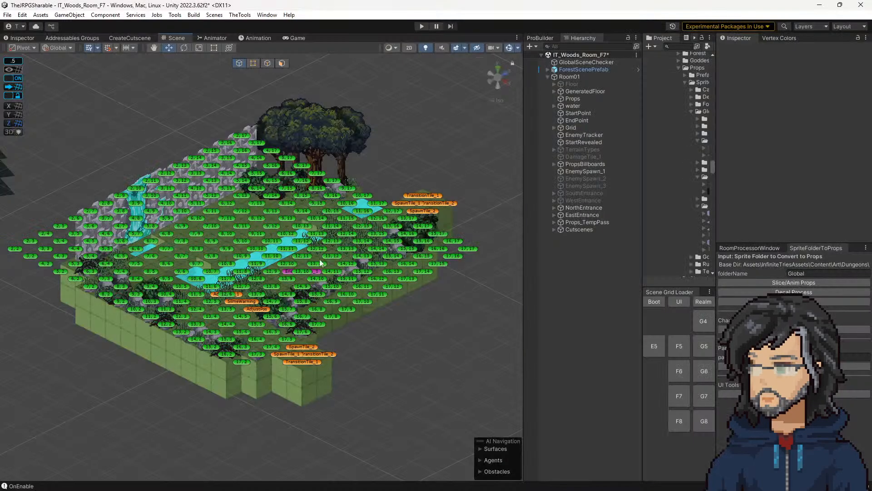
{"action": "middle_click_drag", "start_coordinate": [287, 282], "coordinate": [336, 288]}
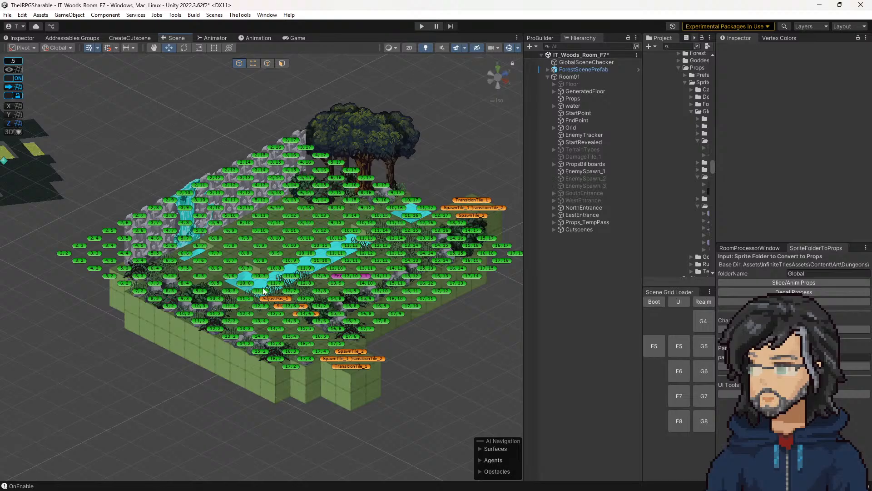
{"action": "scroll", "coordinate": [267, 294], "scroll_direction": "up", "scroll_amount": 2}
{"action": "scroll", "coordinate": [293, 316], "scroll_direction": "up", "scroll_amount": 1}
{"action": "scroll", "coordinate": [295, 323], "scroll_direction": "up", "scroll_amount": 1}
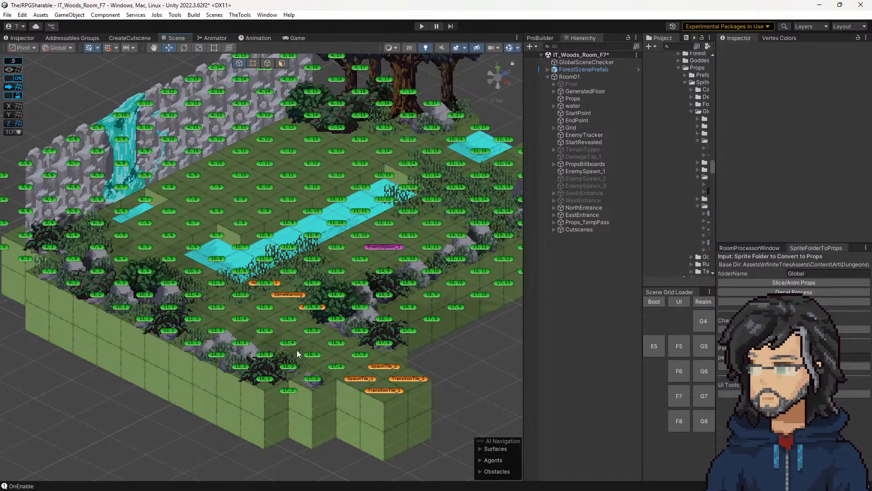
{"action": "scroll", "coordinate": [305, 359], "scroll_direction": "down", "scroll_amount": 2}
{"action": "scroll", "coordinate": [377, 261], "scroll_direction": "down", "scroll_amount": 2}
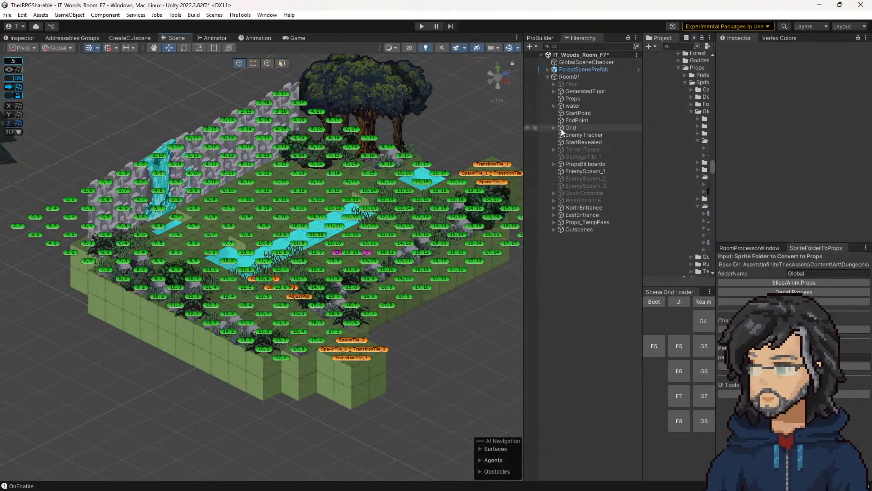
Step: Duplicate the StartRevealed object in Room01 and rename the copy AmbientSFX
{"action": "left_click", "coordinate": [568, 143]}
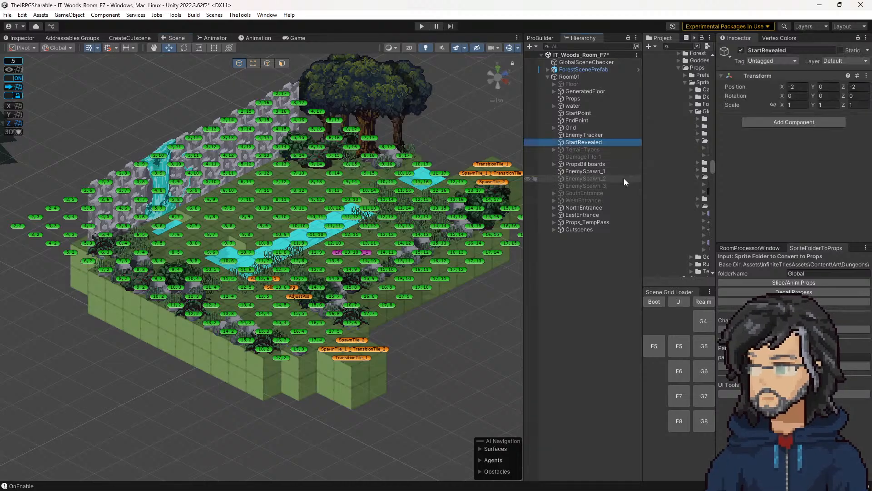
{"action": "key", "text": "ctrl+d"}
{"action": "left_click", "coordinate": [578, 149]}
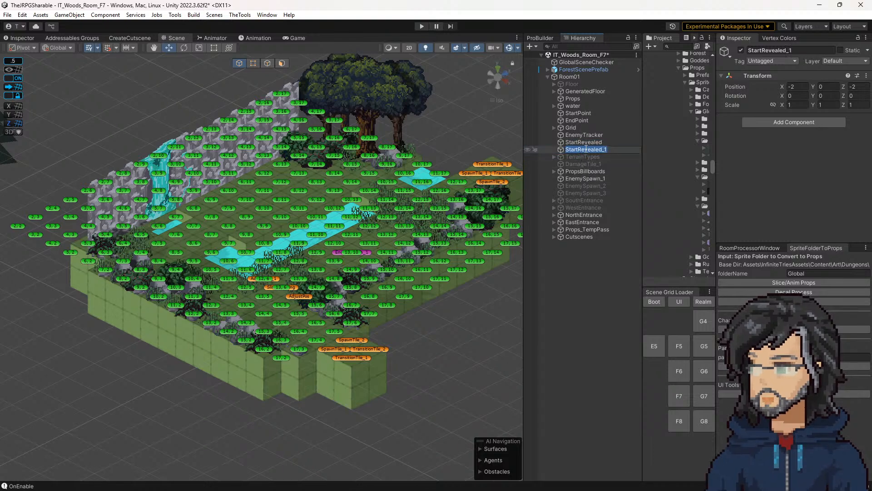
{"action": "type", "text": "AmbientSFX"}
{"action": "key", "text": "Return"}
Step: Create an empty child object under AmbientSFX and name it RiverSFX
{"action": "right_click", "coordinate": [586, 149]}
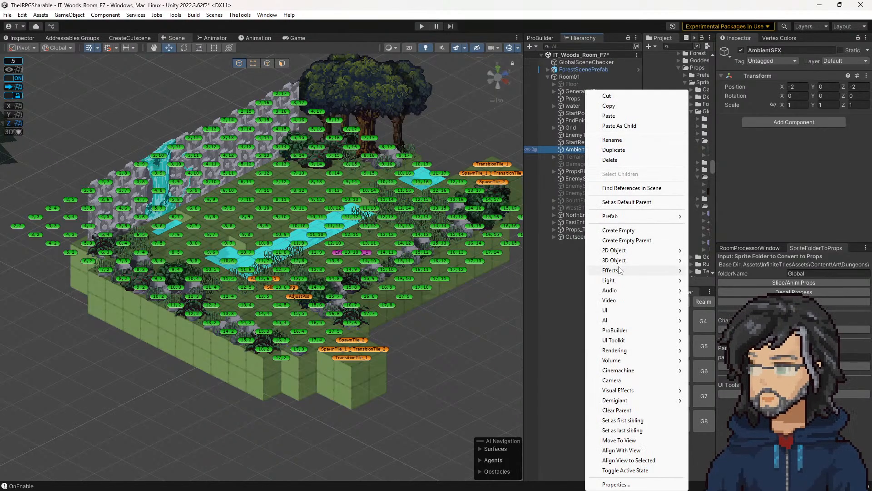
{"action": "mouse_move", "coordinate": [672, 270]}
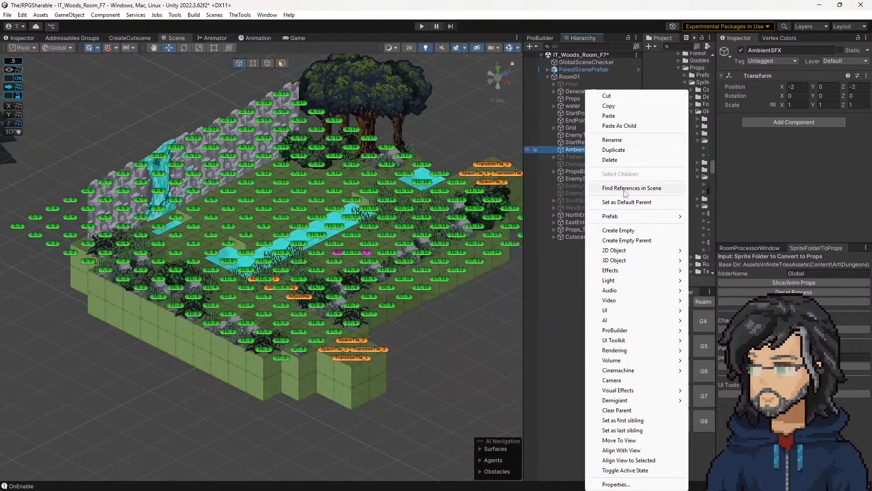
{"action": "left_click", "coordinate": [618, 230]}
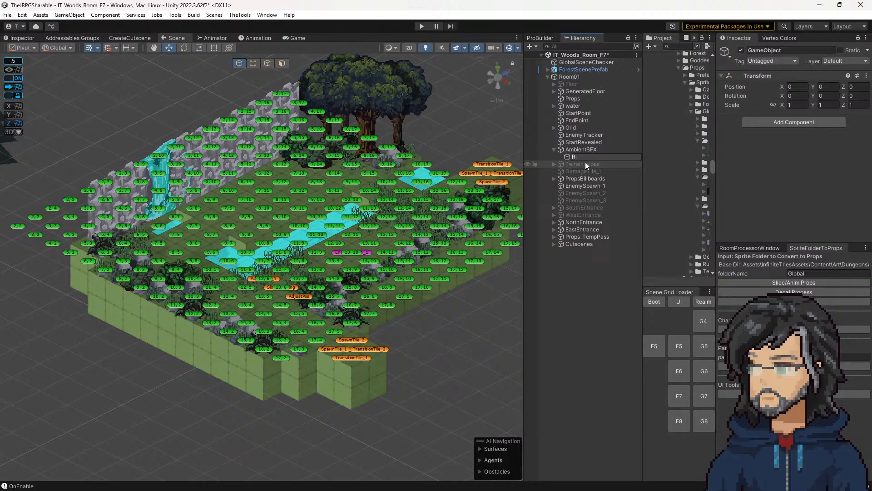
{"action": "type", "text": "RiverS"}
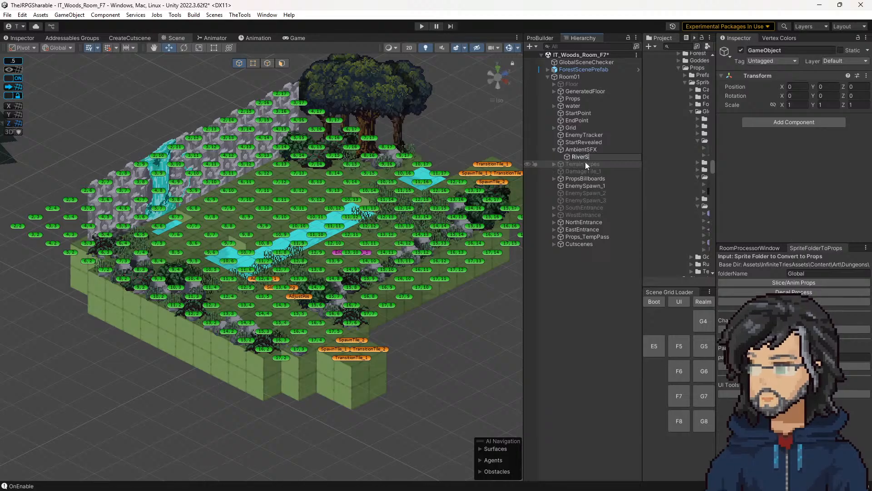
{"action": "type", "text": "FX"}
{"action": "key", "text": "Return"}
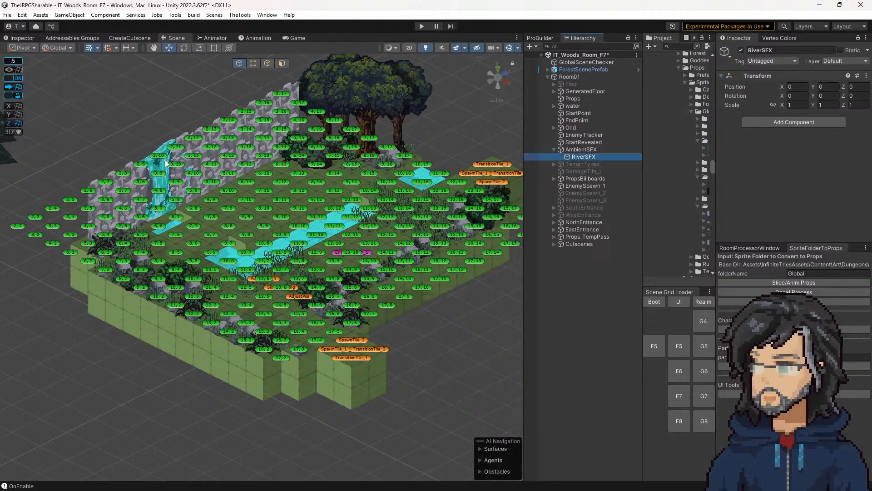
Step: Give RiverSFX an orange diamond icon and move it onto the river's near end at X 10.5, Z 6.5
{"action": "left_click", "coordinate": [731, 56]}
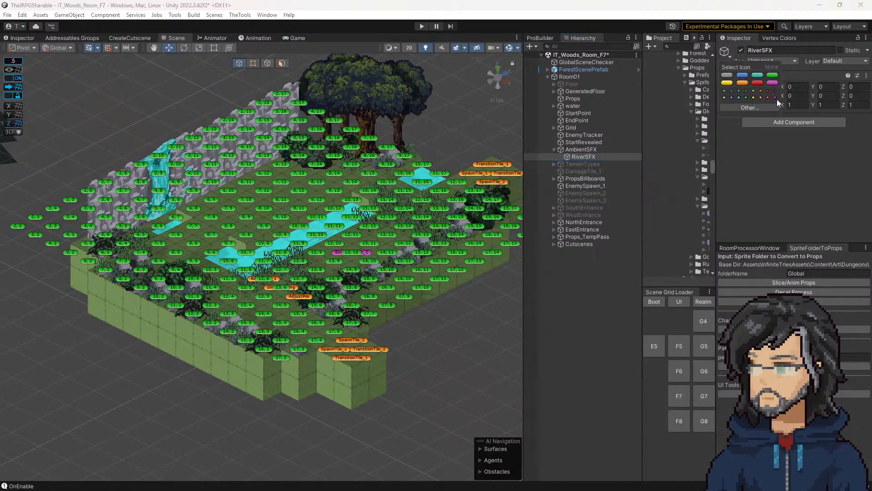
{"action": "left_click", "coordinate": [761, 97]}
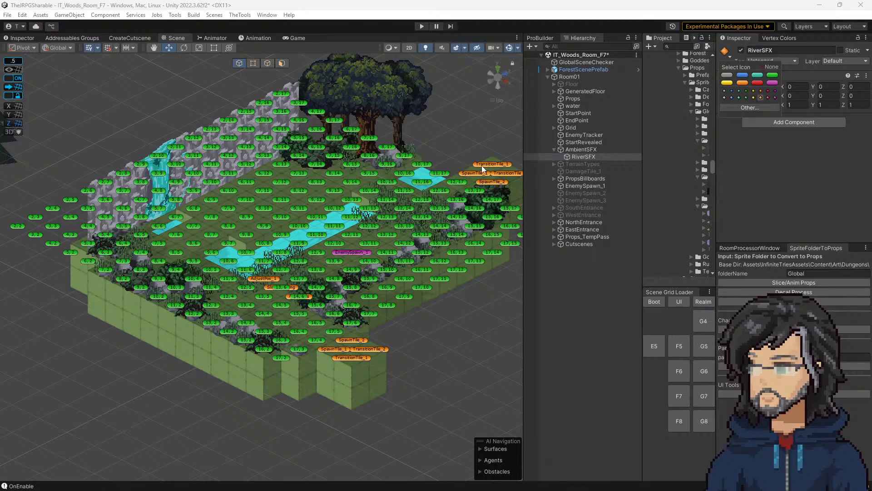
{"action": "scroll", "coordinate": [357, 234], "scroll_direction": "down", "scroll_amount": 2}
{"action": "scroll", "coordinate": [357, 234], "scroll_direction": "down", "scroll_amount": 3}
{"action": "left_click_drag", "start_coordinate": [95, 250], "coordinate": [220, 264]}
{"action": "scroll", "coordinate": [229, 271], "scroll_direction": "up", "scroll_amount": 5}
Step: Change the RiverSFX icon to the grey diamond and move the object to X 11.5, Z 6.5
{"action": "left_click", "coordinate": [725, 51]}
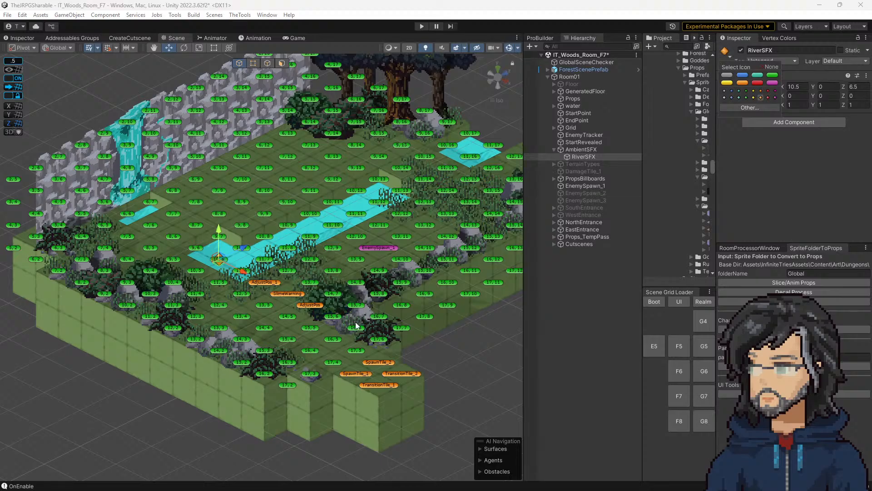
{"action": "left_click", "coordinate": [754, 97]}
{"action": "left_click", "coordinate": [738, 97]}
{"action": "left_click", "coordinate": [723, 97]}
{"action": "left_click_drag", "start_coordinate": [217, 265], "coordinate": [240, 281]}
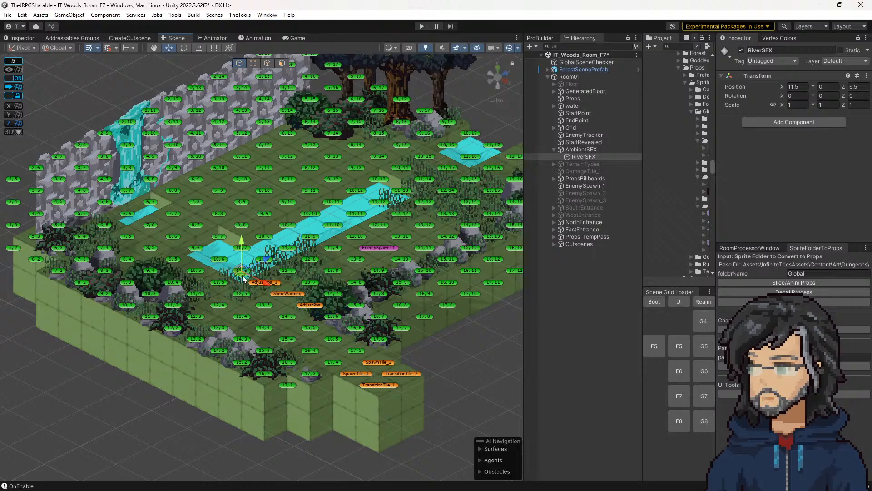
Step: Duplicate RiverSFX three times and arrange the copies as a two-by-two block on the river's near end, with RiverSFX_3 at X 11.5, Z 7.5
{"action": "left_click", "coordinate": [577, 158]}
{"action": "key", "text": "ctrl+d"}
{"action": "left_click_drag", "start_coordinate": [251, 283], "coordinate": [219, 262]}
{"action": "left_click", "coordinate": [240, 272]}
{"action": "key", "text": "ctrl+d"}
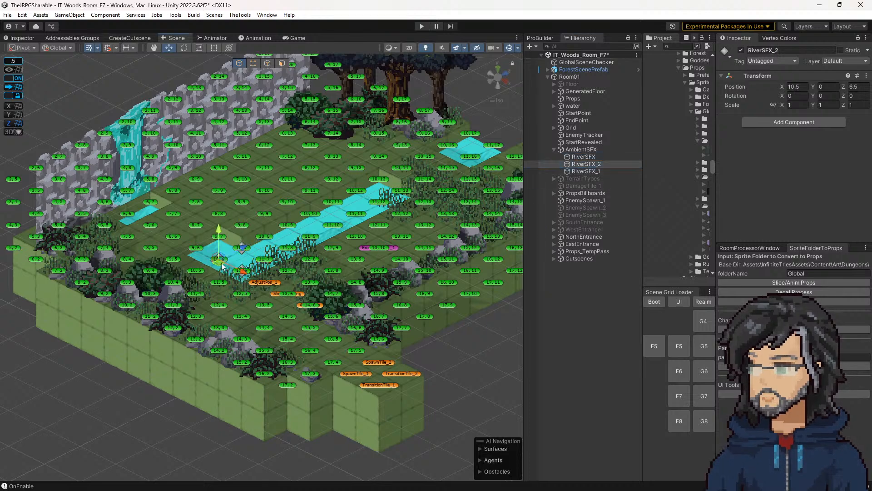
{"action": "key", "text": "ctrl+d"}
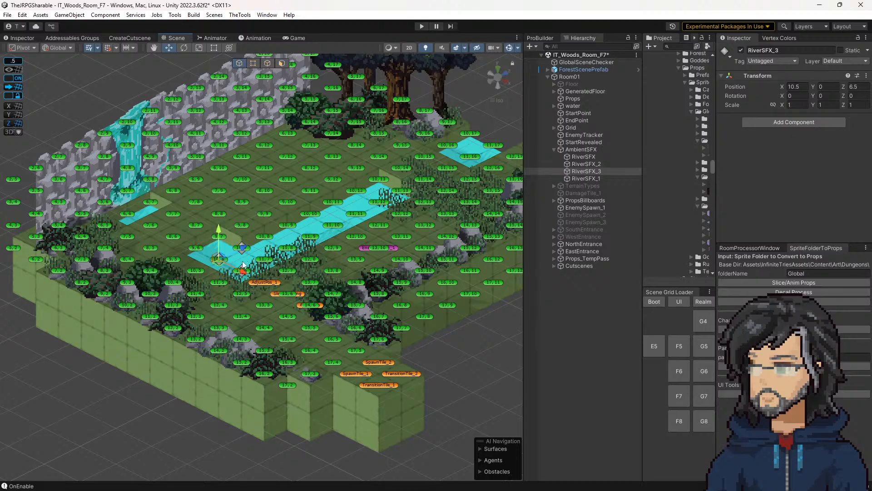
{"action": "left_click_drag", "start_coordinate": [213, 264], "coordinate": [269, 272]}
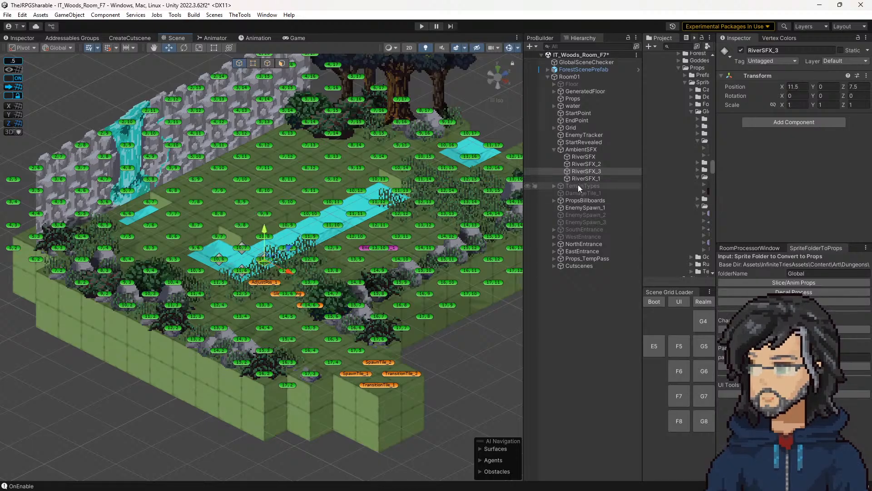
Step: Duplicate the block of four RiverSFX markers and place the copies on the adjoining tiles along the river
{"action": "left_click", "coordinate": [584, 157]}
{"action": "left_click", "coordinate": [587, 178], "text": "shift"}
{"action": "key", "text": "ctrl+d"}
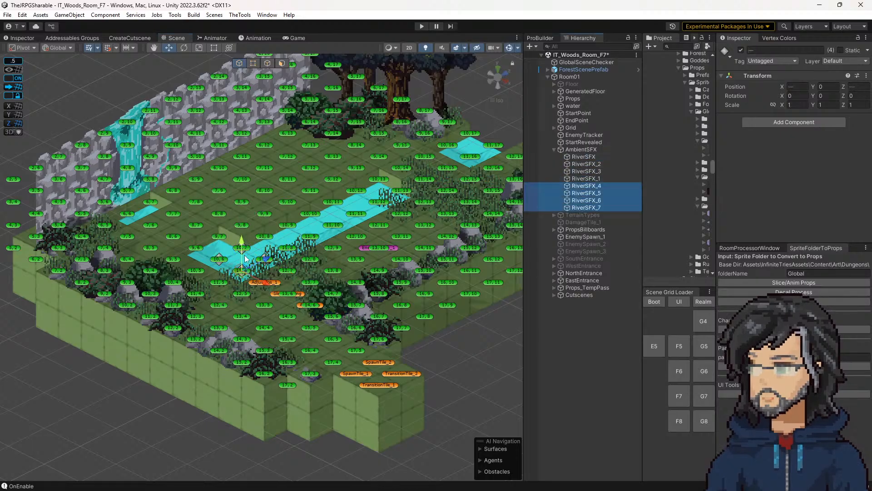
{"action": "left_click", "coordinate": [243, 274]}
{"action": "left_click_drag", "start_coordinate": [243, 275], "coordinate": [289, 251]}
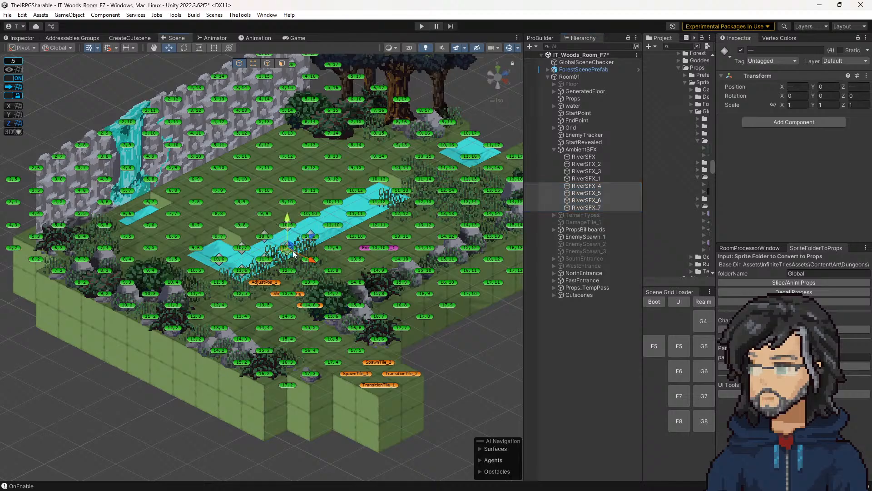
Step: Add three more copies of the four-marker block, two further along the river and one at the pool below the waterfall
{"action": "key", "text": "ctrl+v"}
{"action": "left_click_drag", "start_coordinate": [241, 275], "coordinate": [334, 230]}
{"action": "key", "text": "ctrl+v"}
{"action": "left_click_drag", "start_coordinate": [241, 276], "coordinate": [357, 194]}
{"action": "key", "text": "ctrl+v"}
{"action": "left_click_drag", "start_coordinate": [245, 276], "coordinate": [160, 230]}
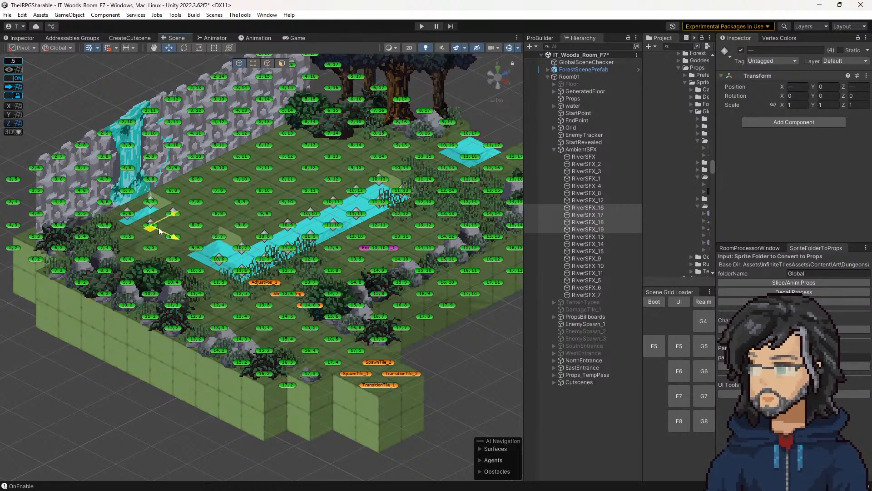
Step: Select RiverSFX_16 and RiverSFX_19 from the waterfall pool block and shift them towards the river's near end
{"action": "left_click", "coordinate": [596, 223]}
{"action": "left_click", "coordinate": [593, 229], "text": "shift"}
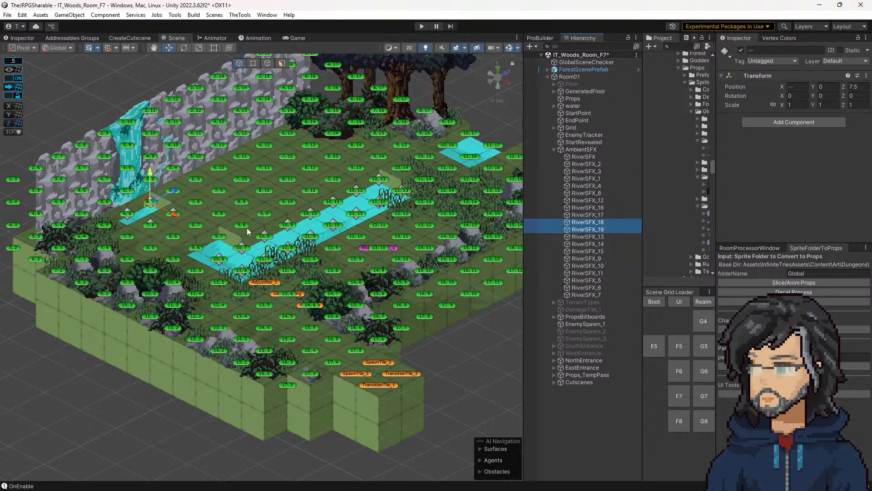
{"action": "left_click", "coordinate": [591, 222], "text": "ctrl"}
{"action": "left_click", "coordinate": [595, 215], "text": "ctrl"}
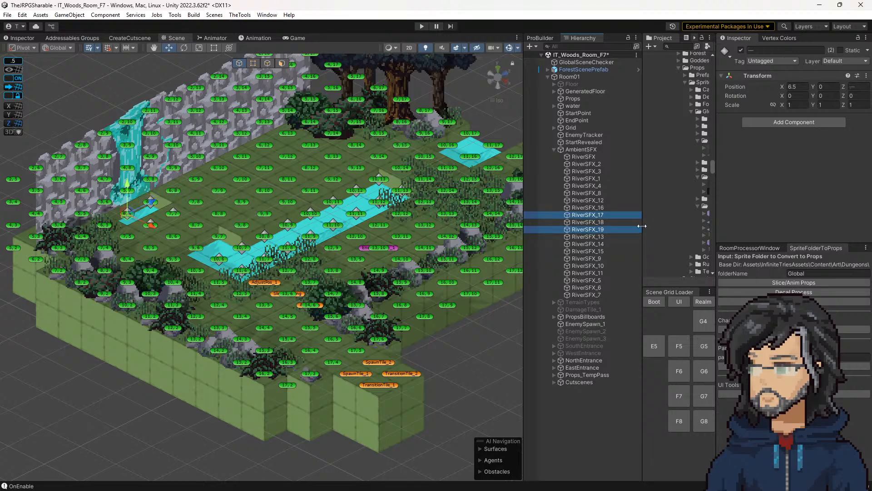
{"action": "left_click", "coordinate": [590, 215], "text": "ctrl"}
{"action": "left_click", "coordinate": [590, 208], "text": "ctrl"}
{"action": "left_click_drag", "start_coordinate": [178, 236], "coordinate": [214, 269]}
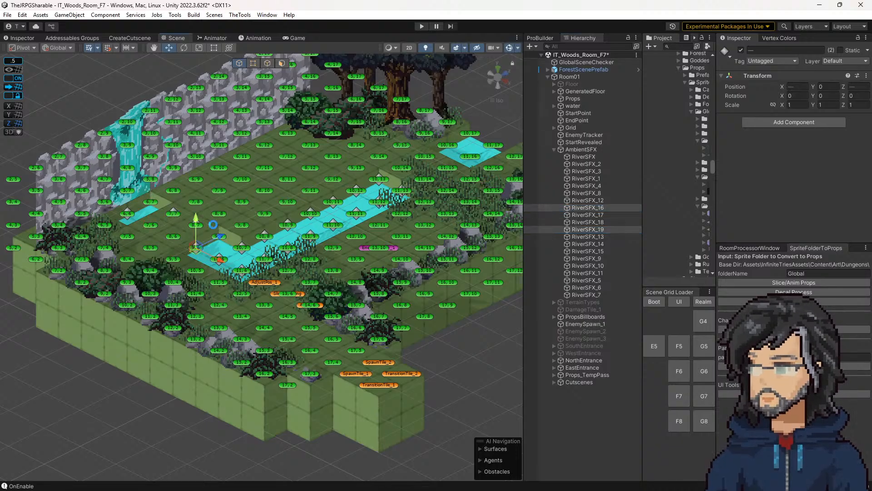
Step: Return RiverSFX_19 to the waterfall pool and move RiverSFX_18 to X 9.5, Z 7.5 at the river's near end
{"action": "left_click", "coordinate": [210, 225]}
{"action": "left_click", "coordinate": [200, 225]}
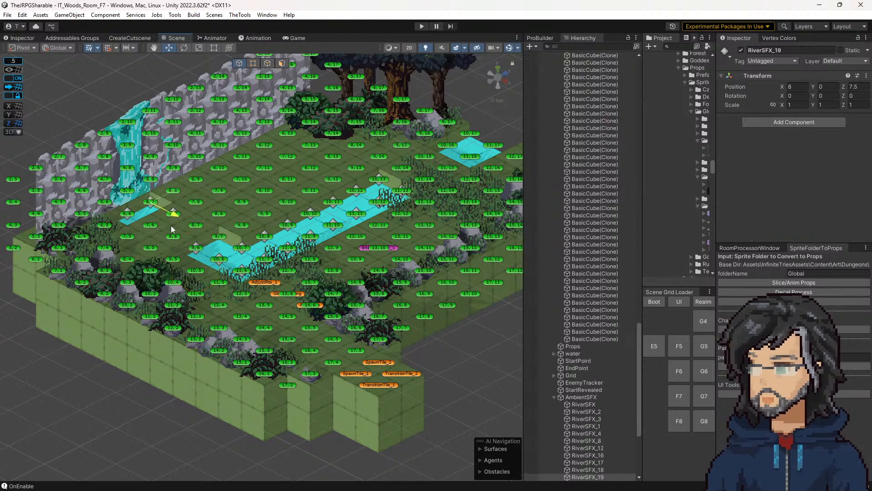
{"action": "left_click_drag", "start_coordinate": [172, 212], "coordinate": [174, 214]}
{"action": "left_click", "coordinate": [175, 214]}
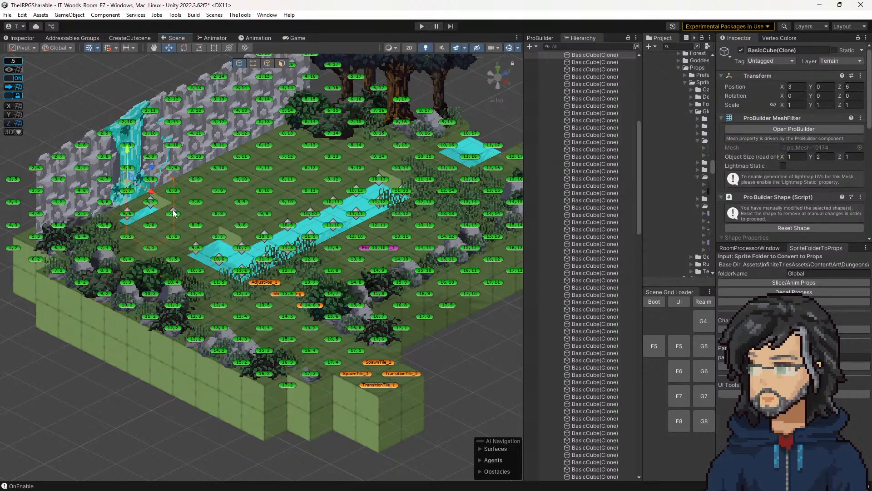
{"action": "left_click", "coordinate": [178, 218]}
{"action": "left_click_drag", "start_coordinate": [196, 227], "coordinate": [242, 249]}
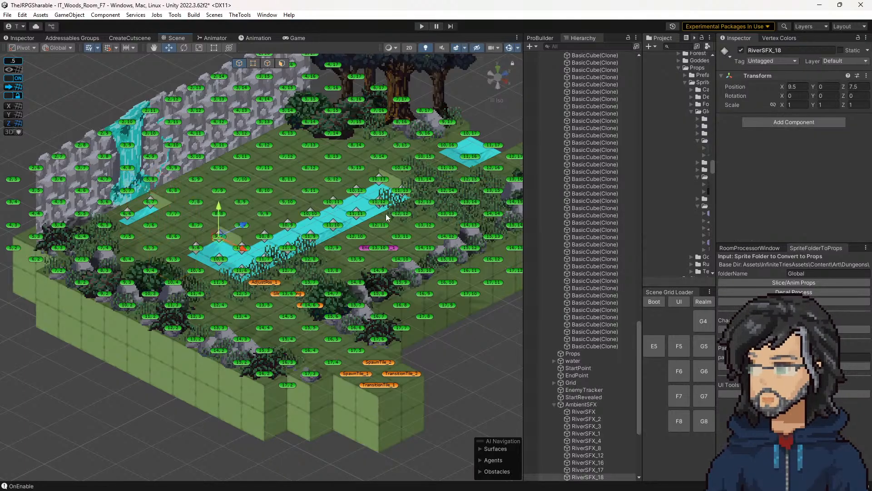
Step: Duplicate the original four RiverSFX markers and place the copies on the separate pond near the transition tiles
{"action": "scroll", "coordinate": [567, 299], "scroll_direction": "down", "scroll_amount": 5}
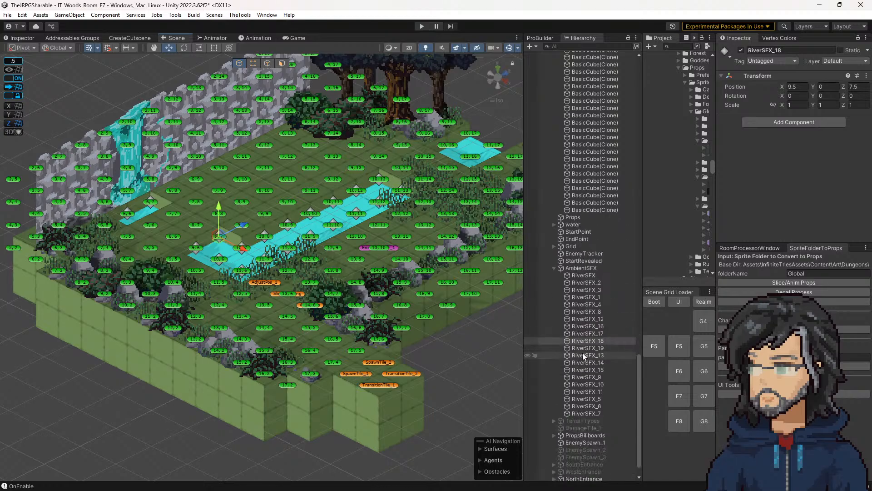
{"action": "left_click", "coordinate": [579, 274]}
{"action": "left_click", "coordinate": [592, 296], "text": "shift"}
{"action": "key", "text": "ctrl+d"}
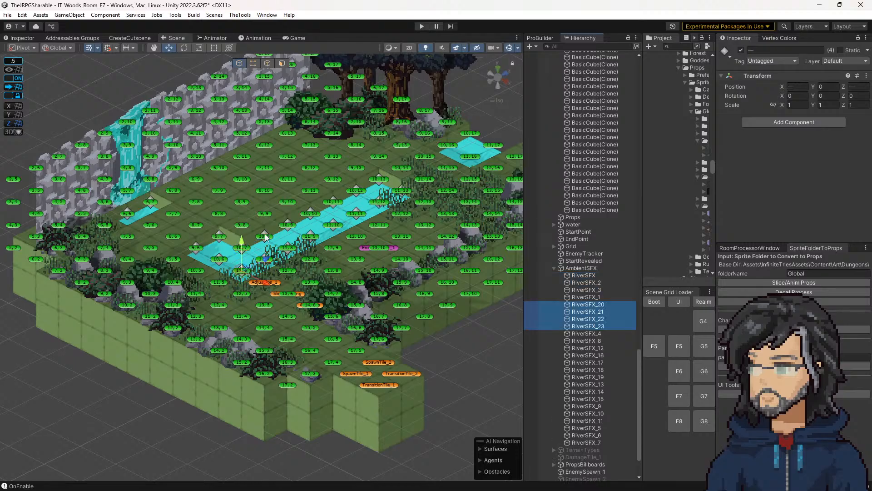
{"action": "left_click_drag", "start_coordinate": [261, 274], "coordinate": [509, 162]}
Step: Examine how the RiverSFX markers cover the waterfall pool, river and pond, and select the original RiverSFX marker
{"action": "middle_click_drag", "start_coordinate": [337, 271], "coordinate": [310, 304]}
{"action": "scroll", "coordinate": [309, 304], "scroll_direction": "down", "scroll_amount": 6}
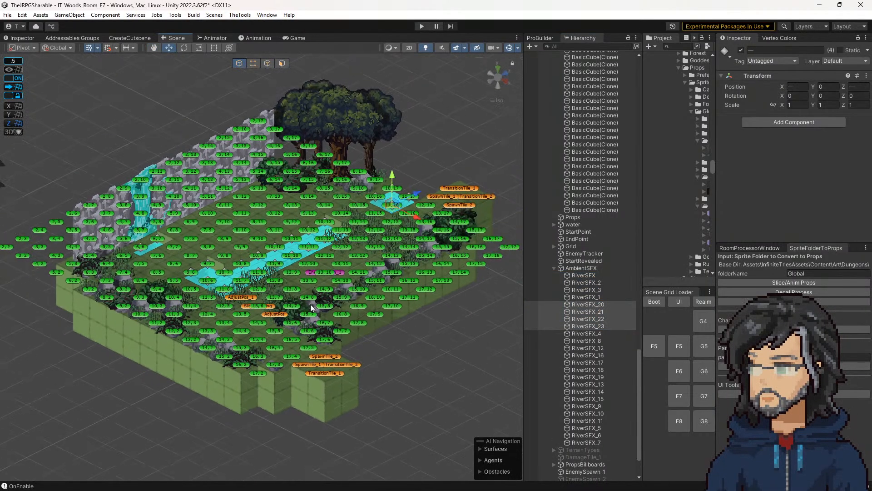
{"action": "scroll", "coordinate": [316, 295], "scroll_direction": "up", "scroll_amount": 5}
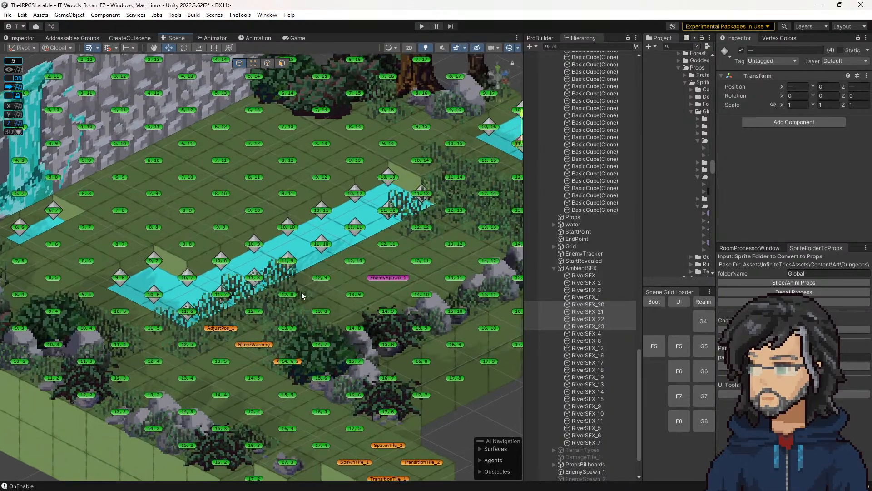
{"action": "middle_click_drag", "start_coordinate": [301, 292], "coordinate": [199, 353]}
{"action": "scroll", "coordinate": [291, 284], "scroll_direction": "down", "scroll_amount": 4}
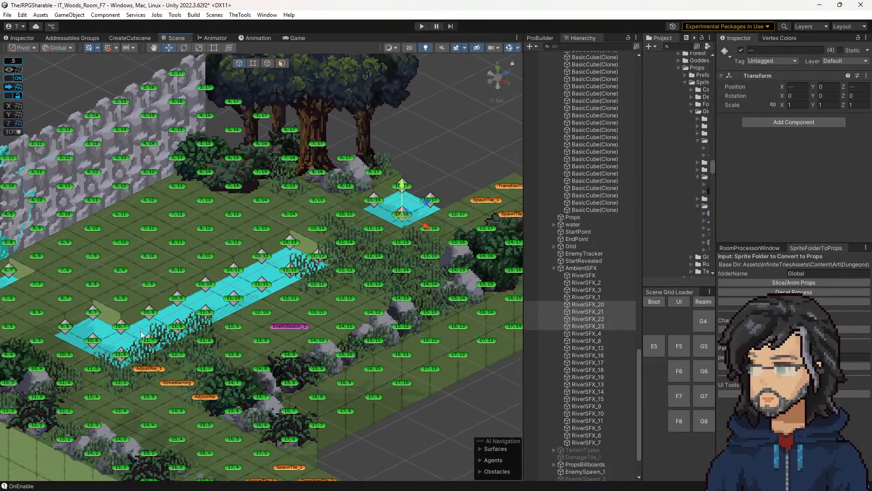
{"action": "scroll", "coordinate": [192, 360], "scroll_direction": "down", "scroll_amount": 2}
{"action": "middle_click_drag", "start_coordinate": [130, 309], "coordinate": [203, 316]}
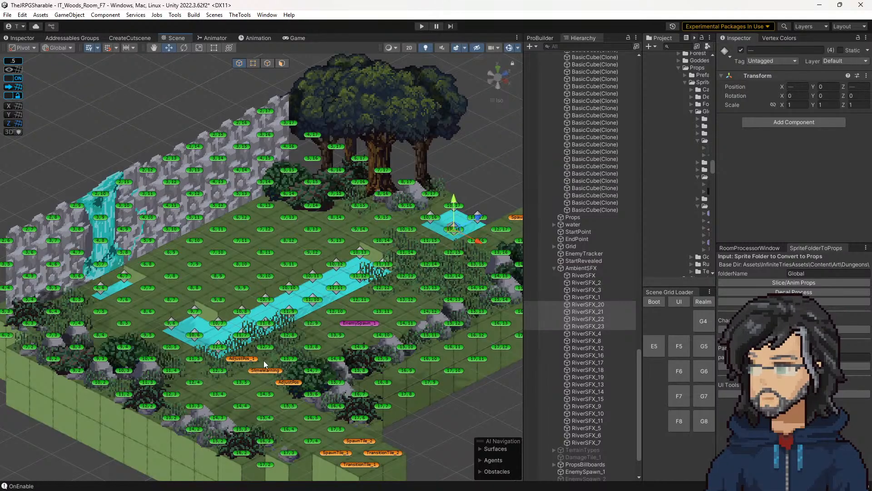
{"action": "middle_click_drag", "start_coordinate": [253, 360], "coordinate": [301, 344]}
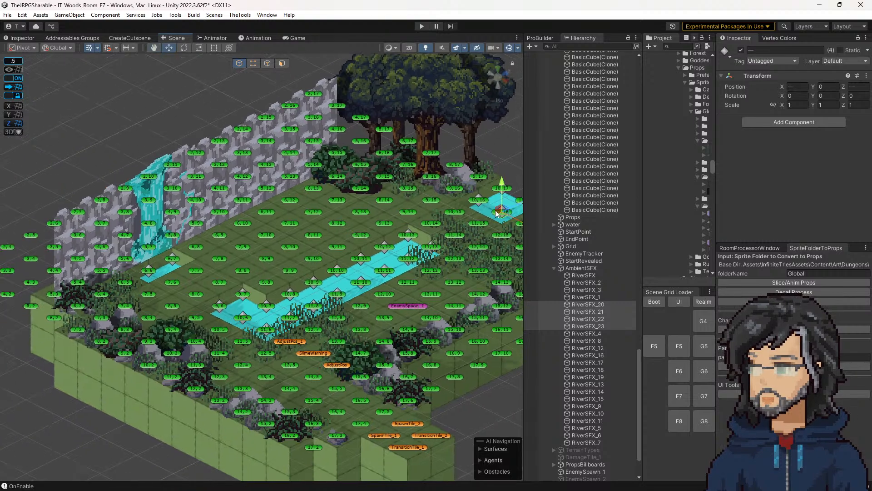
{"action": "left_click", "coordinate": [583, 275]}
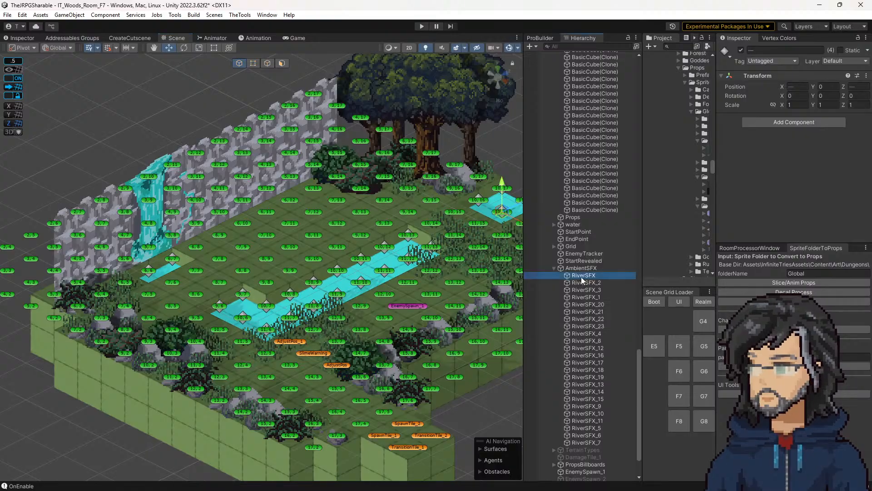
{"action": "scroll", "coordinate": [355, 402], "scroll_direction": "down", "scroll_amount": 6}
{"action": "scroll", "coordinate": [355, 401], "scroll_direction": "up", "scroll_amount": 6}
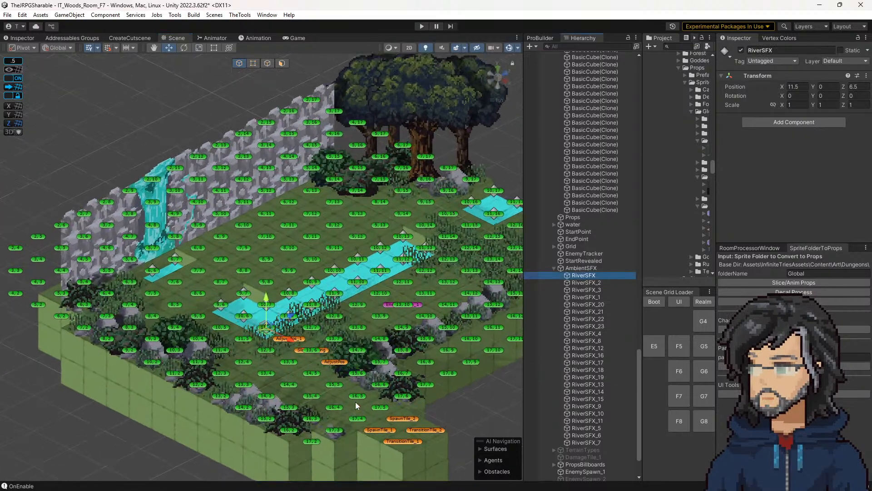
{"action": "middle_click_drag", "start_coordinate": [411, 261], "coordinate": [375, 286]}
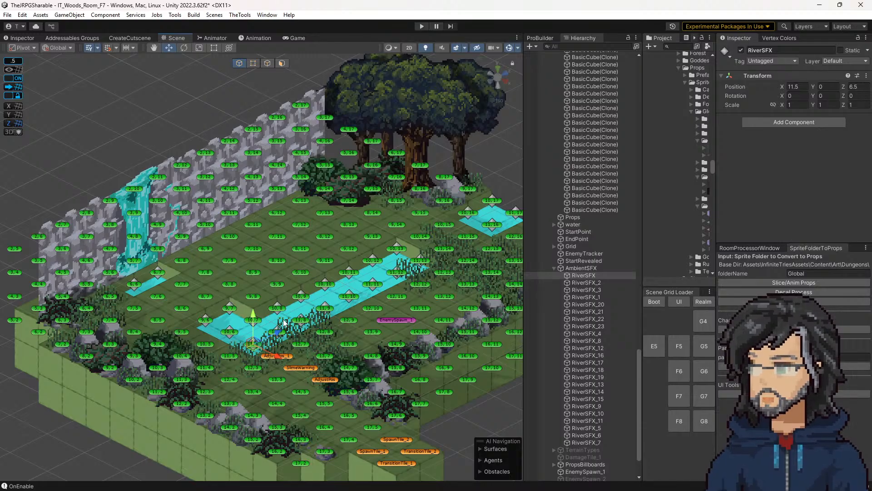
{"action": "scroll", "coordinate": [298, 347], "scroll_direction": "down", "scroll_amount": 5}
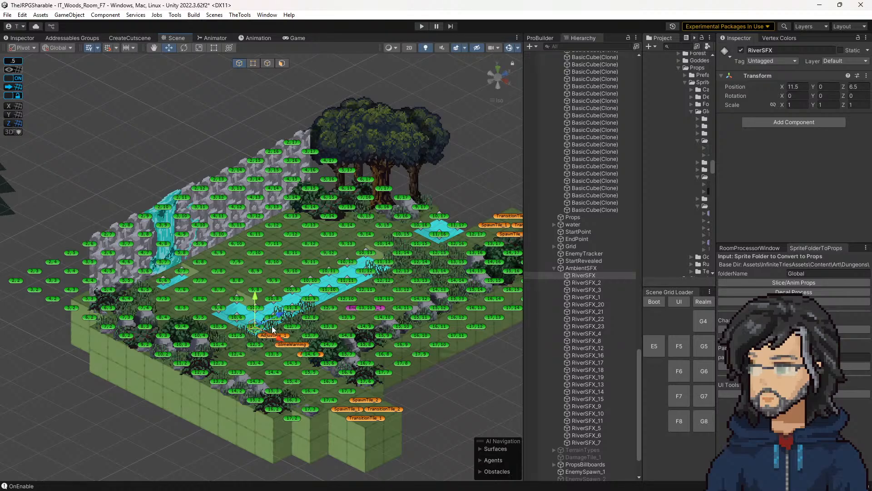
{"action": "scroll", "coordinate": [234, 320], "scroll_direction": "up", "scroll_amount": 1}
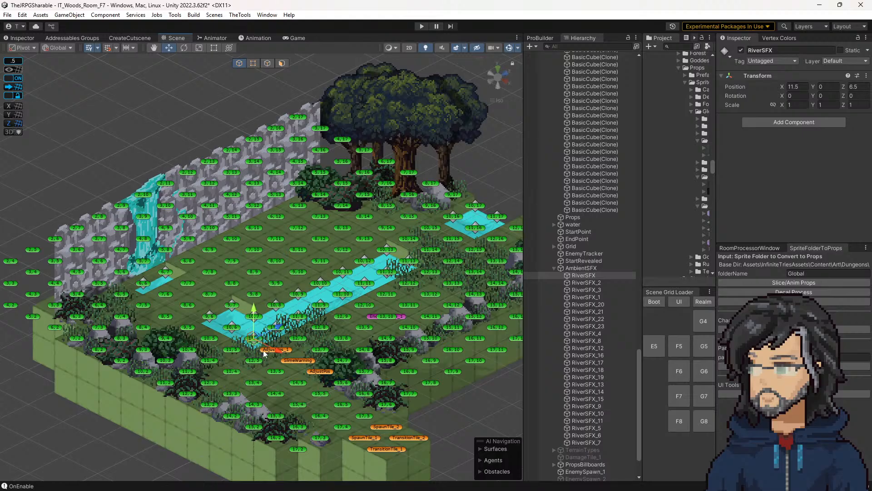
{"action": "scroll", "coordinate": [264, 353], "scroll_direction": "down", "scroll_amount": 2}
{"action": "middle_click_drag", "start_coordinate": [326, 367], "coordinate": [336, 348]}
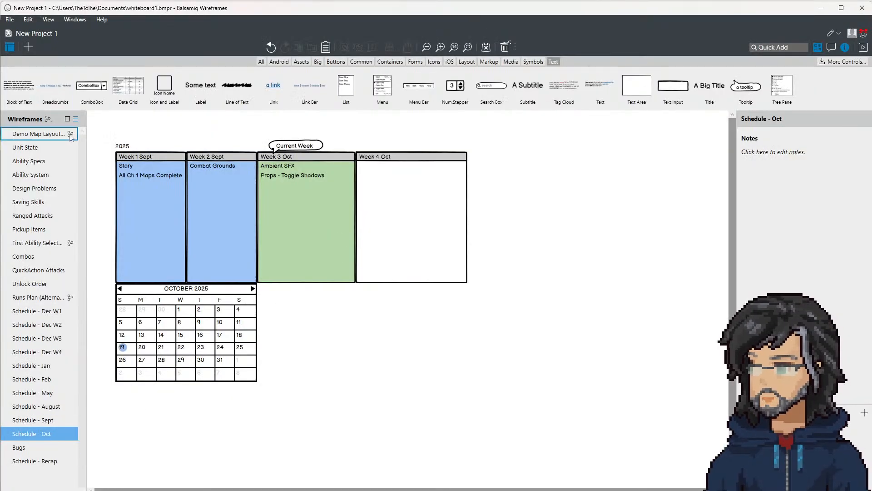
Step: Switch to Balsamiq Wireframes and duplicate the Ranged Attacks wireframe in the project
{"action": "left_click", "coordinate": [48, 119]}
{"action": "left_click", "coordinate": [99, 238]}
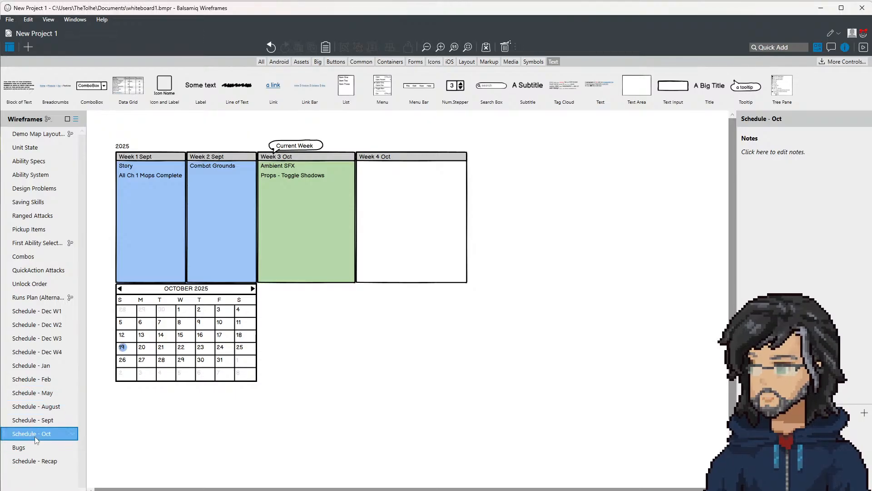
{"action": "left_click", "coordinate": [28, 286]}
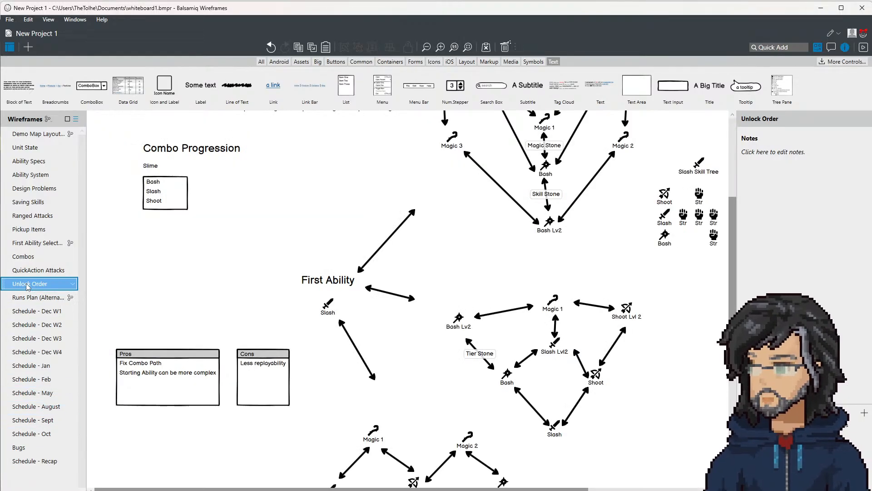
{"action": "left_click", "coordinate": [26, 257]}
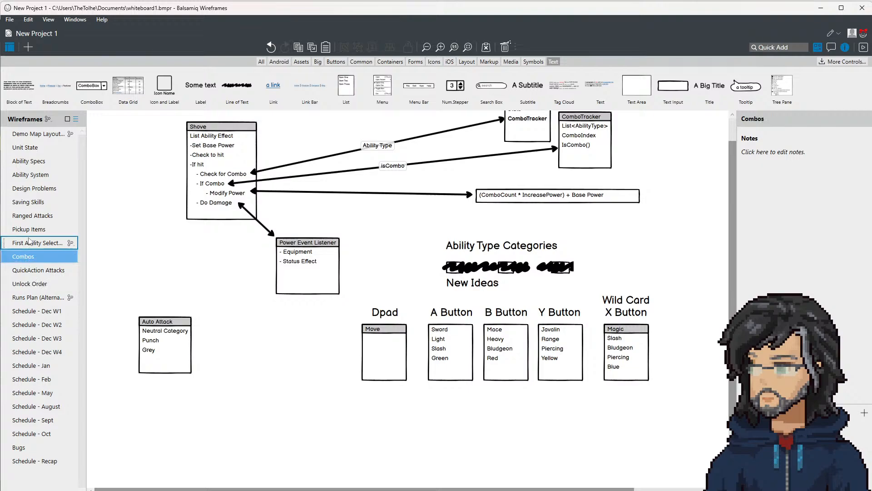
{"action": "left_click", "coordinate": [31, 229]}
{"action": "left_click", "coordinate": [41, 216]}
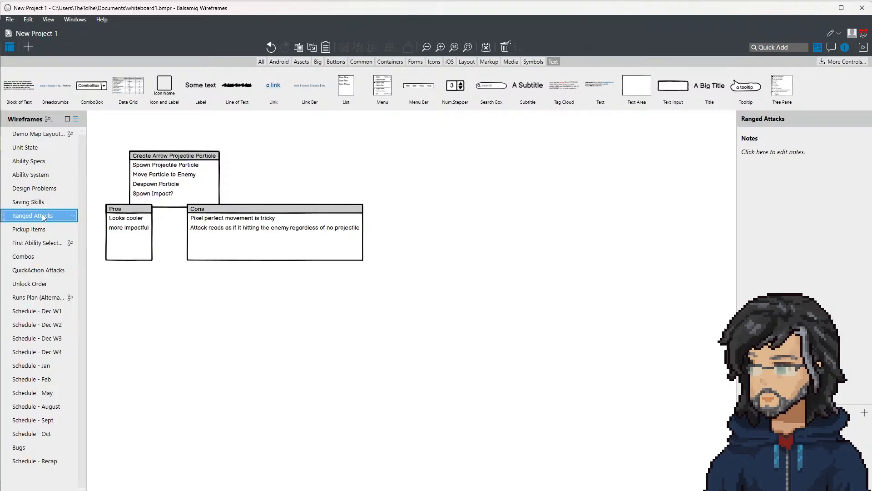
{"action": "key", "text": "ctrl+v"}
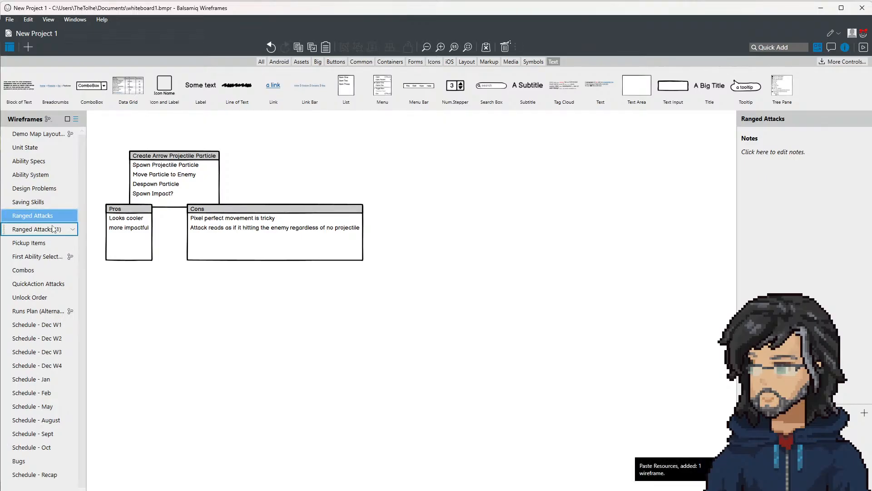
Step: Rename the duplicated Ranged Attacks wireframe as Ambient SFX
{"action": "left_click", "coordinate": [53, 228]}
{"action": "double_click", "coordinate": [52, 226]}
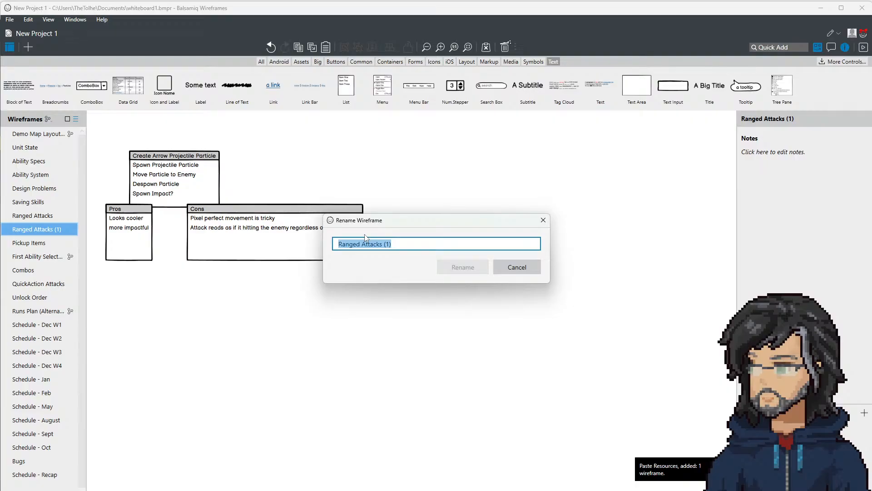
{"action": "type", "text": "Ambient SFx"}
{"action": "key", "text": "Return"}
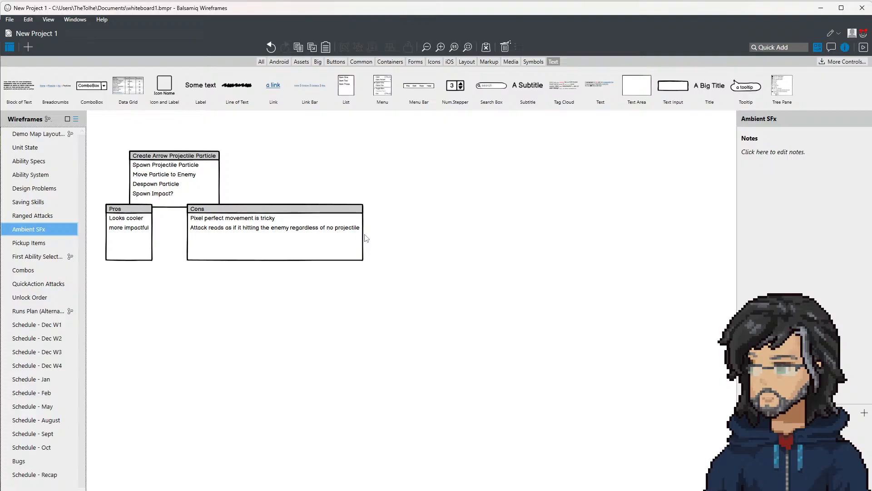
{"action": "double_click", "coordinate": [36, 231]}
{"action": "key", "text": "End"}
{"action": "key", "text": "BackSpace"}
{"action": "type", "text": "X"}
{"action": "key", "text": "Return"}
Step: Delete the Pros and Cons lists from the Ambient SFX wireframe
{"action": "left_click", "coordinate": [114, 229]}
{"action": "key", "text": "Delete"}
{"action": "left_click", "coordinate": [215, 231]}
{"action": "key", "text": "Delete"}
{"action": "left_click", "coordinate": [172, 186]}
{"action": "key", "text": "Delete"}
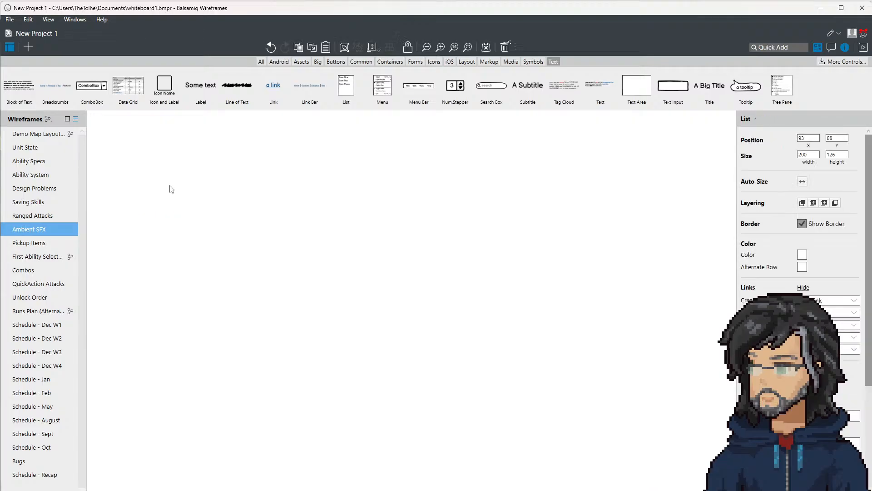
{"action": "key", "text": "ctrl+z"}
Step: Move the Create Arrow Projectile Particle list towards the canvas centre and replace all its text with the title Ambient SFX
{"action": "left_click_drag", "start_coordinate": [167, 168], "coordinate": [293, 236]}
{"action": "double_click", "coordinate": [293, 236]}
{"action": "left_click", "coordinate": [331, 273]}
{"action": "key", "text": "ctrl+a"}
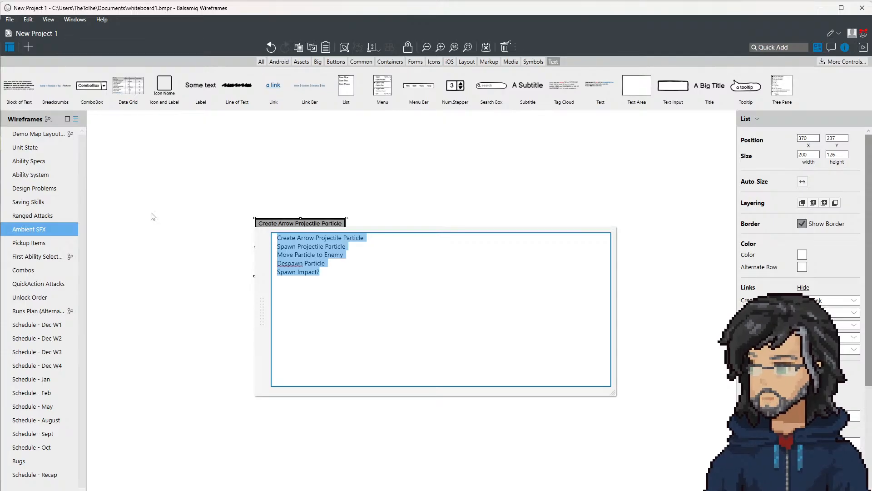
{"action": "type", "text": "Ambient SFX"}
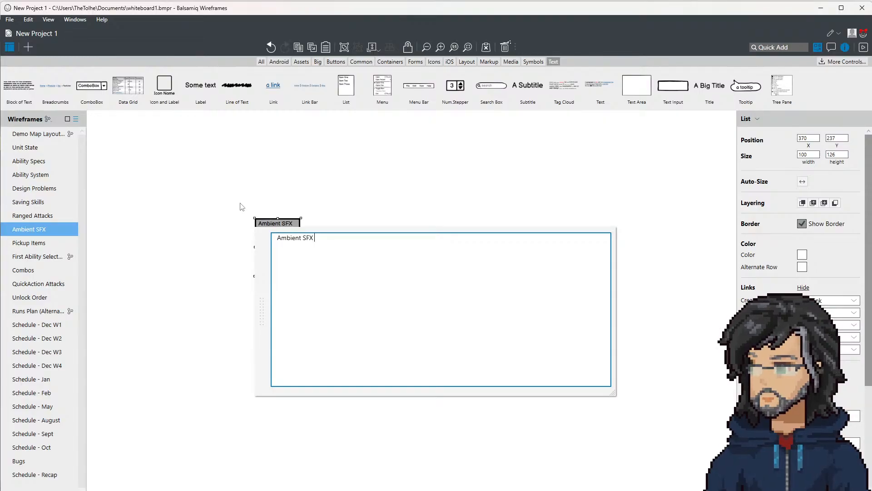
Step: Add the entries "Audio ID" and "Placed on a Tile in the map" to the Ambient SFX list and shift it towards the canvas's upper-left corner
{"action": "key", "text": "Return"}
{"action": "type", "text": "SFX "}
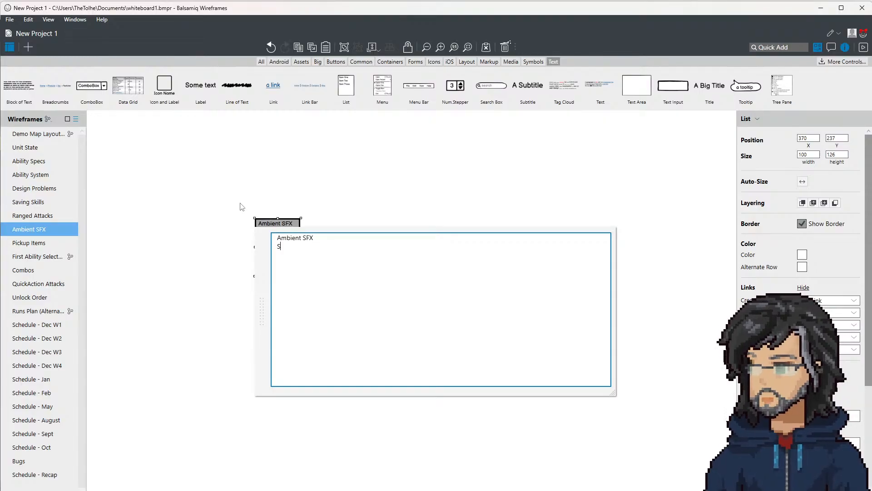
{"action": "type", "text": "Audio ID"}
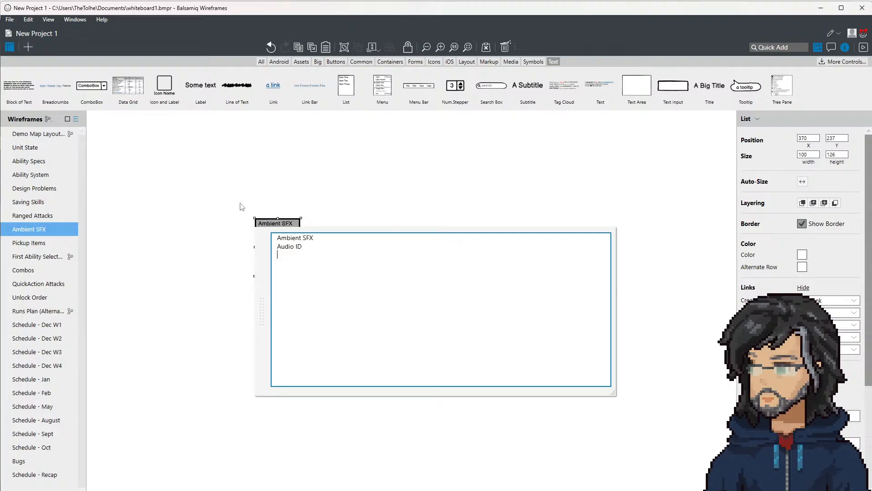
{"action": "key", "text": "Return"}
{"action": "type", "text": "Placed on a Tiul"}
{"action": "key", "text": "BackSpace"}
{"action": "type", "text": "ed on a Tile in the map"}
{"action": "key", "text": "ctrl+Return"}
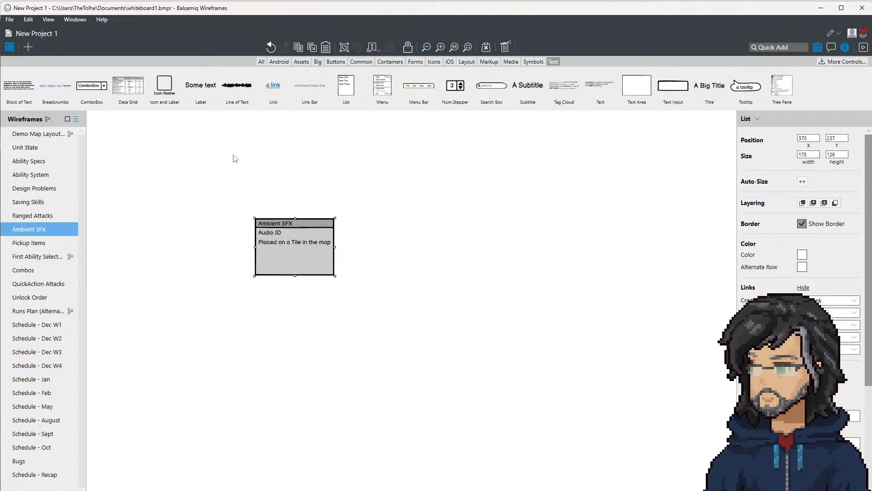
{"action": "left_click_drag", "start_coordinate": [285, 242], "coordinate": [166, 190]}
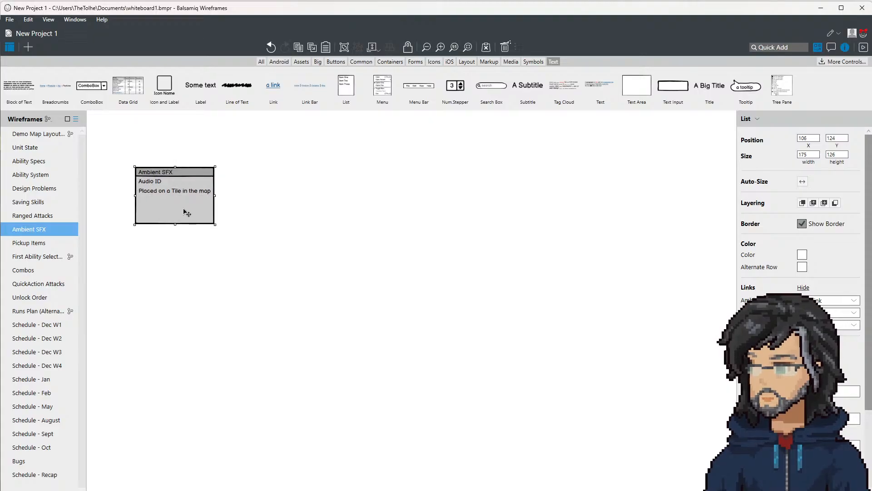
Step: Place a copy of the Ambient SFX list to its right and replace its text with the title TileData
{"action": "left_click_drag", "start_coordinate": [175, 190], "coordinate": [277, 189], "text": "alt"}
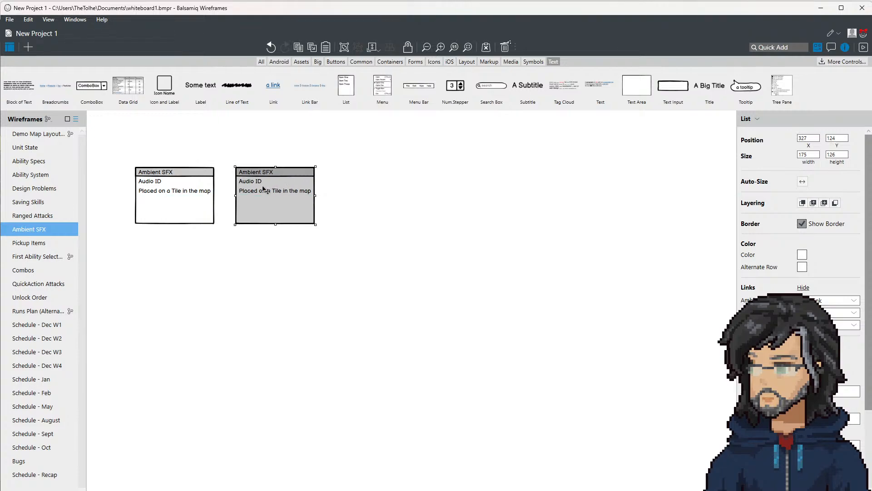
{"action": "double_click", "coordinate": [276, 189]}
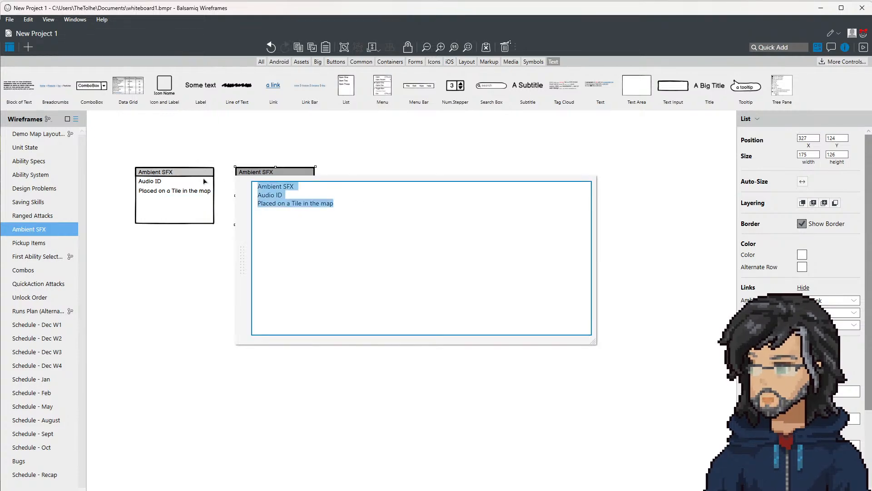
{"action": "type", "text": "TileDA"}
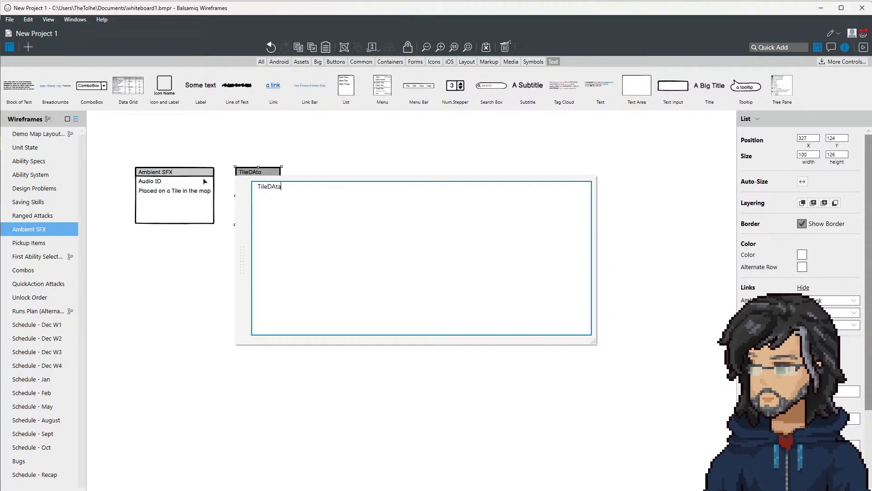
{"action": "type", "text": "ta"}
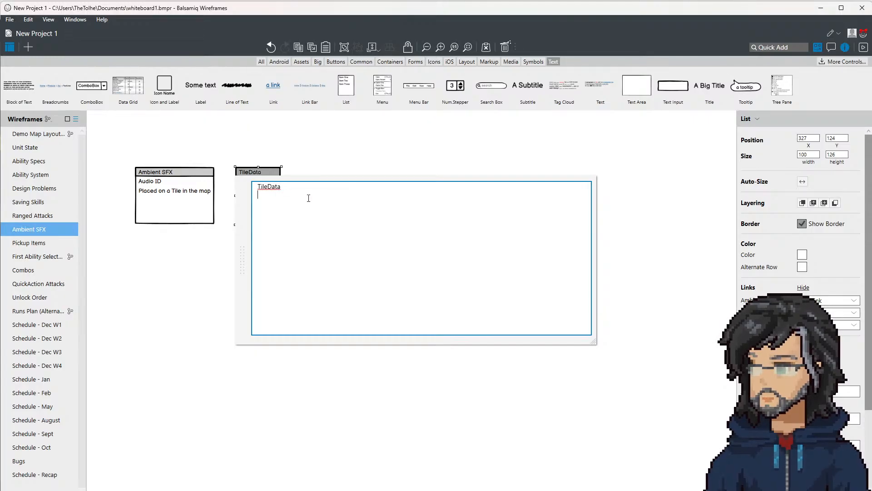
Step: Add a "..." line and the entry List<AmbientSFXData> to the TileData list
{"action": "key", "text": "Return"}
{"action": "type", "text": "ist<>"}
{"action": "type", "text": "Ab"}
{"action": "type", "text": "ien"}
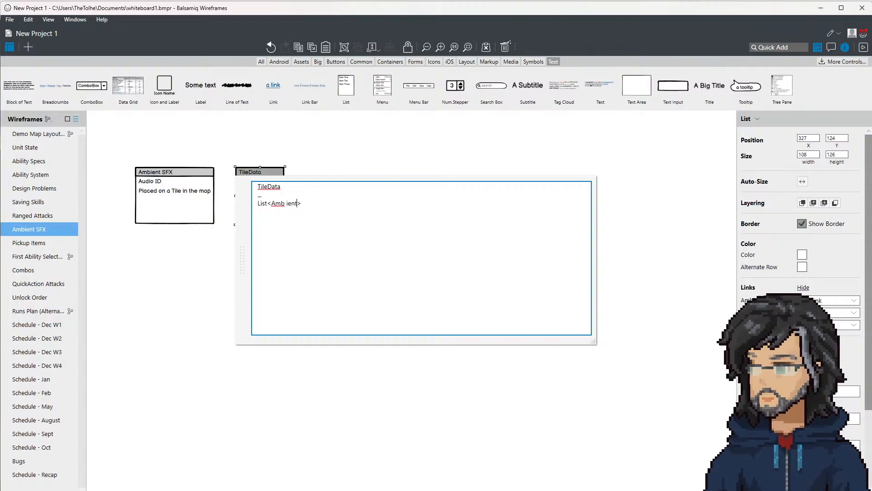
{"action": "type", "text": "tData"}
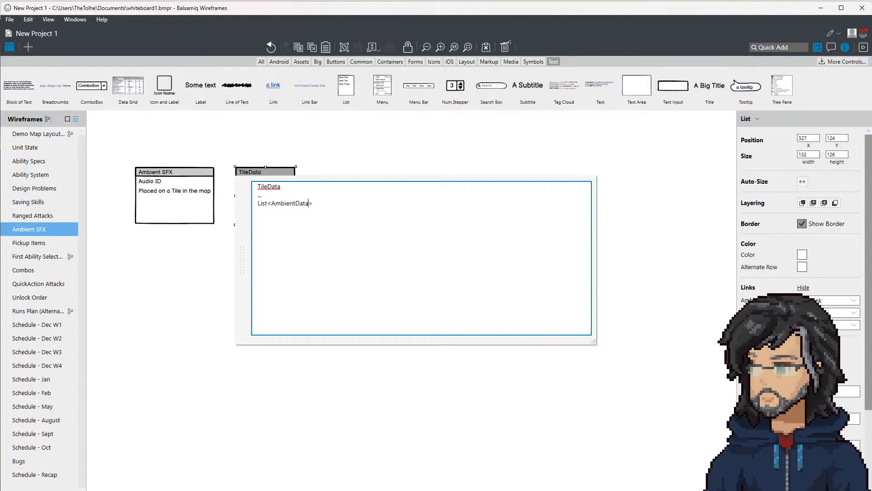
{"action": "key", "text": "Left"}
{"action": "key", "text": "Left"}
{"action": "key", "text": "Left"}
{"action": "type", "text": "SFX"}
Step: Name the List<AmbientSFXData> entry m_AmbientSFXs and move the TileData list closer to the Ambient SFX list
{"action": "left_click", "coordinate": [328, 204]}
{"action": "type", "text": "ambientsfxs"}
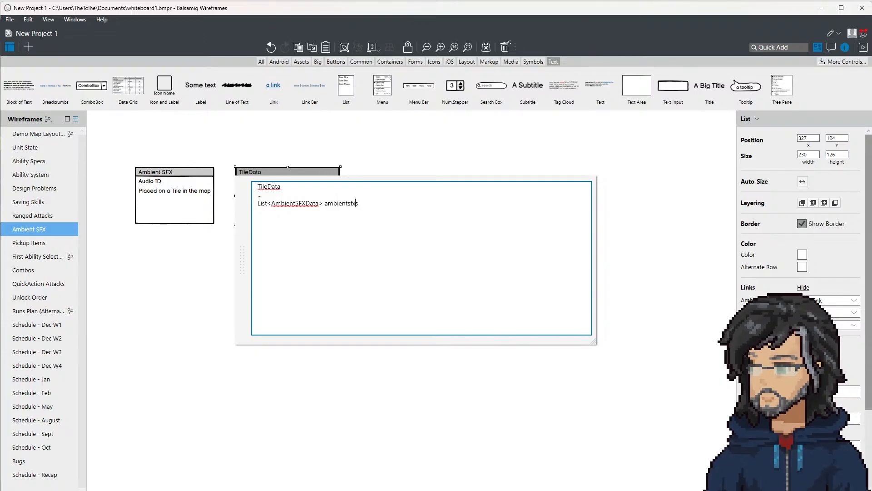
{"action": "type", "text": "m_"}
{"action": "key", "text": "Delete"}
{"action": "type", "text": "A"}
{"action": "key", "text": "Right"}
{"action": "key", "text": "Delete"}
{"action": "type", "text": "S"}
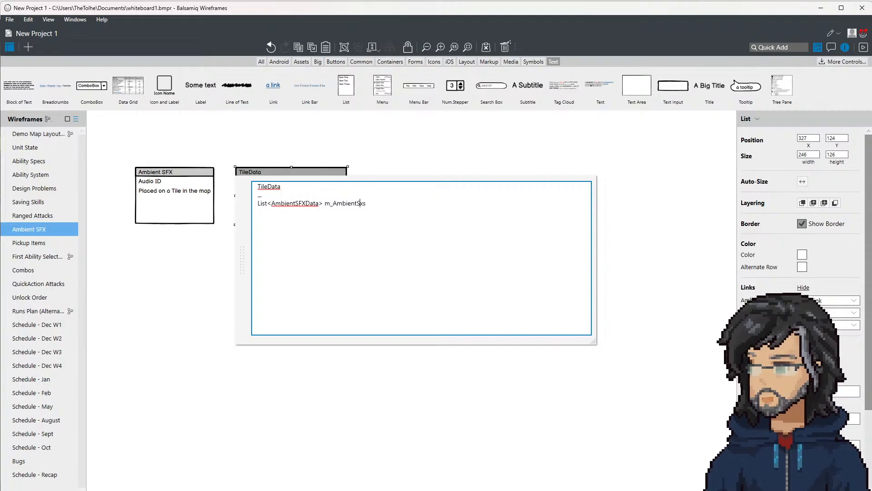
{"action": "key", "text": "Delete"}
{"action": "key", "text": "Delete"}
{"action": "type", "text": "FX"}
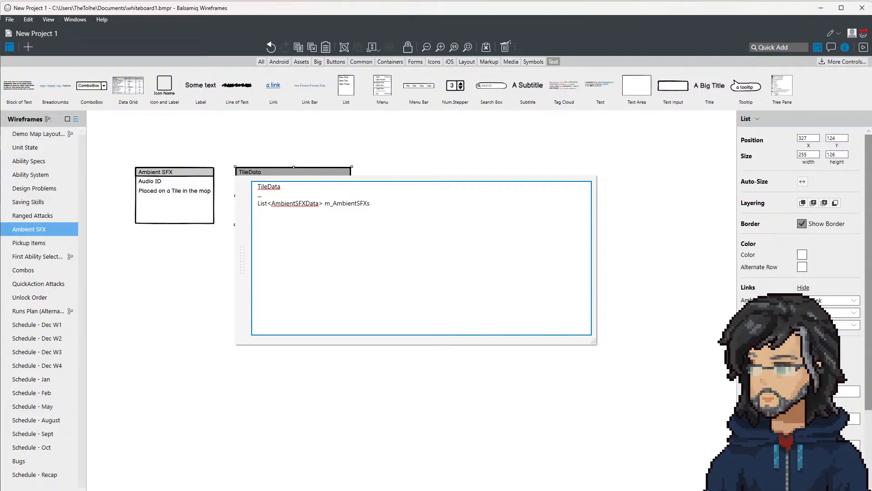
{"action": "left_click", "coordinate": [287, 149]}
{"action": "left_click_drag", "start_coordinate": [284, 189], "coordinate": [273, 190]}
{"action": "left_click", "coordinate": [220, 205]}
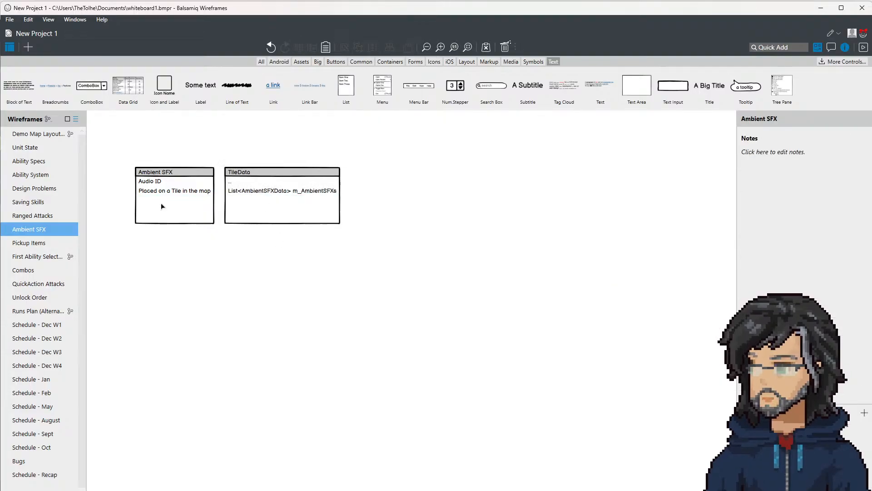
Step: Place a copy of the TileData list to its right and replace its text with the title Tile
{"action": "left_click", "coordinate": [161, 205]}
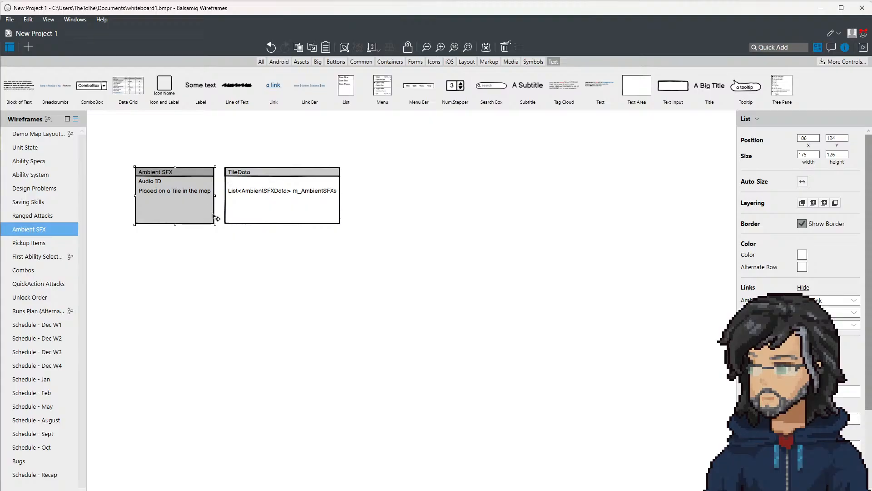
{"action": "left_click", "coordinate": [304, 207]}
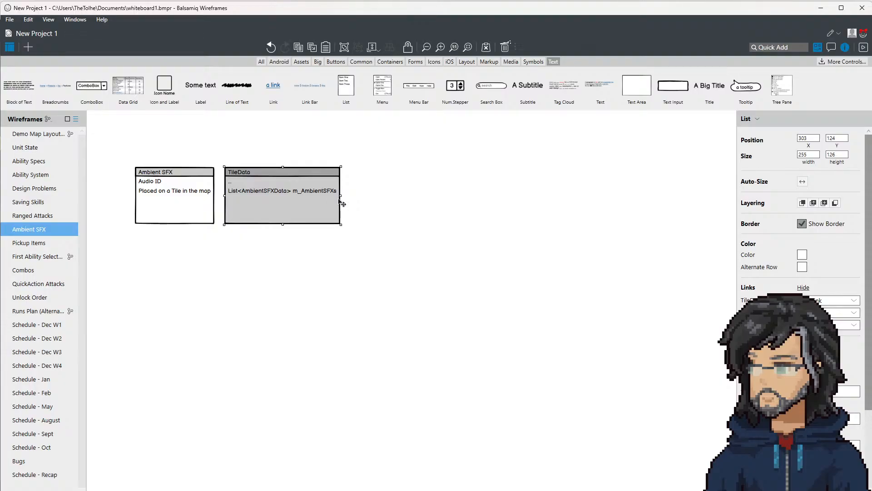
{"action": "key", "text": "ctrl+c"}
{"action": "key", "text": "ctrl+v"}
{"action": "left_click_drag", "start_coordinate": [272, 197], "coordinate": [397, 194]}
{"action": "double_click", "coordinate": [397, 195]}
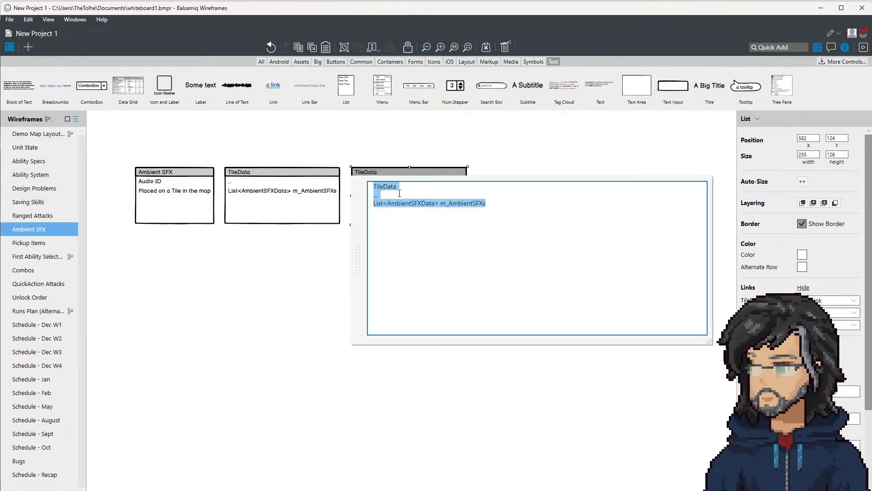
{"action": "left_click", "coordinate": [471, 204]}
{"action": "left_click_drag", "start_coordinate": [498, 203], "coordinate": [235, 184]}
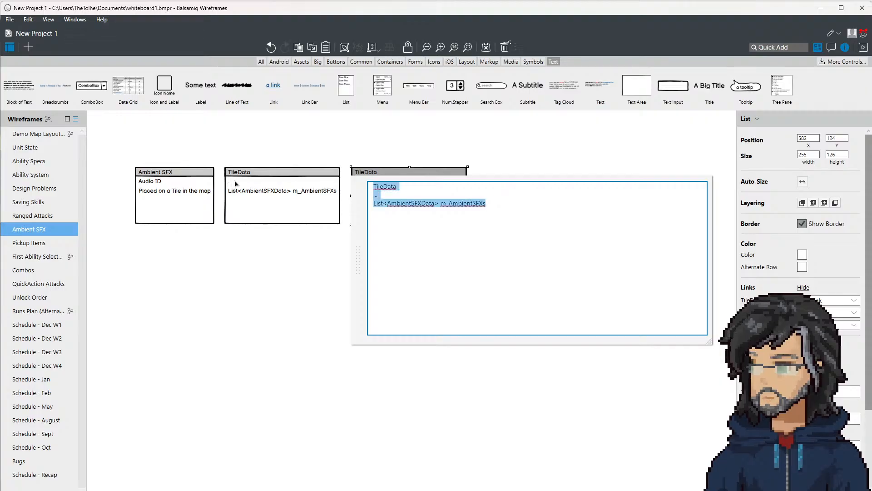
{"action": "type", "text": "Tile"}
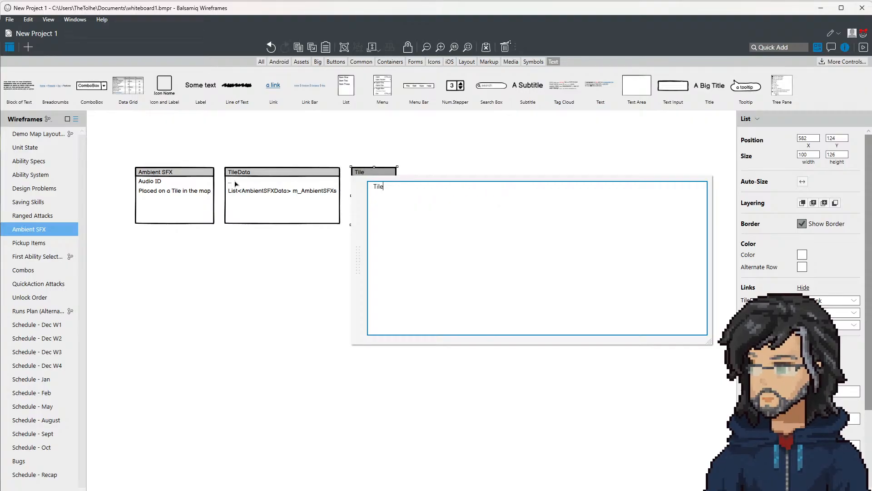
Step: Switch to the Unity editor and examine the RiverSFX markers along the river in the forest room
{"action": "key", "text": "alt+Tab"}
{"action": "middle_click_drag", "start_coordinate": [309, 257], "coordinate": [233, 285]}
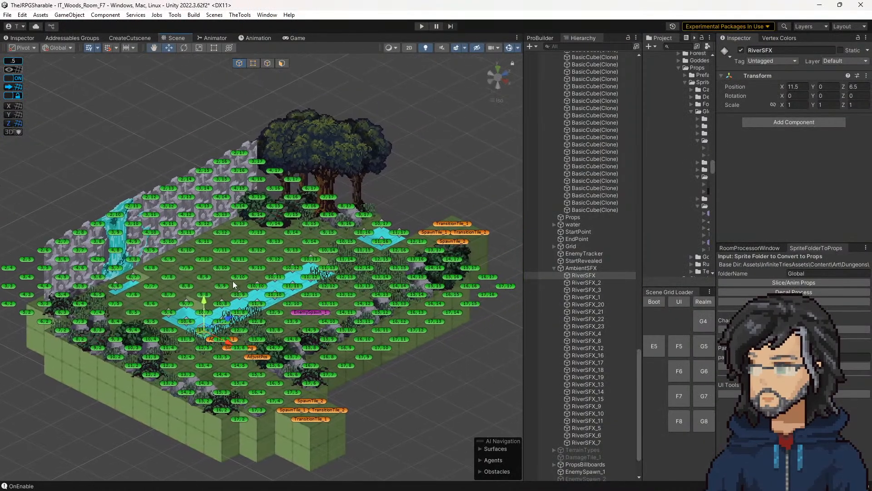
{"action": "scroll", "coordinate": [378, 308], "scroll_direction": "up", "scroll_amount": 4}
{"action": "middle_click_drag", "start_coordinate": [338, 323], "coordinate": [416, 289]}
{"action": "scroll", "coordinate": [472, 286], "scroll_direction": "up", "scroll_amount": 7}
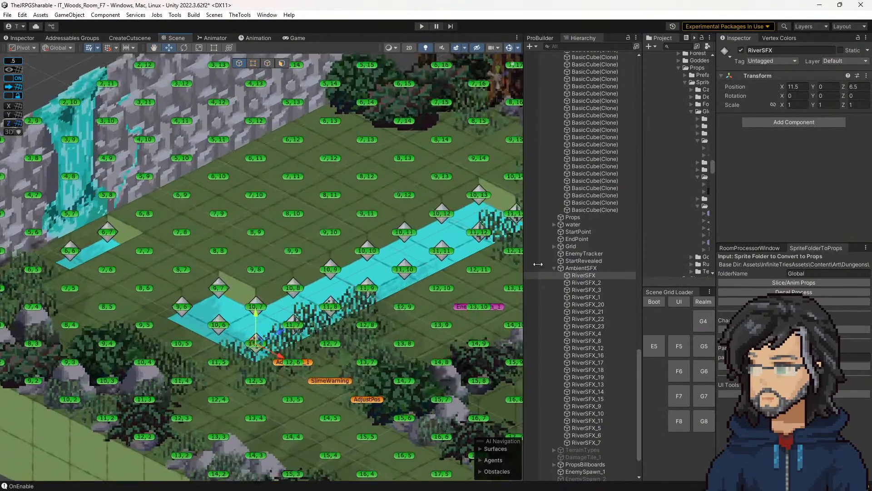
Step: Collapse the GeneratedFloor object in a widened Hierarchy and start Play mode for the IT_Woods_Room_F7 scene
{"action": "left_click_drag", "start_coordinate": [523, 246], "coordinate": [420, 248]}
{"action": "scroll", "coordinate": [541, 246], "scroll_direction": "up", "scroll_amount": 8}
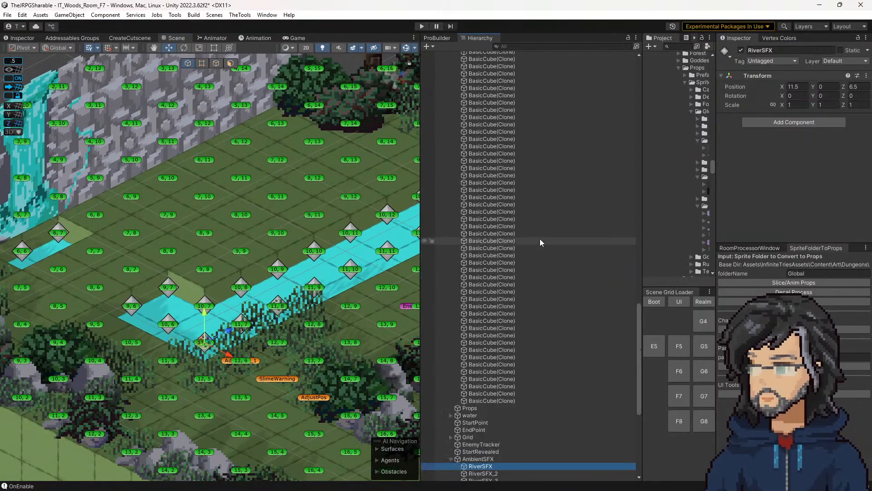
{"action": "scroll", "coordinate": [539, 239], "scroll_direction": "up", "scroll_amount": 15}
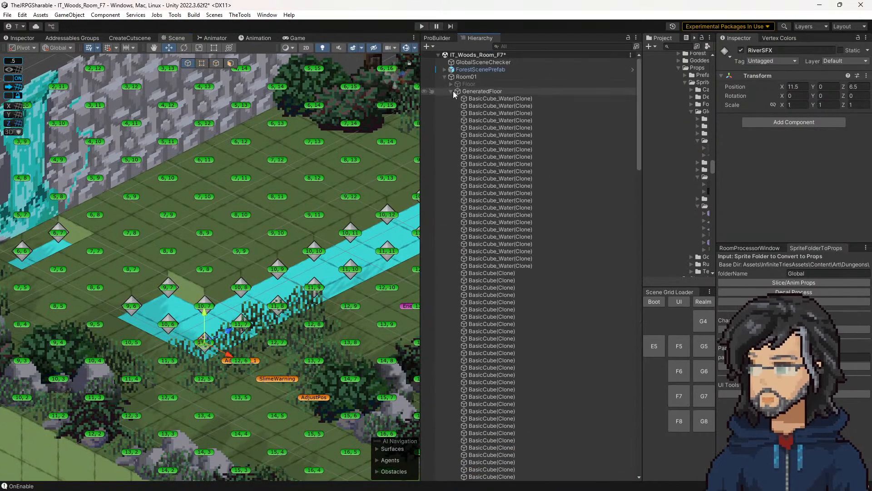
{"action": "left_click", "coordinate": [452, 90]}
{"action": "scroll", "coordinate": [252, 296], "scroll_direction": "down", "scroll_amount": 5}
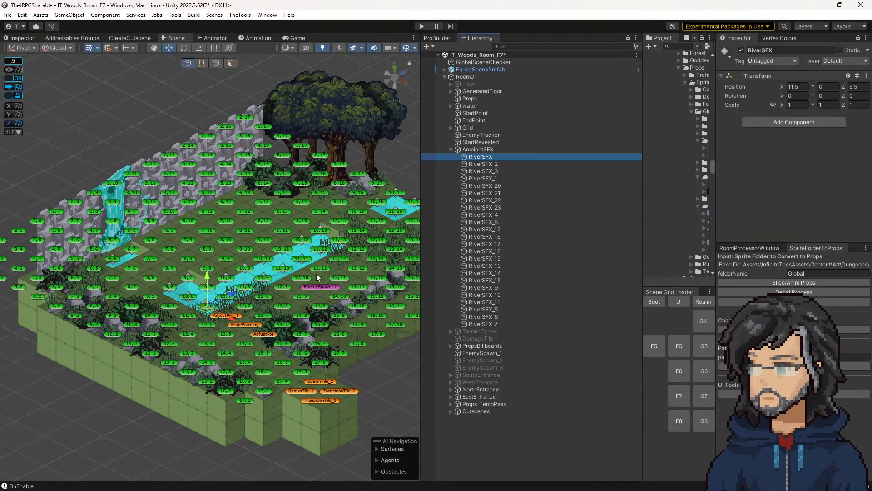
{"action": "middle_click_drag", "start_coordinate": [349, 232], "coordinate": [334, 259]}
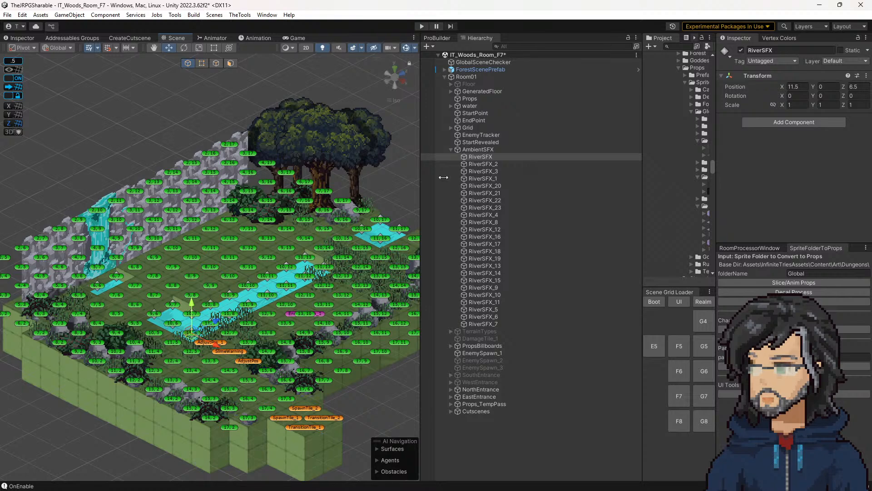
{"action": "left_click", "coordinate": [421, 26]}
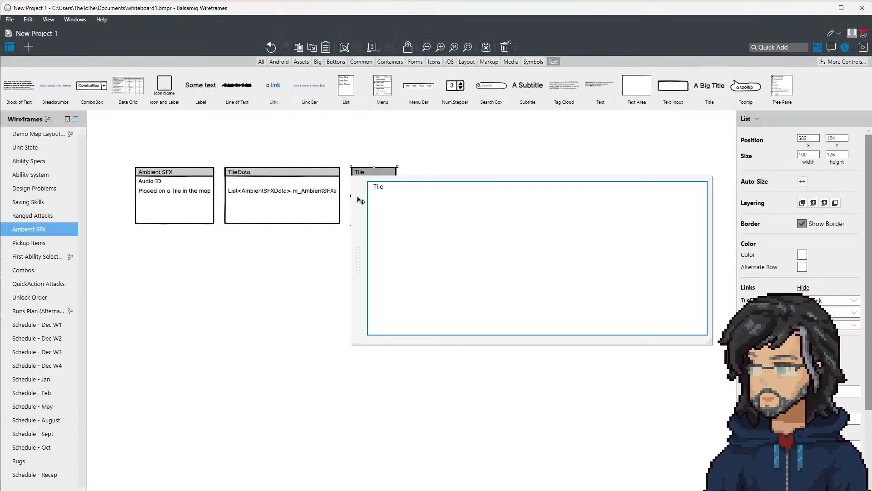
Step: Switch to Balsamiq Wireframes and add the entry AmbientID above Audio ID in the Ambient SFX list
{"action": "left_click", "coordinate": [193, 200]}
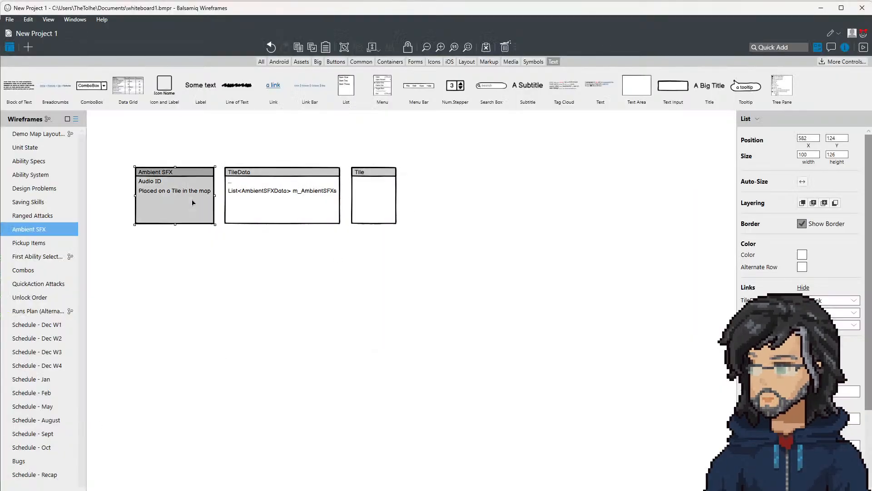
{"action": "double_click", "coordinate": [191, 200]}
{"action": "left_click", "coordinate": [165, 195]}
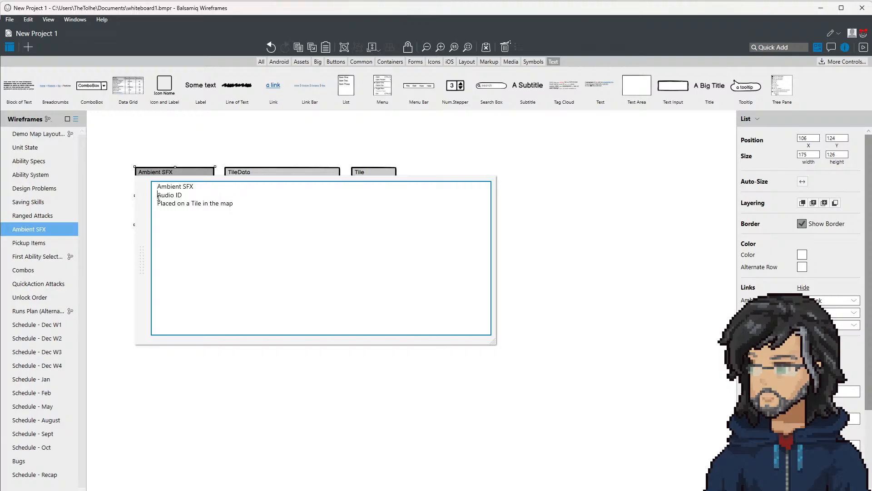
{"action": "left_click", "coordinate": [159, 195]}
{"action": "key", "text": "Return"}
{"action": "type", "text": "Amb"}
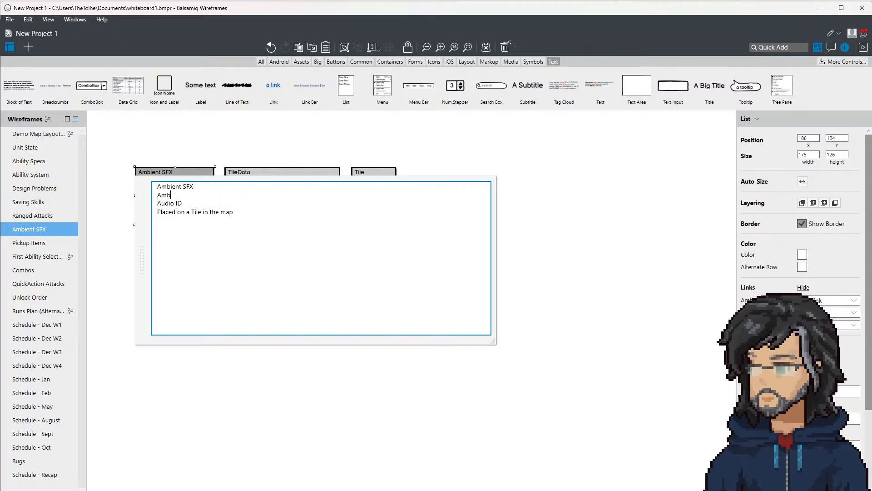
{"action": "type", "text": "ientID"}
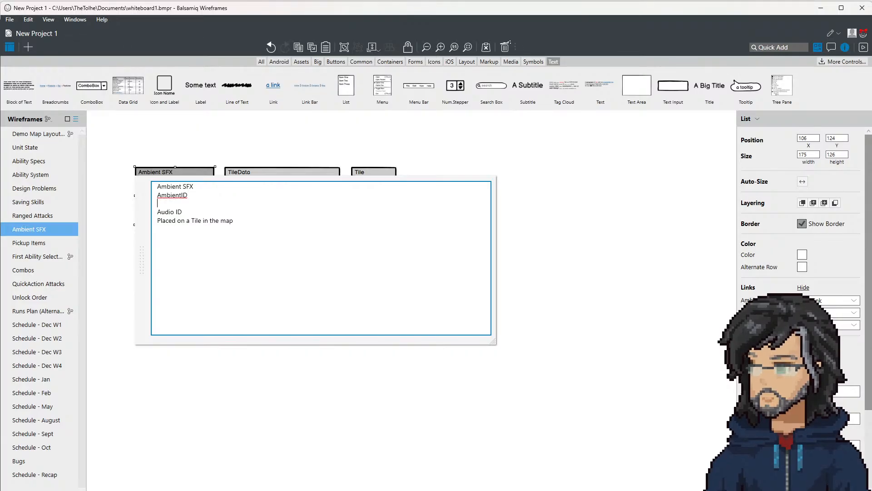
{"action": "left_click", "coordinate": [119, 286]}
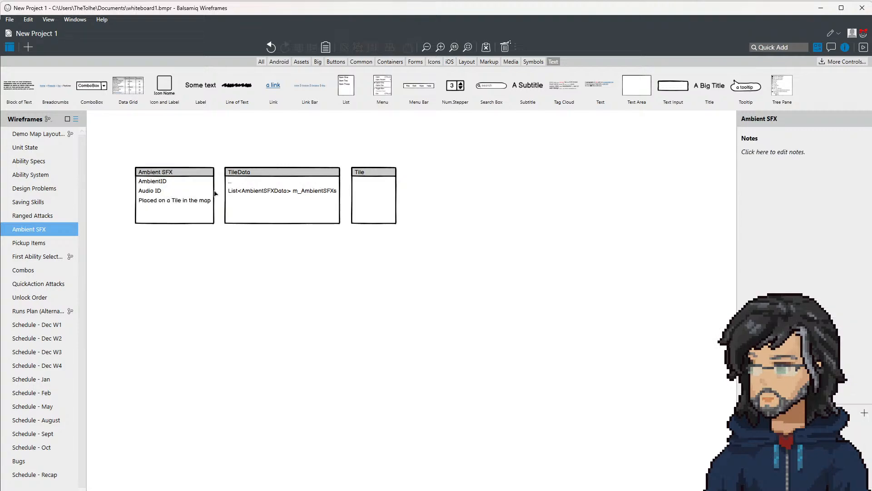
Step: Return to the running game in Unity, walk the character through the room and inspect it in the Scene view
{"action": "left_click", "coordinate": [823, 8]}
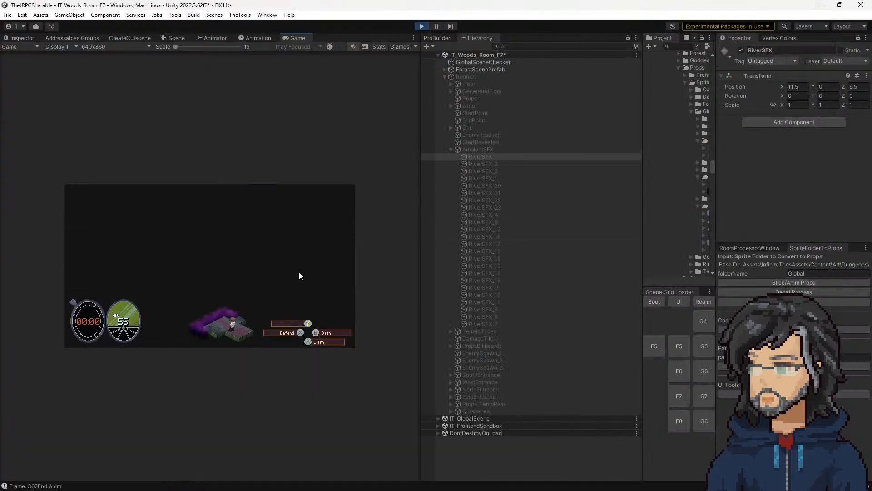
{"action": "key", "text": "w"}
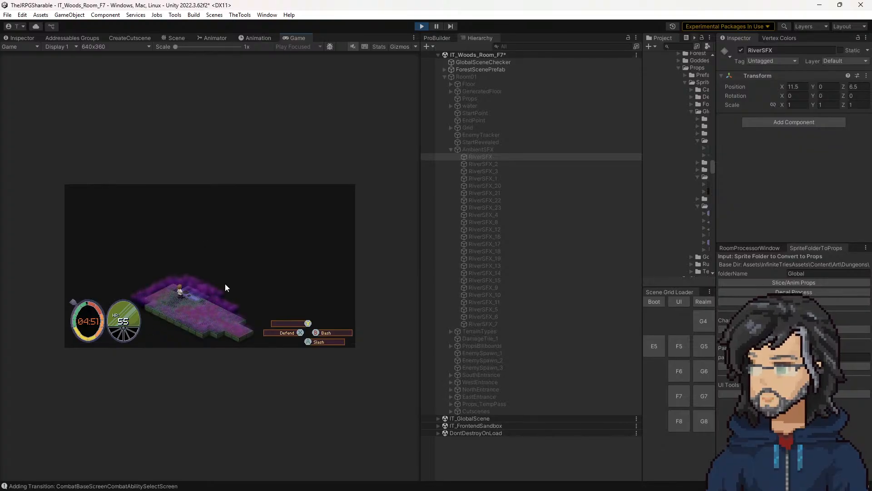
{"action": "left_click", "coordinate": [181, 41]}
{"action": "scroll", "coordinate": [306, 275], "scroll_direction": "up", "scroll_amount": 6}
{"action": "scroll", "coordinate": [242, 303], "scroll_direction": "down", "scroll_amount": 3}
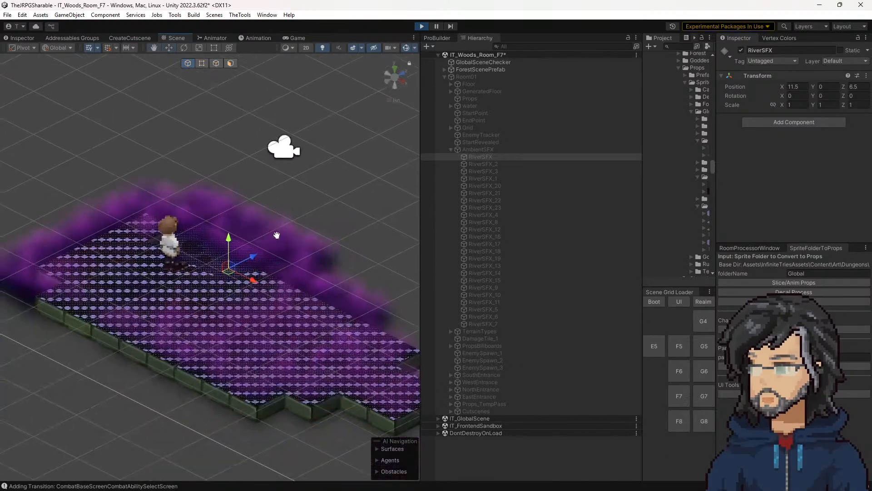
Step: Expand ForestScenePrefab down to Environment and Board in the Hierarchy and select the tile Pos: 5, 4
{"action": "left_click", "coordinate": [227, 276]}
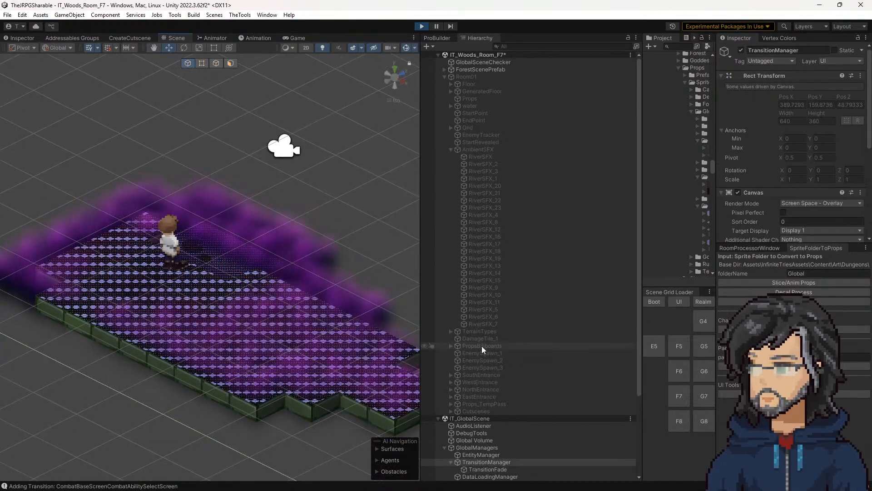
{"action": "scroll", "coordinate": [482, 336], "scroll_direction": "down", "scroll_amount": 5}
{"action": "left_click", "coordinate": [492, 361]}
{"action": "scroll", "coordinate": [481, 350], "scroll_direction": "up", "scroll_amount": 5}
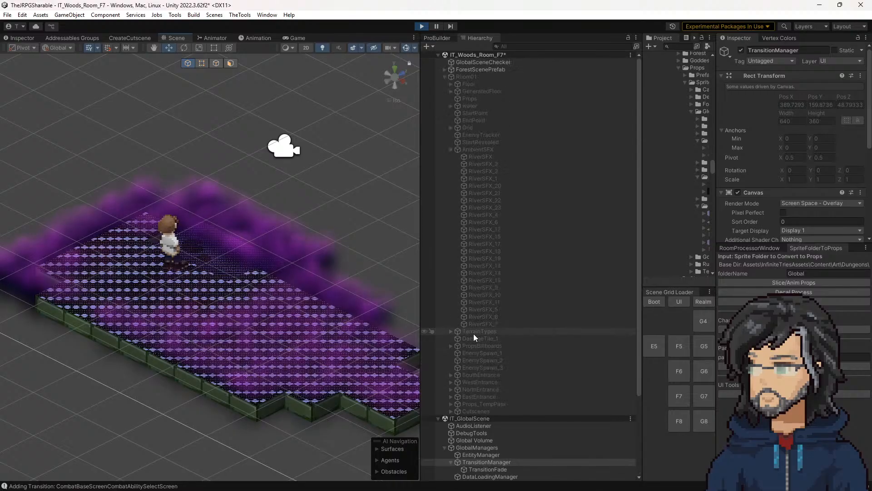
{"action": "left_click", "coordinate": [445, 70]}
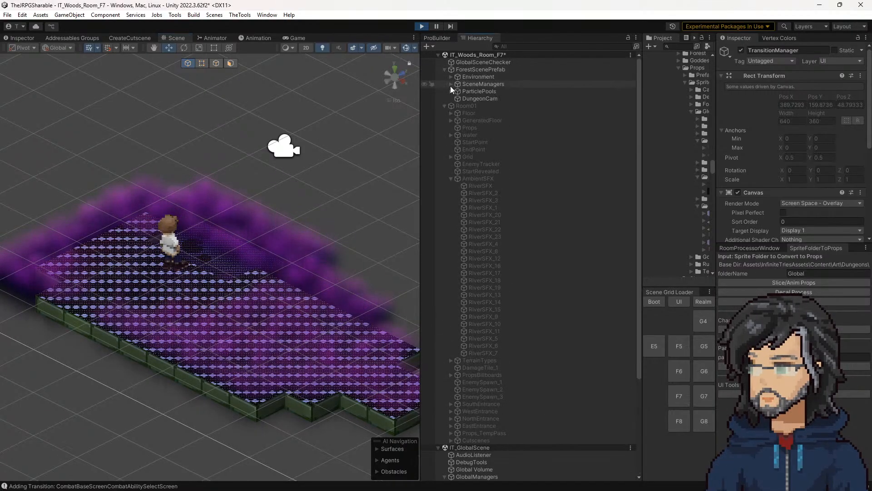
{"action": "left_click", "coordinate": [451, 84]}
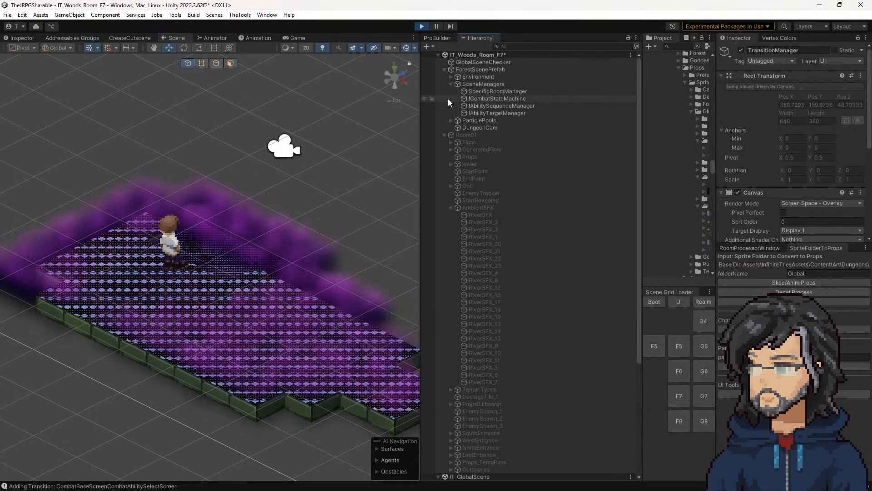
{"action": "left_click", "coordinate": [451, 76]}
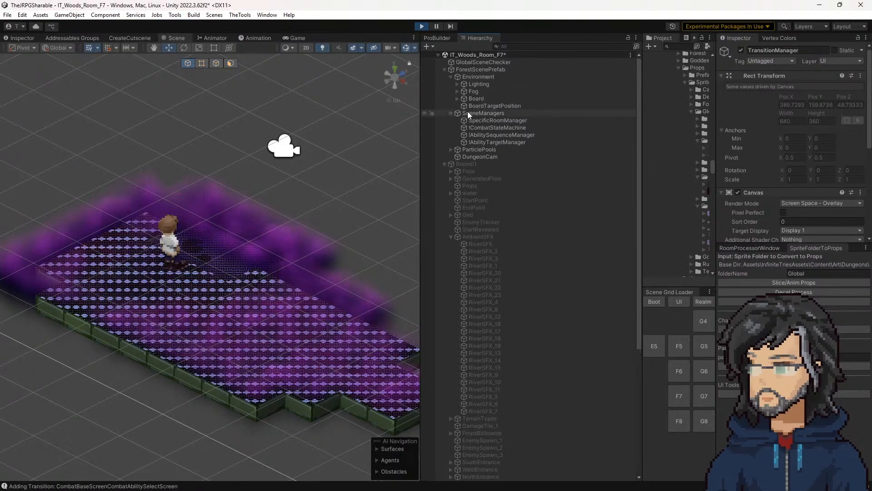
{"action": "left_click", "coordinate": [458, 98]}
{"action": "left_click", "coordinate": [484, 113]}
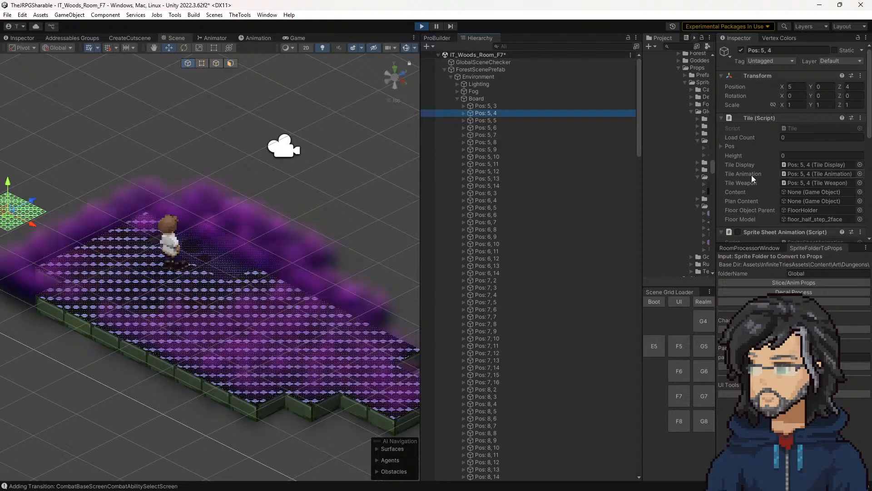
Step: Review the components of the Pos: 5, 4 tile and open its Tile script to examine the public member fields
{"action": "scroll", "coordinate": [758, 161], "scroll_direction": "down", "scroll_amount": 5}
{"action": "scroll", "coordinate": [759, 164], "scroll_direction": "down", "scroll_amount": 3}
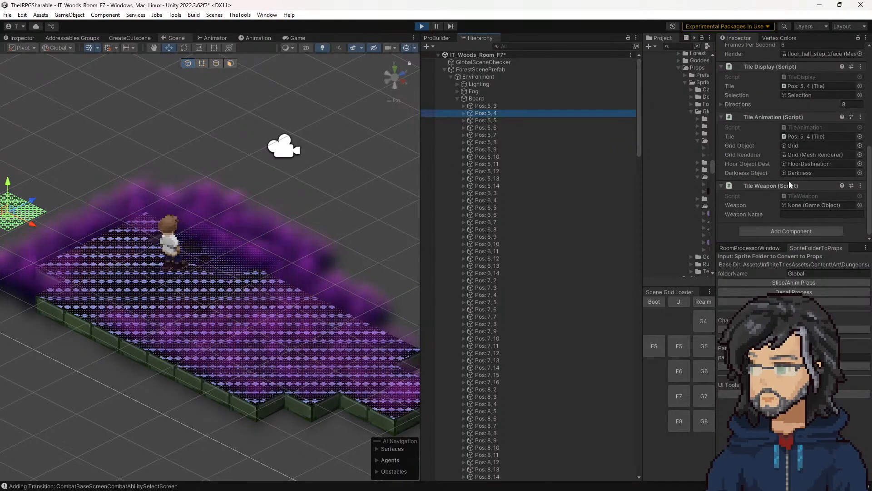
{"action": "scroll", "coordinate": [792, 205], "scroll_direction": "up", "scroll_amount": 6}
{"action": "scroll", "coordinate": [792, 205], "scroll_direction": "up", "scroll_amount": 2}
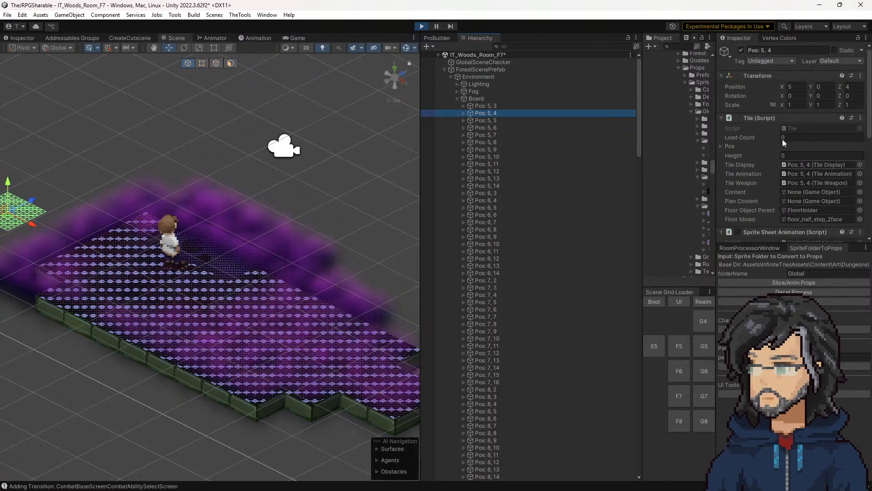
{"action": "left_click", "coordinate": [796, 128]}
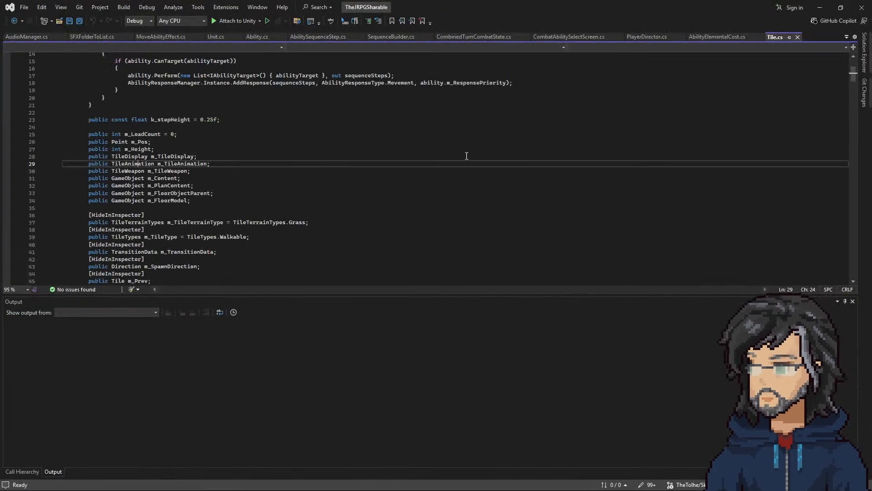
{"action": "scroll", "coordinate": [167, 205], "scroll_direction": "down", "scroll_amount": 2}
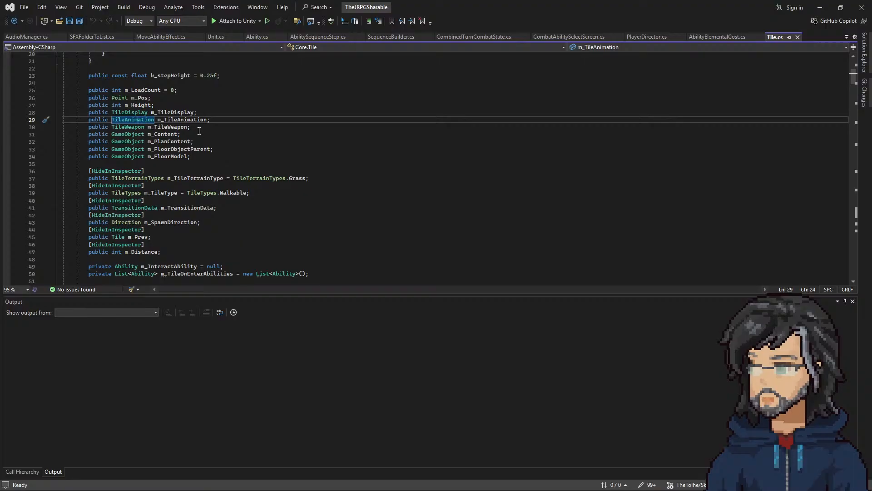
{"action": "left_click_drag", "start_coordinate": [147, 126], "coordinate": [227, 160]}
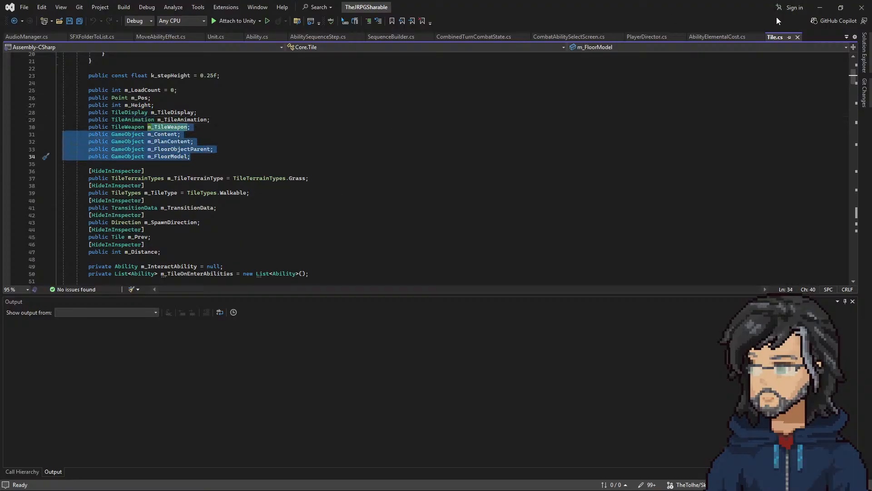
Step: Return to Unity and widen the Project panel to read the script names in the TileMetaData folder
{"action": "left_click", "coordinate": [820, 6]}
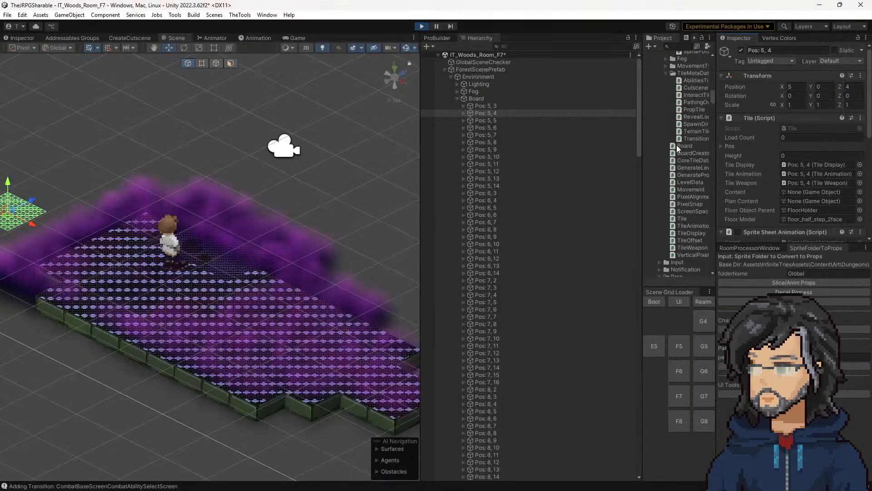
{"action": "left_click_drag", "start_coordinate": [641, 136], "coordinate": [618, 140]}
{"action": "scroll", "coordinate": [771, 178], "scroll_direction": "down", "scroll_amount": 2}
{"action": "scroll", "coordinate": [773, 214], "scroll_direction": "up", "scroll_amount": 3}
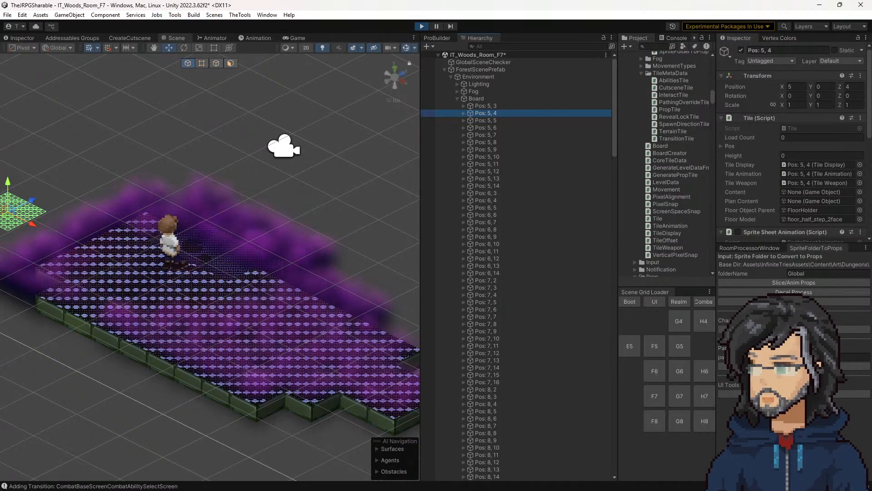
Step: Switch to Balsamiq Wireframes and retitle the Tile list as TileAmbients
{"action": "key", "text": "alt+Tab"}
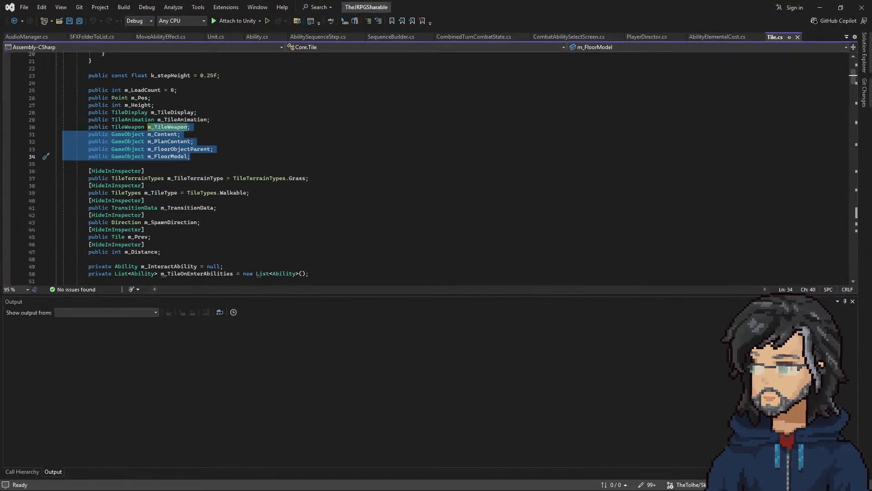
{"action": "key", "text": "alt+Tab"}
{"action": "double_click", "coordinate": [382, 172]}
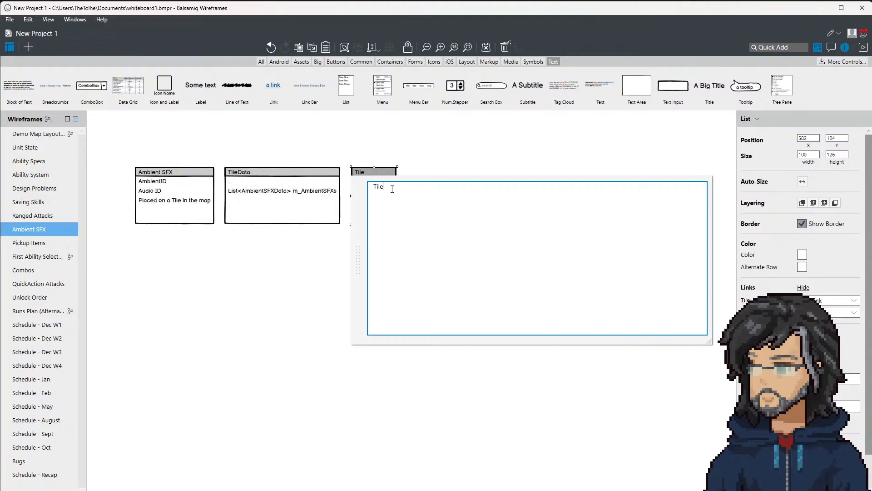
{"action": "type", "text": "Am"}
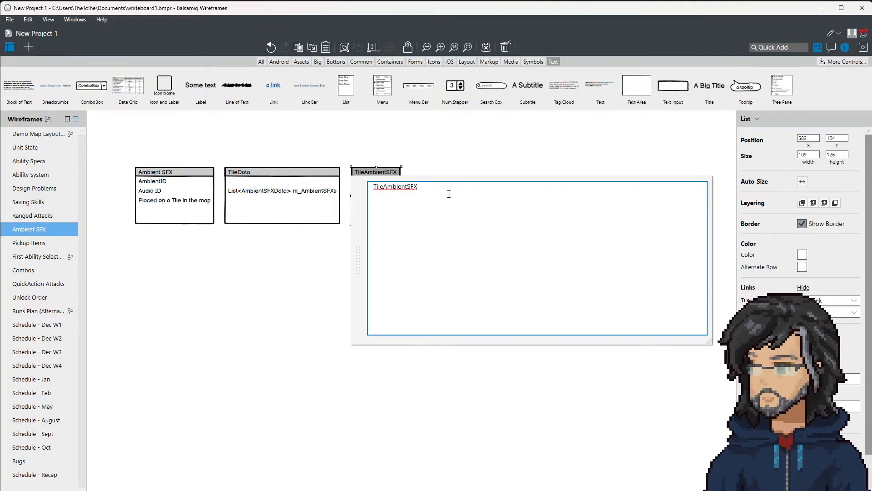
{"action": "type", "text": "bientSF"}
{"action": "key", "text": "BackSpace"}
{"action": "key", "text": "BackSpace"}
{"action": "type", "text": "s"}
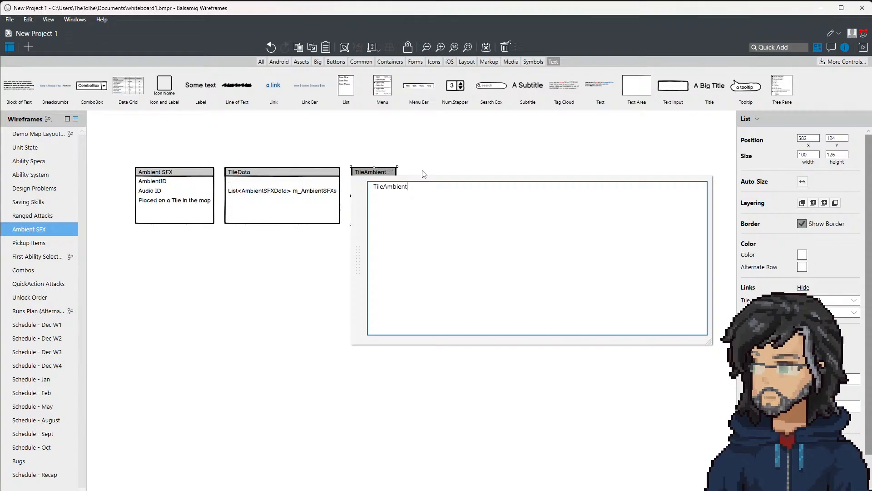
{"action": "left_click", "coordinate": [425, 162]}
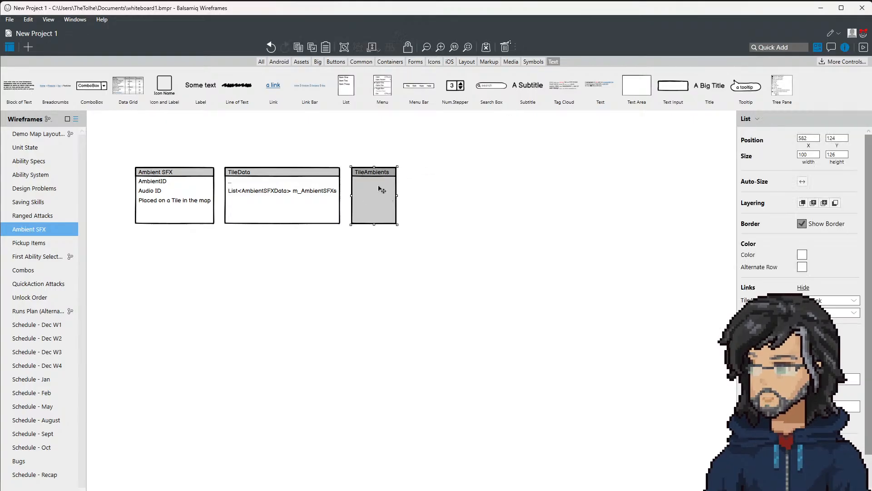
Step: Change the title of the TileAmbients list to TileAmbientSFX
{"action": "double_click", "coordinate": [383, 191]}
{"action": "left_click", "coordinate": [415, 188]}
{"action": "key", "text": "BackSpace"}
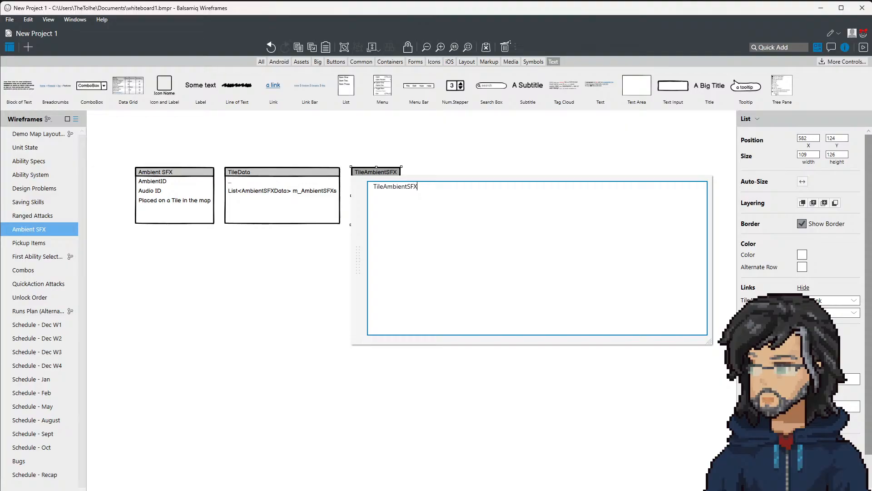
{"action": "left_click", "coordinate": [424, 164]}
{"action": "left_click", "coordinate": [390, 204]}
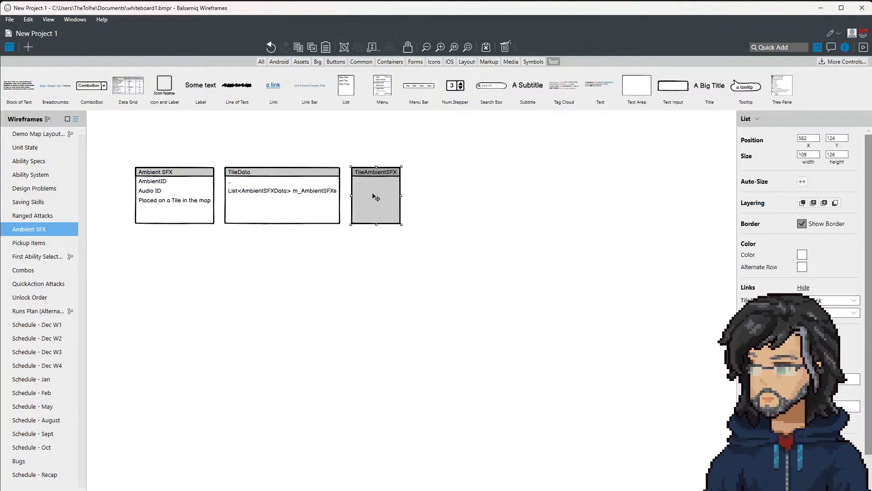
Step: Add AmbientID and AudioID entries to the TileAmbientSFX list
{"action": "double_click", "coordinate": [387, 196]}
{"action": "left_click", "coordinate": [424, 197]}
{"action": "type", "text": "Ambient ID"}
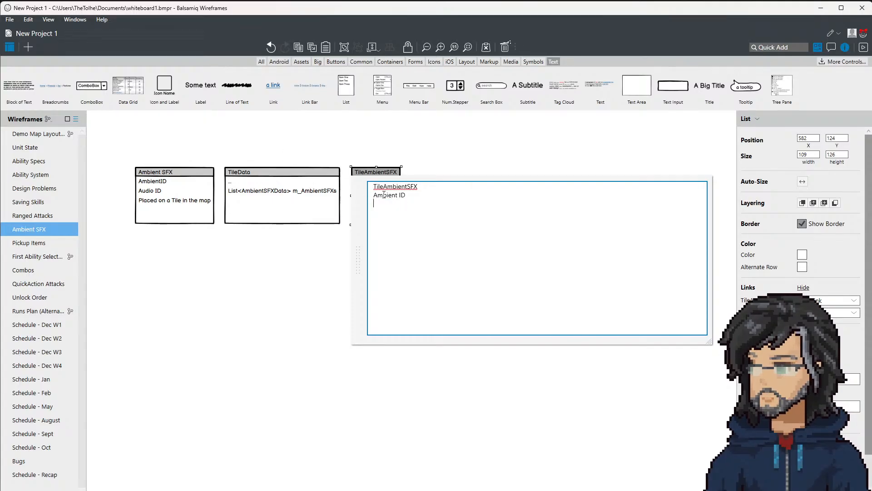
{"action": "right_click", "coordinate": [383, 195]}
{"action": "left_click", "coordinate": [383, 195]}
{"action": "key", "text": "alt+Tab"}
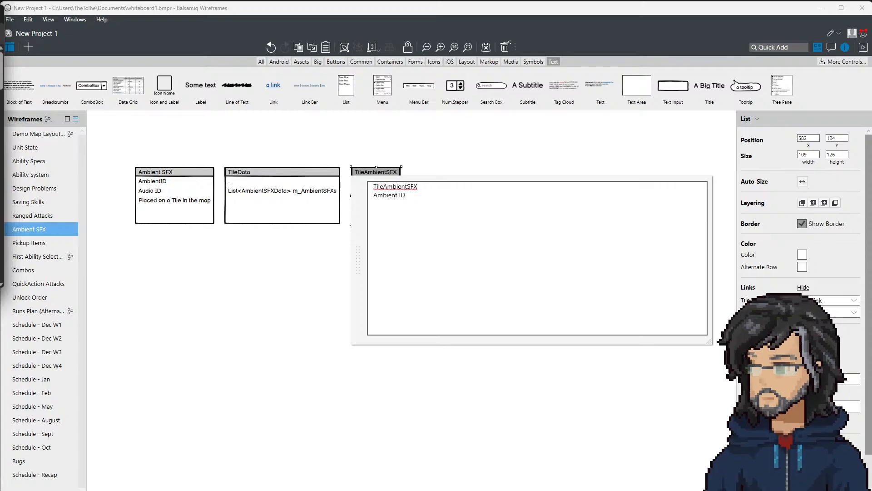
{"action": "left_click", "coordinate": [413, 205]}
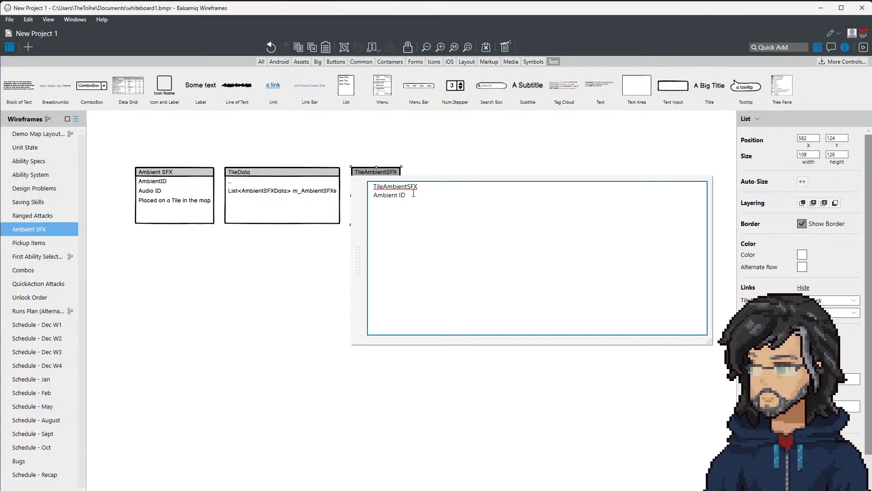
{"action": "left_click", "coordinate": [397, 196]}
{"action": "type", "text": "Audio"}
{"action": "type", "text": "layer"}
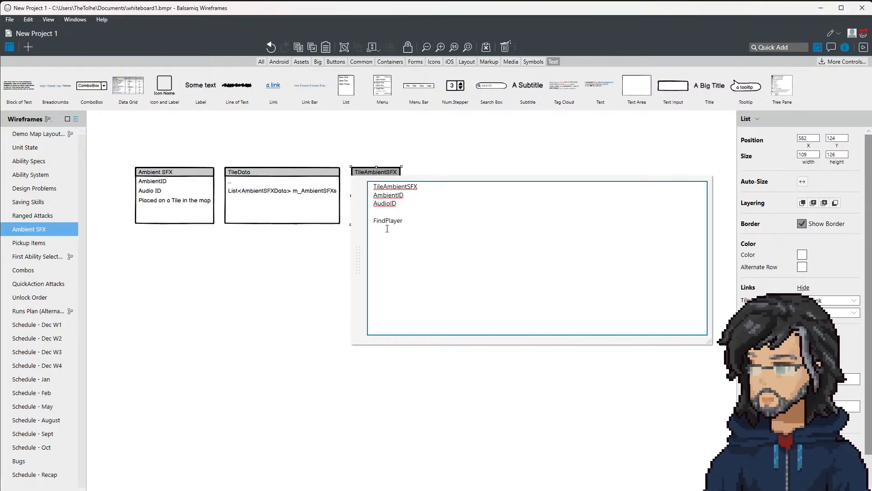
{"action": "left_click", "coordinate": [331, 240]}
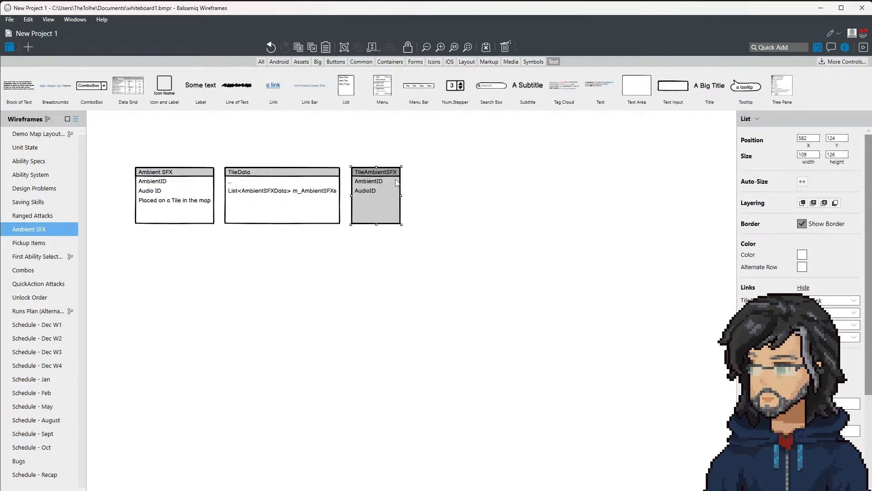
Step: Duplicate the TileAmbientSFX list, place the copy below and beyond the original, and replace its text with Audio
{"action": "key", "text": "ctrl+c"}
{"action": "key", "text": "ctrl+v"}
{"action": "left_click_drag", "start_coordinate": [389, 199], "coordinate": [472, 265]}
{"action": "double_click", "coordinate": [475, 268]}
{"action": "type", "text": "A"}
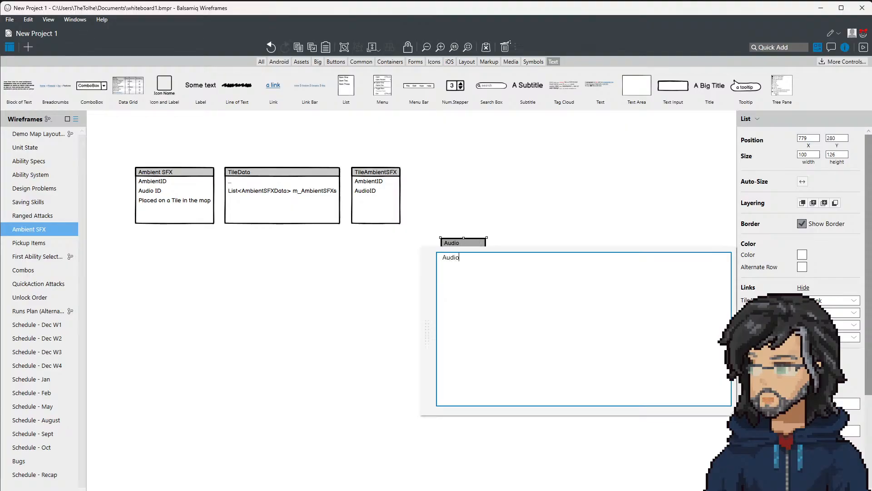
Step: Switch to Unity, inspect the AudioManager object under GlobalManagers in IT_GlobalScene, and open its AudioManager script
{"action": "key", "text": "alt+Tab"}
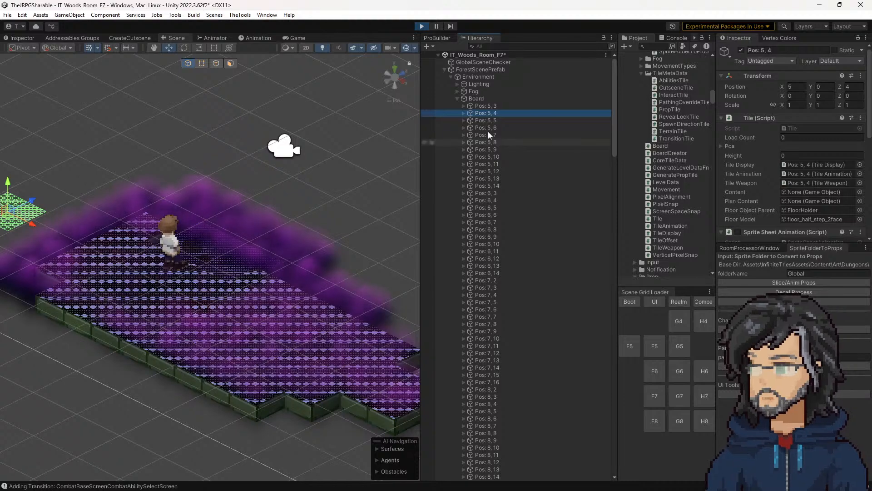
{"action": "left_click", "coordinate": [445, 69]}
{"action": "left_click", "coordinate": [438, 55]}
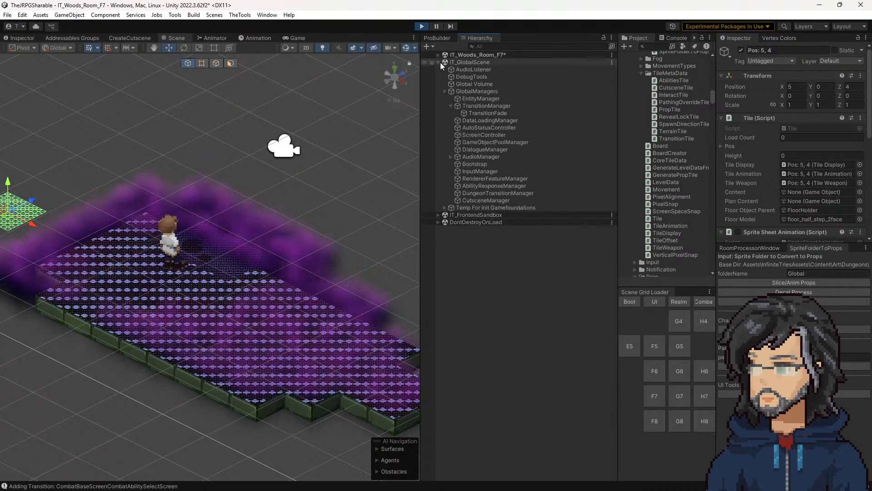
{"action": "left_click", "coordinate": [488, 157]}
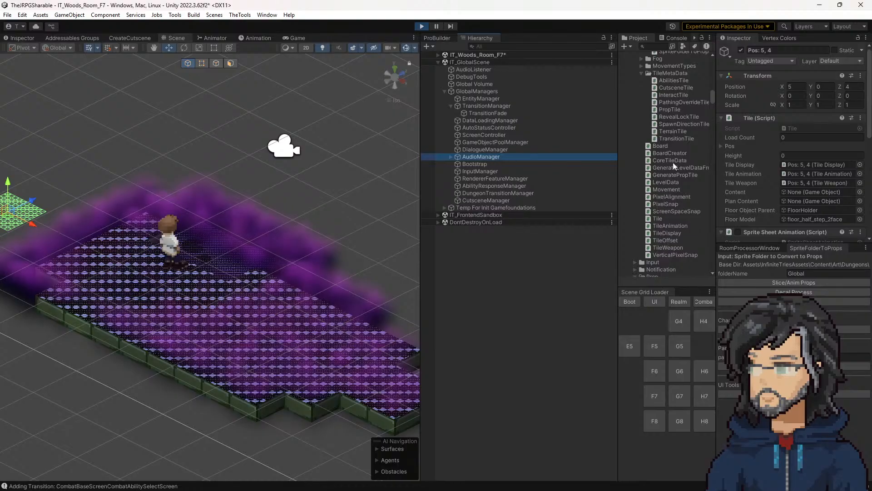
{"action": "left_click_drag", "start_coordinate": [716, 191], "coordinate": [657, 196]}
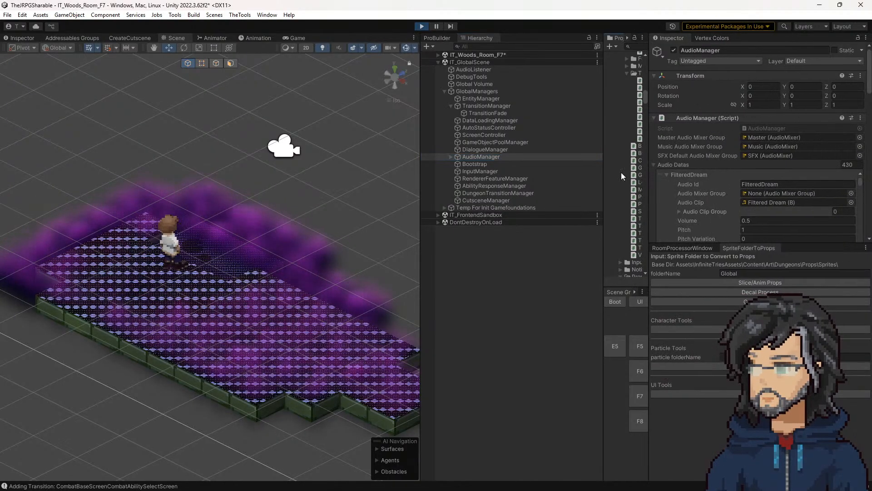
{"action": "left_click", "coordinate": [757, 148]}
{"action": "left_click", "coordinate": [758, 155]}
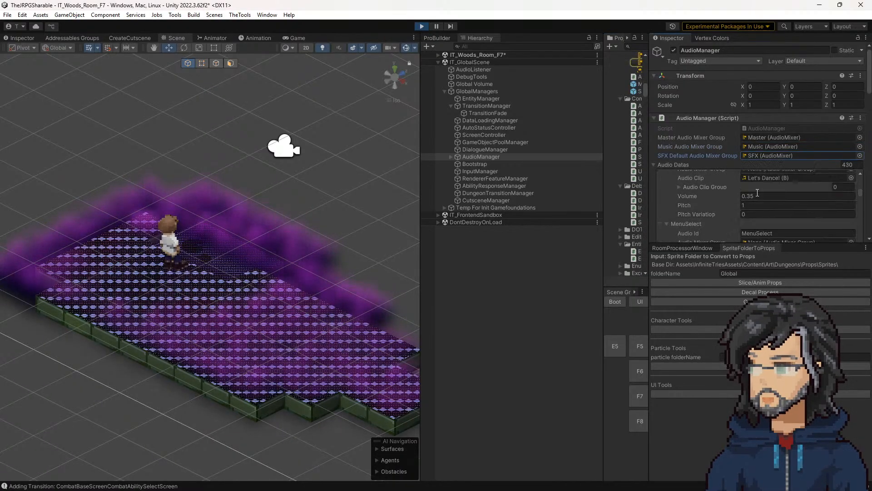
{"action": "double_click", "coordinate": [767, 128]}
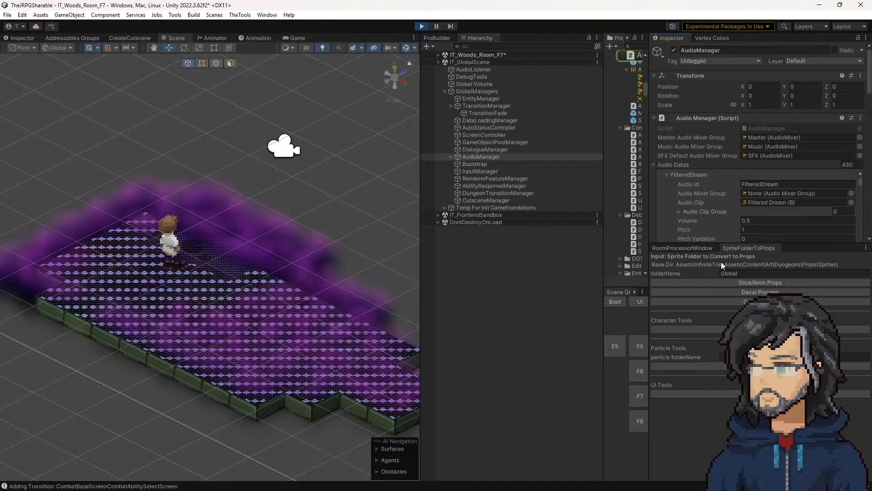
Step: Read through AudioManager.cs to examine how the PlayMusic, PlaySFX and SetMixerVolume methods are set up
{"action": "scroll", "coordinate": [234, 217], "scroll_direction": "up", "scroll_amount": 20}
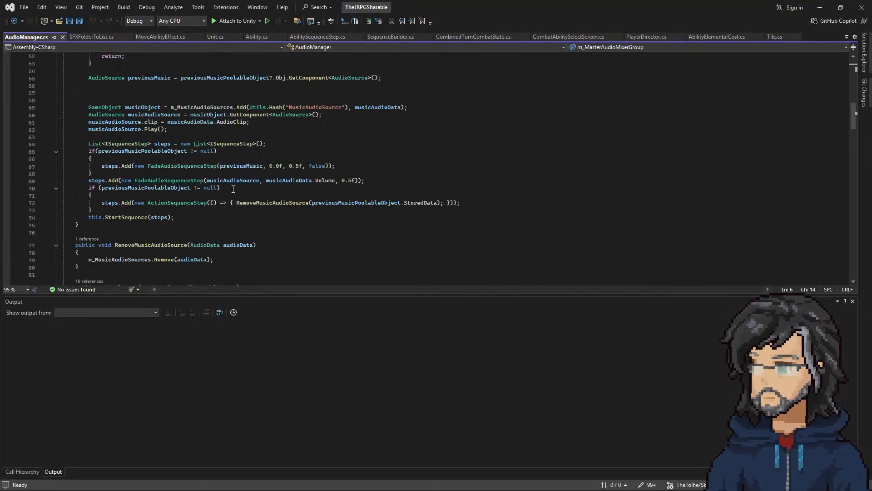
{"action": "left_click", "coordinate": [227, 128]}
{"action": "scroll", "coordinate": [230, 223], "scroll_direction": "down", "scroll_amount": 12}
{"action": "scroll", "coordinate": [230, 223], "scroll_direction": "down", "scroll_amount": 9}
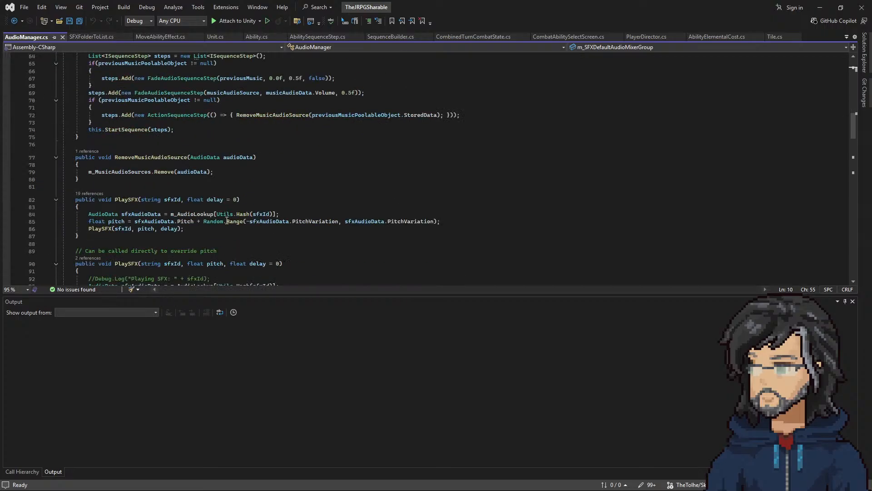
{"action": "scroll", "coordinate": [227, 221], "scroll_direction": "down", "scroll_amount": 2}
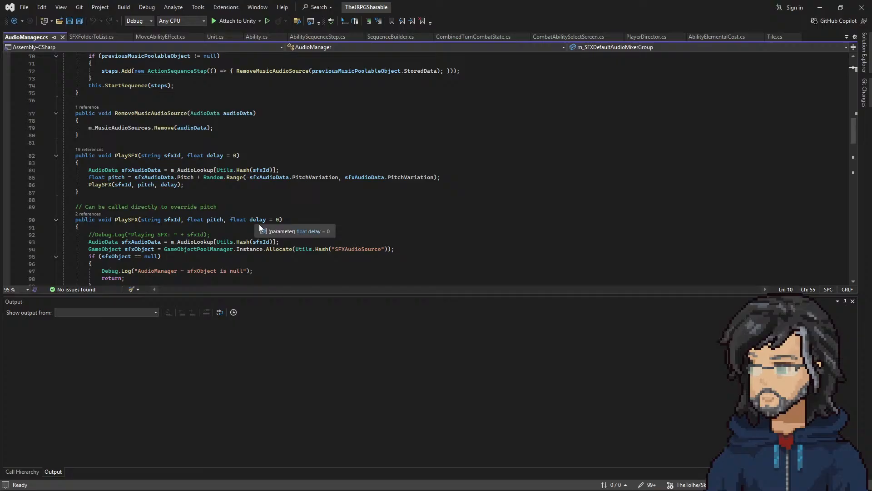
{"action": "scroll", "coordinate": [176, 224], "scroll_direction": "down", "scroll_amount": 13}
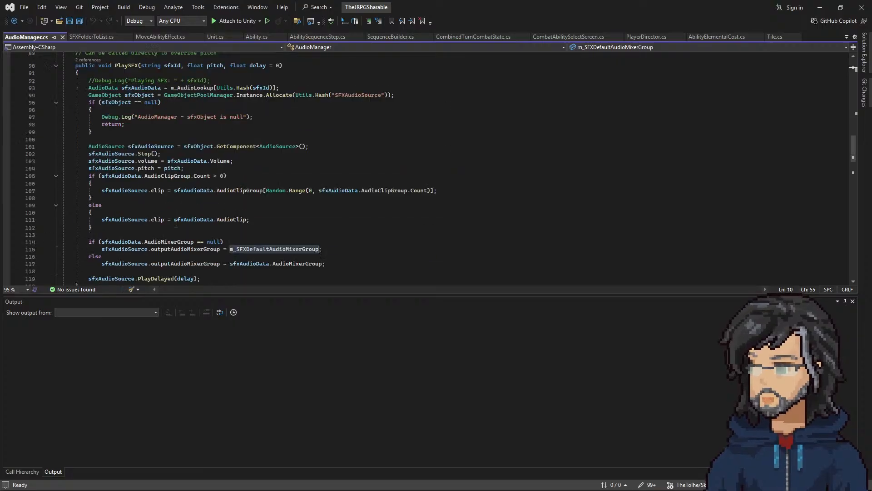
{"action": "scroll", "coordinate": [181, 180], "scroll_direction": "down", "scroll_amount": 4}
{"action": "scroll", "coordinate": [169, 200], "scroll_direction": "up", "scroll_amount": 14}
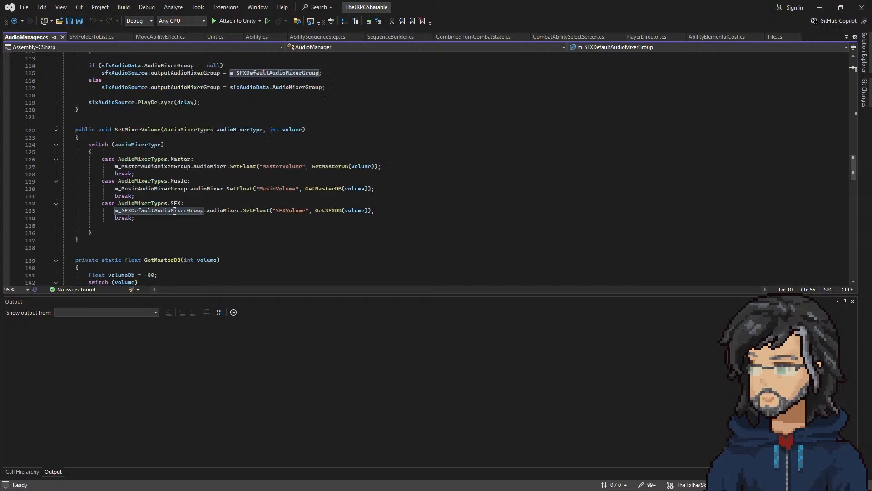
{"action": "scroll", "coordinate": [158, 220], "scroll_direction": "up", "scroll_amount": 14}
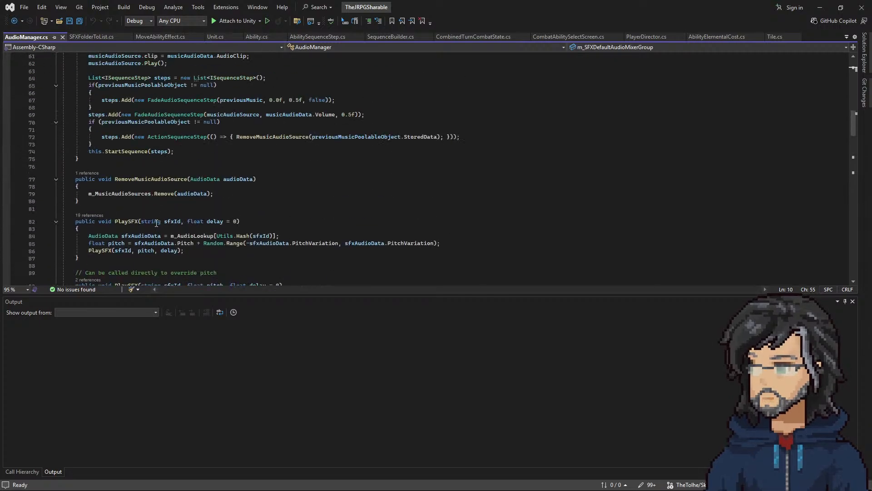
{"action": "scroll", "coordinate": [144, 187], "scroll_direction": "up", "scroll_amount": 3}
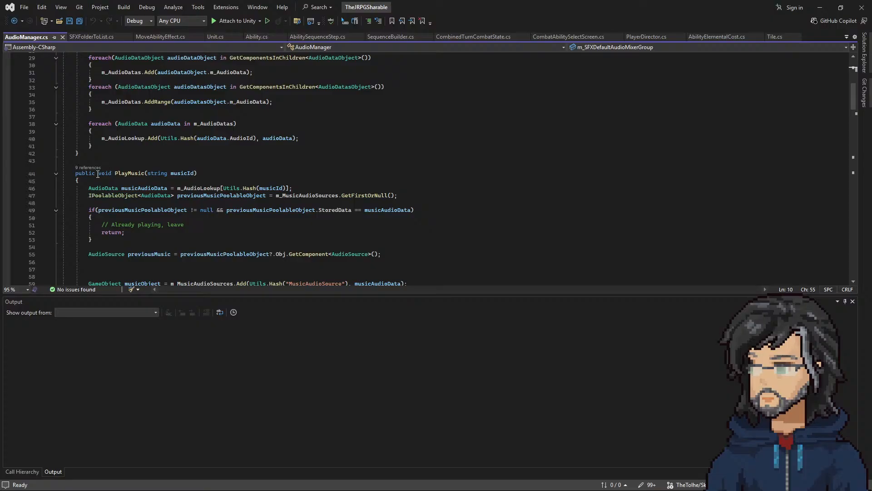
{"action": "left_click_drag", "start_coordinate": [98, 174], "coordinate": [205, 172]}
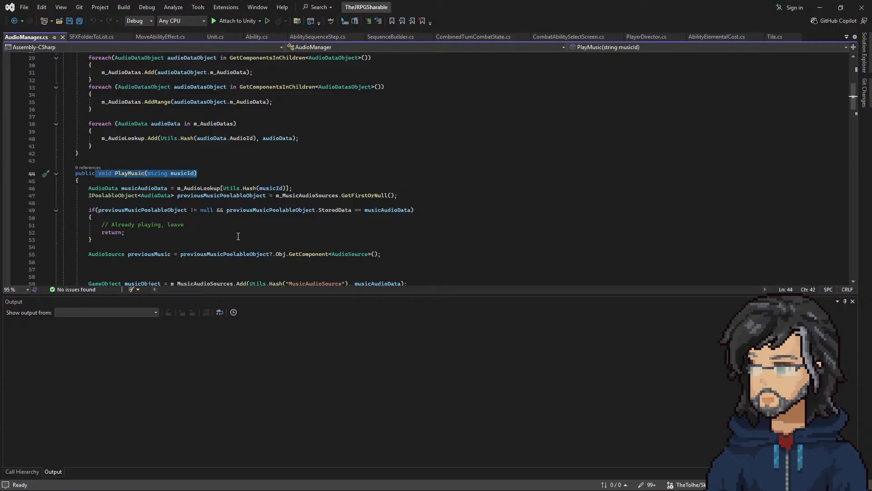
{"action": "scroll", "coordinate": [238, 236], "scroll_direction": "down", "scroll_amount": 14}
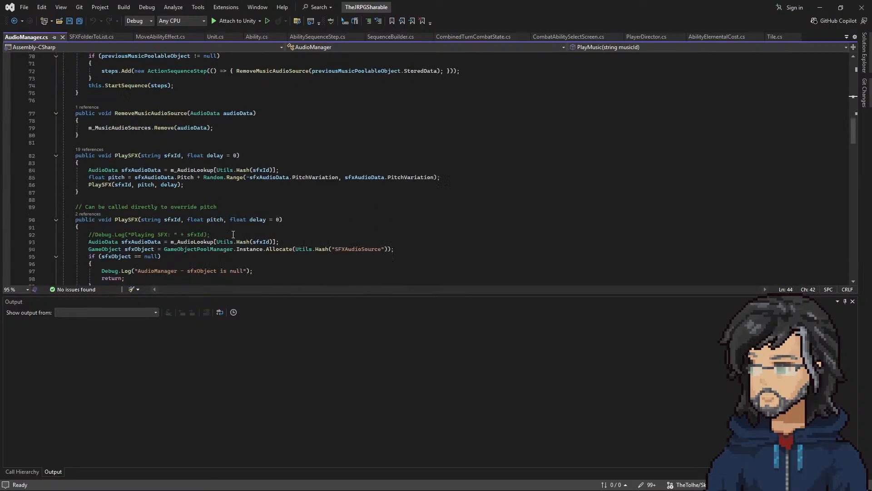
{"action": "left_click_drag", "start_coordinate": [120, 165], "coordinate": [194, 160]}
{"action": "left_click", "coordinate": [198, 183]}
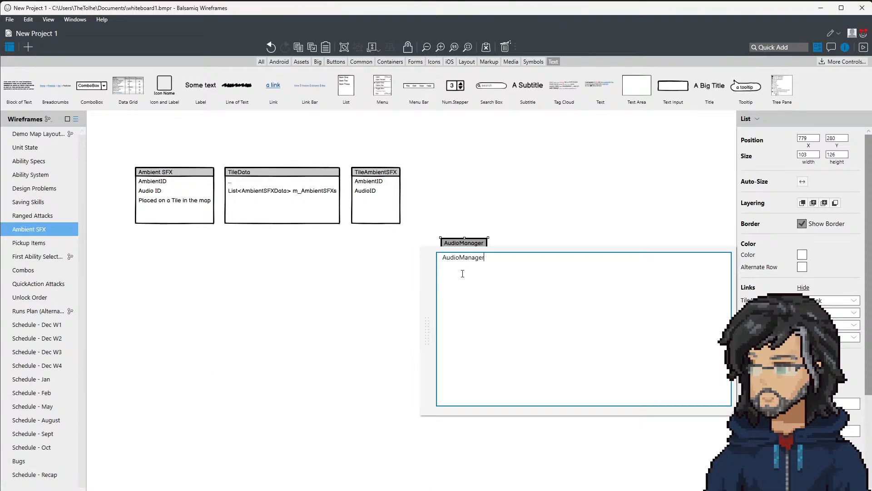
Step: Return to Balsamiq Wireframes, title the copied list AudioManager, and add PlayMusic and PlaySFX entries
{"action": "type", "text": "P"}
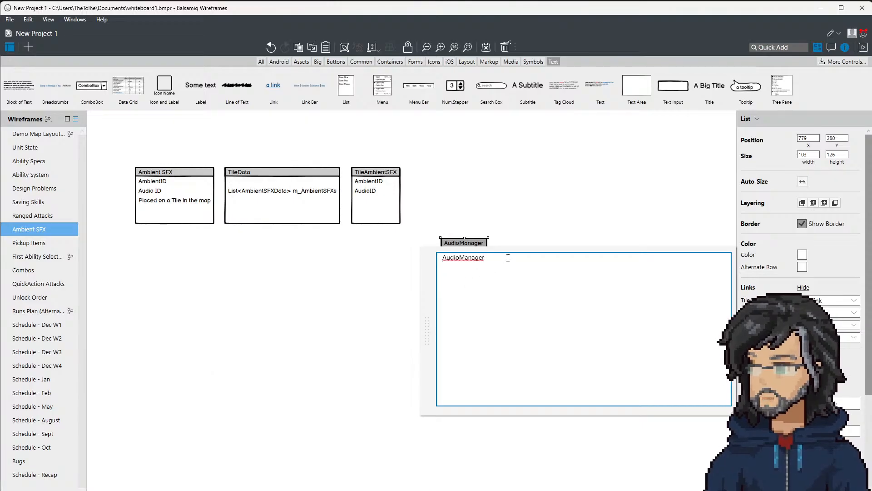
{"action": "type", "text": "layMu"}
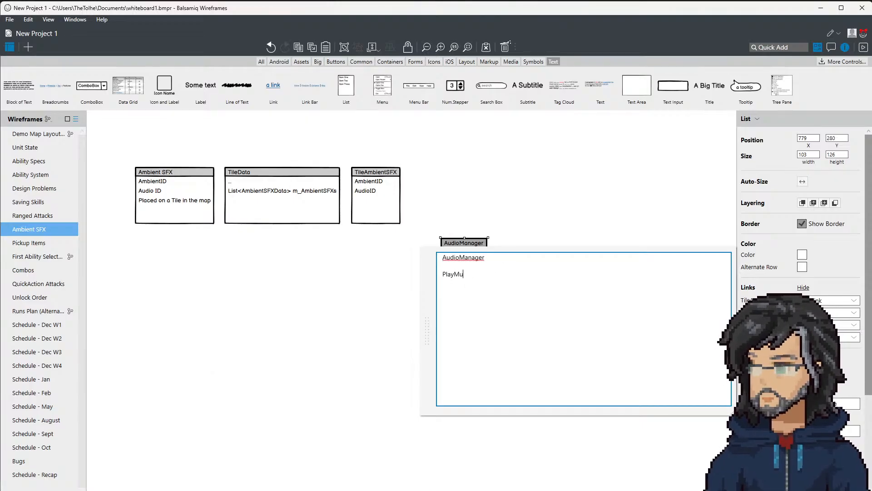
{"action": "type", "text": "sic"}
{"action": "key", "text": "Return"}
{"action": "type", "text": "Play "}
{"action": "type", "text": "FX"}
Step: Add PlayAmbient and StopAmbient entries below PlaySFX in the AudioManager list
{"action": "key", "text": "Return"}
{"action": "type", "text": "Play AM"}
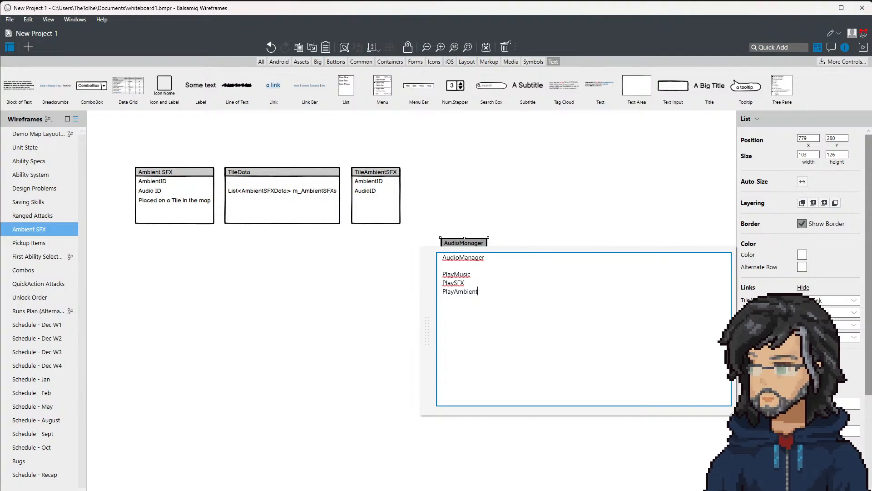
{"action": "type", "text": "()"}
{"action": "key", "text": "BackSpace"}
{"action": "type", "text": "Sto"}
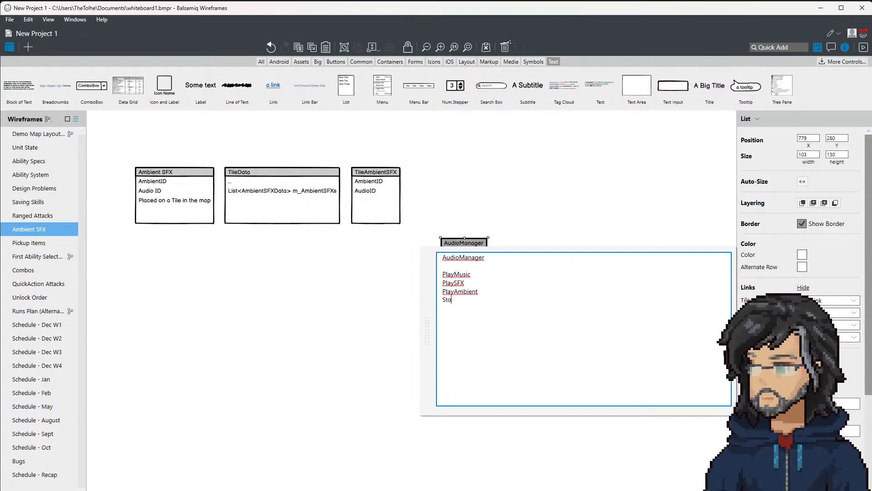
{"action": "type", "text": "pAmbient"}
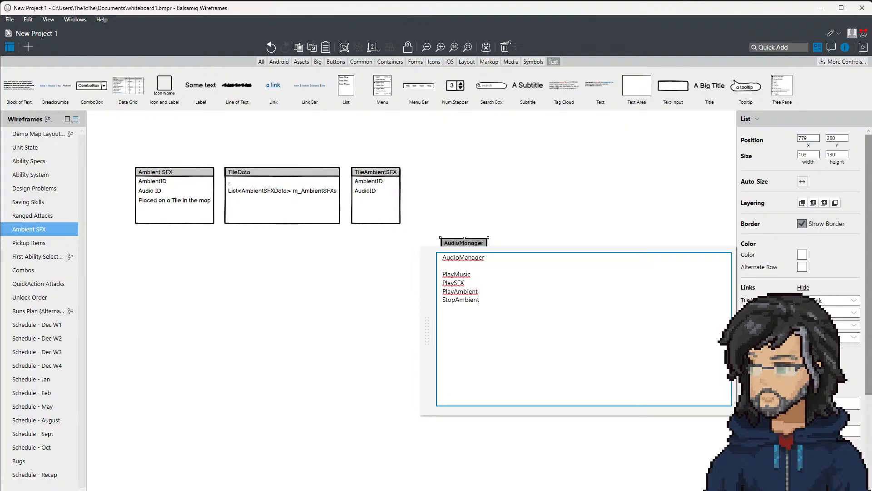
{"action": "left_click", "coordinate": [470, 125]}
Step: Move the AudioManager list farther from the other lists and remove the blank line under its title
{"action": "left_click_drag", "start_coordinate": [466, 262], "coordinate": [511, 269]}
{"action": "double_click", "coordinate": [521, 269]}
{"action": "left_click", "coordinate": [521, 275]}
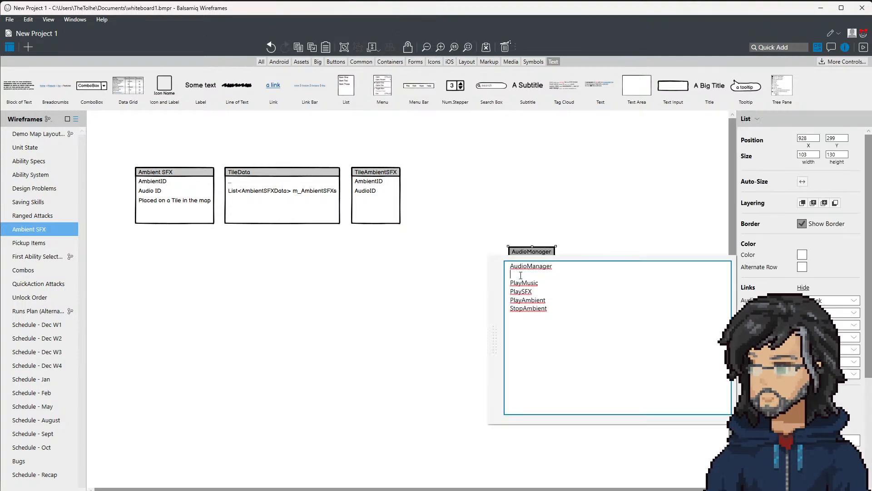
{"action": "key", "text": "BackSpace"}
{"action": "left_click", "coordinate": [411, 272]}
Step: Duplicate the AudioManager list into the row beside TileAmbientSFX and replace the copy's text with AmbientManager
{"action": "left_click", "coordinate": [517, 263], "text": "ctrl"}
{"action": "left_click", "coordinate": [525, 289], "text": "ctrl"}
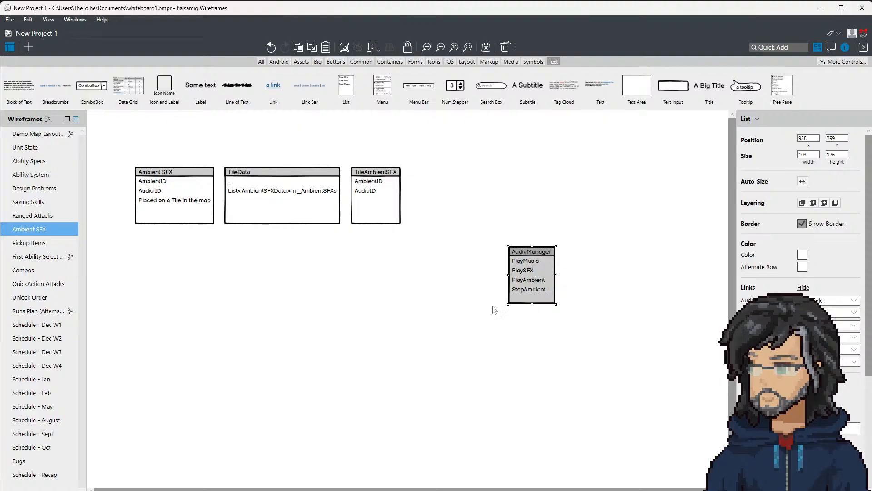
{"action": "left_click_drag", "start_coordinate": [523, 278], "coordinate": [469, 199], "text": "ctrl"}
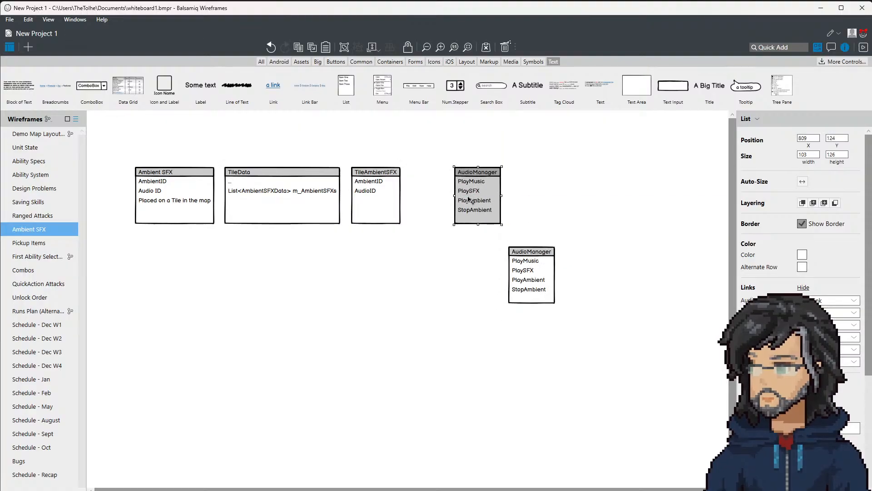
{"action": "double_click", "coordinate": [469, 199]}
{"action": "type", "text": "AmbientManager"}
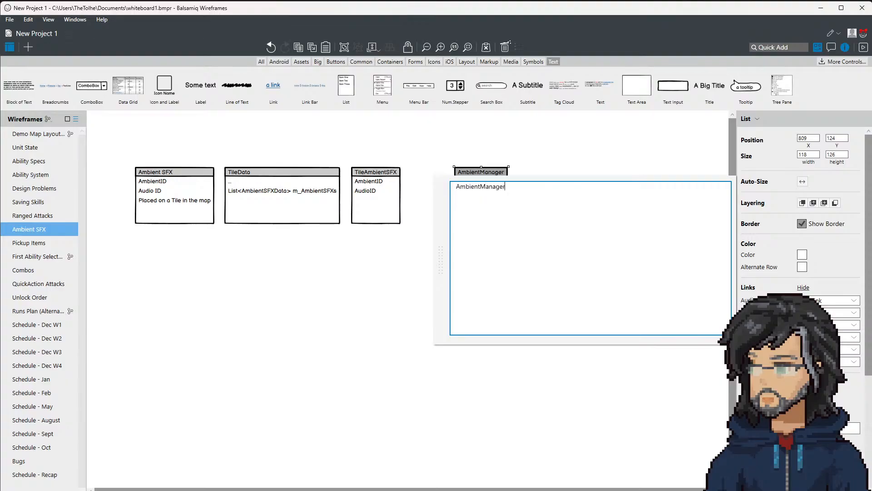
{"action": "left_click", "coordinate": [487, 158]}
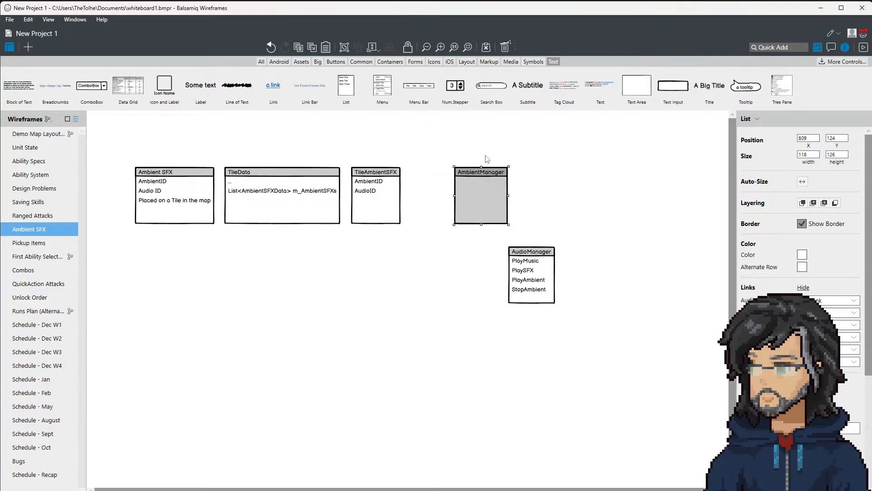
Step: Add a Current Run Ambients entry under the AmbientManager title
{"action": "double_click", "coordinate": [474, 192]}
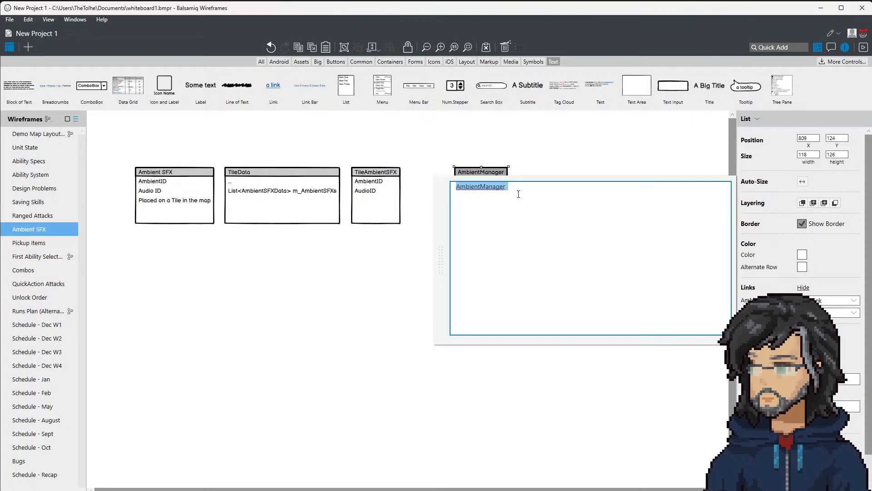
{"action": "key", "text": "End"}
{"action": "key", "text": "Return"}
{"action": "type", "text": "Current"}
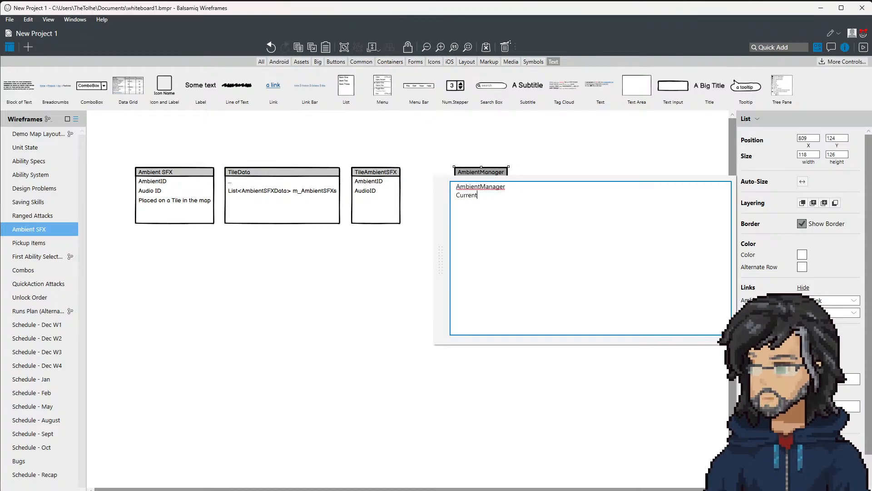
{"action": "type", "text": " Run Ambients"}
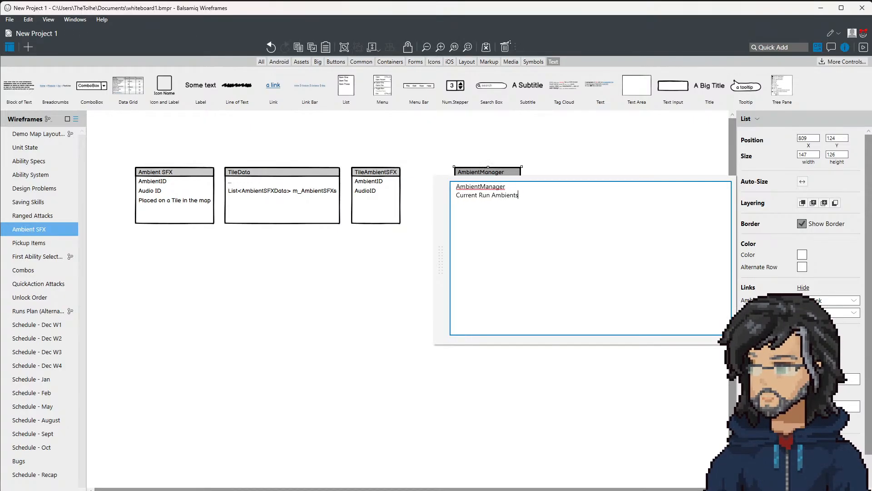
{"action": "key", "text": "Return"}
{"action": "left_click", "coordinate": [363, 279]}
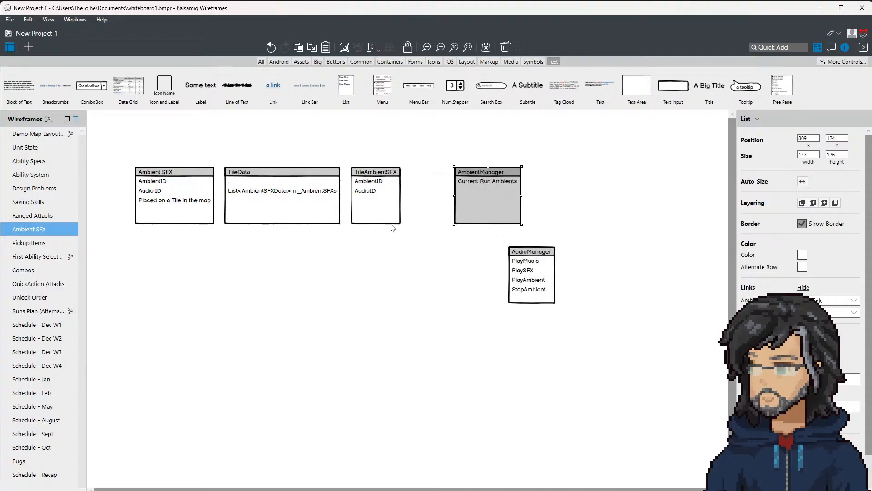
Step: Move the AmbientManager list farther from TileAmbientSFX, placing it just above the AudioManager list
{"action": "left_click", "coordinate": [380, 203]}
{"action": "left_click", "coordinate": [483, 205]}
{"action": "left_click", "coordinate": [157, 200]}
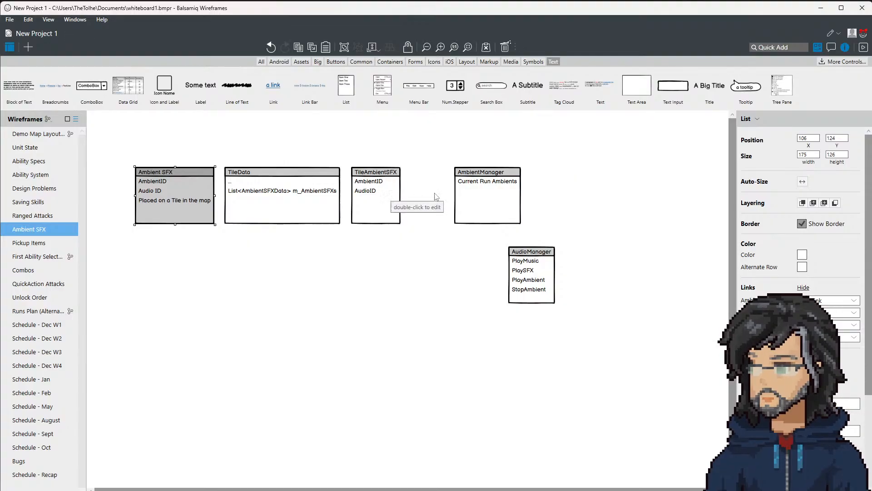
{"action": "left_click_drag", "start_coordinate": [483, 189], "coordinate": [517, 192]}
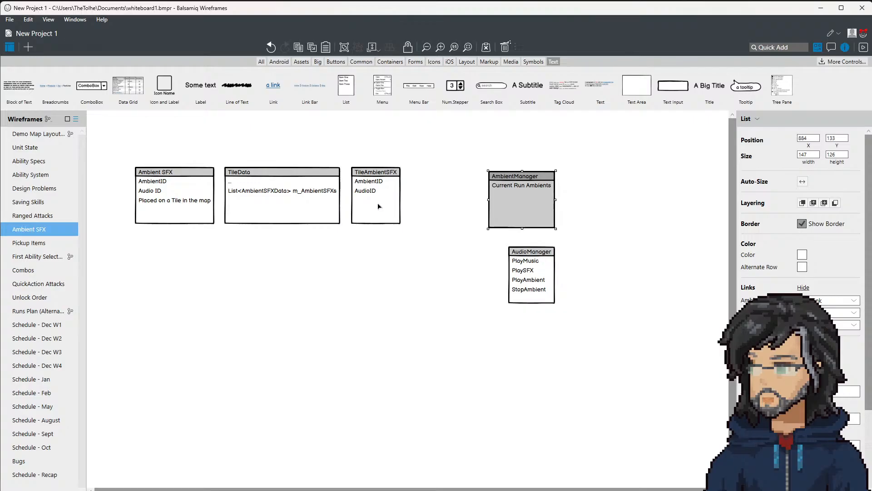
{"action": "left_click", "coordinate": [394, 196]}
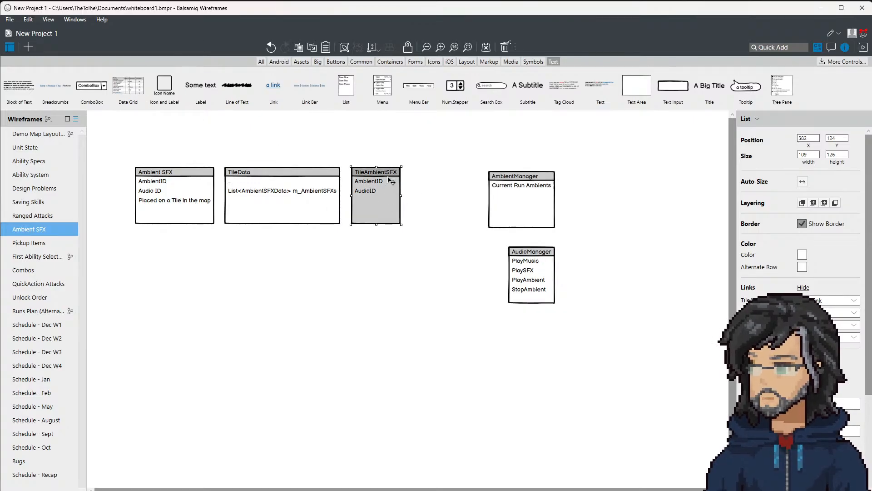
{"action": "left_click", "coordinate": [525, 209]}
{"action": "left_click", "coordinate": [559, 280]}
{"action": "left_click", "coordinate": [530, 207]}
{"action": "left_click", "coordinate": [543, 282]}
{"action": "left_click", "coordinate": [530, 211]}
{"action": "left_click", "coordinate": [530, 288]}
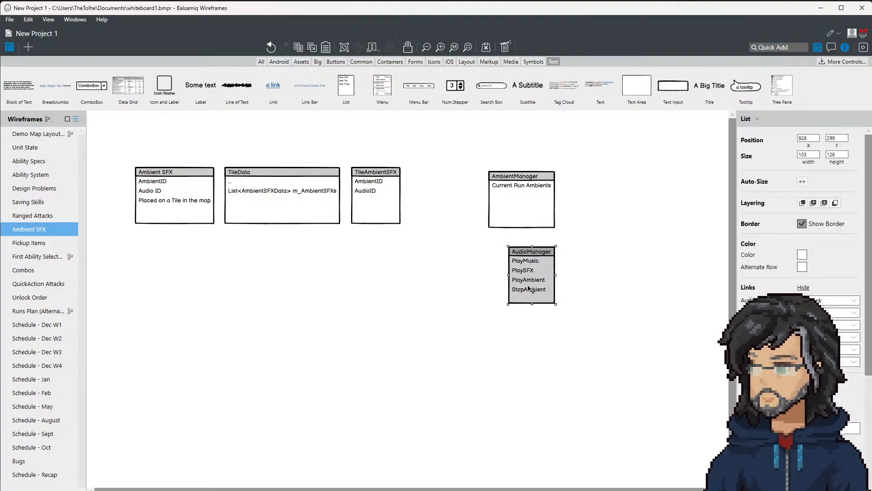
Step: Try the AmbientManager list closer to TileAmbientSFX, with AudioManager first beside it and then below the row
{"action": "left_click_drag", "start_coordinate": [508, 205], "coordinate": [458, 209]}
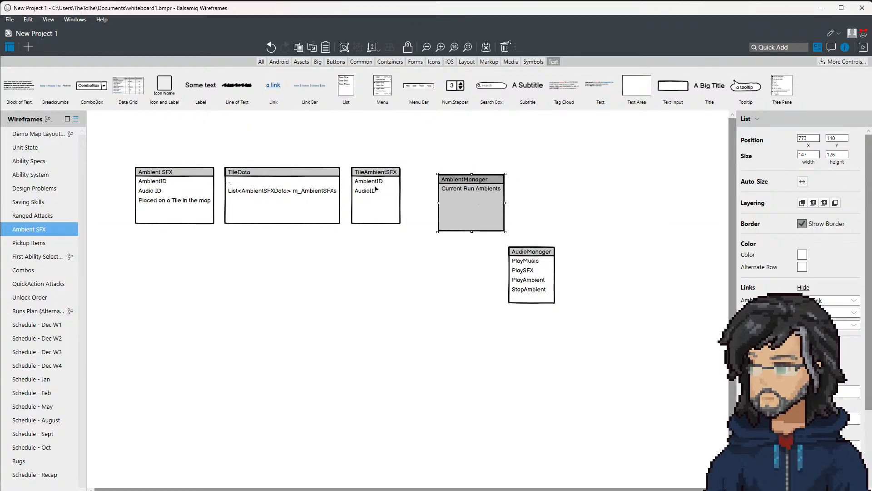
{"action": "left_click", "coordinate": [391, 193]}
{"action": "left_click", "coordinate": [464, 209]}
{"action": "left_click_drag", "start_coordinate": [531, 272], "coordinate": [624, 185]}
{"action": "left_click", "coordinate": [448, 200]}
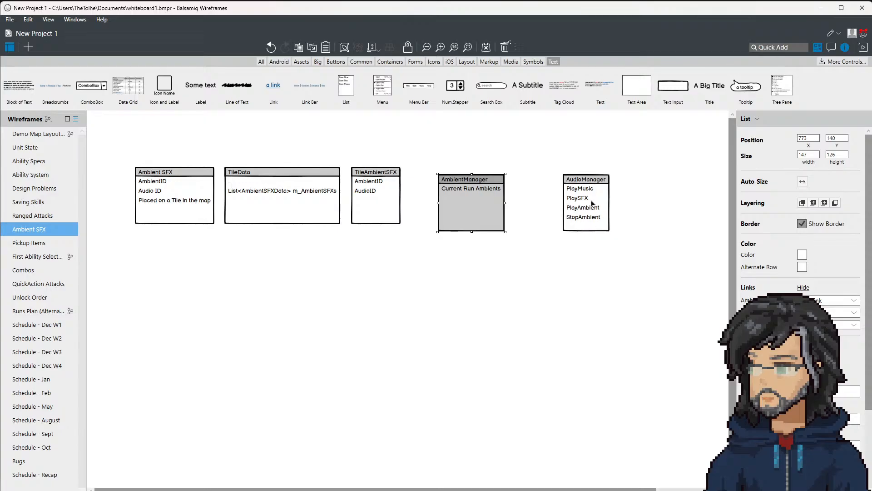
{"action": "left_click_drag", "start_coordinate": [590, 200], "coordinate": [573, 280]}
{"action": "left_click", "coordinate": [443, 204]}
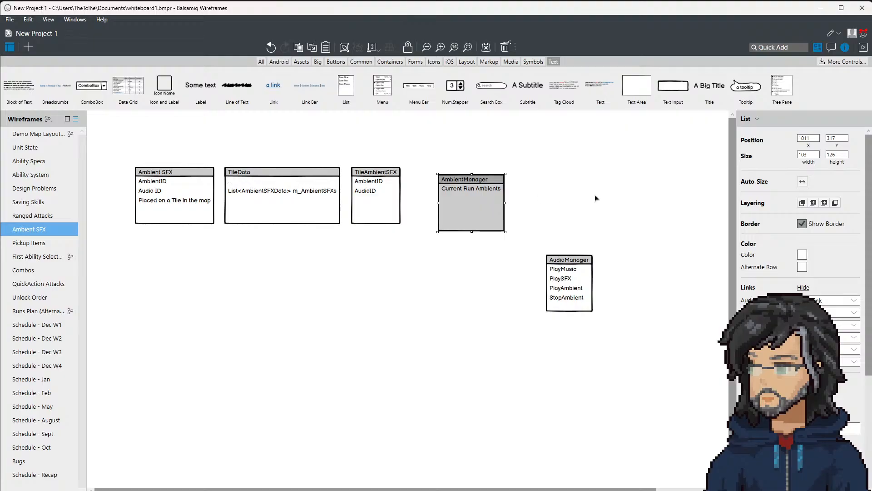
Step: Move the AmbientManager list to the far end of the row and place the AudioManager list below it
{"action": "left_click_drag", "start_coordinate": [490, 200], "coordinate": [670, 193]}
{"action": "left_click_drag", "start_coordinate": [580, 284], "coordinate": [512, 196]}
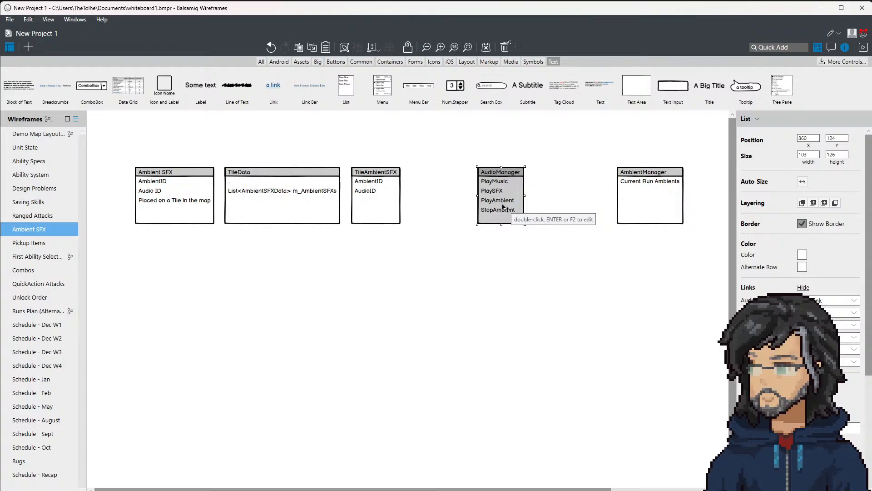
{"action": "left_click_drag", "start_coordinate": [503, 207], "coordinate": [619, 316]}
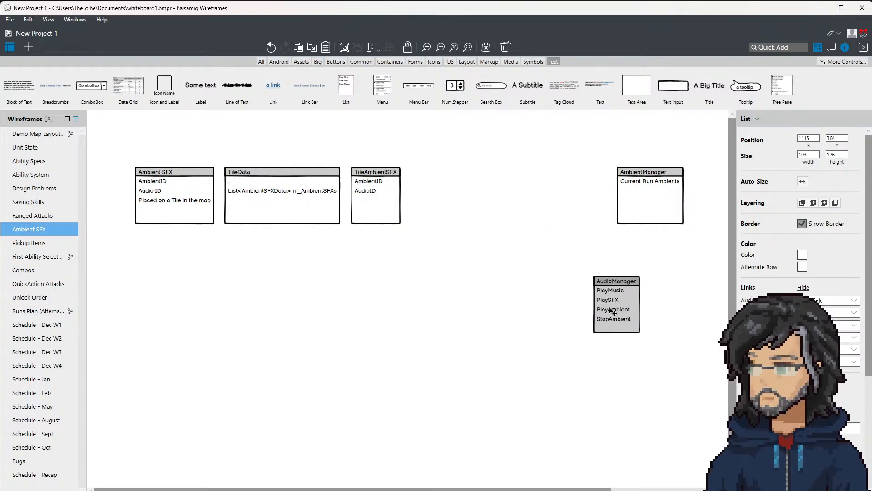
Step: Duplicate the AmbientManager list into the free space beside TileAmbientSFX
{"action": "left_click", "coordinate": [642, 202]}
{"action": "left_click_drag", "start_coordinate": [640, 203], "coordinate": [441, 203]}
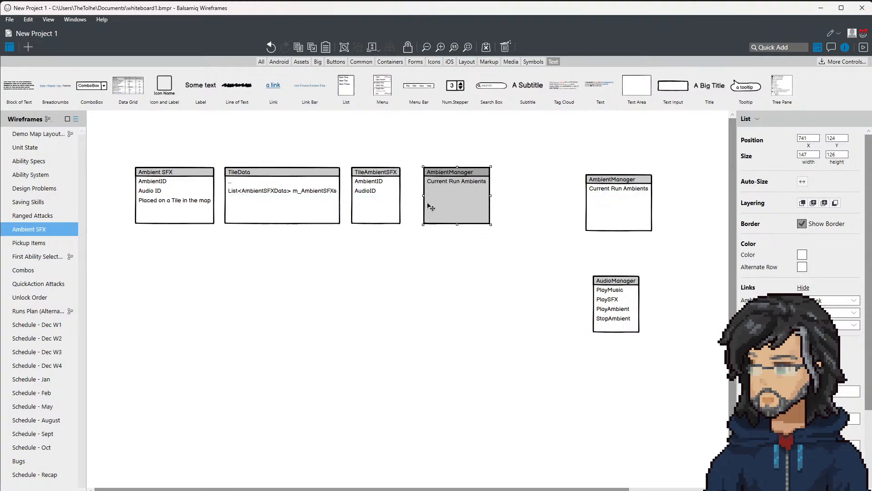
{"action": "left_click", "coordinate": [379, 196]}
{"action": "left_click", "coordinate": [475, 198]}
{"action": "left_click", "coordinate": [364, 202]}
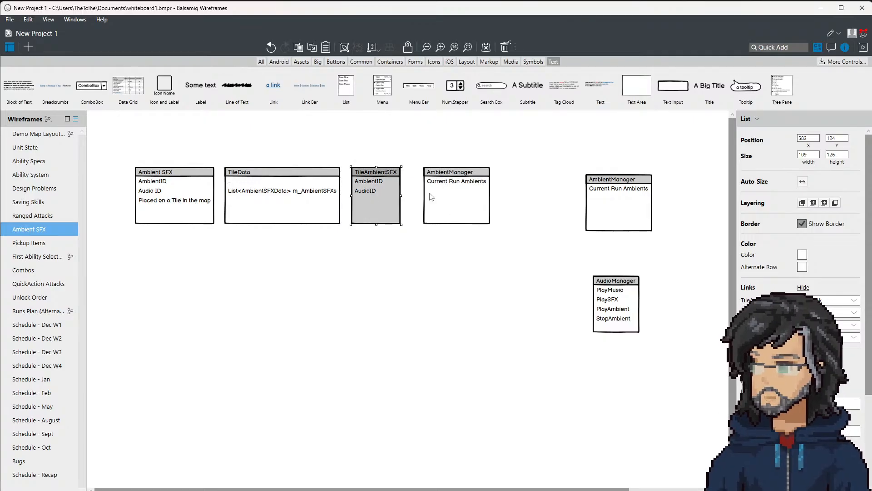
Step: Replace the copied list's text with the title Player and a MoveTile entry
{"action": "left_click", "coordinate": [457, 195]}
{"action": "double_click", "coordinate": [456, 191]}
{"action": "type", "text": "Player"}
{"action": "key", "text": "Return"}
{"action": "type", "text": "MoveTile"}
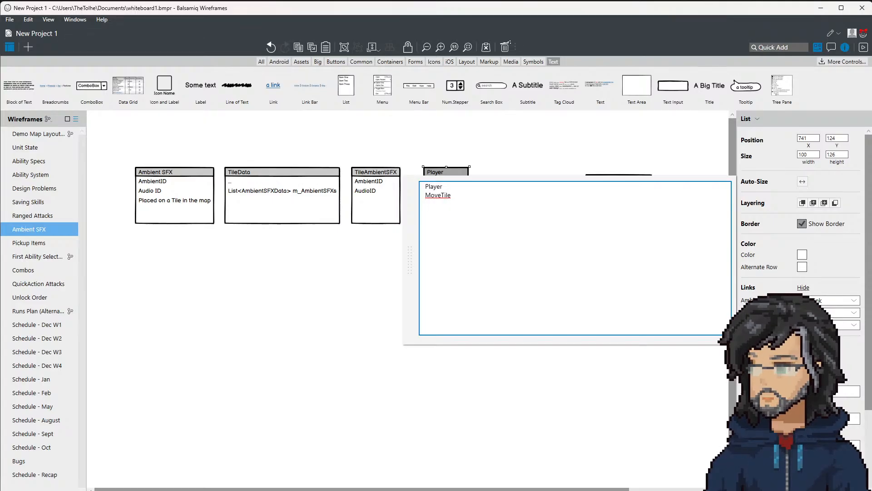
{"action": "left_click", "coordinate": [473, 160]}
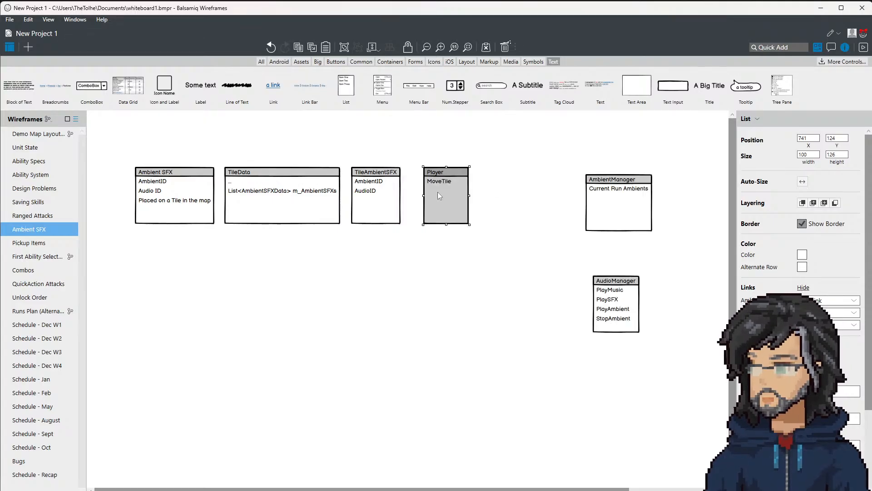
{"action": "left_click", "coordinate": [476, 161]}
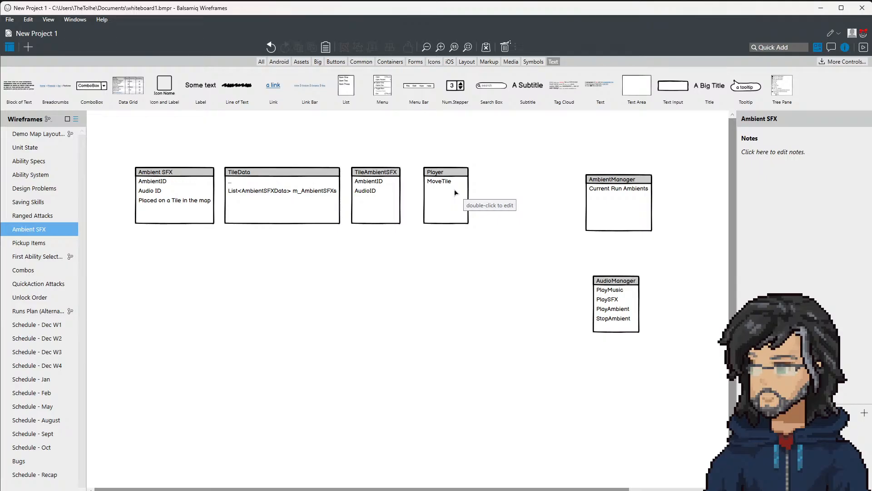
Step: Move the Player list down below the row of data lists
{"action": "left_click_drag", "start_coordinate": [438, 187], "coordinate": [425, 288]}
{"action": "left_click", "coordinate": [373, 195]}
{"action": "left_click", "coordinate": [427, 297]}
Step: Switch to Visual Studio, search the code for unit and open the Unit class
{"action": "left_click", "coordinate": [821, 8]}
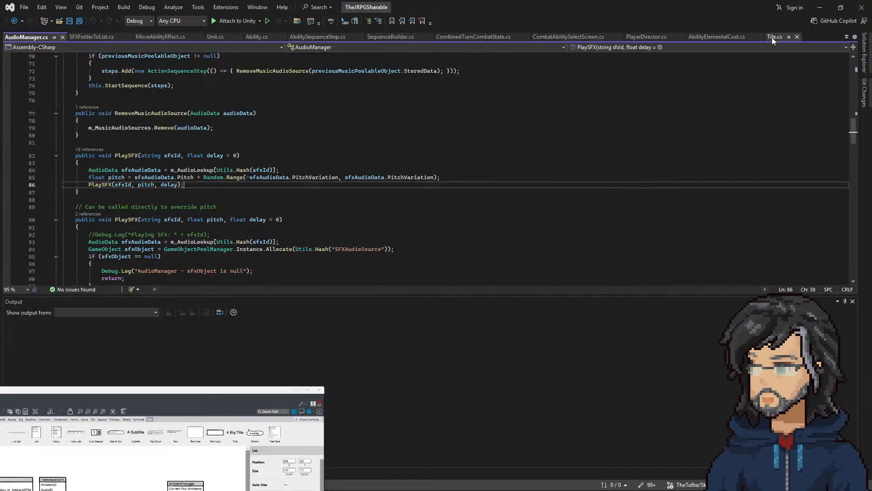
{"action": "left_click", "coordinate": [367, 128]}
{"action": "key", "text": "ctrl+t"}
{"action": "type", "text": "unit"}
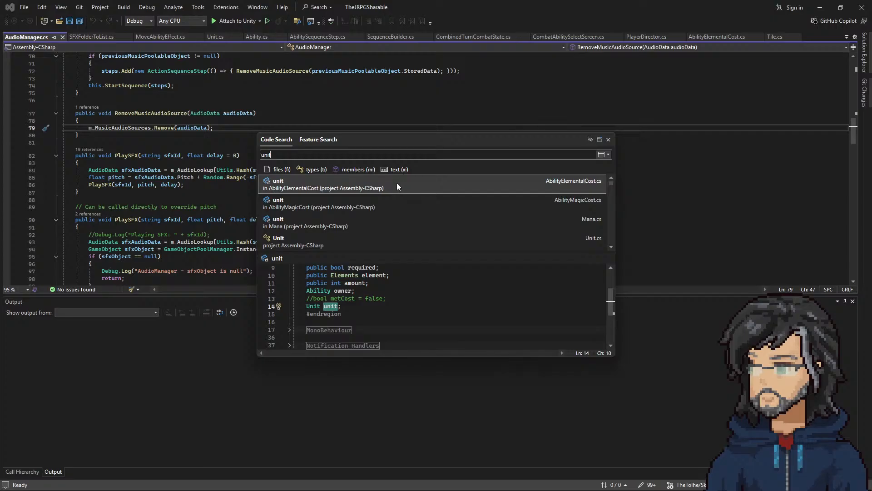
{"action": "scroll", "coordinate": [303, 214], "scroll_direction": "down", "scroll_amount": 3}
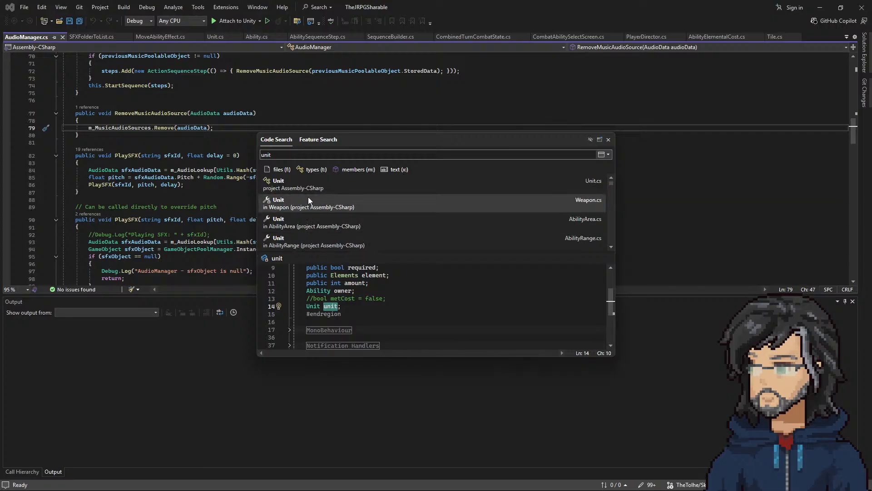
{"action": "double_click", "coordinate": [306, 190]}
Step: Examine the Place method in Unit.cs for how a unit's current tile and interact ability are updated
{"action": "scroll", "coordinate": [192, 172], "scroll_direction": "down", "scroll_amount": 20}
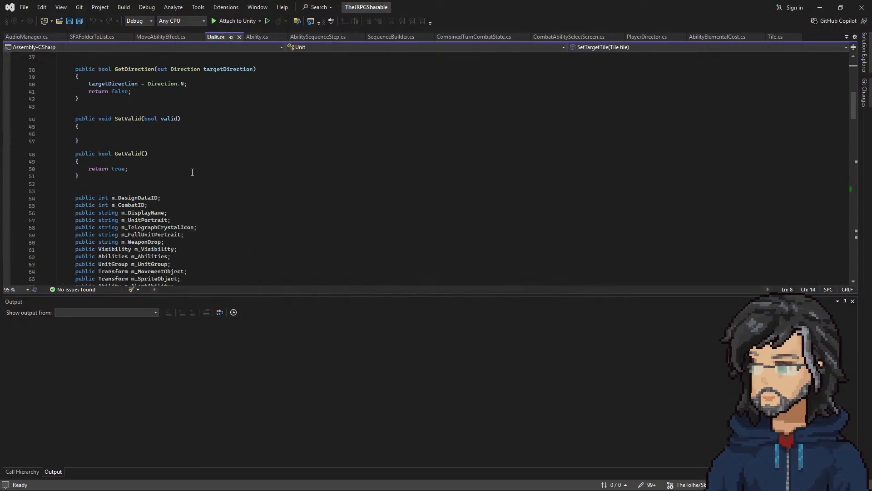
{"action": "scroll", "coordinate": [192, 172], "scroll_direction": "down", "scroll_amount": 9}
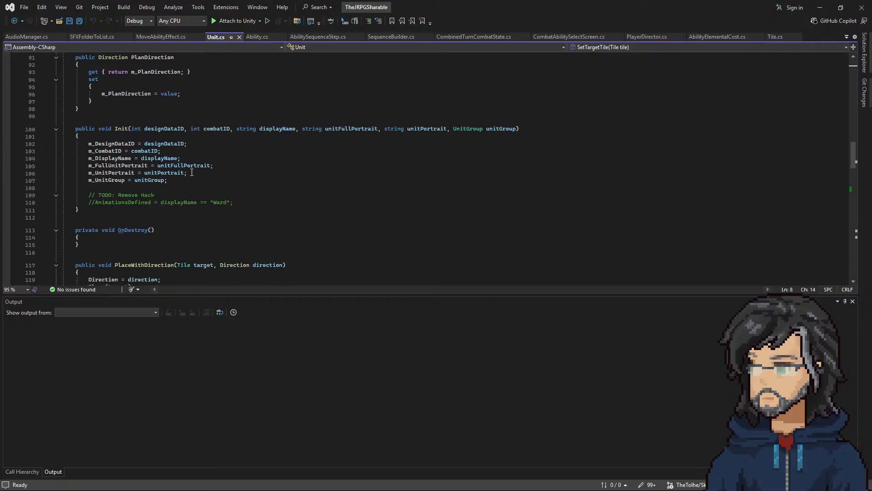
{"action": "scroll", "coordinate": [192, 172], "scroll_direction": "down", "scroll_amount": 7}
{"action": "left_click_drag", "start_coordinate": [113, 153], "coordinate": [135, 232]}
{"action": "scroll", "coordinate": [138, 230], "scroll_direction": "down", "scroll_amount": 2}
{"action": "scroll", "coordinate": [139, 230], "scroll_direction": "down", "scroll_amount": 1}
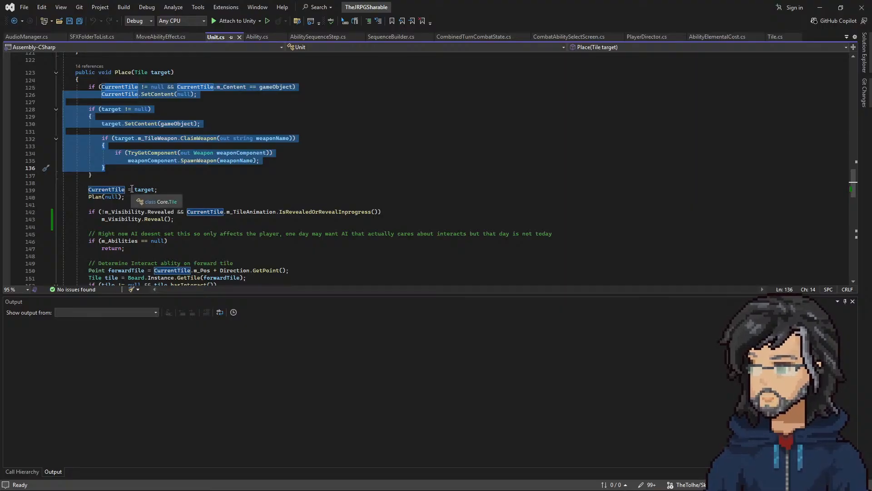
{"action": "scroll", "coordinate": [132, 189], "scroll_direction": "down", "scroll_amount": 3}
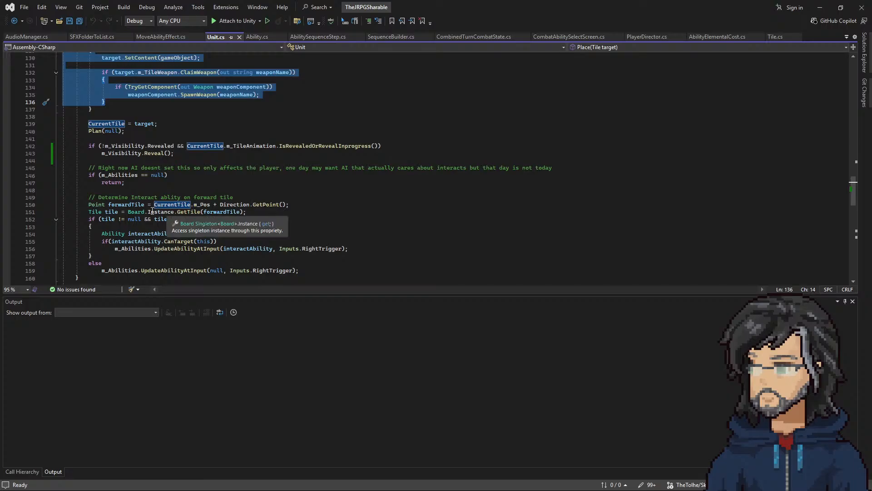
{"action": "scroll", "coordinate": [247, 226], "scroll_direction": "down", "scroll_amount": 1}
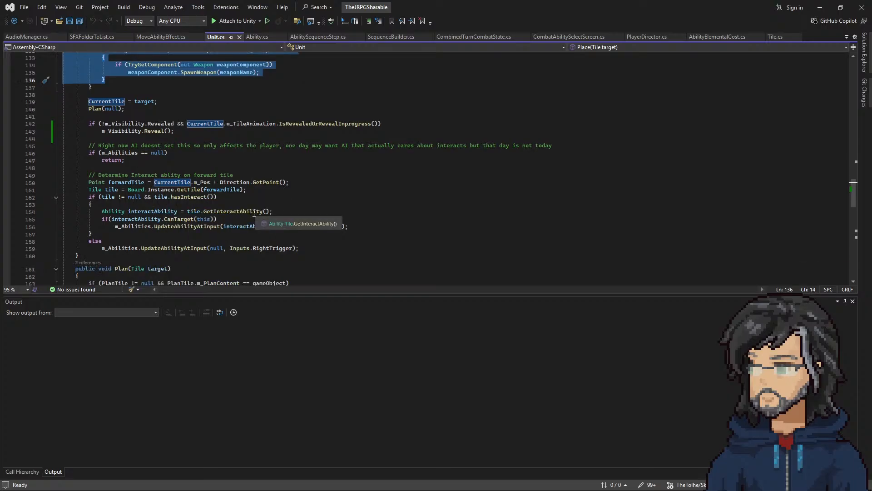
{"action": "left_click_drag", "start_coordinate": [310, 252], "coordinate": [41, 86]}
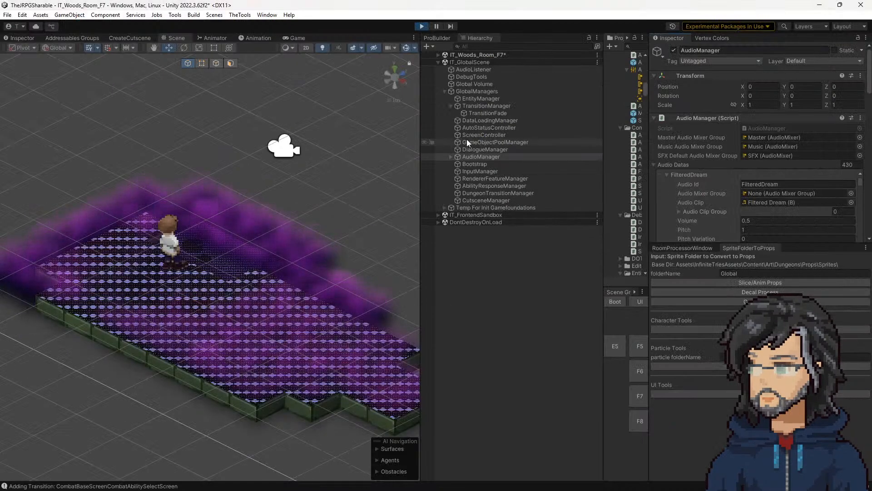
Step: In Unity, search the hierarchy for player, select IT_3dPlayerContainer(Clone) and open its PlayerStateBeta script
{"action": "left_click", "coordinate": [477, 46]}
{"action": "type", "text": "pla"}
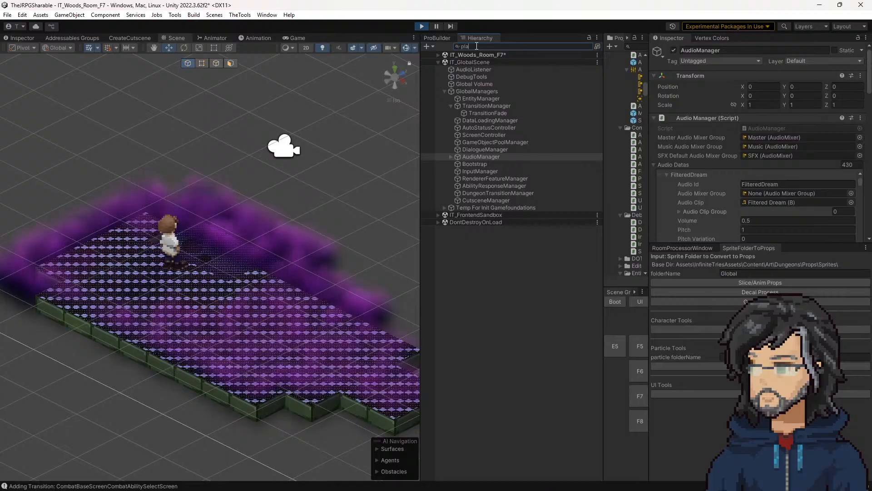
{"action": "type", "text": "yer"}
{"action": "left_click", "coordinate": [472, 61]}
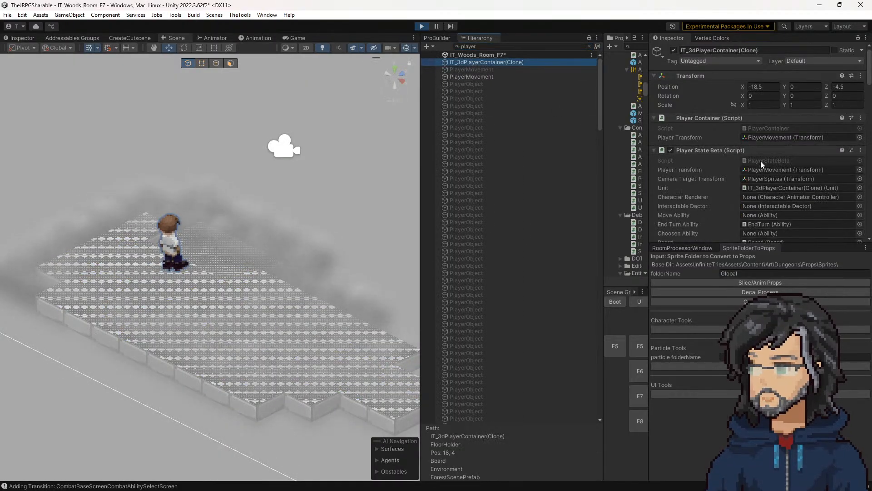
{"action": "left_click", "coordinate": [760, 160]}
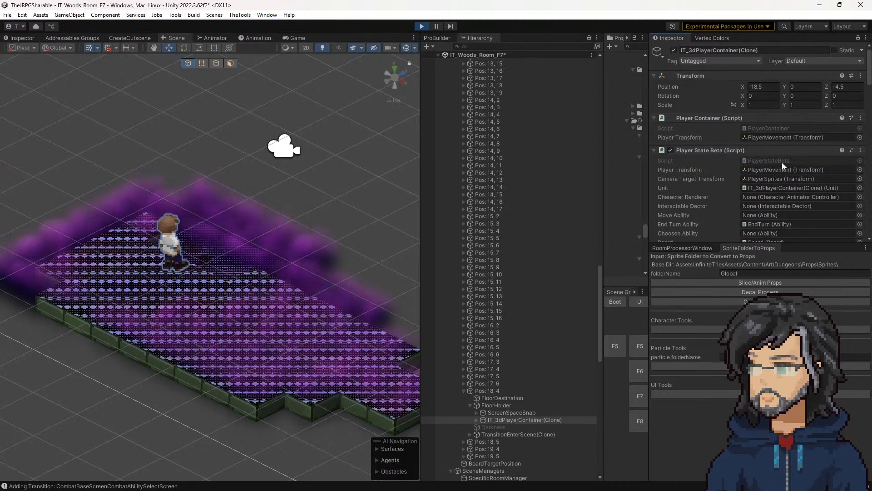
{"action": "scroll", "coordinate": [735, 179], "scroll_direction": "down", "scroll_amount": 4}
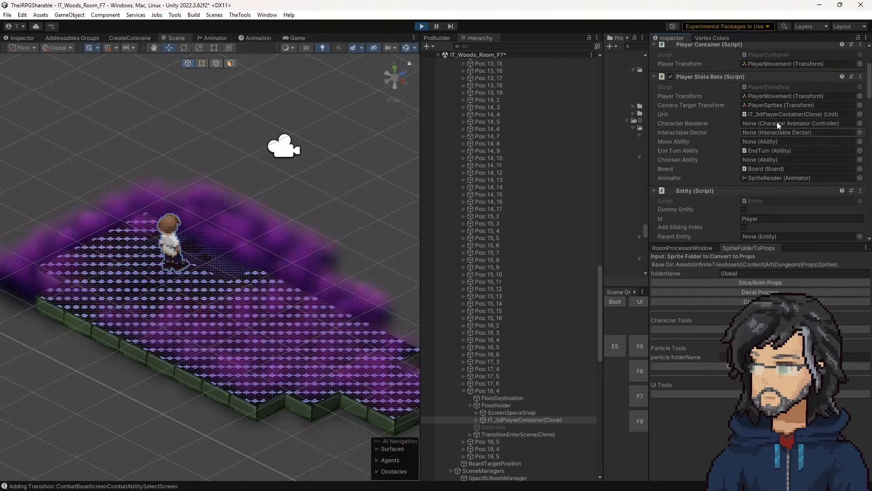
{"action": "double_click", "coordinate": [770, 87]}
Step: Examine the OnMovementChanged, UpdateMovement and ClearMovement methods in PlayerStateBeta.cs
{"action": "scroll", "coordinate": [247, 185], "scroll_direction": "down", "scroll_amount": 13}
{"action": "scroll", "coordinate": [139, 177], "scroll_direction": "down", "scroll_amount": 19}
{"action": "scroll", "coordinate": [168, 174], "scroll_direction": "down", "scroll_amount": 18}
{"action": "scroll", "coordinate": [169, 174], "scroll_direction": "up", "scroll_amount": 16}
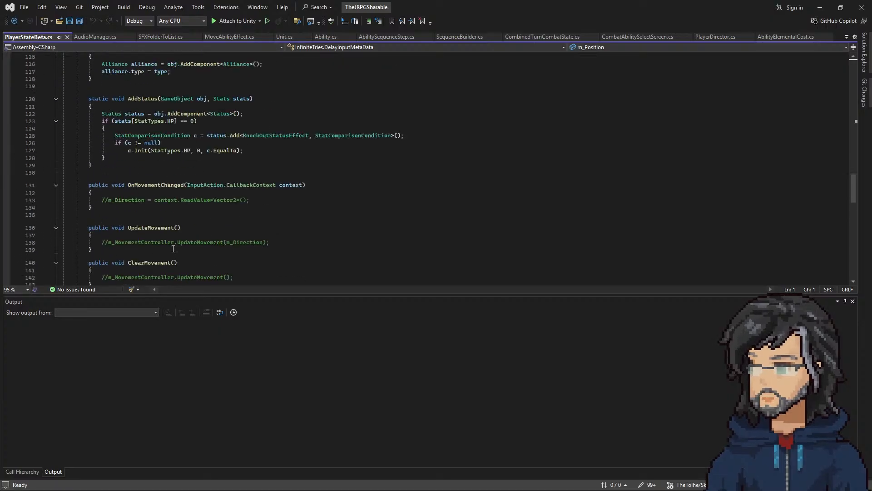
{"action": "scroll", "coordinate": [175, 249], "scroll_direction": "down", "scroll_amount": 2}
{"action": "left_click_drag", "start_coordinate": [112, 198], "coordinate": [260, 200]}
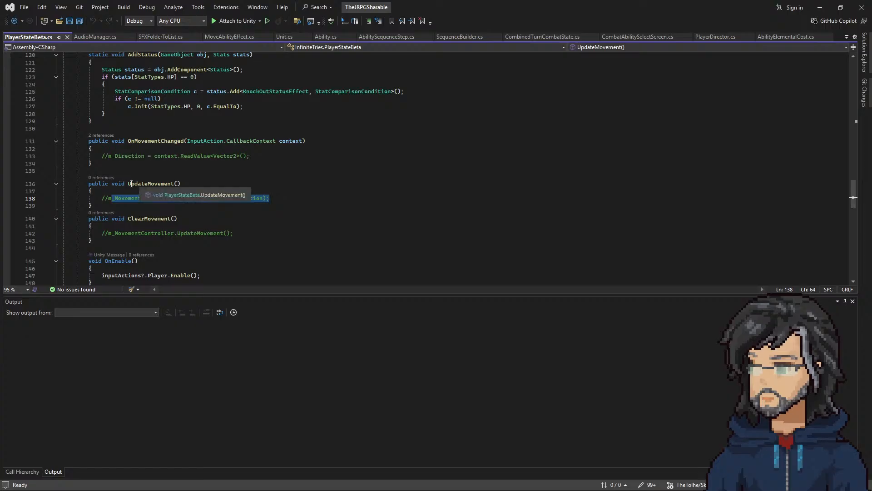
{"action": "left_click_drag", "start_coordinate": [128, 184], "coordinate": [191, 185]}
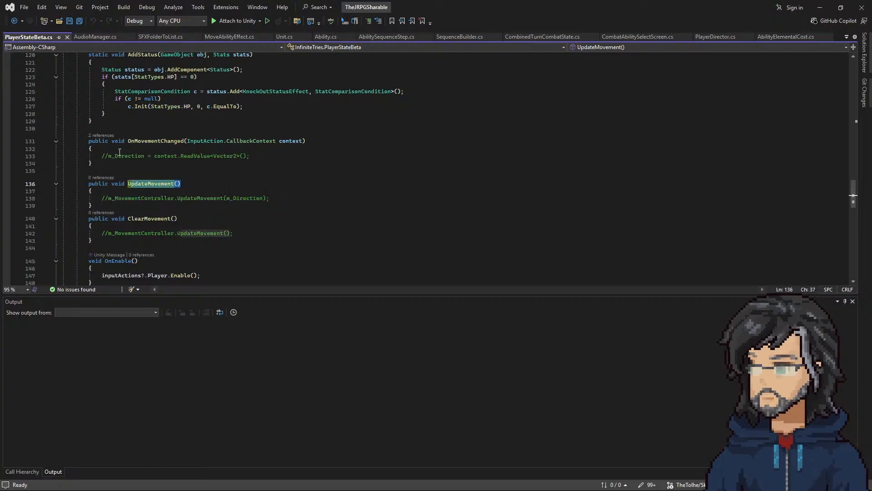
{"action": "left_click_drag", "start_coordinate": [108, 144], "coordinate": [204, 232]}
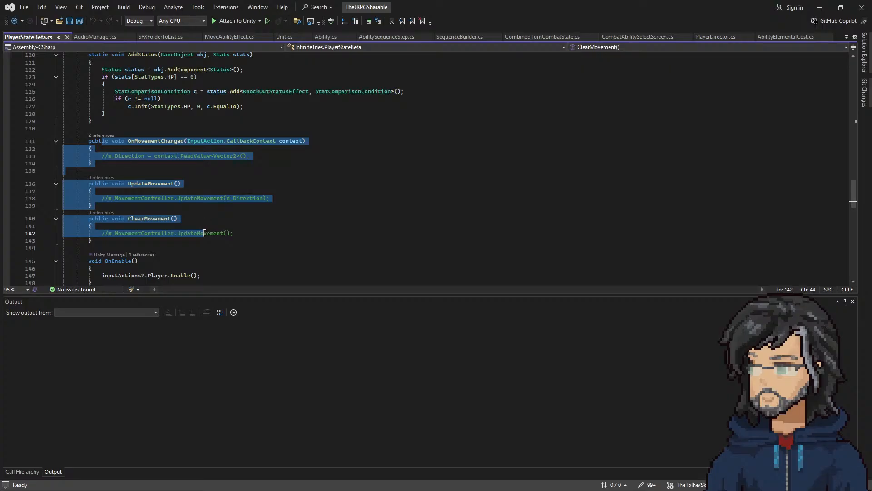
Step: Search PlayerStateBeta.cs for OnMovementChanged and highlight the inputActions setup lines in the Init method
{"action": "double_click", "coordinate": [162, 141]}
{"action": "key", "text": "ctrl+f"}
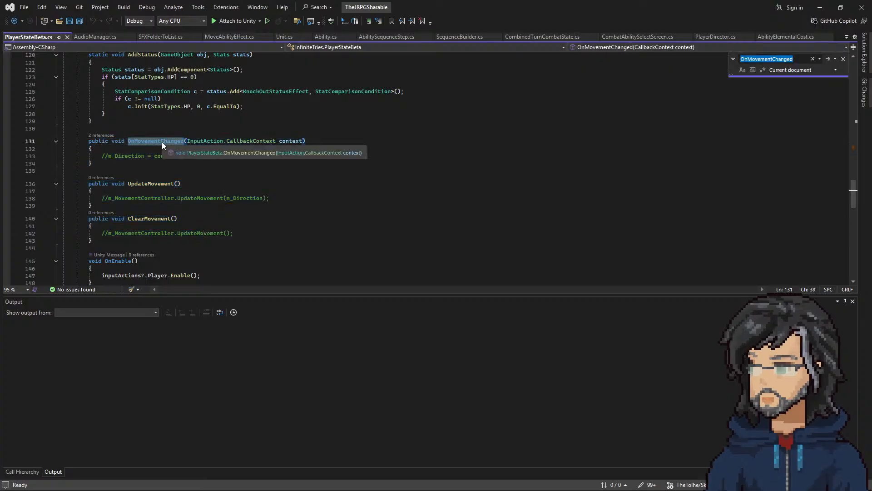
{"action": "key", "text": "Return"}
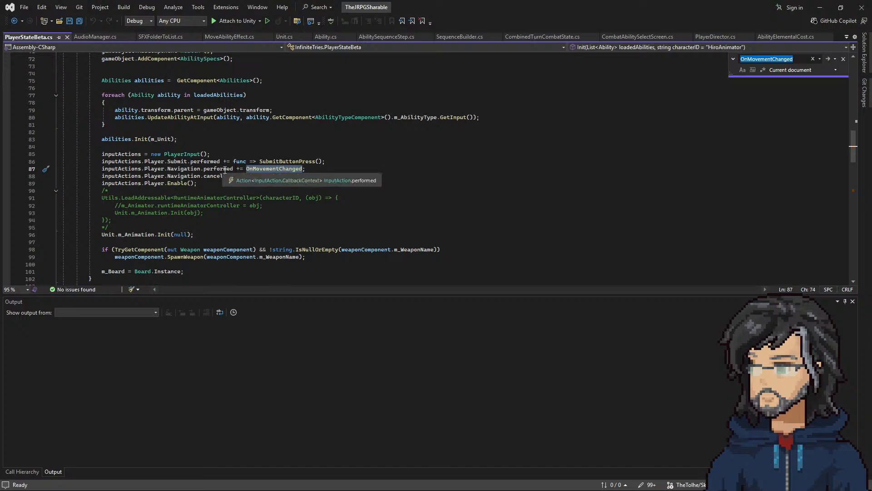
{"action": "left_click_drag", "start_coordinate": [222, 184], "coordinate": [57, 148]}
Step: Examine PlayerStateBeta.cs from Init through SubmitButtonPress and its field declarations for code that handles player movement input
{"action": "scroll", "coordinate": [241, 250], "scroll_direction": "down", "scroll_amount": 18}
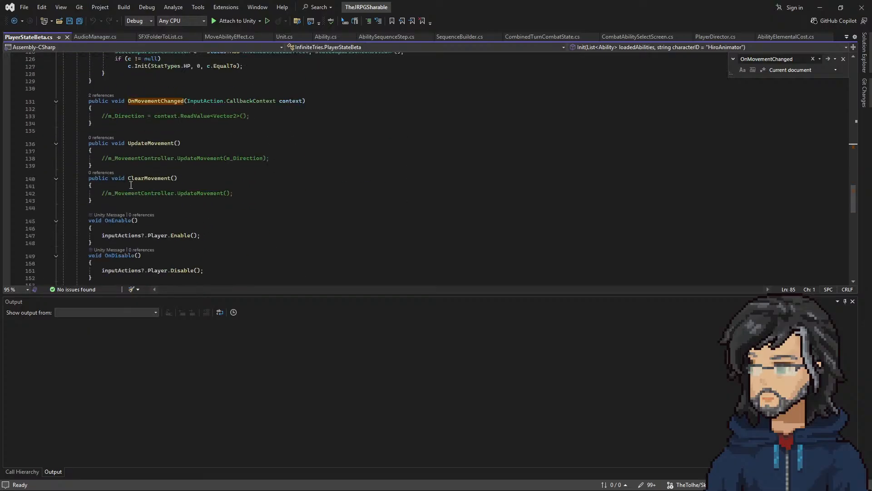
{"action": "scroll", "coordinate": [141, 184], "scroll_direction": "up", "scroll_amount": 18}
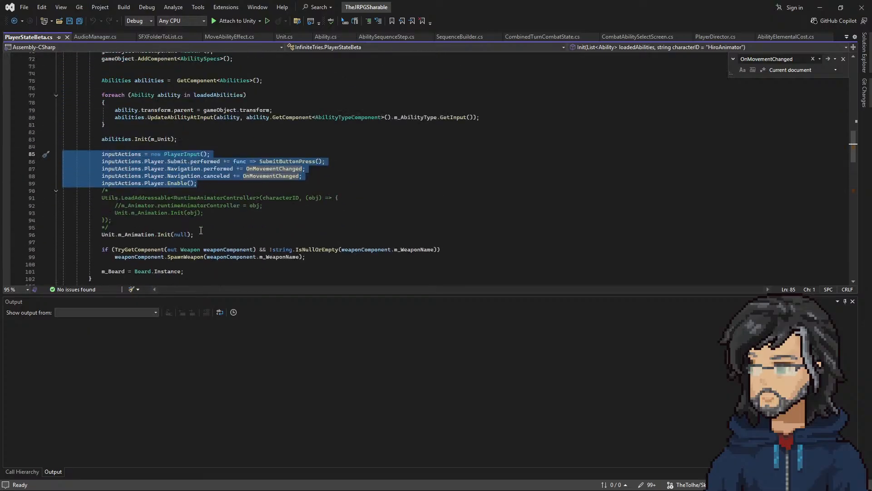
{"action": "scroll", "coordinate": [200, 230], "scroll_direction": "up", "scroll_amount": 5}
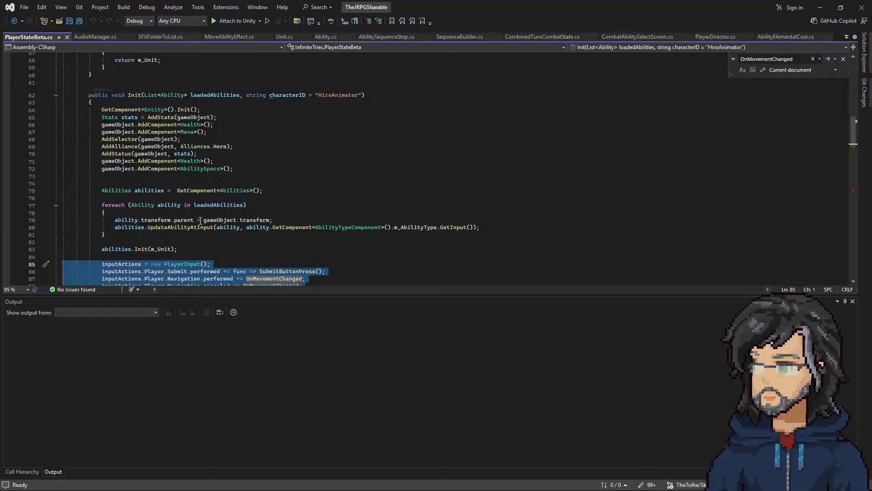
{"action": "scroll", "coordinate": [180, 233], "scroll_direction": "down", "scroll_amount": 2}
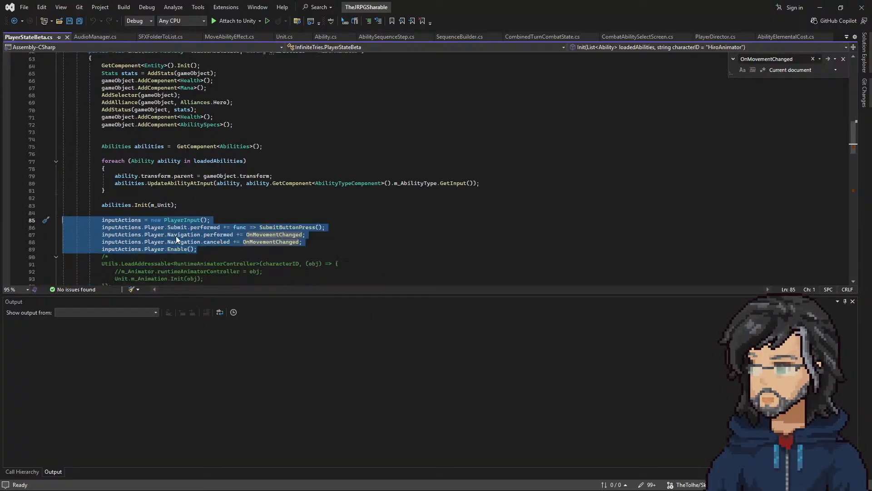
{"action": "scroll", "coordinate": [129, 231], "scroll_direction": "up", "scroll_amount": 4}
{"action": "scroll", "coordinate": [129, 232], "scroll_direction": "up", "scroll_amount": 5}
{"action": "scroll", "coordinate": [150, 229], "scroll_direction": "down", "scroll_amount": 10}
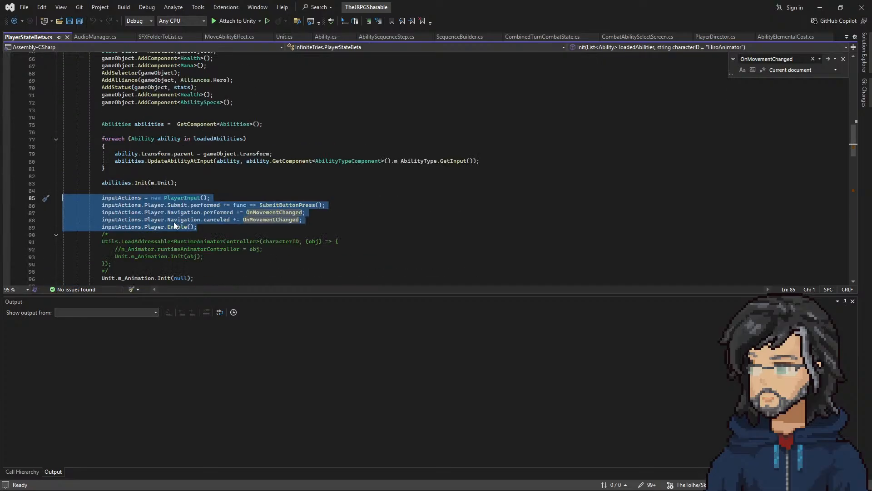
{"action": "scroll", "coordinate": [179, 224], "scroll_direction": "down", "scroll_amount": 10}
{"action": "scroll", "coordinate": [198, 222], "scroll_direction": "down", "scroll_amount": 11}
{"action": "scroll", "coordinate": [197, 220], "scroll_direction": "down", "scroll_amount": 3}
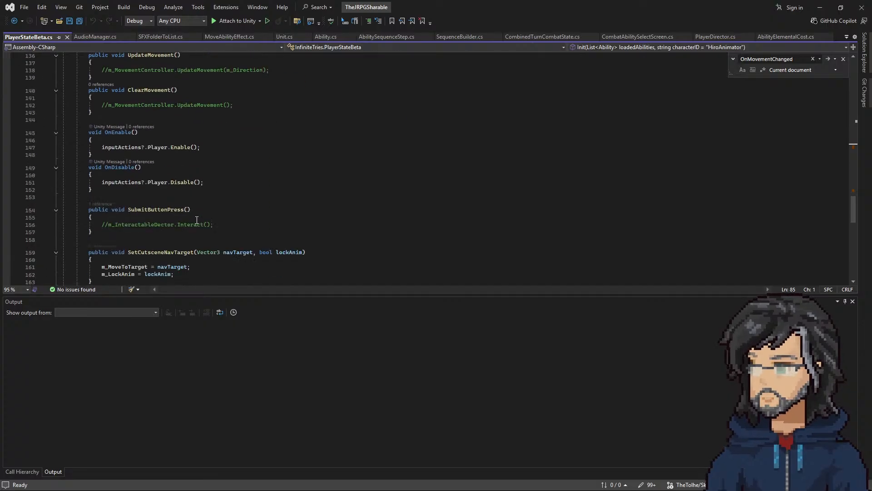
{"action": "double_click", "coordinate": [122, 182]}
{"action": "scroll", "coordinate": [295, 218], "scroll_direction": "up", "scroll_amount": 14}
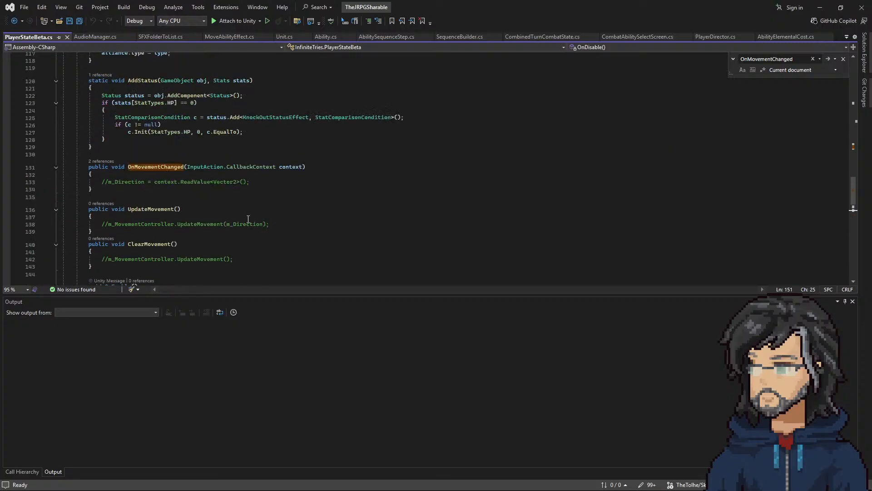
{"action": "scroll", "coordinate": [222, 218], "scroll_direction": "up", "scroll_amount": 20}
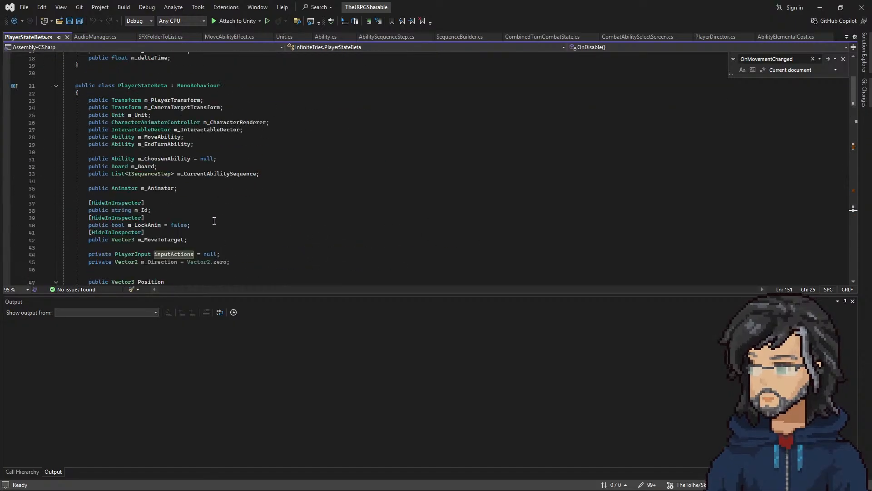
{"action": "double_click", "coordinate": [152, 85]}
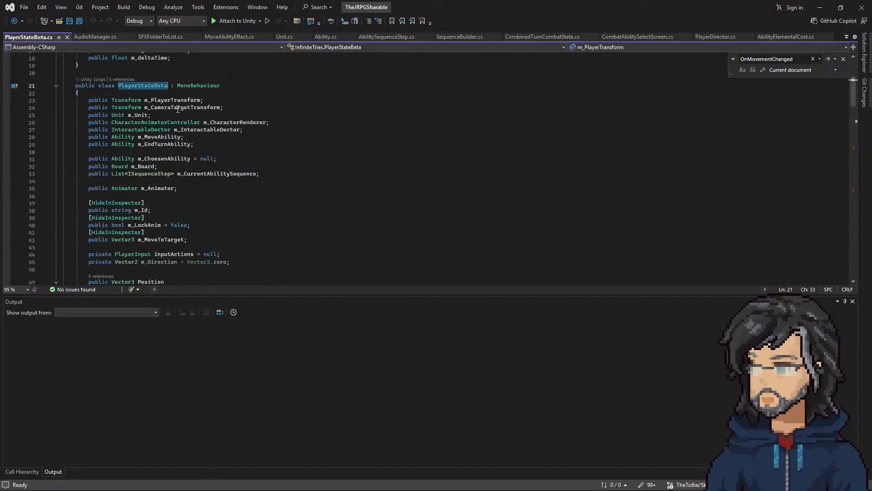
Step: Find all references to the m_MoveAbility field of PlayerStateBeta across the solution
{"action": "double_click", "coordinate": [171, 137]}
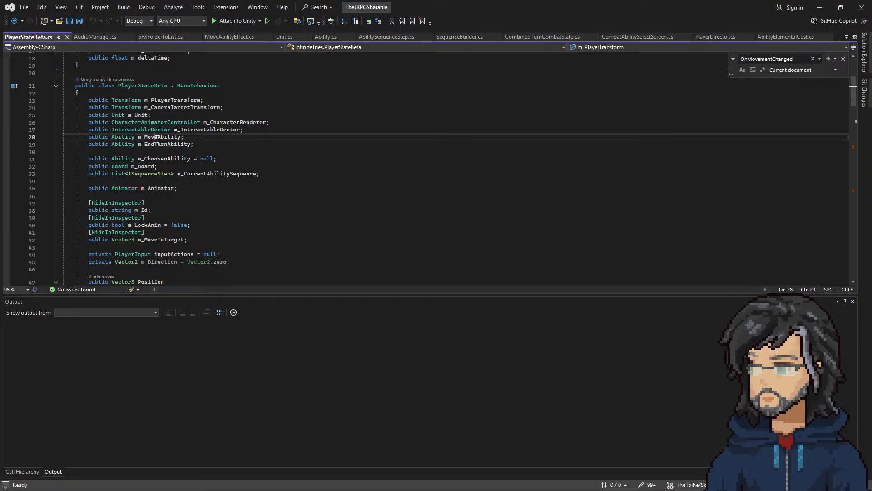
{"action": "right_click", "coordinate": [162, 140]}
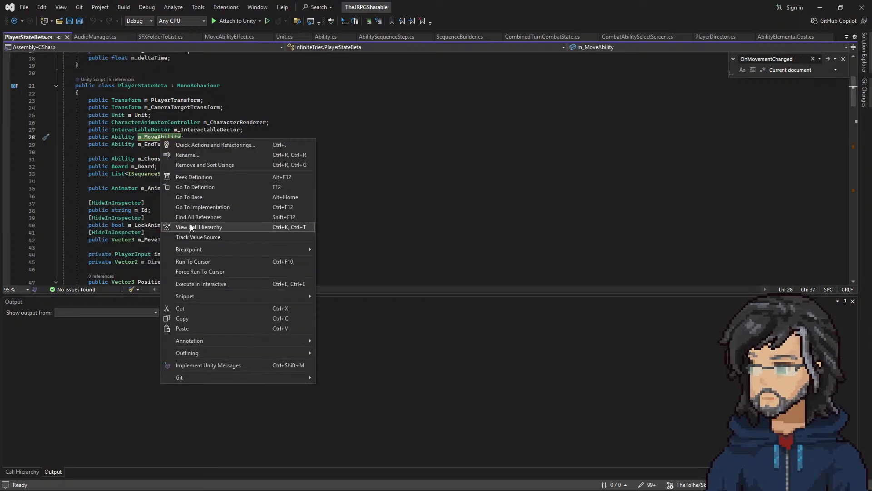
{"action": "left_click", "coordinate": [190, 217]}
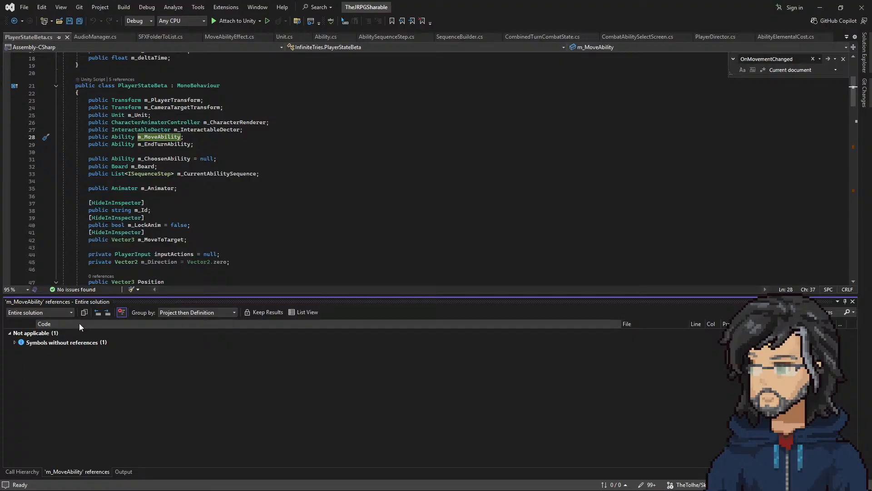
{"action": "right_click", "coordinate": [151, 136]}
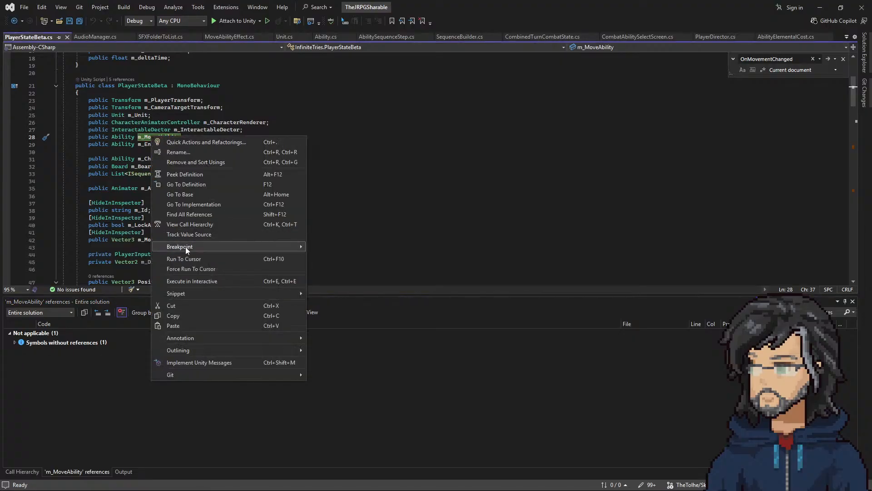
{"action": "left_click", "coordinate": [191, 216]}
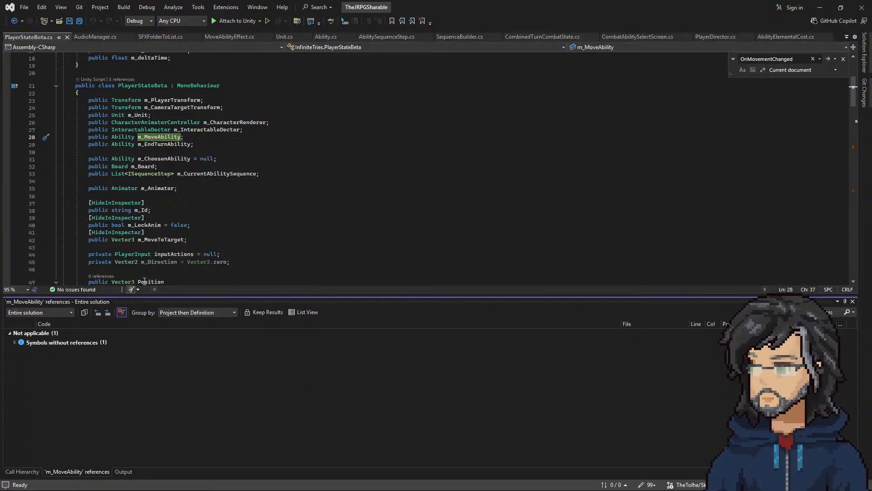
{"action": "right_click", "coordinate": [154, 143]}
{"action": "left_click", "coordinate": [189, 218]}
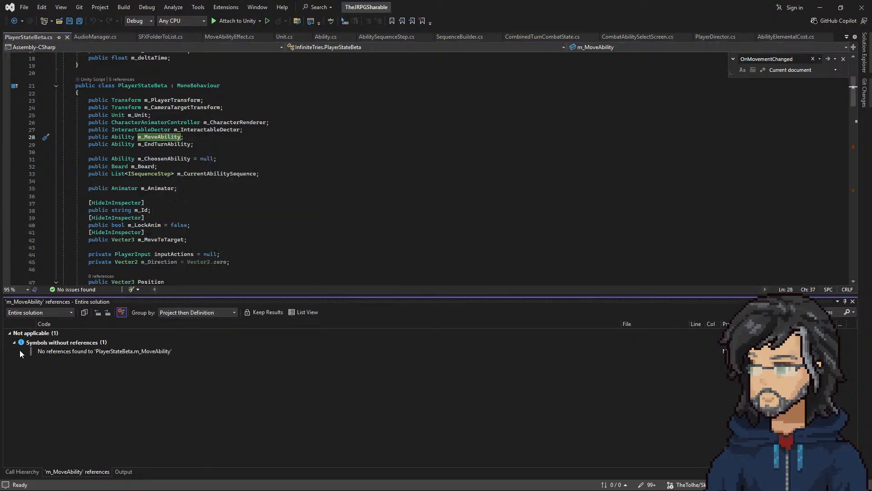
Step: Find all references to the m_EndTurnAbility field of PlayerStateBeta
{"action": "left_click", "coordinate": [151, 145]}
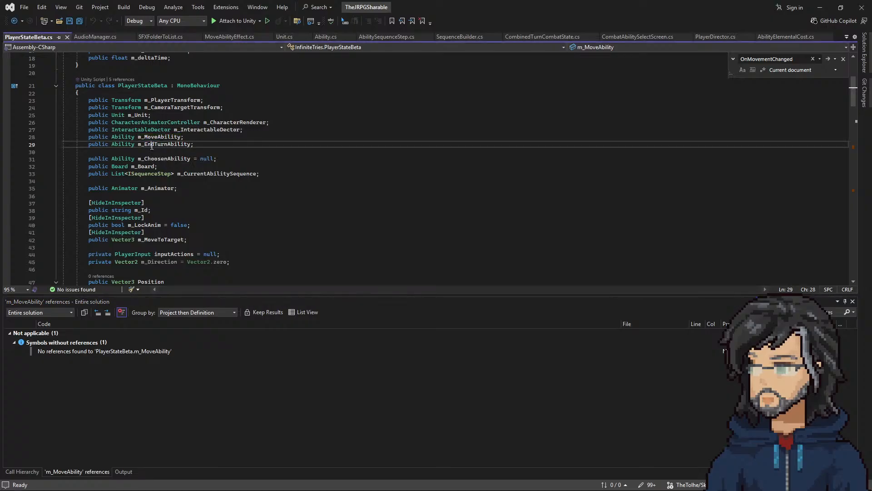
{"action": "right_click", "coordinate": [151, 145]}
{"action": "left_click", "coordinate": [189, 219]}
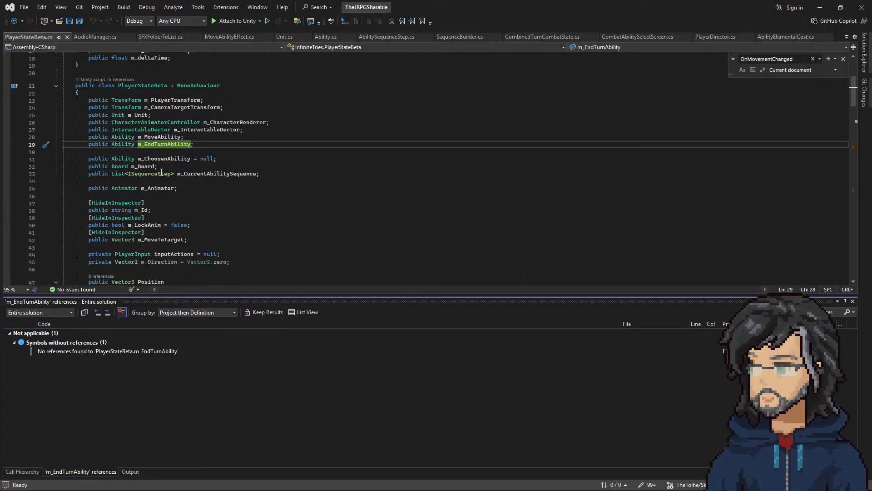
Step: Run a text search for m_MoveAbility across all files in the solution
{"action": "double_click", "coordinate": [155, 137]}
{"action": "key", "text": "ctrl+shift+f"}
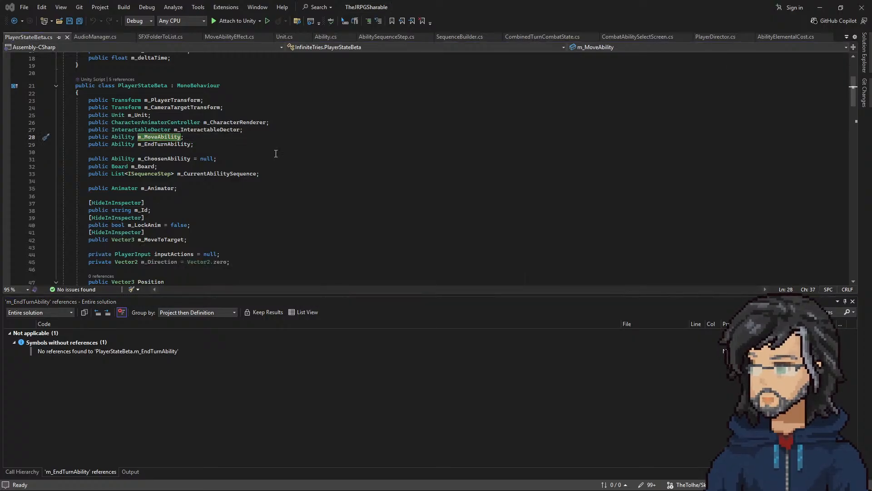
{"action": "key", "text": "Return"}
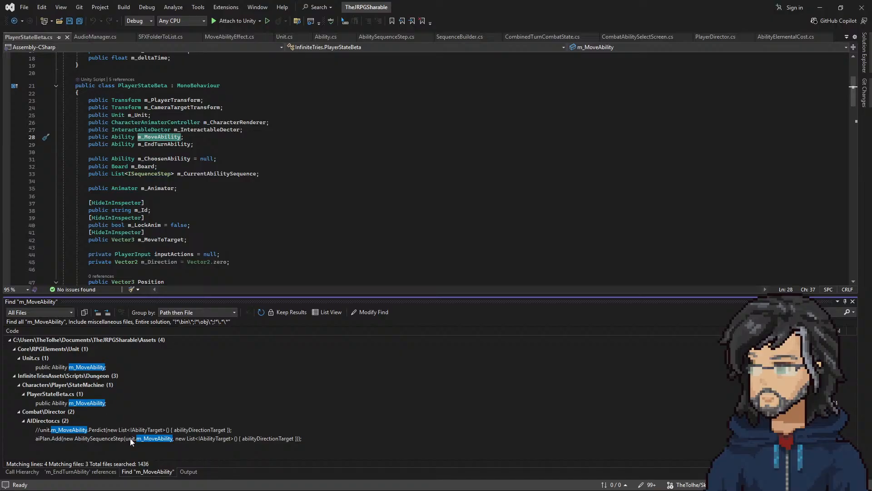
Step: Close Visual Studio and reopen the PlayerStateBeta script from the player's component in Unity, dismissing the tab row tip
{"action": "left_click_drag", "start_coordinate": [734, 2], "coordinate": [622, 40]}
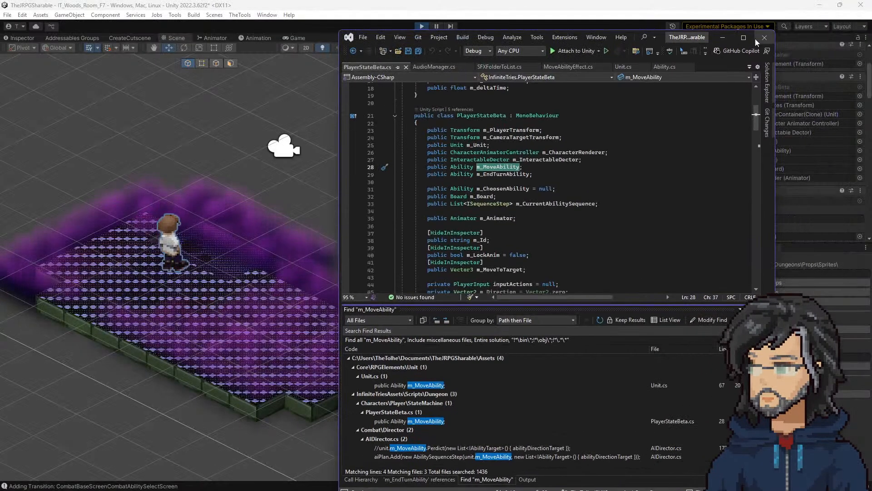
{"action": "left_click", "coordinate": [755, 39]}
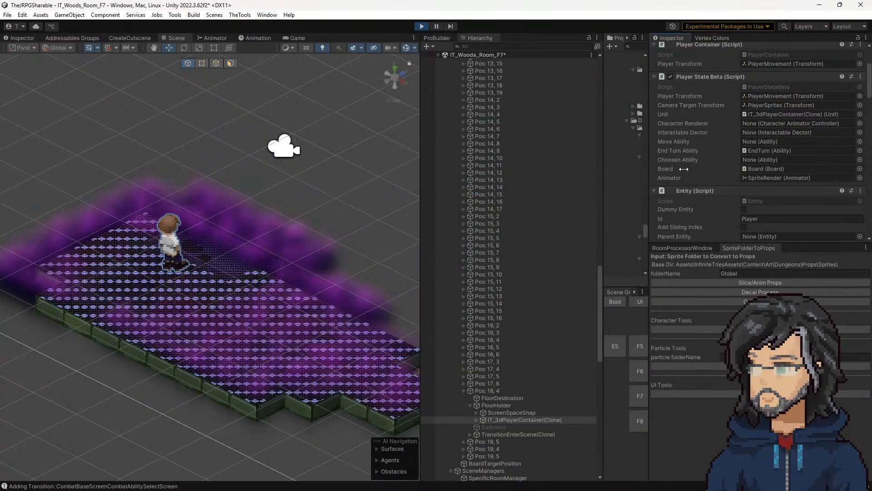
{"action": "double_click", "coordinate": [760, 85]}
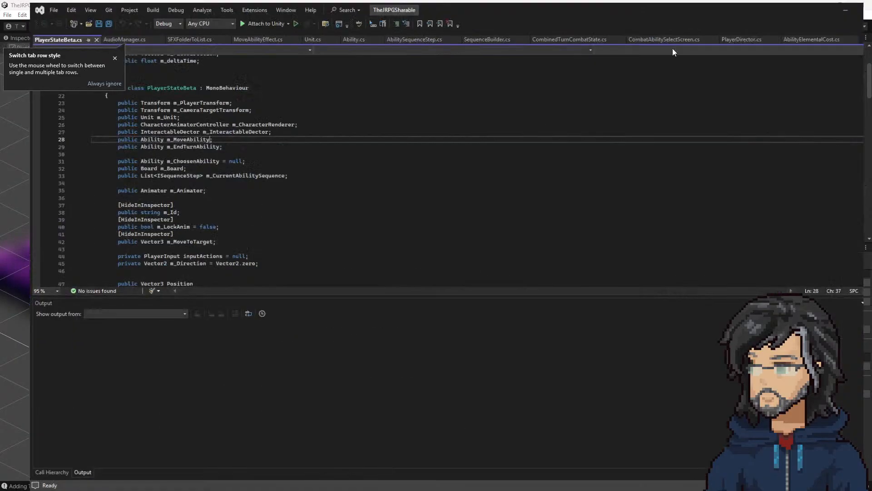
{"action": "left_click", "coordinate": [114, 59]}
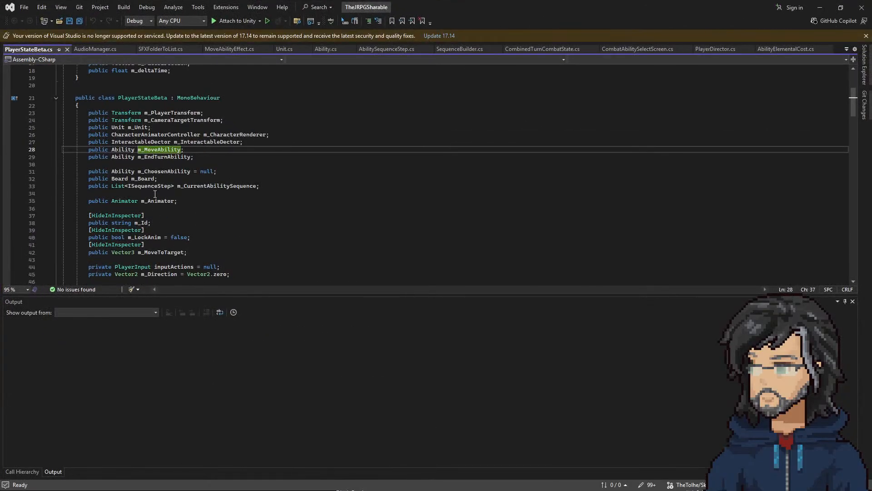
Step: Look up the references to m_MoveAbility again in the reopened script and dismiss the notification bars
{"action": "right_click", "coordinate": [156, 149]}
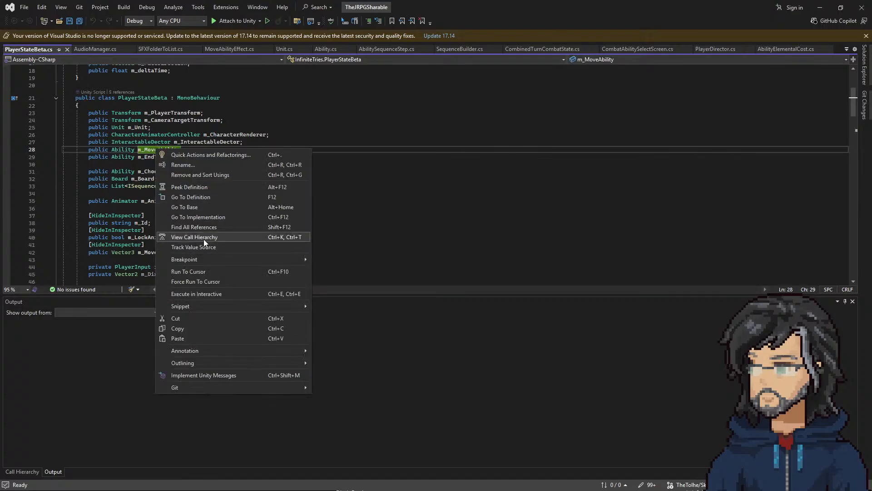
{"action": "left_click", "coordinate": [195, 227]}
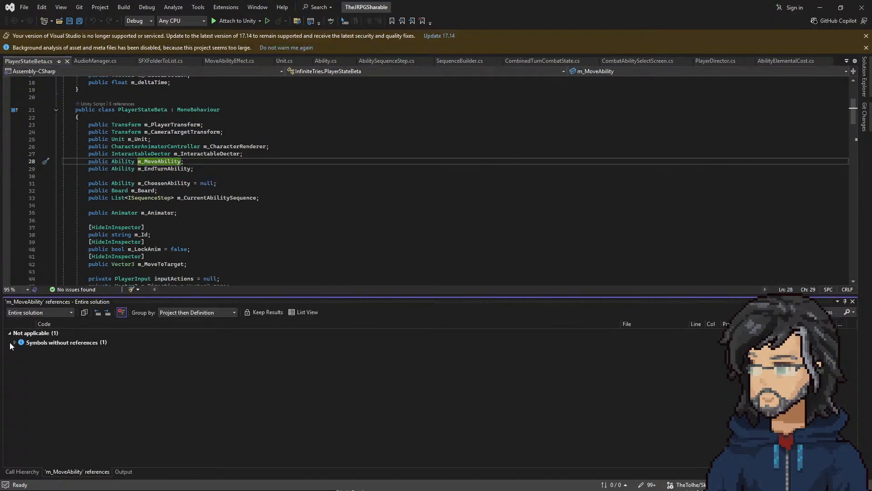
{"action": "left_click", "coordinate": [865, 35]}
{"action": "left_click", "coordinate": [866, 35]}
{"action": "left_click", "coordinate": [198, 212]}
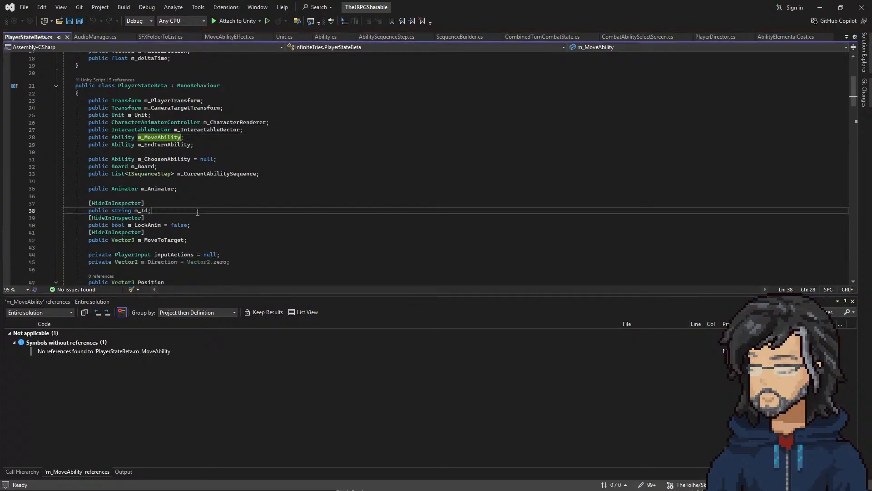
{"action": "right_click", "coordinate": [156, 140]}
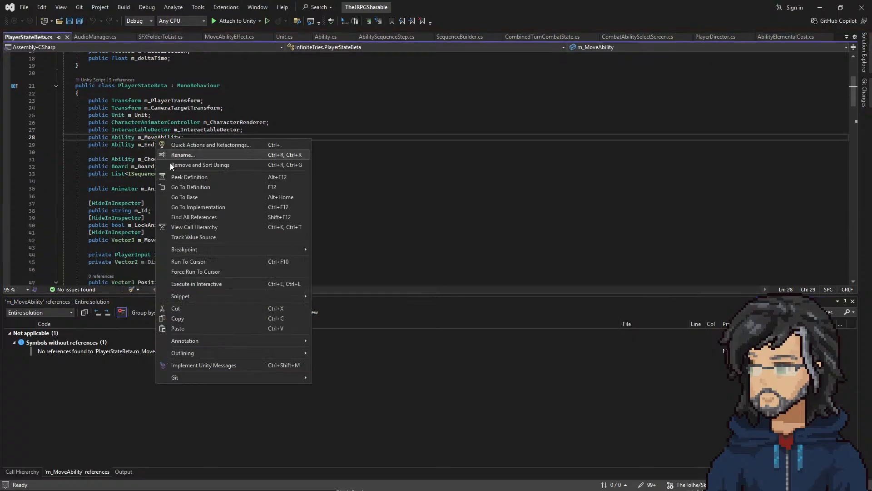
{"action": "left_click", "coordinate": [197, 226]}
Step: Search all files for m_MoveAbility and open the AIDirector.cs match that adds an AbilitySequenceStep to aiPlan
{"action": "double_click", "coordinate": [157, 139]}
{"action": "key", "text": "ctrl+shift+f"}
{"action": "key", "text": "Return"}
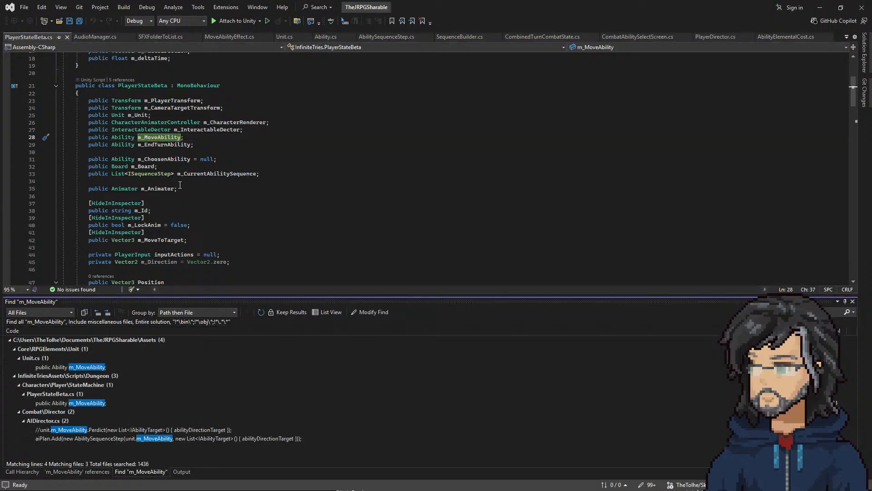
{"action": "scroll", "coordinate": [165, 181], "scroll_direction": "up", "scroll_amount": 6}
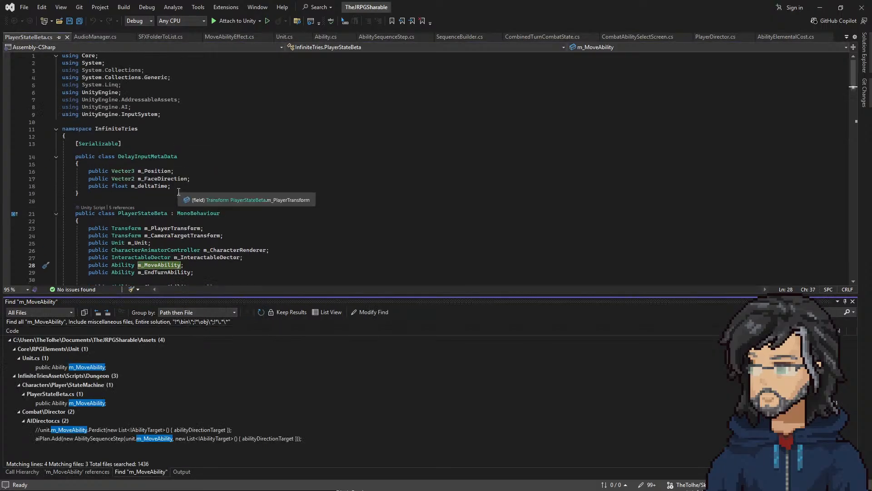
{"action": "double_click", "coordinate": [135, 439]}
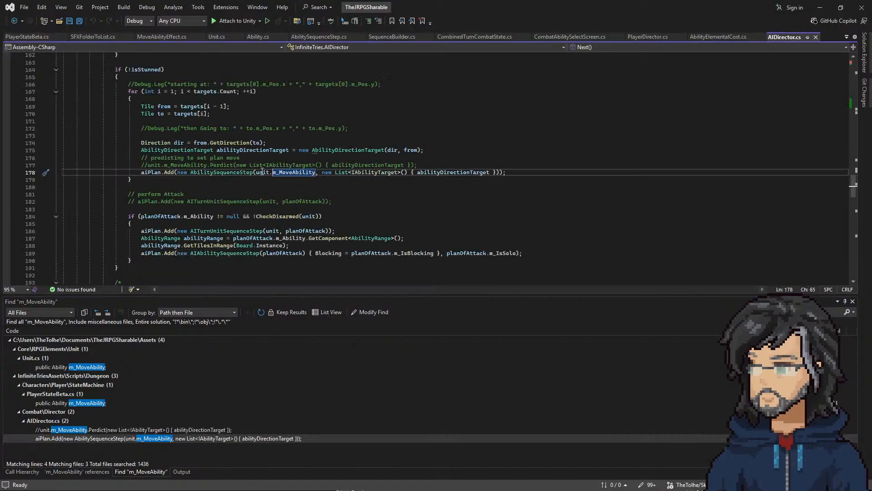
{"action": "mouse_move", "coordinate": [286, 174]}
Step: Return from AIDirector to the PlayerStateBeta script and find all references to m_EndTurnAbility
{"action": "left_click", "coordinate": [15, 21]}
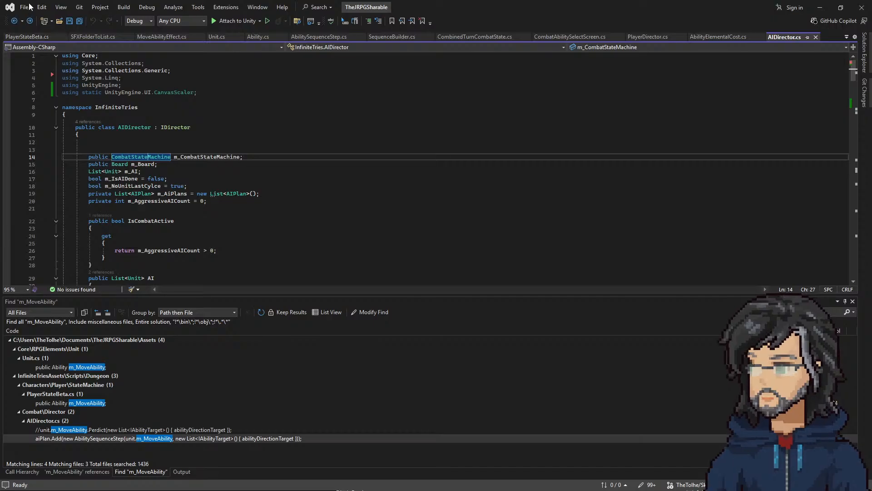
{"action": "left_click", "coordinate": [17, 21]}
{"action": "scroll", "coordinate": [173, 219], "scroll_direction": "down", "scroll_amount": 2}
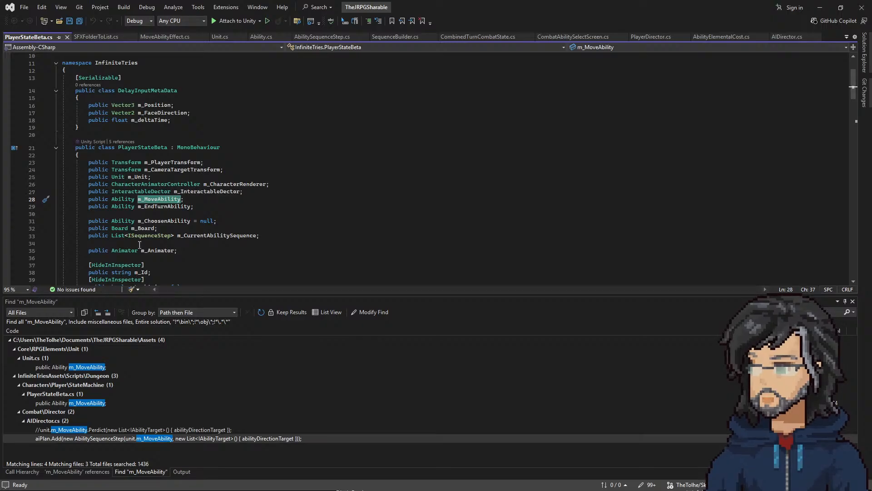
{"action": "left_click", "coordinate": [155, 205]}
{"action": "right_click", "coordinate": [157, 207]}
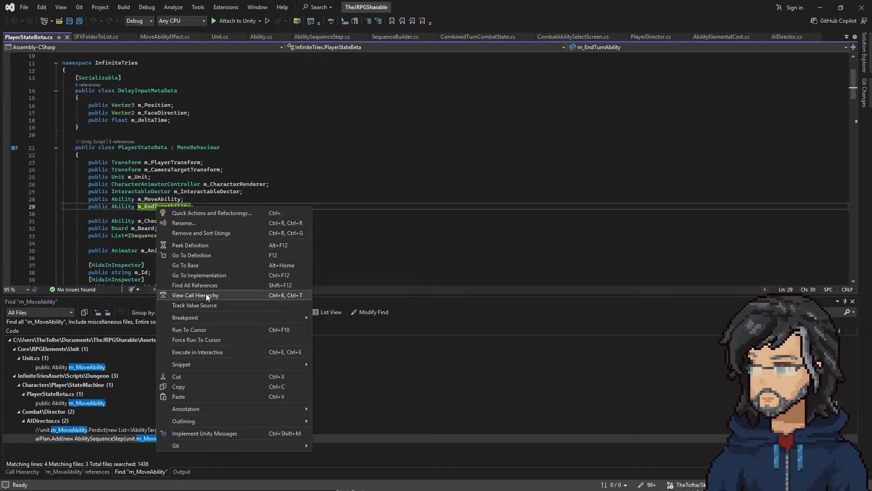
{"action": "left_click", "coordinate": [203, 280]}
{"action": "left_click", "coordinate": [202, 214]}
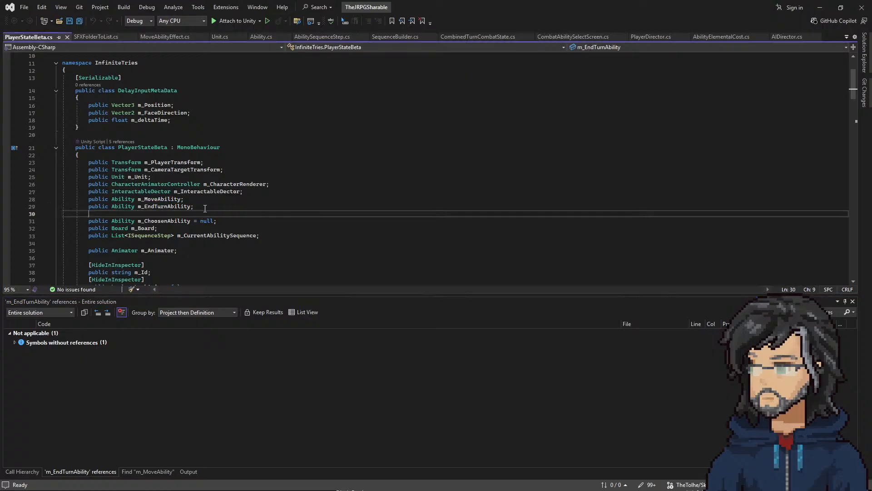
Step: Find all references to the m_InteractableDector and m_CharacterRenderer fields in PlayerStateBeta
{"action": "left_click", "coordinate": [90, 199]}
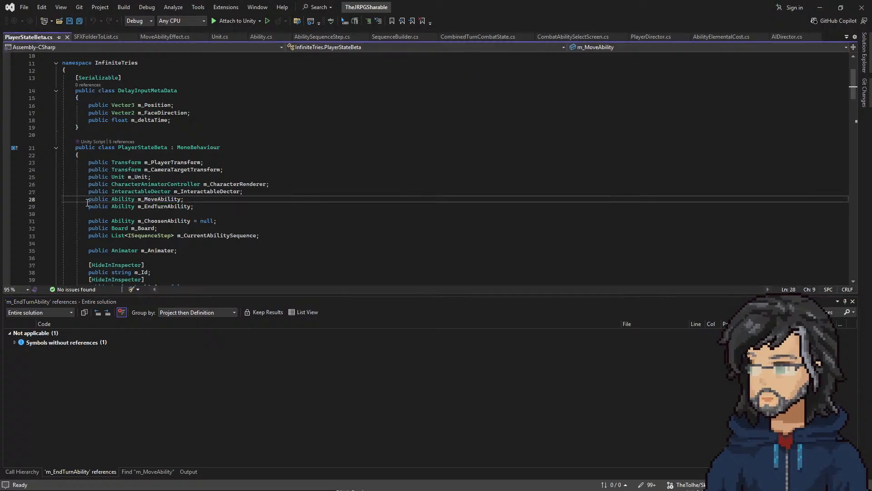
{"action": "right_click", "coordinate": [210, 191]}
{"action": "left_click", "coordinate": [247, 268]}
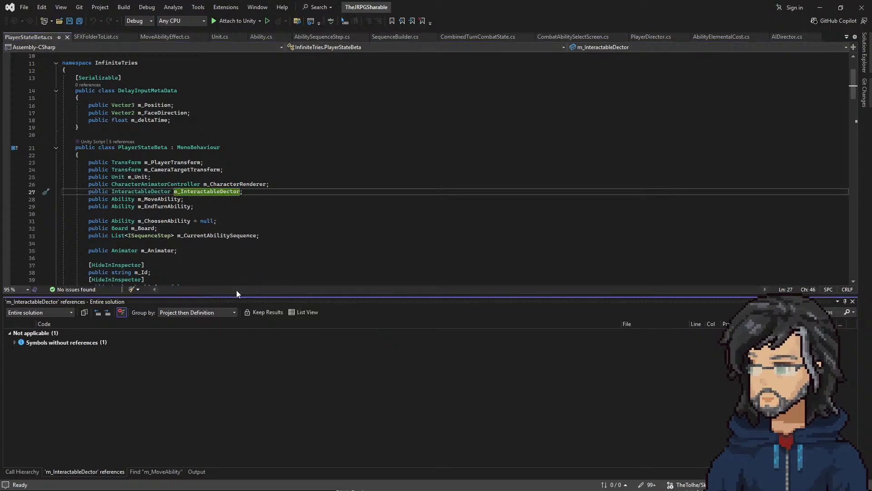
{"action": "right_click", "coordinate": [214, 185]}
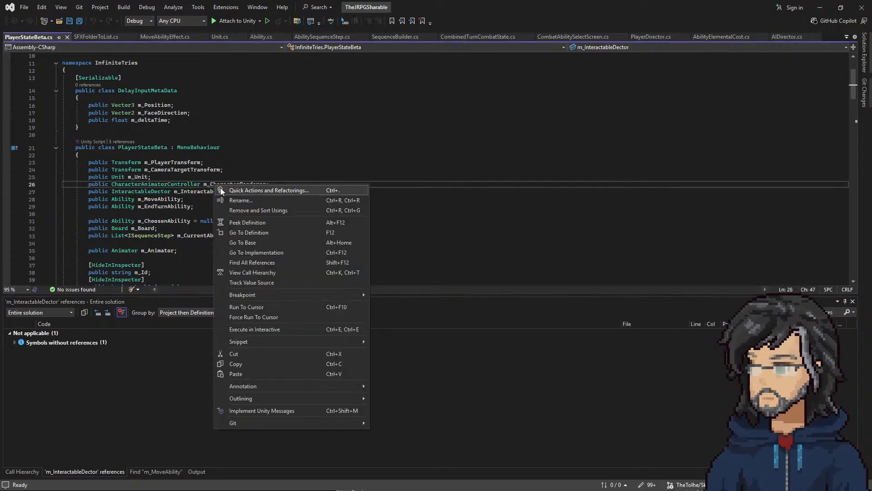
{"action": "left_click", "coordinate": [250, 260]}
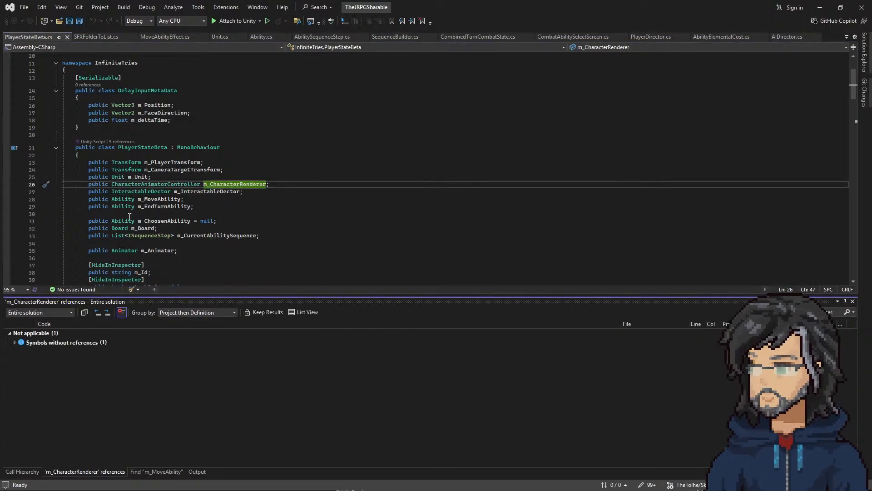
Step: Find all references to m_Unit, open the abilities.Init(m_Unit) match and highlight the uses of abilities there
{"action": "right_click", "coordinate": [137, 173]}
{"action": "right_click", "coordinate": [133, 177]}
{"action": "left_click", "coordinate": [169, 255]}
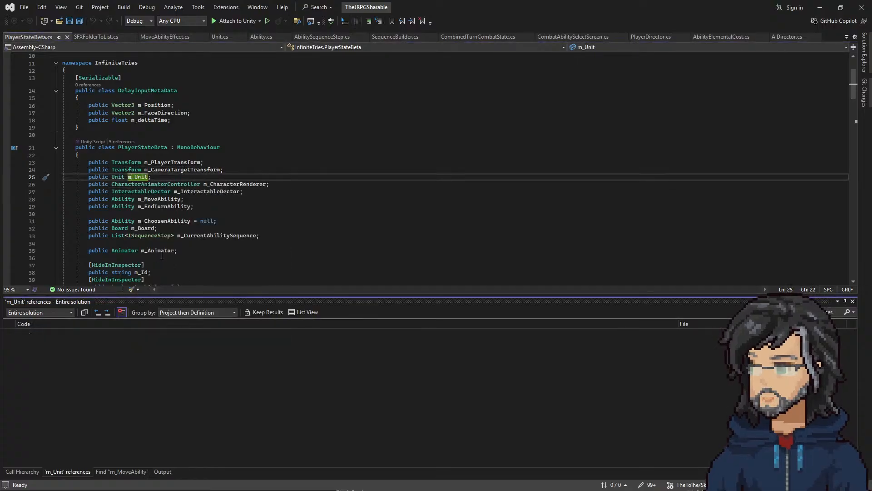
{"action": "double_click", "coordinate": [62, 359]}
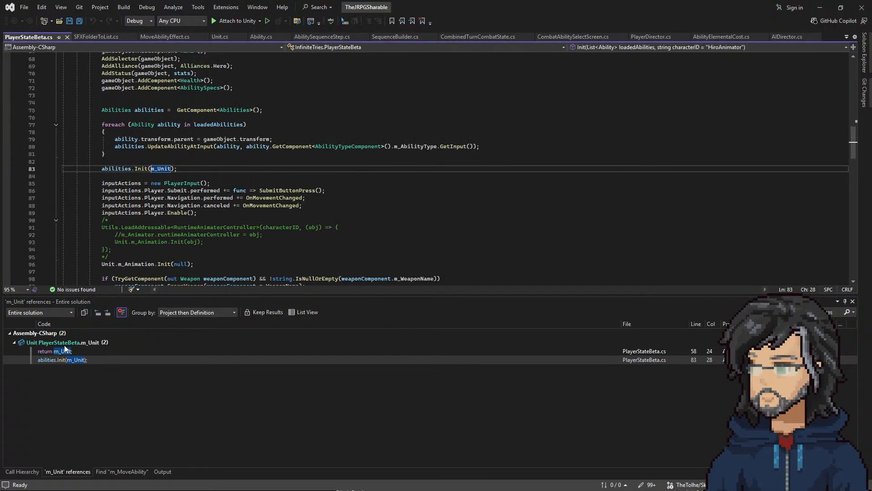
{"action": "double_click", "coordinate": [118, 168]}
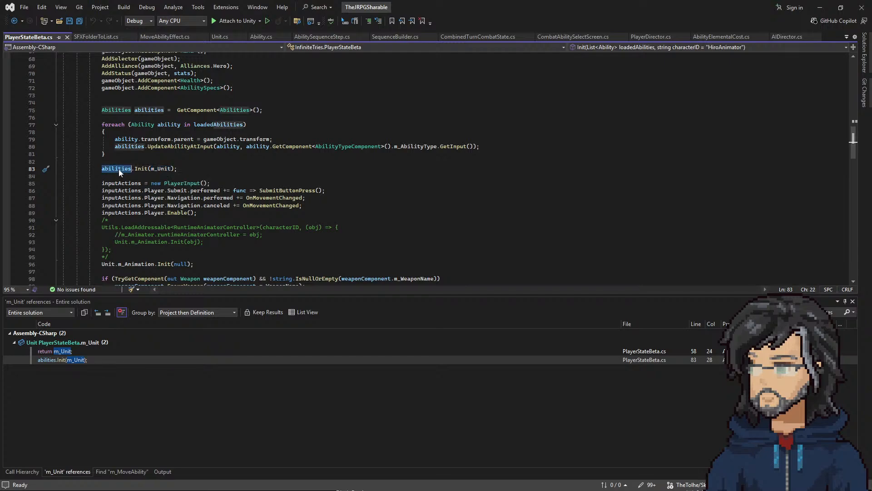
Step: Read through PlayerStateBeta's fields, Init method and movement methods down to AddStats for code that moves the player
{"action": "scroll", "coordinate": [156, 227], "scroll_direction": "up", "scroll_amount": 6}
{"action": "scroll", "coordinate": [142, 208], "scroll_direction": "up", "scroll_amount": 2}
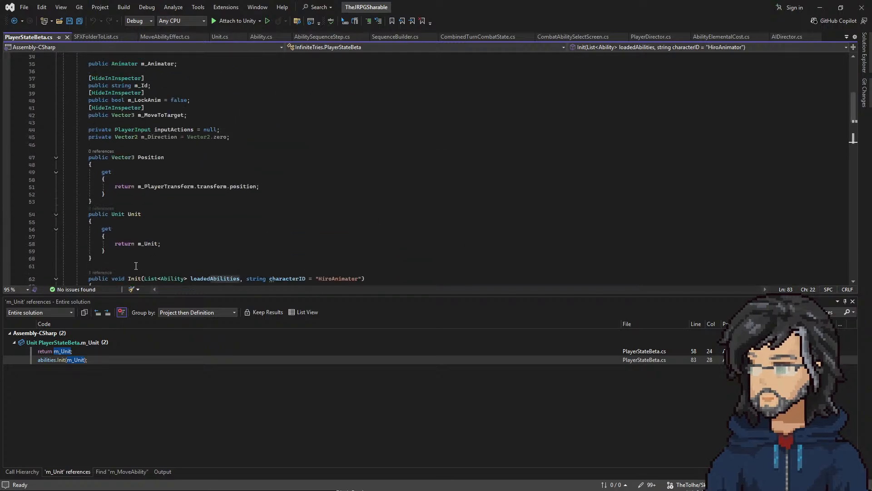
{"action": "left_click_drag", "start_coordinate": [87, 208], "coordinate": [210, 216]}
{"action": "scroll", "coordinate": [212, 255], "scroll_direction": "up", "scroll_amount": 20}
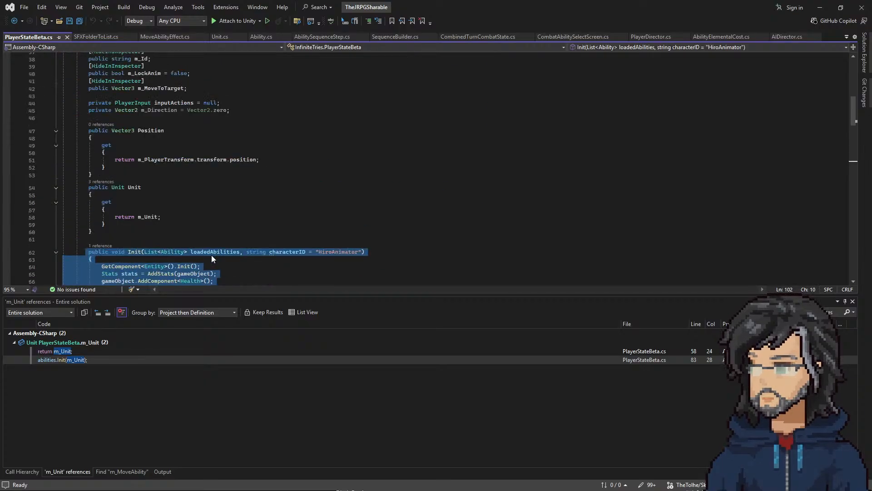
{"action": "scroll", "coordinate": [187, 256], "scroll_direction": "down", "scroll_amount": 20}
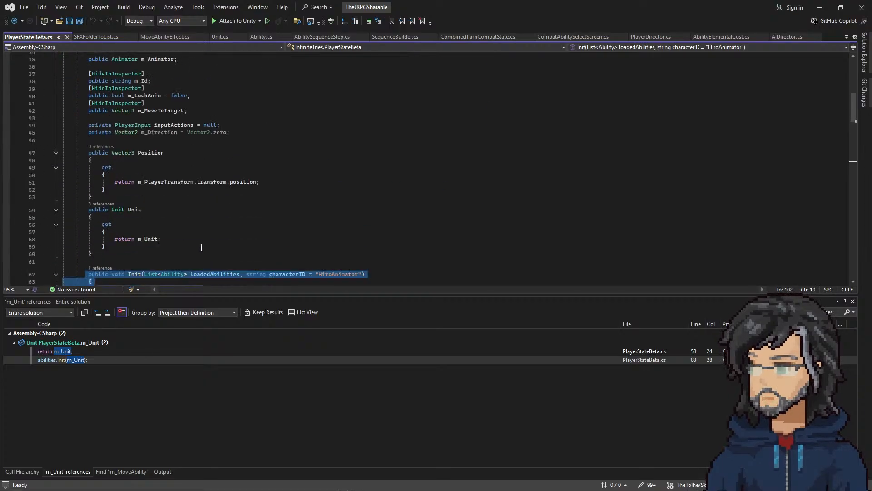
{"action": "scroll", "coordinate": [176, 236], "scroll_direction": "down", "scroll_amount": 18}
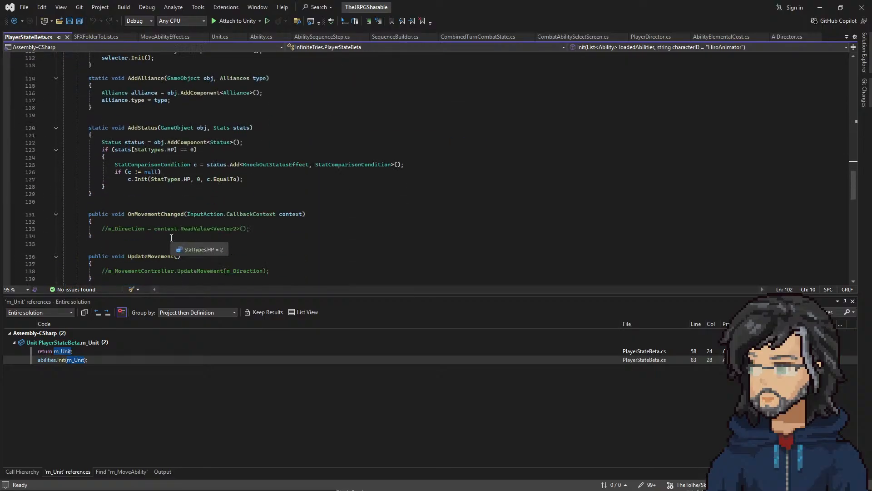
{"action": "scroll", "coordinate": [159, 232], "scroll_direction": "down", "scroll_amount": 8}
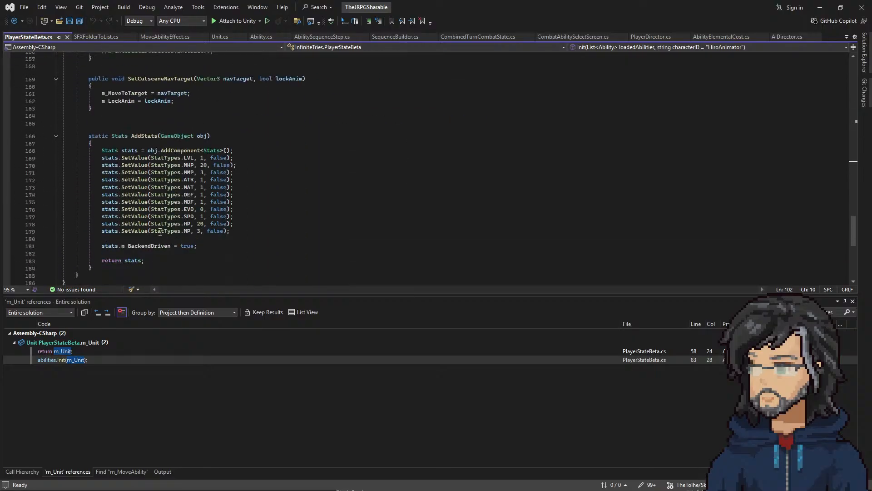
{"action": "scroll", "coordinate": [154, 234], "scroll_direction": "up", "scroll_amount": 20}
{"action": "scroll", "coordinate": [152, 234], "scroll_direction": "up", "scroll_amount": 20}
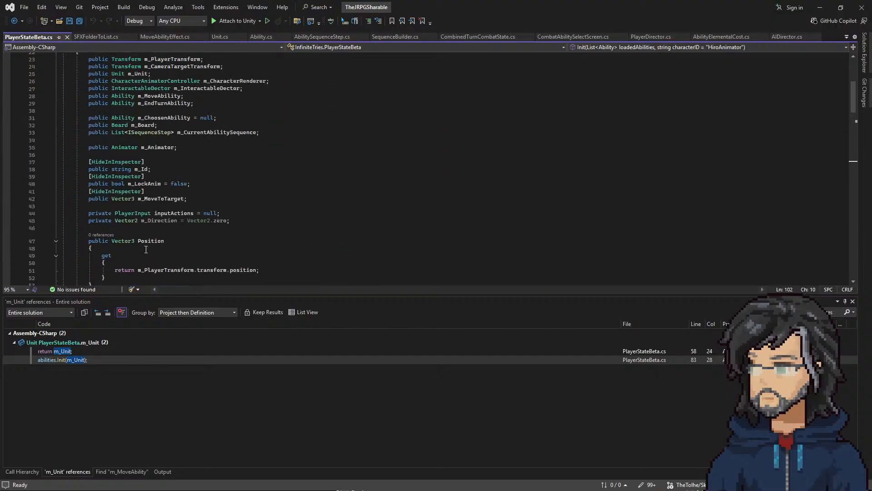
{"action": "scroll", "coordinate": [146, 249], "scroll_direction": "up", "scroll_amount": 5}
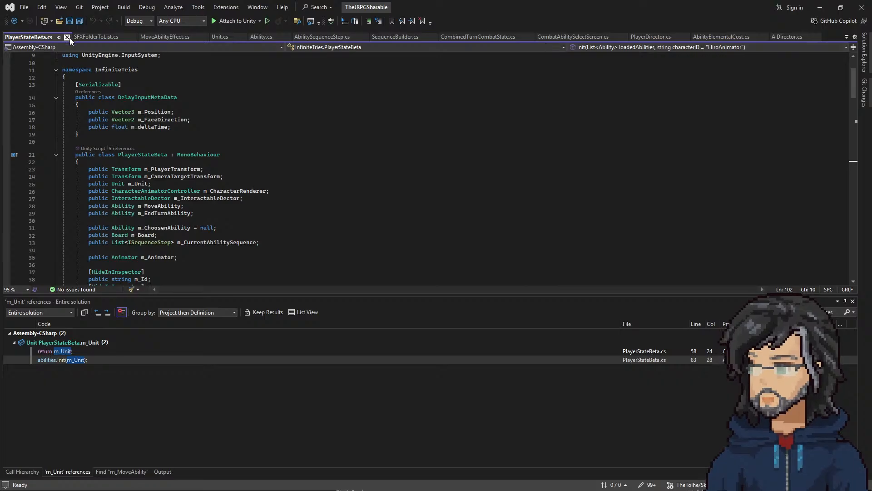
Step: Switch to Unity, walk the player across several tiles in the running game, and stop play mode
{"action": "left_click", "coordinate": [820, 8]}
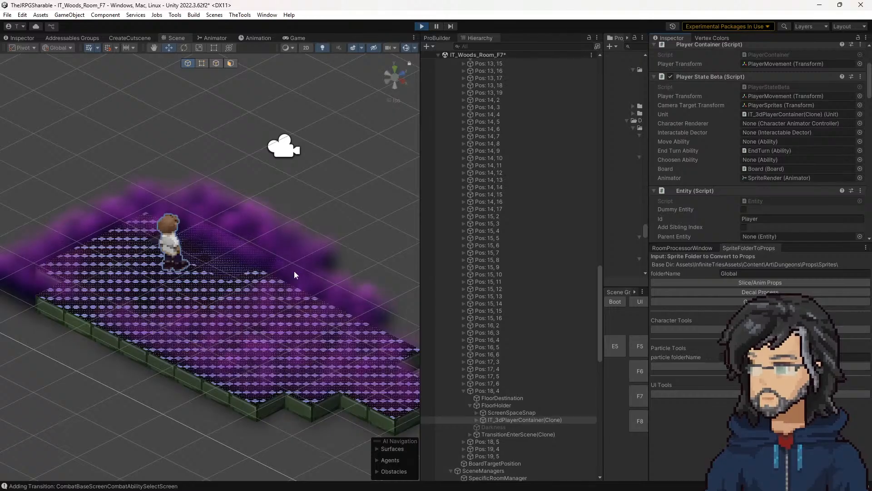
{"action": "left_click", "coordinate": [283, 39]}
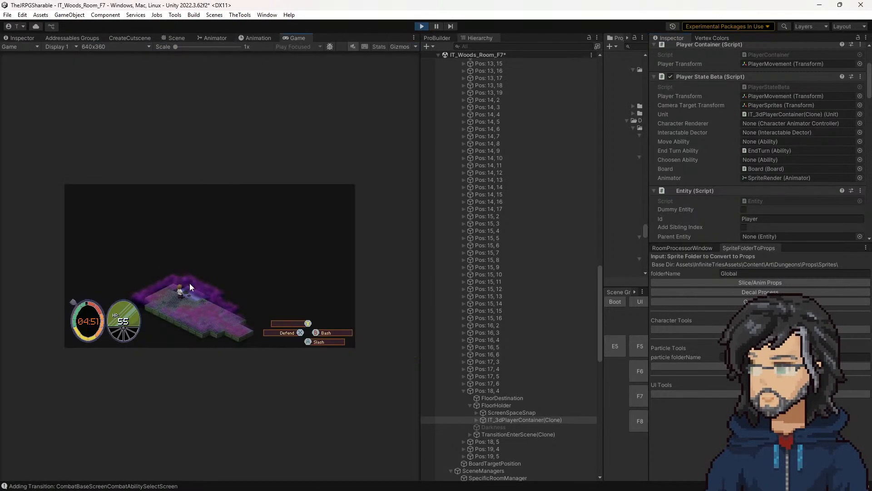
{"action": "key", "text": "w"}
{"action": "key", "text": "a"}
{"action": "key", "text": "a"}
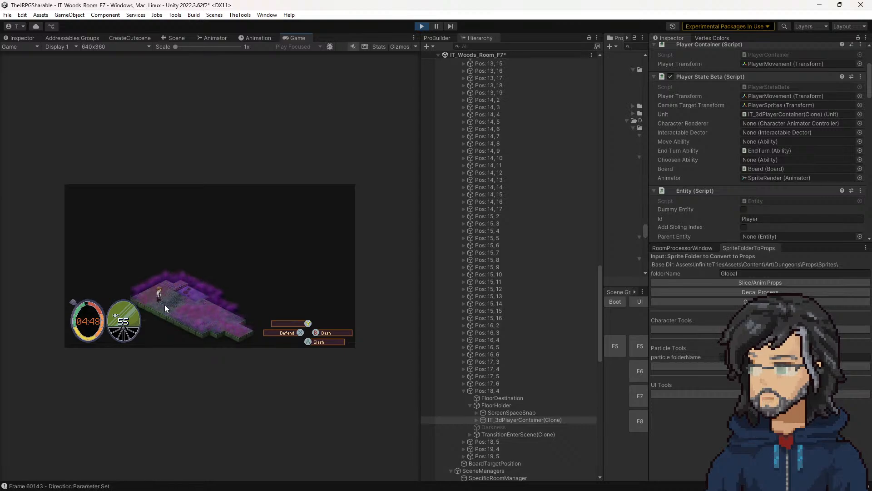
{"action": "key", "text": "d"}
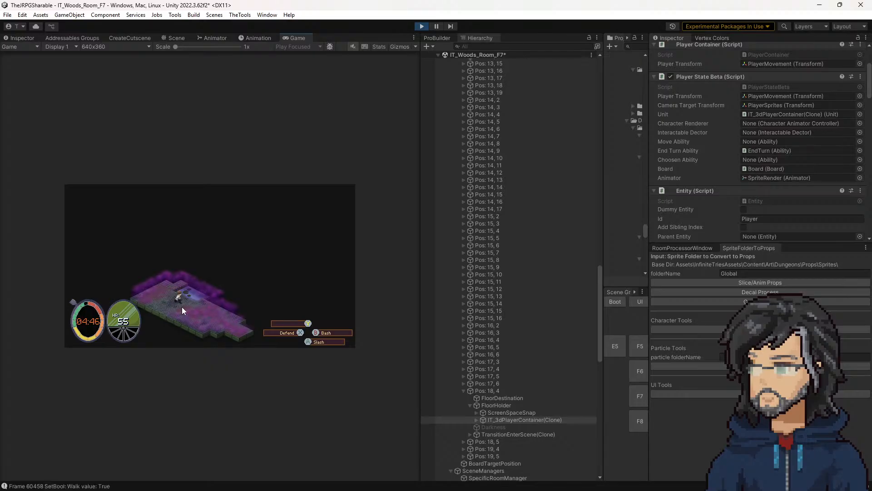
{"action": "key", "text": "s"}
{"action": "key", "text": "a"}
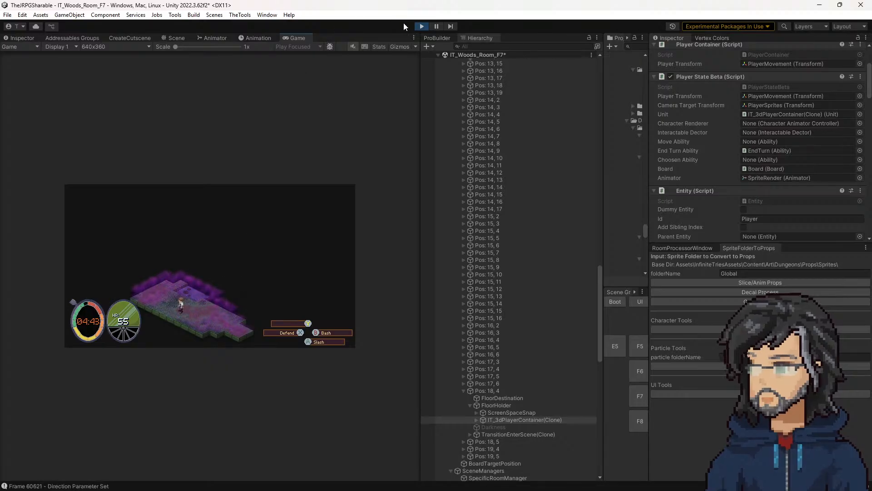
{"action": "left_click", "coordinate": [421, 27]}
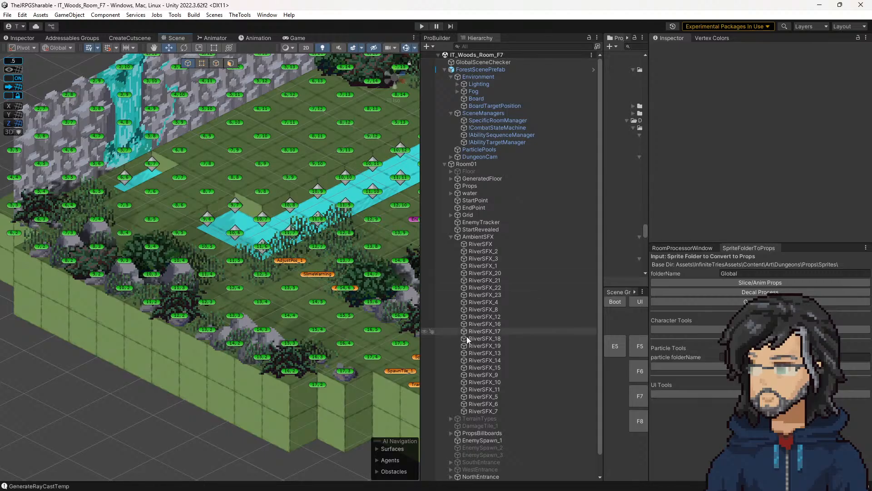
Step: Select Props_TempPass under Room01, run the scene to watch the room load, and exit play mode
{"action": "scroll", "coordinate": [329, 292], "scroll_direction": "down", "scroll_amount": 10}
{"action": "scroll", "coordinate": [486, 327], "scroll_direction": "down", "scroll_amount": 2}
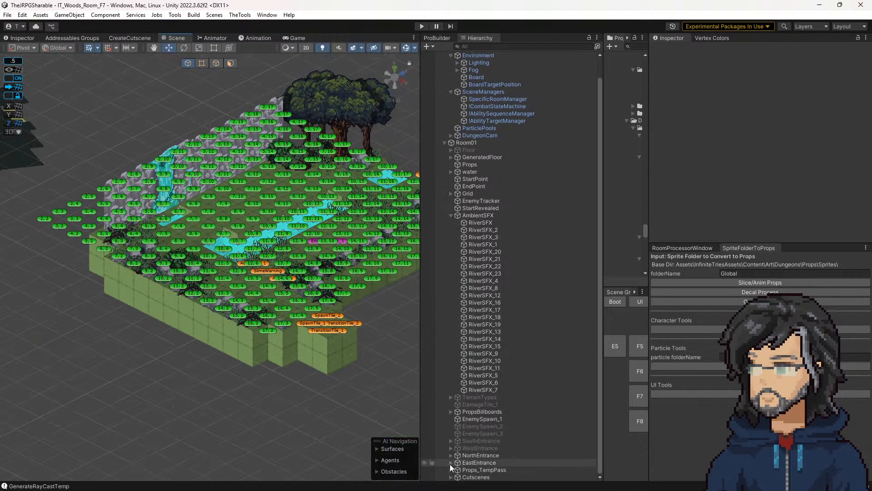
{"action": "left_click", "coordinate": [472, 469]}
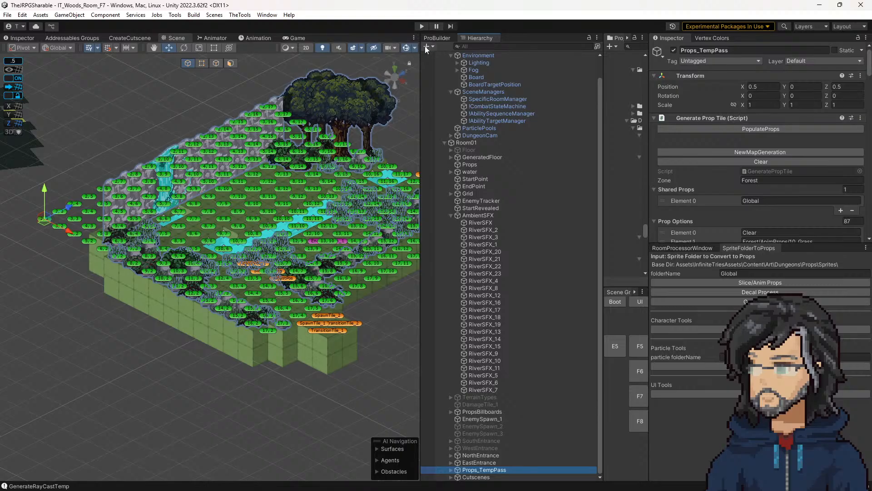
{"action": "left_click", "coordinate": [422, 25]}
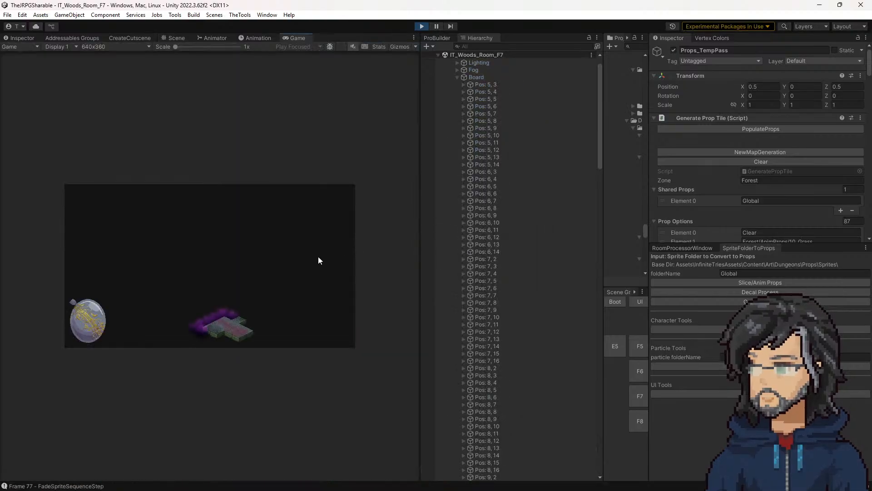
{"action": "left_click", "coordinate": [422, 26]}
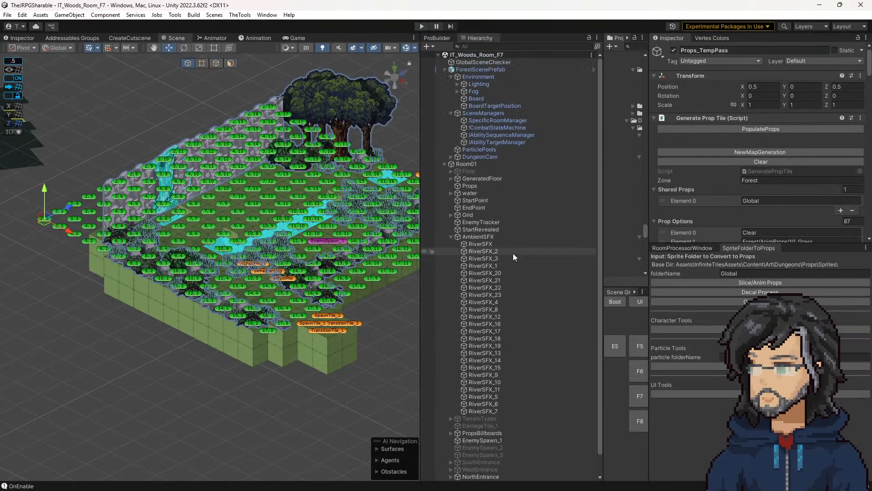
Step: Expand Props_TempPass and inspect the Prop Tile settings of tiles 11, 4 and 10, 4 beside the river
{"action": "left_click", "coordinate": [451, 469]}
{"action": "scroll", "coordinate": [455, 468], "scroll_direction": "down", "scroll_amount": 5}
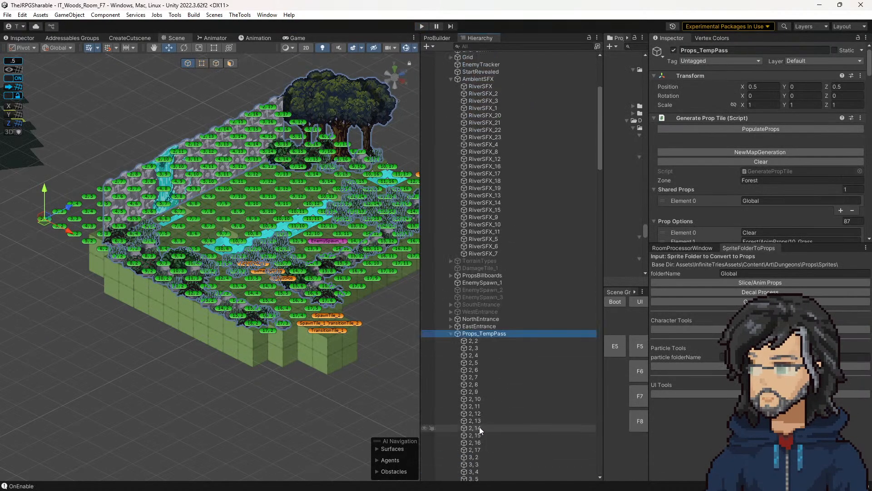
{"action": "left_click", "coordinate": [477, 391]}
{"action": "left_click", "coordinate": [471, 333]}
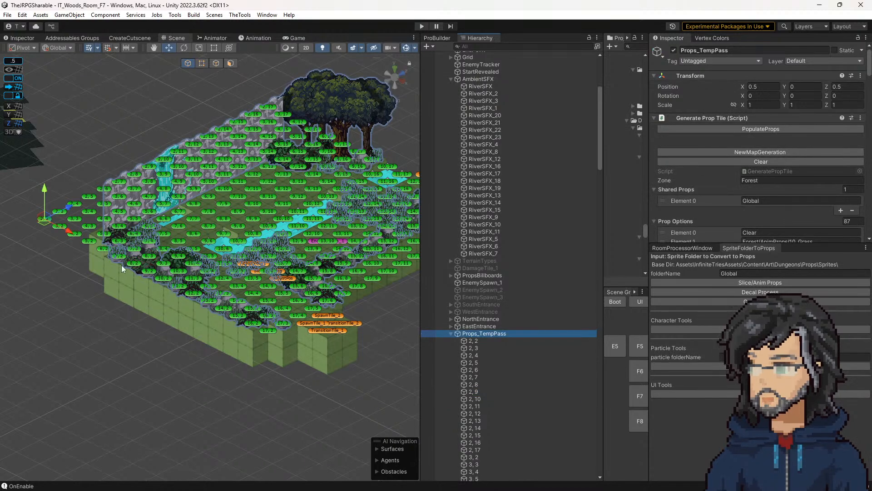
{"action": "middle_click_drag", "start_coordinate": [243, 275], "coordinate": [182, 306]}
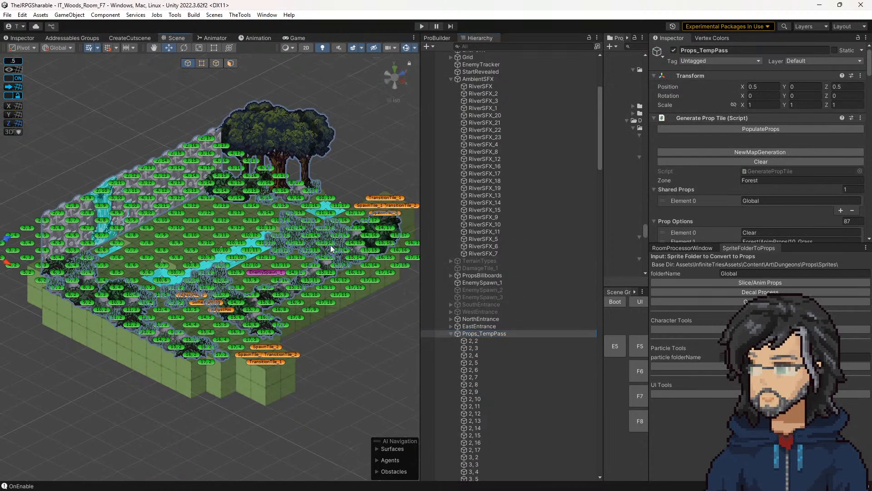
{"action": "left_click", "coordinate": [148, 303]}
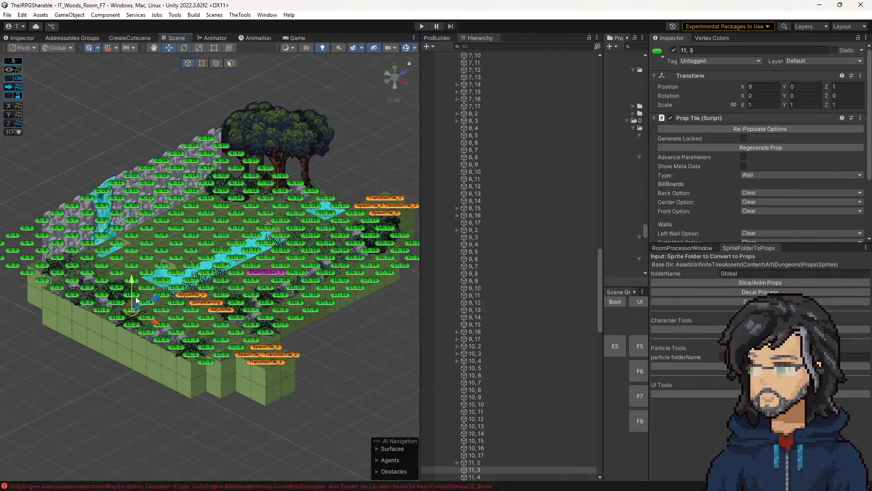
{"action": "left_click", "coordinate": [134, 293]}
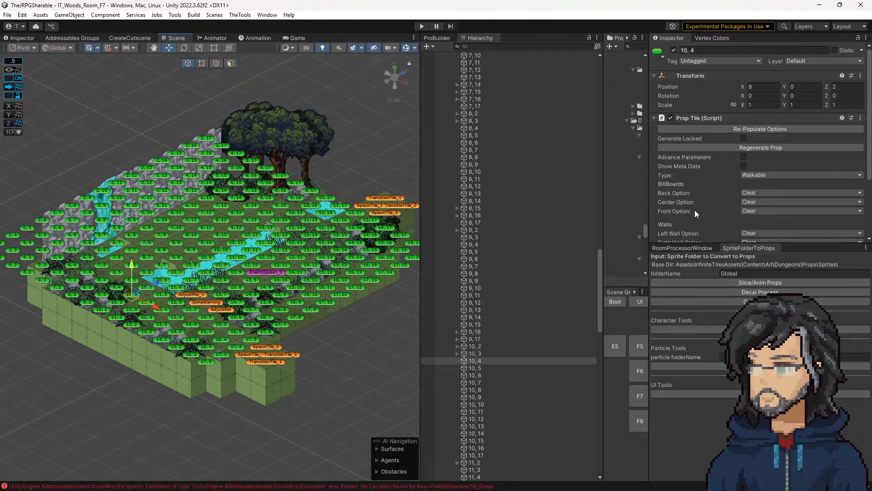
{"action": "scroll", "coordinate": [738, 185], "scroll_direction": "down", "scroll_amount": 4}
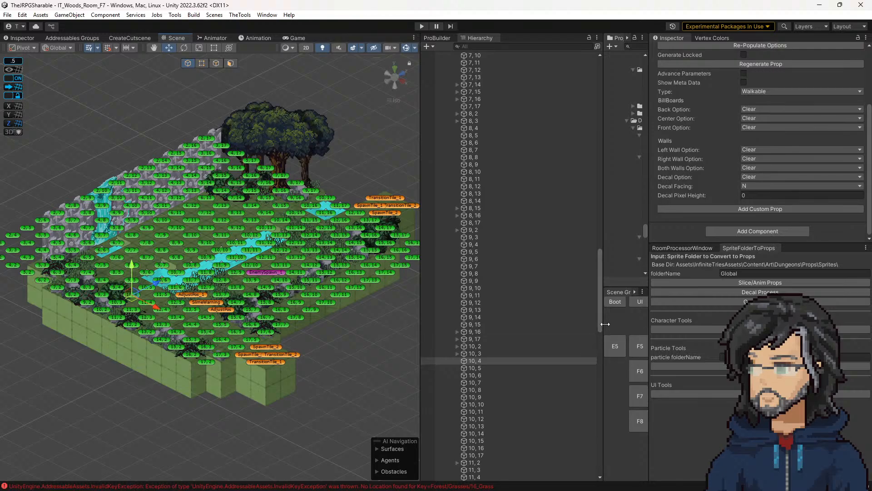
Step: Make more room for the scene grid loader and reload room F7
{"action": "left_click_drag", "start_coordinate": [603, 329], "coordinate": [534, 334]}
{"action": "left_click", "coordinate": [572, 398]}
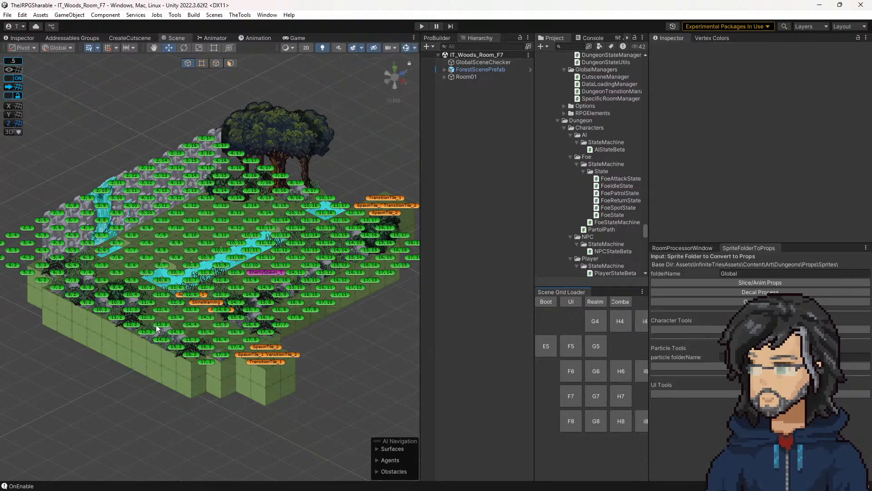
Step: Inspect the Prop Tile settings of tiles 15, 2, 14, 3 and 13, 2 along the front edge of room F7
{"action": "left_click", "coordinate": [178, 336]}
{"action": "left_click", "coordinate": [179, 350]}
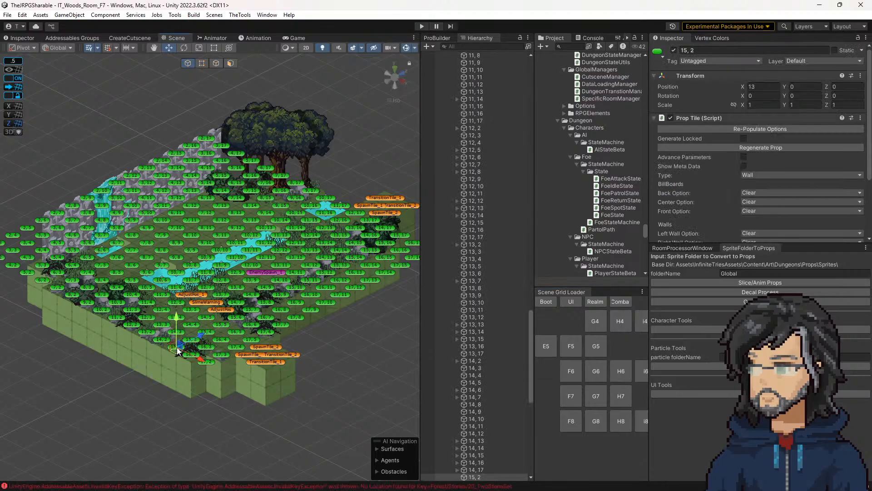
{"action": "scroll", "coordinate": [730, 206], "scroll_direction": "down", "scroll_amount": 3}
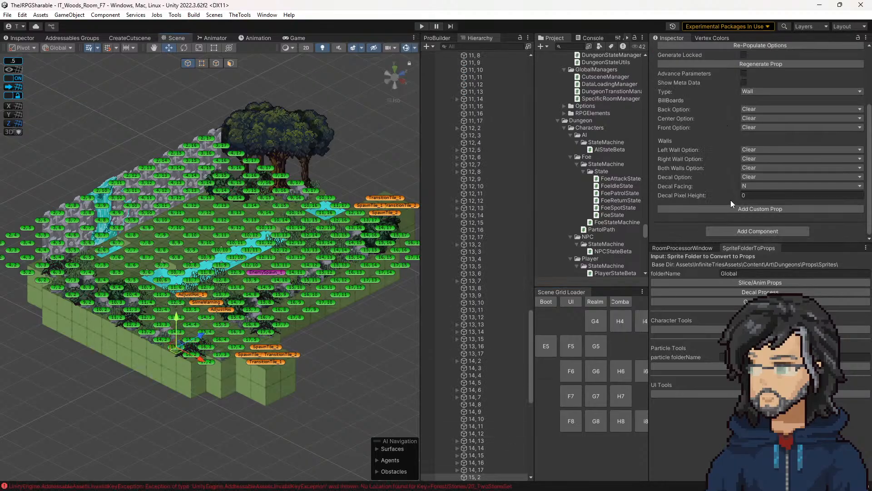
{"action": "scroll", "coordinate": [82, 343], "scroll_direction": "up", "scroll_amount": 5}
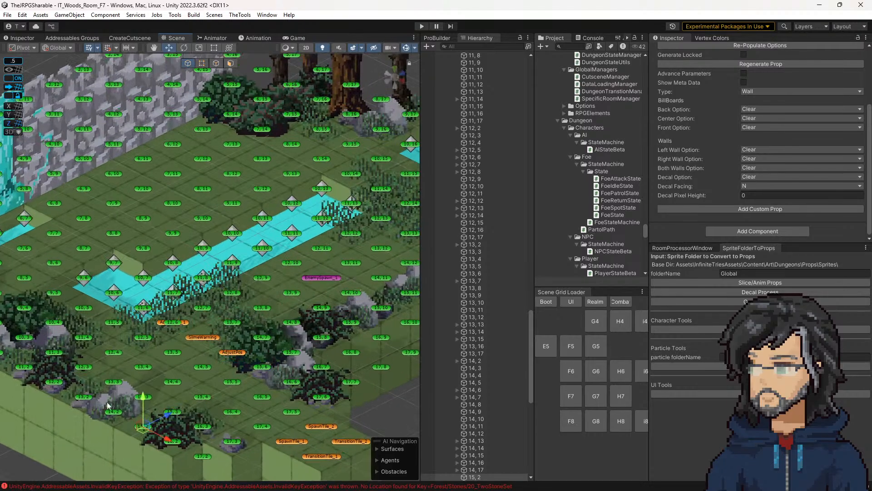
{"action": "left_click", "coordinate": [113, 417]}
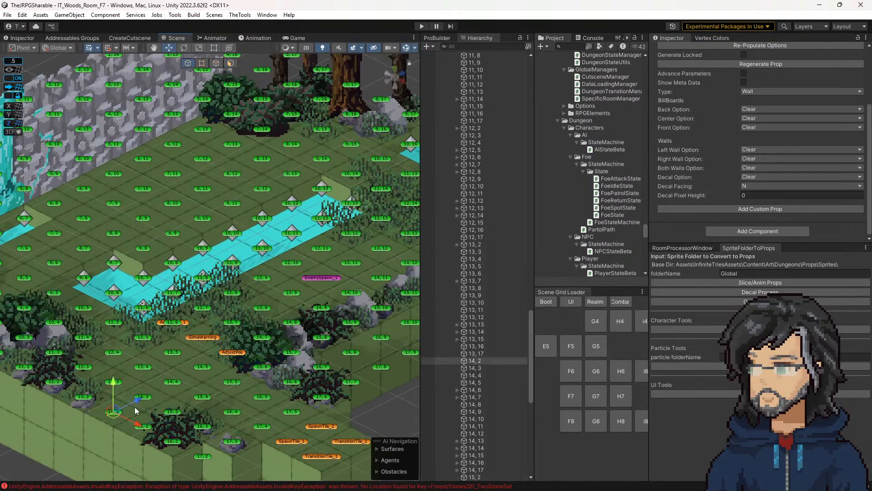
{"action": "left_click", "coordinate": [85, 398]}
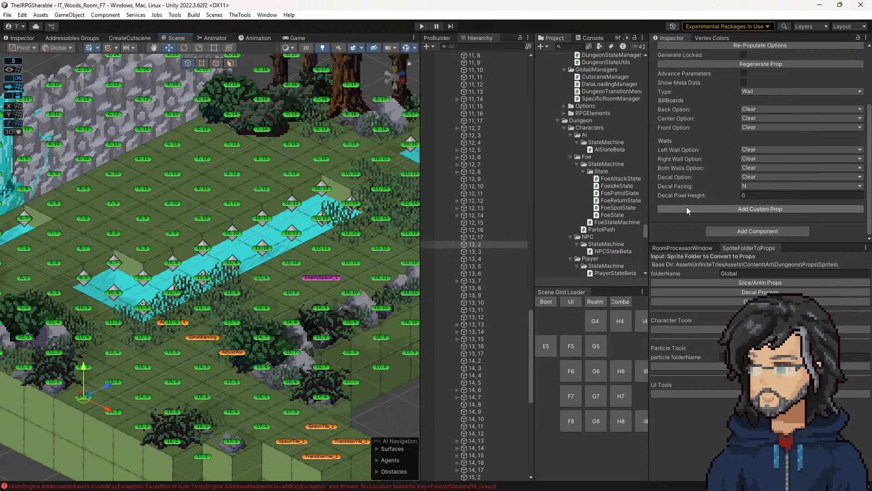
{"action": "scroll", "coordinate": [495, 315], "scroll_direction": "up", "scroll_amount": 20}
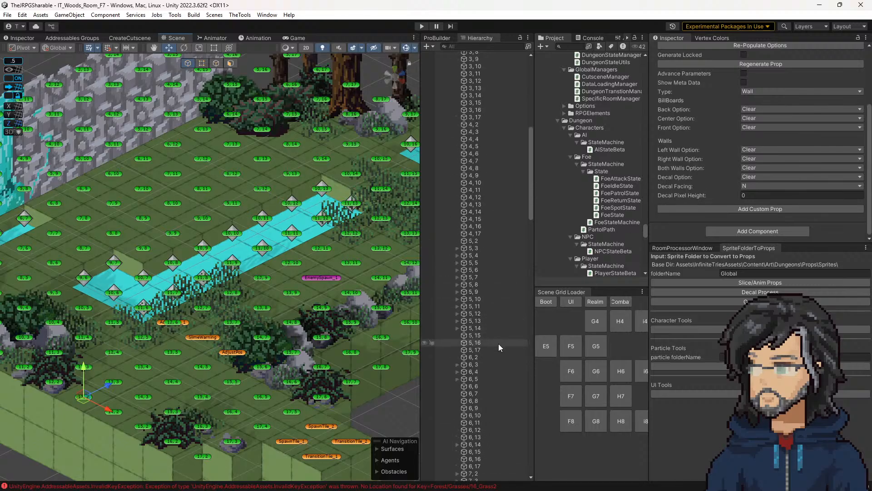
Step: Load room F8, select tile 8, 7 and browse the Bushs props offered for its Front Option without choosing one
{"action": "left_click", "coordinate": [571, 421]}
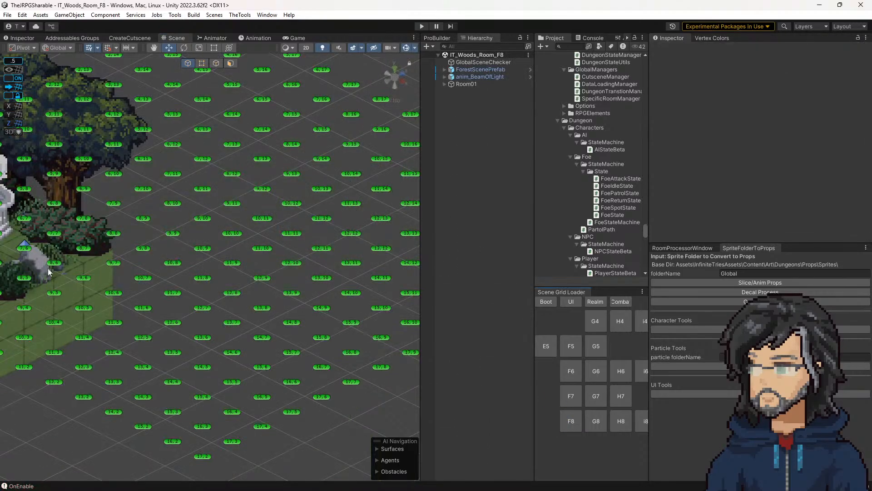
{"action": "left_click", "coordinate": [84, 251]}
{"action": "middle_click_drag", "start_coordinate": [144, 333], "coordinate": [317, 351]}
{"action": "middle_click_drag", "start_coordinate": [109, 349], "coordinate": [287, 352]}
{"action": "scroll", "coordinate": [279, 356], "scroll_direction": "down", "scroll_amount": 3}
{"action": "scroll", "coordinate": [278, 356], "scroll_direction": "down", "scroll_amount": 3}
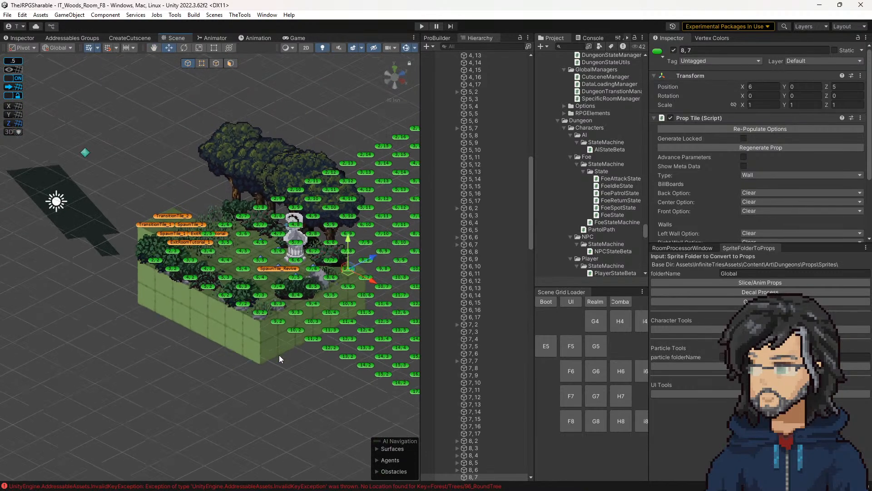
{"action": "scroll", "coordinate": [768, 191], "scroll_direction": "down", "scroll_amount": 2}
{"action": "left_click", "coordinate": [767, 161]}
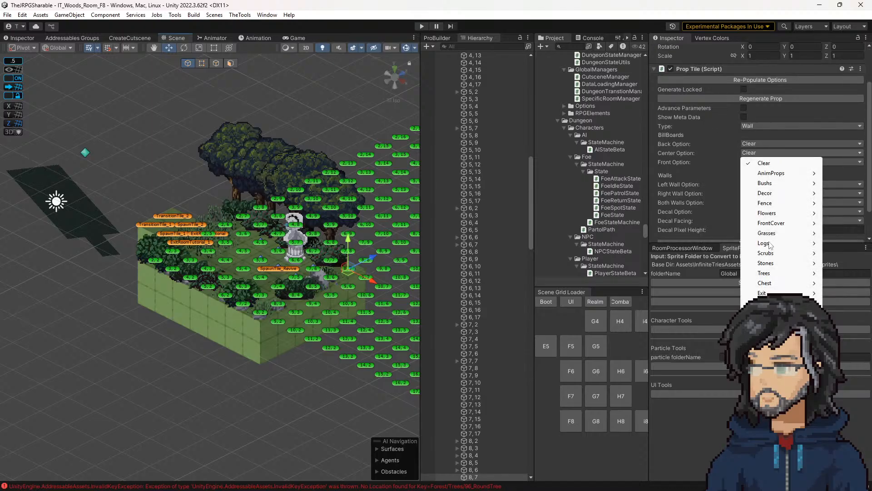
{"action": "mouse_move", "coordinate": [772, 183]}
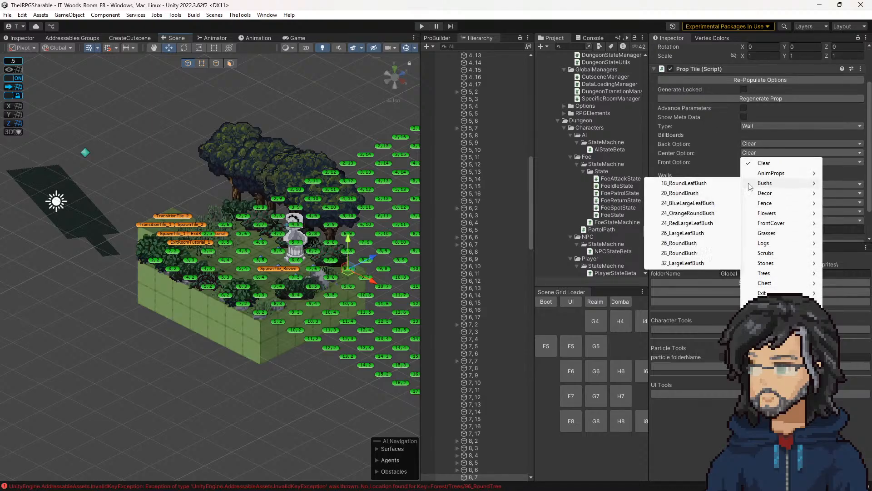
{"action": "left_click", "coordinate": [258, 408]}
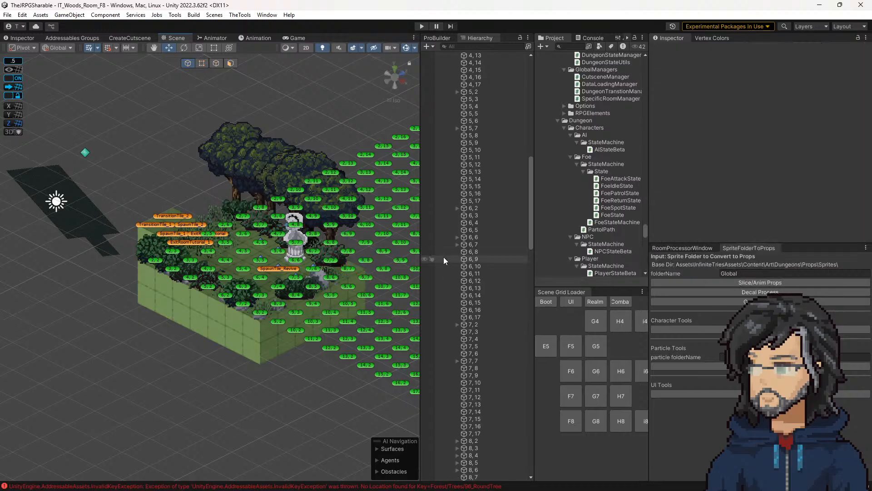
Step: Open the console and read the details of the two most recent Addressables errors
{"action": "left_click", "coordinate": [595, 38]}
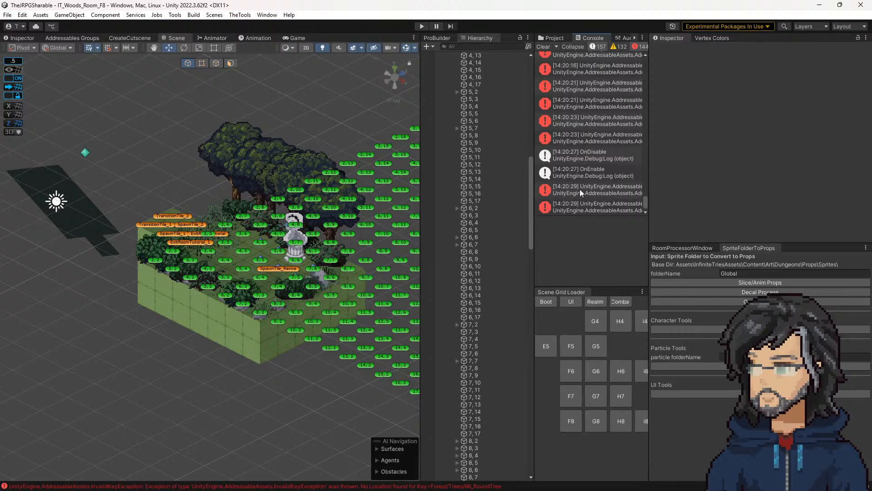
{"action": "left_click", "coordinate": [590, 191]}
{"action": "left_click", "coordinate": [590, 207]}
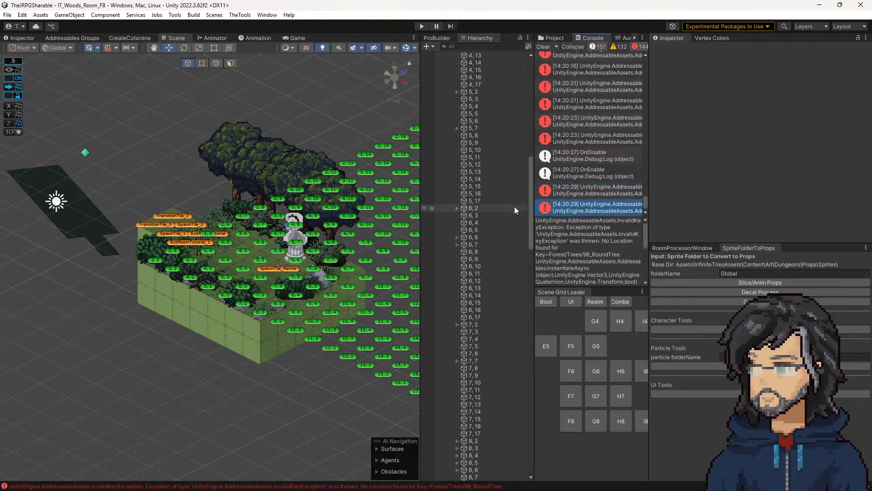
Step: Clear the console, set the sprite folder name to Forest, and process that folder's sprites into props
{"action": "left_click", "coordinate": [548, 45]}
{"action": "left_click", "coordinate": [741, 274]}
{"action": "type", "text": "Forest"}
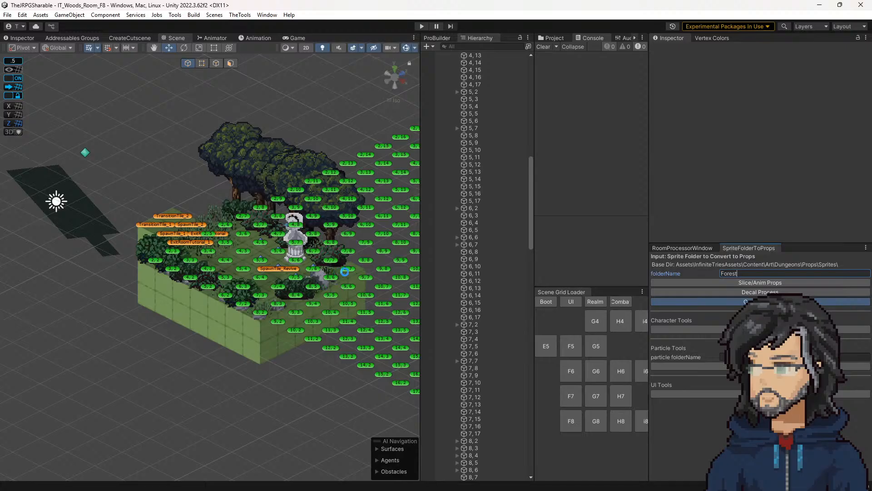
{"action": "left_click", "coordinate": [731, 283]}
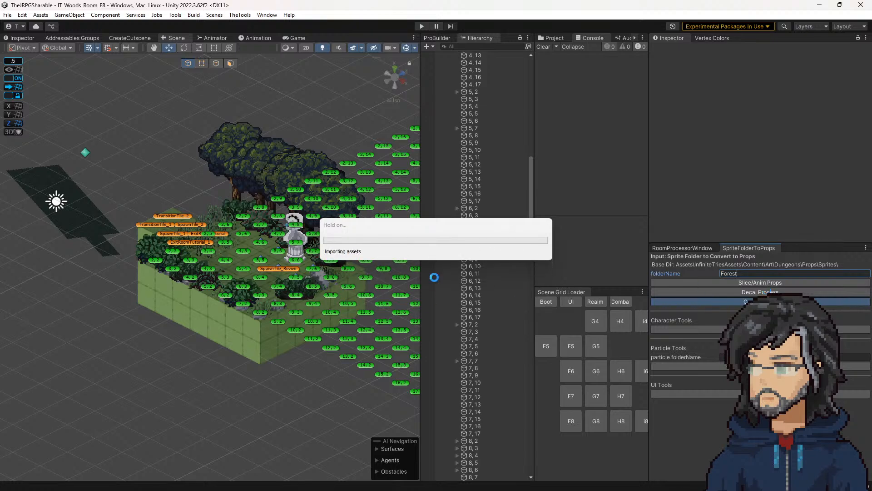
Step: Select tiles 8, 7 and 8, 6 in room F8 to check their regenerated props and Prop Tile options
{"action": "left_click", "coordinate": [350, 271]}
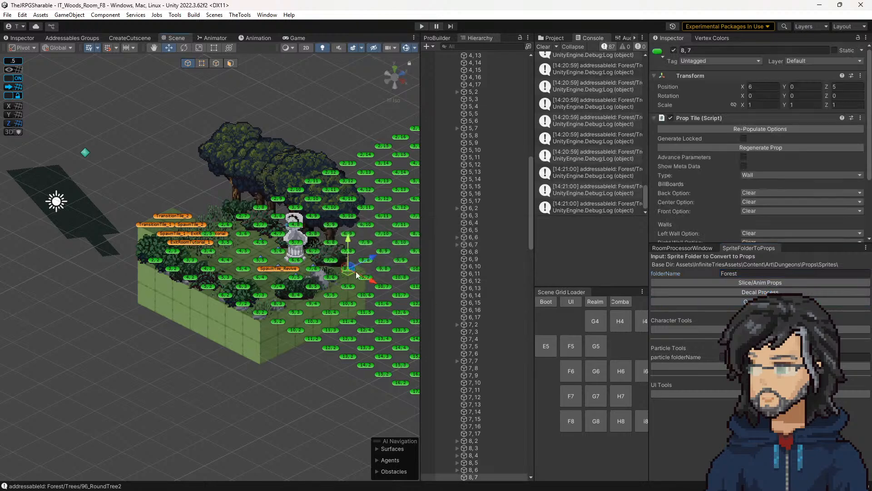
{"action": "left_click", "coordinate": [332, 280]}
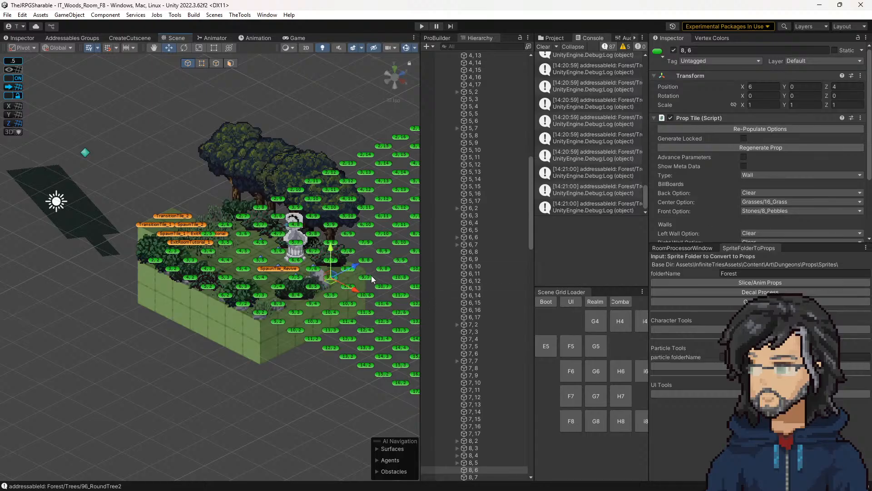
{"action": "left_click", "coordinate": [332, 280]}
Step: Reload room F7, check the props on tile 14, 2 at the front edge, and start play mode
{"action": "left_click", "coordinate": [567, 398]}
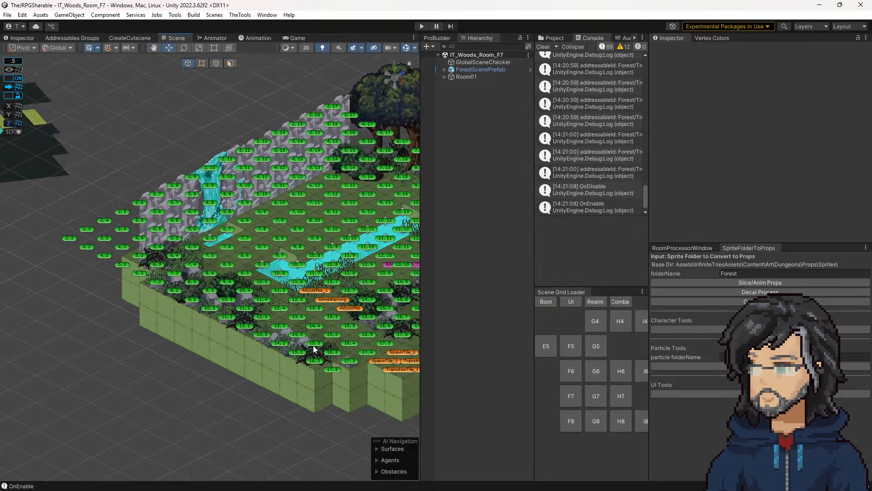
{"action": "left_click", "coordinate": [284, 348]}
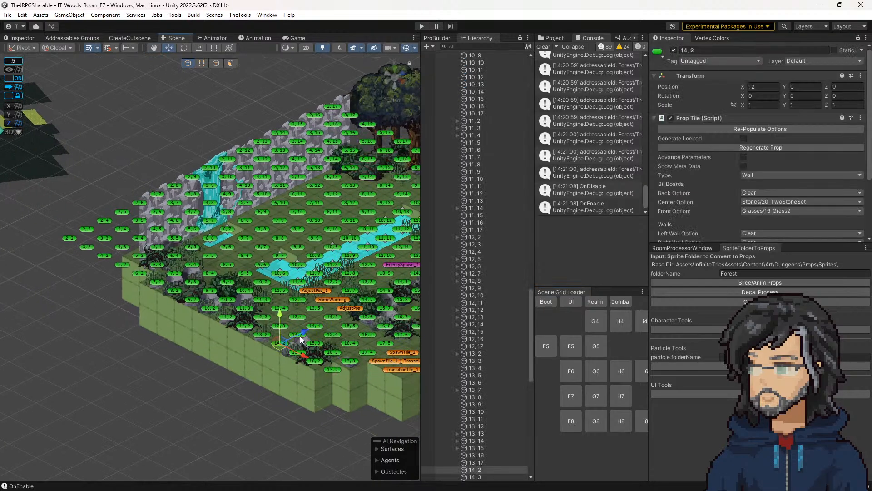
{"action": "left_click", "coordinate": [295, 348]}
{"action": "left_click", "coordinate": [280, 346]}
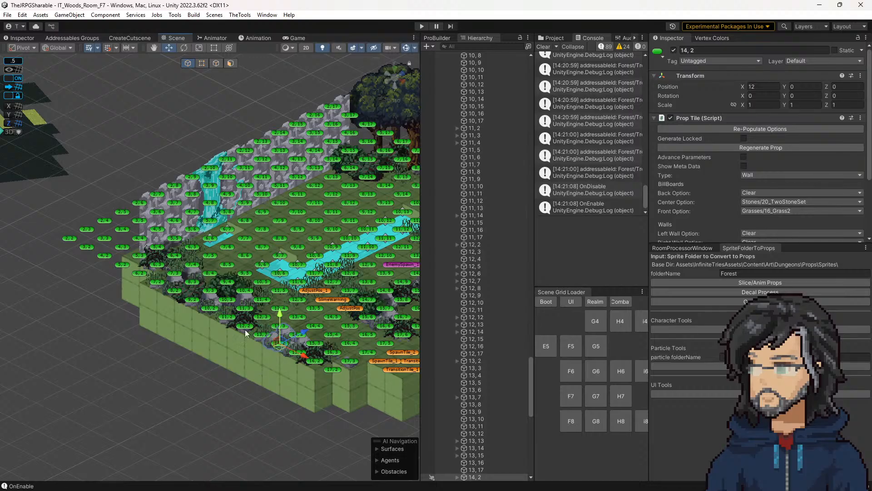
{"action": "left_click", "coordinate": [422, 26]}
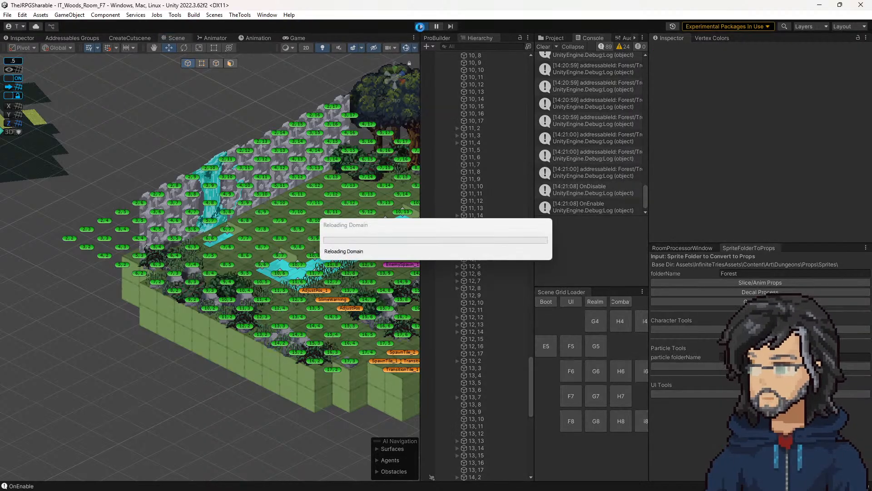
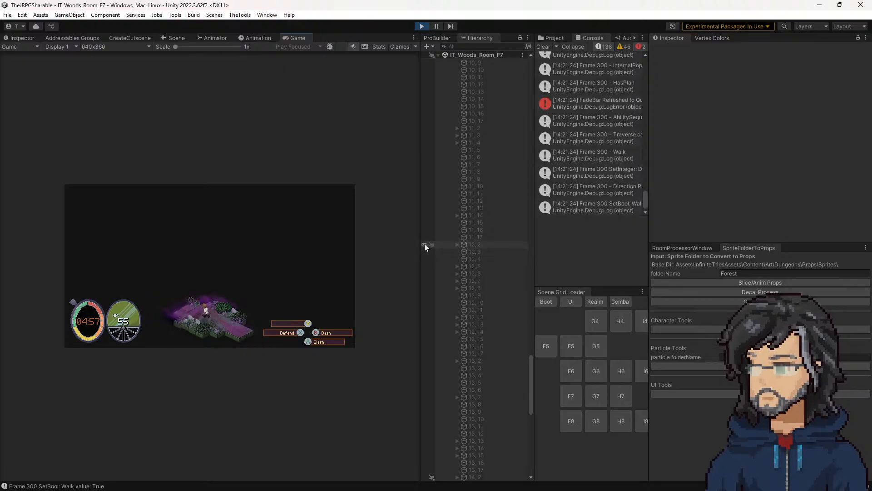
Step: Find the FadeBar error among the running game's console messages and read its details
{"action": "scroll", "coordinate": [611, 126], "scroll_direction": "up", "scroll_amount": 15}
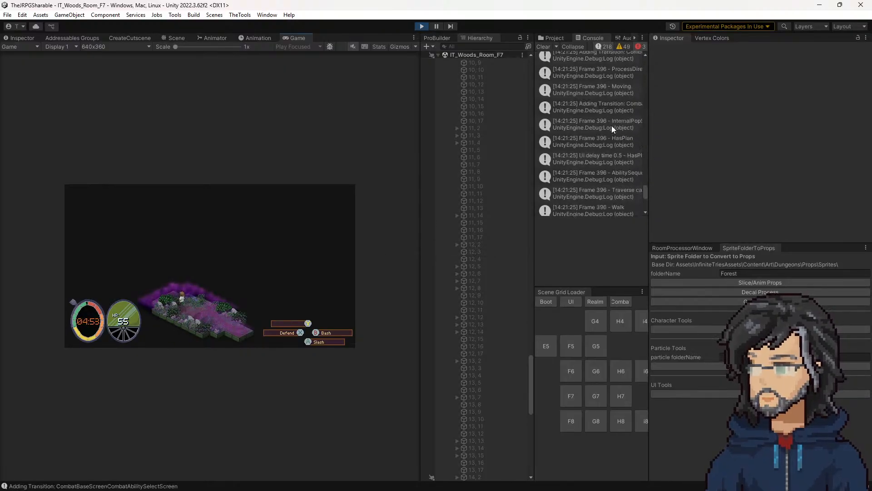
{"action": "scroll", "coordinate": [611, 137], "scroll_direction": "up", "scroll_amount": 4}
{"action": "left_click", "coordinate": [572, 171]}
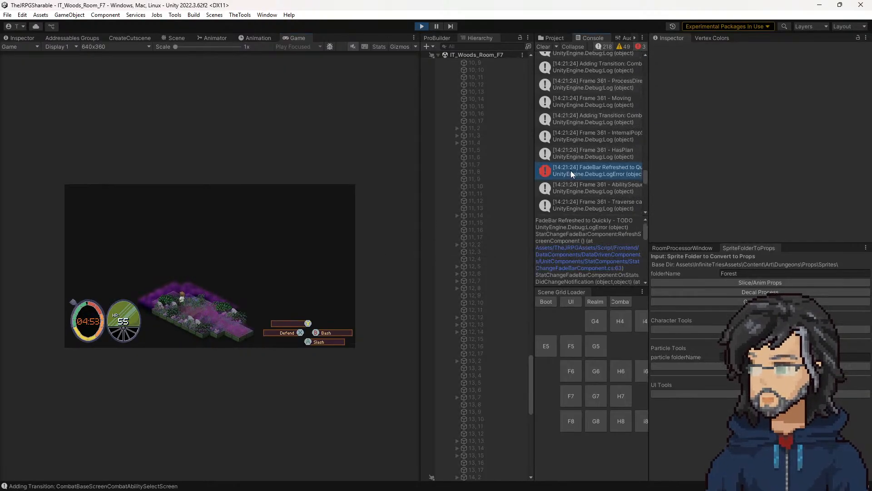
Step: Hide the logs, warnings and errors in the console, and walk the character further into the forest room in the running game
{"action": "left_click", "coordinate": [607, 47]}
{"action": "left_click", "coordinate": [623, 47]}
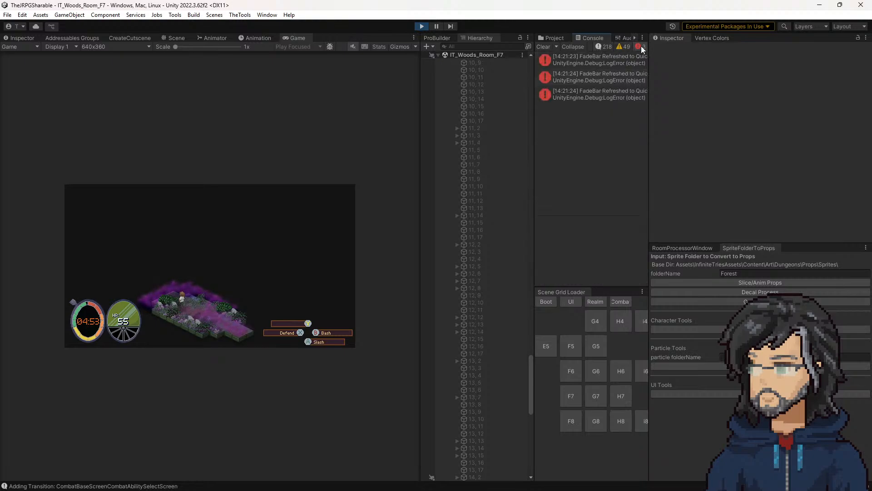
{"action": "left_click", "coordinate": [601, 64]}
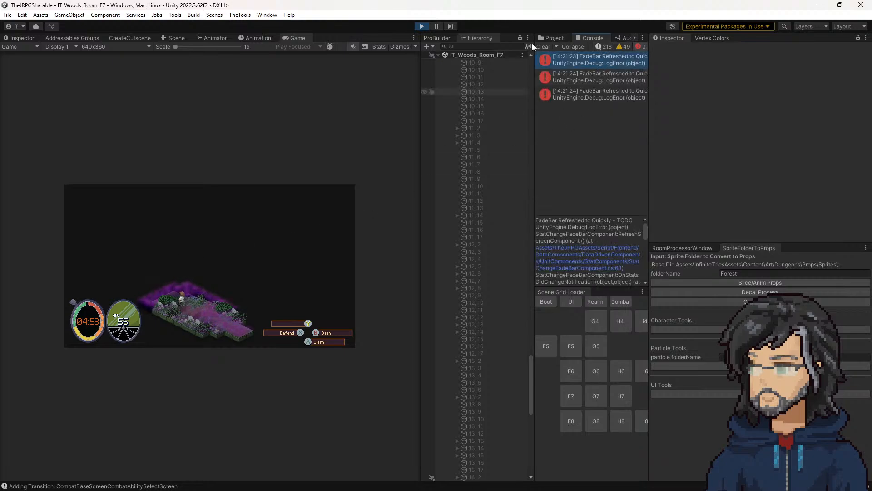
{"action": "left_click", "coordinate": [640, 47]}
{"action": "left_click", "coordinate": [243, 306]}
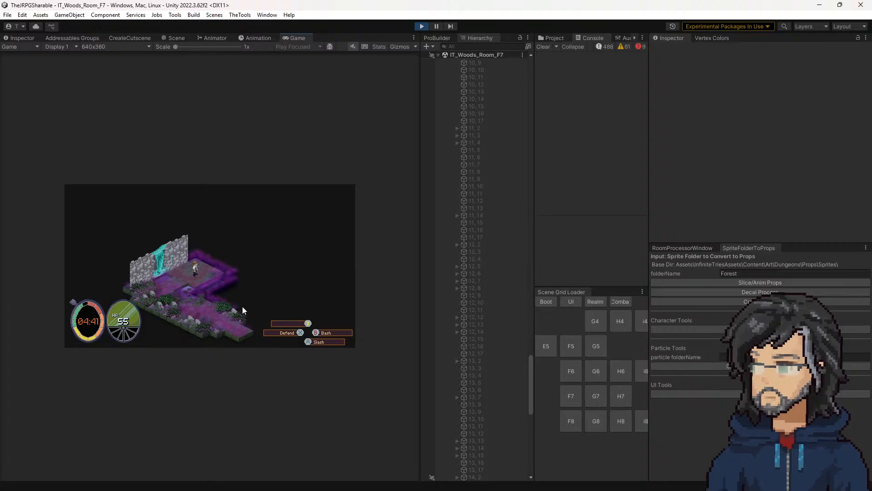
Step: Collapse the IT_Woods_Room_F7 scene in the hierarchy and expand IT_FrontendSandbox
{"action": "scroll", "coordinate": [487, 246], "scroll_direction": "down", "scroll_amount": 10}
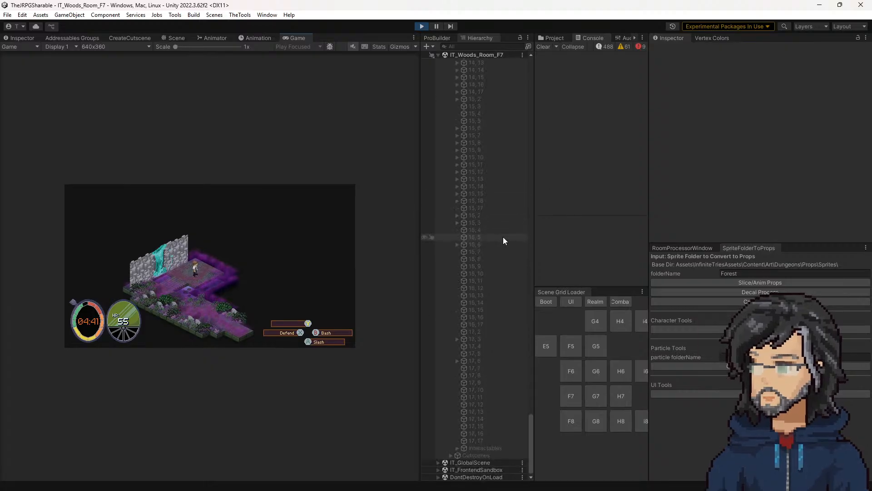
{"action": "scroll", "coordinate": [497, 142], "scroll_direction": "up", "scroll_amount": 18}
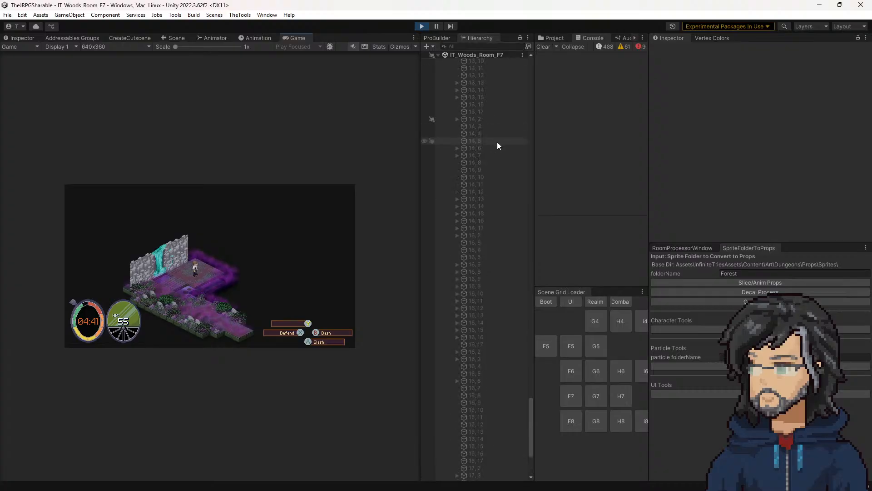
{"action": "left_click", "coordinate": [436, 54]}
{"action": "left_click", "coordinate": [439, 70]}
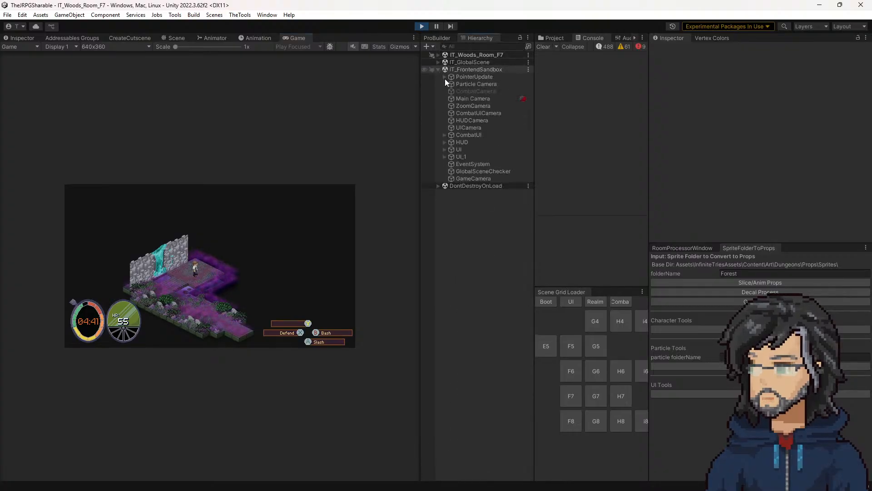
Step: Select CombatAbilitySelectScreen under CombatUI's Combat screens and open its script in Visual Studio
{"action": "left_click", "coordinate": [445, 135]}
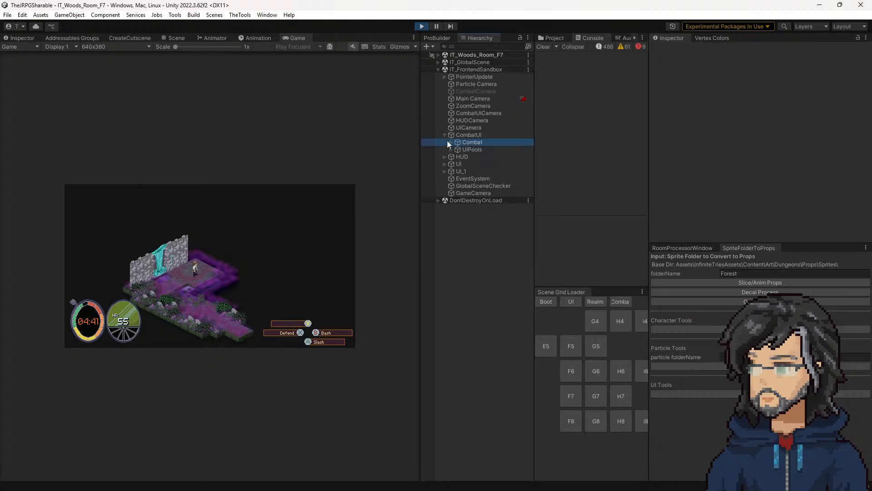
{"action": "left_click", "coordinate": [449, 142]}
{"action": "left_click", "coordinate": [451, 142]}
{"action": "left_click", "coordinate": [457, 149]}
{"action": "left_click", "coordinate": [468, 164]}
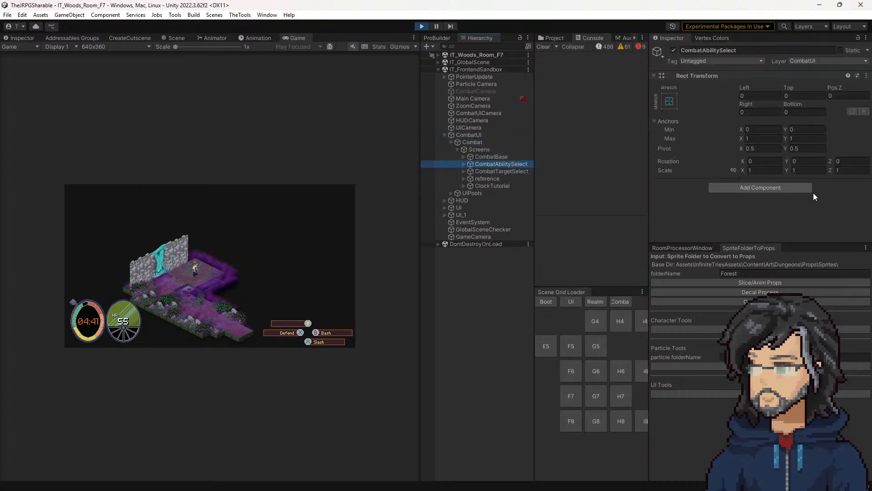
{"action": "left_click", "coordinate": [464, 164]}
{"action": "left_click", "coordinate": [500, 171]}
{"action": "double_click", "coordinate": [786, 193]}
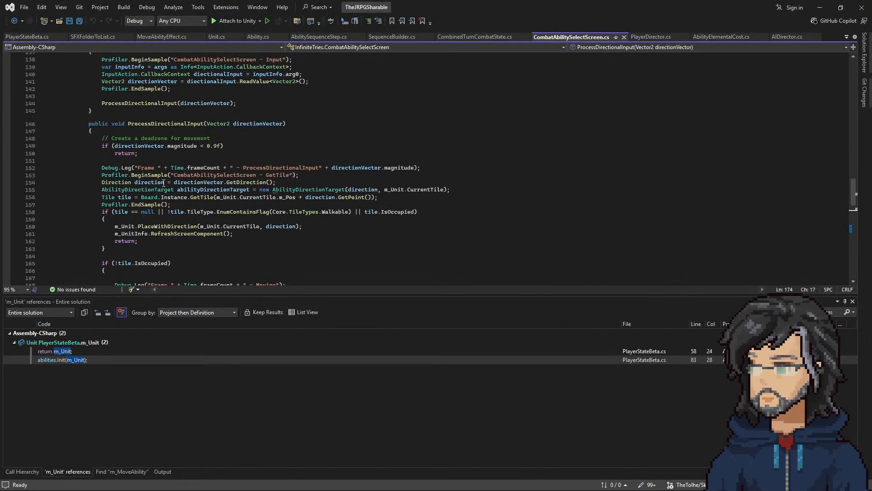
Step: Highlight ProcessDirectionalInput and read its code through to the m_PlayerDirector.CurrentUnitPerformAbility call
{"action": "scroll", "coordinate": [154, 170], "scroll_direction": "up", "scroll_amount": 2}
{"action": "left_click", "coordinate": [154, 167]}
{"action": "double_click", "coordinate": [154, 168]}
{"action": "scroll", "coordinate": [137, 208], "scroll_direction": "down", "scroll_amount": 8}
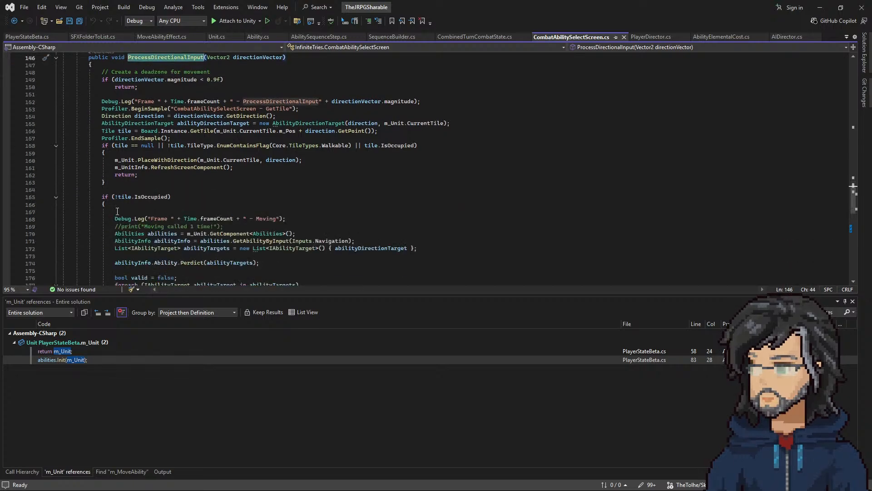
{"action": "scroll", "coordinate": [287, 208], "scroll_direction": "down", "scroll_amount": 6}
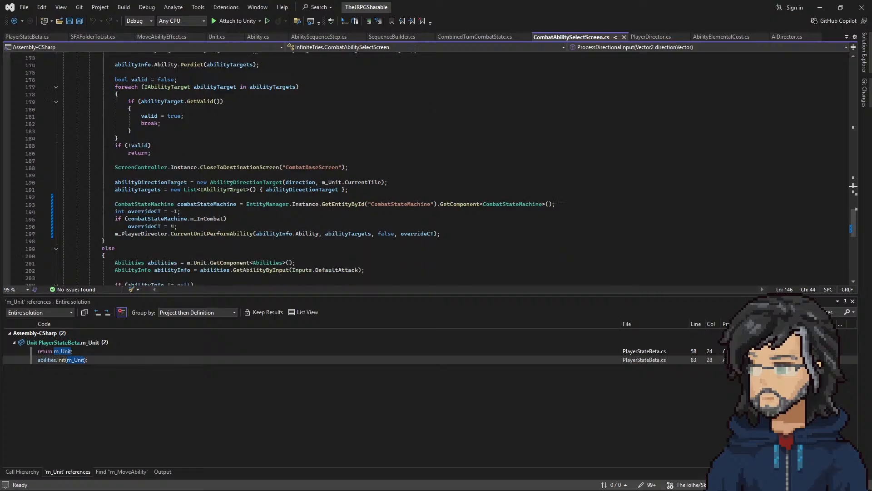
{"action": "scroll", "coordinate": [242, 196], "scroll_direction": "down", "scroll_amount": 4}
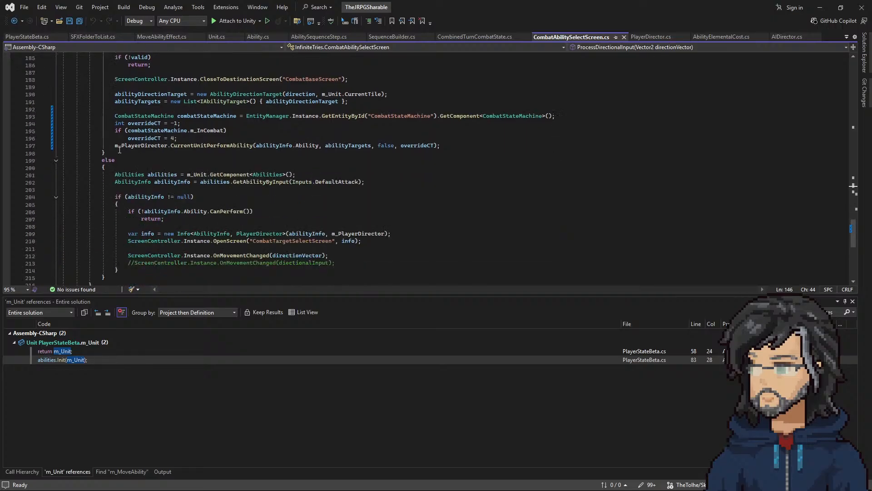
Step: Go to the definition of CurrentUnitPerformAbility in PlayerDirector.cs and read through the method
{"action": "left_click", "coordinate": [149, 145]}
{"action": "right_click", "coordinate": [220, 146]}
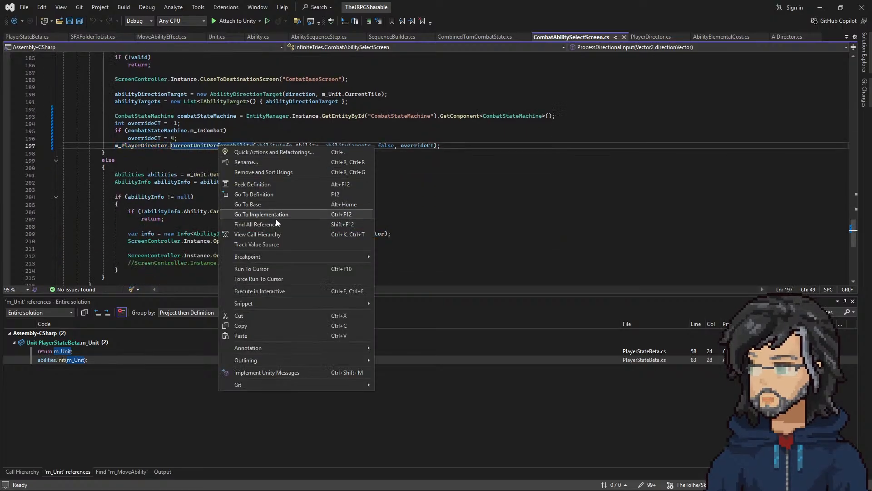
{"action": "left_click", "coordinate": [254, 194]}
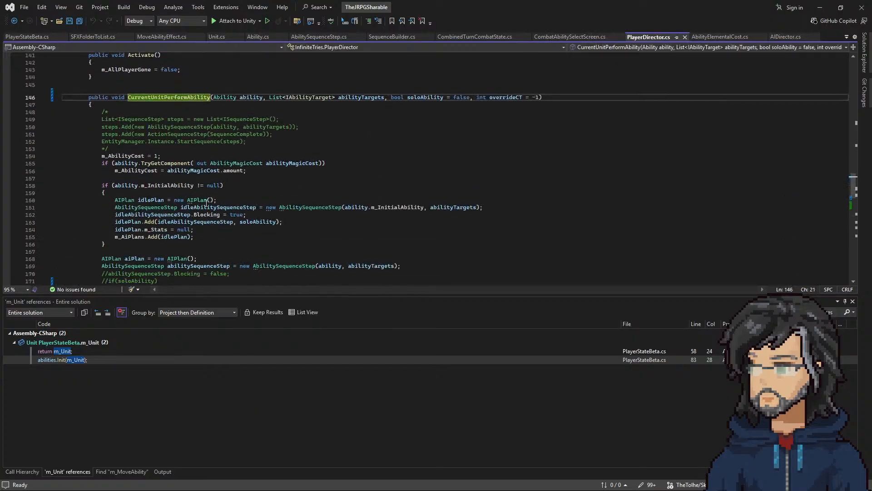
{"action": "scroll", "coordinate": [194, 192], "scroll_direction": "down", "scroll_amount": 11}
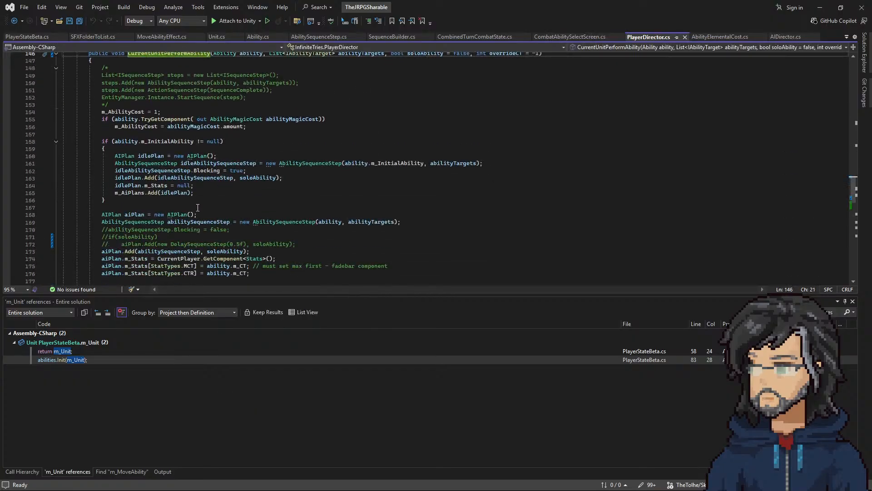
{"action": "scroll", "coordinate": [197, 200], "scroll_direction": "up", "scroll_amount": 5}
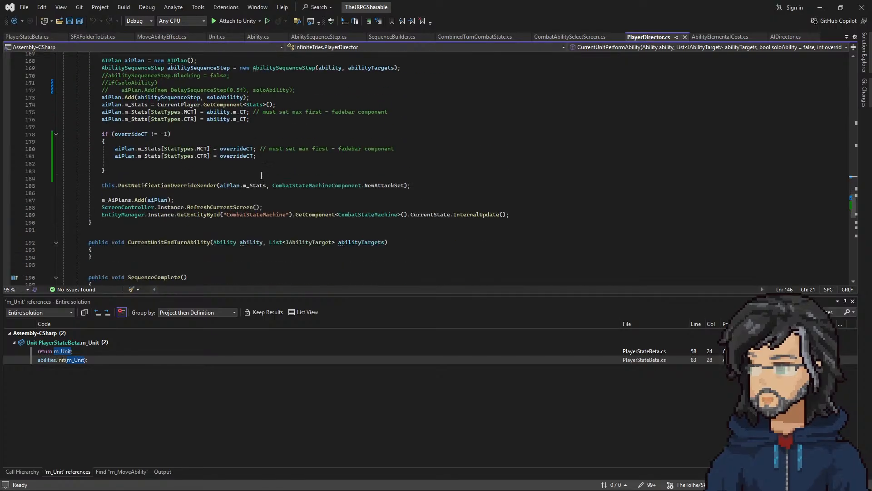
{"action": "scroll", "coordinate": [173, 166], "scroll_direction": "up", "scroll_amount": 3}
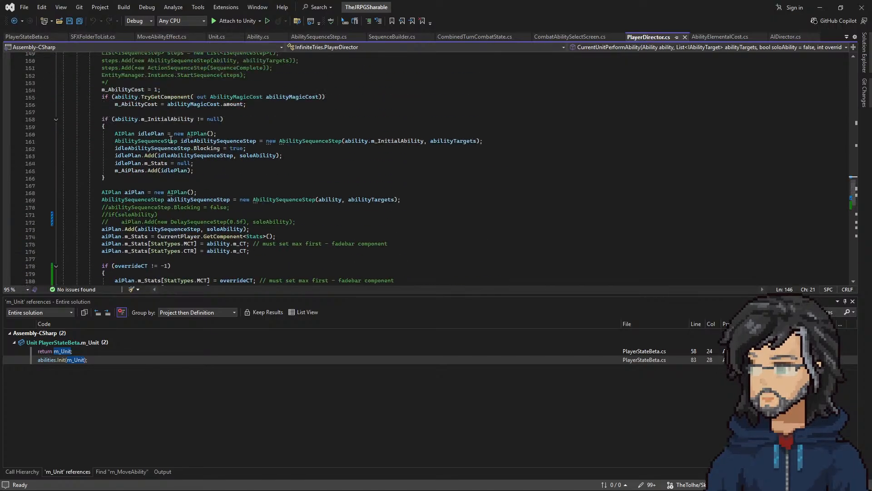
{"action": "scroll", "coordinate": [164, 140], "scroll_direction": "up", "scroll_amount": 2}
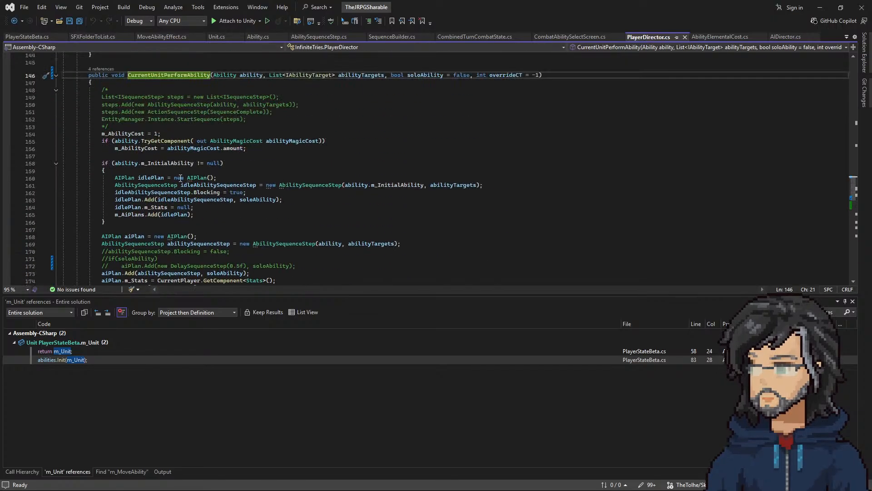
Step: Highlight the ability parameter of CurrentUnitPerformAbility and trace how it is used in the AI plan code
{"action": "double_click", "coordinate": [251, 75]}
{"action": "scroll", "coordinate": [260, 229], "scroll_direction": "down", "scroll_amount": 2}
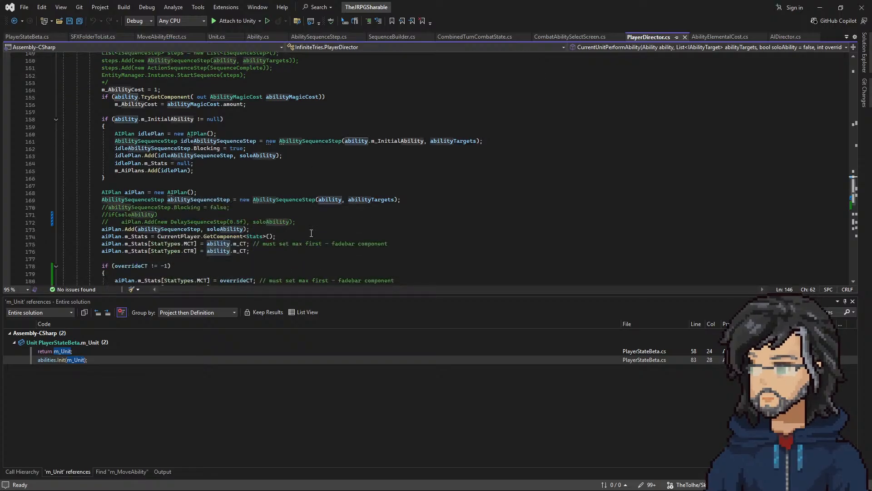
{"action": "scroll", "coordinate": [309, 225], "scroll_direction": "down", "scroll_amount": 4}
{"action": "scroll", "coordinate": [204, 216], "scroll_direction": "up", "scroll_amount": 1}
{"action": "scroll", "coordinate": [207, 223], "scroll_direction": "down", "scroll_amount": 2}
{"action": "scroll", "coordinate": [209, 229], "scroll_direction": "up", "scroll_amount": 3}
{"action": "scroll", "coordinate": [136, 181], "scroll_direction": "up", "scroll_amount": 1}
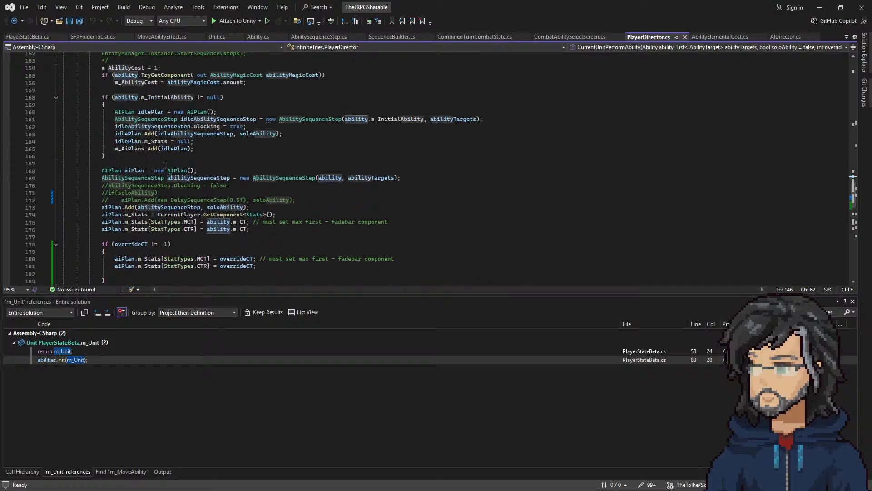
{"action": "scroll", "coordinate": [179, 182], "scroll_direction": "down", "scroll_amount": 4}
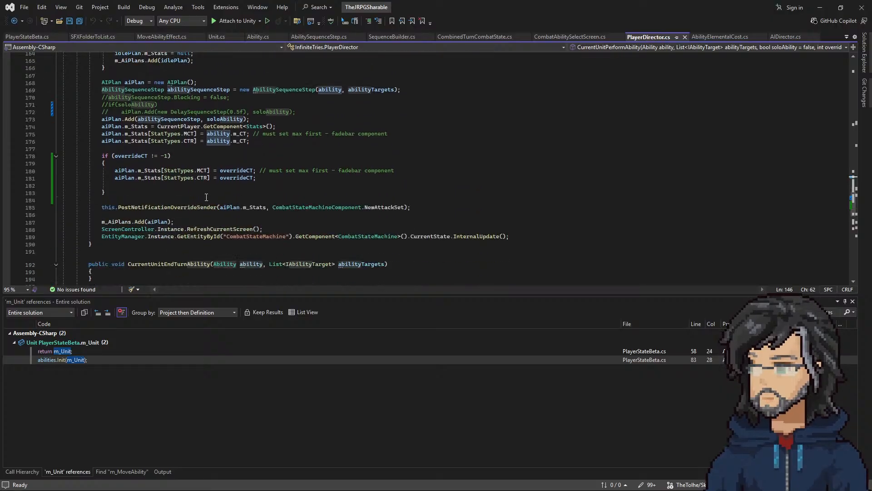
Step: Enlarge the code area and examine the InternalUpdate call and the lines that add plans to m_AiPlans
{"action": "left_click_drag", "start_coordinate": [228, 294], "coordinate": [216, 378]}
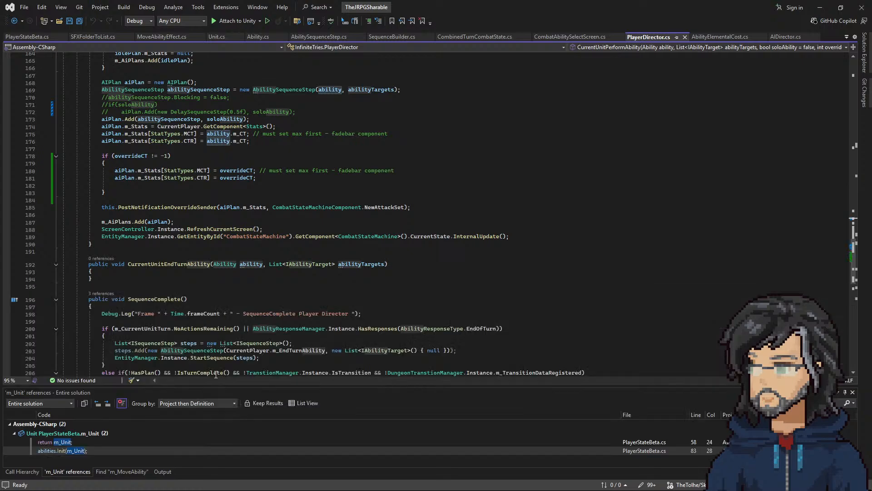
{"action": "left_click_drag", "start_coordinate": [173, 235], "coordinate": [509, 236]}
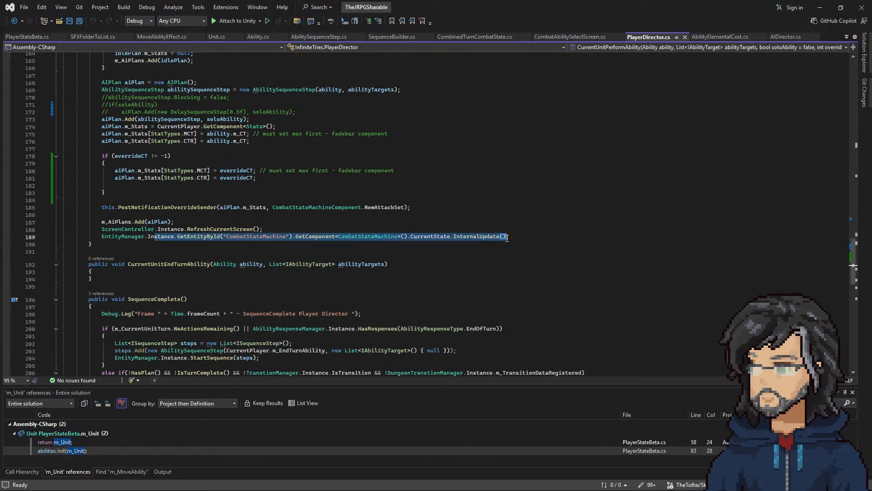
{"action": "left_click_drag", "start_coordinate": [102, 222], "coordinate": [174, 222]}
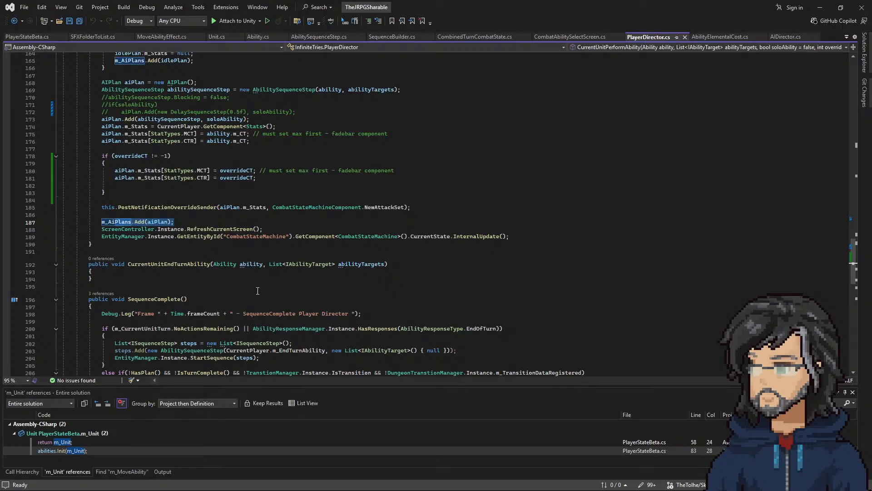
{"action": "scroll", "coordinate": [191, 255], "scroll_direction": "down", "scroll_amount": 5}
{"action": "scroll", "coordinate": [195, 272], "scroll_direction": "up", "scroll_amount": 7}
{"action": "double_click", "coordinate": [112, 265]}
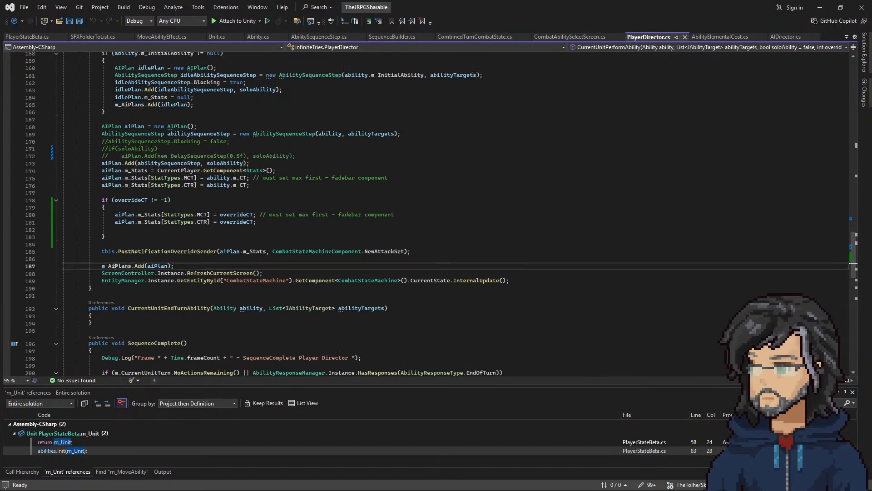
{"action": "double_click", "coordinate": [129, 104]}
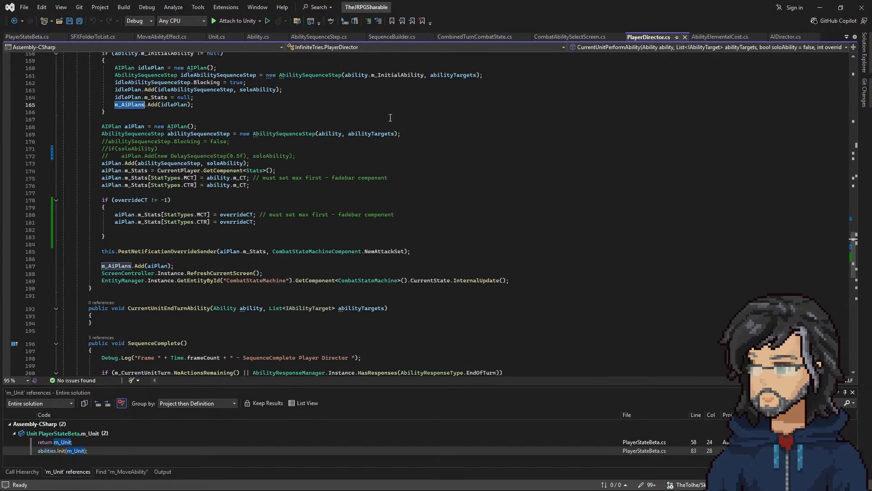
Step: Check the running game in Unity, return to Visual Studio, and examine how PlayerDirector declares and assigns CurrentPlayer
{"action": "key", "text": "alt+Tab"}
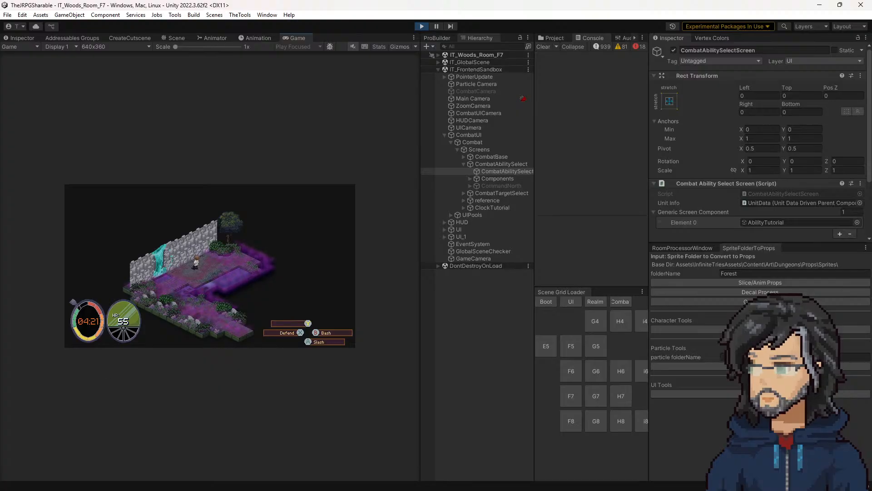
{"action": "key", "text": "alt+Tab"}
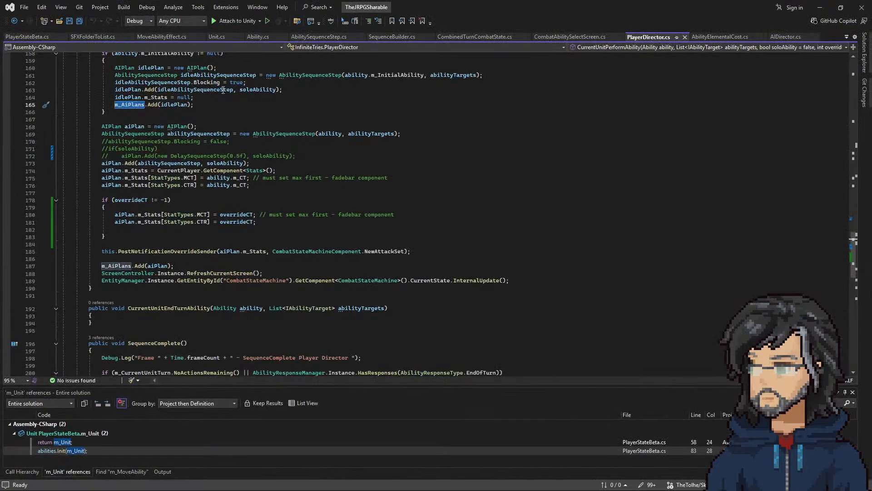
{"action": "left_click", "coordinate": [186, 171]}
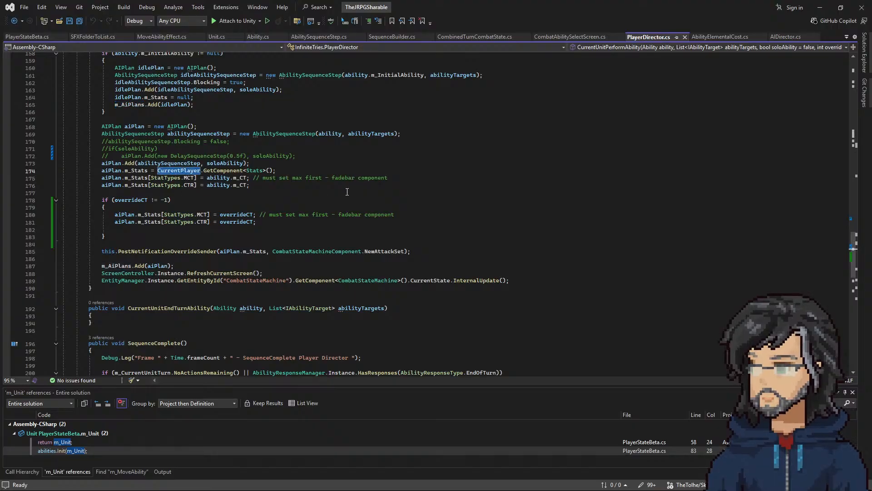
{"action": "scroll", "coordinate": [296, 189], "scroll_direction": "up", "scroll_amount": 20}
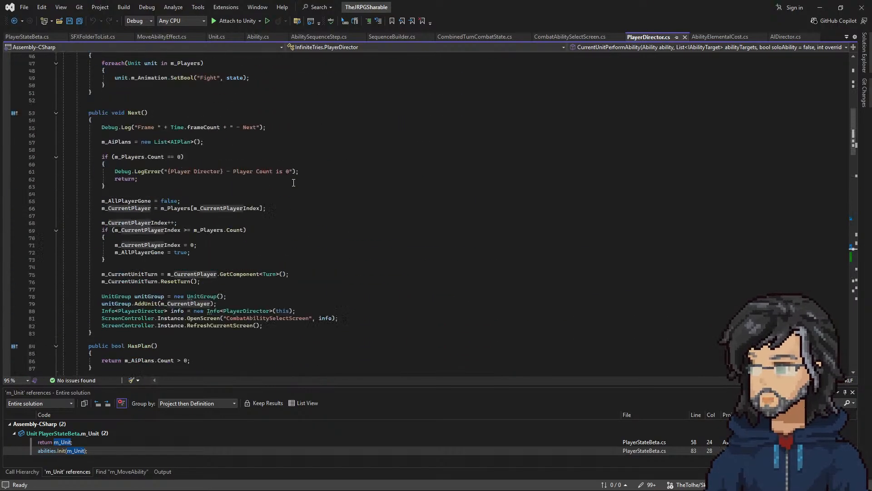
{"action": "scroll", "coordinate": [294, 183], "scroll_direction": "up", "scroll_amount": 5}
{"action": "scroll", "coordinate": [272, 180], "scroll_direction": "down", "scroll_amount": 4}
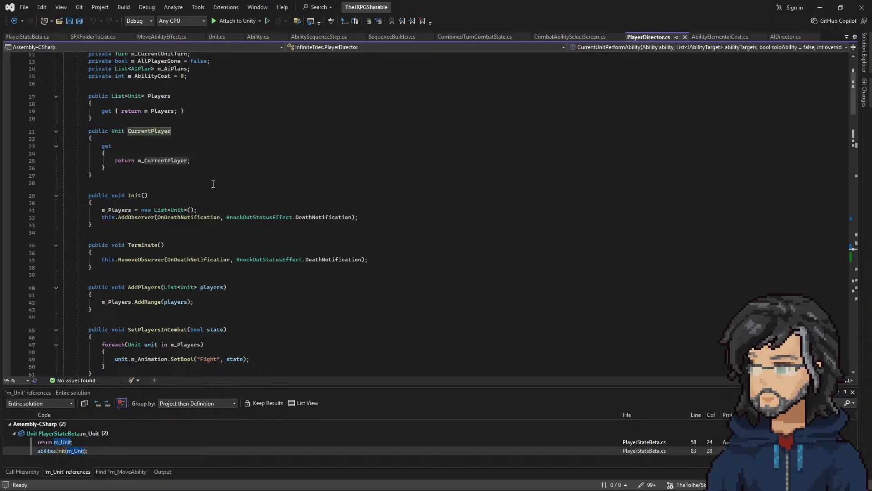
{"action": "scroll", "coordinate": [141, 251], "scroll_direction": "down", "scroll_amount": 5}
{"action": "scroll", "coordinate": [135, 257], "scroll_direction": "up", "scroll_amount": 6}
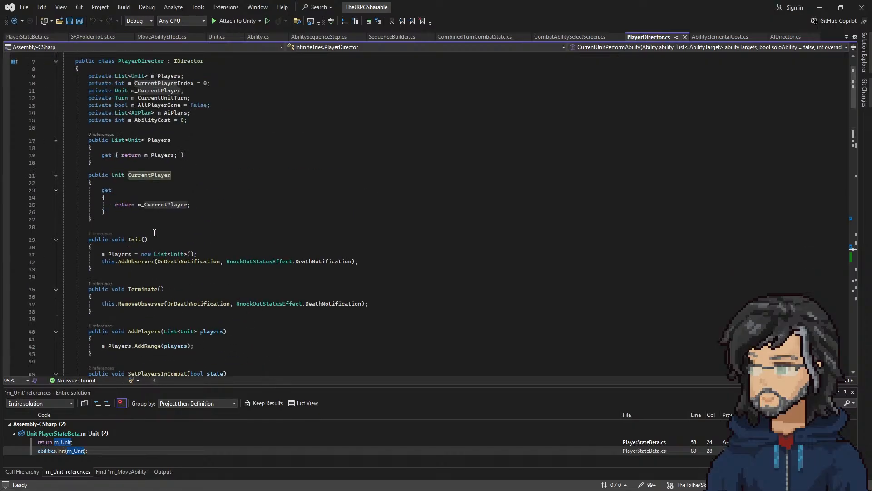
{"action": "scroll", "coordinate": [127, 263], "scroll_direction": "down", "scroll_amount": 3}
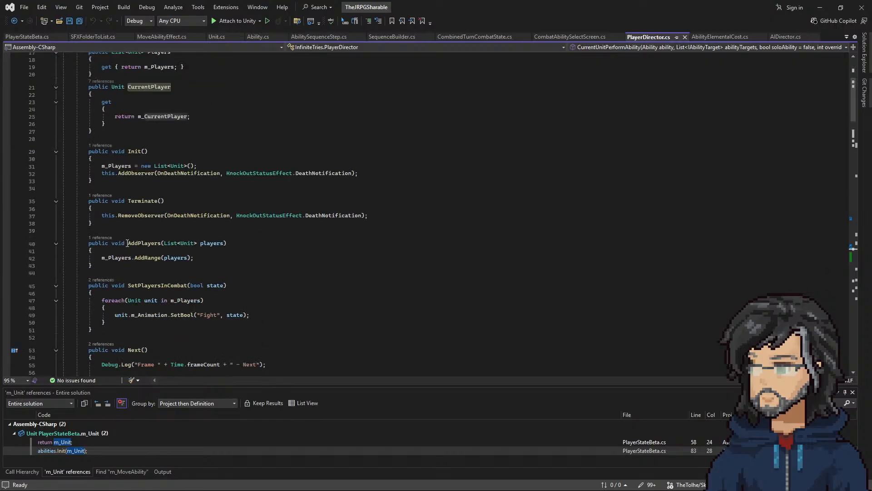
Step: Follow the AddPlayers reference to Init in CombatStateMachine.cs, and follow the Init reference to its call in DungeonStateManager.cs
{"action": "left_click", "coordinate": [101, 237]}
{"action": "double_click", "coordinate": [192, 216]}
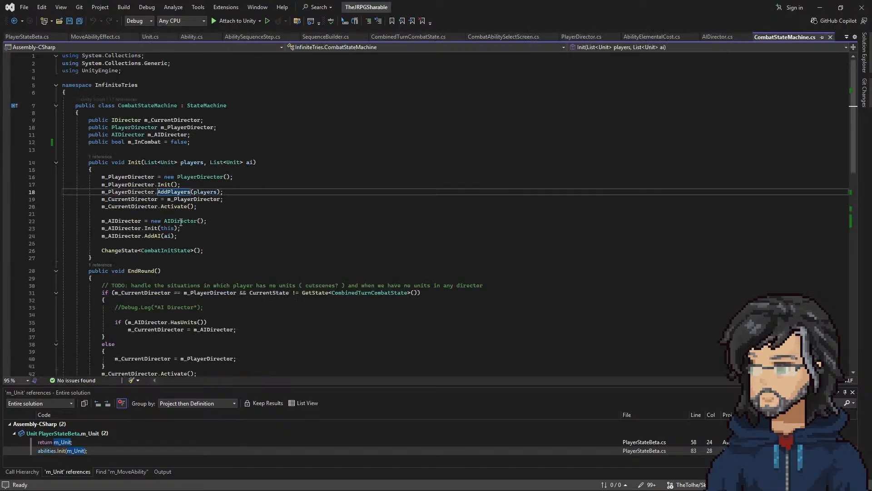
{"action": "left_click", "coordinate": [108, 156]}
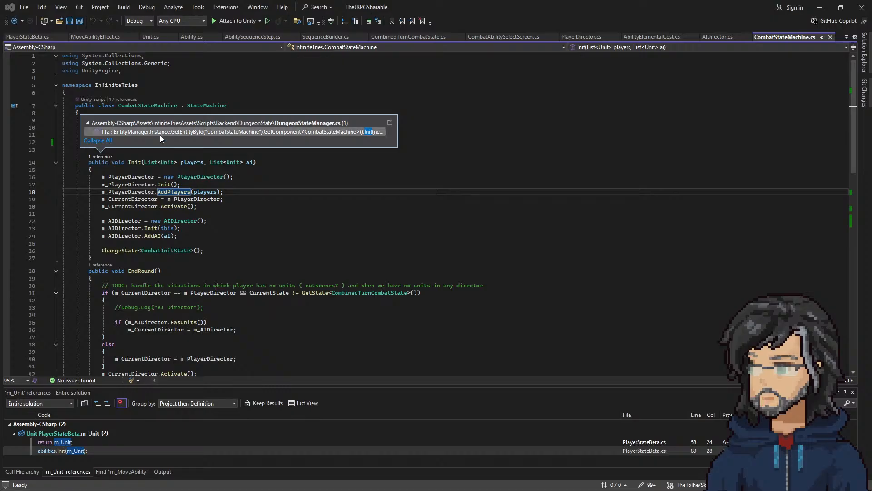
{"action": "double_click", "coordinate": [160, 133]}
Step: Examine the player and enemy units passed to the CombatStateMachine Init call and highlight the uses of m_DungeonPlayerManager
{"action": "left_click_drag", "start_coordinate": [440, 217], "coordinate": [658, 224]}
{"action": "left_click", "coordinate": [657, 224]}
{"action": "left_click_drag", "start_coordinate": [610, 207], "coordinate": [571, 222]}
{"action": "left_click", "coordinate": [514, 219]}
{"action": "double_click", "coordinate": [519, 217]}
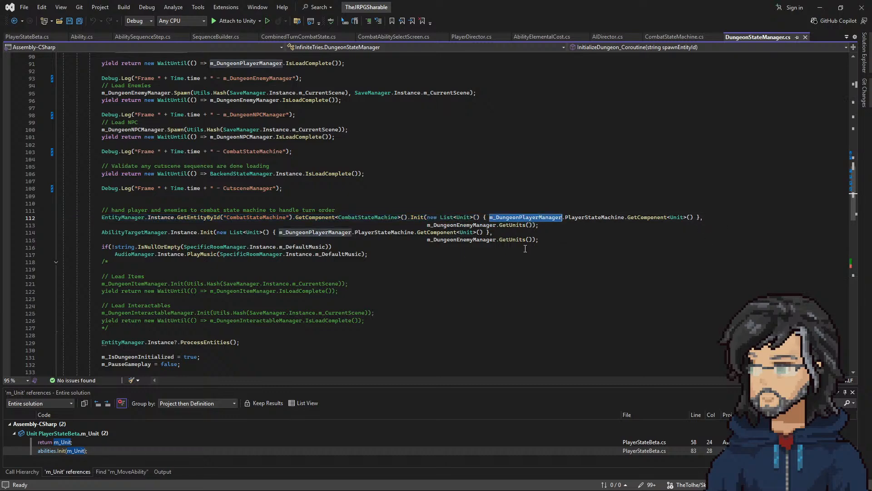
{"action": "scroll", "coordinate": [432, 271], "scroll_direction": "up", "scroll_amount": 5}
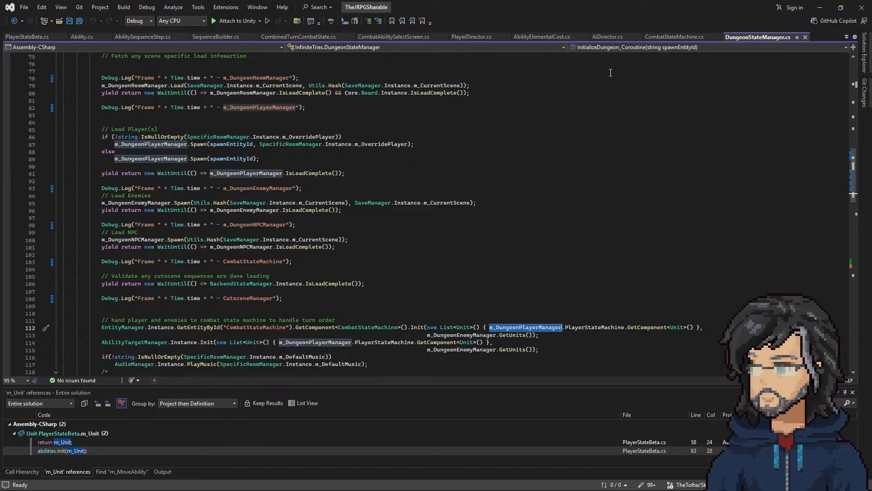
{"action": "scroll", "coordinate": [350, 228], "scroll_direction": "down", "scroll_amount": 1}
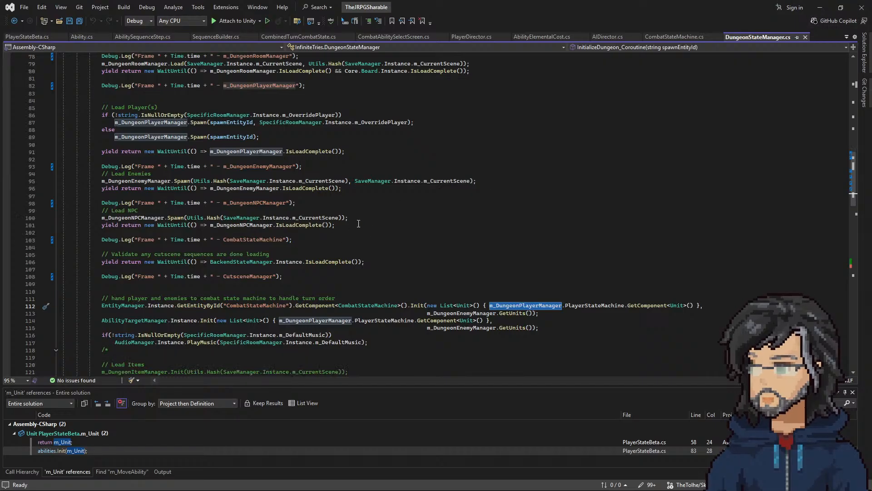
Step: Switch to Unity, show the running room in the Scene view, and select the IT_3dPlayerContainer(Clone) object holding the player sprite
{"action": "left_click", "coordinate": [822, 8]}
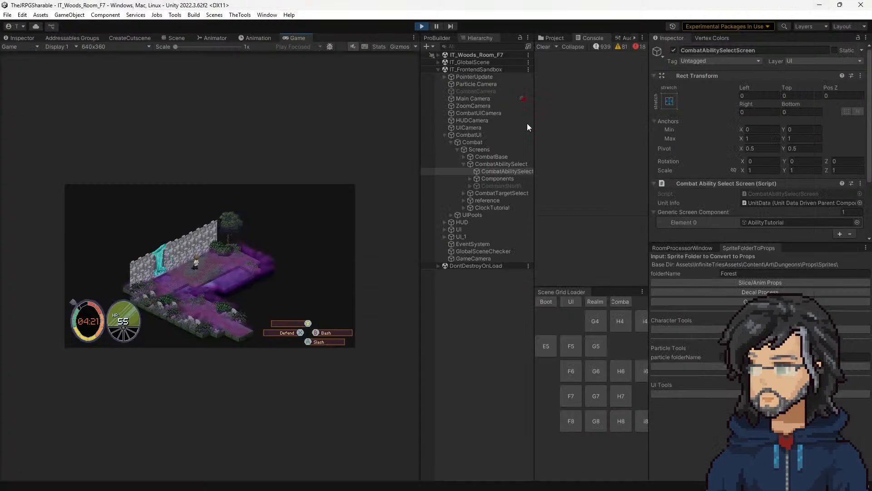
{"action": "left_click", "coordinate": [177, 38]}
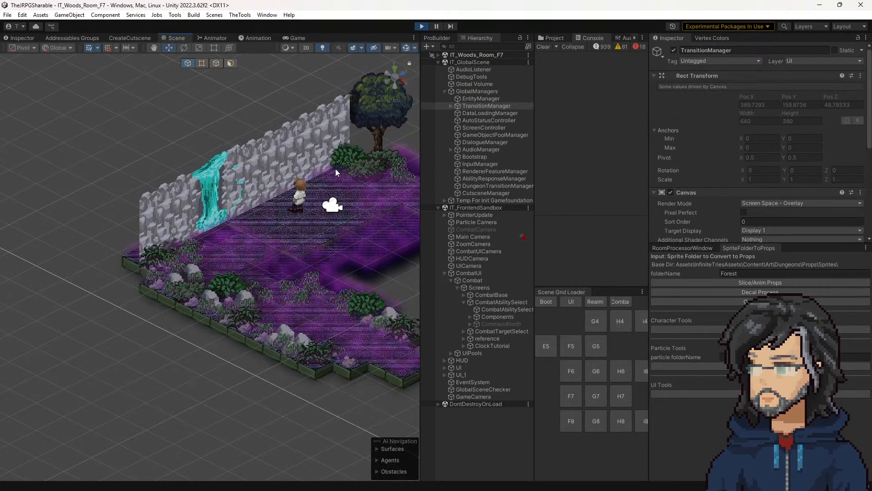
{"action": "left_click", "coordinate": [299, 195]}
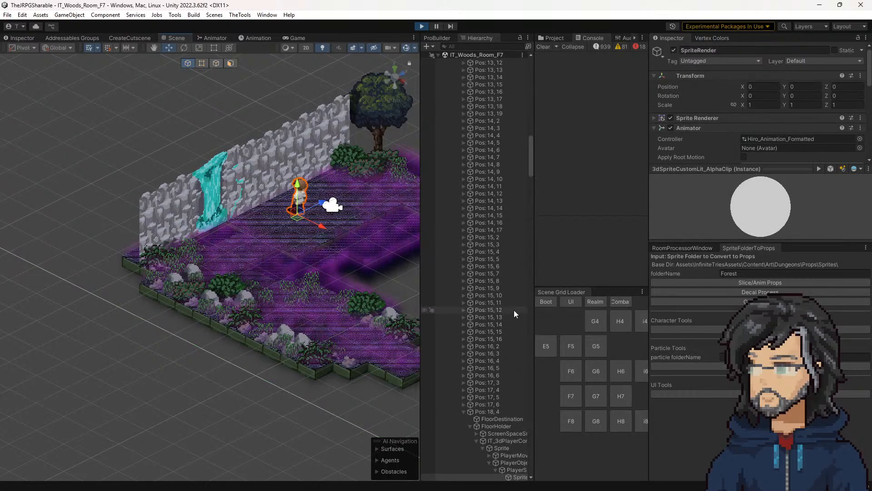
{"action": "scroll", "coordinate": [514, 311], "scroll_direction": "down", "scroll_amount": 5}
{"action": "left_click", "coordinate": [501, 303]}
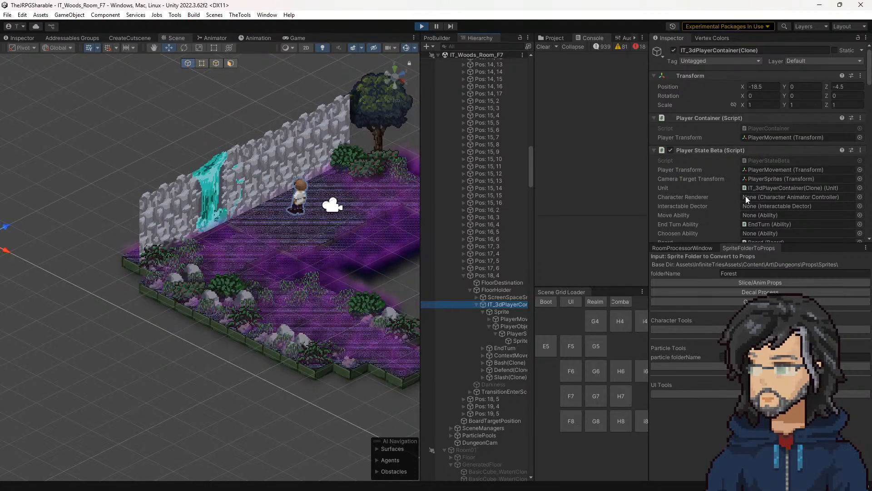
Step: Examine the player container's Player State Beta, Entity and Unit components, including the Id and ability fields
{"action": "scroll", "coordinate": [750, 189], "scroll_direction": "down", "scroll_amount": 3}
{"action": "scroll", "coordinate": [754, 113], "scroll_direction": "down", "scroll_amount": 3}
{"action": "left_click", "coordinate": [758, 145]}
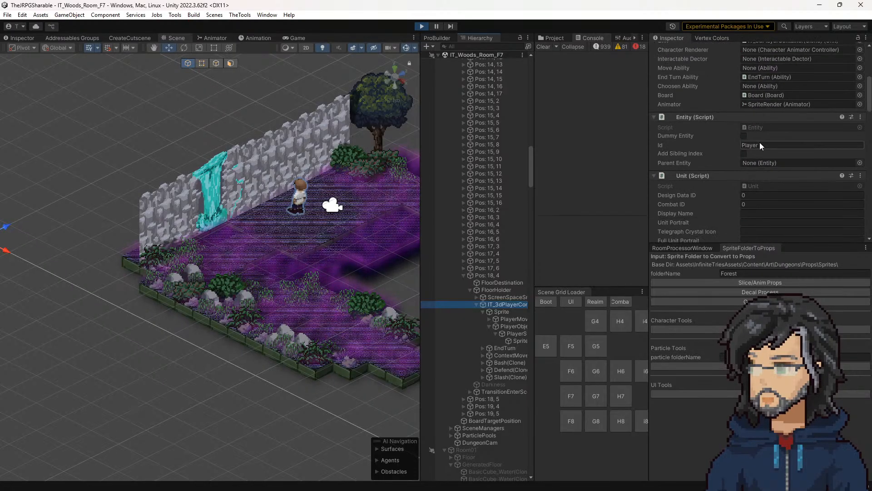
{"action": "scroll", "coordinate": [734, 189], "scroll_direction": "down", "scroll_amount": 4}
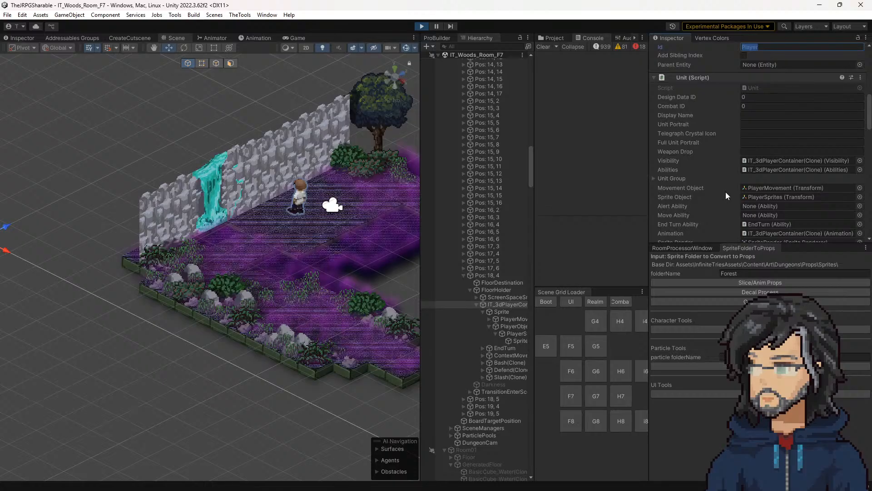
{"action": "scroll", "coordinate": [695, 180], "scroll_direction": "down", "scroll_amount": 4}
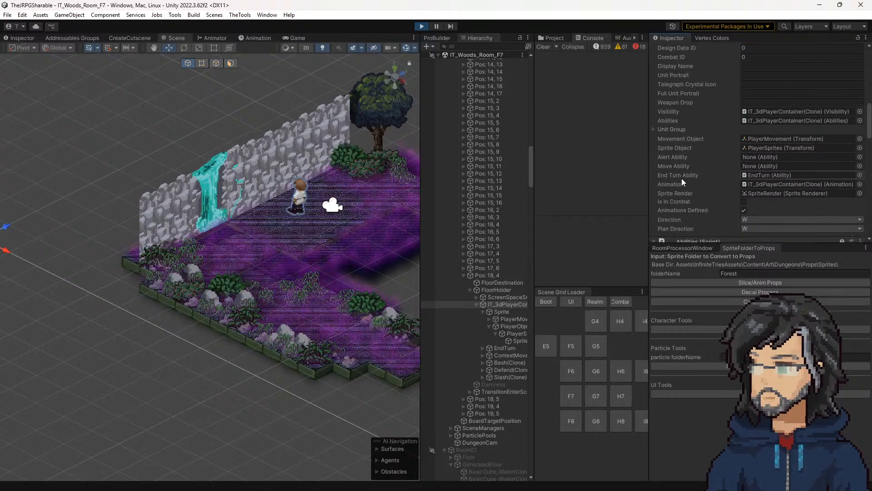
{"action": "scroll", "coordinate": [725, 183], "scroll_direction": "up", "scroll_amount": 8}
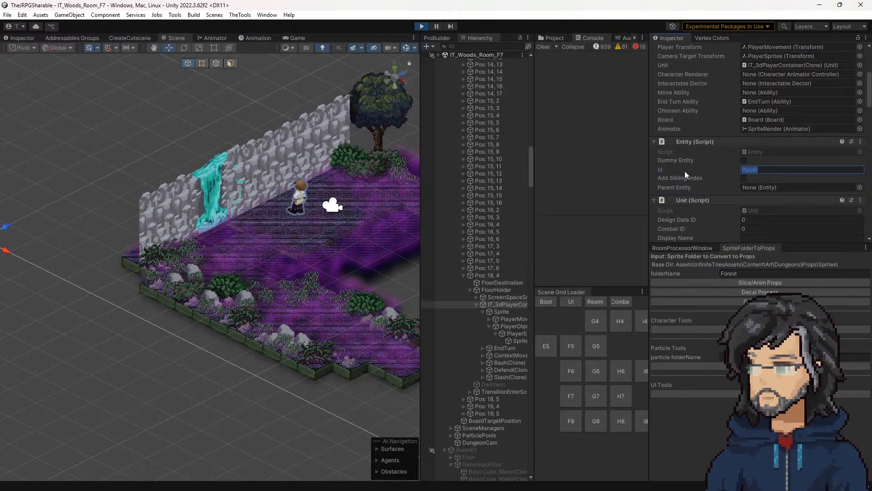
{"action": "scroll", "coordinate": [758, 173], "scroll_direction": "down", "scroll_amount": 2}
{"action": "scroll", "coordinate": [759, 173], "scroll_direction": "down", "scroll_amount": 5}
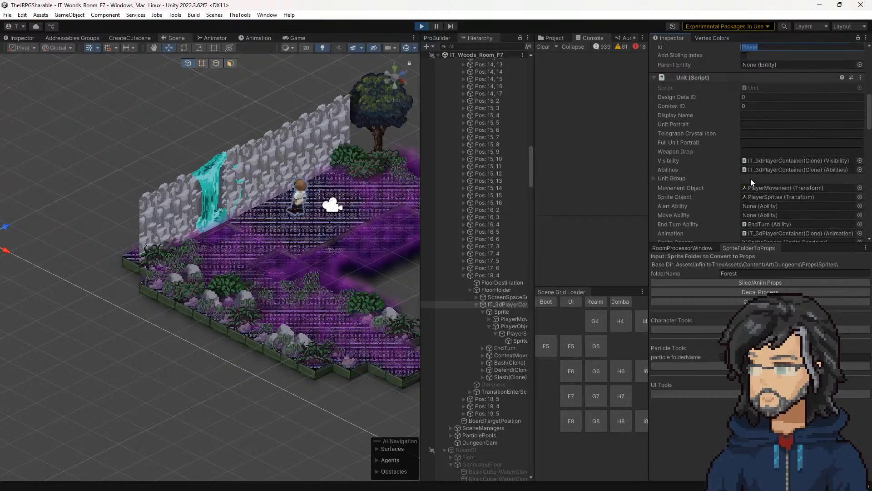
Step: Check the player container in the larger Inspector and show the running game at 2x scale
{"action": "middle_click_drag", "start_coordinate": [257, 300], "coordinate": [165, 304]}
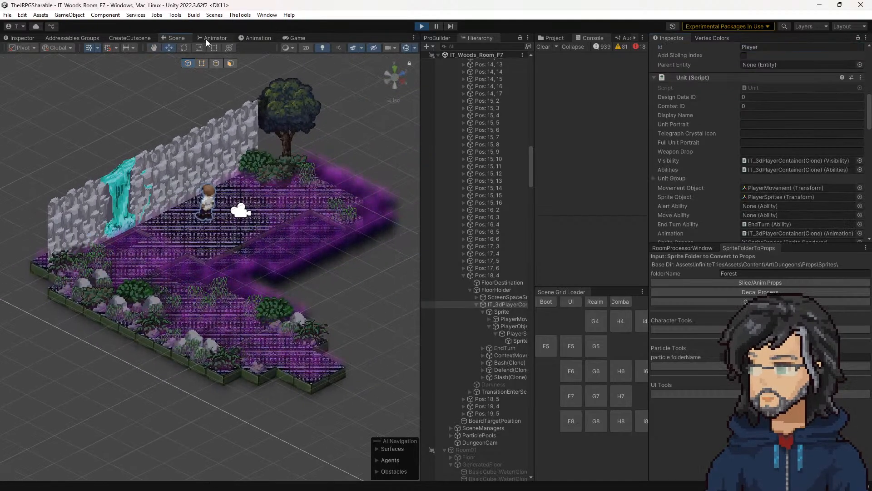
{"action": "left_click", "coordinate": [28, 38]}
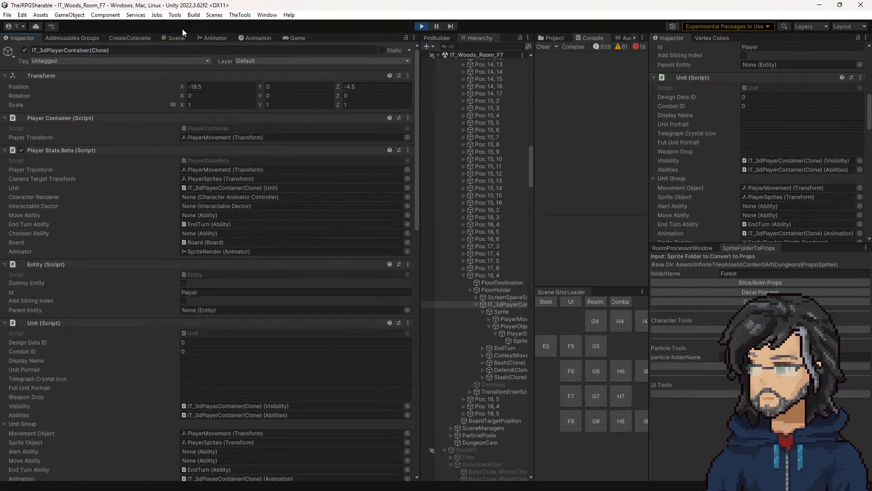
{"action": "left_click", "coordinate": [175, 38]}
{"action": "left_click", "coordinate": [285, 88]}
{"action": "left_click", "coordinate": [295, 38]}
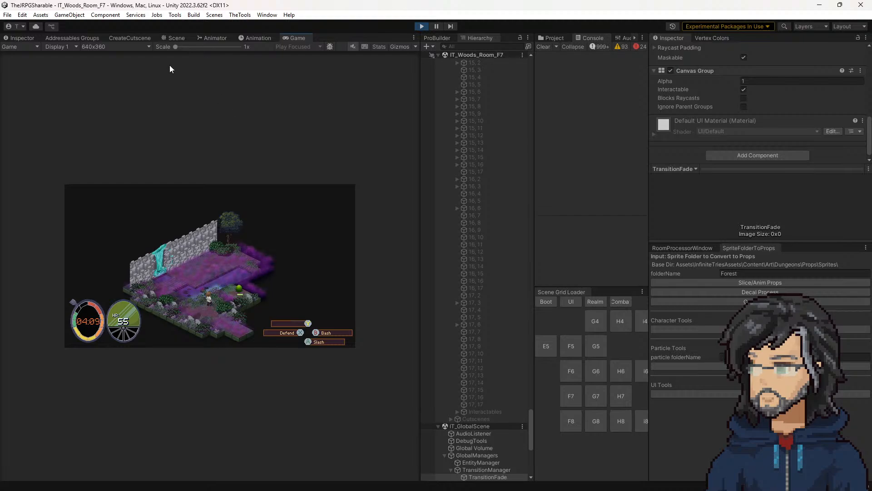
{"action": "left_click_drag", "start_coordinate": [175, 47], "coordinate": [203, 46]}
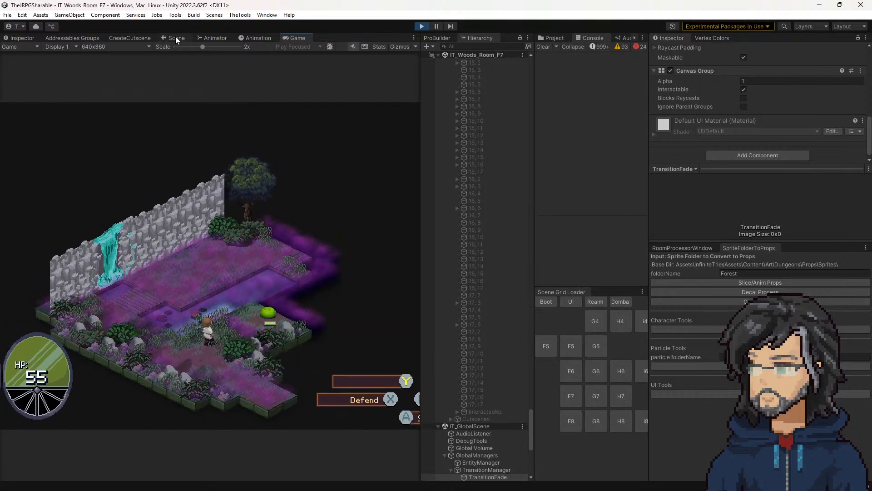
Step: Pick the green slime in the Scene view and select its parent IT_3dEnemyContainer(Clone) object
{"action": "left_click", "coordinate": [177, 38]}
{"action": "left_click", "coordinate": [312, 266]}
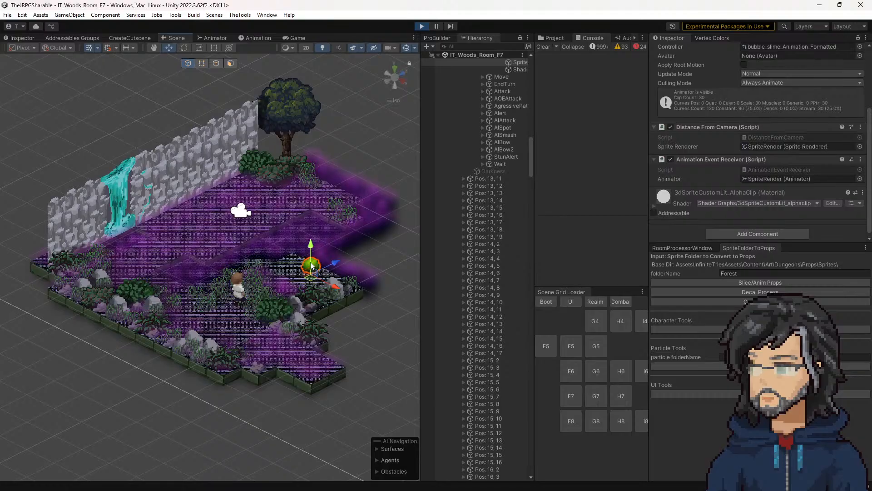
{"action": "scroll", "coordinate": [485, 135], "scroll_direction": "up", "scroll_amount": 8}
{"action": "left_click", "coordinate": [505, 189]}
Step: Read through the enemy container's components, comparing its Unit ability fields, AI Evaluation, Animation, Visibility and Stats settings
{"action": "scroll", "coordinate": [742, 179], "scroll_direction": "down", "scroll_amount": 5}
{"action": "scroll", "coordinate": [738, 179], "scroll_direction": "down", "scroll_amount": 10}
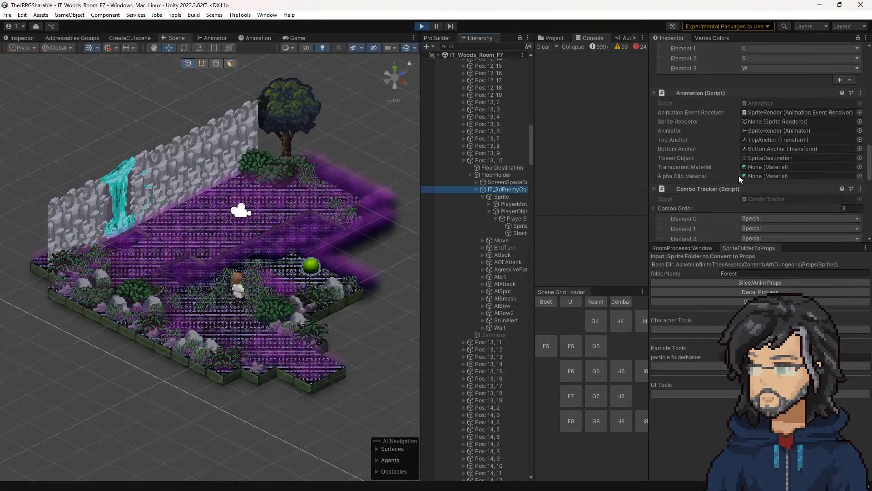
{"action": "scroll", "coordinate": [739, 178], "scroll_direction": "down", "scroll_amount": 5}
{"action": "scroll", "coordinate": [739, 179], "scroll_direction": "down", "scroll_amount": 5}
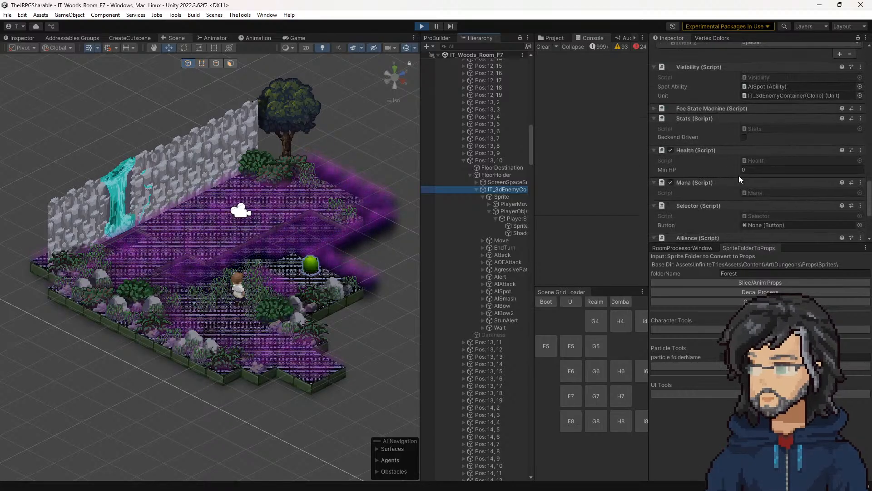
{"action": "scroll", "coordinate": [739, 175], "scroll_direction": "up", "scroll_amount": 3}
{"action": "scroll", "coordinate": [739, 175], "scroll_direction": "up", "scroll_amount": 15}
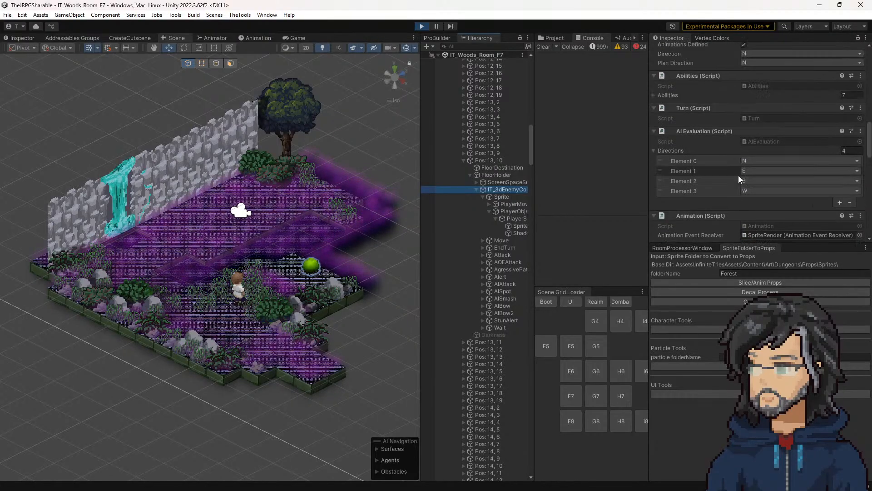
{"action": "scroll", "coordinate": [738, 175], "scroll_direction": "up", "scroll_amount": 10}
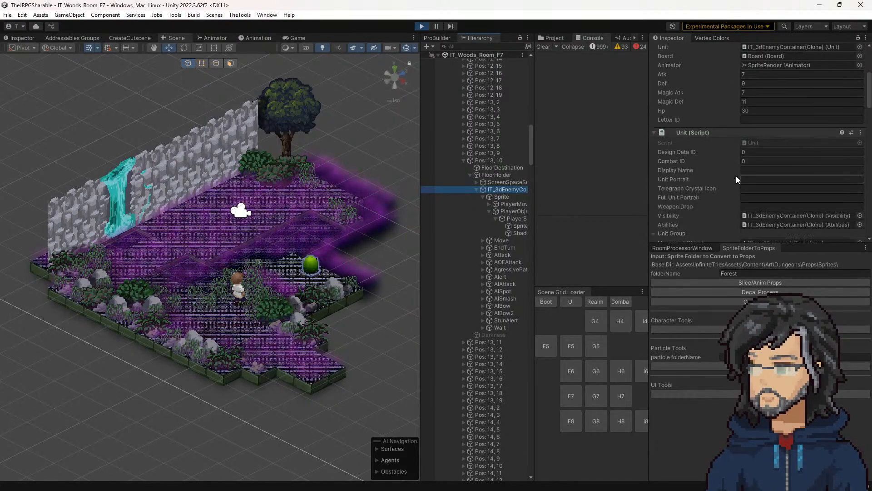
{"action": "scroll", "coordinate": [736, 176], "scroll_direction": "up", "scroll_amount": 5}
{"action": "scroll", "coordinate": [732, 177], "scroll_direction": "down", "scroll_amount": 5}
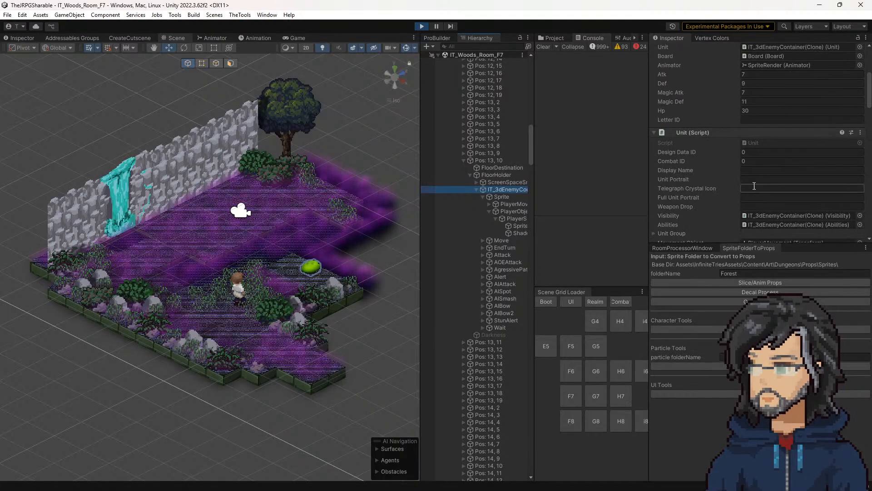
{"action": "scroll", "coordinate": [754, 187], "scroll_direction": "down", "scroll_amount": 5}
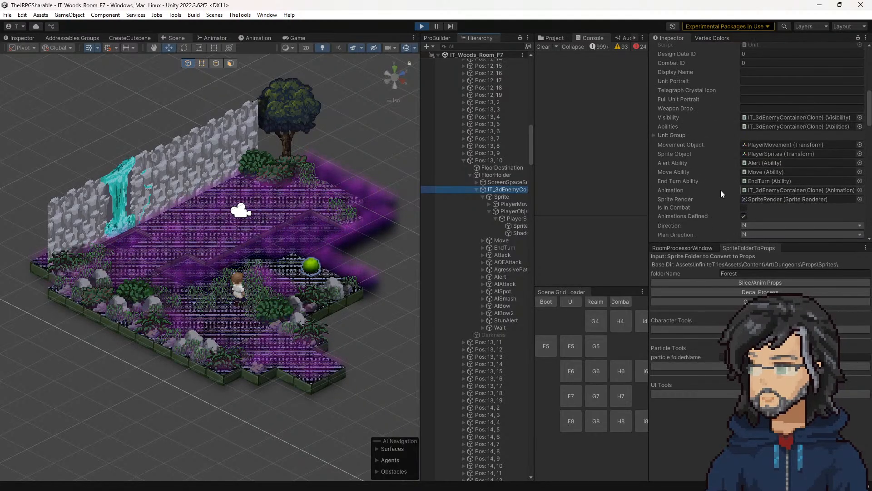
{"action": "scroll", "coordinate": [721, 190], "scroll_direction": "up", "scroll_amount": 3}
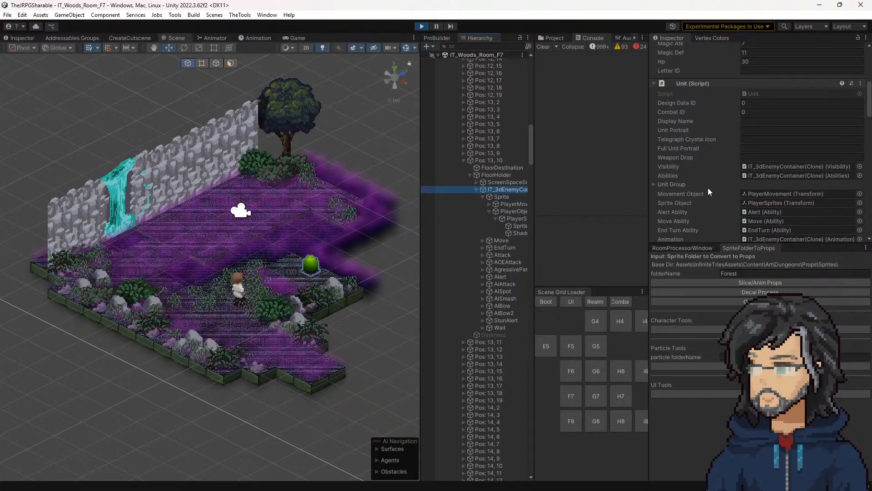
{"action": "scroll", "coordinate": [708, 187], "scroll_direction": "down", "scroll_amount": 5}
{"action": "scroll", "coordinate": [707, 187], "scroll_direction": "down", "scroll_amount": 10}
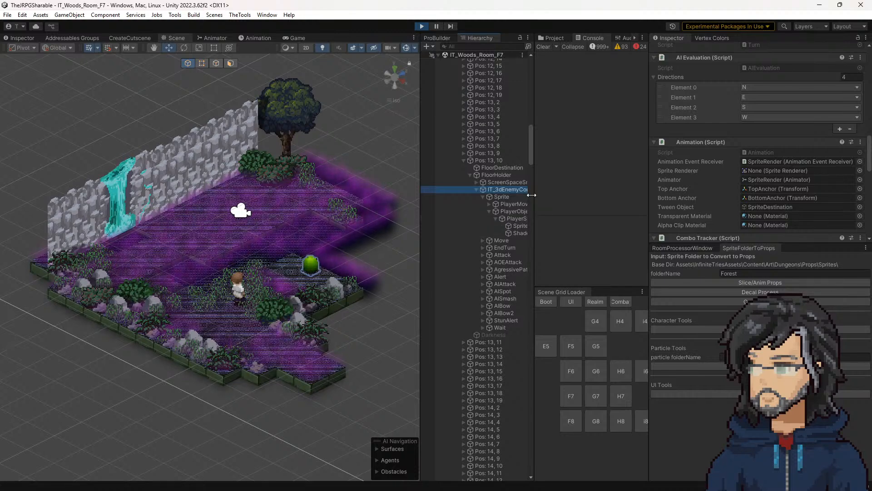
Step: Widen the Hierarchy to fit longer object names and examine the enemy container's AI State Beta component
{"action": "left_click_drag", "start_coordinate": [535, 198], "coordinate": [567, 198]}
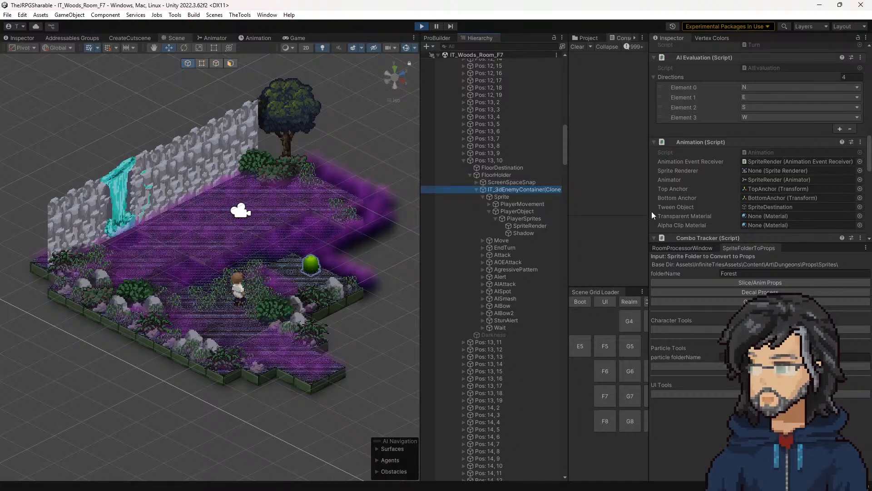
{"action": "scroll", "coordinate": [738, 176], "scroll_direction": "up", "scroll_amount": 15}
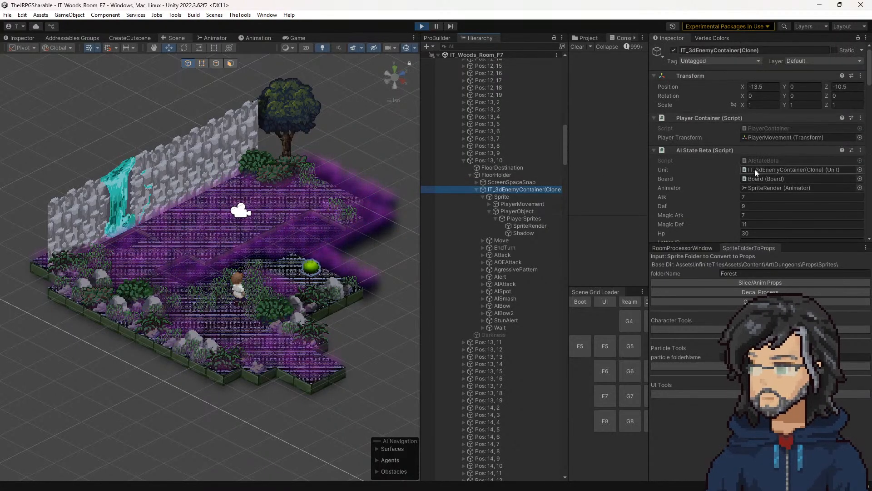
{"action": "scroll", "coordinate": [750, 181], "scroll_direction": "down", "scroll_amount": 5}
{"action": "scroll", "coordinate": [740, 192], "scroll_direction": "up", "scroll_amount": 3}
{"action": "scroll", "coordinate": [737, 192], "scroll_direction": "up", "scroll_amount": 2}
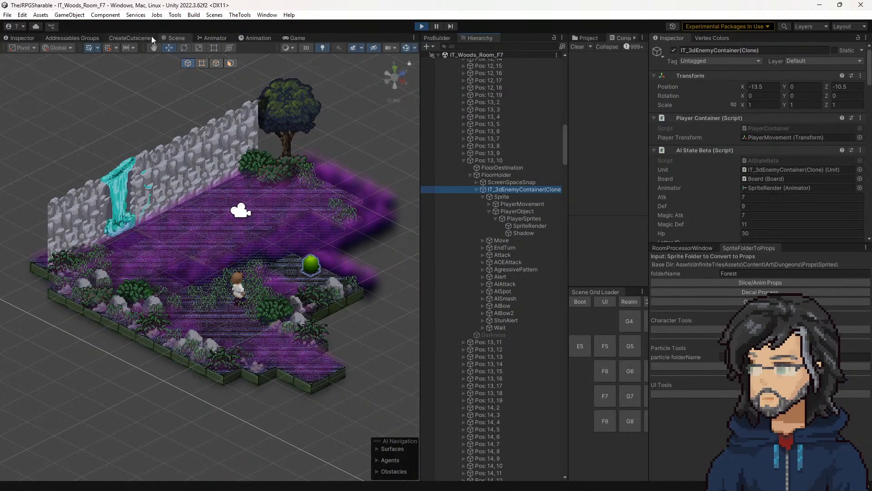
{"action": "scroll", "coordinate": [500, 248], "scroll_direction": "up", "scroll_amount": 8}
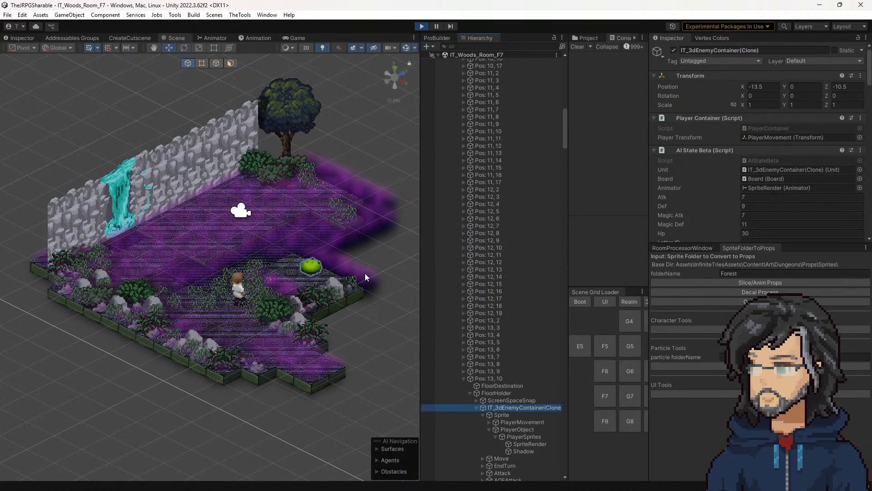
Step: Select the player's IT_3dPlayerContainer(Clone) object again and review its Player State Beta and Entity components
{"action": "left_click", "coordinate": [240, 289]}
{"action": "left_click", "coordinate": [240, 289]}
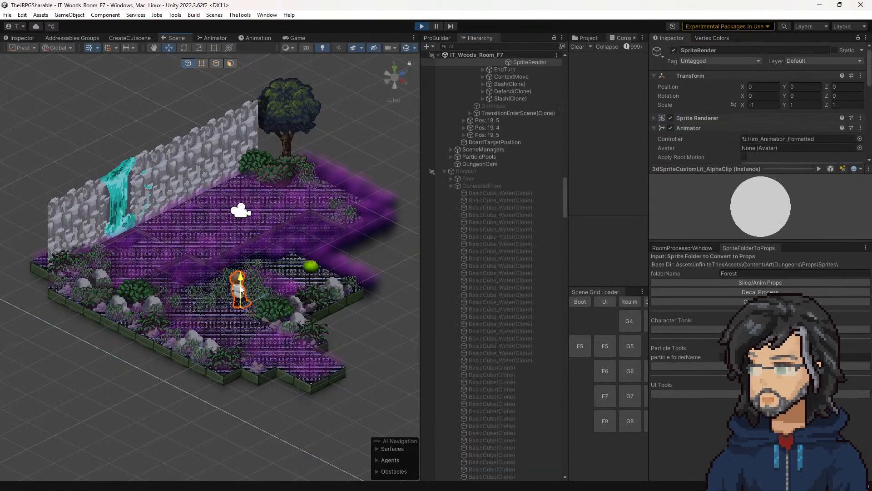
{"action": "scroll", "coordinate": [527, 155], "scroll_direction": "up", "scroll_amount": 5}
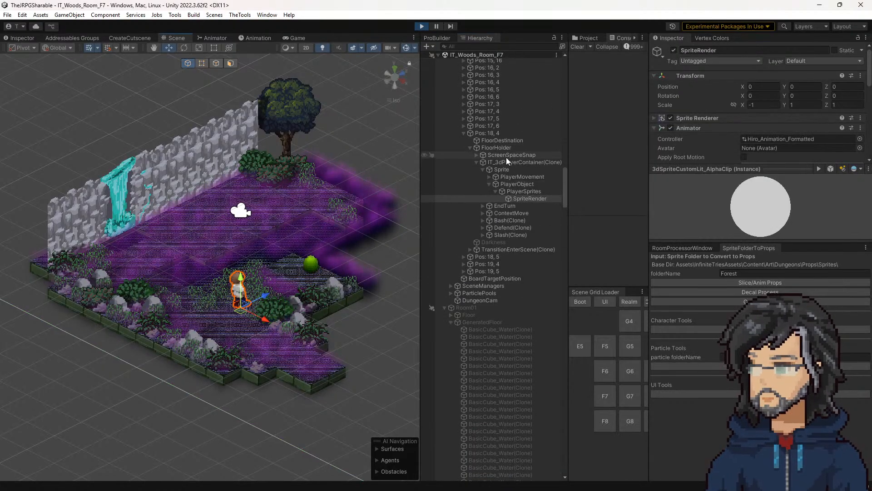
{"action": "left_click", "coordinate": [506, 157]}
{"action": "left_click", "coordinate": [505, 162]}
{"action": "scroll", "coordinate": [768, 168], "scroll_direction": "down", "scroll_amount": 6}
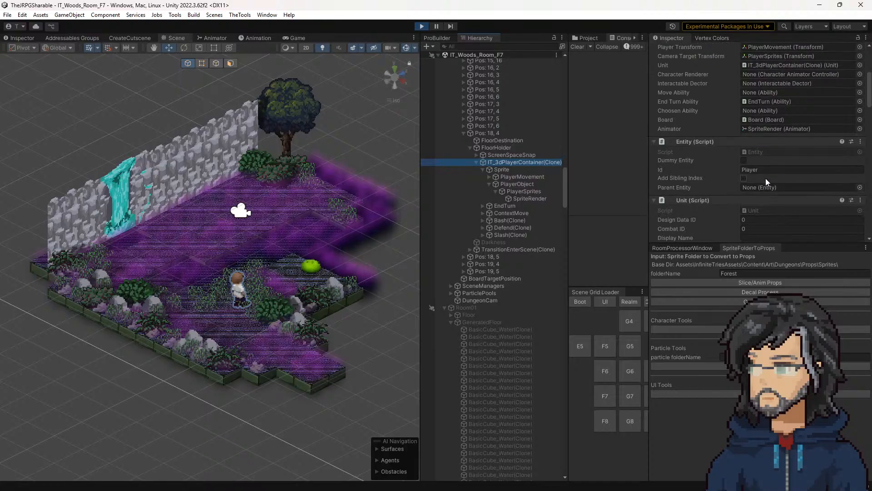
{"action": "scroll", "coordinate": [765, 193], "scroll_direction": "up", "scroll_amount": 4}
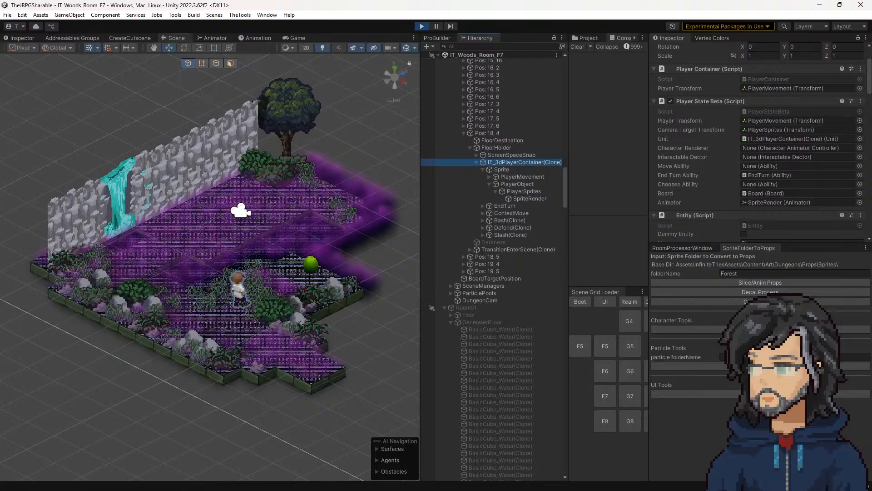
Step: Switch to the Balsamiq wireframe, check the Player box's MoveTile entry, and move the box directly below TileAmbientSFX
{"action": "key", "text": "alt+Tab"}
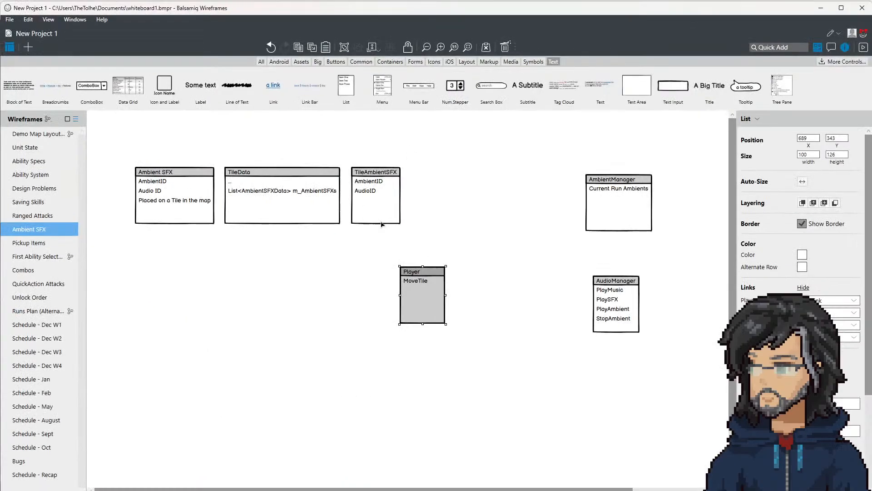
{"action": "left_click_drag", "start_coordinate": [427, 299], "coordinate": [468, 272]}
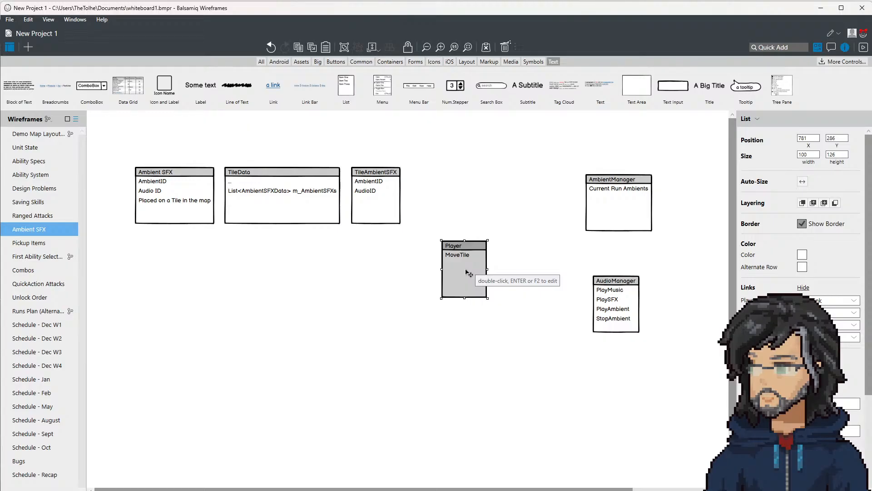
{"action": "double_click", "coordinate": [468, 272]}
{"action": "left_click_drag", "start_coordinate": [470, 269], "coordinate": [440, 272]}
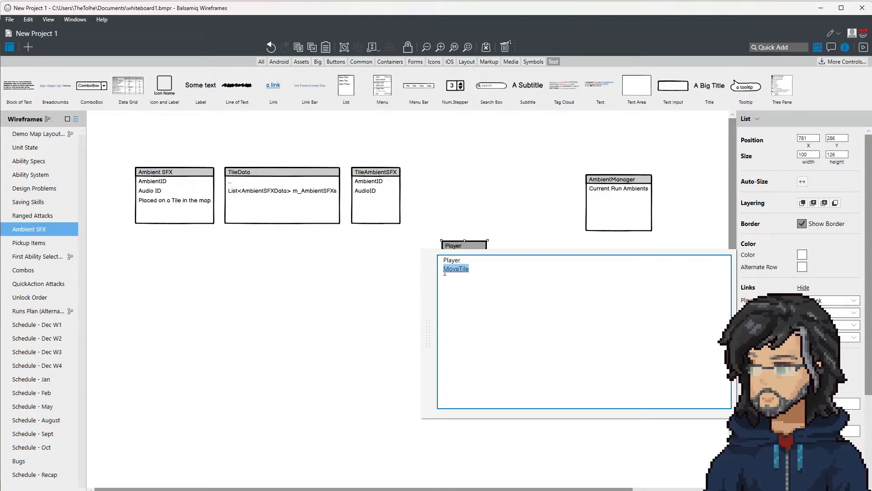
{"action": "left_click_drag", "start_coordinate": [445, 271], "coordinate": [479, 268]}
{"action": "left_click", "coordinate": [489, 192]}
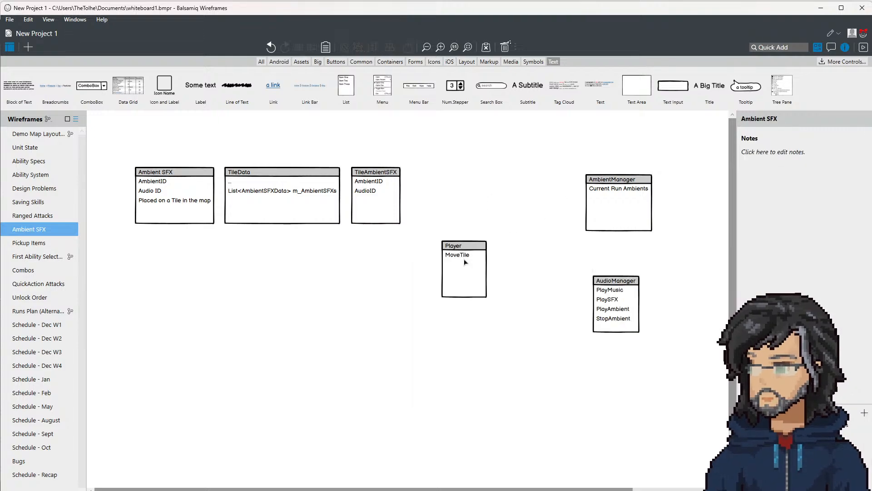
{"action": "left_click", "coordinate": [464, 262]}
{"action": "left_click_drag", "start_coordinate": [456, 248], "coordinate": [387, 337]}
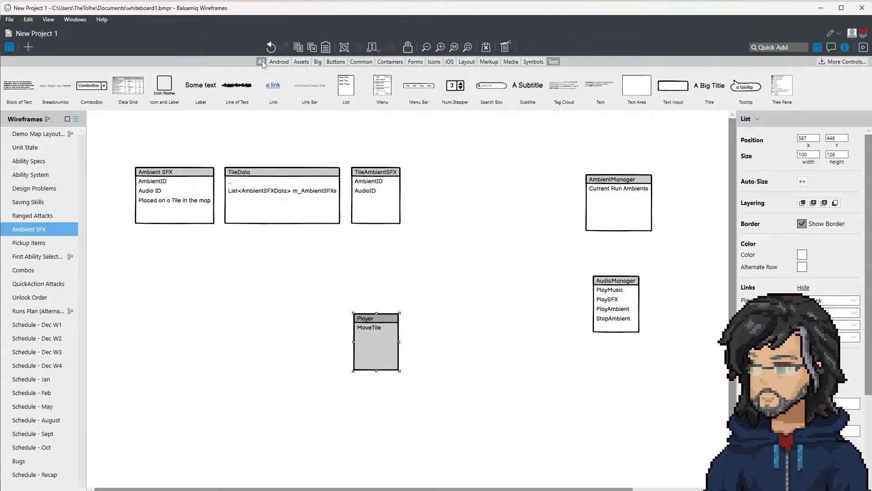
Step: Add a vertical arrow from the Player box up to TileAmbientSFX, with an arrowhead only at the TileAmbientSFX end
{"action": "left_click", "coordinate": [261, 61]}
{"action": "left_click_drag", "start_coordinate": [172, 82], "coordinate": [435, 272]}
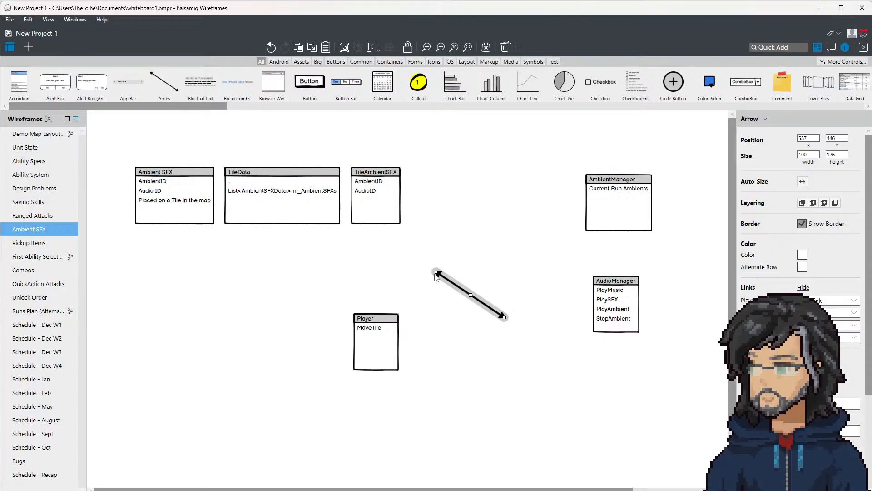
{"action": "left_click", "coordinate": [444, 246]}
{"action": "left_click", "coordinate": [437, 273]}
{"action": "left_click_drag", "start_coordinate": [438, 275], "coordinate": [371, 233]}
{"action": "left_click_drag", "start_coordinate": [435, 274], "coordinate": [369, 308]}
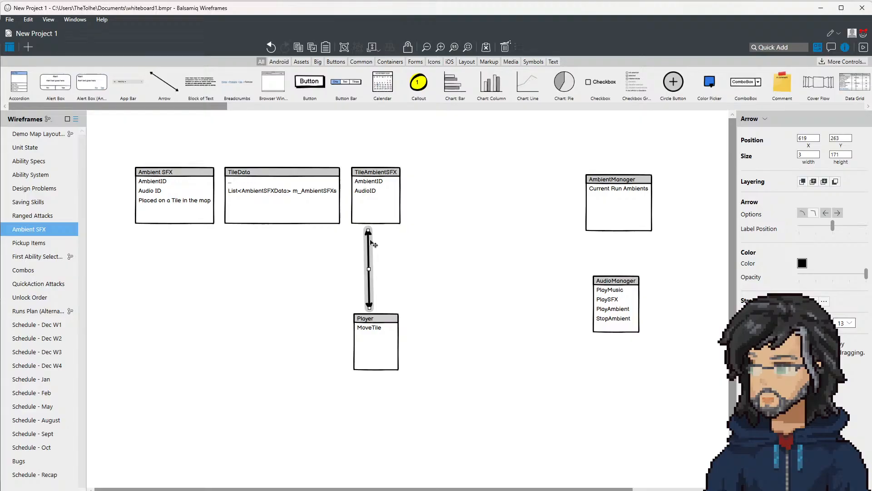
{"action": "left_click", "coordinate": [826, 213]}
{"action": "left_click", "coordinate": [838, 213]}
{"action": "left_click", "coordinate": [383, 328]}
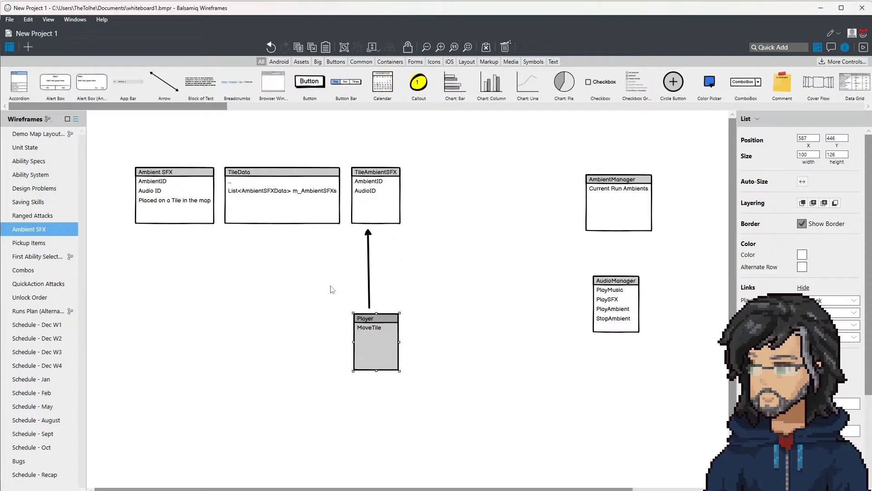
Step: Switch back to Unity and inspect the Ability components of the ContextMove object under the player container
{"action": "key", "text": "alt+Tab"}
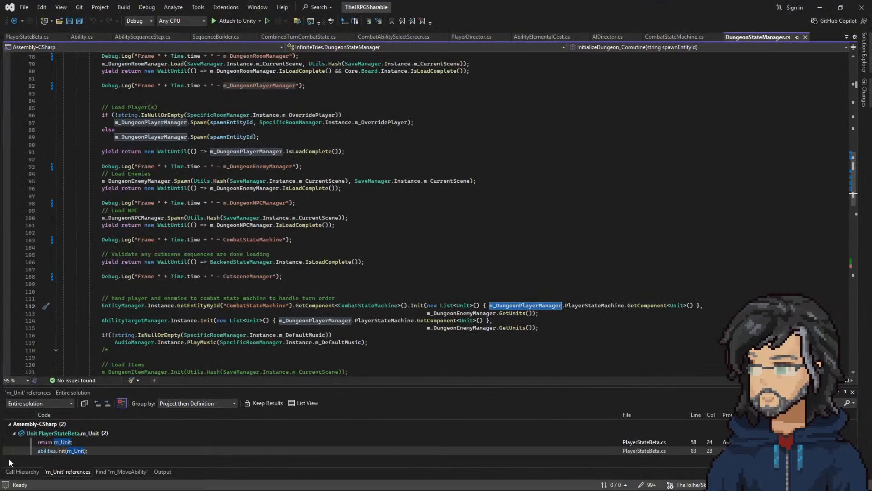
{"action": "left_click", "coordinate": [821, 8]}
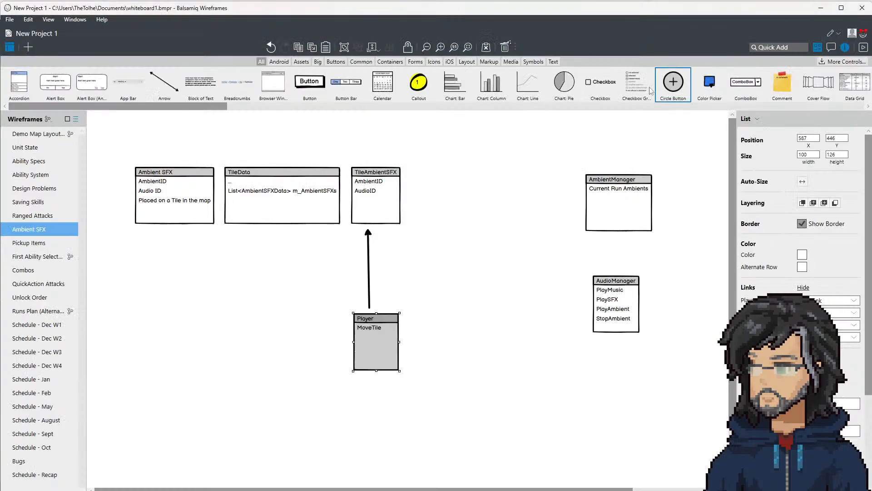
{"action": "left_click", "coordinate": [819, 8]}
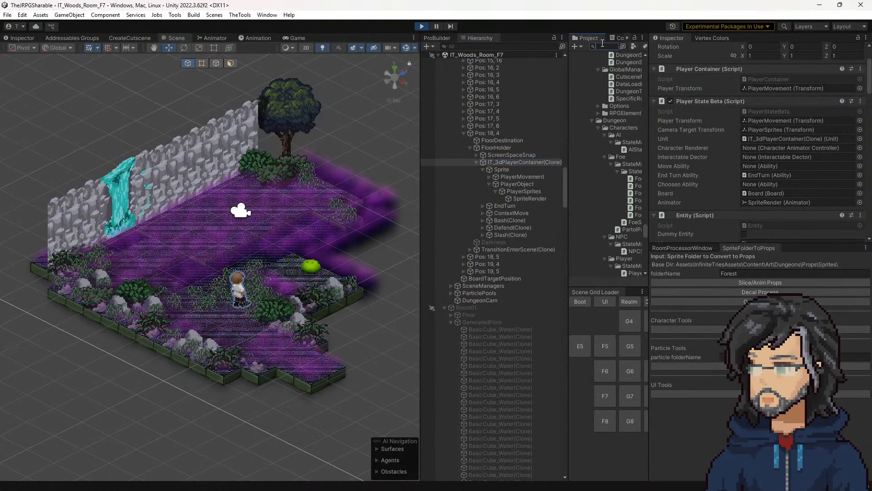
{"action": "left_click", "coordinate": [536, 213]}
{"action": "scroll", "coordinate": [744, 194], "scroll_direction": "up", "scroll_amount": 2}
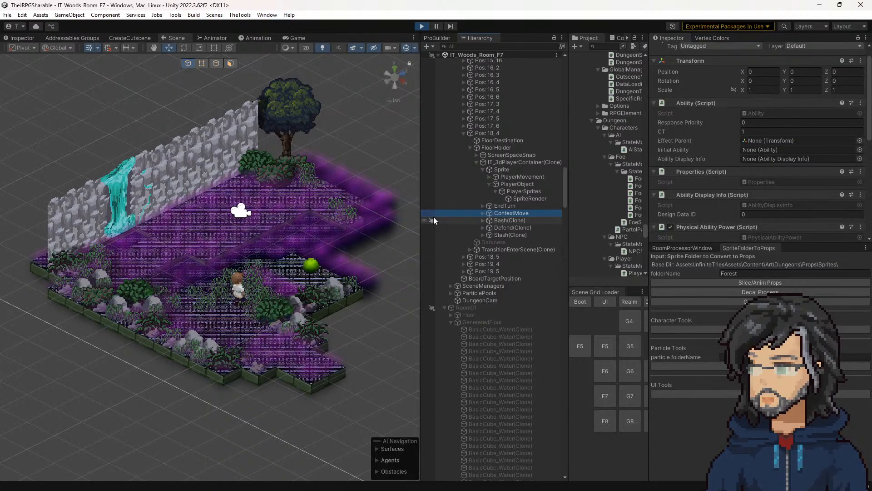
Step: Search the project for "context", open the ContextMove prefab to view its TileSightEffect[Row1] object, and return to the scene
{"action": "left_click", "coordinate": [607, 46]}
{"action": "type", "text": "xontext"}
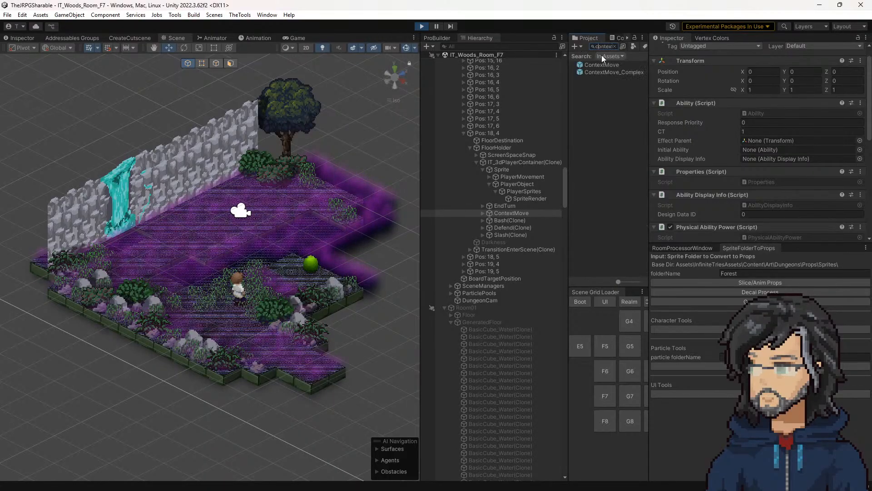
{"action": "double_click", "coordinate": [604, 64]}
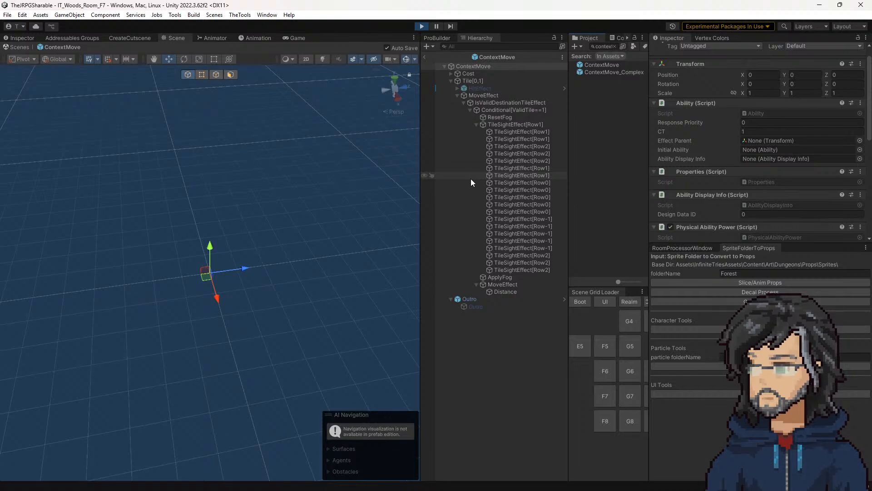
{"action": "left_click", "coordinate": [512, 124]}
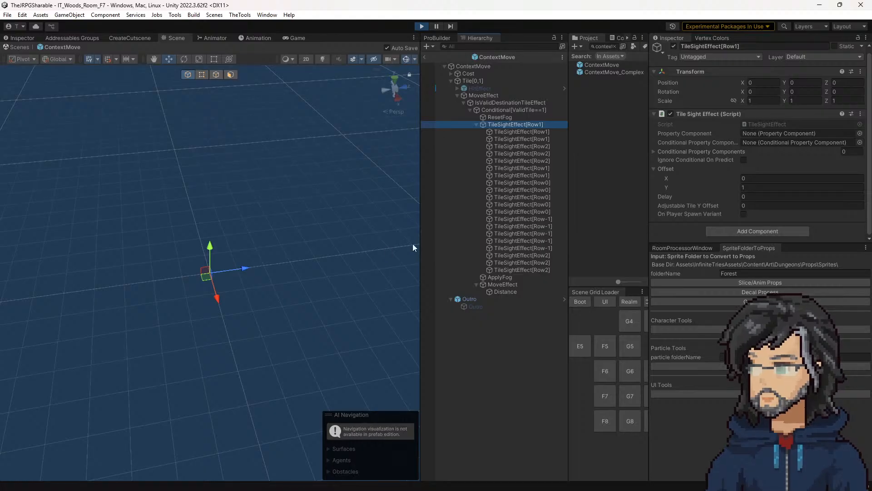
{"action": "left_click", "coordinate": [426, 57]}
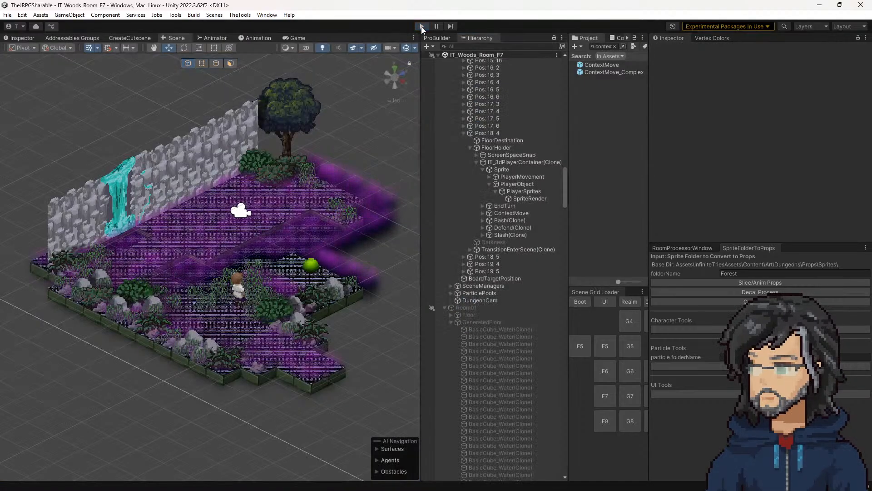
Step: Restart play mode, walk the player around the forest room to observe how movement reveals tiles, and stop the game
{"action": "left_click", "coordinate": [422, 26]}
{"action": "left_click", "coordinate": [421, 26]}
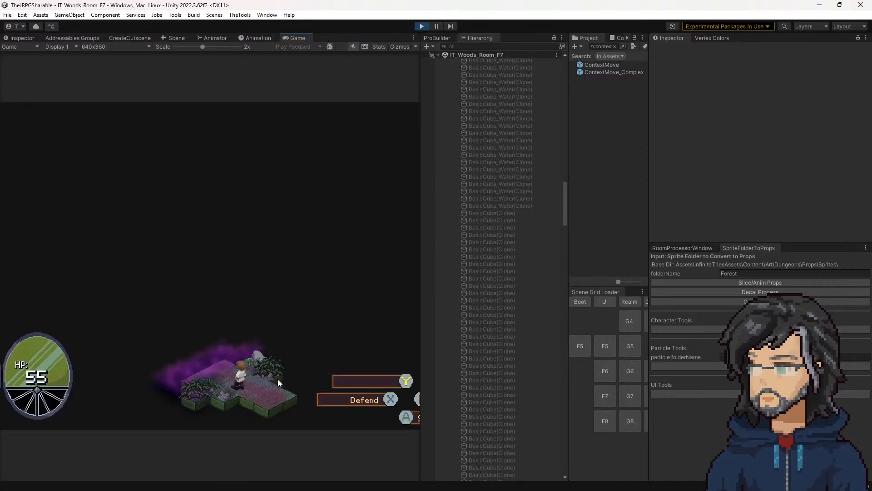
{"action": "key", "text": "a"}
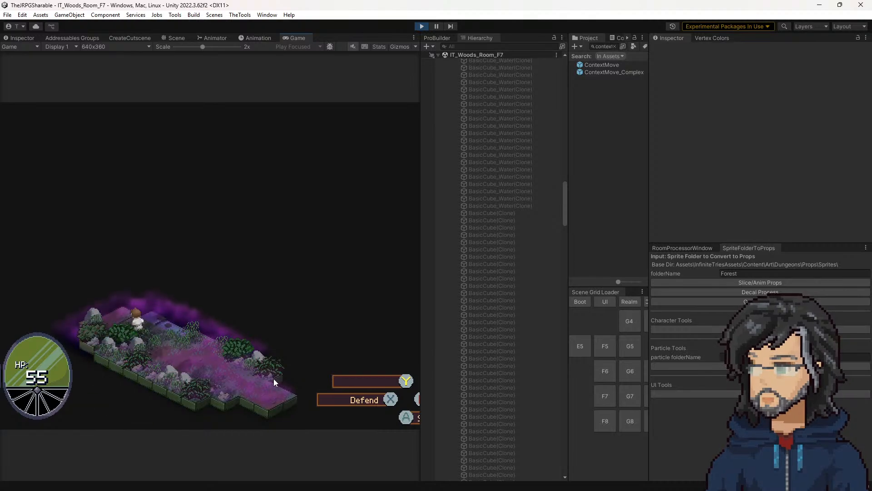
{"action": "key", "text": "w"}
{"action": "key", "text": "a"}
{"action": "key", "text": "d"}
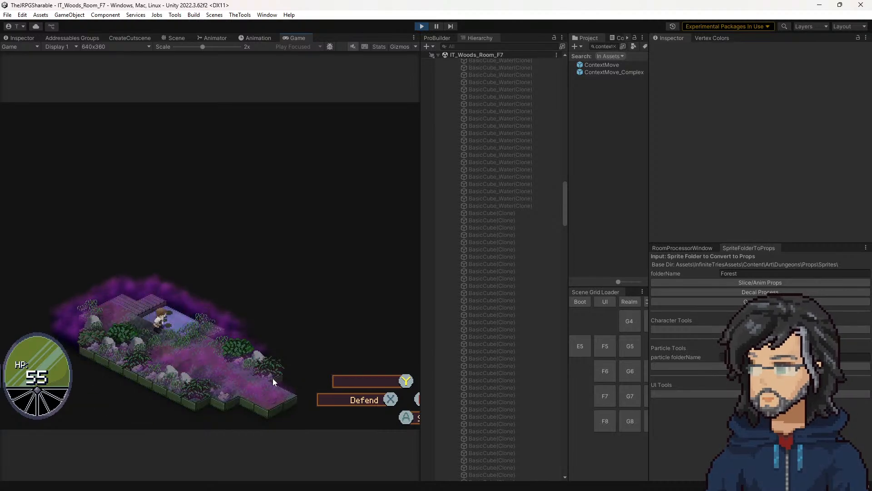
{"action": "key", "text": "a"}
{"action": "key", "text": "w"}
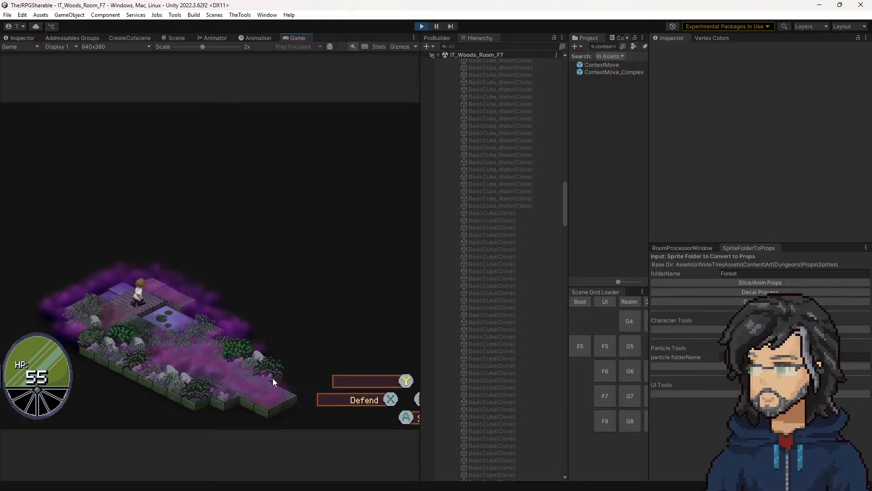
{"action": "key", "text": "w"}
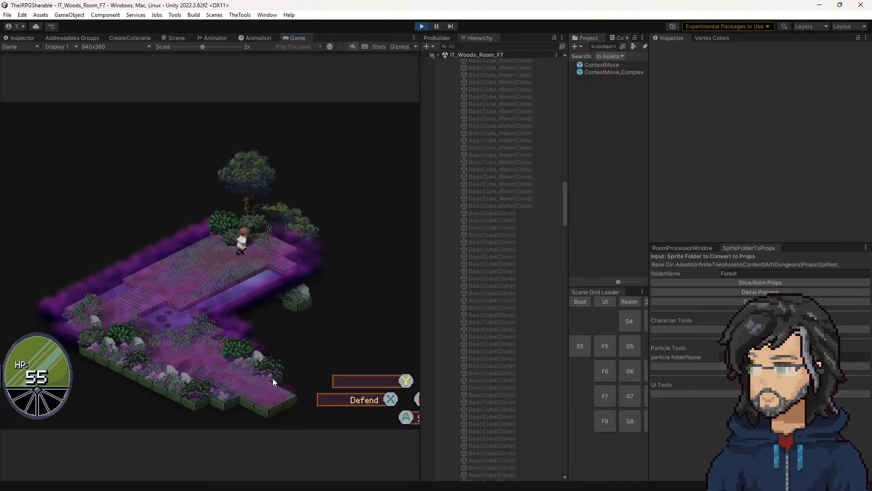
{"action": "key", "text": "s"}
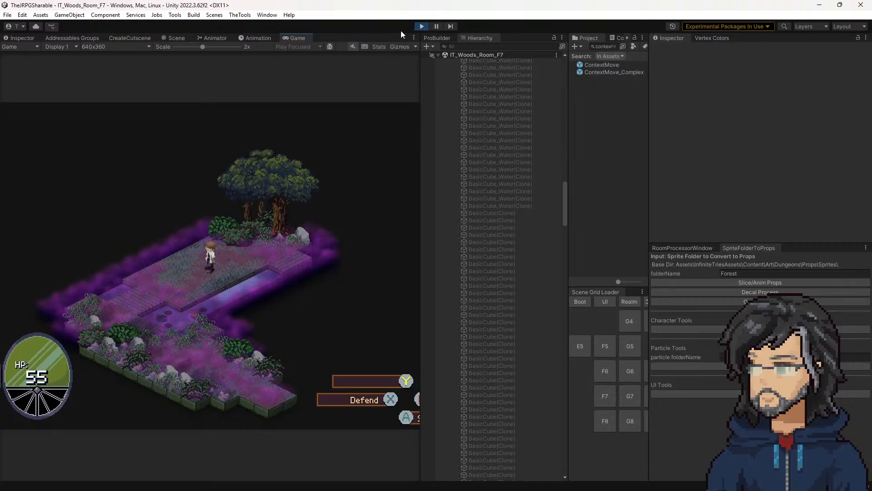
{"action": "left_click", "coordinate": [422, 27]}
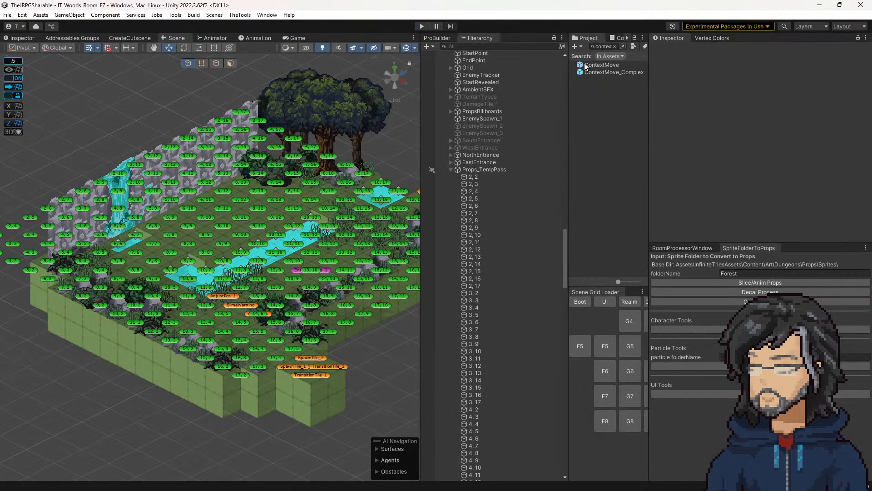
Step: Reopen the ContextMove prefab and examine the TileSightEffect[Row1] group nested under its MoveEffect
{"action": "double_click", "coordinate": [602, 64]}
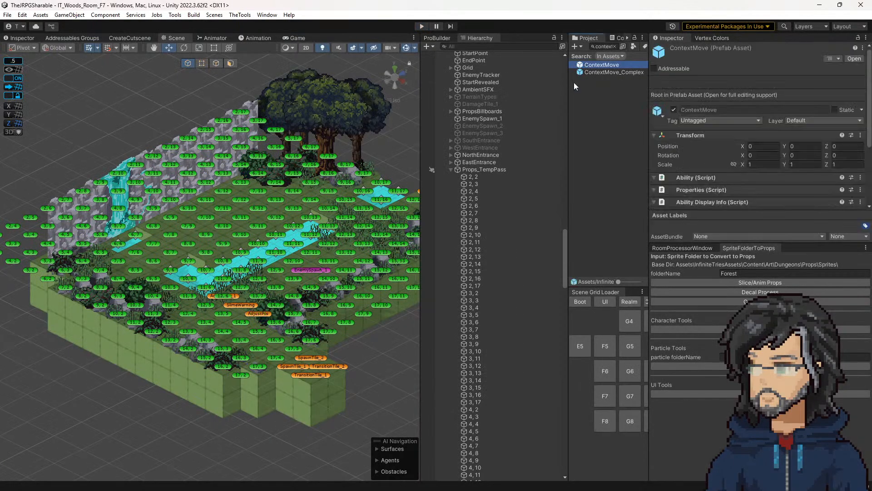
{"action": "left_click", "coordinate": [498, 122]}
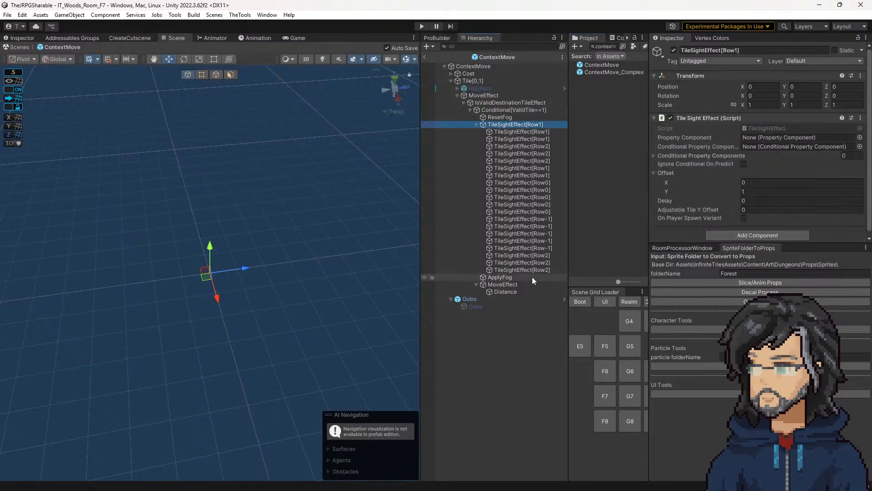
{"action": "left_click", "coordinate": [476, 124]}
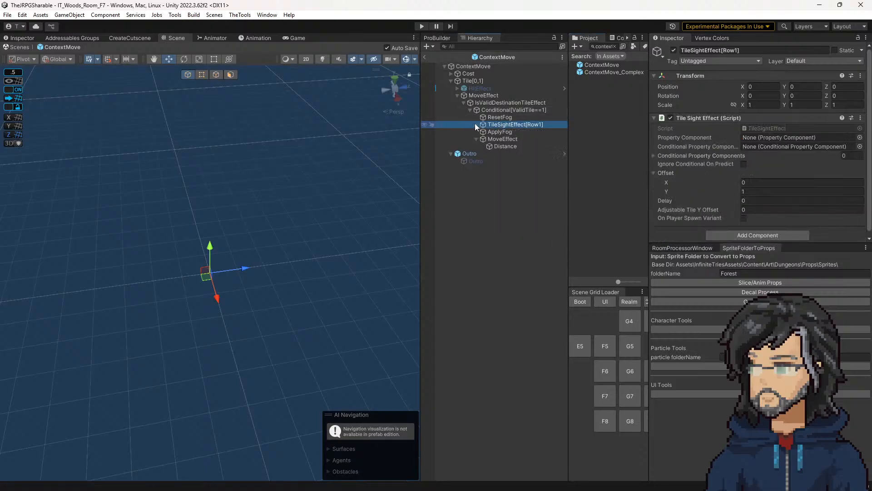
{"action": "left_click", "coordinate": [475, 124]}
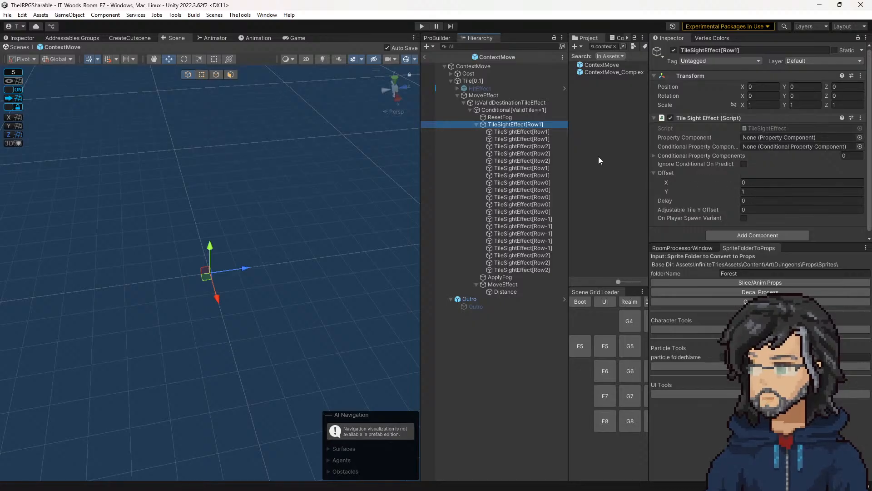
Step: Go through the Row1 and first Row2 TileSightEffect children, comparing their Offset and Delay settings
{"action": "left_click", "coordinate": [530, 133]}
{"action": "key", "text": "Down"}
{"action": "key", "text": "Up"}
{"action": "key", "text": "Down"}
{"action": "key", "text": "Up"}
{"action": "key", "text": "Down"}
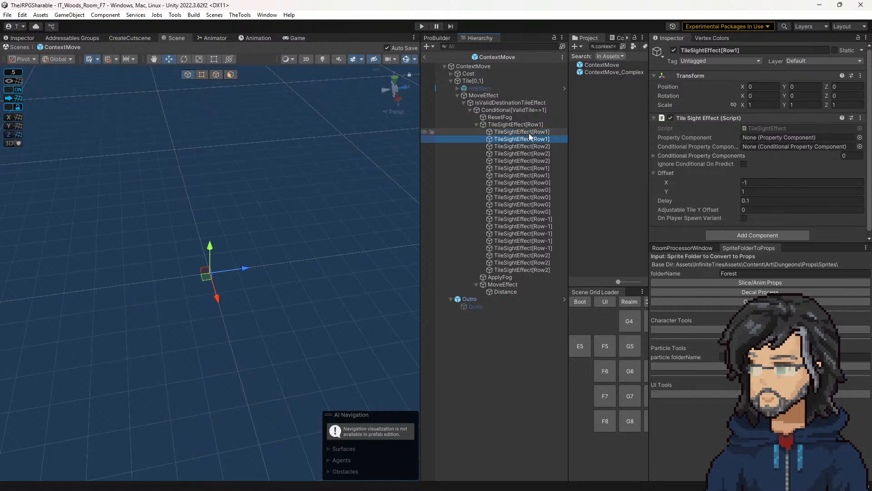
{"action": "key", "text": "Up"}
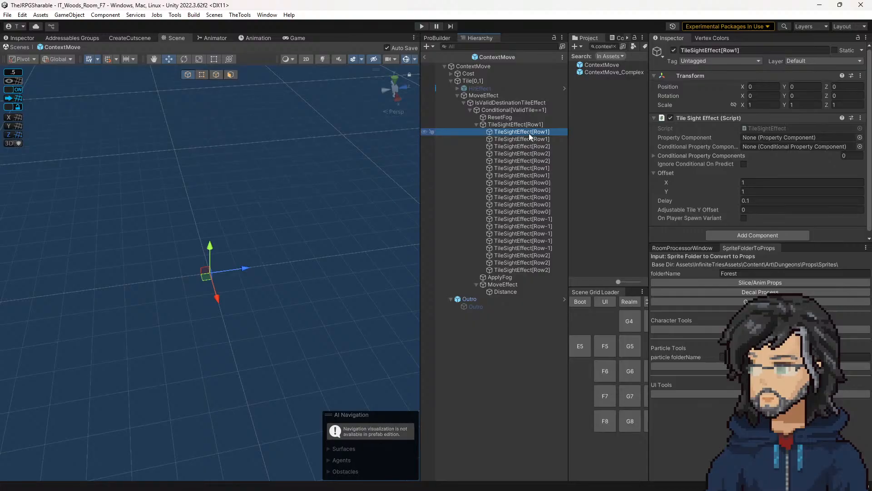
{"action": "key", "text": "Down"}
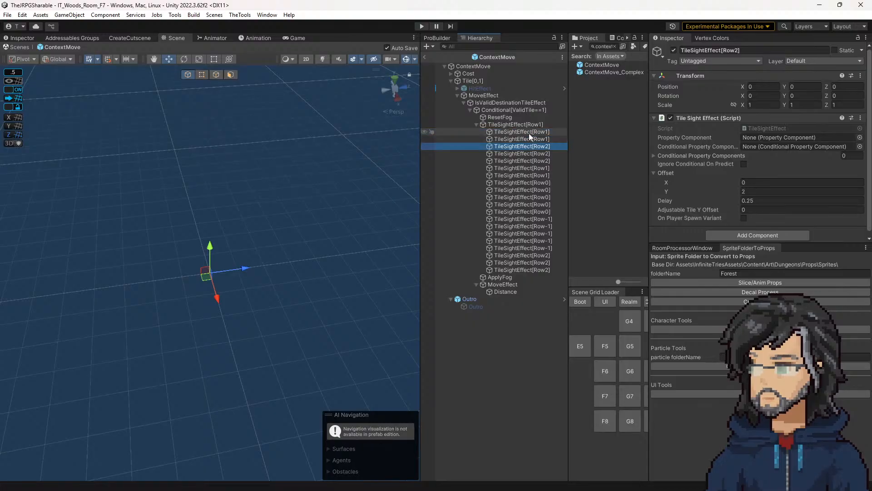
{"action": "key", "text": "Down"}
{"action": "key", "text": "Down"}
{"action": "key", "text": "Down"}
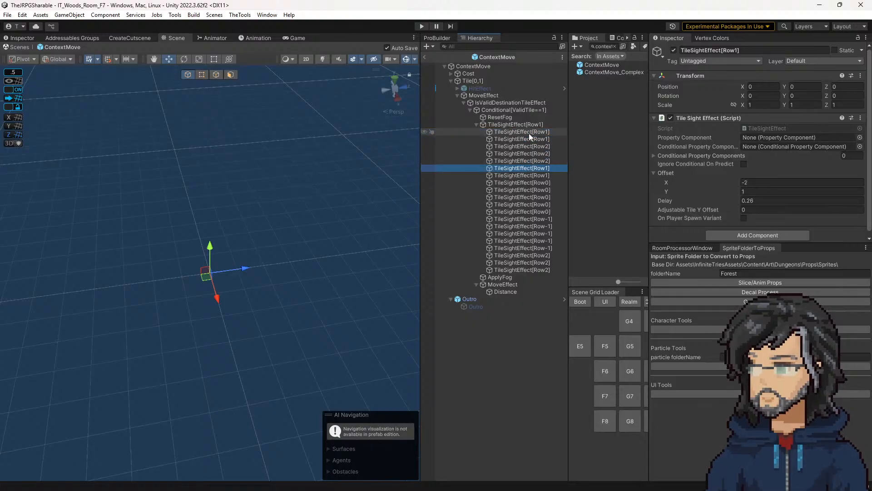
{"action": "key", "text": "Down"}
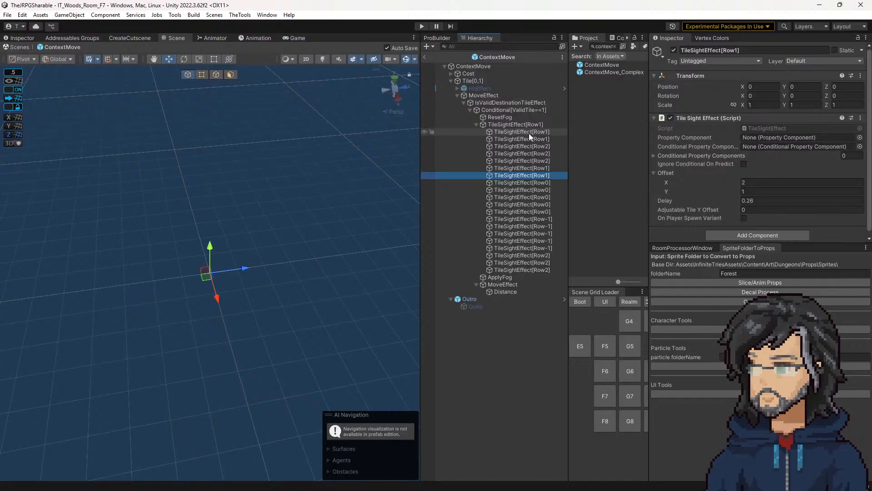
{"action": "left_click", "coordinate": [539, 169]}
{"action": "left_click", "coordinate": [538, 175]}
{"action": "left_click", "coordinate": [540, 169]}
{"action": "left_click", "coordinate": [539, 176]}
Step: Compare the Offset and Delay settings of the Row0 TileSightEffect objects
{"action": "left_click", "coordinate": [540, 183]}
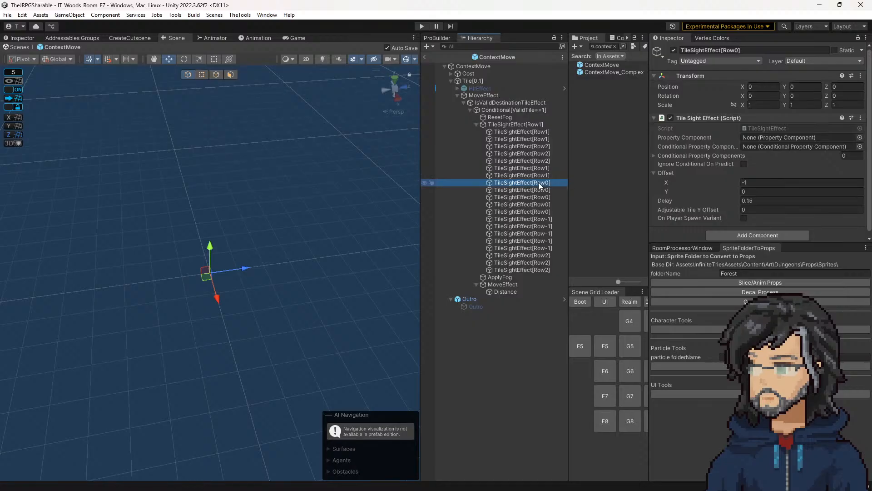
{"action": "key", "text": "Down"}
{"action": "key", "text": "Down"}
{"action": "key", "text": "Down"}
{"action": "key", "text": "Down"}
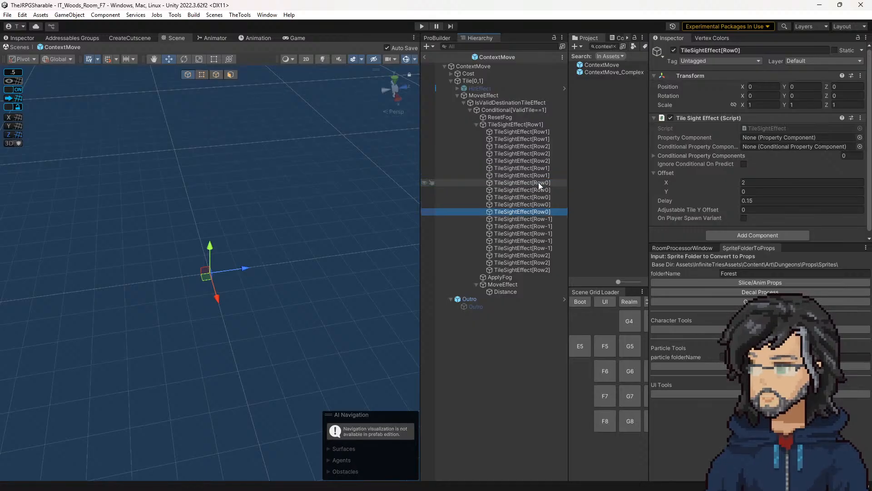
{"action": "key", "text": "Up"}
{"action": "key", "text": "Up"}
{"action": "key", "text": "Up"}
{"action": "key", "text": "Up"}
{"action": "key", "text": "Down"}
{"action": "key", "text": "Down"}
{"action": "key", "text": "Down"}
{"action": "key", "text": "Up"}
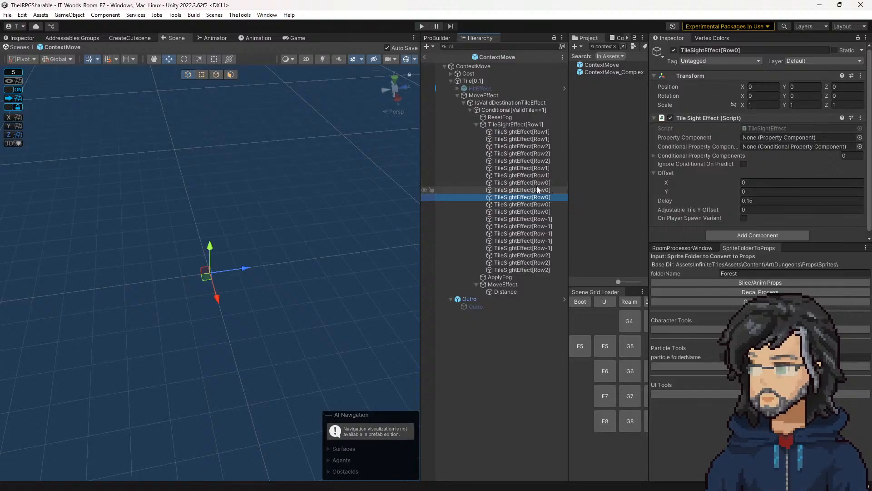
{"action": "left_click", "coordinate": [533, 189]}
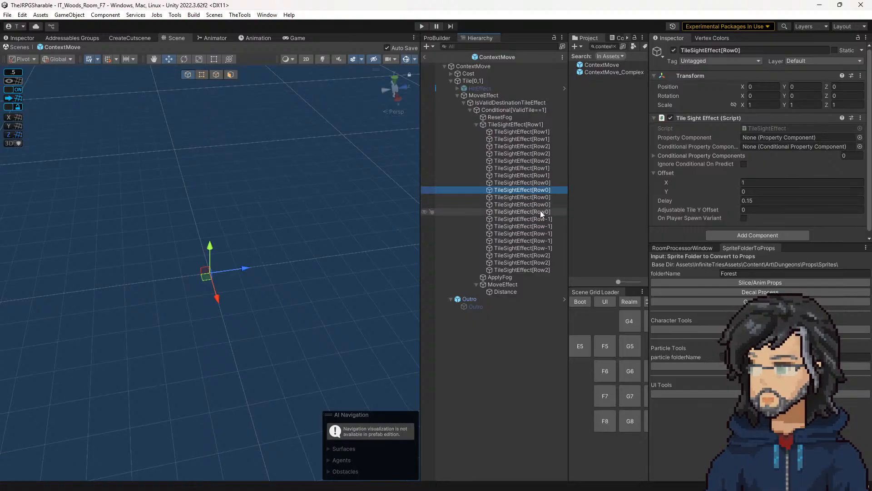
Step: Compare the Offset and Delay settings of the remaining Row0 and the Row-1 TileSightEffect objects
{"action": "left_click", "coordinate": [541, 205]}
{"action": "left_click", "coordinate": [541, 210]}
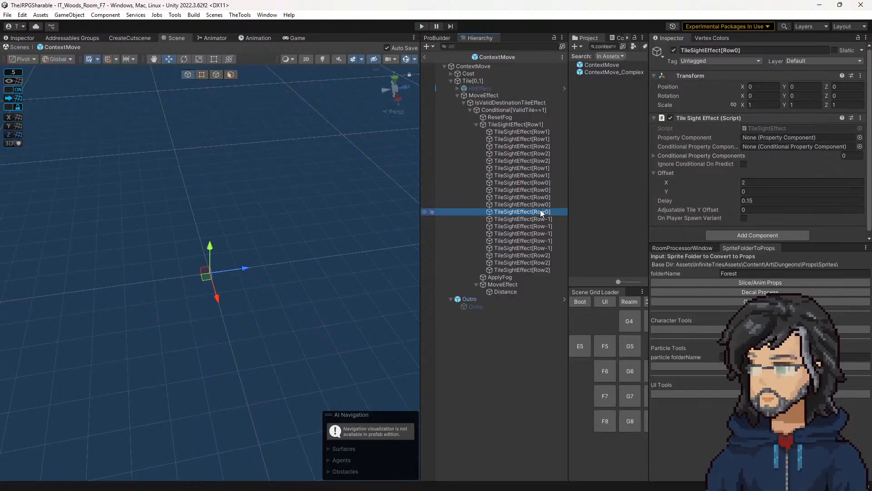
{"action": "left_click", "coordinate": [544, 233]}
{"action": "left_click", "coordinate": [545, 219]}
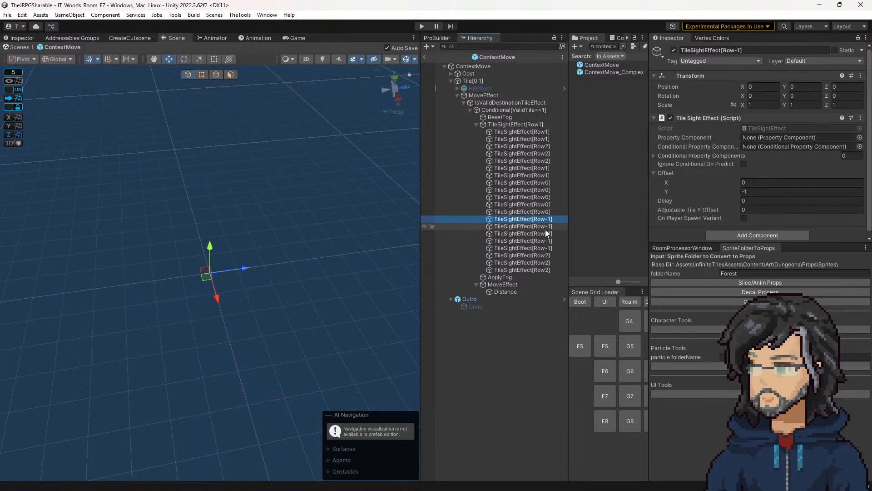
{"action": "key", "text": "Down"}
{"action": "key", "text": "Down"}
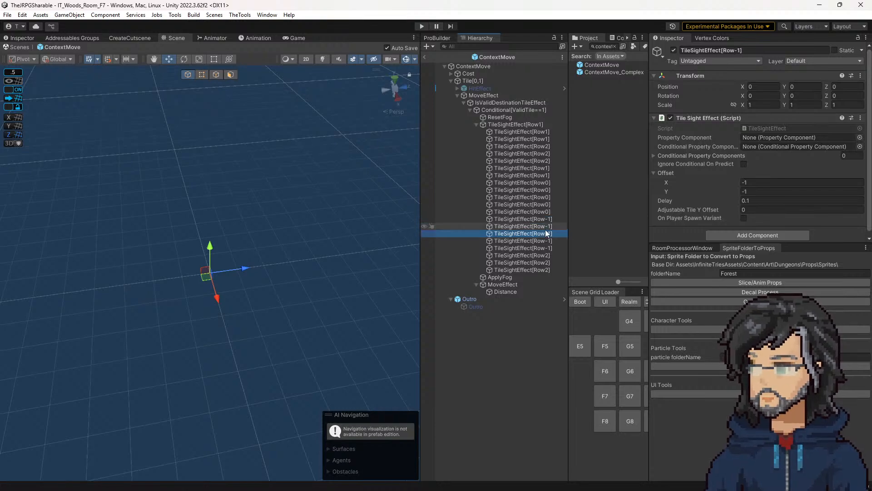
{"action": "key", "text": "Down"}
{"action": "key", "text": "Down"}
{"action": "key", "text": "Up"}
{"action": "key", "text": "Up"}
{"action": "key", "text": "Up"}
{"action": "key", "text": "Up"}
Step: Select the last three Row2 TileSightEffect objects together and check their shared Offset and Delay settings
{"action": "left_click", "coordinate": [531, 255]}
{"action": "key", "text": "shift+Down"}
{"action": "key", "text": "shift+Down"}
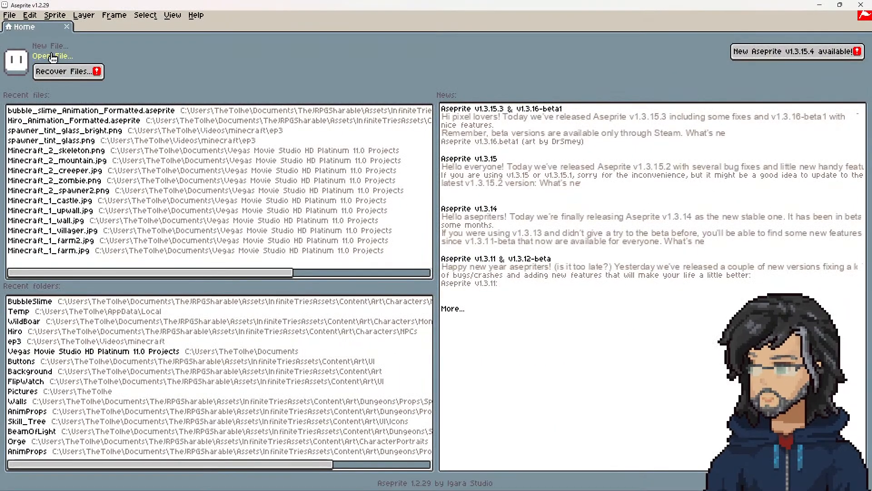
Step: Switch to Aseprite and paint one dark green pixel near the centre of the 16 × 16 sprite to mark the player
{"action": "left_click", "coordinate": [60, 58]}
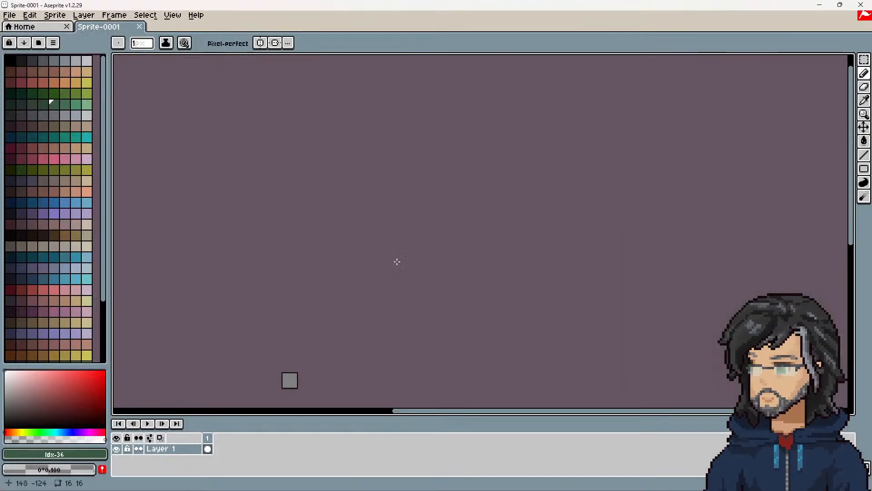
{"action": "scroll", "coordinate": [396, 258], "scroll_direction": "up", "scroll_amount": 6}
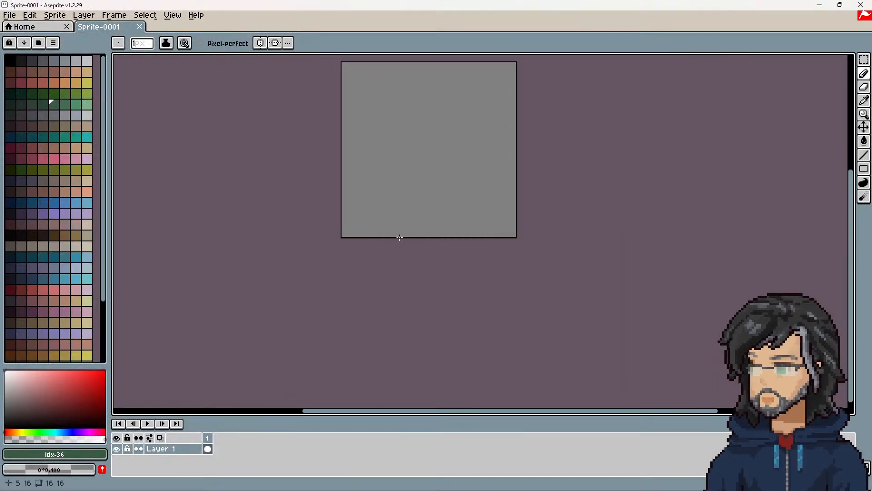
{"action": "scroll", "coordinate": [400, 238], "scroll_direction": "up", "scroll_amount": 2}
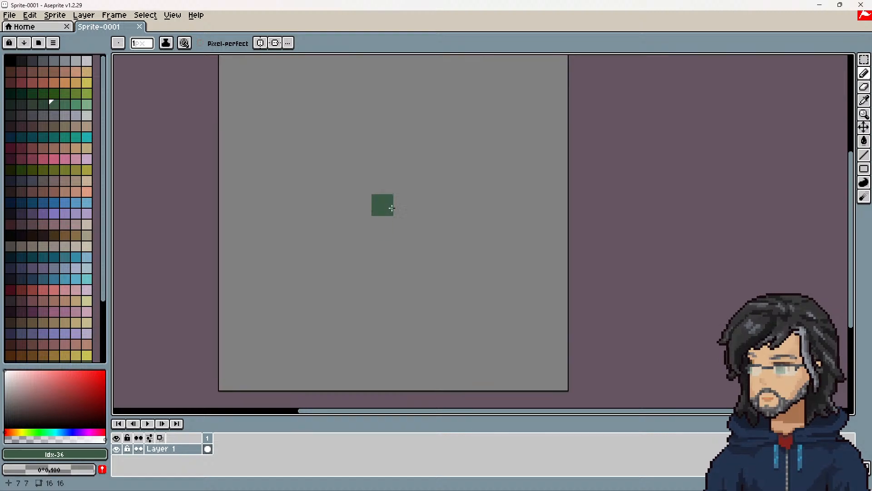
{"action": "left_click", "coordinate": [394, 206]}
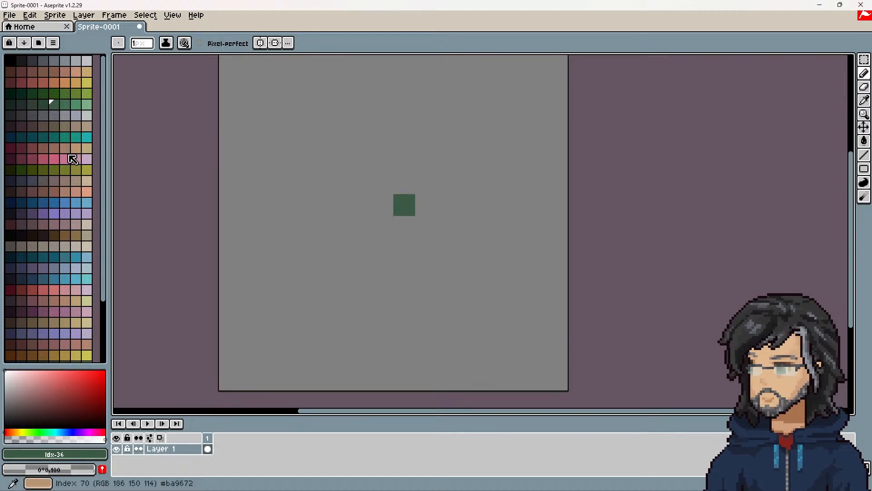
Step: Surround the dark green pixel with a one-pixel-wide square ring in light blue
{"action": "left_click", "coordinate": [75, 170]}
{"action": "left_click", "coordinate": [404, 183]}
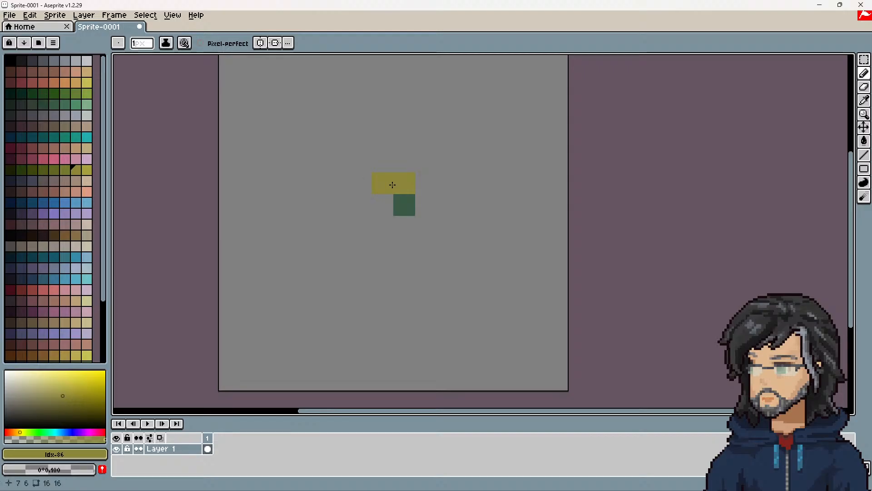
{"action": "left_click", "coordinate": [87, 202]}
{"action": "left_click", "coordinate": [417, 182]}
{"action": "left_click_drag", "start_coordinate": [380, 183], "coordinate": [428, 185]}
{"action": "left_click_drag", "start_coordinate": [368, 224], "coordinate": [421, 225]}
{"action": "key", "text": "ctrl+z"}
{"action": "left_click", "coordinate": [427, 199]}
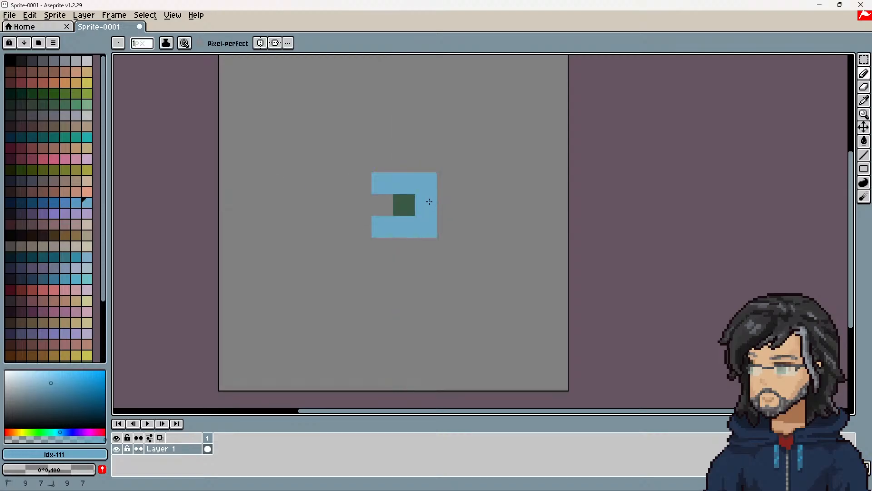
{"action": "left_click", "coordinate": [378, 203]}
{"action": "left_click", "coordinate": [400, 165]}
{"action": "left_click", "coordinate": [387, 166]}
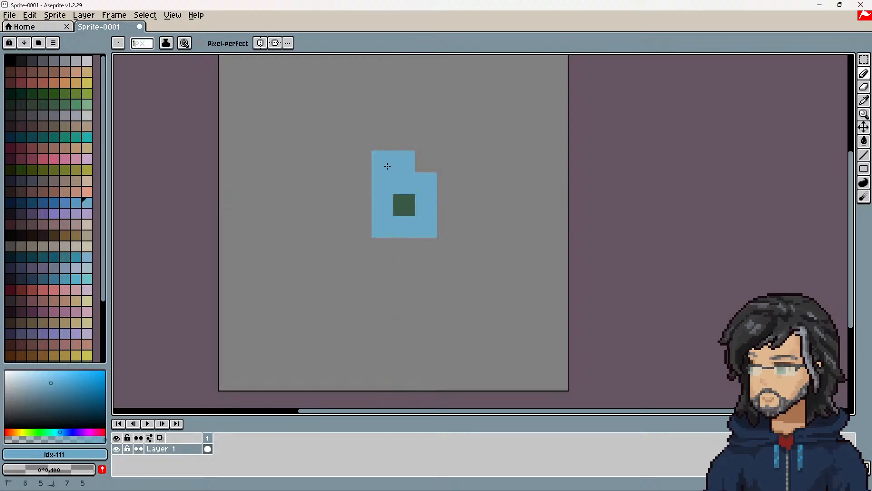
{"action": "key", "text": "ctrl+z"}
{"action": "key", "text": "ctrl+z"}
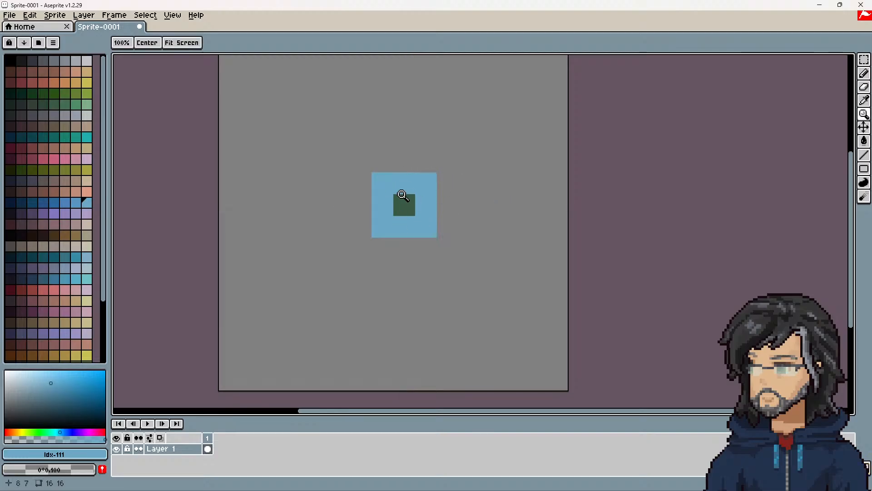
Step: Extend the light blue area with a three-pixel strip on each side, leaving the four outer corners empty
{"action": "left_click", "coordinate": [864, 73]}
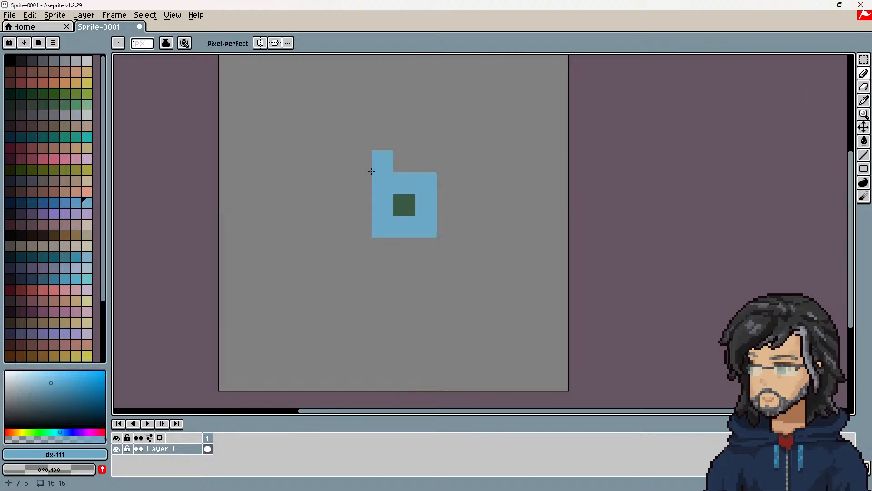
{"action": "left_click", "coordinate": [449, 180]}
{"action": "left_click", "coordinate": [361, 183]}
{"action": "left_click", "coordinate": [361, 204]}
{"action": "left_click", "coordinate": [448, 204]}
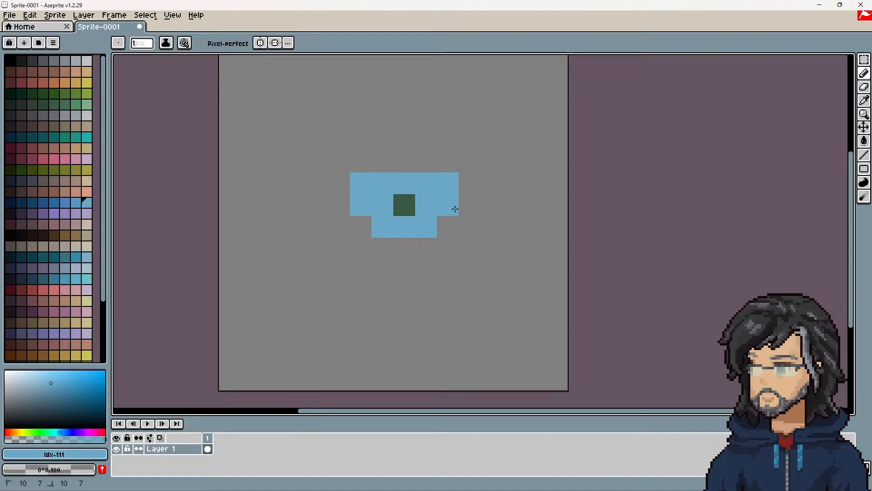
{"action": "left_click", "coordinate": [365, 225]}
{"action": "left_click", "coordinate": [447, 225]}
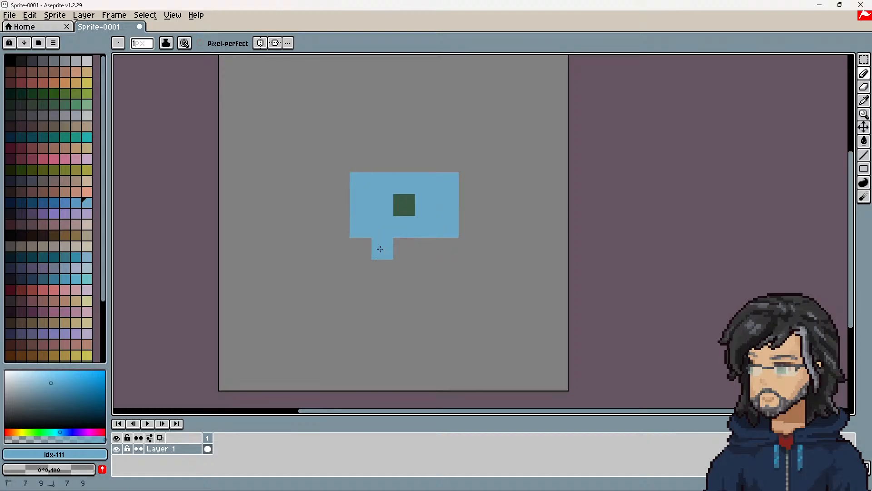
{"action": "left_click_drag", "start_coordinate": [381, 248], "coordinate": [434, 246]}
{"action": "left_click_drag", "start_coordinate": [383, 161], "coordinate": [429, 163]}
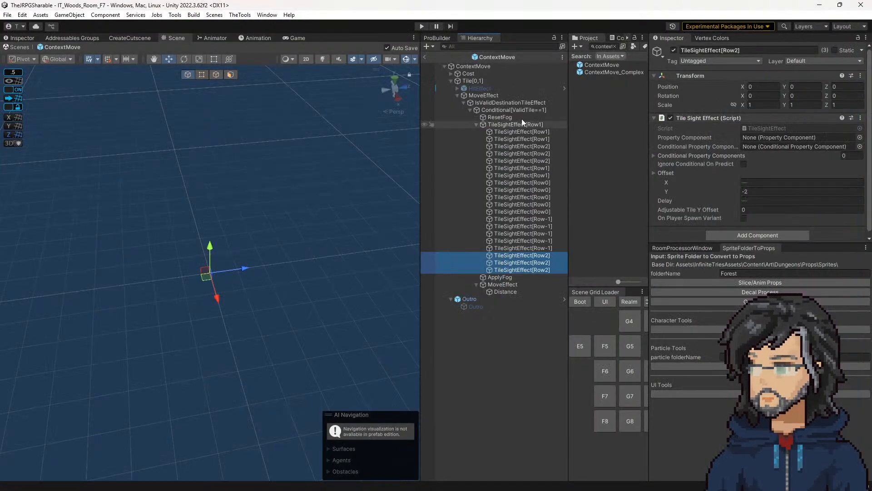
Step: Recheck the parent TileSightEffect[Row1] in Unity, and repaint the light blue area of the Aseprite sketch in tan
{"action": "left_click", "coordinate": [519, 124]}
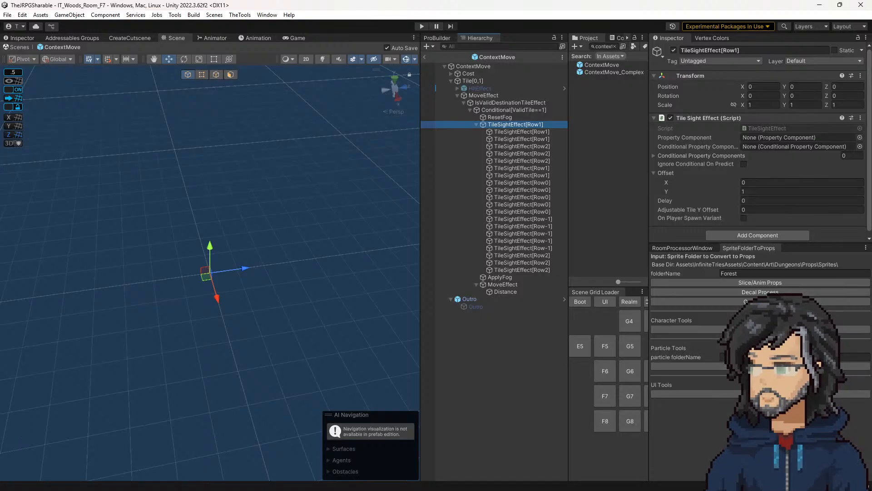
{"action": "key", "text": "alt+Tab"}
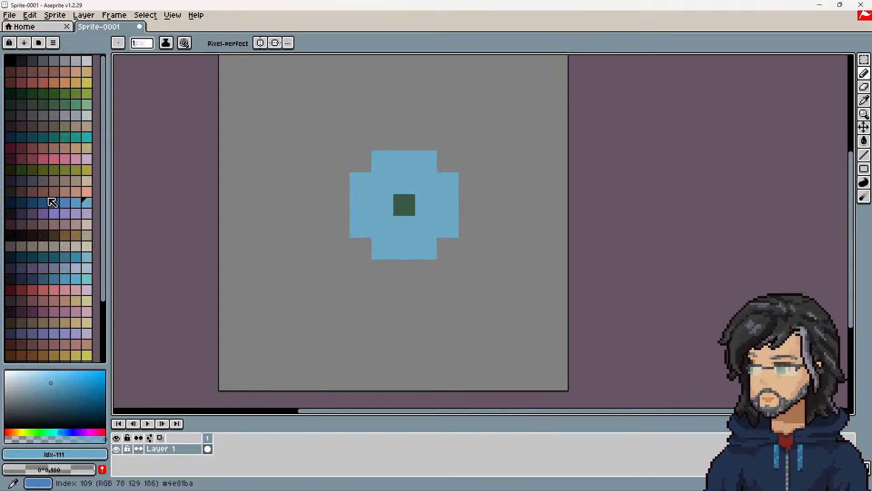
{"action": "left_click", "coordinate": [75, 180]}
{"action": "left_click_drag", "start_coordinate": [381, 160], "coordinate": [427, 161]}
{"action": "mouse_move", "coordinate": [383, 182]}
{"action": "left_mouse_down"}
{"action": "mouse_move", "coordinate": [446, 181]}
{"action": "mouse_move", "coordinate": [445, 220]}
{"action": "mouse_move", "coordinate": [390, 245]}
{"action": "mouse_move", "coordinate": [363, 187]}
{"action": "left_mouse_up"}
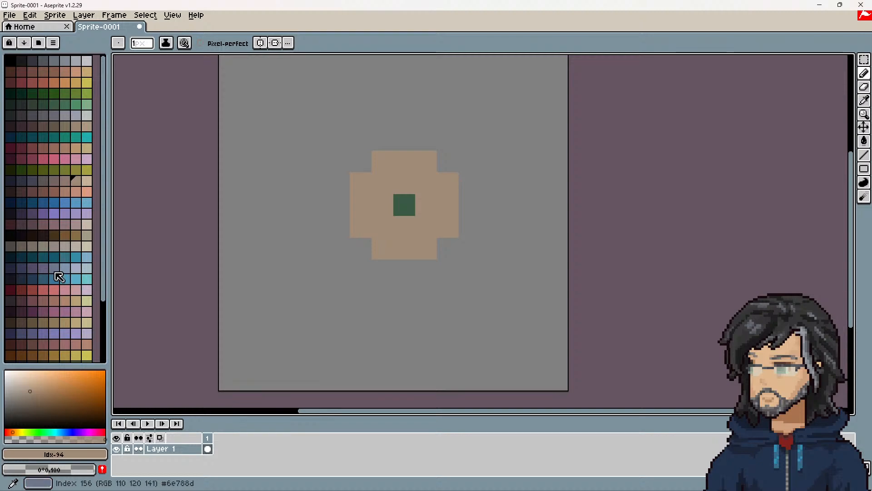
Step: Repaint the whole area around the centre pixel in dark teal
{"action": "left_click", "coordinate": [43, 256]}
{"action": "left_click", "coordinate": [366, 186]}
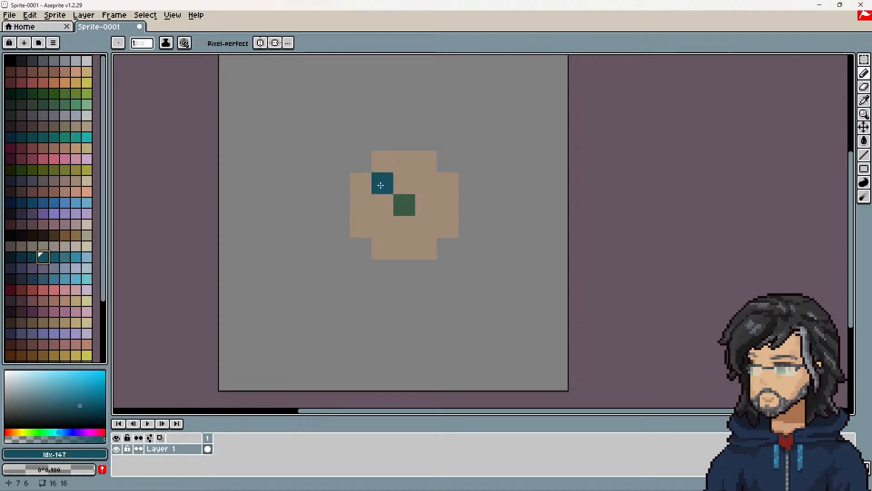
{"action": "mouse_move", "coordinate": [366, 187]}
{"action": "left_mouse_down"}
{"action": "mouse_move", "coordinate": [382, 205]}
{"action": "mouse_move", "coordinate": [368, 228]}
{"action": "mouse_move", "coordinate": [396, 246]}
{"action": "mouse_move", "coordinate": [421, 226]}
{"action": "mouse_move", "coordinate": [452, 226]}
{"action": "mouse_move", "coordinate": [425, 206]}
{"action": "mouse_move", "coordinate": [429, 186]}
{"action": "mouse_move", "coordinate": [405, 184]}
{"action": "mouse_move", "coordinate": [420, 162]}
{"action": "left_mouse_up"}
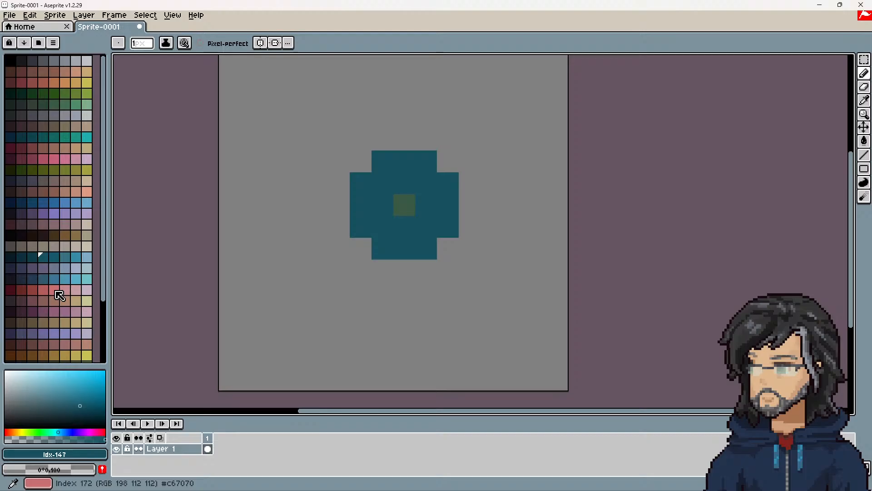
Step: Outline the dark teal area with a one-pixel-wide pink border, including its four notched corners
{"action": "left_click", "coordinate": [59, 295]}
{"action": "left_click", "coordinate": [361, 248]}
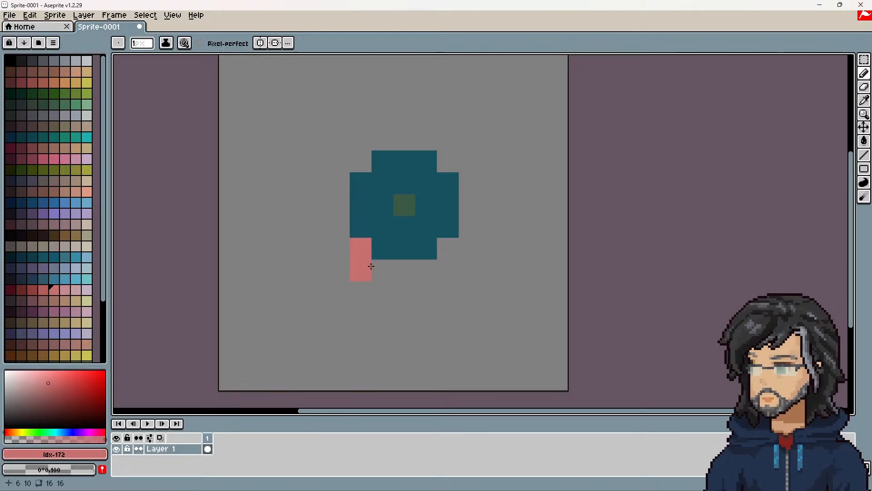
{"action": "left_click", "coordinate": [457, 249]}
{"action": "mouse_move", "coordinate": [469, 234]}
{"action": "left_mouse_down"}
{"action": "mouse_move", "coordinate": [470, 179]}
{"action": "mouse_move", "coordinate": [426, 140]}
{"action": "mouse_move", "coordinate": [376, 145]}
{"action": "mouse_move", "coordinate": [364, 161]}
{"action": "mouse_move", "coordinate": [347, 230]}
{"action": "mouse_move", "coordinate": [376, 237]}
{"action": "left_mouse_up"}
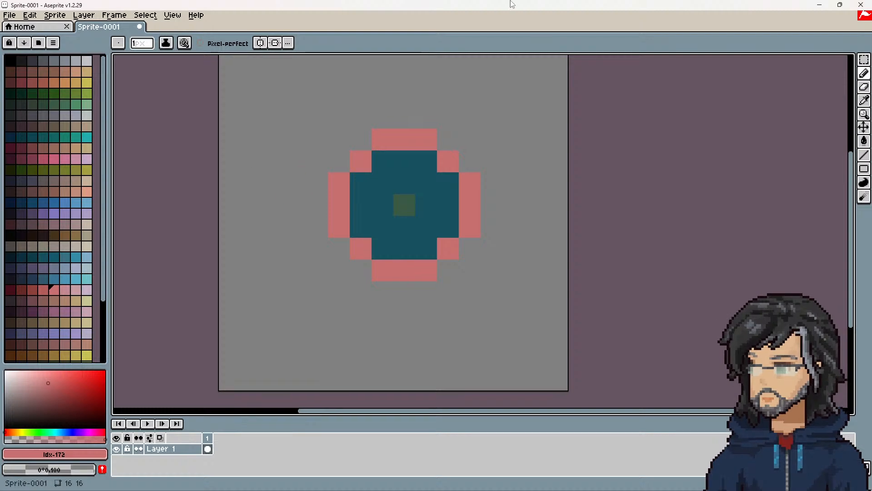
Step: Return to Unity, recheck the last Row2 and parent Row1 effects, and locate the TileSightEffect script in the project files
{"action": "left_click", "coordinate": [819, 5]}
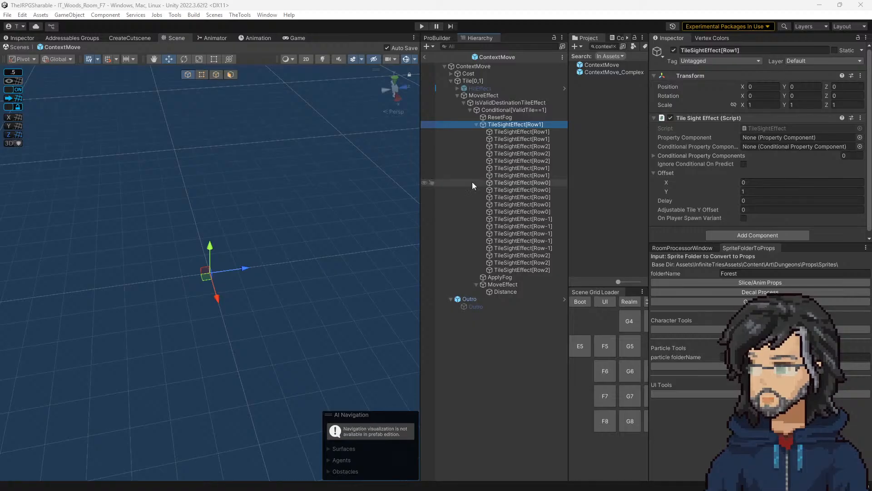
{"action": "left_click", "coordinate": [533, 270]}
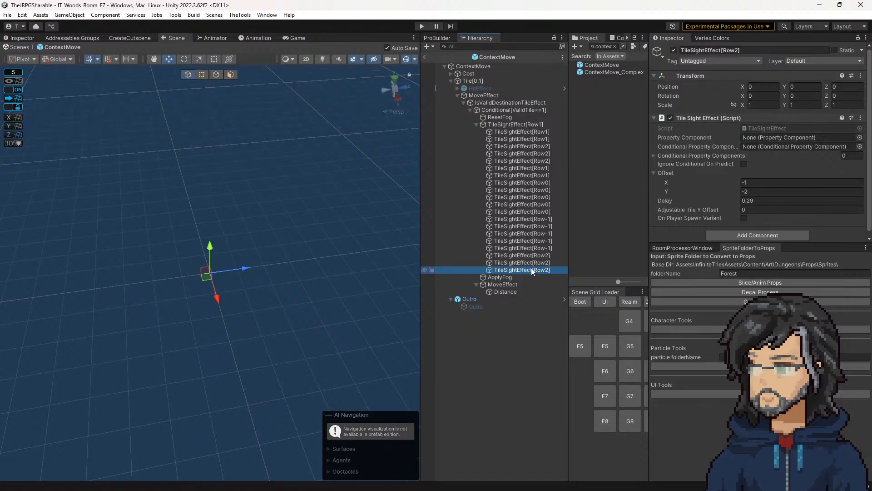
{"action": "left_click", "coordinate": [515, 125]}
{"action": "left_click", "coordinate": [774, 129]}
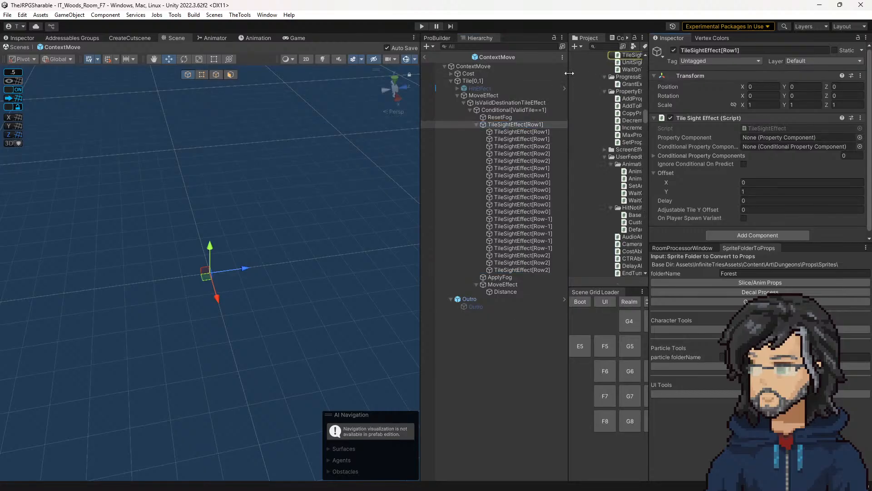
{"action": "left_click_drag", "start_coordinate": [569, 92], "coordinate": [502, 93]}
{"action": "scroll", "coordinate": [576, 198], "scroll_direction": "up", "scroll_amount": 7}
{"action": "scroll", "coordinate": [578, 222], "scroll_direction": "down", "scroll_amount": 3}
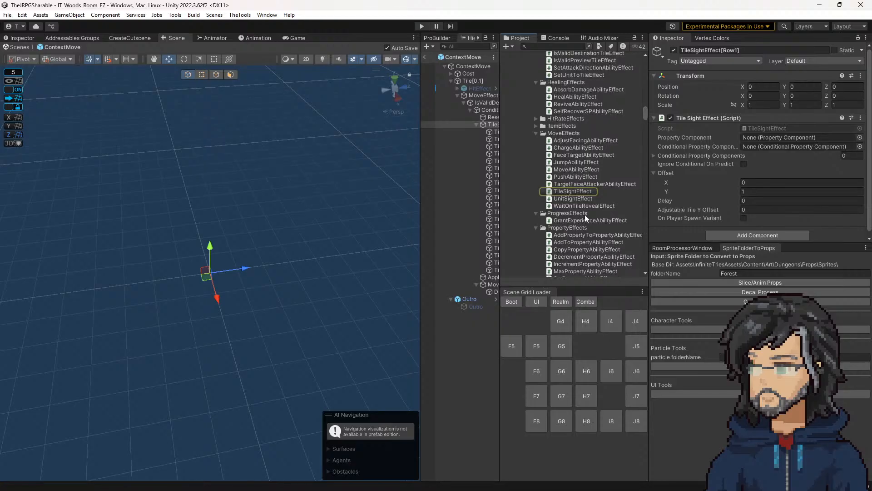
Step: Duplicate the TileSightEffect script in the MoveEffects folder and name the copy TileAmbientSFXEffect
{"action": "left_click", "coordinate": [573, 191]}
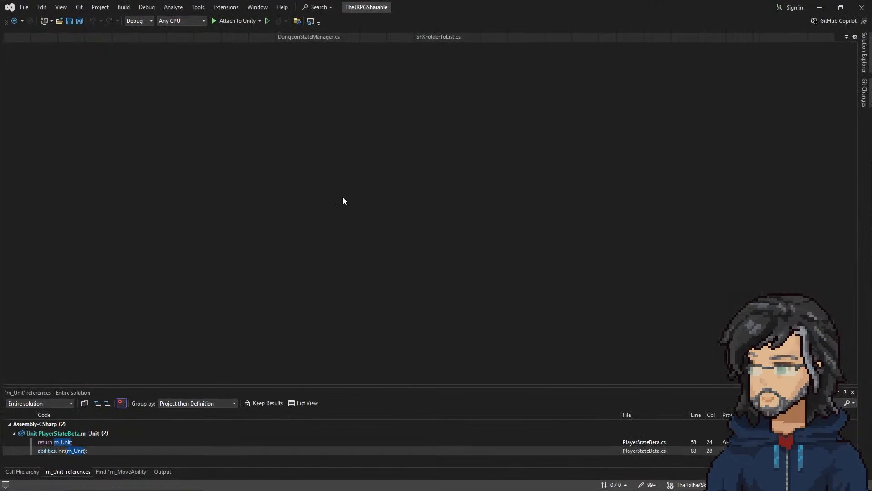
{"action": "left_click", "coordinate": [814, 10]}
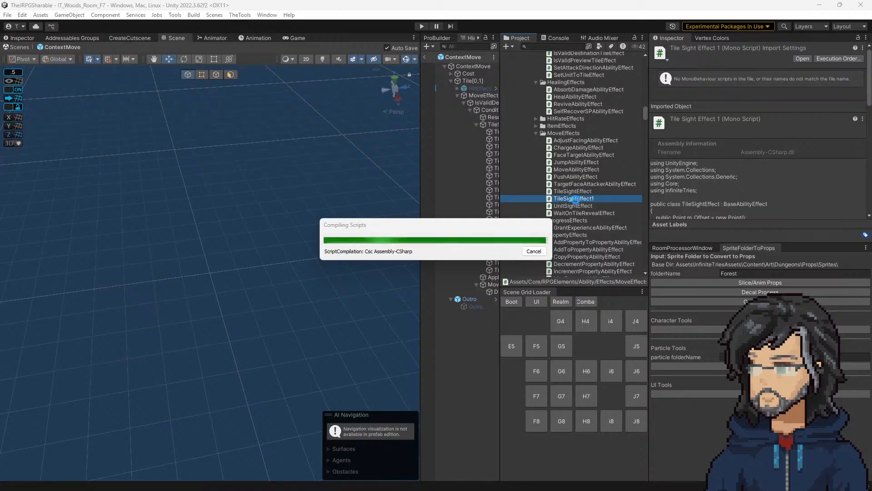
{"action": "left_click", "coordinate": [573, 200]}
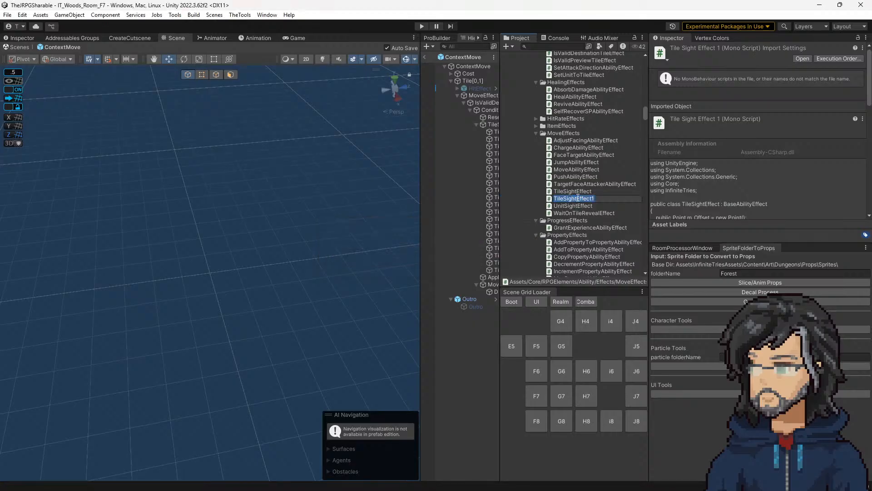
{"action": "double_click", "coordinate": [578, 198]}
{"action": "left_click", "coordinate": [577, 198]}
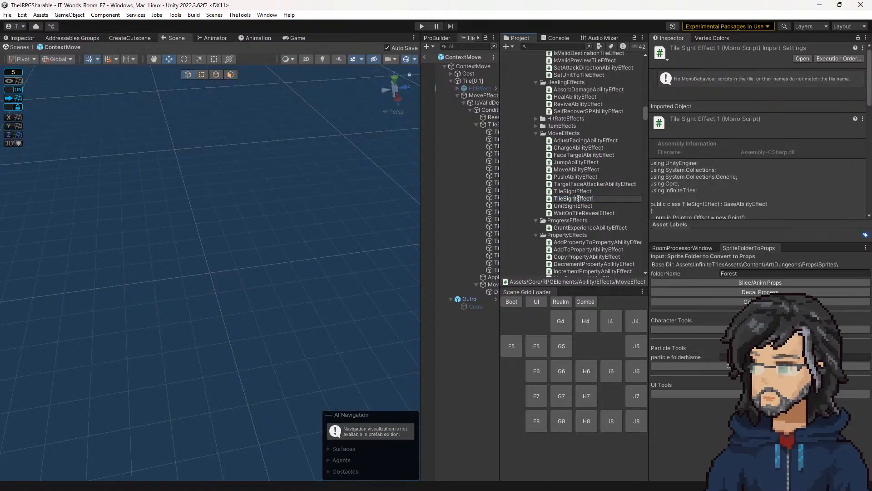
{"action": "key", "text": "BackSpace"}
{"action": "key", "text": "BackSpace"}
{"action": "key", "text": "BackSpace"}
{"action": "key", "text": "BackSpace"}
{"action": "type", "text": "Anim"}
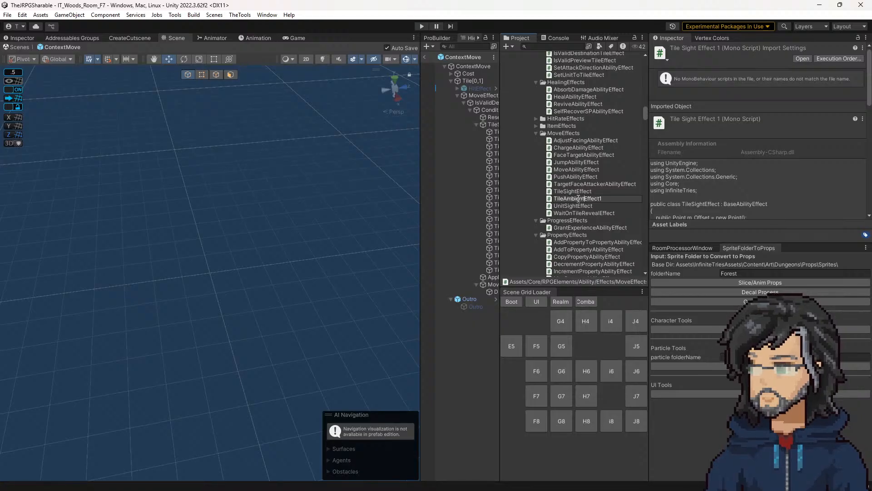
{"action": "type", "text": "S"}
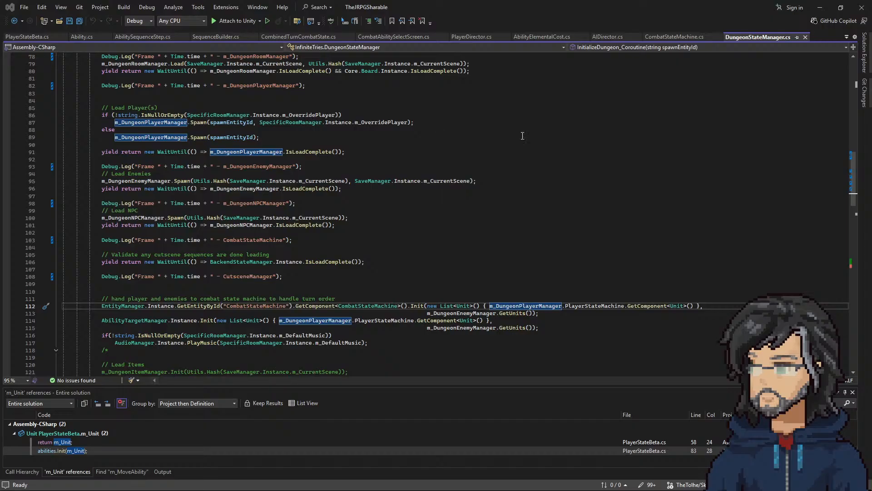
Step: Return from the code editor to Unity, widen the hierarchy and duplicate the parent TileSightEffect[Row1] group in the ContextMove prefab
{"action": "left_click", "coordinate": [465, 240]}
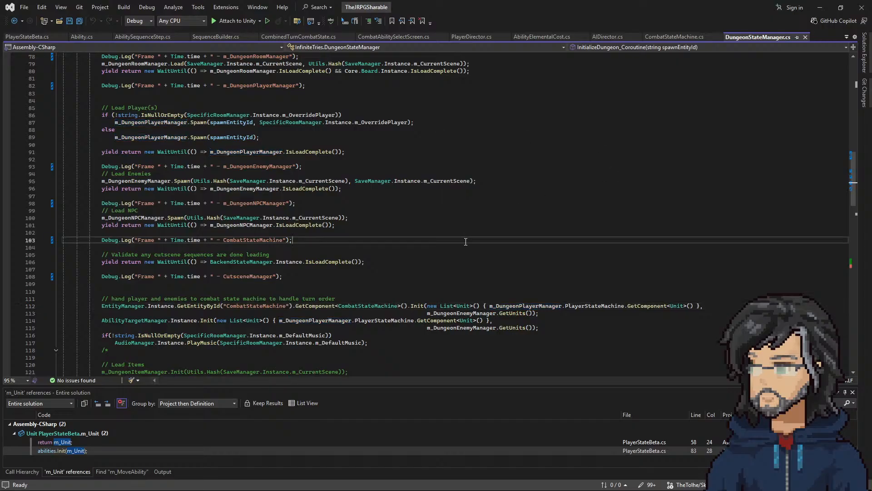
{"action": "left_click", "coordinate": [820, 7]}
{"action": "left_click", "coordinate": [572, 192]}
{"action": "key", "text": "ctrl+c"}
{"action": "left_click_drag", "start_coordinate": [421, 181], "coordinate": [361, 181]}
{"action": "left_click", "coordinate": [444, 125]}
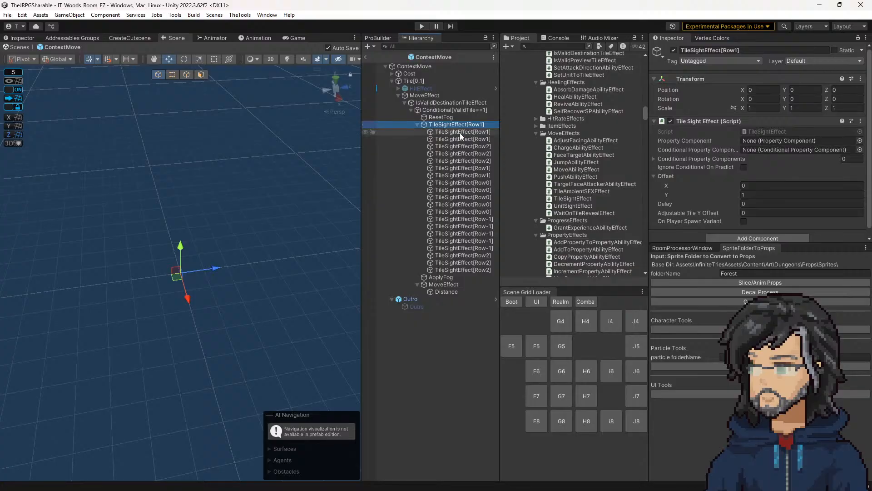
{"action": "key", "text": "ctrl+d"}
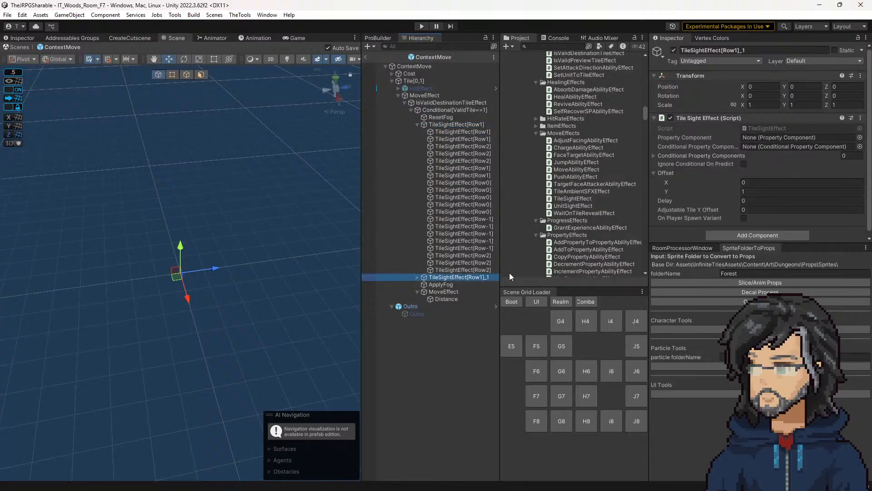
Step: Remove the Tile Sight Effect component from the duplicated TileSightEffect[Row1]_1 group and try to attach the TileAmbientSFXEffect script instead
{"action": "right_click", "coordinate": [747, 119]}
{"action": "left_click", "coordinate": [765, 137]}
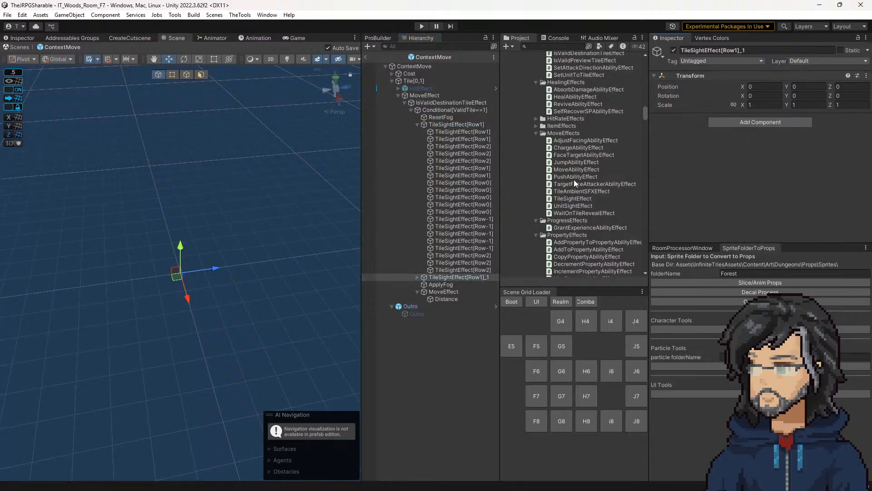
{"action": "left_click_drag", "start_coordinate": [571, 193], "coordinate": [743, 146]}
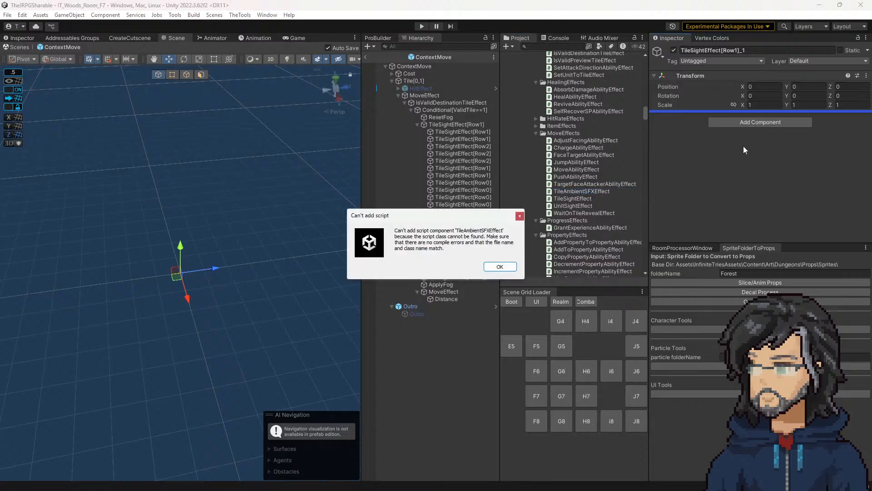
{"action": "left_click", "coordinate": [499, 268]}
Step: Open the TileAmbientSFXEffect script in the code editor and rename its class to TileAmbientSFXEffect
{"action": "left_click", "coordinate": [586, 192]}
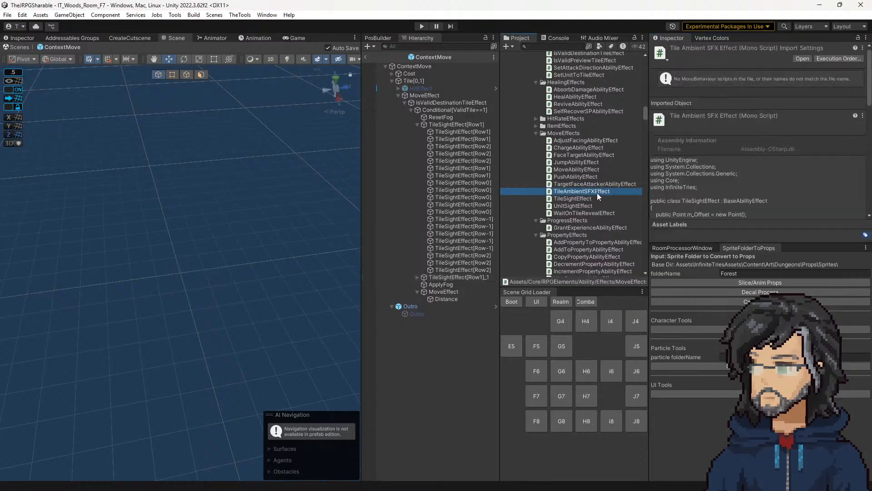
{"action": "left_click", "coordinate": [581, 184]}
{"action": "double_click", "coordinate": [573, 191]}
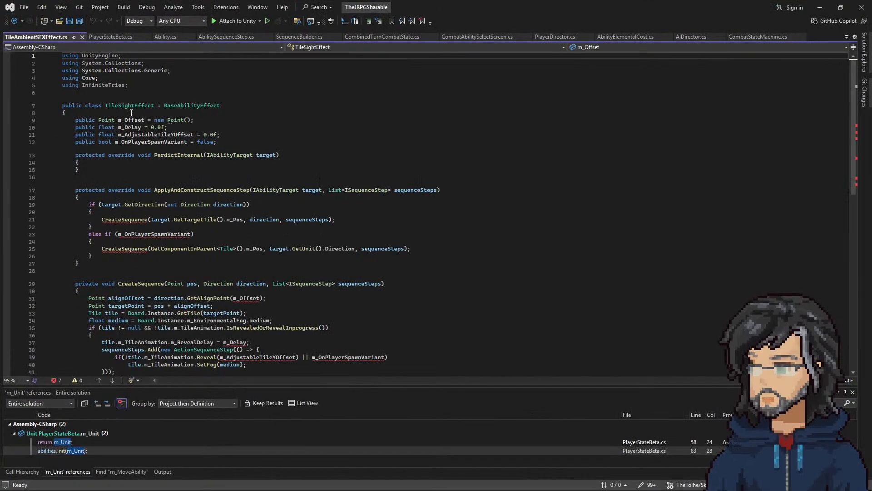
{"action": "double_click", "coordinate": [129, 105]}
{"action": "key", "text": "ctrl+v"}
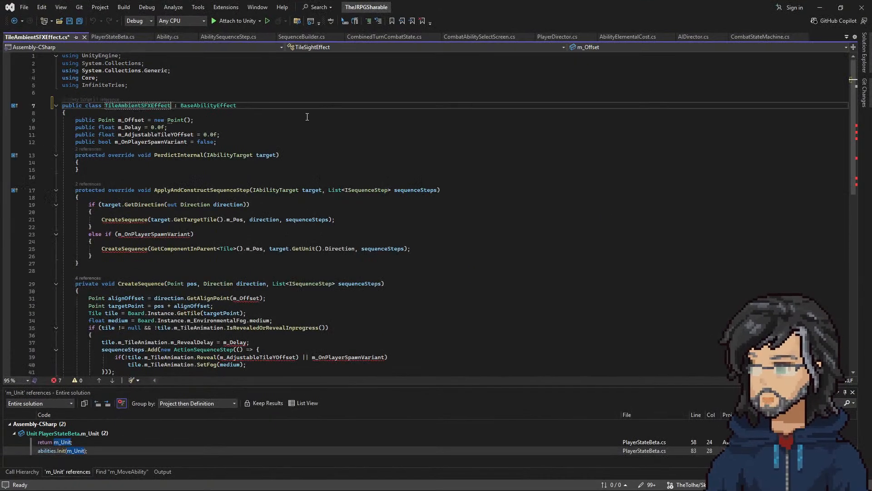
Step: Examine how the TileAmbientSFXEffect script uses its m_OnPlayerSpawnVariant and m_Offset fields
{"action": "scroll", "coordinate": [274, 216], "scroll_direction": "down", "scroll_amount": 5}
{"action": "scroll", "coordinate": [235, 243], "scroll_direction": "up", "scroll_amount": 5}
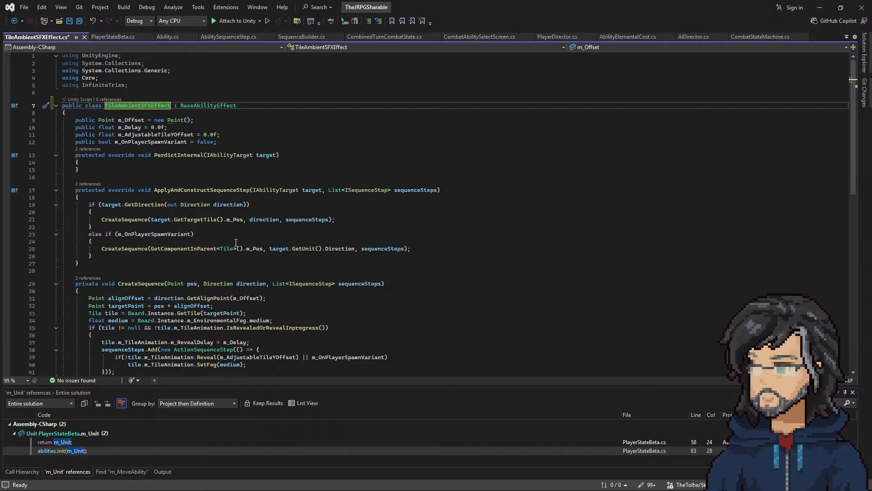
{"action": "scroll", "coordinate": [235, 242], "scroll_direction": "down", "scroll_amount": 5}
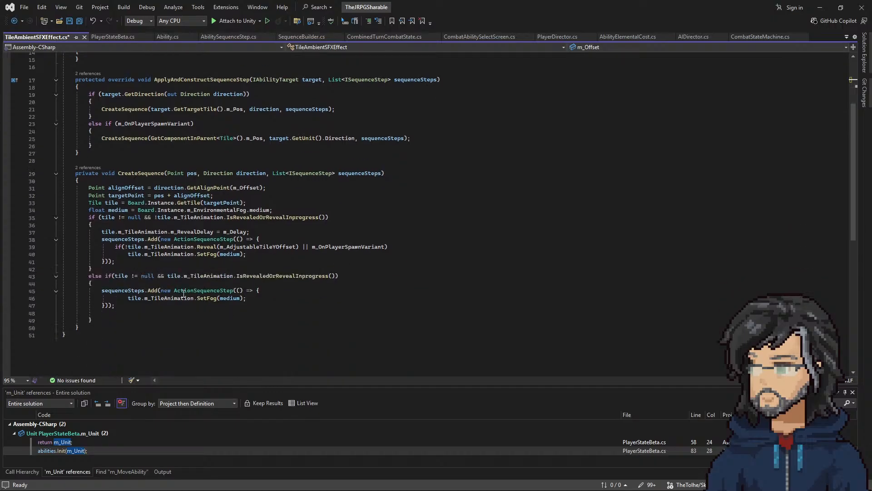
{"action": "scroll", "coordinate": [186, 254], "scroll_direction": "up", "scroll_amount": 3}
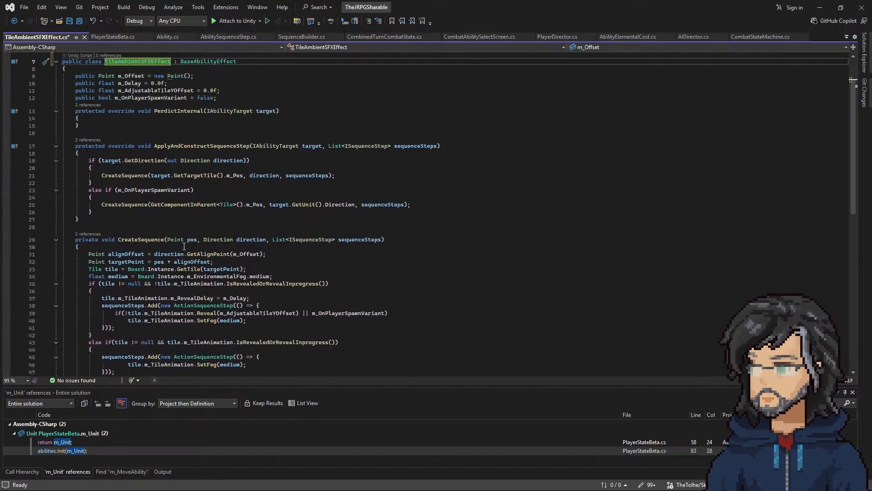
{"action": "double_click", "coordinate": [149, 190]}
{"action": "scroll", "coordinate": [215, 224], "scroll_direction": "up", "scroll_amount": 2}
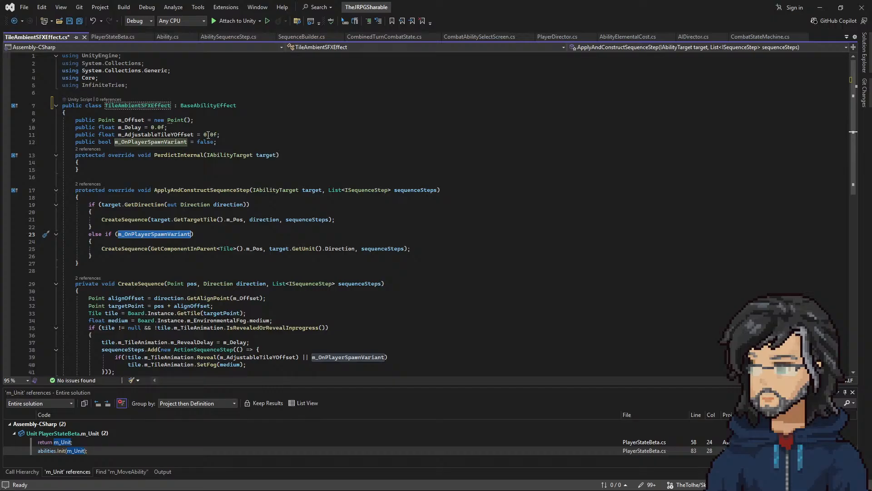
{"action": "left_click", "coordinate": [131, 120]}
{"action": "scroll", "coordinate": [188, 209], "scroll_direction": "down", "scroll_amount": 4}
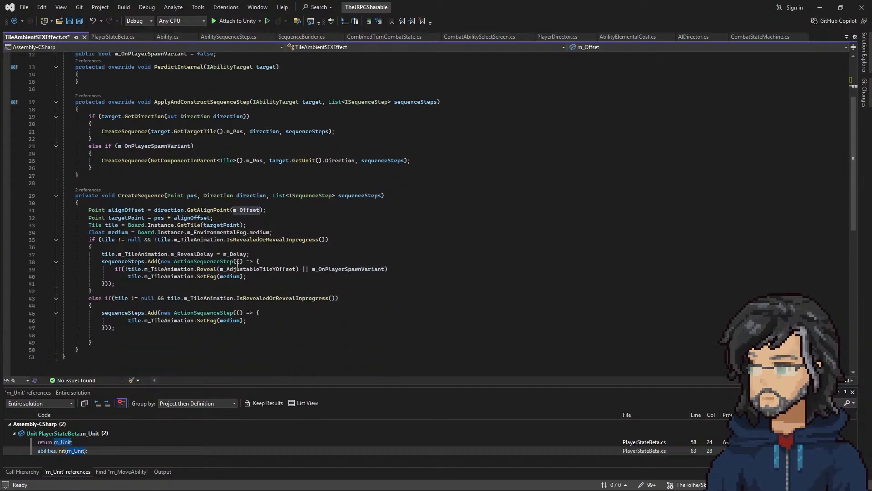
Step: Examine how CreateSequence works out alignOffset and targetPoint, and where it uses the resulting tile
{"action": "left_click", "coordinate": [138, 209]}
{"action": "left_click", "coordinate": [125, 218]}
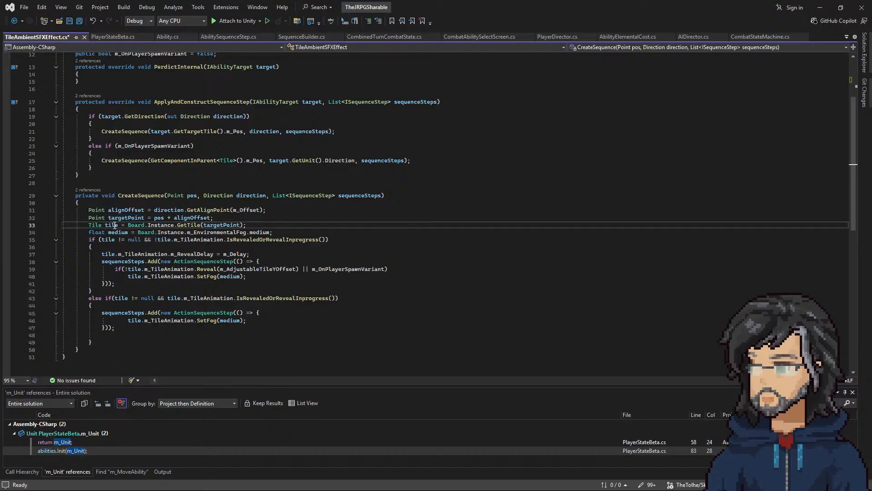
{"action": "left_click", "coordinate": [257, 225]}
{"action": "key", "text": "shift+Up"}
{"action": "key", "text": "shift+Up"}
{"action": "key", "text": "shift+Up"}
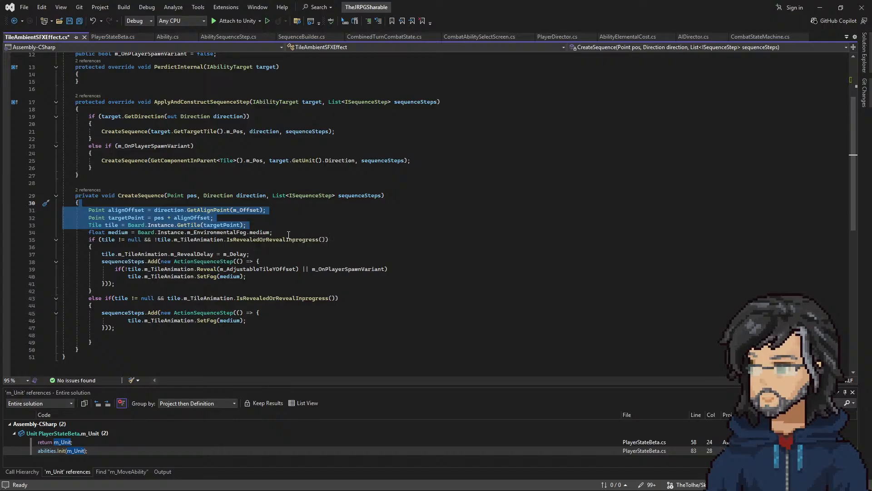
{"action": "left_click_drag", "start_coordinate": [248, 228], "coordinate": [10, 214]}
{"action": "scroll", "coordinate": [135, 223], "scroll_direction": "up", "scroll_amount": 3}
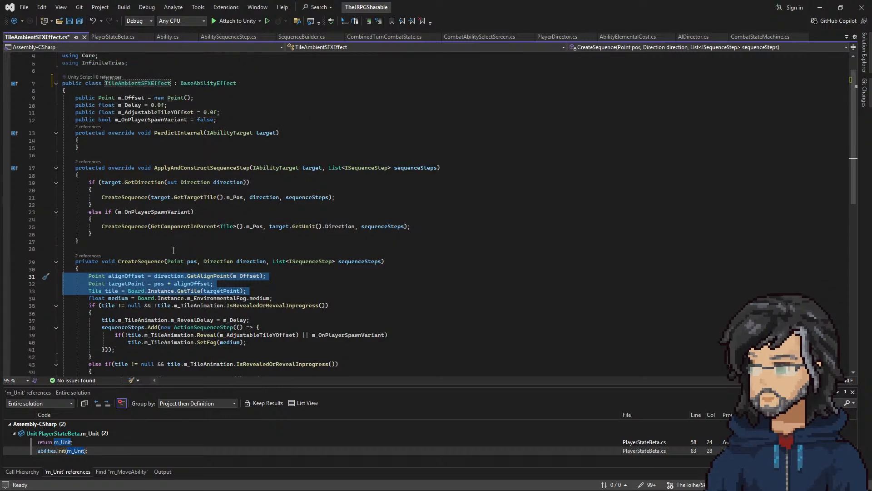
{"action": "left_click_drag", "start_coordinate": [104, 84], "coordinate": [170, 83]}
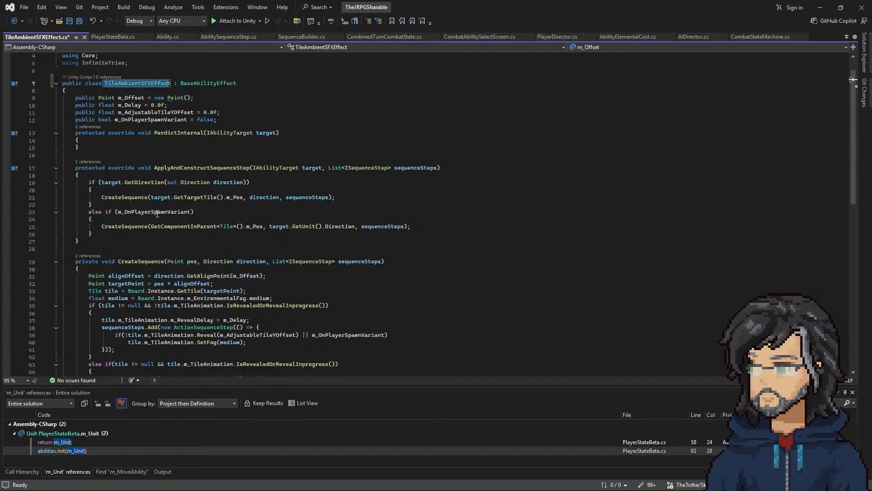
{"action": "scroll", "coordinate": [158, 197], "scroll_direction": "down", "scroll_amount": 4}
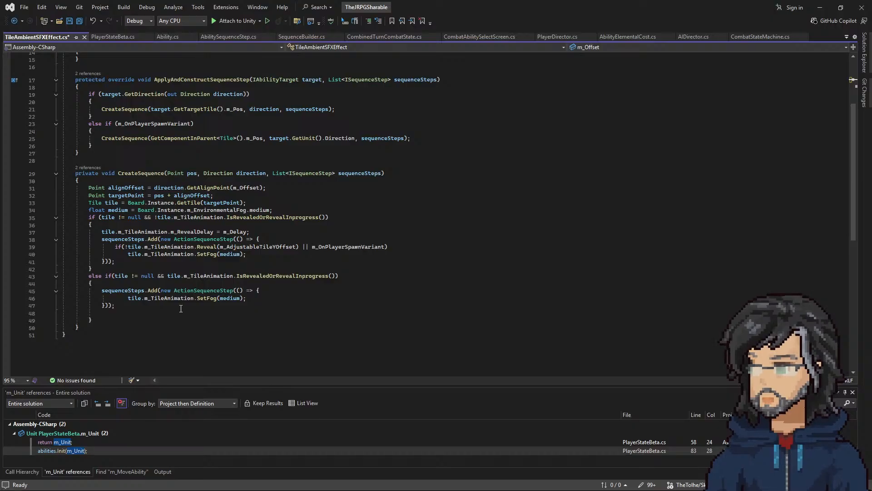
{"action": "double_click", "coordinate": [112, 203]}
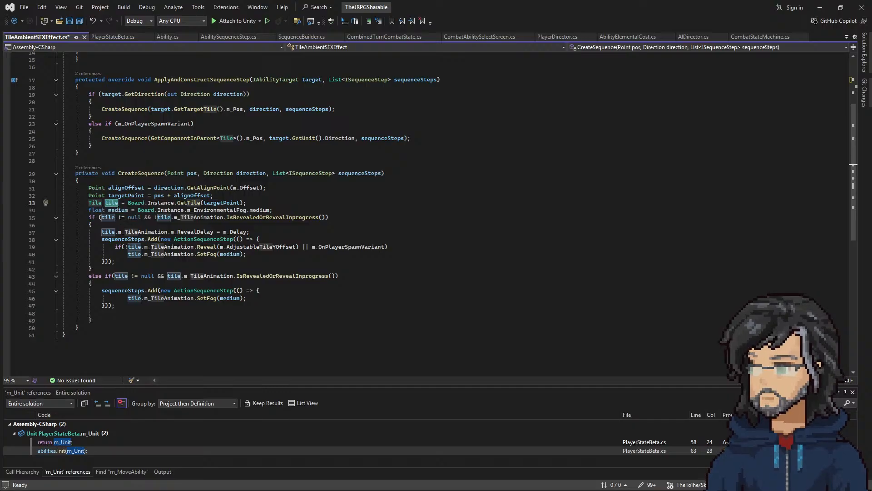
Step: Switch to the Ambient SFX wireframe in Balsamiq and replace the AmbientManager box's entry with "Update Current Ambient"
{"action": "key", "text": "alt+Tab"}
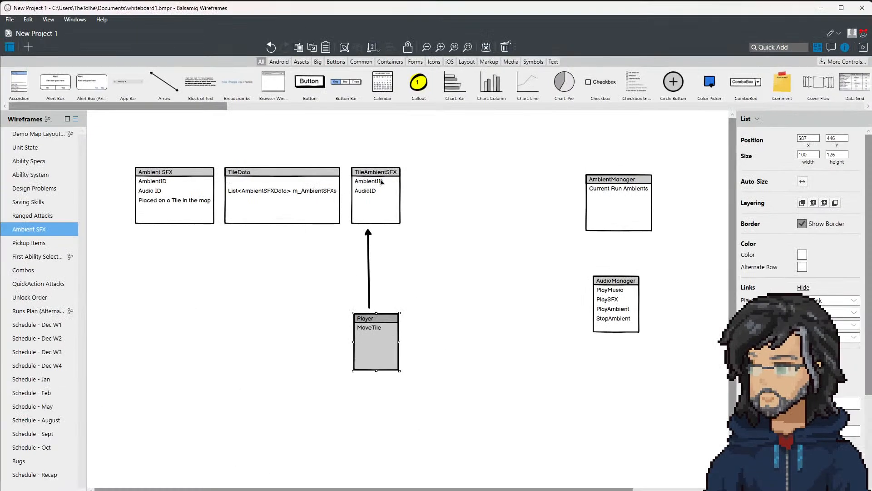
{"action": "left_click", "coordinate": [359, 220]}
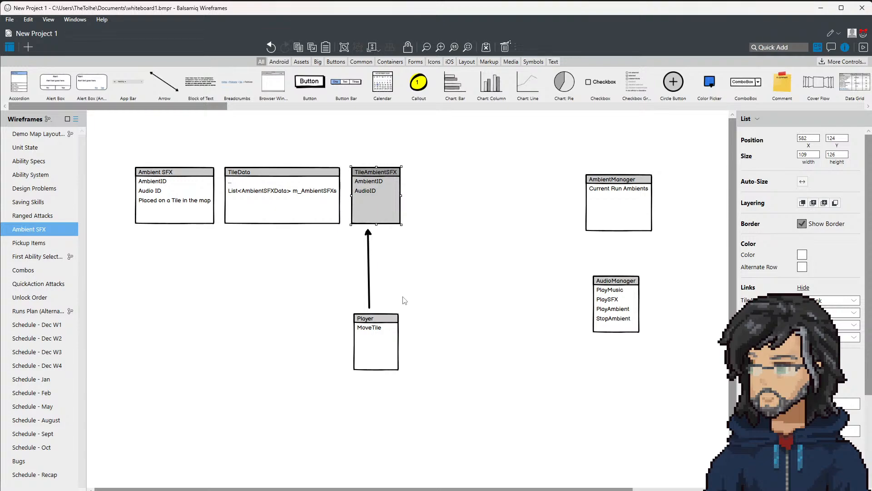
{"action": "double_click", "coordinate": [630, 204]}
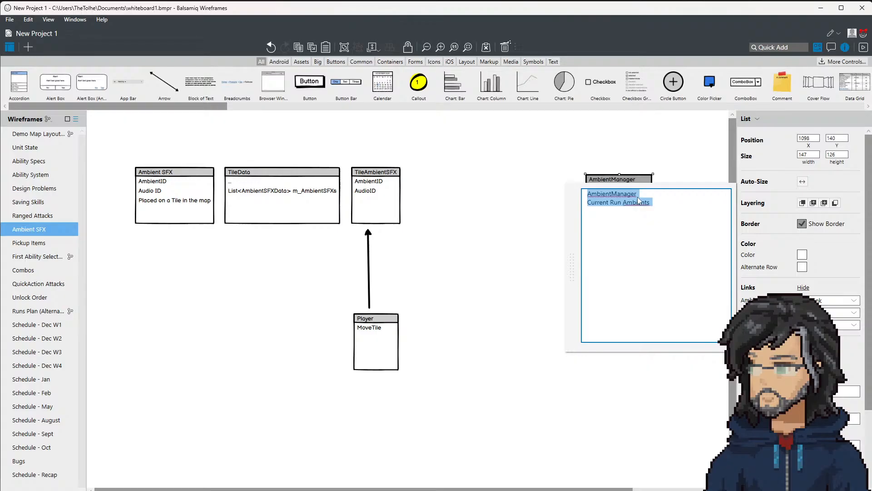
{"action": "left_click_drag", "start_coordinate": [654, 202], "coordinate": [558, 207]}
{"action": "key", "text": "BackSpace"}
{"action": "type", "text": "Update "}
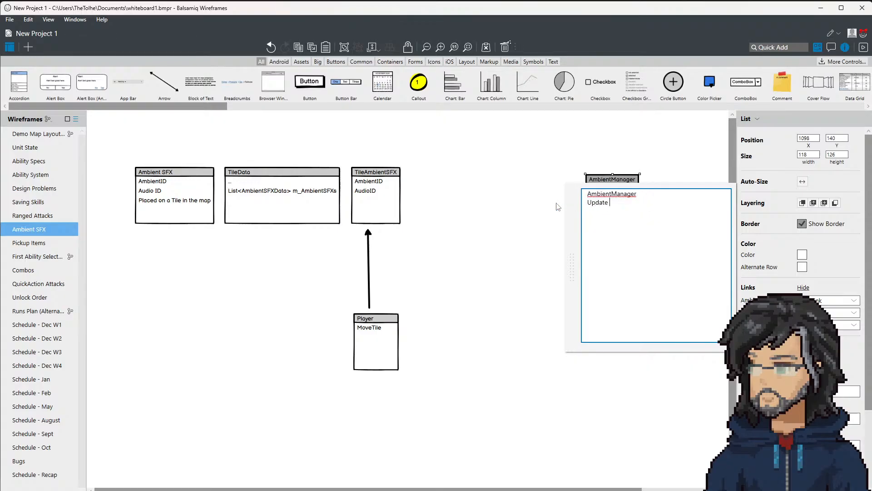
{"action": "type", "text": "Current Ambiten"}
{"action": "key", "text": "BackSpace"}
{"action": "key", "text": "BackSpace"}
{"action": "key", "text": "BackSpace"}
{"action": "type", "text": "ent"}
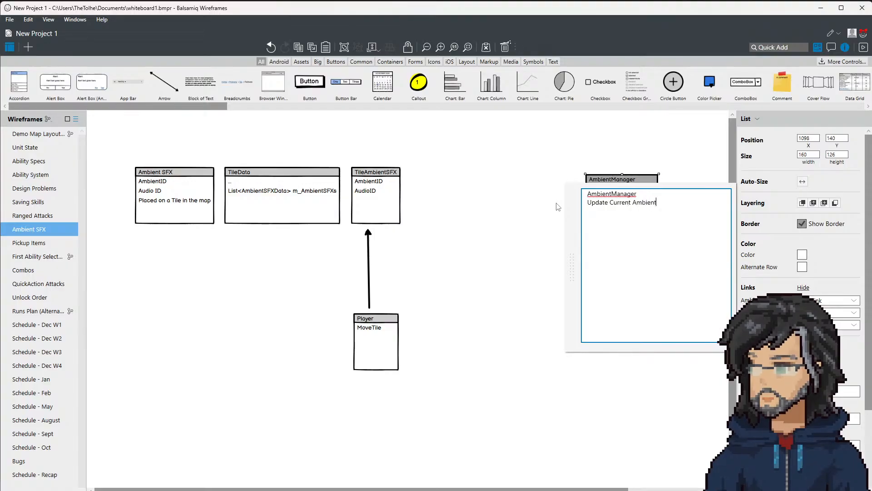
Step: Add a "Current Ambient SFX" entry above Update Current Ambient in the AmbientManager box
{"action": "key", "text": "Return"}
{"action": "type", "text": "Current Ambient"}
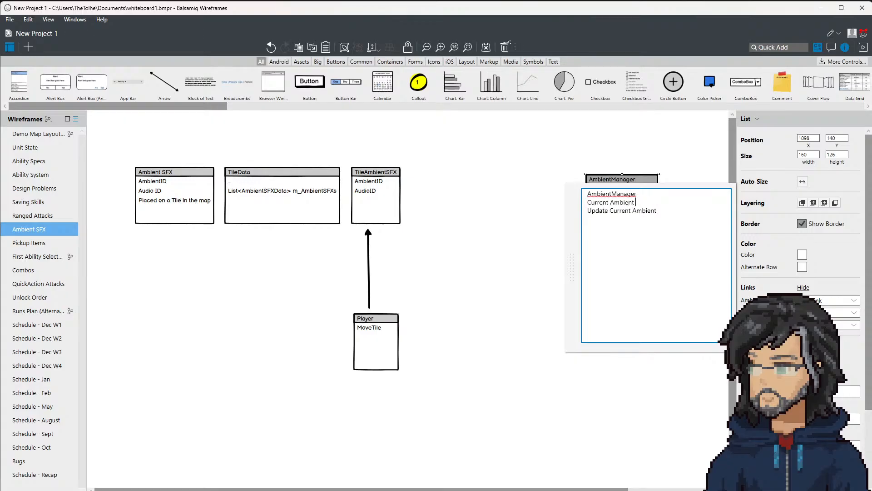
{"action": "type", "text": " SFX"}
{"action": "left_click", "coordinate": [514, 242]}
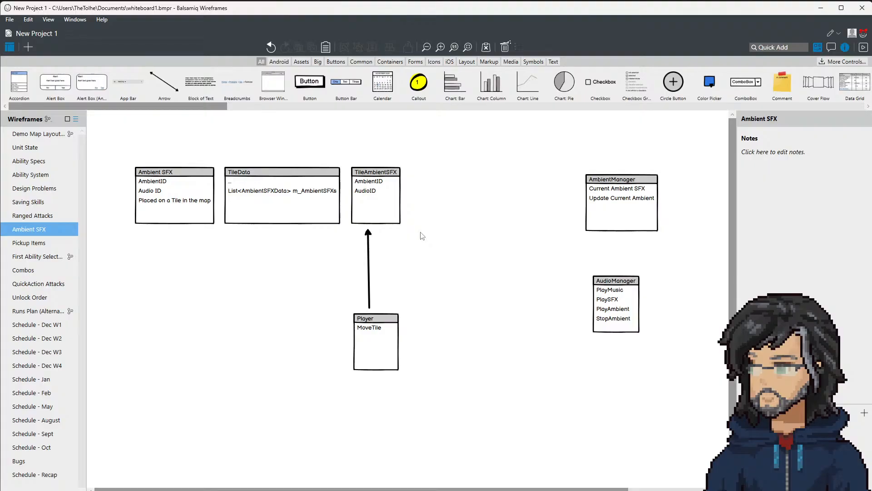
Step: Remove the MoveTile entry from the Player box and change its heading to "Player - MoveAbility"
{"action": "left_click", "coordinate": [383, 336]}
{"action": "double_click", "coordinate": [383, 337]}
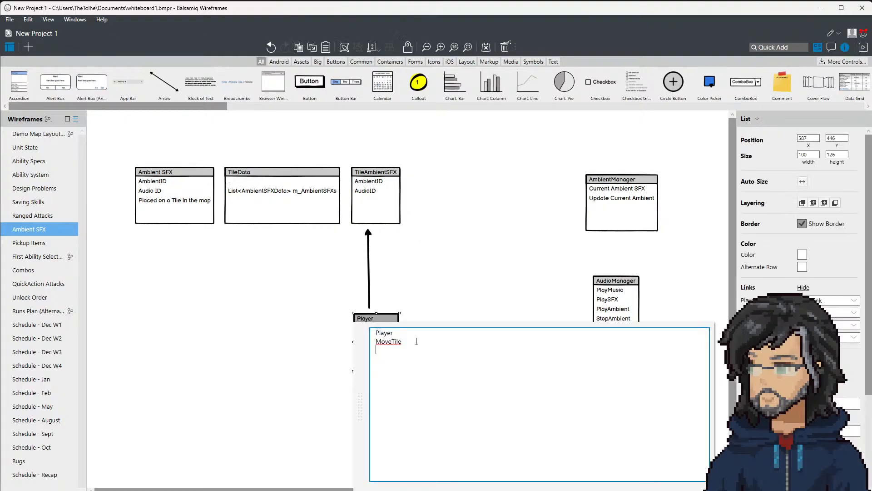
{"action": "key", "text": "Right"}
{"action": "key", "text": "Return"}
{"action": "key", "text": "BackSpace"}
{"action": "key", "text": "BackSpace"}
{"action": "key", "text": "BackSpace"}
{"action": "key", "text": "BackSpace"}
{"action": "type", "text": "Ab"}
{"action": "key", "text": "Up"}
{"action": "key", "text": "Delete"}
{"action": "key", "text": "Delete"}
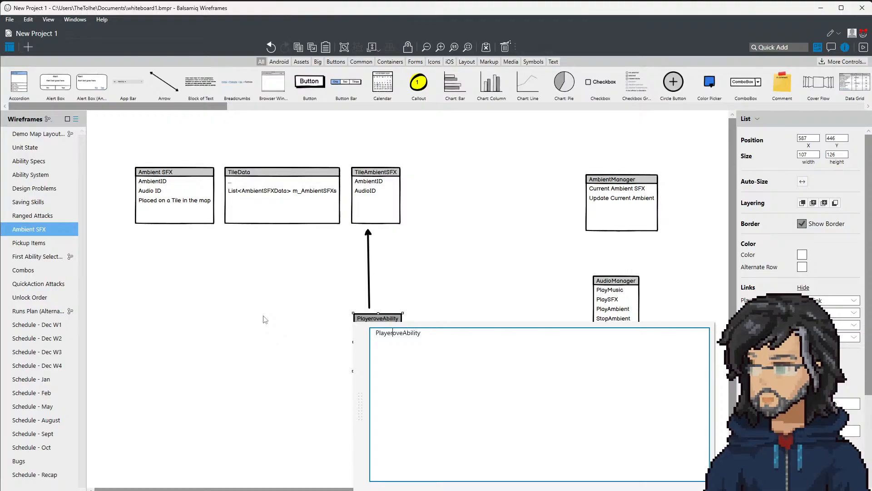
{"action": "type", "text": "M"}
{"action": "key", "text": "Left"}
{"action": "type", "text": "-"}
Step: Add a "TileAmbientSFXEffect" entry under the Player - MoveAbility heading
{"action": "left_click", "coordinate": [425, 350]}
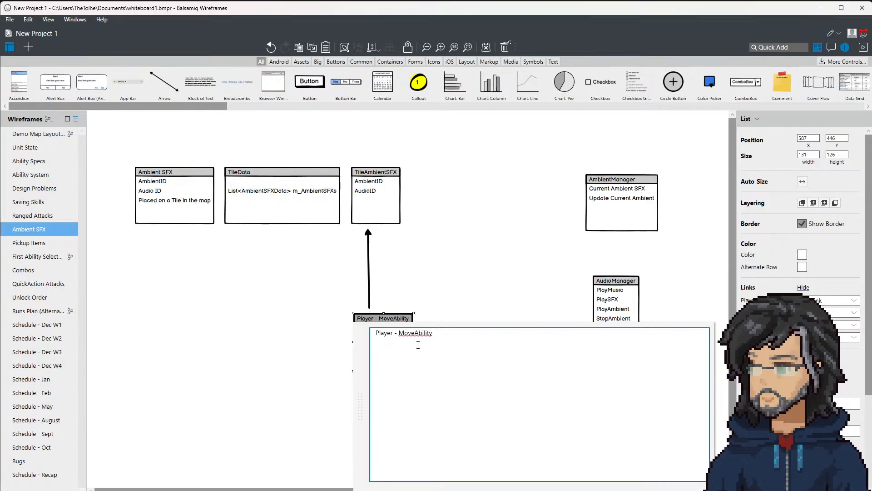
{"action": "type", "text": "TileAmbientSFXEffect"}
{"action": "left_click", "coordinate": [347, 333]}
{"action": "left_click", "coordinate": [347, 333]}
Step: Move the Player - MoveAbility box closer beneath TileAmbientSFX and fit a shortened upward arrow, about 84 high, between them
{"action": "mouse_move", "coordinate": [377, 343]}
{"action": "left_mouse_down"}
{"action": "mouse_move", "coordinate": [318, 340]}
{"action": "mouse_move", "coordinate": [384, 340]}
{"action": "mouse_move", "coordinate": [369, 335]}
{"action": "mouse_move", "coordinate": [380, 345]}
{"action": "left_mouse_up"}
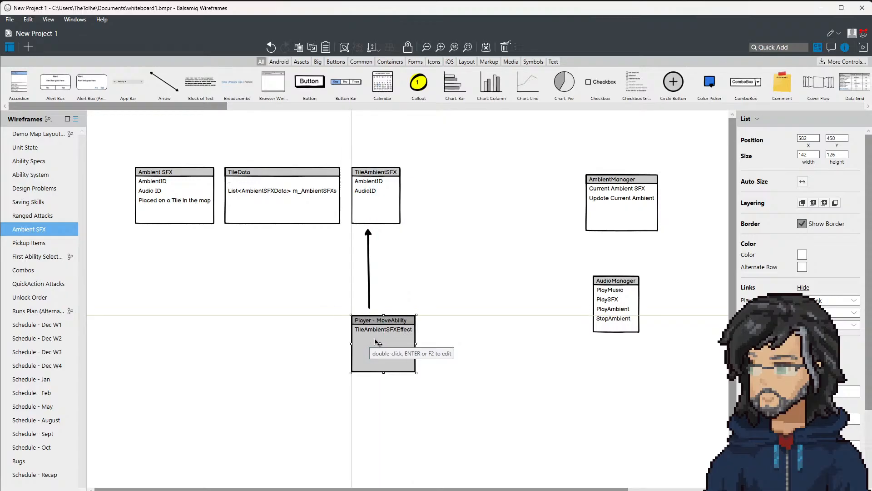
{"action": "left_click", "coordinate": [370, 277]}
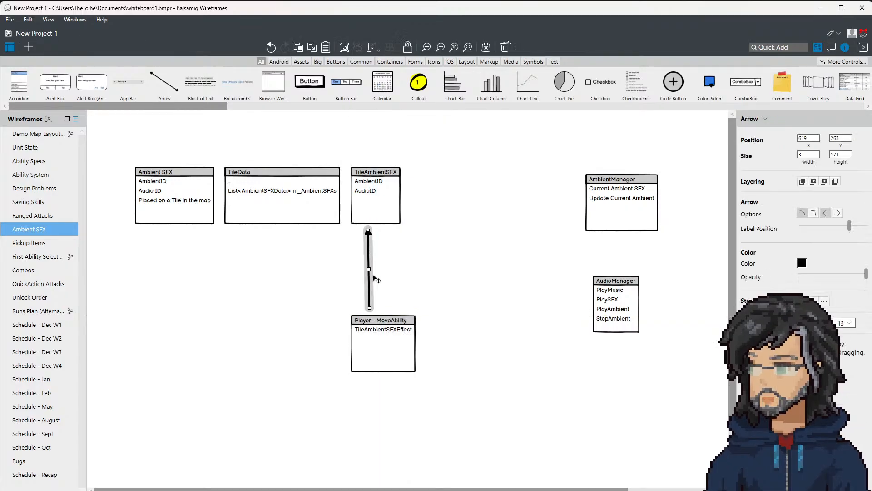
{"action": "left_click", "coordinate": [378, 331]}
{"action": "left_click_drag", "start_coordinate": [378, 332], "coordinate": [378, 332]}
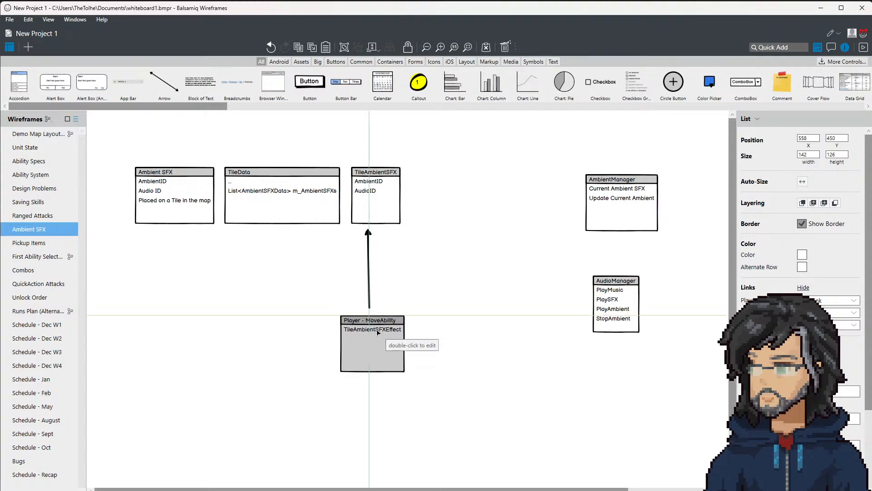
{"action": "left_click_drag", "start_coordinate": [370, 264], "coordinate": [515, 307]}
{"action": "left_click_drag", "start_coordinate": [376, 339], "coordinate": [377, 293]}
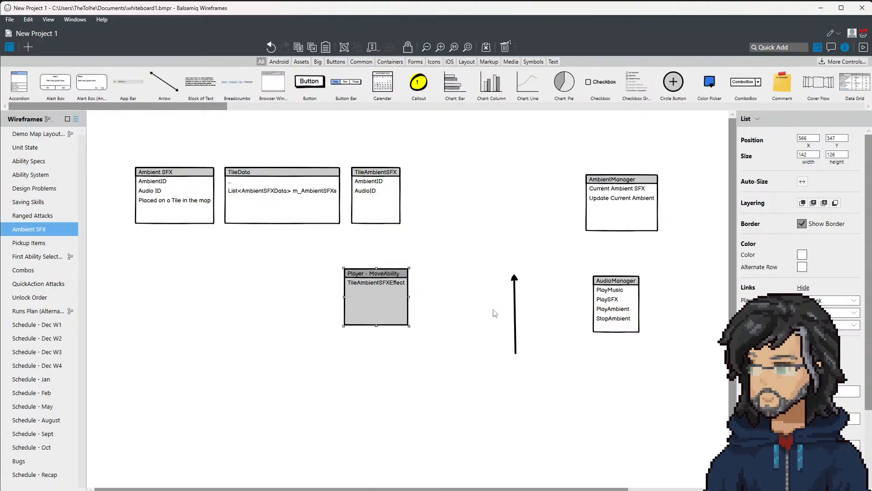
{"action": "left_click_drag", "start_coordinate": [516, 310], "coordinate": [372, 228]}
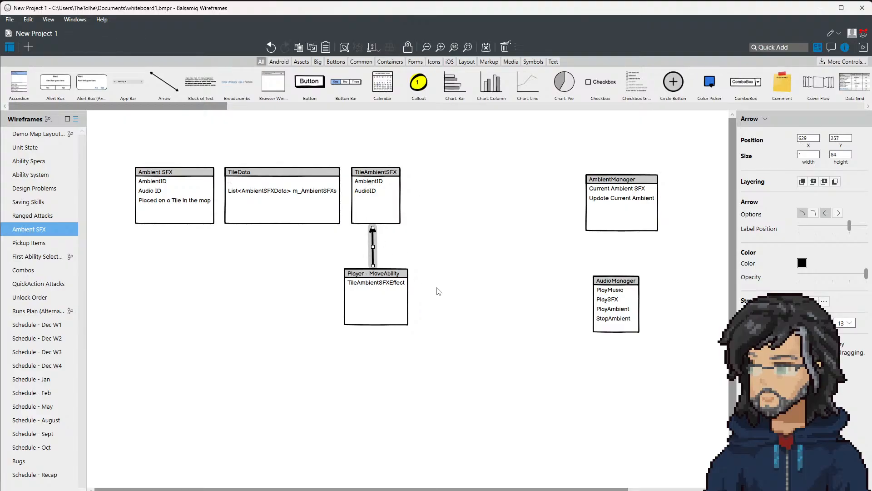
Step: Place the AmbientManager box level with Player - MoveAbility and add a copied arrow pointing from the Player box to AmbientManager
{"action": "left_click", "coordinate": [537, 282]}
{"action": "left_click_drag", "start_coordinate": [622, 191], "coordinate": [490, 279]}
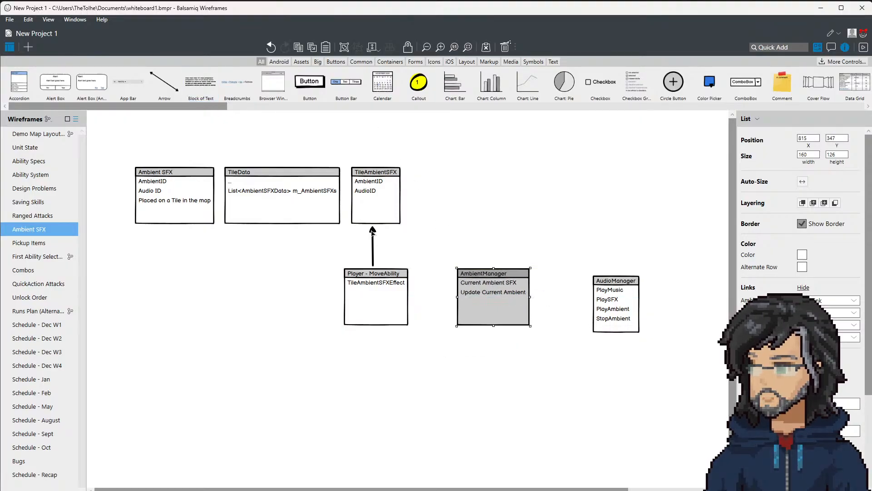
{"action": "left_click", "coordinate": [374, 244]}
{"action": "left_click_drag", "start_coordinate": [374, 244], "coordinate": [448, 299]}
{"action": "left_click", "coordinate": [489, 295]}
{"action": "left_click", "coordinate": [445, 301]}
{"action": "left_click", "coordinate": [469, 295]}
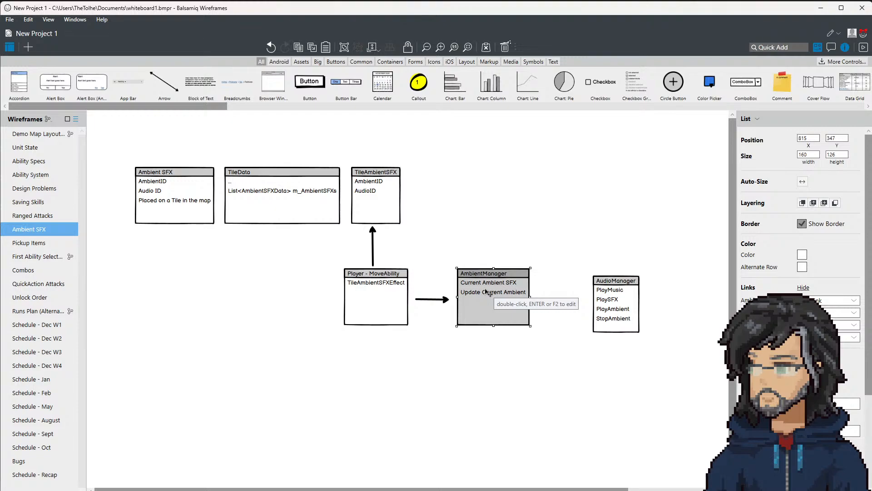
Step: Add an "UpdateAmbientSFXEffect" entry to the Player - MoveAbility box, separated from TileAmbientSFXEffect by a blank line
{"action": "left_click", "coordinate": [383, 300]}
{"action": "double_click", "coordinate": [404, 294]}
{"action": "left_click", "coordinate": [434, 302]}
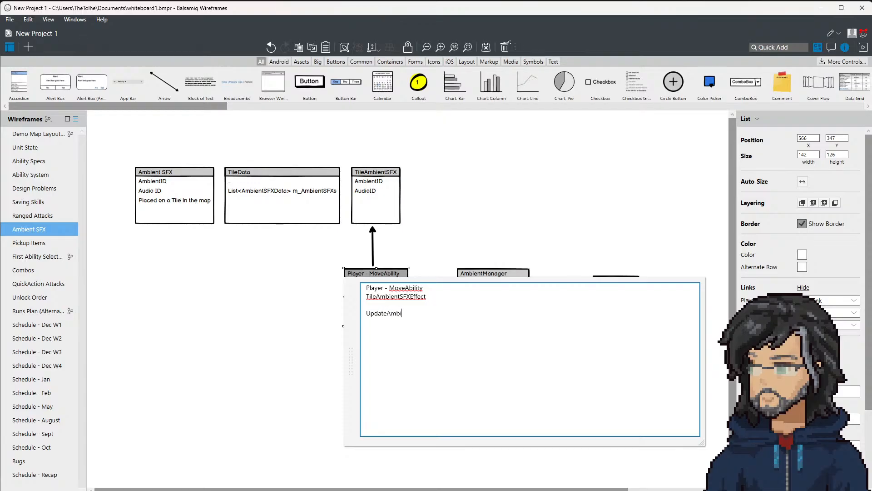
{"action": "type", "text": "XEffect"}
{"action": "left_click", "coordinate": [424, 224]}
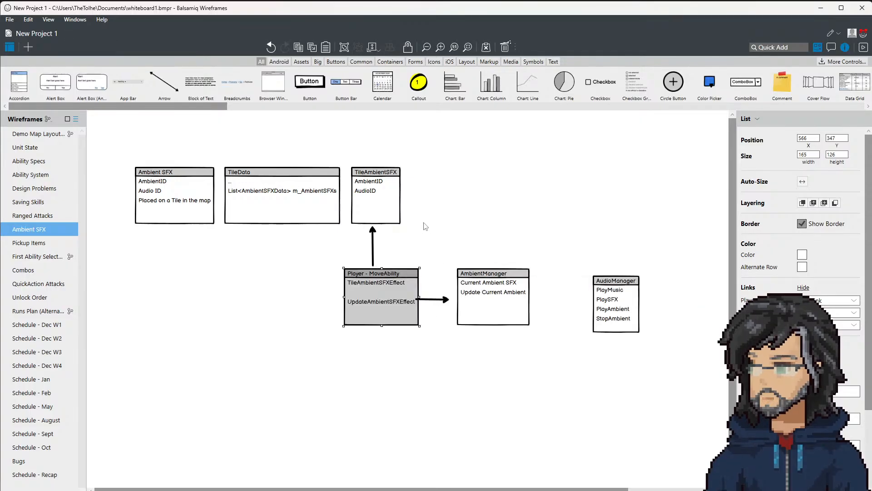
Step: Move the Player-to-AmbientManager arrow up to the TileAmbientSFXEffect row and add a copied arrow from UpdateAmbientSFXEffect to Update Current Ambient
{"action": "left_click", "coordinate": [427, 300]}
{"action": "left_click_drag", "start_coordinate": [427, 301], "coordinate": [435, 285]}
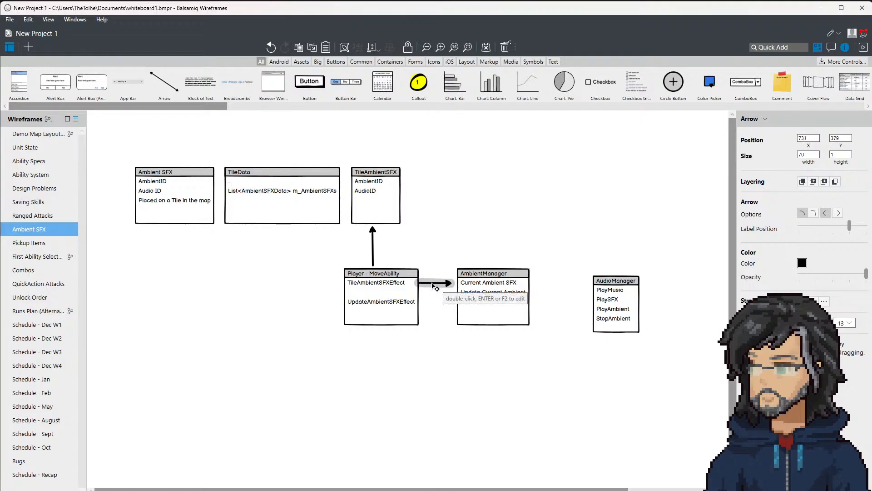
{"action": "key", "text": "ctrl+v"}
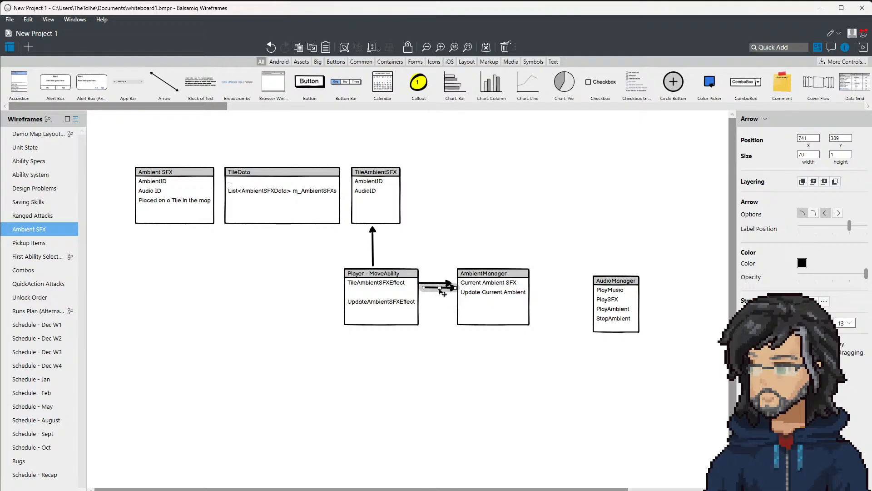
{"action": "mouse_move", "coordinate": [449, 291]}
{"action": "left_mouse_down"}
{"action": "mouse_move", "coordinate": [446, 307]}
{"action": "mouse_move", "coordinate": [454, 293]}
{"action": "left_mouse_up"}
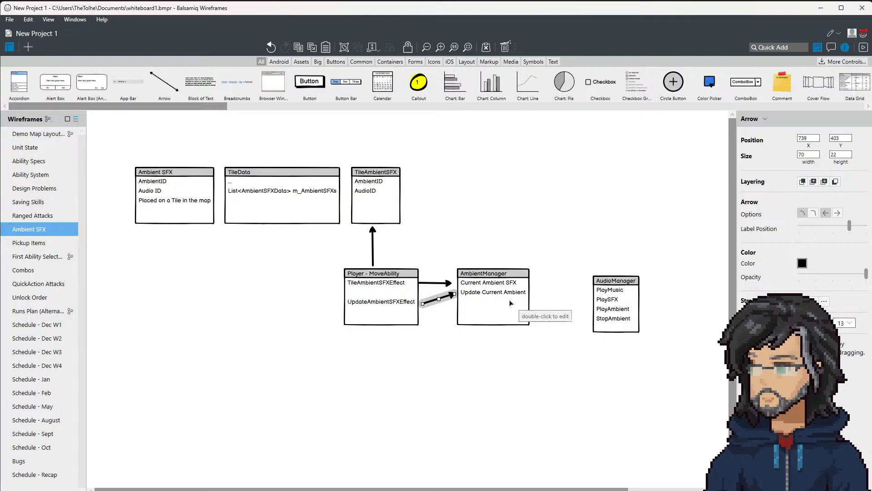
Step: Add a "ClearAmbientSFXEffects" entry directly under the Player - MoveAbility heading
{"action": "double_click", "coordinate": [395, 285]}
{"action": "key", "text": "Return"}
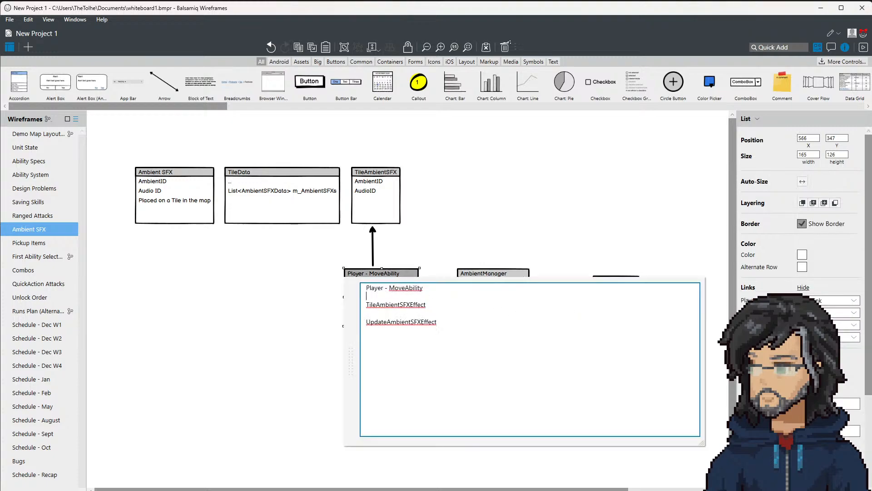
{"action": "type", "text": "Clea"}
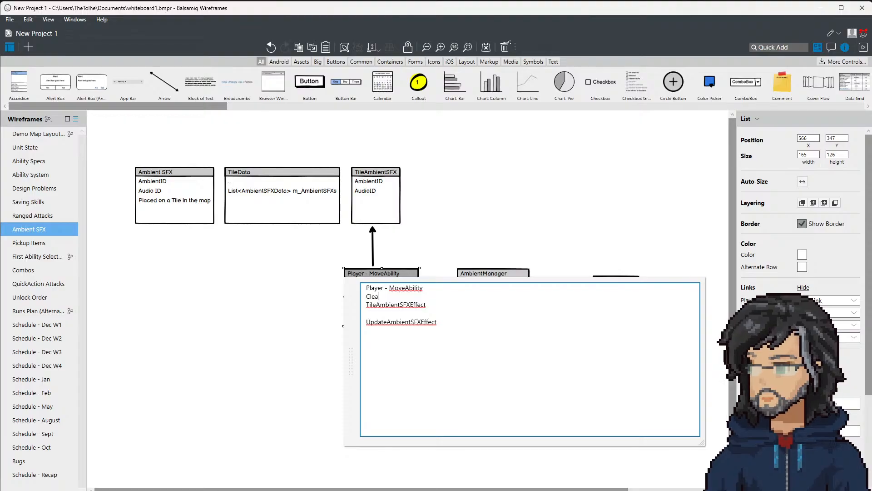
{"action": "type", "text": "rAmbientSFXEf"}
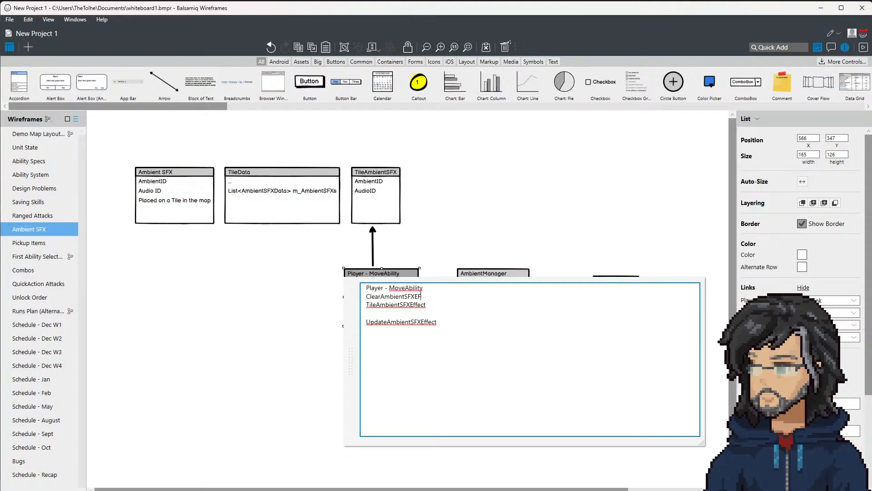
{"action": "key", "text": "BackSpace"}
{"action": "key", "text": "BackSpace"}
{"action": "type", "text": "ffec"}
{"action": "left_click", "coordinate": [444, 251]}
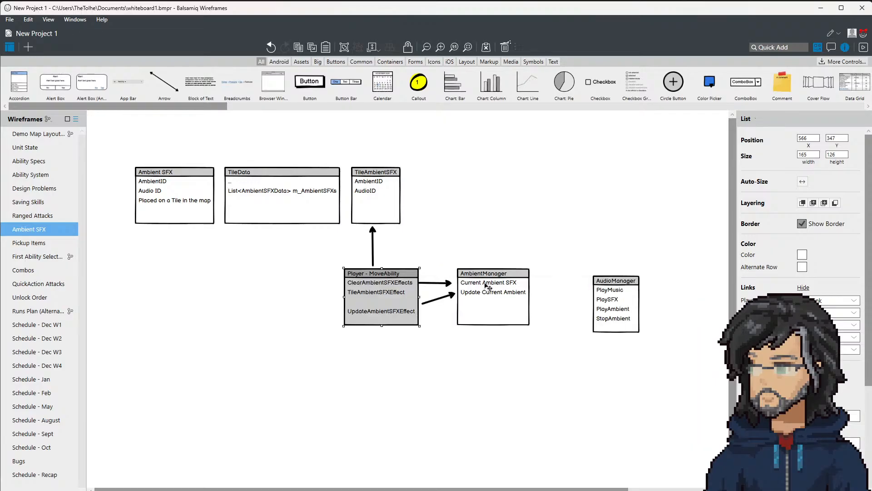
Step: Add a "RemoveAllAmbientSFX" entry directly under the AmbientManager heading
{"action": "double_click", "coordinate": [488, 286]}
{"action": "key", "text": "Return"}
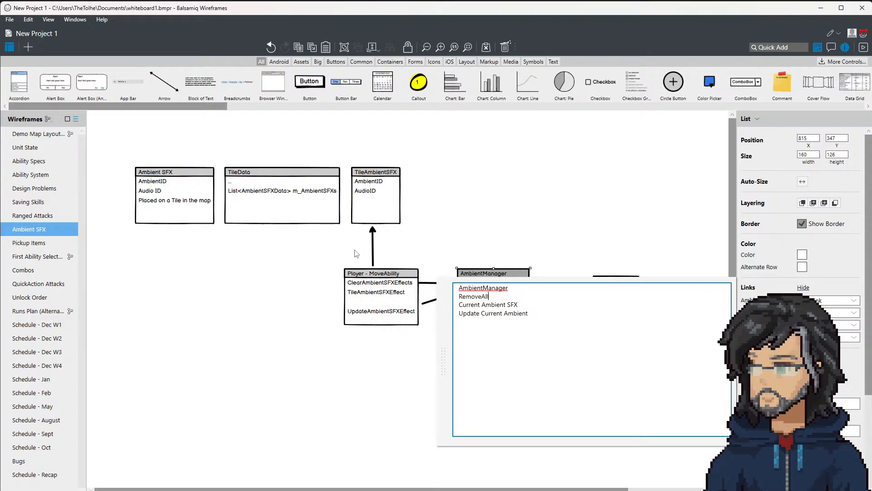
{"action": "type", "text": "AmbientSFX"}
{"action": "left_click", "coordinate": [460, 177]}
{"action": "left_click", "coordinate": [437, 159]}
Step: Re-aim the lower arrow at Update Current Ambient and remove the blank line above UpdateAmbientSFXEffect in the Player box
{"action": "left_click", "coordinate": [437, 309]}
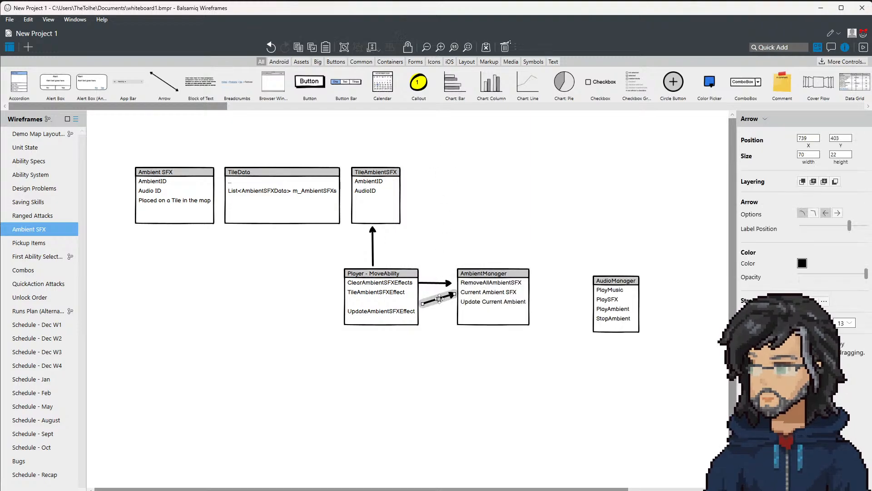
{"action": "left_click_drag", "start_coordinate": [437, 309], "coordinate": [456, 306]}
{"action": "double_click", "coordinate": [400, 303]}
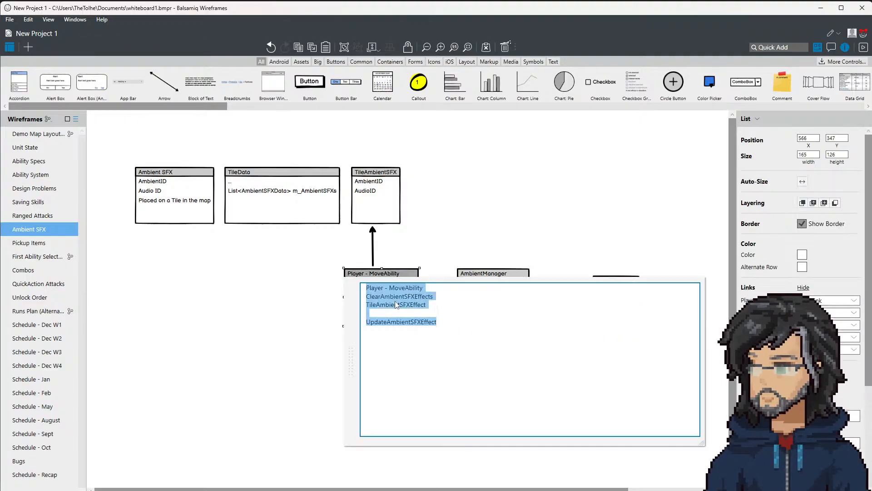
{"action": "left_click", "coordinate": [402, 314]}
{"action": "key", "text": "BackSpace"}
{"action": "left_click", "coordinate": [452, 242]}
Step: Straighten the UpdateAmbientSFXEffect arrow and add another arrow from TileAmbientSFXEffect to Current Ambient SFX
{"action": "left_click", "coordinate": [434, 310]}
{"action": "left_click_drag", "start_coordinate": [422, 312], "coordinate": [430, 295]}
{"action": "left_click", "coordinate": [430, 284]}
{"action": "left_click", "coordinate": [372, 296]}
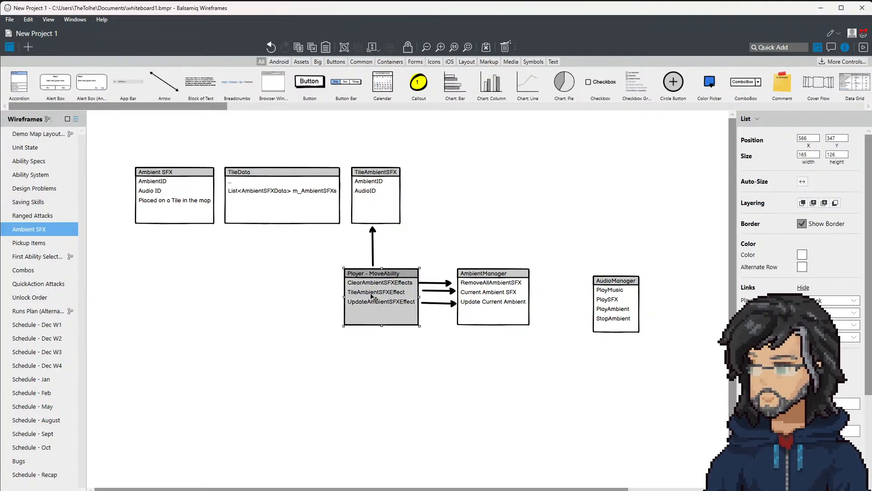
Step: Rename the RemoveAllAmbientSFX entry in the AmbientManager box to "SetAmbientSFXToBeRemoved"
{"action": "left_click", "coordinate": [500, 303]}
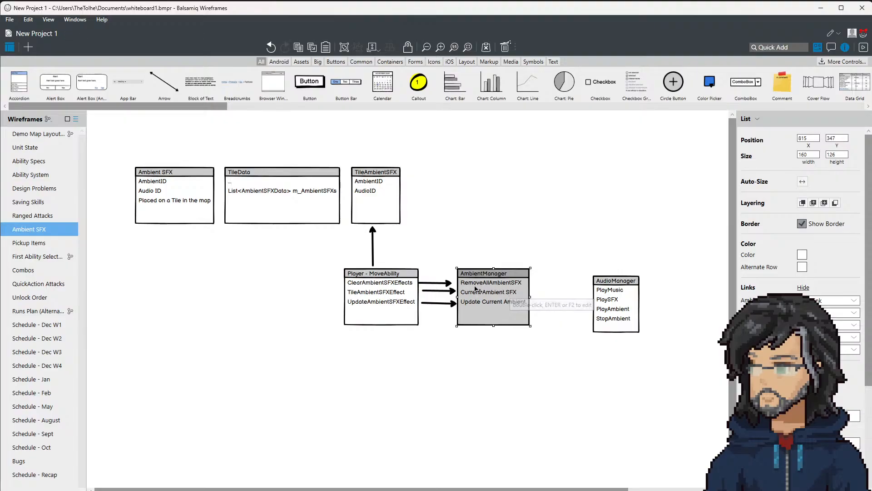
{"action": "double_click", "coordinate": [484, 291]}
{"action": "left_click", "coordinate": [492, 287]}
{"action": "left_click_drag", "start_coordinate": [489, 297], "coordinate": [414, 300]}
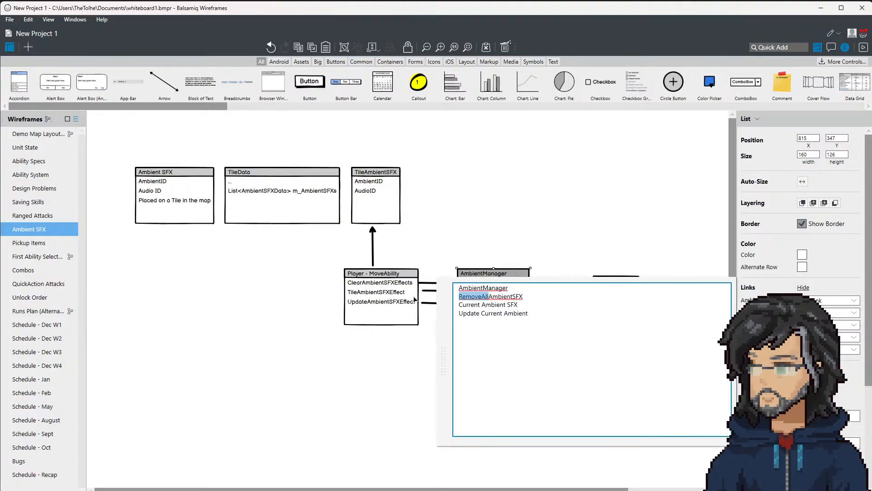
{"action": "type", "text": "Flag"}
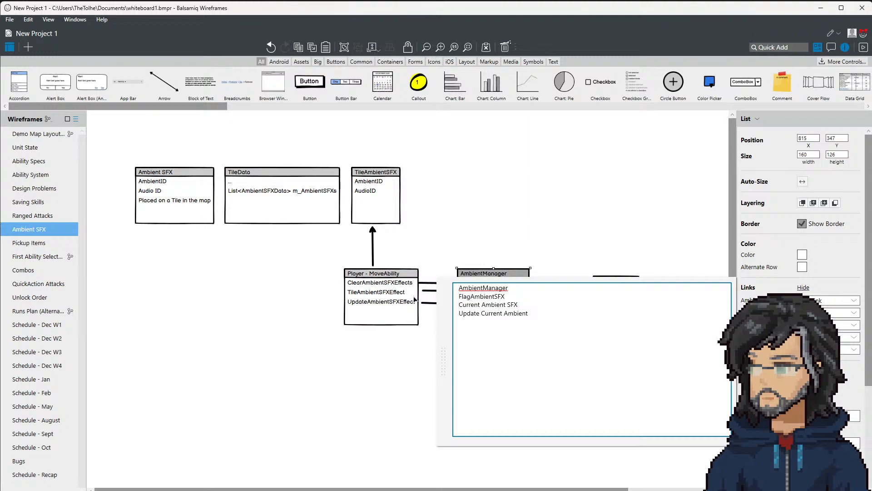
{"action": "type", "text": "For"}
{"action": "key", "text": "BackSpace"}
{"action": "key", "text": "BackSpace"}
{"action": "key", "text": "BackSpace"}
{"action": "key", "text": "BackSpace"}
{"action": "type", "text": "Set"}
{"action": "key", "text": "End"}
{"action": "key", "text": "Delete"}
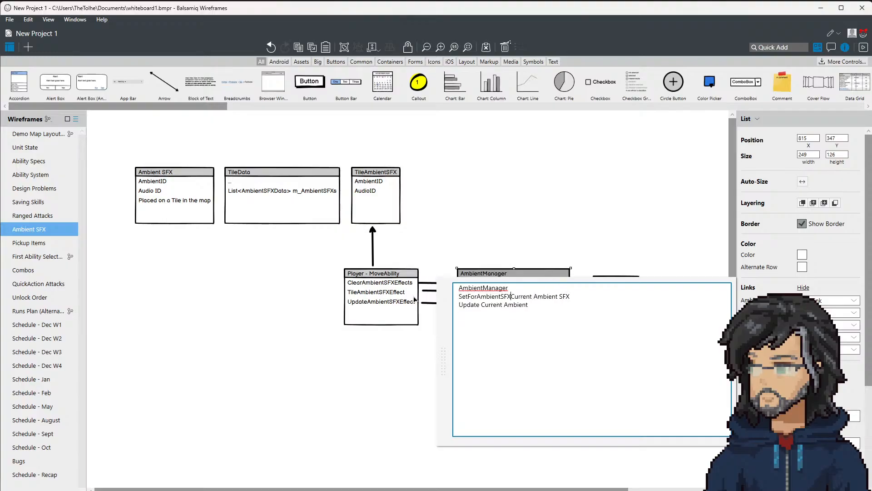
{"action": "key", "text": "Return"}
{"action": "key", "text": "Up"}
{"action": "key", "text": "Right"}
{"action": "key", "text": "Right"}
{"action": "key", "text": "Right"}
{"action": "key", "text": "Delete"}
{"action": "key", "text": "Delete"}
{"action": "key", "text": "Delete"}
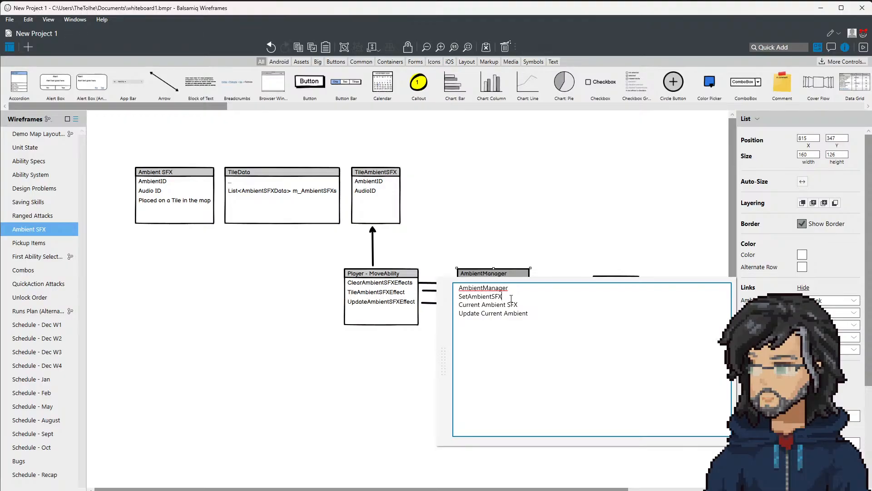
{"action": "type", "text": "ToBeRemoved"}
{"action": "left_click", "coordinate": [491, 233]}
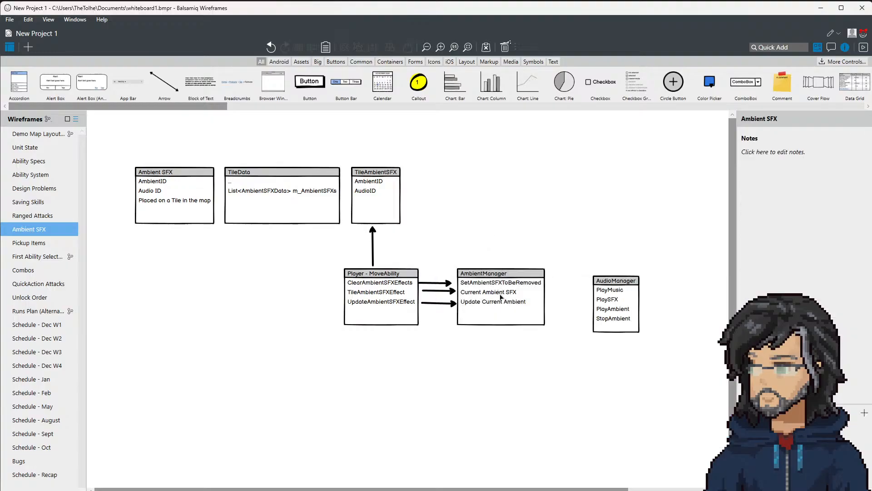
Step: Rename the first entry in the Player - MoveAbility box to "ClearAmbientSFXEffect", in the singular
{"action": "left_click", "coordinate": [390, 294]}
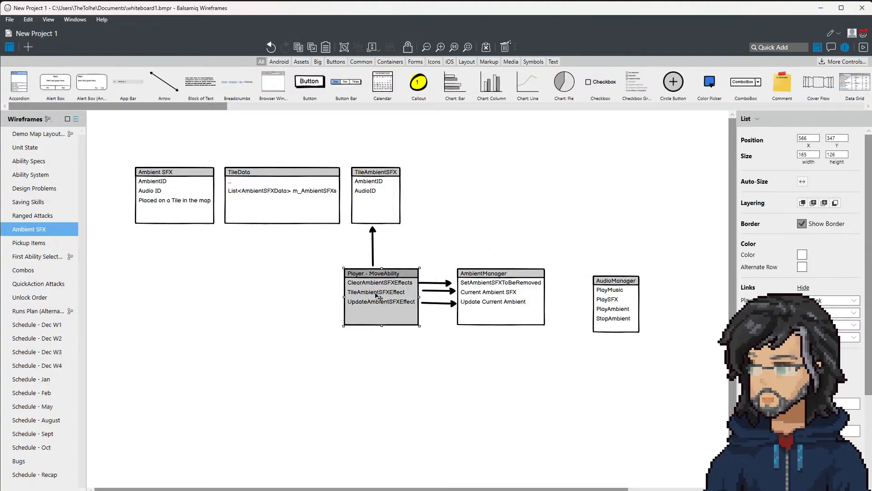
{"action": "double_click", "coordinate": [395, 292]}
{"action": "left_click", "coordinate": [448, 295]}
{"action": "key", "text": "BackSpace"}
{"action": "left_click", "coordinate": [434, 240]}
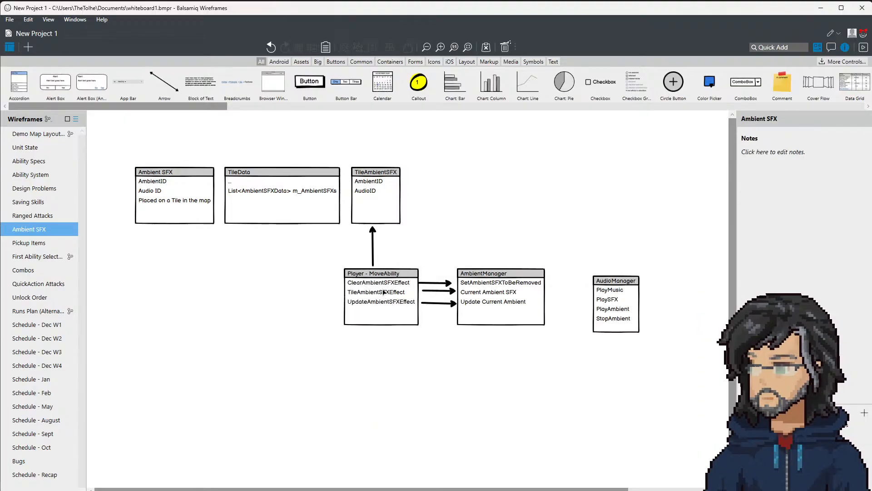
Step: Replace the Current Ambient SFX entry in the AmbientManager box with "AddAmbientSFX"
{"action": "left_click", "coordinate": [368, 214]}
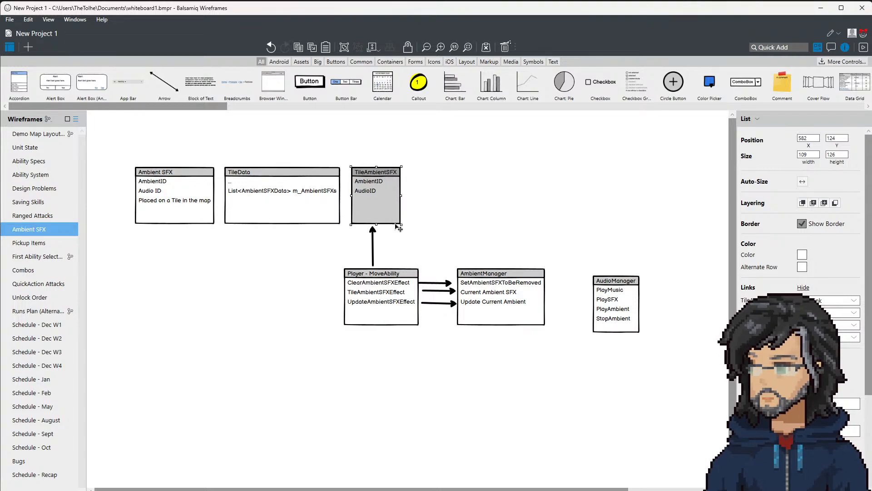
{"action": "double_click", "coordinate": [522, 304]}
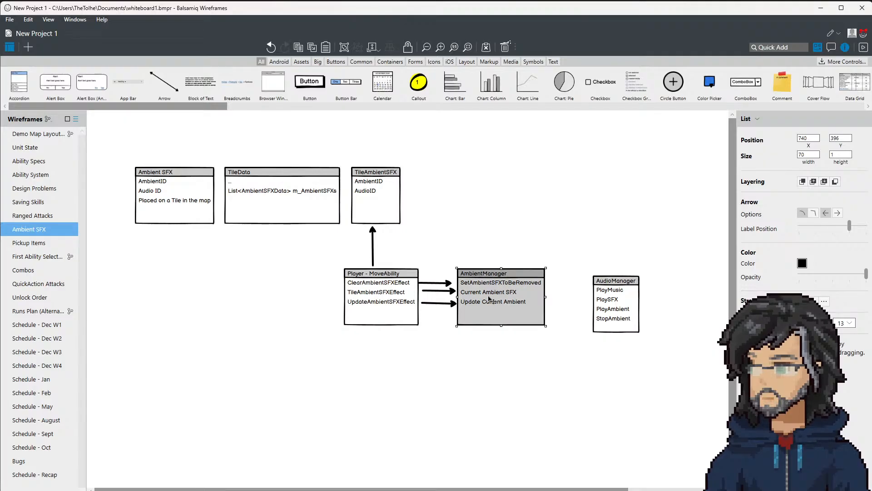
{"action": "left_click", "coordinate": [526, 306]}
{"action": "left_click_drag", "start_coordinate": [525, 307], "coordinate": [437, 309]}
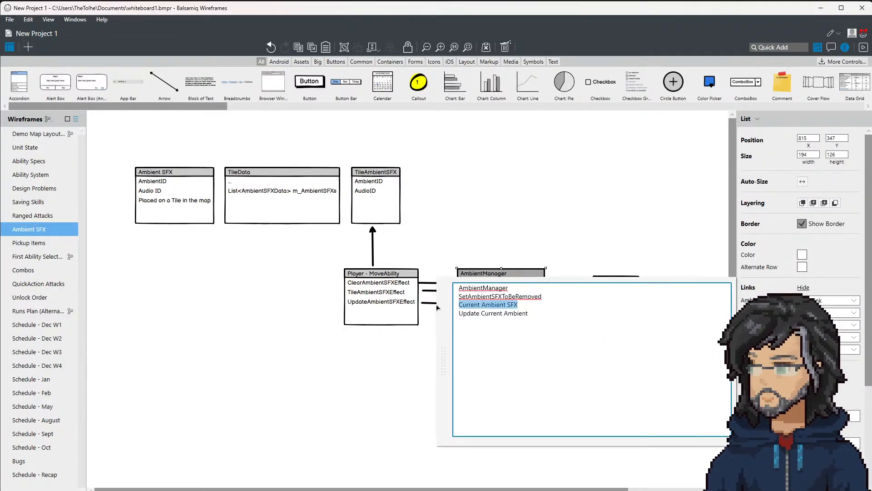
{"action": "type", "text": "AddAmbientSFX"}
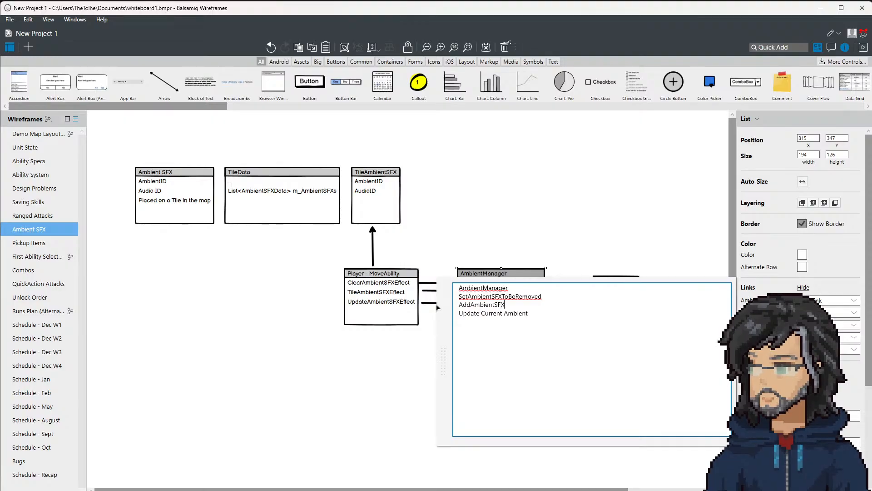
{"action": "left_click", "coordinate": [421, 287]}
{"action": "left_click", "coordinate": [422, 287]}
Step: Review how the Player - MoveAbility effects correspond to the set-to-be-removed, add and update entries in the AmbientManager box
{"action": "left_click", "coordinate": [487, 284]}
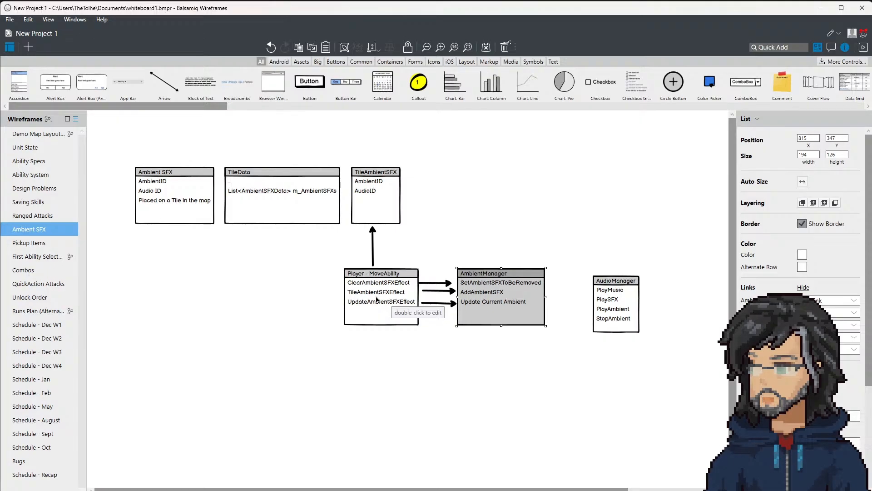
{"action": "left_click", "coordinate": [394, 308]}
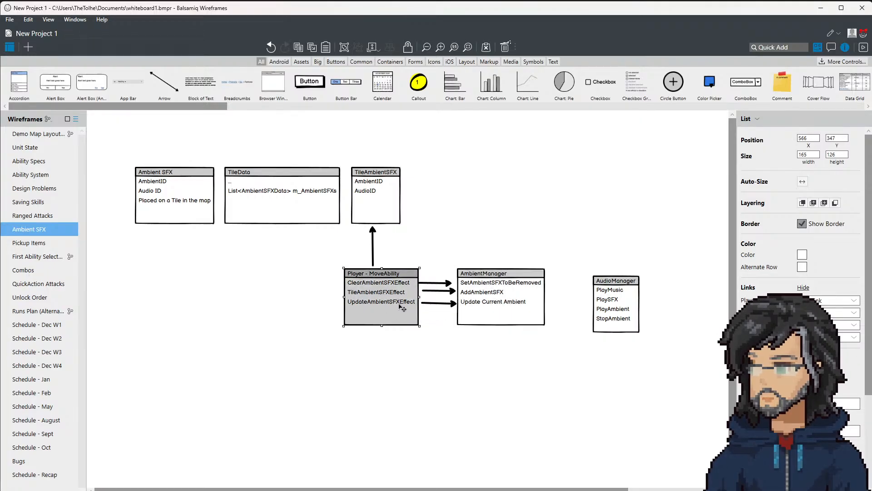
{"action": "left_click", "coordinate": [490, 306]}
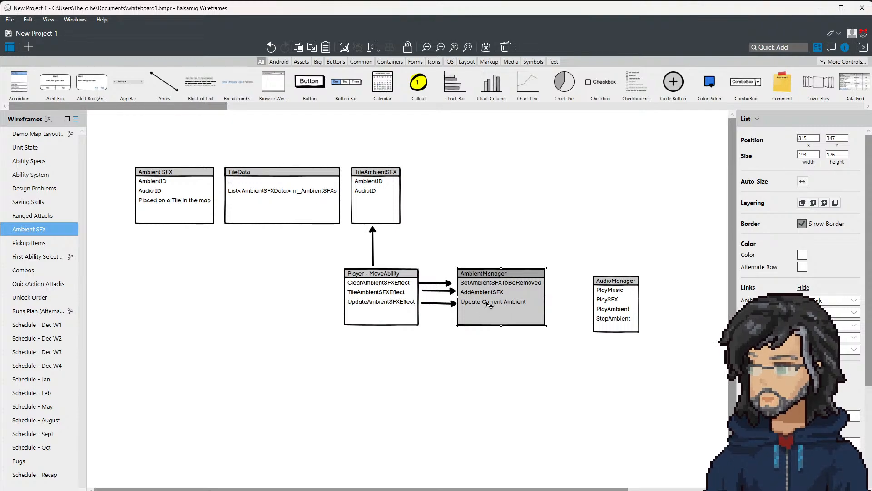
{"action": "double_click", "coordinate": [499, 303]}
{"action": "left_click_drag", "start_coordinate": [554, 297], "coordinate": [449, 299]}
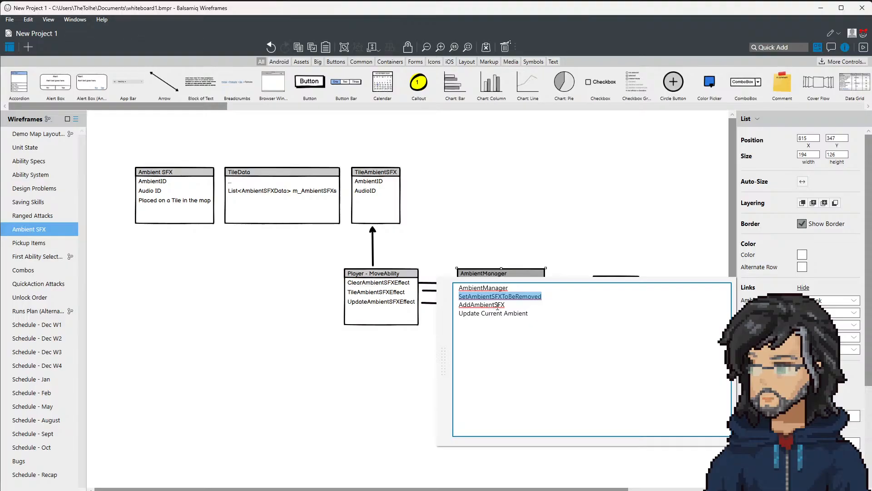
{"action": "double_click", "coordinate": [512, 305]}
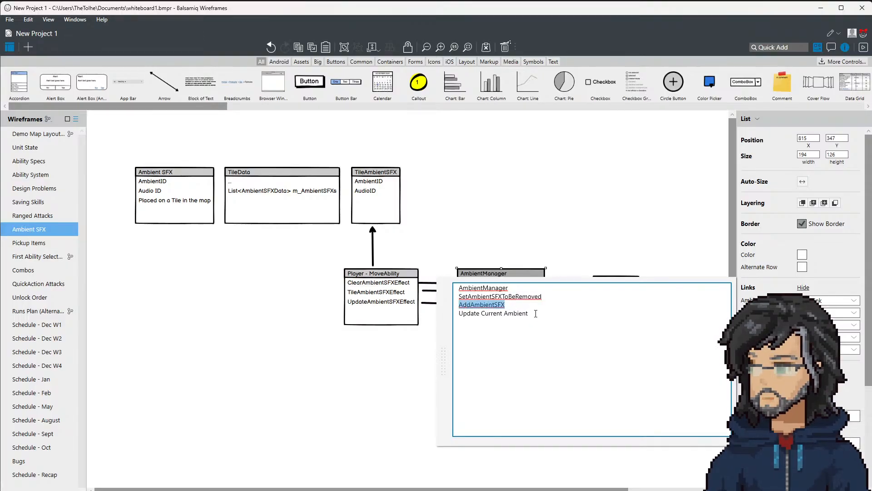
{"action": "left_click", "coordinate": [516, 306]}
{"action": "left_click_drag", "start_coordinate": [542, 298], "coordinate": [423, 306]}
{"action": "double_click", "coordinate": [492, 307]}
{"action": "left_click_drag", "start_coordinate": [507, 306], "coordinate": [446, 302]}
{"action": "left_click_drag", "start_coordinate": [538, 315], "coordinate": [443, 316]}
{"action": "key", "text": "Escape"}
Step: Align the AudioManager box level with AmbientManager and add copied arrows from Update Current Ambient to PlayAmbient and StopAmbient
{"action": "left_click", "coordinate": [593, 290]}
{"action": "mouse_move", "coordinate": [618, 303]}
{"action": "left_mouse_down"}
{"action": "mouse_move", "coordinate": [629, 291]}
{"action": "mouse_move", "coordinate": [621, 296]}
{"action": "left_mouse_up"}
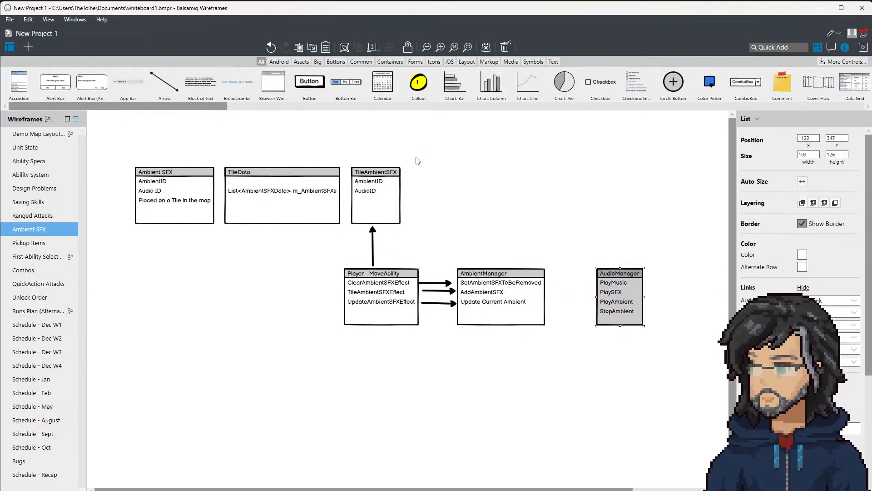
{"action": "left_click", "coordinate": [442, 284]}
{"action": "left_click_drag", "start_coordinate": [446, 286], "coordinate": [545, 303]}
{"action": "key", "text": "ctrl+c"}
{"action": "key", "text": "ctrl+v"}
{"action": "left_click", "coordinate": [566, 283]}
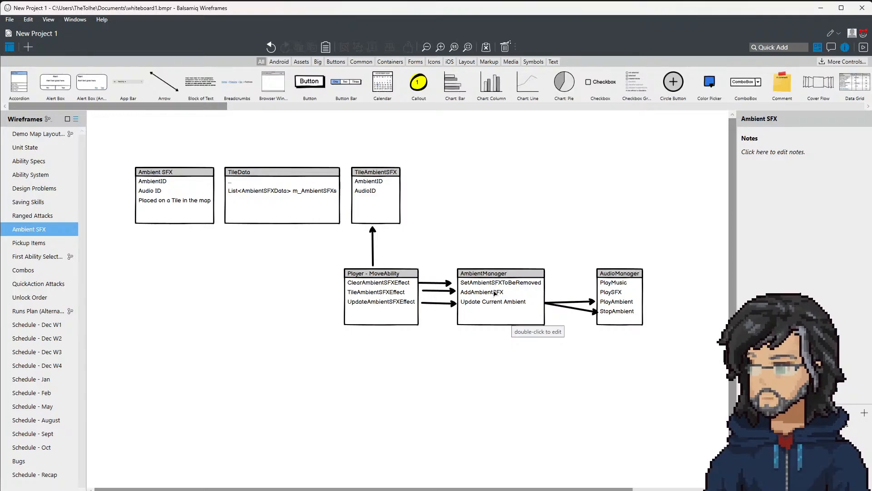
{"action": "left_click_drag", "start_coordinate": [113, 149], "coordinate": [693, 381]}
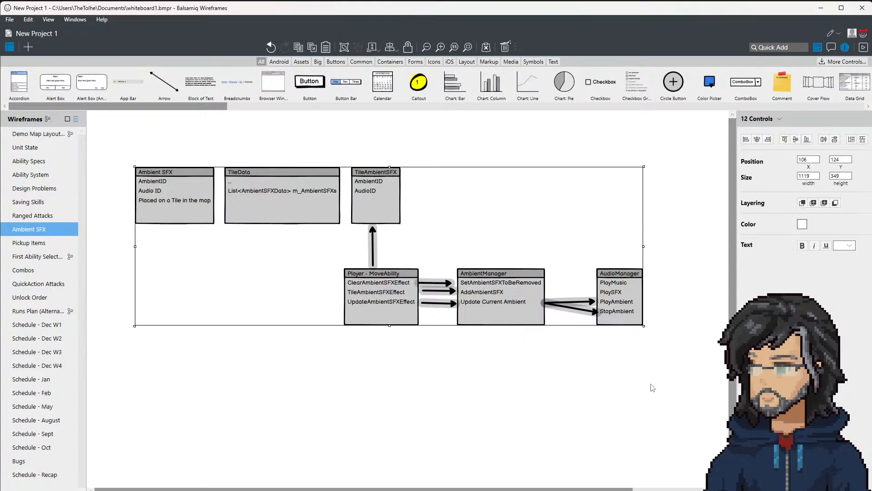
{"action": "left_click", "coordinate": [500, 386]}
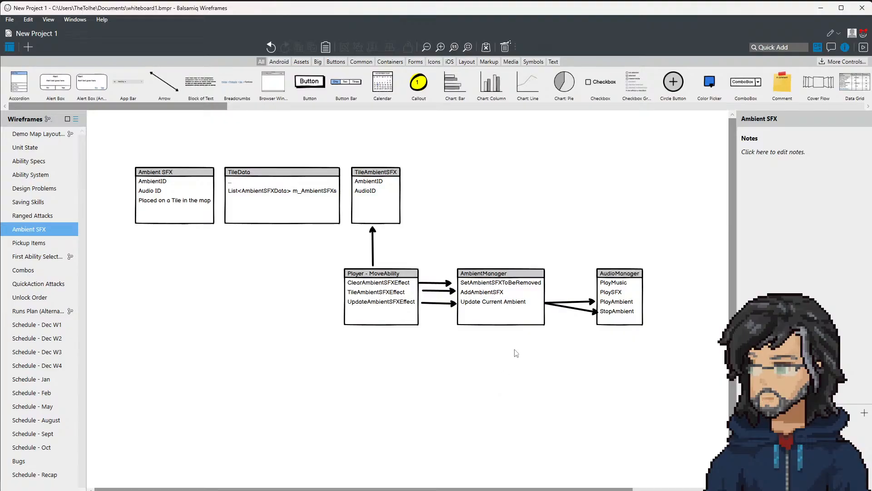
{"action": "left_click", "coordinate": [821, 8]}
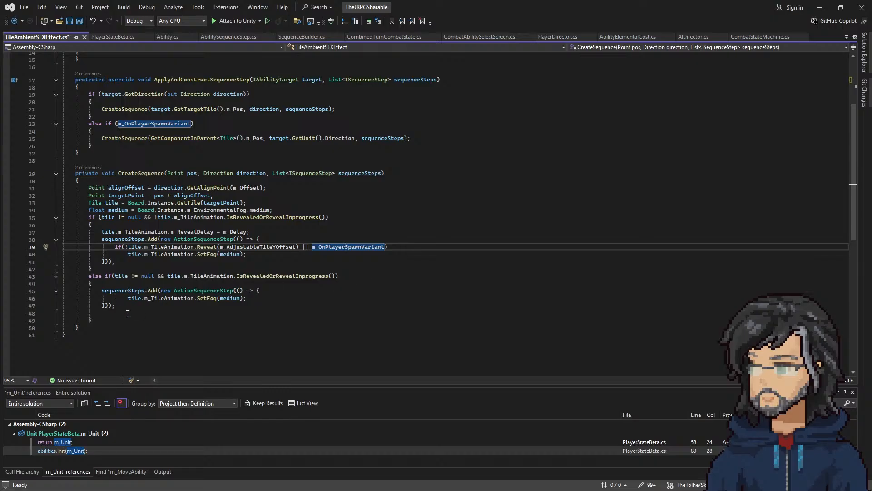
{"action": "left_click", "coordinate": [820, 8]}
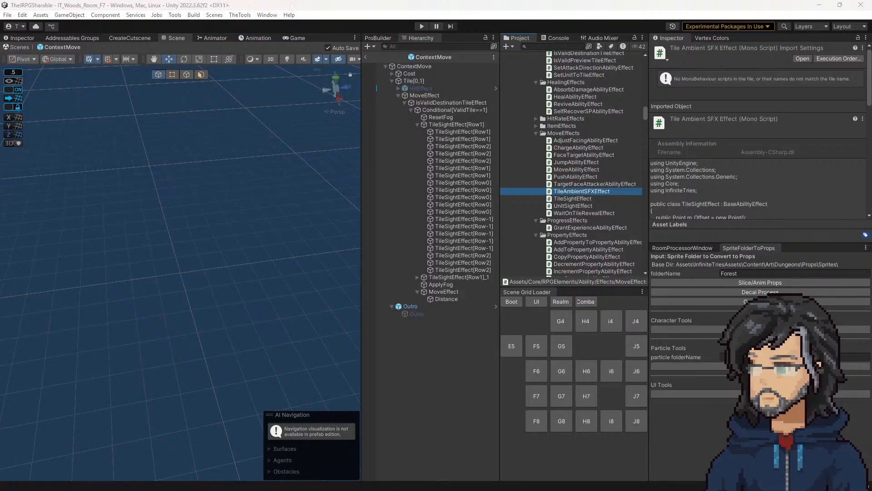
{"action": "key", "text": "alt+Tab"}
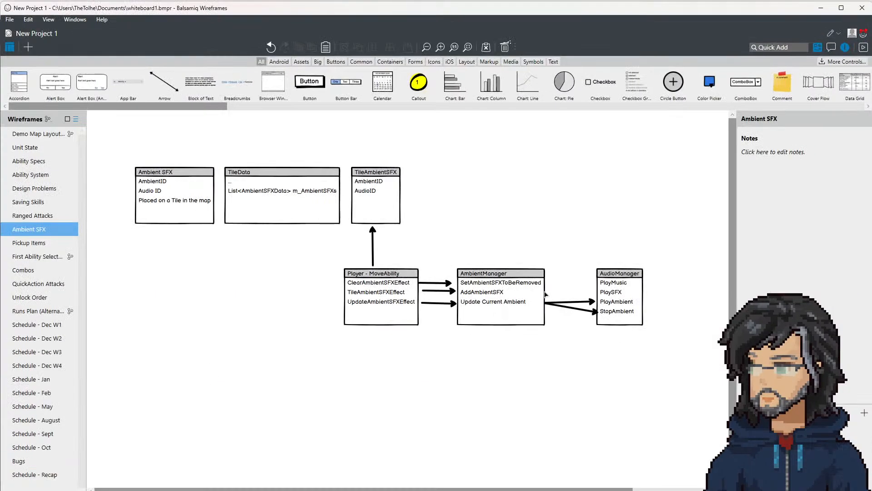
{"action": "left_click", "coordinate": [619, 293]}
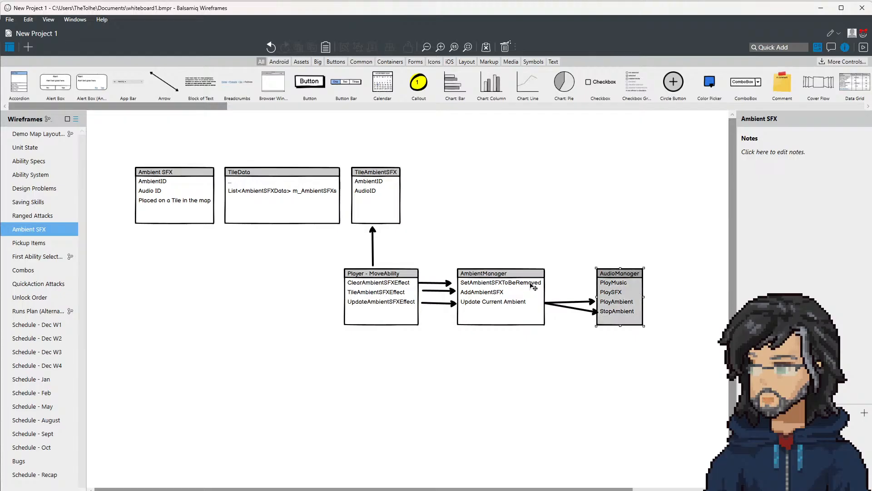
{"action": "left_click", "coordinate": [532, 286]}
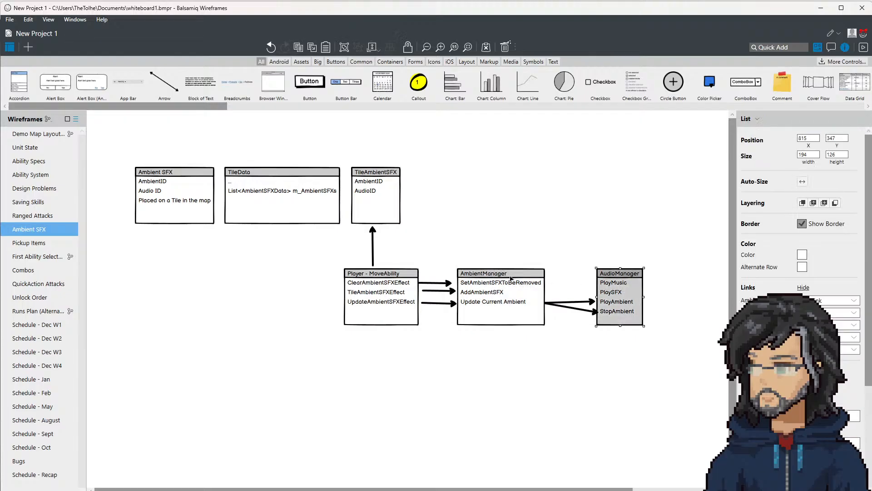
Step: Switch to Unity and select the duplicated TileSightEffect[Row1]_1 object in the ContextMove prefab with its children expanded
{"action": "key", "text": "alt+Tab"}
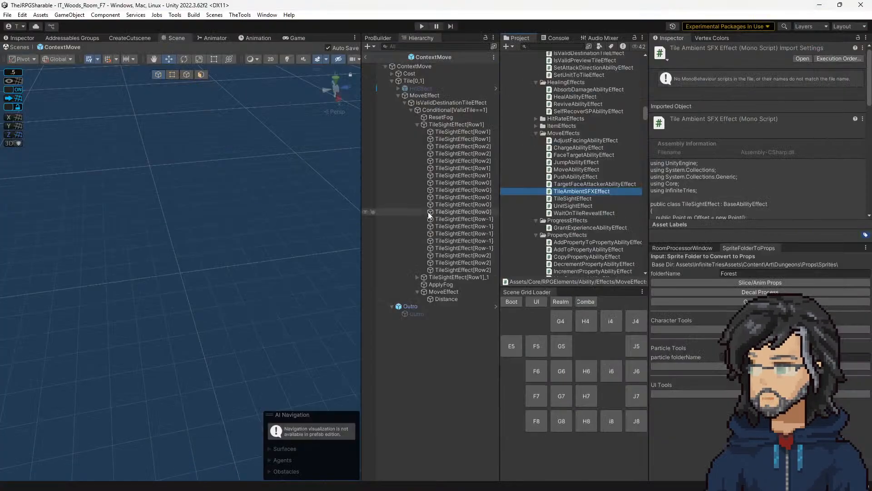
{"action": "left_click", "coordinate": [423, 276]}
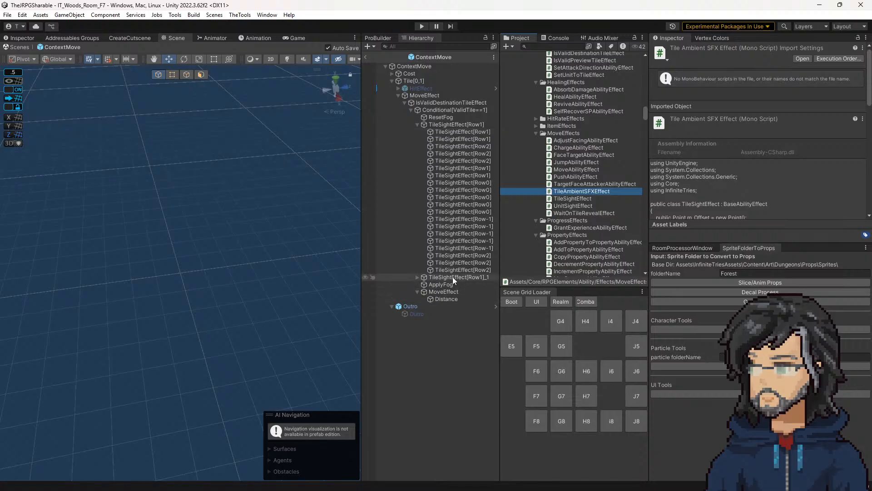
{"action": "left_click", "coordinate": [417, 277]}
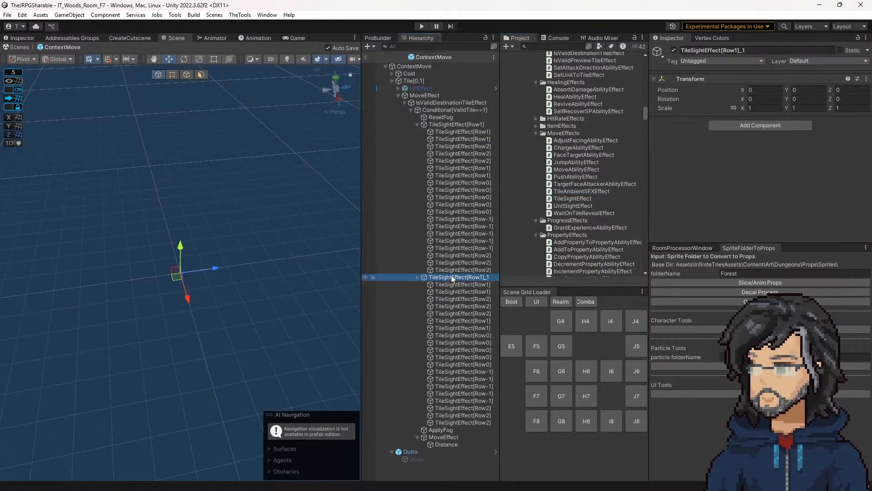
{"action": "left_click", "coordinate": [451, 282]}
{"action": "left_click", "coordinate": [453, 278]}
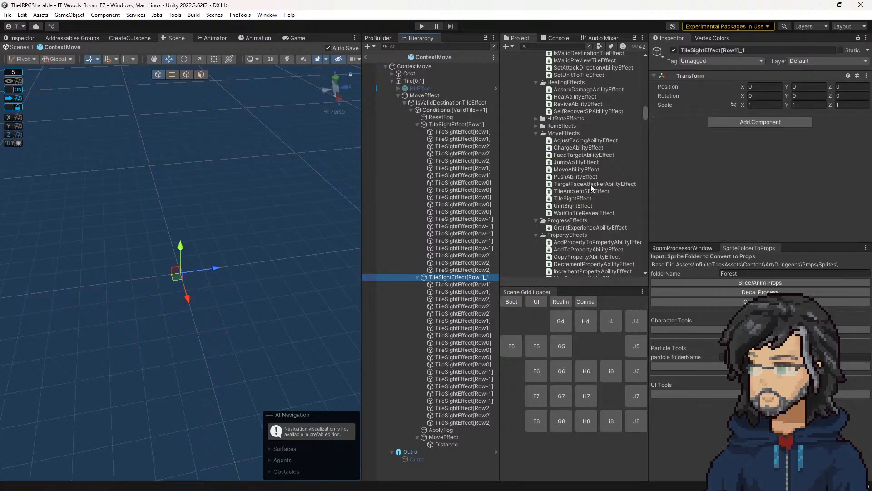
Step: Try to attach the TileAmbientSFXEffect script to the TileSightEffect[Row1]_1 object
{"action": "left_click_drag", "start_coordinate": [569, 191], "coordinate": [702, 189]}
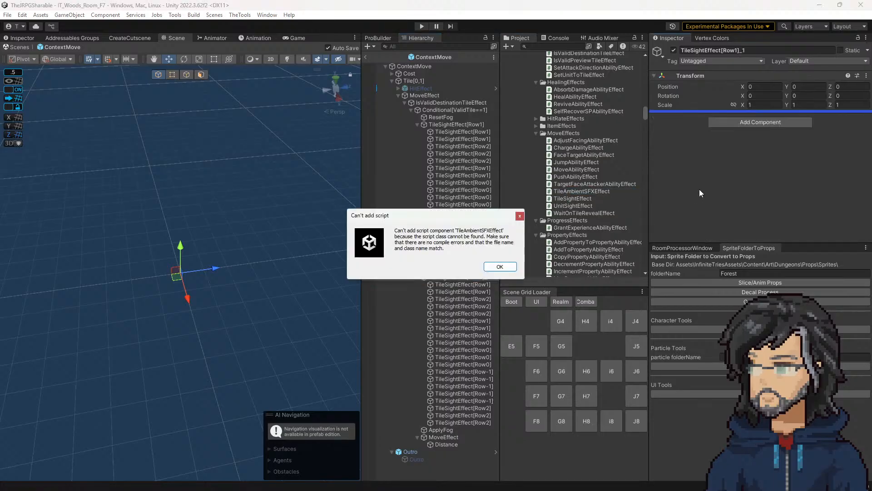
{"action": "left_click", "coordinate": [500, 266]}
Step: Open the TileAmbientSFXEffect script in Visual Studio, save its pending class change, and return to Unity
{"action": "double_click", "coordinate": [563, 190]}
{"action": "scroll", "coordinate": [172, 239], "scroll_direction": "up", "scroll_amount": 5}
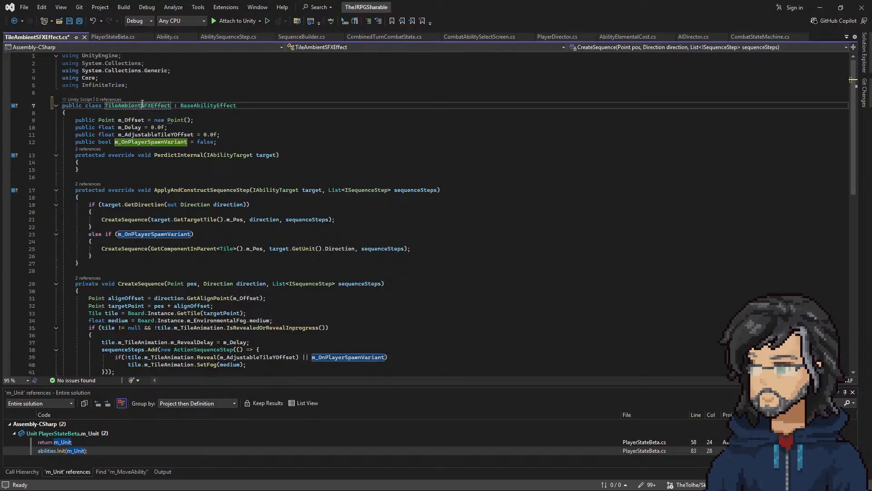
{"action": "left_click", "coordinate": [107, 106]}
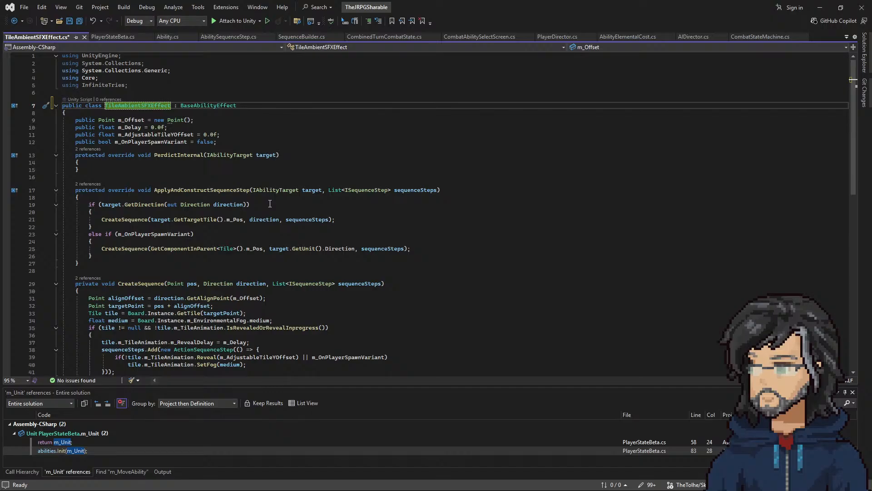
{"action": "key", "text": "ctrl+s"}
{"action": "scroll", "coordinate": [197, 190], "scroll_direction": "down", "scroll_amount": 3}
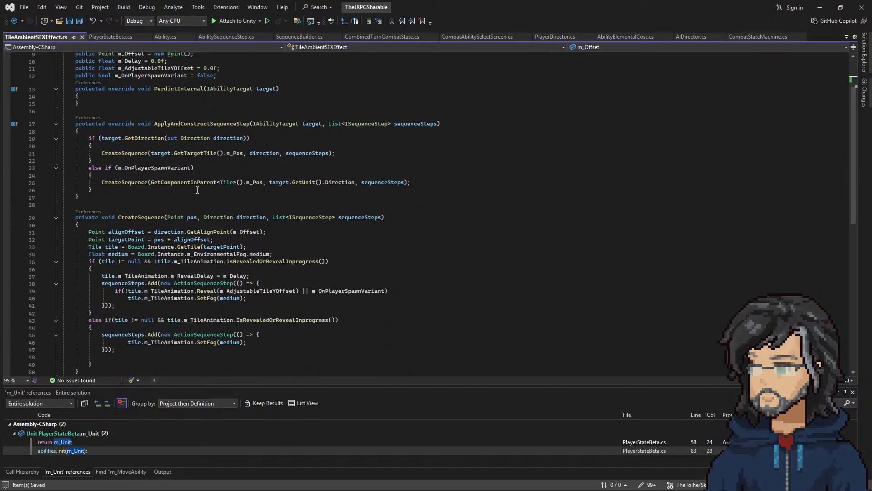
{"action": "scroll", "coordinate": [220, 177], "scroll_direction": "up", "scroll_amount": 3}
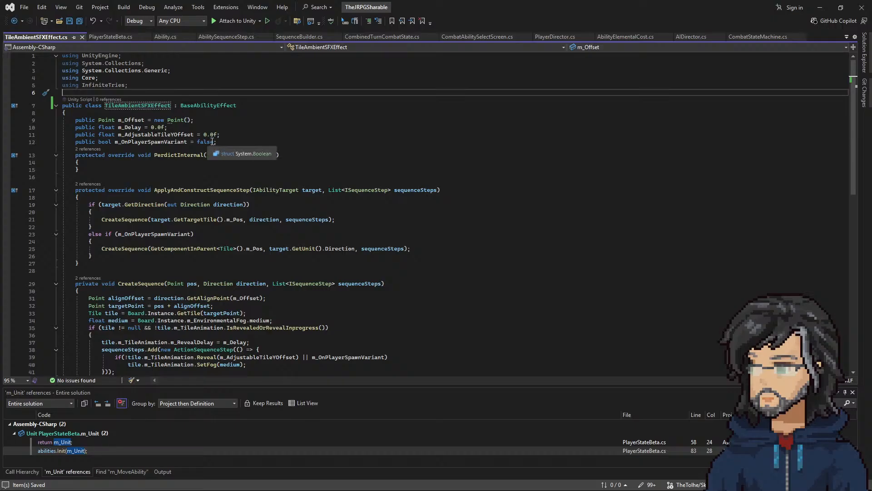
{"action": "left_click", "coordinate": [824, 8]}
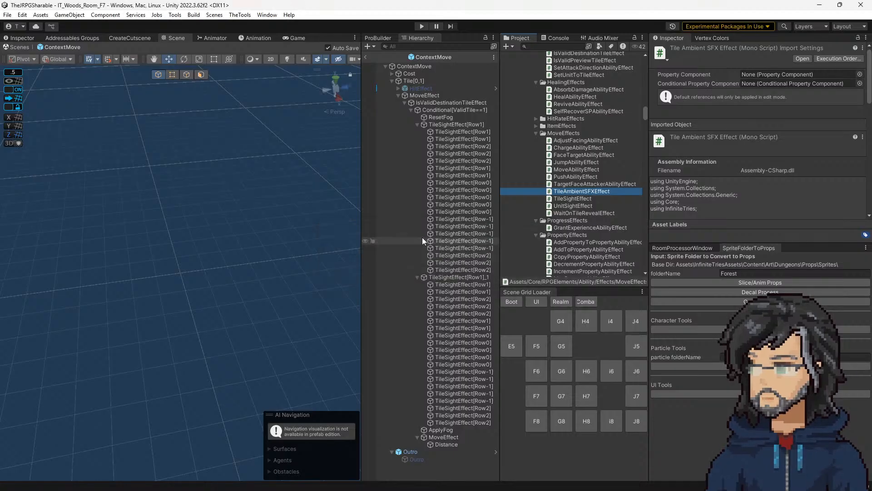
Step: Examine the offset and delay settings across the TileSightEffect[Row1] group and compare it with the duplicated TileSightEffect[Row1]_1 object
{"action": "left_click", "coordinate": [454, 125]}
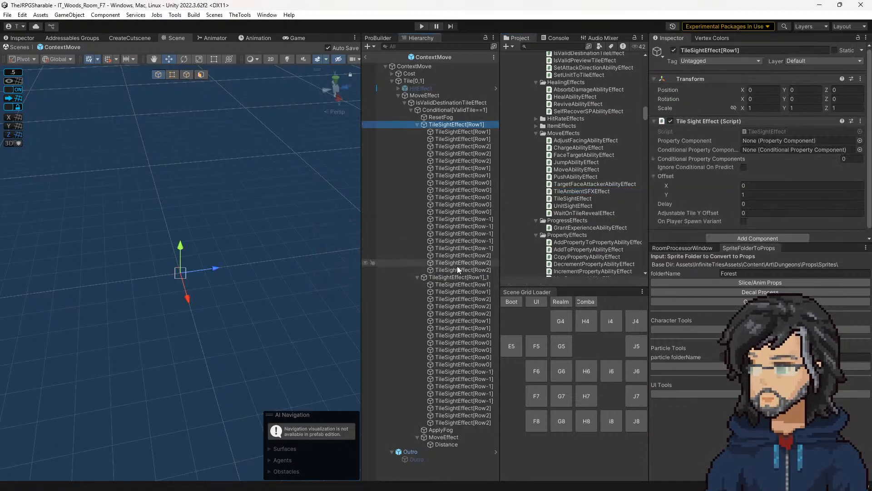
{"action": "left_click", "coordinate": [456, 262], "text": "shift"}
{"action": "left_click", "coordinate": [451, 269]}
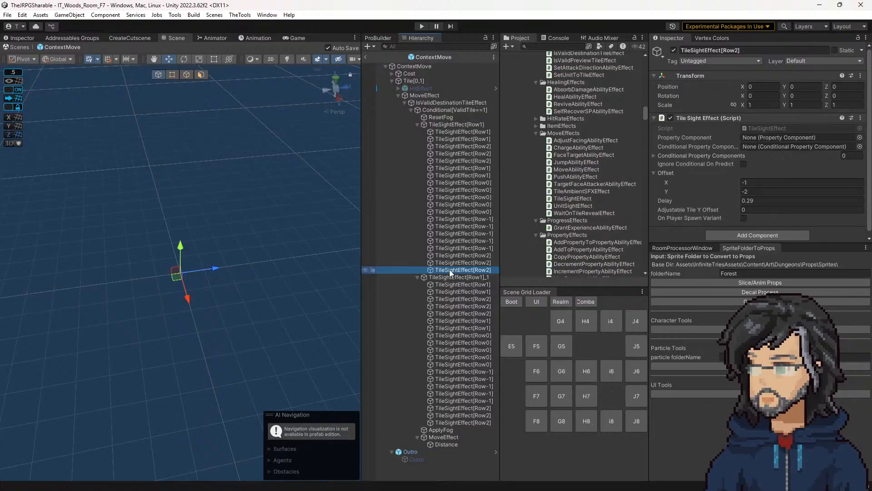
{"action": "left_click", "coordinate": [464, 123]}
{"action": "left_click", "coordinate": [462, 133]}
{"action": "left_click", "coordinate": [456, 155]}
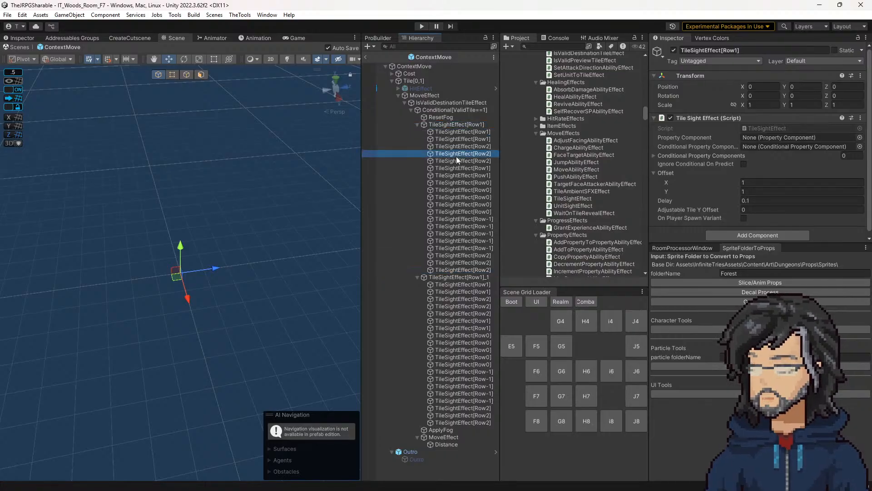
{"action": "left_click", "coordinate": [448, 204]}
{"action": "left_click", "coordinate": [444, 270]}
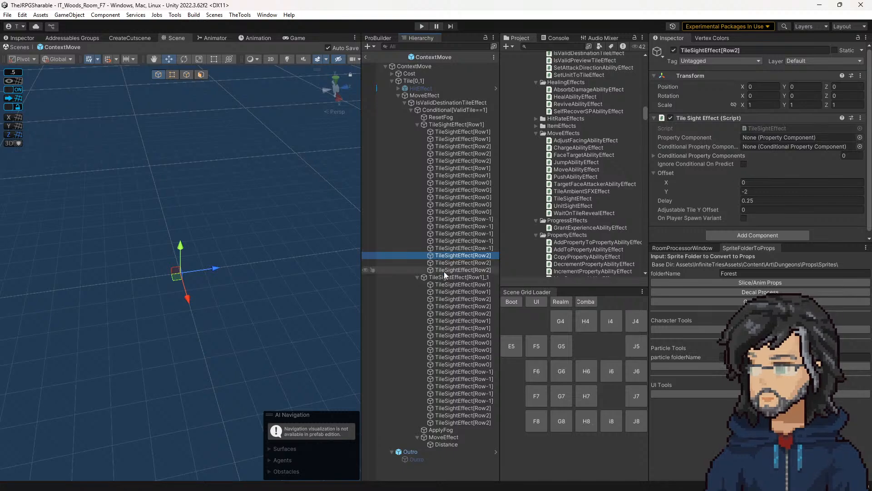
{"action": "left_click", "coordinate": [460, 126], "text": "shift"}
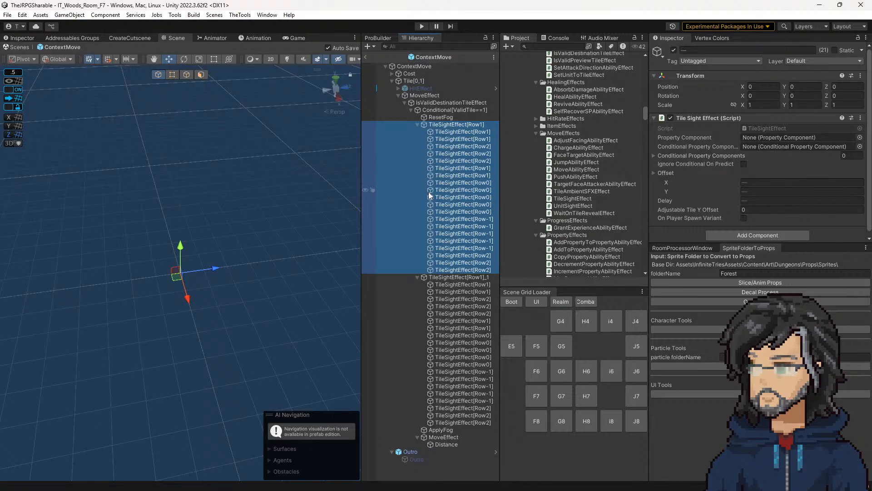
{"action": "left_click", "coordinate": [431, 277]}
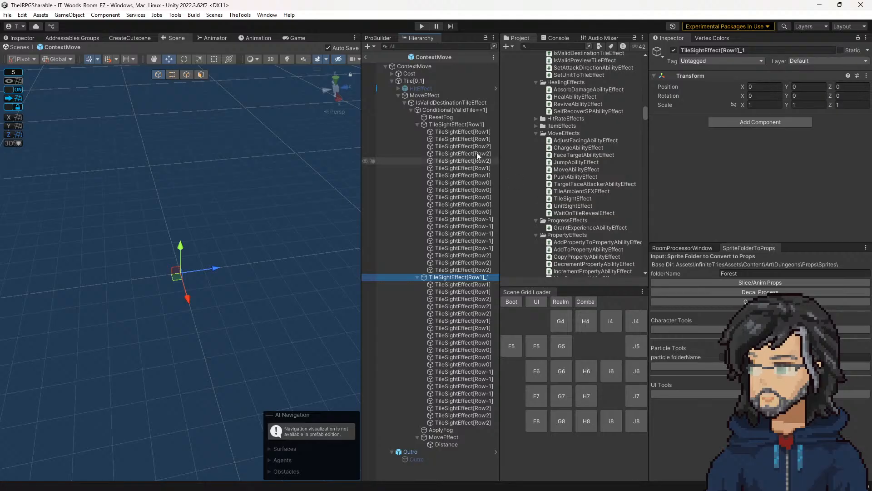
{"action": "left_click", "coordinate": [457, 270]}
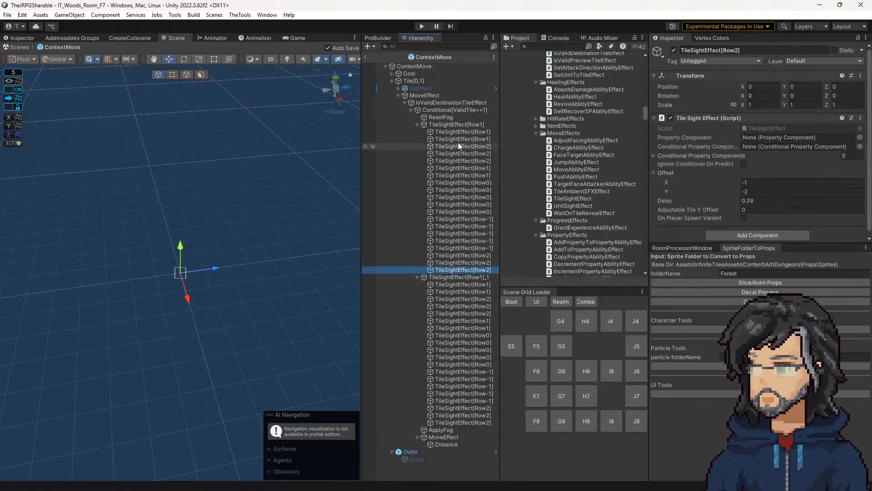
{"action": "left_click", "coordinate": [457, 126], "text": "shift"}
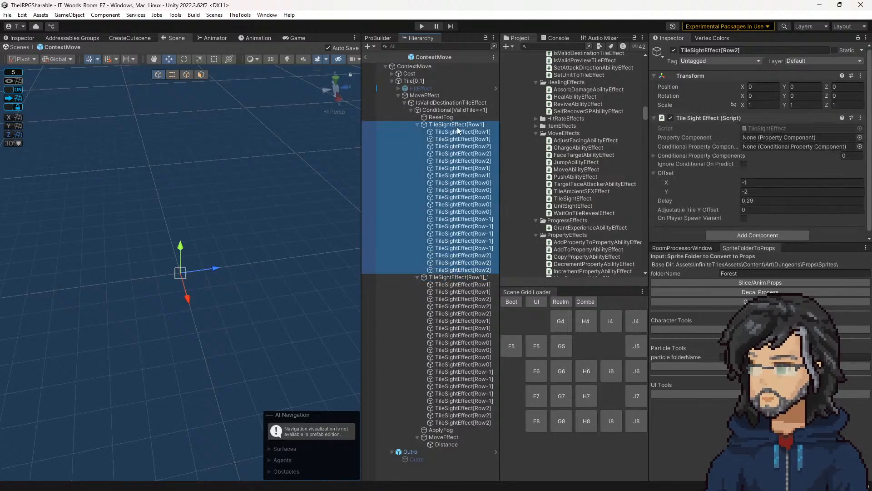
Step: Delete all TileSightEffect child objects under TileSightEffect[Row1]_1
{"action": "left_click", "coordinate": [454, 286]}
{"action": "left_click", "coordinate": [462, 423], "text": "shift"}
{"action": "left_click", "coordinate": [463, 423]}
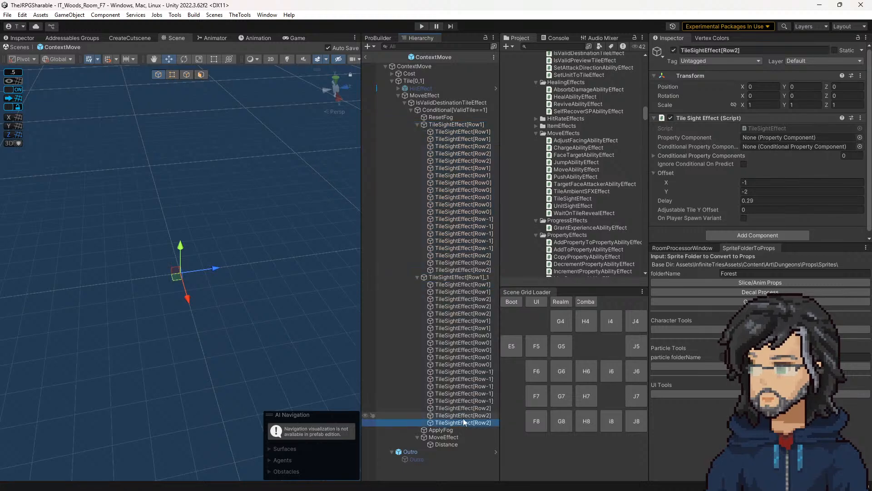
{"action": "left_click", "coordinate": [465, 285], "text": "shift"}
{"action": "key", "text": "Delete"}
Step: Attach the TileAmbientSFXEffect script to the now childless TileSightEffect[Row1]_1 object
{"action": "left_click", "coordinate": [455, 279]}
{"action": "key", "text": "F2"}
{"action": "left_click", "coordinate": [471, 277]}
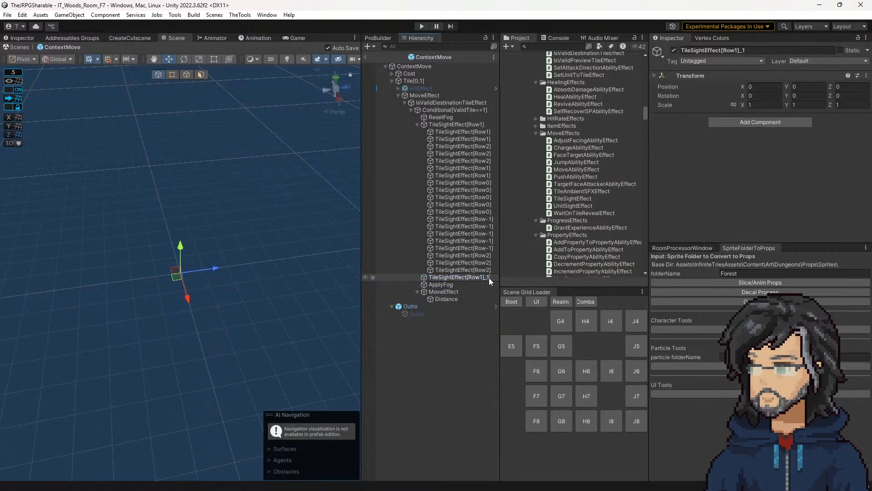
{"action": "left_click_drag", "start_coordinate": [488, 277], "coordinate": [339, 268]}
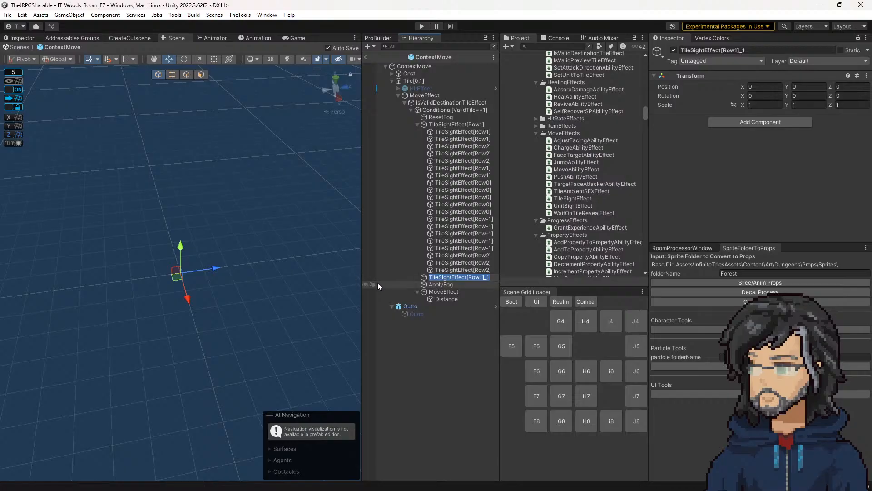
{"action": "left_click_drag", "start_coordinate": [565, 190], "coordinate": [745, 172]}
Step: Rename the TileSightEffect[Row1]_1 object as "TileAmbientSFXEffect"
{"action": "left_click", "coordinate": [452, 278]}
{"action": "left_click", "coordinate": [486, 278]}
{"action": "left_click_drag", "start_coordinate": [488, 278], "coordinate": [413, 273]}
{"action": "key", "text": "BackSpace"}
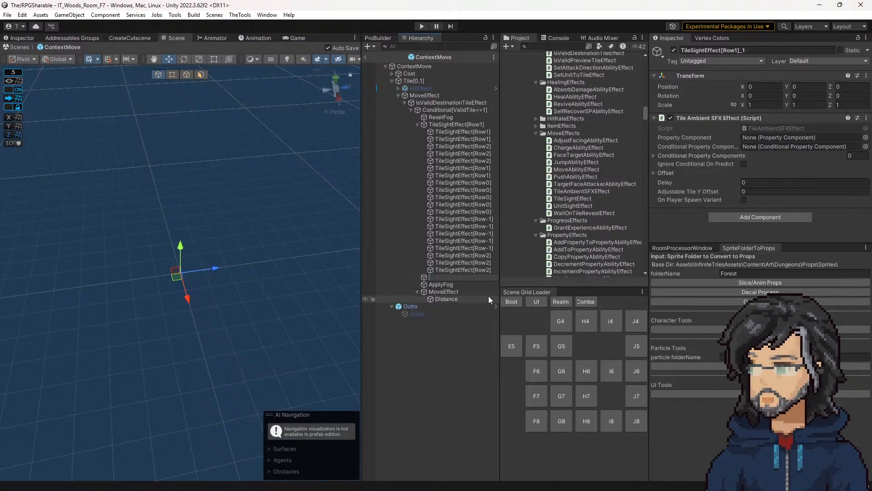
{"action": "type", "text": "TileAmbientSFXEFfect"}
{"action": "key", "text": "Return"}
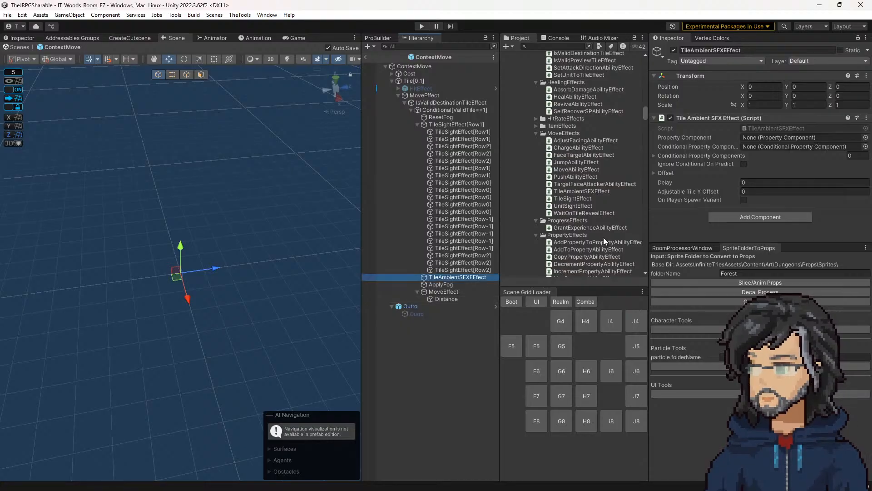
Step: Open the TileAmbientSFXEffect script for editing from the object's script component
{"action": "left_click", "coordinate": [751, 128]}
{"action": "double_click", "coordinate": [750, 129]}
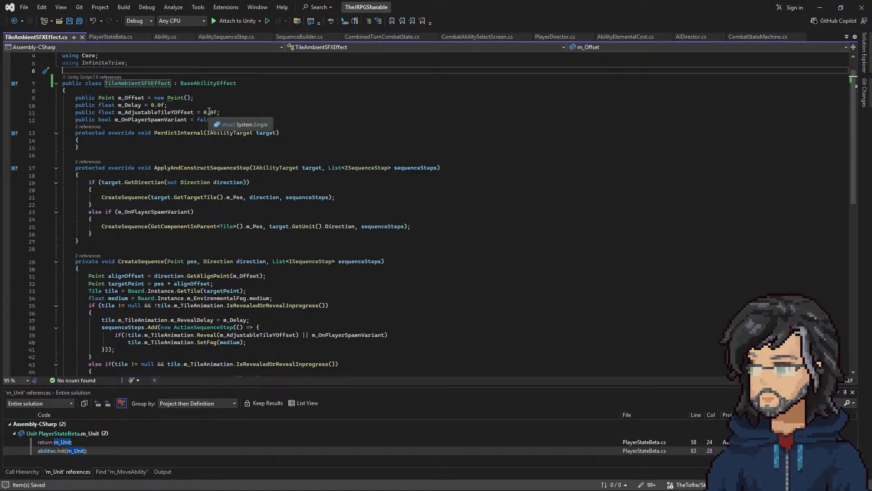
{"action": "left_click_drag", "start_coordinate": [222, 119], "coordinate": [225, 90]}
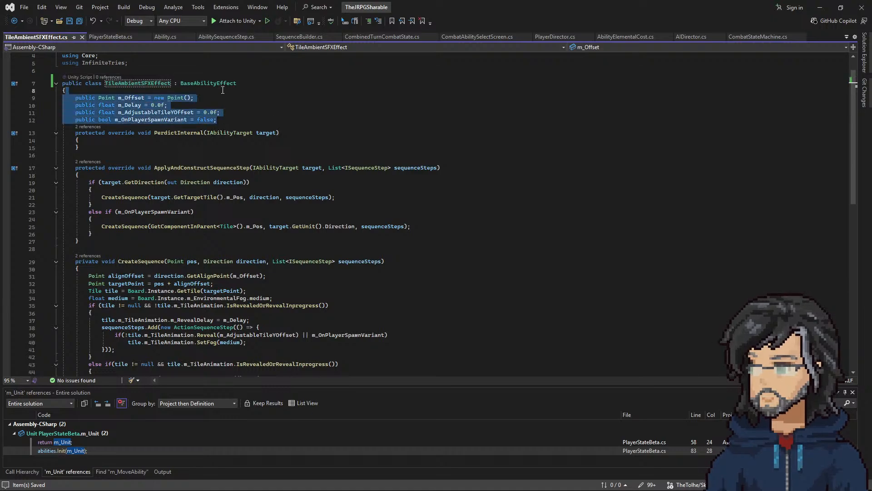
{"action": "key", "text": "BackSpace"}
{"action": "scroll", "coordinate": [179, 157], "scroll_direction": "down", "scroll_amount": 1}
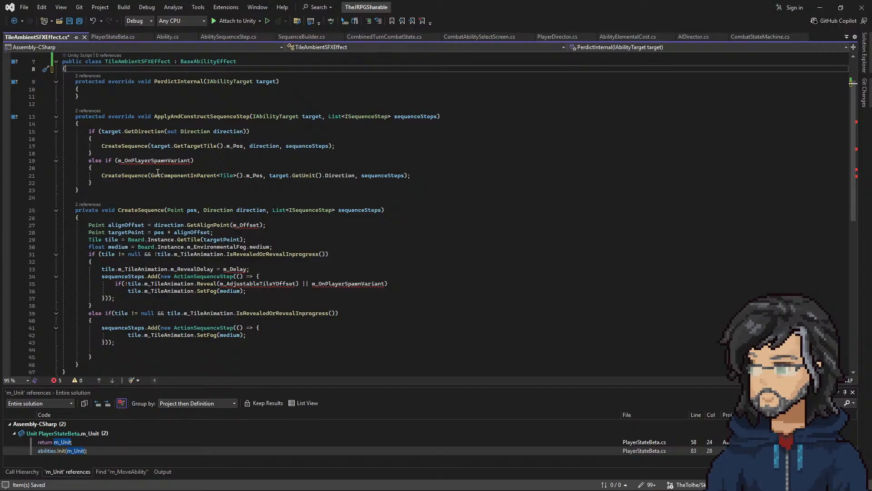
{"action": "key", "text": "ctrl+z"}
{"action": "key", "text": "ctrl+z"}
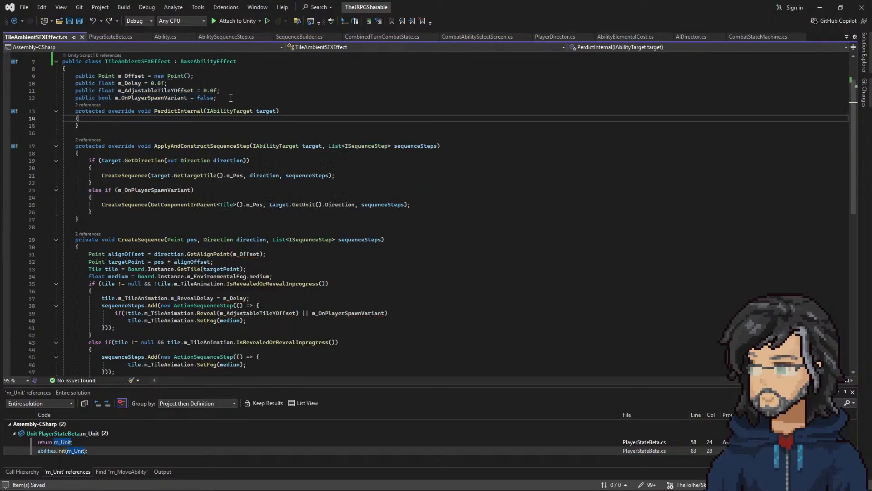
Step: Review how m_OnPlayerSpawnVariant is used in the ApplyAndConstructSequenceStep and CreateSequence methods
{"action": "left_click_drag", "start_coordinate": [231, 97], "coordinate": [233, 94]}
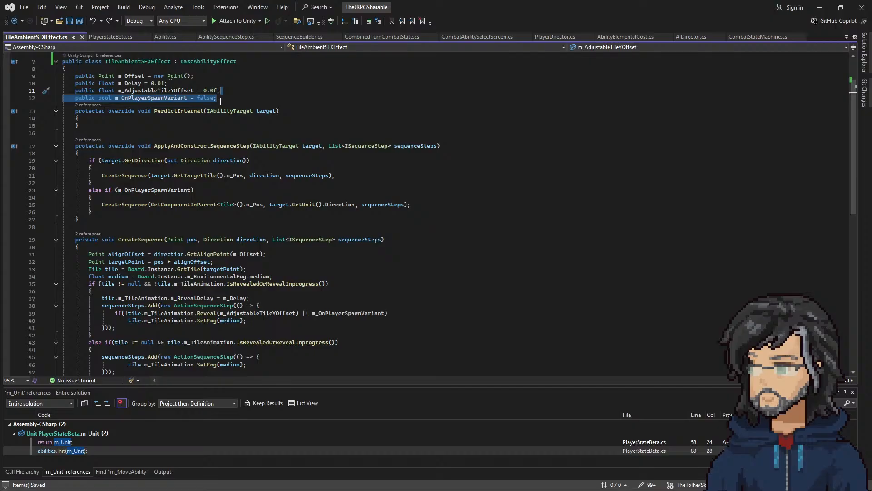
{"action": "left_click", "coordinate": [232, 111]}
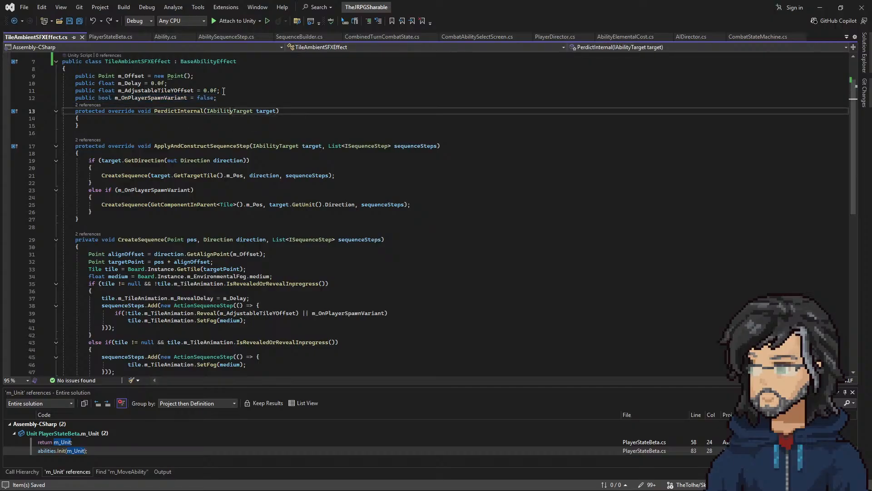
{"action": "left_click", "coordinate": [152, 98]}
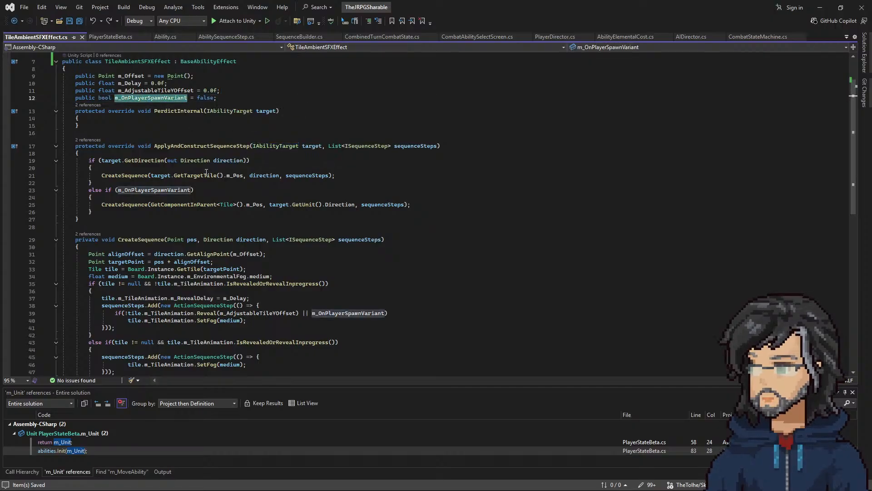
{"action": "mouse_move", "coordinate": [188, 205]}
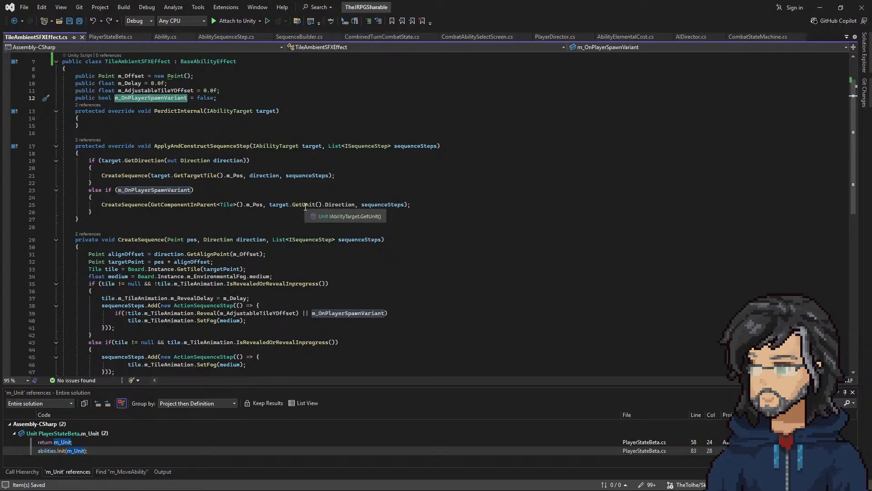
{"action": "mouse_move", "coordinate": [308, 206]}
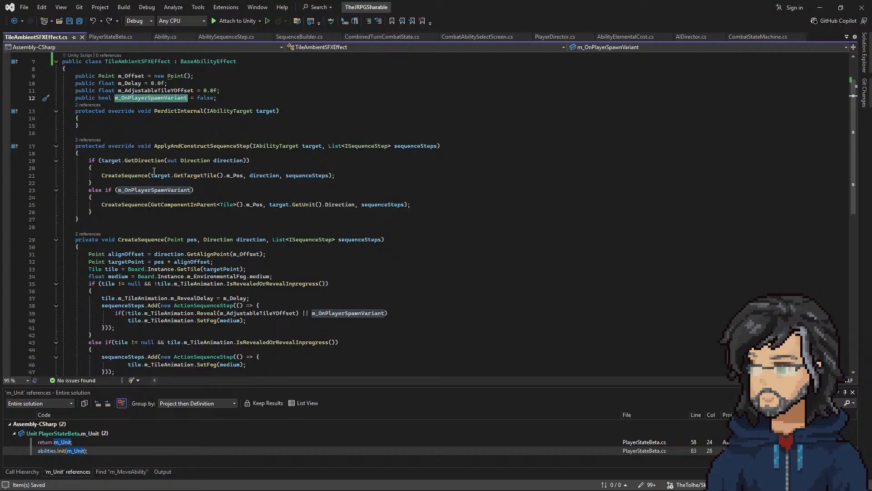
Step: Check the uses of m_AdjustableTileYOffset and delete its field declaration from the TileAmbientSFXEffect class
{"action": "left_click_drag", "start_coordinate": [226, 90], "coordinate": [229, 85]}
{"action": "left_click", "coordinate": [229, 85]}
{"action": "double_click", "coordinate": [156, 91]}
{"action": "scroll", "coordinate": [221, 181], "scroll_direction": "down", "scroll_amount": 5}
{"action": "scroll", "coordinate": [225, 182], "scroll_direction": "up", "scroll_amount": 6}
{"action": "left_click_drag", "start_coordinate": [230, 111], "coordinate": [227, 104]}
{"action": "key", "text": "BackSpace"}
{"action": "scroll", "coordinate": [215, 225], "scroll_direction": "down", "scroll_amount": 4}
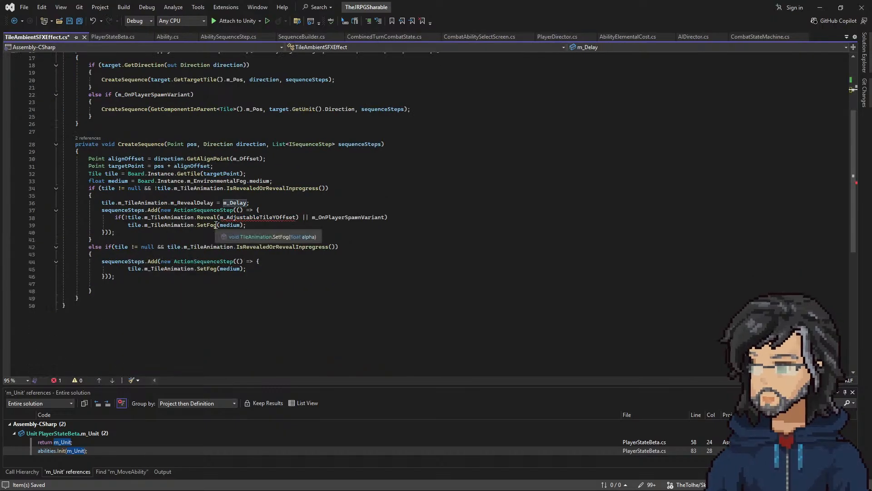
Step: Delete the m_Offset and m_Delay field declarations from the TileAmbientSFXEffect class, keeping m_OnPlayerSpawnVariant
{"action": "scroll", "coordinate": [215, 205], "scroll_direction": "up", "scroll_amount": 6}
{"action": "left_click_drag", "start_coordinate": [181, 128], "coordinate": [208, 114]}
{"action": "key", "text": "BackSpace"}
{"action": "key", "text": "BackSpace"}
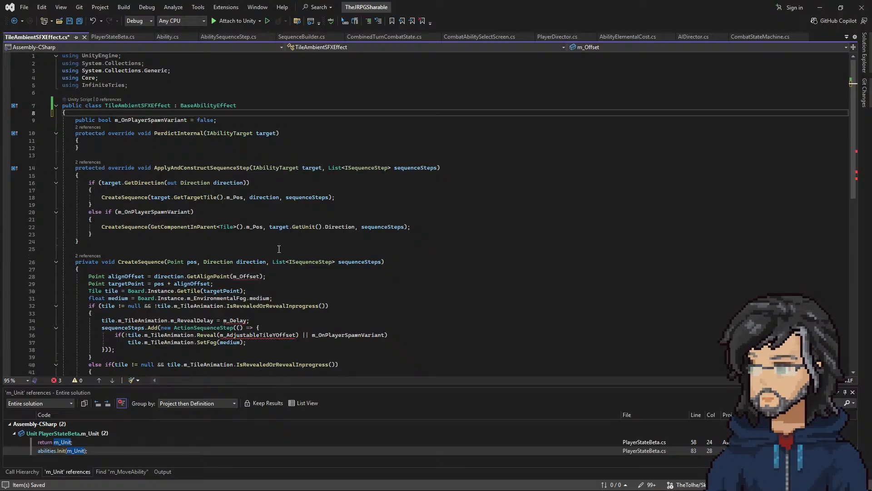
Step: Clear the entire body of the CreateSequence method, leaving its signature and empty braces, and save the script
{"action": "scroll", "coordinate": [220, 241], "scroll_direction": "down", "scroll_amount": 2}
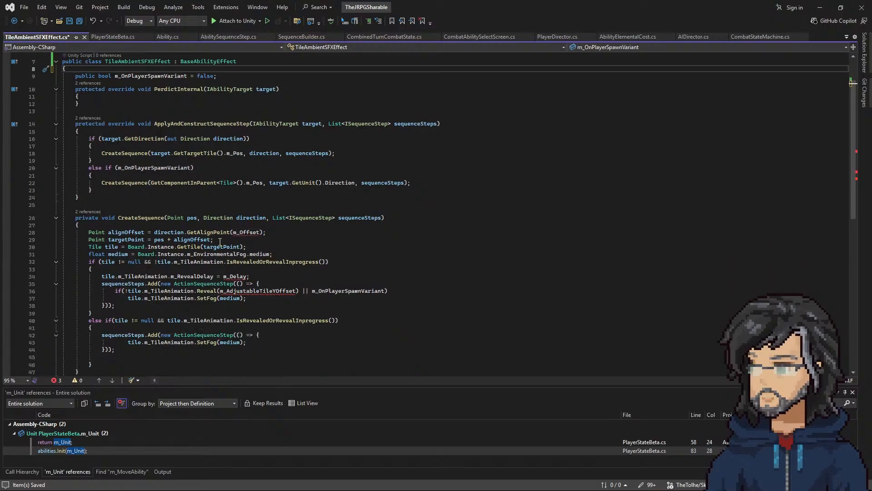
{"action": "left_click", "coordinate": [193, 218]}
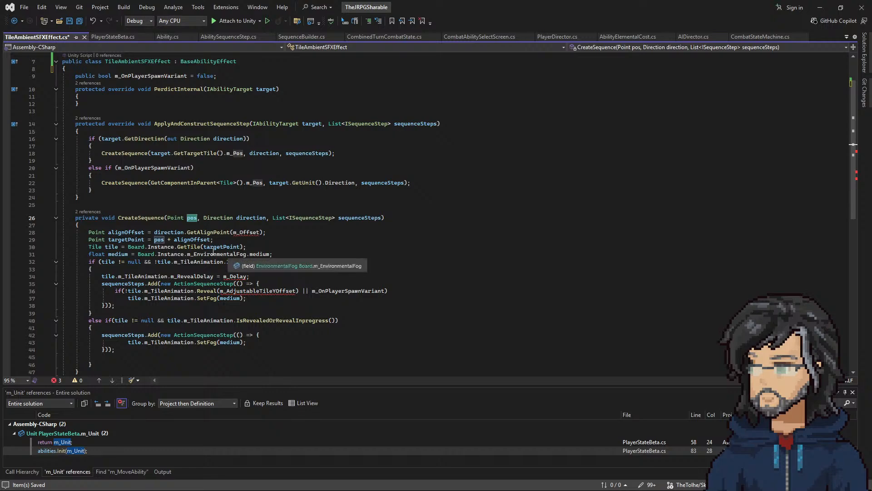
{"action": "left_click_drag", "start_coordinate": [136, 226], "coordinate": [173, 360]}
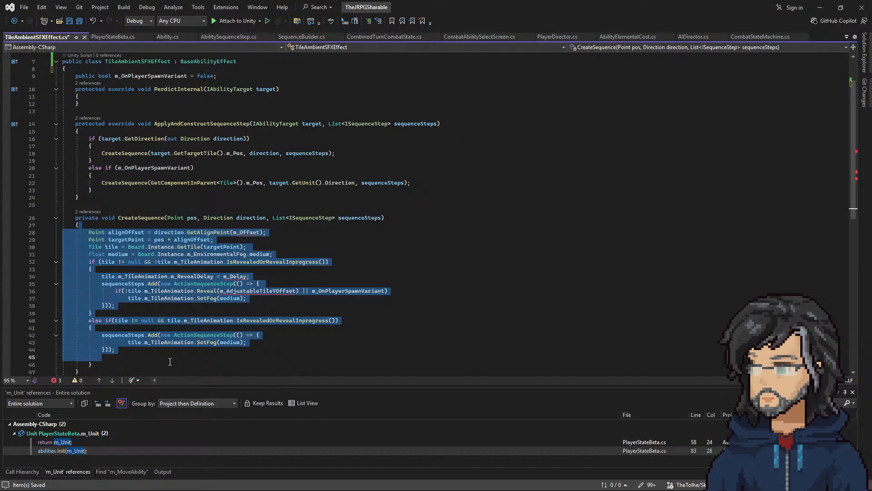
{"action": "left_click_drag", "start_coordinate": [120, 364], "coordinate": [82, 225]}
{"action": "key", "text": "Delete"}
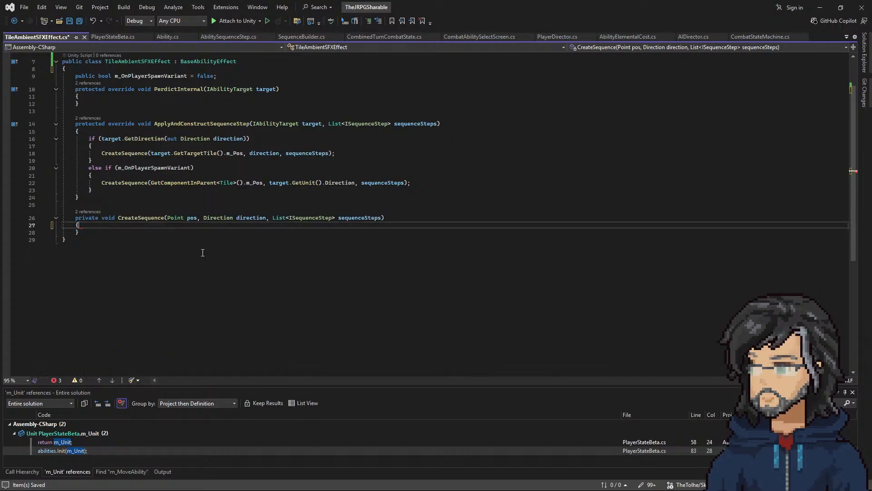
{"action": "key", "text": "ctrl+s"}
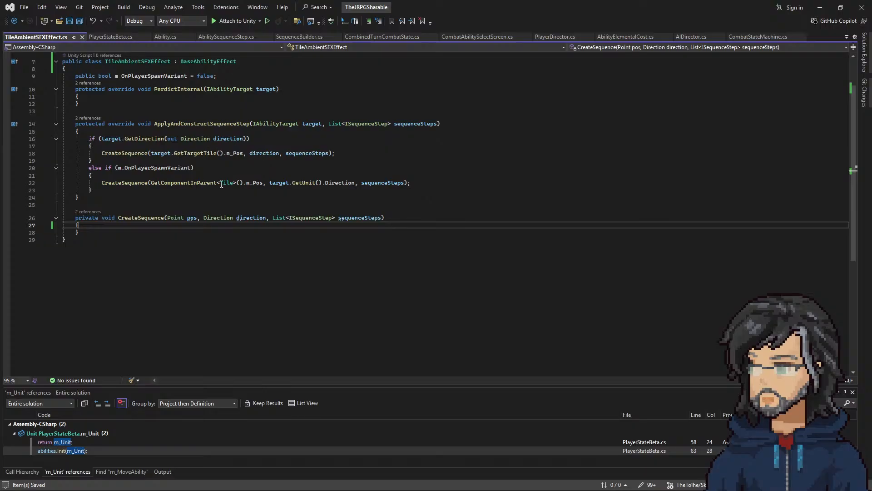
{"action": "double_click", "coordinate": [305, 183]}
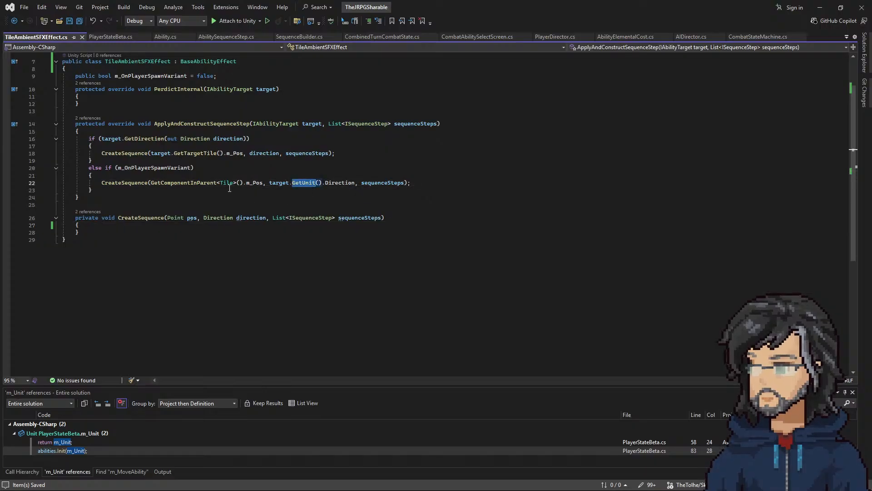
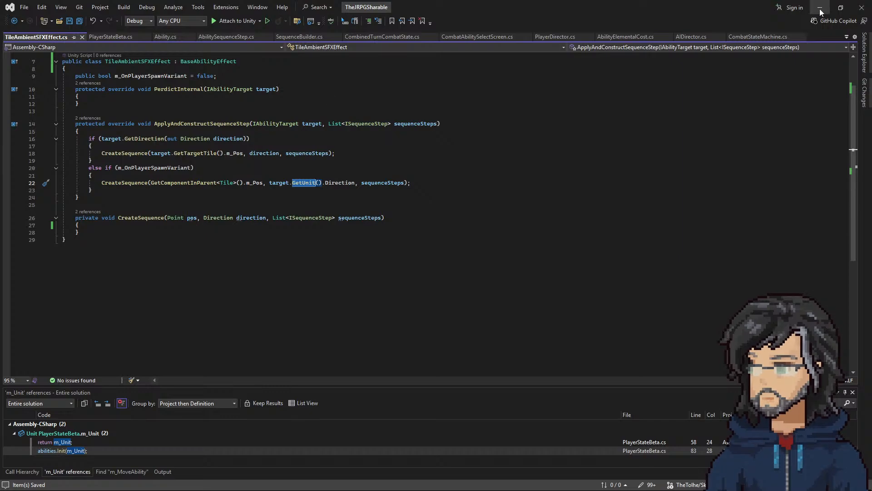
Step: Find all references to BaseAbilityEffect, enlarge the results list, and inspect the IsValidDestinationTileEffect class
{"action": "right_click", "coordinate": [196, 61]}
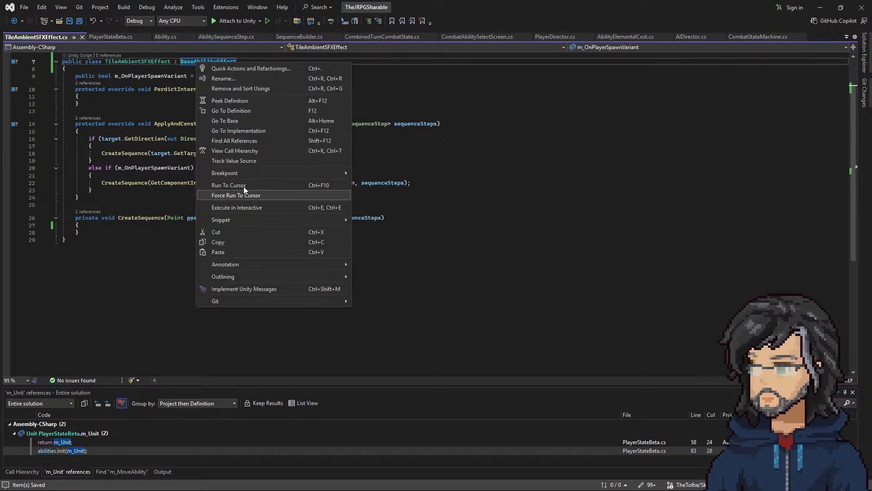
{"action": "left_click", "coordinate": [239, 138]}
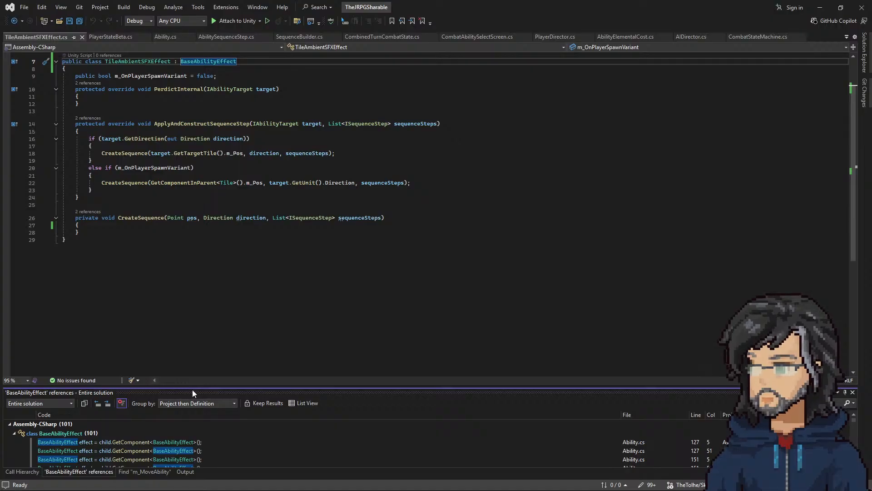
{"action": "left_click_drag", "start_coordinate": [196, 386], "coordinate": [212, 263]}
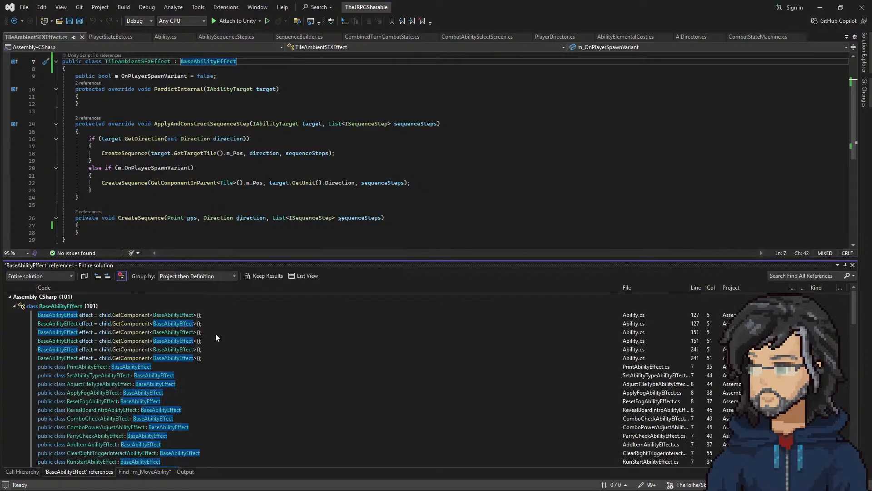
{"action": "scroll", "coordinate": [146, 362], "scroll_direction": "down", "scroll_amount": 5}
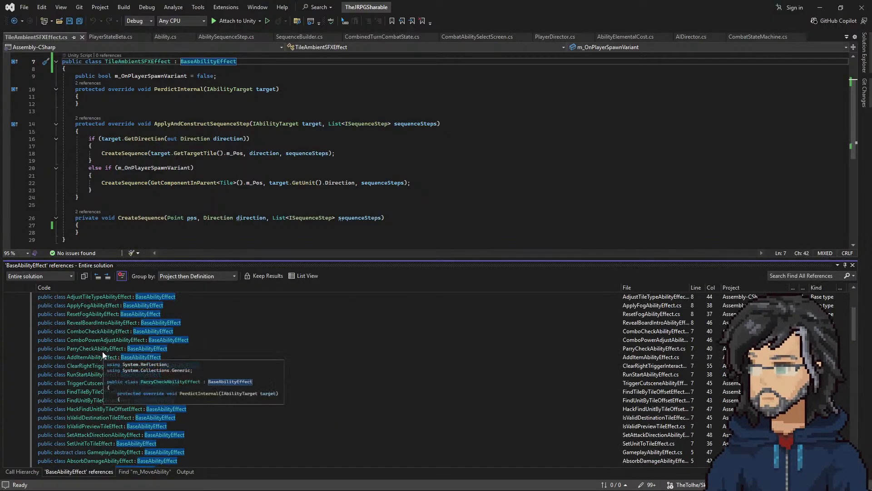
{"action": "scroll", "coordinate": [72, 411], "scroll_direction": "down", "scroll_amount": 1}
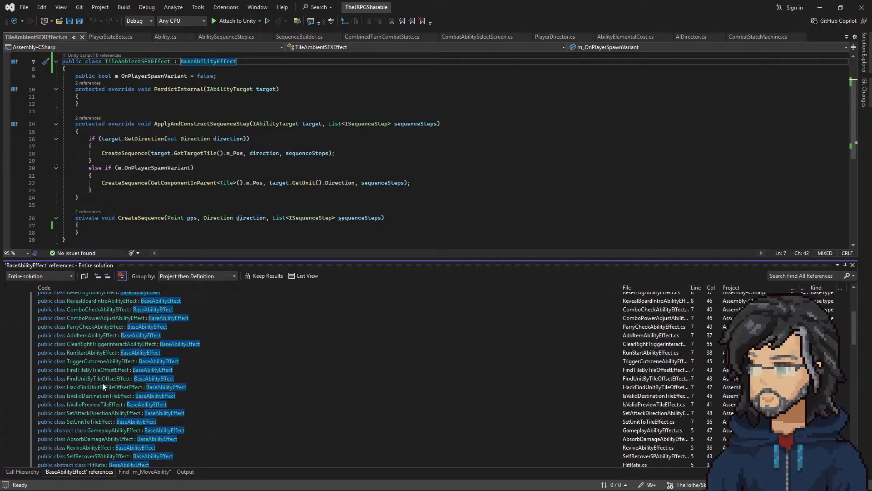
{"action": "double_click", "coordinate": [104, 396]}
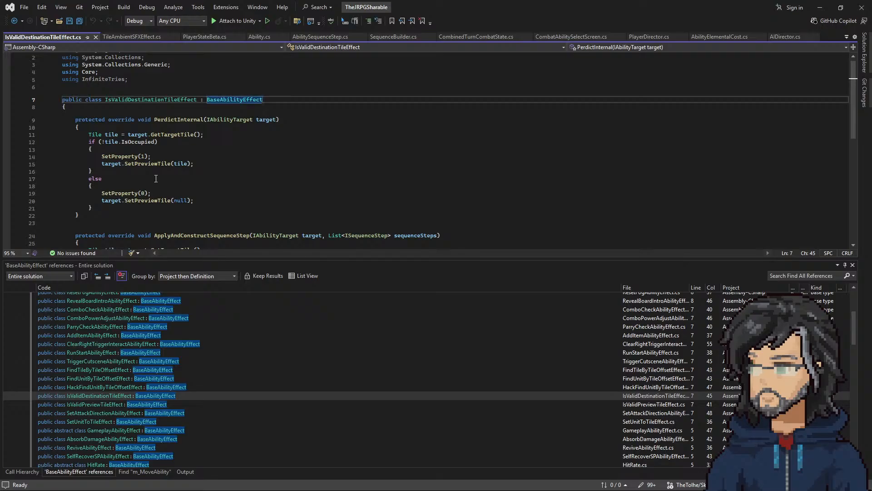
{"action": "scroll", "coordinate": [162, 196], "scroll_direction": "down", "scroll_amount": 4}
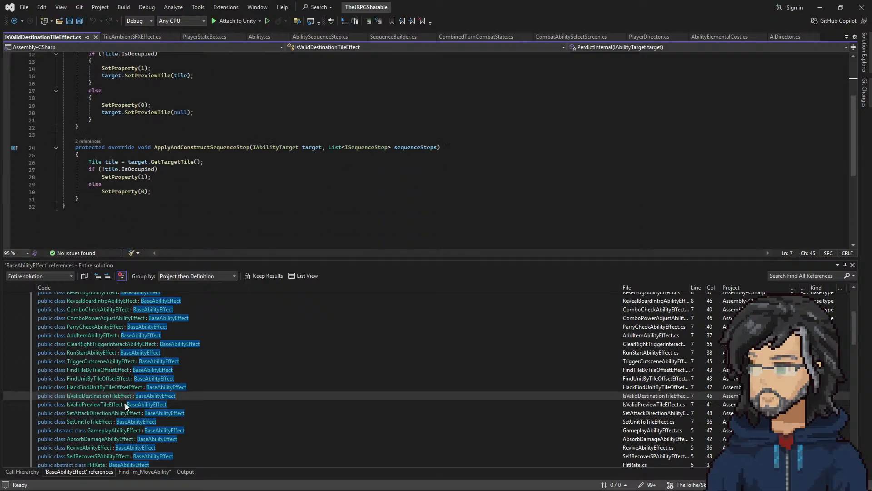
Step: Open SetAttackDirectionAbilityEffect from the references and examine how PerdictInternal obtains the attacker unit and its direction
{"action": "double_click", "coordinate": [93, 413]}
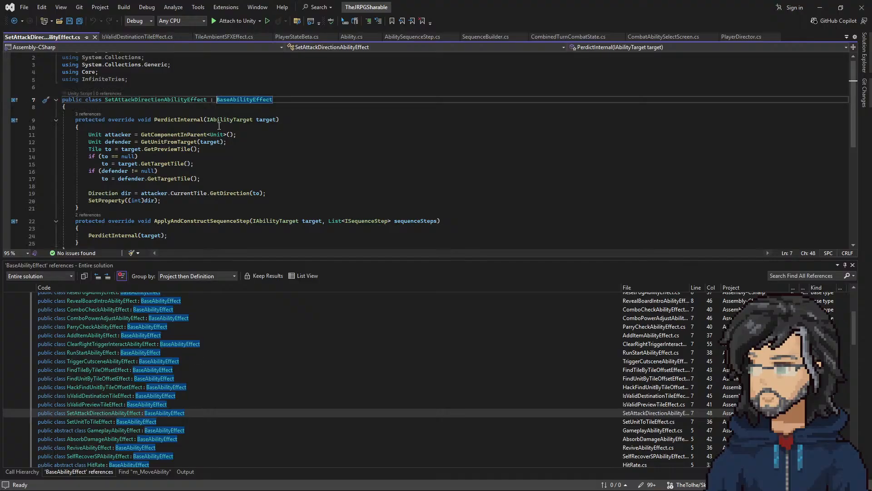
{"action": "left_click_drag", "start_coordinate": [245, 135], "coordinate": [249, 127]}
{"action": "key", "text": "ctrl+c"}
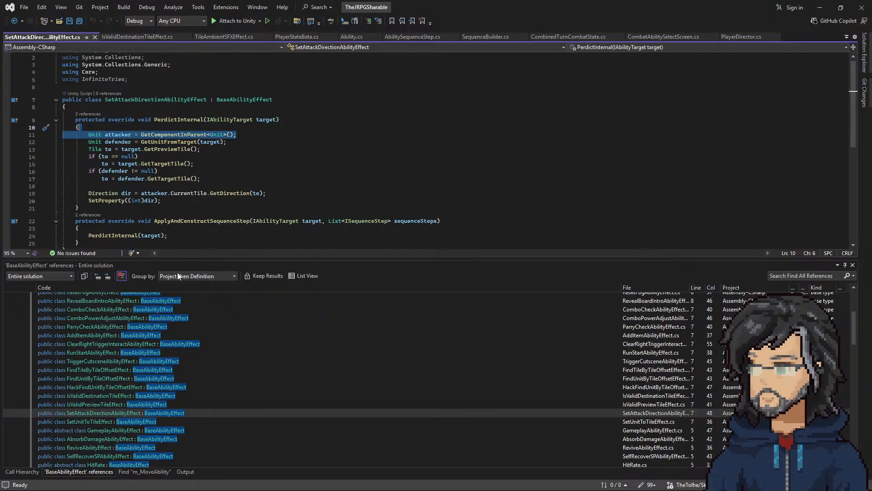
{"action": "scroll", "coordinate": [164, 370], "scroll_direction": "down", "scroll_amount": 3}
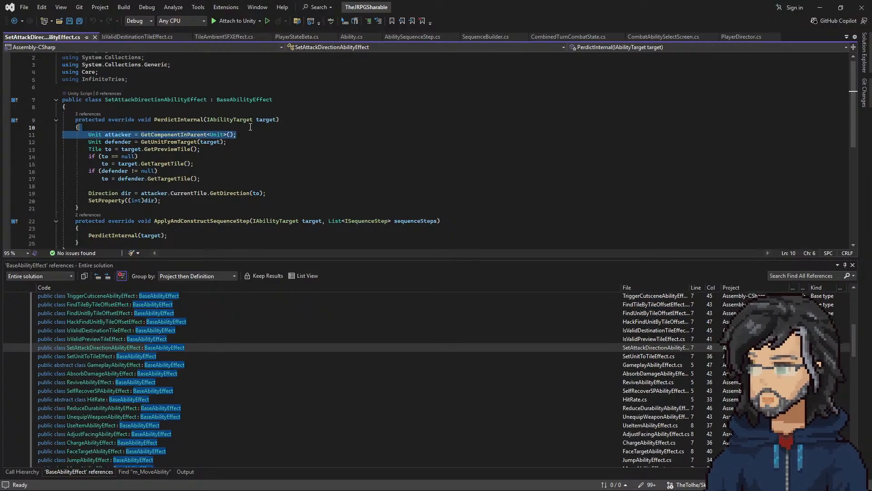
{"action": "left_click", "coordinate": [219, 135]}
{"action": "double_click", "coordinate": [115, 134]}
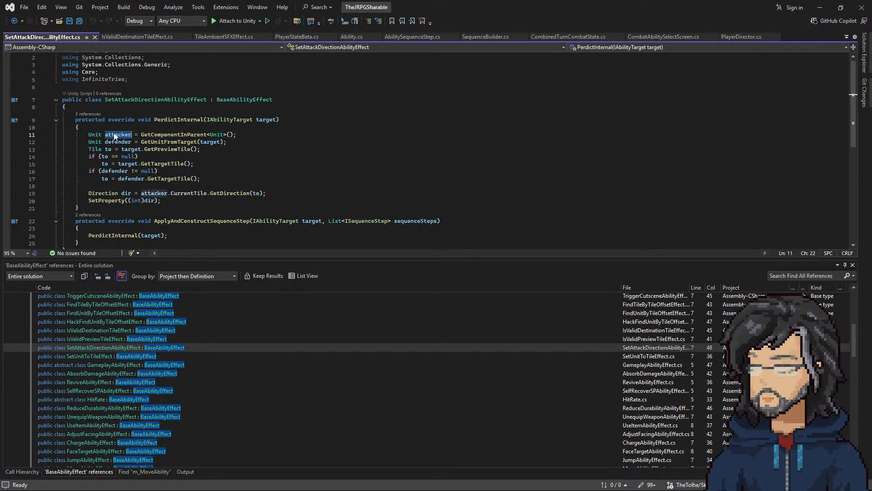
{"action": "double_click", "coordinate": [172, 134]}
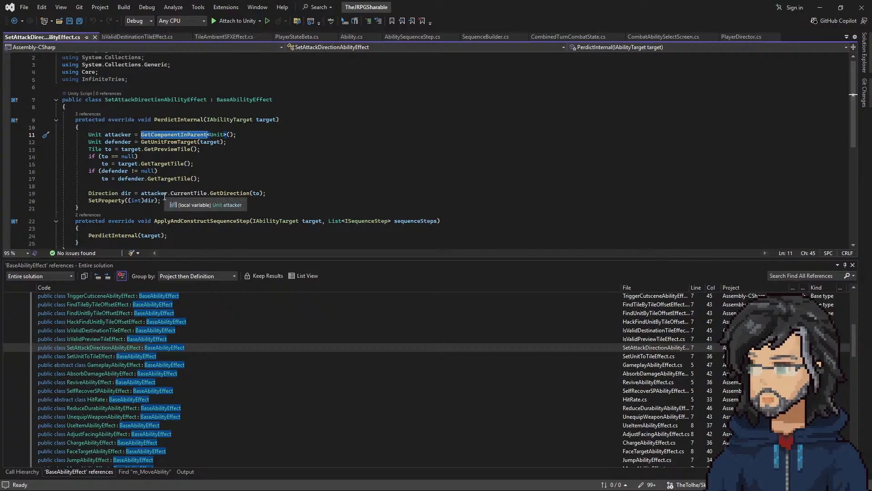
{"action": "left_click_drag", "start_coordinate": [161, 201], "coordinate": [2, 135]}
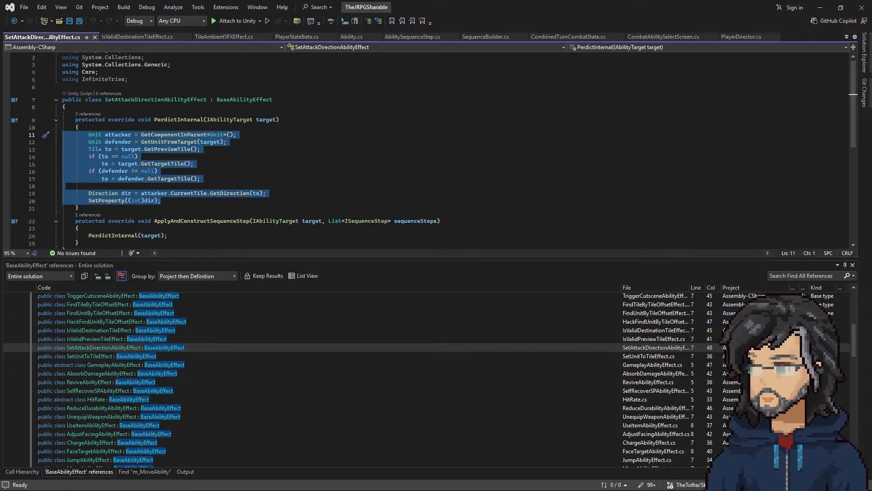
{"action": "scroll", "coordinate": [162, 433], "scroll_direction": "down", "scroll_amount": 2}
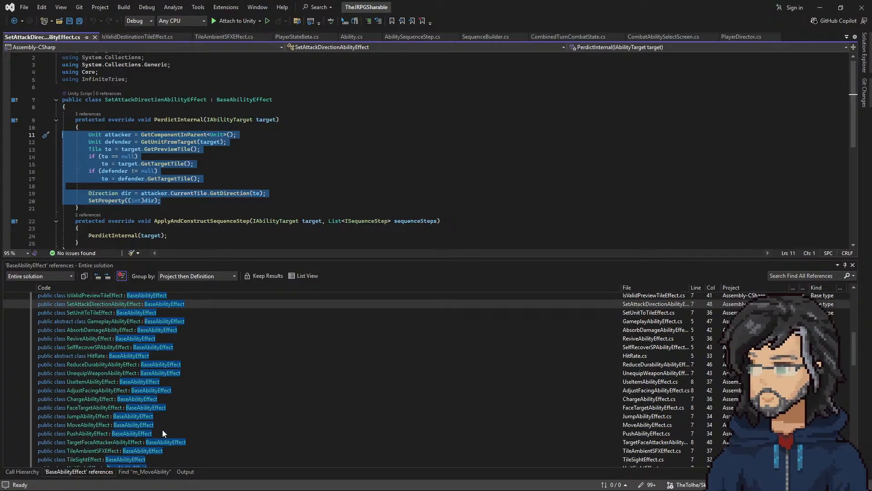
Step: Open the TileSightEffect script from the solution's ability effects and bring its ApplyAndConstructSequenceStep method into view
{"action": "left_click", "coordinate": [214, 36]}
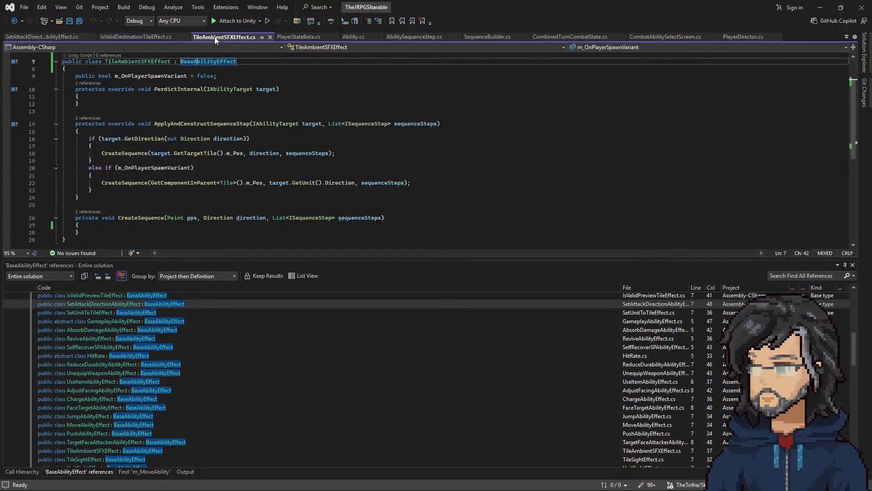
{"action": "left_click", "coordinate": [868, 50]}
{"action": "left_click", "coordinate": [856, 38]}
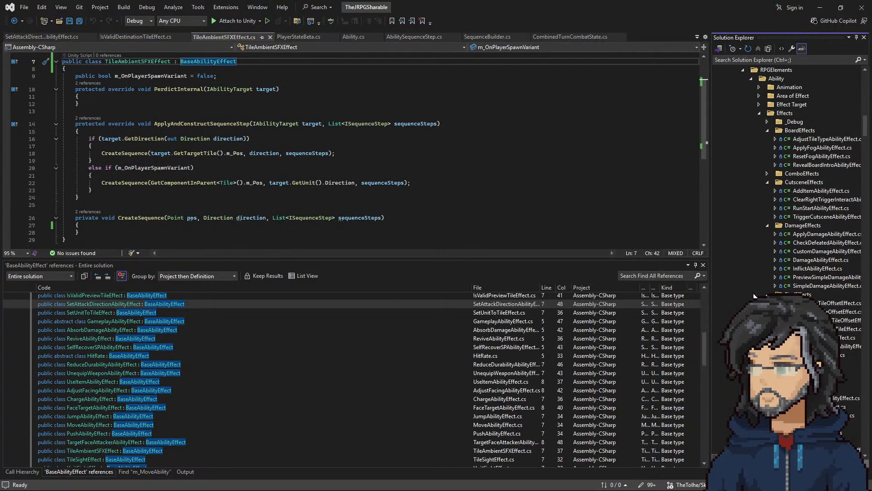
{"action": "scroll", "coordinate": [744, 292], "scroll_direction": "down", "scroll_amount": 4}
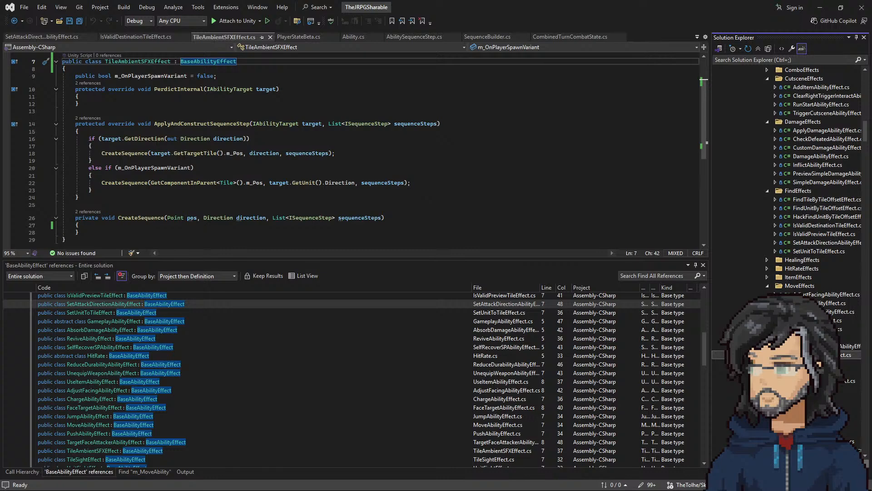
{"action": "double_click", "coordinate": [813, 363]}
{"action": "scroll", "coordinate": [170, 194], "scroll_direction": "down", "scroll_amount": 3}
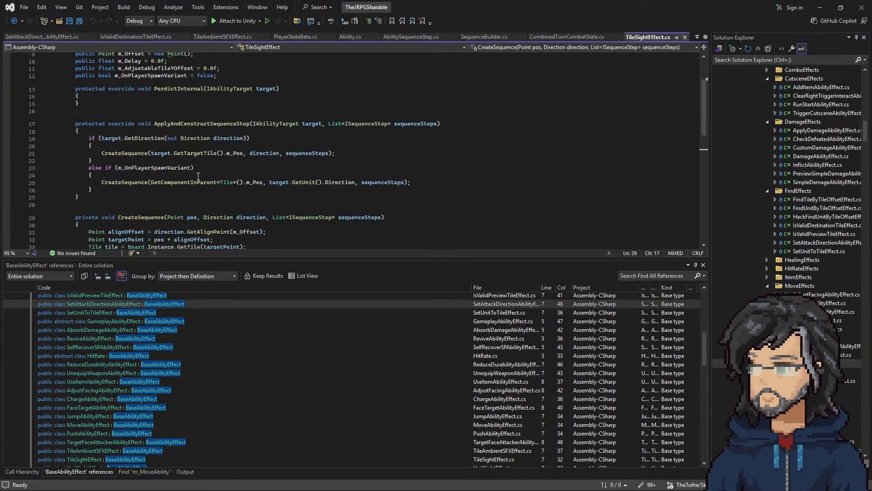
Step: Examine the position and unit arguments passed to CreateSequence in both branches of TileSightEffect's ApplyAndConstructSequenceStep method
{"action": "left_click_drag", "start_coordinate": [151, 153], "coordinate": [238, 153]}
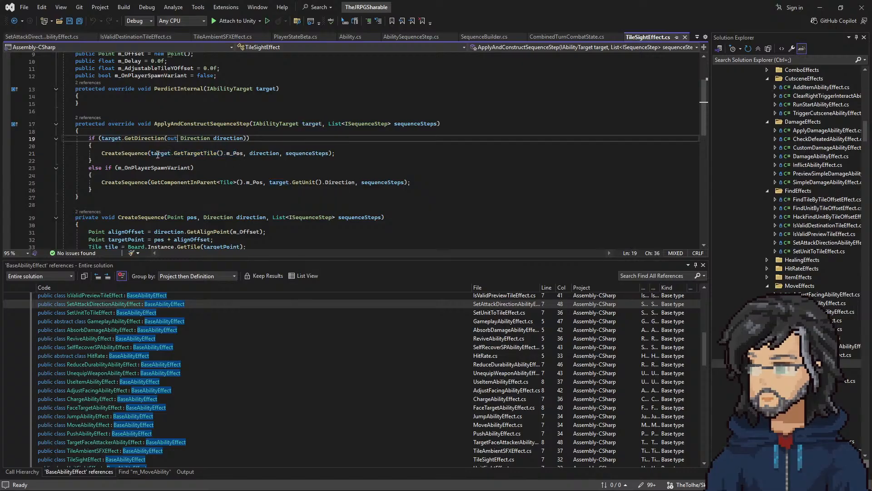
{"action": "double_click", "coordinate": [196, 154]}
{"action": "double_click", "coordinate": [235, 154]}
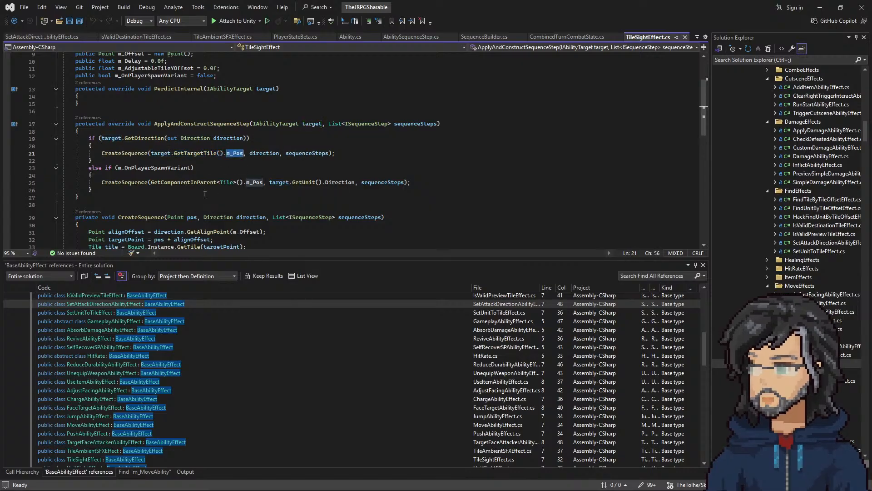
{"action": "left_click_drag", "start_coordinate": [152, 184], "coordinate": [265, 182]}
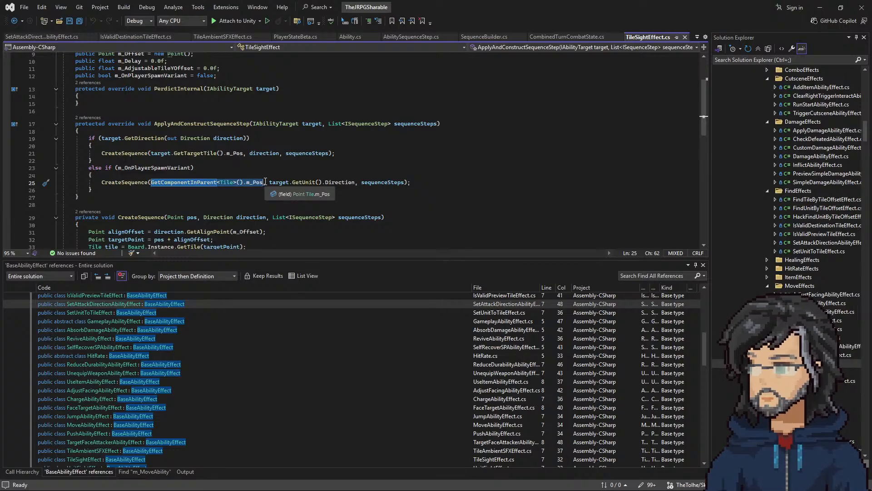
{"action": "left_click", "coordinate": [270, 183]}
{"action": "left_click_drag", "start_coordinate": [270, 183], "coordinate": [323, 183]}
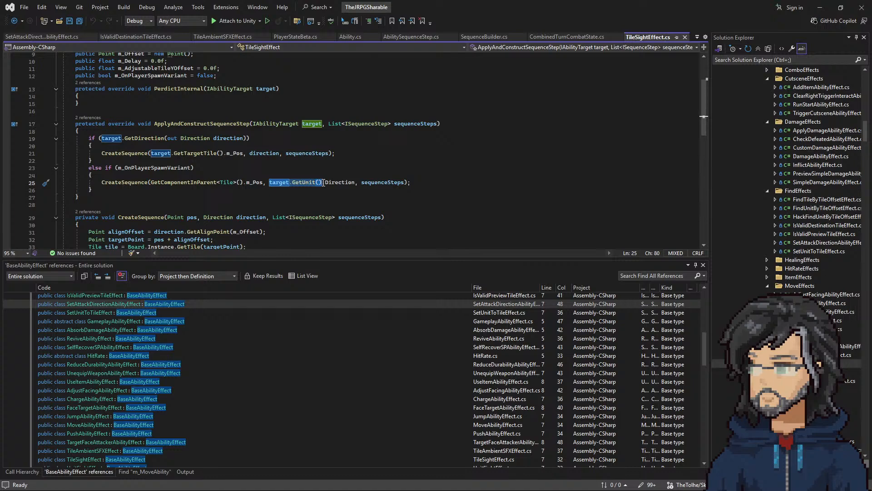
{"action": "left_click", "coordinate": [131, 161]}
{"action": "left_click_drag", "start_coordinate": [88, 168], "coordinate": [198, 154]}
{"action": "left_click", "coordinate": [184, 169]}
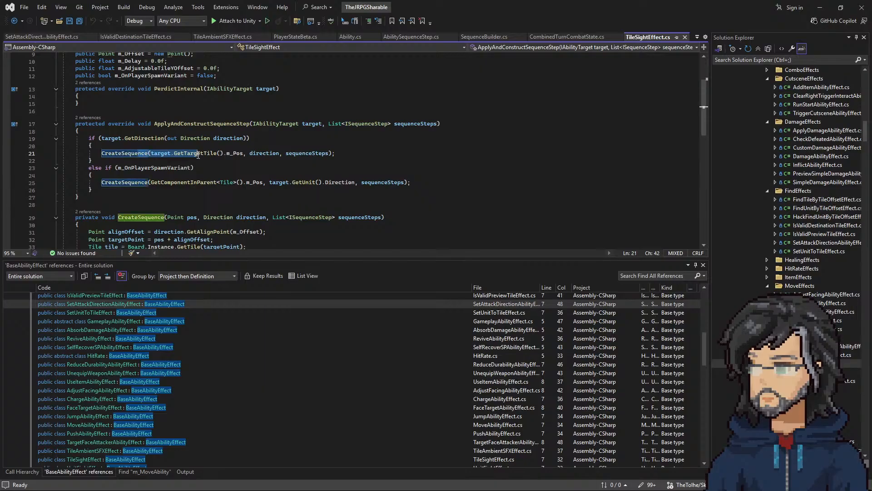
Step: Copy the line "Unit attacker = GetComponentInParent<Unit>();" from SetAttackDirectionAbilityEffect into the GetDirection branch of TileAmbientSFXEffect
{"action": "left_click", "coordinate": [42, 40]}
{"action": "left_click_drag", "start_coordinate": [237, 134], "coordinate": [79, 127]}
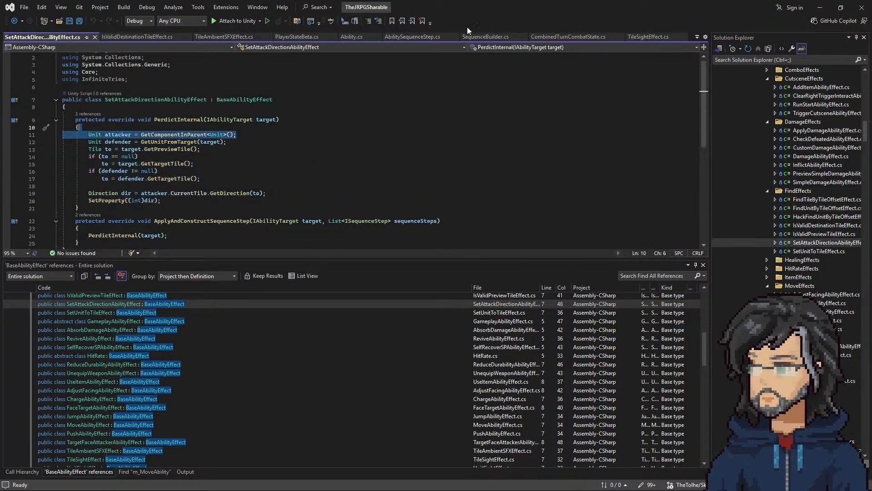
{"action": "left_click", "coordinate": [225, 36]}
{"action": "left_click", "coordinate": [181, 146]}
{"action": "key", "text": "ctrl+v"}
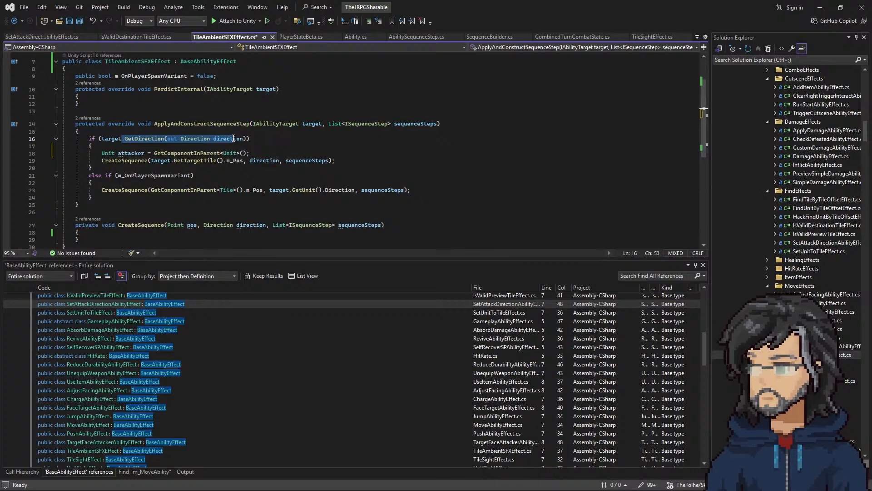
Step: Remove the CreateSequence call from the GetDirection branch of TileAmbientSFXEffect, keeping the attacker declaration
{"action": "left_click_drag", "start_coordinate": [366, 160], "coordinate": [361, 155]}
{"action": "key", "text": "ctrl+x"}
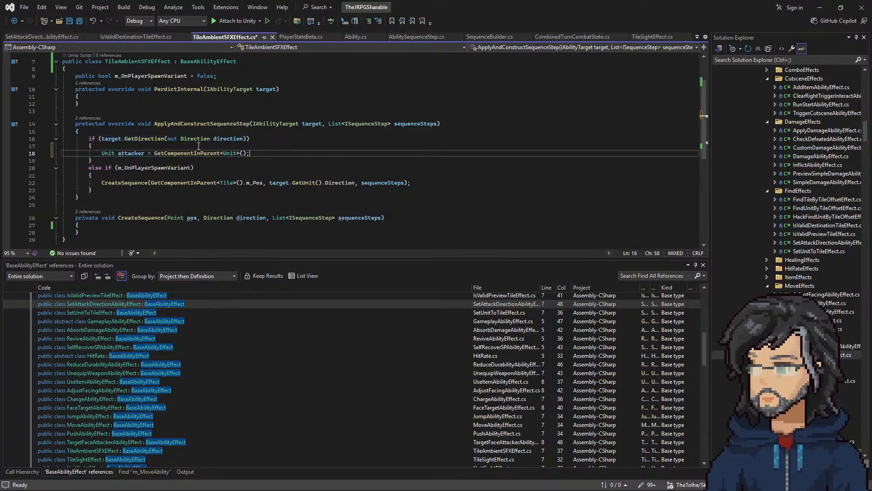
{"action": "left_click", "coordinate": [177, 153]}
{"action": "left_click", "coordinate": [155, 149]}
{"action": "left_click_drag", "start_coordinate": [155, 149], "coordinate": [242, 152]}
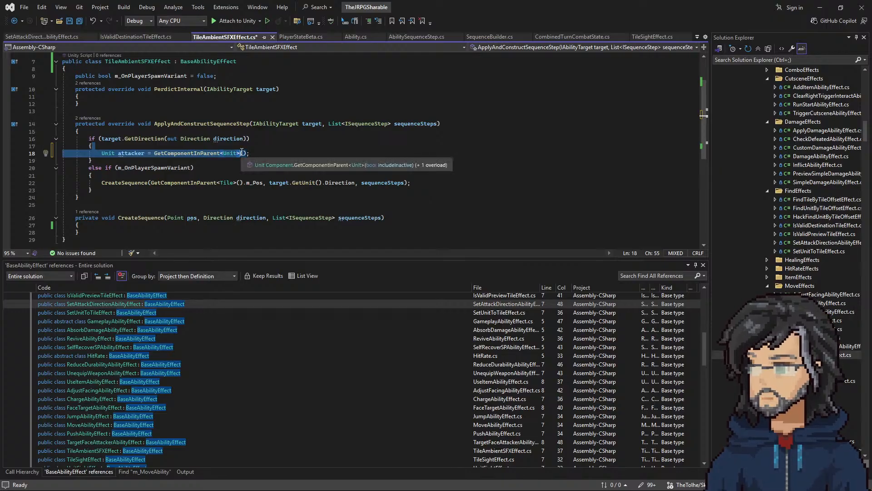
{"action": "double_click", "coordinate": [129, 153]}
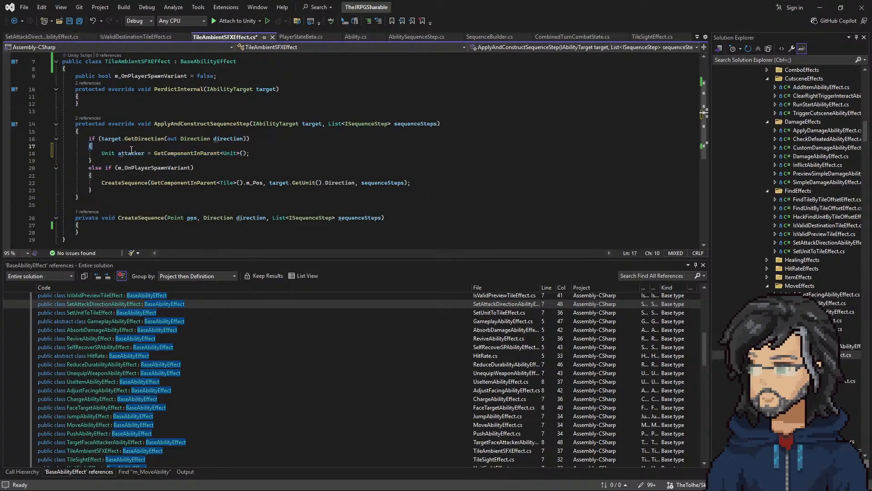
Step: Reduce the CreateSequence call in the m_OnPlayerSpawnVariant branch to the single argument target.GetUnit()
{"action": "double_click", "coordinate": [155, 168]}
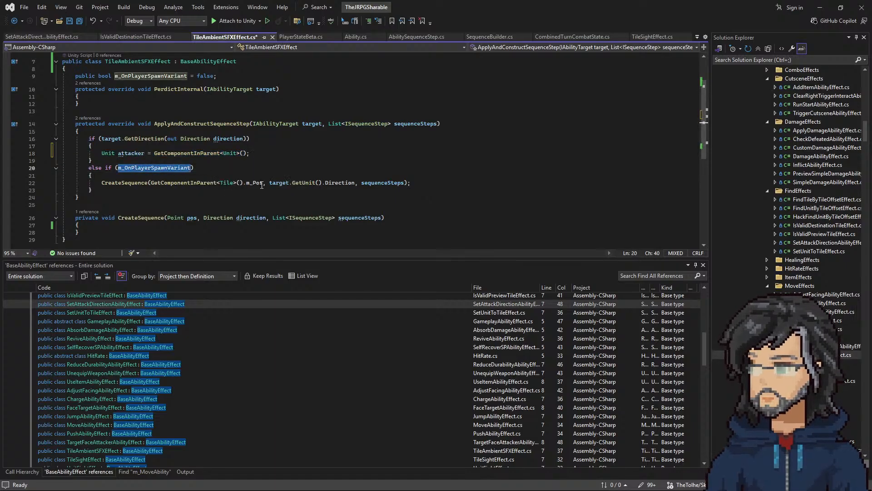
{"action": "left_click_drag", "start_coordinate": [266, 184], "coordinate": [151, 183]}
{"action": "key", "text": "BackSpace"}
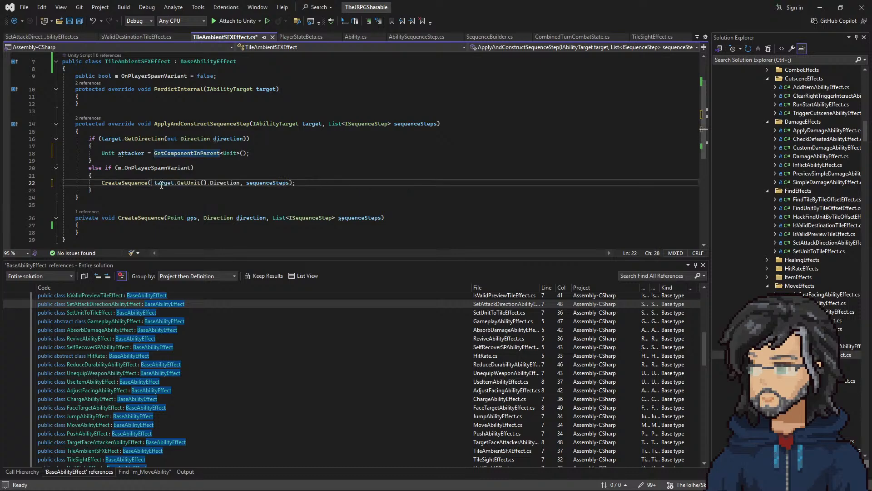
{"action": "key", "text": "Delete"}
{"action": "left_click_drag", "start_coordinate": [207, 183], "coordinate": [288, 184]}
{"action": "key", "text": "BackSpace"}
{"action": "key", "text": "BackSpace"}
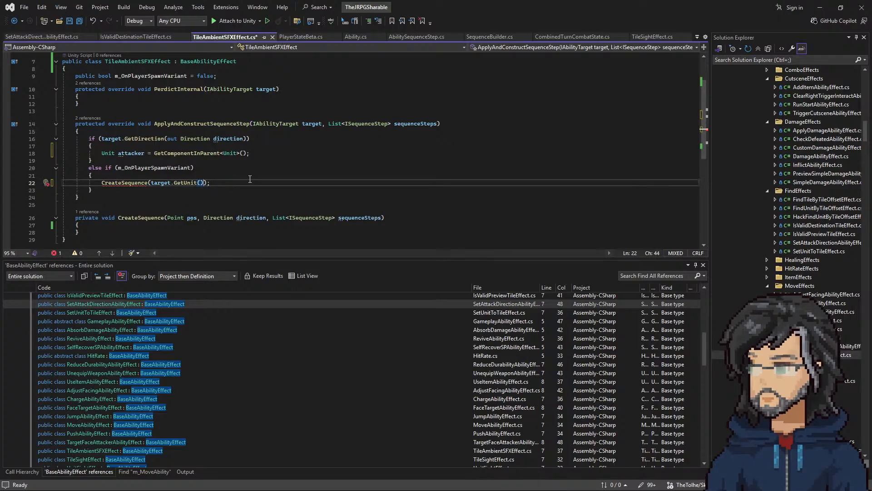
Step: Change the CreateSequence method signature to take only one parameter, "Unit unit", removing the direction and sequenceSteps parameters
{"action": "left_click_drag", "start_coordinate": [151, 183], "coordinate": [169, 183]}
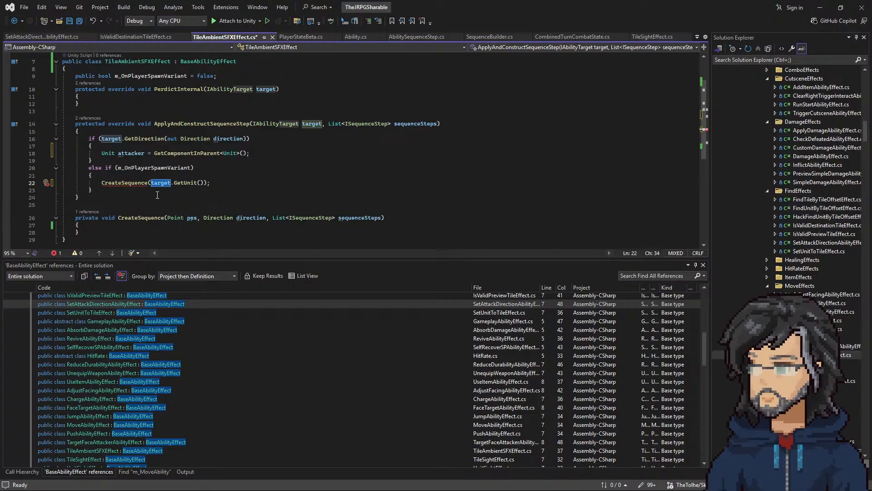
{"action": "left_click", "coordinate": [176, 218]}
{"action": "key", "text": "BackSpace"}
{"action": "key", "text": "BackSpace"}
{"action": "key", "text": "BackSpace"}
{"action": "key", "text": "BackSpace"}
{"action": "key", "text": "BackSpace"}
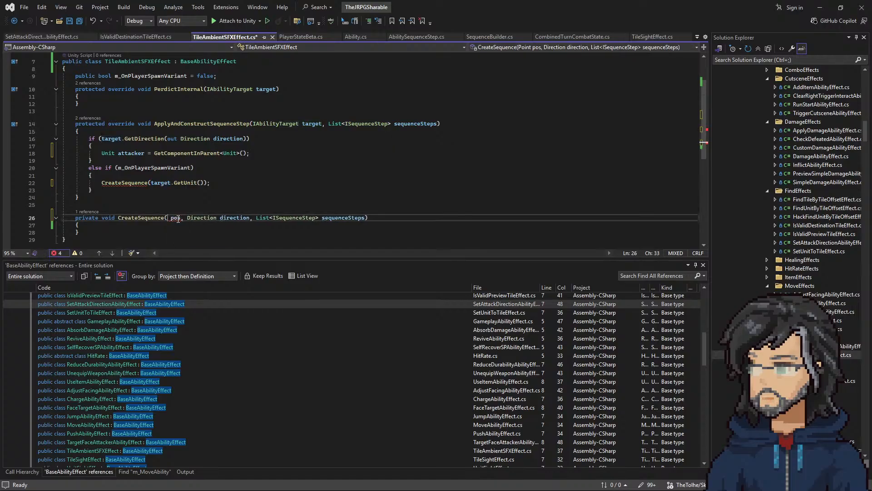
{"action": "type", "text": "Unit"}
{"action": "double_click", "coordinate": [188, 218]}
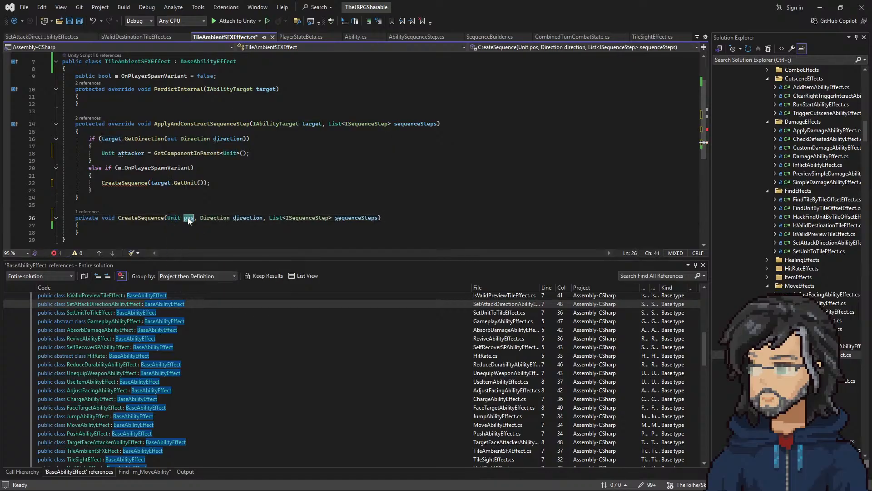
{"action": "type", "text": "unit"}
{"action": "left_click_drag", "start_coordinate": [198, 218], "coordinate": [380, 219]}
{"action": "key", "text": "BackSpace"}
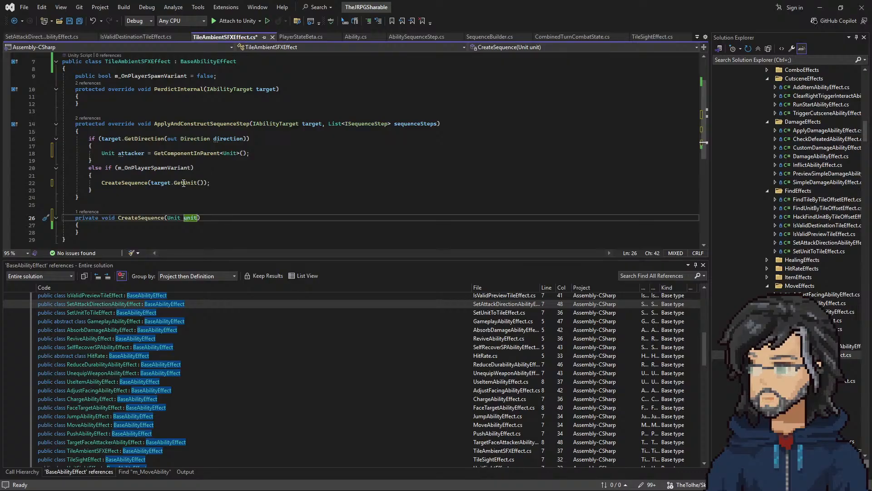
Step: Add a CreateSequence(attacker) call below the attacker declaration in the GetDirection branch and save TileAmbientSFXEffect
{"action": "left_click_drag", "start_coordinate": [222, 182], "coordinate": [226, 176]}
{"action": "left_click", "coordinate": [249, 154]}
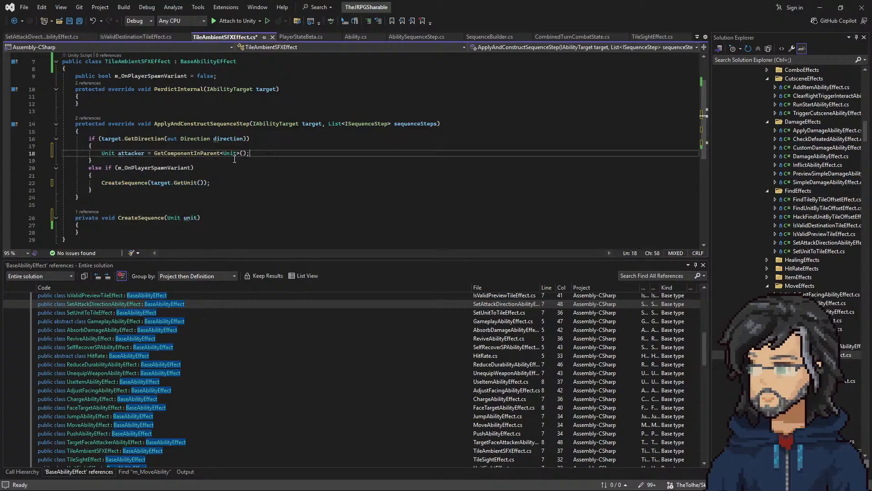
{"action": "key", "text": "ctrl+v"}
{"action": "left_click", "coordinate": [132, 149]}
{"action": "double_click", "coordinate": [132, 152]}
{"action": "key", "text": "ctrl+c"}
{"action": "left_click_drag", "start_coordinate": [151, 161], "coordinate": [203, 161]}
{"action": "key", "text": "ctrl+v"}
{"action": "left_click", "coordinate": [200, 175]}
{"action": "key", "text": "ctrl+s"}
Step: Copy the first sequenceSteps.Add block with its ActionSequenceStep from TileSightEffect into the empty CreateSequence body of TileAmbientSFXEffect
{"action": "left_click", "coordinate": [115, 232]}
{"action": "key", "text": "Return"}
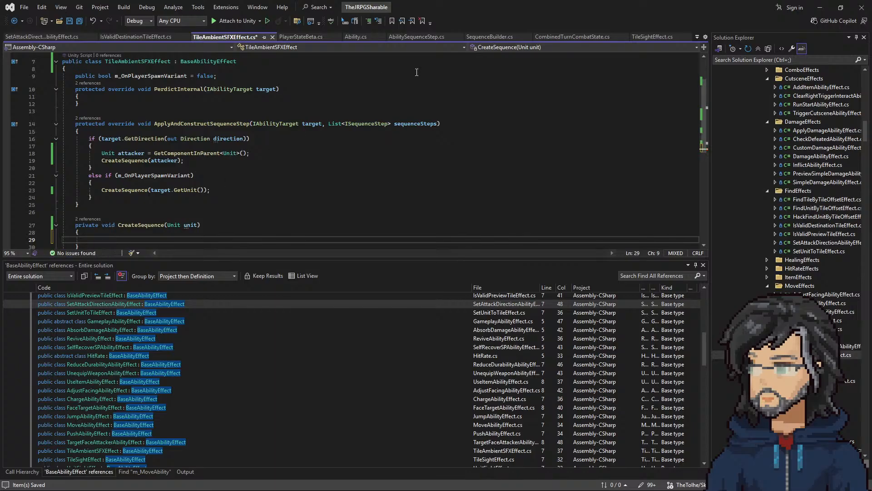
{"action": "left_click", "coordinate": [654, 36]}
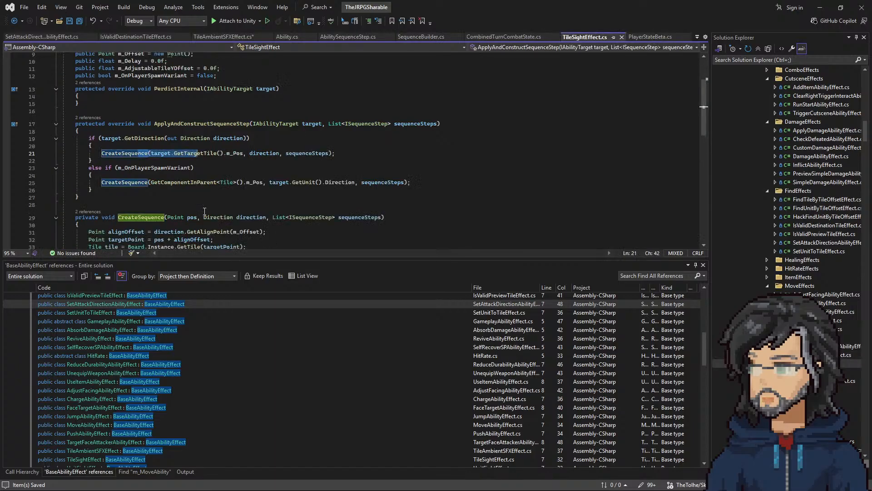
{"action": "left_click_drag", "start_coordinate": [116, 195], "coordinate": [283, 169]}
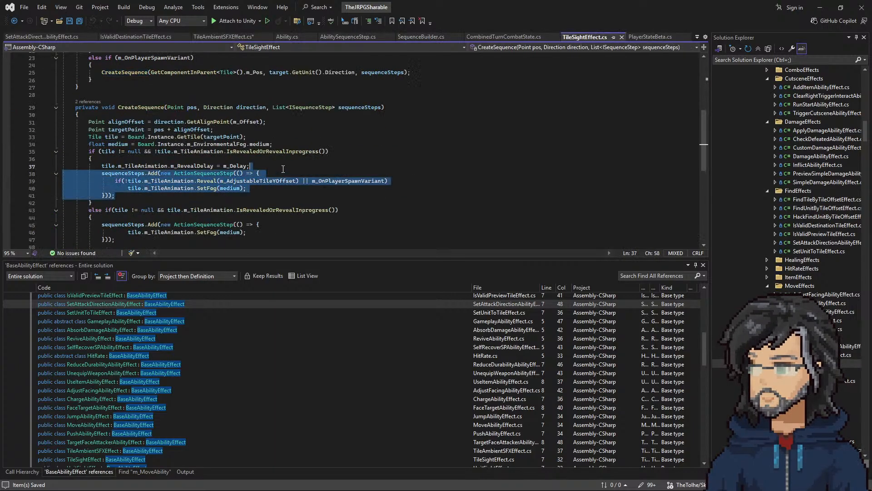
{"action": "left_click", "coordinate": [222, 37]}
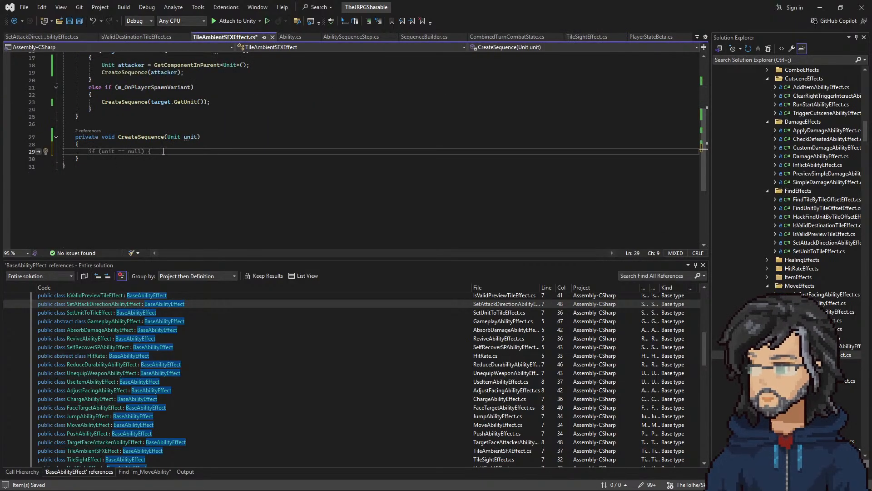
{"action": "key", "text": "ctrl+v"}
{"action": "left_click", "coordinate": [137, 145]}
{"action": "key", "text": "Delete"}
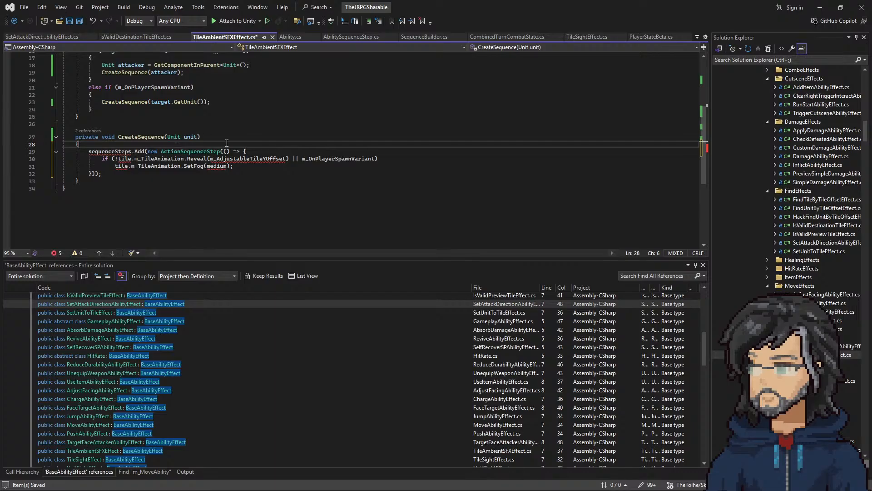
Step: Copy the "List<ISequenceStep> sequenceSteps" parameter from TileSightEffect's CreateSequence signature and add it after "Unit unit" in TileAmbientSFXEffect
{"action": "left_click", "coordinate": [587, 36]}
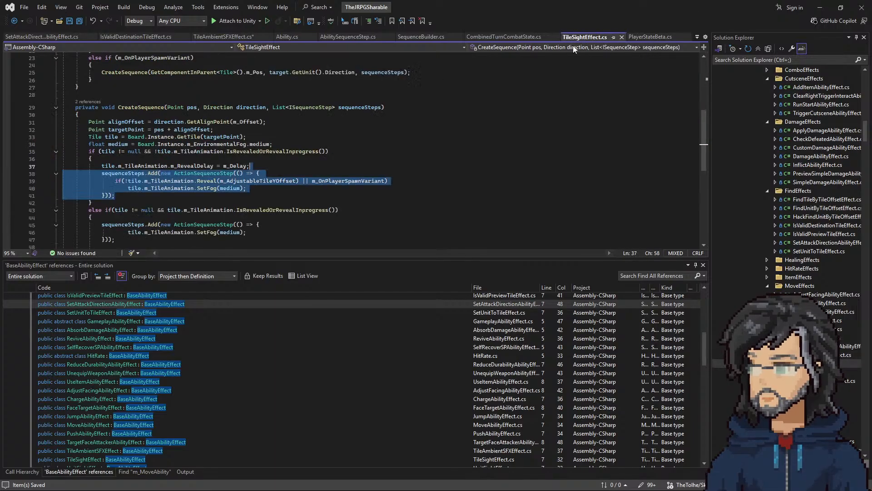
{"action": "left_click", "coordinate": [297, 167]}
{"action": "scroll", "coordinate": [297, 167], "scroll_direction": "up", "scroll_amount": 3}
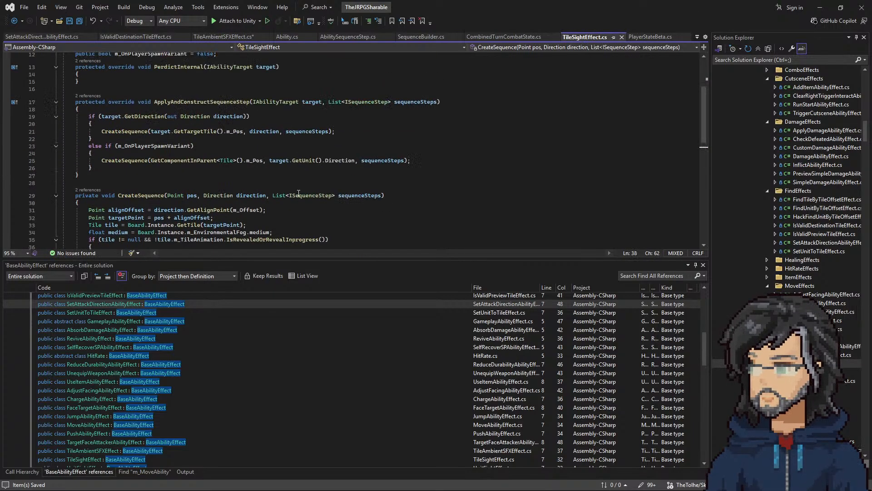
{"action": "left_click_drag", "start_coordinate": [268, 197], "coordinate": [381, 191]}
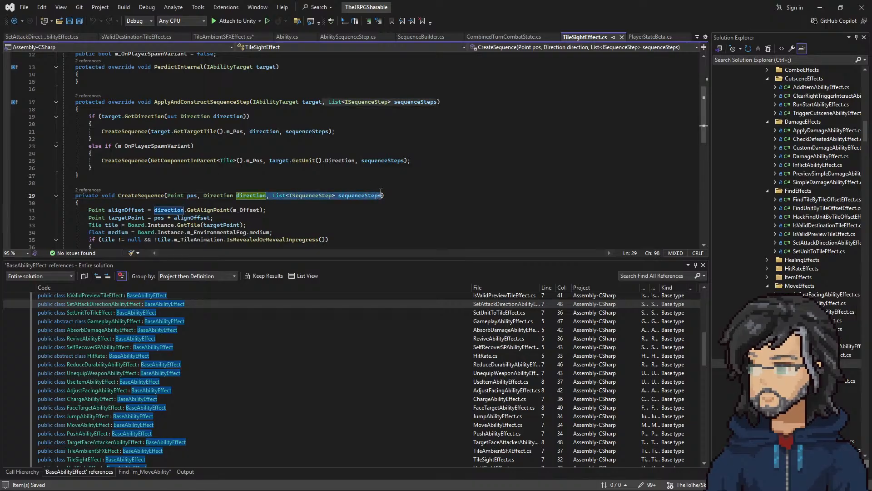
{"action": "left_click", "coordinate": [221, 37]}
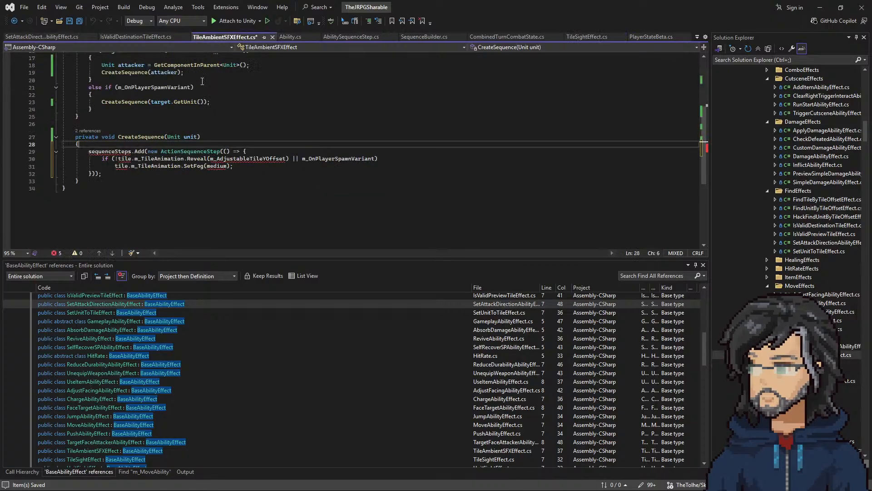
{"action": "left_click", "coordinate": [198, 137]}
{"action": "key", "text": "ctrl+v"}
Step: Pass sequenceSteps as the second argument in both CreateSequence calls
{"action": "scroll", "coordinate": [421, 144], "scroll_direction": "up", "scroll_amount": 4}
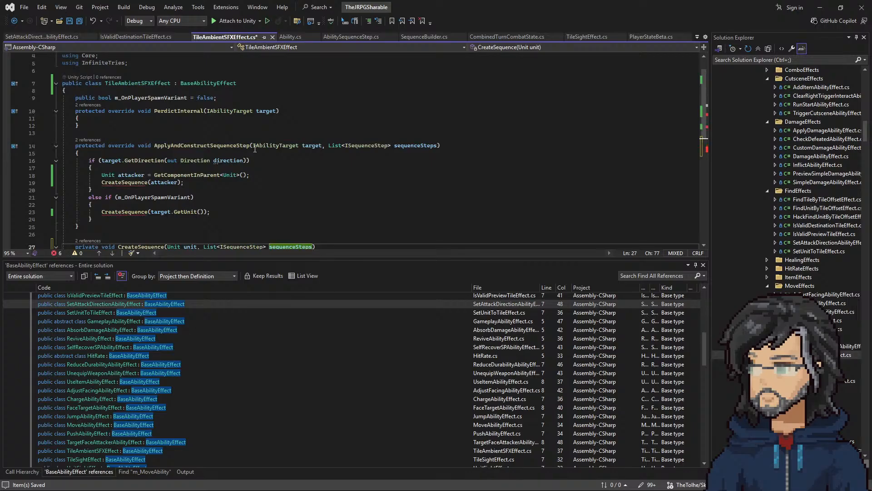
{"action": "left_click", "coordinate": [421, 144]}
{"action": "left_click", "coordinate": [178, 182]}
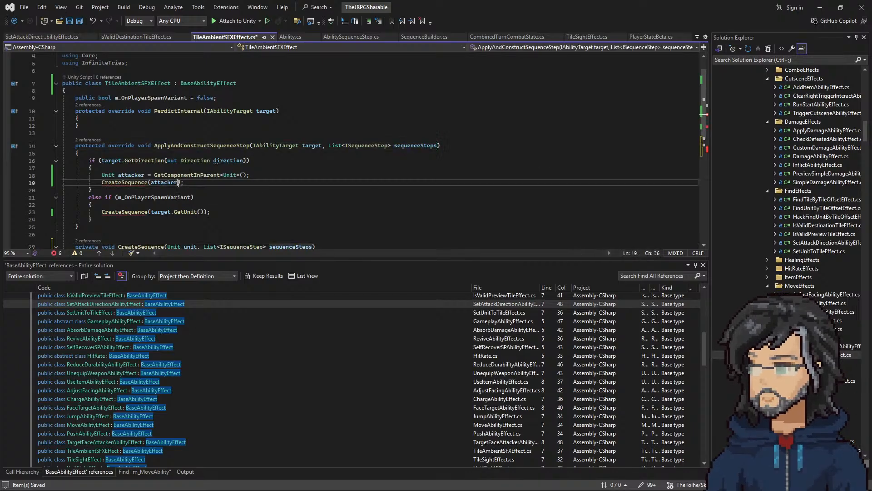
{"action": "type", "text": ","}
{"action": "left_click", "coordinate": [205, 212]}
{"action": "type", "text": ", sequenceSteps"}
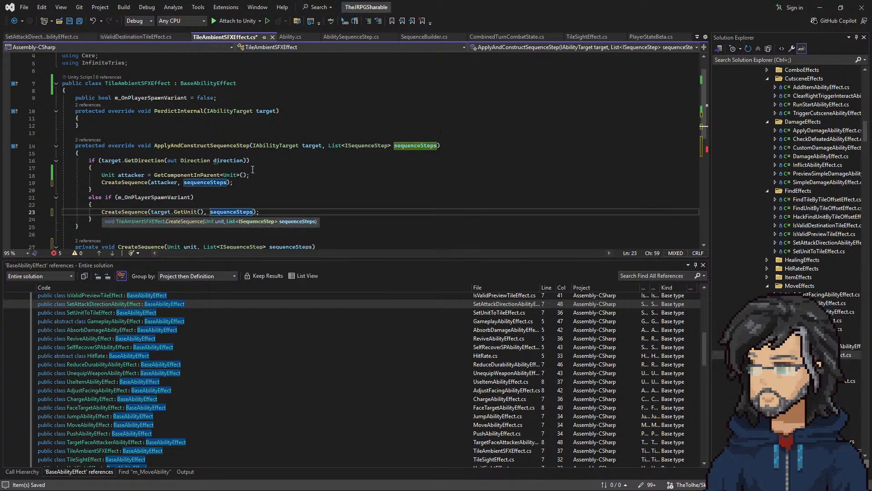
Step: Replace the tile reveal and fog code inside the ActionSequenceStep lambda with the partial statement "AudioManager.Instance."
{"action": "scroll", "coordinate": [188, 241], "scroll_direction": "down", "scroll_amount": 4}
{"action": "left_click_drag", "start_coordinate": [234, 189], "coordinate": [102, 181]}
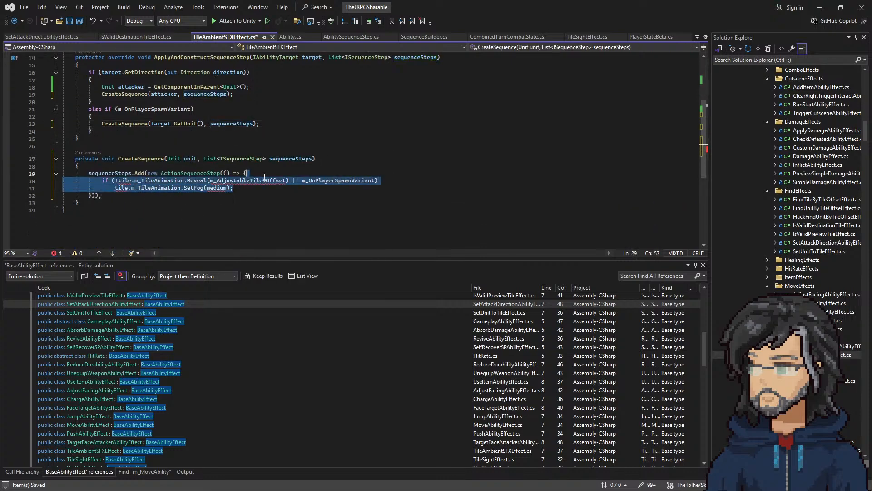
{"action": "key", "text": "BackSpace"}
{"action": "type", "text": "audid"}
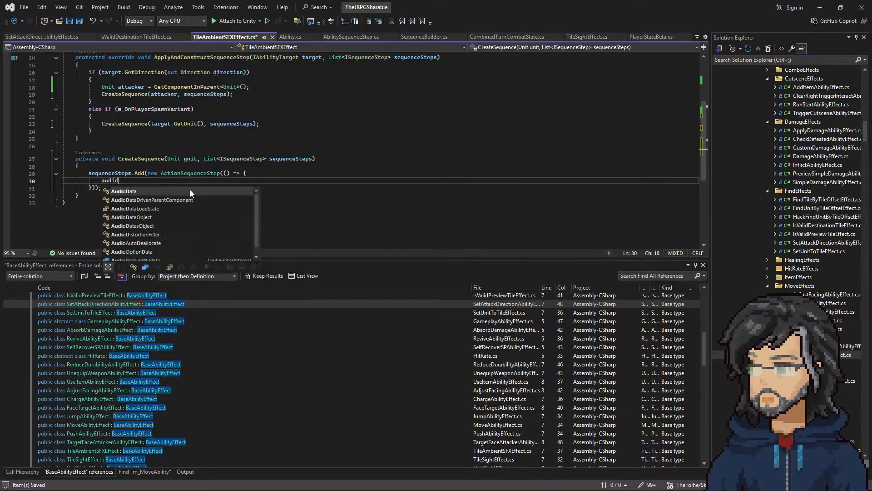
{"action": "key", "text": "BackSpace"}
{"action": "type", "text": "oManager."}
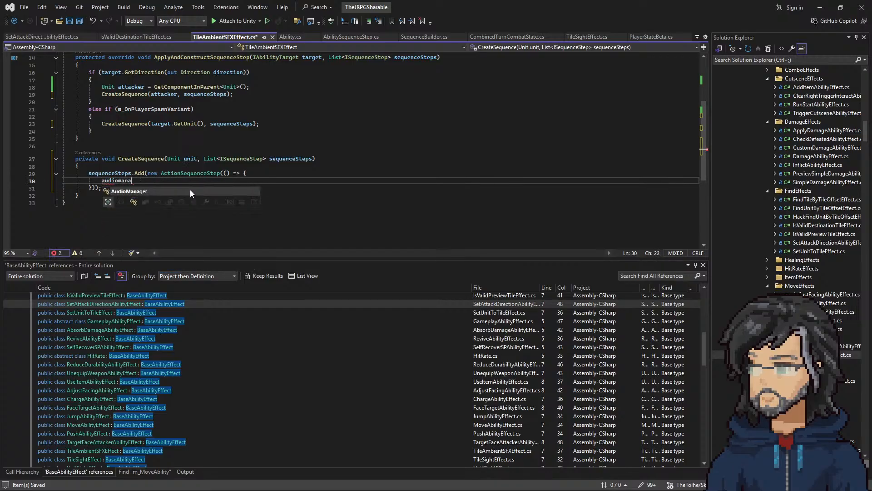
{"action": "type", "text": "Instance.,"}
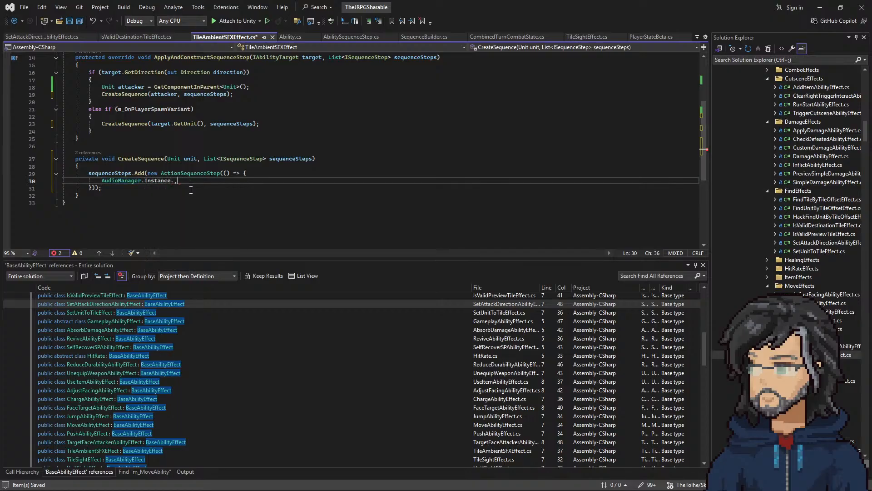
{"action": "type", "text": "."}
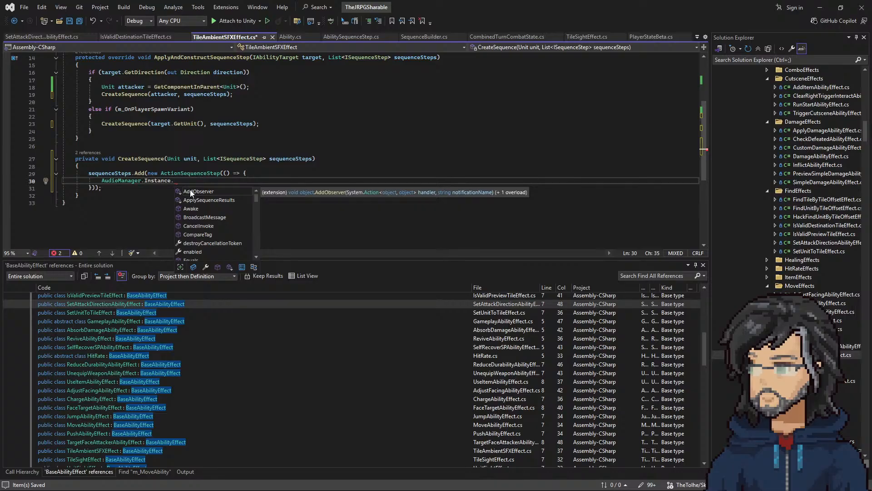
{"action": "type", "text": "Get"}
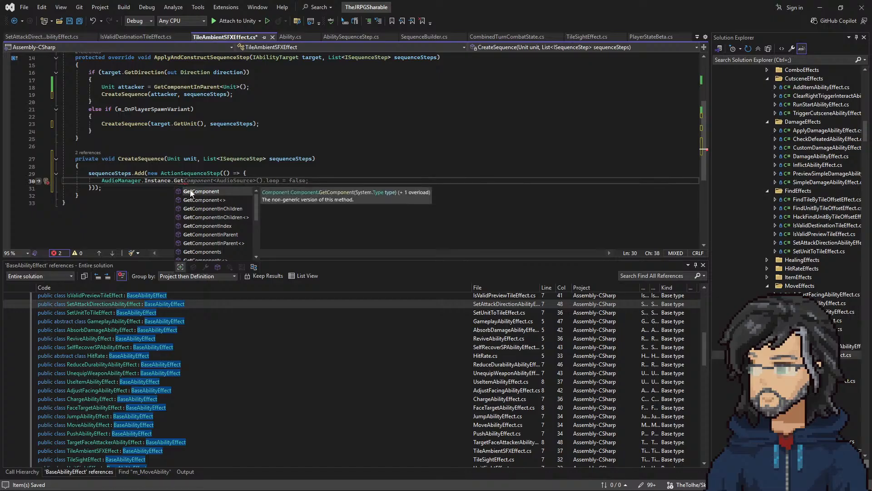
{"action": "key", "text": "BackSpace"}
{"action": "key", "text": "BackSpace"}
{"action": "key", "text": "BackSpace"}
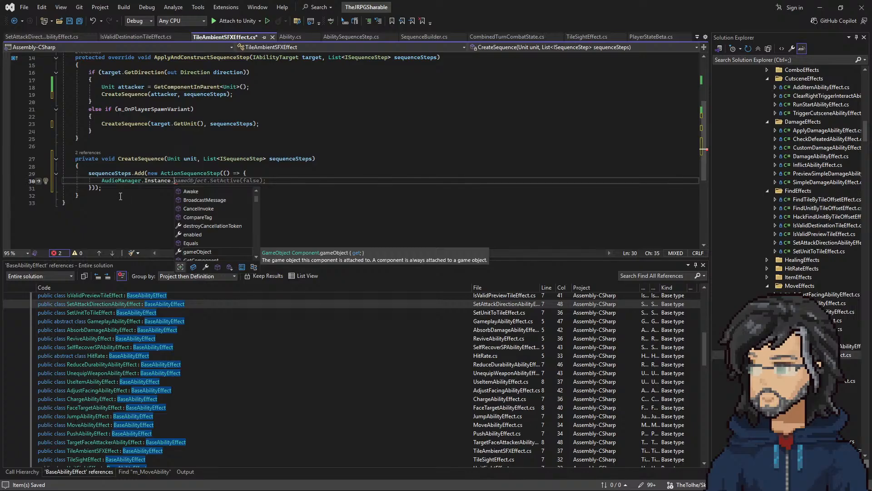
Step: Go to the AudioManager class definition and examine its field declarations
{"action": "right_click", "coordinate": [118, 180]}
{"action": "left_click", "coordinate": [170, 223]}
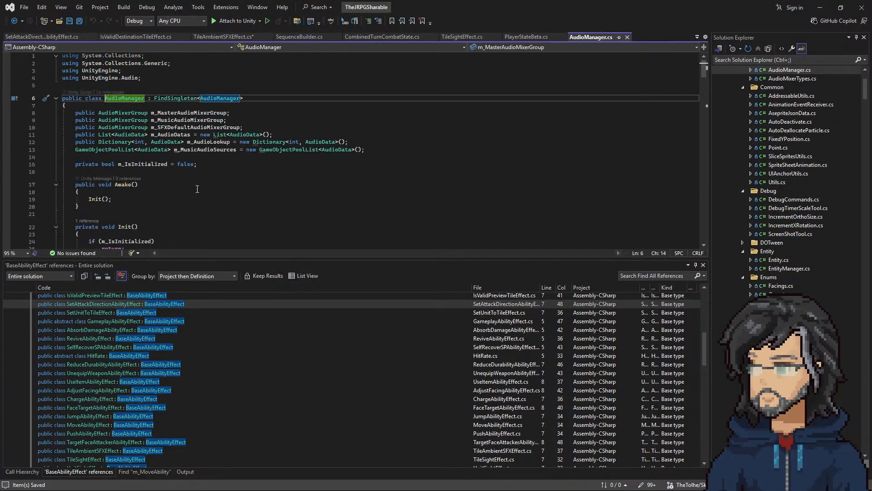
{"action": "left_click", "coordinate": [368, 149]}
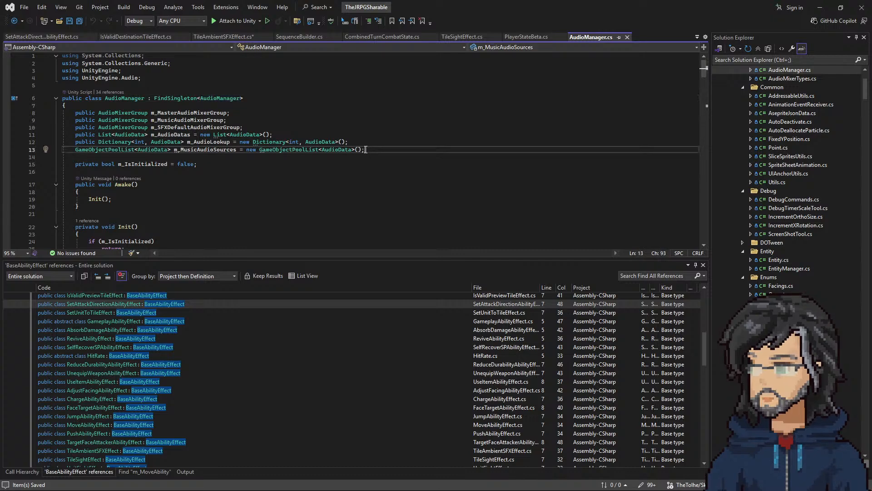
{"action": "left_click", "coordinate": [121, 107]}
{"action": "key", "text": "Return"}
{"action": "type", "text": "publi"}
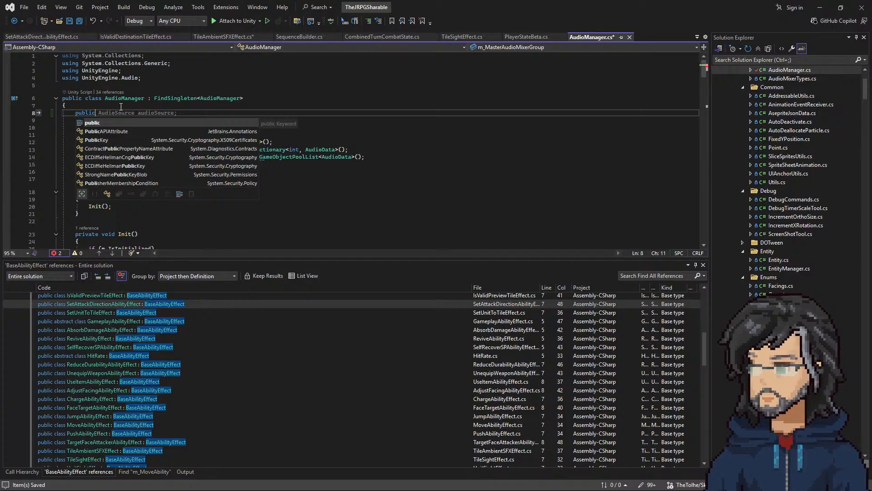
{"action": "type", "text": "c"}
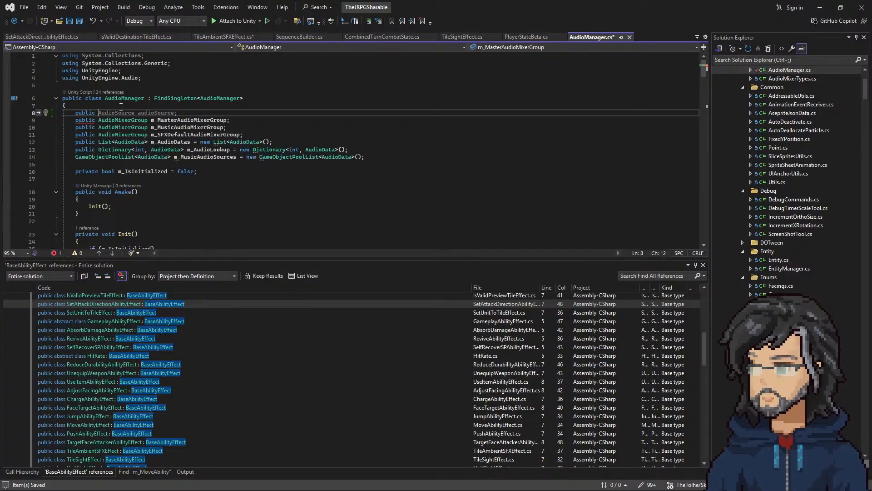
{"action": "scroll", "coordinate": [793, 174], "scroll_direction": "up", "scroll_amount": 4}
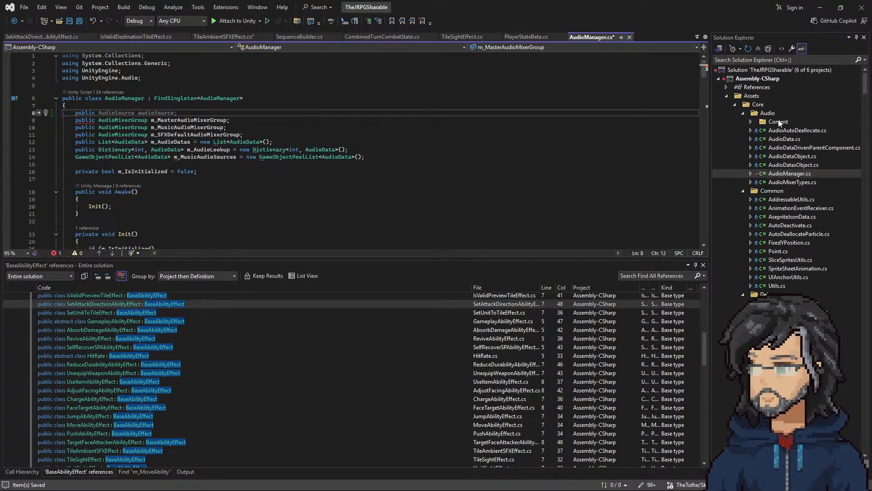
{"action": "left_click", "coordinate": [782, 169]}
{"action": "left_click", "coordinate": [783, 172]}
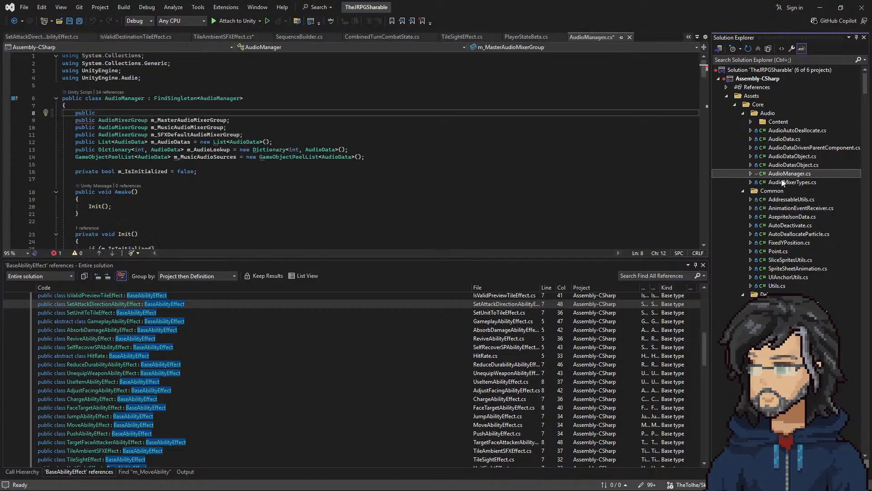
{"action": "left_click", "coordinate": [233, 134]}
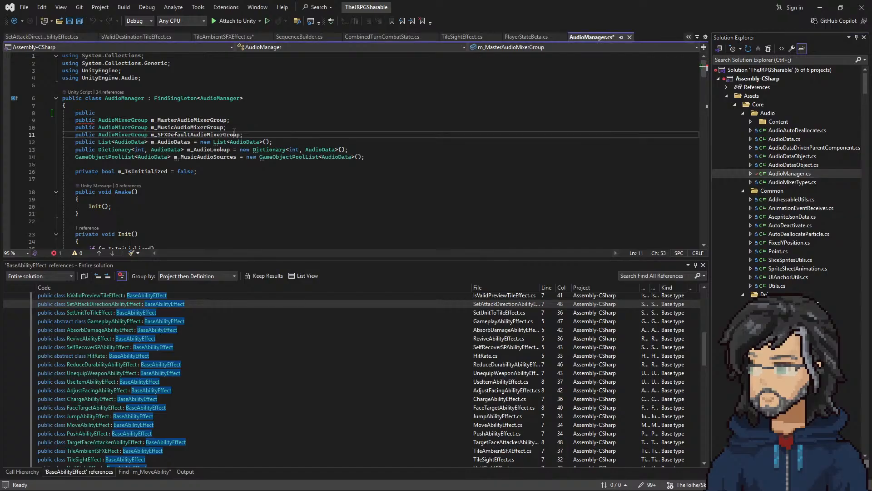
{"action": "key", "text": "ctrl+s"}
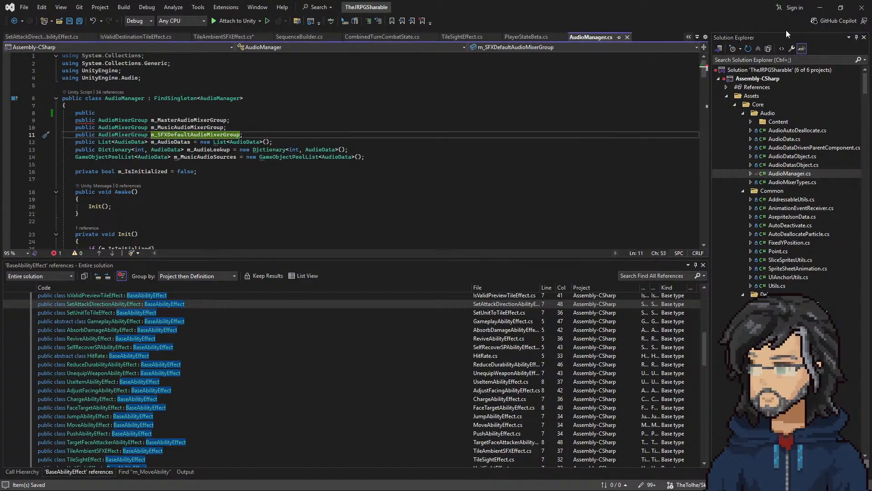
{"action": "left_click", "coordinate": [117, 116]}
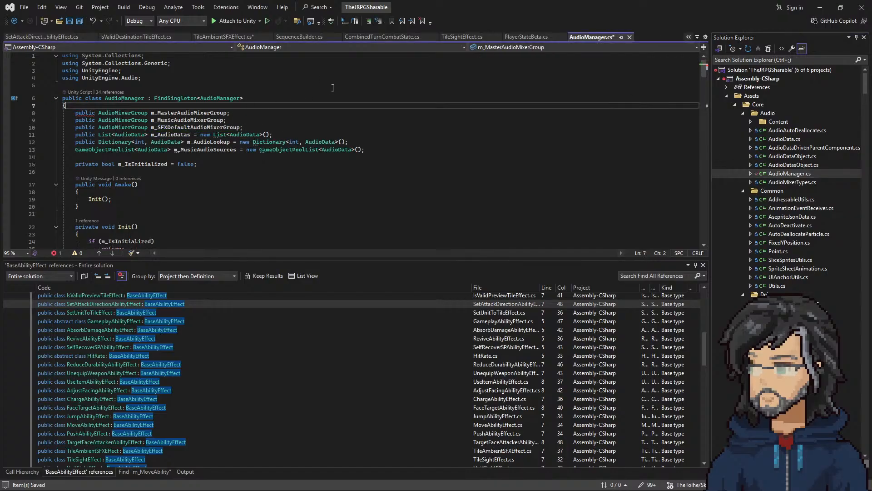
Step: Comment out the unfinished AudioManager.Instance line in TileAmbientSFXEffect and save the script
{"action": "left_click", "coordinate": [224, 36]}
{"action": "left_click", "coordinate": [103, 180]}
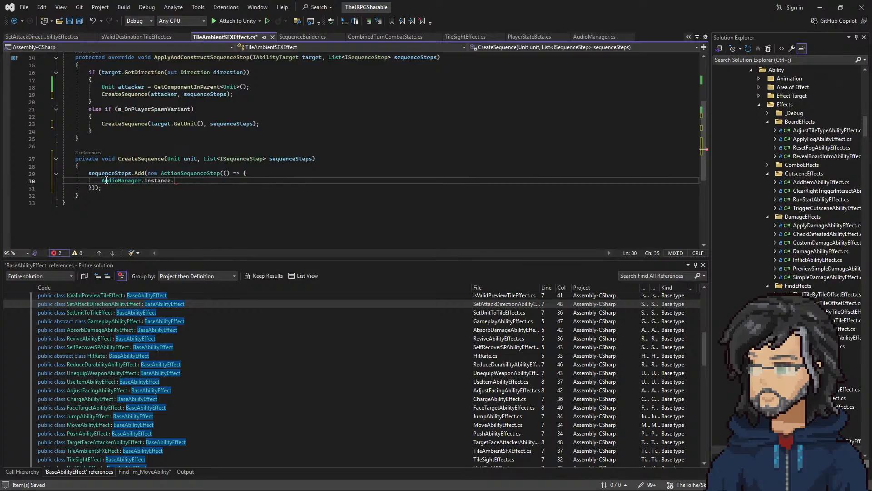
{"action": "type", "text": "//"}
{"action": "key", "text": "ctrl+s"}
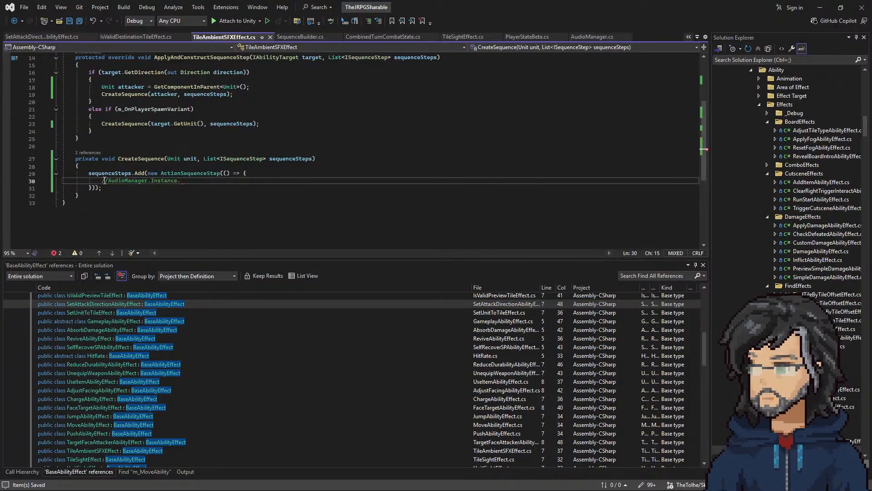
Step: Switch to Unity and collapse the SFX folder under Core/Audio/Content in the project assets
{"action": "left_click", "coordinate": [823, 7]}
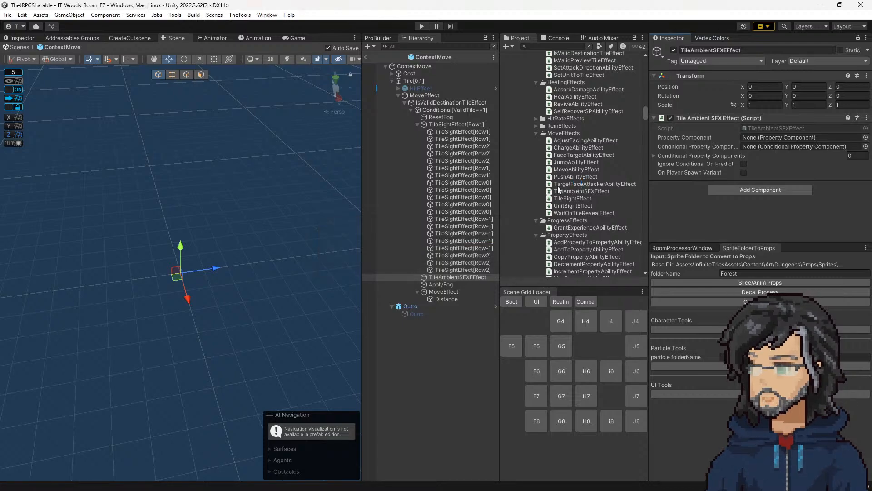
{"action": "scroll", "coordinate": [579, 196], "scroll_direction": "up", "scroll_amount": 10}
{"action": "scroll", "coordinate": [597, 195], "scroll_direction": "up", "scroll_amount": 15}
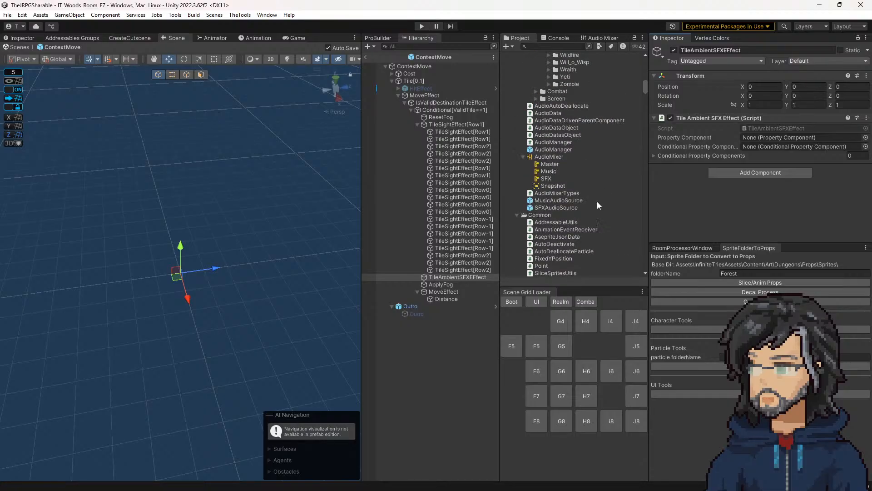
{"action": "scroll", "coordinate": [601, 200], "scroll_direction": "up", "scroll_amount": 6}
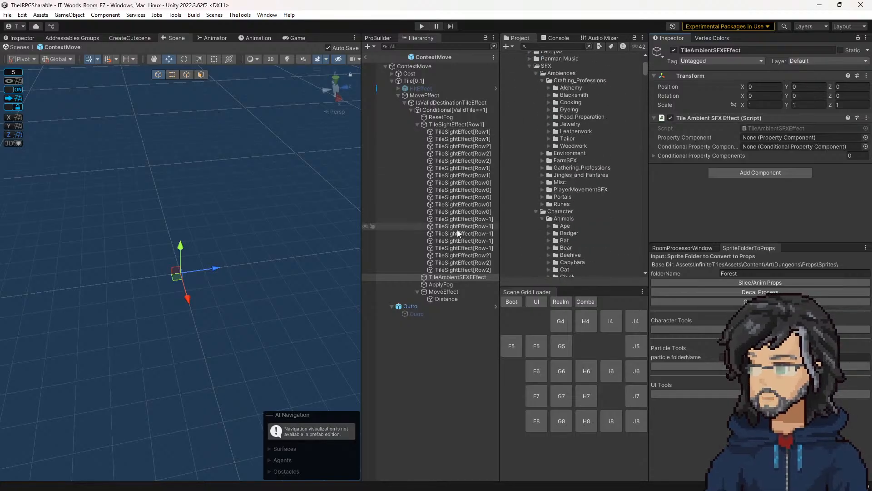
{"action": "scroll", "coordinate": [574, 177], "scroll_direction": "up", "scroll_amount": 6}
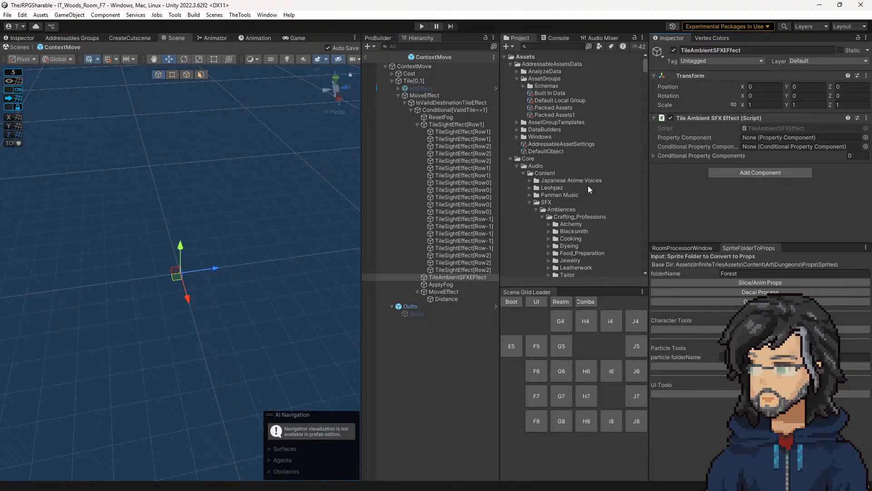
{"action": "scroll", "coordinate": [579, 192], "scroll_direction": "down", "scroll_amount": 3}
{"action": "scroll", "coordinate": [572, 190], "scroll_direction": "up", "scroll_amount": 3}
{"action": "scroll", "coordinate": [568, 186], "scroll_direction": "down", "scroll_amount": 5}
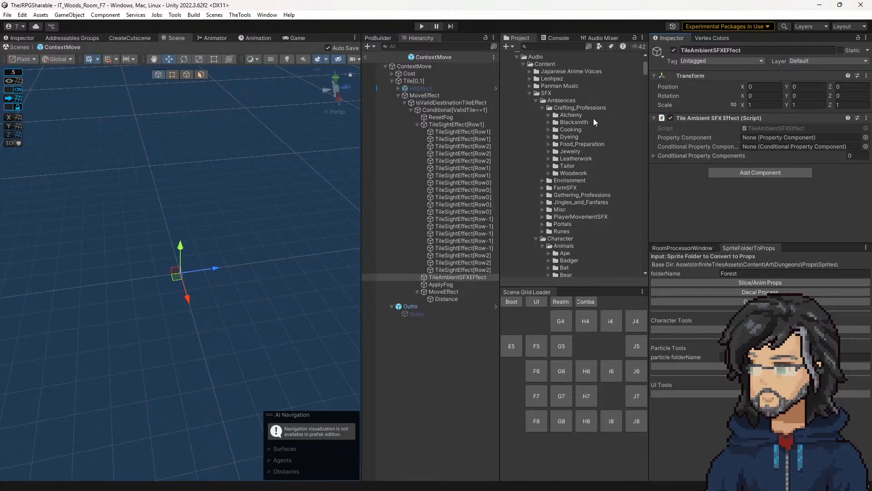
{"action": "scroll", "coordinate": [554, 168], "scroll_direction": "up", "scroll_amount": 5}
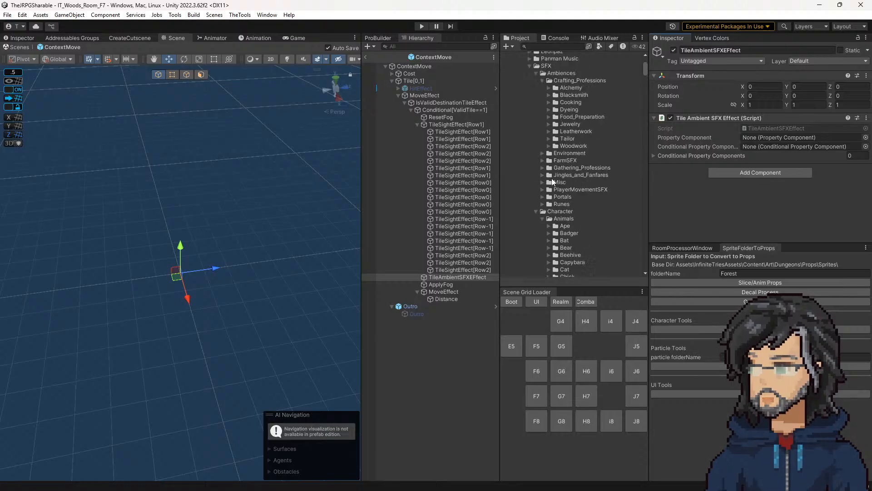
{"action": "left_click", "coordinate": [529, 202]}
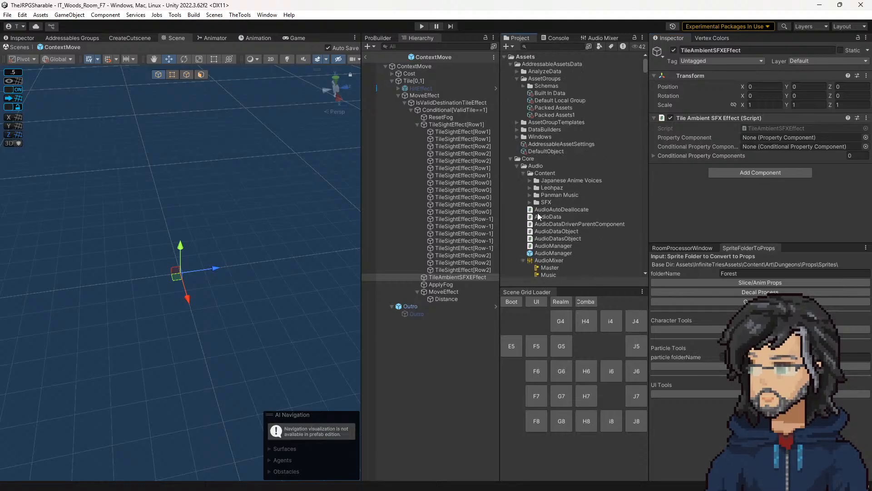
{"action": "scroll", "coordinate": [542, 205], "scroll_direction": "down", "scroll_amount": 2}
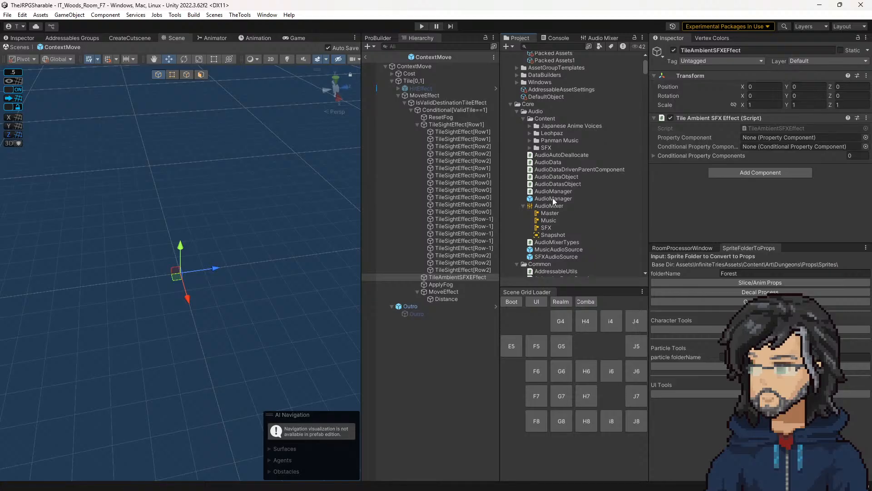
{"action": "scroll", "coordinate": [548, 204], "scroll_direction": "down", "scroll_amount": 2}
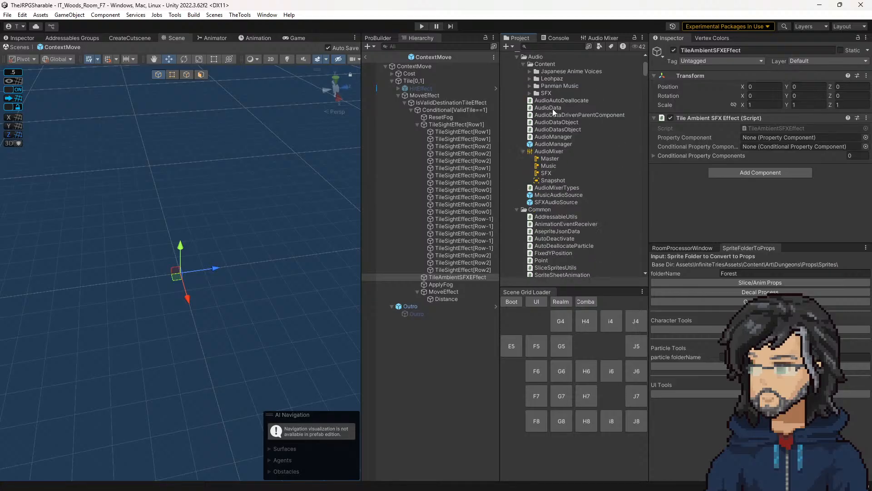
Step: Create a C# script named AmbientSFXManager in the Audio/Content folder
{"action": "right_click", "coordinate": [542, 64]}
{"action": "mouse_move", "coordinate": [636, 68]}
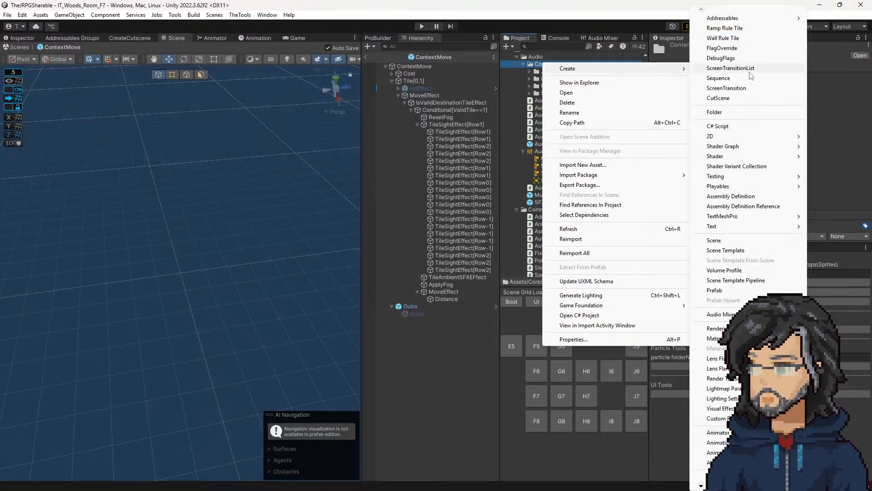
{"action": "left_click", "coordinate": [728, 125]}
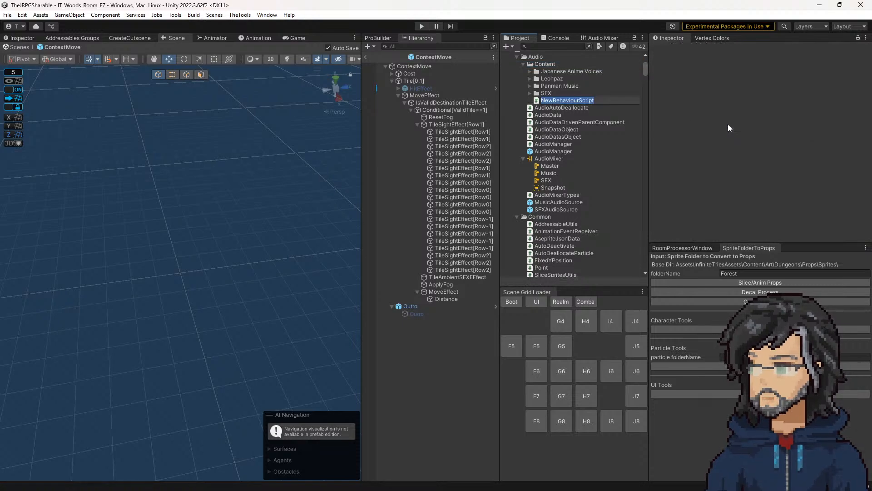
{"action": "type", "text": "AmbientSFXManager"}
{"action": "key", "text": "Return"}
Step: Move the AmbientSFXManager script out of Content into the Core/Audio folder
{"action": "double_click", "coordinate": [543, 102]}
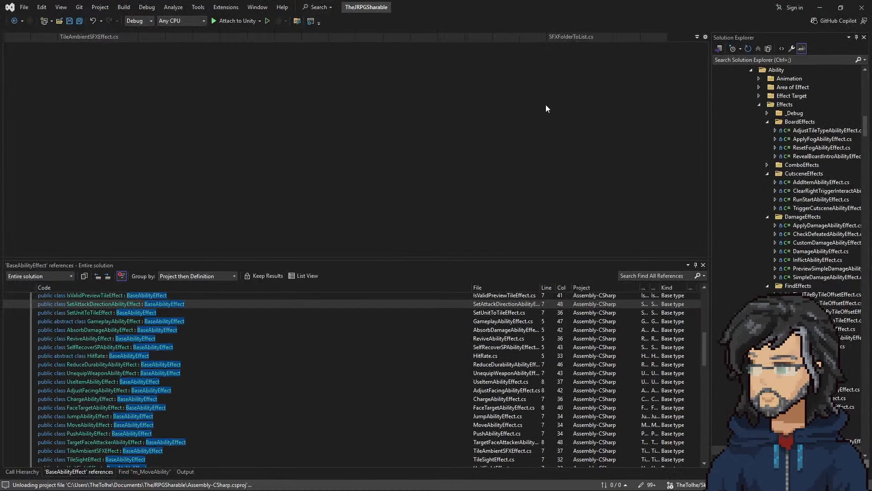
{"action": "left_click", "coordinate": [821, 8]}
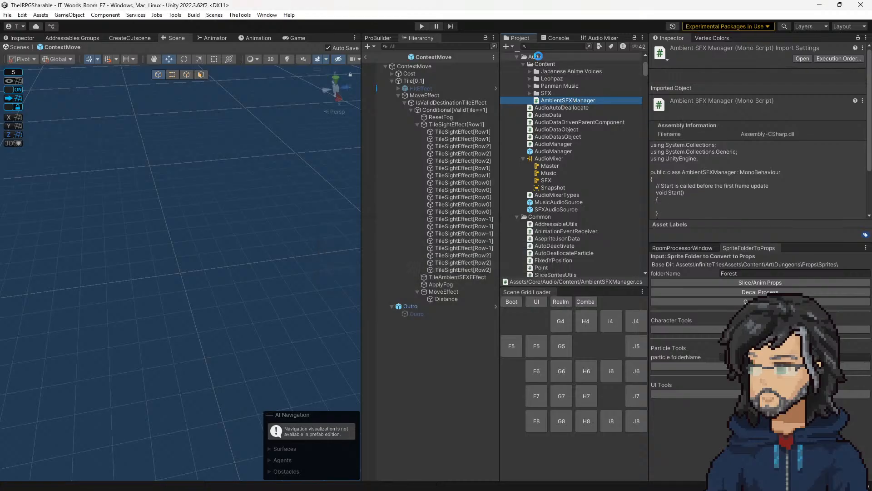
{"action": "key", "text": "alt+Tab"}
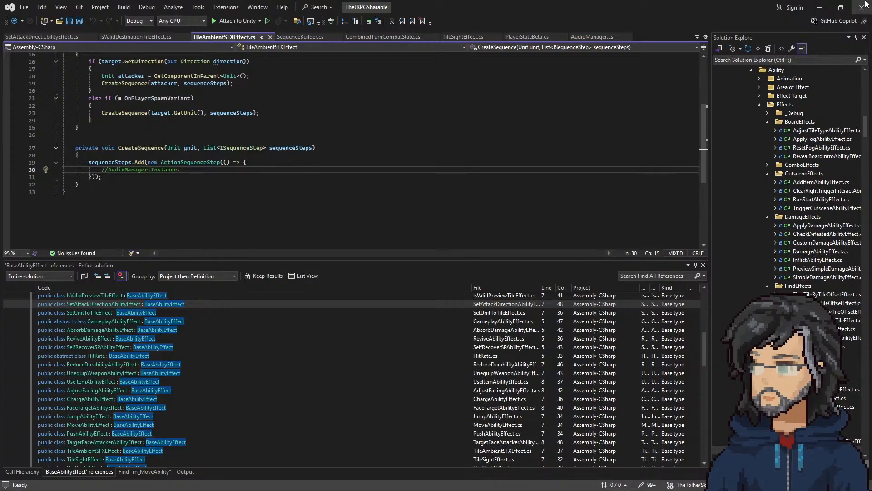
{"action": "key", "text": "alt+Tab"}
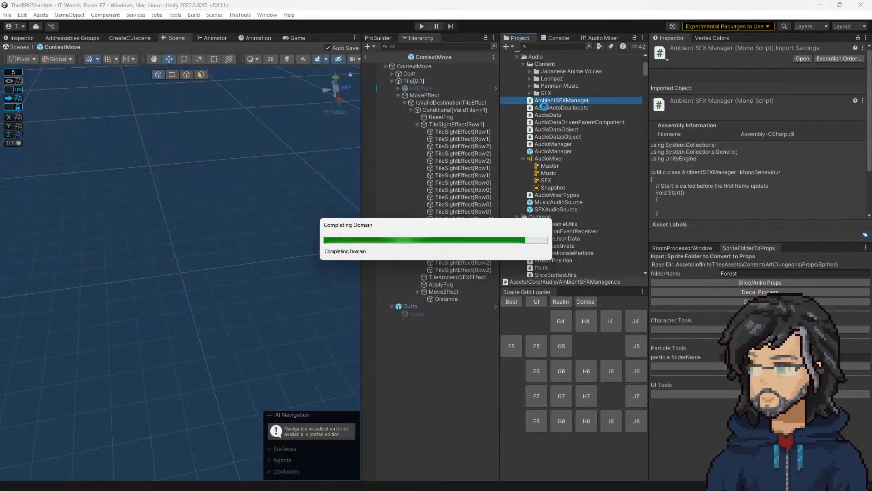
Step: Rename the AmbientSFXManager script file as AmbientSFXController
{"action": "left_click", "coordinate": [566, 101]}
{"action": "left_click_drag", "start_coordinate": [566, 100], "coordinate": [575, 101]}
{"action": "type", "text": "Controller"}
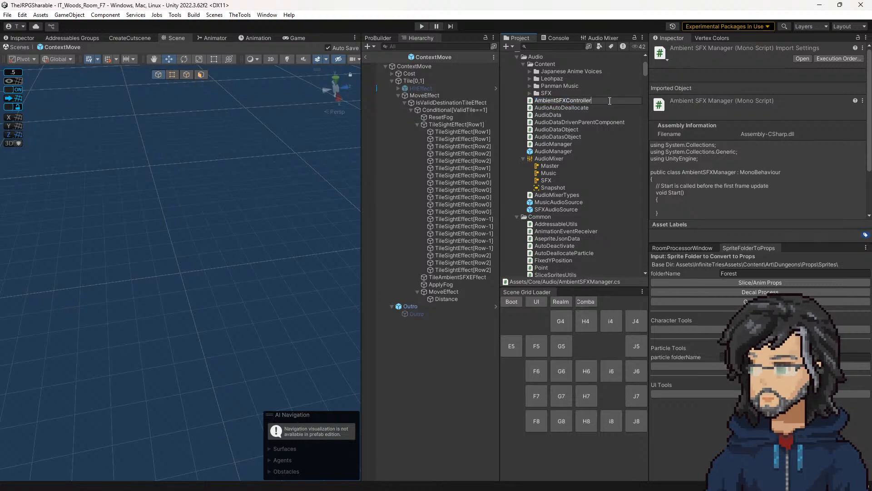
{"action": "double_click", "coordinate": [609, 101]}
{"action": "left_click", "coordinate": [610, 101]}
{"action": "key", "text": "BackSpace"}
{"action": "type", "text": "Mana"}
{"action": "key", "text": "BackSpace"}
{"action": "key", "text": "BackSpace"}
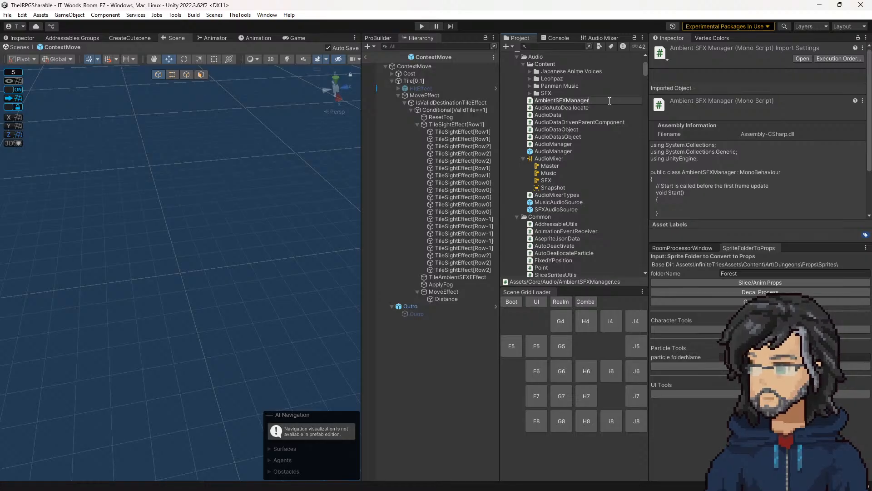
{"action": "type", "text": "Controller"}
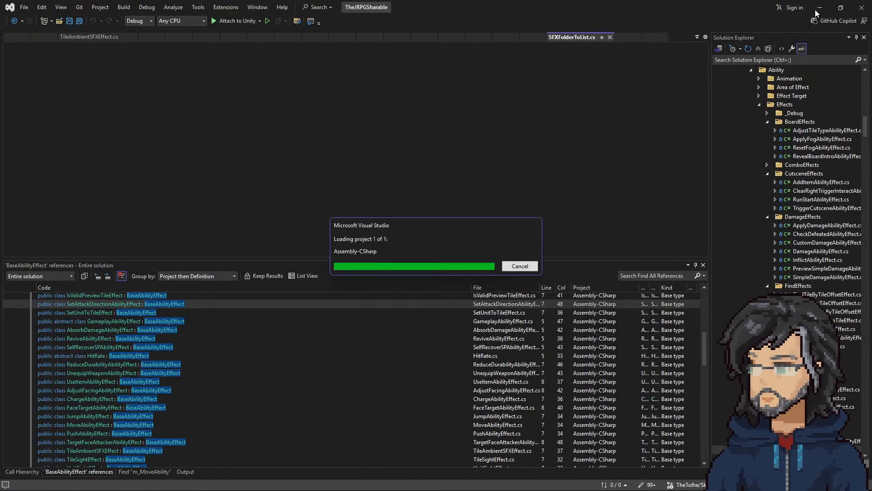
{"action": "left_click", "coordinate": [819, 8]}
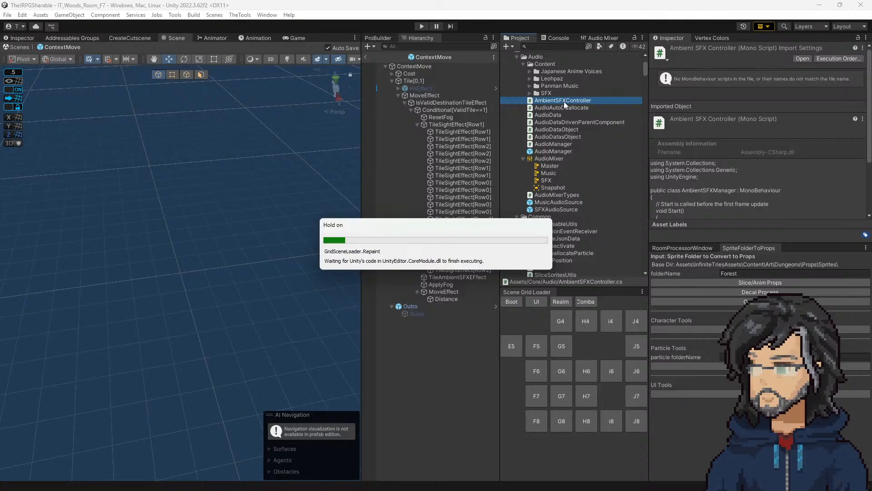
Step: Declare the public field "AmbientSFXController m_AmbientSFXController;" as the first member of the AudioManager class
{"action": "left_click", "coordinate": [564, 101]}
{"action": "key", "text": "ctrl+c"}
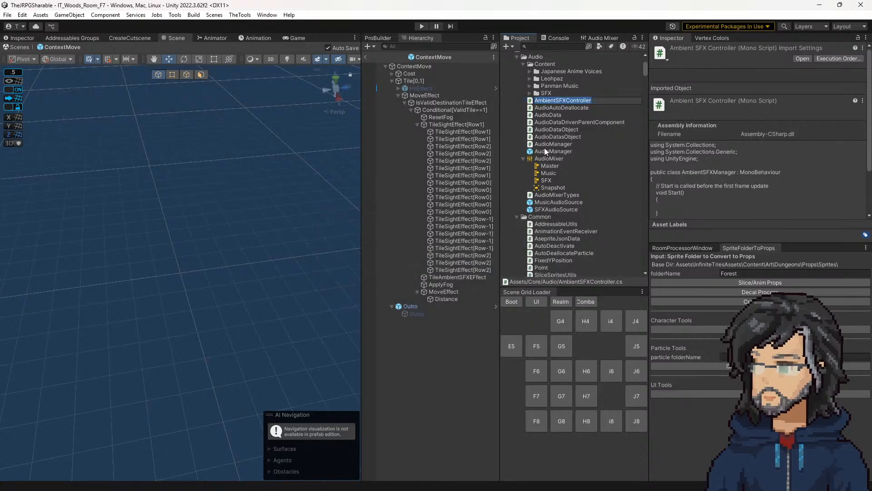
{"action": "double_click", "coordinate": [546, 144]}
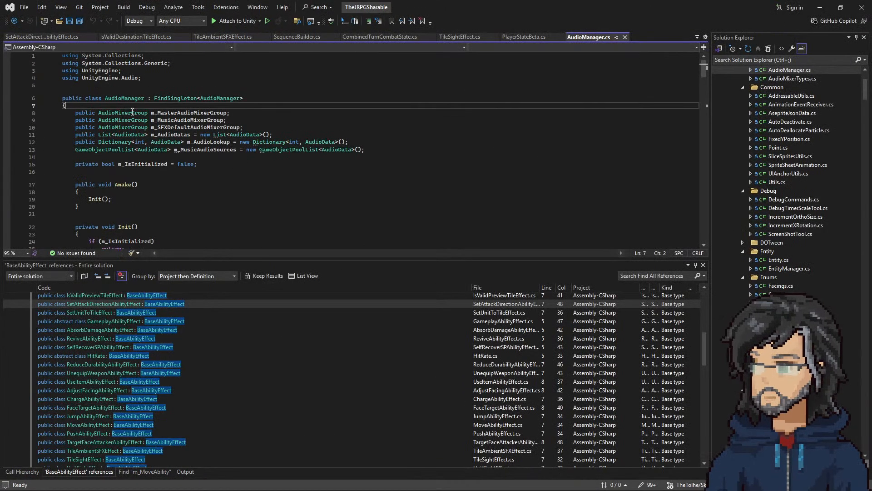
{"action": "left_click", "coordinate": [115, 104]}
{"action": "key", "text": "Return"}
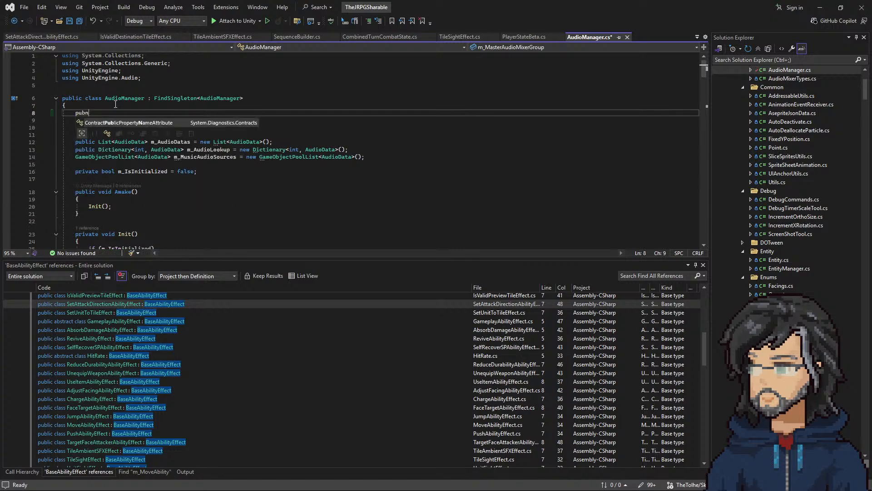
{"action": "type", "text": "public "}
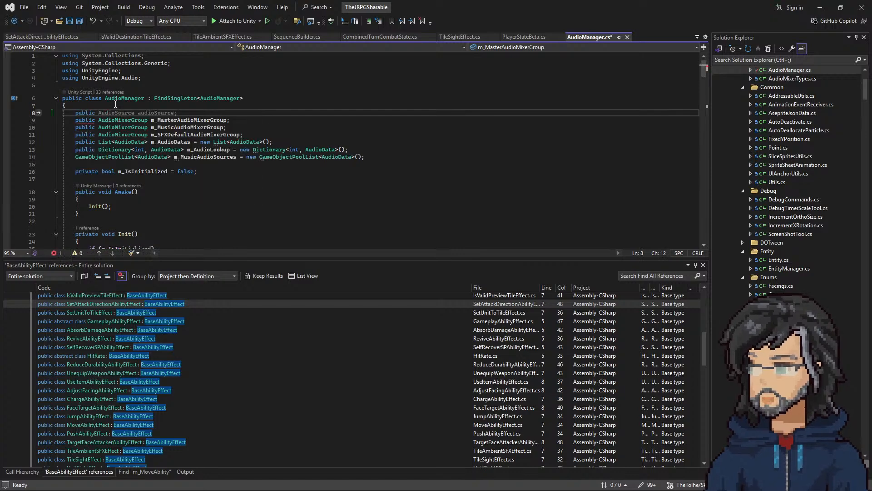
{"action": "type", "text": "AmbientSFXController "}
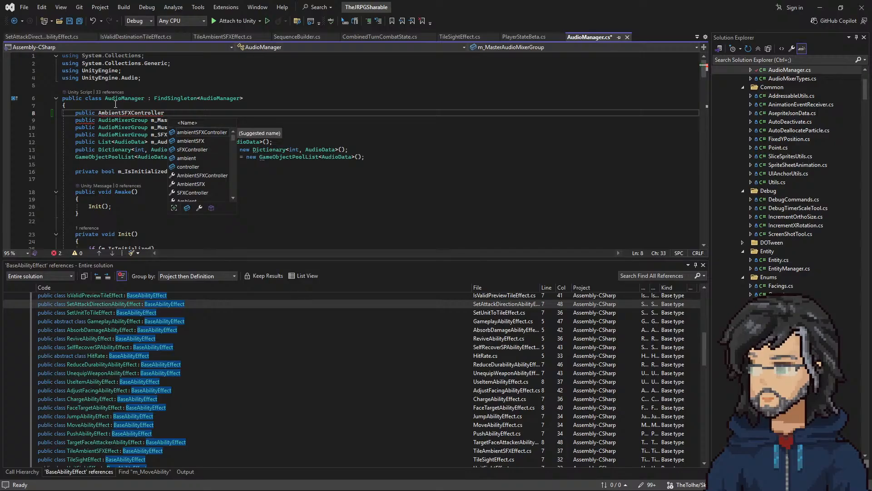
{"action": "type", "text": "m_S"}
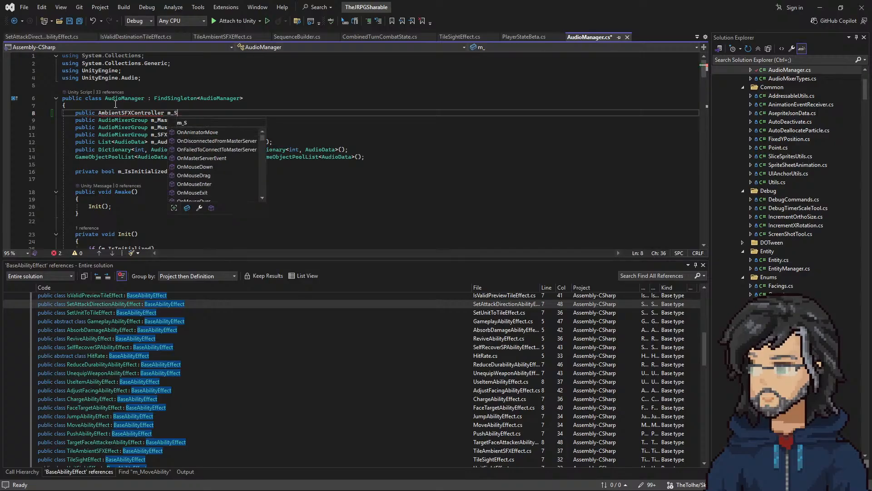
{"action": "type", "text": "mbientSFContro"}
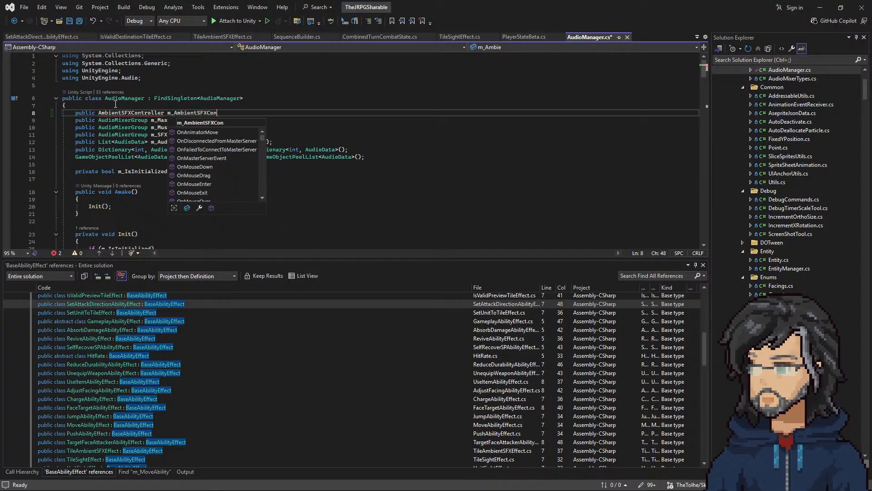
{"action": "type", "text": "ller;"}
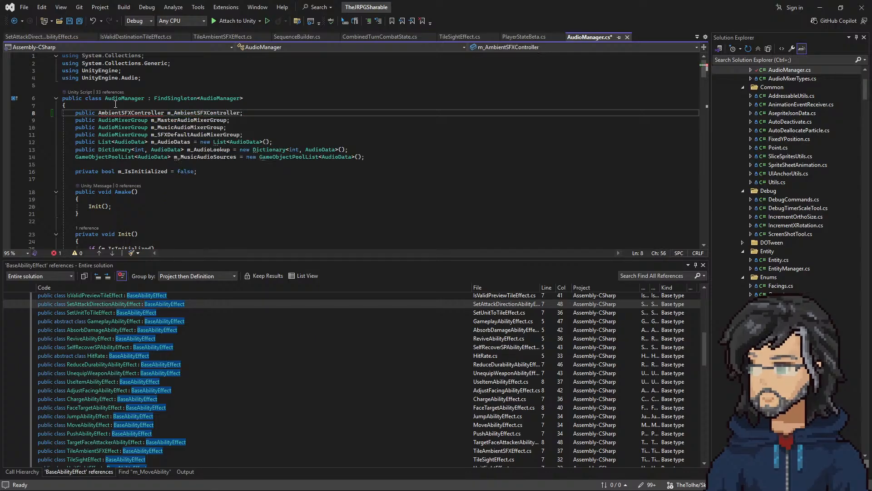
Step: Open the AmbientSFXController script, change its class name to AmbientSFXController to match the file, and save it
{"action": "key", "text": "alt+Tab"}
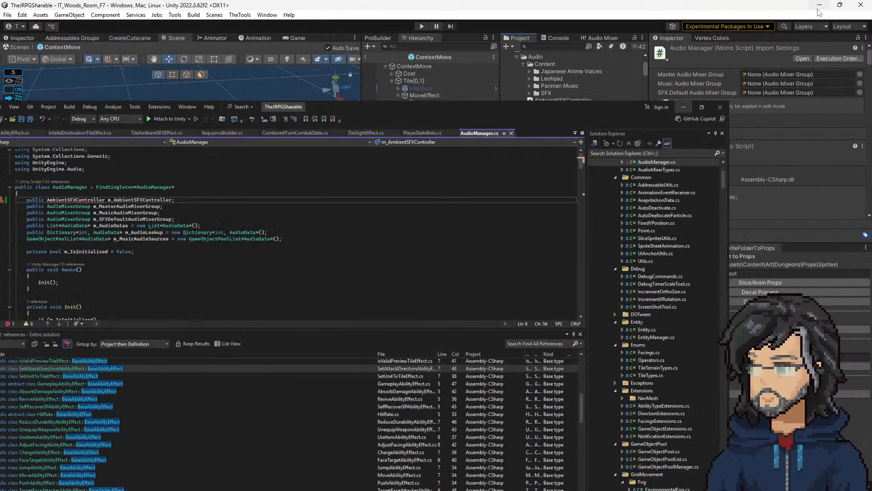
{"action": "left_click", "coordinate": [577, 100]}
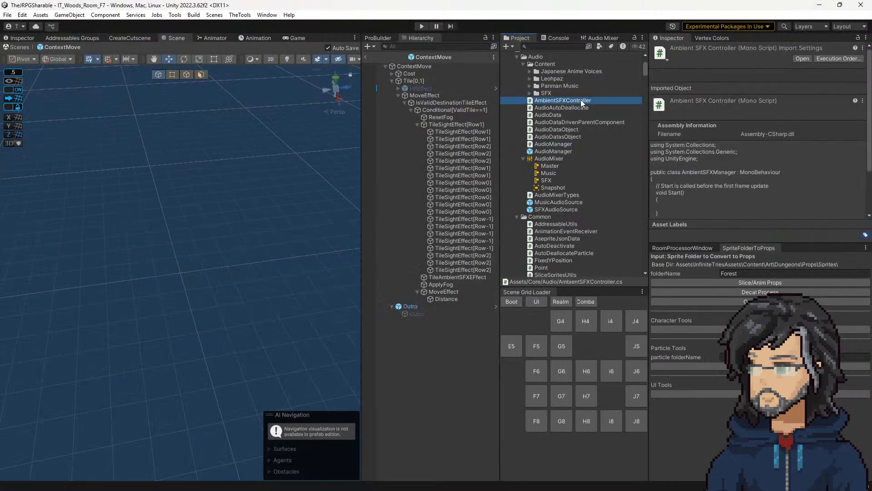
{"action": "double_click", "coordinate": [560, 102]}
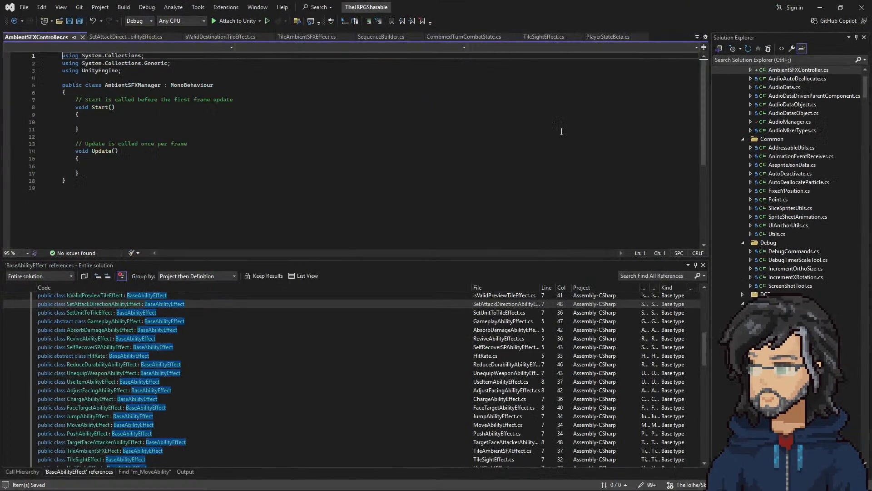
{"action": "double_click", "coordinate": [137, 91]}
{"action": "key", "text": "ctrl+v"}
{"action": "key", "text": "ctrl+s"}
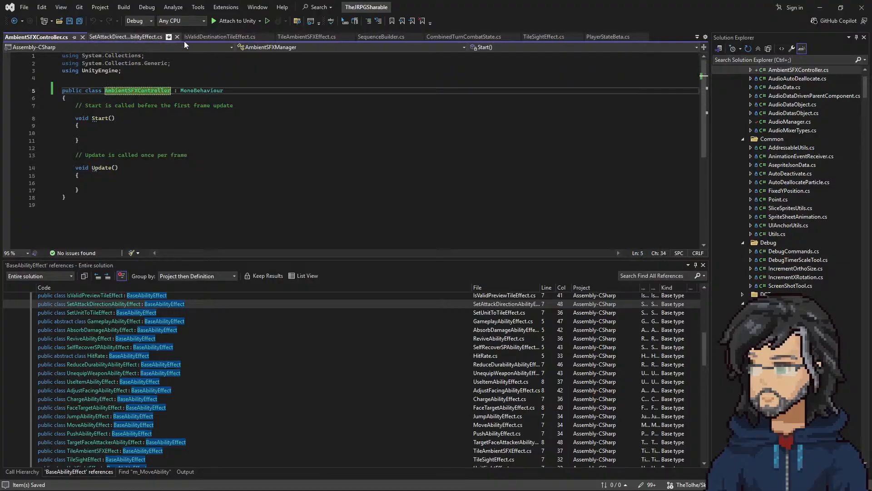
Step: Switch to Unity, open the AudioManager script from the Core/Audio folder, and look through its existing methods
{"action": "key", "text": "alt+Tab"}
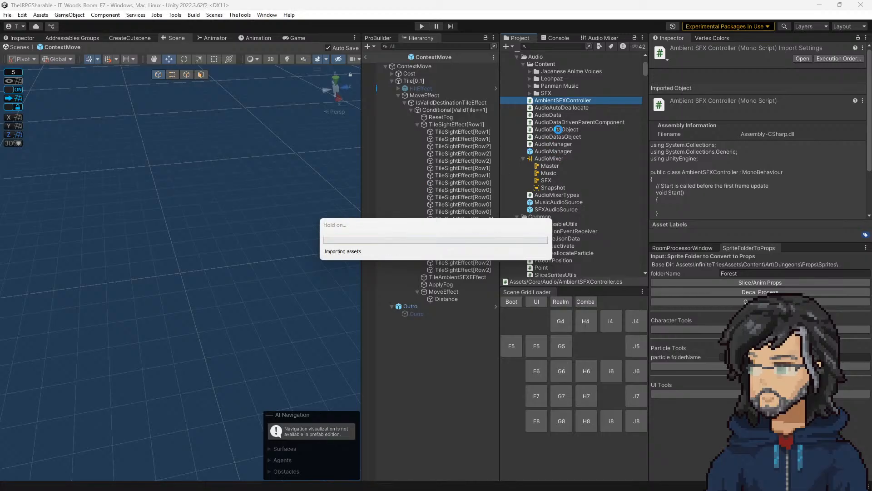
{"action": "double_click", "coordinate": [549, 144]}
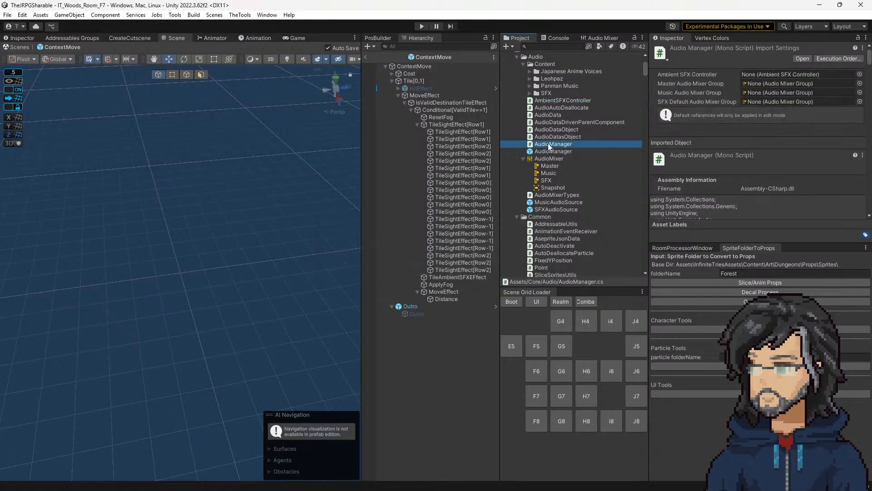
{"action": "scroll", "coordinate": [198, 117], "scroll_direction": "down", "scroll_amount": 17}
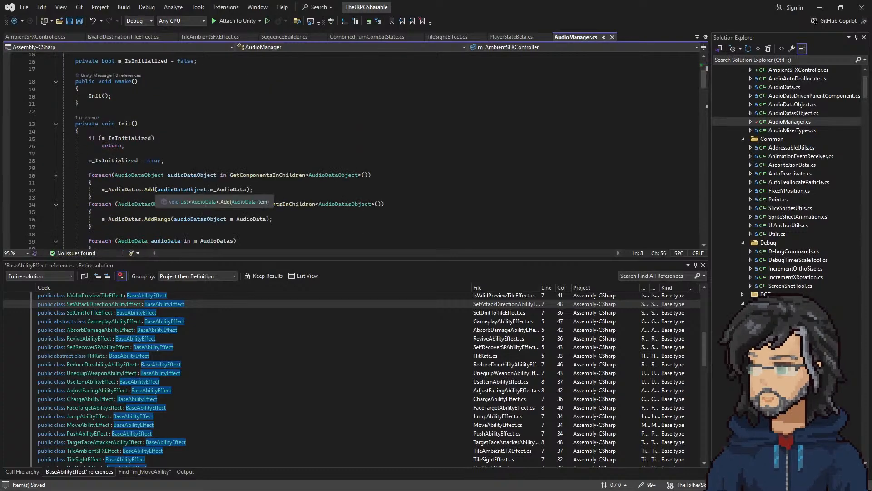
{"action": "scroll", "coordinate": [156, 188], "scroll_direction": "down", "scroll_amount": 20}
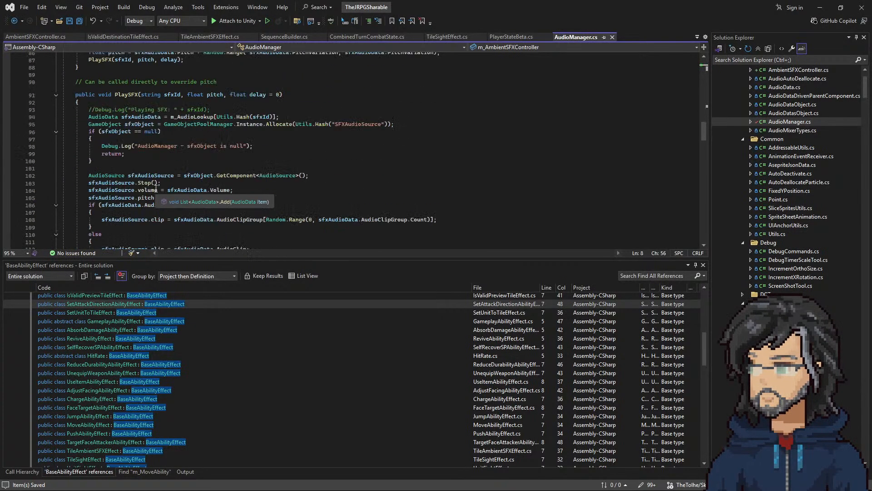
{"action": "scroll", "coordinate": [156, 189], "scroll_direction": "down", "scroll_amount": 20}
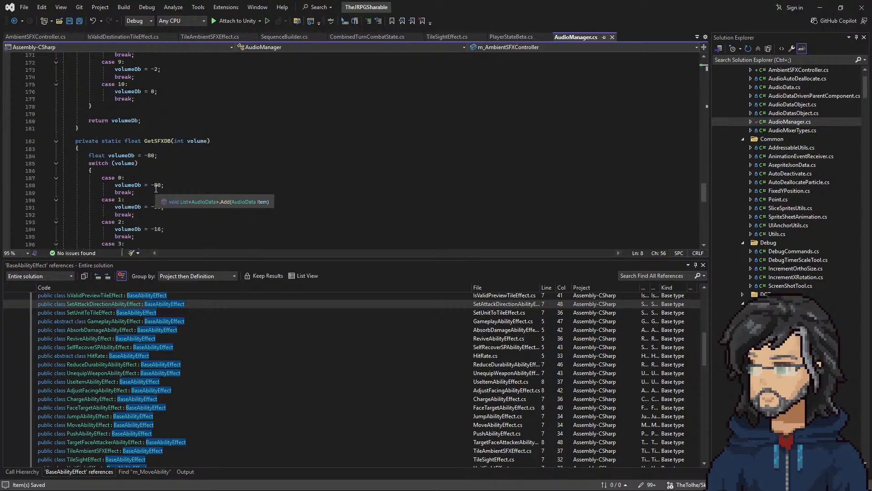
{"action": "scroll", "coordinate": [142, 176], "scroll_direction": "up", "scroll_amount": 20}
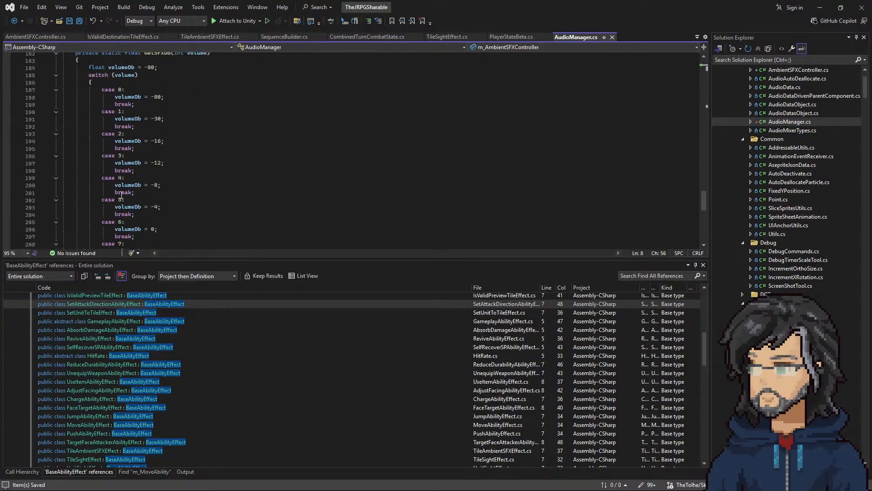
{"action": "scroll", "coordinate": [121, 194], "scroll_direction": "up", "scroll_amount": 18}
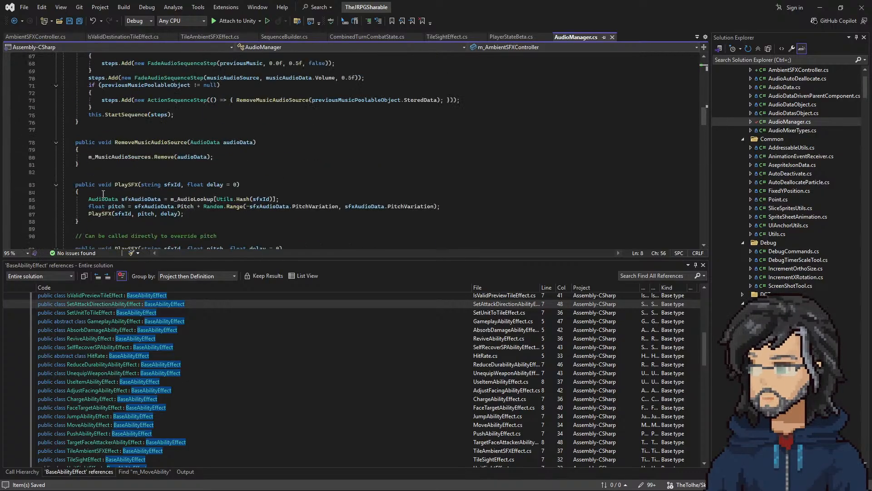
{"action": "scroll", "coordinate": [104, 213], "scroll_direction": "up", "scroll_amount": 1}
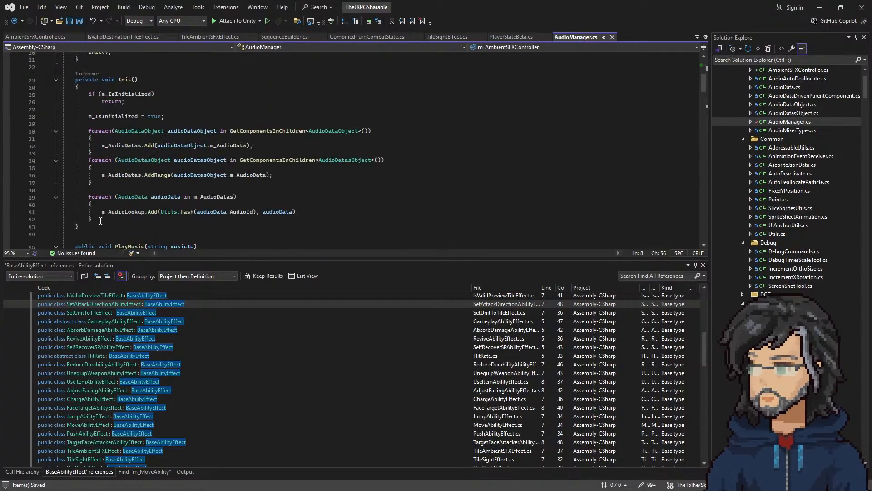
Step: Add an empty method "public void UpdateAmbientSFX()" to AudioManager between Init and PlayMusic
{"action": "left_click", "coordinate": [92, 230]}
{"action": "key", "text": "Return"}
{"action": "type", "text": "pu"}
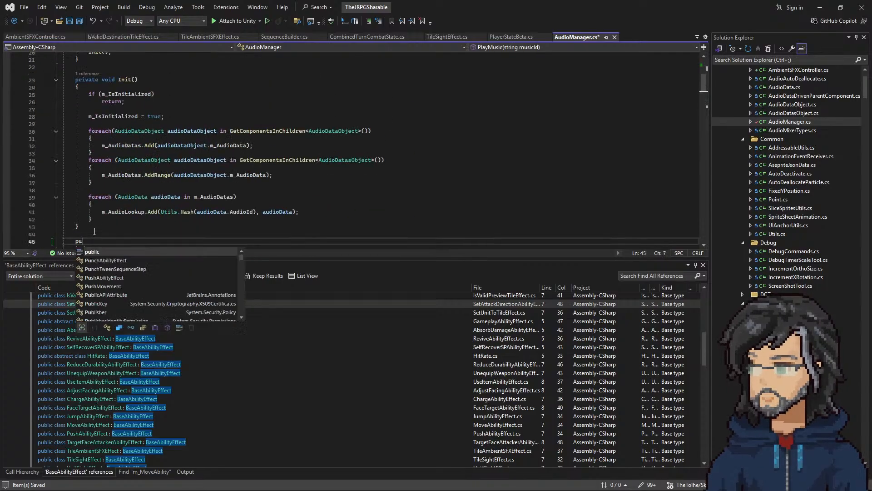
{"action": "type", "text": "blic void UpdateA"}
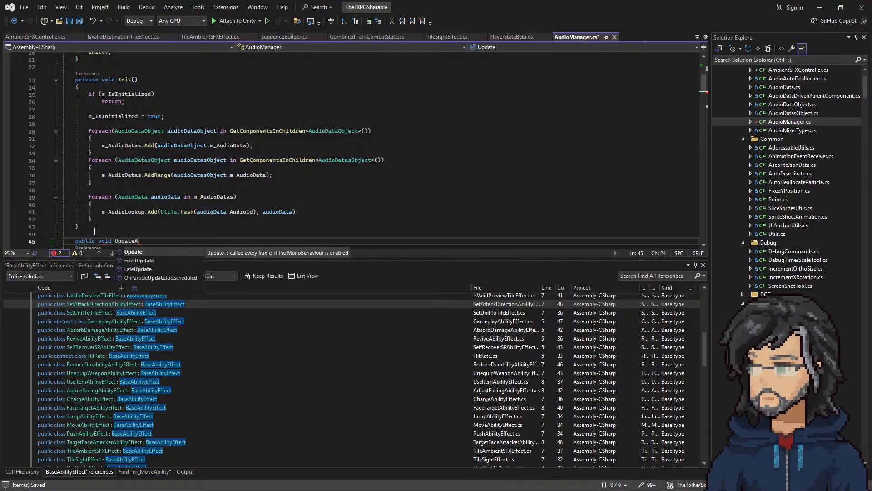
{"action": "type", "text": "mnbientSFD"}
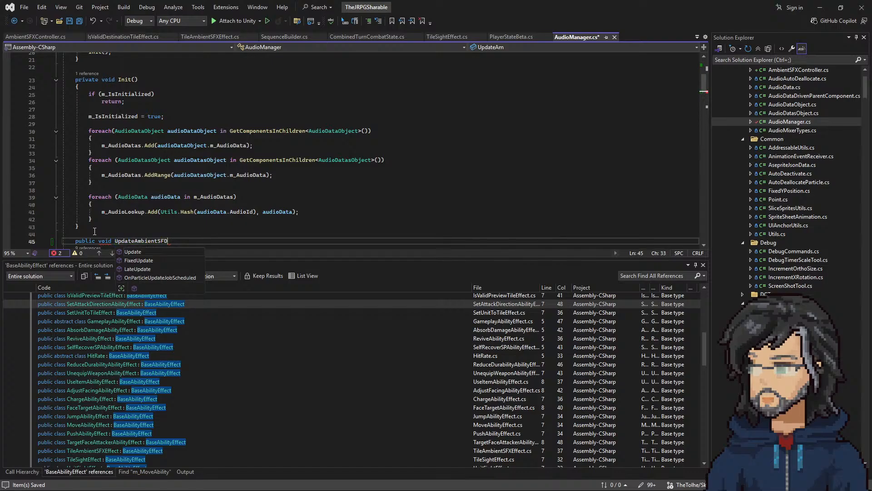
{"action": "key", "text": "BackSpace"}
{"action": "type", "text": "X()"}
{"action": "key", "text": "Return"}
{"action": "type", "text": "{"}
{"action": "key", "text": "Return"}
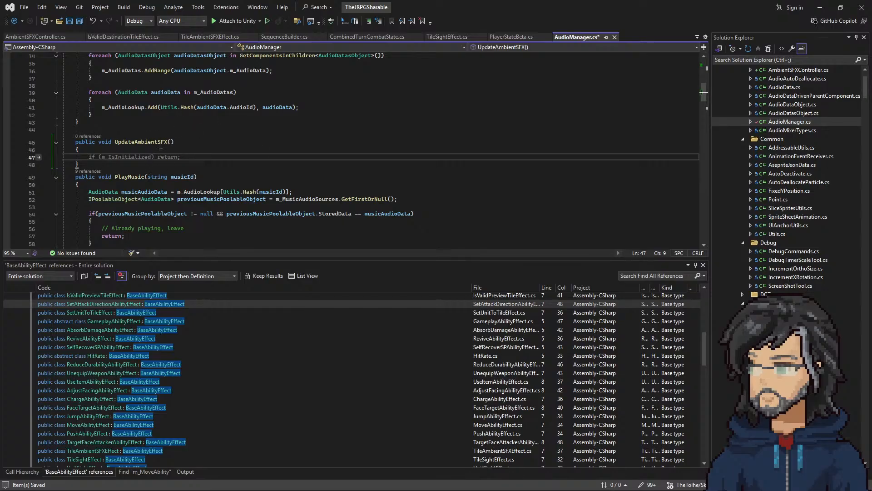
Step: Put the commented-out placeholder "//m_AmbientSFXController" in the body of the UpdateAmbientSFX method
{"action": "left_click", "coordinate": [171, 142]}
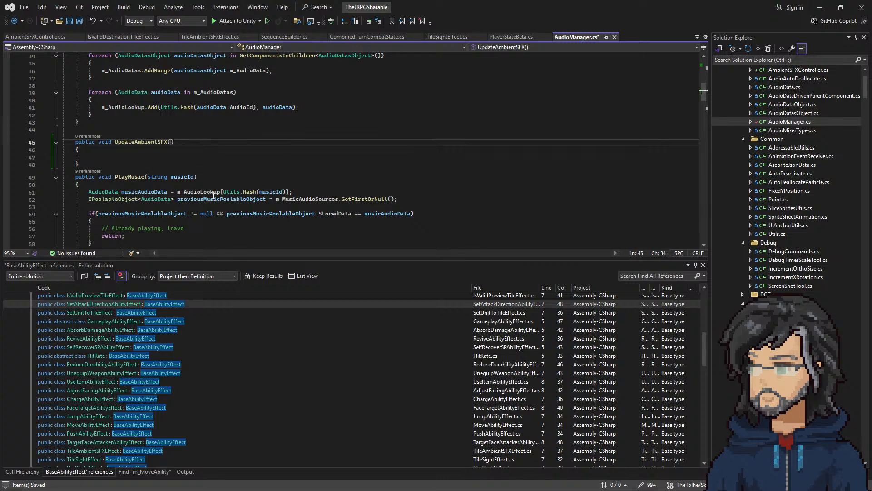
{"action": "left_click", "coordinate": [133, 158]}
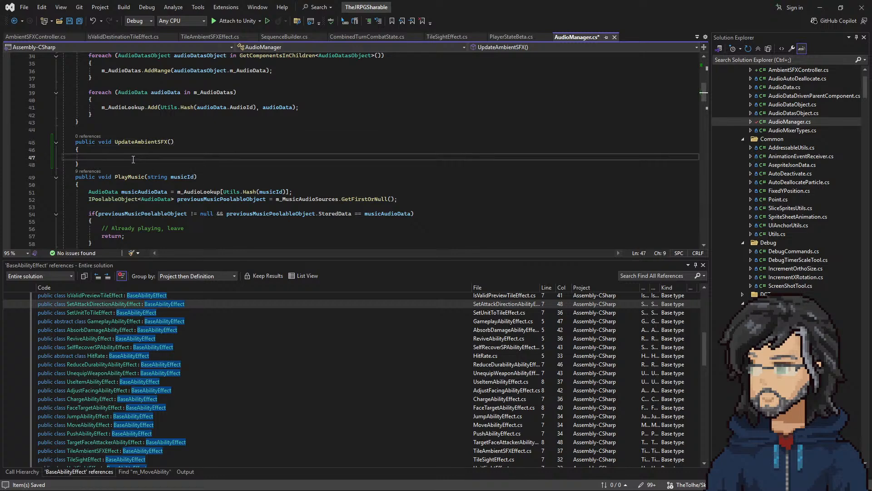
{"action": "type", "text": "m_ab"}
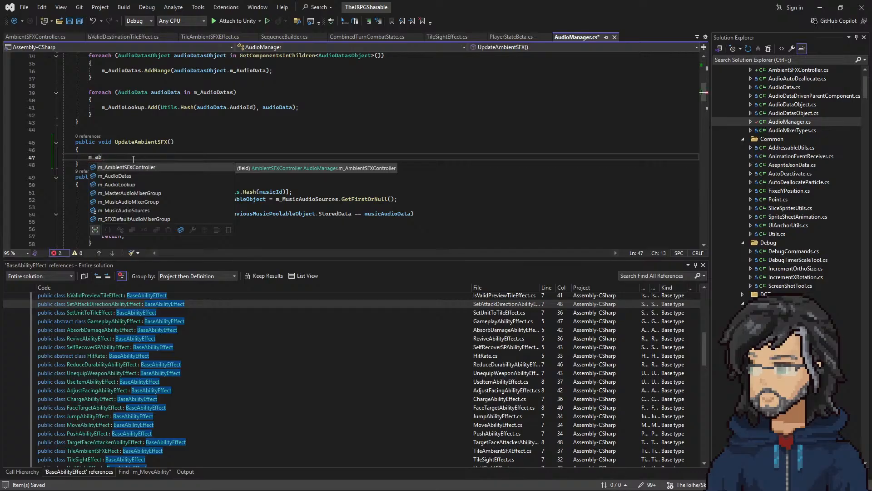
{"action": "key", "text": "Tab"}
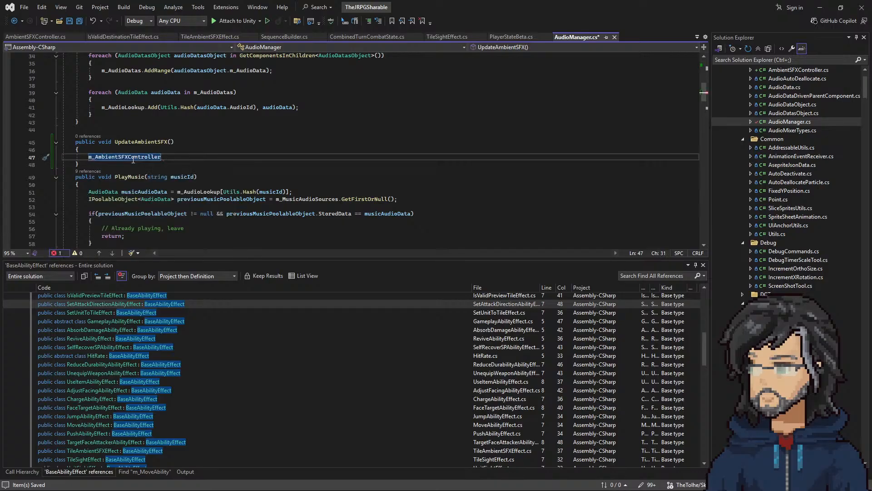
{"action": "key", "text": "Home"}
{"action": "key", "text": "Return"}
{"action": "key", "text": "Return"}
{"action": "type", "text": "."}
{"action": "key", "text": "ctrl+z"}
{"action": "key", "text": "ctrl+z"}
{"action": "key", "text": "ctrl+z"}
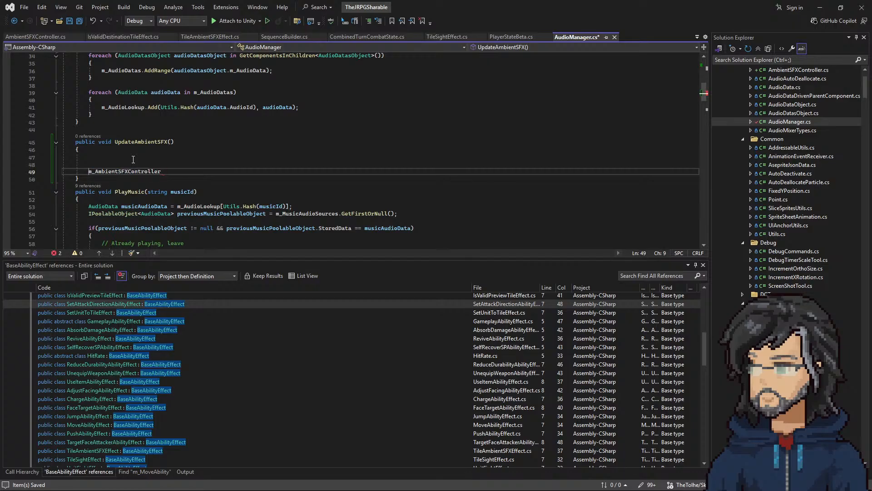
{"action": "type", "text": "//"}
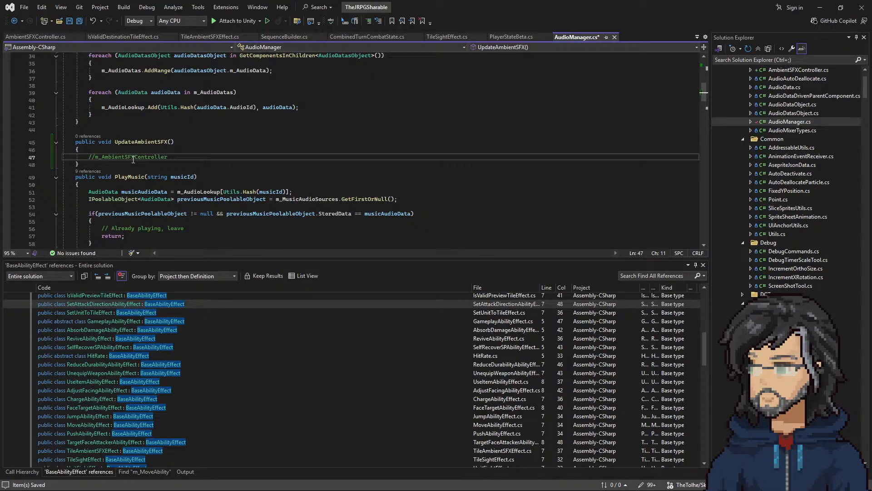
{"action": "key", "text": "Up"}
Step: In TileAmbientSFXEffect's CreateSequence, uncomment the AudioManager.Instance line and complete it with the copied method name as a call to UpdateAmbientSFX()
{"action": "scroll", "coordinate": [226, 169], "scroll_direction": "up", "scroll_amount": 1}
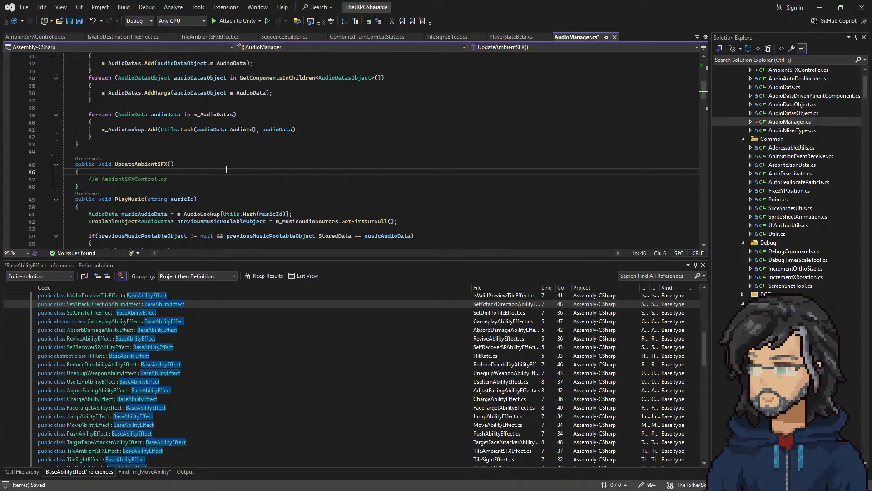
{"action": "scroll", "coordinate": [229, 172], "scroll_direction": "up", "scroll_amount": 10}
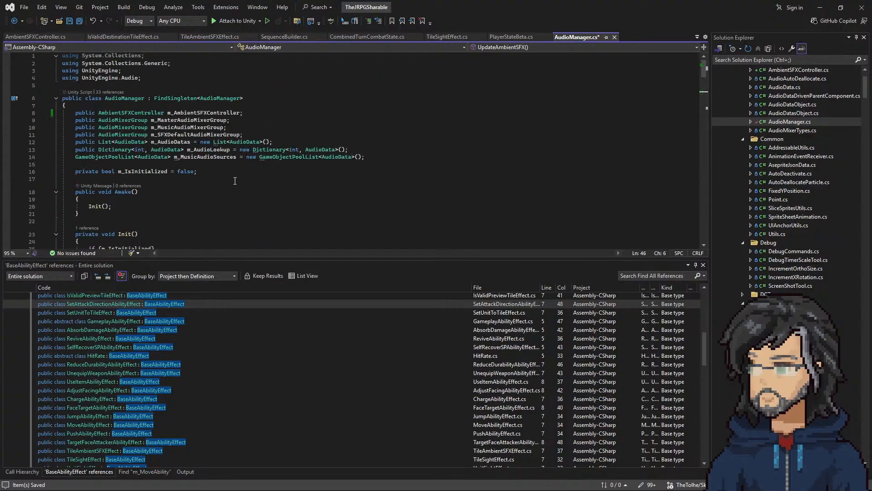
{"action": "scroll", "coordinate": [234, 181], "scroll_direction": "down", "scroll_amount": 9}
{"action": "double_click", "coordinate": [128, 180]}
{"action": "key", "text": "ctrl+c"}
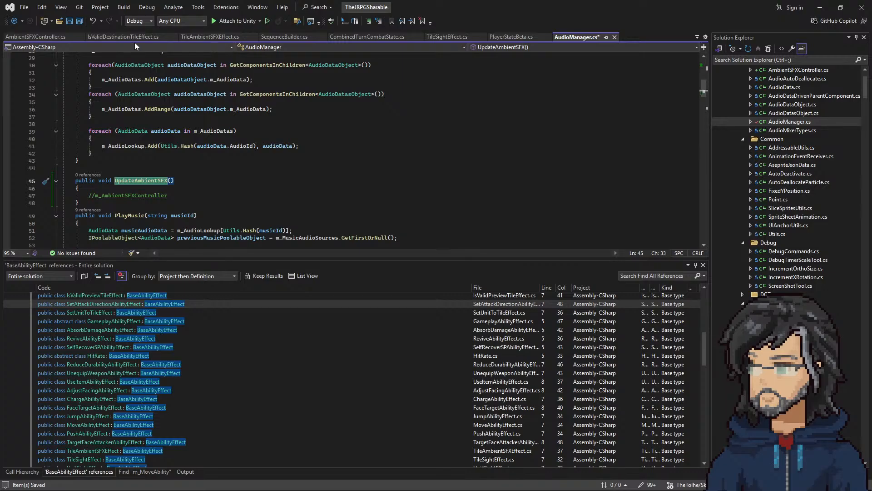
{"action": "left_click", "coordinate": [194, 37]}
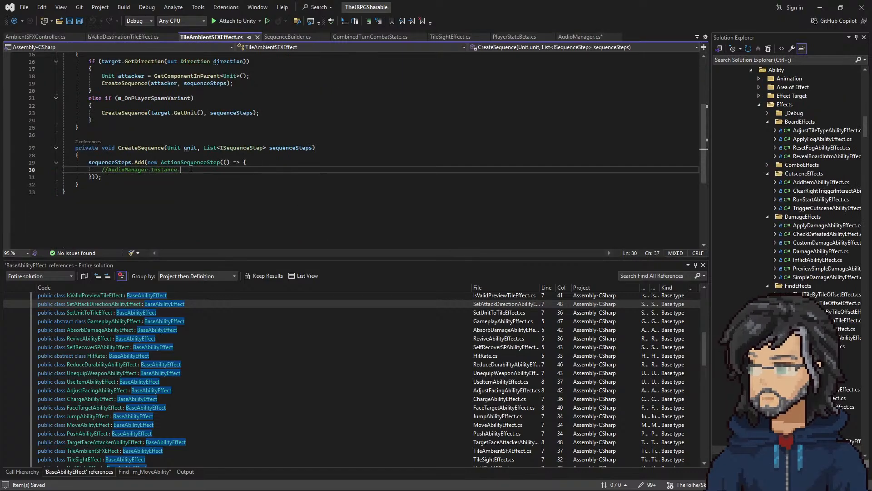
{"action": "key", "text": "ctrl+k"}
{"action": "key", "text": "ctrl+u"}
{"action": "key", "text": "ctrl+v"}
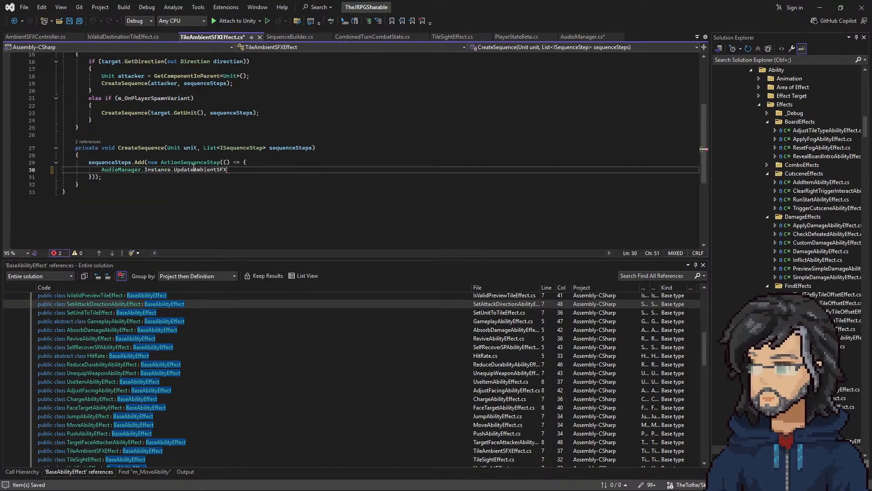
{"action": "type", "text": "()"}
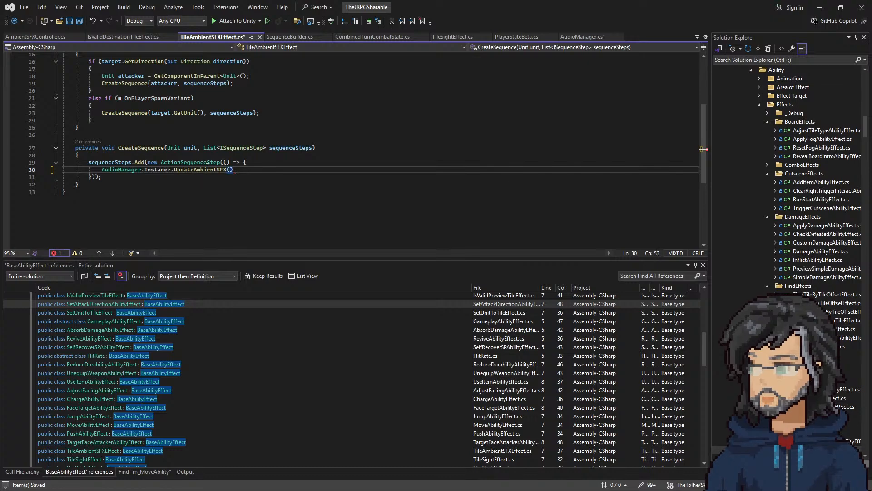
Step: Rename the UpdateAmbientSFX method to UpdateAmbientSFXs across all its references
{"action": "right_click", "coordinate": [224, 171]}
{"action": "left_click", "coordinate": [246, 188]}
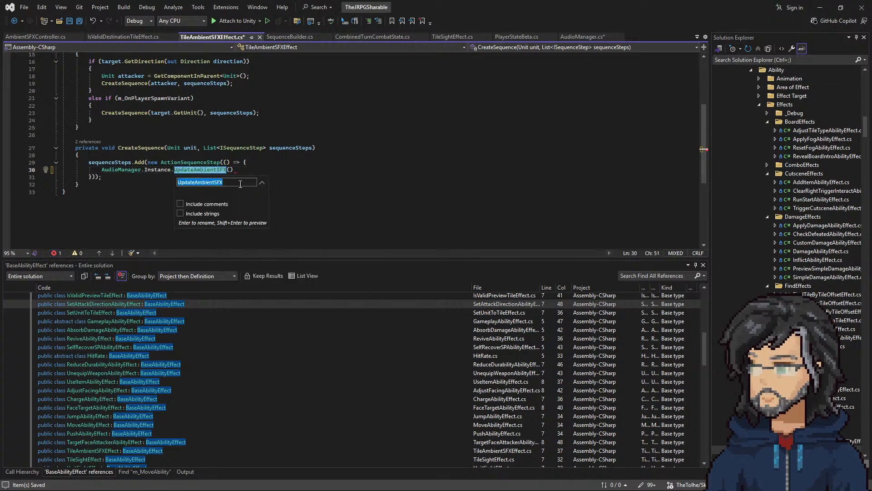
{"action": "left_click", "coordinate": [232, 182]}
{"action": "key", "text": "ctrl+a"}
{"action": "type", "text": "s"}
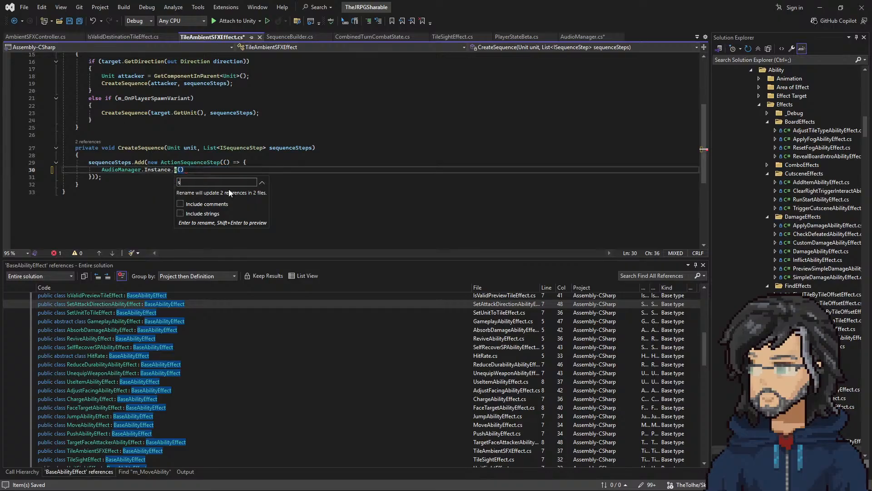
{"action": "key", "text": "ctrl+z"}
{"action": "key", "text": "Right"}
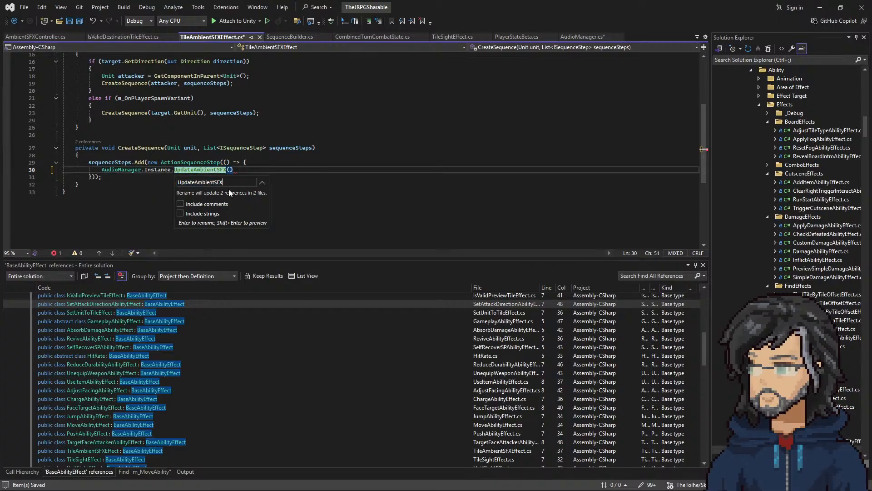
{"action": "type", "text": "s"}
{"action": "key", "text": "Return"}
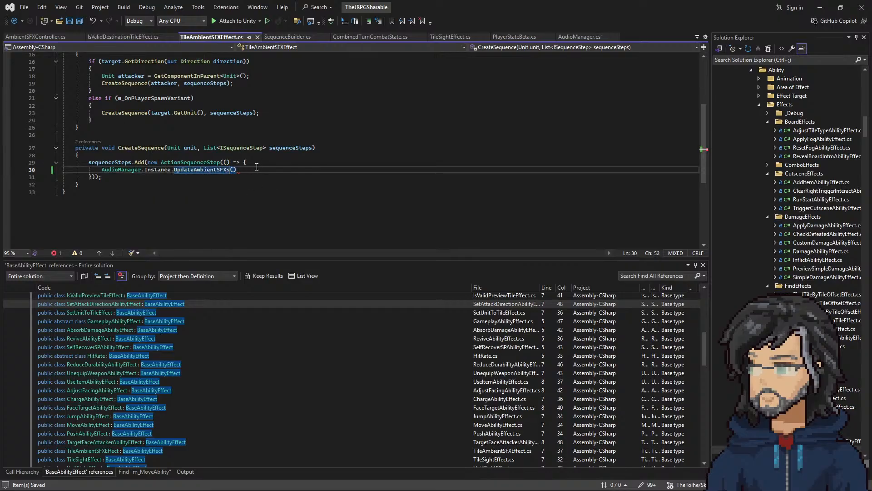
Step: End the UpdateAmbientSFXs call with a semicolon and pass it "unit" as the argument
{"action": "left_click", "coordinate": [243, 169]}
{"action": "type", "text": ";"}
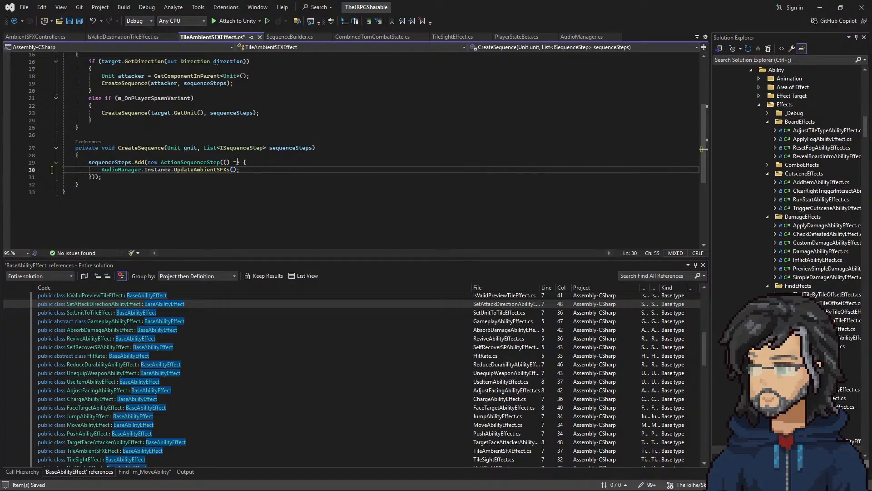
{"action": "scroll", "coordinate": [185, 177], "scroll_direction": "up", "scroll_amount": 1}
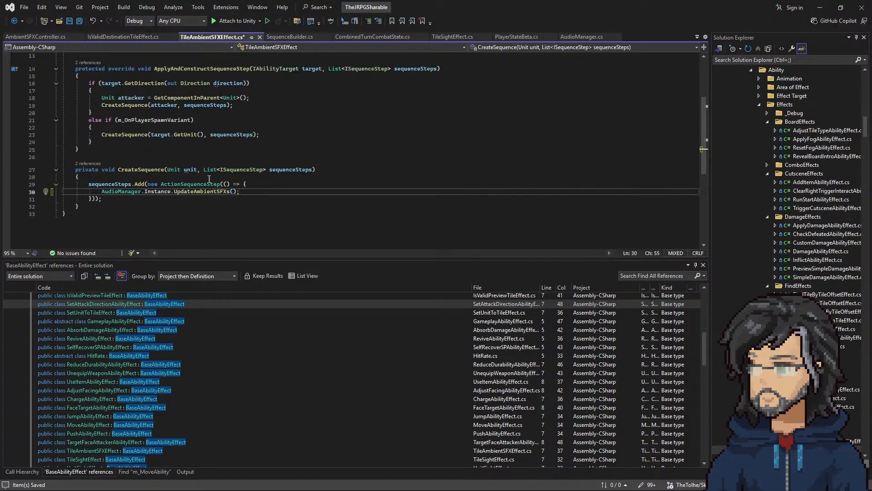
{"action": "key", "text": "Left"}
{"action": "key", "text": "Left"}
{"action": "type", "text": "unit"}
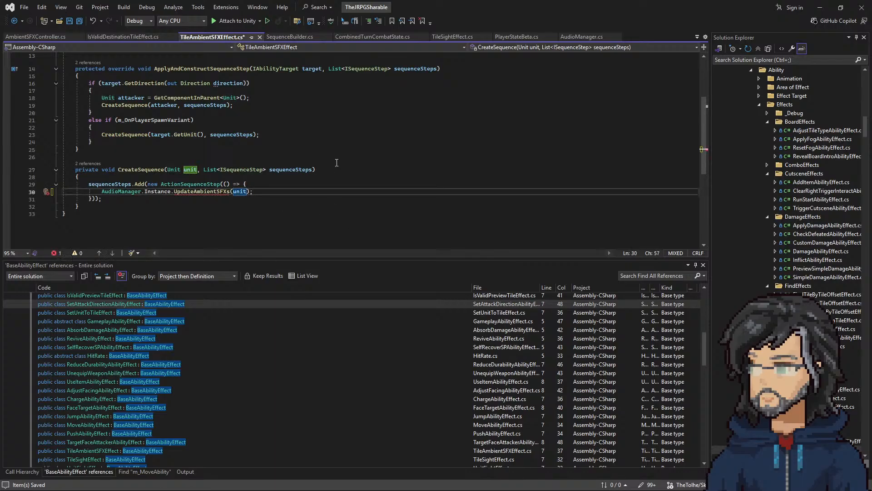
Step: Replace target.GetUnit() in TileAmbientSFXEffect's m_OnPlayerSpawnVariant branch with target.GetTargetTile().m_Pos copied from TileSightEffect
{"action": "left_click", "coordinate": [469, 36]}
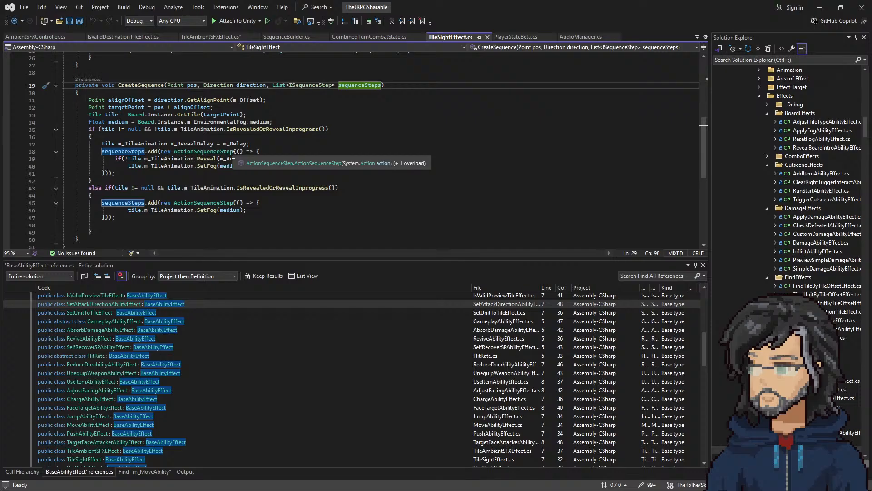
{"action": "scroll", "coordinate": [234, 155], "scroll_direction": "up", "scroll_amount": 4}
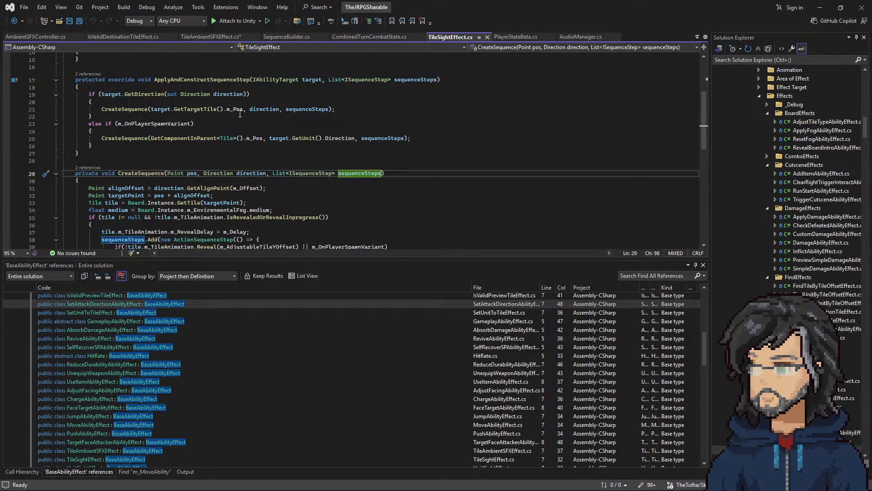
{"action": "left_click", "coordinate": [153, 110]}
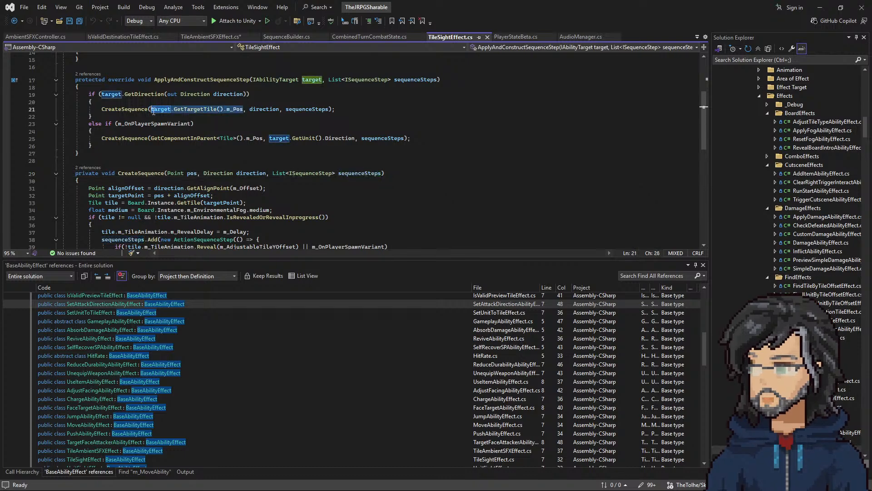
{"action": "left_click", "coordinate": [211, 37]}
{"action": "left_click_drag", "start_coordinate": [204, 130], "coordinate": [151, 134]}
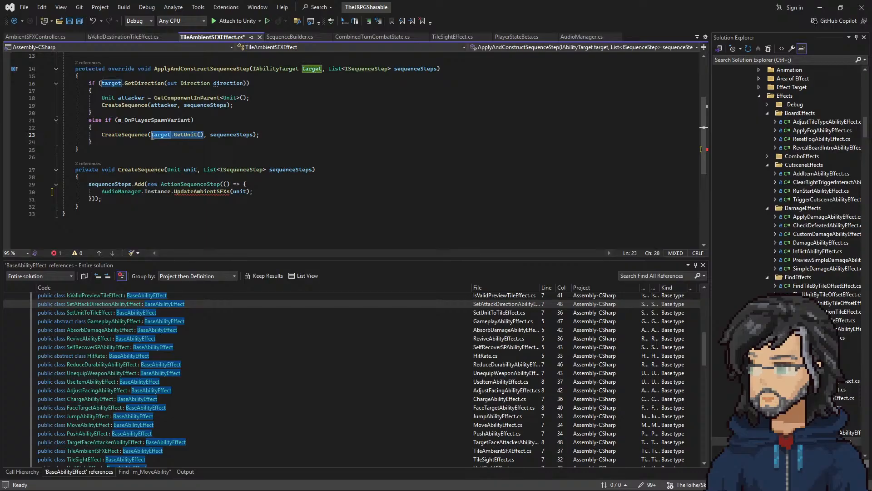
{"action": "type", "text": "target.GetTargetTile().m_Pos"}
{"action": "left_click", "coordinate": [453, 37]}
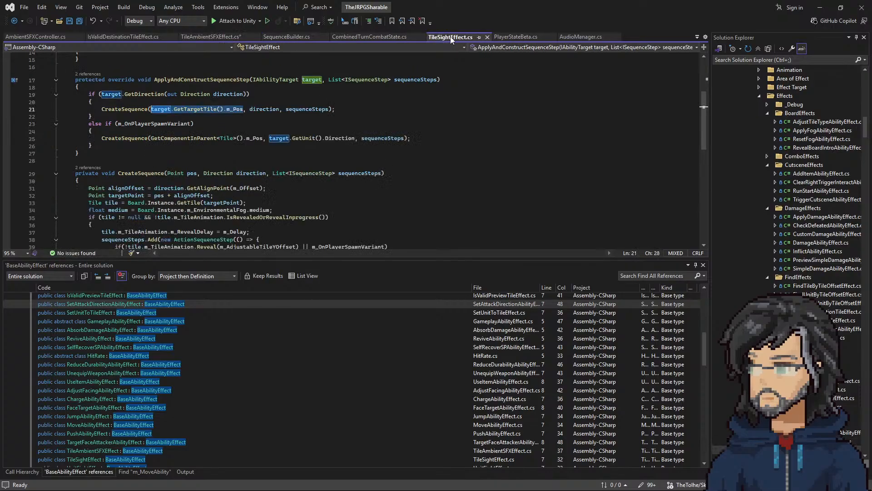
{"action": "left_click_drag", "start_coordinate": [263, 138], "coordinate": [150, 139]}
{"action": "key", "text": "ctrl+c"}
{"action": "left_click", "coordinate": [202, 37]}
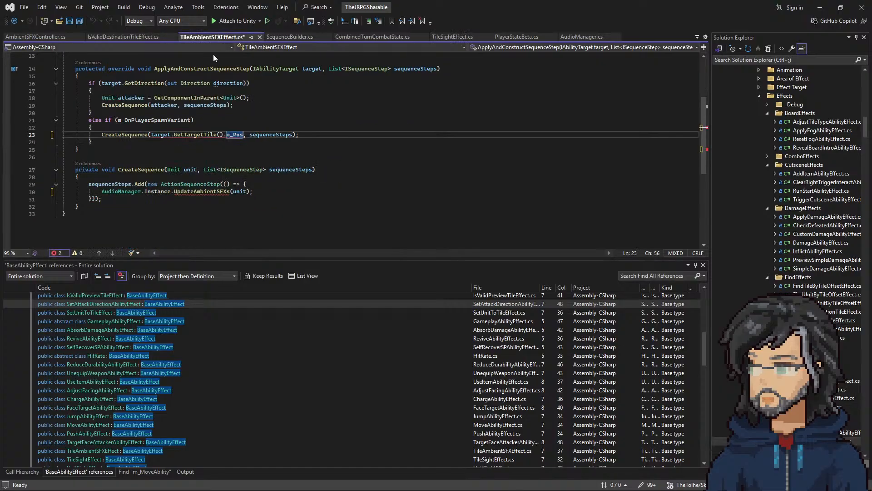
{"action": "left_click_drag", "start_coordinate": [197, 170], "coordinate": [168, 174]}
{"action": "key", "text": "ctrl+v"}
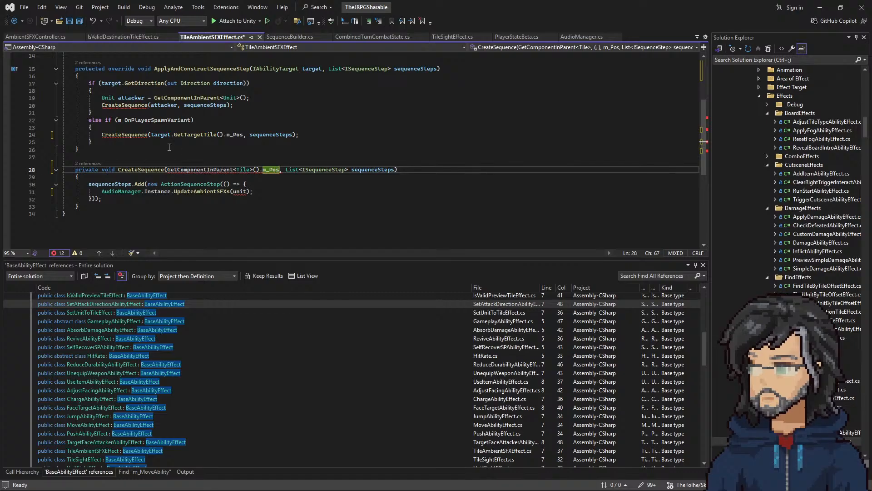
{"action": "key", "text": "ctrl+z"}
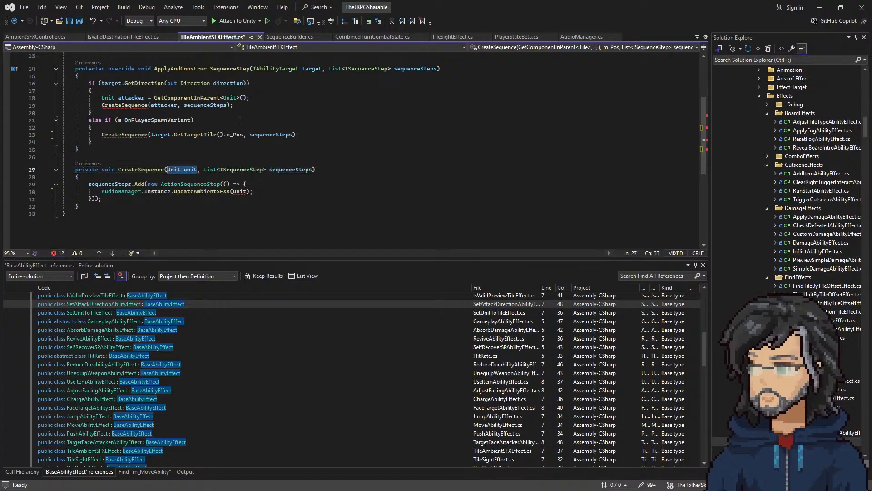
Step: Replace the attacker argument in the GetDirection branch's CreateSequence call with target.GetTargetTile().m_Pos copied from the spawn-variant branch
{"action": "left_click_drag", "start_coordinate": [244, 134], "coordinate": [146, 136]}
{"action": "key", "text": "ctrl+c"}
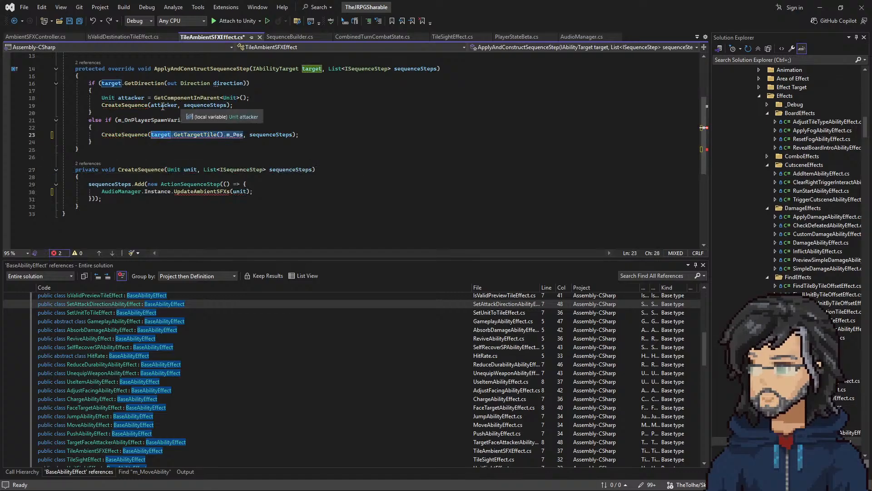
{"action": "left_click_drag", "start_coordinate": [177, 105], "coordinate": [148, 105]}
{"action": "key", "text": "ctrl+v"}
Step: Pass GetComponentInParent<Tile>().m_Pos from TileSightEffect as the first argument of the m_OnPlayerSpawnVariant branch's CreateSequence call
{"action": "left_click", "coordinate": [452, 37]}
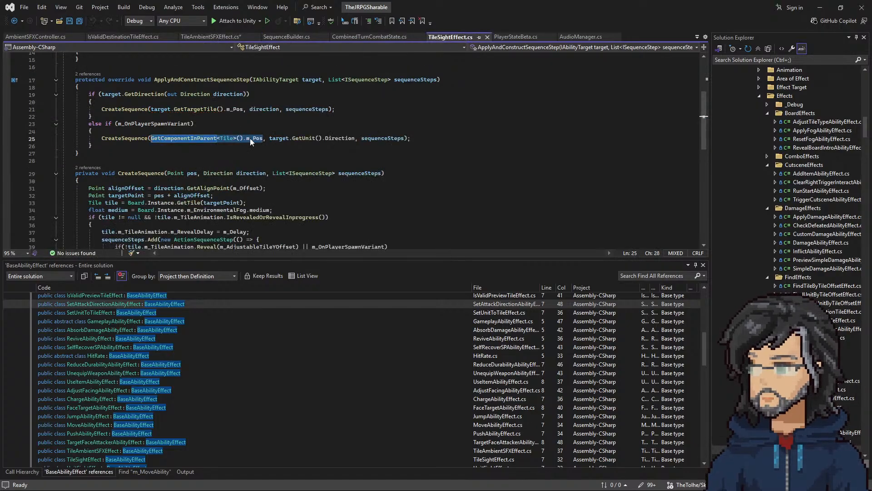
{"action": "left_click", "coordinate": [223, 36]}
{"action": "left_click_drag", "start_coordinate": [244, 135], "coordinate": [150, 134]}
{"action": "key", "text": "ctrl+v"}
Step: Change CreateSequence's first parameter to "Point pos", copied from TileSightEffect, and delete the unused attacker declaration
{"action": "left_click", "coordinate": [452, 37]}
{"action": "left_click_drag", "start_coordinate": [197, 173], "coordinate": [171, 176]}
{"action": "double_click", "coordinate": [171, 175]}
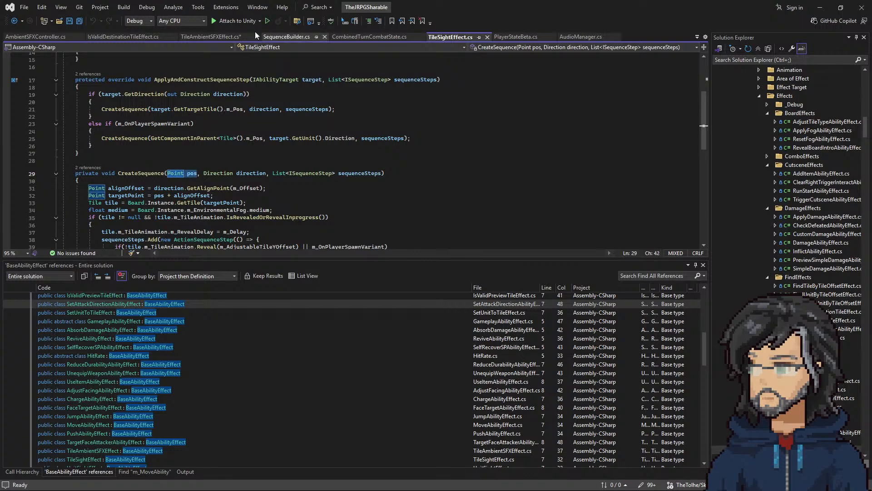
{"action": "left_click", "coordinate": [228, 38]}
{"action": "left_click_drag", "start_coordinate": [197, 170], "coordinate": [167, 172]}
{"action": "key", "text": "ctrl+v"}
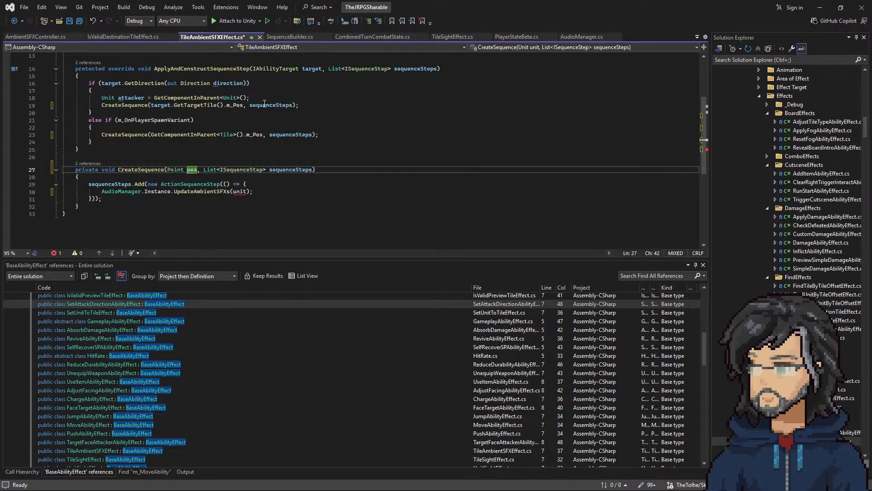
{"action": "left_click_drag", "start_coordinate": [257, 98], "coordinate": [265, 90]}
{"action": "key", "text": "BackSpace"}
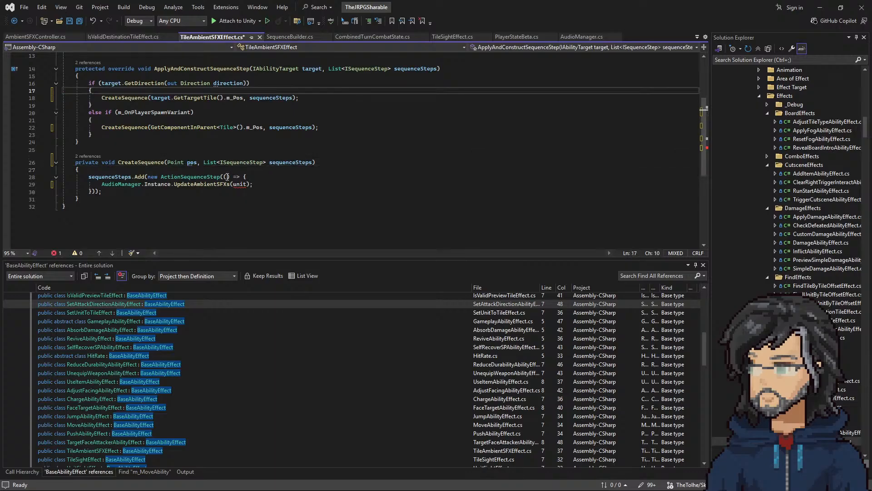
Step: Go to the definition of UpdateAmbientSFXs in AudioManager and add the parameter "Point pos" to it
{"action": "right_click", "coordinate": [209, 185]}
{"action": "left_click", "coordinate": [327, 227]}
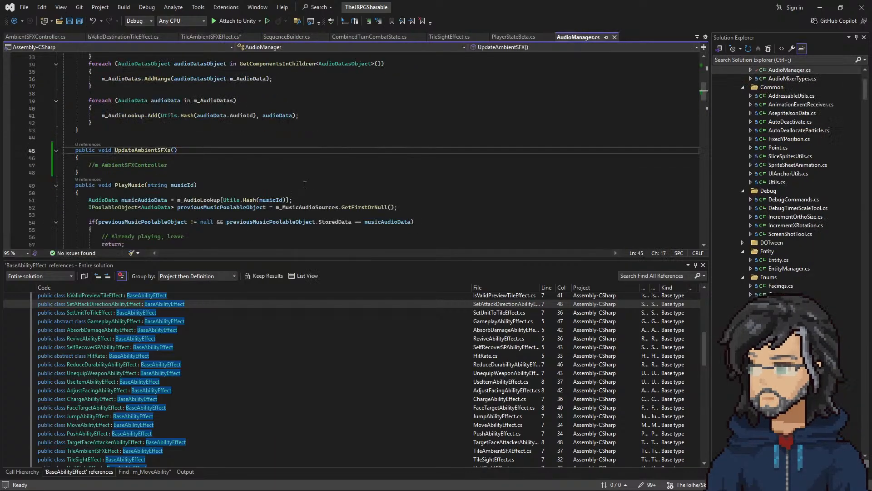
{"action": "left_click", "coordinate": [176, 150]}
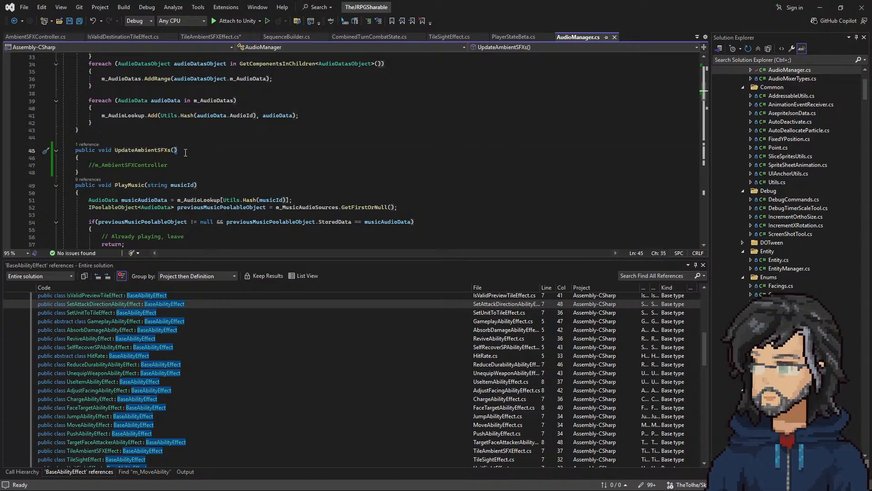
{"action": "type", "text": "Point pos"}
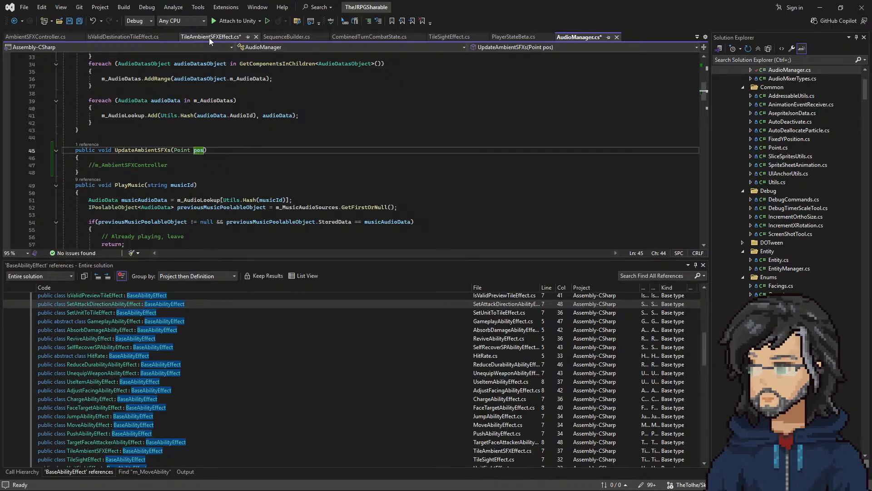
Step: Change the argument of TileAmbientSFXEffect's UpdateAmbientSFXs call to pos and save the file
{"action": "left_click", "coordinate": [211, 36]}
{"action": "left_click", "coordinate": [191, 162]}
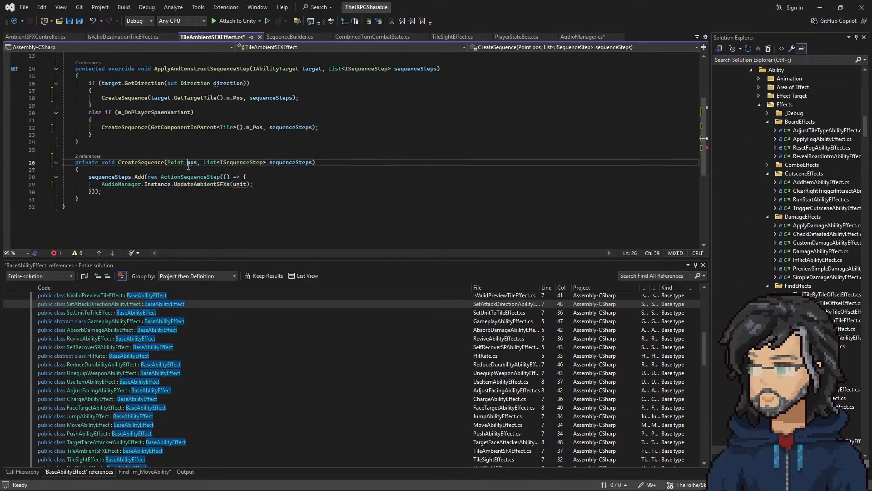
{"action": "double_click", "coordinate": [240, 184]}
{"action": "type", "text": "pos"}
{"action": "key", "text": "ctrl+s"}
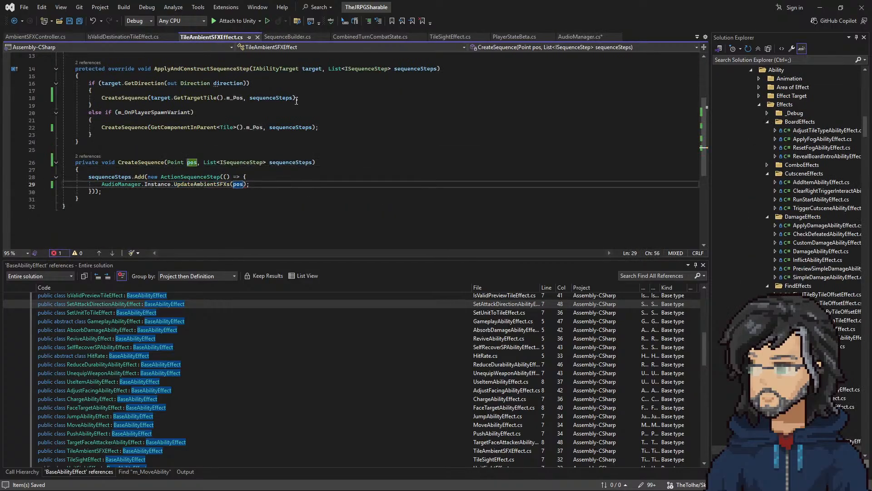
Step: Uncomment m_AmbientSFXController in AudioManager's UpdateAmbientSFXs and paste TileSightEffect's targetPoint and tile declarations above it
{"action": "left_click", "coordinate": [443, 37]}
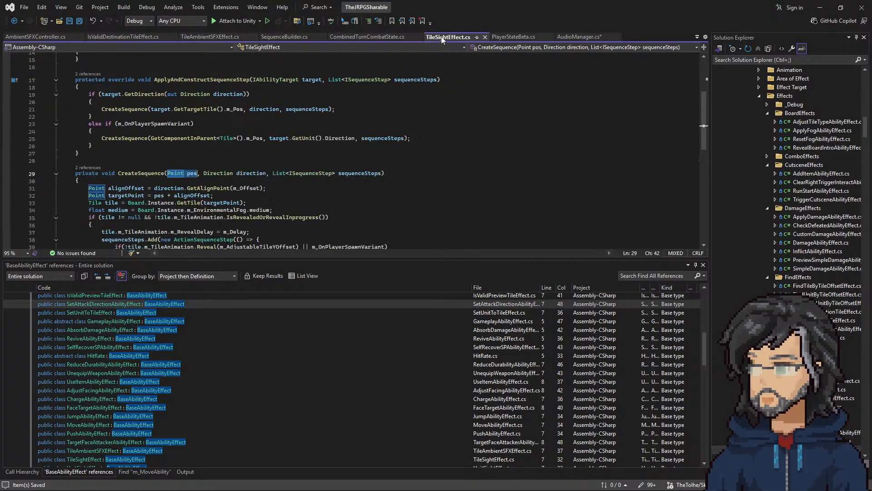
{"action": "left_click", "coordinate": [144, 195]}
{"action": "left_click_drag", "start_coordinate": [248, 202], "coordinate": [278, 189]}
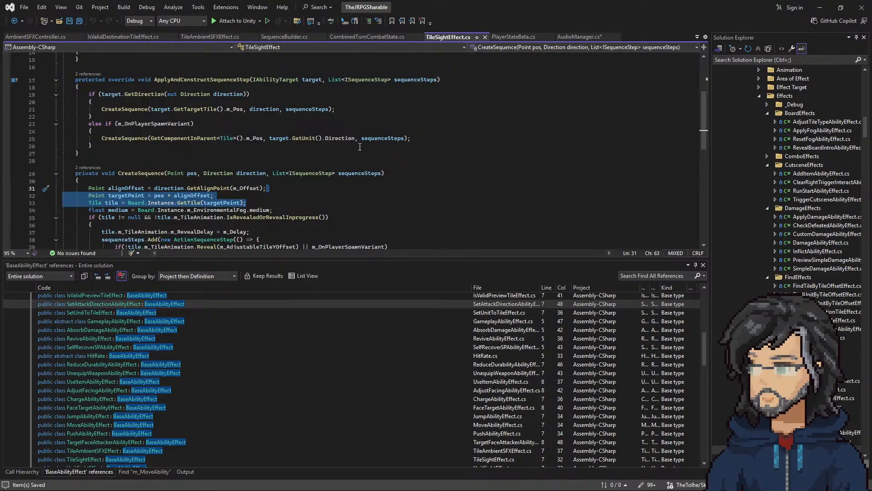
{"action": "left_click", "coordinate": [574, 38]}
{"action": "left_click", "coordinate": [185, 165]}
{"action": "left_click_drag", "start_coordinate": [185, 164], "coordinate": [185, 158]}
{"action": "left_click", "coordinate": [191, 165]}
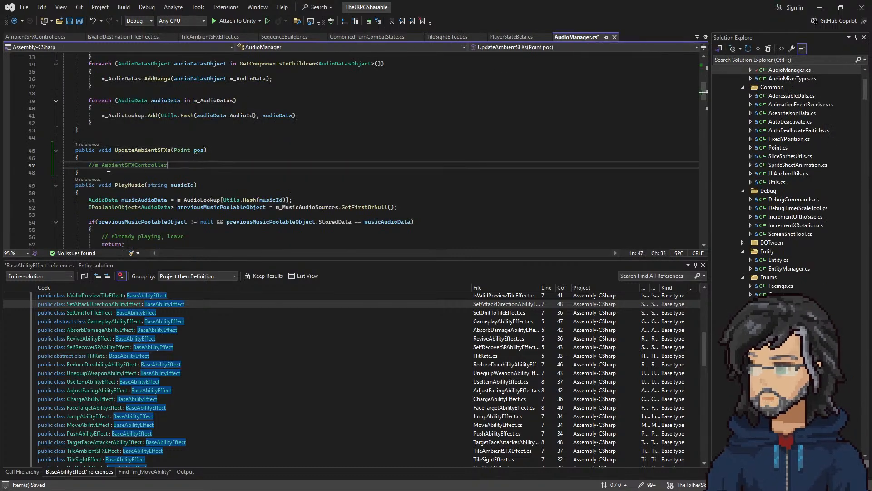
{"action": "key", "text": "BackSpace"}
{"action": "key", "text": "BackSpace"}
{"action": "key", "text": "Up"}
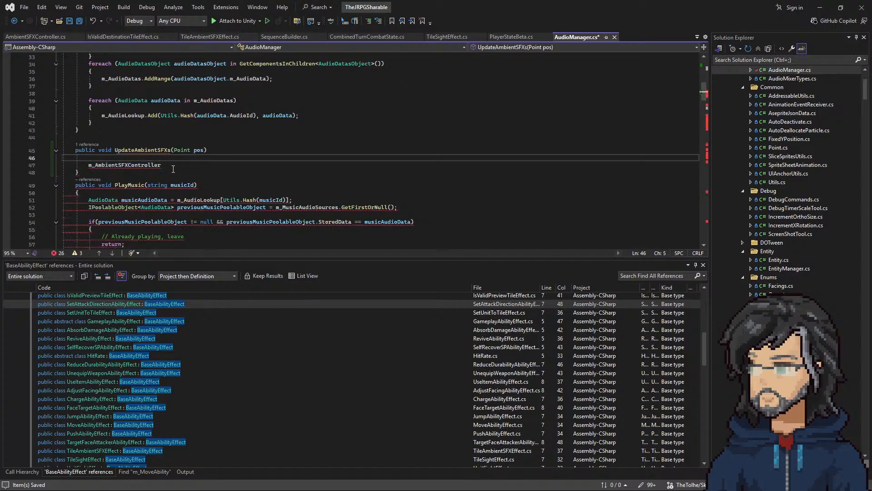
{"action": "key", "text": "ctrl+v"}
Step: Remove the surplus blank lines around the pasted declarations in UpdateAmbientSFXs
{"action": "left_click", "coordinate": [101, 189]}
{"action": "key", "text": "BackSpace"}
{"action": "key", "text": "BackSpace"}
{"action": "key", "text": "BackSpace"}
{"action": "key", "text": "BackSpace"}
{"action": "key", "text": "BackSpace"}
{"action": "key", "text": "BackSpace"}
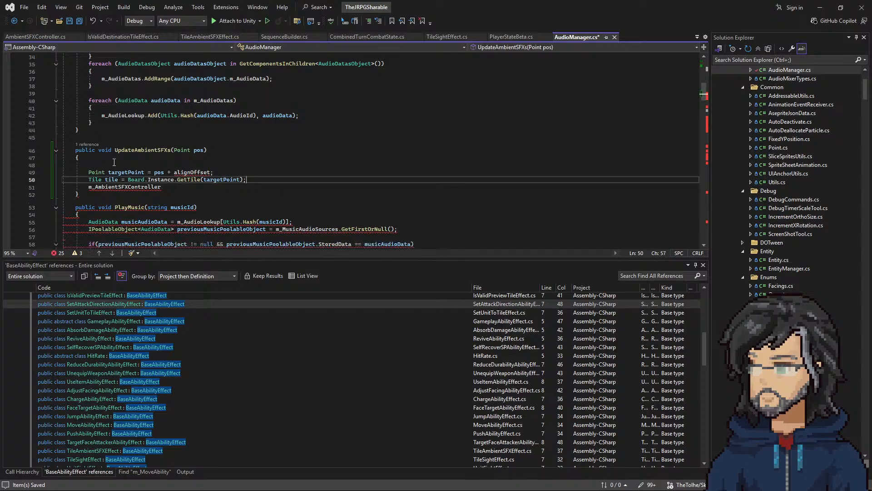
{"action": "left_click", "coordinate": [107, 157]}
{"action": "key", "text": "Delete"}
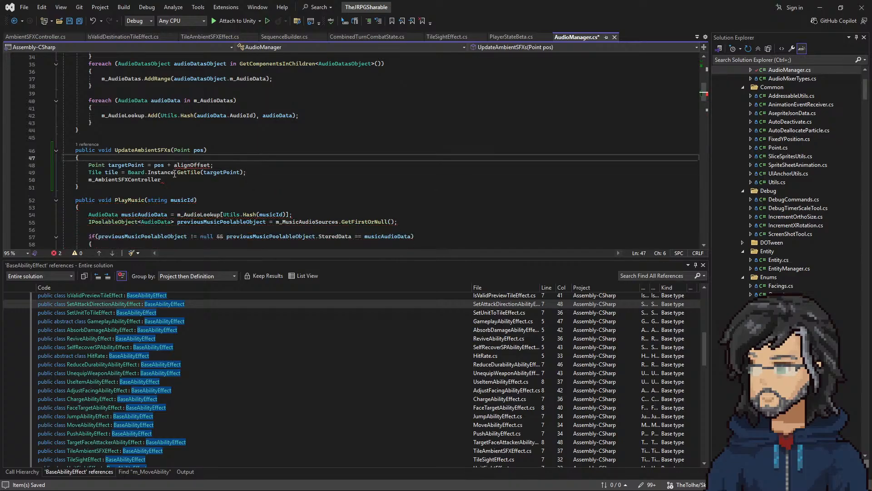
Step: Delete the unfinished m_AmbientSFXController line from the end of the UpdateAmbientSFXs body
{"action": "double_click", "coordinate": [192, 165]}
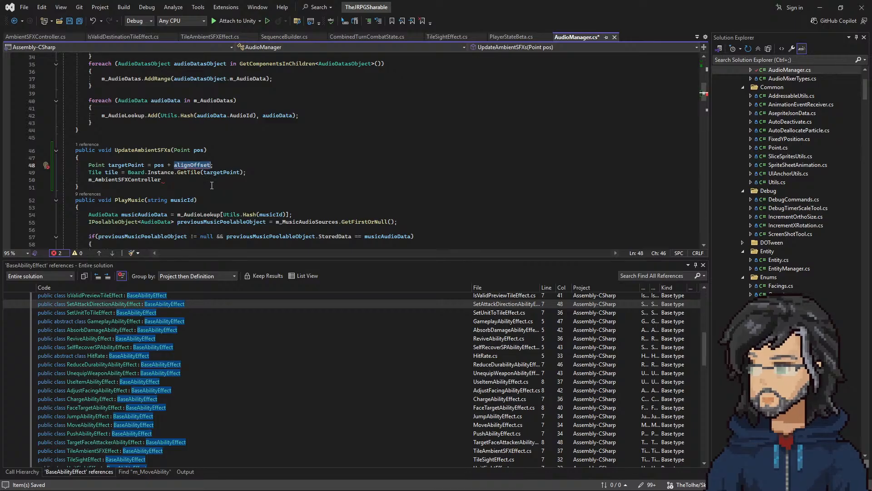
{"action": "left_click", "coordinate": [157, 157]}
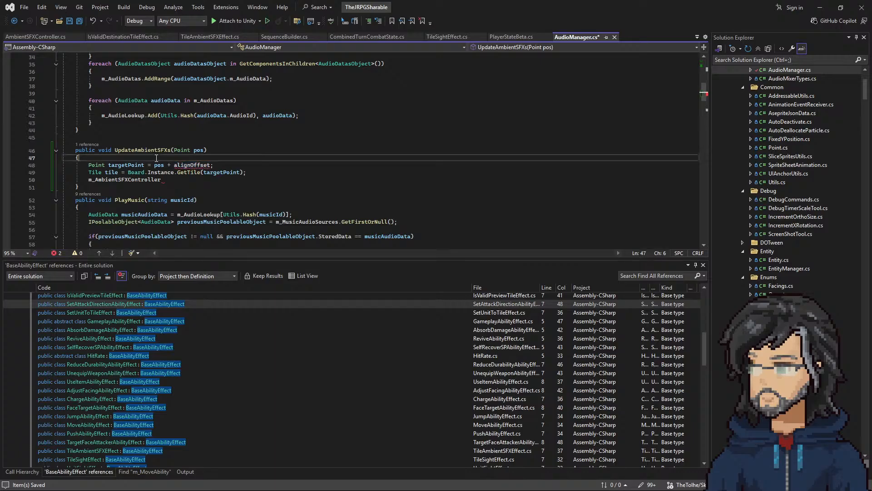
{"action": "mouse_move", "coordinate": [167, 168]}
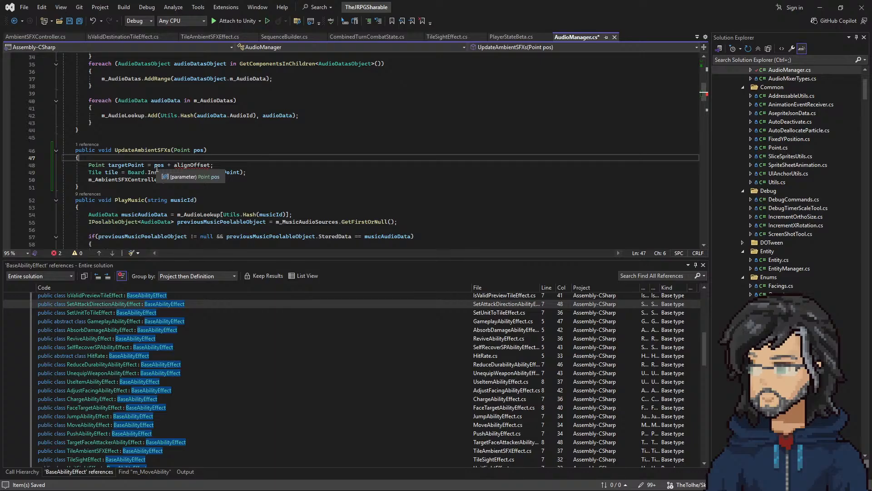
{"action": "left_click", "coordinate": [219, 164]}
{"action": "left_click_drag", "start_coordinate": [220, 163], "coordinate": [267, 171]}
{"action": "left_click", "coordinate": [233, 164]}
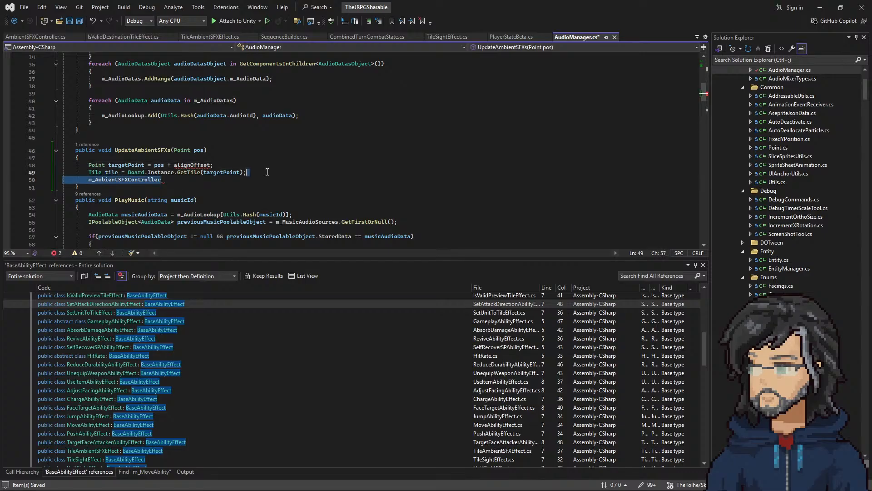
{"action": "key", "text": "BackSpace"}
{"action": "left_click", "coordinate": [217, 159]}
{"action": "double_click", "coordinate": [98, 174]}
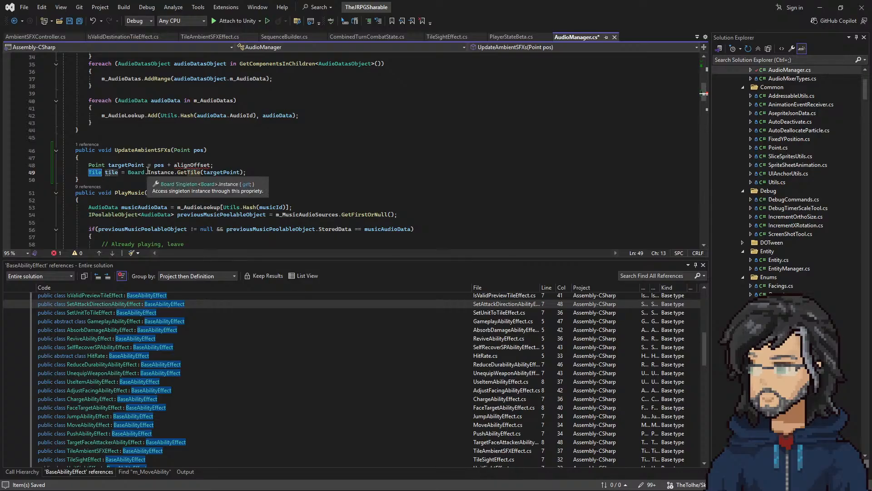
Step: Copy the whole UpdateAmbientSFXs method from AudioManager and paste it into the AmbientSFXController class in place of its template methods
{"action": "scroll", "coordinate": [162, 153], "scroll_direction": "up", "scroll_amount": 11}
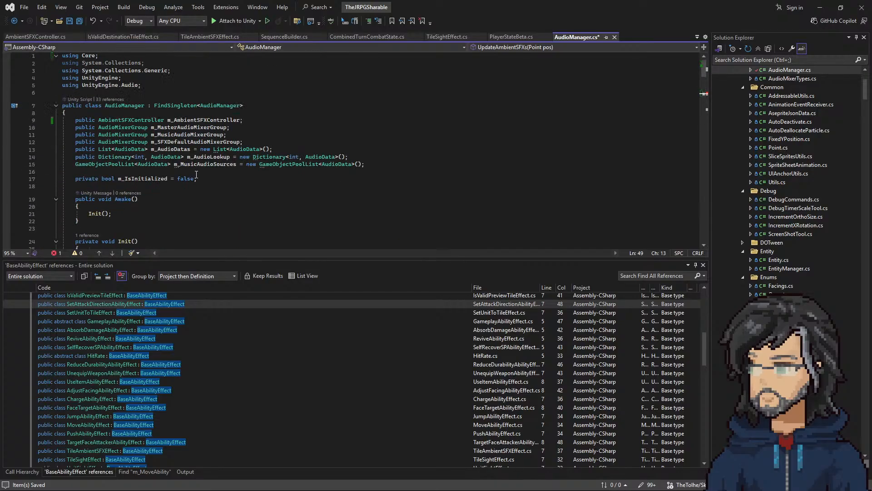
{"action": "double_click", "coordinate": [185, 120]}
{"action": "scroll", "coordinate": [141, 177], "scroll_direction": "down", "scroll_amount": 13}
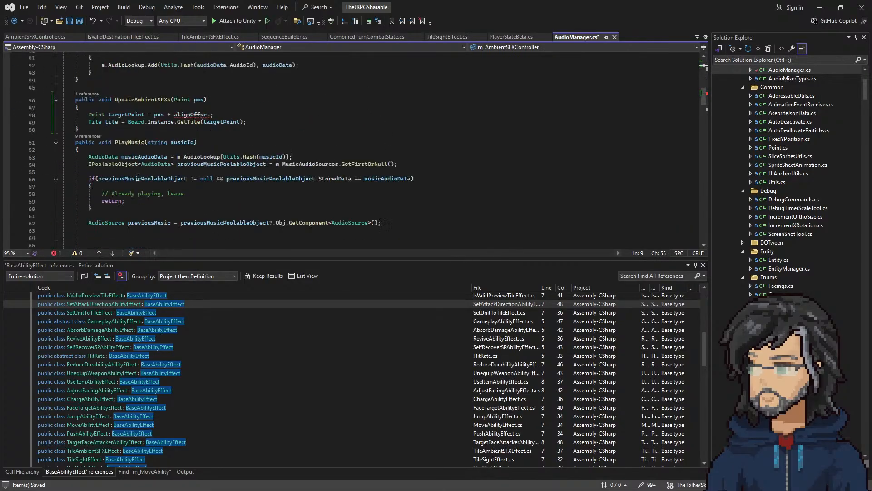
{"action": "left_click_drag", "start_coordinate": [89, 129], "coordinate": [77, 87]}
{"action": "key", "text": "ctrl+c"}
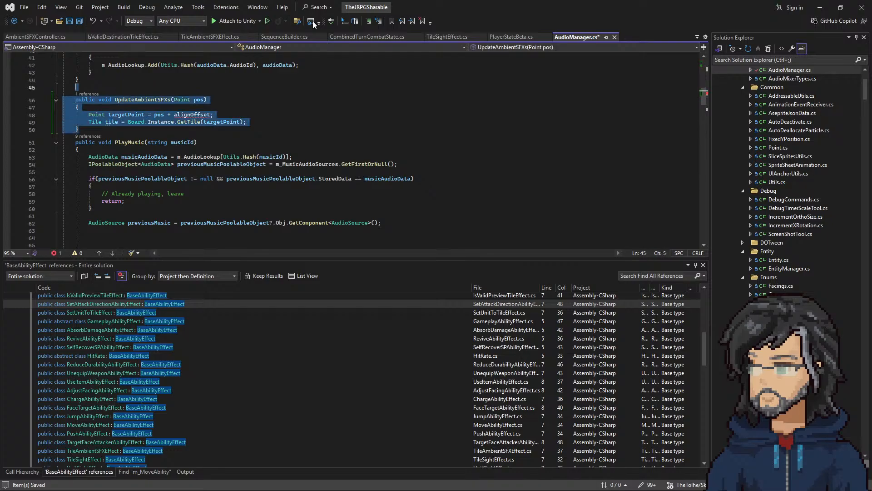
{"action": "scroll", "coordinate": [135, 73], "scroll_direction": "up", "scroll_amount": 11}
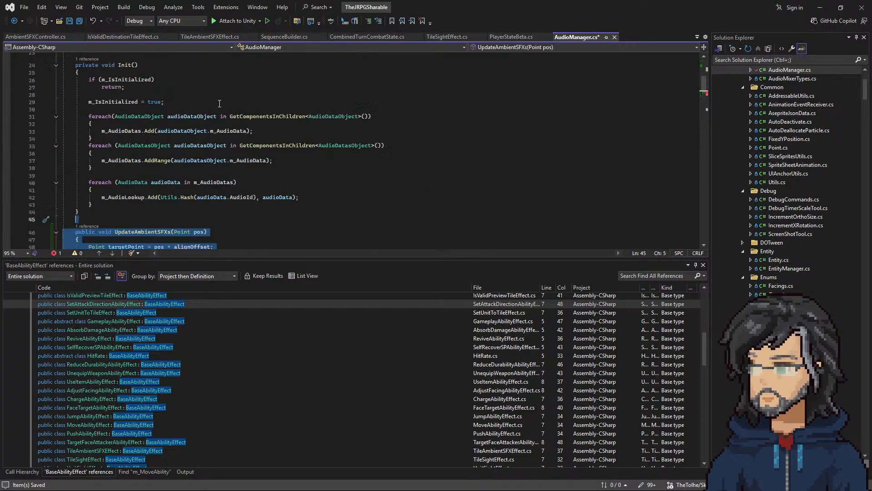
{"action": "right_click", "coordinate": [135, 75]}
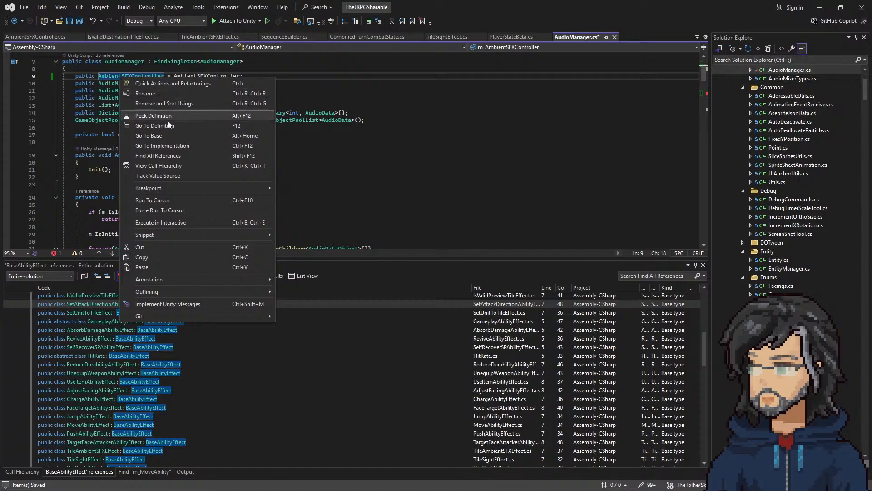
{"action": "left_click", "coordinate": [168, 127]}
{"action": "left_click_drag", "start_coordinate": [85, 184], "coordinate": [90, 95]}
{"action": "key", "text": "ctrl+v"}
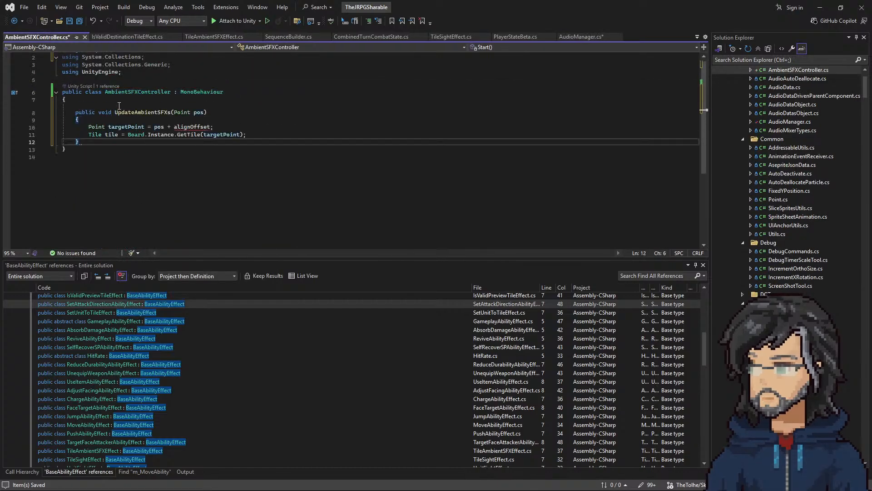
Step: Save AmbientSFXController and delete the targetPoint and tile declarations from the UpdateAmbientSFXs body in AudioManager
{"action": "key", "text": "Up"}
{"action": "key", "text": "Up"}
{"action": "key", "text": "Up"}
{"action": "key", "text": "ctrl+s"}
{"action": "left_click", "coordinate": [576, 36]}
{"action": "scroll", "coordinate": [158, 194], "scroll_direction": "down", "scroll_amount": 8}
{"action": "left_click_drag", "start_coordinate": [246, 145], "coordinate": [254, 131]}
{"action": "key", "text": "BackSpace"}
Step: Make AudioManager's UpdateAmbientSFXs call m_AmbientSFXController.UpdateAmbientSFXs(pos); and save the file
{"action": "key", "text": "Return"}
{"action": "type", "text": "'"}
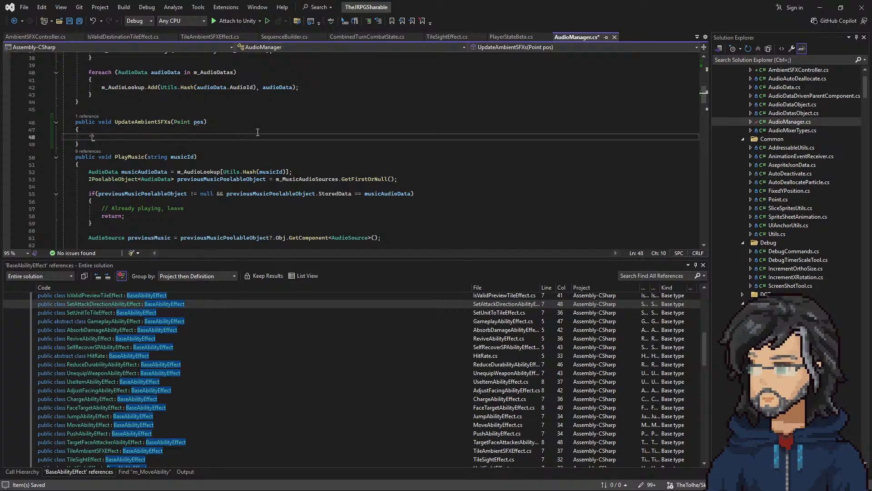
{"action": "key", "text": "BackSpace"}
{"action": "type", "text": "m_AmbientSFXController"}
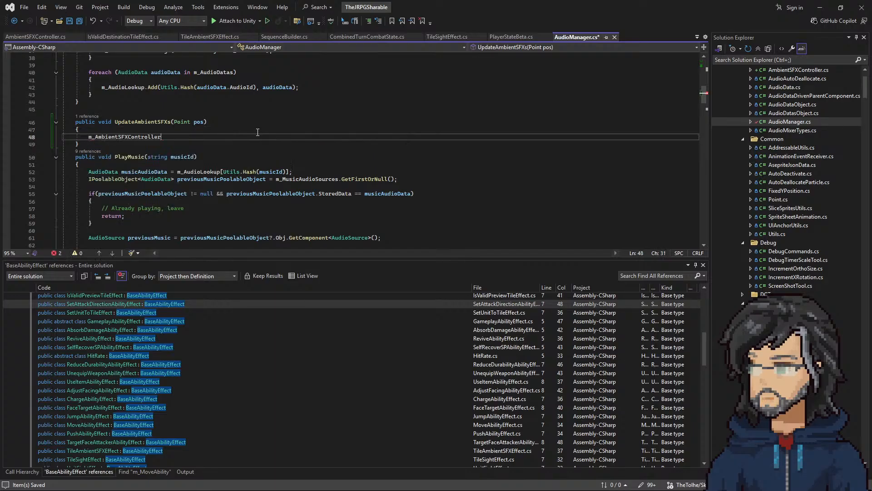
{"action": "type", "text": ".un"}
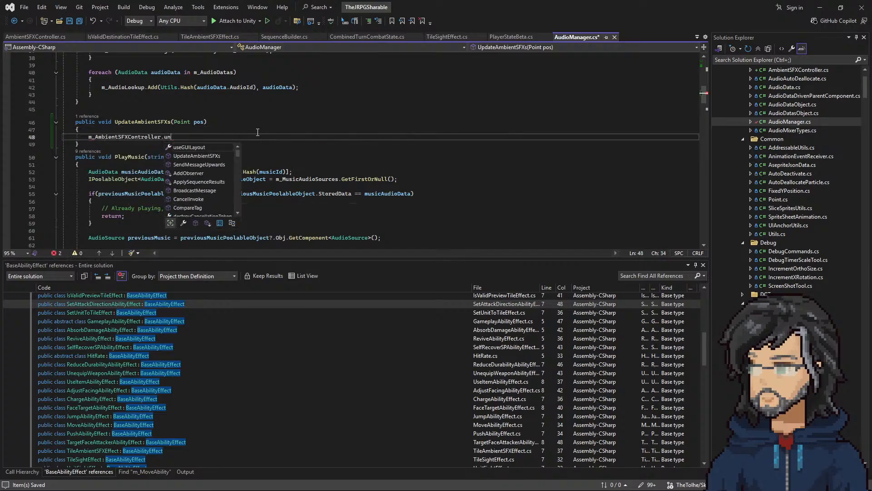
{"action": "key", "text": "BackSpace"}
{"action": "key", "text": "BackSpace"}
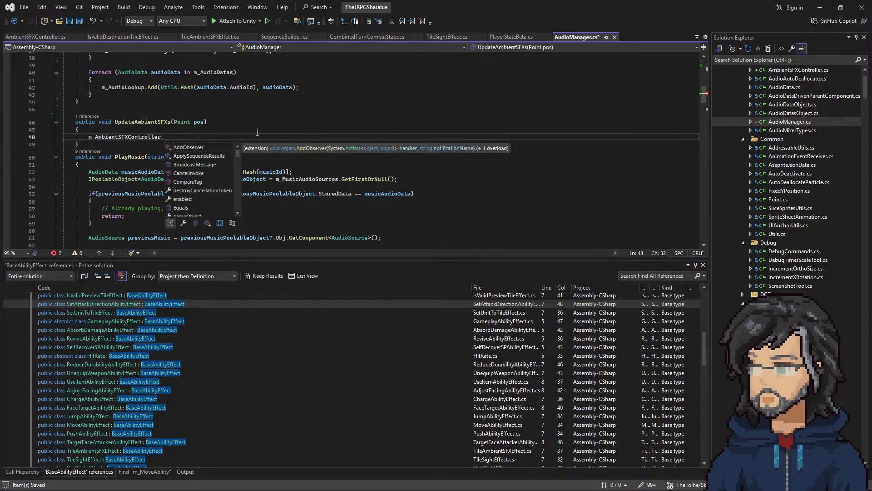
{"action": "type", "text": "UpdateAmbientSFXs()"}
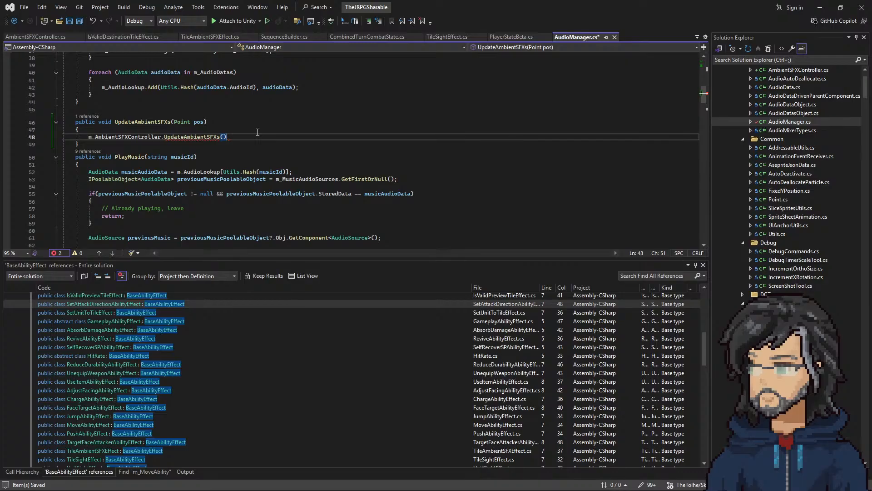
{"action": "type", "text": "pos"}
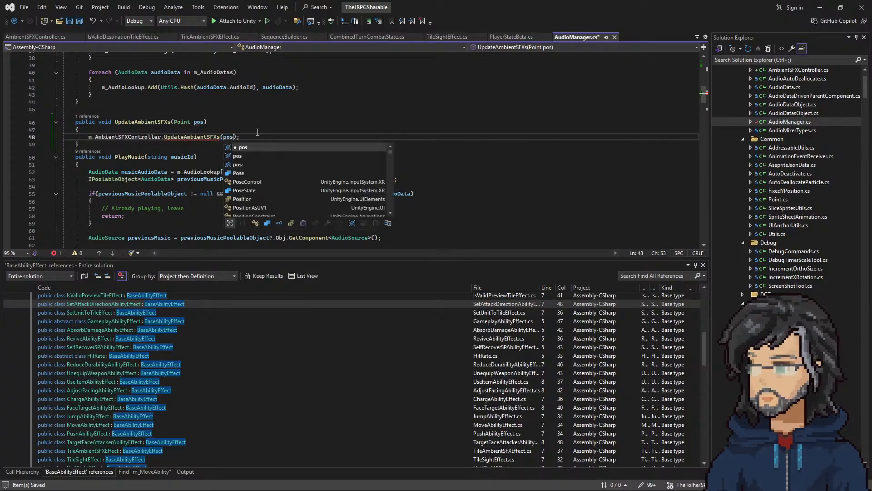
{"action": "key", "text": "Up"}
{"action": "key", "text": "ctrl+s"}
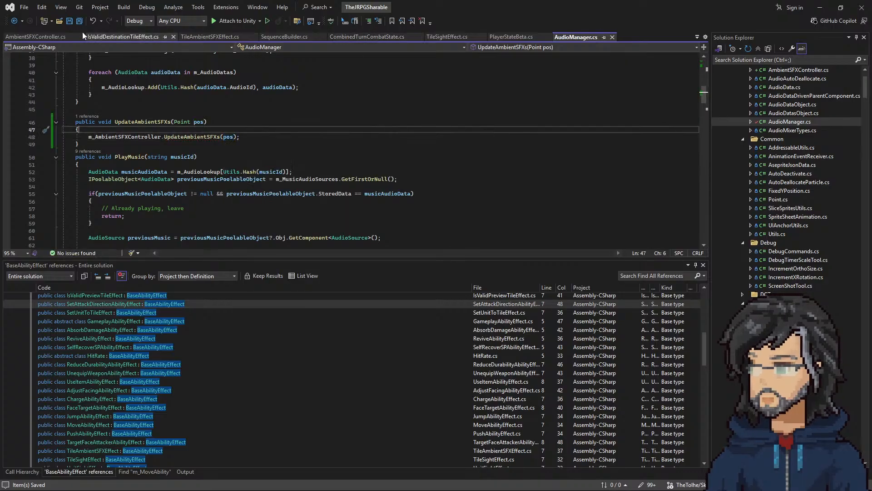
Step: Comment out the targetPoint and tile declarations in AmbientSFXController's UpdateAmbientSFXs with a /* */ block and save the file
{"action": "left_click", "coordinate": [30, 36]}
{"action": "left_click", "coordinate": [220, 128]}
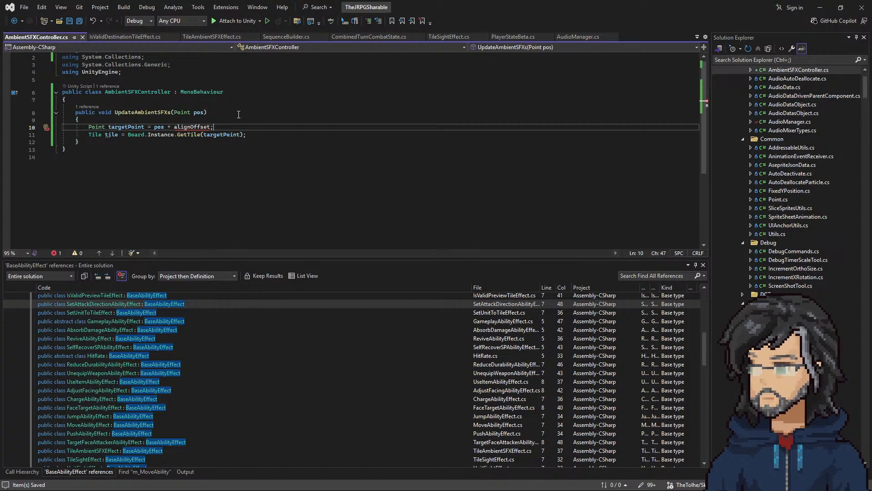
{"action": "left_click_drag", "start_coordinate": [257, 134], "coordinate": [260, 119]}
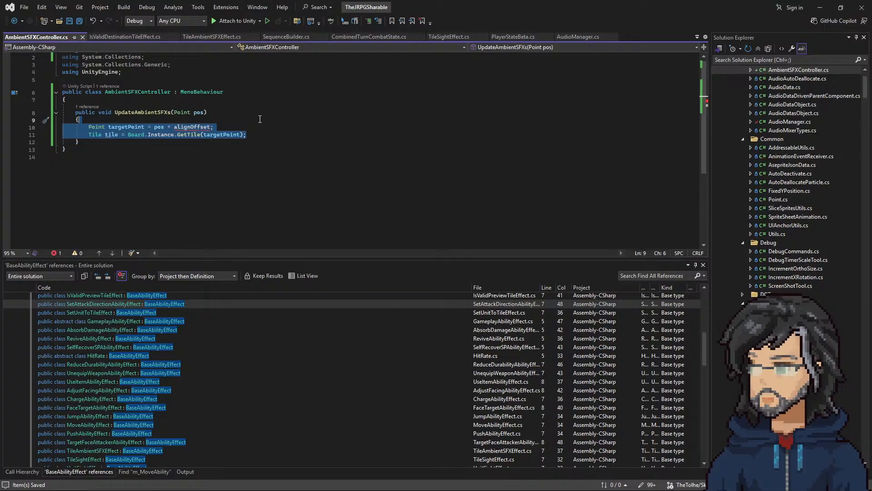
{"action": "left_click", "coordinate": [260, 119]}
{"action": "key", "text": "Return"}
{"action": "type", "text": "/("}
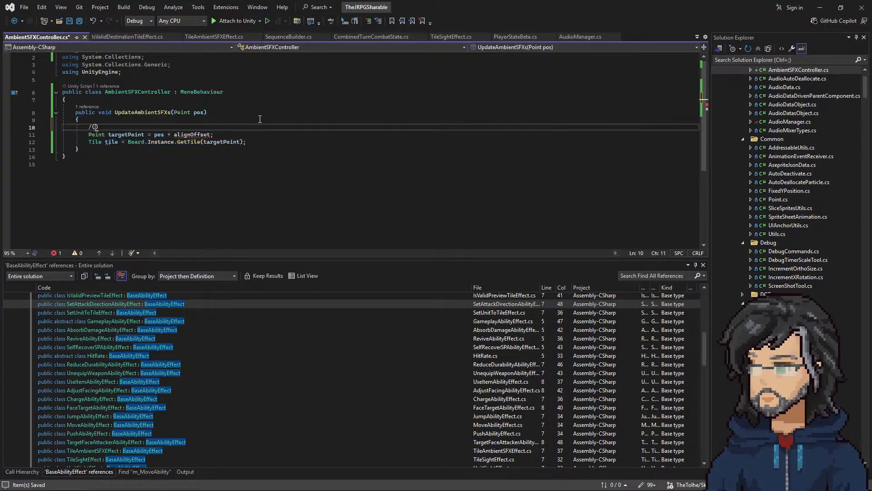
{"action": "type", "text": "*"}
{"action": "key", "text": "Down"}
{"action": "key", "text": "Down"}
{"action": "key", "text": "End"}
{"action": "key", "text": "Return"}
{"action": "type", "text": "*"}
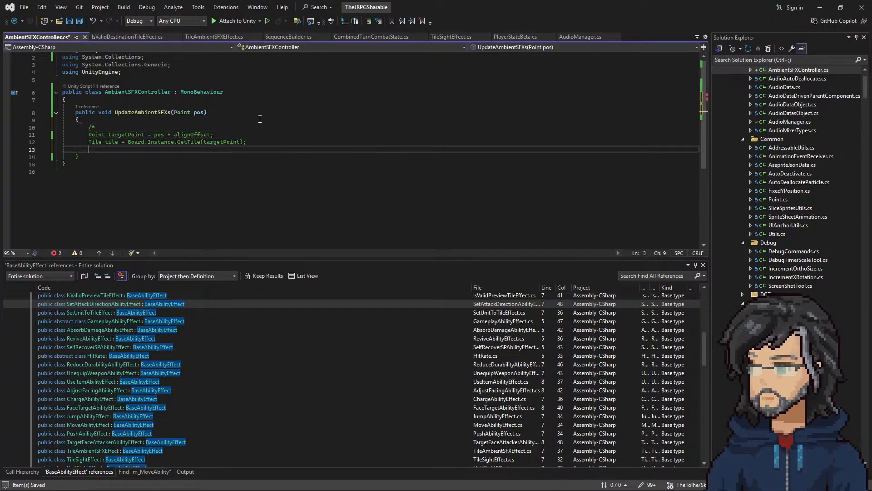
{"action": "key", "text": "ctrl+s"}
{"action": "left_click", "coordinate": [215, 128]}
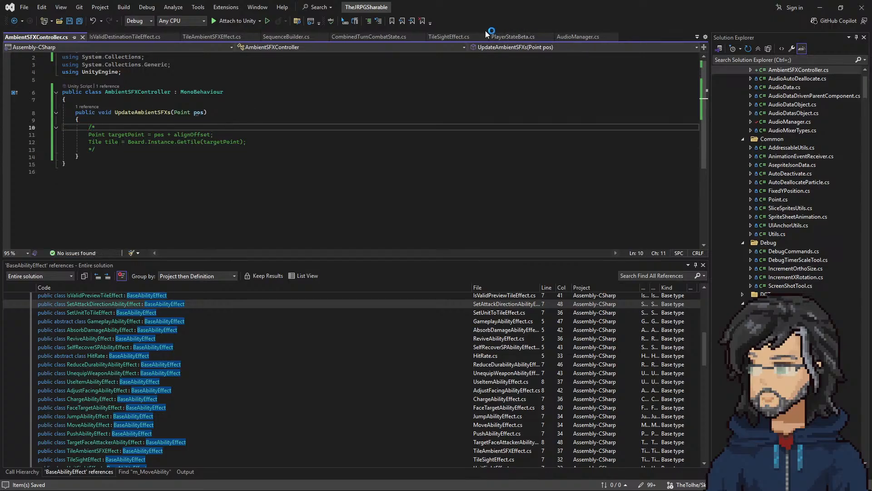
Step: Review how TileSightEffect's ApplyAndConstructSequenceStep and CreateSequence methods work out the offset position and fetch the tile
{"action": "left_click", "coordinate": [441, 35]}
{"action": "scroll", "coordinate": [207, 231], "scroll_direction": "down", "scroll_amount": 4}
{"action": "scroll", "coordinate": [203, 220], "scroll_direction": "up", "scroll_amount": 8}
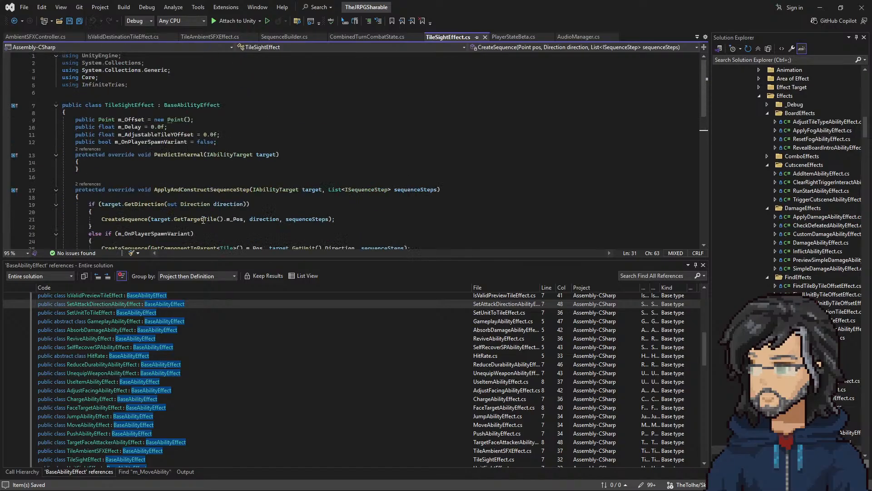
{"action": "scroll", "coordinate": [203, 220], "scroll_direction": "down", "scroll_amount": 8}
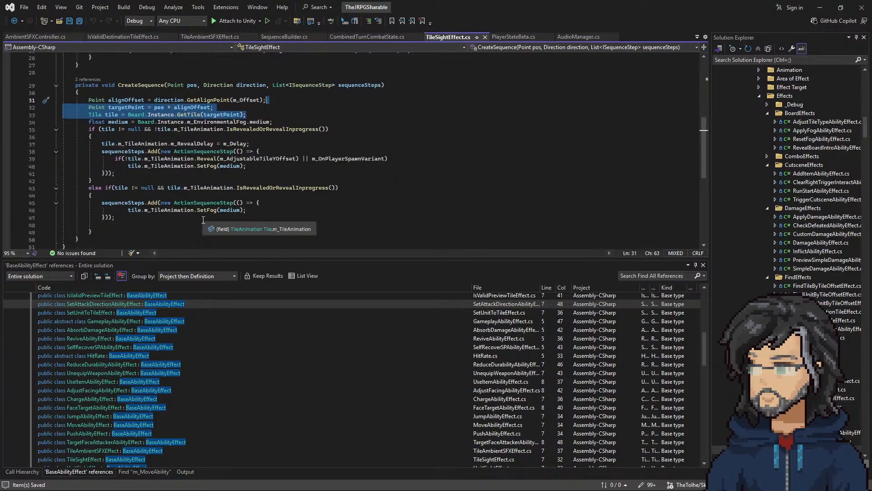
Step: Switch to Balsamiq Wireframes, reduce the Player - MoveAbility list to TileAmbientSFXEffect and extend the first outgoing arrow back to its box
{"action": "left_click", "coordinate": [819, 7]}
{"action": "left_click", "coordinate": [421, 26]}
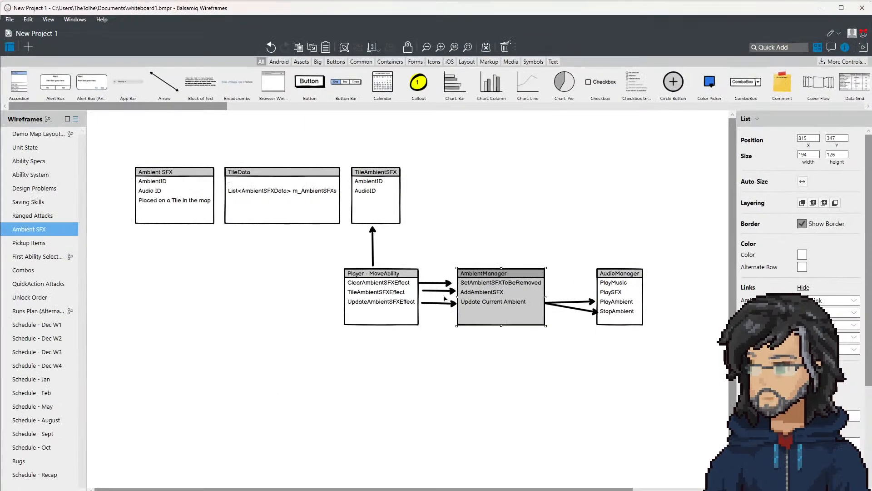
{"action": "left_click", "coordinate": [371, 299]}
{"action": "double_click", "coordinate": [371, 299]}
{"action": "left_click_drag", "start_coordinate": [437, 313], "coordinate": [307, 299]}
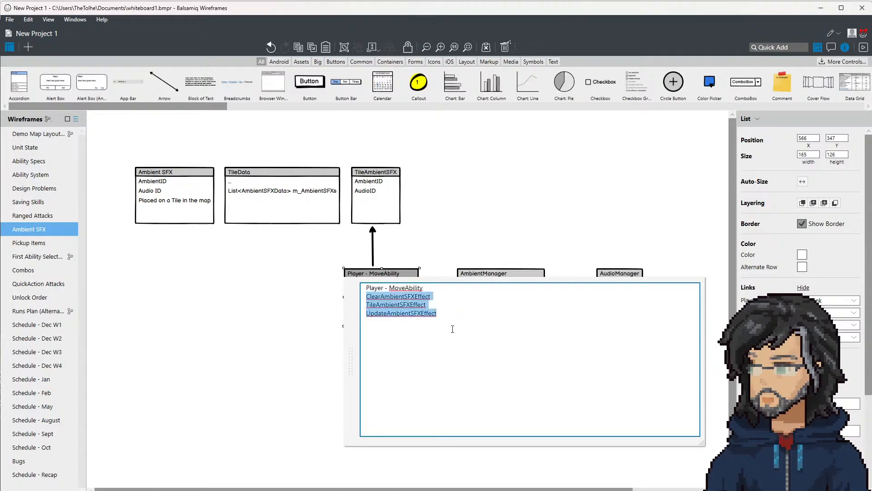
{"action": "left_click", "coordinate": [394, 320]}
{"action": "key", "text": "BackSpace"}
{"action": "left_click_drag", "start_coordinate": [444, 308], "coordinate": [434, 289]}
{"action": "key", "text": "BackSpace"}
{"action": "left_click", "coordinate": [425, 259]}
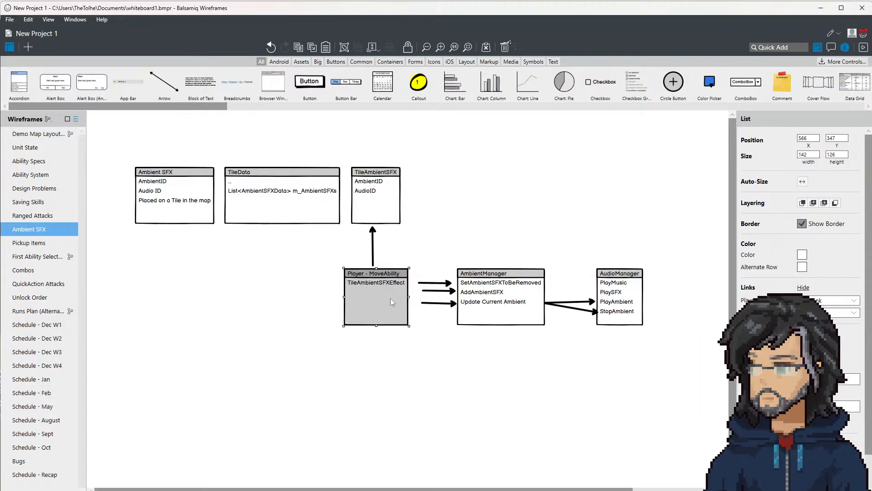
{"action": "left_click", "coordinate": [420, 286]}
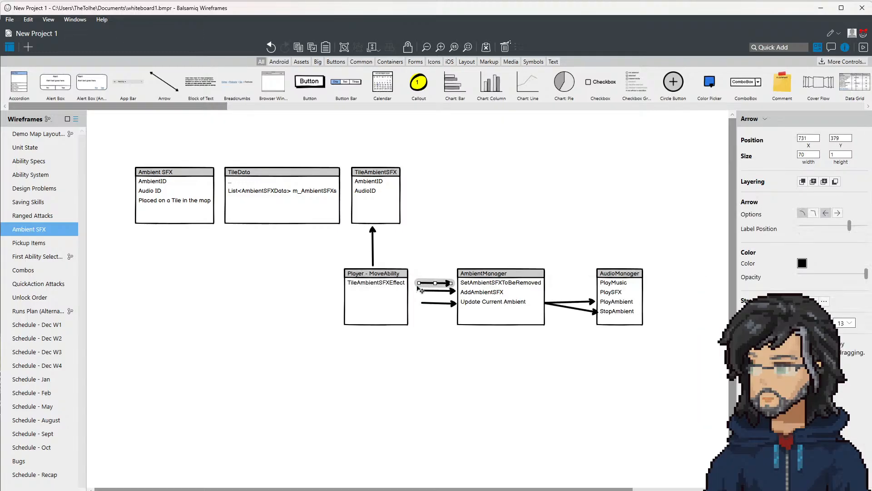
{"action": "left_click_drag", "start_coordinate": [418, 283], "coordinate": [411, 283]}
Step: Rename the AmbientManager box in the Ambient SFX wireframe to AmbientSFXController, keeping its list entries
{"action": "left_click", "coordinate": [493, 288]}
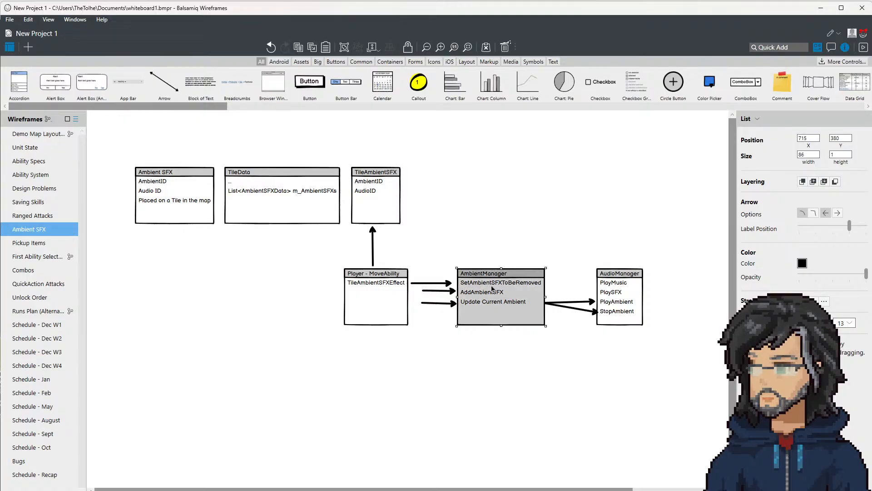
{"action": "double_click", "coordinate": [493, 291]}
{"action": "left_click", "coordinate": [512, 304]}
{"action": "left_click_drag", "start_coordinate": [535, 313], "coordinate": [443, 298]}
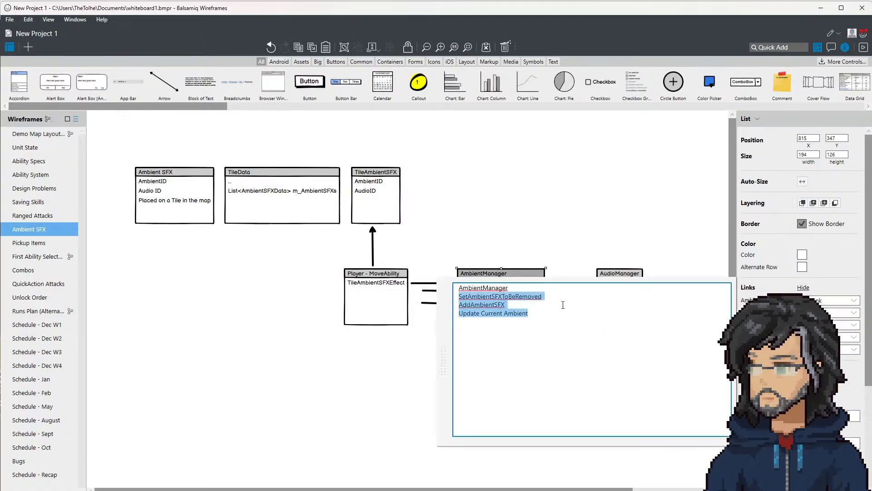
{"action": "left_click", "coordinate": [461, 294]}
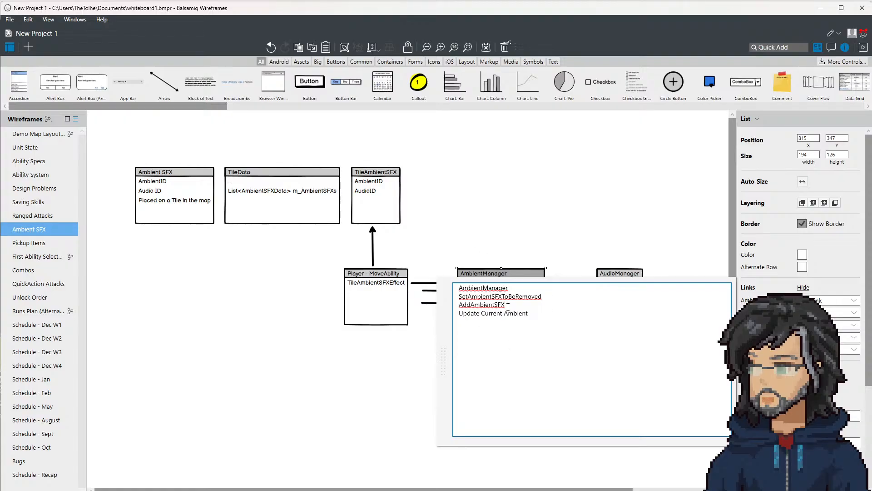
{"action": "left_click_drag", "start_coordinate": [529, 313], "coordinate": [445, 304]}
{"action": "left_click", "coordinate": [513, 290]}
{"action": "type", "text": "SFXControll"}
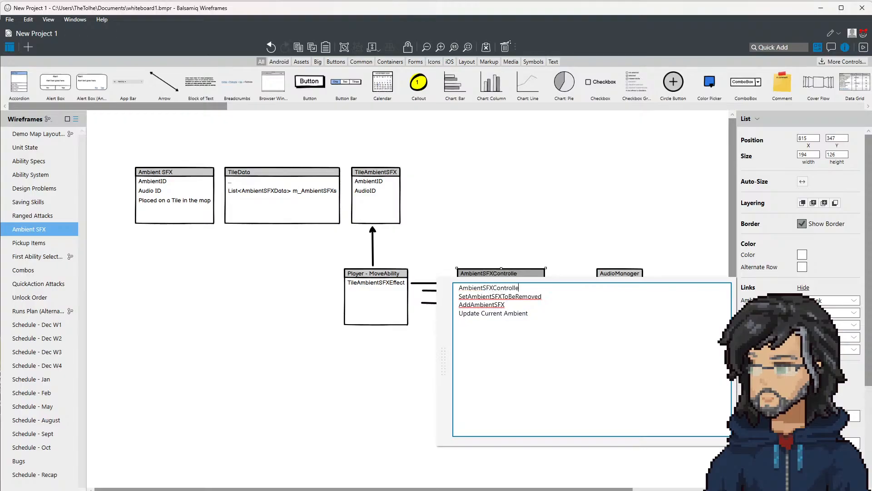
{"action": "left_click", "coordinate": [482, 241]}
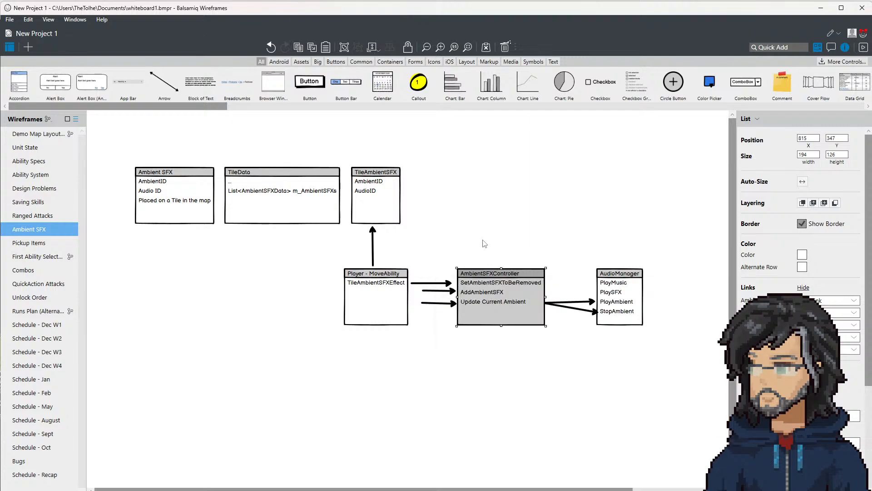
Step: Delete the two lower arrows between the Player - MoveAbility and AmbientSFXController boxes
{"action": "double_click", "coordinate": [499, 302]}
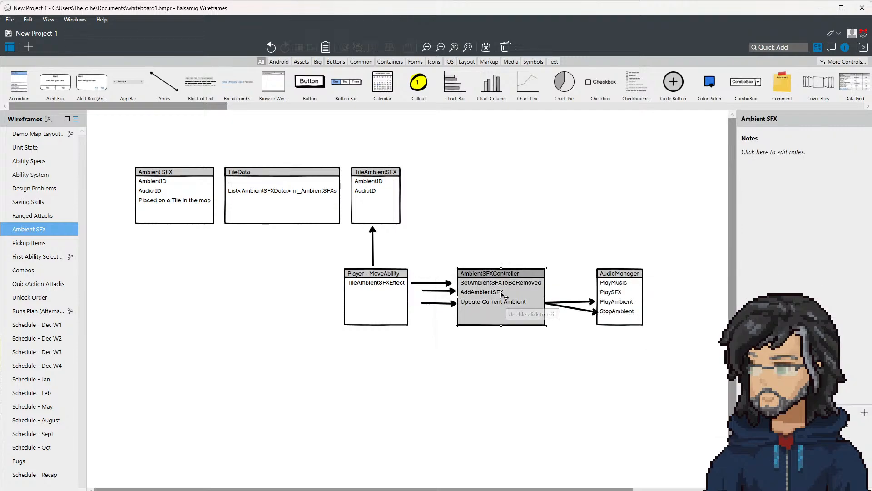
{"action": "left_click", "coordinate": [423, 274]}
{"action": "left_click", "coordinate": [438, 291]}
{"action": "key", "text": "Delete"}
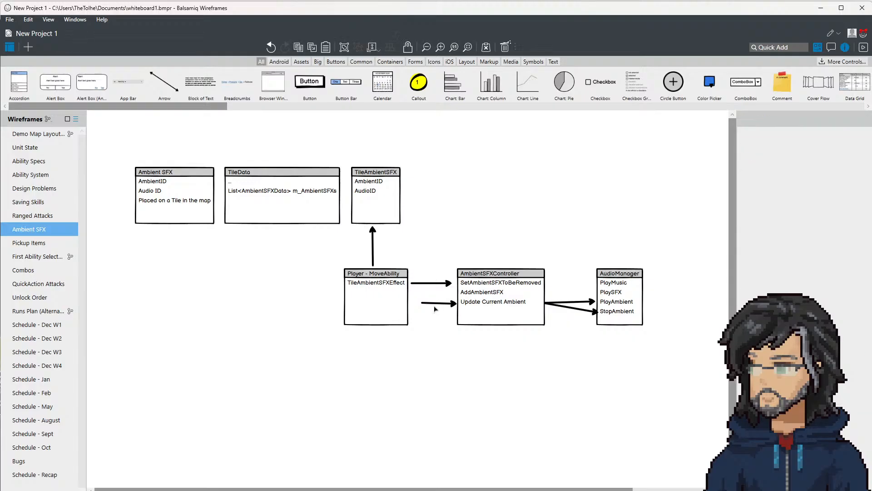
{"action": "left_click", "coordinate": [439, 303]}
{"action": "key", "text": "Delete"}
{"action": "left_click", "coordinate": [440, 283]}
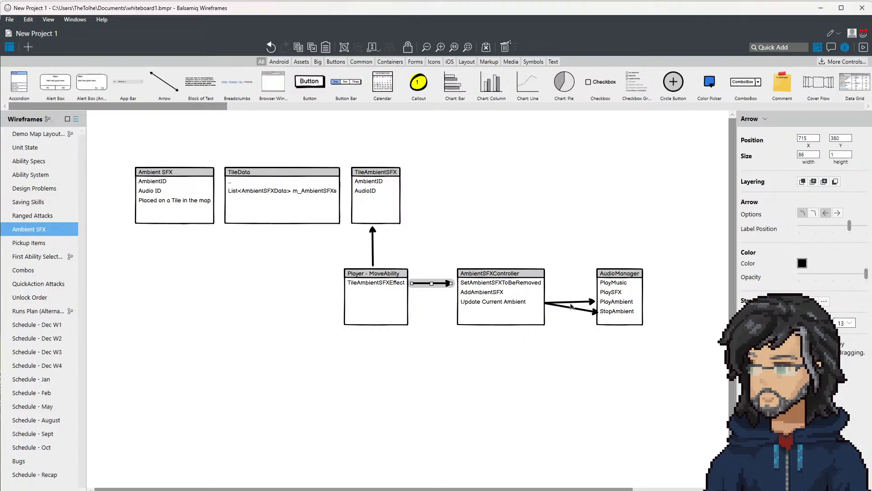
{"action": "left_click", "coordinate": [383, 284]}
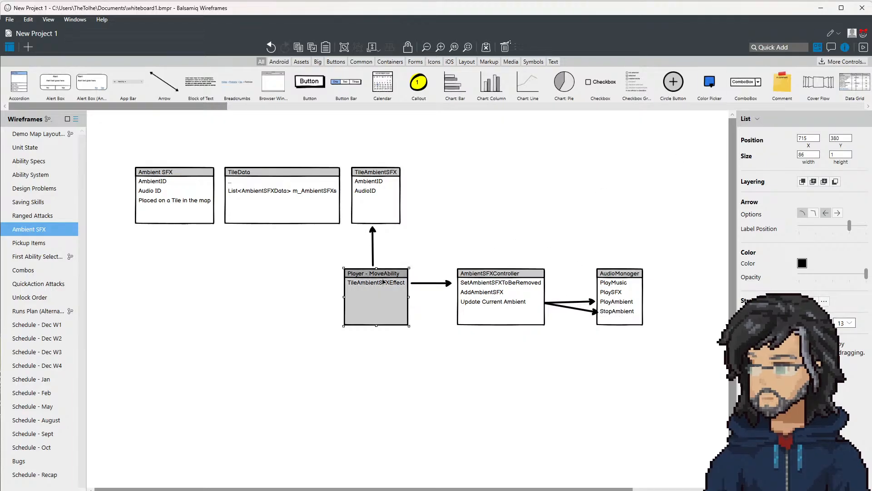
{"action": "left_click", "coordinate": [612, 283]}
{"action": "left_click", "coordinate": [489, 273]}
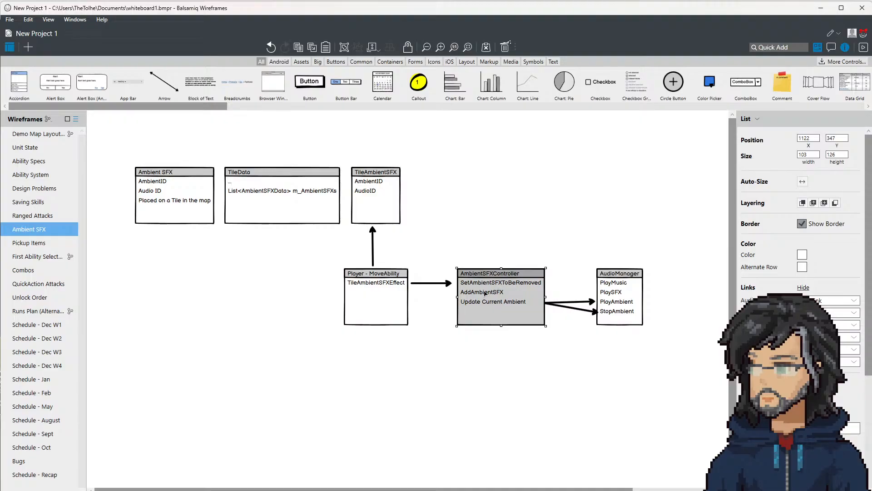
Step: Switch to Unity, exit play mode and select the TileAmbientSFXEffect object in the ContextMove prefab
{"action": "key", "text": "alt+Tab"}
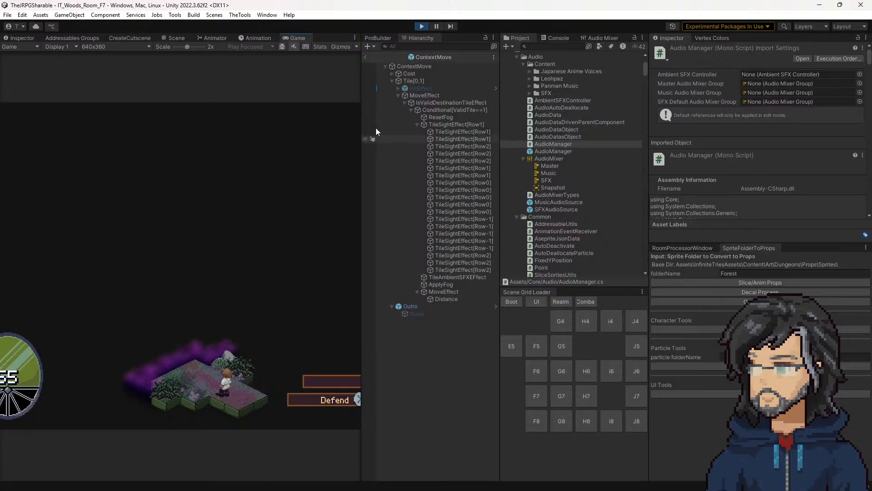
{"action": "left_click", "coordinate": [421, 26]}
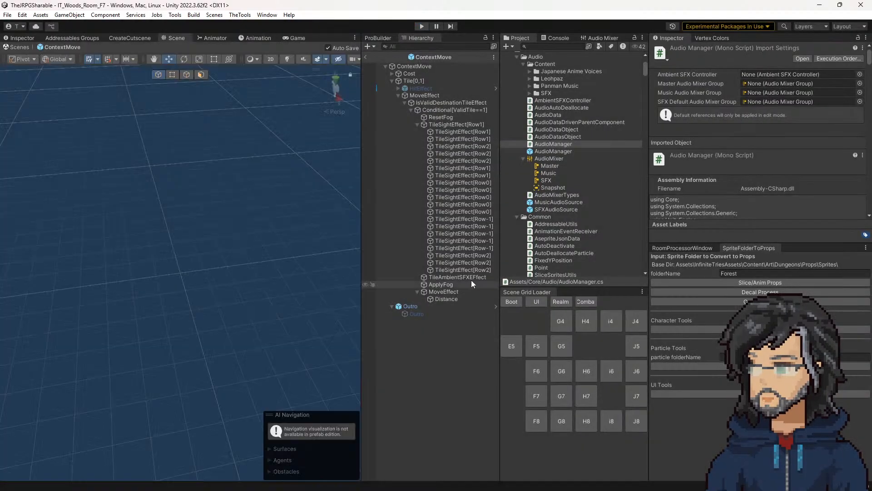
{"action": "left_click", "coordinate": [459, 277]}
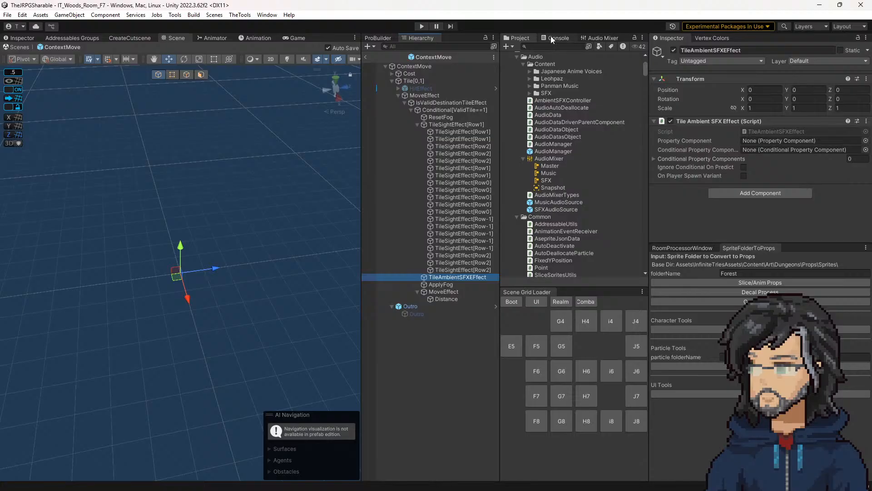
Step: Check the TileAmbientSFXEffect script in Visual Studio, return to Unity and look over its object and the neighbouring MoveEffect and ApplyFog objects
{"action": "left_click", "coordinate": [773, 131]}
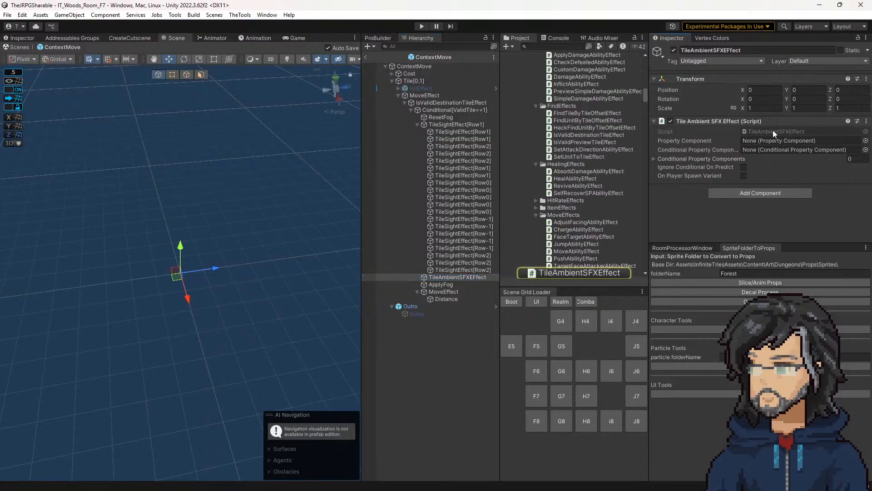
{"action": "double_click", "coordinate": [773, 131]}
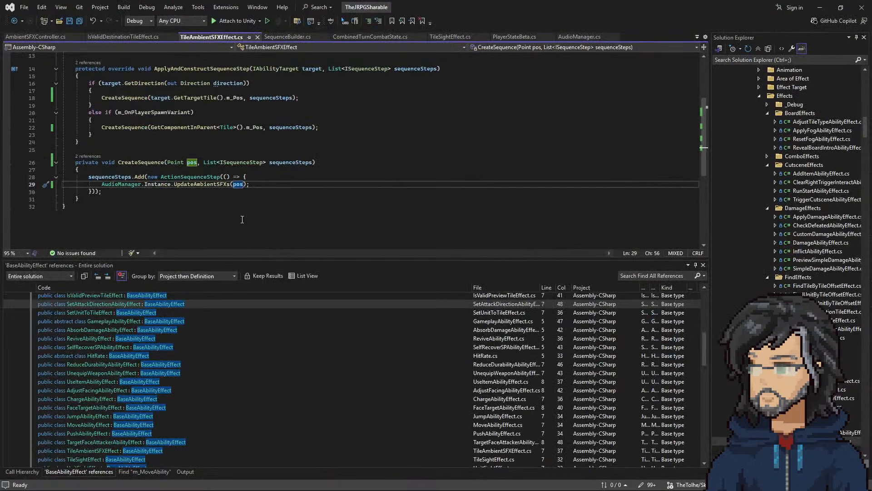
{"action": "left_click", "coordinate": [820, 8]}
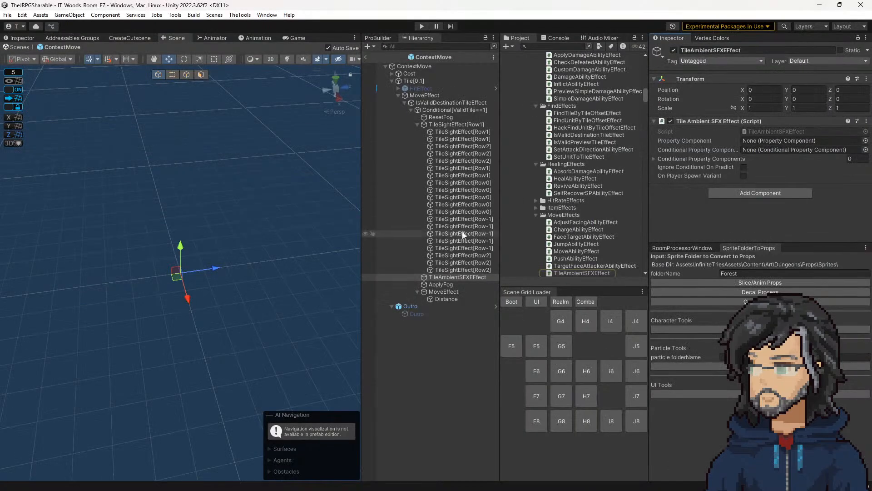
{"action": "left_click", "coordinate": [437, 291]}
{"action": "left_click", "coordinate": [438, 282]}
{"action": "left_click", "coordinate": [439, 278]}
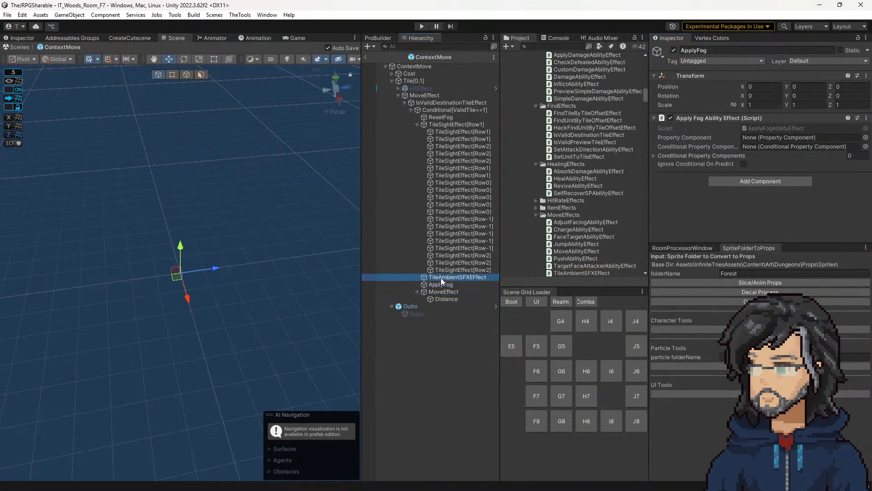
Step: Show only the errors in the Unity console and open the reported one at its line in the AudioManager script
{"action": "left_click", "coordinate": [453, 124]}
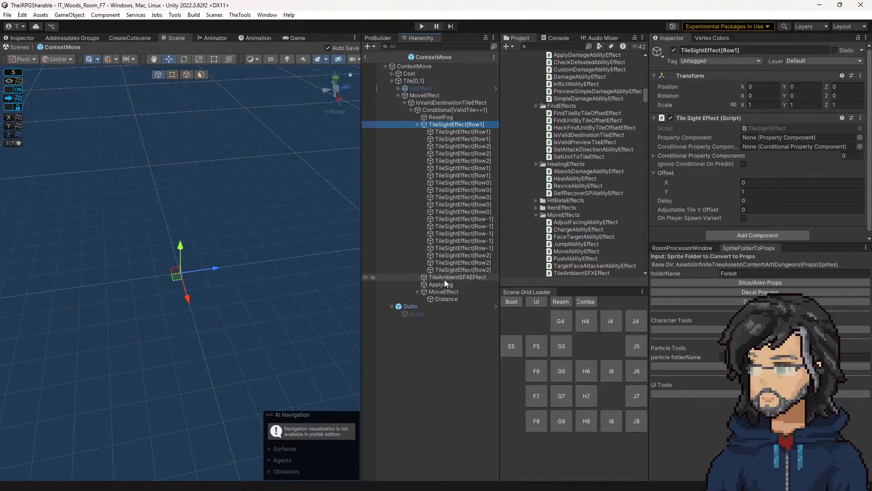
{"action": "left_click", "coordinate": [555, 38]}
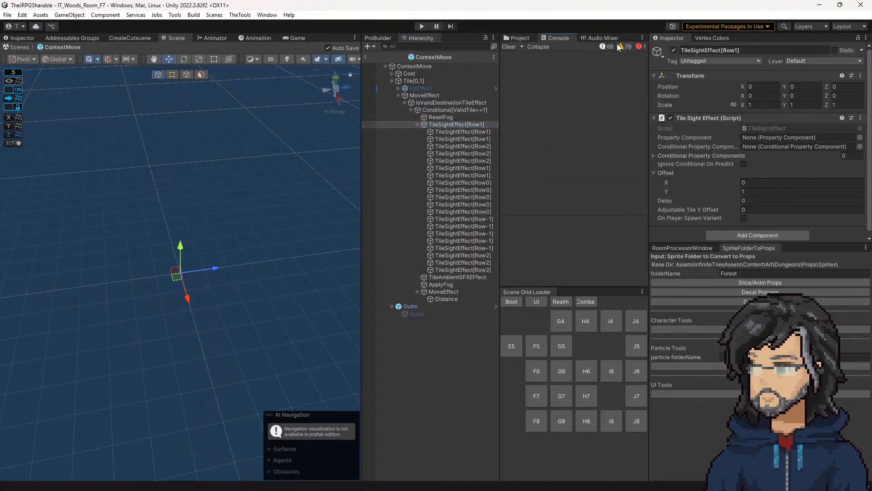
{"action": "left_click", "coordinate": [640, 47]}
{"action": "double_click", "coordinate": [569, 61]}
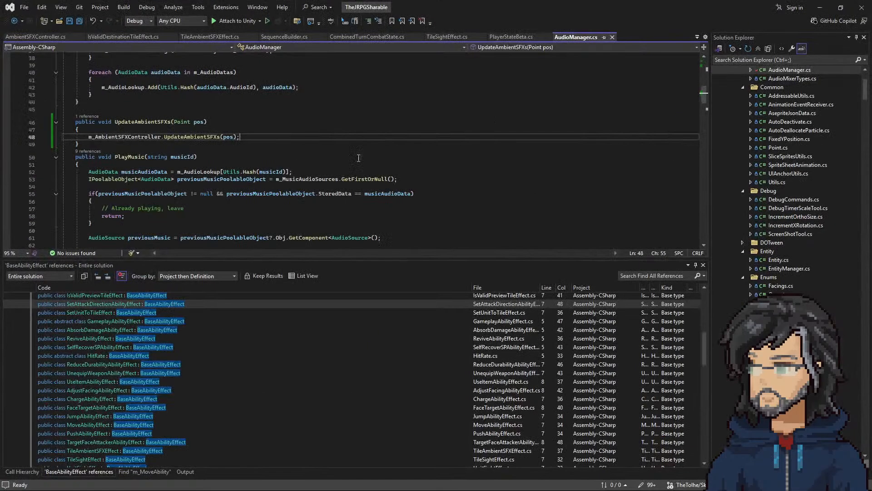
{"action": "scroll", "coordinate": [164, 144], "scroll_direction": "up", "scroll_amount": 6}
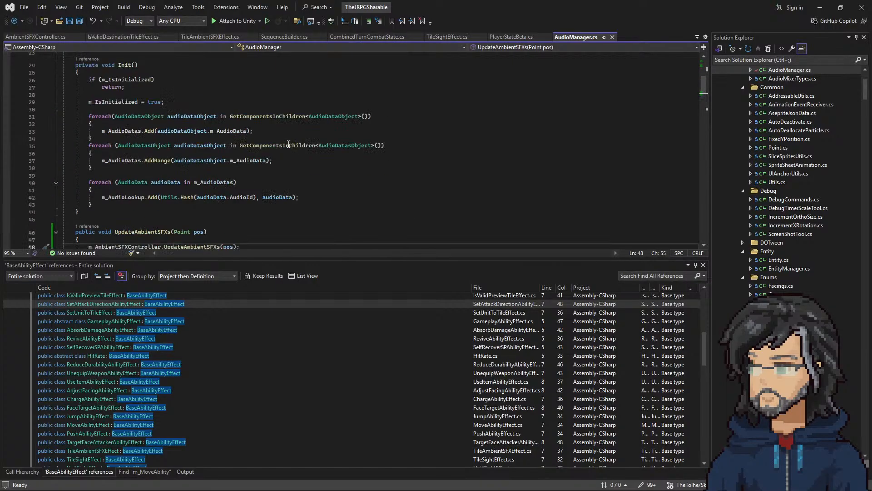
Step: Return to Unity, search the project for "audio" and open the AudioManager prefab
{"action": "left_click", "coordinate": [840, 7]}
{"action": "left_click", "coordinate": [760, 18]}
{"action": "left_click", "coordinate": [519, 37]}
{"action": "left_click", "coordinate": [545, 46]}
{"action": "type", "text": "aui"}
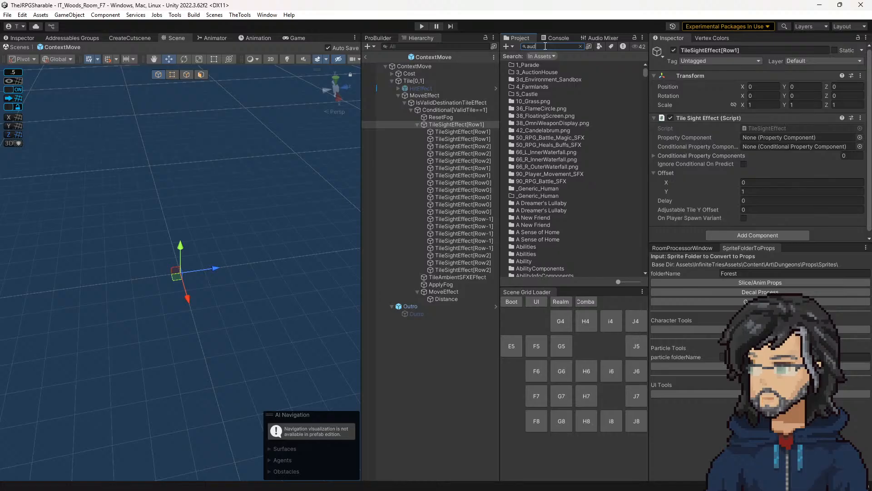
{"action": "type", "text": "io"}
{"action": "double_click", "coordinate": [535, 166]}
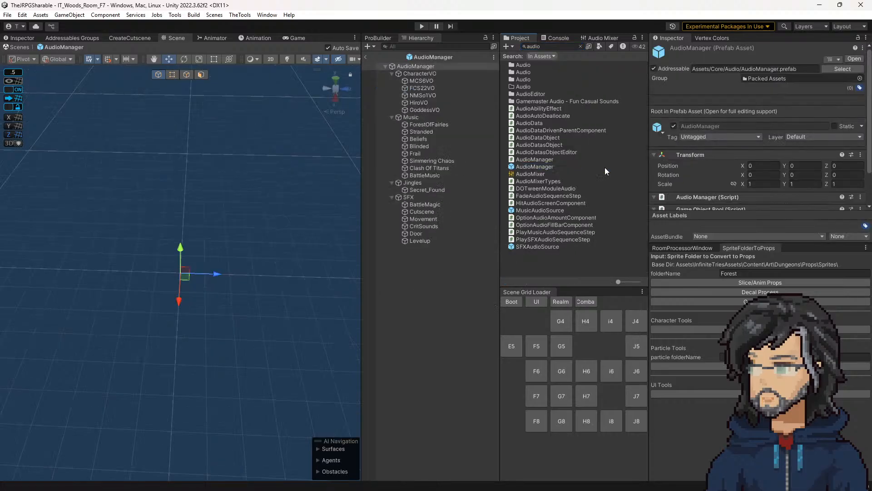
Step: Clear the project search and add the AmbientSFXController script as a component on the AudioManager prefab
{"action": "scroll", "coordinate": [742, 174], "scroll_direction": "down", "scroll_amount": 2}
{"action": "scroll", "coordinate": [742, 174], "scroll_direction": "down", "scroll_amount": 10}
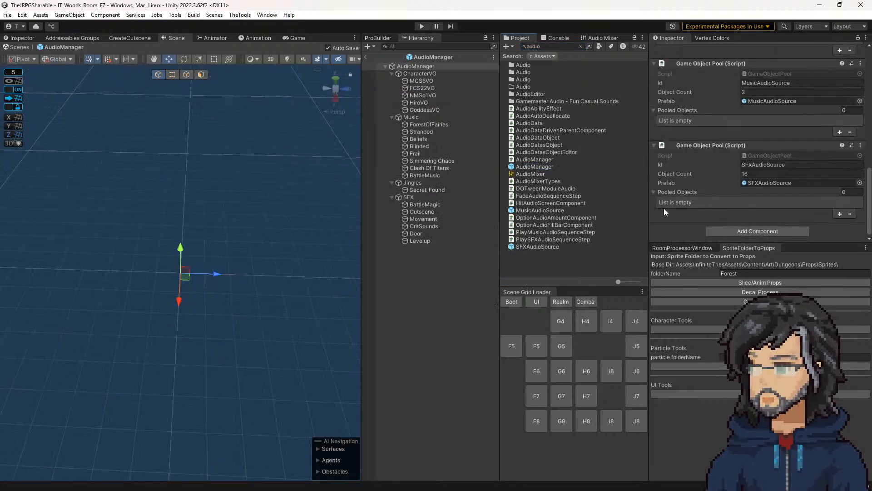
{"action": "left_click", "coordinate": [537, 167]}
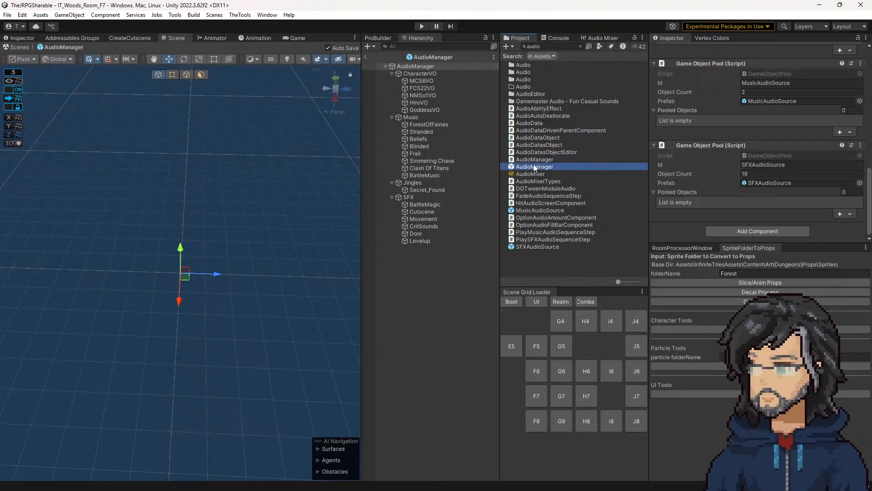
{"action": "left_click", "coordinate": [580, 46]}
{"action": "scroll", "coordinate": [721, 151], "scroll_direction": "up", "scroll_amount": 3}
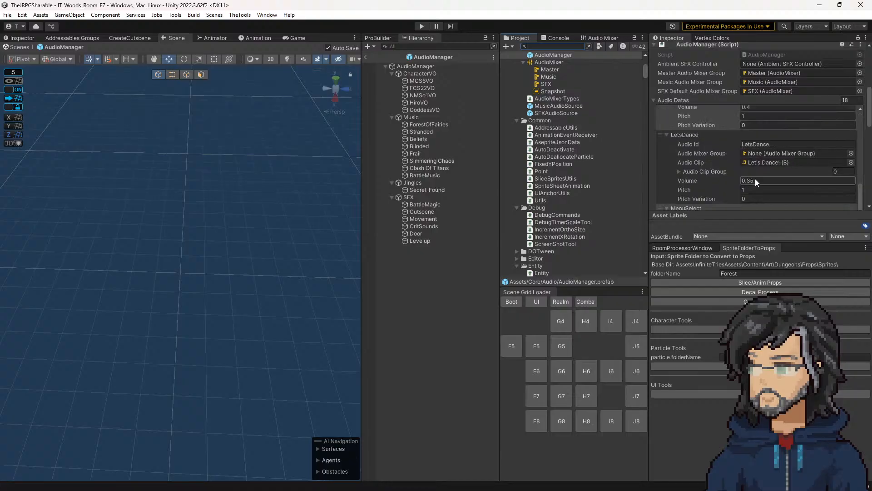
{"action": "scroll", "coordinate": [553, 139], "scroll_direction": "up", "scroll_amount": 10}
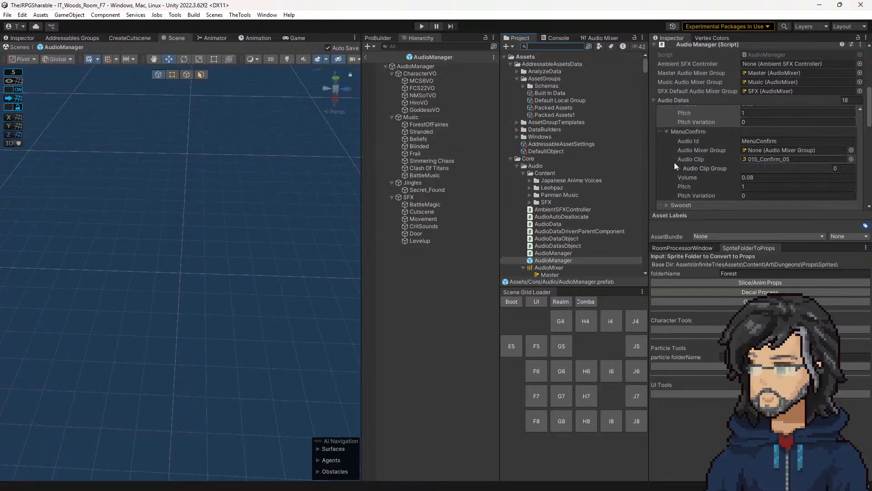
{"action": "scroll", "coordinate": [699, 148], "scroll_direction": "down", "scroll_amount": 10}
{"action": "left_click_drag", "start_coordinate": [556, 208], "coordinate": [682, 184]}
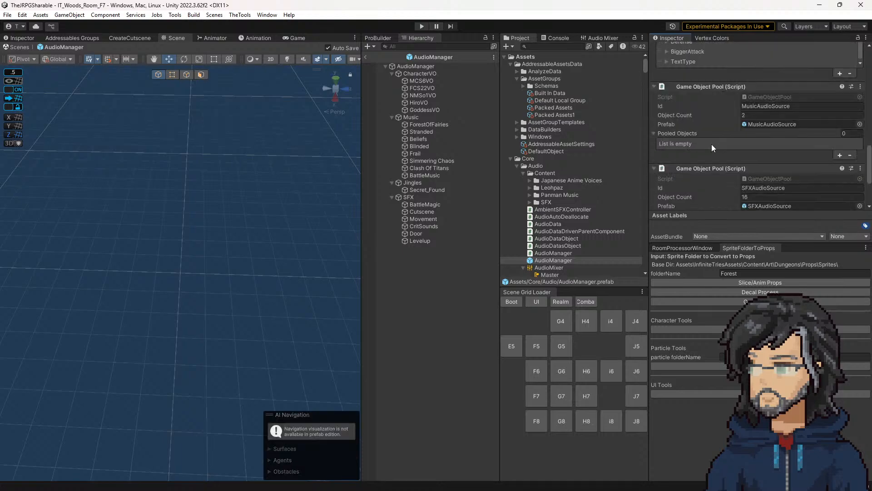
Step: Assign the prefab's own AmbientSFXController component to the Ambient SFX Controller reference of the Audio Manager script
{"action": "scroll", "coordinate": [712, 161], "scroll_direction": "up", "scroll_amount": 10}
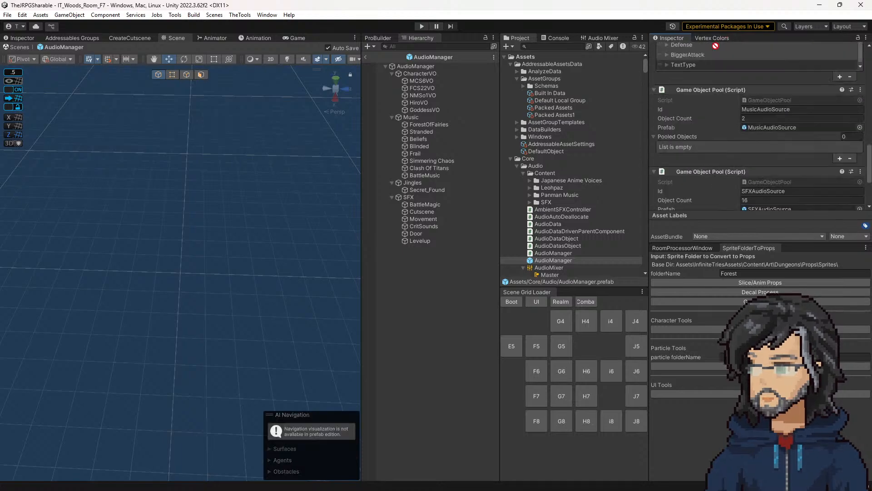
{"action": "scroll", "coordinate": [766, 135], "scroll_direction": "down", "scroll_amount": 4}
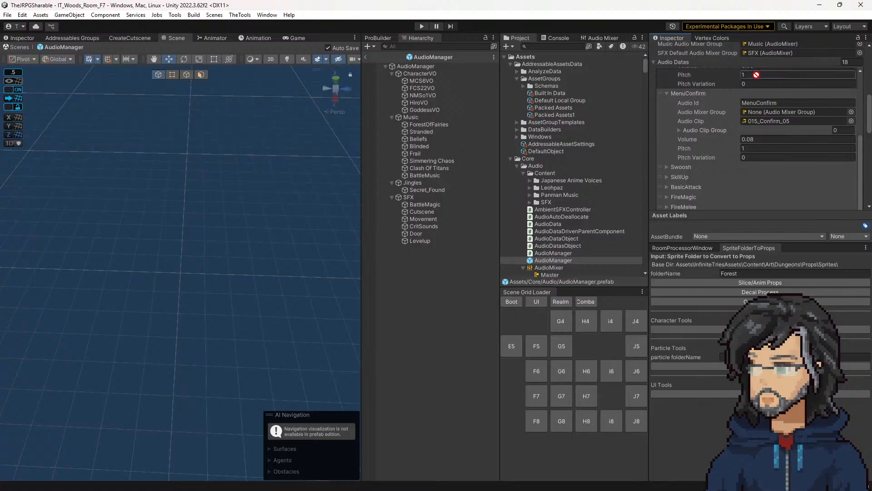
{"action": "left_click", "coordinate": [766, 134]}
{"action": "left_click_drag", "start_coordinate": [766, 135], "coordinate": [764, 137]}
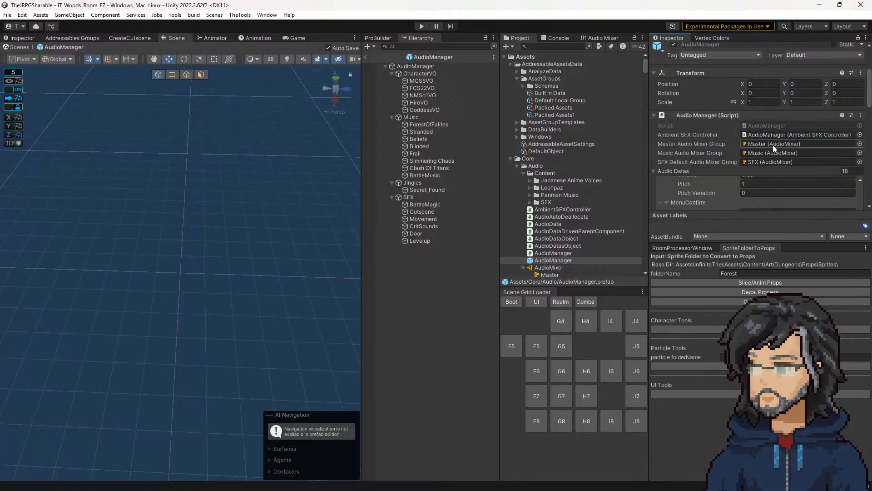
Step: Leave the AudioManager prefab and play the IT_Woods_Room_F7 scene to test the setup
{"action": "left_click", "coordinate": [365, 57]}
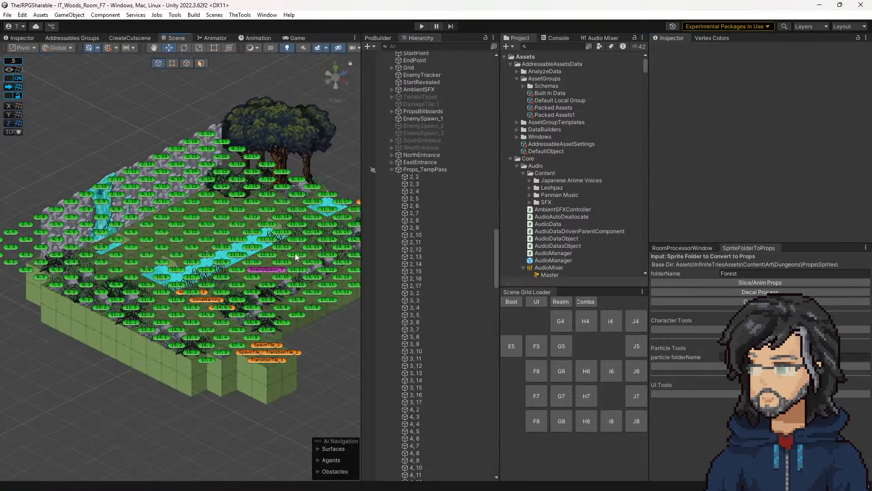
{"action": "middle_click_drag", "start_coordinate": [298, 253], "coordinate": [275, 255]}
{"action": "left_click", "coordinate": [422, 26]}
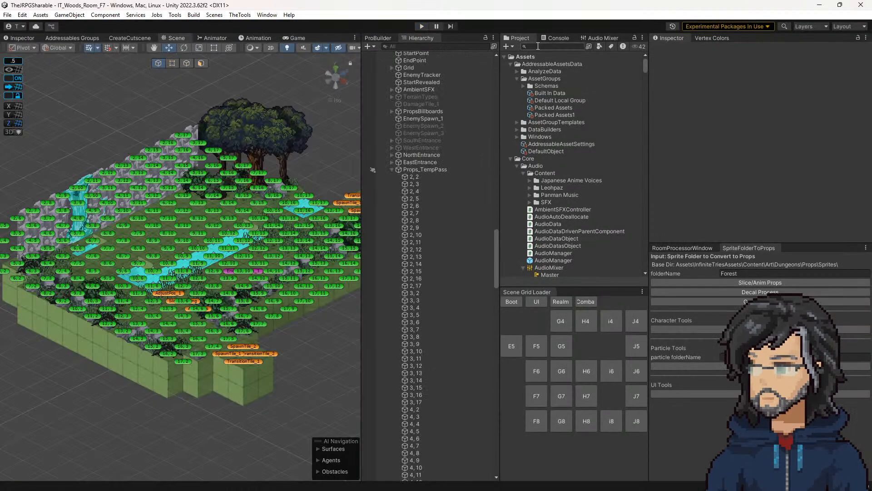
Step: Search the project for "context" and open the ContextMove prefab
{"action": "type", "text": "ntex"}
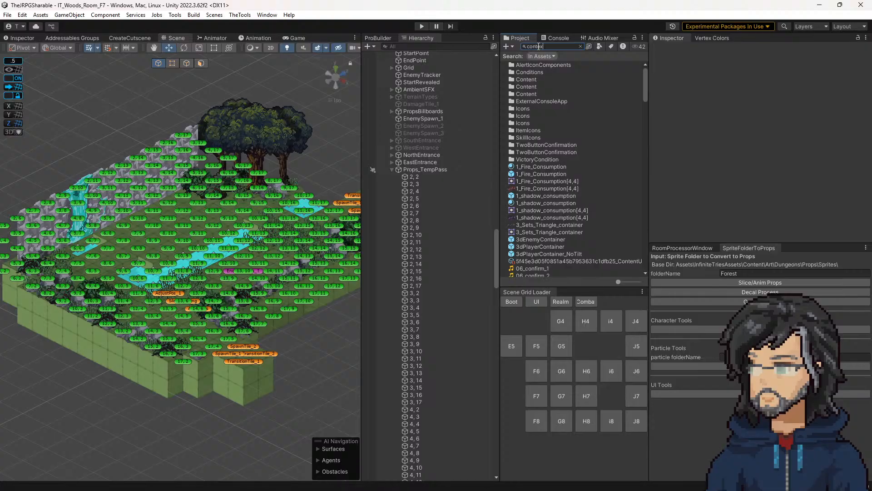
{"action": "type", "text": "t"}
{"action": "double_click", "coordinate": [530, 65]}
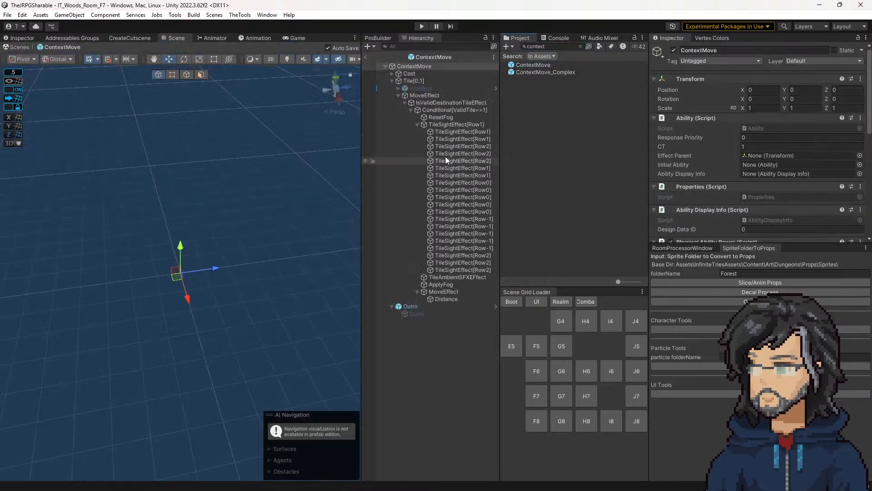
Step: Open the MoveAbilityEffect script from the inner MoveEffect object and examine where it adds the MoveToTileSequenceStep
{"action": "left_click", "coordinate": [441, 124]}
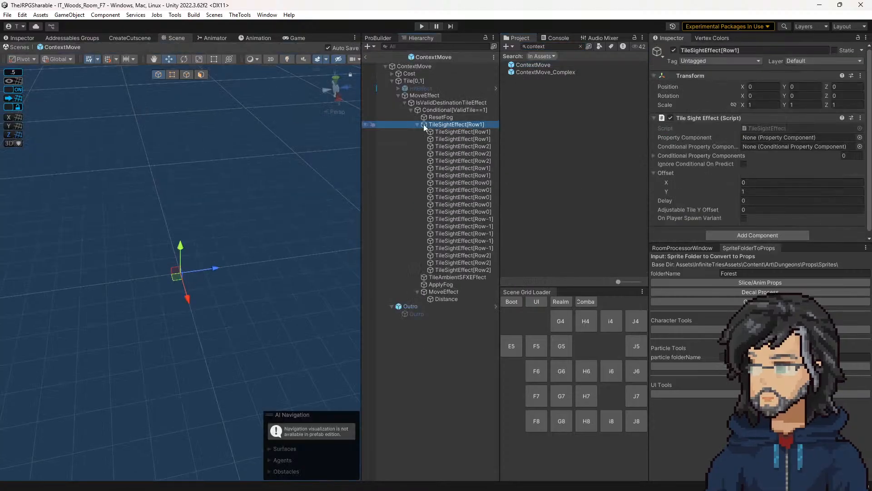
{"action": "left_click", "coordinate": [425, 95]}
{"action": "scroll", "coordinate": [726, 154], "scroll_direction": "down", "scroll_amount": 3}
{"action": "scroll", "coordinate": [727, 156], "scroll_direction": "down", "scroll_amount": 5}
{"action": "left_click", "coordinate": [439, 292]}
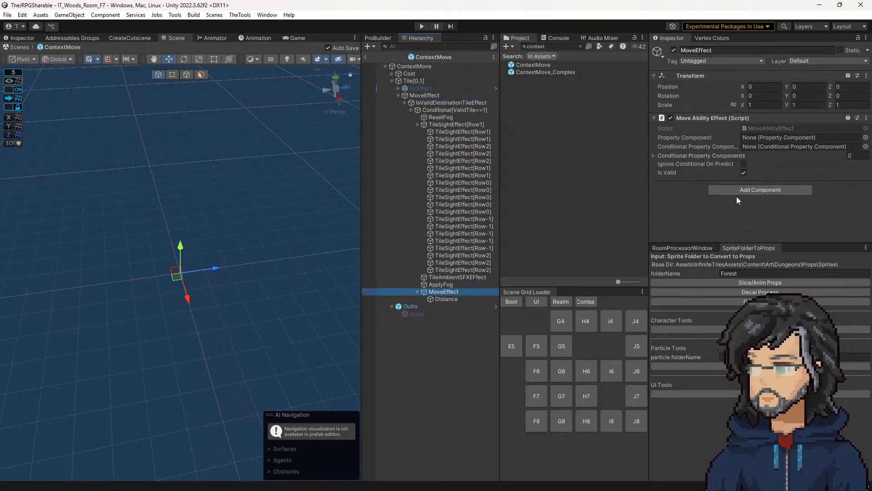
{"action": "double_click", "coordinate": [771, 130]}
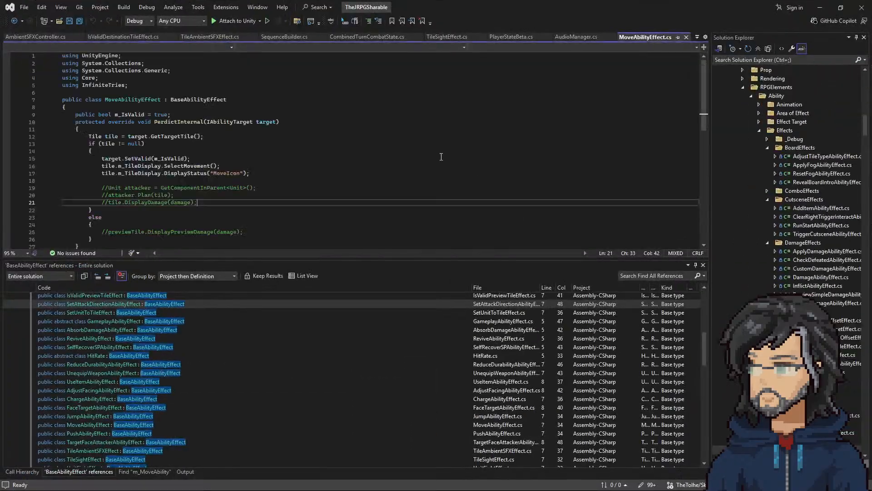
{"action": "scroll", "coordinate": [196, 206], "scroll_direction": "down", "scroll_amount": 6}
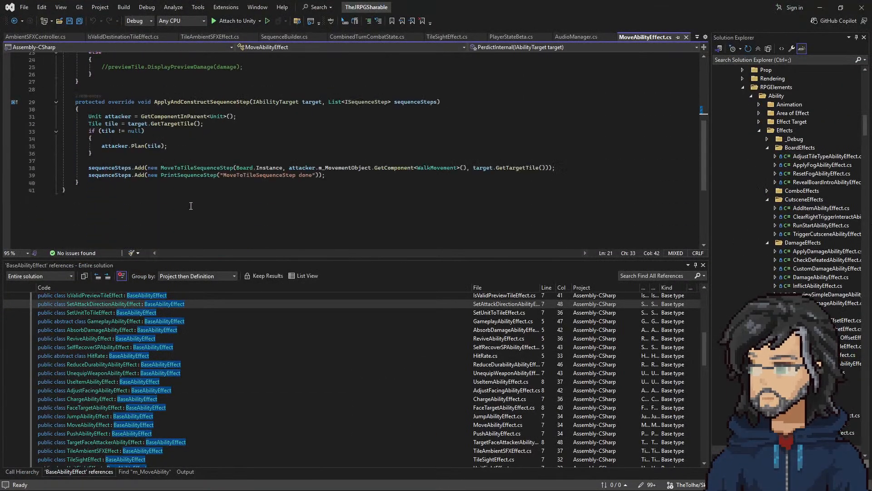
{"action": "scroll", "coordinate": [190, 206], "scroll_direction": "up", "scroll_amount": 5}
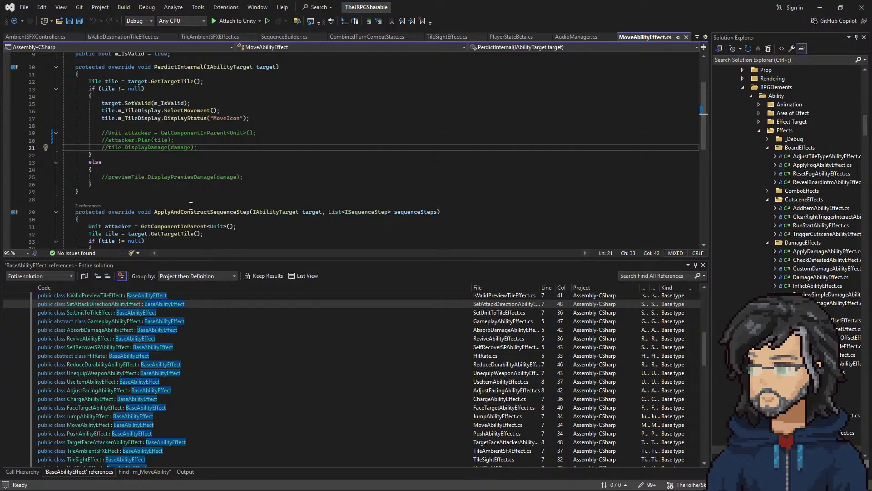
{"action": "scroll", "coordinate": [190, 206], "scroll_direction": "down", "scroll_amount": 3}
{"action": "double_click", "coordinate": [200, 212]}
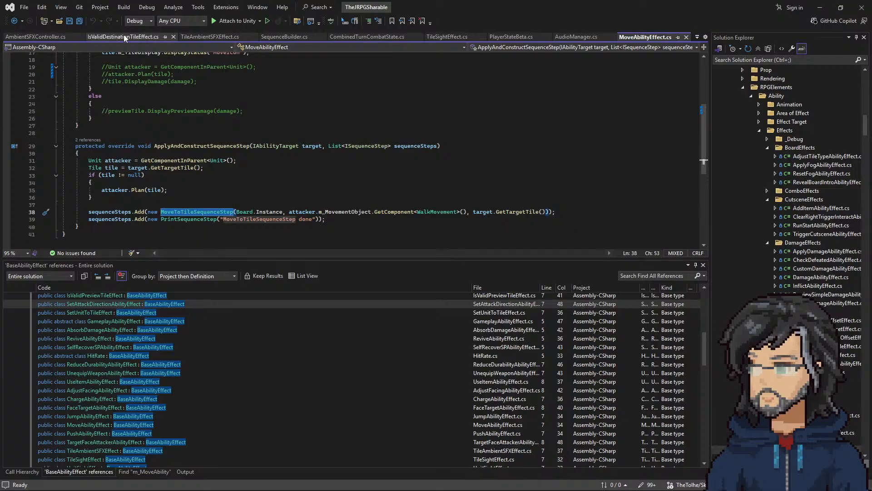
Step: Examine in the TileSightEffect script how the target tile's position and the aligned offset are passed through CreateSequence
{"action": "left_click", "coordinate": [212, 38]}
{"action": "left_click", "coordinate": [437, 38]}
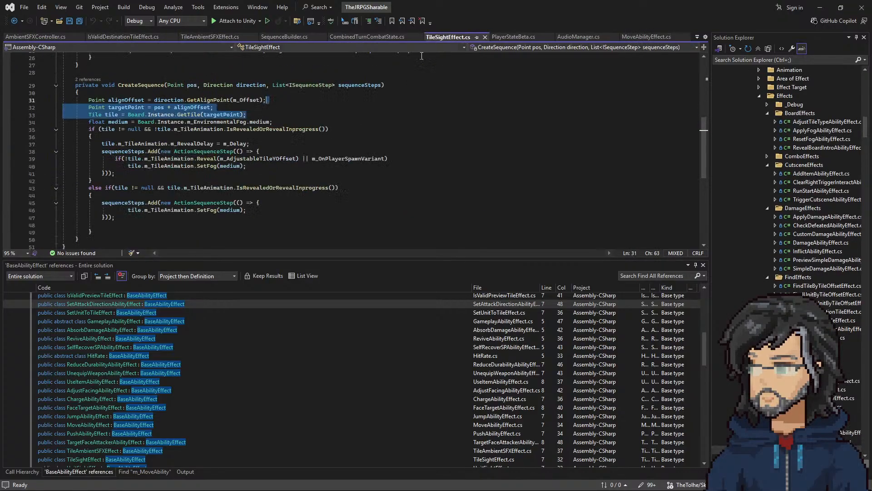
{"action": "scroll", "coordinate": [246, 165], "scroll_direction": "up", "scroll_amount": 2}
{"action": "left_click", "coordinate": [169, 145]}
{"action": "left_click_drag", "start_coordinate": [154, 152], "coordinate": [221, 151]}
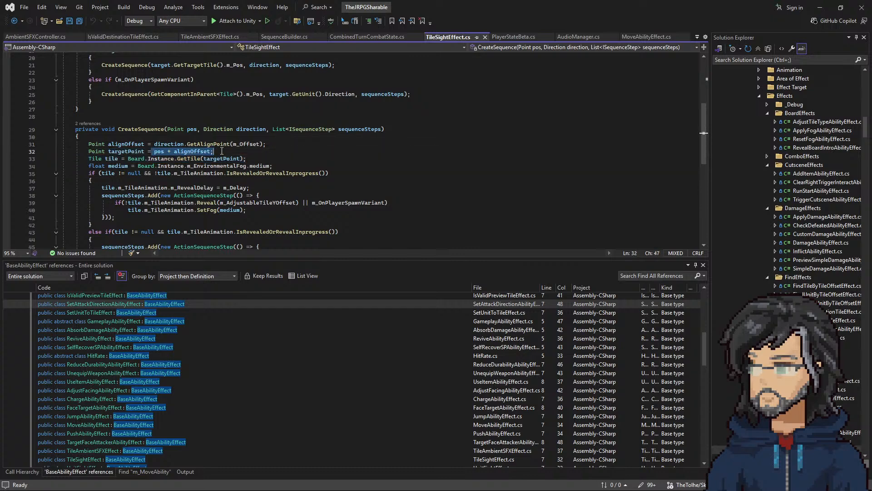
{"action": "double_click", "coordinate": [163, 143]}
{"action": "double_click", "coordinate": [243, 144]}
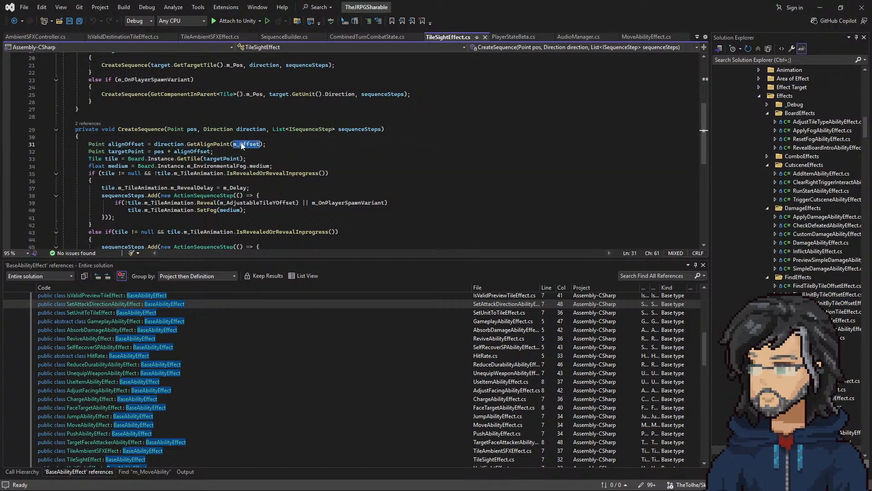
{"action": "left_click", "coordinate": [195, 129]}
{"action": "scroll", "coordinate": [180, 155], "scroll_direction": "up", "scroll_amount": 3}
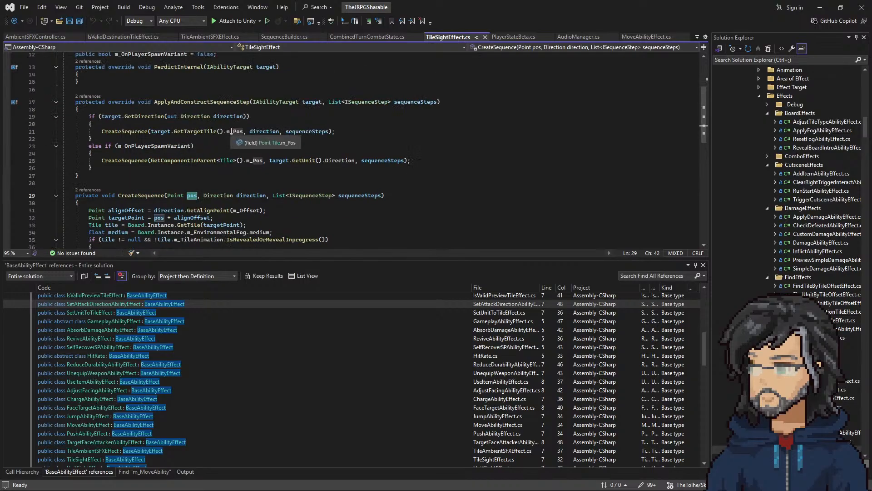
{"action": "left_click_drag", "start_coordinate": [152, 131], "coordinate": [231, 132]}
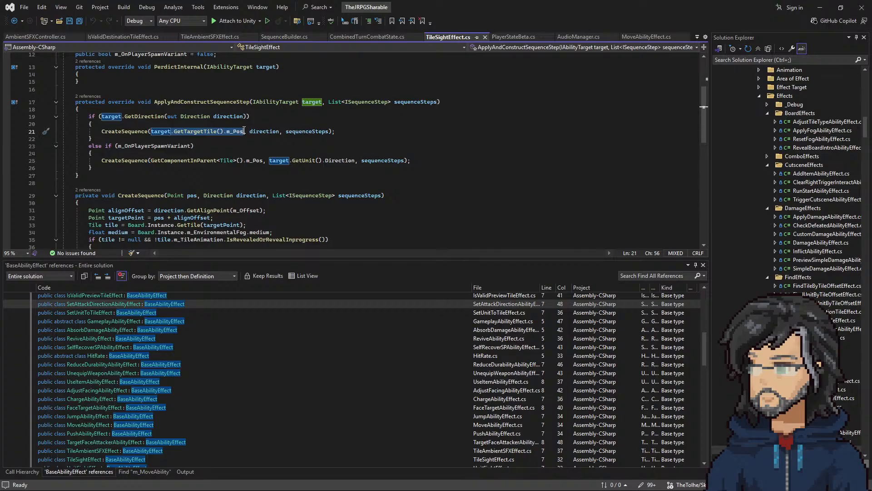
{"action": "left_click", "coordinate": [204, 132]}
{"action": "left_click_drag", "start_coordinate": [152, 132], "coordinate": [233, 137]}
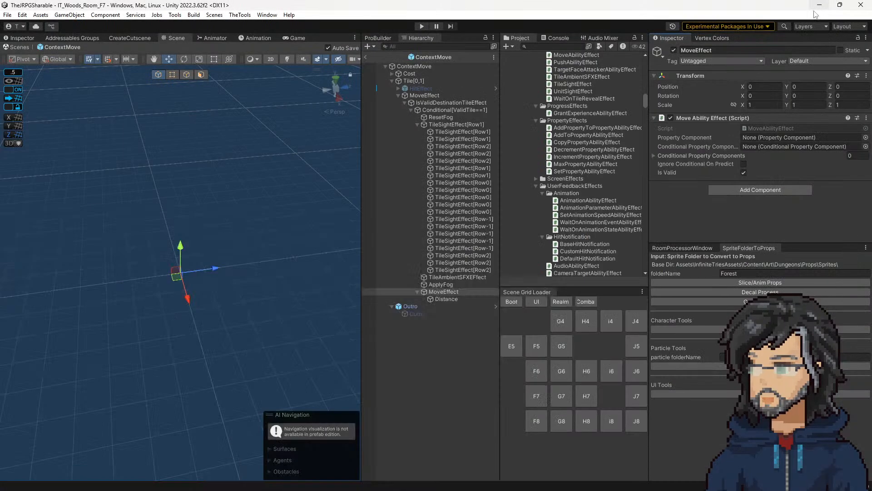
Step: Open the TileAmbientSFXEffect script from its ContextMove object and examine the positions passed to CreateSequence and UpdateAmbientSFXs
{"action": "key", "text": "alt+Tab"}
{"action": "left_click", "coordinate": [452, 277]}
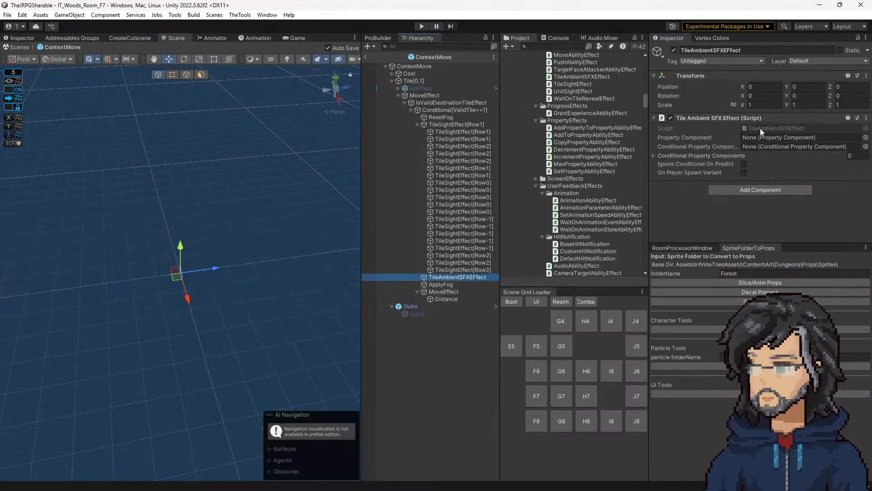
{"action": "left_click", "coordinate": [784, 128]}
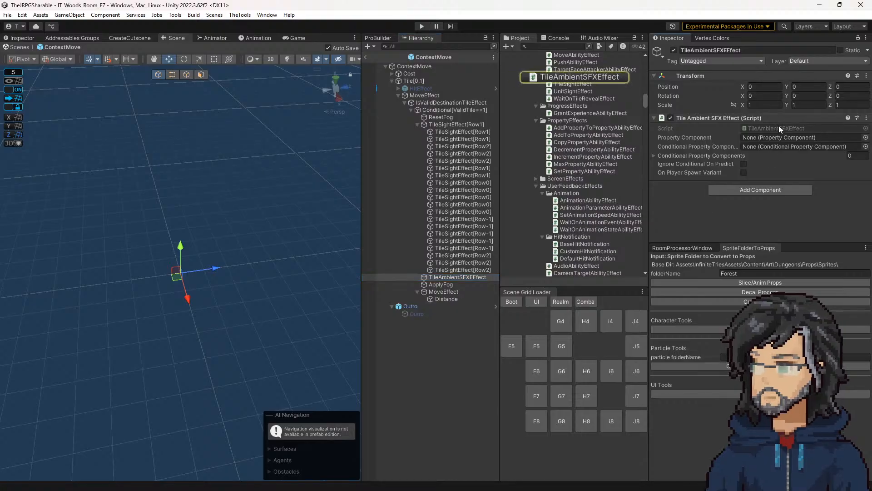
{"action": "double_click", "coordinate": [783, 129]}
{"action": "left_click", "coordinate": [232, 98]}
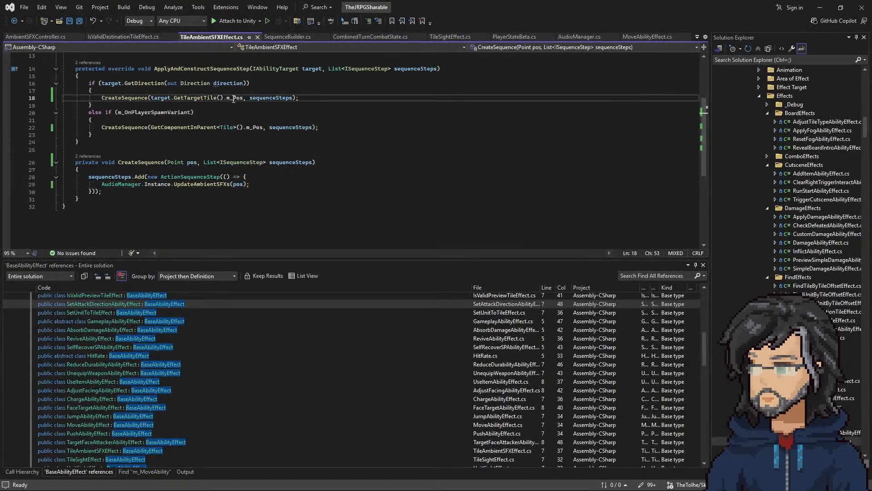
{"action": "left_click_drag", "start_coordinate": [174, 184], "coordinate": [266, 186]}
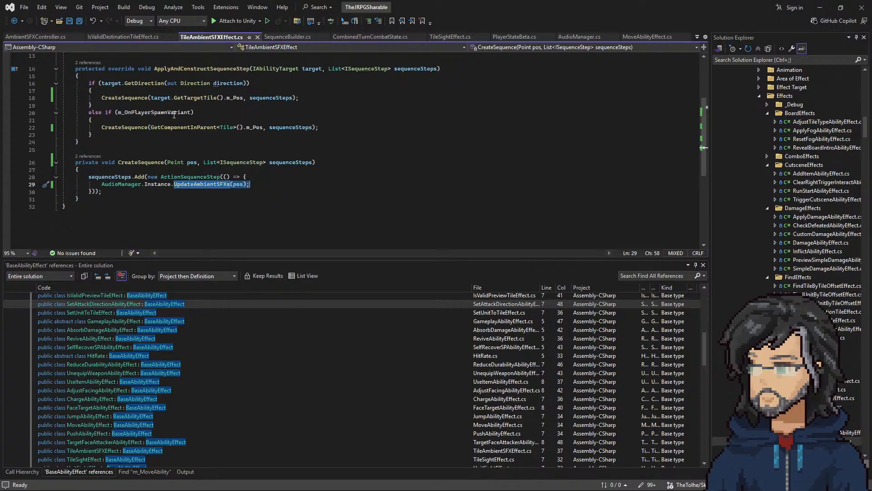
{"action": "left_click_drag", "start_coordinate": [139, 127], "coordinate": [261, 129]}
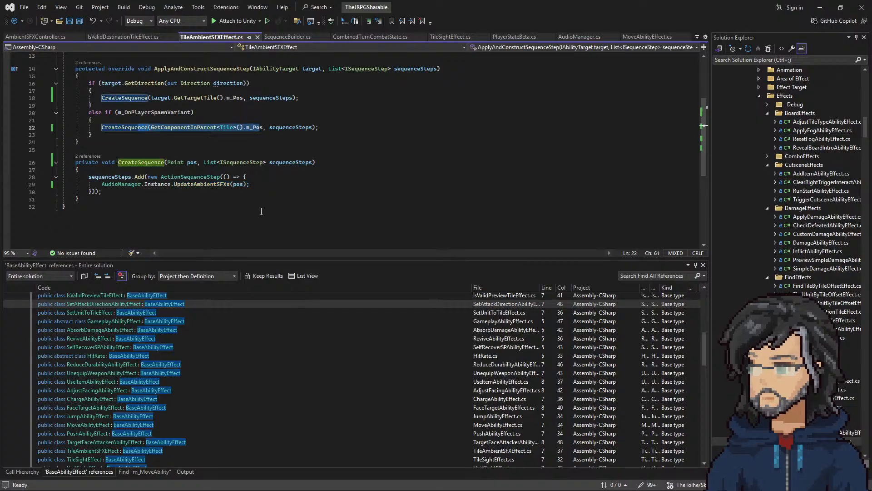
Step: Follow UpdateAmbientSFXs to its definition in AudioManager and on to AmbientSFXController, and examine the commented-out target tile lines
{"action": "right_click", "coordinate": [187, 186]}
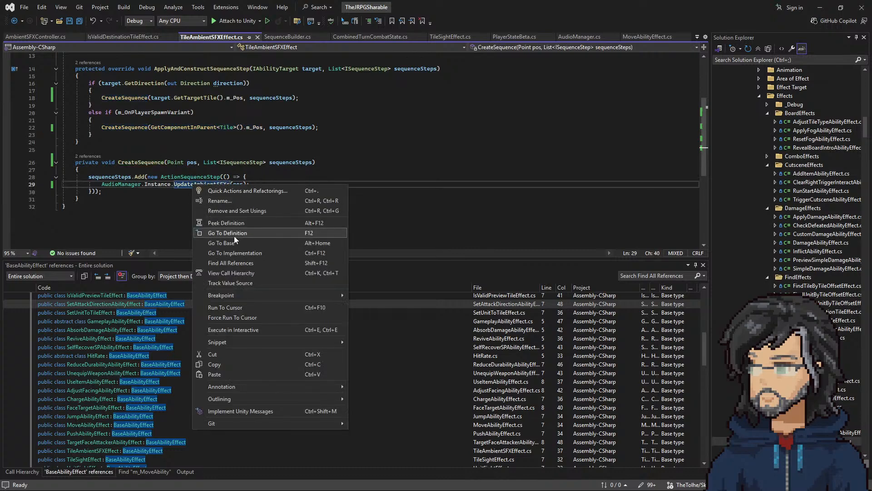
{"action": "left_click", "coordinate": [234, 236]}
{"action": "right_click", "coordinate": [189, 169]}
{"action": "left_click", "coordinate": [202, 218]}
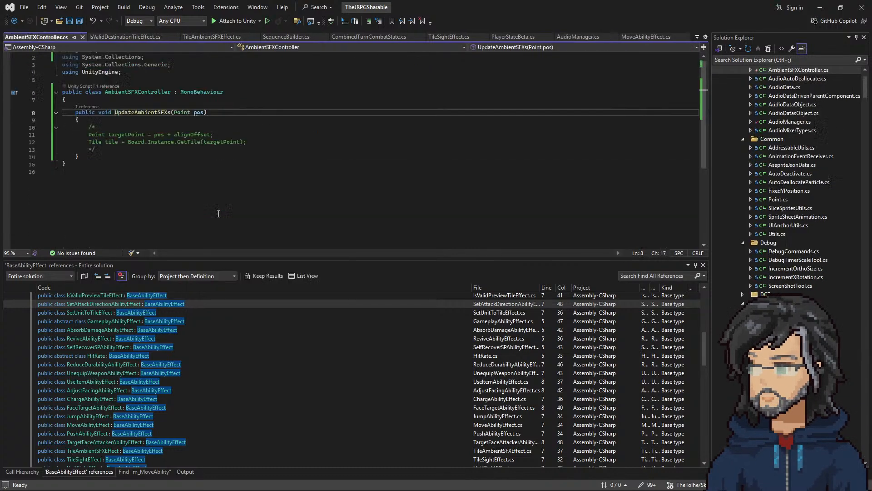
{"action": "left_click", "coordinate": [197, 113]}
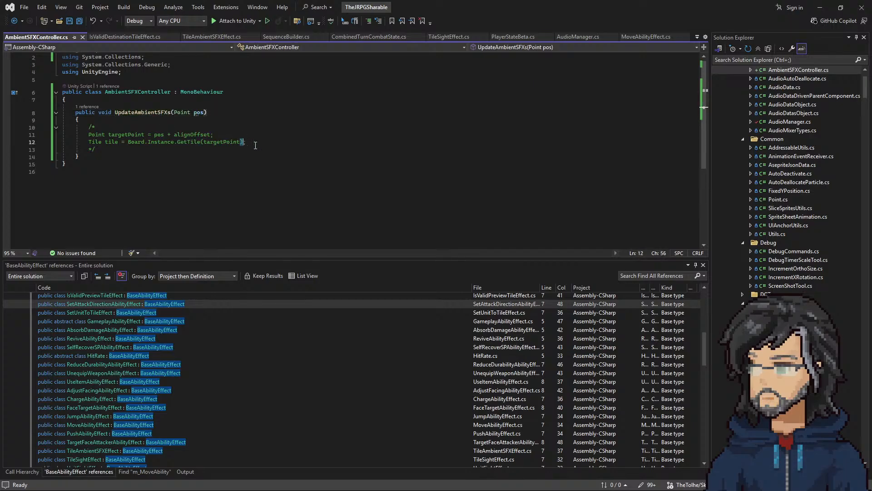
{"action": "left_click_drag", "start_coordinate": [246, 143], "coordinate": [260, 125]}
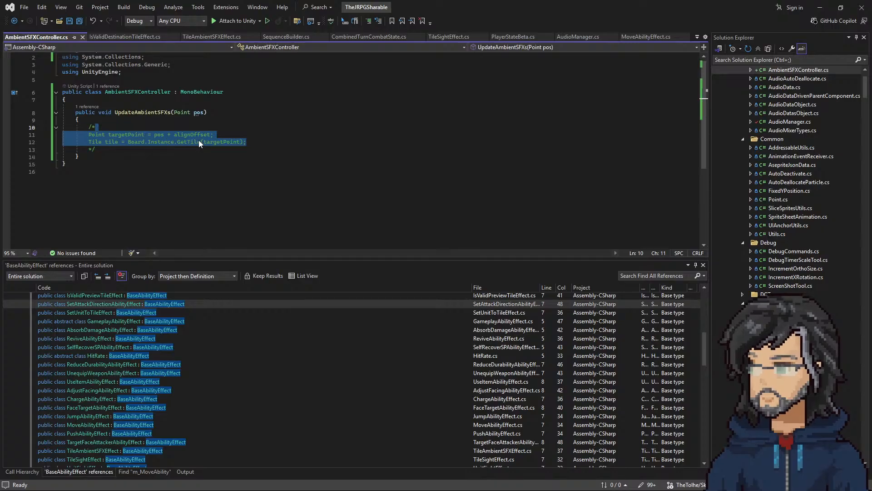
Step: Uncomment the targetPoint and tile lines in UpdateAmbientSFXs by removing the comment markers around them
{"action": "left_click", "coordinate": [243, 134]}
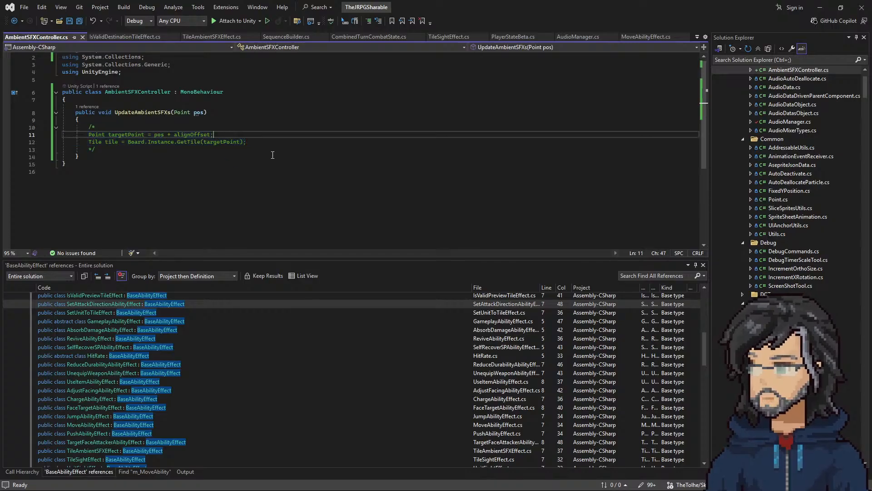
{"action": "left_click_drag", "start_coordinate": [260, 142], "coordinate": [257, 129]}
{"action": "left_click", "coordinate": [261, 143]}
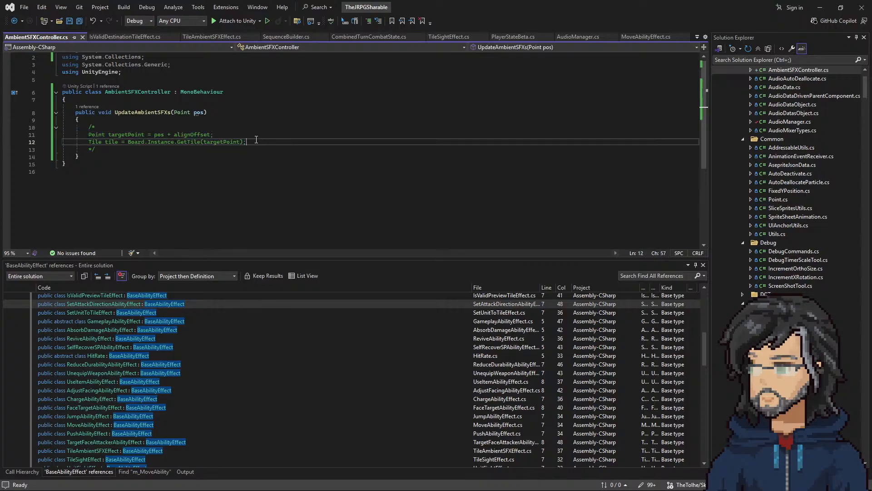
{"action": "left_click_drag", "start_coordinate": [126, 151], "coordinate": [261, 141]}
{"action": "key", "text": "BackSpace"}
{"action": "left_click_drag", "start_coordinate": [107, 129], "coordinate": [114, 122]}
{"action": "key", "text": "BackSpace"}
{"action": "left_click", "coordinate": [253, 135]}
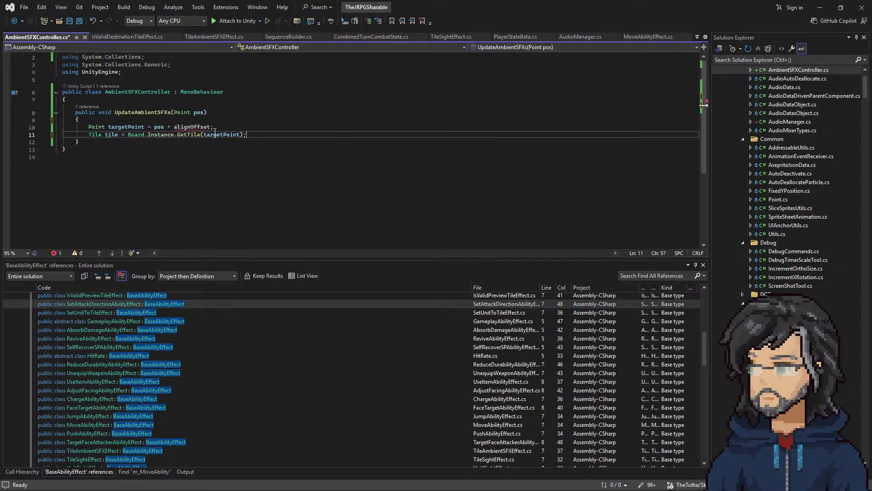
Step: Add a for loop running int x from 0 while x < 4, with an empty body, above the targetPoint line
{"action": "left_click", "coordinate": [206, 121]}
{"action": "key", "text": "Return"}
{"action": "type", "text": "fore"}
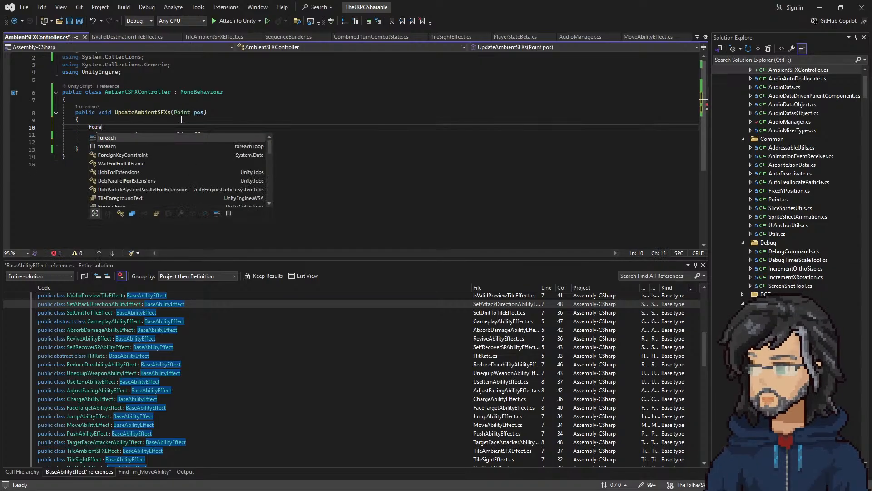
{"action": "key", "text": "BackSpace"}
{"action": "type", "text": "(int"}
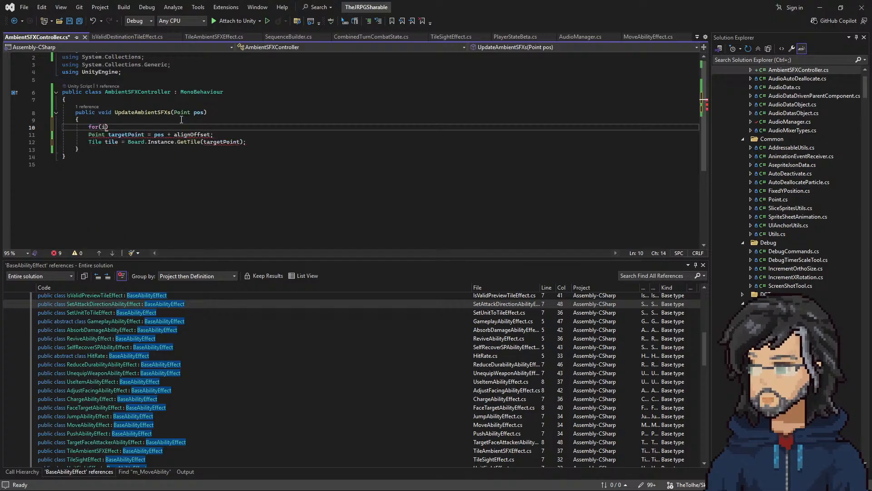
{"action": "type", "text": " x ="}
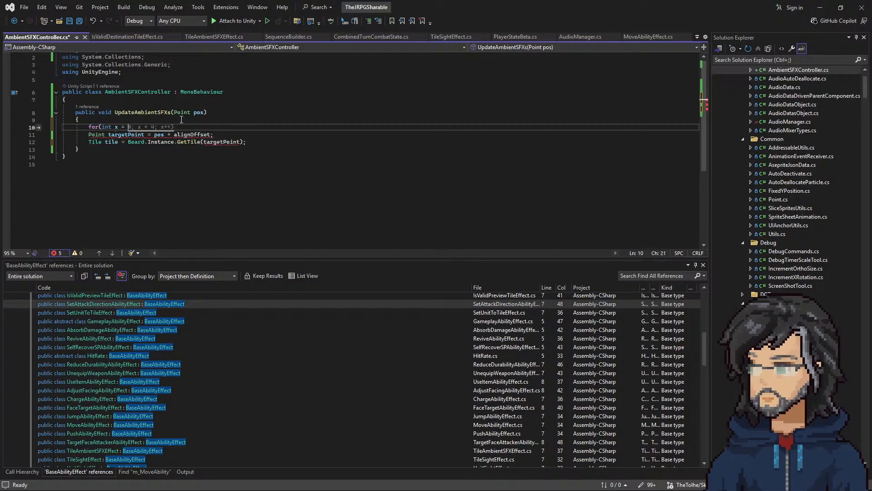
{"action": "key", "text": "Tab"}
{"action": "key", "text": "Return"}
{"action": "type", "text": "{"}
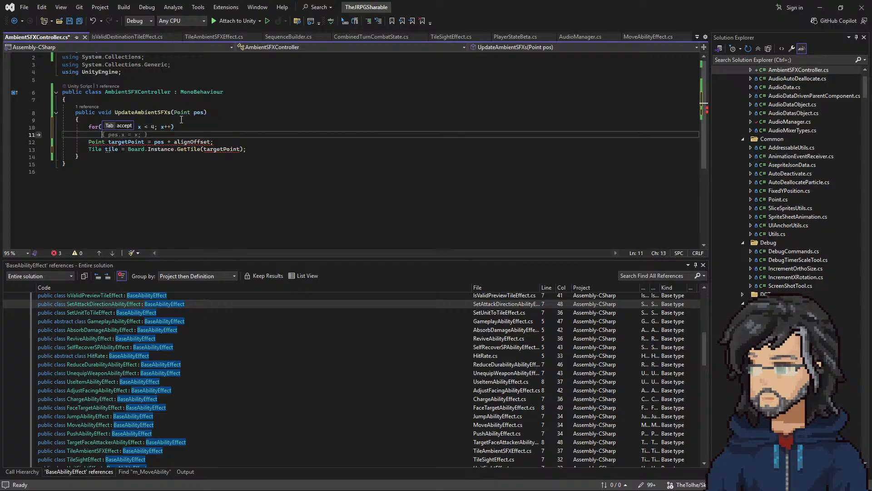
{"action": "key", "text": "Return"}
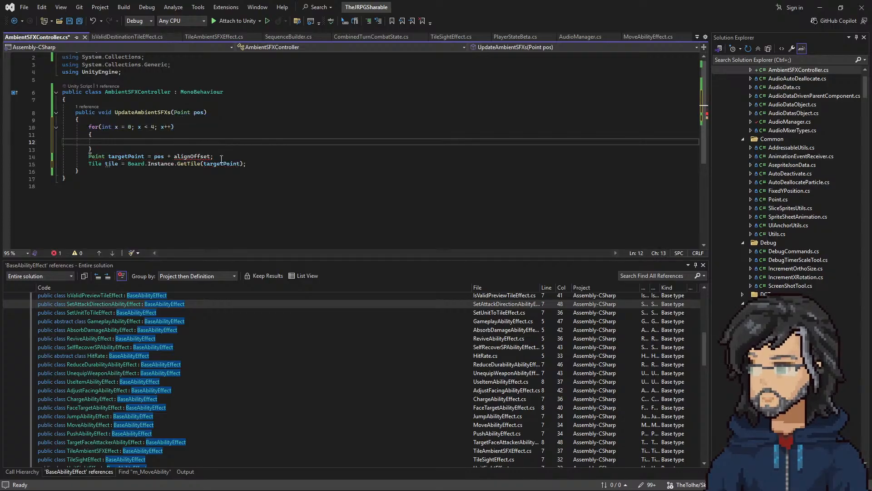
Step: Nest a copy of the loop inside the x loop, using y as its variable, and remove the blank line above it
{"action": "left_click_drag", "start_coordinate": [227, 156], "coordinate": [228, 153]}
{"action": "left_click", "coordinate": [154, 127]}
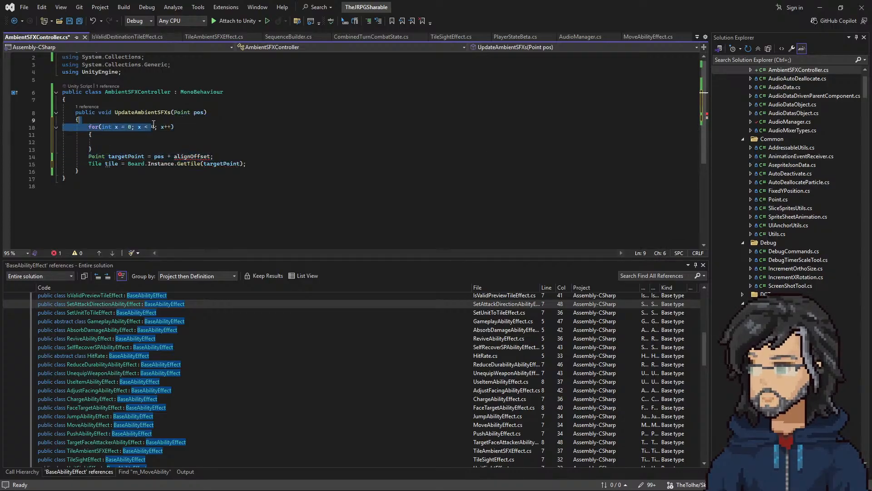
{"action": "left_click_drag", "start_coordinate": [109, 149], "coordinate": [154, 149]}
{"action": "key", "text": "ctrl+c"}
{"action": "left_click", "coordinate": [113, 142]}
{"action": "key", "text": "ctrl+v"}
{"action": "type", "text": "yy"}
{"action": "left_click", "coordinate": [178, 148]}
{"action": "type", "text": "y"}
{"action": "key", "text": "Delete"}
{"action": "left_click", "coordinate": [141, 135]}
{"action": "key", "text": "Return"}
{"action": "key", "text": "BackSpace"}
{"action": "key", "text": "BackSpace"}
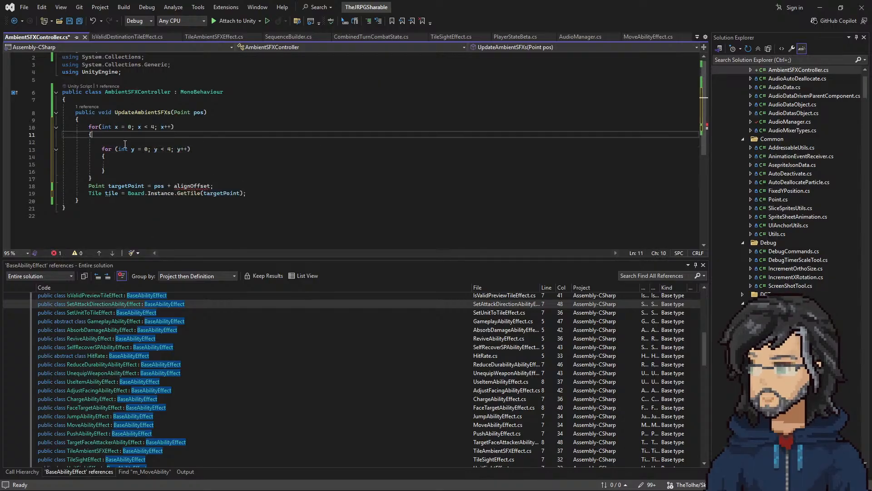
{"action": "key", "text": "Delete"}
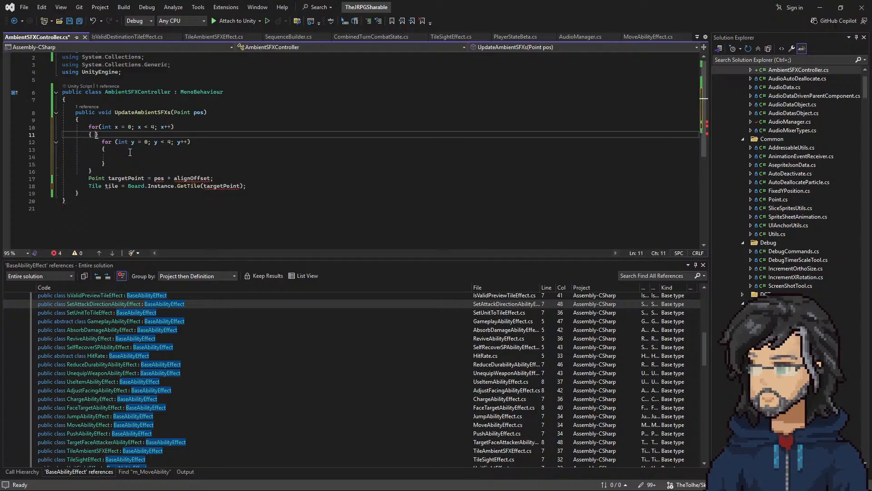
Step: Move the targetPoint and tile lines into the body of the inner y loop
{"action": "left_click_drag", "start_coordinate": [256, 186], "coordinate": [254, 171]}
{"action": "key", "text": "ctrl+x"}
{"action": "left_click", "coordinate": [128, 156]}
{"action": "key", "text": "ctrl+v"}
{"action": "left_click", "coordinate": [211, 150]}
{"action": "key", "text": "Delete"}
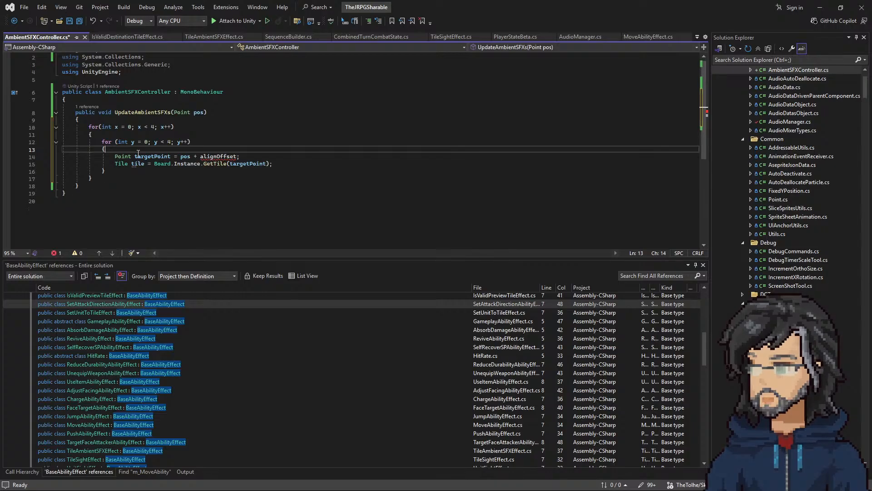
Step: Copy the m_Offset Point declaration from the TileSightEffect script to the start of UpdateAmbientSFXs in AmbientSFXController
{"action": "double_click", "coordinate": [210, 157]}
{"action": "mouse_move", "coordinate": [215, 160]}
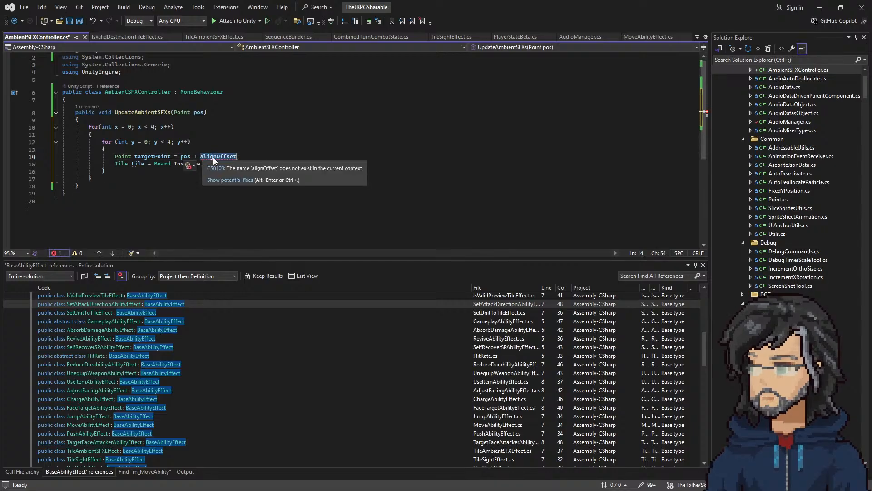
{"action": "left_click", "coordinate": [218, 38]}
{"action": "left_click", "coordinate": [452, 37]}
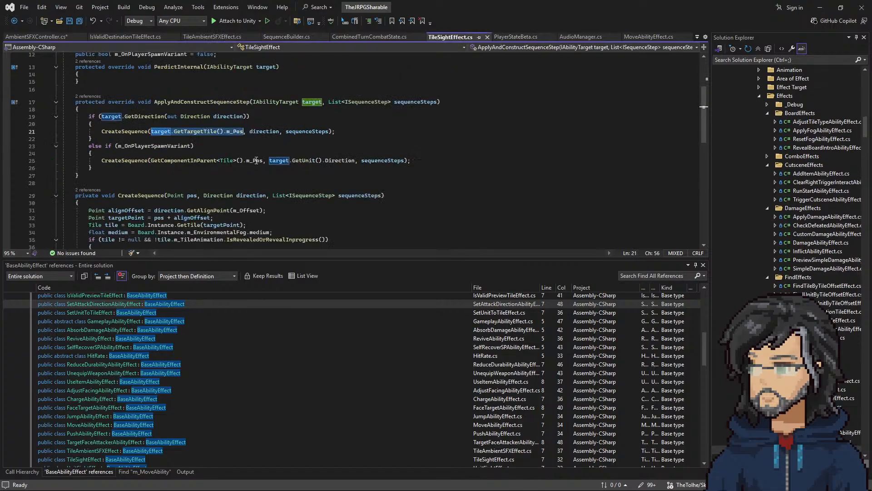
{"action": "left_click_drag", "start_coordinate": [215, 121], "coordinate": [68, 113]}
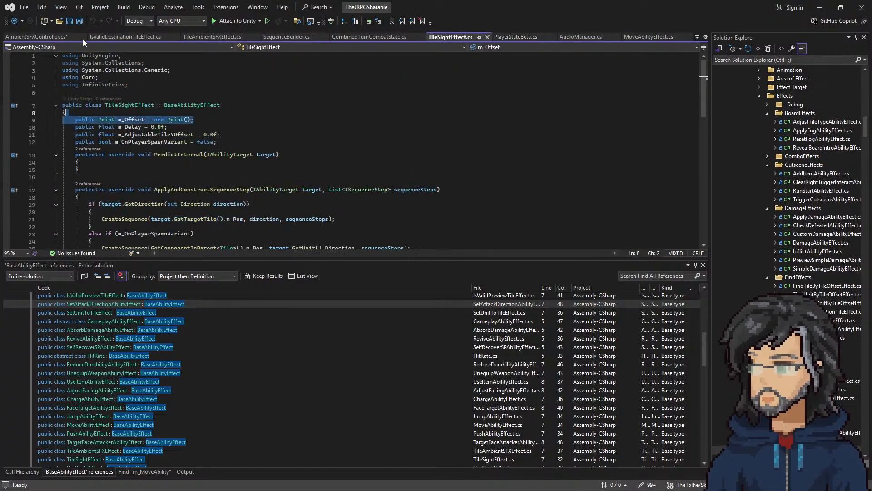
{"action": "left_click", "coordinate": [54, 37]}
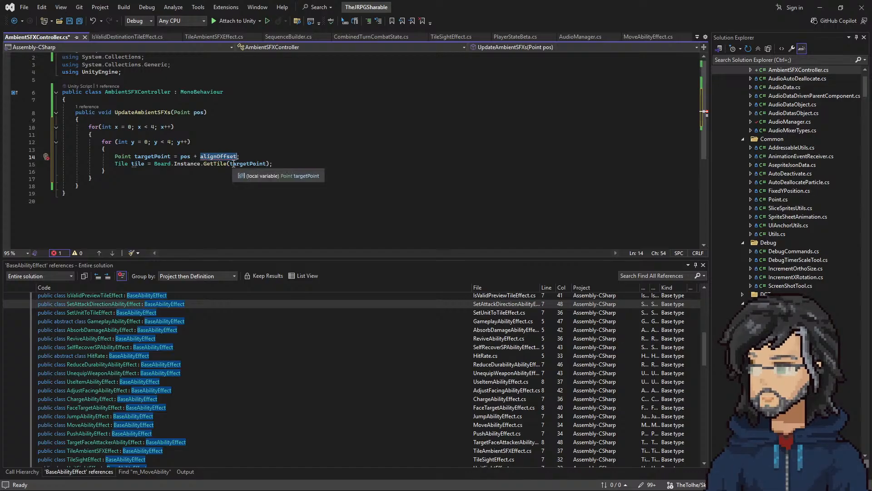
{"action": "left_click", "coordinate": [117, 122]}
{"action": "key", "text": "ctrl+v"}
Step: Turn the pasted declaration into an indented local variable reading Point offset = new Point();
{"action": "left_click", "coordinate": [77, 120]}
{"action": "left_click_drag", "start_coordinate": [75, 127], "coordinate": [99, 127]}
{"action": "key", "text": "BackSpace"}
{"action": "key", "text": "Tab"}
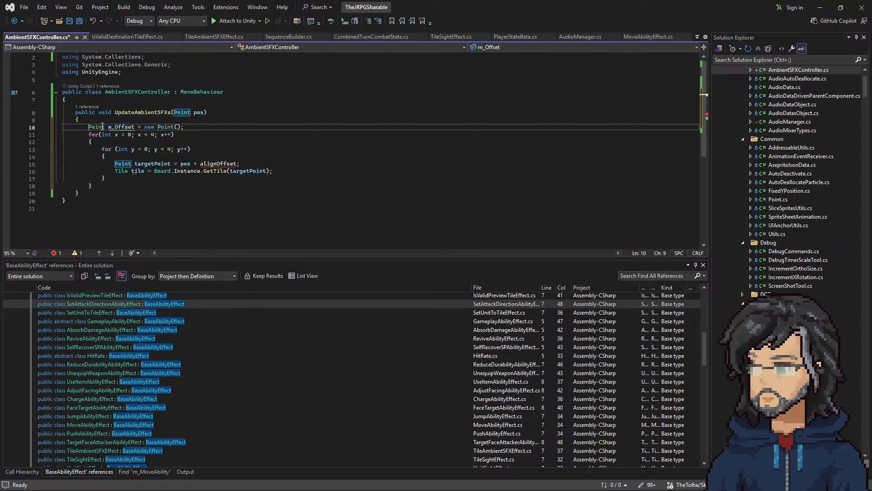
{"action": "left_click", "coordinate": [109, 126]}
{"action": "key", "text": "Delete"}
{"action": "key", "text": "Delete"}
{"action": "key", "text": "Delete"}
{"action": "type", "text": "o"}
Step: Assign offset.x = x and offset.y = y at the start of the inner loop's body
{"action": "left_click", "coordinate": [116, 155]}
{"action": "key", "text": "Return"}
{"action": "type", "text": "offset."}
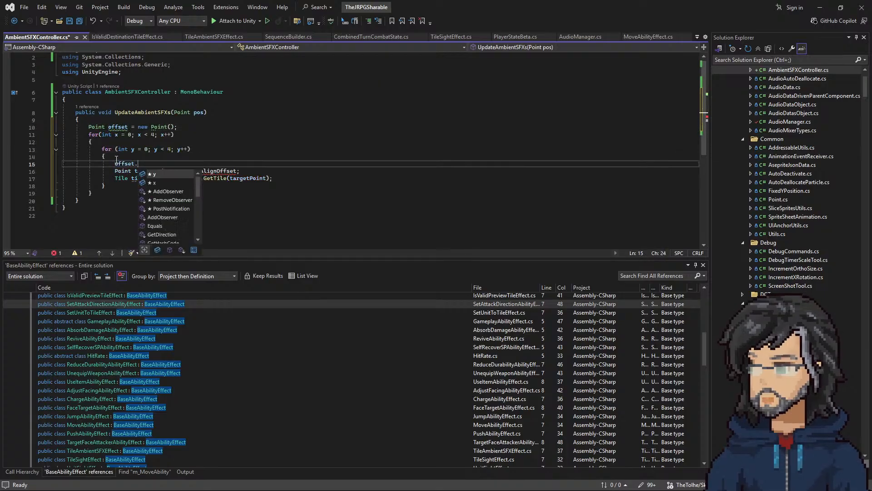
{"action": "type", "text": "x = x;"}
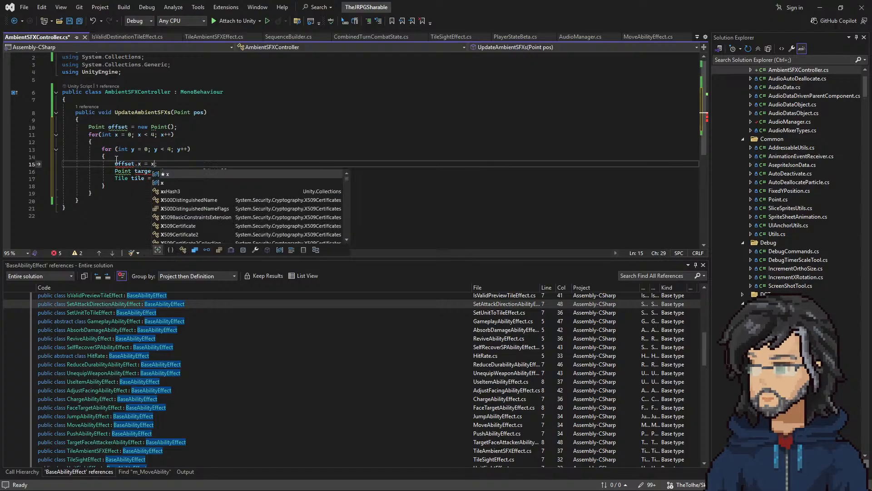
{"action": "key", "text": "Return"}
{"action": "type", "text": "offset.y = y;"}
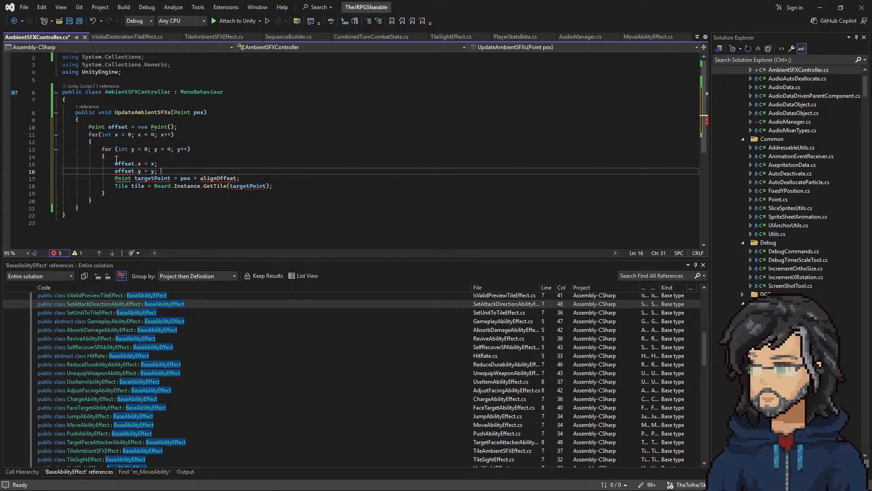
Step: Replace alignOffset with offset in the targetPoint calculation and save the AmbientSFXController script
{"action": "double_click", "coordinate": [121, 165]}
{"action": "key", "text": "ctrl+c"}
{"action": "double_click", "coordinate": [211, 178]}
{"action": "key", "text": "ctrl+v"}
{"action": "double_click", "coordinate": [160, 179]}
{"action": "left_click", "coordinate": [143, 186]}
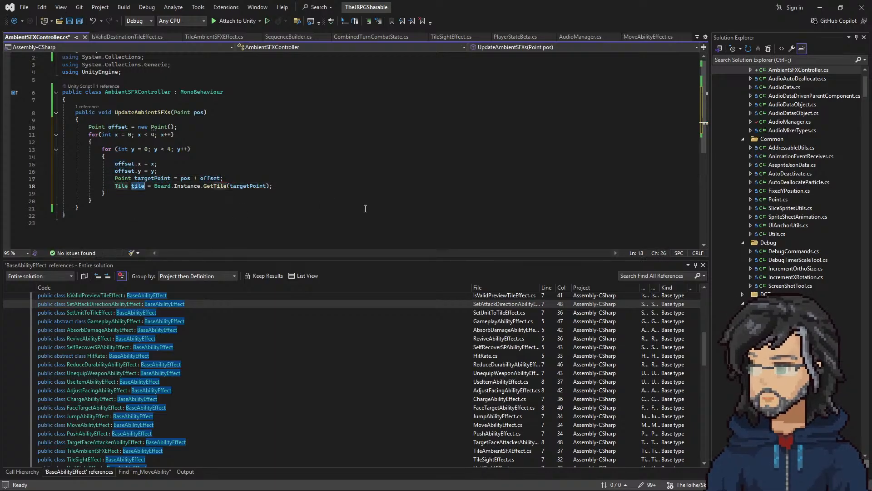
{"action": "key", "text": "ctrl+s"}
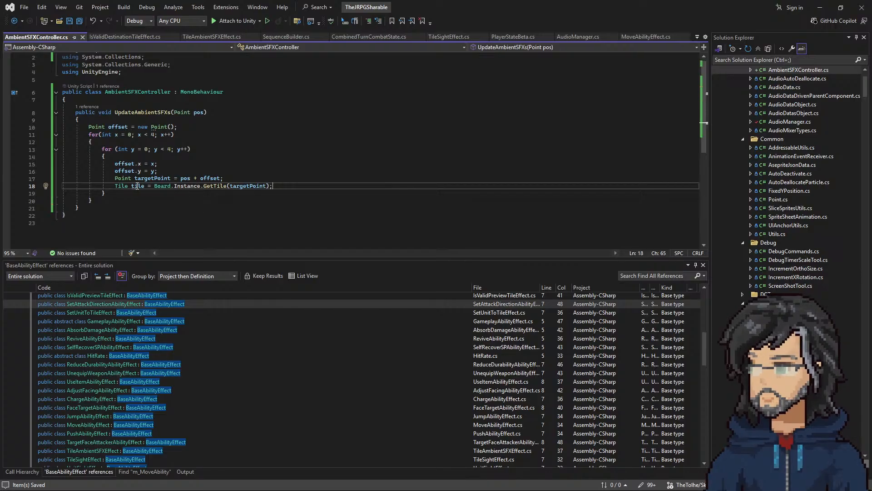
Step: Switch to the Balsamiq Ambient SFX wireframe and examine how the tile data lists, Player - MoveAbility and AmbientSFXController relate
{"action": "left_click", "coordinate": [820, 8]}
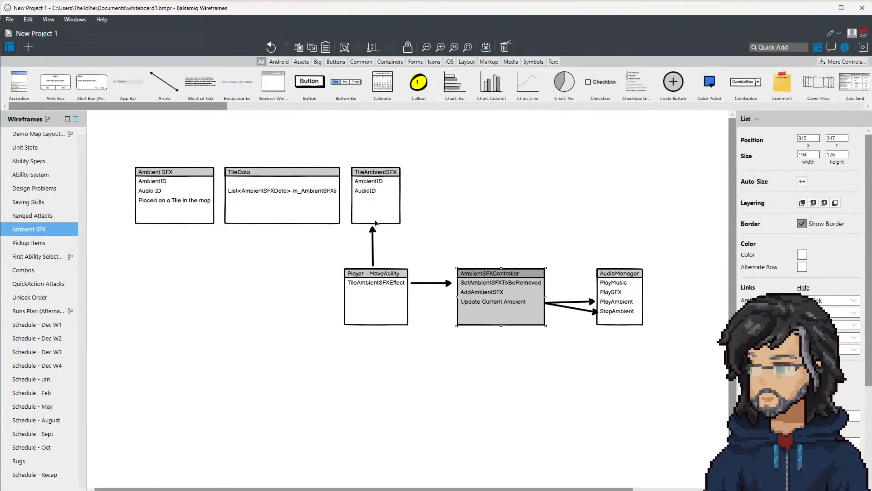
{"action": "left_click", "coordinate": [403, 278]}
{"action": "left_click", "coordinate": [480, 300]}
{"action": "left_click", "coordinate": [389, 306]}
{"action": "left_click", "coordinate": [486, 303]}
{"action": "left_click", "coordinate": [195, 198]}
{"action": "left_click", "coordinate": [282, 202]}
{"action": "left_click", "coordinate": [367, 197]}
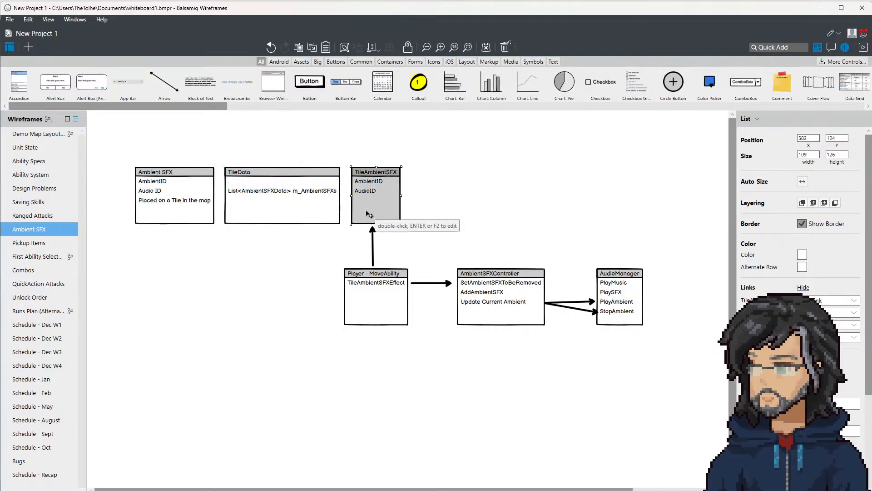
{"action": "left_click_drag", "start_coordinate": [124, 153], "coordinate": [438, 230]}
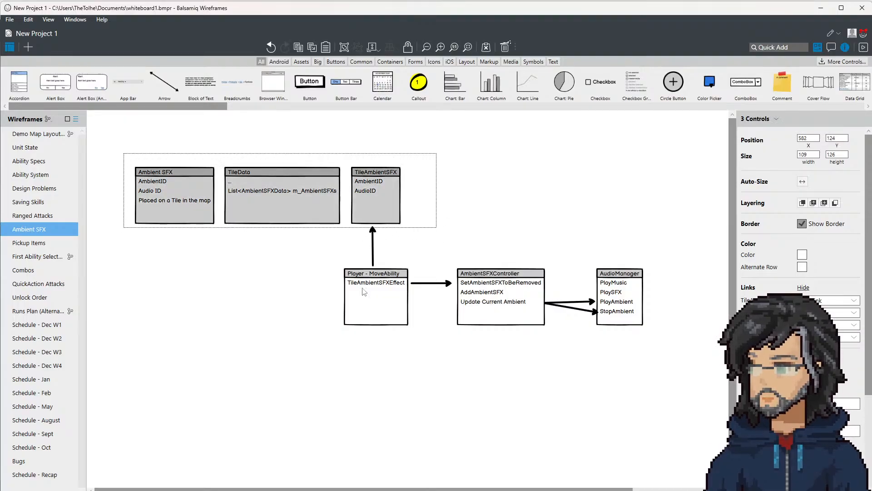
{"action": "left_click_drag", "start_coordinate": [326, 361], "coordinate": [139, 216]}
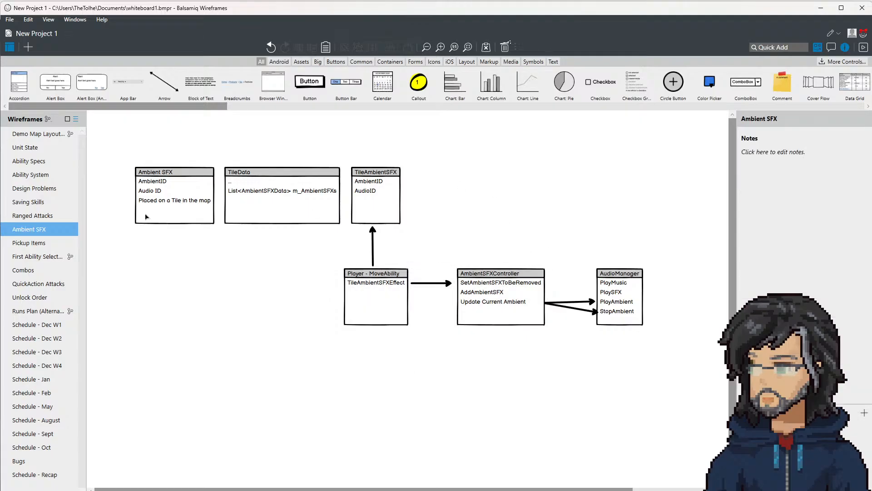
{"action": "left_click_drag", "start_coordinate": [102, 143], "coordinate": [428, 240]}
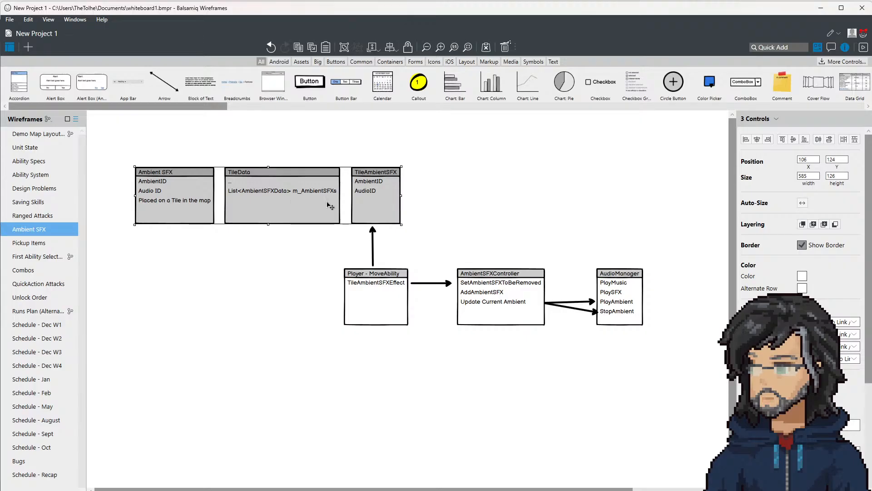
{"action": "left_click", "coordinate": [391, 189]}
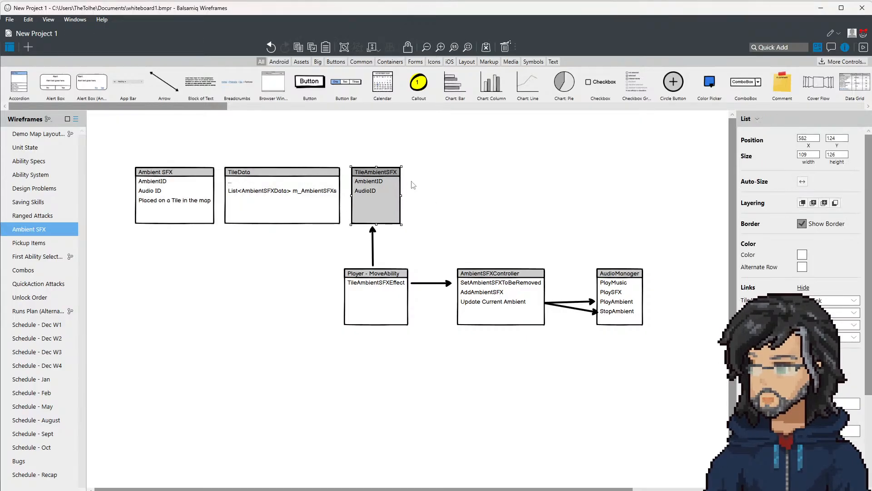
{"action": "left_click", "coordinate": [383, 293]}
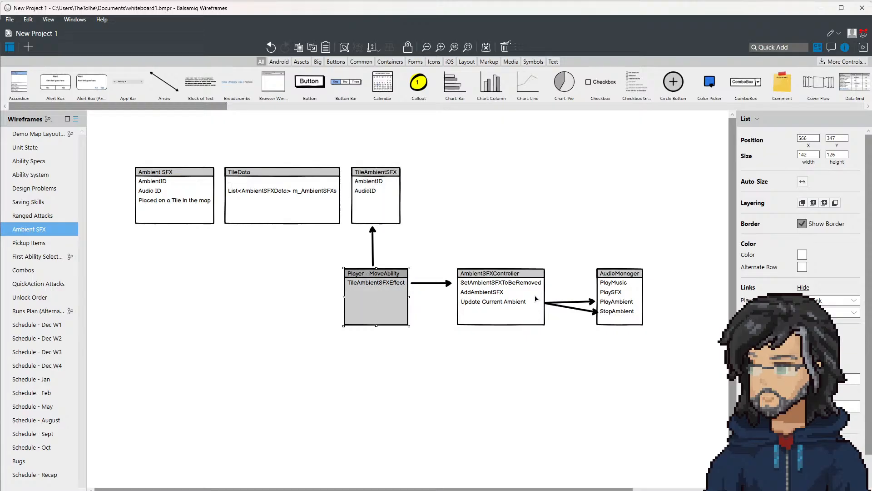
{"action": "left_click", "coordinate": [511, 291]}
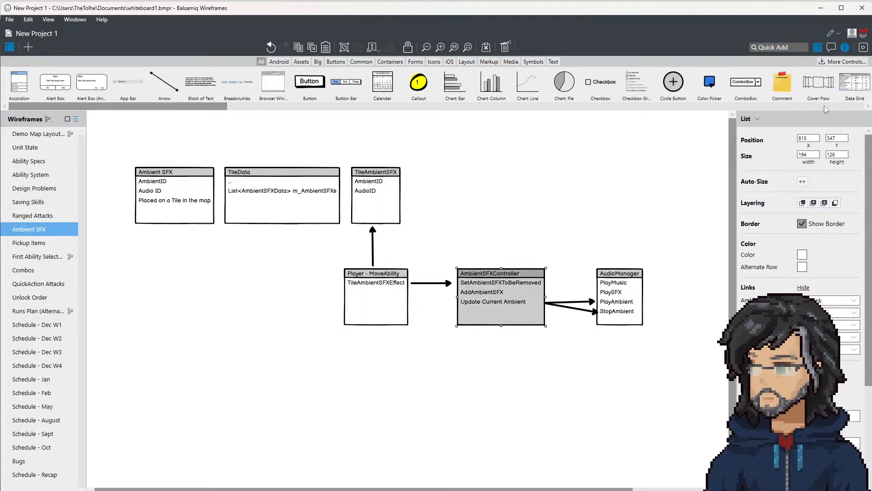
Step: Switch to Unity, leave the ContextMove prefab and inspect the RiverSFX objects placed under AmbientSFX in the room
{"action": "left_click", "coordinate": [820, 8]}
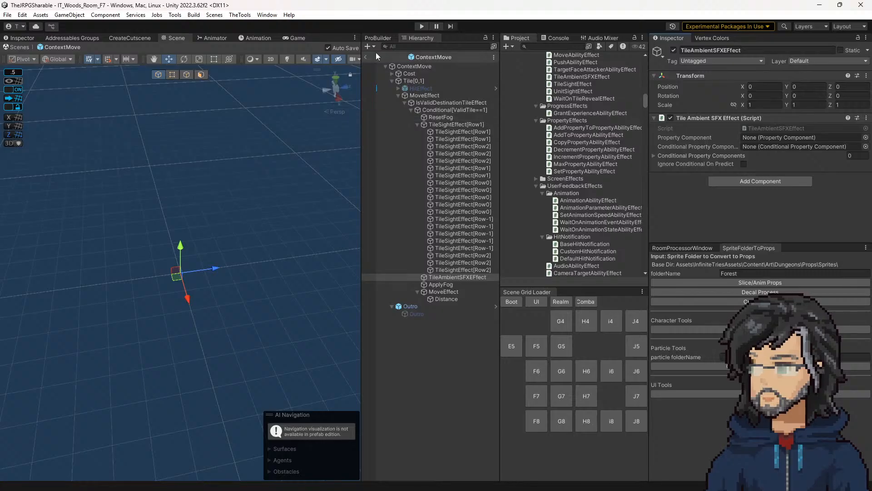
{"action": "left_click", "coordinate": [366, 58]}
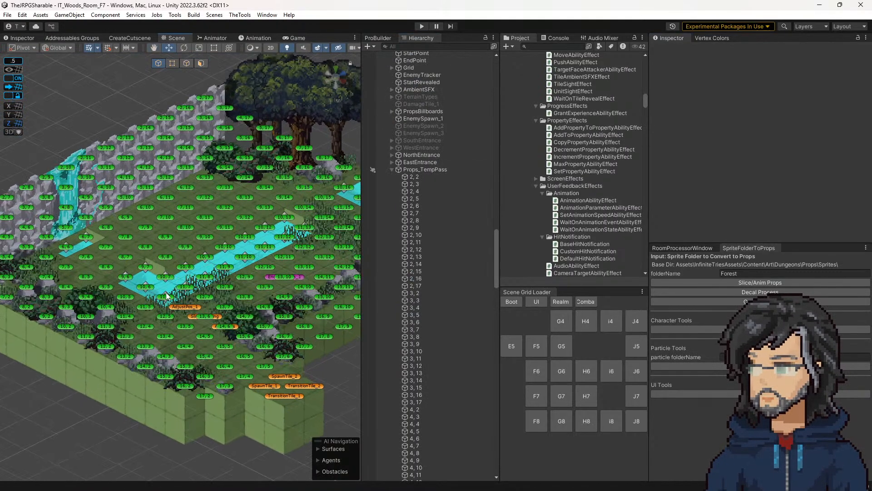
{"action": "left_click", "coordinate": [167, 298]}
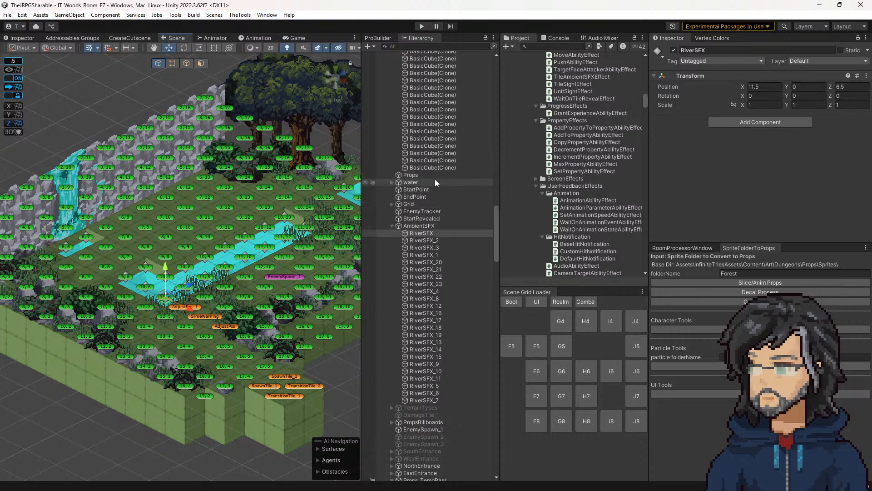
{"action": "left_click", "coordinate": [425, 400], "text": "shift"}
{"action": "left_click", "coordinate": [419, 233]}
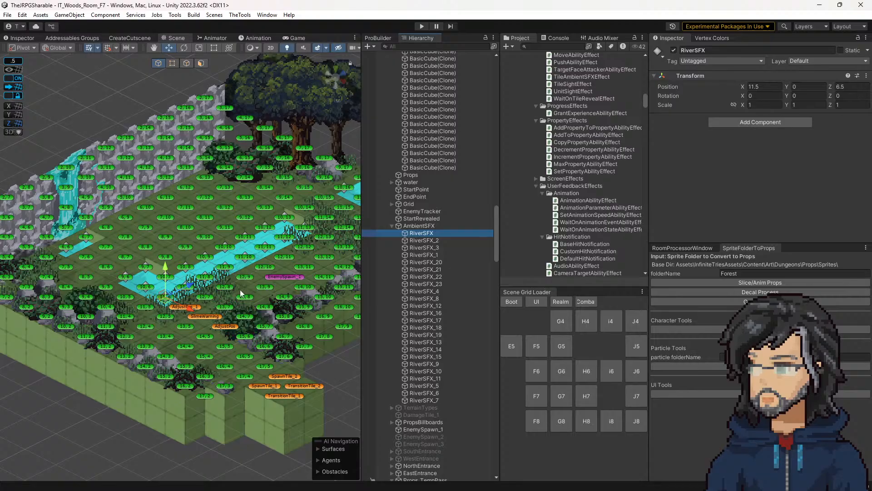
Step: Locate EnemySpawn_1's Dungeon Enemy Spawner script in the project and look through the scripts in the neighbouring Room folder
{"action": "left_click", "coordinate": [275, 278]}
{"action": "left_click", "coordinate": [758, 127]}
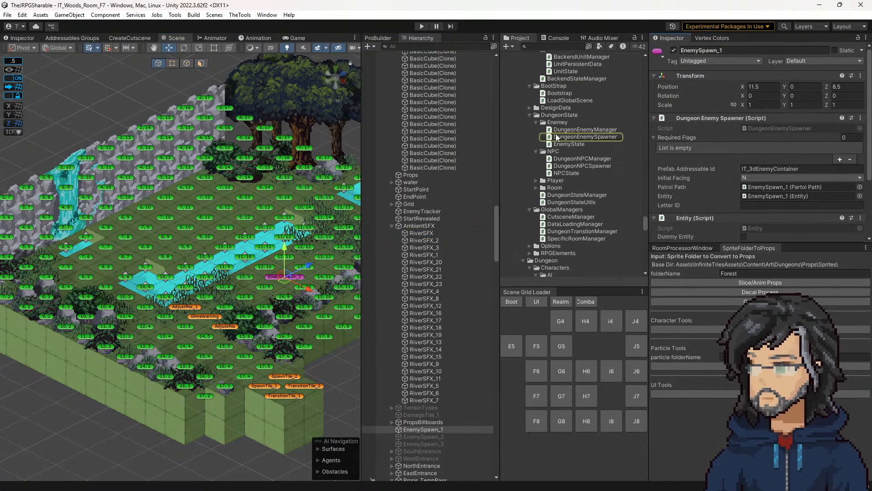
{"action": "left_click", "coordinate": [551, 187]}
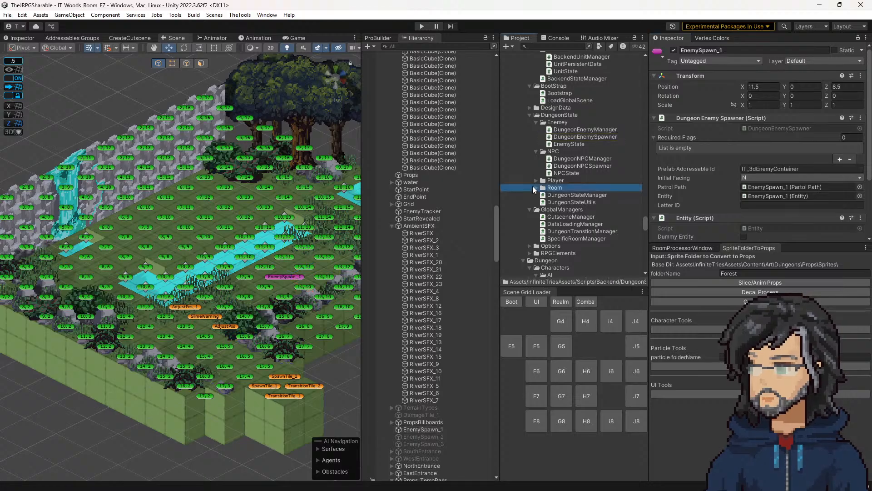
{"action": "left_click", "coordinate": [536, 188]}
{"action": "left_click", "coordinate": [556, 195]}
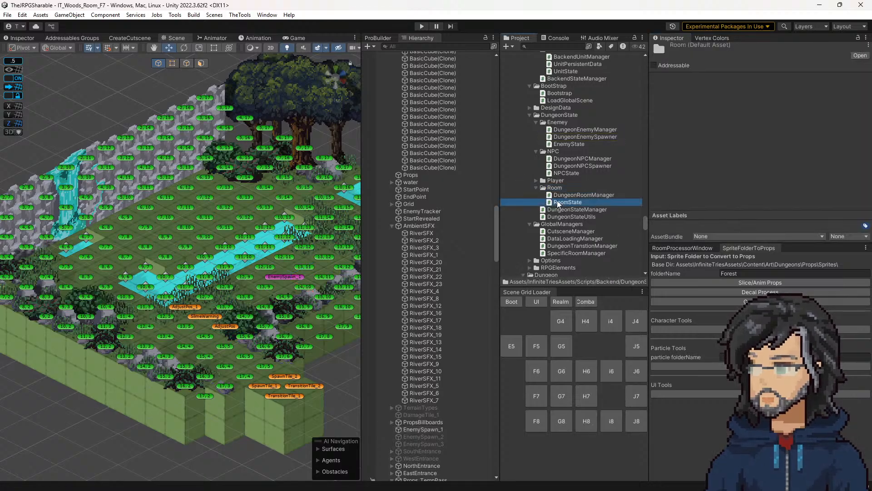
Step: Open the Prop Tile script of tile 14, 10, check its class declaration, and find PropTile among Unity's project scripts
{"action": "left_click", "coordinate": [304, 287]}
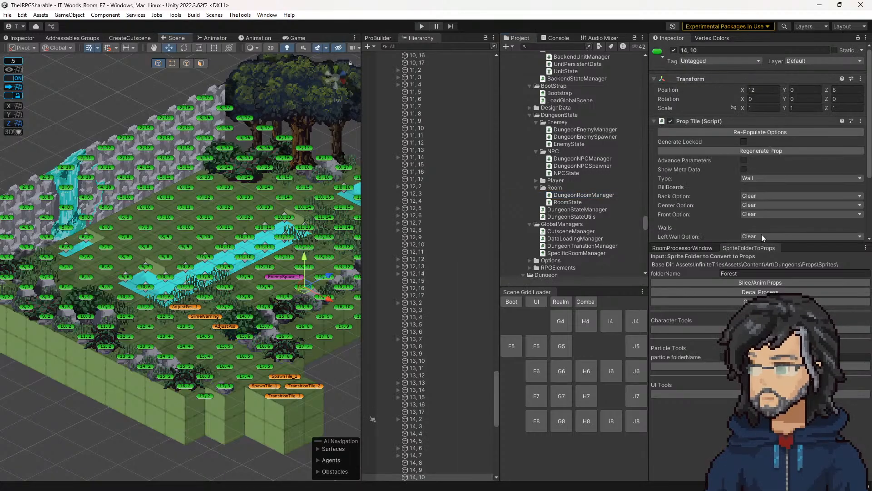
{"action": "right_click", "coordinate": [823, 122]}
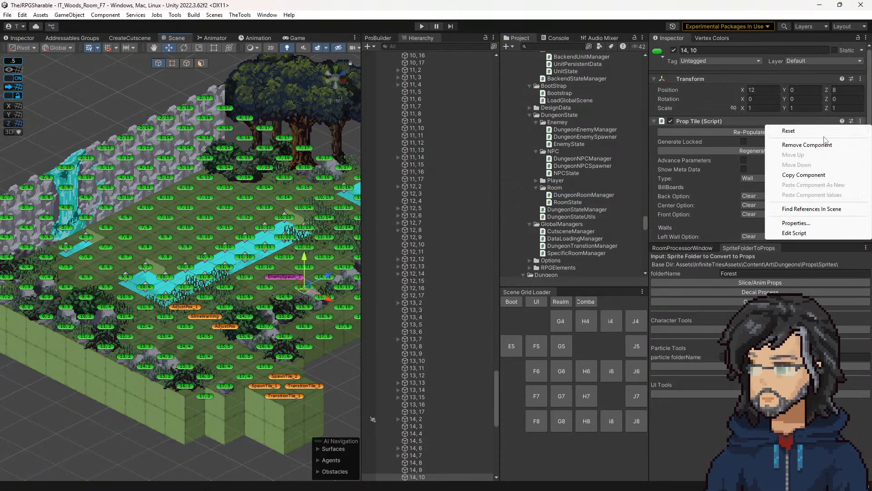
{"action": "left_click", "coordinate": [795, 233]}
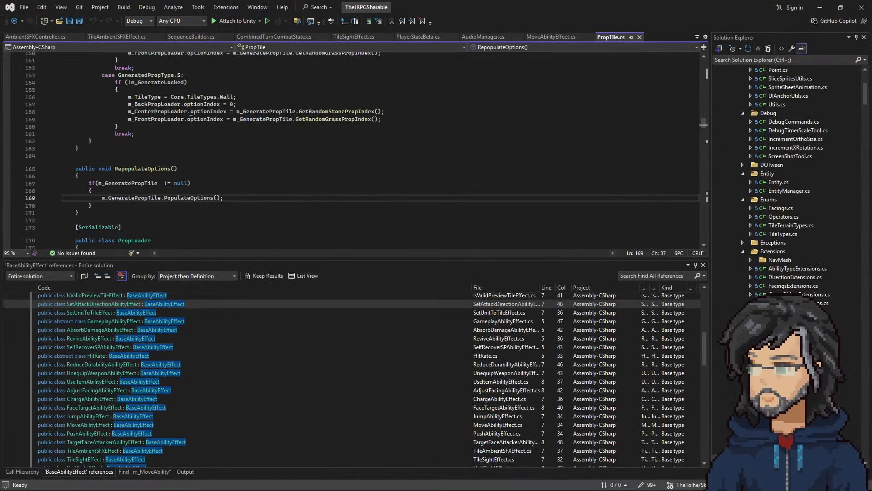
{"action": "scroll", "coordinate": [216, 164], "scroll_direction": "up", "scroll_amount": 20}
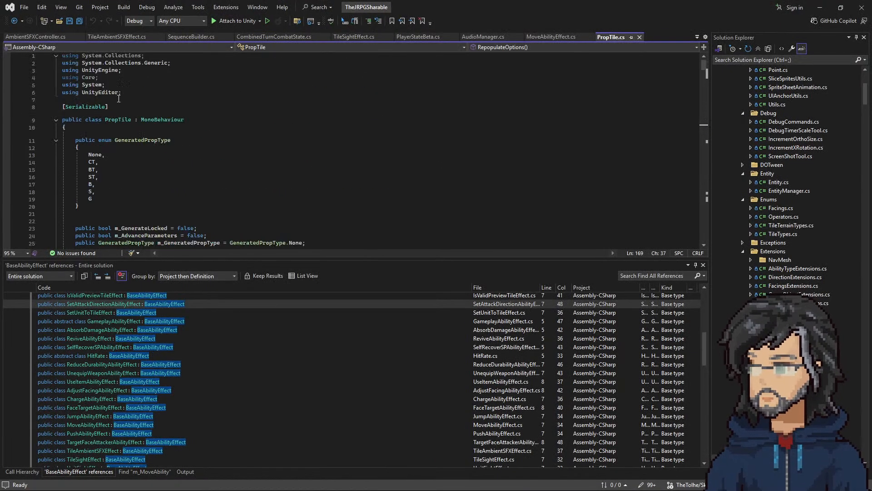
{"action": "double_click", "coordinate": [115, 120]}
{"action": "left_click", "coordinate": [820, 8]}
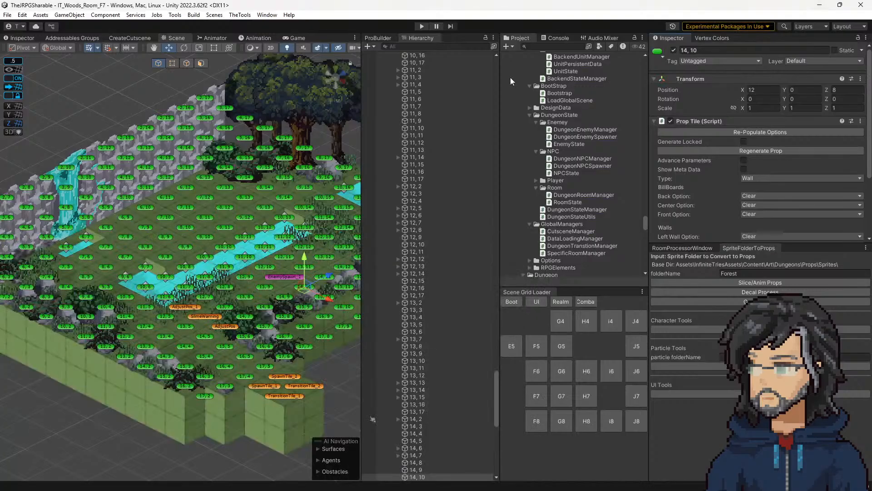
{"action": "left_click", "coordinate": [528, 79]}
{"action": "left_click", "coordinate": [580, 46]}
{"action": "scroll", "coordinate": [546, 211], "scroll_direction": "up", "scroll_amount": 6}
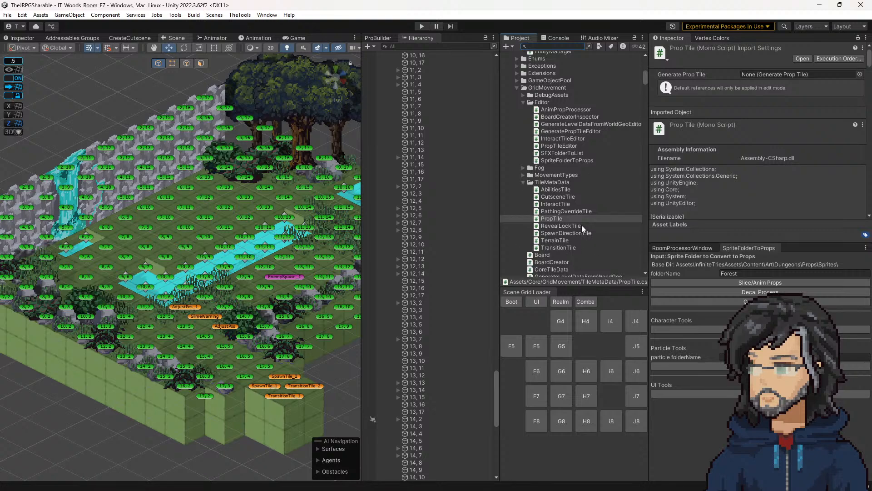
Step: Examine the TileMetaData scripts AbilitiesTile, CutsceneTile, InteractTile and PathingOverrideTile as possible templates for a new tile script
{"action": "left_click", "coordinate": [552, 183]}
{"action": "left_click", "coordinate": [553, 197]}
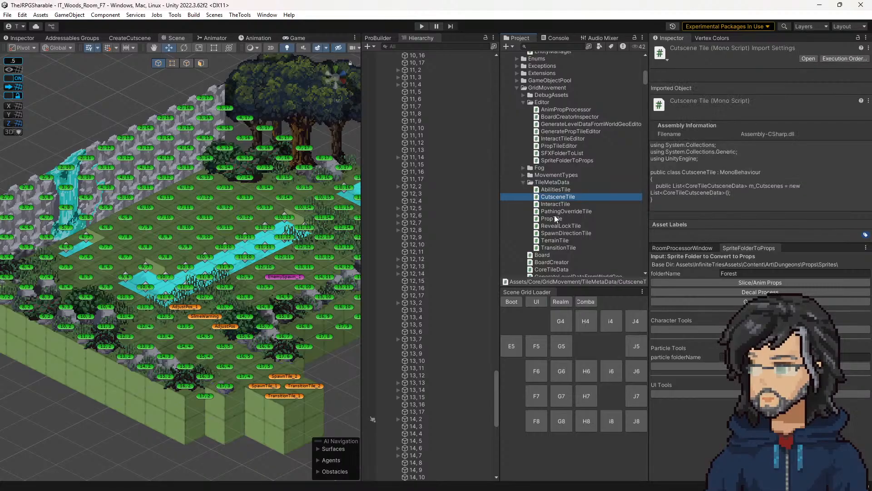
{"action": "left_click", "coordinate": [552, 203]}
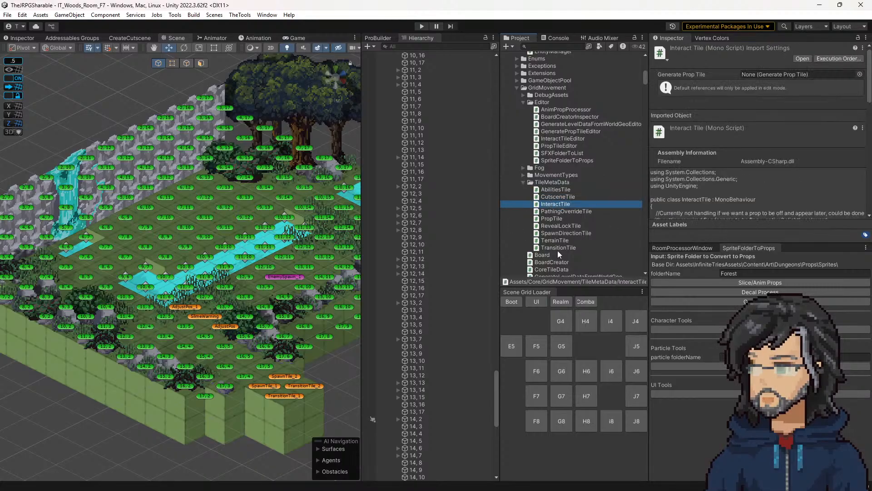
{"action": "left_click", "coordinate": [560, 197]}
{"action": "left_click", "coordinate": [556, 205]}
{"action": "left_click", "coordinate": [561, 197]}
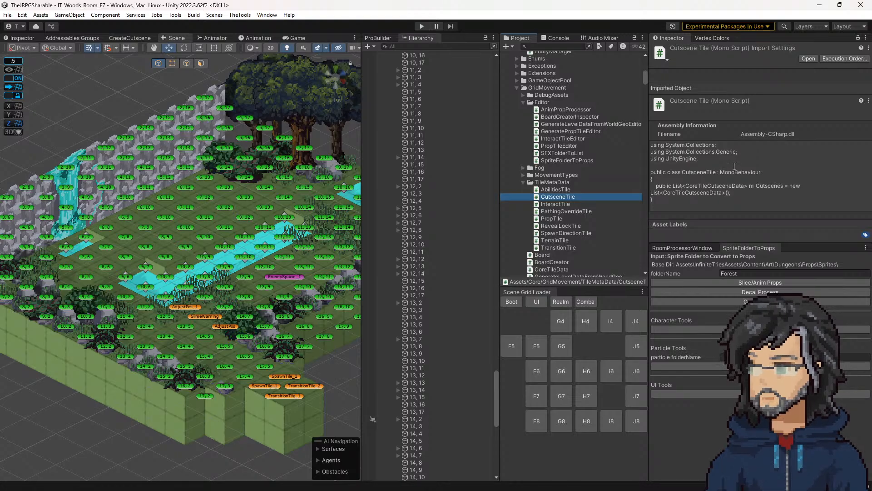
{"action": "key", "text": "Up"}
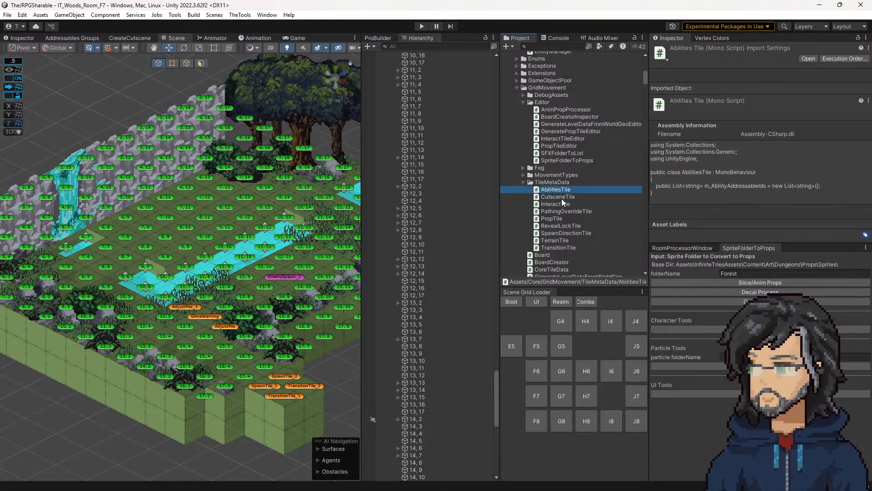
{"action": "left_click", "coordinate": [561, 200]}
{"action": "left_click", "coordinate": [555, 210]}
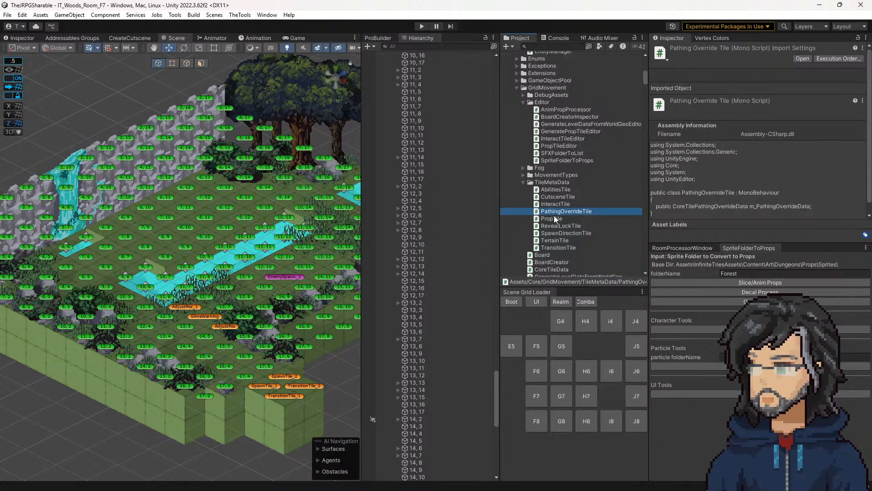
{"action": "scroll", "coordinate": [773, 180], "scroll_direction": "down", "scroll_amount": 1}
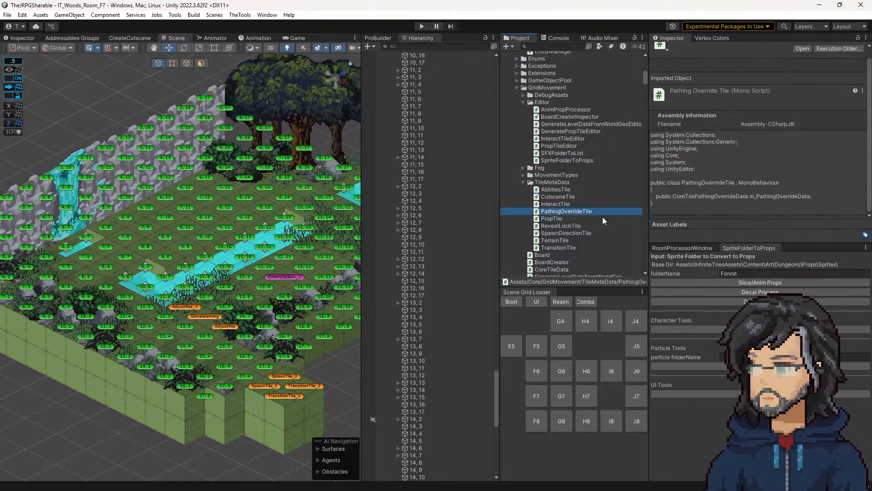
Step: Duplicate the PathingOverrideTile script in TileMetaData and rename the copy AmbientSFXTile
{"action": "left_click", "coordinate": [576, 212]}
{"action": "double_click", "coordinate": [558, 211]}
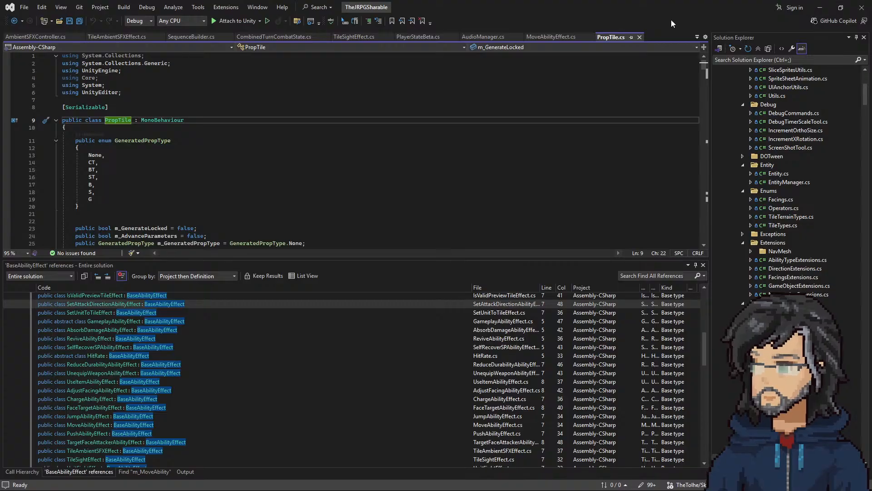
{"action": "left_click", "coordinate": [820, 7]}
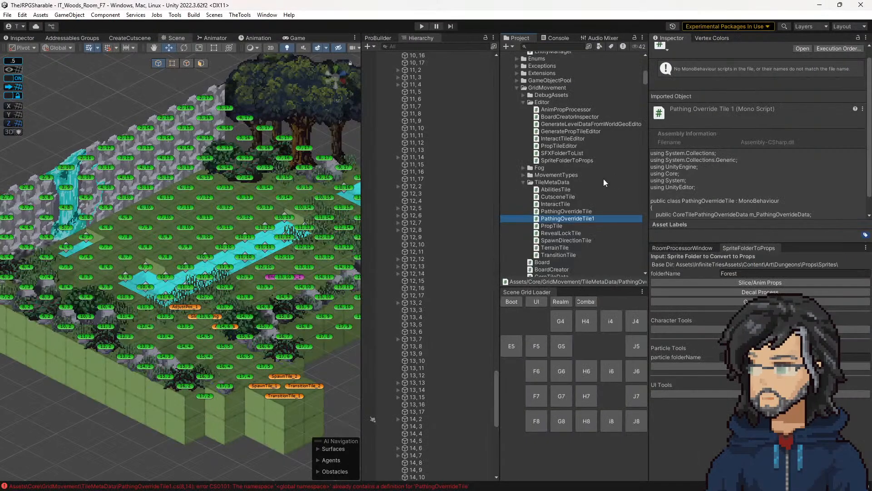
{"action": "left_click", "coordinate": [579, 220]}
{"action": "left_click_drag", "start_coordinate": [581, 219], "coordinate": [380, 214]}
{"action": "type", "text": "AmbientSFXTile"}
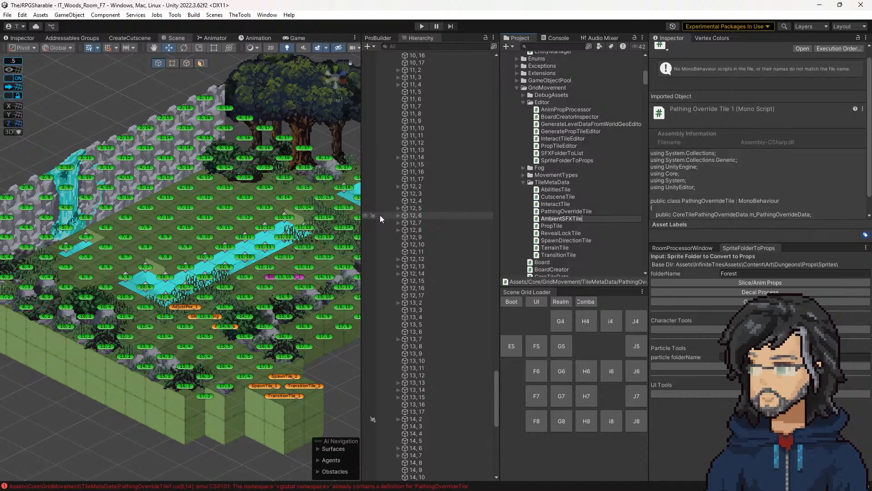
{"action": "left_click", "coordinate": [571, 224]}
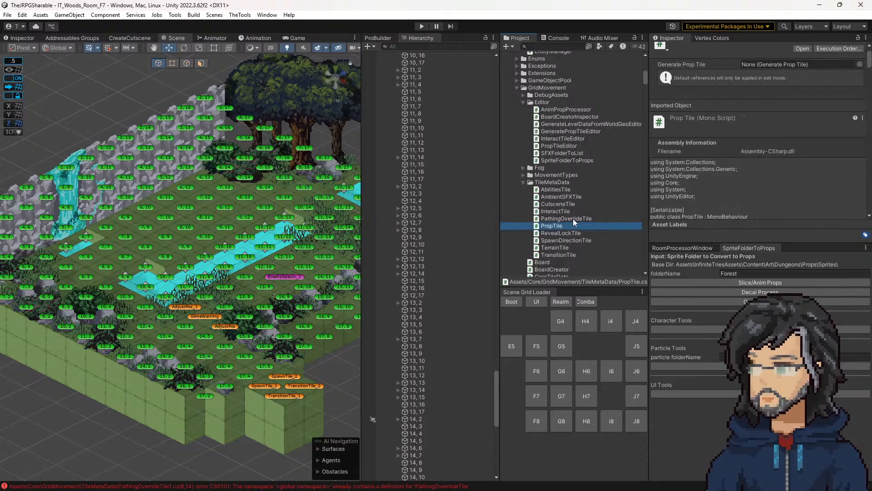
Step: Open the AmbientSFXTile script and go to the definition of CoreTilePathingOverrideData
{"action": "double_click", "coordinate": [572, 223]}
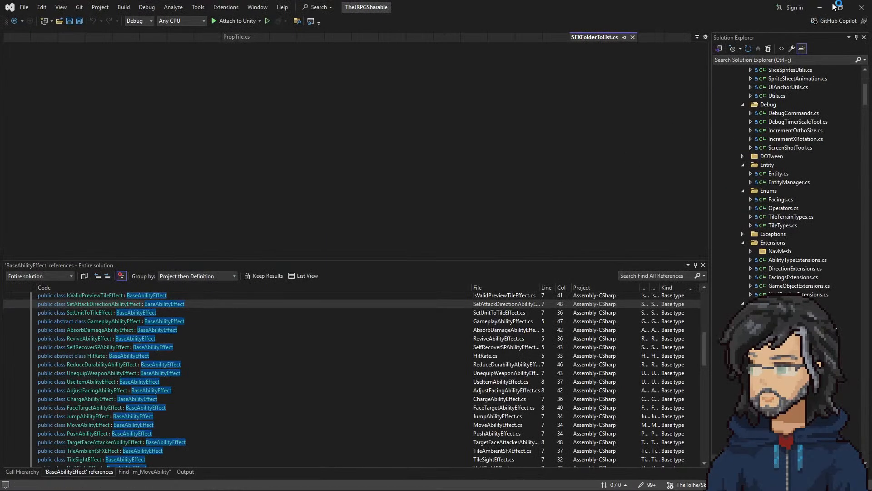
{"action": "left_click", "coordinate": [820, 7]}
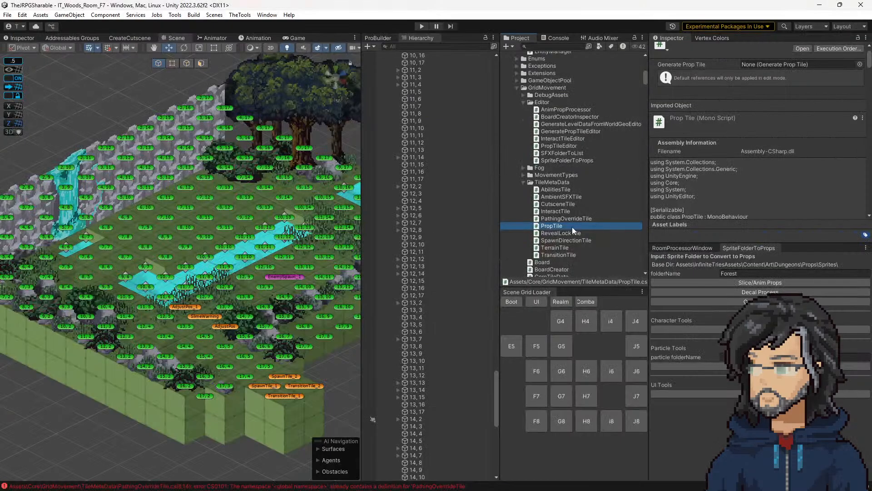
{"action": "double_click", "coordinate": [563, 196]}
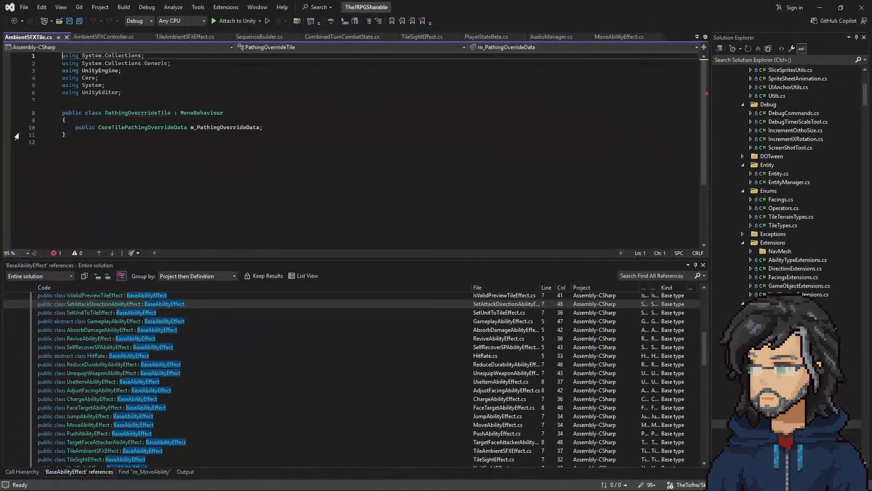
{"action": "right_click", "coordinate": [130, 127]}
{"action": "left_click", "coordinate": [155, 176]}
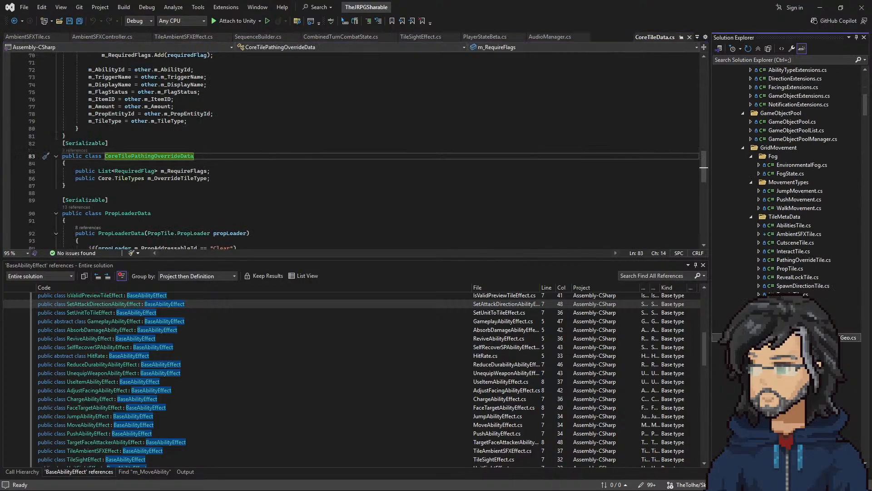
Step: Copy the serializable CoreTilePathingOverrideData class and paste it directly below the original in CoreTileData
{"action": "left_click", "coordinate": [794, 328]}
{"action": "left_click_drag", "start_coordinate": [88, 182], "coordinate": [62, 143]}
{"action": "key", "text": "ctrl+c"}
{"action": "left_click", "coordinate": [78, 193]}
{"action": "key", "text": "ctrl+v"}
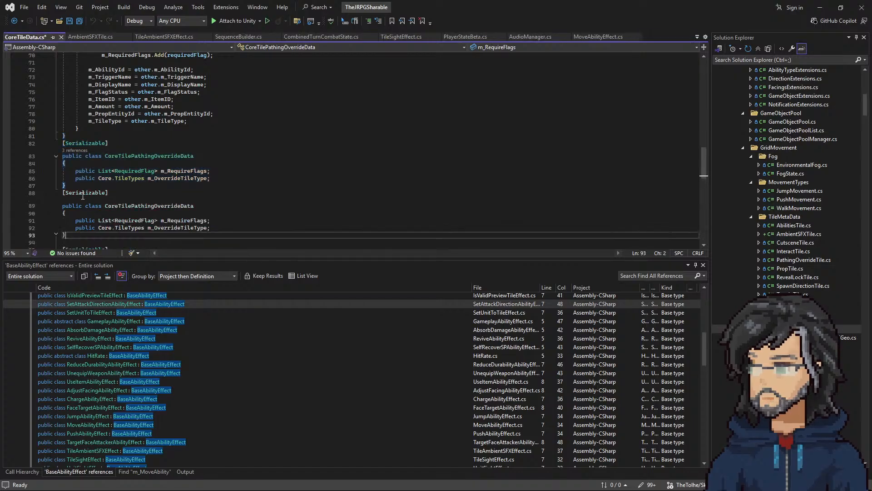
Step: Rename the pasted class AmbientSFXData
{"action": "left_click", "coordinate": [173, 206]}
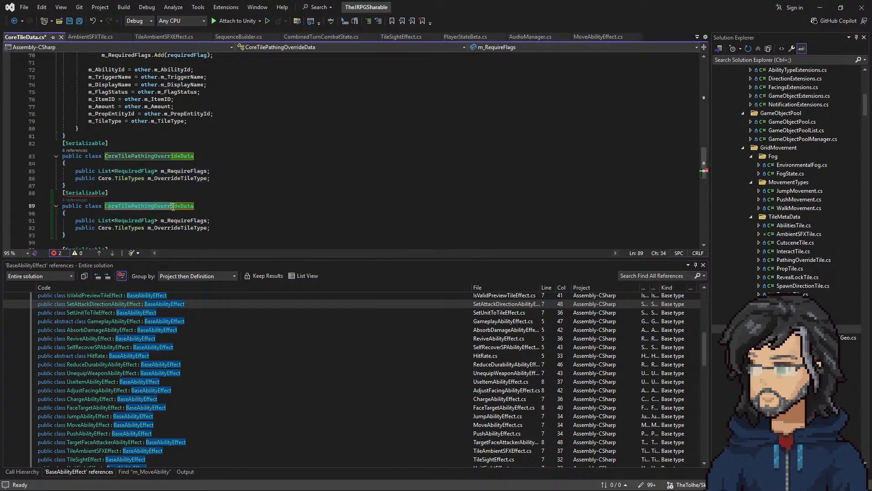
{"action": "key", "text": "ctrl+BackSpace"}
{"action": "type", "text": "Am"}
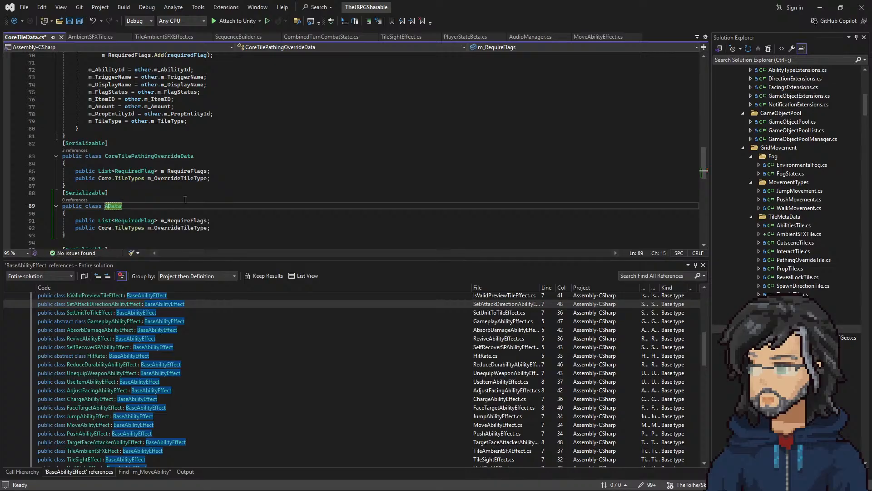
{"action": "type", "text": "bientSFX"}
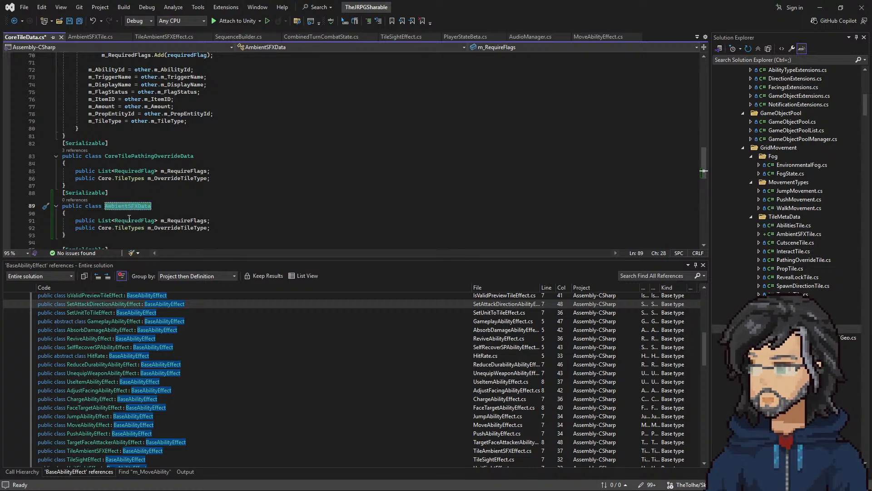
Step: Replace the AmbientSFXData class's fields with public string m_AudioId; and save CoreTileData
{"action": "left_click", "coordinate": [141, 220]}
{"action": "left_click_drag", "start_coordinate": [212, 228], "coordinate": [221, 216]}
{"action": "key", "text": "BackSpace"}
{"action": "key", "text": "Return"}
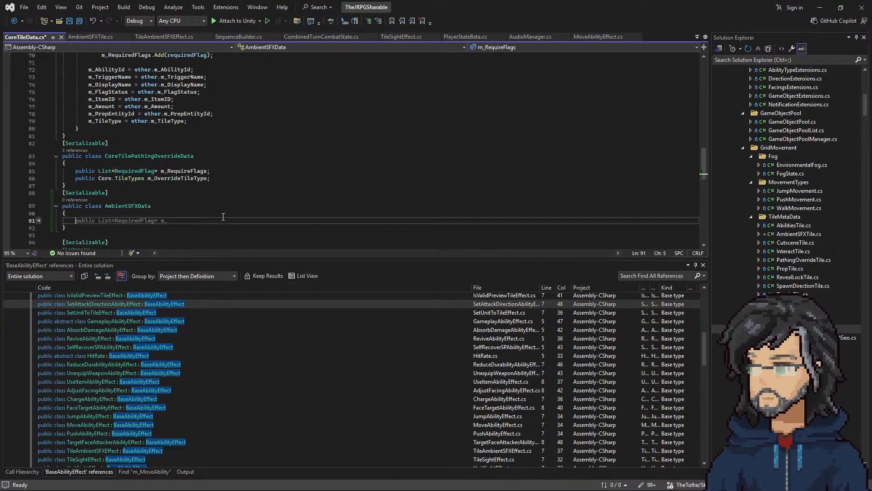
{"action": "type", "text": "public "}
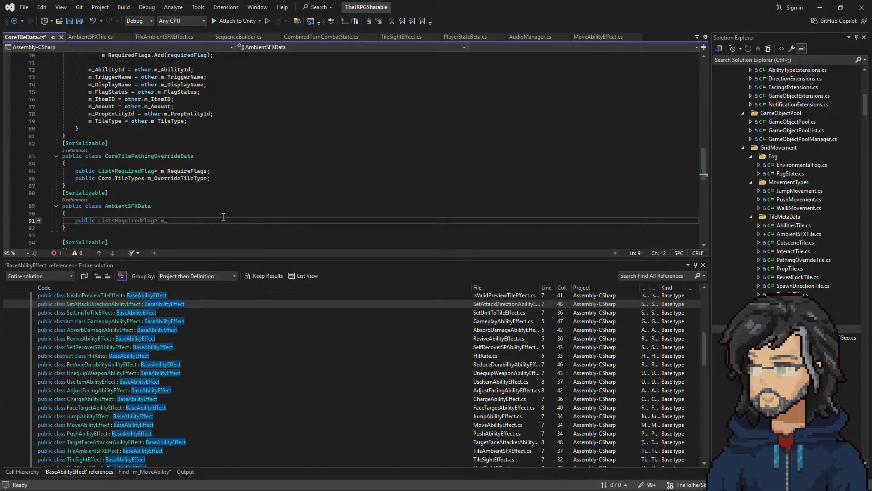
{"action": "type", "text": "stri"}
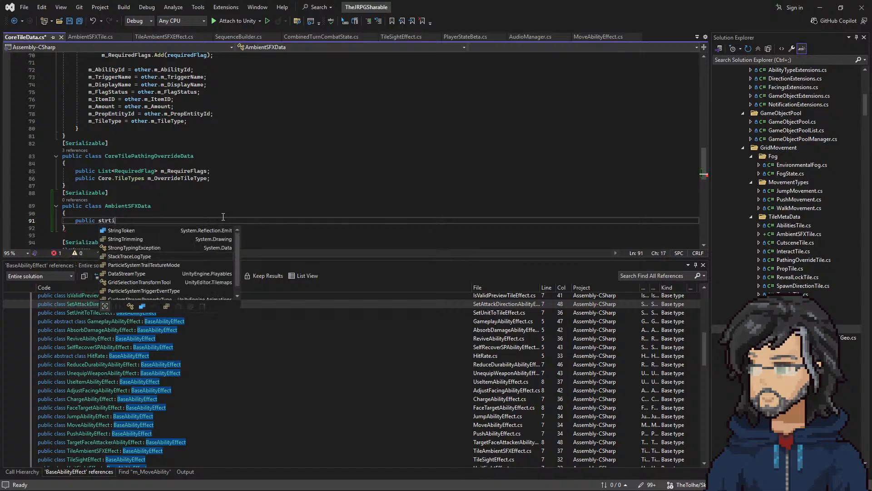
{"action": "type", "text": "ng m_S"}
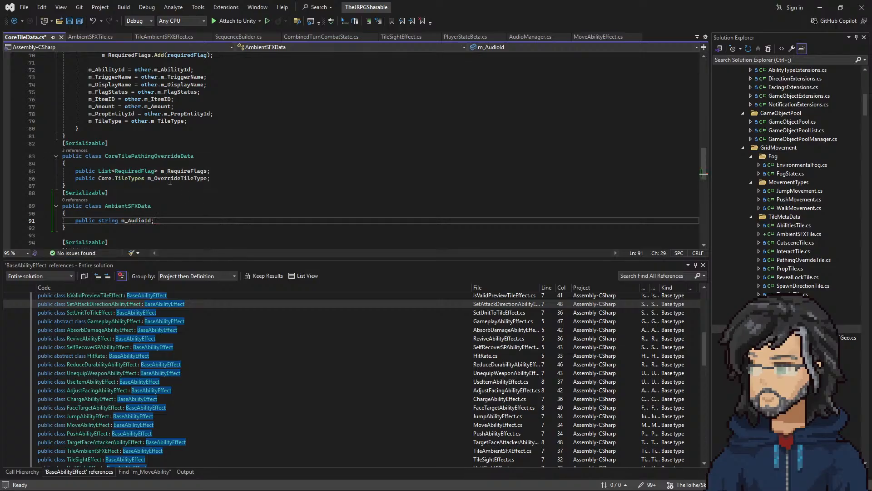
{"action": "key", "text": "ctrl+s"}
Step: Change the field in the AmbientSFXTile script to public AmbientSFXData m_AmbientSFXData
{"action": "left_click", "coordinate": [102, 38]}
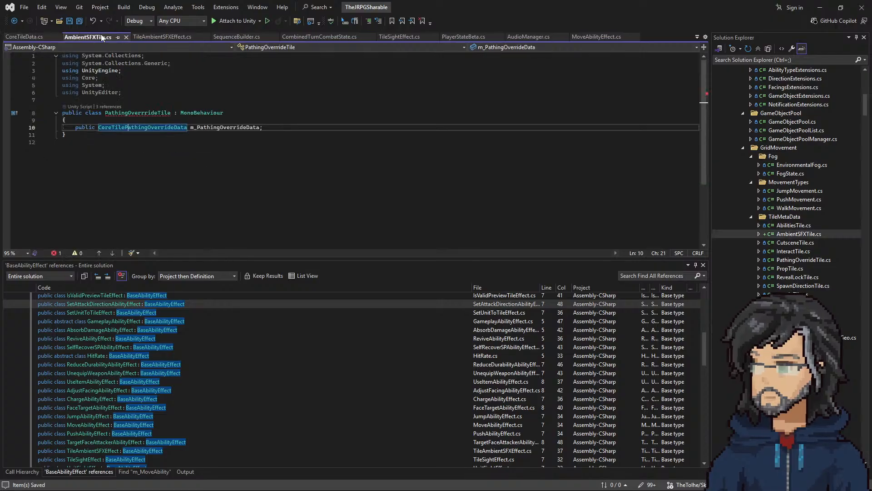
{"action": "double_click", "coordinate": [156, 126]}
{"action": "key", "text": "ctrl+v"}
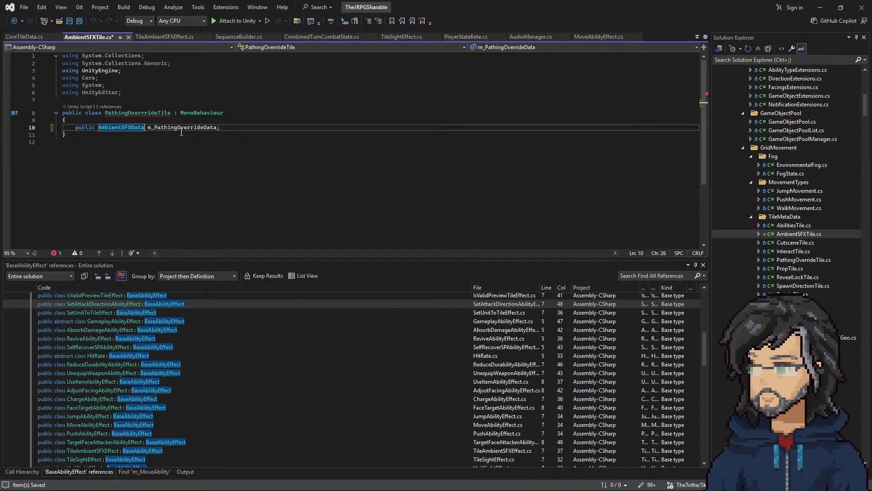
{"action": "left_click_drag", "start_coordinate": [156, 129], "coordinate": [217, 129]}
{"action": "key", "text": "ctrl+v"}
Step: Rename the class in the AmbientSFXTile script AmbientSFXTile, save the script, and return to Unity to recompile
{"action": "double_click", "coordinate": [152, 113]}
{"action": "type", "text": "Ab"}
{"action": "key", "text": "BackSpace"}
{"action": "type", "text": "m"}
{"action": "type", "text": "bitentSFXT"}
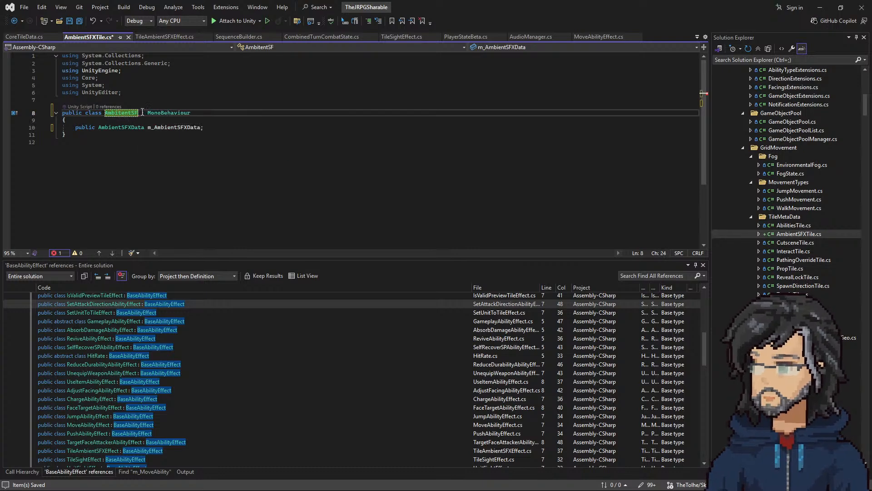
{"action": "left_click", "coordinate": [253, 165]}
{"action": "key", "text": "ctrl+s"}
{"action": "left_click", "coordinate": [819, 7]}
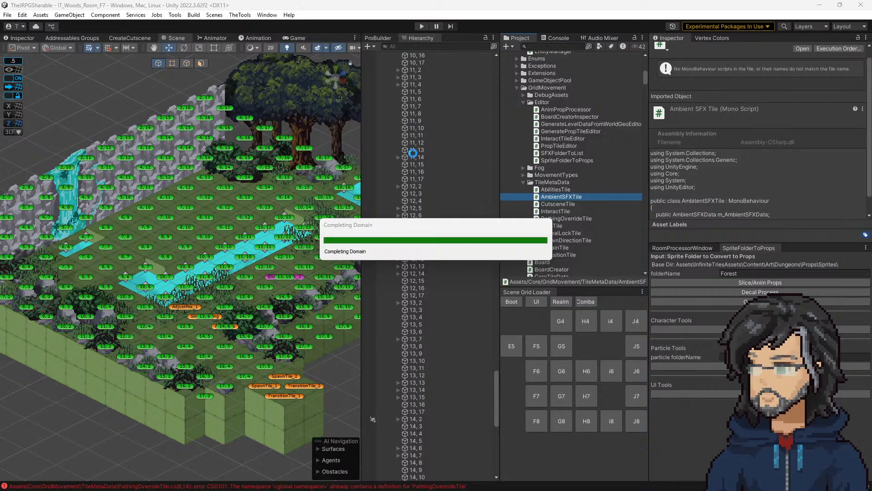
Step: Select all the RiverSFX objects under AmbientSFX in the scene hierarchy
{"action": "scroll", "coordinate": [436, 227], "scroll_direction": "up", "scroll_amount": 20}
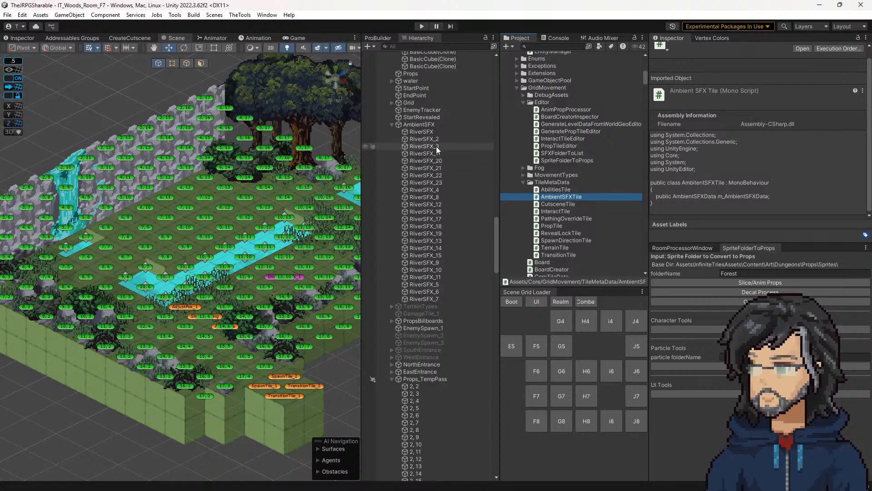
{"action": "left_click", "coordinate": [432, 133]}
{"action": "left_click", "coordinate": [426, 298], "text": "shift"}
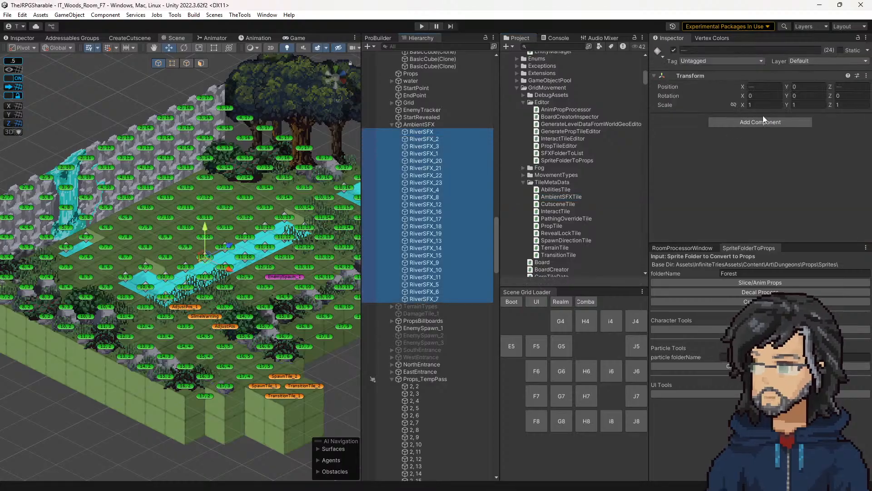
{"action": "left_click", "coordinate": [760, 122]}
{"action": "type", "text": "ambi"}
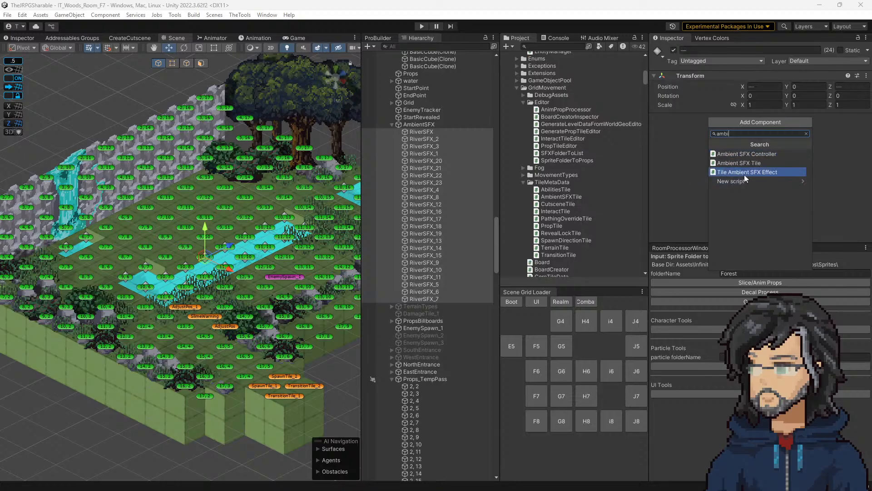
{"action": "left_click", "coordinate": [745, 173]}
{"action": "right_click", "coordinate": [719, 121]}
{"action": "left_click", "coordinate": [748, 141]}
Step: Add the Ambient SFX Tile component to the selected RiverSFX objects and open its Audio Id for editing
{"action": "left_click", "coordinate": [723, 123]}
{"action": "type", "text": "amb"}
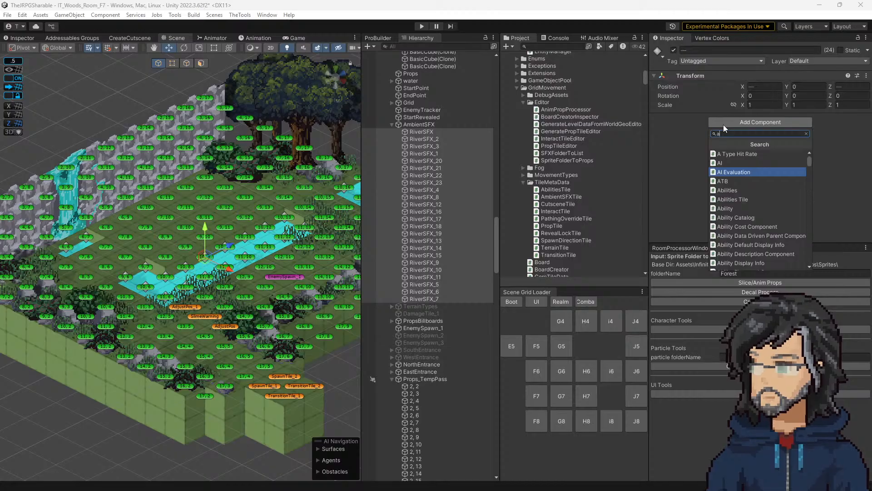
{"action": "left_click", "coordinate": [732, 163]}
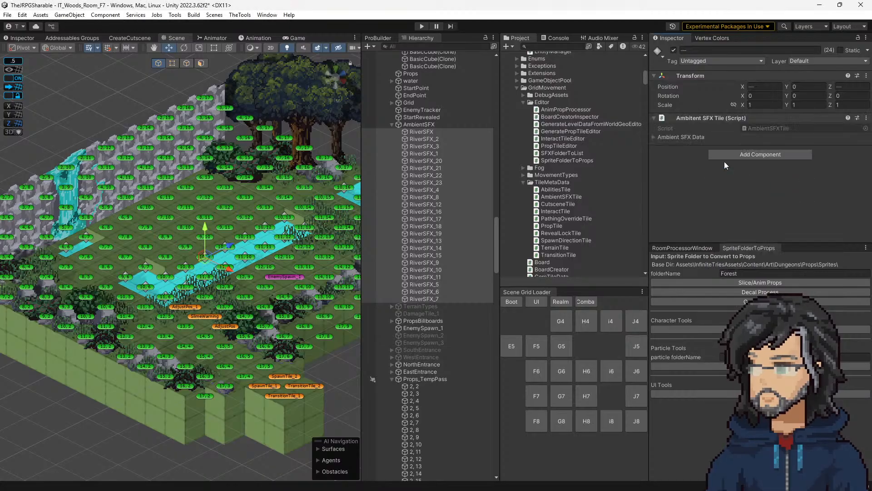
{"action": "left_click", "coordinate": [681, 136]}
{"action": "left_click", "coordinate": [764, 147]}
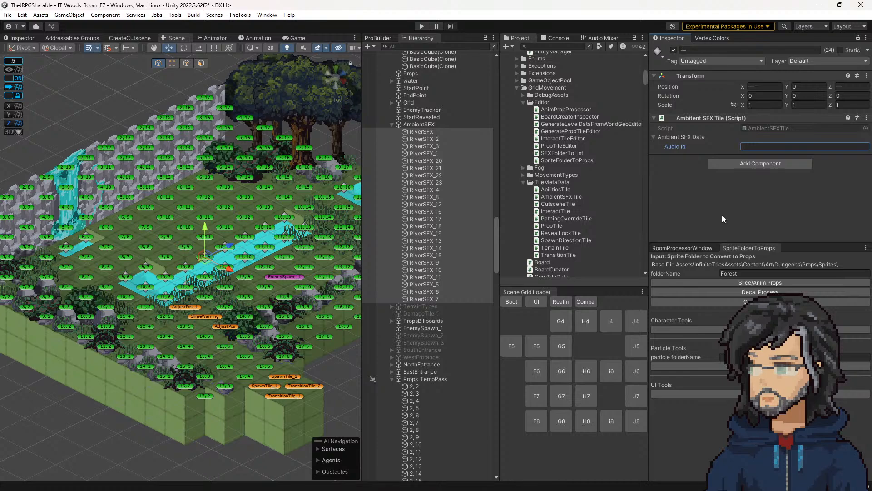
Step: Search the project for audio and open the AudioManager prefab for editing
{"action": "left_click", "coordinate": [562, 47]}
{"action": "type", "text": "audio"}
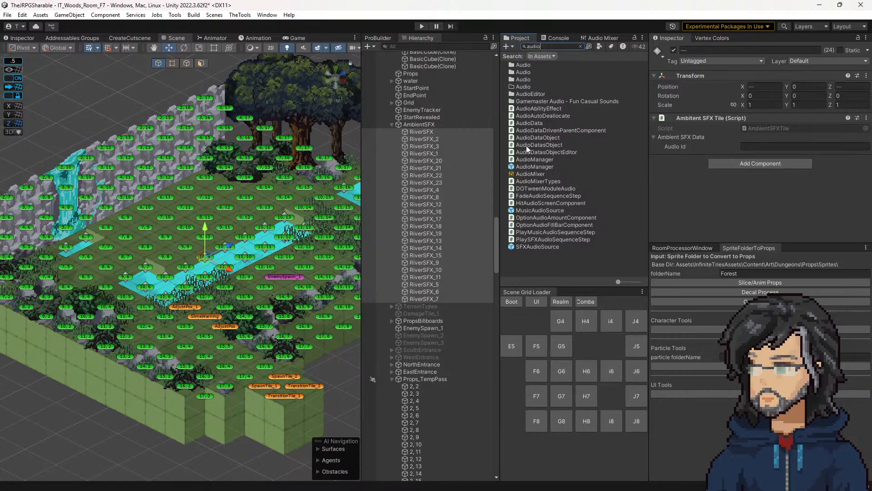
{"action": "double_click", "coordinate": [526, 167]}
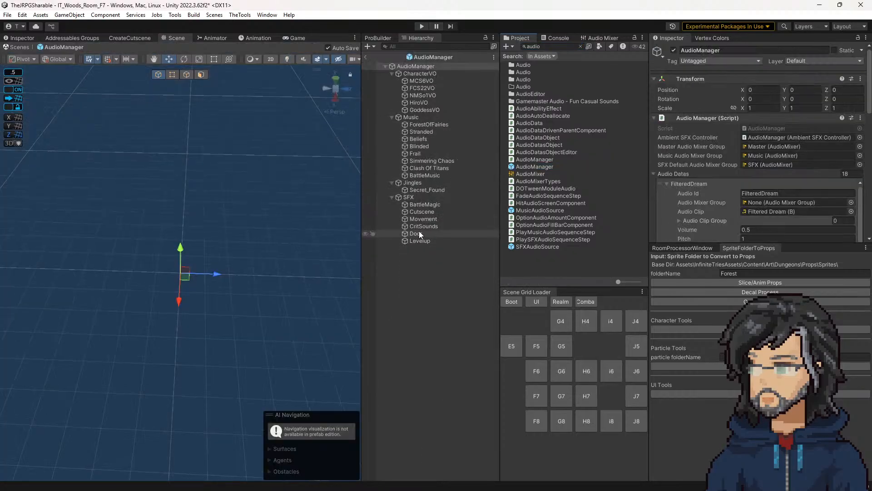
Step: Duplicate the Levelup object under SFX, clear the project search, and rename the copy AmbientSFX
{"action": "left_click", "coordinate": [418, 240]}
{"action": "key", "text": "ctrl+d"}
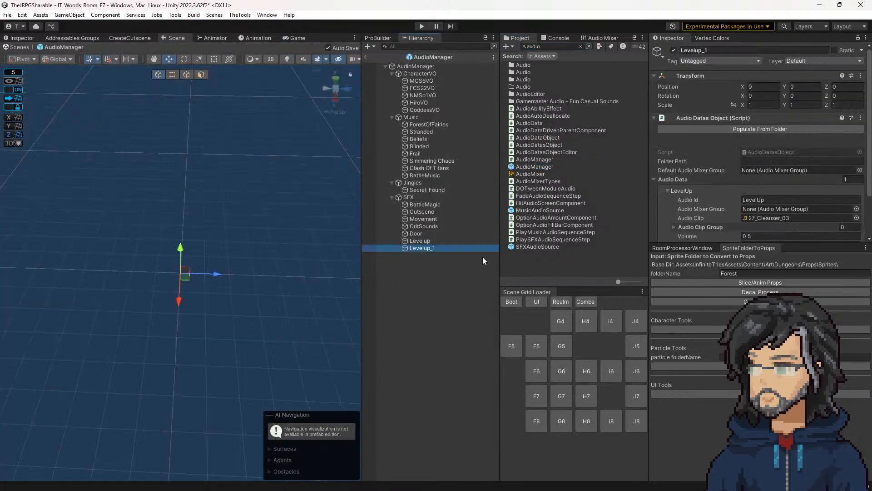
{"action": "left_click", "coordinate": [418, 241]}
{"action": "left_click", "coordinate": [419, 246]}
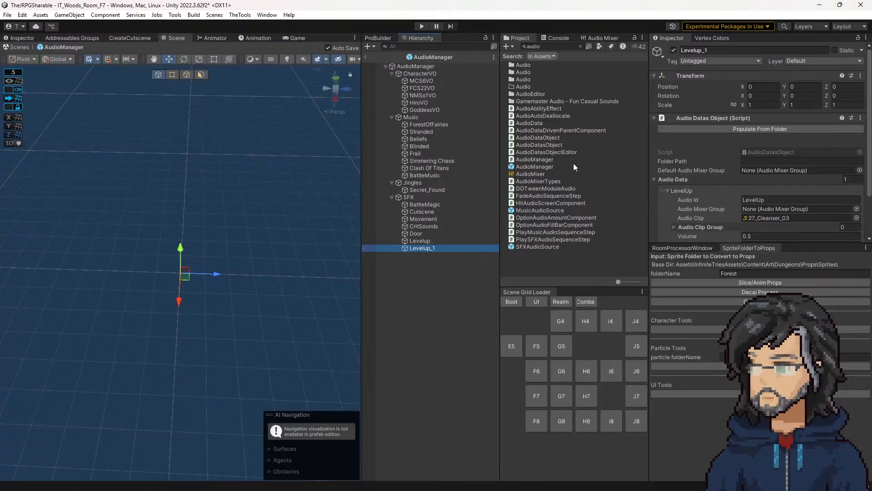
{"action": "left_click", "coordinate": [580, 47]}
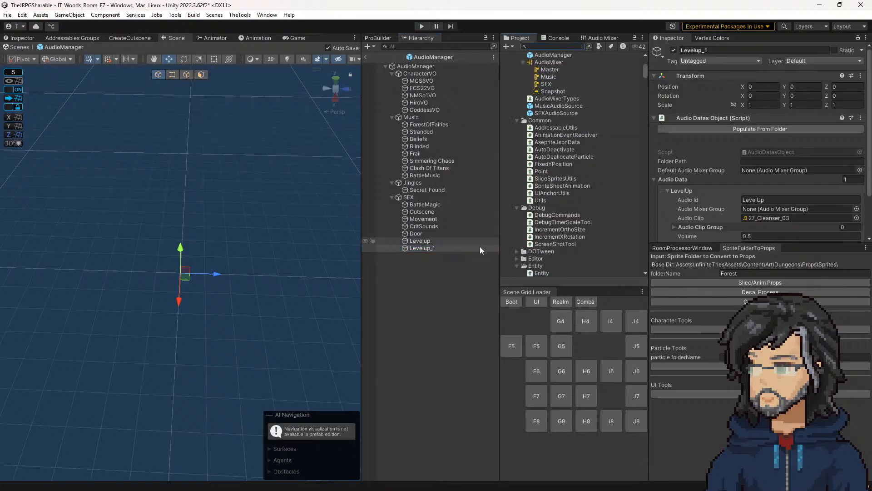
{"action": "left_click", "coordinate": [735, 50]}
{"action": "type", "text": "Ambite"}
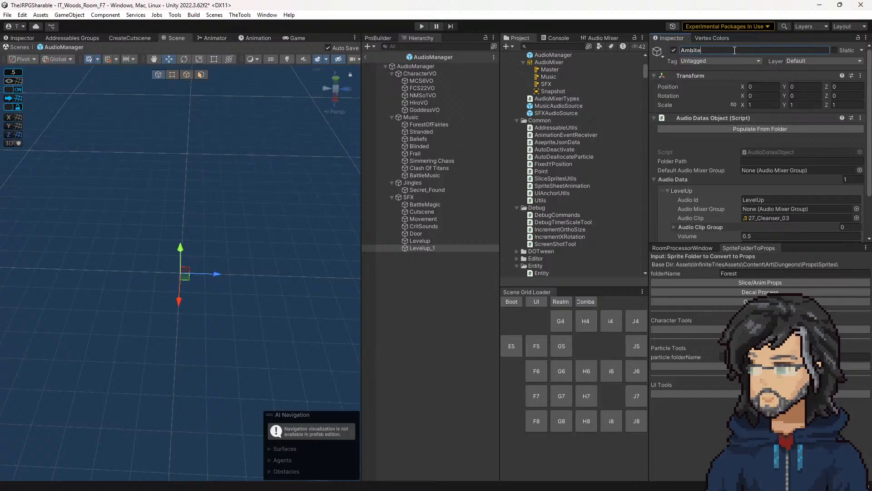
{"action": "type", "text": "ntFX"}
{"action": "key", "text": "Return"}
Step: Browse the audio content folders to SFX/Ambiences/Environment/River and preview the 1_river_outside clip
{"action": "scroll", "coordinate": [574, 175], "scroll_direction": "up", "scroll_amount": 10}
{"action": "scroll", "coordinate": [545, 132], "scroll_direction": "down", "scroll_amount": 3}
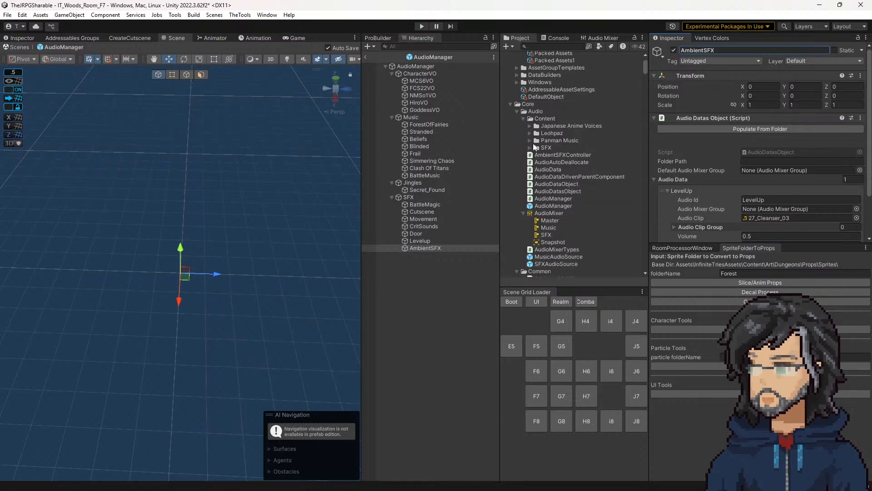
{"action": "left_click", "coordinate": [530, 133]}
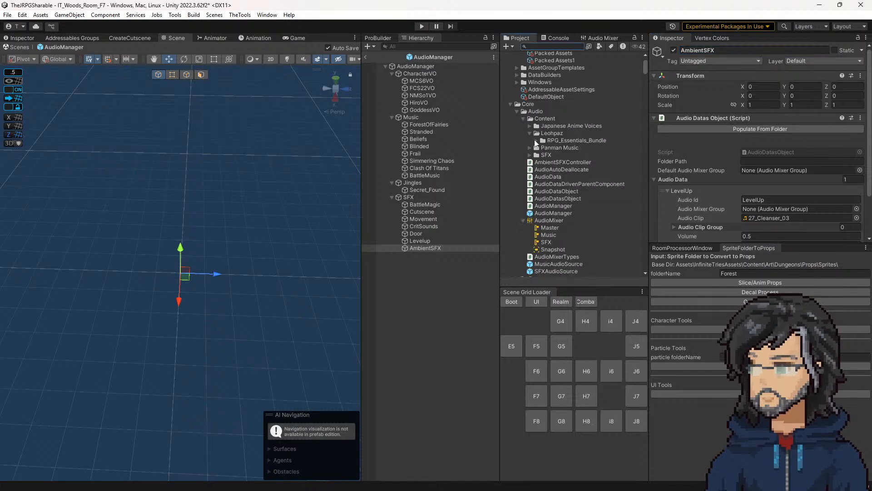
{"action": "left_click", "coordinate": [543, 155]}
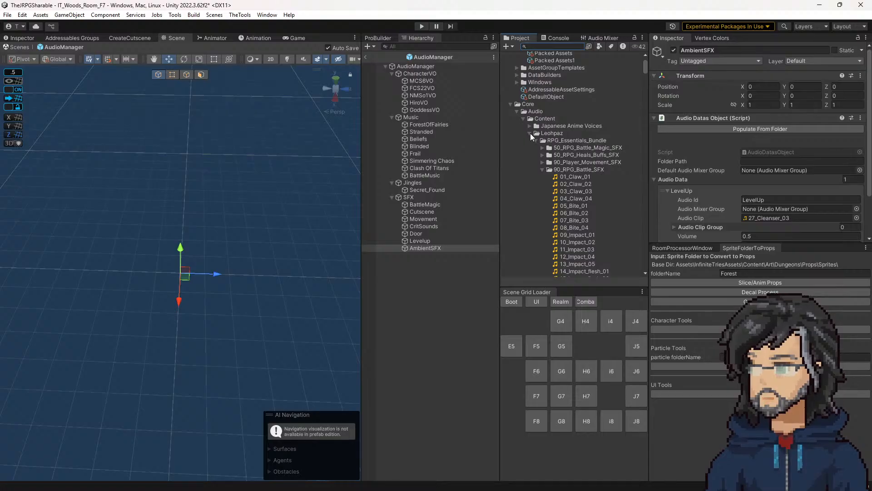
{"action": "left_click", "coordinate": [530, 133]}
{"action": "left_click", "coordinate": [529, 148]}
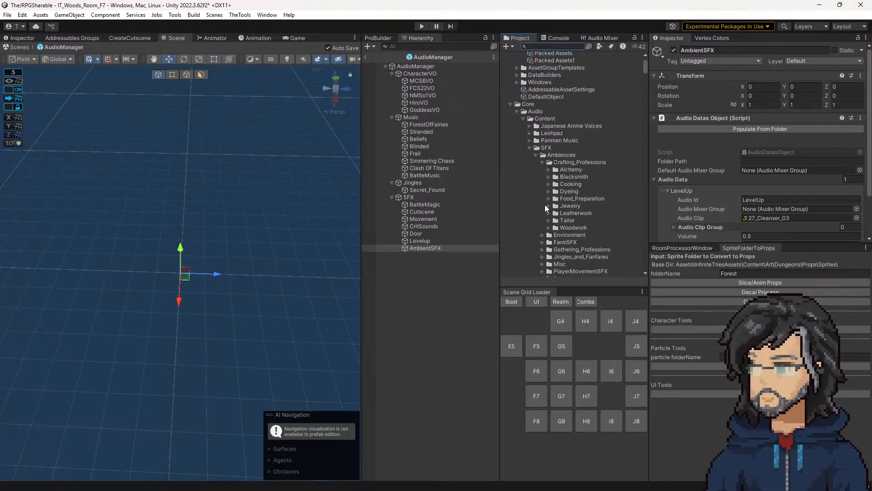
{"action": "scroll", "coordinate": [564, 222], "scroll_direction": "down", "scroll_amount": 3}
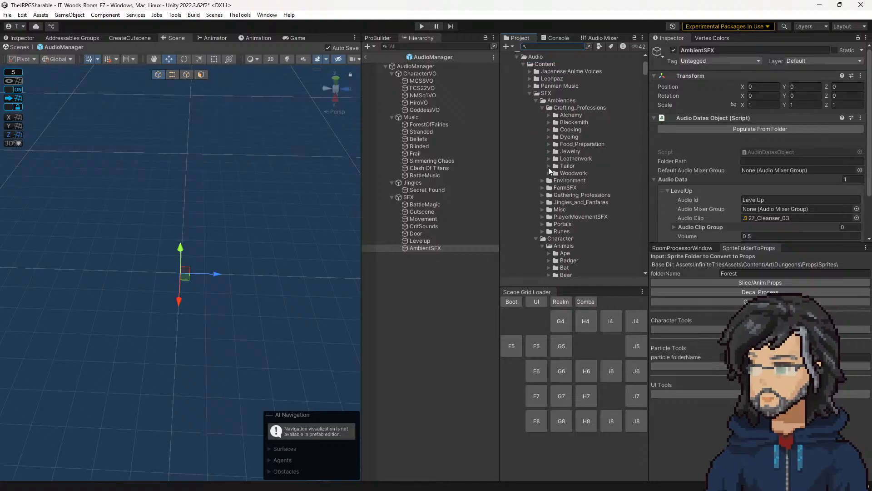
{"action": "left_click", "coordinate": [543, 180]}
{"action": "scroll", "coordinate": [557, 182], "scroll_direction": "down", "scroll_amount": 6}
{"action": "left_click", "coordinate": [548, 129]}
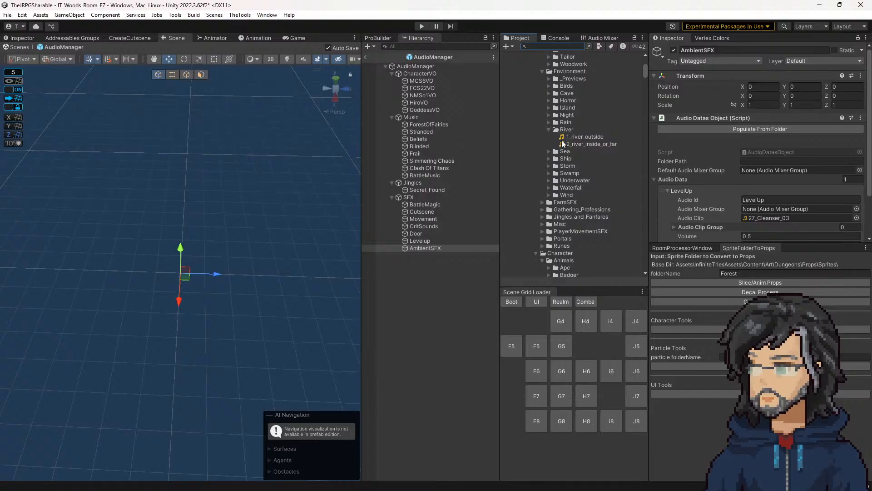
{"action": "mouse_move", "coordinate": [581, 135]}
{"action": "left_mouse_down"}
{"action": "mouse_move", "coordinate": [781, 218]}
{"action": "mouse_move", "coordinate": [583, 141]}
{"action": "left_mouse_up"}
{"action": "left_click", "coordinate": [585, 138]}
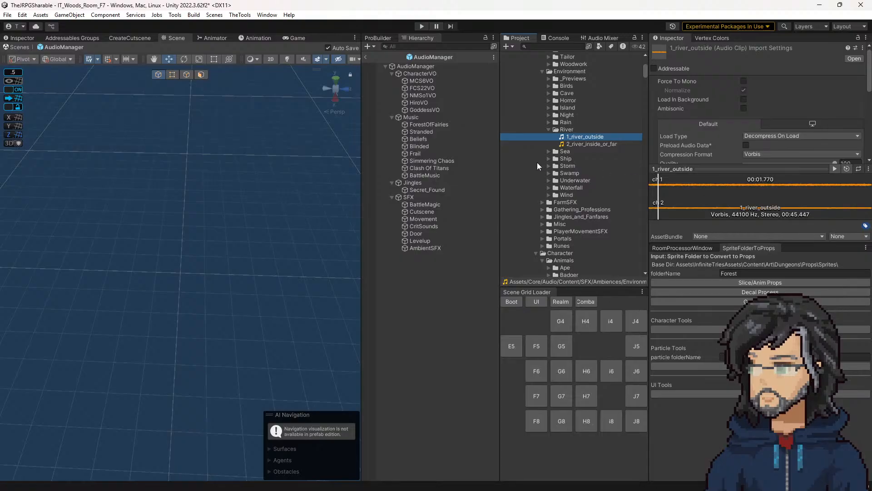
Step: Assign the 1_river_outside clip to AmbientSFX's audio data entry and set its Audio Id to 1_river_outside
{"action": "left_click", "coordinate": [417, 247]}
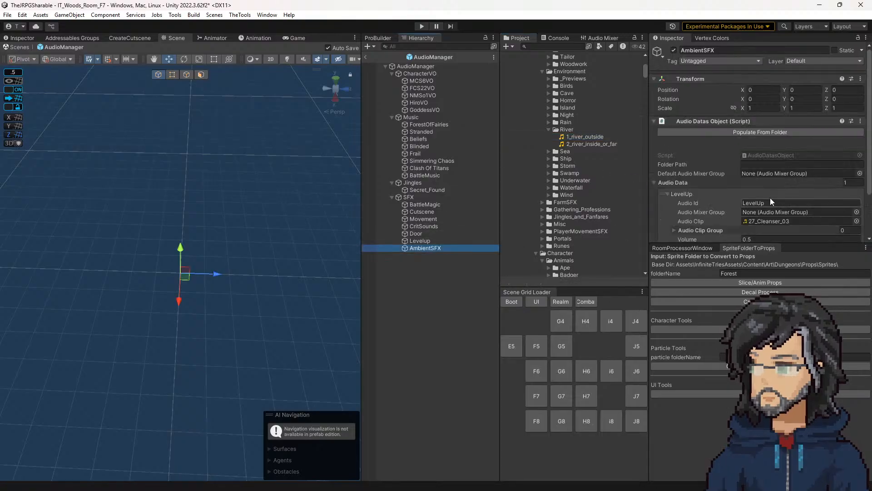
{"action": "left_click_drag", "start_coordinate": [583, 138], "coordinate": [762, 221]}
{"action": "type", "text": "1"}
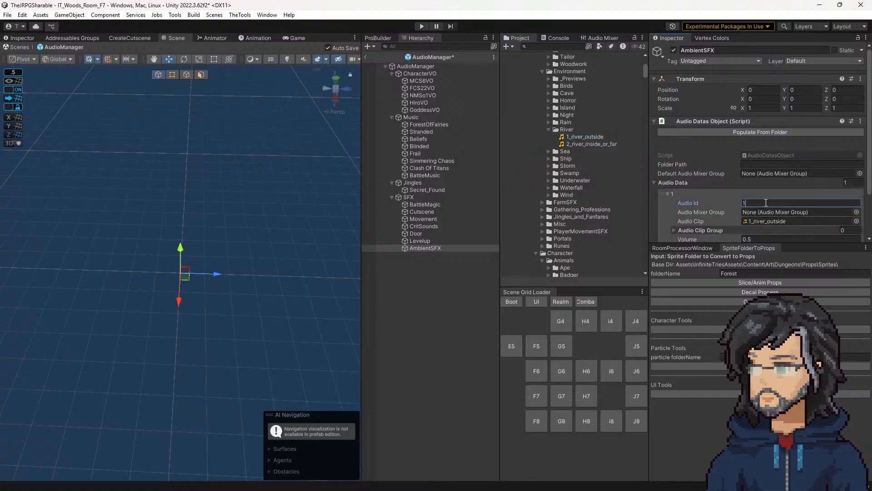
{"action": "type", "text": "_river_outsid"}
{"action": "key", "text": "Return"}
{"action": "scroll", "coordinate": [736, 195], "scroll_direction": "down", "scroll_amount": 3}
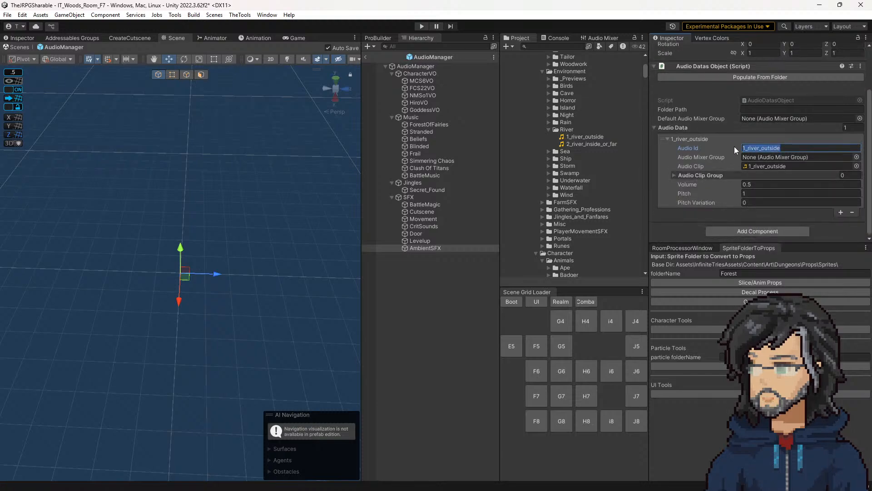
Step: Examine how the Folder Path is written on the audio objects under CharacterVO, including HiroVO, GoddessVO, FCS22VO and MCS6VO
{"action": "scroll", "coordinate": [734, 147], "scroll_direction": "up", "scroll_amount": 3}
{"action": "left_click", "coordinate": [755, 165]}
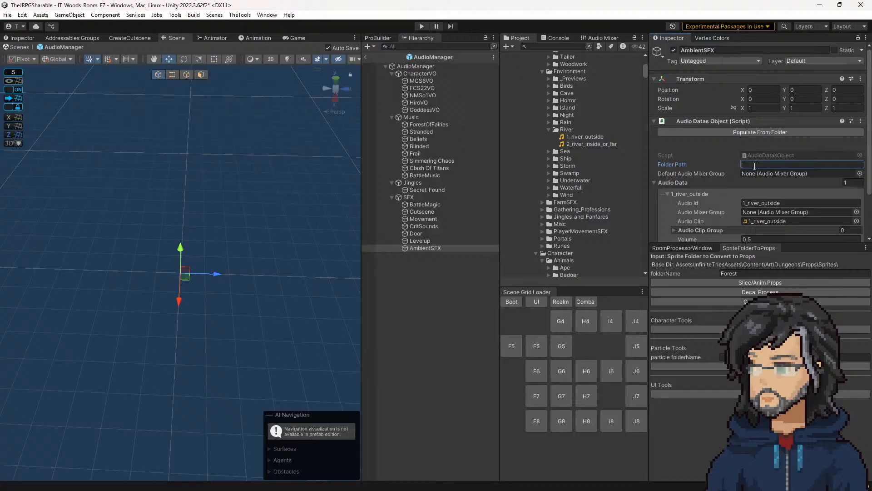
{"action": "left_click", "coordinate": [421, 102]}
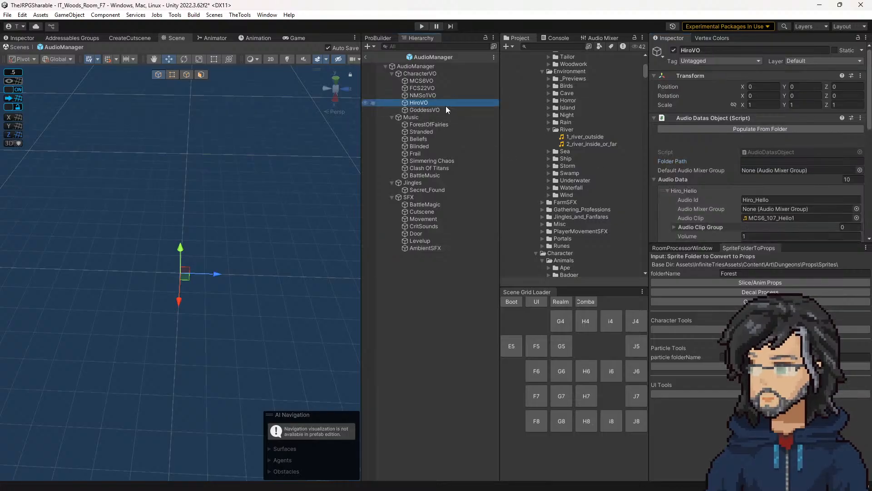
{"action": "left_click", "coordinate": [429, 109]}
{"action": "left_click", "coordinate": [424, 102]}
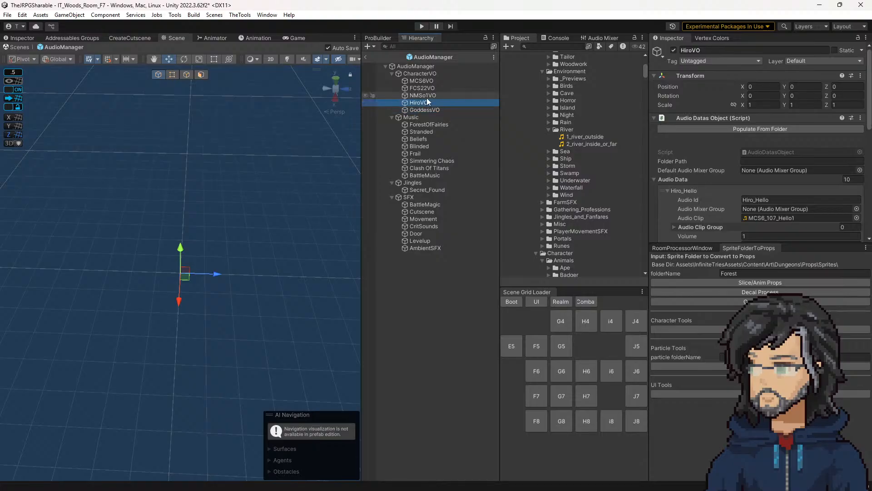
{"action": "left_click", "coordinate": [427, 96]}
{"action": "left_click", "coordinate": [423, 101]}
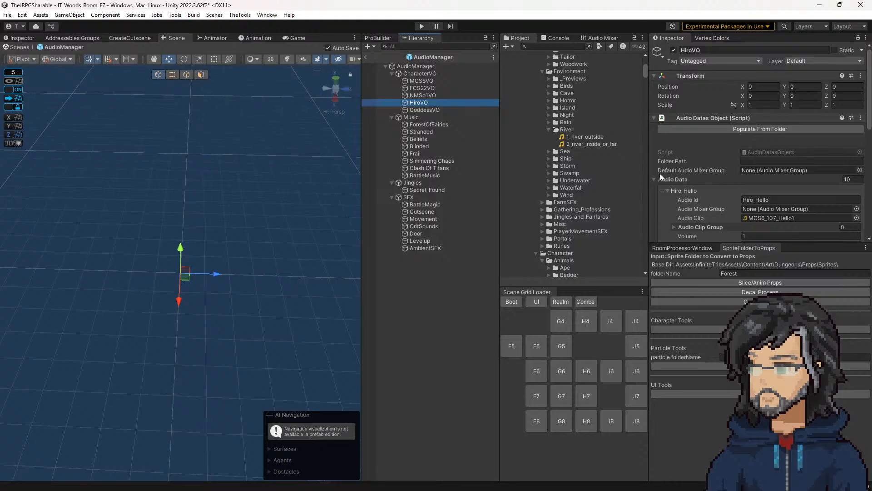
{"action": "left_click", "coordinate": [438, 111]}
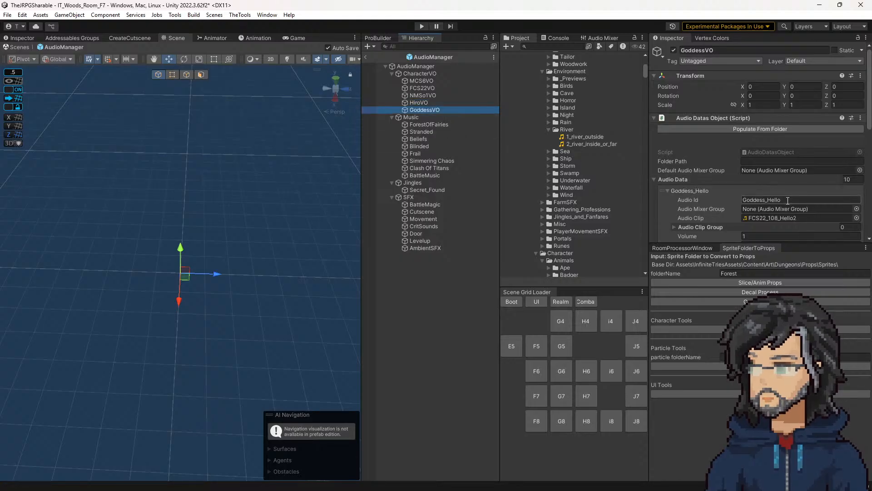
{"action": "scroll", "coordinate": [762, 211], "scroll_direction": "down", "scroll_amount": 7}
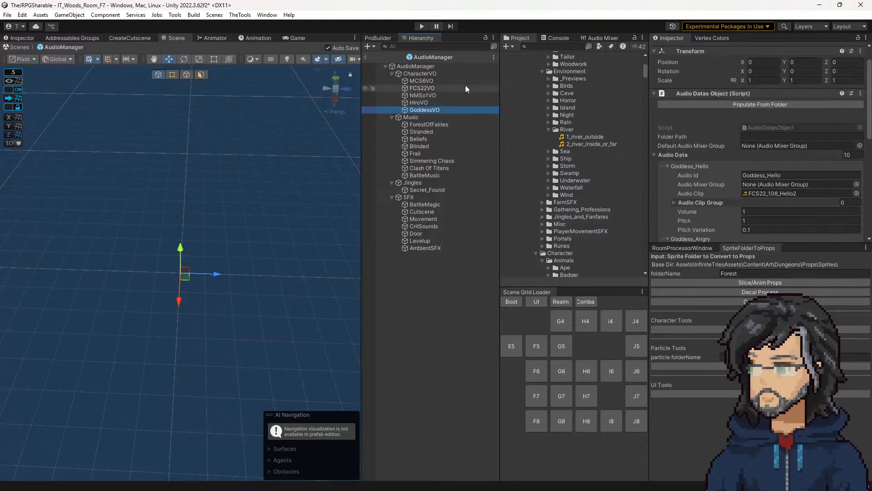
{"action": "left_click", "coordinate": [420, 95]}
{"action": "left_click", "coordinate": [423, 75]}
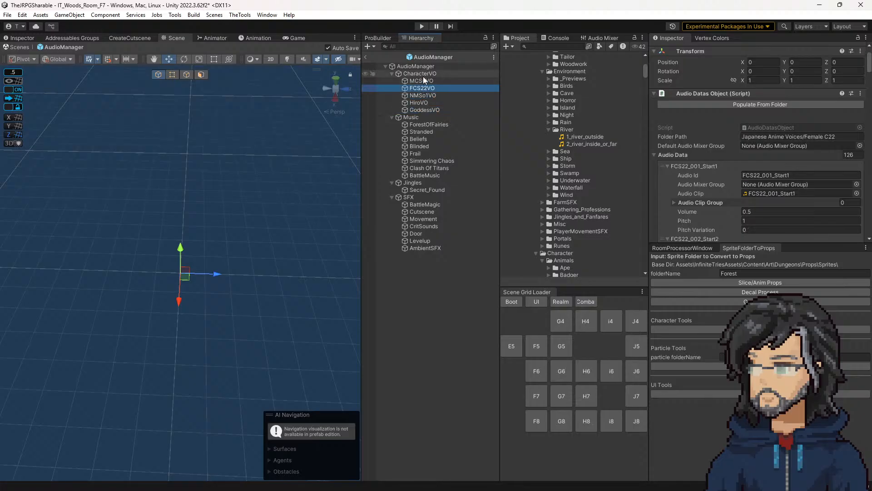
{"action": "left_click", "coordinate": [415, 82]}
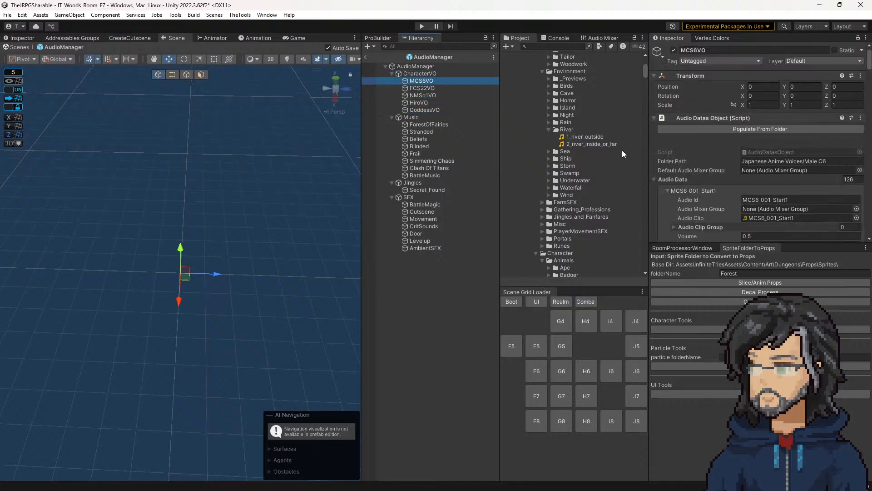
{"action": "left_click", "coordinate": [425, 101]}
{"action": "left_click", "coordinate": [430, 109]}
{"action": "left_click", "coordinate": [429, 103]}
{"action": "left_click", "coordinate": [430, 81]}
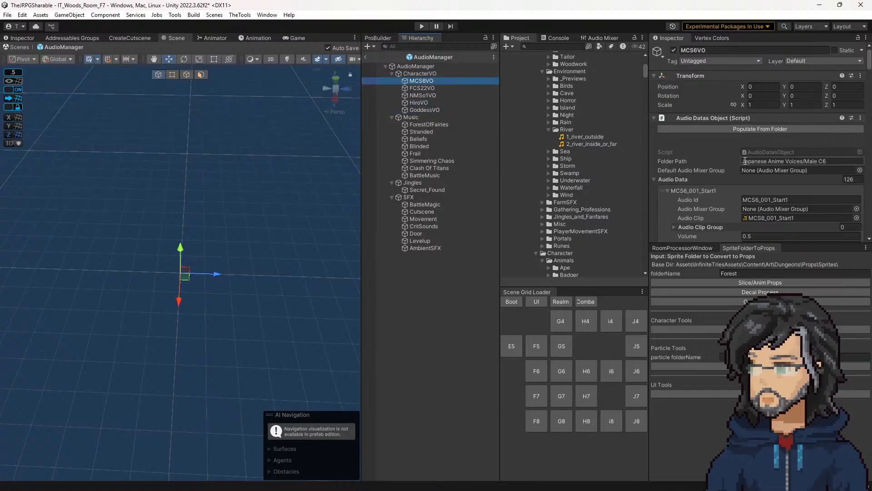
Step: Set the Folder Path of the AmbientSFX object to SFX/Ambiences/Environment/River
{"action": "scroll", "coordinate": [604, 179], "scroll_direction": "up", "scroll_amount": 7}
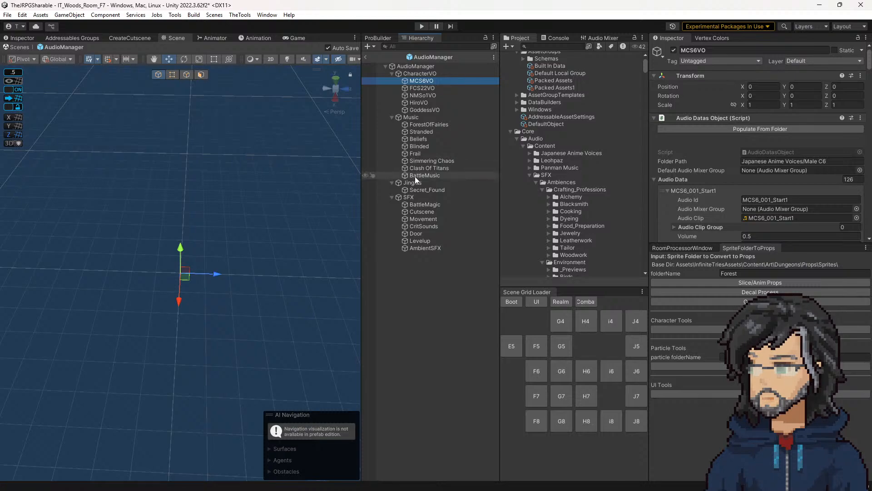
{"action": "left_click", "coordinate": [425, 248]}
{"action": "left_click", "coordinate": [765, 161]}
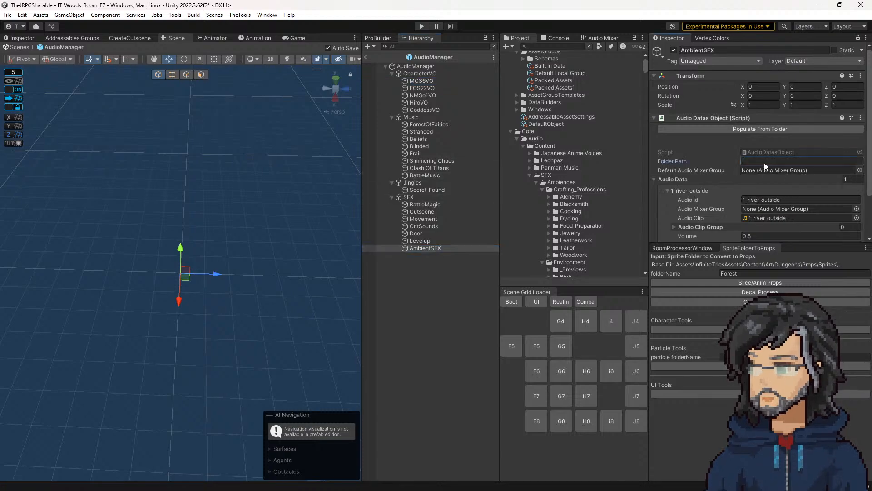
{"action": "type", "text": "SFX/Ambiences/Environment/"}
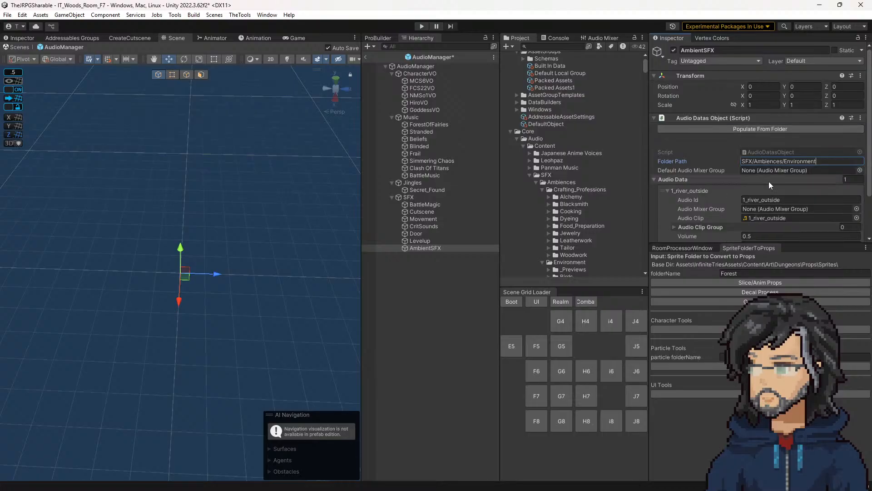
{"action": "scroll", "coordinate": [773, 187], "scroll_direction": "down", "scroll_amount": 1}
{"action": "type", "text": "/"}
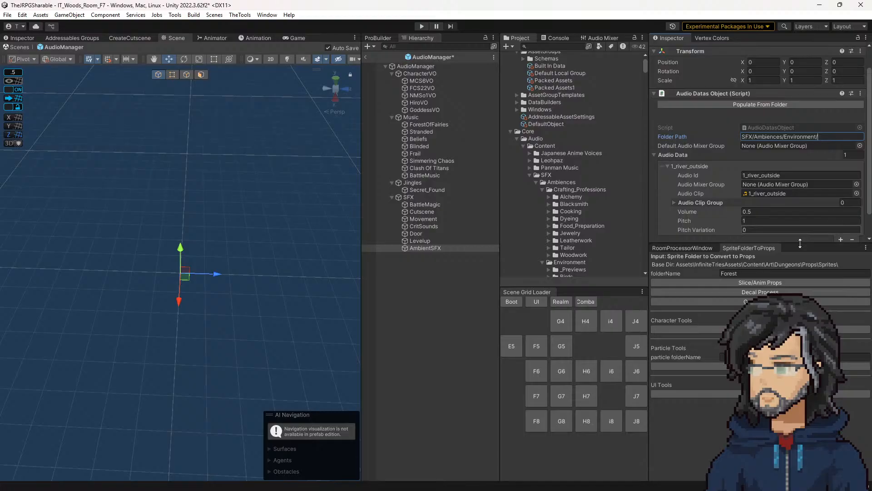
{"action": "scroll", "coordinate": [592, 215], "scroll_direction": "down", "scroll_amount": 5}
{"action": "type", "text": "River"}
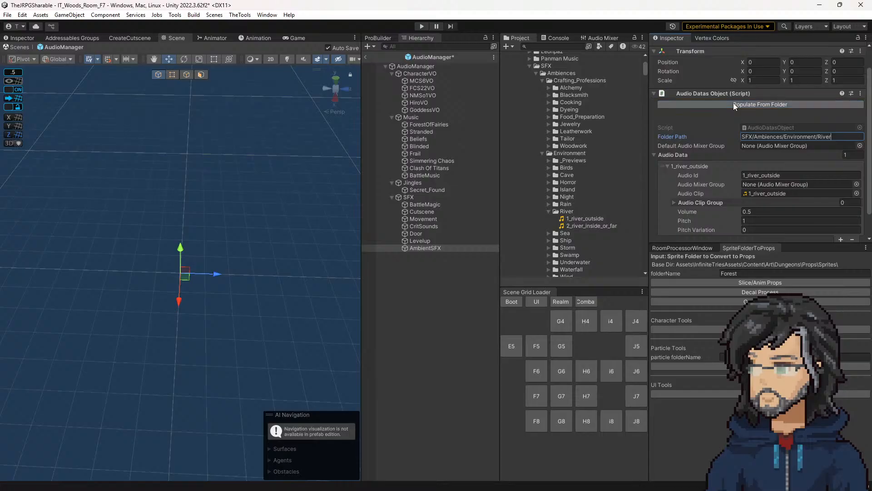
Step: Clear the old console messages and try to populate AmbientSFX's audio data from its folder
{"action": "scroll", "coordinate": [613, 156], "scroll_direction": "up", "scroll_amount": 3}
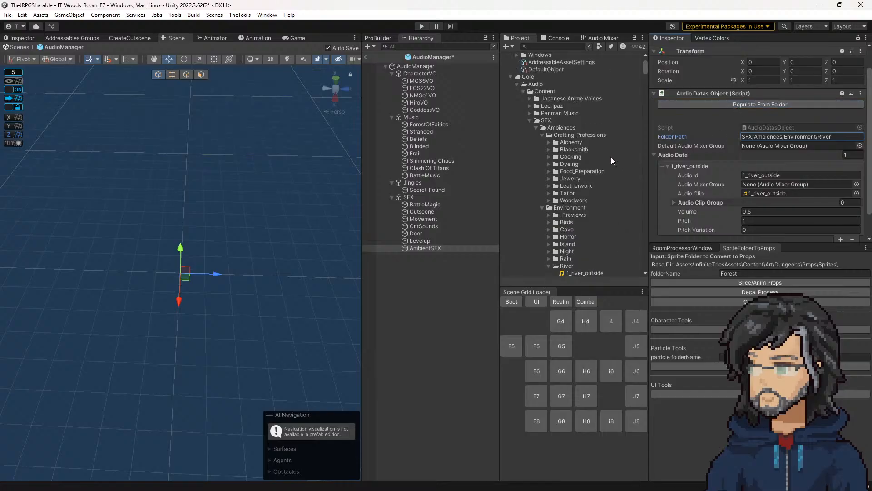
{"action": "left_click", "coordinate": [562, 39]}
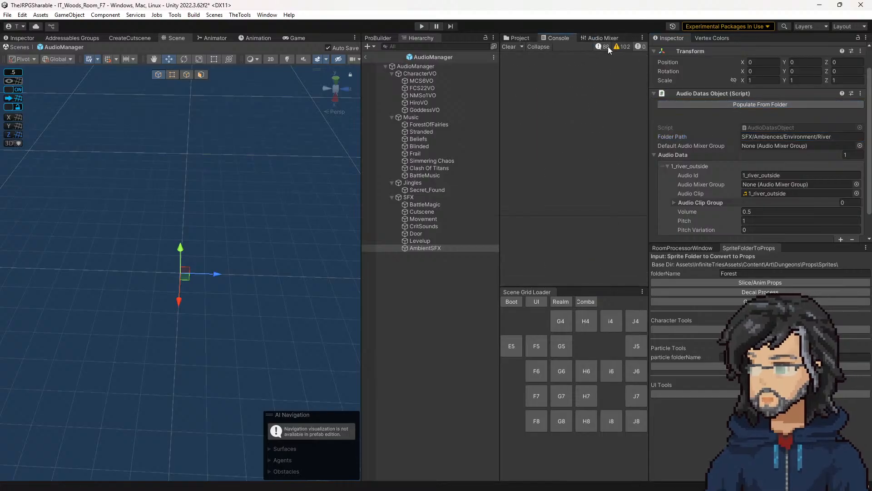
{"action": "left_click", "coordinate": [603, 46]}
{"action": "left_click_drag", "start_coordinate": [644, 74], "coordinate": [637, 220]}
{"action": "left_click", "coordinate": [509, 47]}
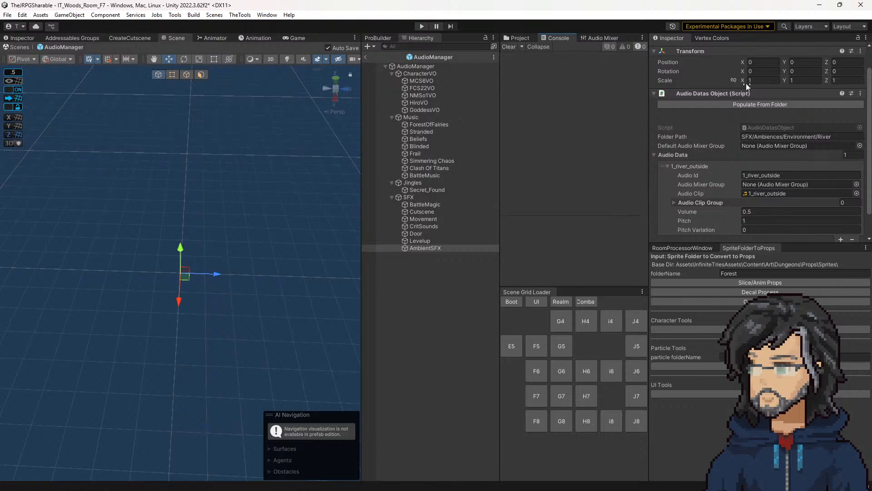
{"action": "left_click", "coordinate": [744, 103]}
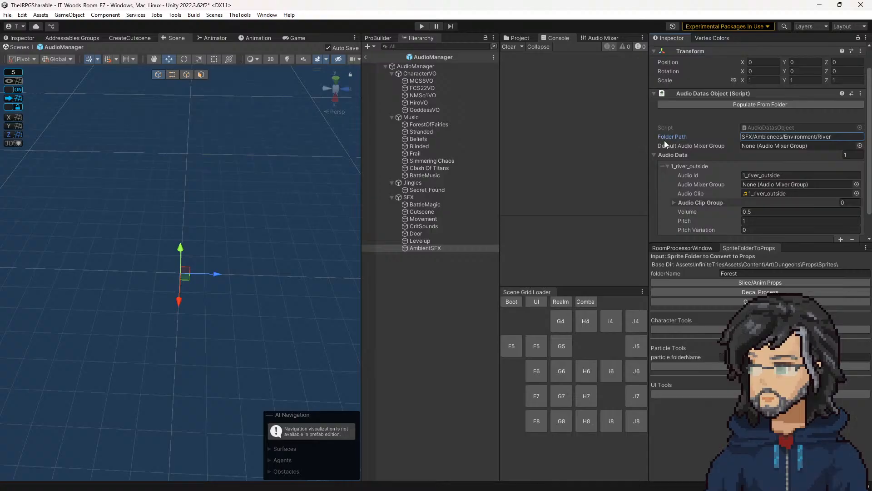
Step: Collapse the Crafting_Professions folder to check the River folder's hierarchy against the Folder Path, and retry Populate From Folder
{"action": "left_click", "coordinate": [518, 38]}
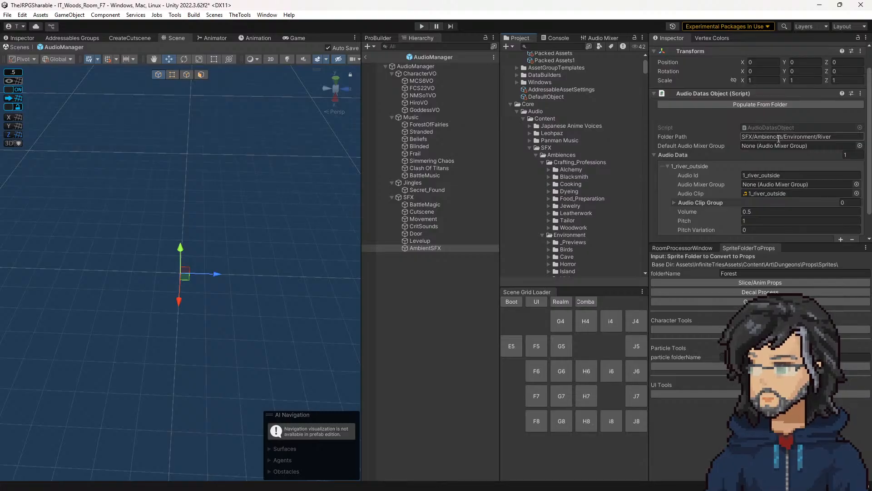
{"action": "left_click", "coordinate": [542, 162]}
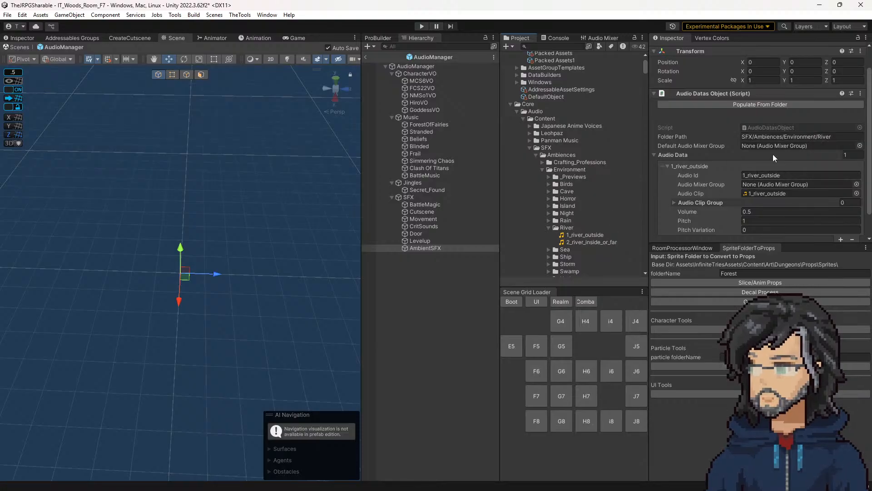
{"action": "left_click", "coordinate": [740, 103]}
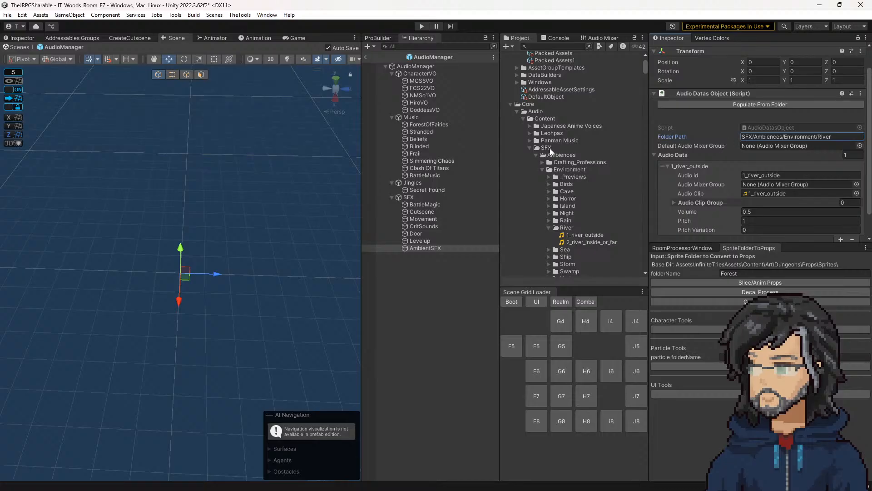
Step: Compare MCS6VO's Folder Path with the subfolders of the Japanese Anime Voices project folder
{"action": "left_click", "coordinate": [419, 81]}
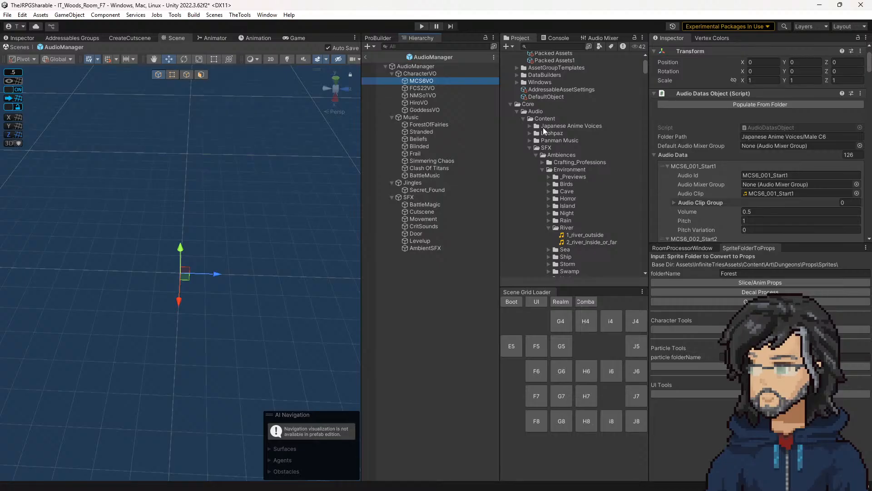
{"action": "left_click", "coordinate": [530, 125]}
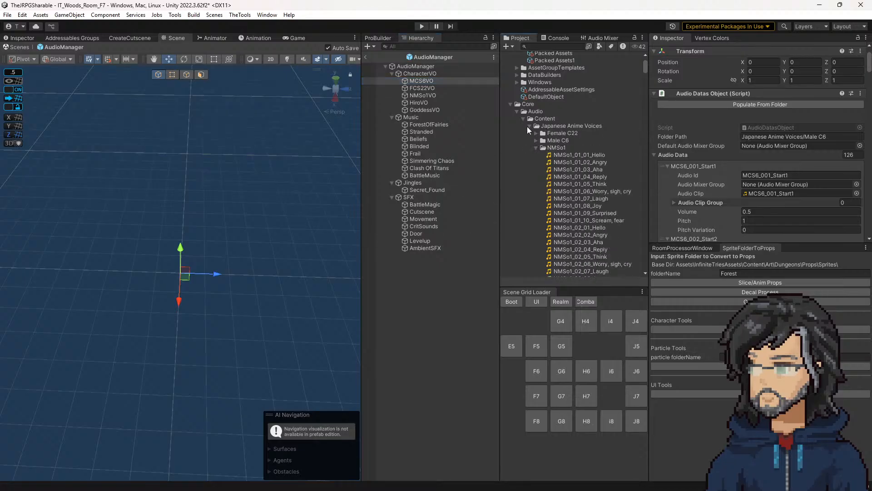
{"action": "left_click", "coordinate": [532, 126]}
{"action": "left_click", "coordinate": [529, 126]}
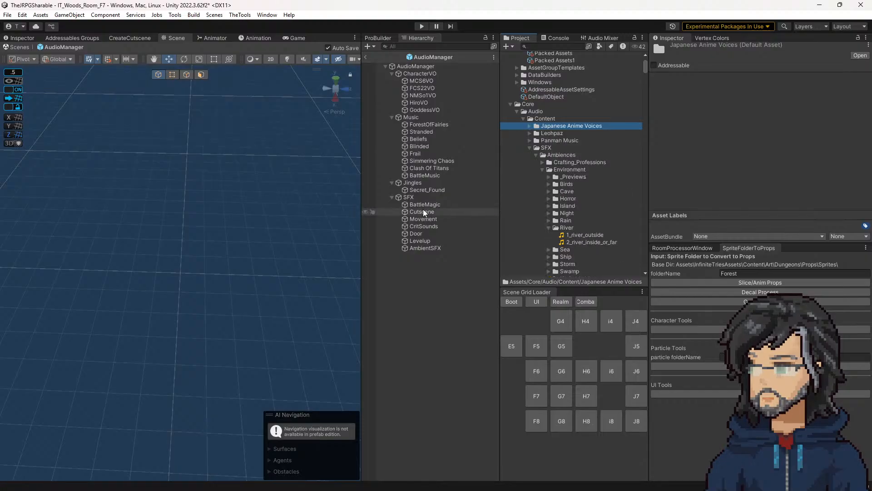
Step: Try emptying AmbientSFX's Audio Data list by setting its size to 0, and undo the change
{"action": "left_click", "coordinate": [430, 197]}
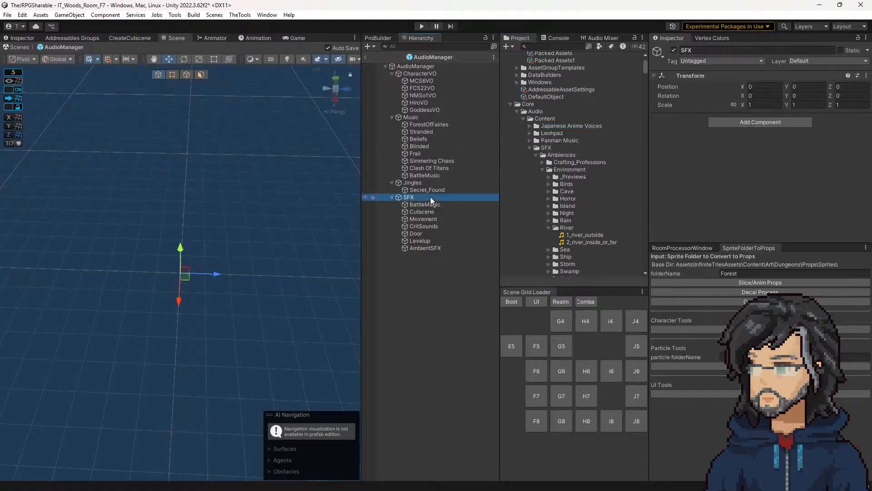
{"action": "left_click", "coordinate": [418, 247]}
{"action": "left_click", "coordinate": [851, 180]}
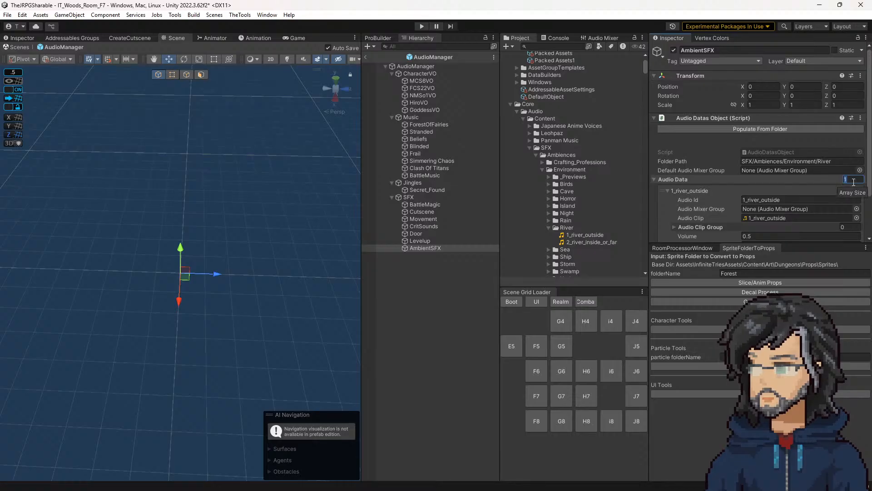
{"action": "key", "text": "Return"}
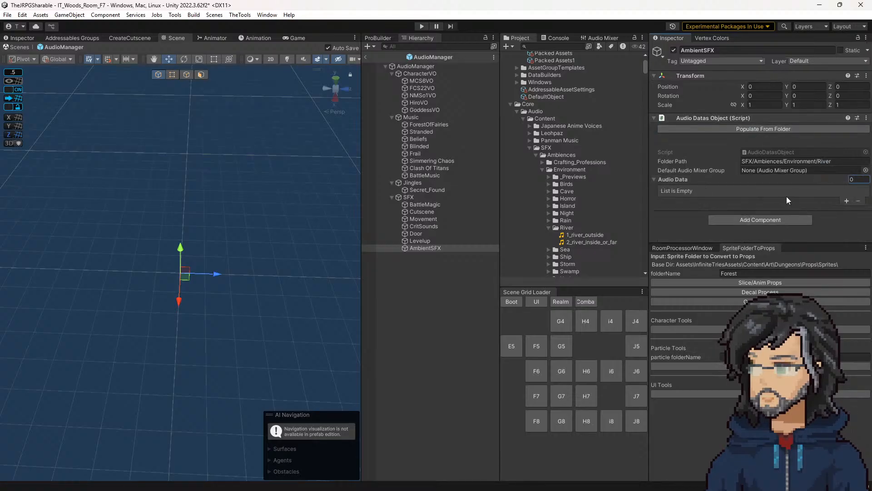
{"action": "key", "text": "ctrl+z"}
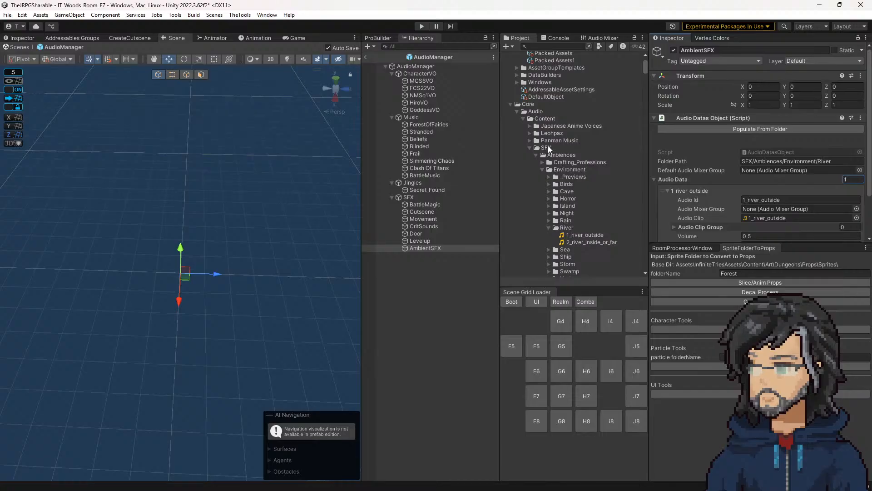
Step: Re-enter the exact Ambiences and Environment folder names in AmbientSFX's Folder Path and try Populate From Folder again
{"action": "left_click", "coordinate": [567, 155]}
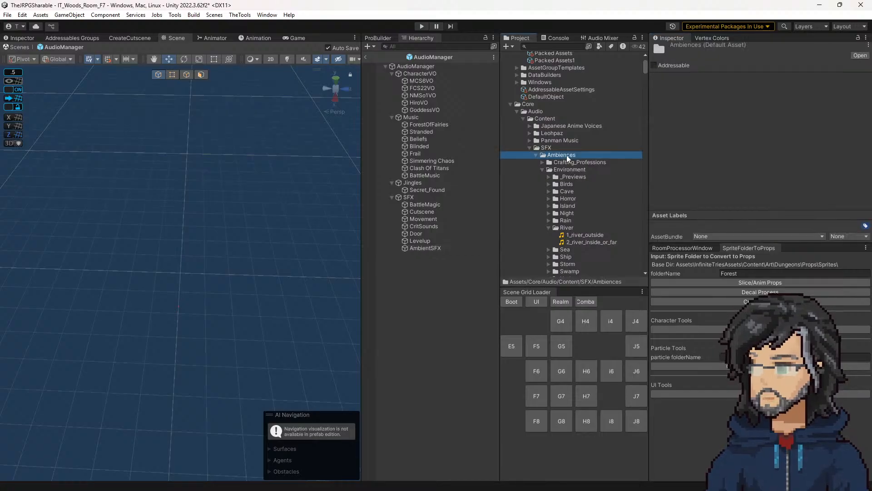
{"action": "left_click", "coordinate": [425, 248]}
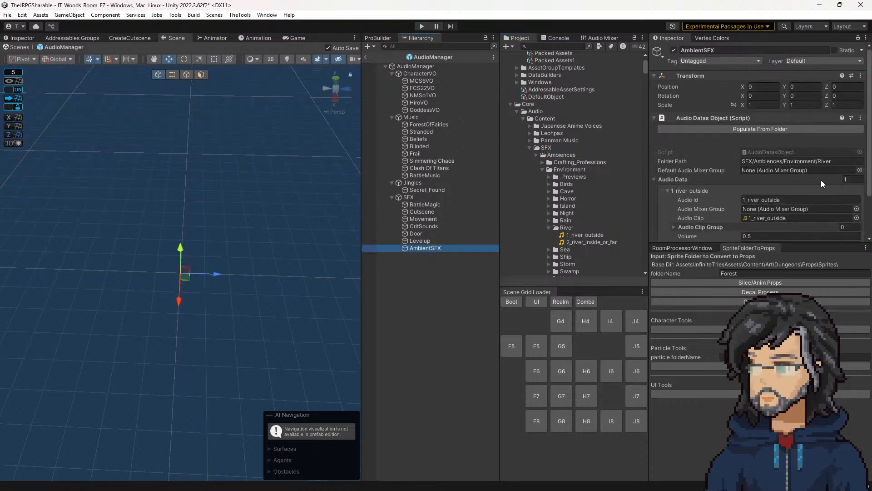
{"action": "left_click", "coordinate": [771, 161]}
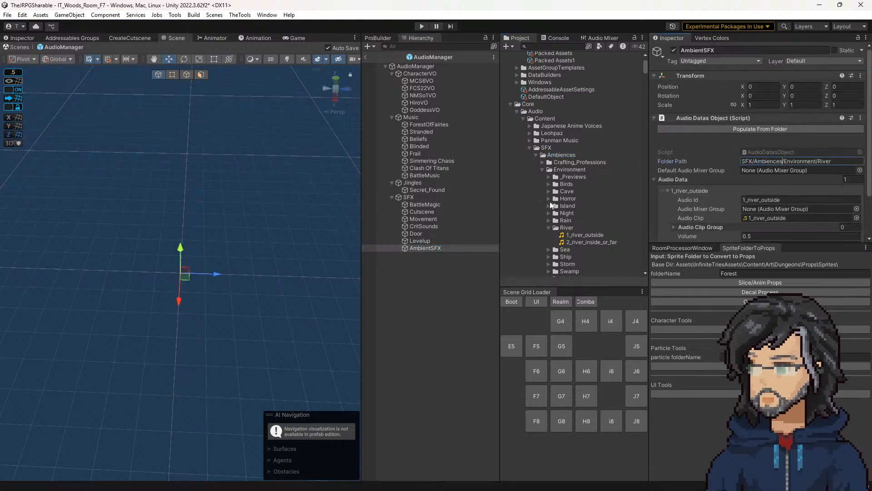
{"action": "left_click", "coordinate": [568, 169]}
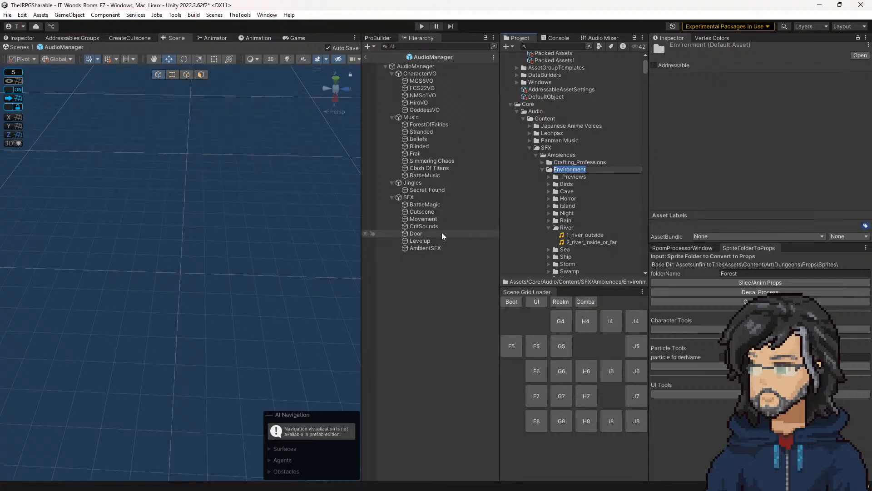
{"action": "left_click", "coordinate": [425, 248]}
{"action": "double_click", "coordinate": [795, 161]}
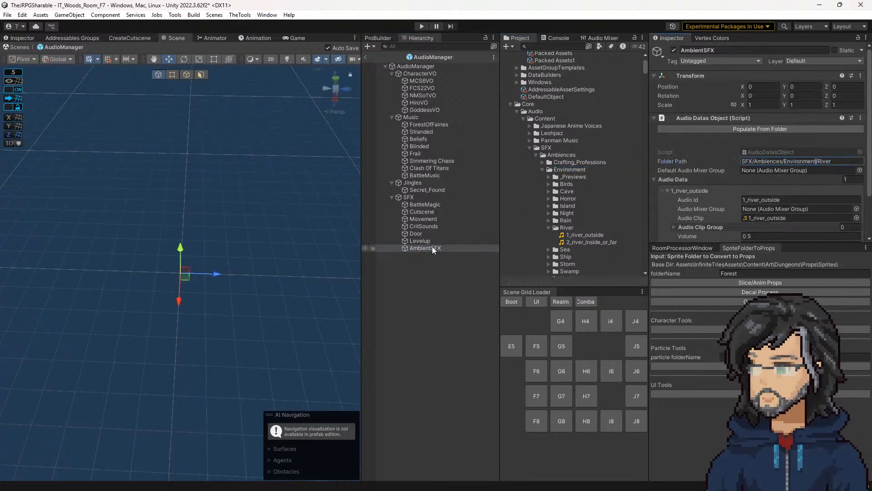
{"action": "left_click", "coordinate": [754, 132]}
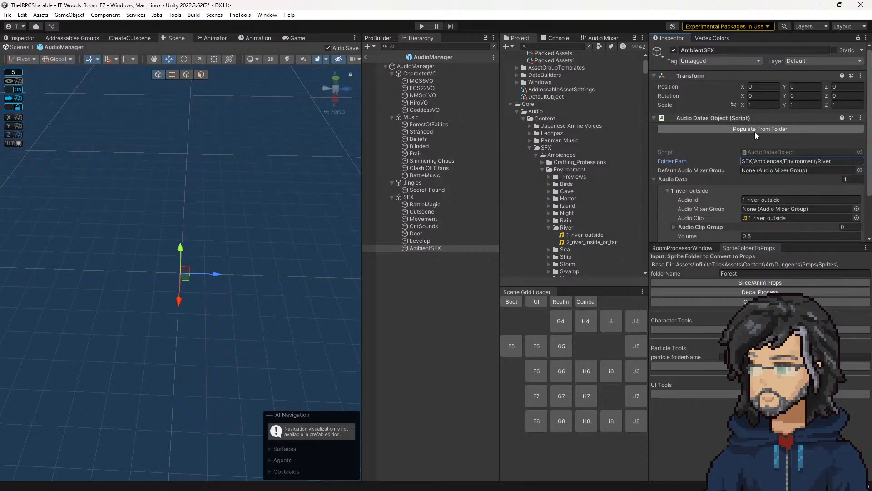
{"action": "left_click", "coordinate": [761, 170]}
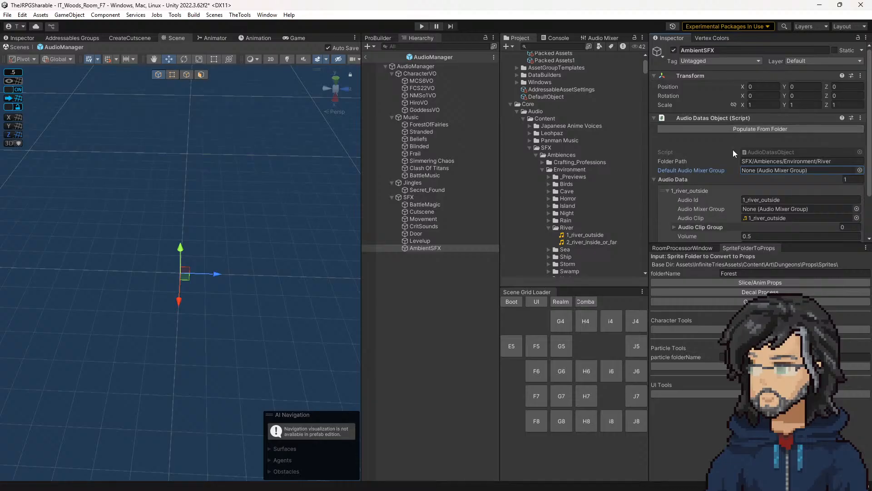
Step: Open the AudioDatasObject script in Visual Studio and trace its custom editor's Populate From Folder call to the Populate method
{"action": "double_click", "coordinate": [769, 152]}
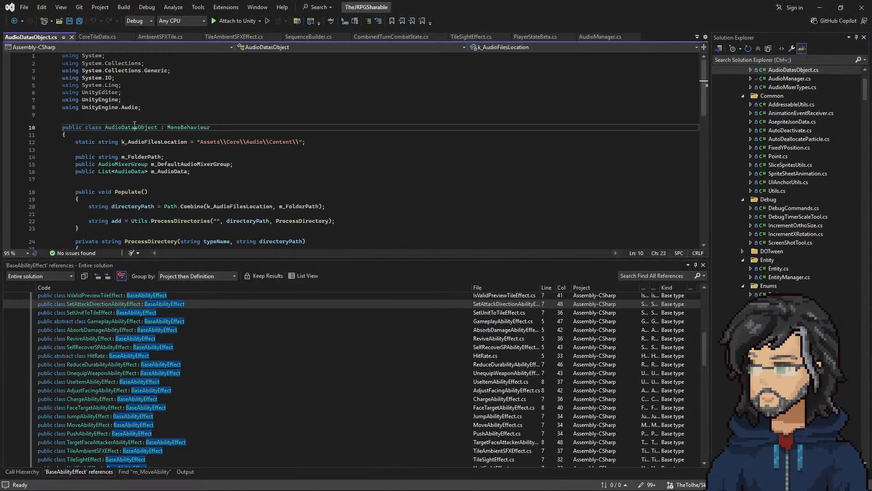
{"action": "right_click", "coordinate": [135, 124]}
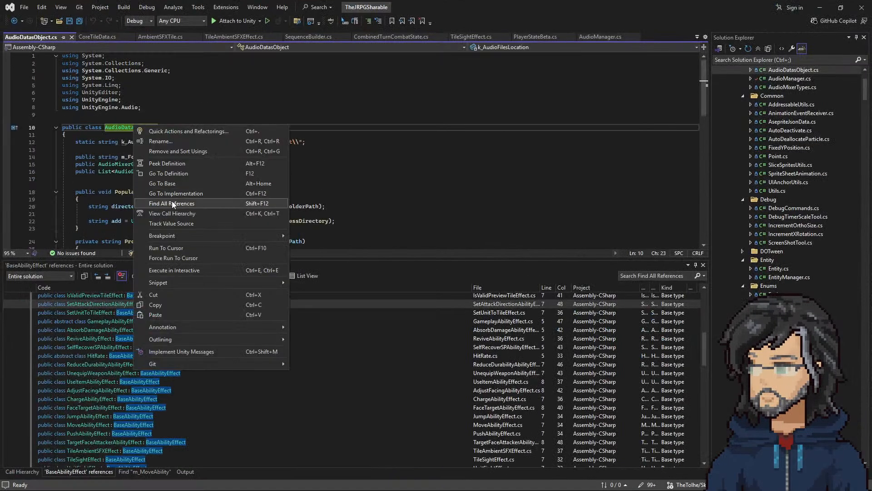
{"action": "left_click", "coordinate": [173, 202]}
{"action": "double_click", "coordinate": [97, 354]}
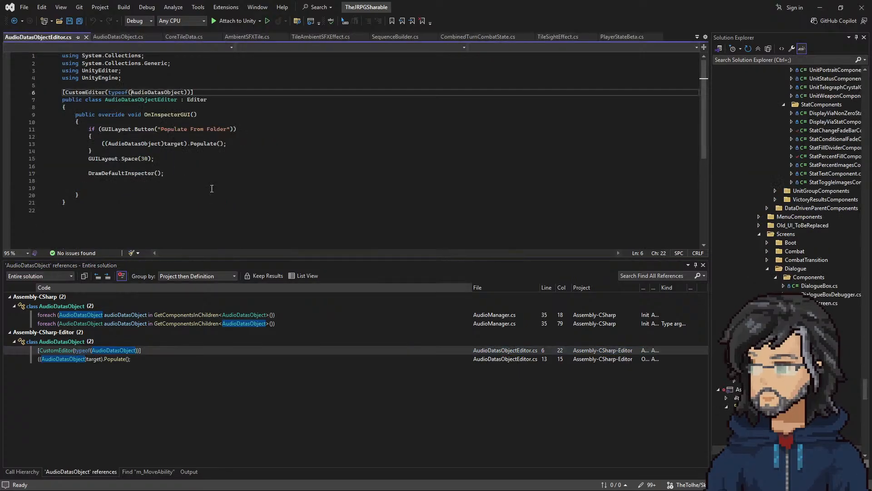
{"action": "left_click", "coordinate": [201, 155]}
{"action": "right_click", "coordinate": [200, 155]}
{"action": "left_click", "coordinate": [252, 203]}
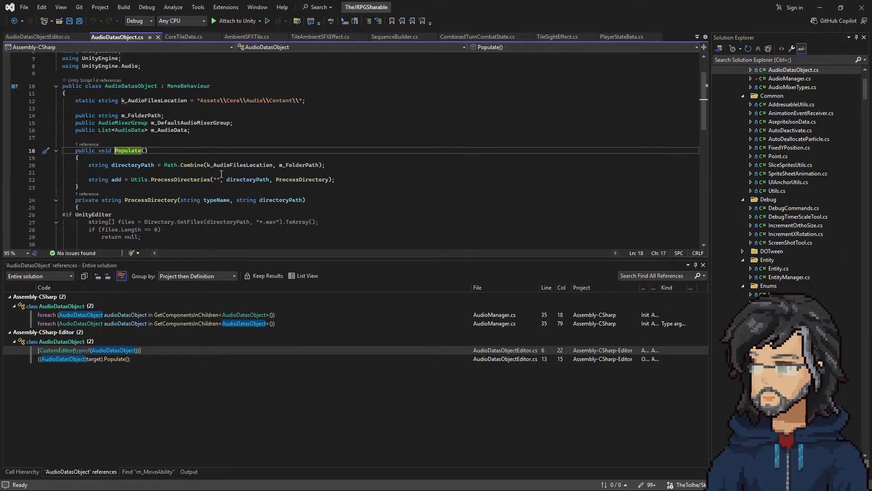
Step: Examine how Populate and ProcessDirectory build the directory path and load the .wav files, including the #if UnityEditor condition
{"action": "scroll", "coordinate": [221, 126], "scroll_direction": "down", "scroll_amount": 2}
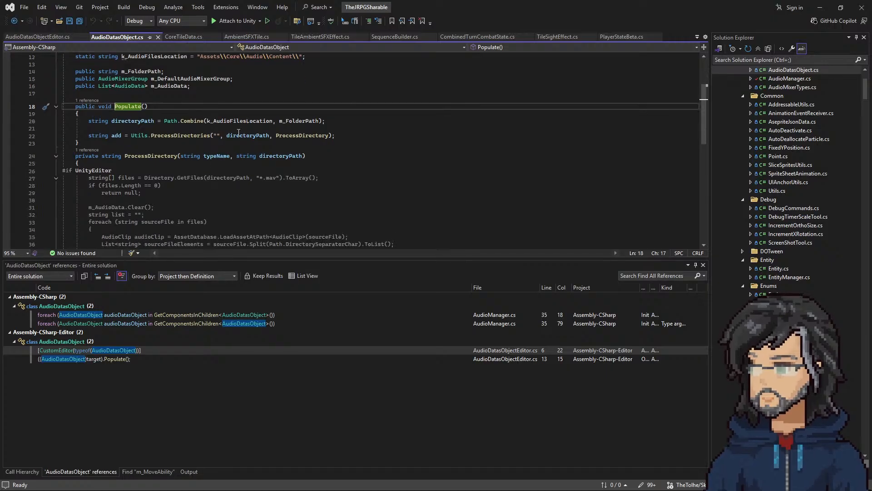
{"action": "double_click", "coordinate": [240, 121]}
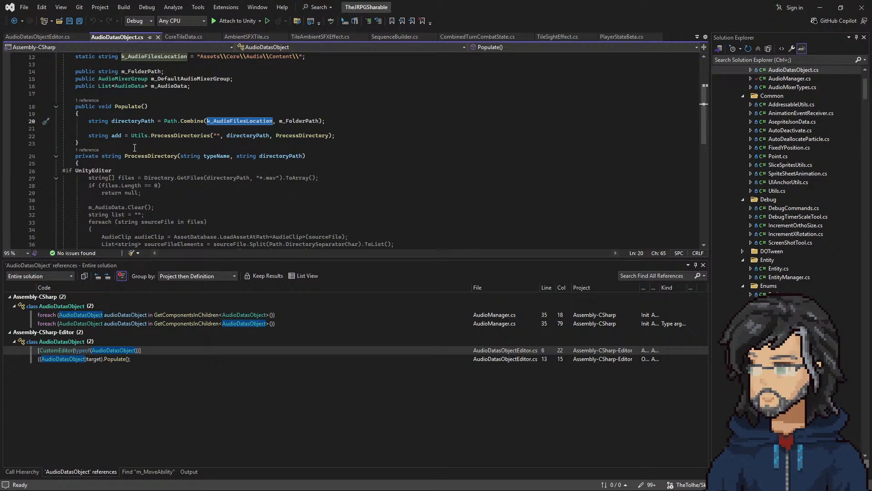
{"action": "scroll", "coordinate": [135, 136], "scroll_direction": "down", "scroll_amount": 1}
{"action": "scroll", "coordinate": [163, 143], "scroll_direction": "down", "scroll_amount": 5}
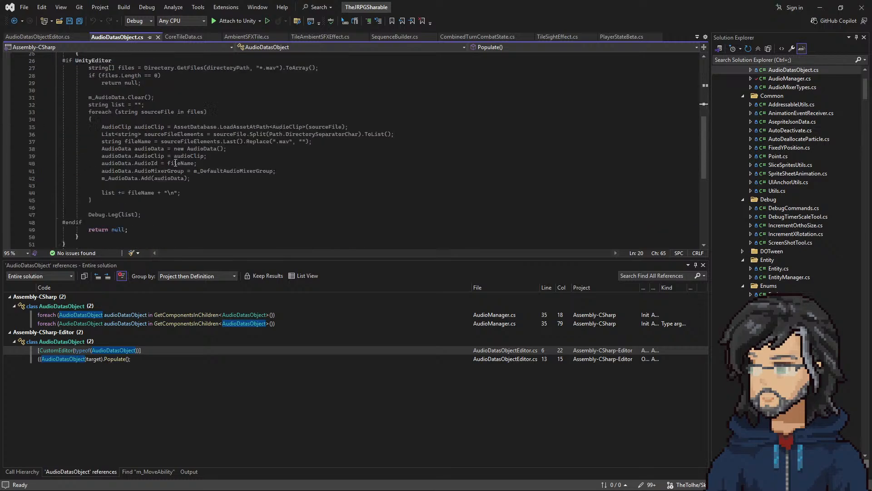
{"action": "scroll", "coordinate": [161, 184], "scroll_direction": "up", "scroll_amount": 4}
{"action": "scroll", "coordinate": [136, 169], "scroll_direction": "up", "scroll_amount": 1}
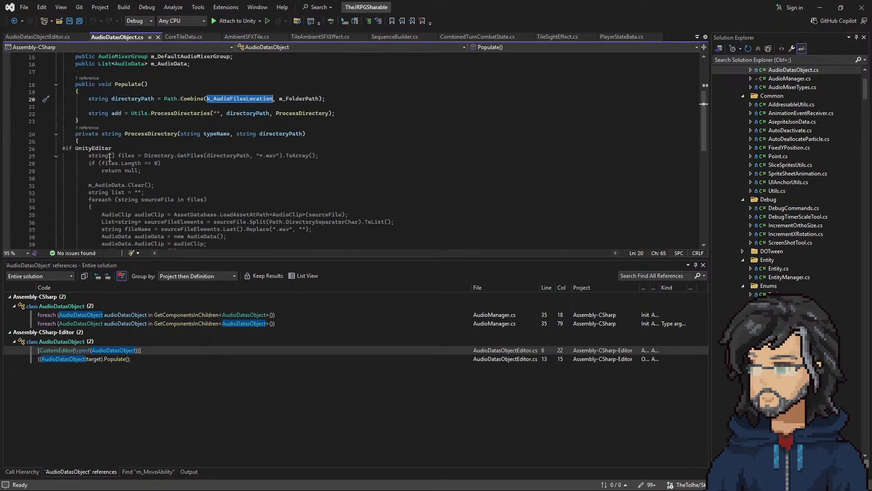
{"action": "left_click", "coordinate": [122, 147]}
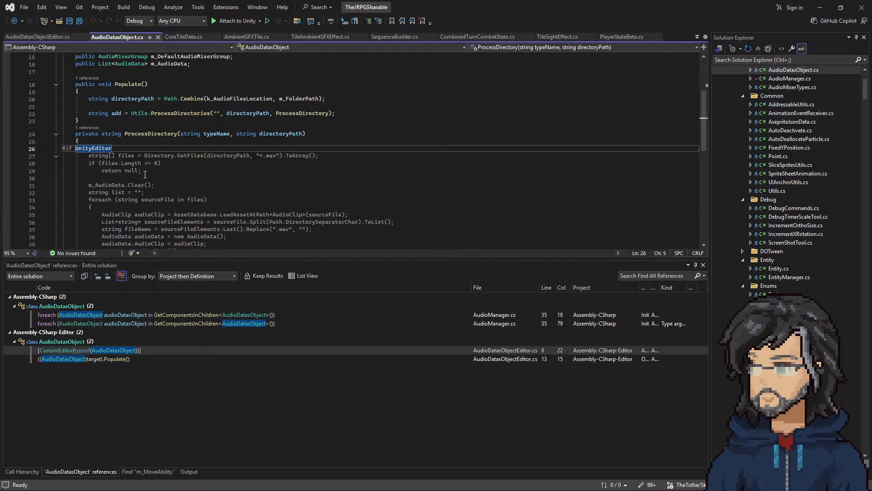
Step: Examine which lines of ProcessDirectory are enclosed by the #if UnityEditor and #endif directives
{"action": "scroll", "coordinate": [145, 174], "scroll_direction": "down", "scroll_amount": 4}
{"action": "scroll", "coordinate": [145, 174], "scroll_direction": "up", "scroll_amount": 4}
{"action": "scroll", "coordinate": [160, 192], "scroll_direction": "down", "scroll_amount": 2}
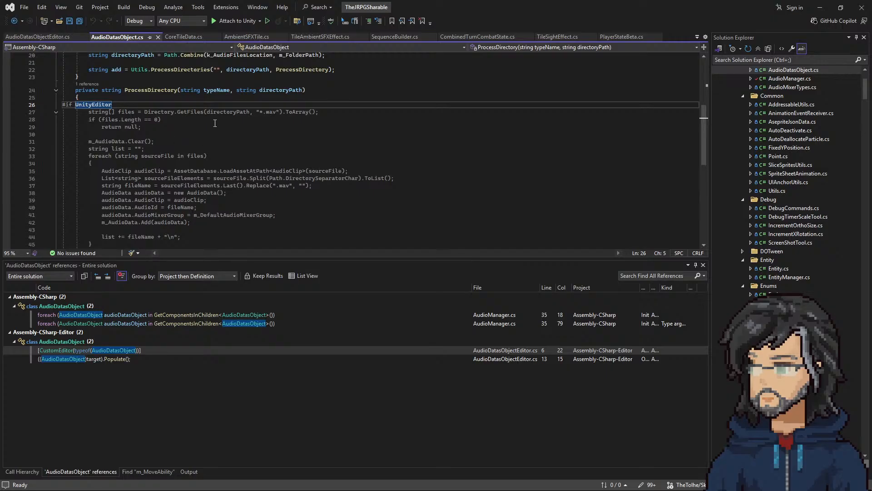
{"action": "left_click_drag", "start_coordinate": [95, 115], "coordinate": [208, 228]}
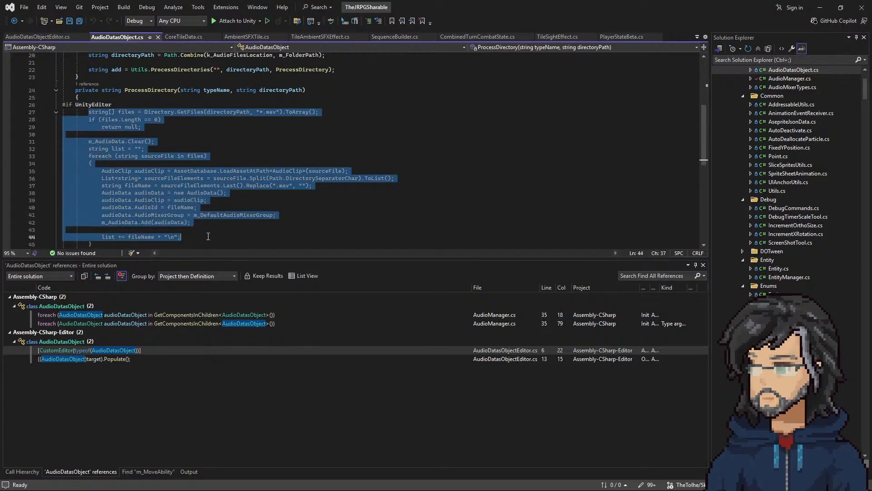
{"action": "left_click", "coordinate": [205, 229]}
{"action": "scroll", "coordinate": [112, 129], "scroll_direction": "up", "scroll_amount": 2}
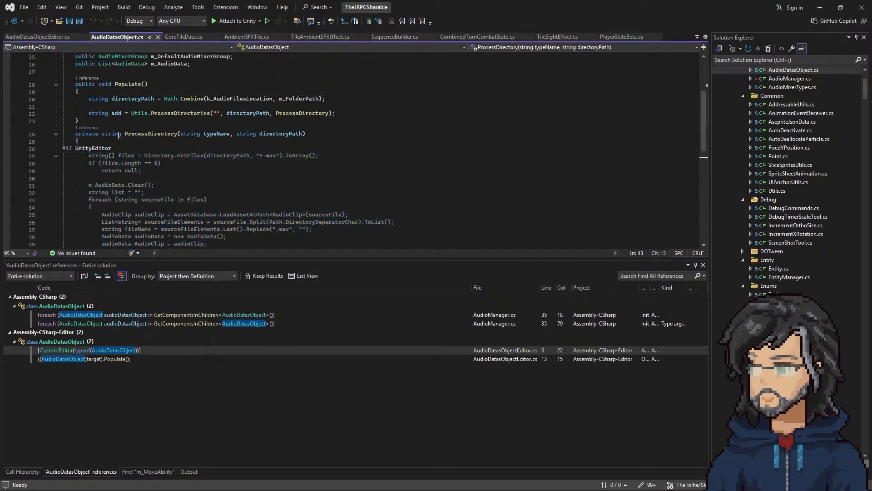
{"action": "left_click", "coordinate": [67, 147]}
{"action": "scroll", "coordinate": [68, 150], "scroll_direction": "down", "scroll_amount": 8}
{"action": "scroll", "coordinate": [93, 186], "scroll_direction": "up", "scroll_amount": 14}
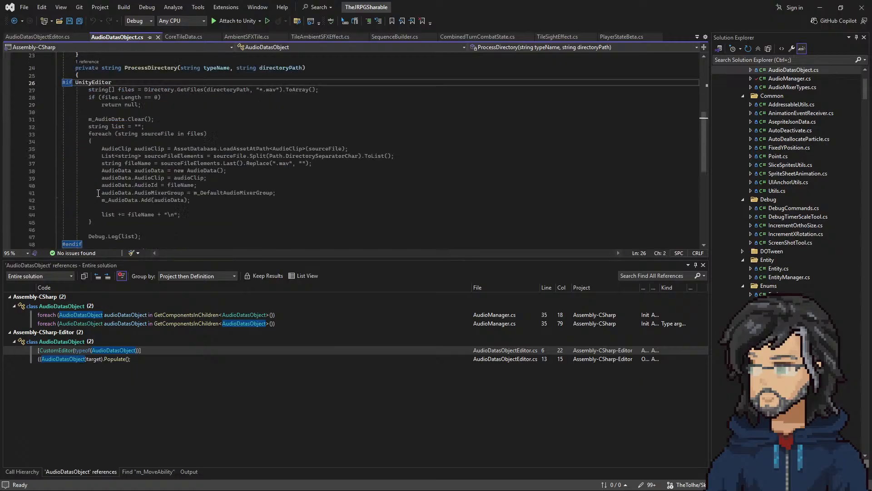
{"action": "scroll", "coordinate": [94, 191], "scroll_direction": "down", "scroll_amount": 6}
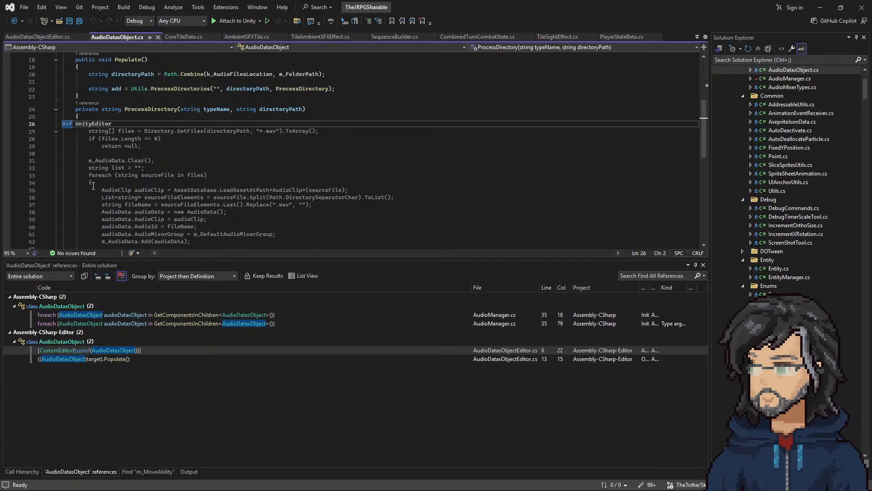
{"action": "left_click", "coordinate": [130, 121]}
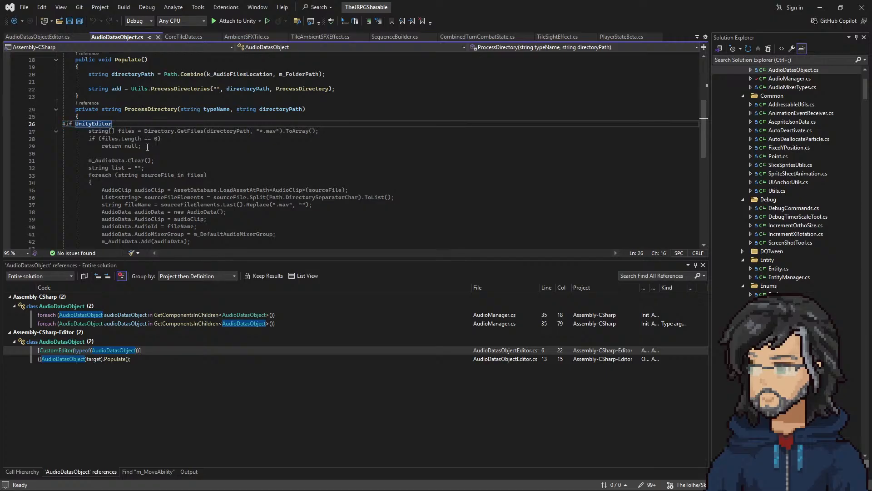
Step: Remove the #if UnityEditor and #endif directives from ProcessDirectory and save the AudioDatasObject script
{"action": "key", "text": "Return"}
{"action": "key", "text": "ctrl+z"}
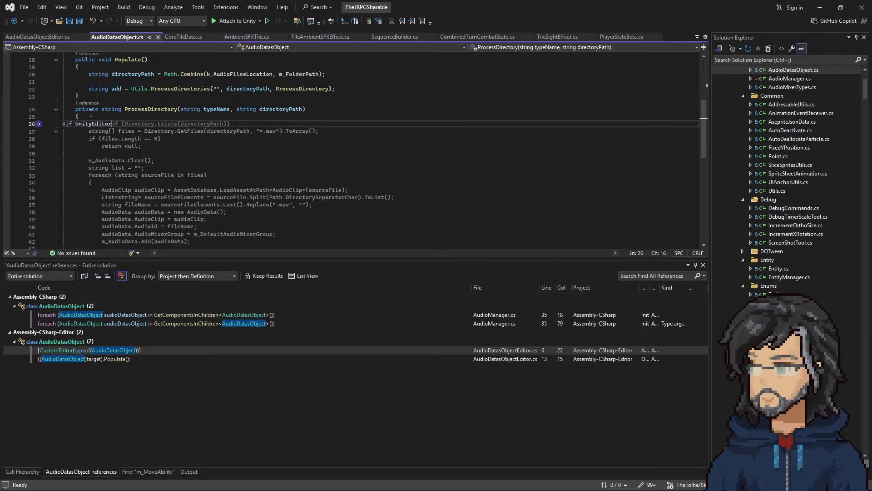
{"action": "left_click_drag", "start_coordinate": [112, 121], "coordinate": [62, 122]}
{"action": "key", "text": "BackSpace"}
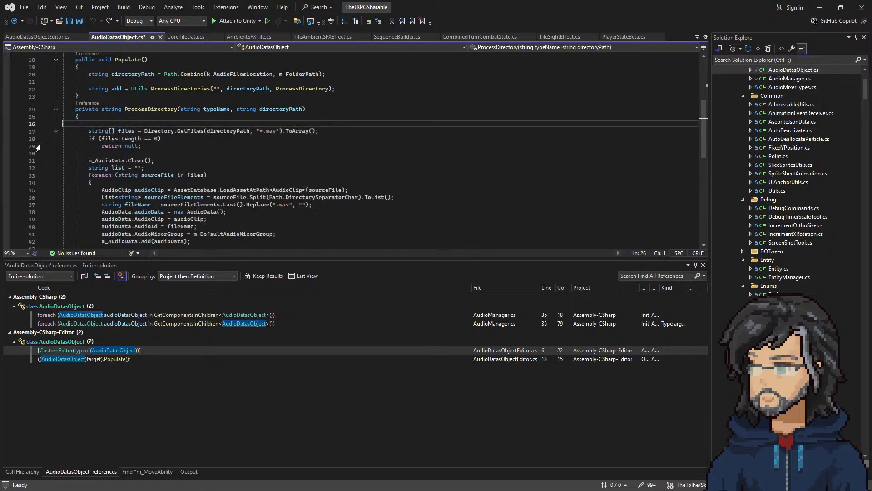
{"action": "scroll", "coordinate": [116, 189], "scroll_direction": "down", "scroll_amount": 6}
{"action": "left_click", "coordinate": [103, 153]}
{"action": "key", "text": "BackSpace"}
{"action": "key", "text": "BackSpace"}
{"action": "key", "text": "BackSpace"}
{"action": "key", "text": "BackSpace"}
{"action": "key", "text": "BackSpace"}
{"action": "key", "text": "BackSpace"}
{"action": "key", "text": "BackSpace"}
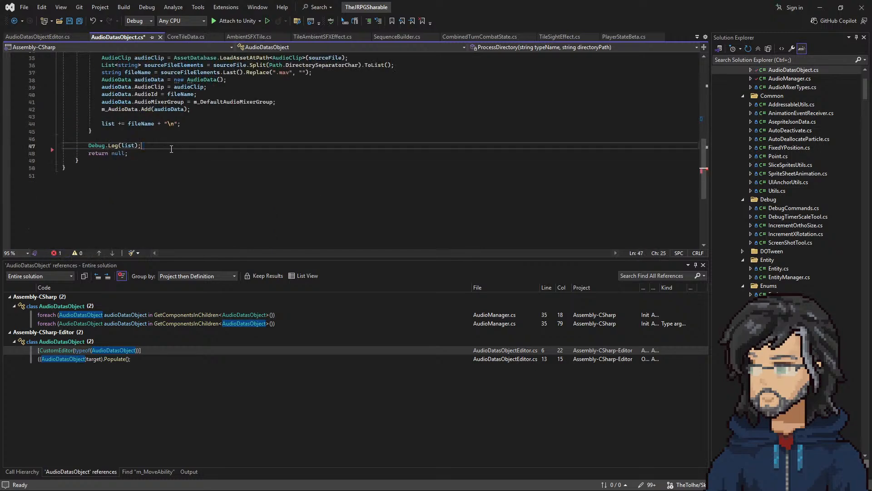
{"action": "scroll", "coordinate": [173, 183], "scroll_direction": "up", "scroll_amount": 4}
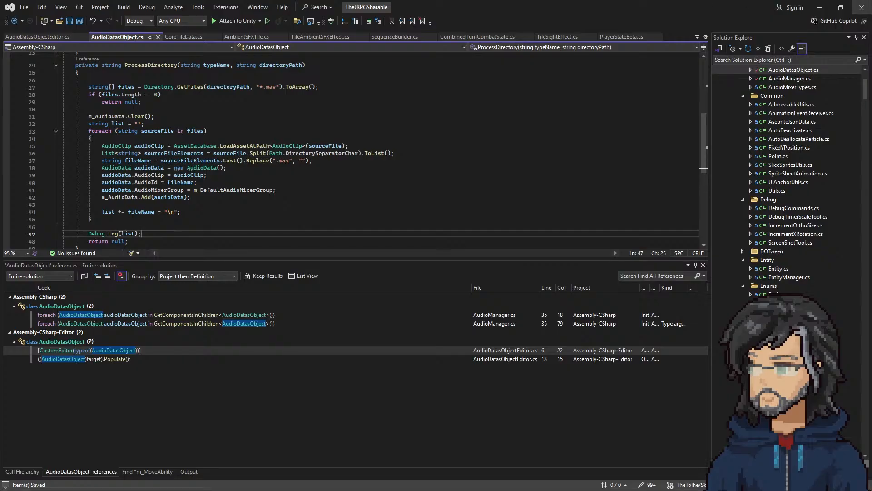
Step: Switch to Unity, run Populate From Folder on AmbientSFX, and review its Audio Data entries
{"action": "left_click", "coordinate": [820, 7]}
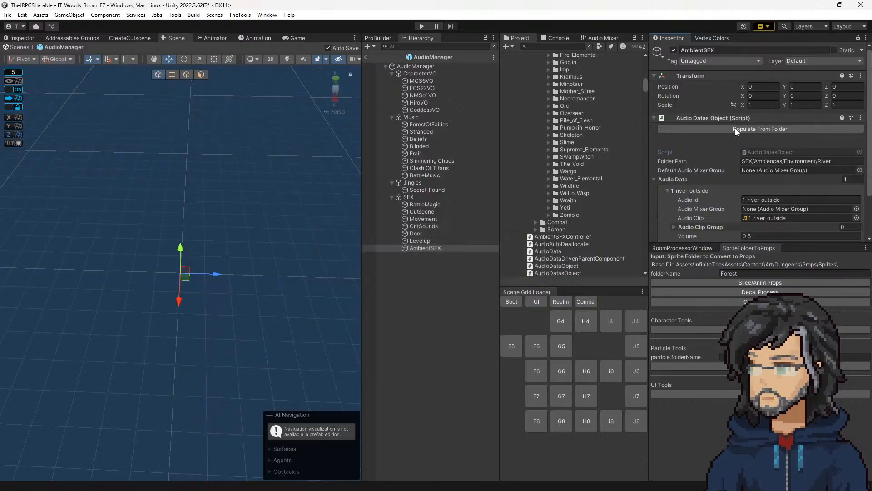
{"action": "left_click", "coordinate": [736, 129]}
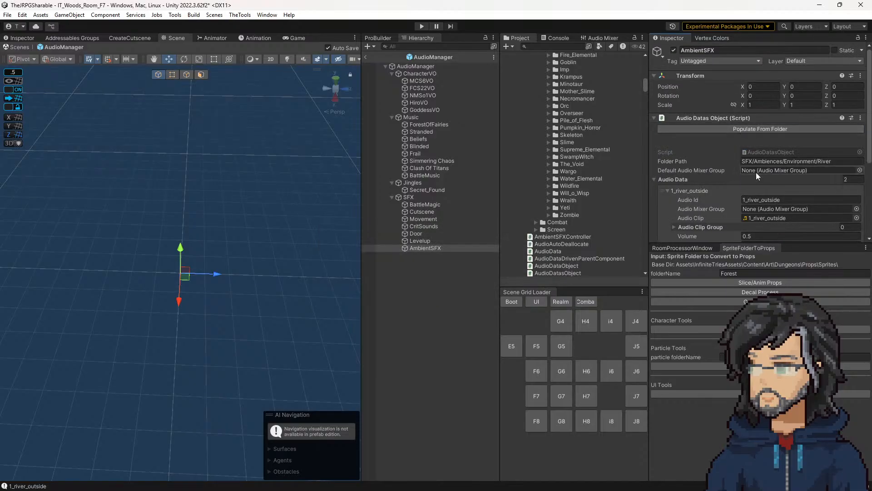
{"action": "scroll", "coordinate": [754, 177], "scroll_direction": "down", "scroll_amount": 3}
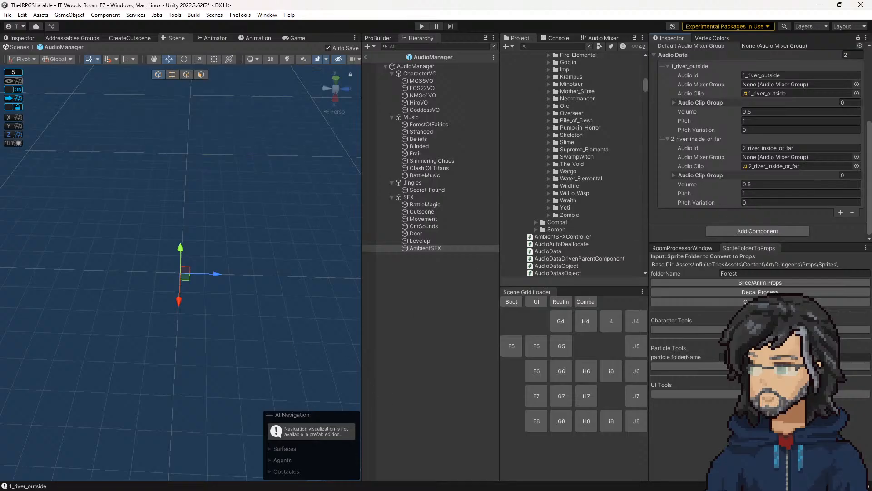
Step: Return to AudioDatasObject in Visual Studio and undo the removal of the #if UnityEditor and #endif directives
{"action": "key", "text": "alt+Tab"}
{"action": "left_click", "coordinate": [313, 154]}
{"action": "type", "text": "S"}
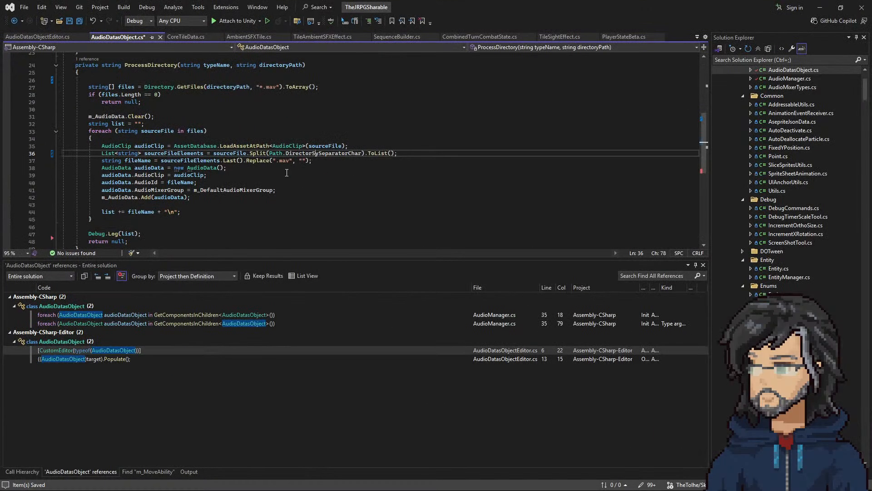
{"action": "type", "text": "Z"}
{"action": "left_click", "coordinate": [226, 161]}
{"action": "type", "text": "Z"}
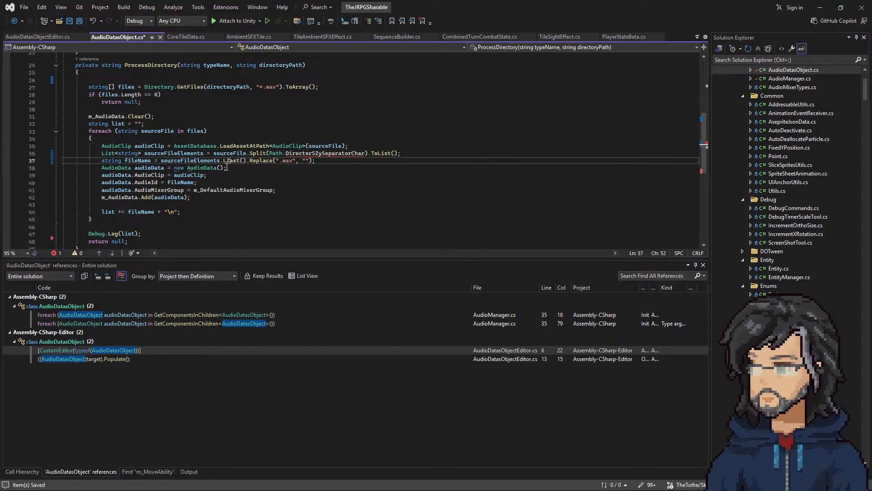
{"action": "key", "text": "ctrl+z"}
{"action": "key", "text": "ctrl+z"}
{"action": "key", "text": "ctrl+z"}
{"action": "key", "text": "ctrl+z"}
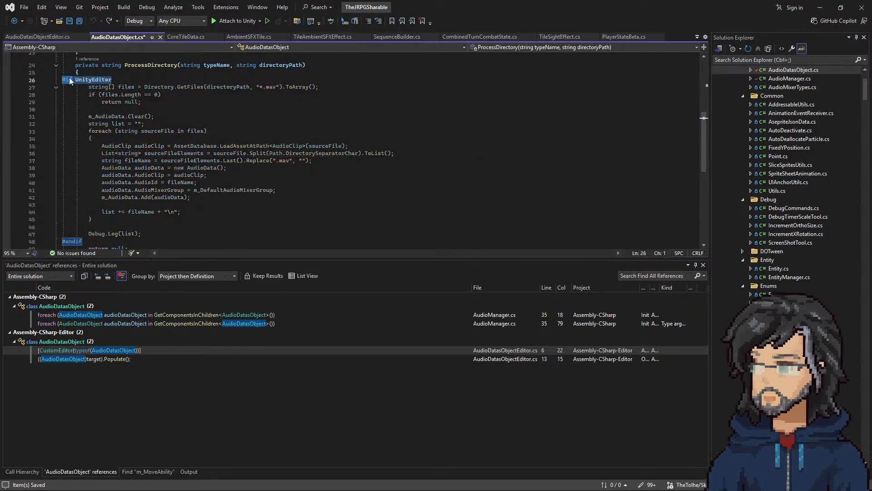
Step: Search the entire solution for #if and look through how other scripts write the editor condition
{"action": "double_click", "coordinate": [85, 80]}
{"action": "left_click_drag", "start_coordinate": [122, 78], "coordinate": [66, 80]}
{"action": "left_click", "coordinate": [63, 80]}
{"action": "key", "text": "alt+Tab"}
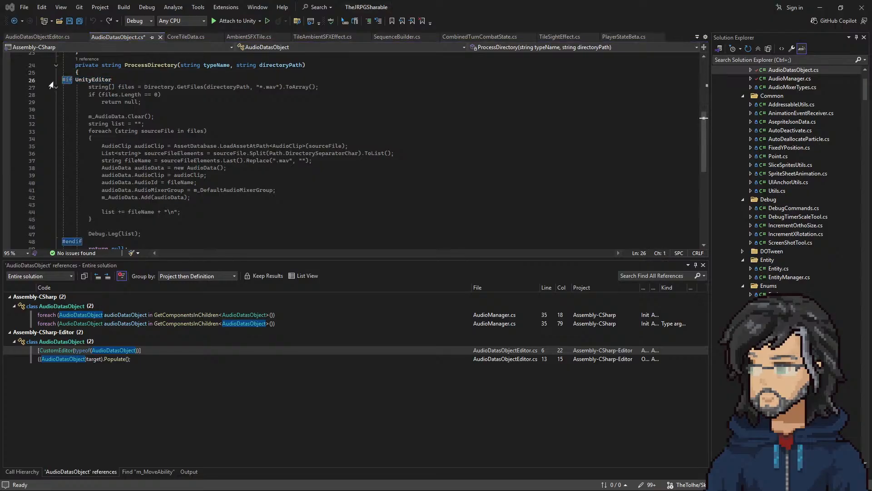
{"action": "key", "text": "Return"}
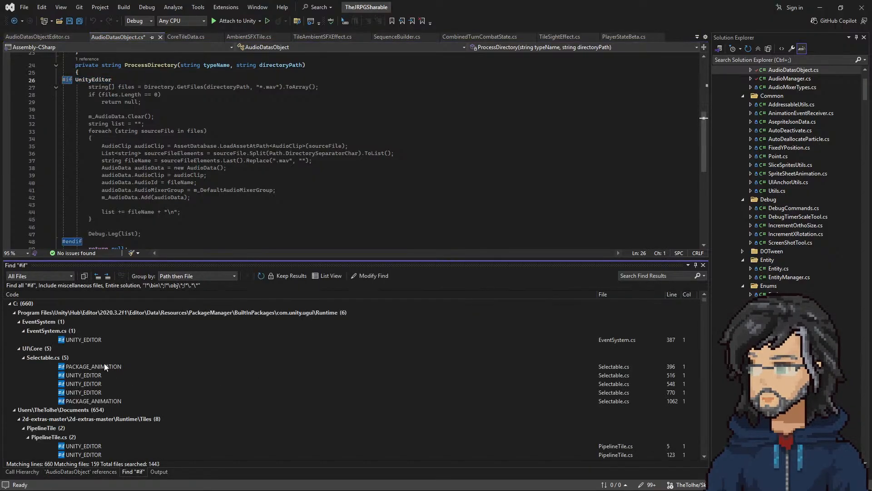
{"action": "scroll", "coordinate": [108, 365], "scroll_direction": "down", "scroll_amount": 15}
{"action": "scroll", "coordinate": [97, 370], "scroll_direction": "down", "scroll_amount": 6}
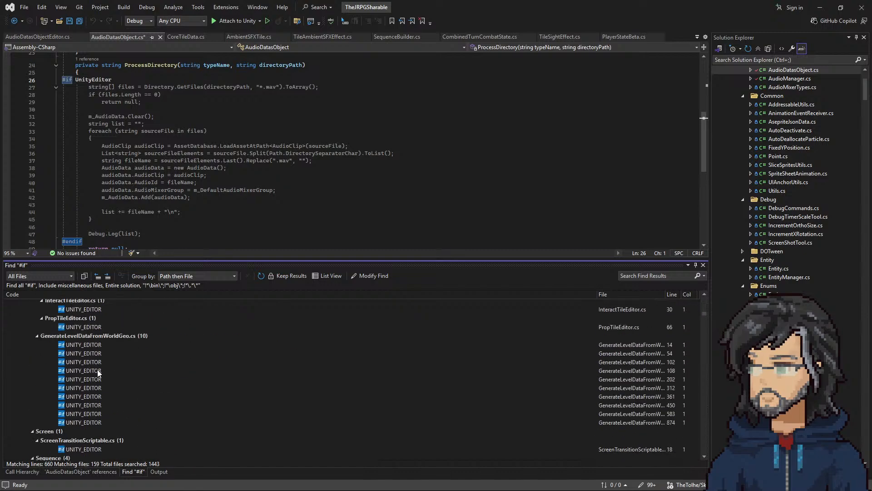
{"action": "scroll", "coordinate": [98, 369], "scroll_direction": "down", "scroll_amount": 2}
{"action": "scroll", "coordinate": [157, 364], "scroll_direction": "up", "scroll_amount": 4}
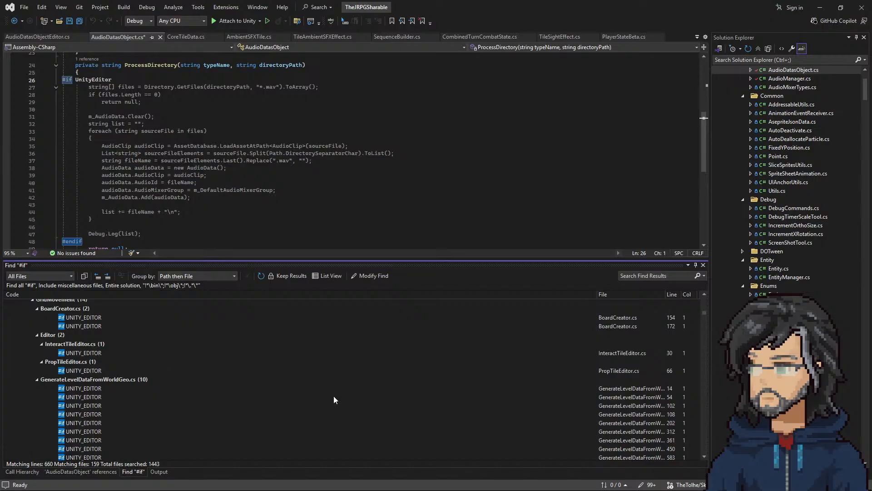
Step: Replace UnityEditor in AudioDatasObject's #if line with the UNITY_EDITOR symbol copied from GenerateLevelDataFromWorldGeo.cs, and save the script
{"action": "double_click", "coordinate": [571, 389]}
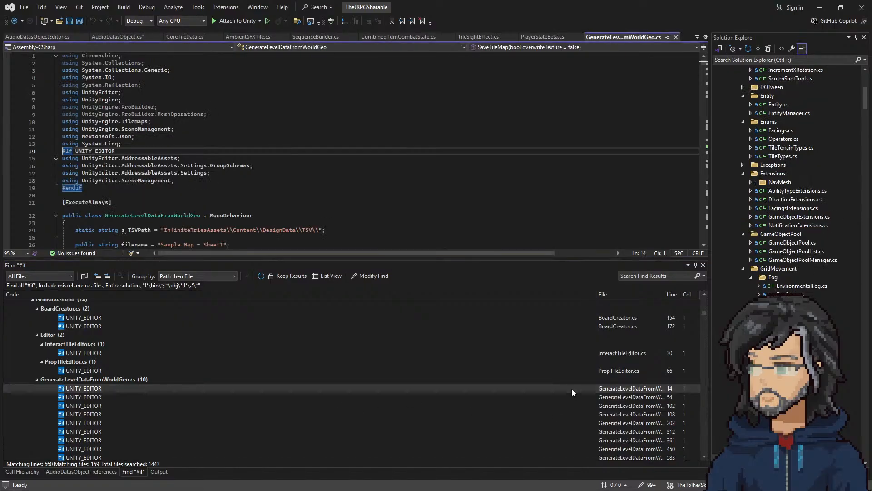
{"action": "left_click", "coordinate": [144, 145], "text": "shift"}
{"action": "key", "text": "ctrl+c"}
{"action": "left_click", "coordinate": [117, 37]}
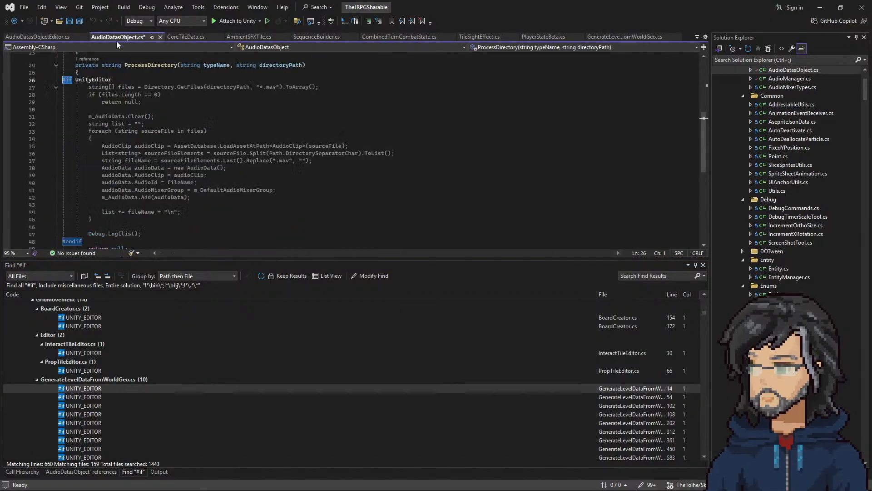
{"action": "left_click", "coordinate": [127, 79]}
{"action": "key", "text": "shift+Up"}
{"action": "key", "text": "ctrl+v"}
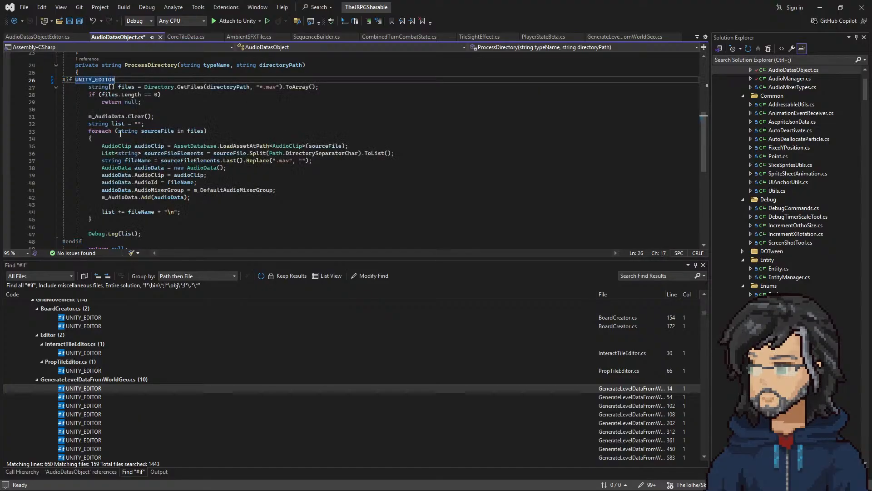
{"action": "left_click", "coordinate": [122, 76]}
{"action": "left_click", "coordinate": [121, 80]}
{"action": "left_click_drag", "start_coordinate": [121, 80], "coordinate": [119, 72]}
{"action": "left_click", "coordinate": [138, 154]}
{"action": "key", "text": "ctrl+s"}
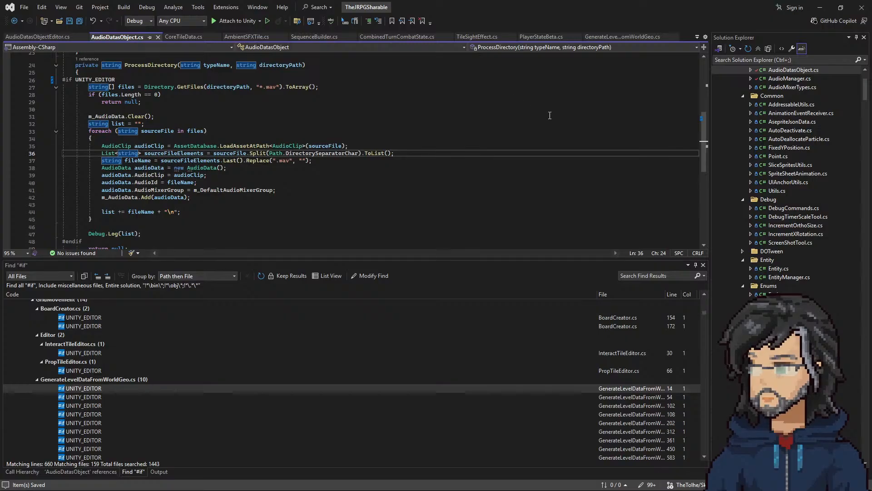
{"action": "scroll", "coordinate": [533, 109], "scroll_direction": "up", "scroll_amount": 5}
Step: In Unity, set AmbientSFX's Folder Path to SFX/Ambiences/Environment, run Populate From Folder, and compare the entries with the project folders
{"action": "left_click", "coordinate": [821, 5]}
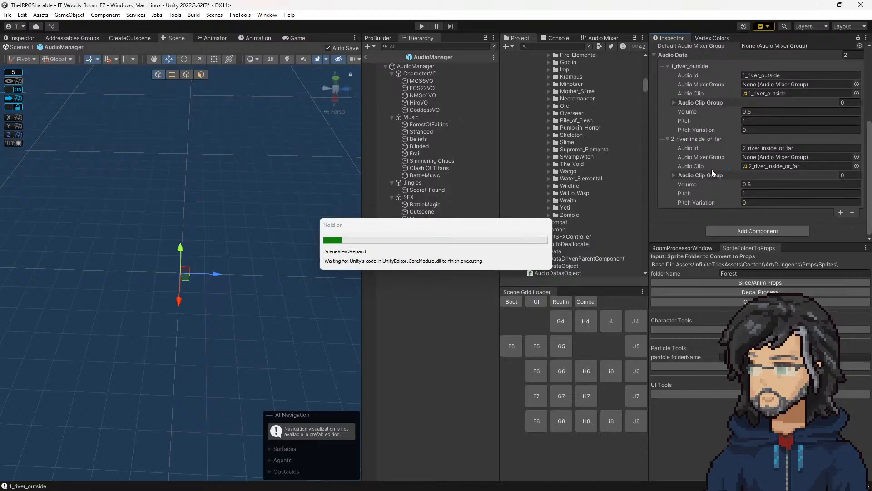
{"action": "double_click", "coordinate": [822, 162]}
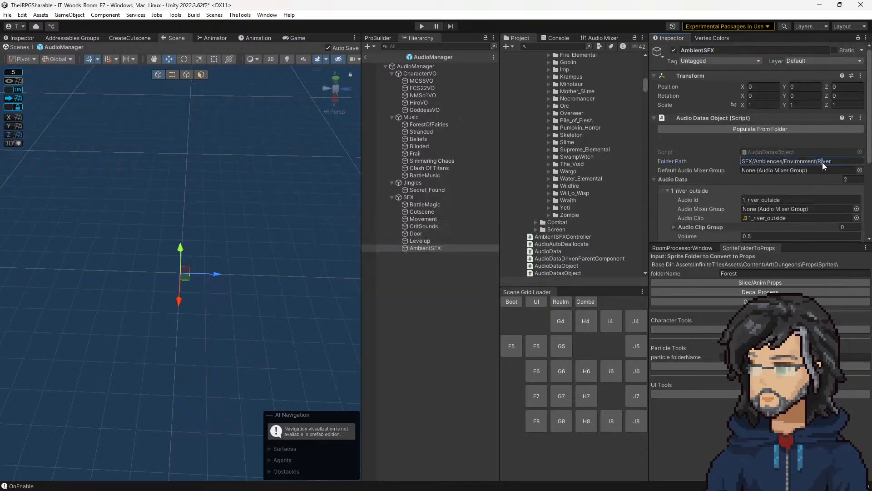
{"action": "key", "text": "BackSpace"}
{"action": "key", "text": "BackSpace"}
{"action": "left_click", "coordinate": [794, 129]}
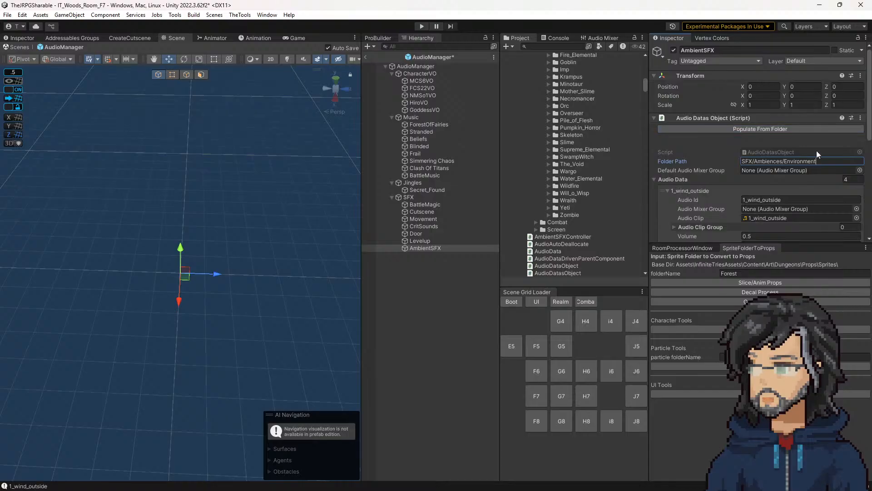
{"action": "scroll", "coordinate": [784, 187], "scroll_direction": "down", "scroll_amount": 5}
{"action": "scroll", "coordinate": [777, 196], "scroll_direction": "down", "scroll_amount": 3}
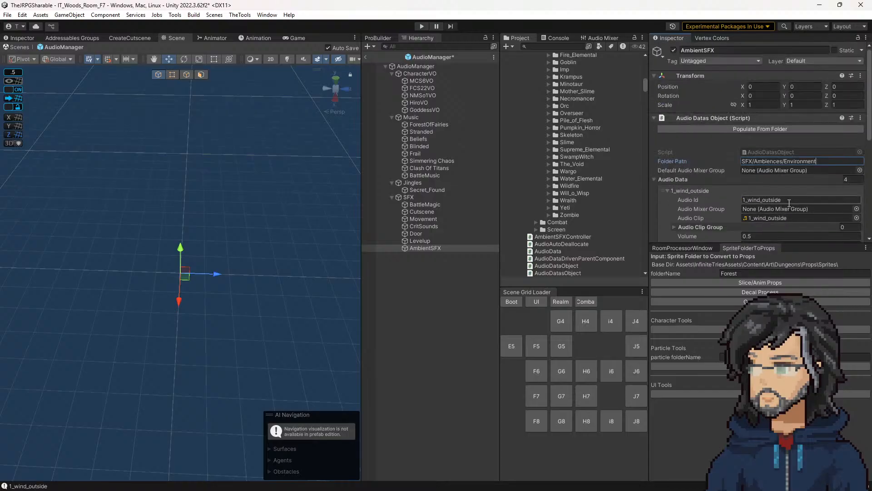
{"action": "scroll", "coordinate": [781, 200], "scroll_direction": "up", "scroll_amount": 5}
{"action": "scroll", "coordinate": [564, 208], "scroll_direction": "up", "scroll_amount": 10}
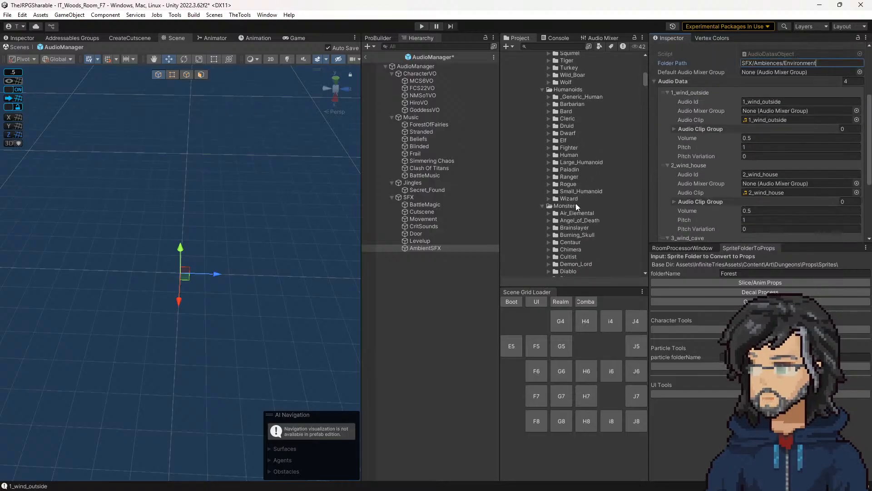
{"action": "scroll", "coordinate": [577, 205], "scroll_direction": "down", "scroll_amount": 10}
{"action": "scroll", "coordinate": [570, 200], "scroll_direction": "up", "scroll_amount": 2}
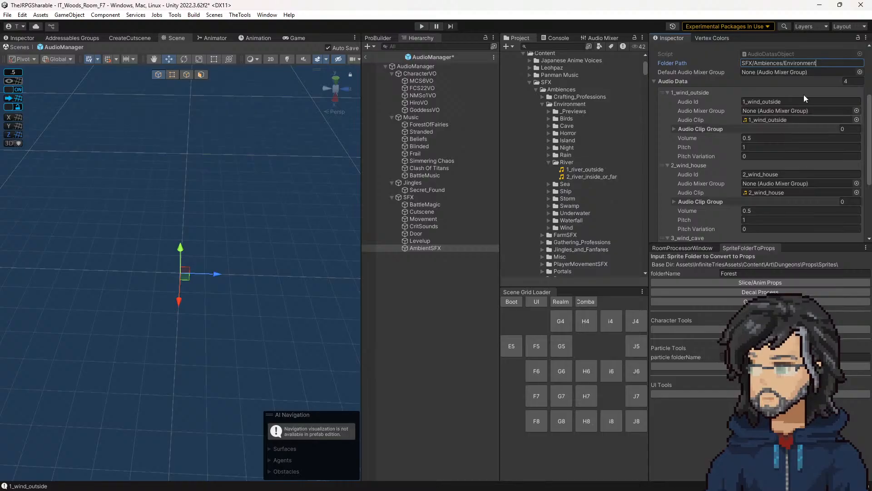
Step: Set AmbientSFX's Folder Path to SFX/Ambiences/Environment/River, repopulate Audio Data from the folder, and copy the 1_river_outside Audio Id
{"action": "key", "text": "BackSpace"}
{"action": "type", "text": "ver"}
{"action": "scroll", "coordinate": [746, 101], "scroll_direction": "up", "scroll_amount": 3}
{"action": "left_click", "coordinate": [745, 104]}
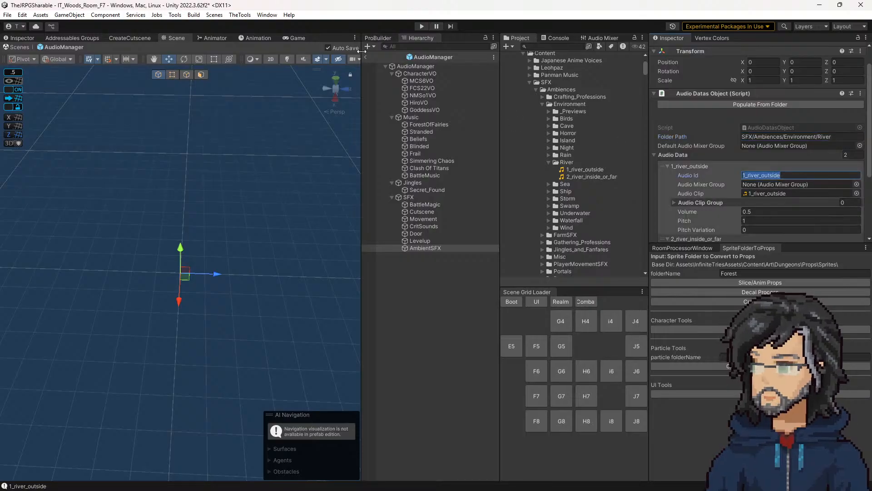
Step: Leave the AudioManager prefab and set the Audio Id of all RiverSFX tiles under the scene's AmbientSFX to 1_river_outside
{"action": "left_click", "coordinate": [365, 58]}
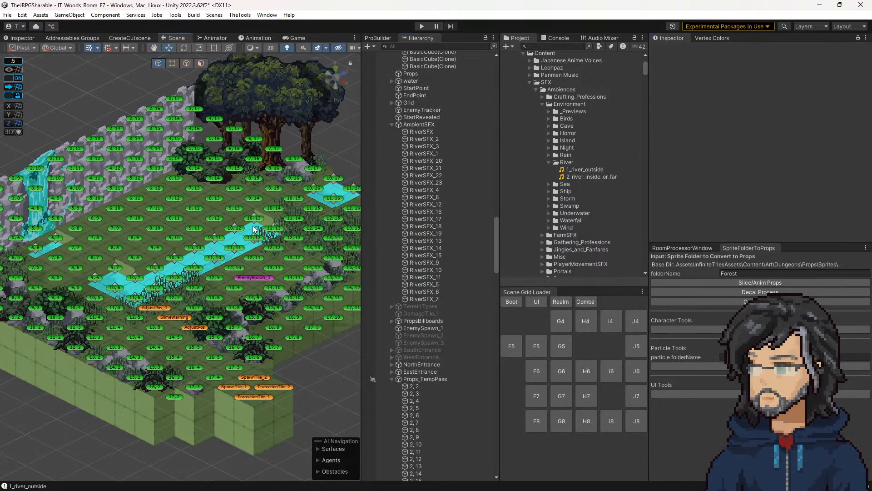
{"action": "left_click", "coordinate": [255, 215]}
{"action": "left_click", "coordinate": [423, 298]}
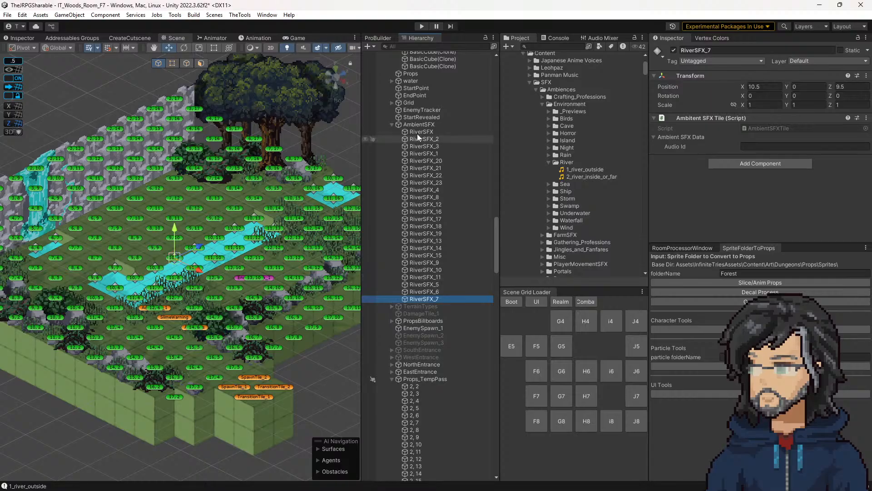
{"action": "left_click", "coordinate": [417, 132], "text": "shift"}
{"action": "left_click", "coordinate": [773, 146]}
{"action": "type", "text": "1_river_outside"}
{"action": "left_click", "coordinate": [730, 211]}
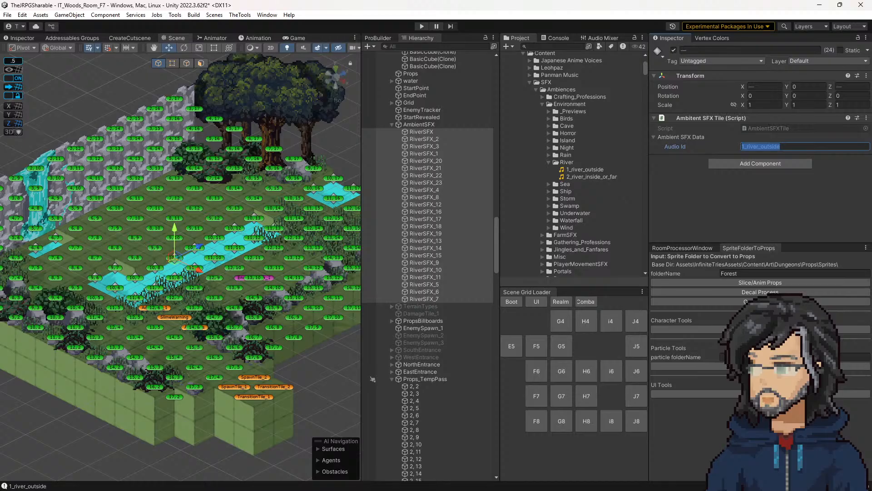
Step: Switch to Visual Studio and examine where CoreTilePathingOverrideData is used in PathingOverrideTile.cs and in CoreTileData's fields
{"action": "key", "text": "alt+Tab"}
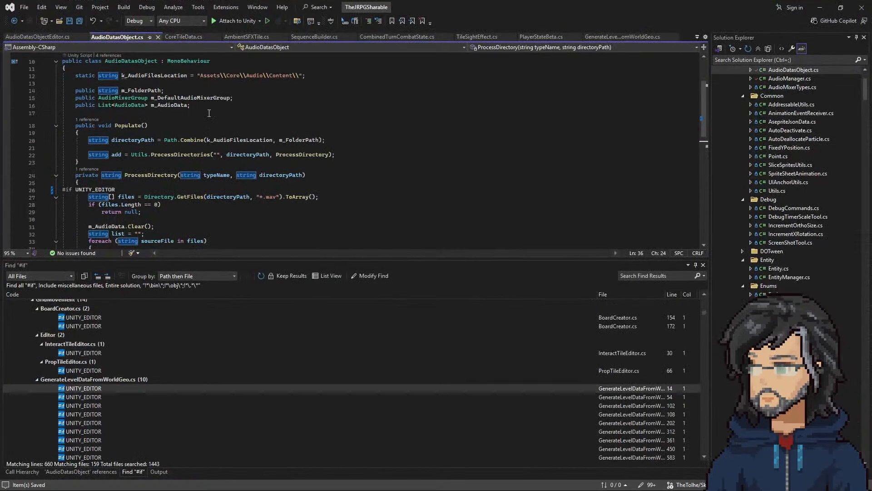
{"action": "left_click", "coordinate": [186, 39]}
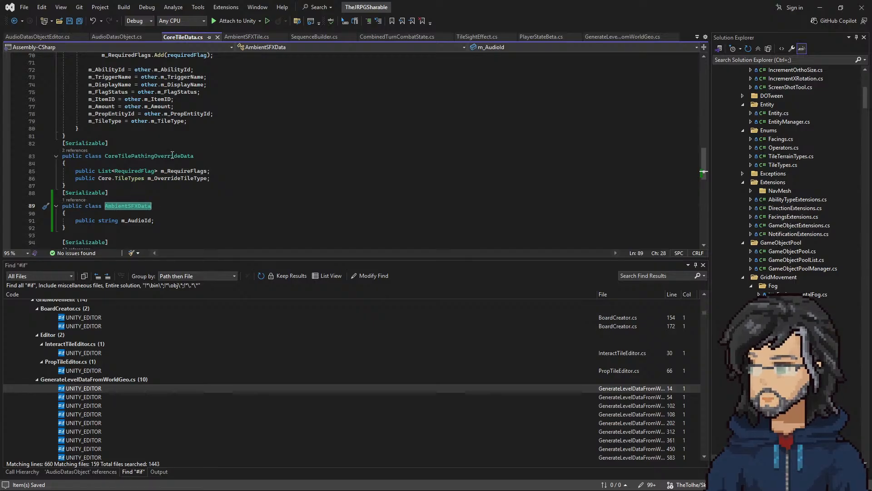
{"action": "left_click", "coordinate": [75, 150]}
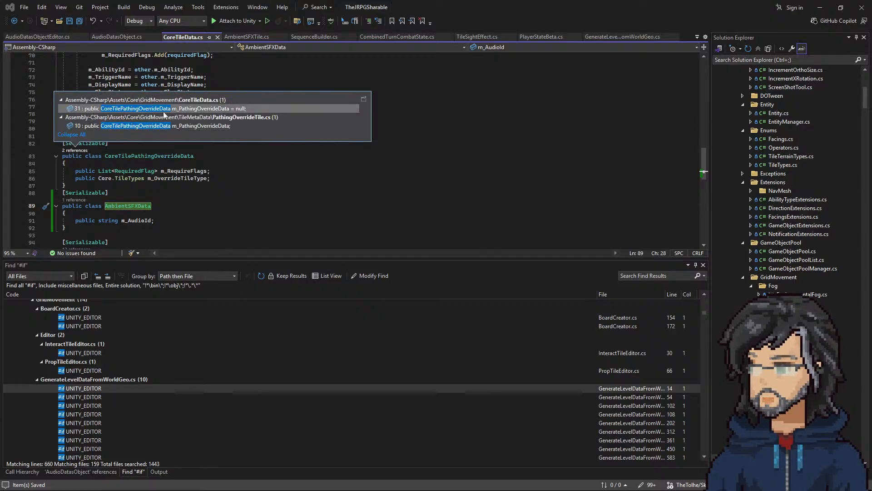
{"action": "left_click", "coordinate": [171, 119]}
{"action": "double_click", "coordinate": [171, 125]}
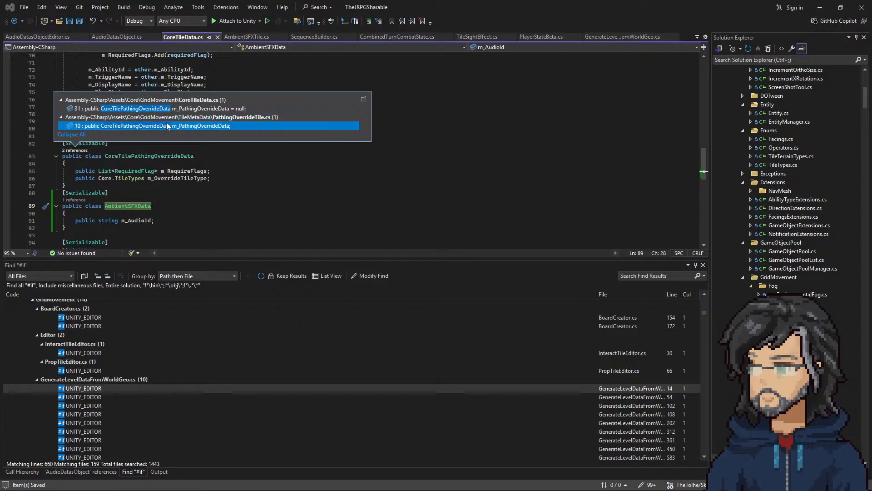
{"action": "left_click", "coordinate": [15, 23]}
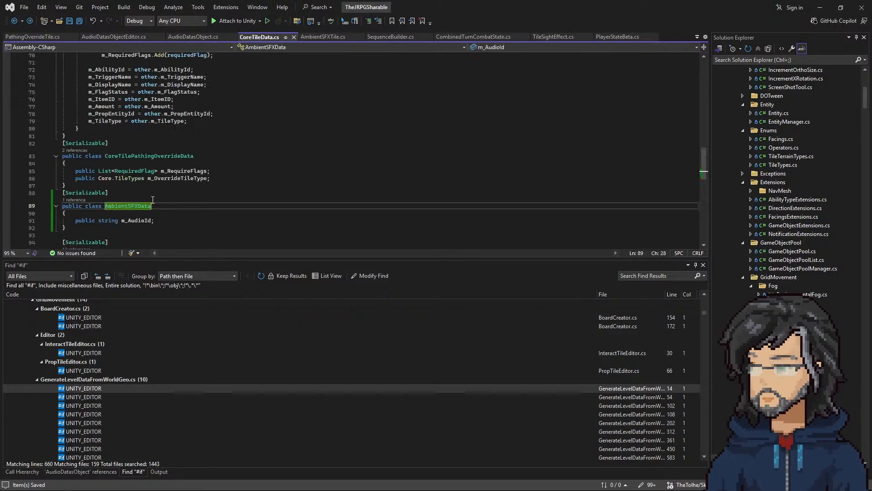
{"action": "left_click", "coordinate": [73, 202]}
{"action": "left_click", "coordinate": [131, 215]}
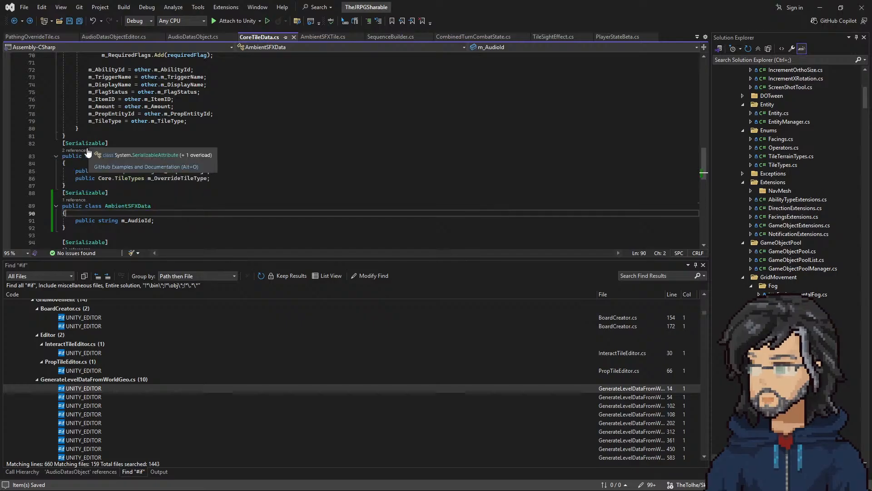
{"action": "left_click", "coordinate": [75, 151]}
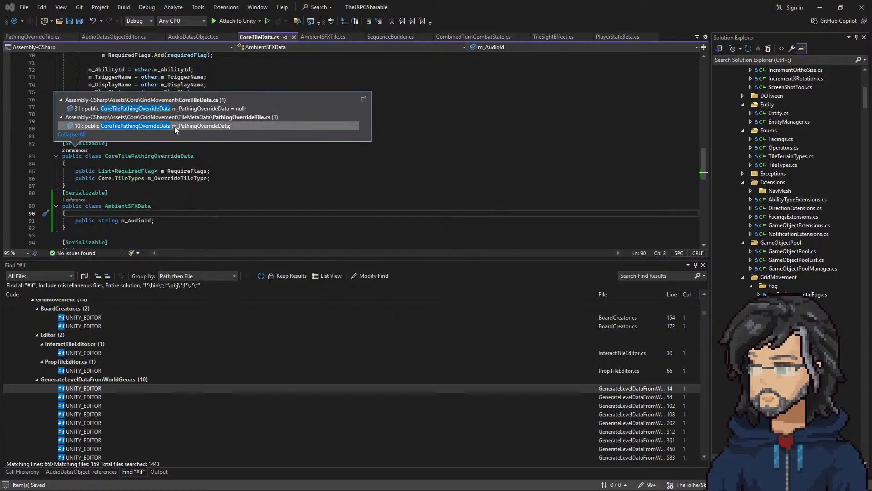
{"action": "double_click", "coordinate": [168, 108]}
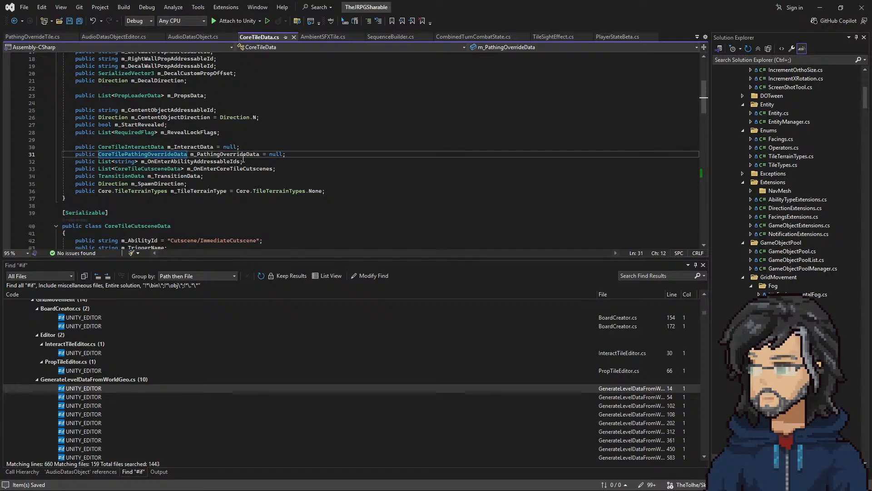
{"action": "scroll", "coordinate": [161, 150], "scroll_direction": "up", "scroll_amount": 1}
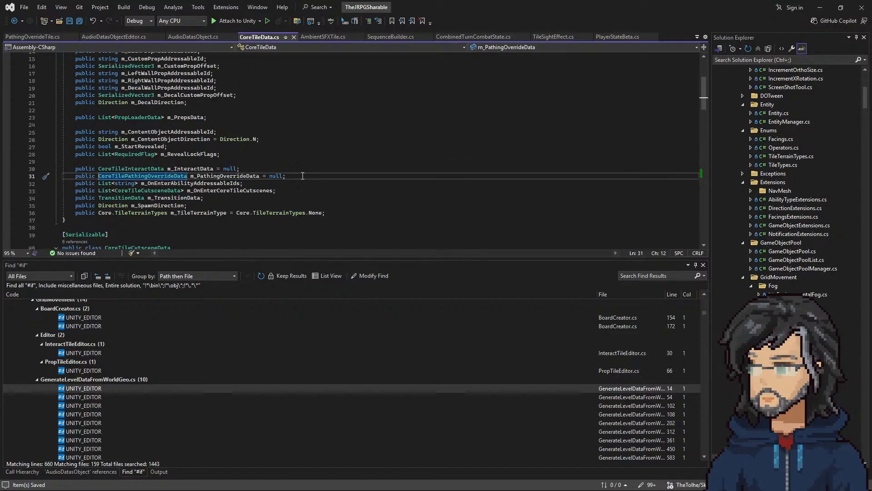
Step: Add the field public AmbientSFXData m_AmbientSFXData = null below m_PathingOverrideData in CoreTileData, and save the script
{"action": "left_click_drag", "start_coordinate": [302, 177], "coordinate": [301, 170]}
{"action": "key", "text": "ctrl+c"}
{"action": "left_click", "coordinate": [301, 182]}
{"action": "left_click", "coordinate": [299, 177]}
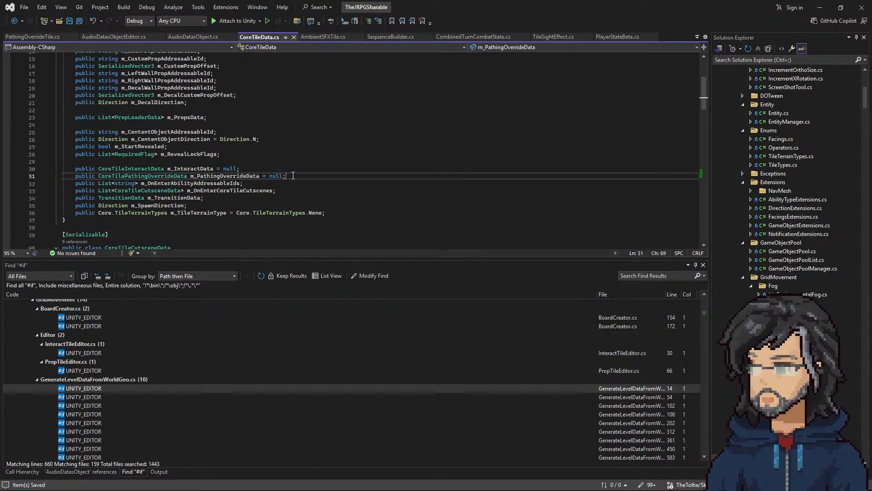
{"action": "key", "text": "ctrl+v"}
{"action": "double_click", "coordinate": [156, 182]}
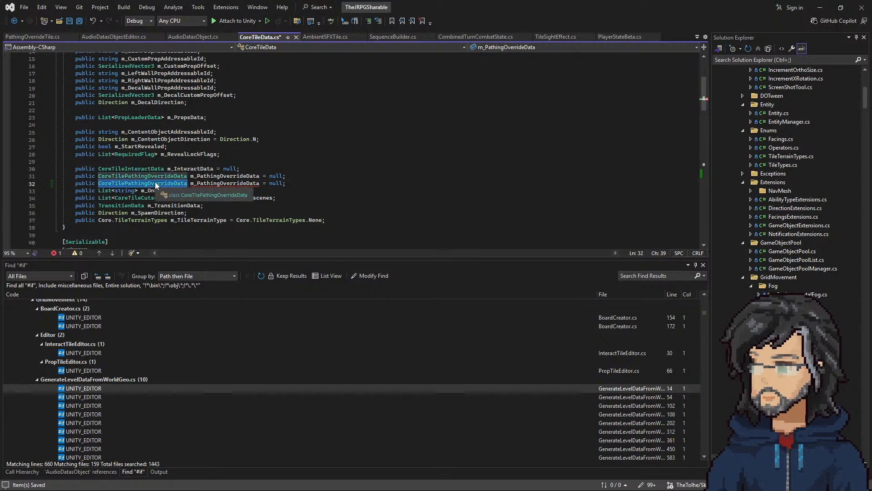
{"action": "type", "text": "AmbientSFXData"}
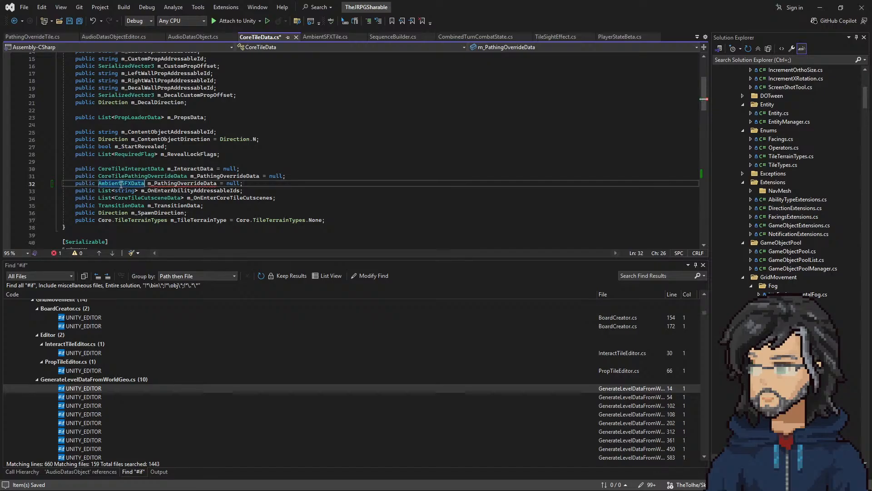
{"action": "double_click", "coordinate": [217, 182]}
{"action": "type", "text": "m_AmbientSFXData"}
{"action": "key", "text": "ctrl+s"}
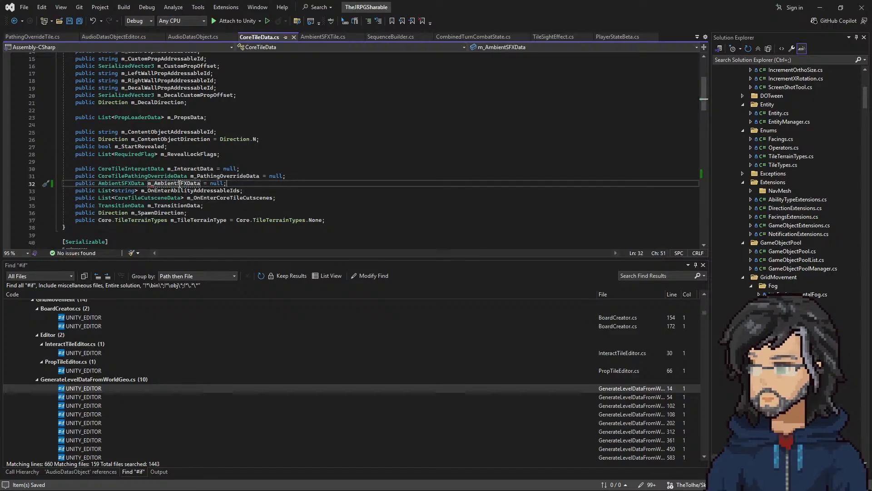
Step: Find all references to m_PathingOverrideData and inspect its uses in Tile.cs and GenerateLevelDataFromWorldGeo.cs
{"action": "right_click", "coordinate": [216, 177]}
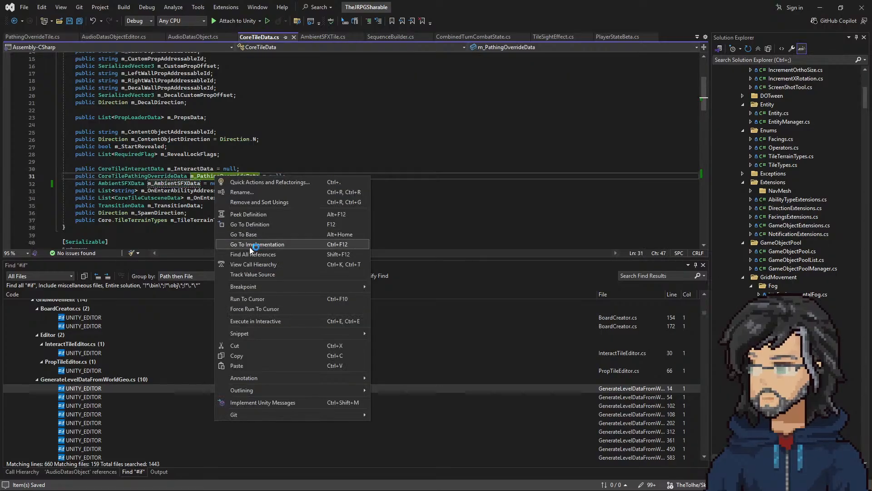
{"action": "left_click", "coordinate": [253, 254]}
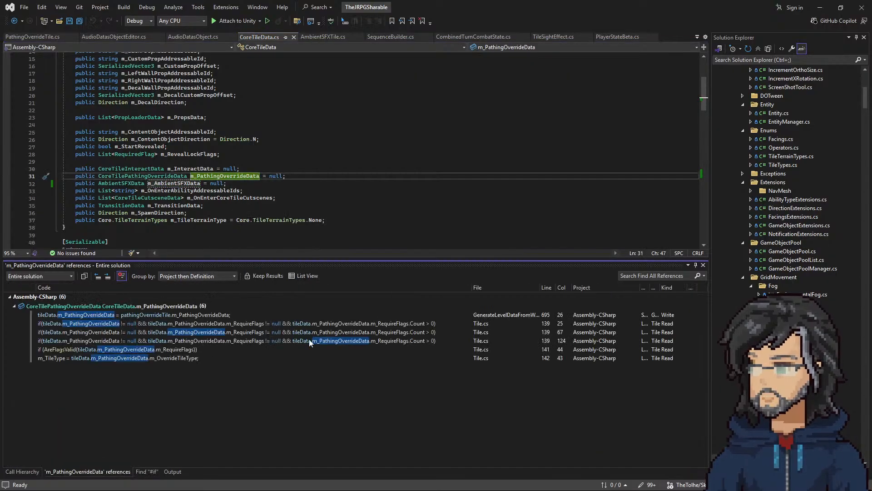
{"action": "double_click", "coordinate": [154, 350]}
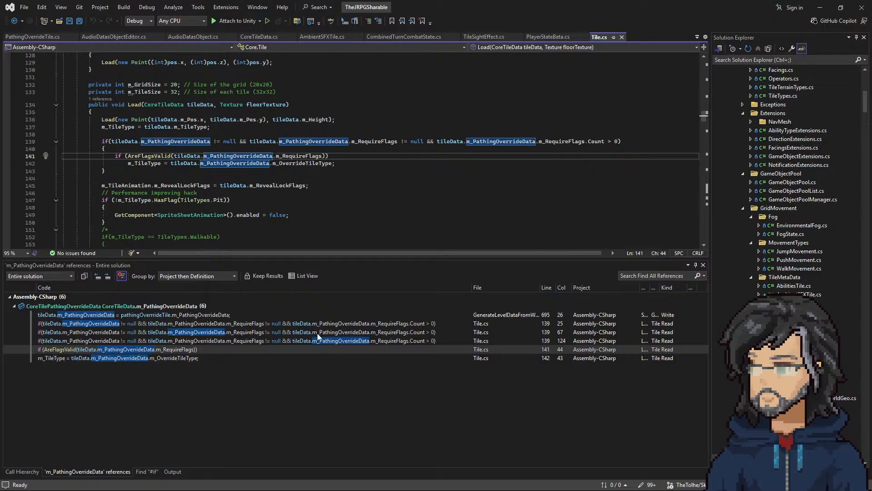
{"action": "double_click", "coordinate": [204, 315]}
{"action": "scroll", "coordinate": [105, 194], "scroll_direction": "up", "scroll_amount": 2}
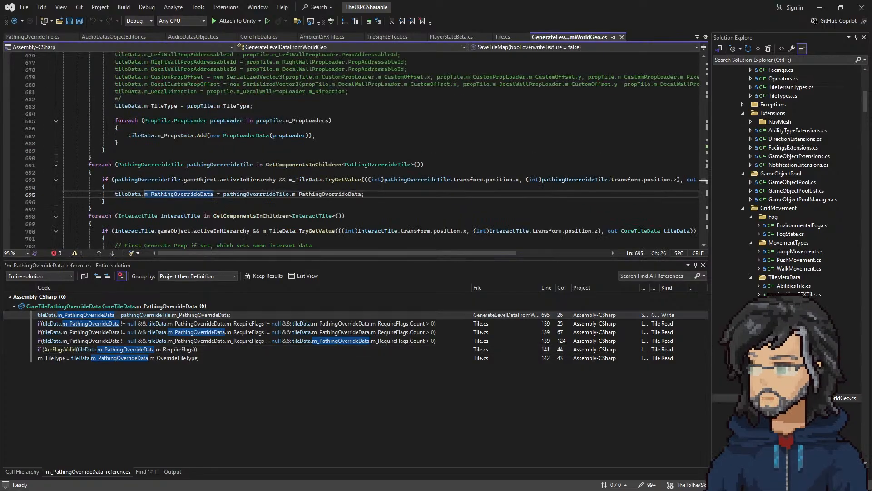
Step: Duplicate the PathingOverrrideTile foreach block directly below itself in GenerateLevelDataFromWorldGeo.cs
{"action": "left_click_drag", "start_coordinate": [100, 208], "coordinate": [128, 159]}
{"action": "key", "text": "ctrl+c"}
{"action": "left_click", "coordinate": [121, 209]}
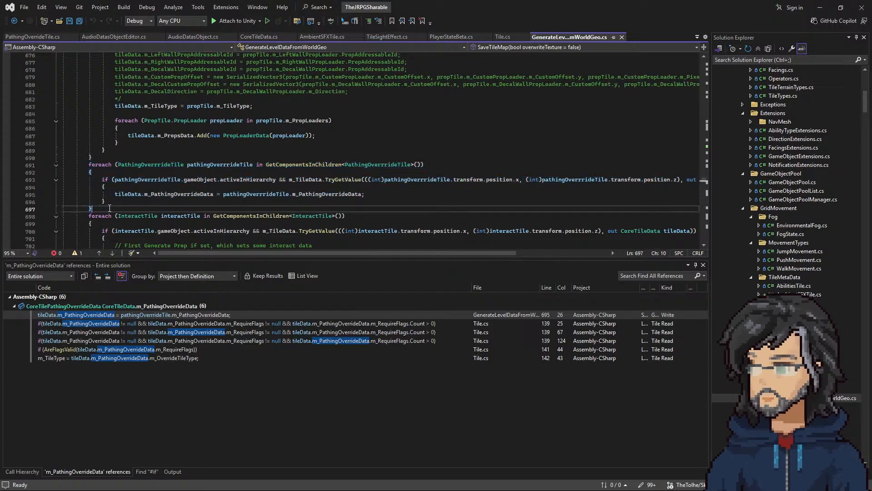
{"action": "key", "text": "ctrl+v"}
{"action": "scroll", "coordinate": [287, 205], "scroll_direction": "down", "scroll_amount": 2}
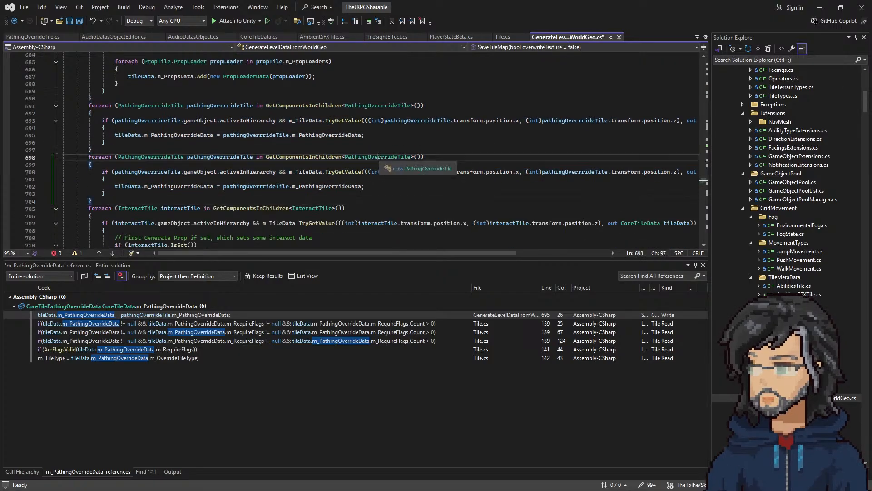
Step: Change the duplicated foreach header to iterate AmbientSFXData ambientSFXData over GetComponentsInChildren<AmbientSFXData>
{"action": "double_click", "coordinate": [379, 157]}
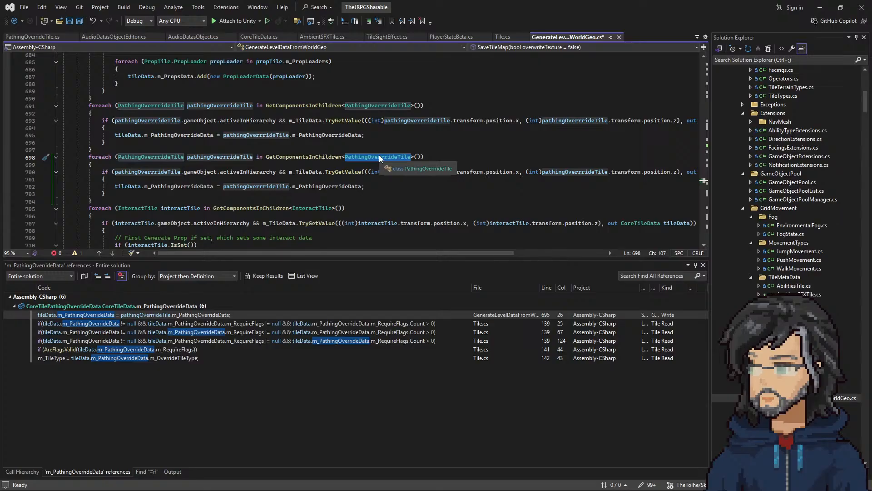
{"action": "type", "text": "AmbientSFXData"}
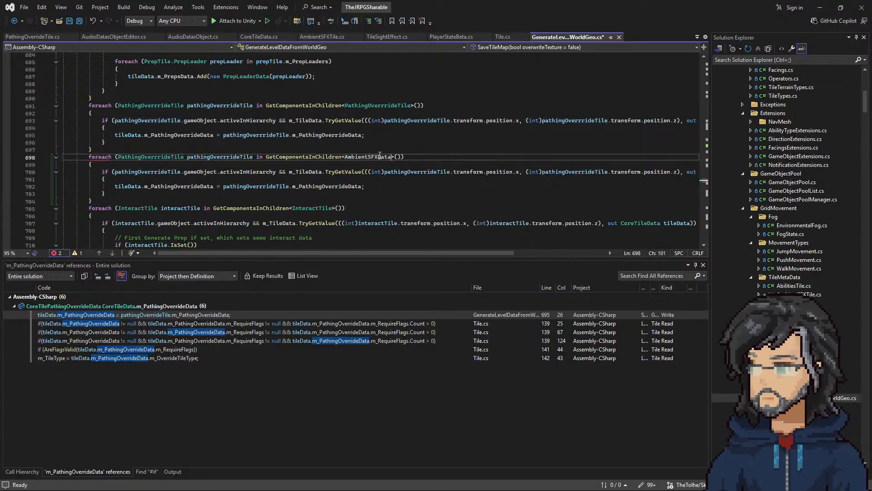
{"action": "double_click", "coordinate": [380, 156]}
{"action": "key", "text": "ctrl+c"}
{"action": "double_click", "coordinate": [153, 157]}
{"action": "key", "text": "ctrl+v"}
{"action": "left_click", "coordinate": [210, 157]}
{"action": "double_click", "coordinate": [209, 157]}
{"action": "type", "text": "ambientSFXData"}
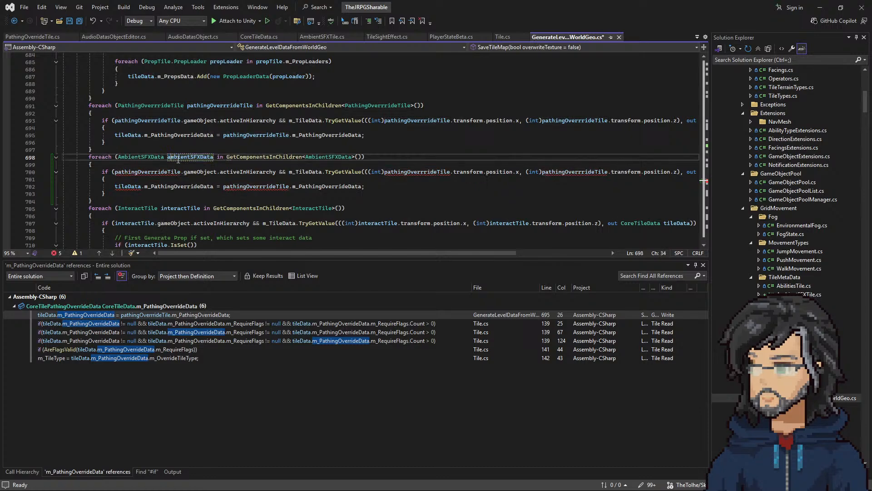
Step: Replace every pathingOverrrideTile variable in the duplicated loop's body with ambientSFXData
{"action": "key", "text": "ctrl+c"}
{"action": "double_click", "coordinate": [156, 172]}
{"action": "key", "text": "ctrl+v"}
{"action": "double_click", "coordinate": [247, 188]}
{"action": "key", "text": "ctrl+v"}
{"action": "double_click", "coordinate": [395, 173]}
{"action": "key", "text": "ctrl+v"}
{"action": "double_click", "coordinate": [534, 172]}
{"action": "key", "text": "ctrl+v"}
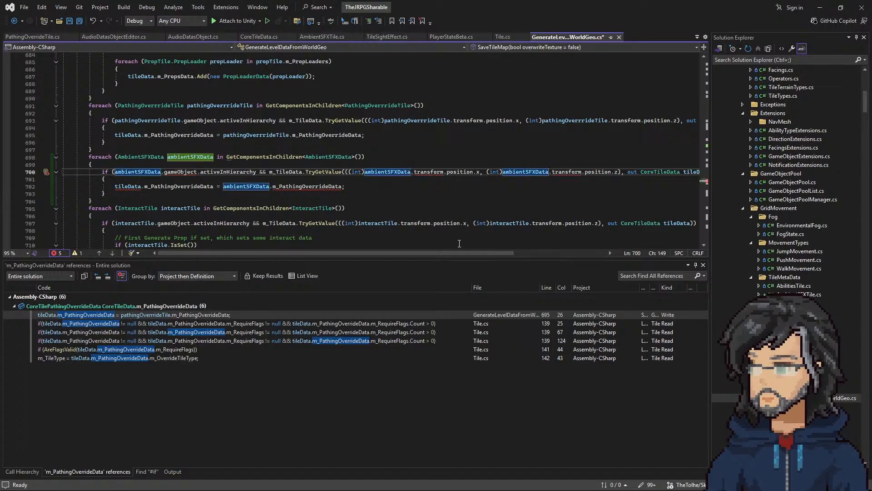
{"action": "left_click_drag", "start_coordinate": [440, 253], "coordinate": [394, 253]}
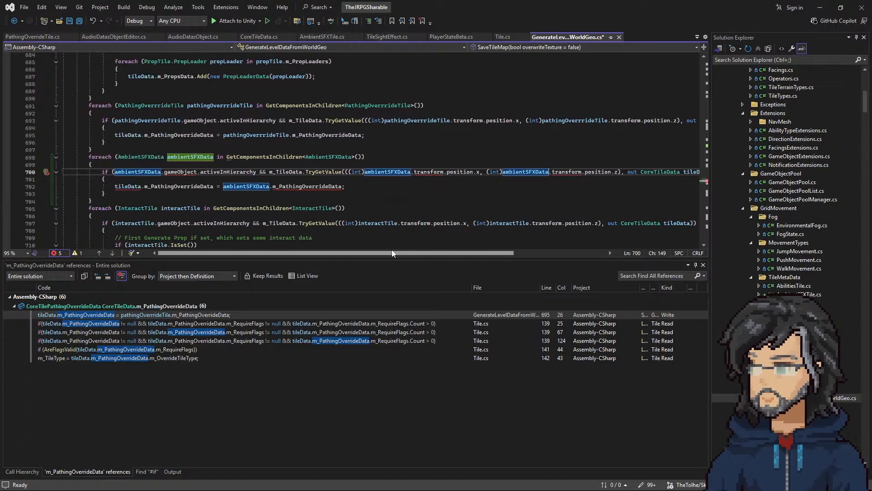
{"action": "mouse_move", "coordinate": [434, 169]}
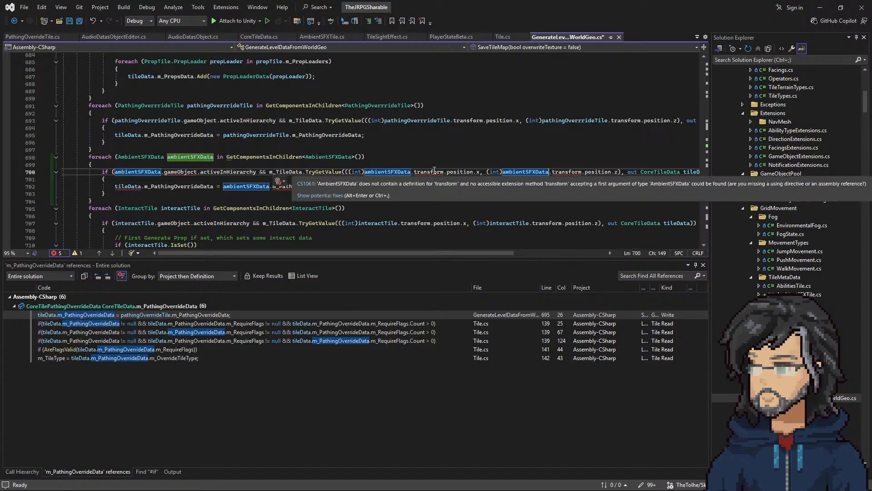
{"action": "mouse_move", "coordinate": [173, 174]}
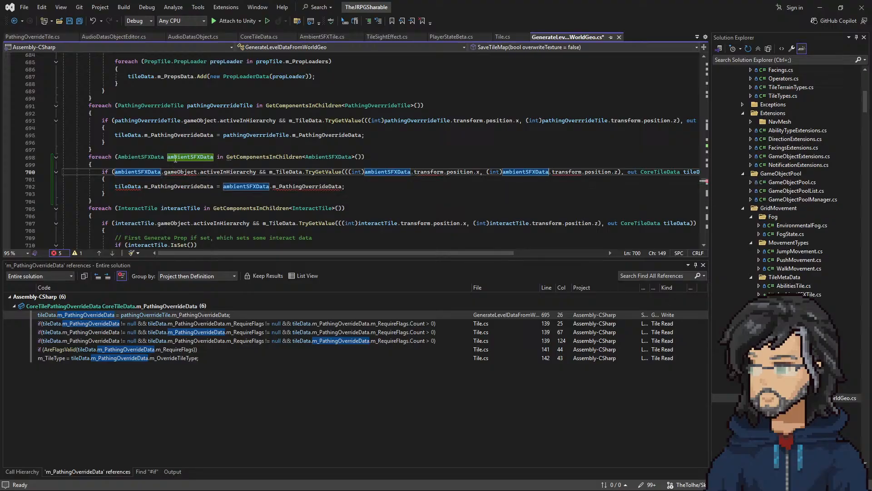
Step: Set the duplicated foreach's loop variable type to AmbitentSFXTile
{"action": "double_click", "coordinate": [146, 157]}
{"action": "type", "text": "am"}
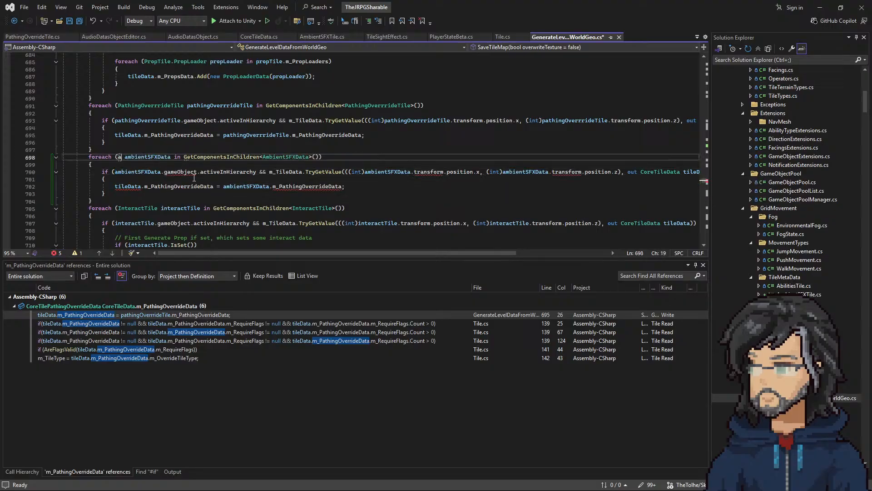
{"action": "type", "text": "v"}
{"action": "key", "text": "BackSpace"}
{"action": "key", "text": "Down"}
{"action": "key", "text": "Down"}
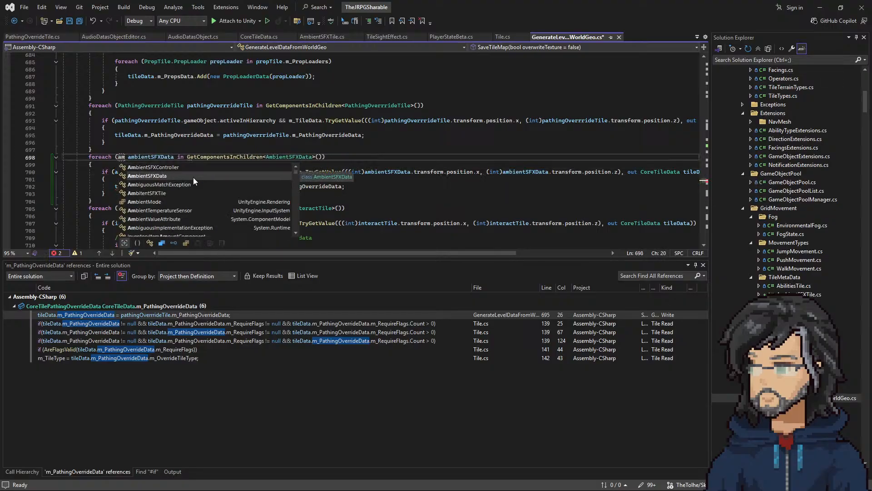
{"action": "key", "text": "Down"}
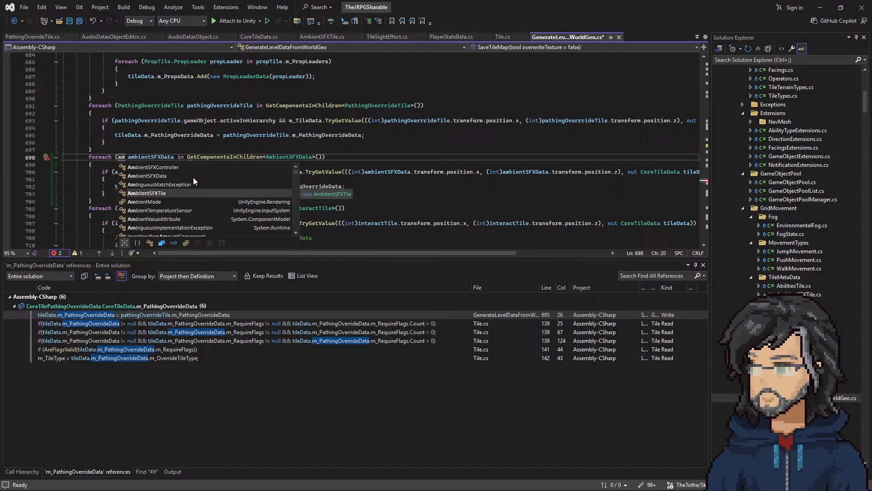
{"action": "key", "text": "Up"}
{"action": "key", "text": "Up"}
{"action": "key", "text": "Down"}
{"action": "key", "text": "Down"}
{"action": "key", "text": "Return"}
Step: Rename the duplicated foreach's loop variable to ambitentSFXTile in its header
{"action": "double_click", "coordinate": [141, 158]}
{"action": "key", "text": "ctrl+c"}
{"action": "double_click", "coordinate": [189, 158]}
{"action": "key", "text": "ctrl+v"}
{"action": "left_click_drag", "start_coordinate": [171, 158], "coordinate": [174, 158]}
{"action": "type", "text": "a"}
Step: Replace the ambientSFXData variable with ambitentSFXTile in the duplicated loop's if condition and assignment
{"action": "double_click", "coordinate": [195, 157]}
{"action": "key", "text": "ctrl+c"}
{"action": "double_click", "coordinate": [136, 171]}
{"action": "key", "text": "ctrl+v"}
{"action": "double_click", "coordinate": [392, 172]}
{"action": "key", "text": "ctrl+v"}
{"action": "double_click", "coordinate": [529, 172]}
{"action": "key", "text": "ctrl+v"}
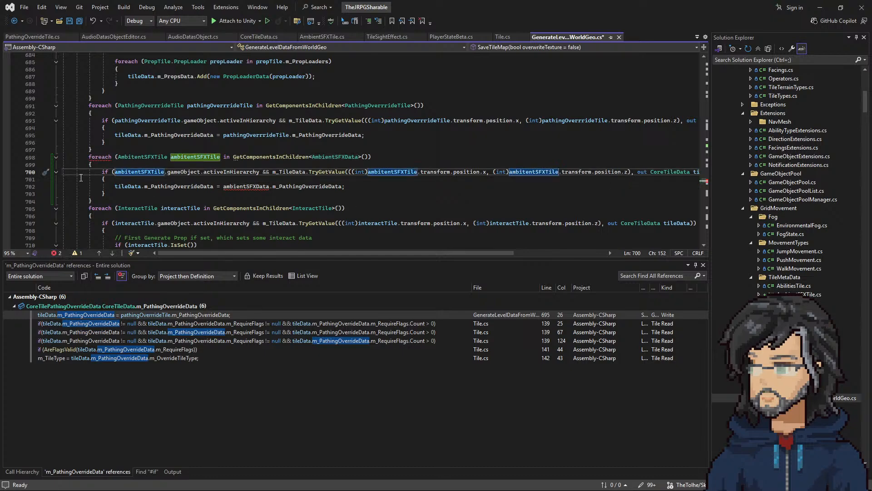
{"action": "double_click", "coordinate": [246, 187]}
{"action": "key", "text": "ctrl+v"}
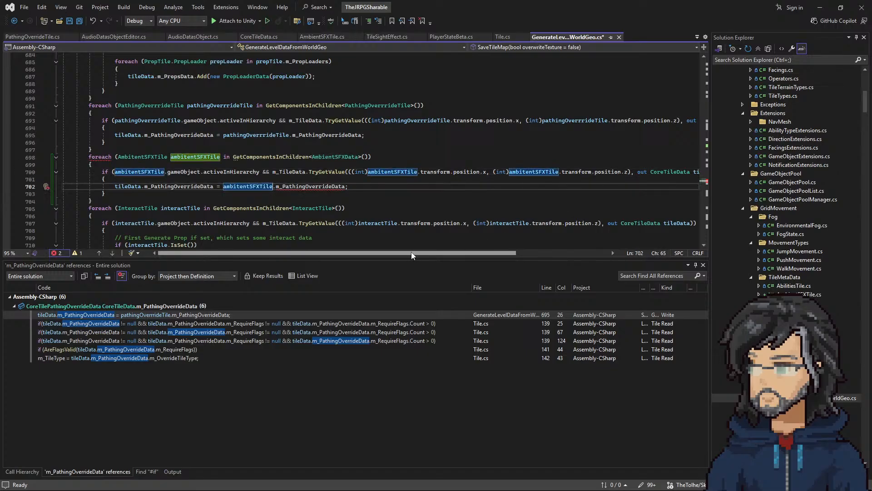
Step: Make the duplicated loop assign ambitentSFXTile.m_AmbientSFXData to tileData.m_AmbientSFXData, save the script, and return to Unity
{"action": "double_click", "coordinate": [304, 186]}
{"action": "type", "text": "m_AmbientSFXData"}
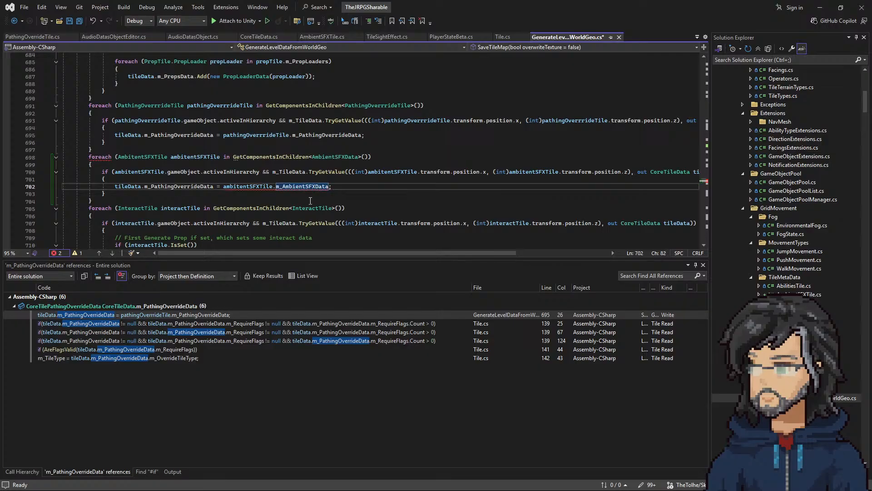
{"action": "key", "text": "ctrl+c"}
{"action": "double_click", "coordinate": [178, 186]}
{"action": "key", "text": "ctrl+v"}
{"action": "key", "text": "ctrl+s"}
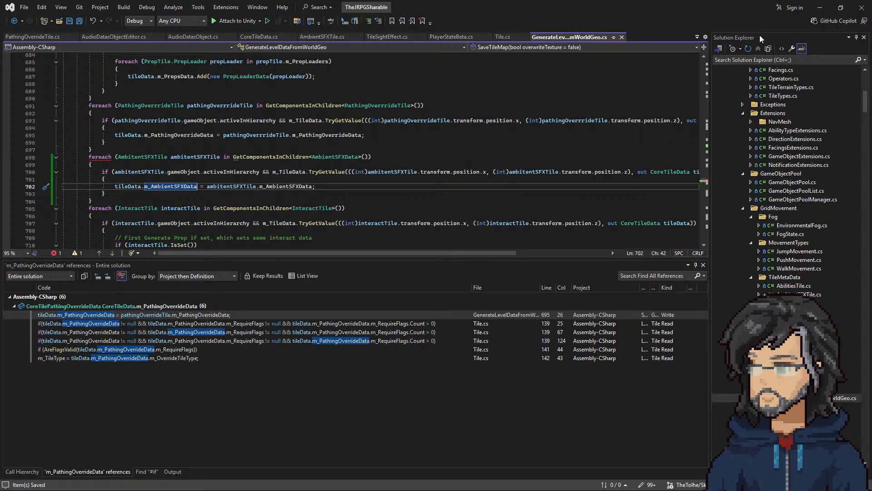
{"action": "key", "text": "alt+Tab"}
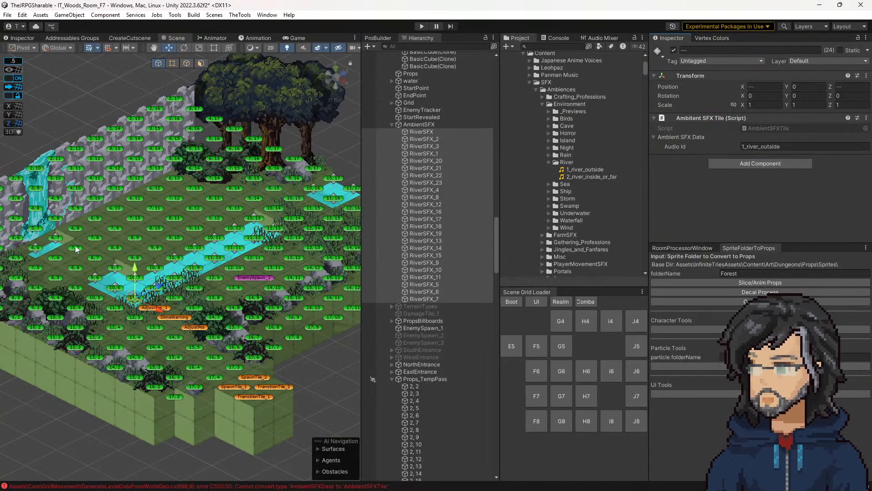
{"action": "middle_click_drag", "start_coordinate": [287, 257], "coordinate": [268, 252]}
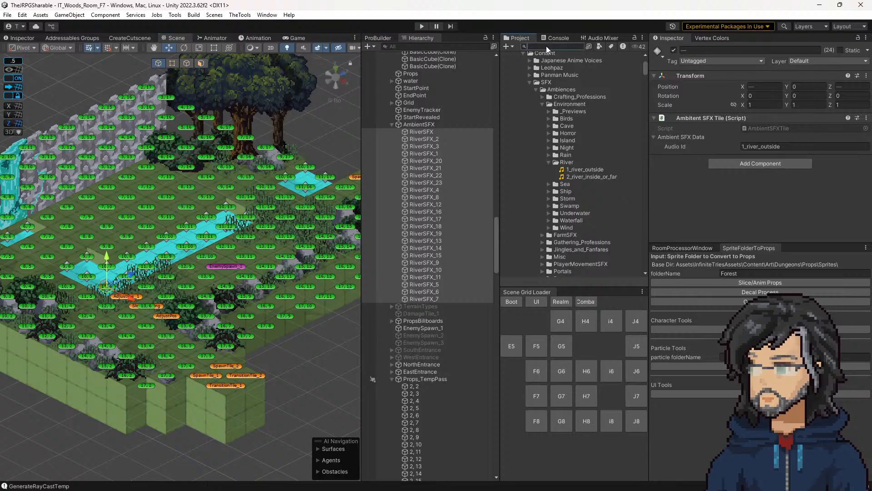
Step: Find the IT_Woods_Room_F7 level data asset in the project's Woods folder and expand its Tile Data list
{"action": "scroll", "coordinate": [588, 200], "scroll_direction": "down", "scroll_amount": 15}
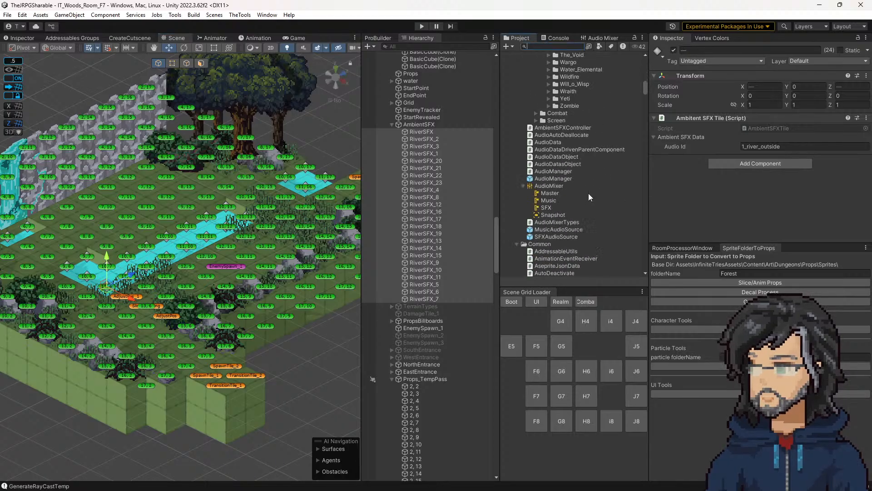
{"action": "scroll", "coordinate": [576, 184], "scroll_direction": "down", "scroll_amount": 15}
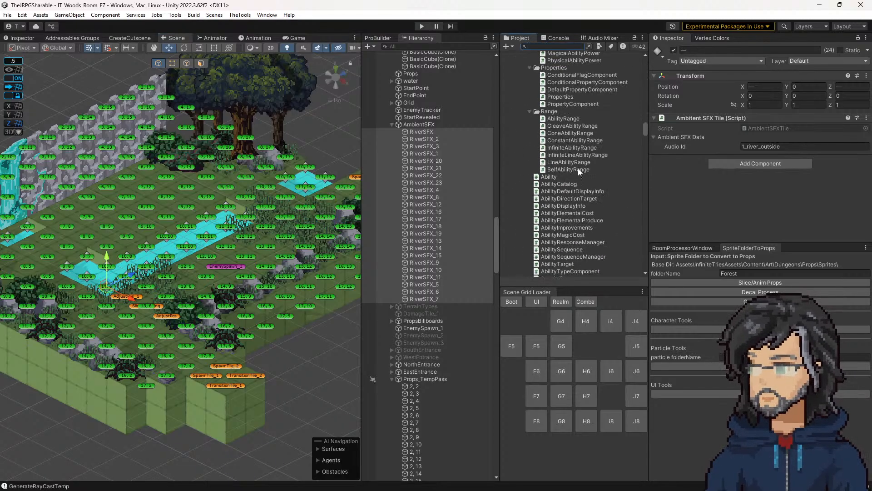
{"action": "scroll", "coordinate": [582, 172], "scroll_direction": "down", "scroll_amount": 15}
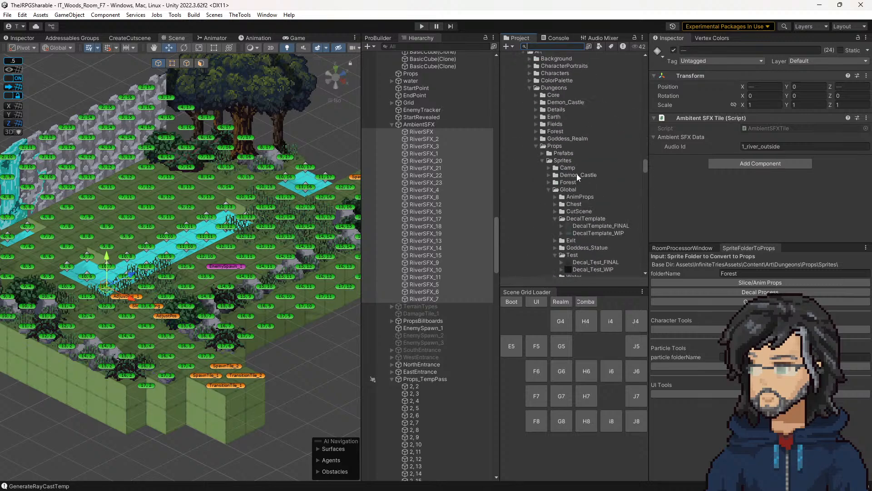
{"action": "scroll", "coordinate": [574, 175], "scroll_direction": "down", "scroll_amount": 8}
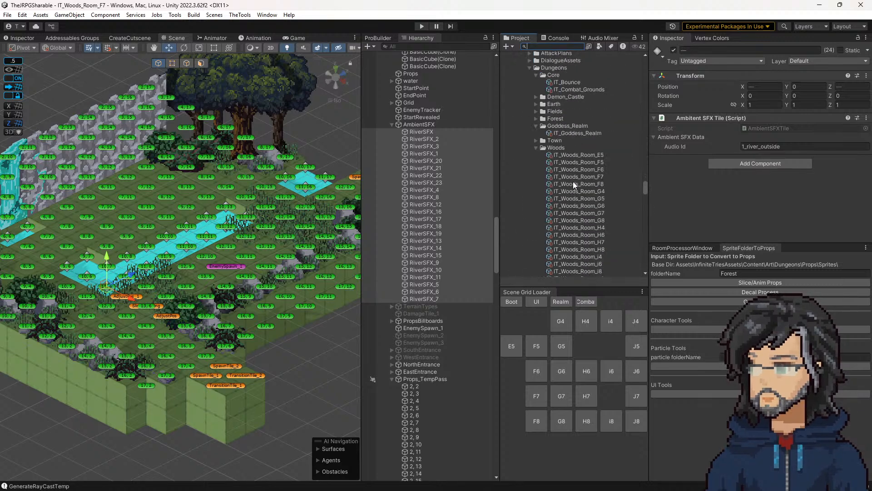
{"action": "scroll", "coordinate": [560, 173], "scroll_direction": "down", "scroll_amount": 6}
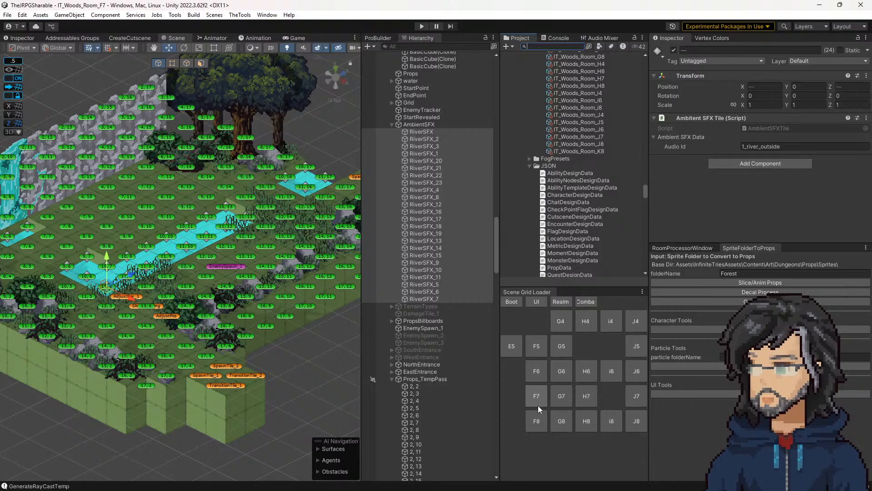
{"action": "scroll", "coordinate": [581, 143], "scroll_direction": "up", "scroll_amount": 3}
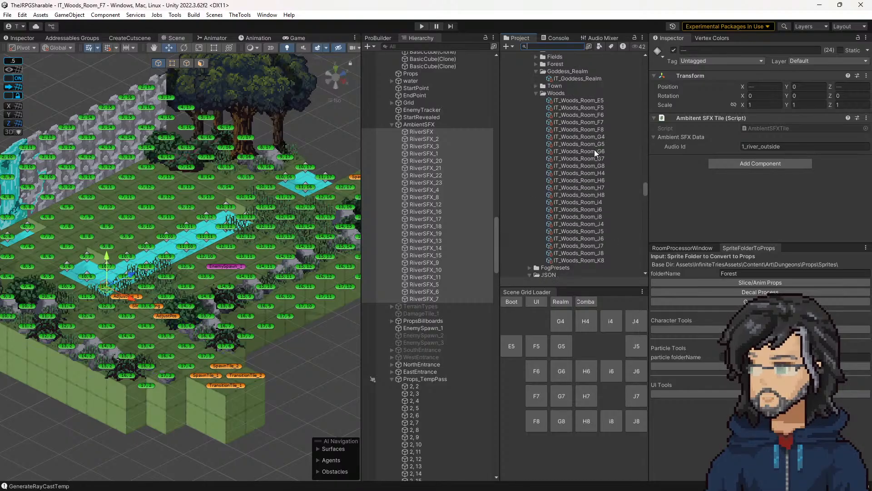
{"action": "left_click", "coordinate": [590, 121]}
{"action": "left_click", "coordinate": [678, 133]}
{"action": "left_click", "coordinate": [678, 133]}
{"action": "left_click", "coordinate": [681, 144]}
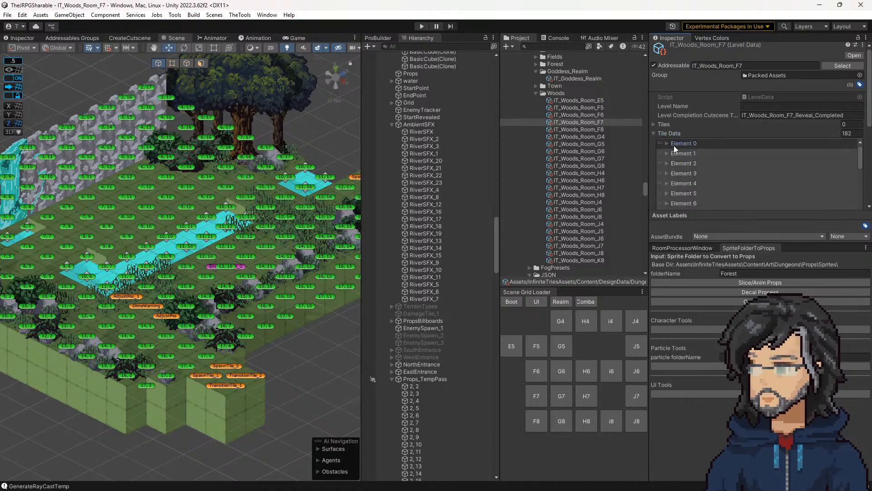
Step: Examine the Ambient SFX Data of Element 90, the tile at position 11, 6, in the level's tile data
{"action": "scroll", "coordinate": [691, 178], "scroll_direction": "down", "scroll_amount": 20}
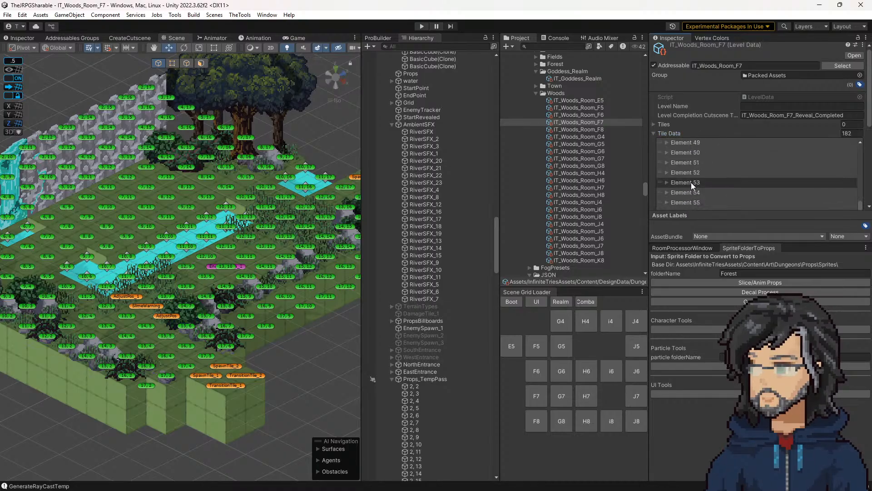
{"action": "scroll", "coordinate": [688, 181], "scroll_direction": "up", "scroll_amount": 4}
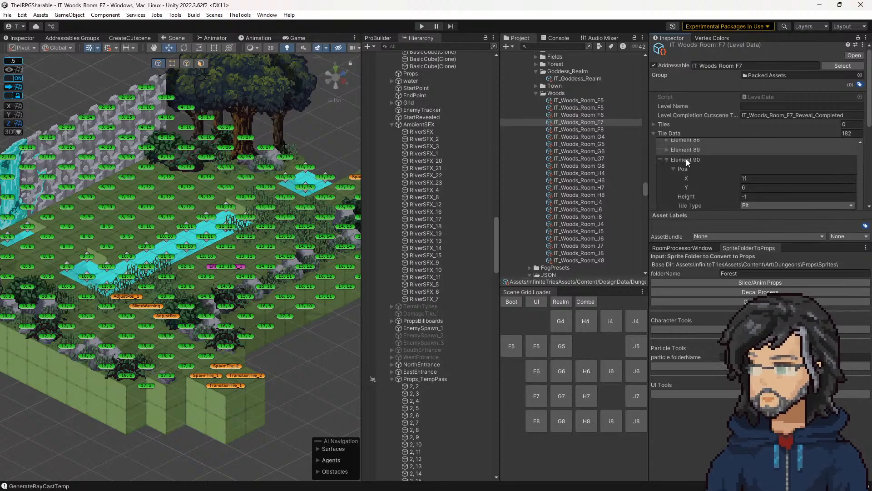
{"action": "scroll", "coordinate": [686, 159], "scroll_direction": "down", "scroll_amount": 4}
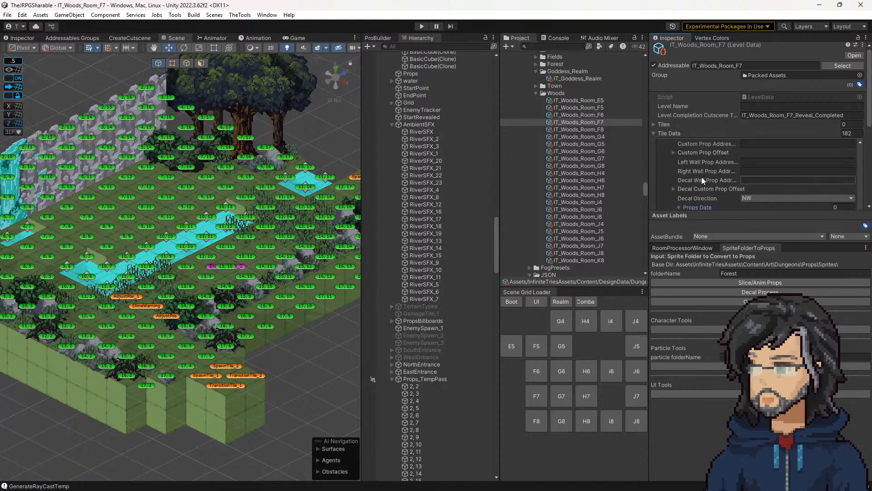
{"action": "scroll", "coordinate": [712, 179], "scroll_direction": "down", "scroll_amount": 5}
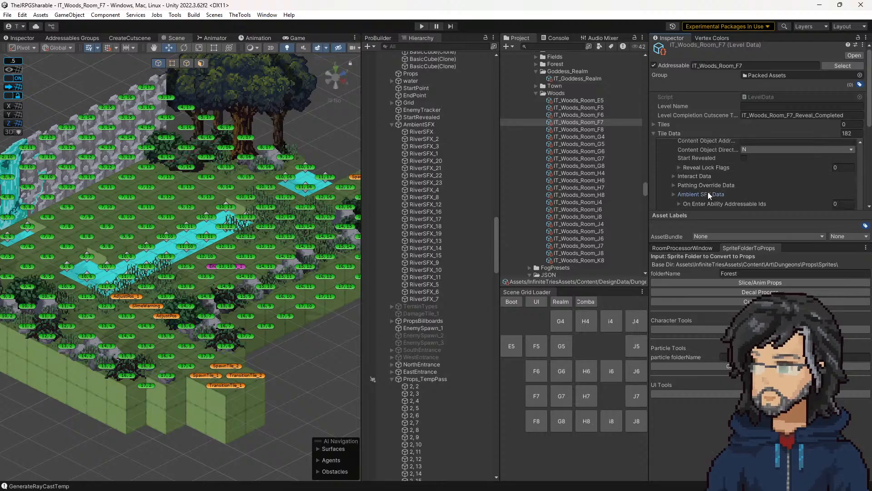
{"action": "left_click", "coordinate": [708, 191]}
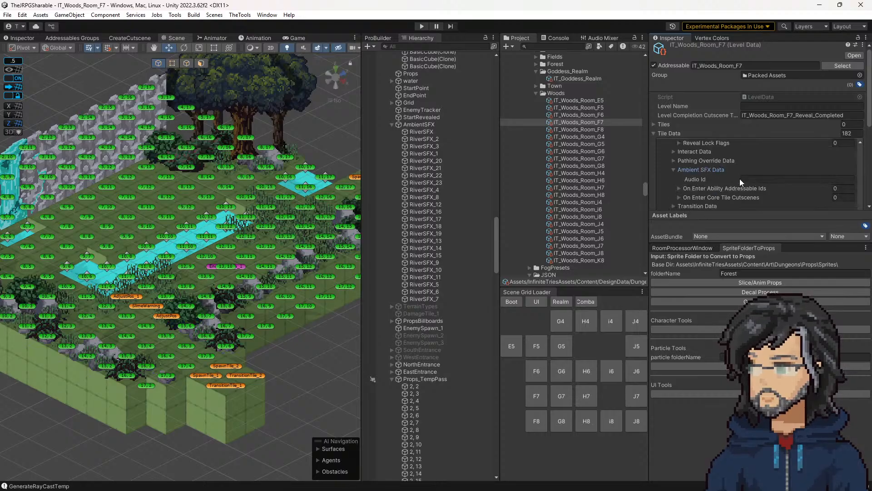
{"action": "left_click", "coordinate": [695, 170]}
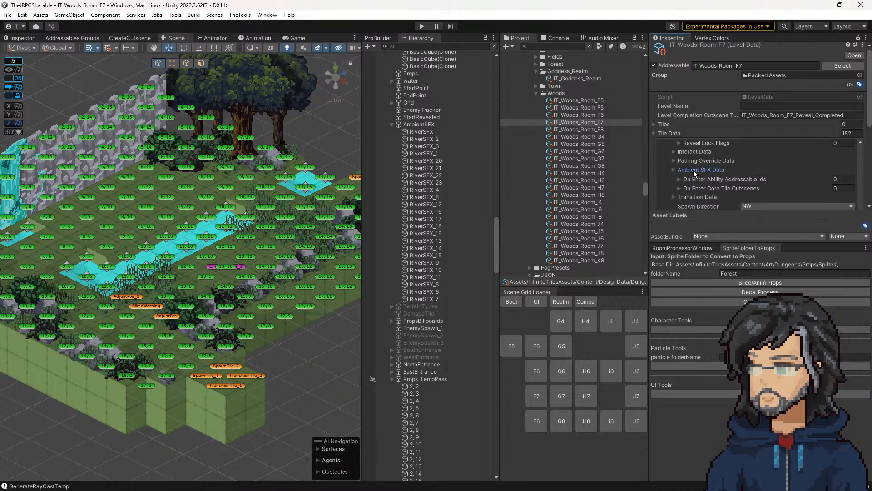
{"action": "left_click", "coordinate": [694, 170]}
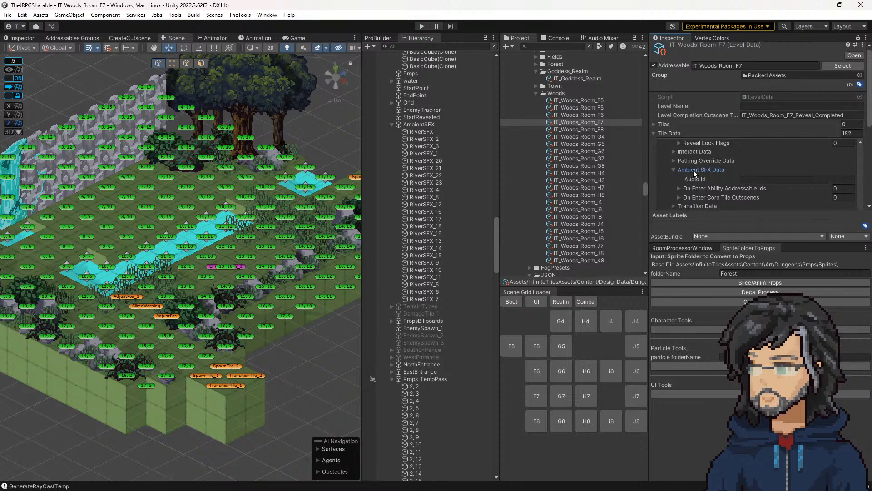
Step: Check the Ambient SFX Data of the RiverSFX tile at the river's near end and several other RiverSFX tiles
{"action": "left_click", "coordinate": [109, 286]}
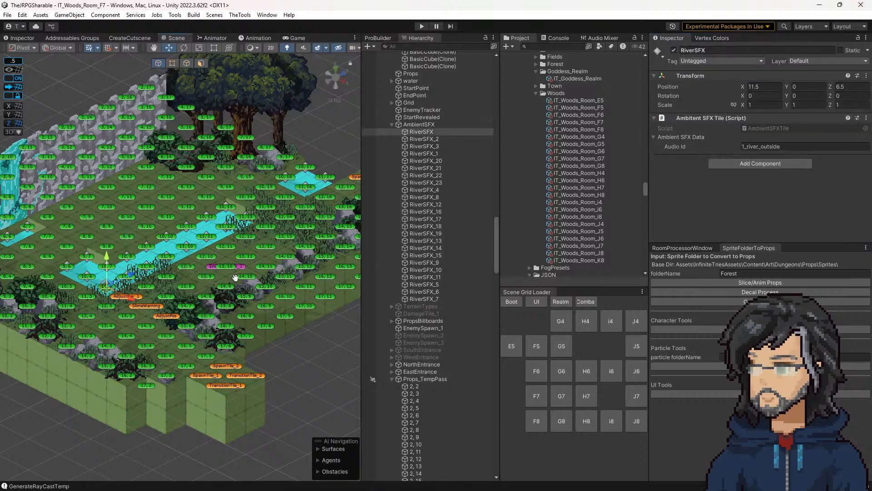
{"action": "middle_click_drag", "start_coordinate": [232, 279], "coordinate": [292, 282]}
{"action": "left_click", "coordinate": [435, 147]}
{"action": "left_click", "coordinate": [423, 189]}
{"action": "left_click", "coordinate": [426, 226]}
{"action": "left_click", "coordinate": [423, 161]}
{"action": "left_click", "coordinate": [418, 132]}
{"action": "left_click", "coordinate": [759, 146]}
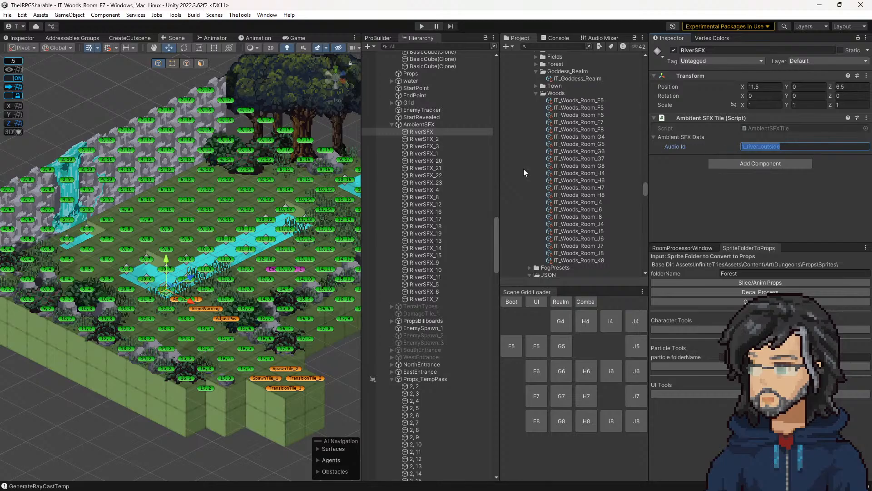
Step: Save the IT_Woods_Room_F7 scene
{"action": "mouse_move", "coordinate": [164, 292]}
{"action": "left_mouse_down"}
{"action": "mouse_move", "coordinate": [166, 284]}
{"action": "mouse_move", "coordinate": [164, 293]}
{"action": "left_mouse_up"}
{"action": "key", "text": "ctrl+s"}
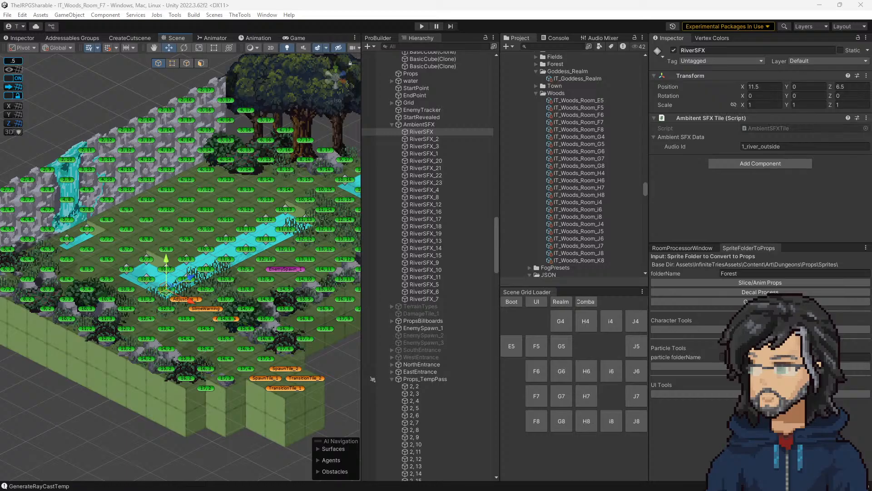
{"action": "middle_click_drag", "start_coordinate": [232, 344], "coordinate": [253, 337]}
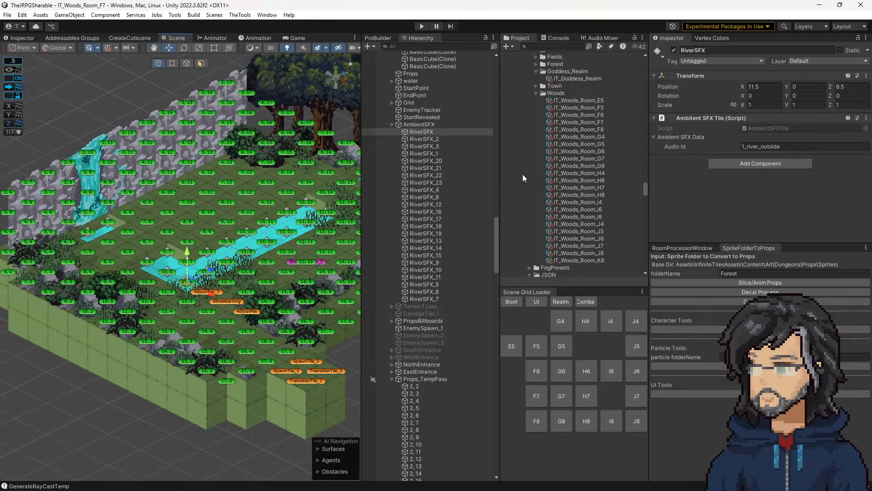
Step: Recheck the Ambient SFX Data of the tile at 11, 6 in the IT_Woods_Room_F7 level data against the river scene
{"action": "left_click", "coordinate": [585, 122]}
{"action": "scroll", "coordinate": [716, 170], "scroll_direction": "down", "scroll_amount": 4}
{"action": "scroll", "coordinate": [717, 165], "scroll_direction": "up", "scroll_amount": 3}
{"action": "scroll", "coordinate": [721, 181], "scroll_direction": "up", "scroll_amount": 3}
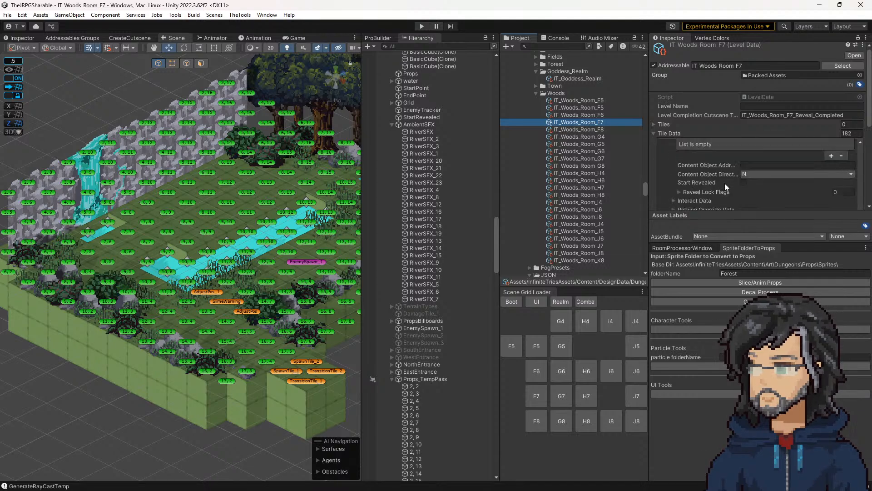
{"action": "scroll", "coordinate": [724, 183], "scroll_direction": "up", "scroll_amount": 3}
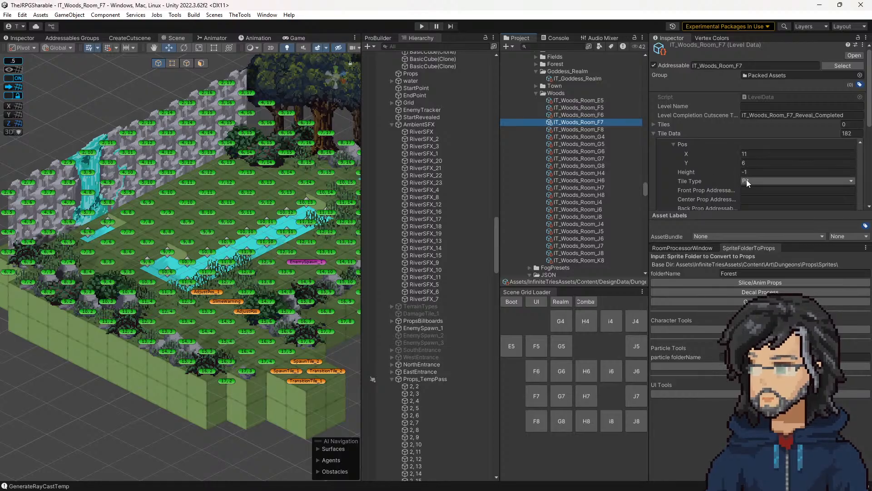
{"action": "scroll", "coordinate": [727, 187], "scroll_direction": "down", "scroll_amount": 3}
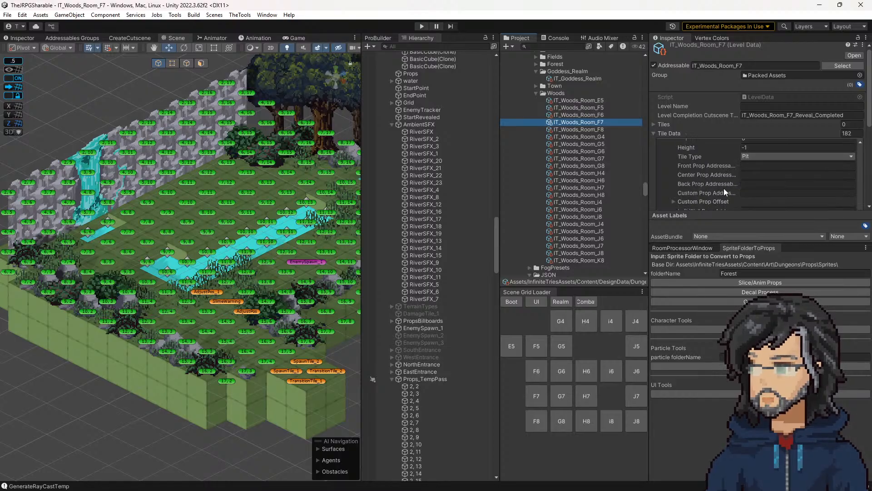
{"action": "scroll", "coordinate": [721, 187], "scroll_direction": "down", "scroll_amount": 2}
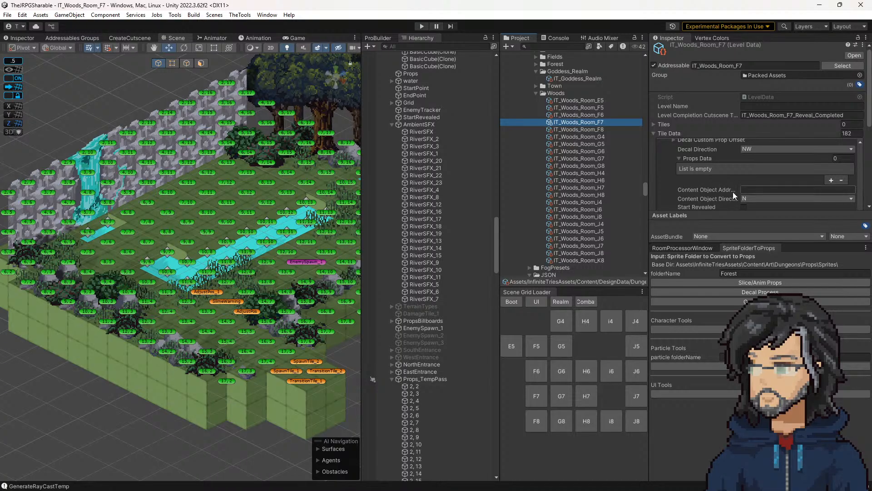
{"action": "scroll", "coordinate": [718, 184], "scroll_direction": "down", "scroll_amount": 4}
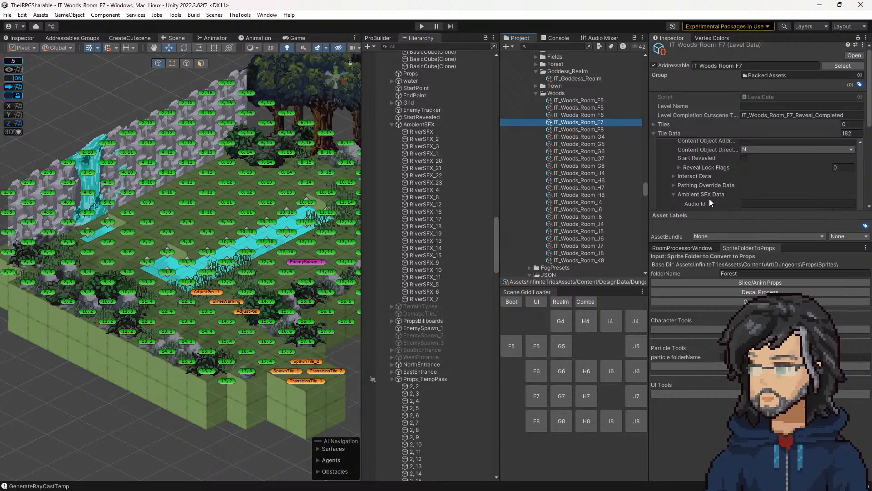
{"action": "left_click", "coordinate": [189, 280]}
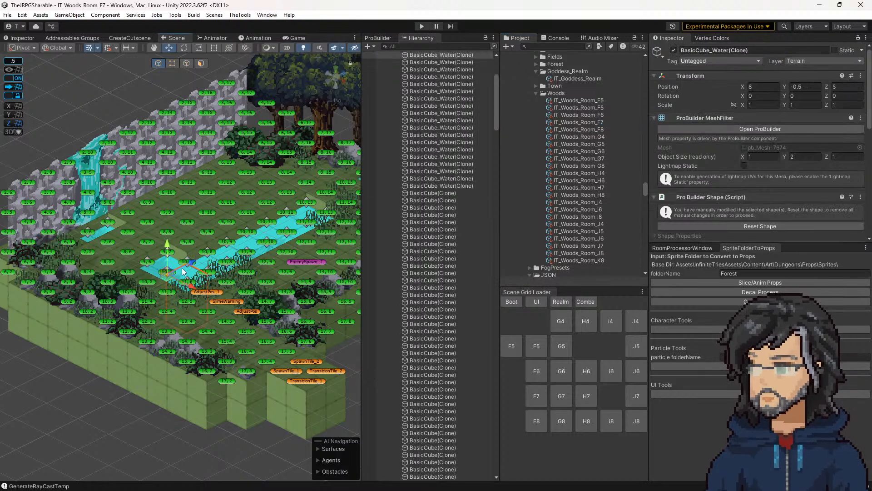
Step: In Visual Studio, change the foreach's GetComponentsInChildren type to AmbitentSFXTile in the level data generator script, save it, and return to Unity
{"action": "key", "text": "alt+Tab"}
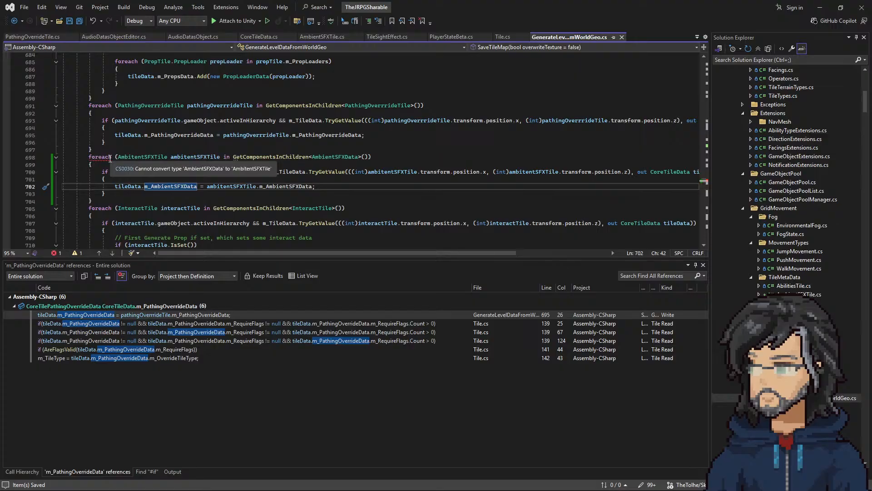
{"action": "double_click", "coordinate": [163, 159]}
{"action": "key", "text": "ctrl+c"}
{"action": "double_click", "coordinate": [342, 157]}
{"action": "key", "text": "ctrl+v"}
{"action": "key", "text": "ctrl+s"}
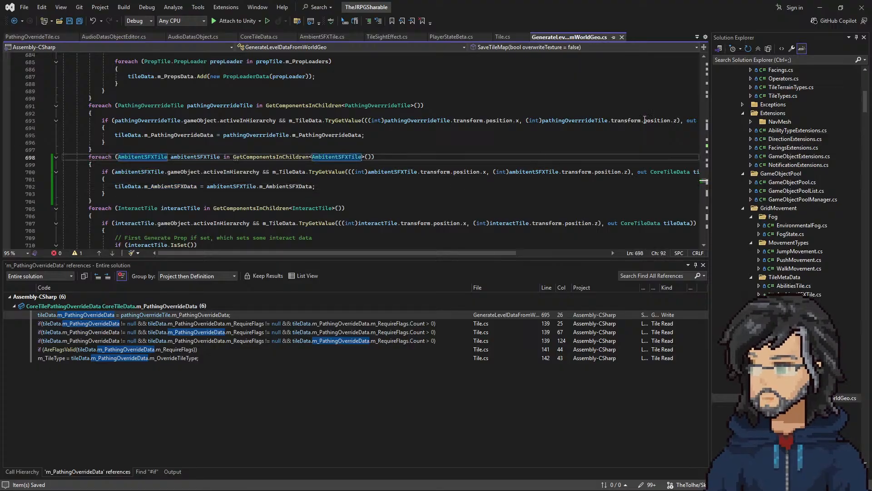
{"action": "left_click", "coordinate": [820, 7]}
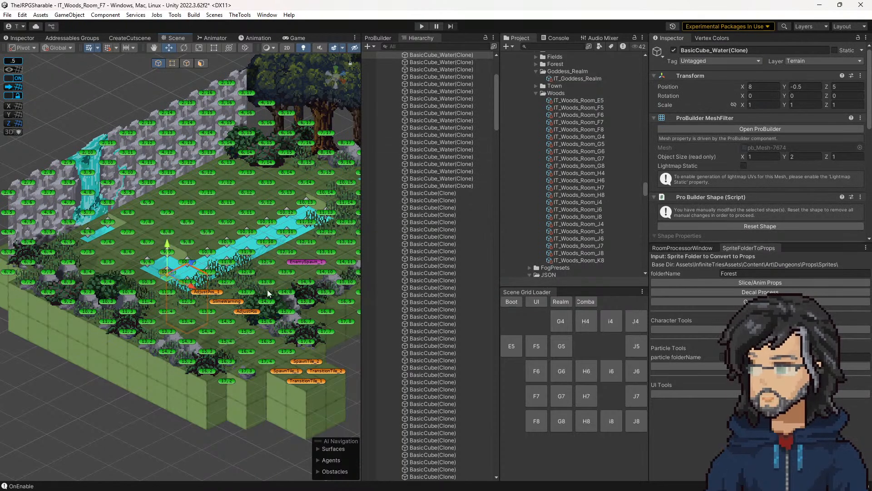
Step: Duplicate the selected BasicCube_Water(Clone) and reopen the IT_Woods_Room_F7 level data at its Ambient SFX Data
{"action": "key", "text": "ctrl+d"}
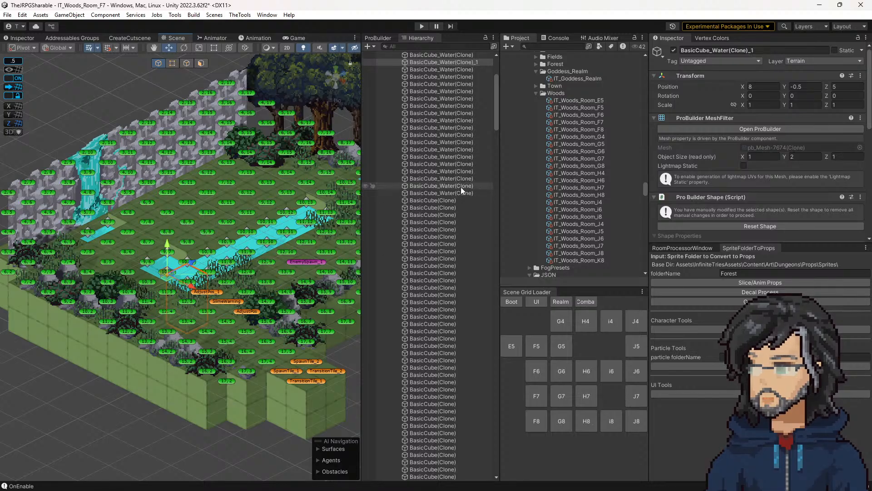
{"action": "left_click", "coordinate": [582, 122]}
{"action": "scroll", "coordinate": [726, 177], "scroll_direction": "down", "scroll_amount": 3}
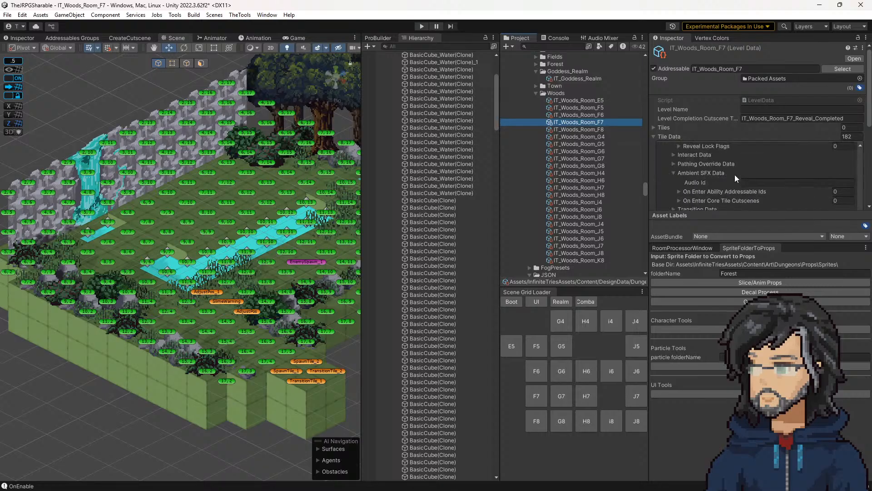
Step: Compare the Audio Id of the RiverSFX tile at the river's near end with the matching IT_Woods_Room_F7 tile data
{"action": "left_click", "coordinate": [187, 279]}
{"action": "left_click", "coordinate": [188, 280]}
{"action": "mouse_move", "coordinate": [187, 284]}
{"action": "left_mouse_down"}
{"action": "mouse_move", "coordinate": [227, 235]}
{"action": "mouse_move", "coordinate": [188, 285]}
{"action": "left_mouse_up"}
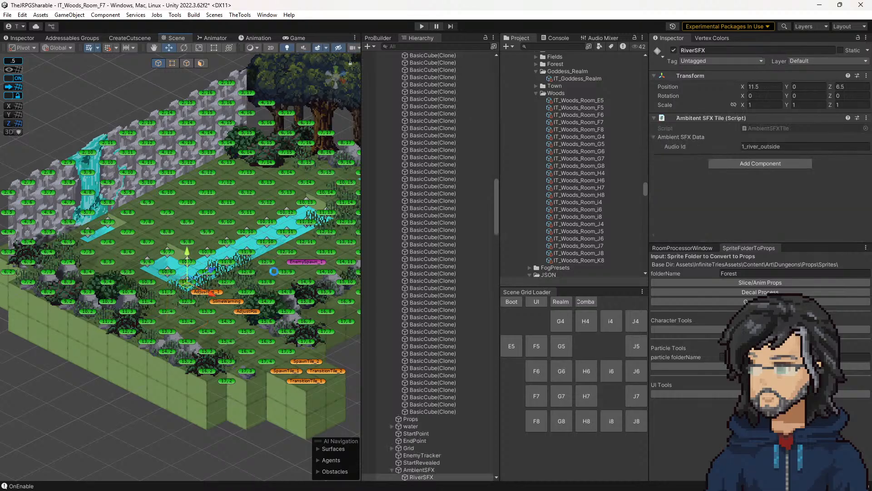
{"action": "left_click", "coordinate": [584, 122]}
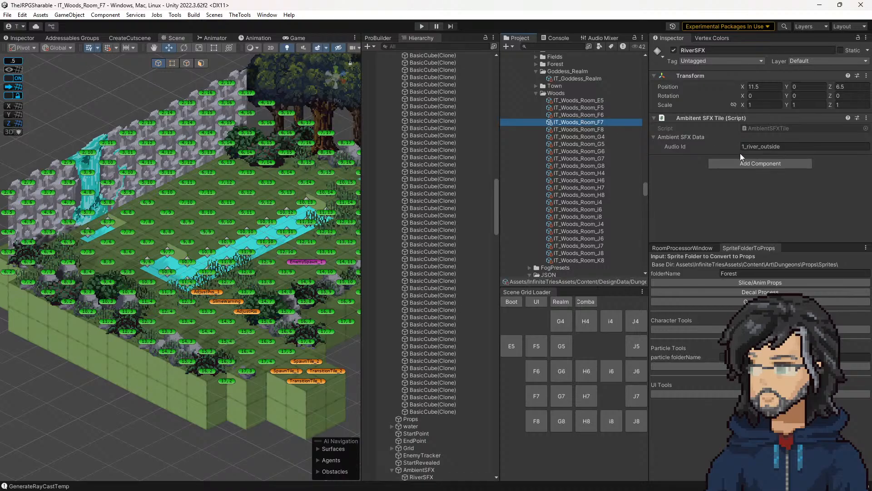
{"action": "middle_click_drag", "start_coordinate": [287, 247], "coordinate": [267, 258]}
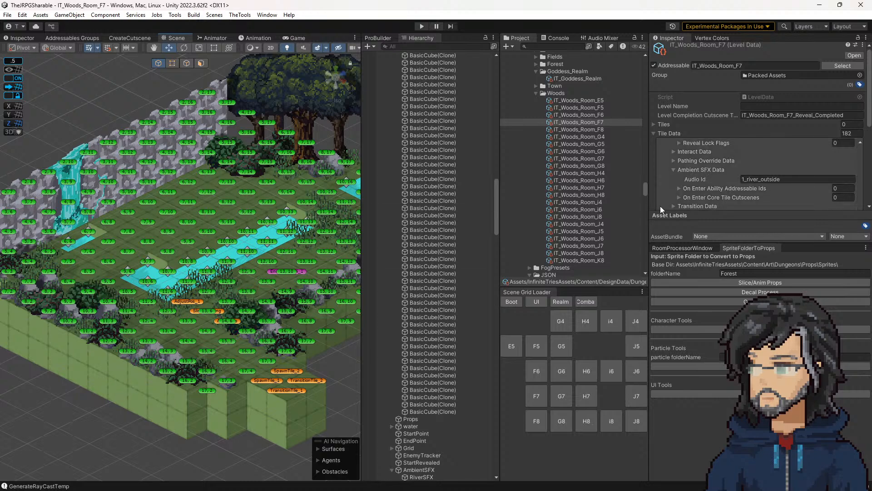
Step: Examine the Interact Data and Ambient SFX Data of Element 0 in the IT_Woods_Room_F7 tile data
{"action": "scroll", "coordinate": [713, 181], "scroll_direction": "up", "scroll_amount": 20}
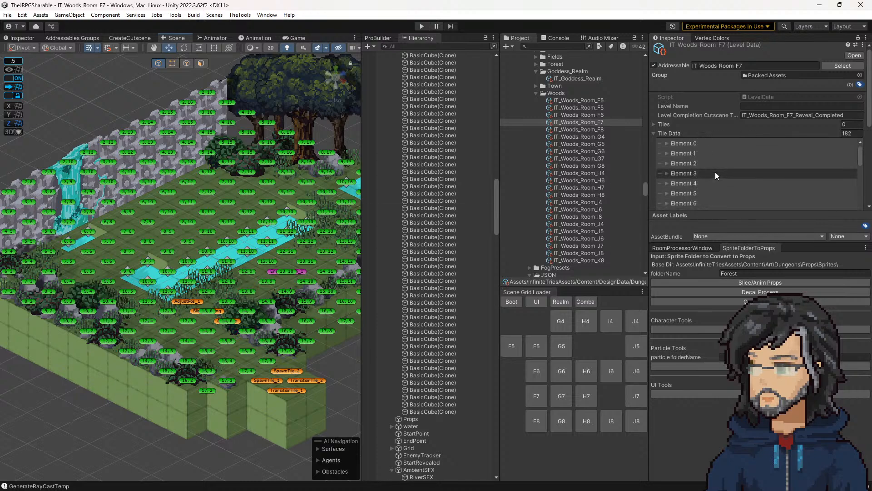
{"action": "left_click", "coordinate": [687, 144]}
{"action": "scroll", "coordinate": [705, 166], "scroll_direction": "down", "scroll_amount": 3}
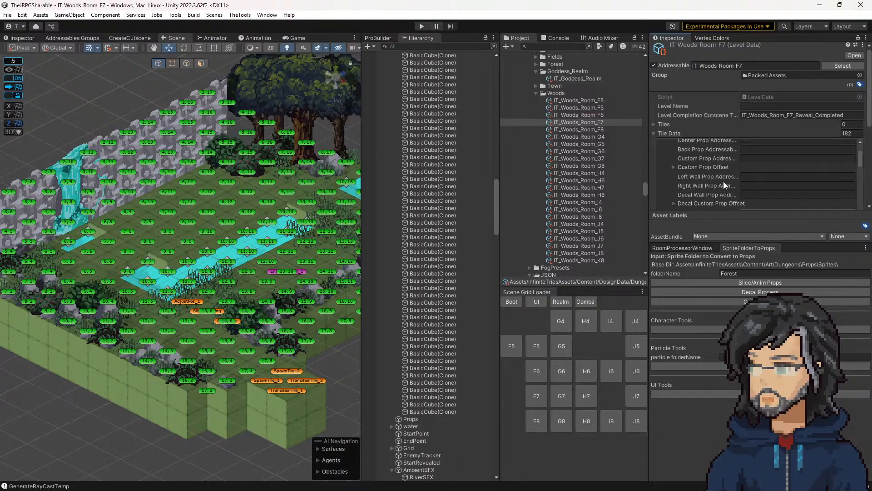
{"action": "scroll", "coordinate": [713, 180], "scroll_direction": "down", "scroll_amount": 5}
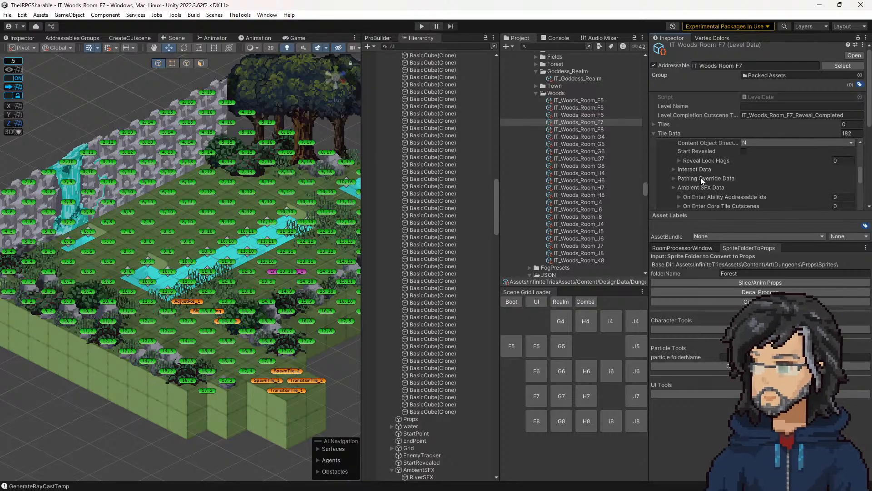
{"action": "left_click", "coordinate": [697, 170]}
{"action": "left_click", "coordinate": [697, 170]}
{"action": "left_click", "coordinate": [692, 186]}
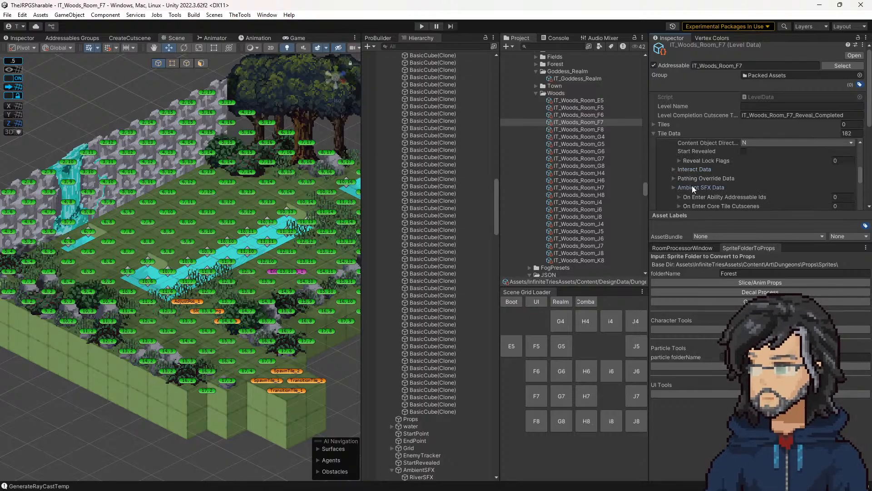
Step: Expand the Pos of Element 0 and look for the matching tile in the river scene
{"action": "scroll", "coordinate": [692, 185], "scroll_direction": "up", "scroll_amount": 8}
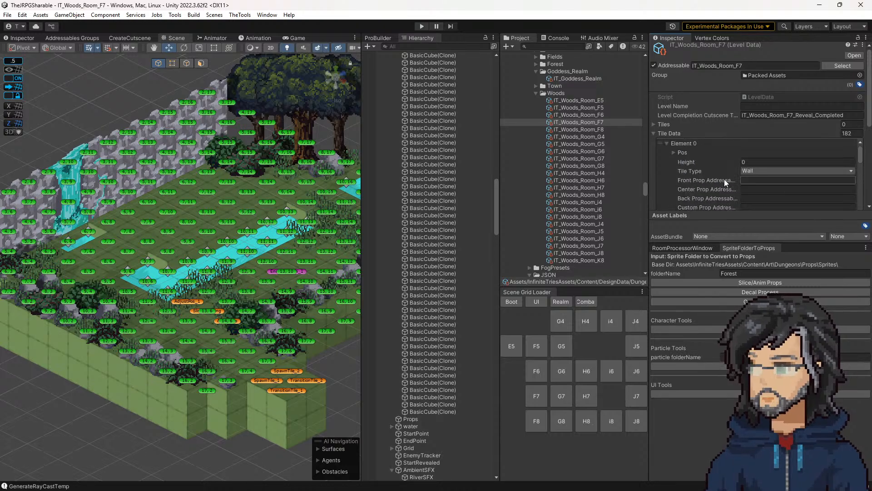
{"action": "left_click", "coordinate": [686, 151]}
{"action": "middle_click_drag", "start_coordinate": [66, 307], "coordinate": [179, 329]}
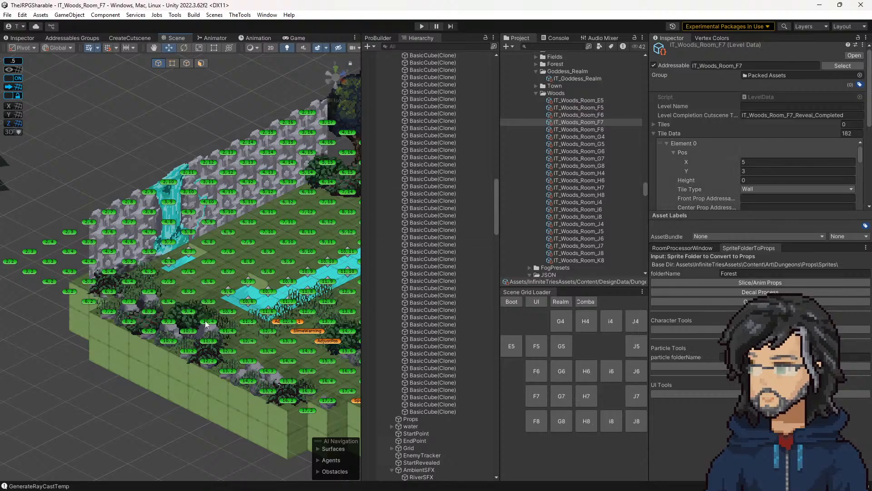
{"action": "middle_click_drag", "start_coordinate": [198, 322], "coordinate": [148, 310]}
{"action": "middle_click_drag", "start_coordinate": [312, 266], "coordinate": [256, 268]}
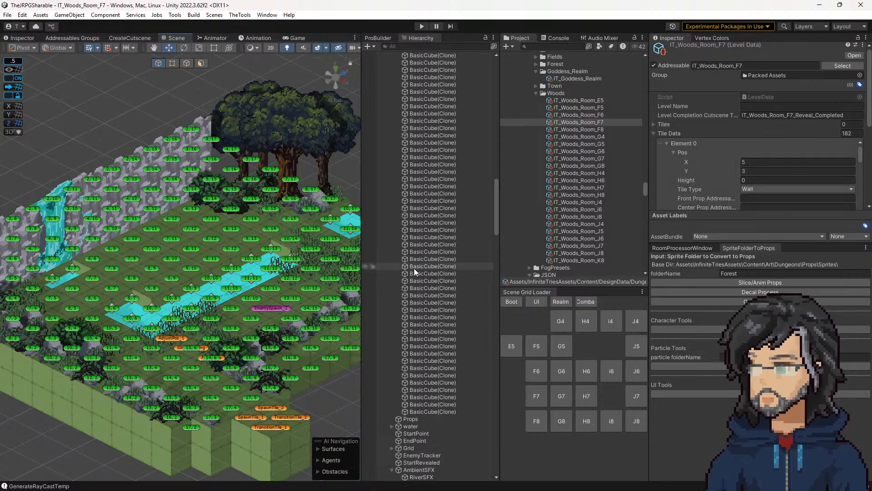
Step: In Visual Studio, open the m_PathingOverrideData null-check reference in Tile.cs and review how the Load method applies the tile data
{"action": "left_click", "coordinate": [187, 480]}
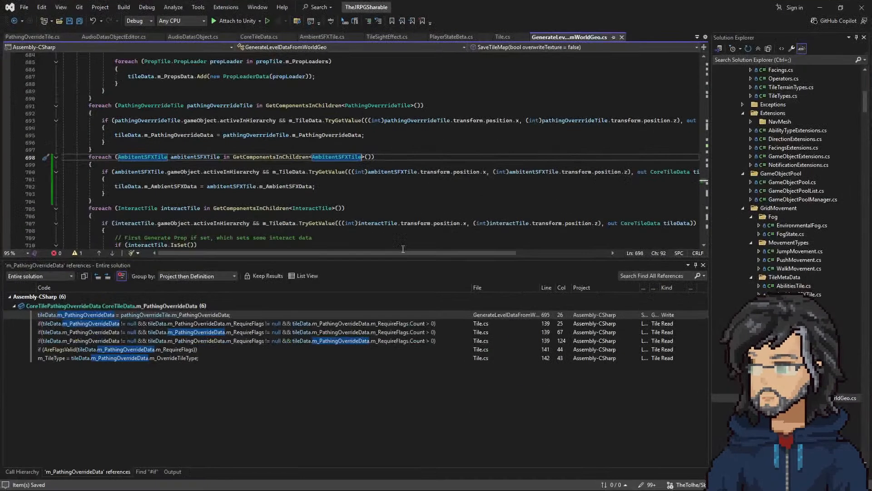
{"action": "left_click", "coordinate": [371, 324]}
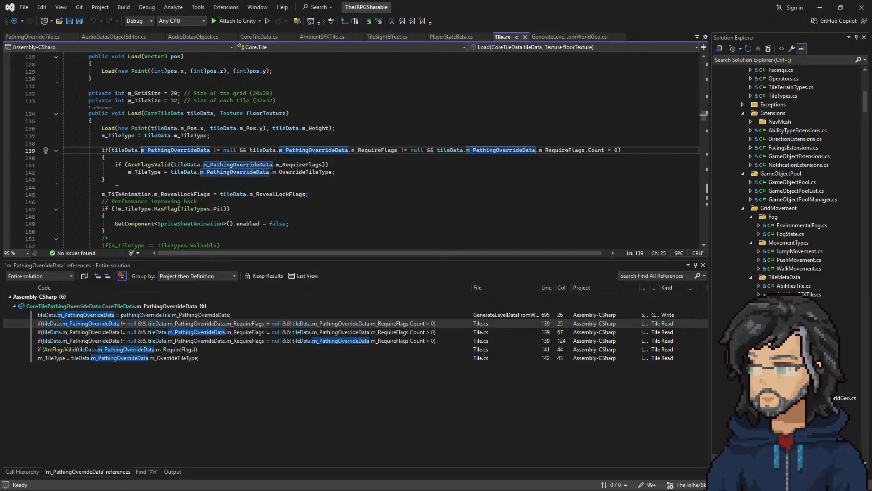
{"action": "left_click_drag", "start_coordinate": [105, 180], "coordinate": [102, 145]}
{"action": "scroll", "coordinate": [166, 177], "scroll_direction": "down", "scroll_amount": 2}
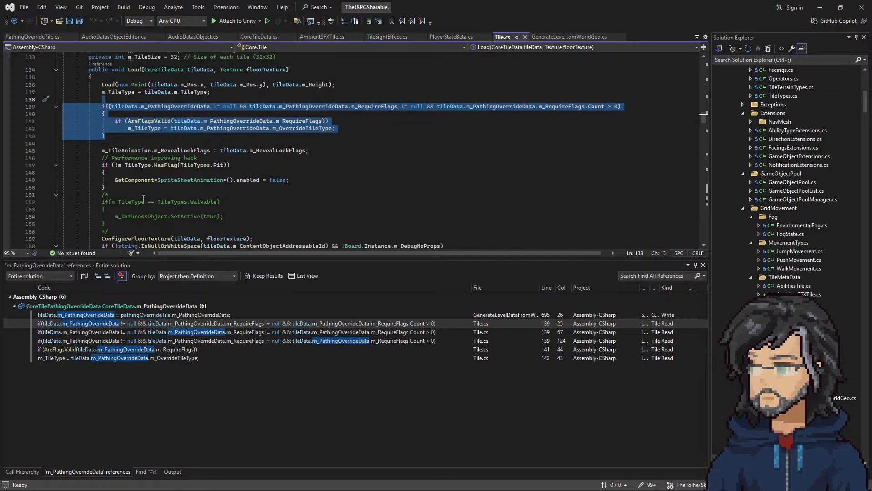
{"action": "scroll", "coordinate": [143, 199], "scroll_direction": "down", "scroll_amount": 7}
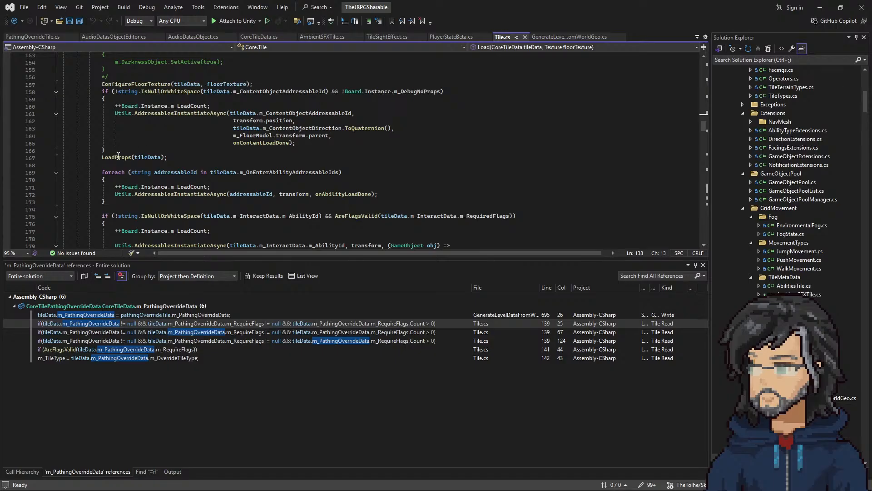
{"action": "scroll", "coordinate": [121, 153], "scroll_direction": "down", "scroll_amount": 14}
{"action": "scroll", "coordinate": [159, 166], "scroll_direction": "down", "scroll_amount": 17}
{"action": "scroll", "coordinate": [158, 166], "scroll_direction": "up", "scroll_amount": 20}
{"action": "scroll", "coordinate": [159, 166], "scroll_direction": "up", "scroll_amount": 20}
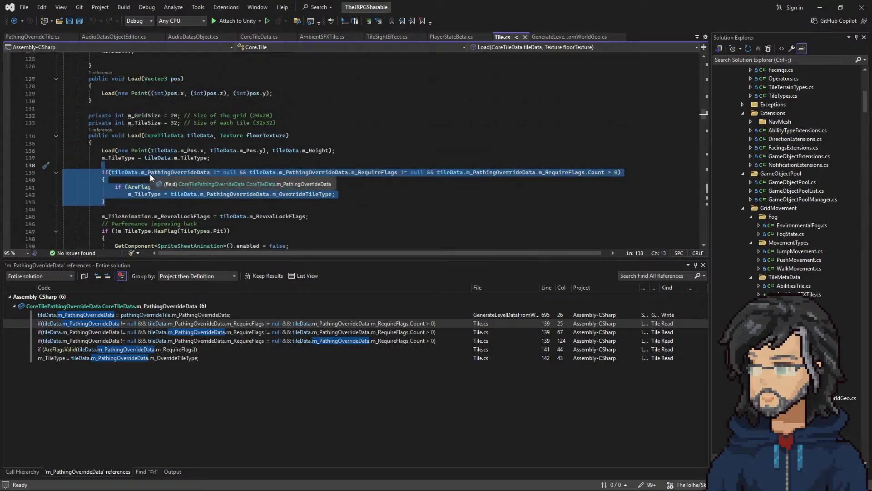
Step: Duplicate the m_PathingOverrideData if block in Tile.cs's Load method, separating the two copies with a line break
{"action": "left_click", "coordinate": [109, 204]}
{"action": "left_click_drag", "start_coordinate": [109, 202], "coordinate": [113, 166]}
{"action": "key", "text": "ctrl+c"}
{"action": "left_click", "coordinate": [113, 166]}
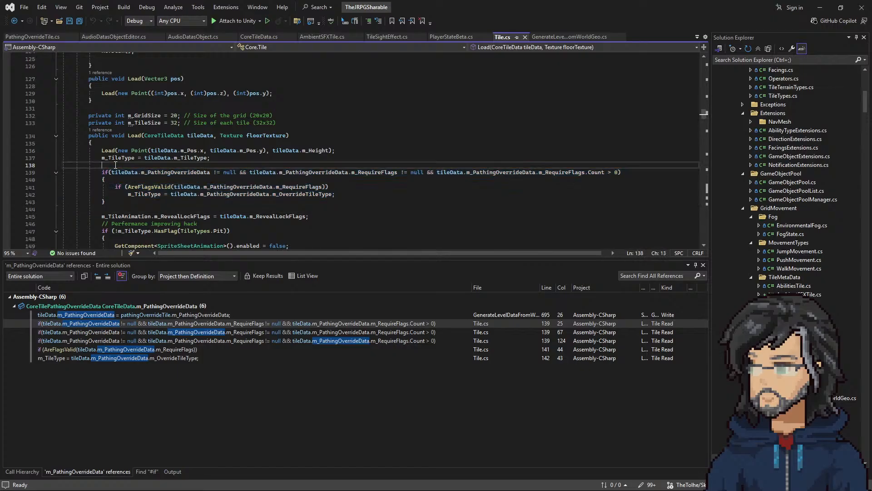
{"action": "key", "text": "ctrl+v"}
{"action": "key", "text": "Return"}
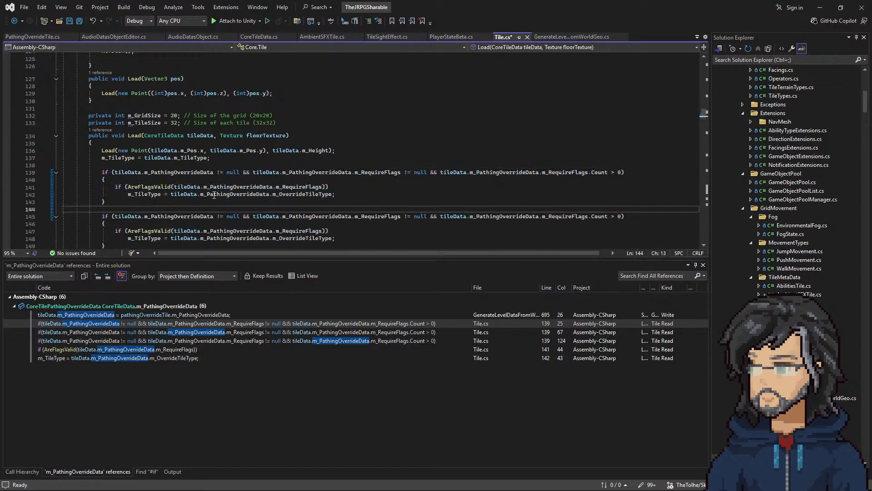
Step: Switch to the Ambient SFX wireframe in Balsamiq and retitle the TileAmbientSFX list as Tile
{"action": "scroll", "coordinate": [217, 195], "scroll_direction": "up", "scroll_amount": 20}
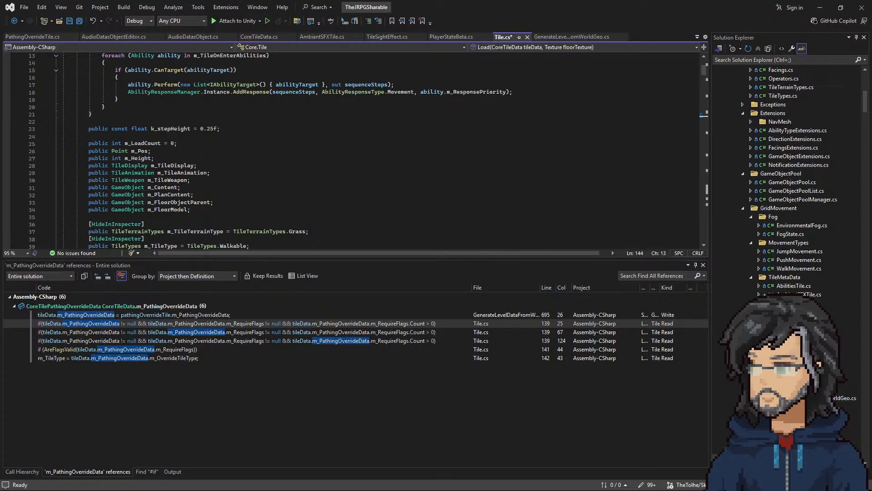
{"action": "key", "text": "alt+Tab"}
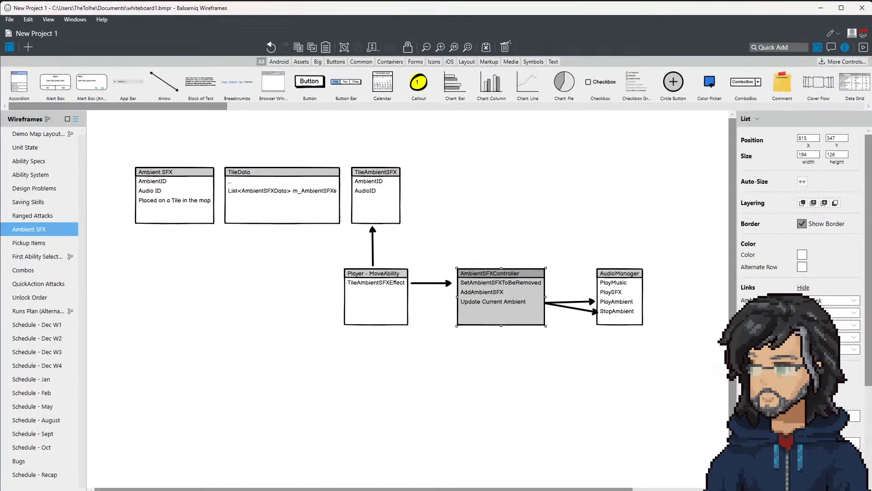
{"action": "double_click", "coordinate": [390, 189]}
{"action": "left_click_drag", "start_coordinate": [419, 187], "coordinate": [384, 188]}
{"action": "key", "text": "BackSpace"}
{"action": "left_click", "coordinate": [431, 162]}
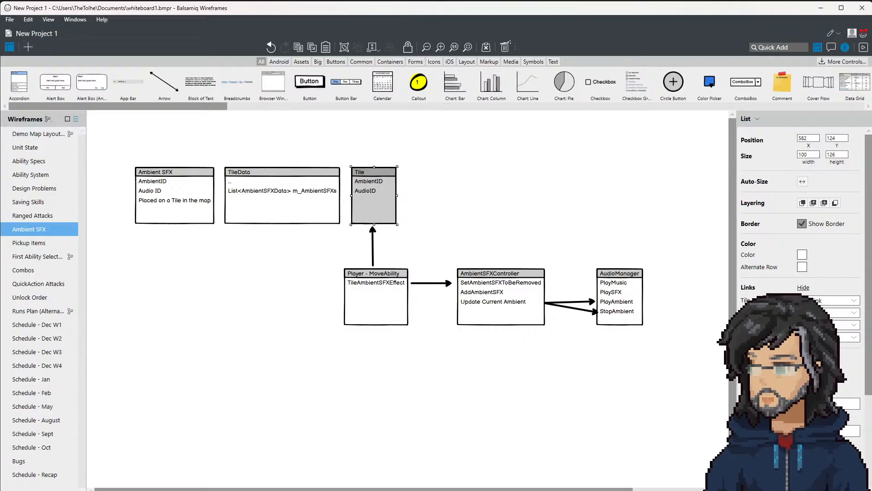
Step: Switch to Visual Studio and examine the Tile class's fields and the definition of TileAnimation
{"action": "left_click", "coordinate": [280, 400]}
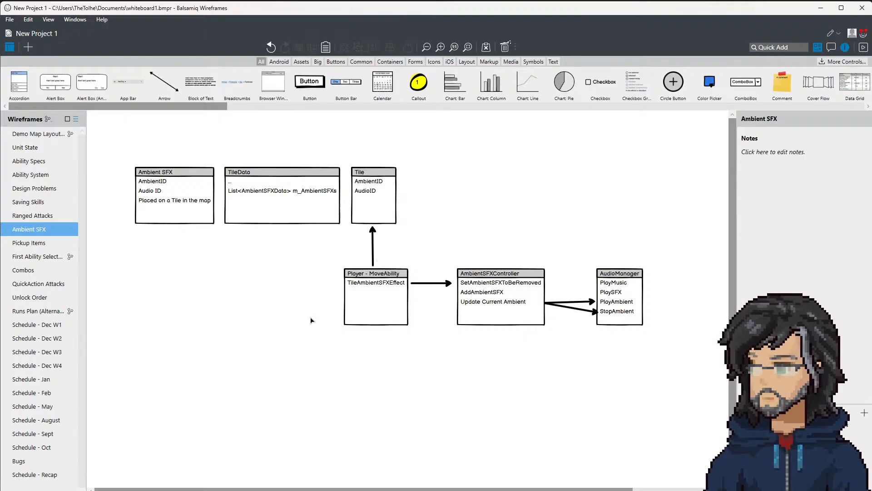
{"action": "key", "text": "alt+Tab"}
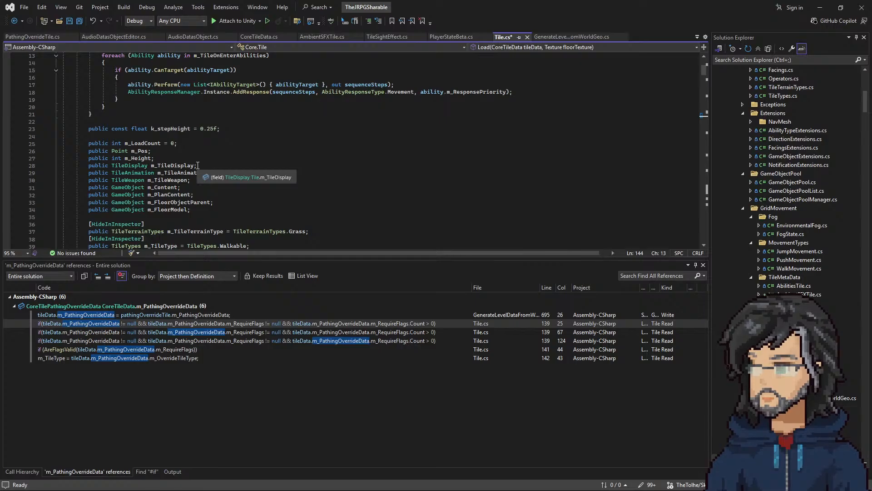
{"action": "left_click", "coordinate": [221, 210]}
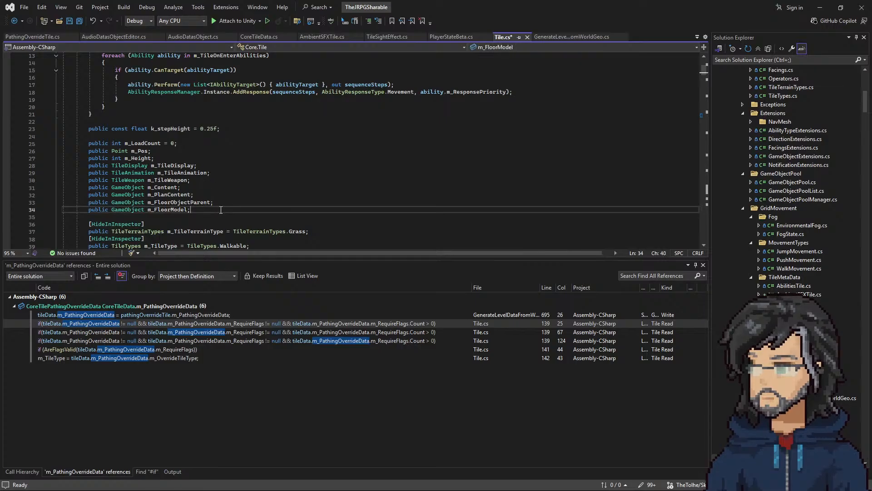
{"action": "scroll", "coordinate": [224, 204], "scroll_direction": "down", "scroll_amount": 6}
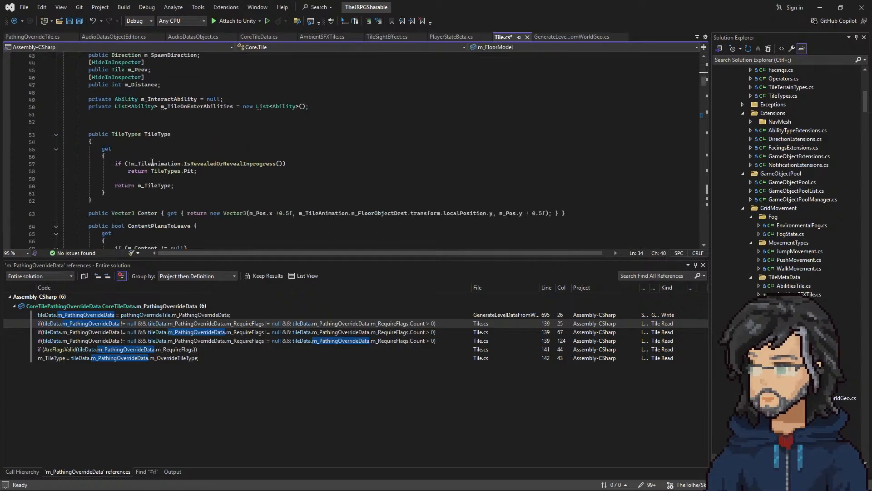
{"action": "scroll", "coordinate": [158, 164], "scroll_direction": "up", "scroll_amount": 5}
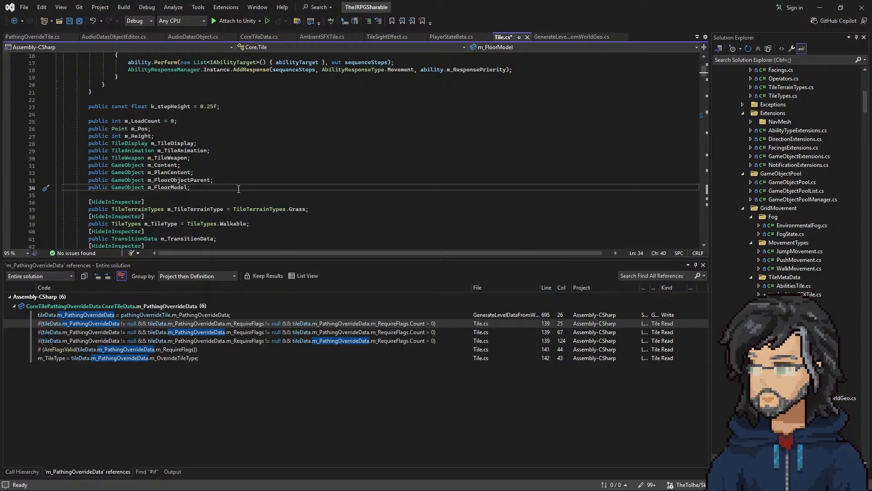
{"action": "right_click", "coordinate": [128, 150]}
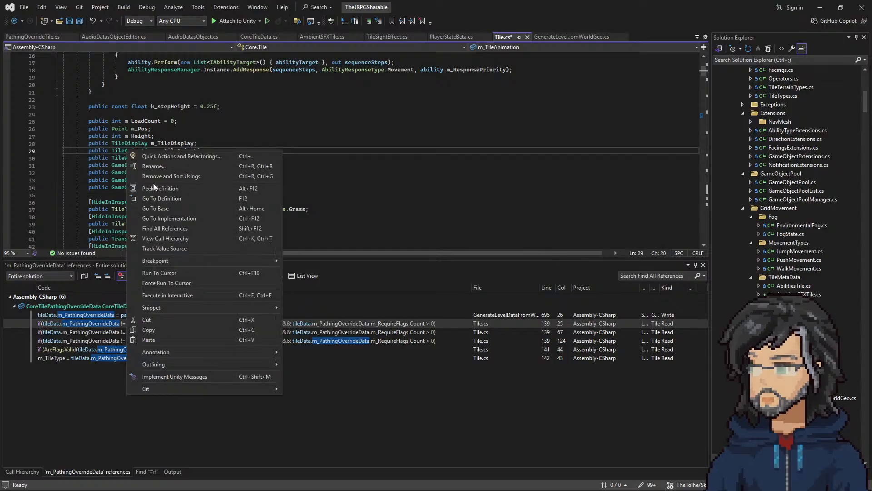
{"action": "left_click", "coordinate": [162, 200]}
{"action": "scroll", "coordinate": [166, 196], "scroll_direction": "down", "scroll_amount": 8}
{"action": "scroll", "coordinate": [166, 196], "scroll_direction": "down", "scroll_amount": 20}
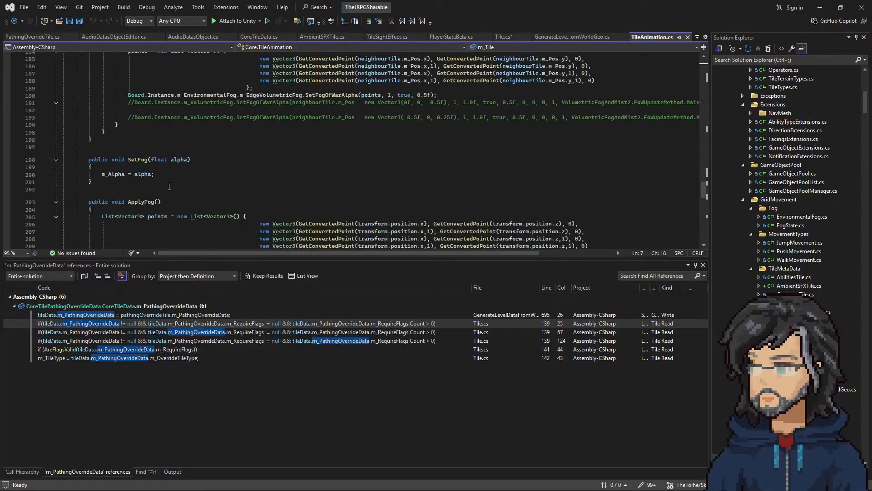
{"action": "key", "text": "ctrl+minus"}
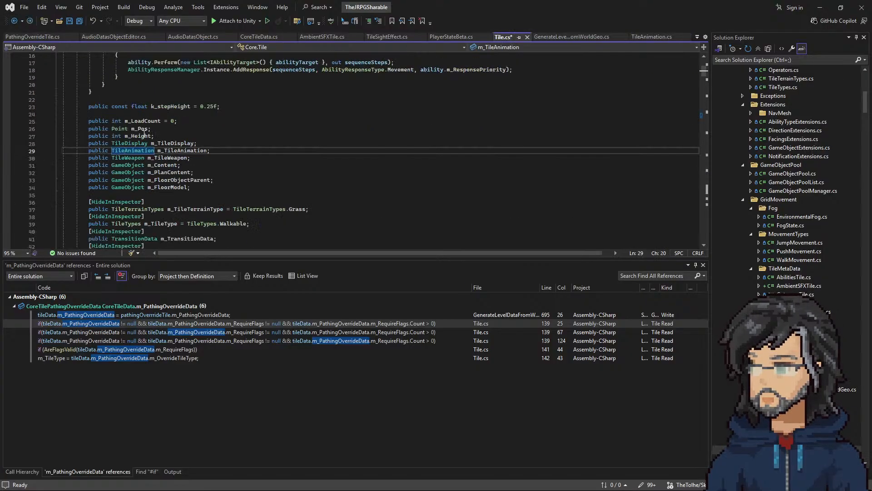
Step: Declare a public AmbientSFXData field named m_AmbientSFXData below m_FloorModel in the Tile class
{"action": "left_click", "coordinate": [198, 187]}
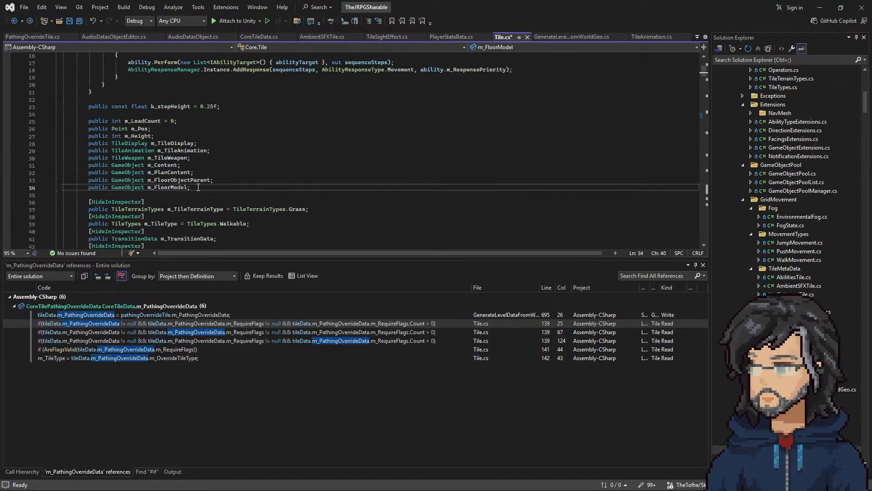
{"action": "key", "text": "Return"}
{"action": "type", "text": "puyb"}
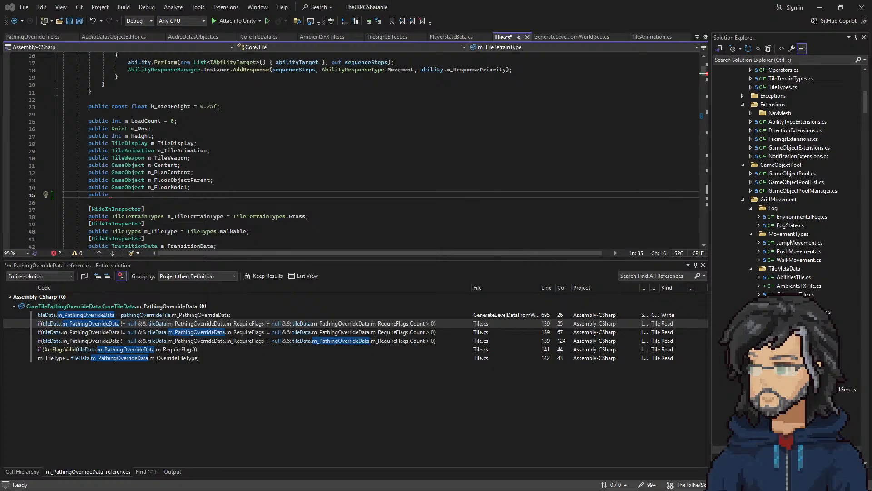
{"action": "left_click", "coordinate": [135, 195]}
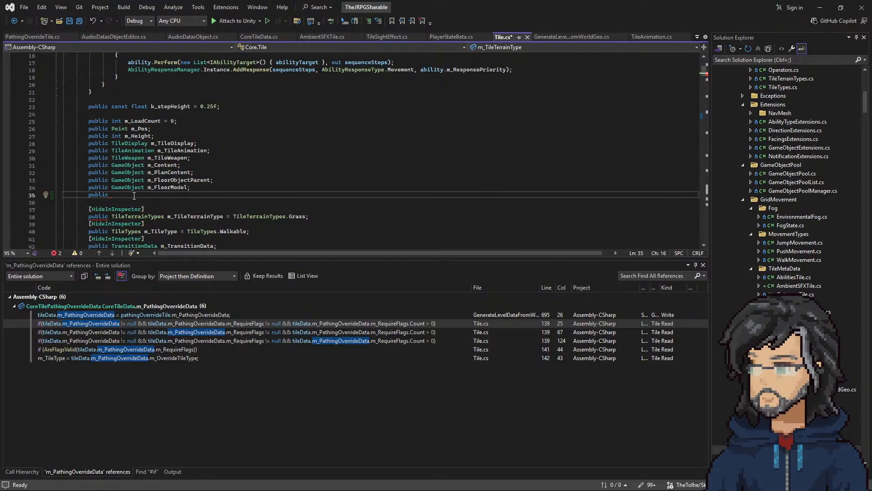
{"action": "type", "text": "audi"}
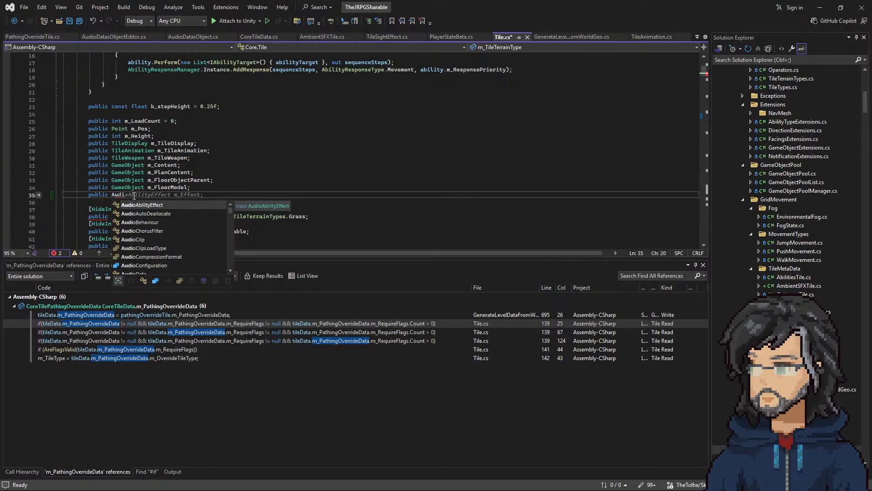
{"action": "key", "text": "BackSpace"}
{"action": "key", "text": "BackSpace"}
{"action": "key", "text": "BackSpace"}
{"action": "type", "text": "mbi"}
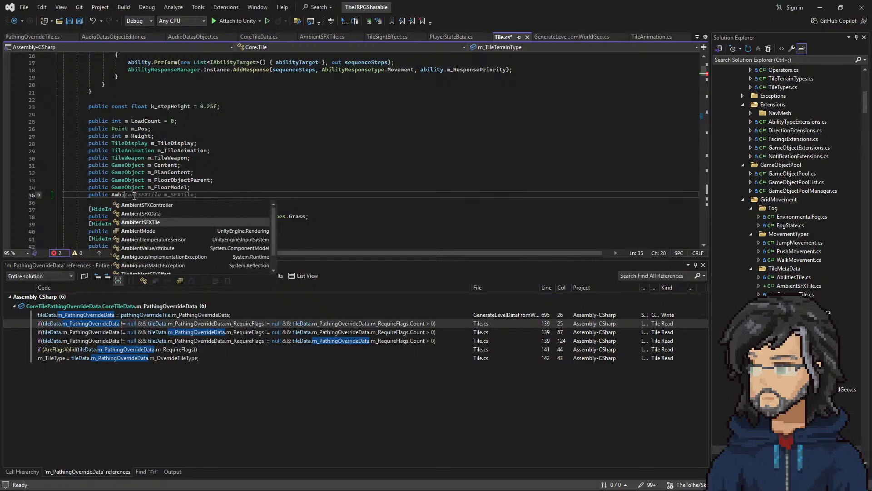
{"action": "key", "text": "Up"}
{"action": "key", "text": "Tab"}
{"action": "key", "text": "Tab"}
{"action": "key", "text": "Left"}
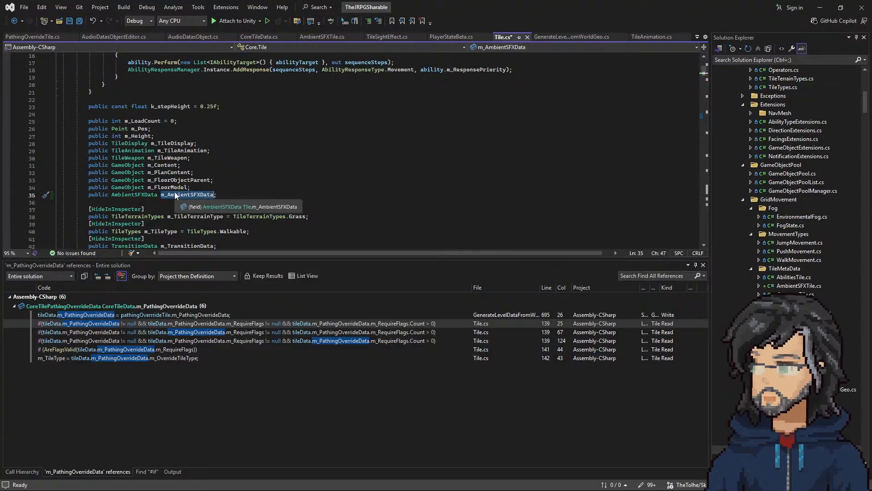
Step: In Tile's Load(CoreTileData, Texture) method, assign tileData.m_AmbientSFXData to m_AmbientSFXData above the pathing override check
{"action": "scroll", "coordinate": [193, 216], "scroll_direction": "down", "scroll_amount": 20}
{"action": "scroll", "coordinate": [193, 216], "scroll_direction": "down", "scroll_amount": 15}
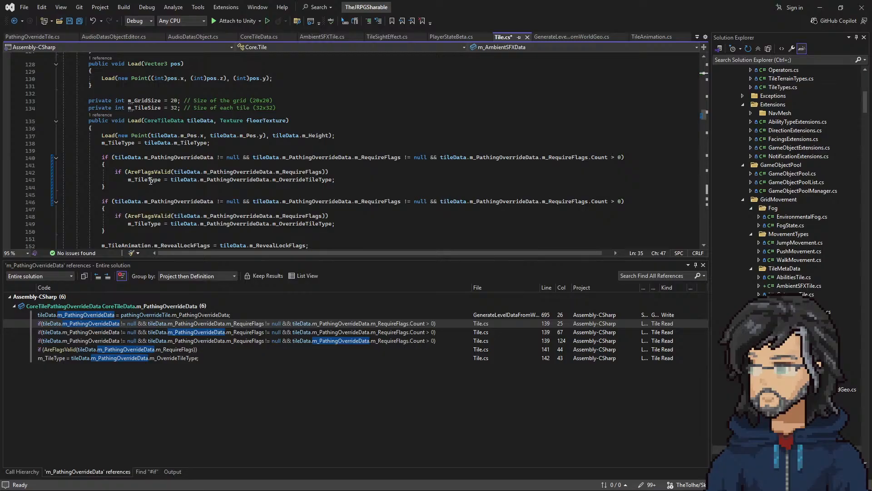
{"action": "left_click", "coordinate": [137, 150]}
{"action": "key", "text": "Return"}
{"action": "type", "text": "m_AmbientSFXData"}
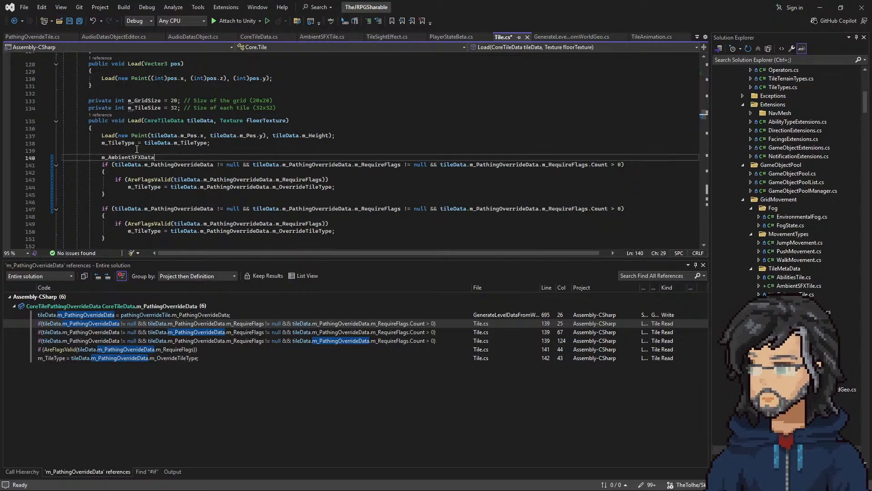
{"action": "type", "text": "="}
{"action": "key", "text": "Tab"}
Step: Delete the duplicated m_PathingOverrideData if block in the Load method and save Tile.cs
{"action": "left_click_drag", "start_coordinate": [119, 193], "coordinate": [288, 157]}
{"action": "key", "text": "Delete"}
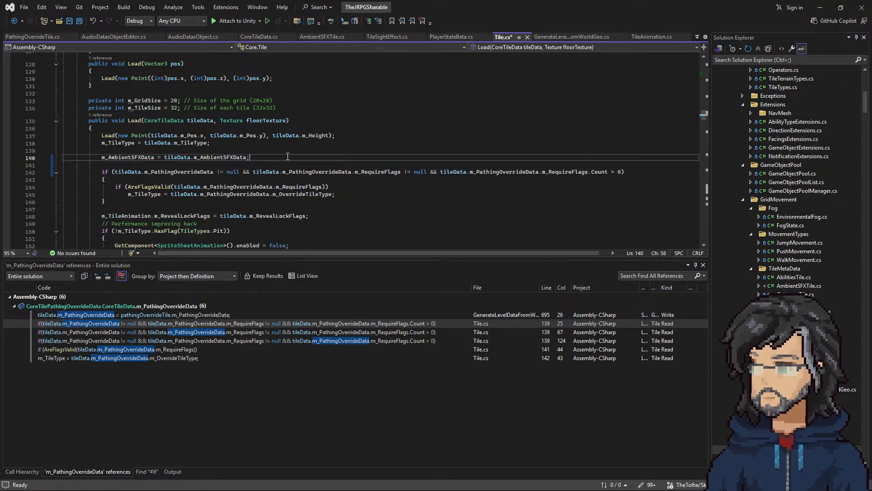
{"action": "key", "text": "ctrl+s"}
{"action": "key", "text": "ctrl+shift+End"}
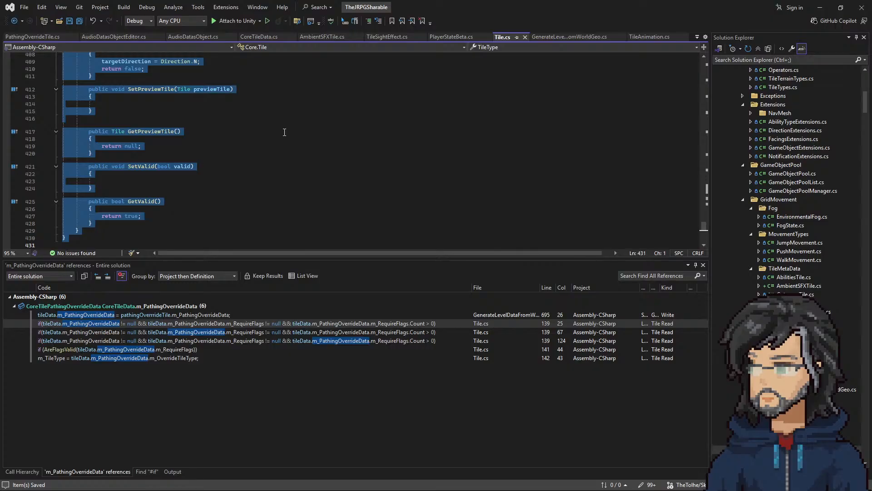
{"action": "left_click", "coordinate": [284, 132]}
Step: Switch to Balsamiq and review the Ambient SFX, TileData and Tile boxes, opening the Tile list's text
{"action": "scroll", "coordinate": [375, 160], "scroll_direction": "up", "scroll_amount": 20}
{"action": "scroll", "coordinate": [375, 160], "scroll_direction": "up", "scroll_amount": 15}
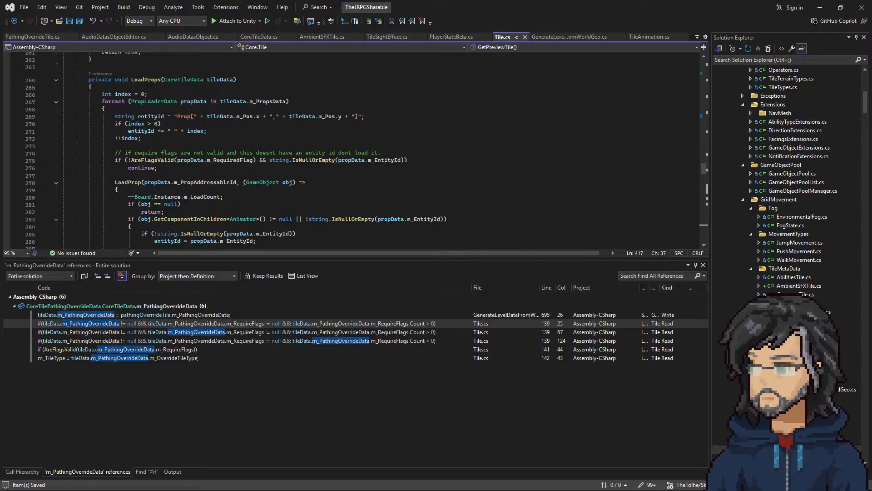
{"action": "key", "text": "alt+Tab"}
{"action": "left_click", "coordinate": [158, 180]}
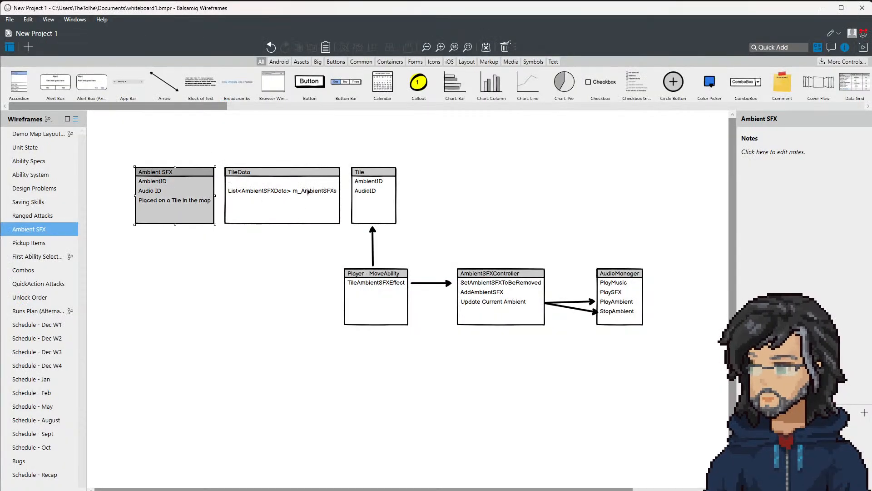
{"action": "left_click", "coordinate": [254, 191]}
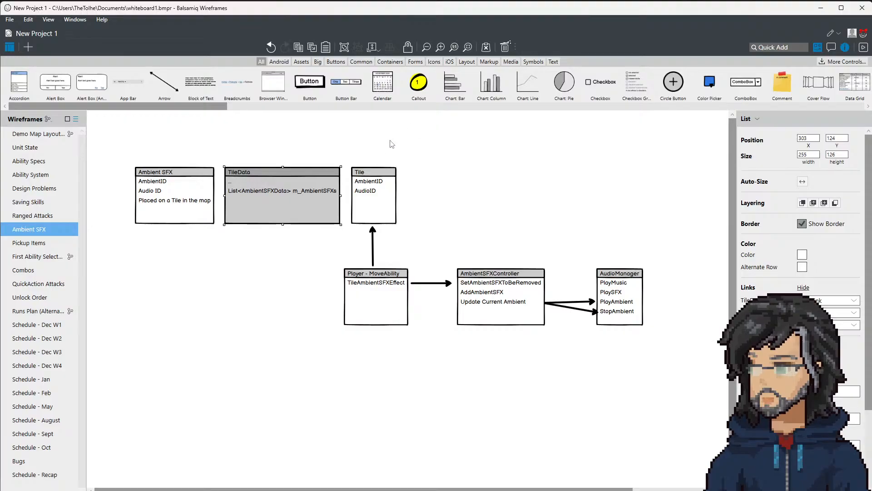
{"action": "left_click", "coordinate": [371, 197]}
{"action": "double_click", "coordinate": [371, 195]}
{"action": "left_click", "coordinate": [405, 209]}
{"action": "left_click_drag", "start_coordinate": [407, 204], "coordinate": [418, 189]}
{"action": "left_click", "coordinate": [417, 193]}
{"action": "left_click", "coordinate": [418, 194]}
{"action": "left_click", "coordinate": [398, 205]}
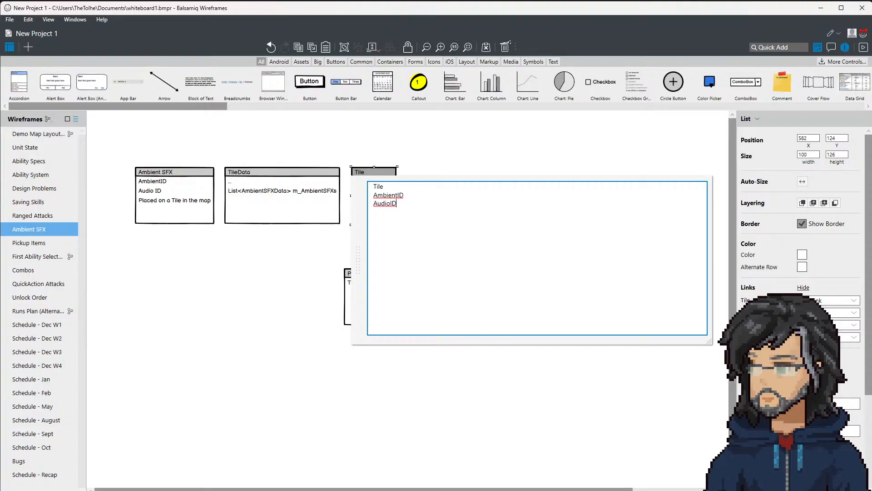
Step: Return to Visual Studio and check the LoadProps code in Tile.cs and the AudioDatasObject.cs file
{"action": "key", "text": "alt+Tab"}
{"action": "left_click", "coordinate": [319, 181]}
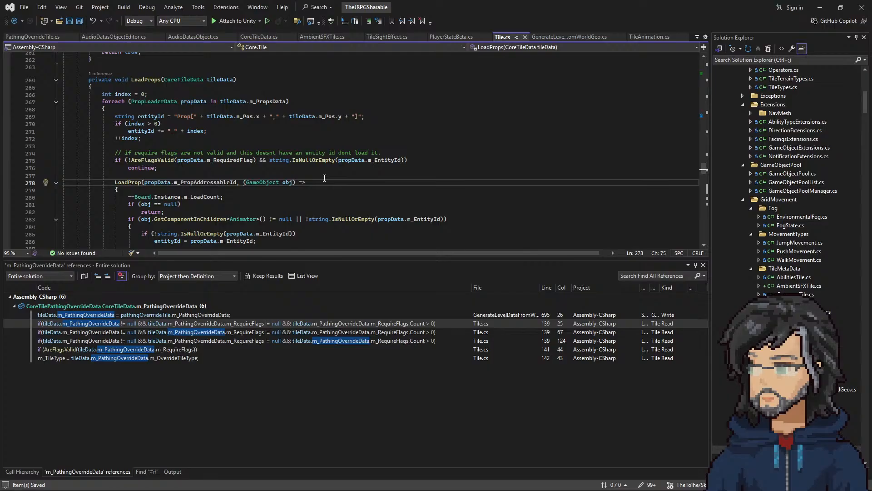
{"action": "scroll", "coordinate": [189, 176], "scroll_direction": "down", "scroll_amount": 4}
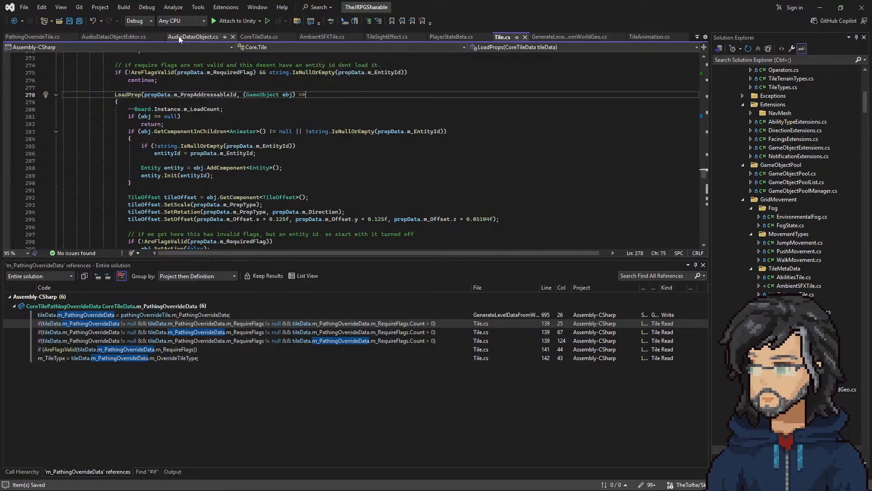
{"action": "left_click", "coordinate": [194, 36]}
{"action": "left_click", "coordinate": [264, 192]}
Step: In the Balsamiq diagram, reroute the Player - MoveAbility to Tile arrow so it runs from AmbientSFXController to Tile
{"action": "key", "text": "alt+Tab"}
{"action": "left_click", "coordinate": [241, 288]}
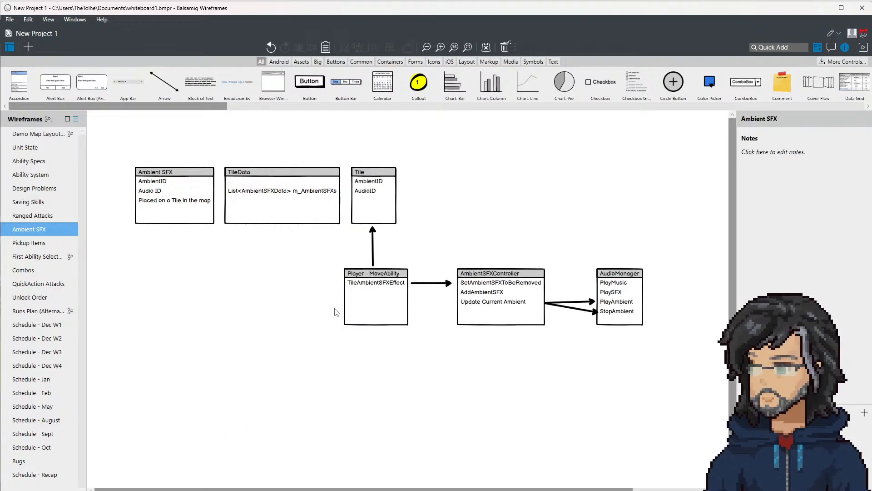
{"action": "left_click", "coordinate": [376, 309]}
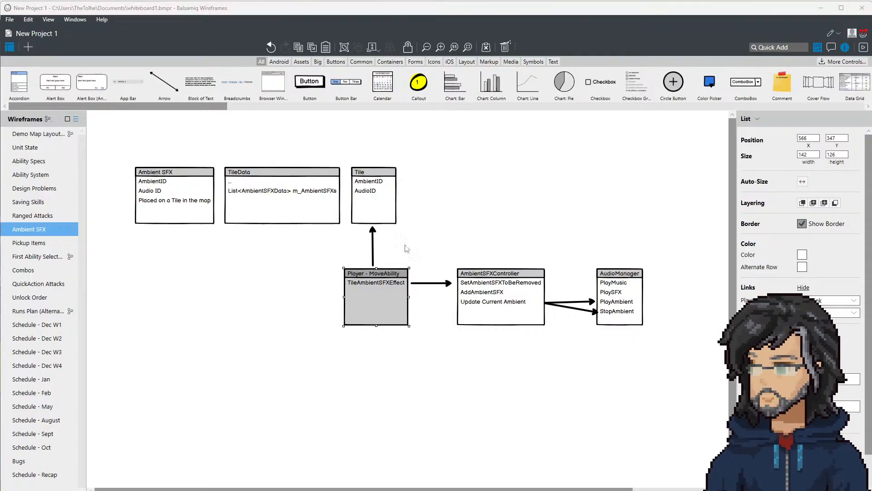
{"action": "left_click", "coordinate": [373, 245]}
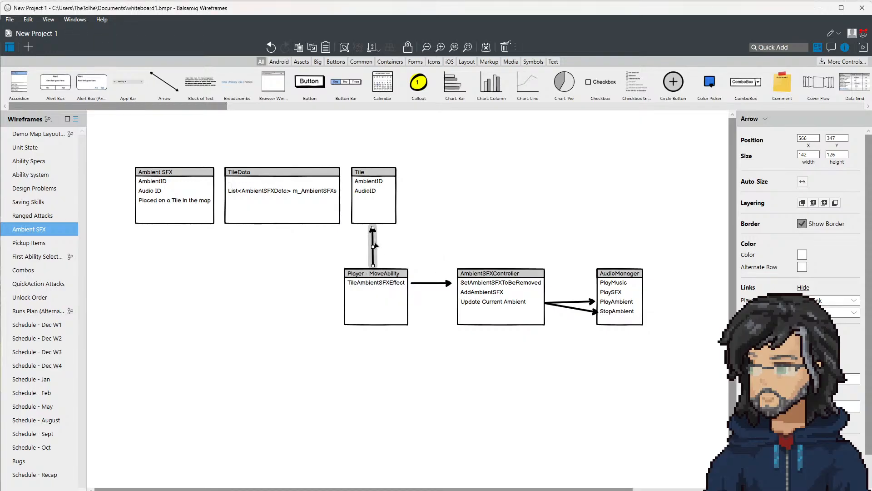
{"action": "mouse_move", "coordinate": [373, 245]}
{"action": "left_mouse_down"}
{"action": "mouse_move", "coordinate": [500, 247]}
{"action": "mouse_move", "coordinate": [404, 194]}
{"action": "left_mouse_up"}
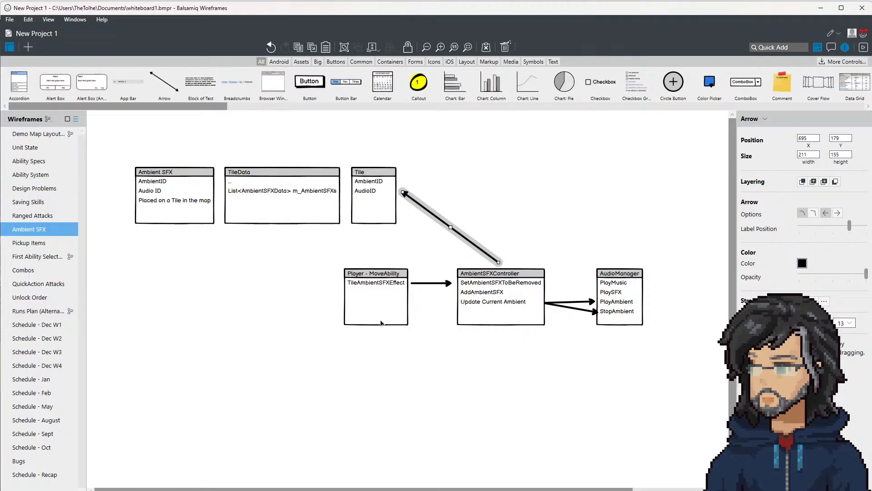
Step: Review the Player - MoveAbility, AmbientSFXController and Tile boxes in the Ambient SFX diagram
{"action": "left_click", "coordinate": [381, 300]}
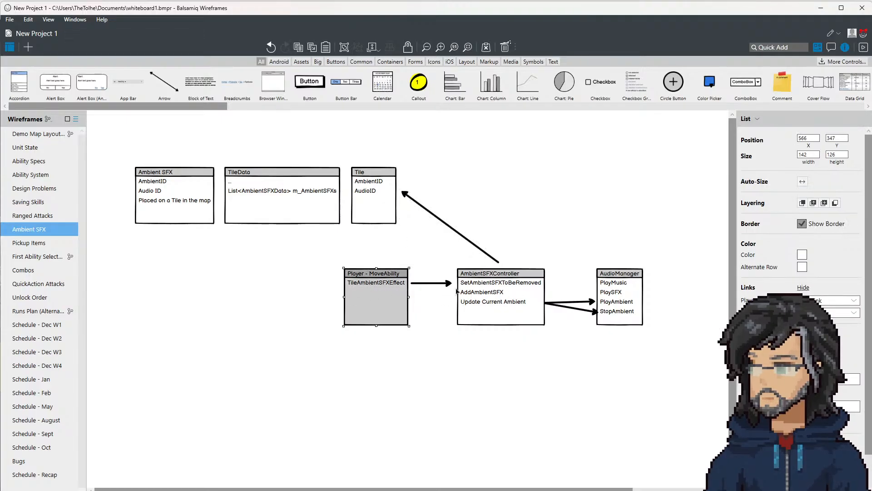
{"action": "left_click", "coordinate": [506, 296]}
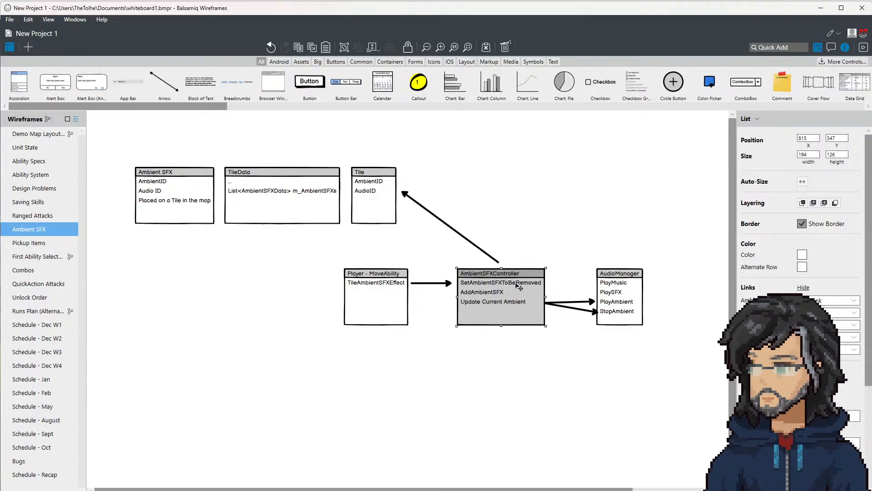
{"action": "left_click", "coordinate": [386, 213]}
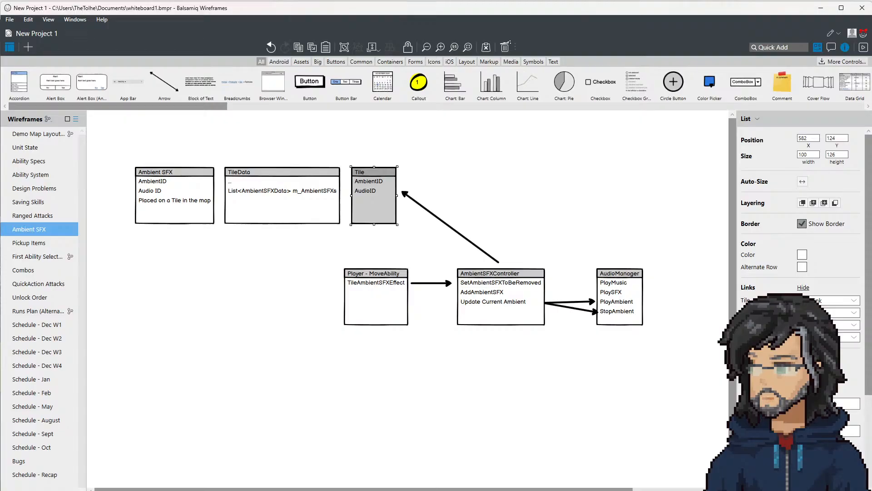
Step: Switch to Visual Studio and look through the open AudioDatasObject.cs, AmbientSFXTile.cs, AudioDatasObjectEditor.cs and CoreTileData.cs files
{"action": "key", "text": "alt+Tab"}
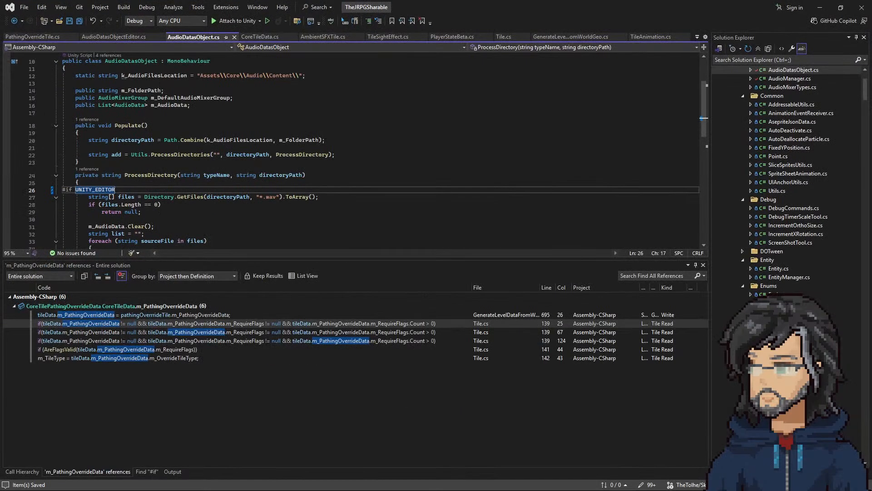
{"action": "left_click", "coordinate": [267, 140]}
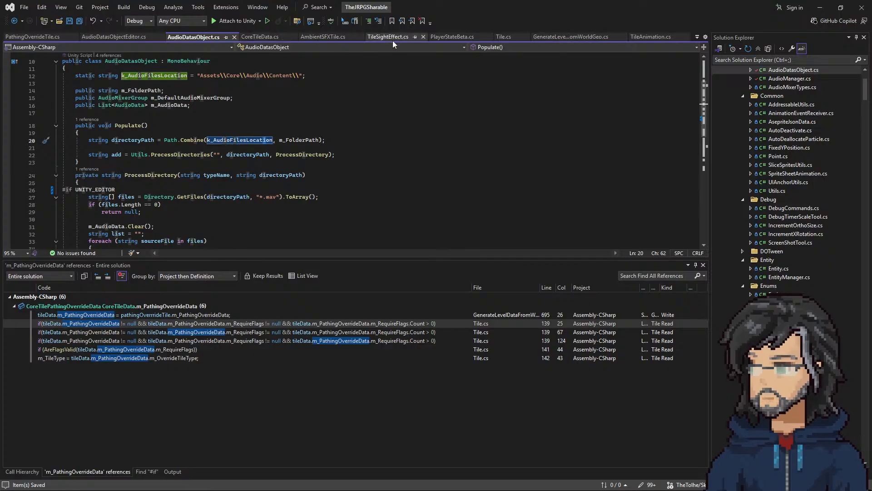
{"action": "left_click", "coordinate": [323, 36]}
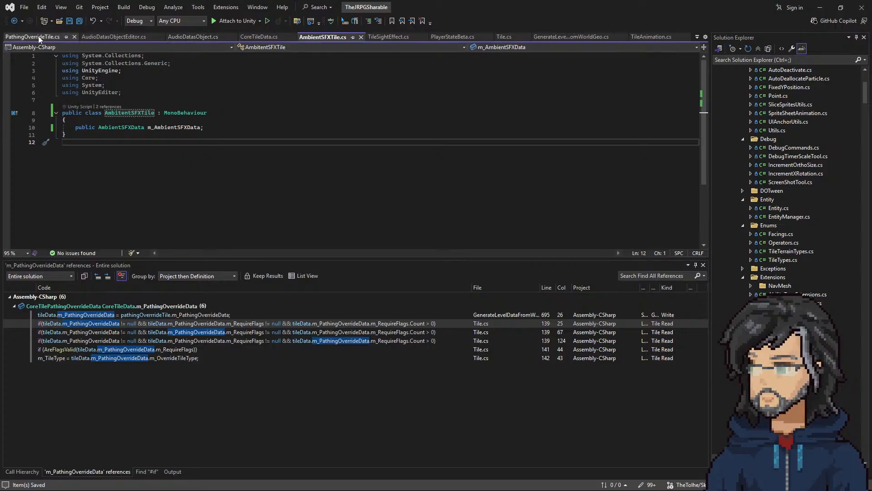
{"action": "left_click", "coordinate": [105, 36]}
{"action": "left_click", "coordinate": [193, 37]}
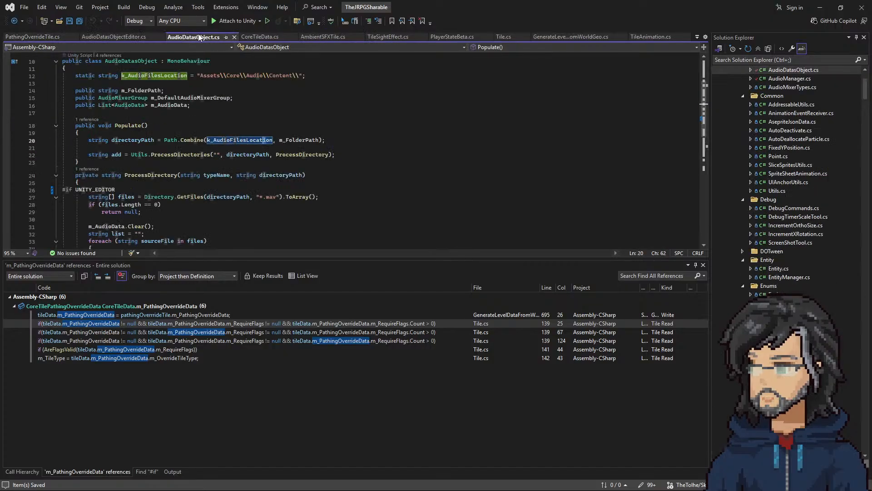
{"action": "left_click", "coordinate": [259, 37]}
Step: Close the open TileAnimation.cs and PlayerStateBeta.cs files
{"action": "left_click", "coordinate": [651, 37]}
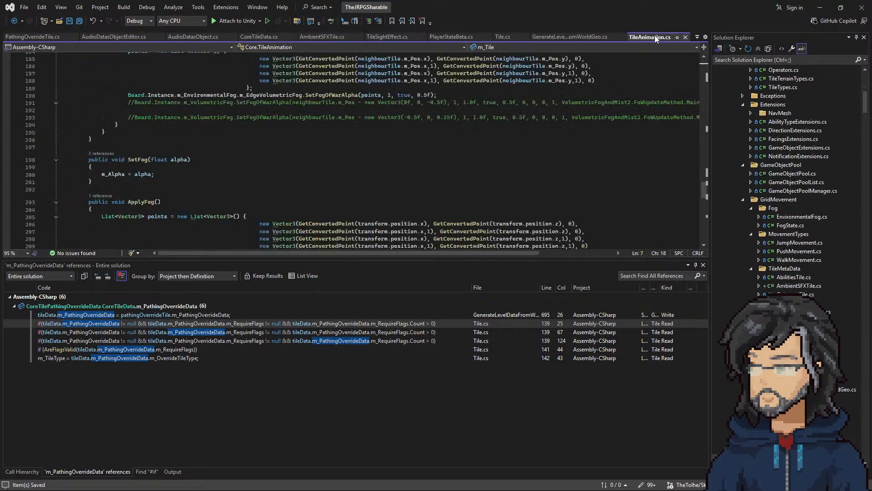
{"action": "left_click", "coordinate": [686, 36]}
{"action": "left_click", "coordinate": [466, 37]}
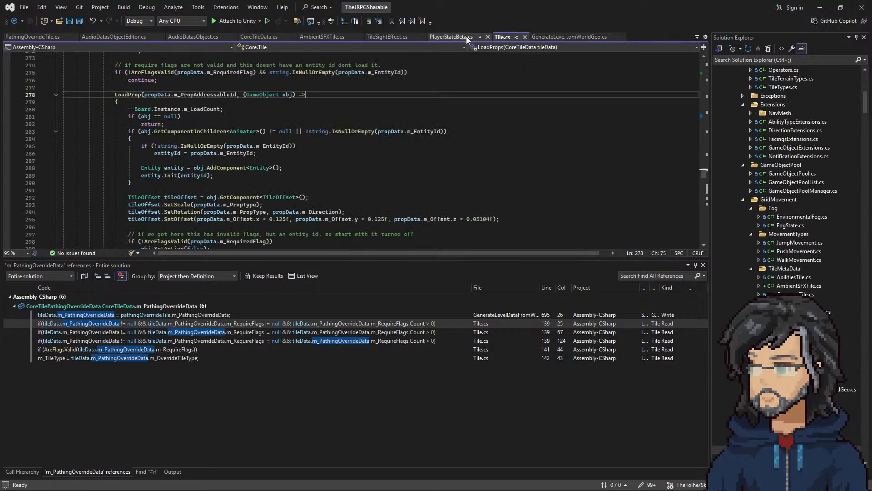
{"action": "left_click", "coordinate": [491, 38]}
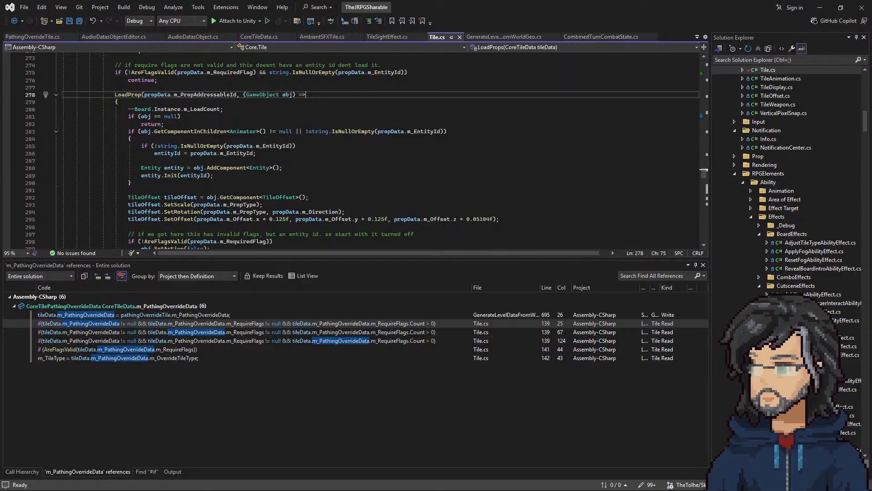
Step: Switch to Unity, search the project assets for "ambi" and open the AmbientSFXController script
{"action": "key", "text": "alt+Tab"}
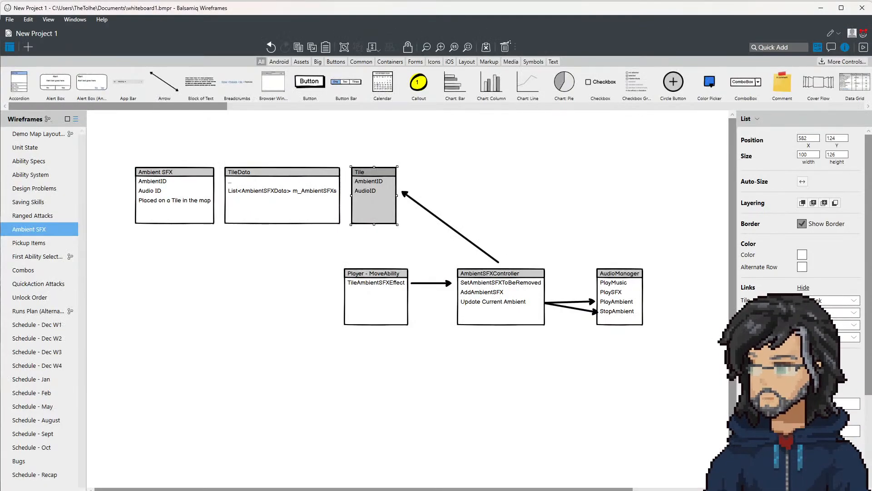
{"action": "key", "text": "alt+Tab"}
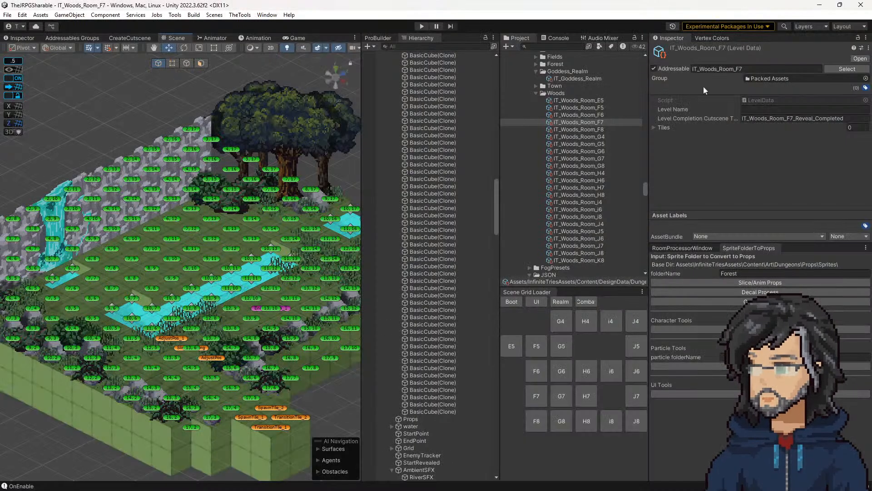
{"action": "scroll", "coordinate": [573, 115], "scroll_direction": "up", "scroll_amount": 10}
{"action": "type", "text": "ay"}
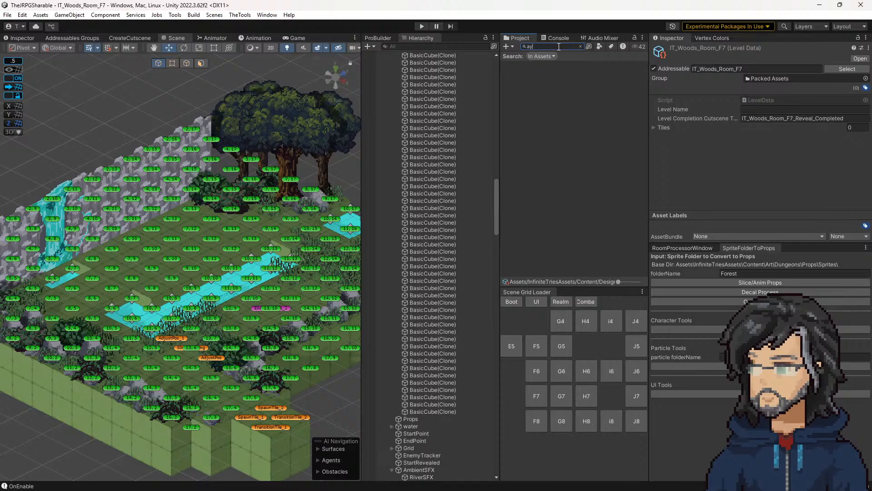
{"action": "type", "text": "udambi"}
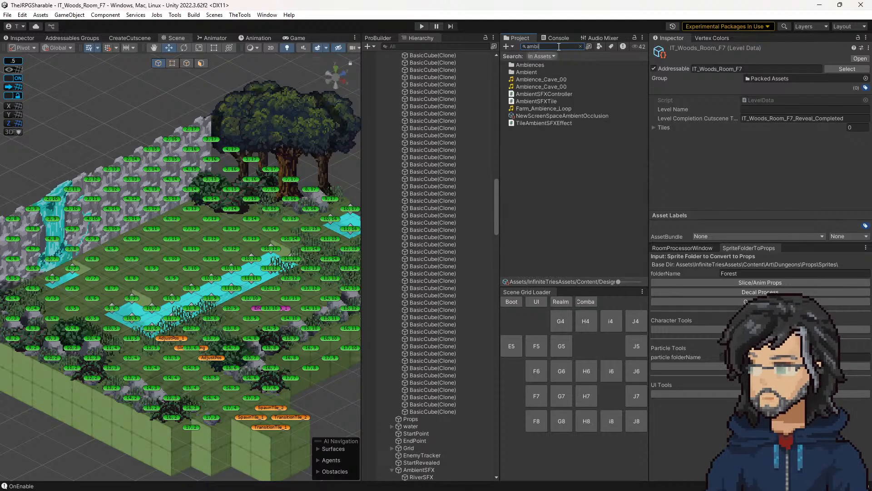
{"action": "double_click", "coordinate": [541, 94]}
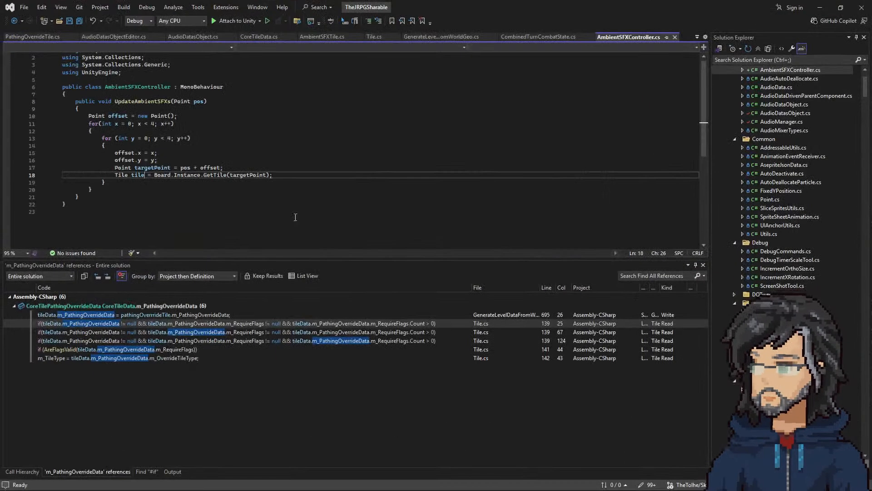
Step: Below the GetTile line in UpdateAmbientSFXs, add an if statement on tile.m_AmbientSFXData.m_AudioId
{"action": "left_click", "coordinate": [283, 185]}
{"action": "key", "text": "Return"}
{"action": "type", "text": "tile.m_"}
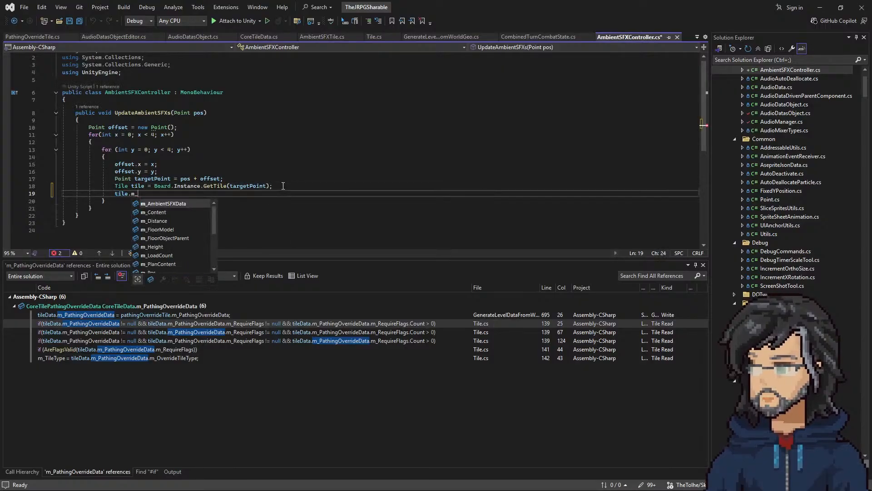
{"action": "key", "text": "Tab"}
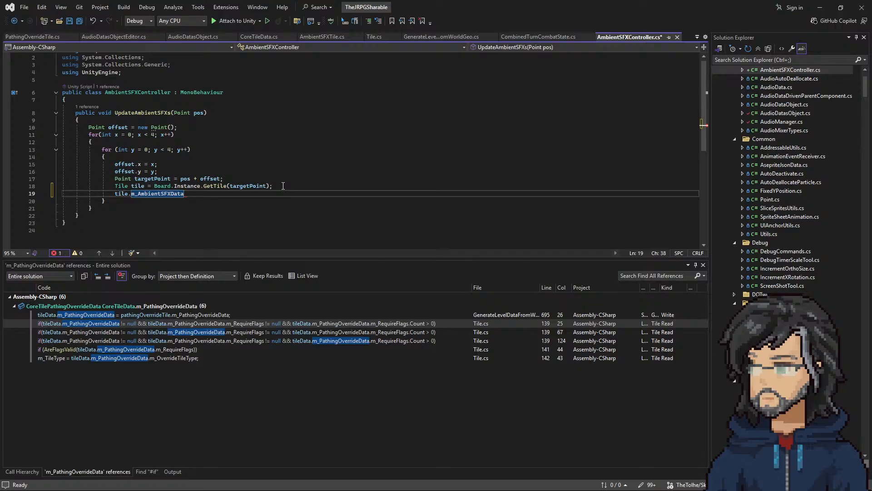
{"action": "type", "text": ".mn"}
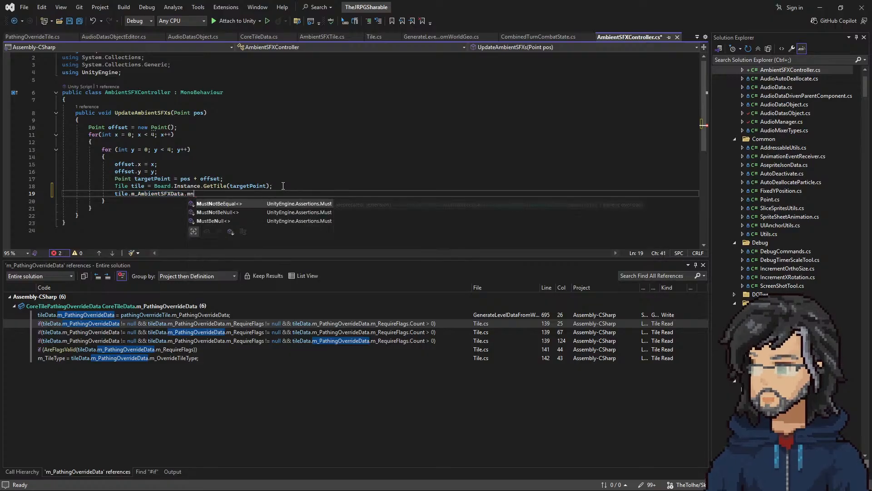
{"action": "key", "text": "BackSpace"}
{"action": "key", "text": "Tab"}
{"action": "key", "text": "Home"}
{"action": "type", "text": "if("}
{"action": "key", "text": "End"}
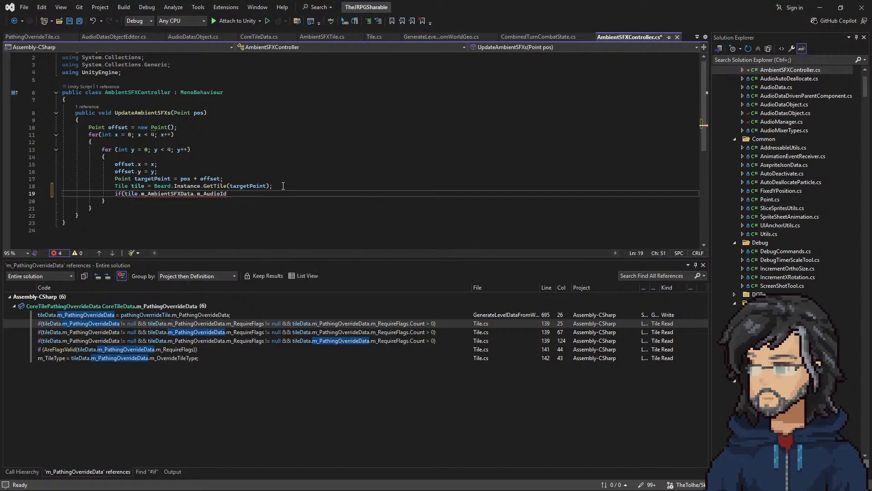
{"action": "type", "text": ")"}
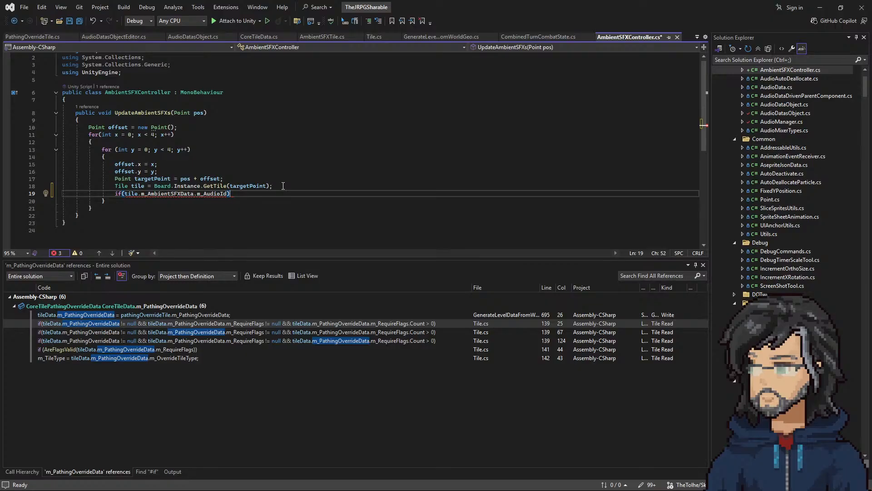
Step: Wrap the audio ID in the if condition with a negated string.IsNullOrEmpty check
{"action": "key", "text": "Home"}
{"action": "type", "text": "string.IsNullOrEmpty"}
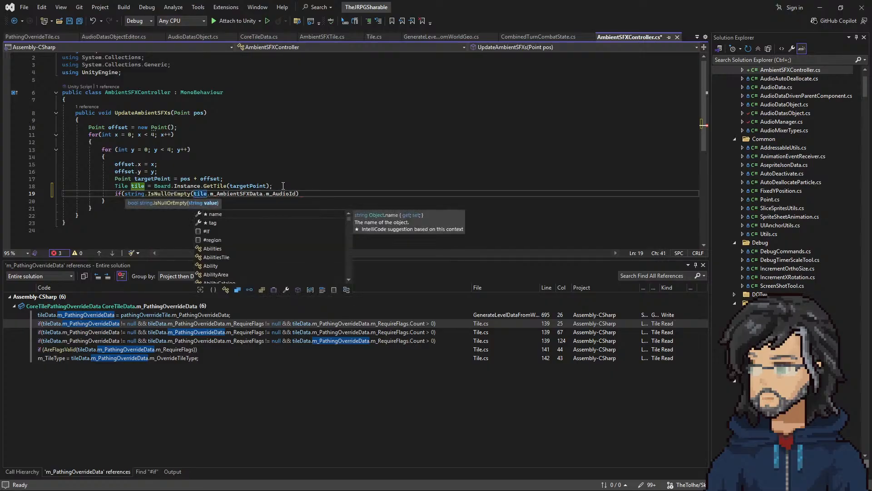
{"action": "type", "text": "("}
{"action": "key", "text": "End"}
{"action": "type", "text": ")"}
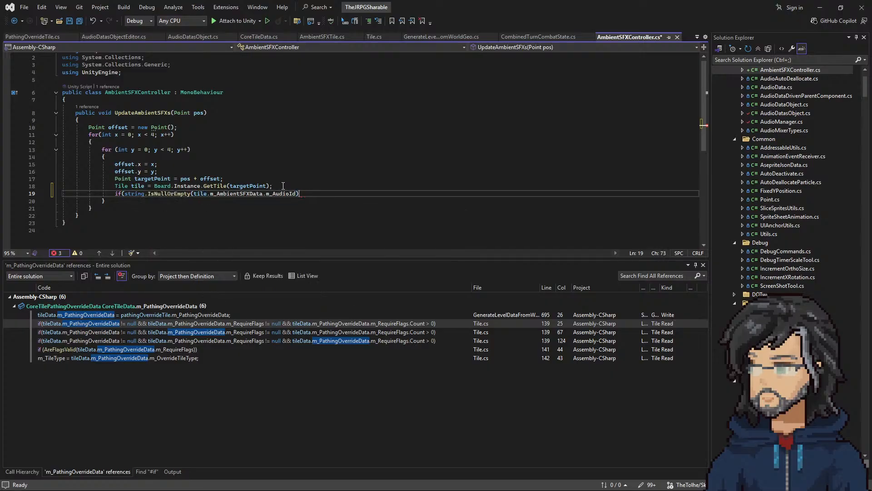
{"action": "left_click", "coordinate": [125, 193]}
{"action": "type", "text": "!"}
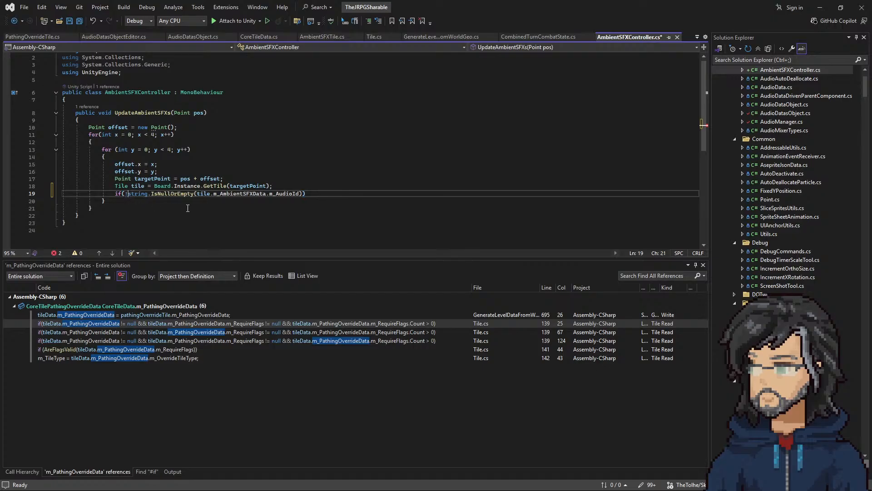
Step: Give the if statement a braced body containing an AudioManager.Instance.PlaySFX(); call
{"action": "key", "text": "End"}
{"action": "key", "text": "Return"}
{"action": "type", "text": "{"}
{"action": "key", "text": "Return"}
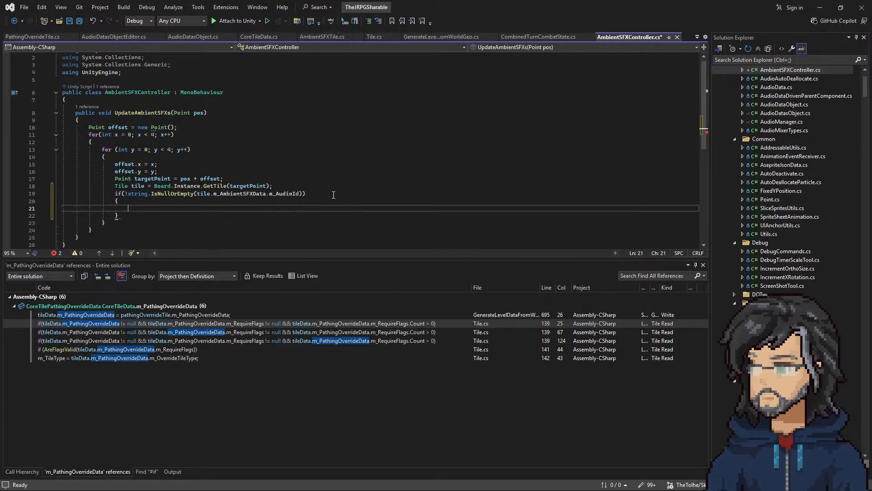
{"action": "type", "text": "Audi"}
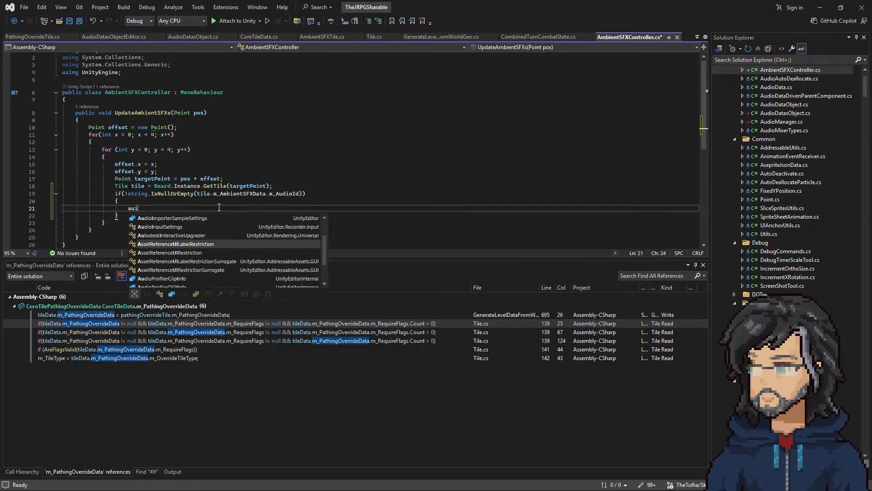
{"action": "type", "text": "o"}
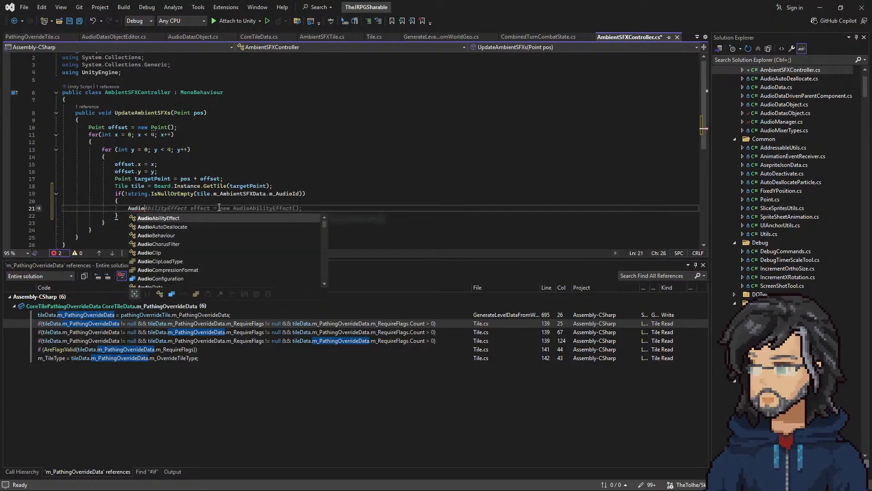
{"action": "type", "text": "Manager.in"}
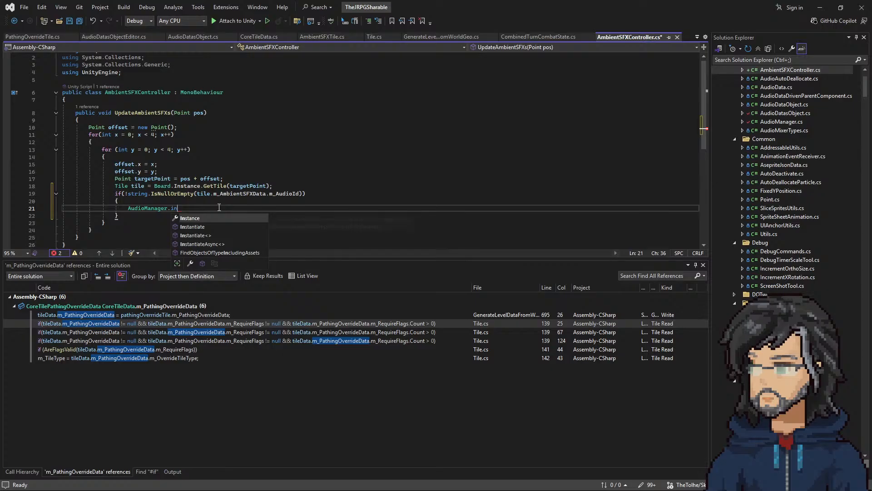
{"action": "type", "text": "stance.PlaySFX()"}
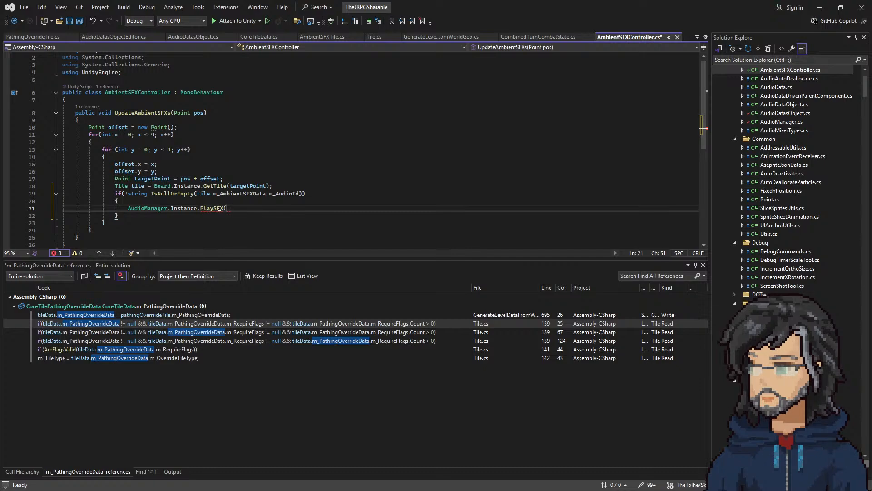
{"action": "key", "text": "BackSpace"}
{"action": "type", "text": "_"}
{"action": "key", "text": "BackSpace"}
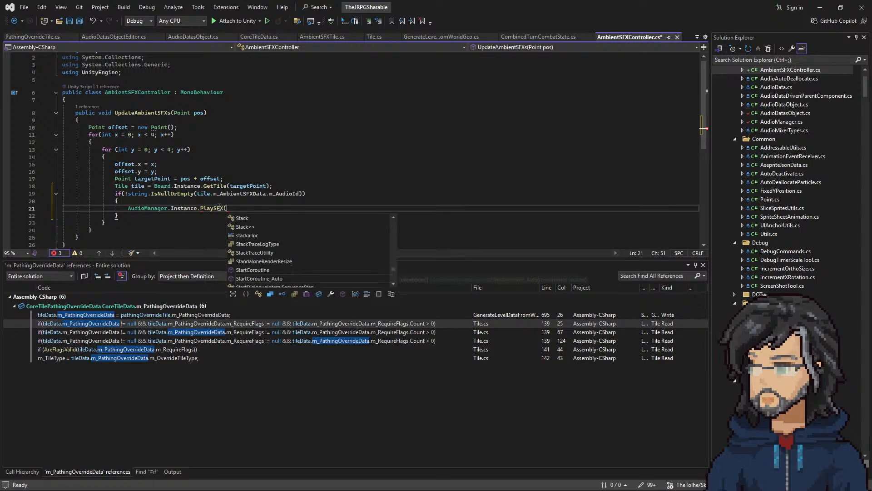
{"action": "type", "text": ");"}
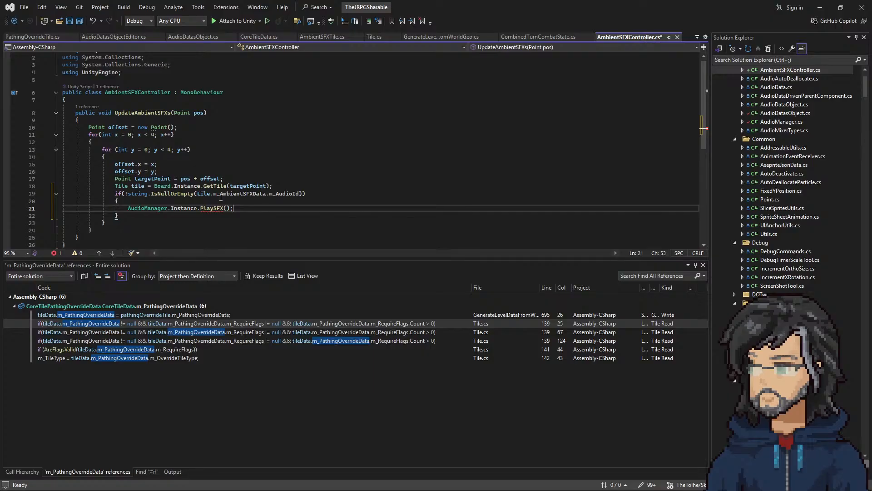
Step: Pass tile.m_AmbientSFXData.m_AudioId as the PlaySFX argument and save AmbientSFXController.cs
{"action": "left_click_drag", "start_coordinate": [299, 194], "coordinate": [199, 196]}
{"action": "key", "text": "ctrl+c"}
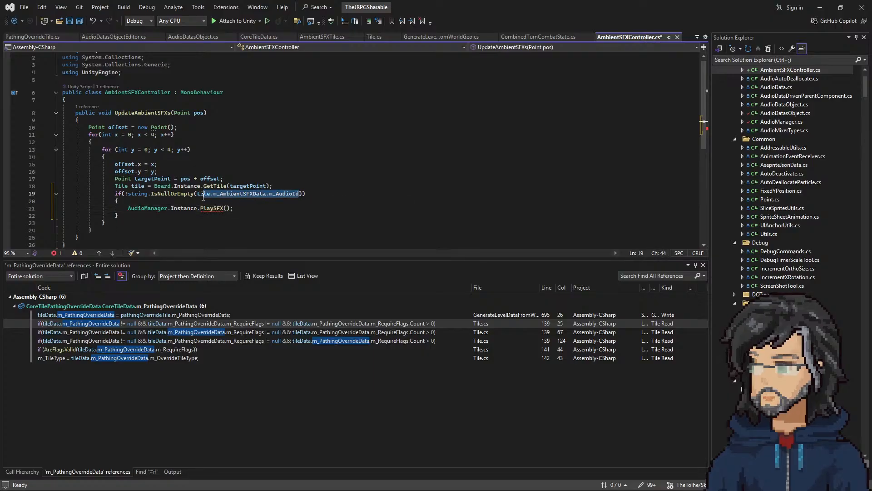
{"action": "left_click", "coordinate": [224, 208]}
{"action": "key", "text": "ctrl+v"}
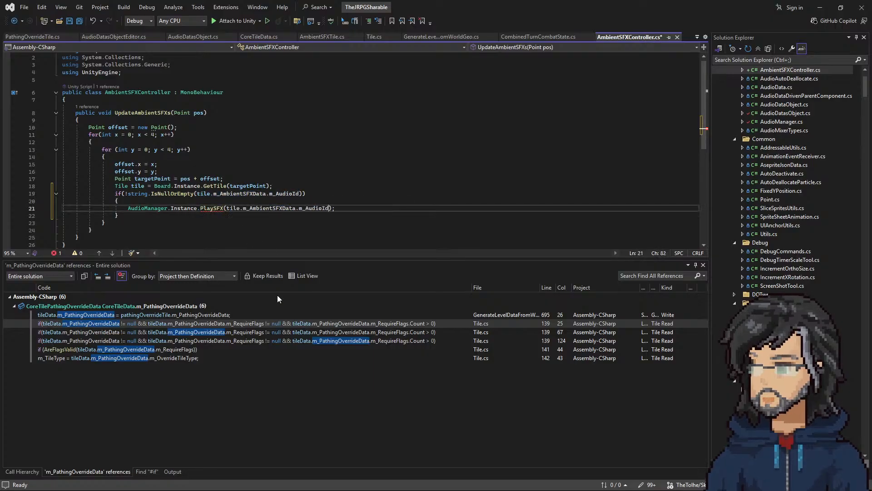
{"action": "key", "text": "ctrl+s"}
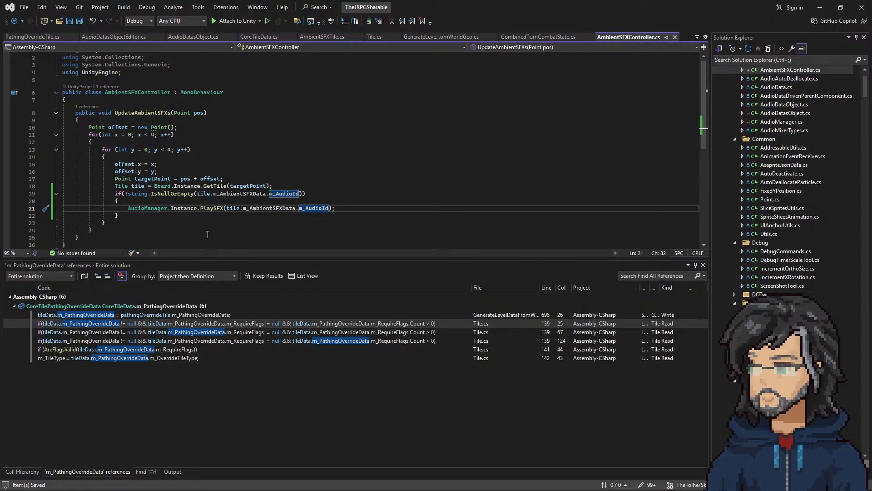
Step: Return to Unity, show the Console and clear its messages
{"action": "left_click", "coordinate": [820, 7]}
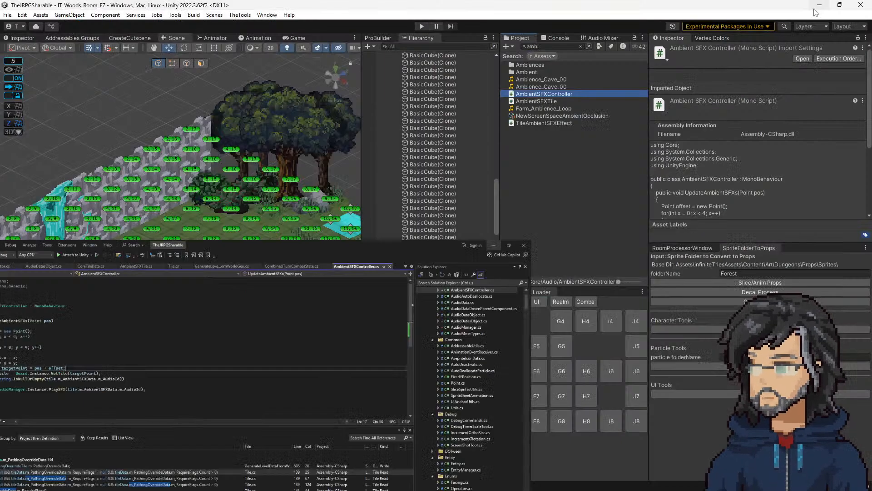
{"action": "left_click", "coordinate": [555, 38]}
{"action": "left_click", "coordinate": [508, 46]}
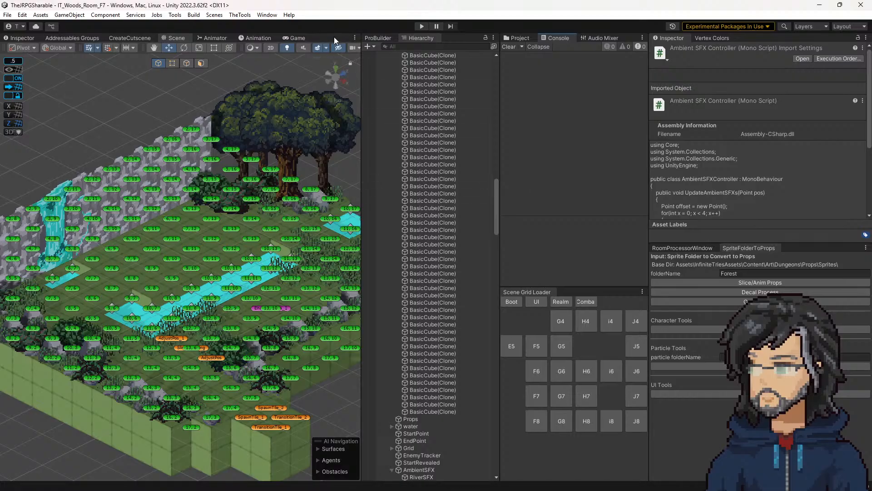
Step: Play the IT_Woods_Room_F7 scene and widen the Game view for testing
{"action": "left_click", "coordinate": [298, 38]}
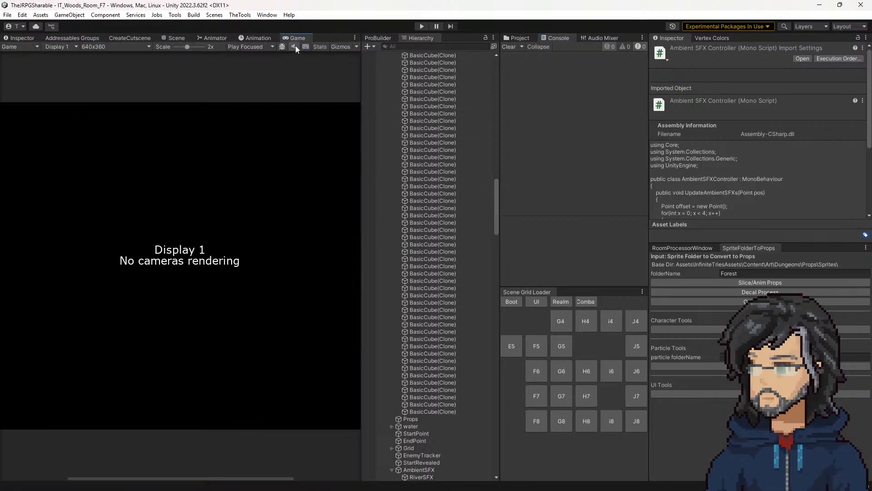
{"action": "left_click", "coordinate": [173, 38]}
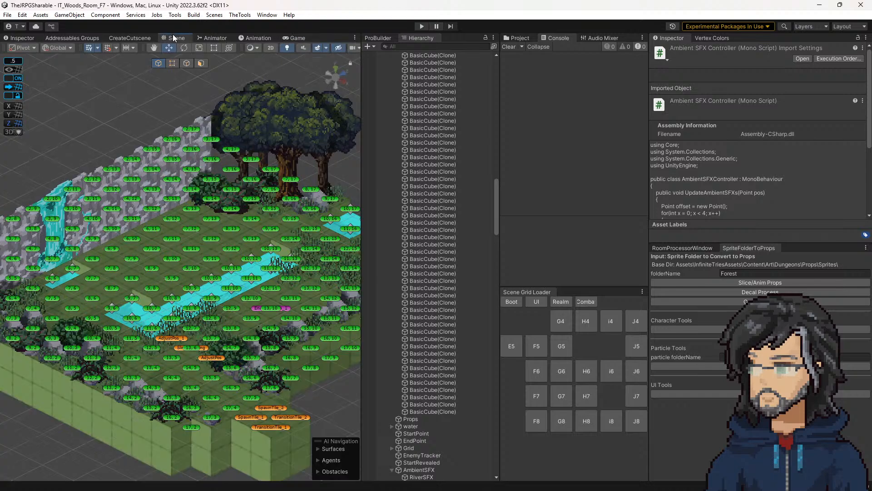
{"action": "left_click", "coordinate": [421, 28]}
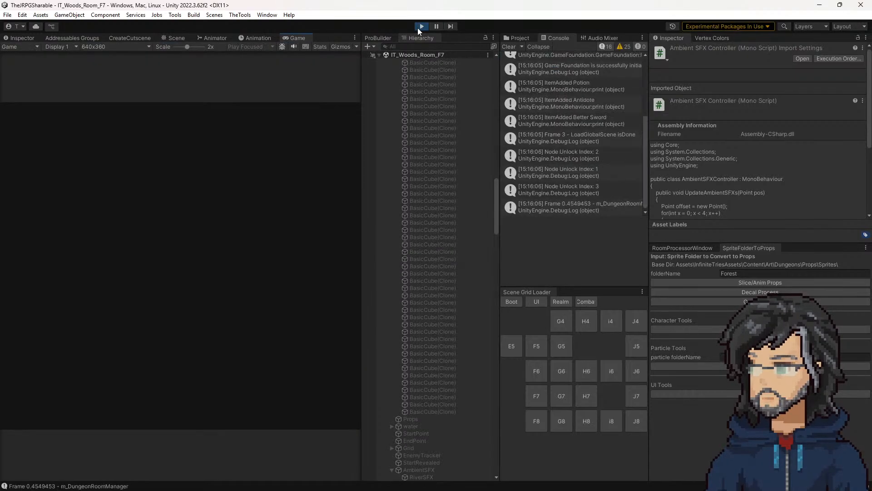
{"action": "left_click_drag", "start_coordinate": [361, 192], "coordinate": [598, 193]}
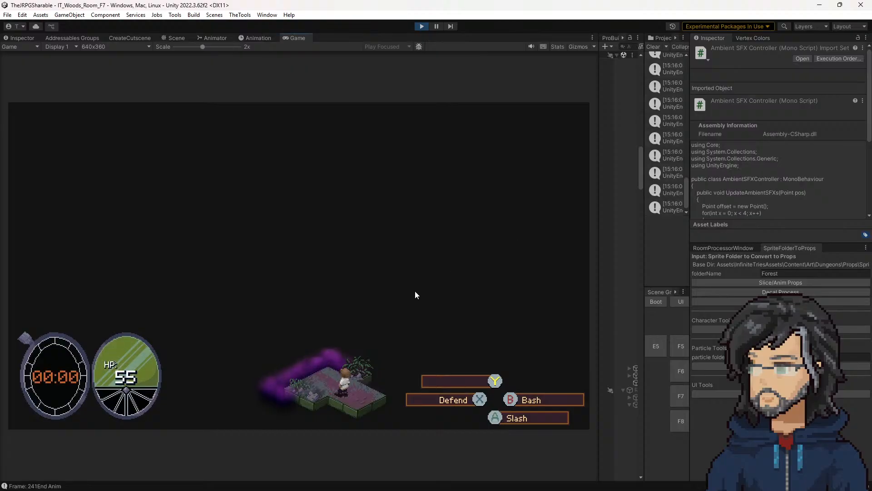
Step: Open the AmbientSFXController error's source line from the Console, inspect m_AmbientSFXData in the if condition, and stop the running game in Unity
{"action": "left_click", "coordinate": [647, 210]}
{"action": "double_click", "coordinate": [644, 211]}
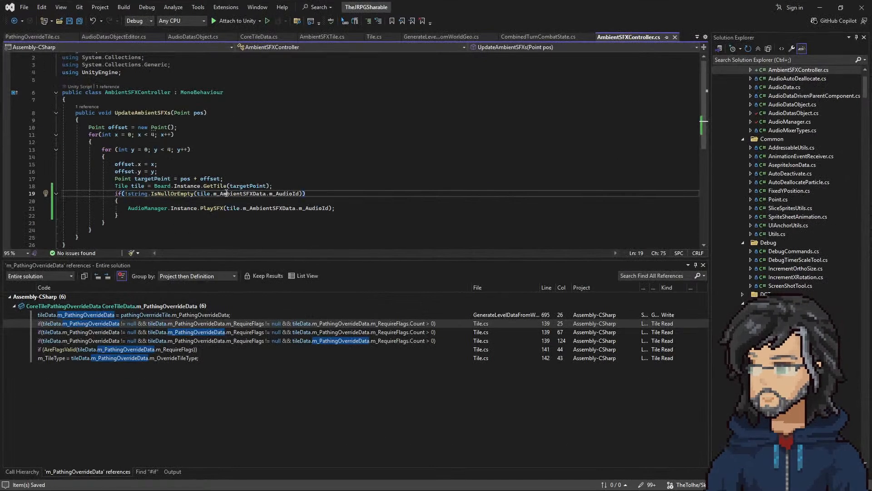
{"action": "left_click", "coordinate": [226, 193]}
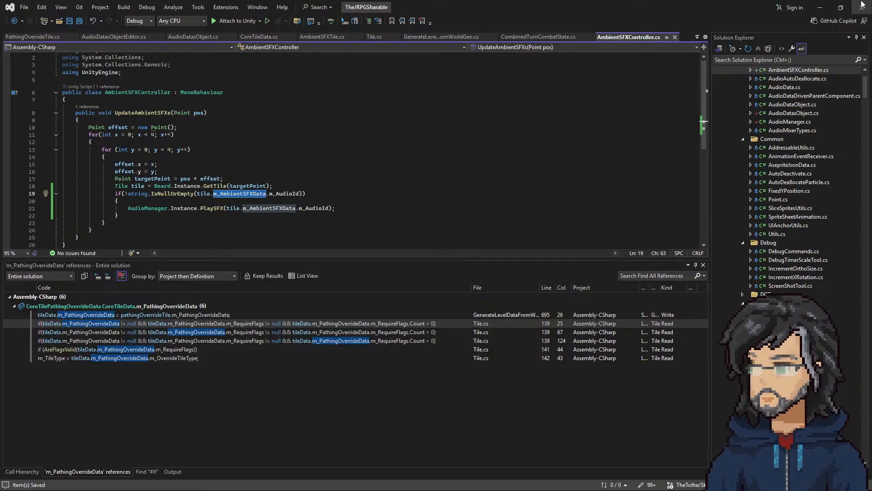
{"action": "left_click", "coordinate": [820, 8]}
{"action": "left_click", "coordinate": [420, 25]}
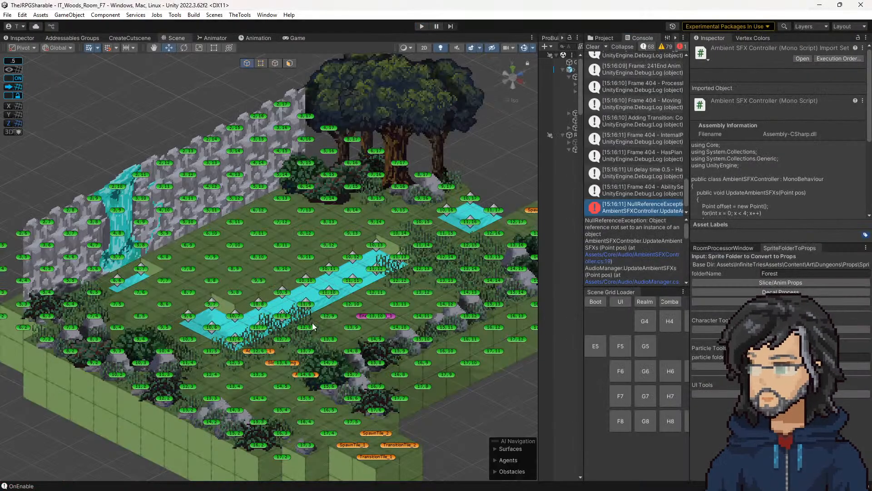
{"action": "left_click", "coordinate": [329, 338]}
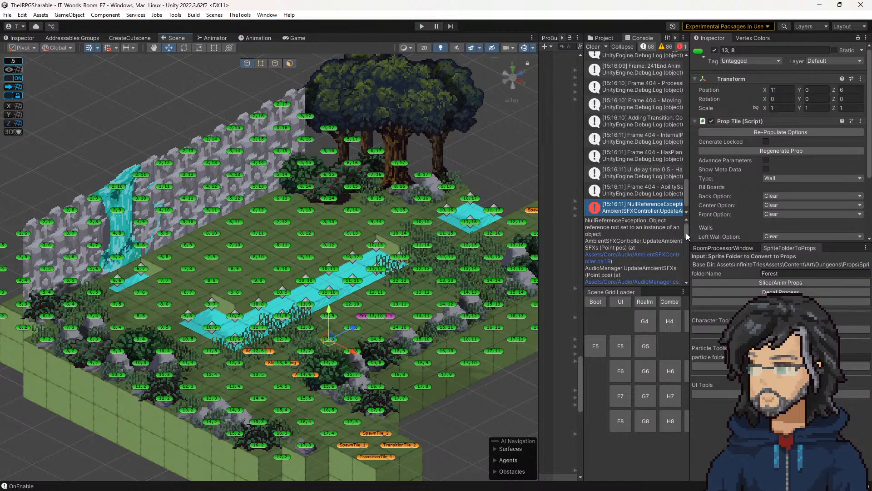
{"action": "left_click", "coordinate": [601, 39]}
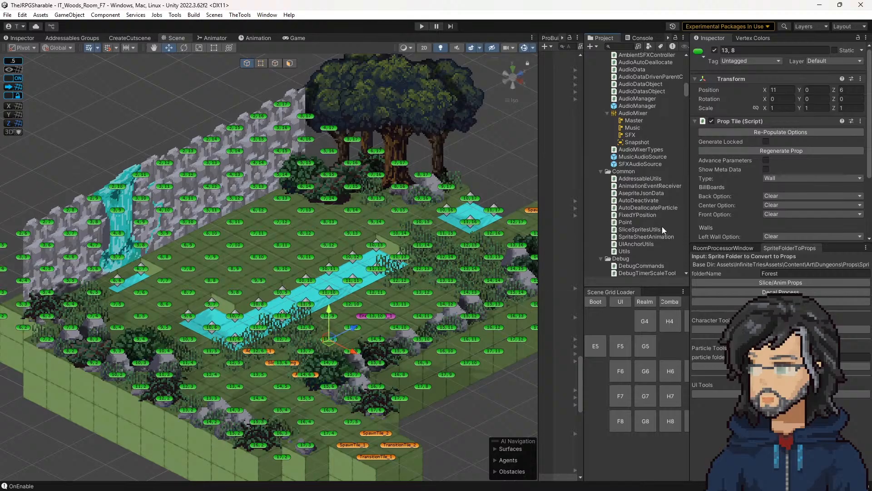
{"action": "scroll", "coordinate": [620, 195], "scroll_direction": "down", "scroll_amount": 15}
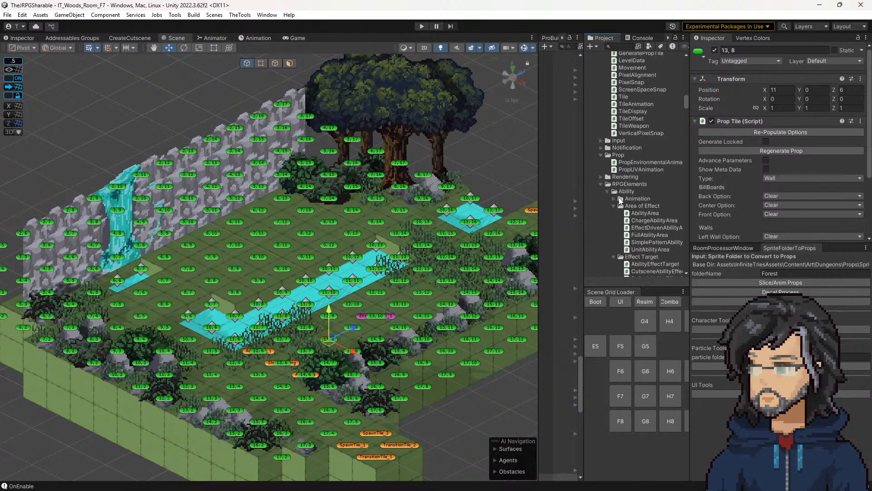
{"action": "scroll", "coordinate": [617, 197], "scroll_direction": "down", "scroll_amount": 12}
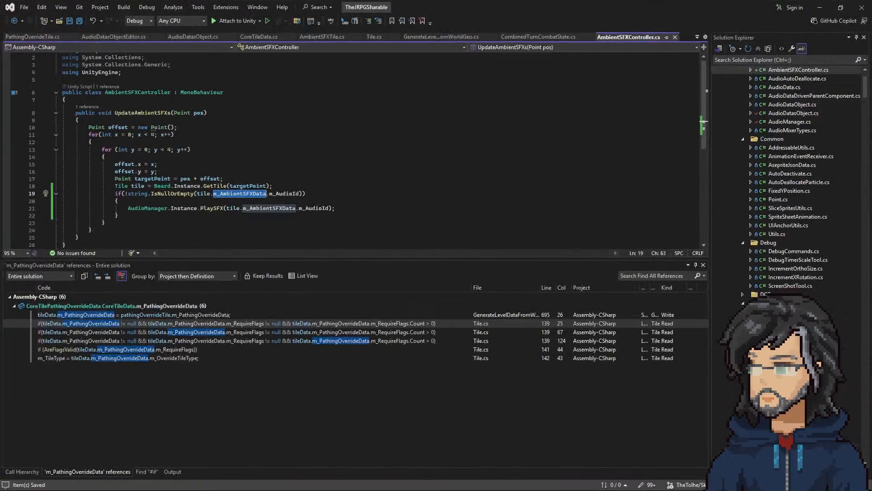
Step: In AmbientSFXController.cs, add tile.m_AmbientSFXData != null && before the IsNullOrEmpty check in the if condition and save the file
{"action": "left_click", "coordinate": [217, 186]}
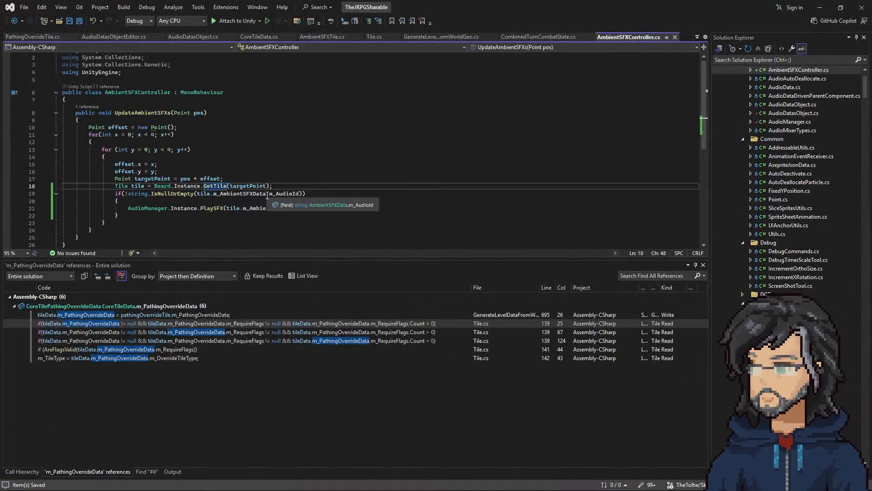
{"action": "left_click_drag", "start_coordinate": [266, 194], "coordinate": [197, 194]}
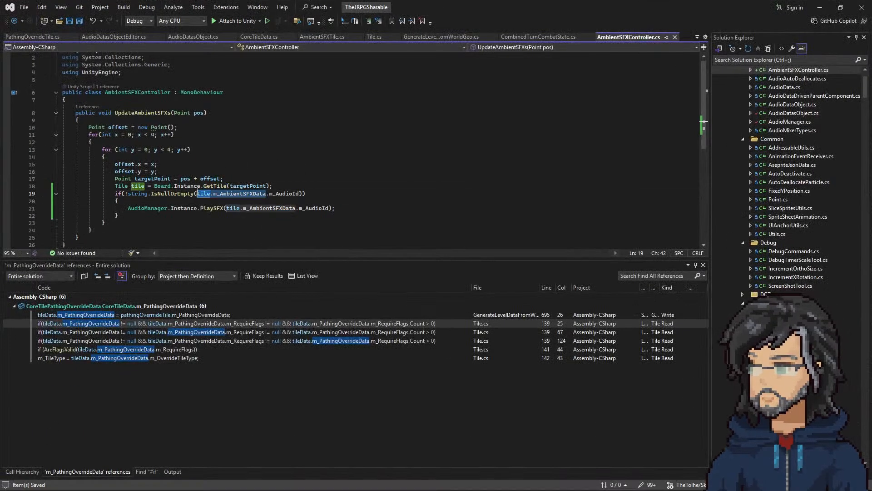
{"action": "key", "text": "ctrl+c"}
{"action": "left_click", "coordinate": [127, 194]}
{"action": "key", "text": "ctrl+v"}
{"action": "type", "text": "!= n"}
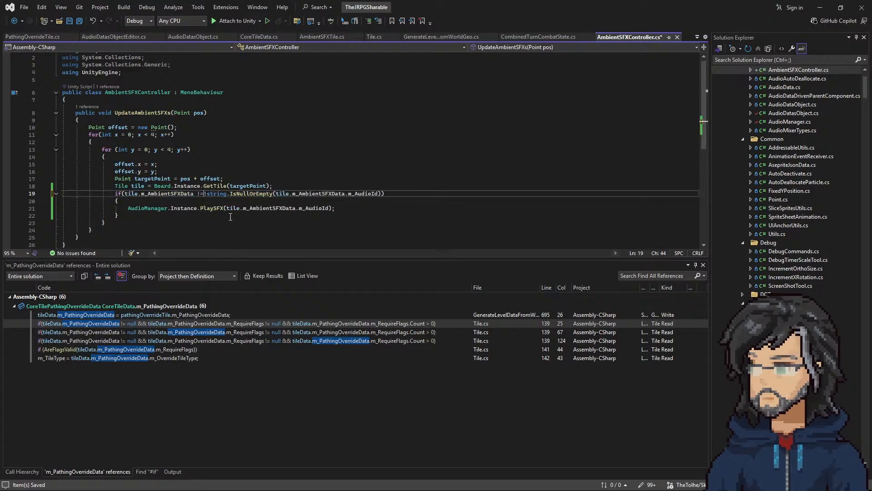
{"action": "type", "text": "ull &&"}
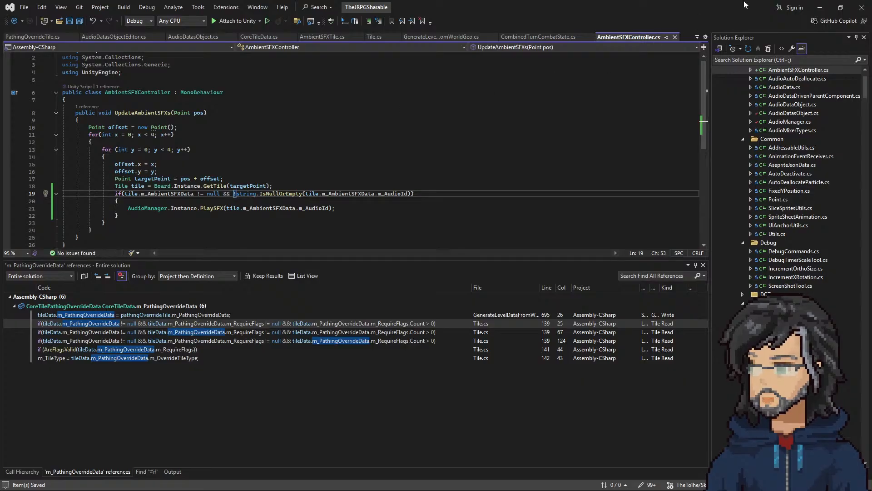
Step: Return to Unity, clear the Console messages and play the scene again
{"action": "left_click", "coordinate": [818, 8]}
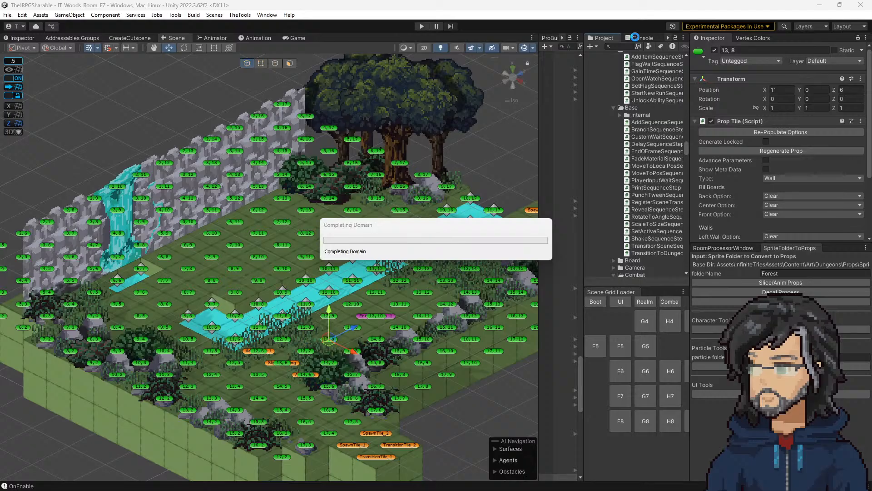
{"action": "left_click", "coordinate": [637, 38]}
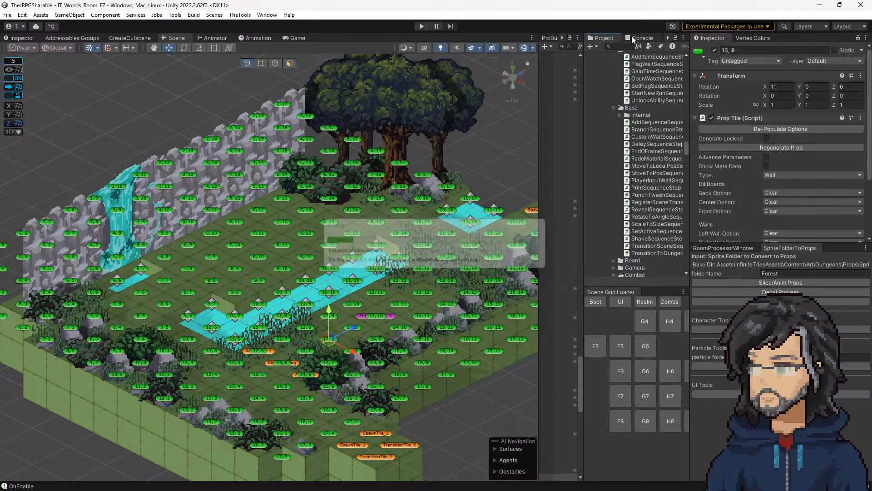
{"action": "left_click", "coordinate": [593, 46]}
{"action": "left_click", "coordinate": [420, 26]}
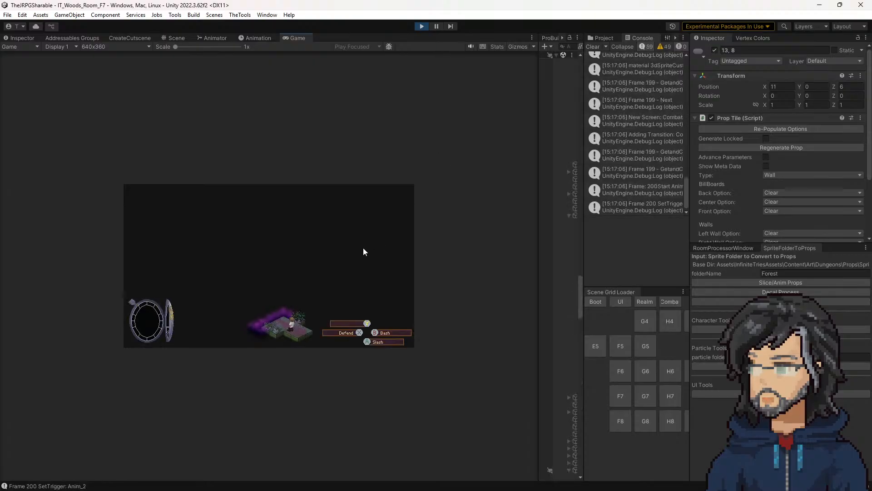
Step: Open the source line of the AmbientSFXController NullReferenceException from the Console
{"action": "left_click", "coordinate": [624, 209]}
{"action": "double_click", "coordinate": [624, 210]}
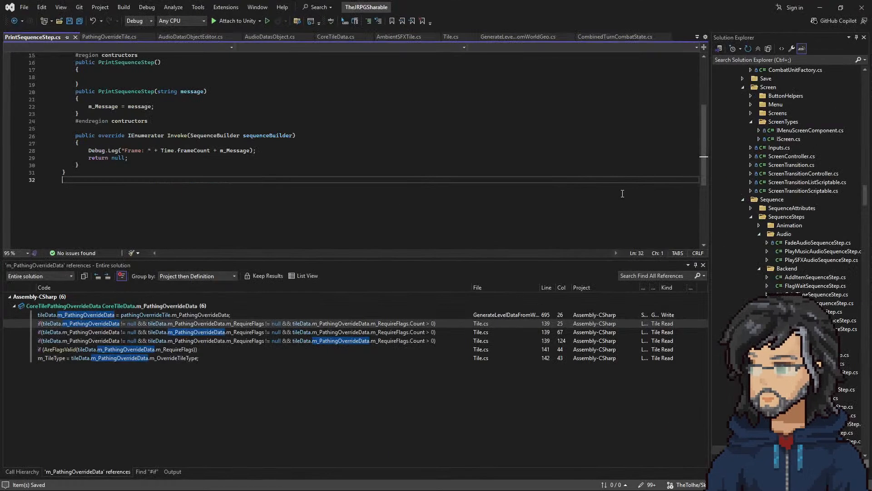
{"action": "key", "text": "alt+Tab"}
{"action": "left_click", "coordinate": [623, 192]}
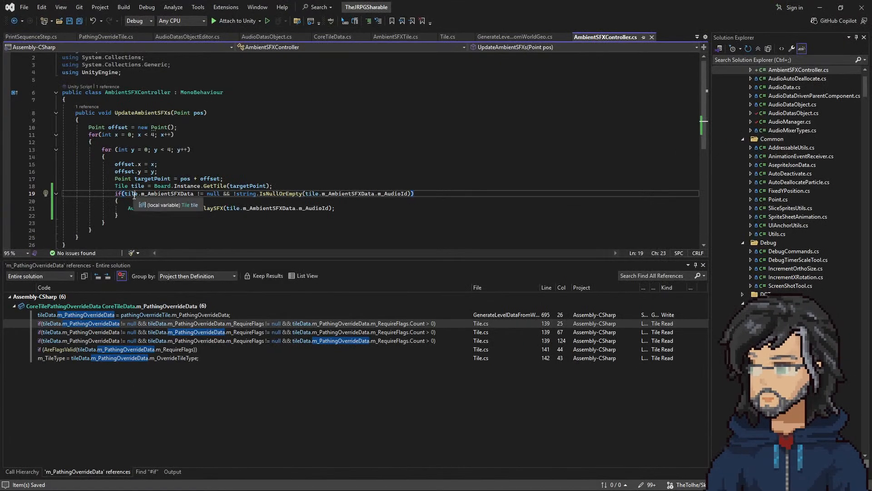
Step: Add tile != null && at the start of the if condition, review the condition and PlaySFX call, and save AmbientSFXController.cs
{"action": "double_click", "coordinate": [128, 194]}
{"action": "type", "text": "tile != nu"}
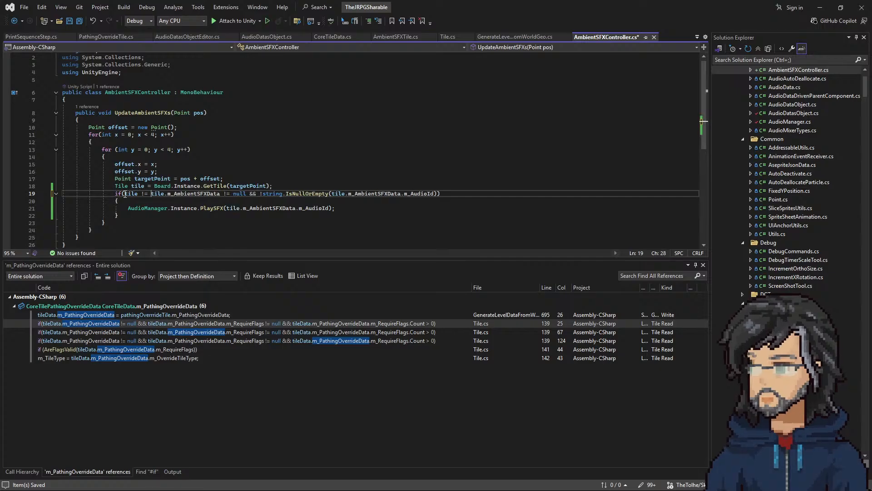
{"action": "type", "text": "l"}
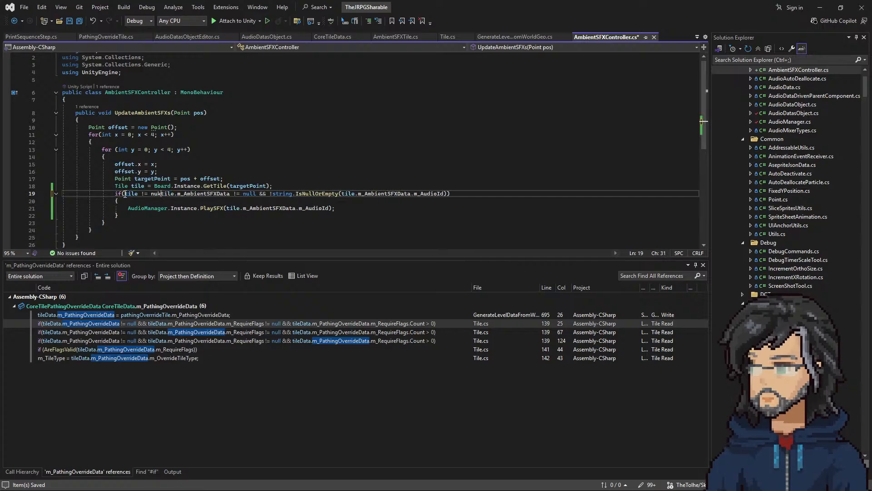
{"action": "type", "text": "l &&"}
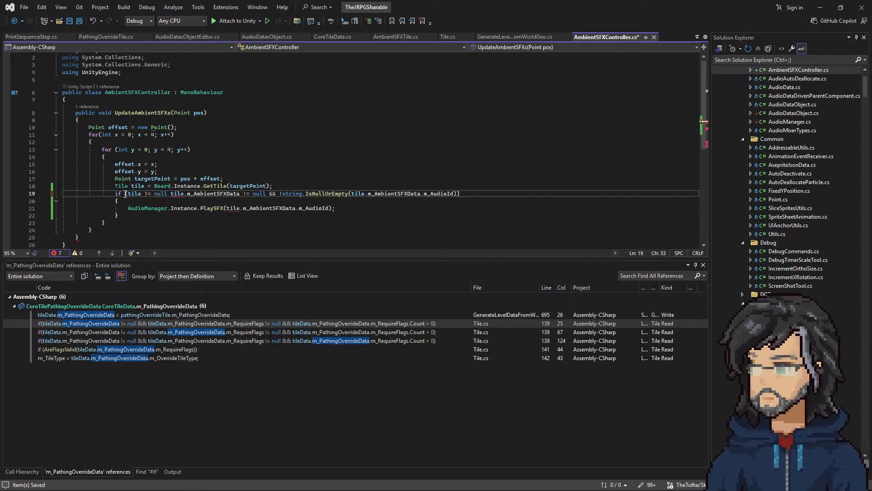
{"action": "left_click", "coordinate": [248, 185]}
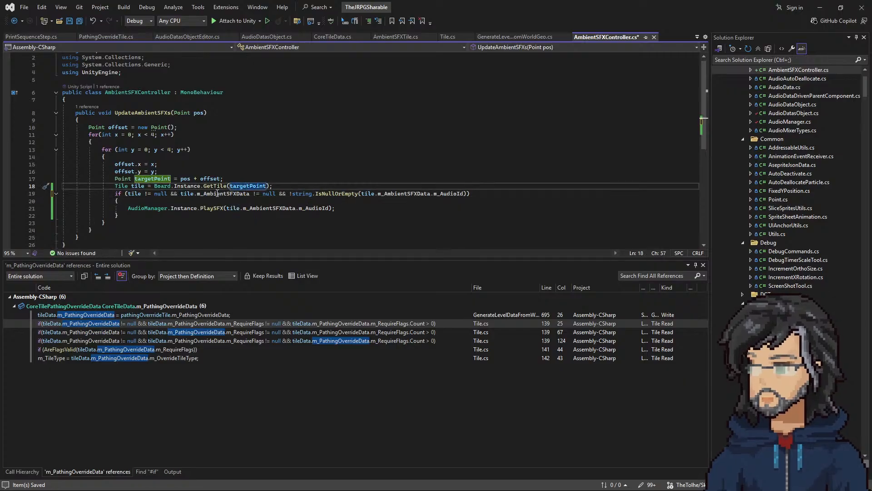
{"action": "left_click", "coordinate": [250, 193]}
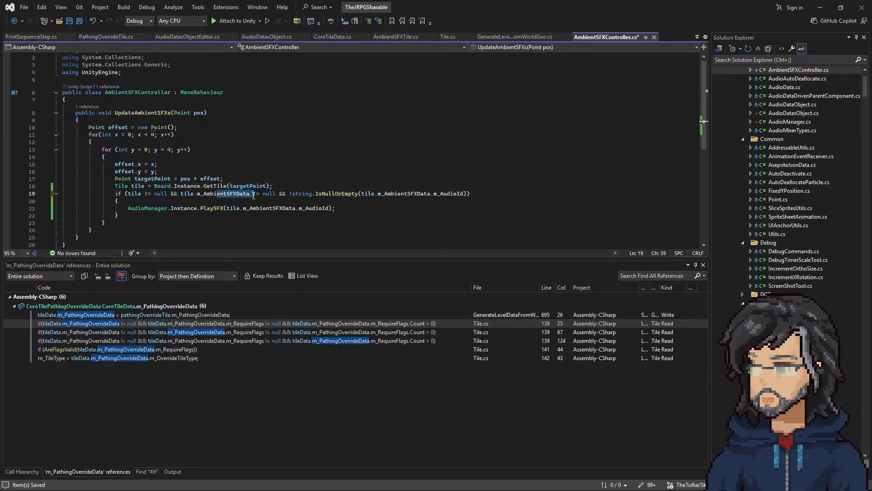
{"action": "left_click", "coordinate": [463, 194]}
{"action": "left_click_drag", "start_coordinate": [463, 194], "coordinate": [292, 194]}
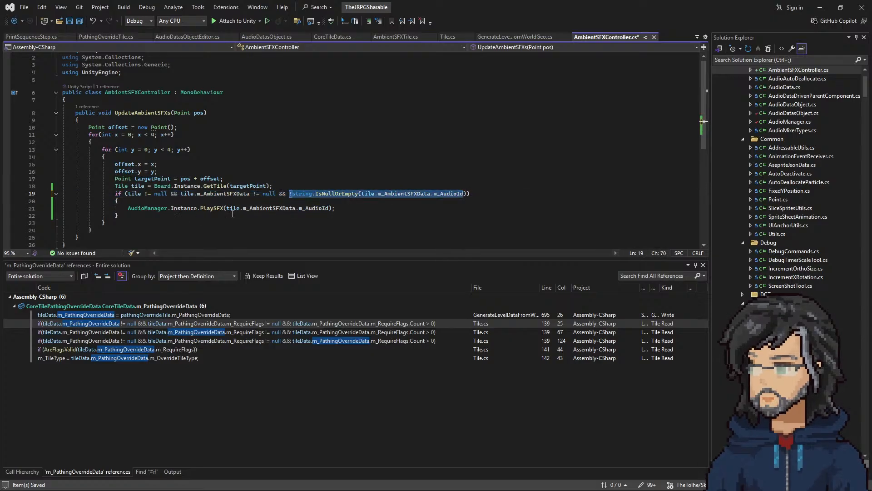
{"action": "left_click", "coordinate": [215, 209]}
{"action": "left_click_drag", "start_coordinate": [187, 208], "coordinate": [450, 216]}
Step: Return to Unity, stop the running game, clear the Console and replay the scene with the recompiled script
{"action": "left_click", "coordinate": [820, 8]}
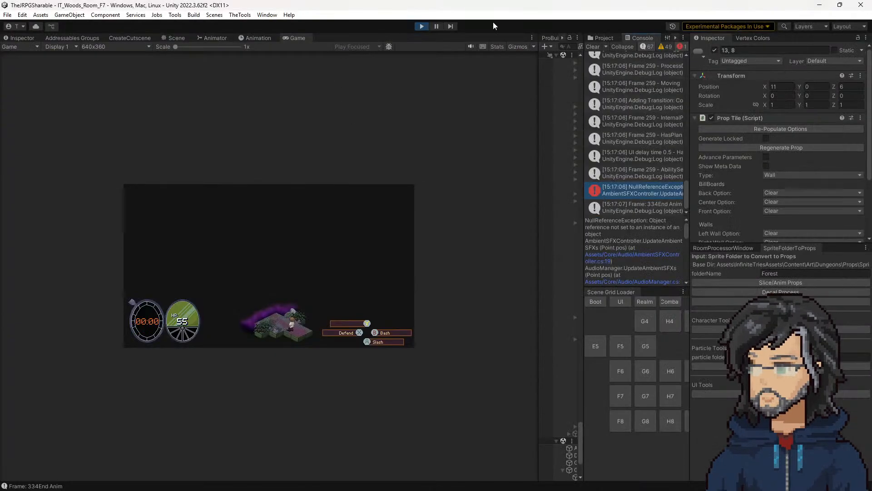
{"action": "left_click", "coordinate": [591, 46]}
{"action": "left_click", "coordinate": [422, 26]}
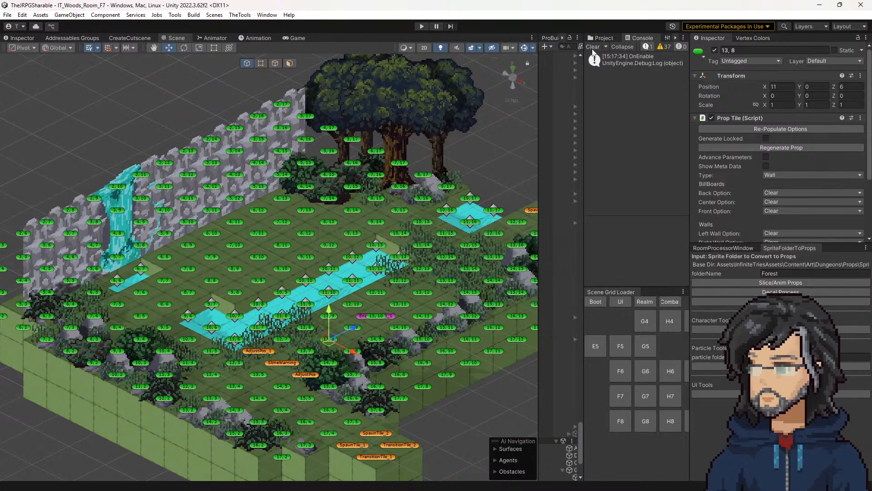
{"action": "left_click", "coordinate": [593, 46]}
{"action": "left_click", "coordinate": [422, 26]}
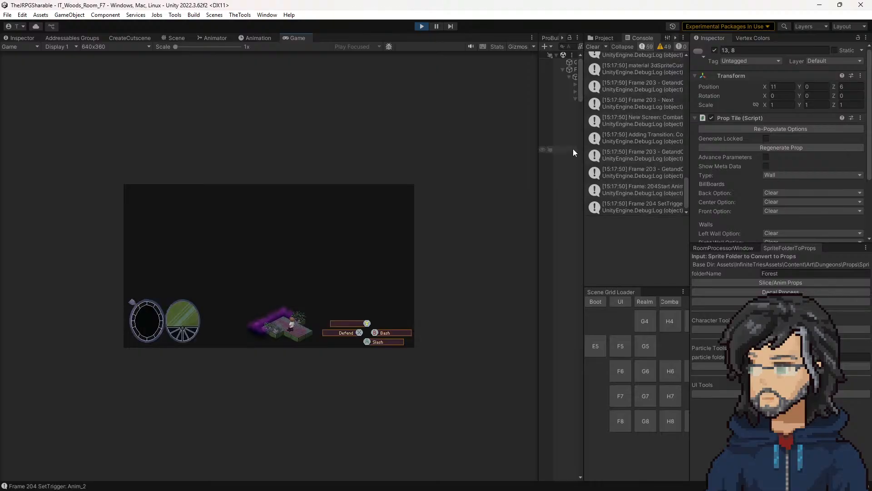
Step: Widen the Game view, walk the character near the water to test the ambient sound, and stop the game
{"action": "left_click_drag", "start_coordinate": [537, 154], "coordinate": [646, 164]}
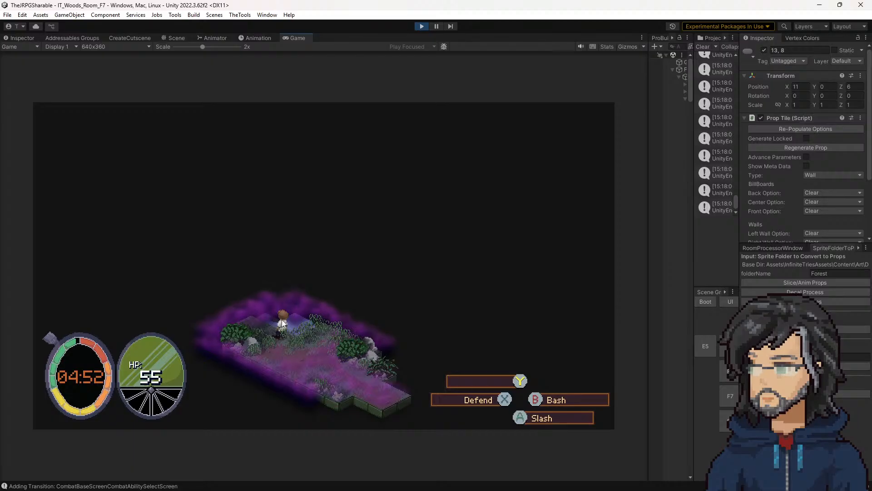
{"action": "key", "text": "d"}
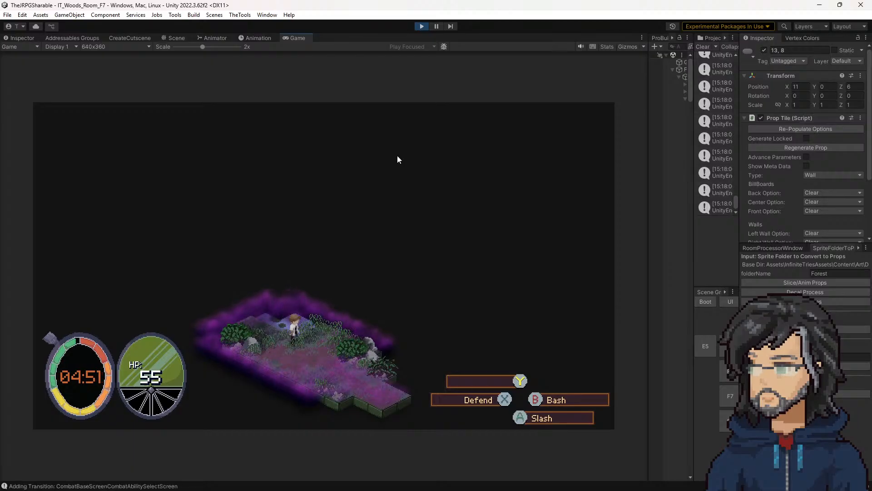
{"action": "left_click", "coordinate": [422, 26]}
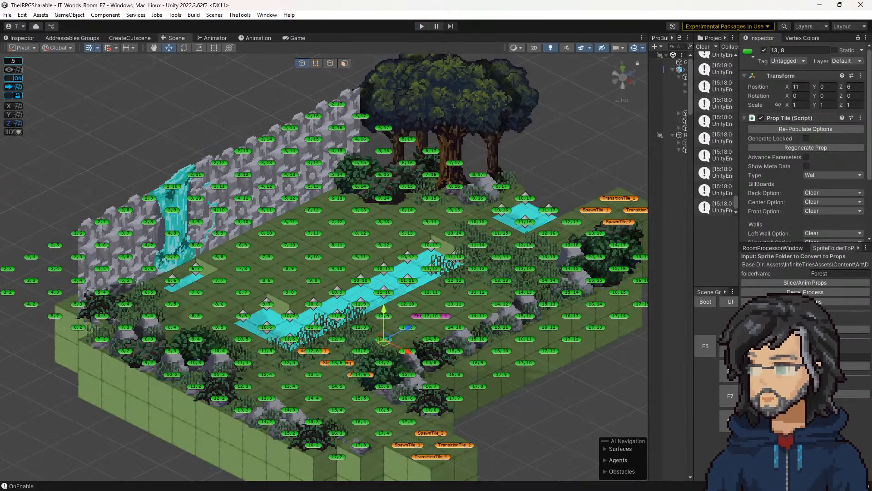
Step: In UpdateAmbientSFXs, set the starting values of both the x and y for loops to -3
{"action": "key", "text": "alt+Tab"}
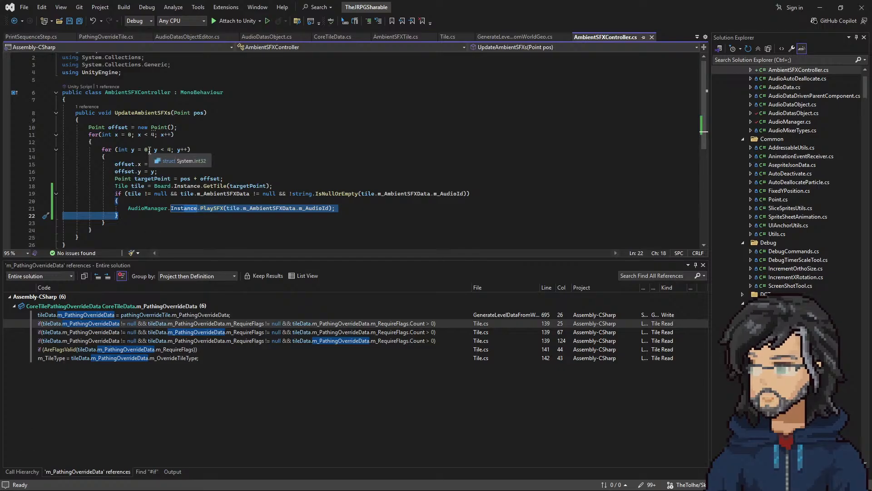
{"action": "double_click", "coordinate": [130, 134]}
{"action": "type", "text": "-3"}
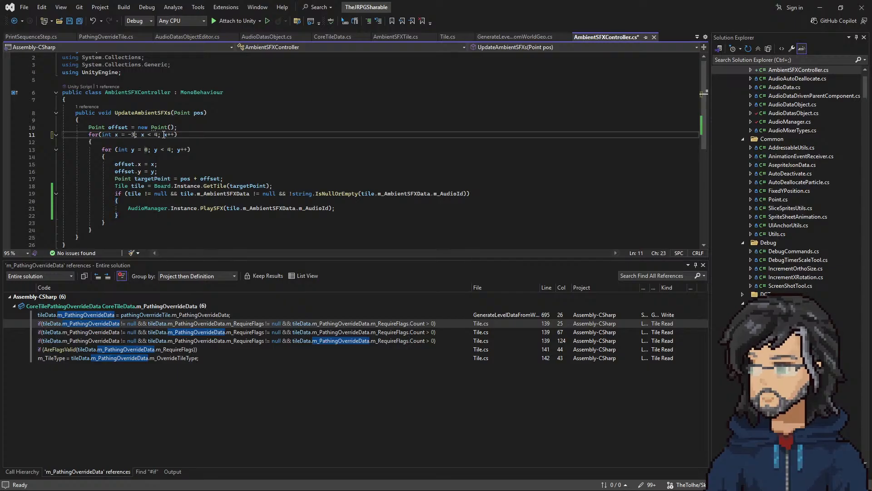
{"action": "double_click", "coordinate": [146, 150]}
{"action": "type", "text": "-3"}
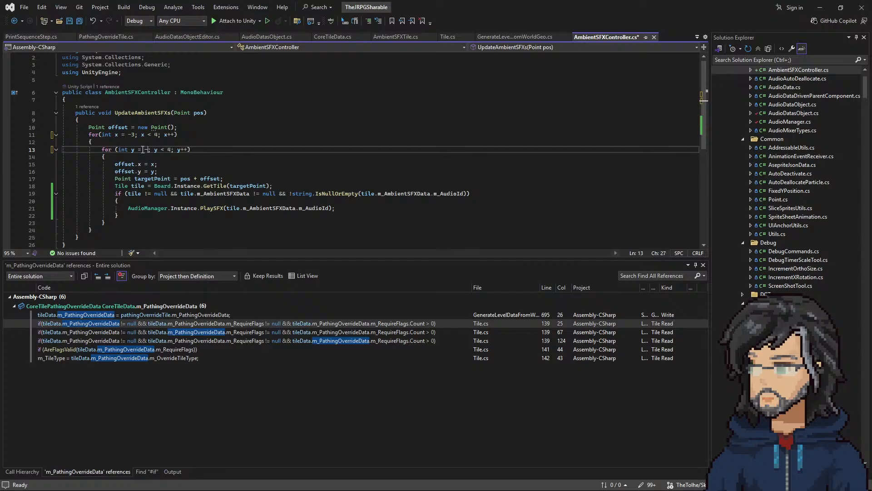
Step: In UpdateAmbientSFXs, set the upper limits of the x and y loops to < 3 and save AmbientSFXController.cs
{"action": "double_click", "coordinate": [157, 135]}
{"action": "type", "text": "3"}
{"action": "double_click", "coordinate": [172, 149]}
{"action": "type", "text": "3"}
{"action": "key", "text": "Up"}
{"action": "key", "text": "ctrl+s"}
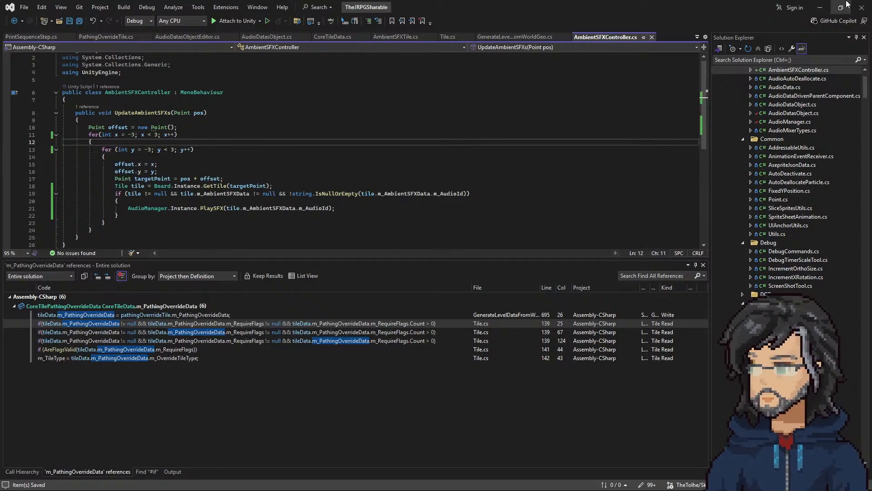
Step: Switch to Unity and play the IT_Woods_Room_F7 scene with the recompiled script
{"action": "left_click", "coordinate": [831, 10]}
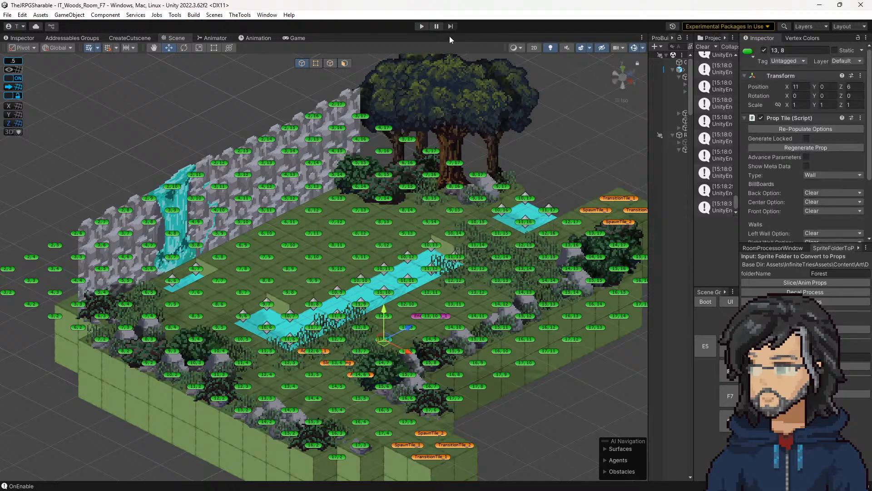
{"action": "left_click", "coordinate": [417, 26]}
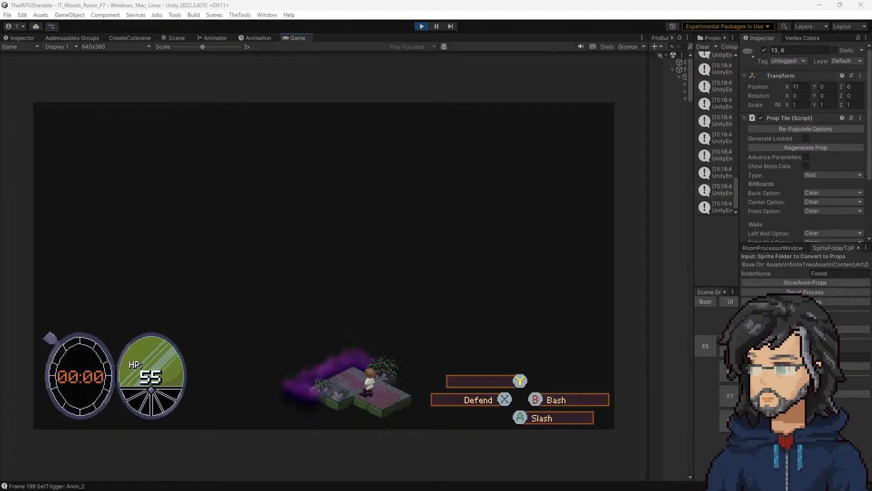
{"action": "left_click_drag", "start_coordinate": [0, 13], "coordinate": [616, 162]}
Step: In Aseprite, erase the old circle sketch on Sprite-0001 and draw a single black pixel at its centre
{"action": "left_click", "coordinate": [676, 151]}
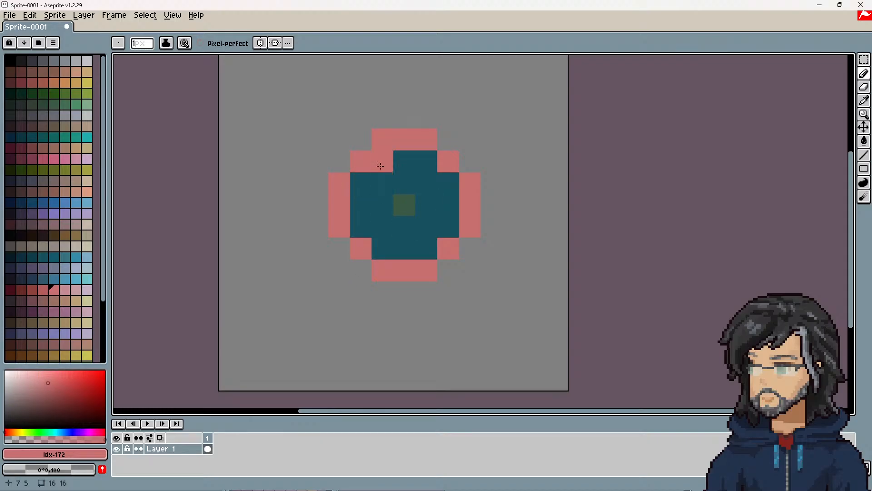
{"action": "key", "text": "e"}
{"action": "mouse_move", "coordinate": [383, 139]}
{"action": "left_mouse_down"}
{"action": "mouse_move", "coordinate": [448, 181]}
{"action": "mouse_move", "coordinate": [448, 226]}
{"action": "mouse_move", "coordinate": [381, 267]}
{"action": "mouse_move", "coordinate": [404, 270]}
{"action": "mouse_move", "coordinate": [361, 202]}
{"action": "mouse_move", "coordinate": [381, 159]}
{"action": "mouse_move", "coordinate": [383, 183]}
{"action": "mouse_move", "coordinate": [424, 181]}
{"action": "mouse_move", "coordinate": [425, 203]}
{"action": "mouse_move", "coordinate": [448, 202]}
{"action": "left_mouse_up"}
{"action": "key", "text": "b"}
{"action": "left_click", "coordinate": [10, 59]}
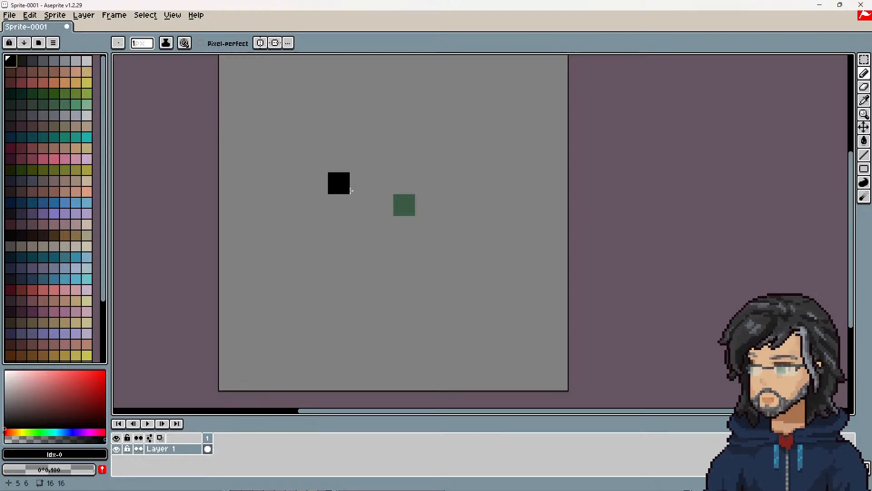
{"action": "left_click", "coordinate": [404, 204]}
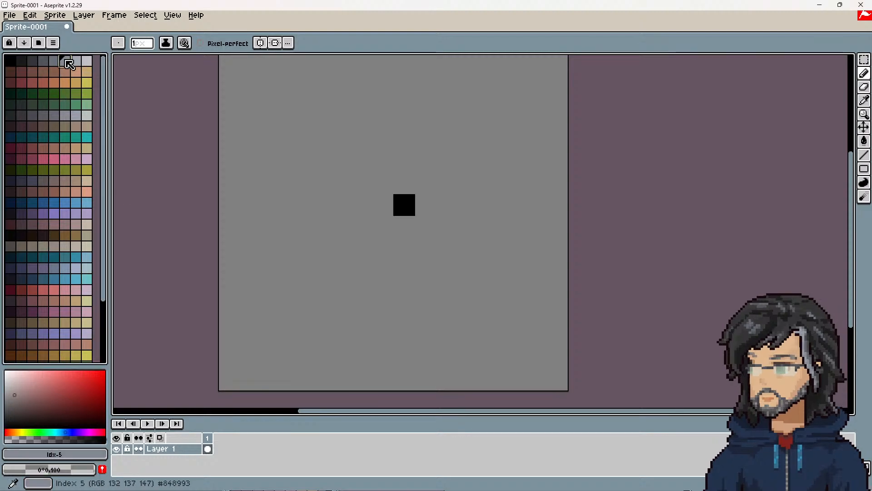
Step: Choose the dark red palette colour Idx-169 and draw a three-pixel row extending left from the black centre pixel
{"action": "left_click", "coordinate": [65, 60]}
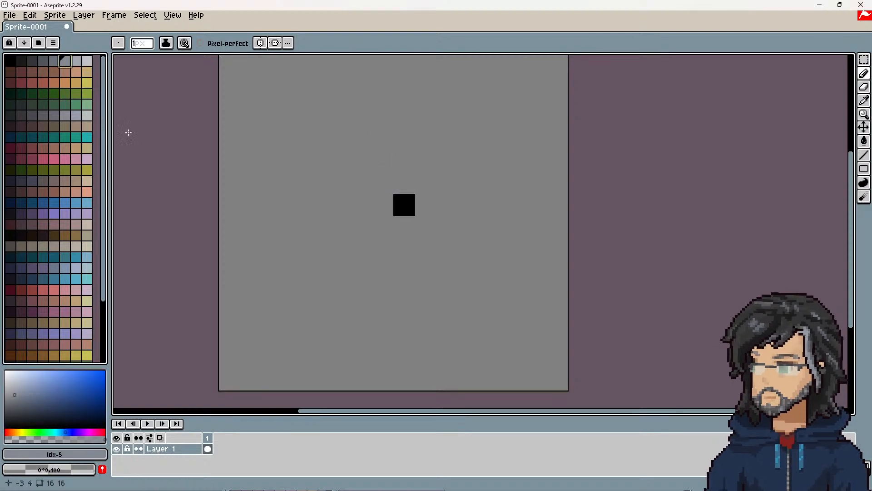
{"action": "left_click", "coordinate": [54, 235]}
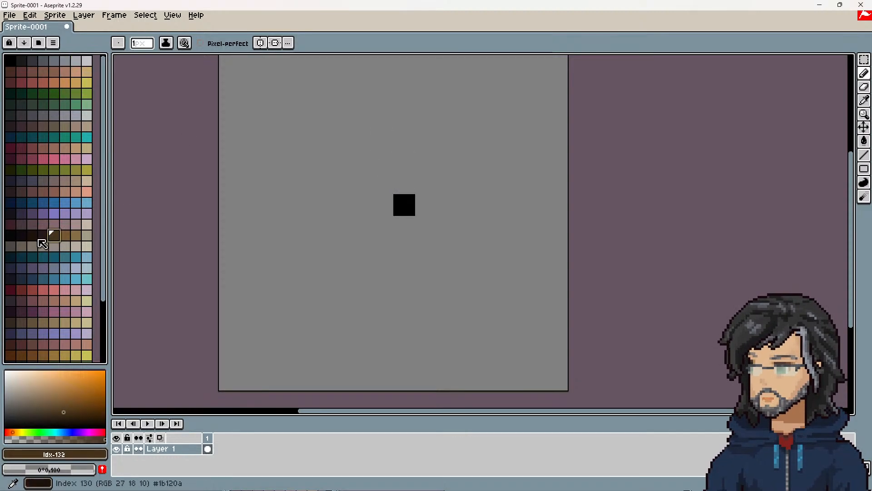
{"action": "left_click", "coordinate": [43, 291]}
{"action": "scroll", "coordinate": [62, 311], "scroll_direction": "down", "scroll_amount": 3}
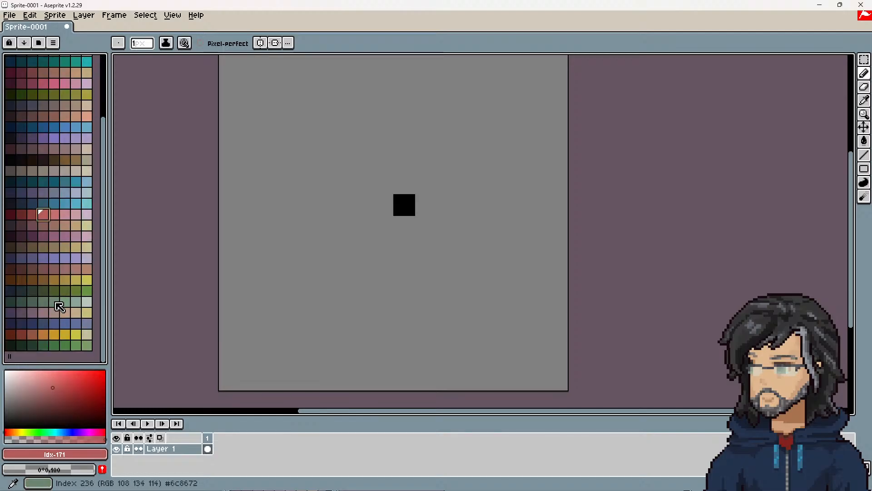
{"action": "left_click", "coordinate": [54, 300]}
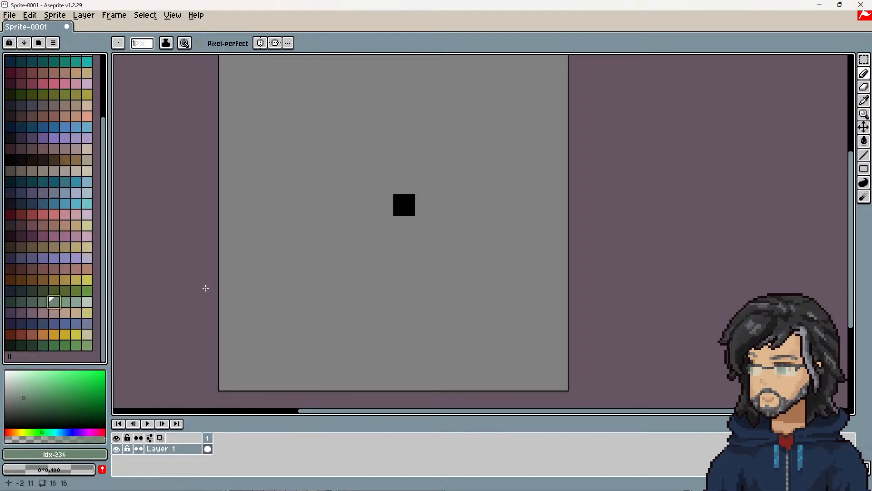
{"action": "left_click", "coordinate": [31, 213]}
{"action": "left_click", "coordinate": [23, 214]}
{"action": "left_click", "coordinate": [415, 171]}
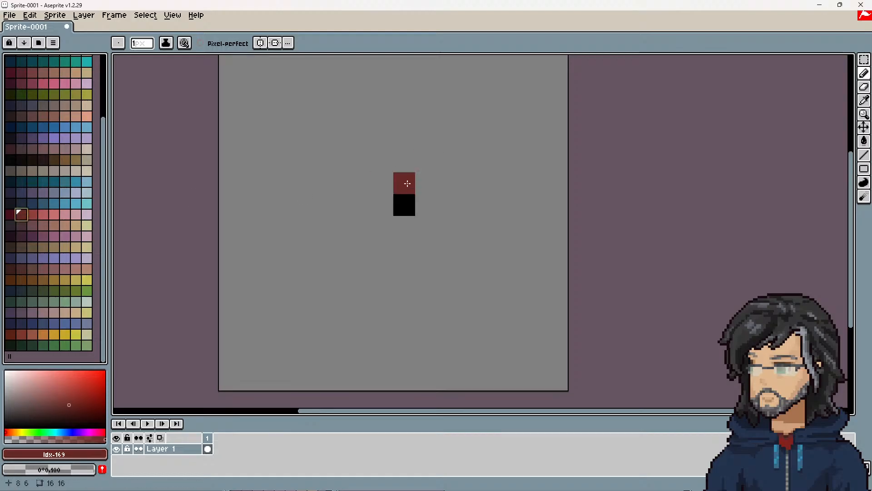
{"action": "left_click", "coordinate": [382, 204]}
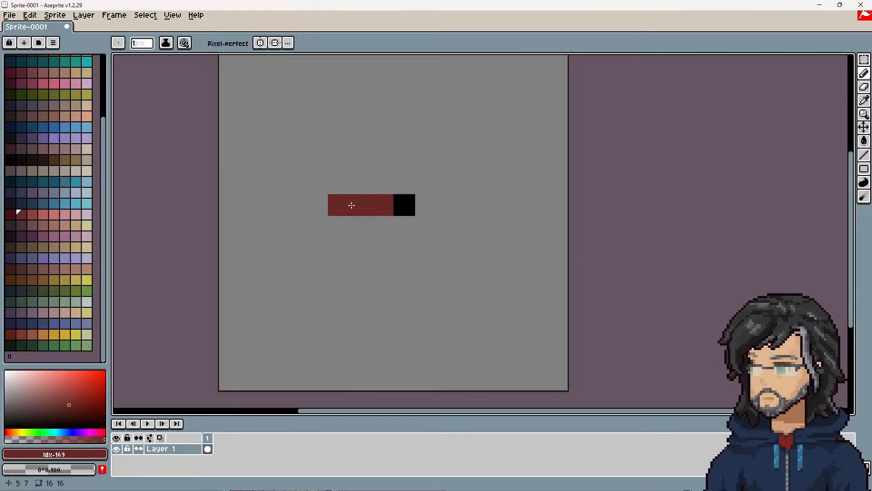
Step: Draw a matching three-pixel dark red row extending right from the black centre pixel
{"action": "left_click", "coordinate": [424, 206]}
{"action": "left_click", "coordinate": [454, 205]}
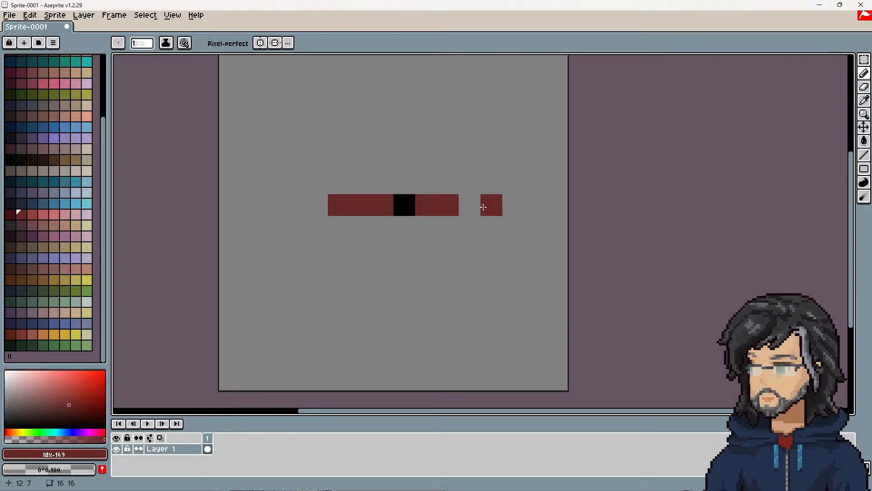
{"action": "key", "text": "ctrl"}
{"action": "left_click", "coordinate": [473, 205]}
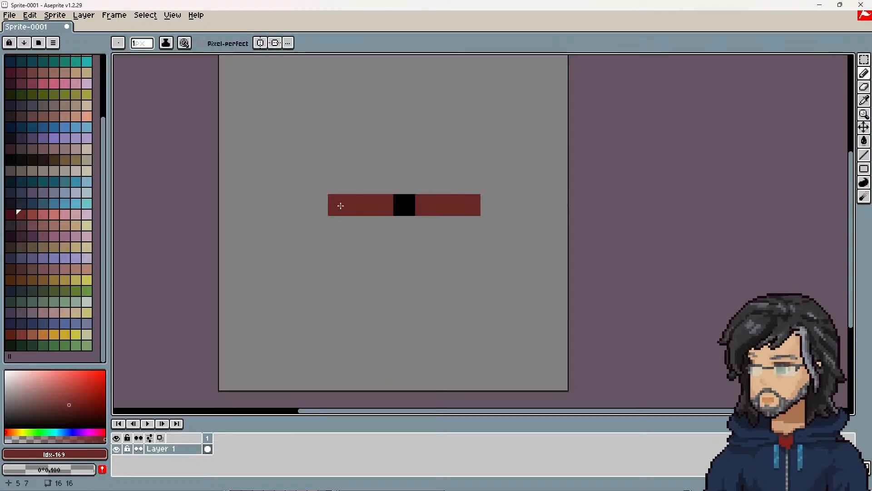
{"action": "left_click", "coordinate": [485, 203]}
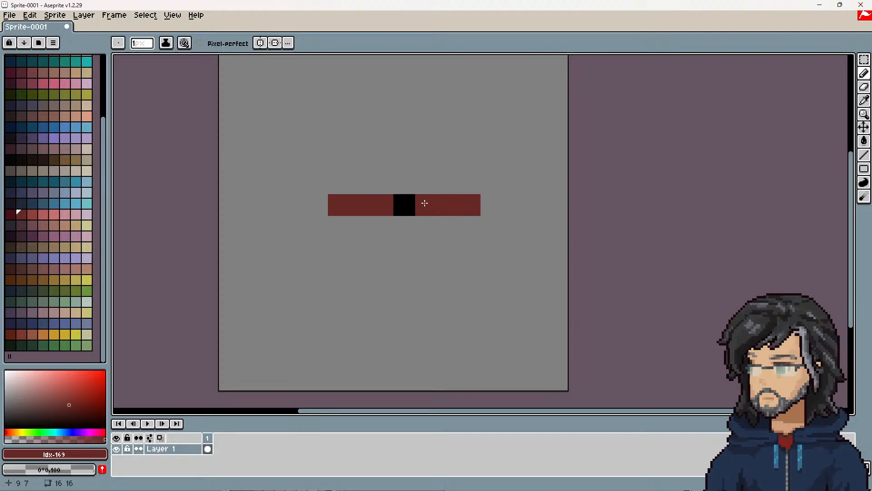
Step: Draw three dark red pixels above and three below the black centre pixel to complete the cross
{"action": "left_click", "coordinate": [402, 187]}
{"action": "left_click", "coordinate": [403, 166]}
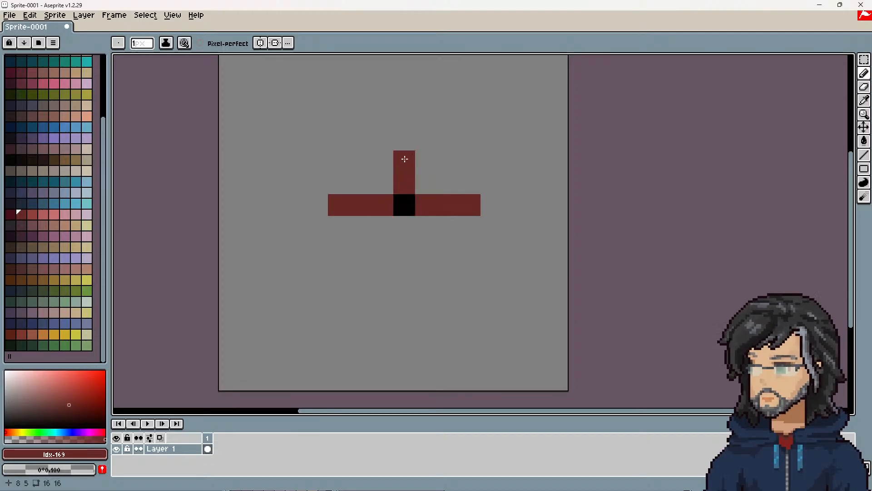
{"action": "left_click", "coordinate": [404, 145]}
{"action": "left_click", "coordinate": [405, 230]}
{"action": "left_click", "coordinate": [407, 246]}
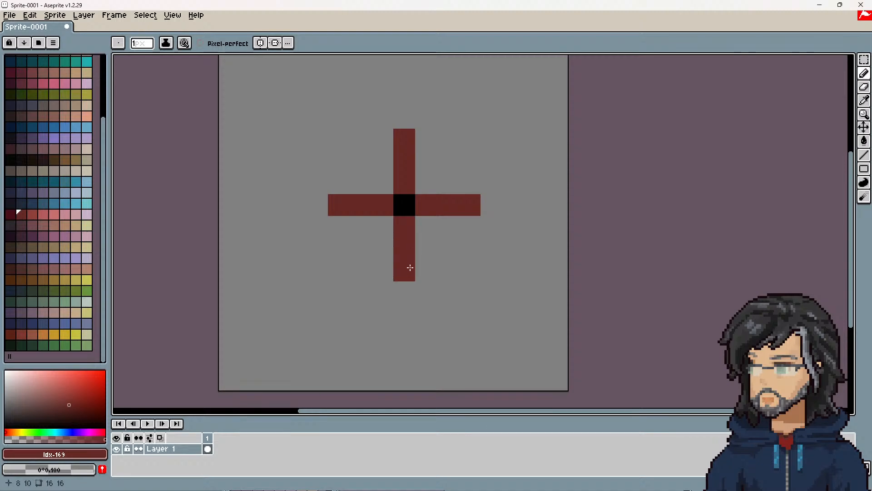
{"action": "left_click", "coordinate": [411, 269]}
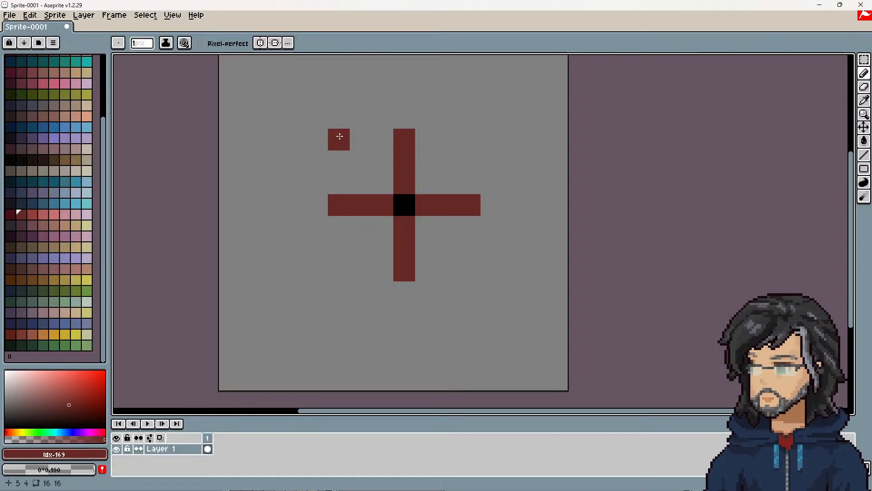
Step: Mark the four corners of the 7 by 7 pixel square around the cross in dark red
{"action": "left_click", "coordinate": [339, 134]}
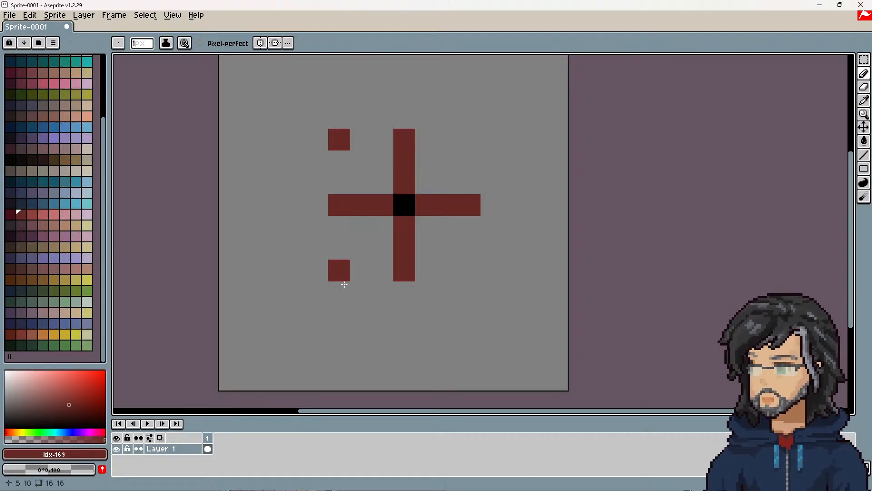
{"action": "left_click", "coordinate": [335, 271]}
{"action": "left_click", "coordinate": [469, 139]}
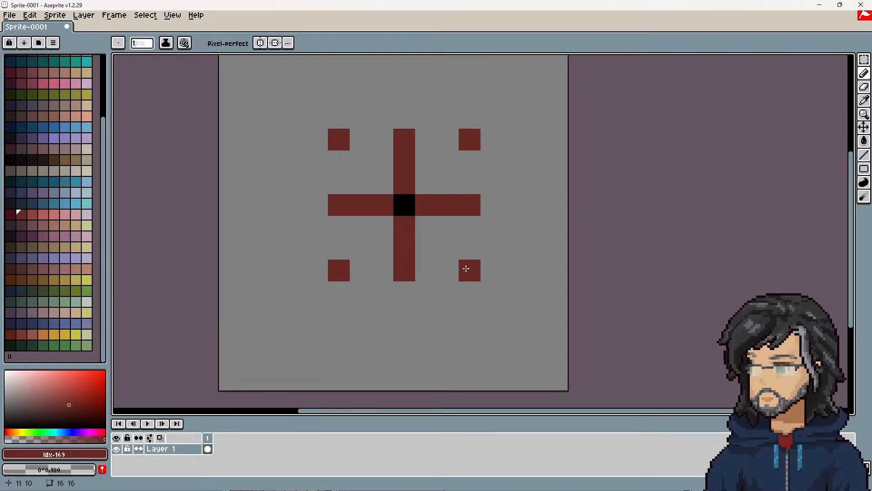
{"action": "left_click", "coordinate": [478, 268]}
Step: Connect the corner pixels and fill the whole square around the black centre pixel with dark red
{"action": "mouse_move", "coordinate": [340, 141]}
{"action": "left_mouse_down"}
{"action": "mouse_move", "coordinate": [339, 240]}
{"action": "mouse_move", "coordinate": [411, 267]}
{"action": "mouse_move", "coordinate": [467, 188]}
{"action": "mouse_move", "coordinate": [353, 142]}
{"action": "mouse_move", "coordinate": [389, 203]}
{"action": "mouse_move", "coordinate": [353, 166]}
{"action": "left_mouse_up"}
{"action": "key", "text": "ctrl+z"}
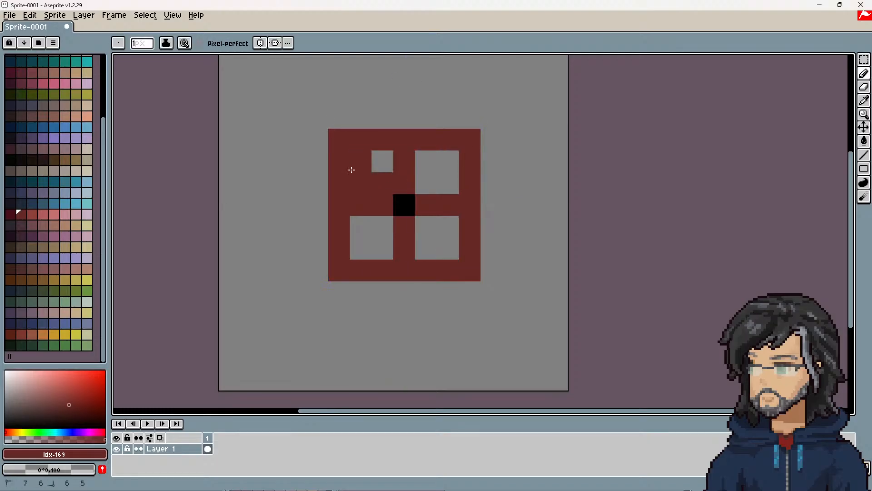
{"action": "mouse_move", "coordinate": [412, 160]}
{"action": "left_mouse_down"}
{"action": "mouse_move", "coordinate": [452, 197]}
{"action": "mouse_move", "coordinate": [423, 220]}
{"action": "mouse_move", "coordinate": [338, 244]}
{"action": "left_mouse_up"}
{"action": "left_click", "coordinate": [325, 268]}
{"action": "key", "text": "ctrl+z"}
Step: Erase three pixels at each corner of the red square to round it into a circle, leaving the sprite unsaved
{"action": "key", "text": "e"}
{"action": "left_click", "coordinate": [361, 270]}
{"action": "left_click_drag", "start_coordinate": [338, 139], "coordinate": [338, 162]}
{"action": "left_click", "coordinate": [360, 139]}
{"action": "left_click_drag", "start_coordinate": [469, 139], "coordinate": [448, 139]}
{"action": "left_click", "coordinate": [470, 161]}
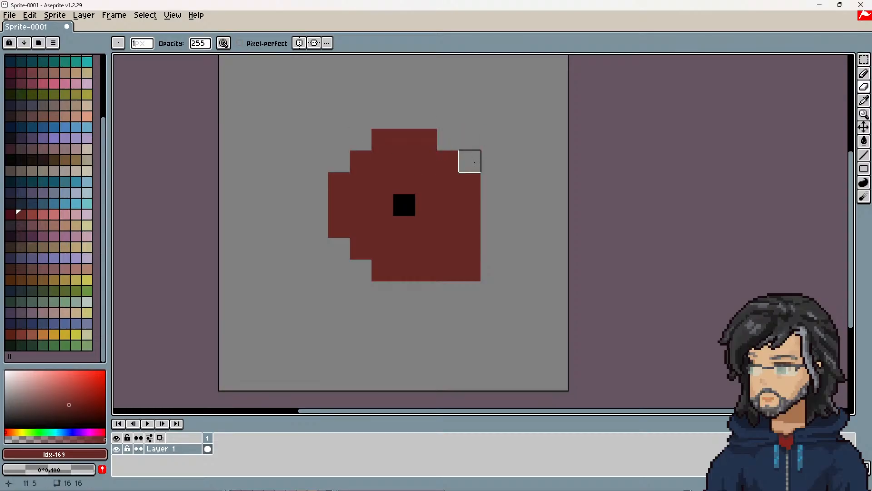
{"action": "left_click_drag", "start_coordinate": [469, 270], "coordinate": [448, 270]}
{"action": "left_click", "coordinate": [469, 248]}
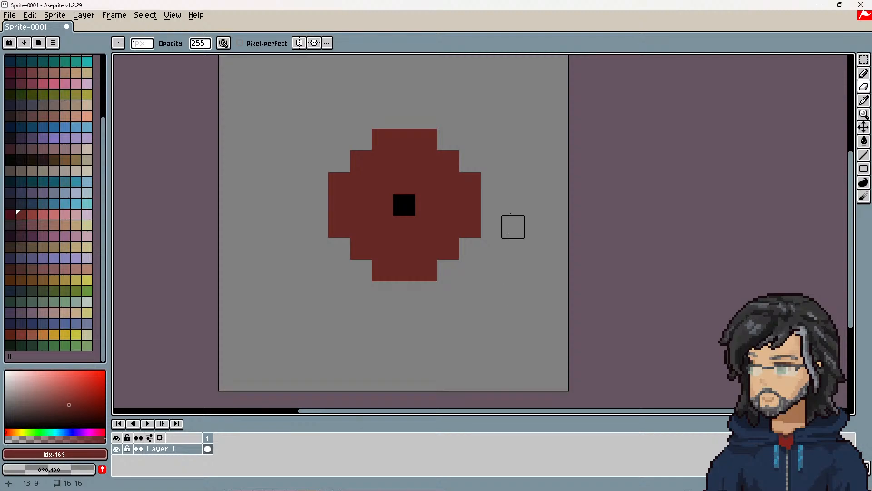
{"action": "key", "text": "ctrl+s"}
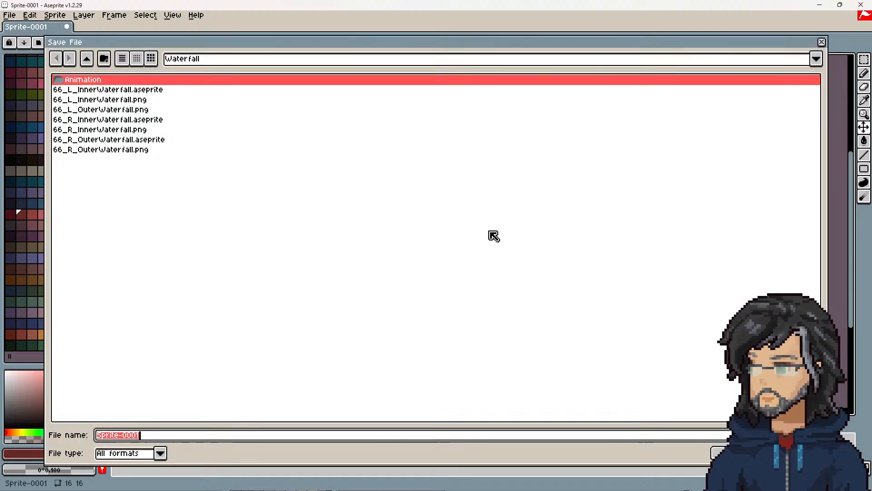
{"action": "left_click", "coordinate": [821, 42]}
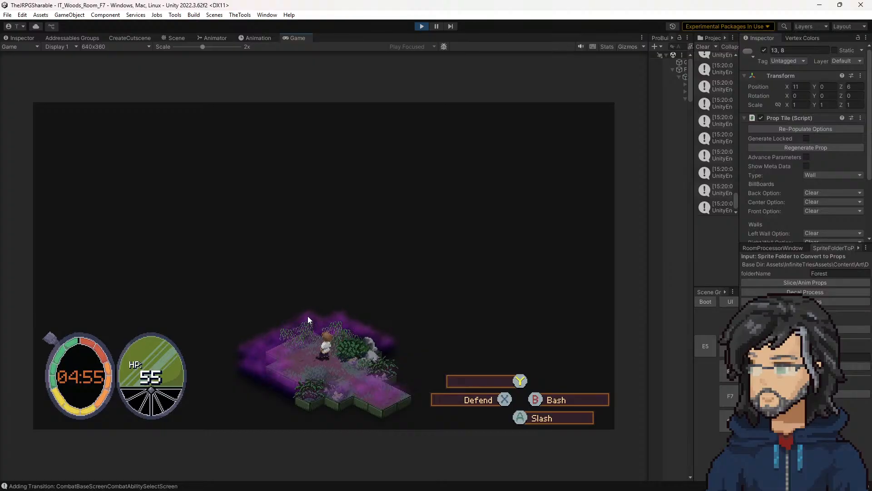
Step: In the running Unity game, walk the character to the water to test the ambient sound, and stop the game
{"action": "key", "text": "w"}
{"action": "key", "text": "w"}
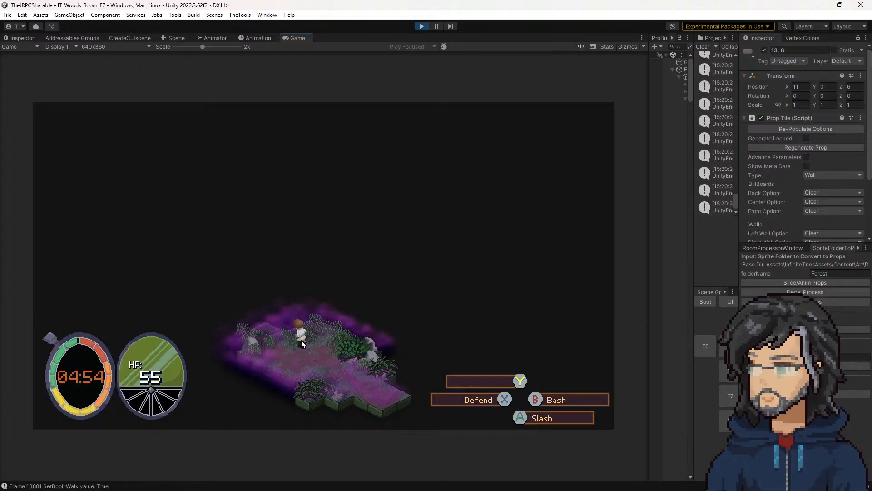
{"action": "key", "text": "w"}
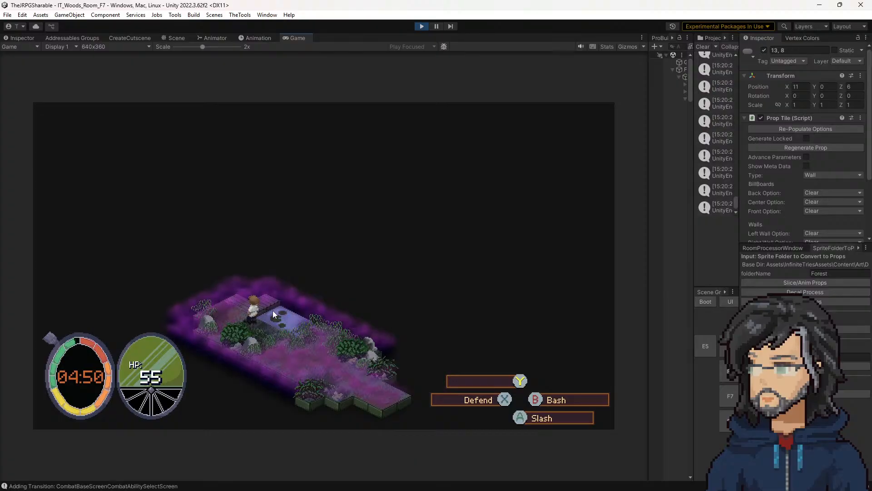
{"action": "left_click", "coordinate": [422, 26]}
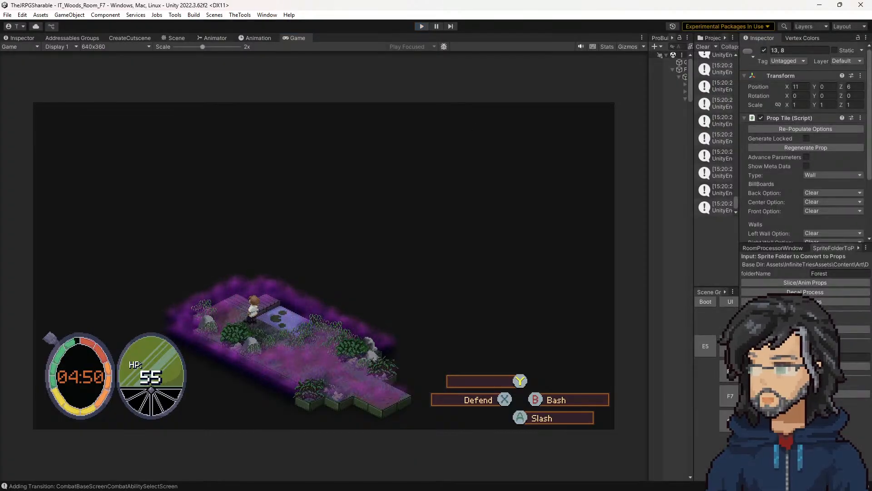
Step: Switch to Visual Studio and review the PlaySFX call with tile.m_AmbientSFXData.m_AudioId in UpdateAmbientSFXs
{"action": "key", "text": "alt+Tab"}
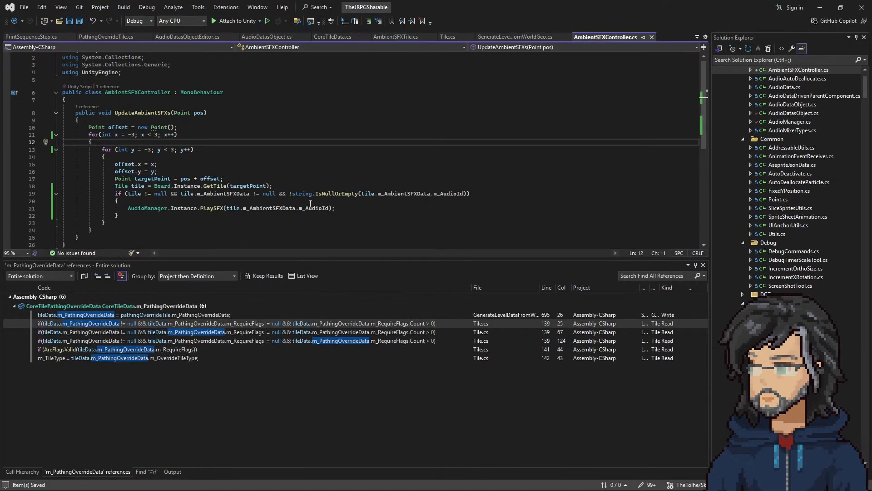
{"action": "left_click_drag", "start_coordinate": [213, 209], "coordinate": [333, 208]}
{"action": "left_click", "coordinate": [335, 209]}
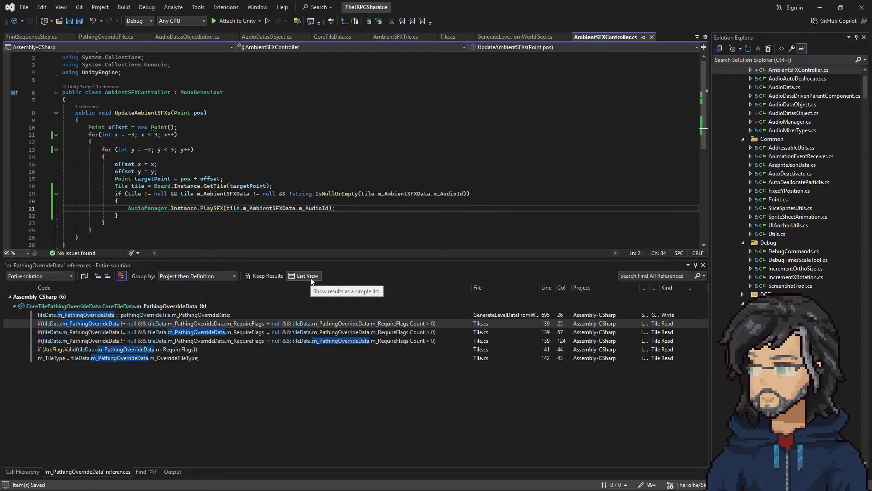
Step: Declare a public List<string> field initialised with new List<string>() at the start of the AmbientSFXController class
{"action": "left_click", "coordinate": [120, 101]}
{"action": "key", "text": "Return"}
{"action": "type", "text": "pu"}
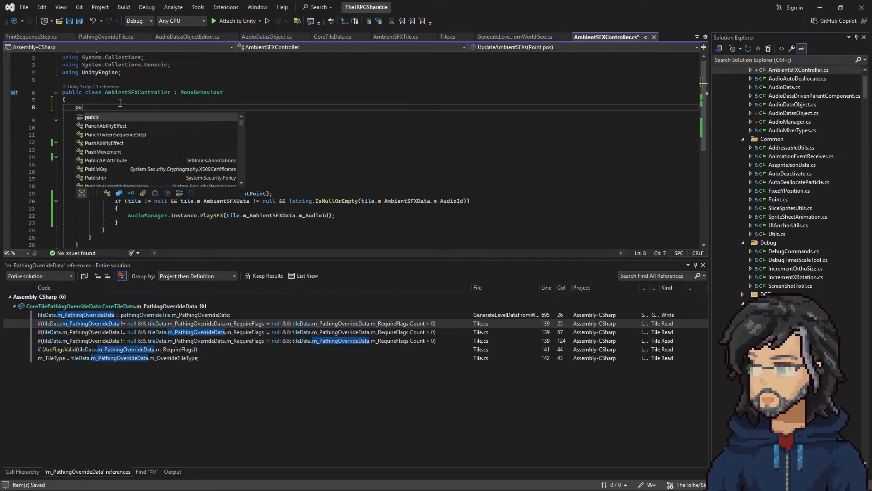
{"action": "type", "text": "blic list<s"}
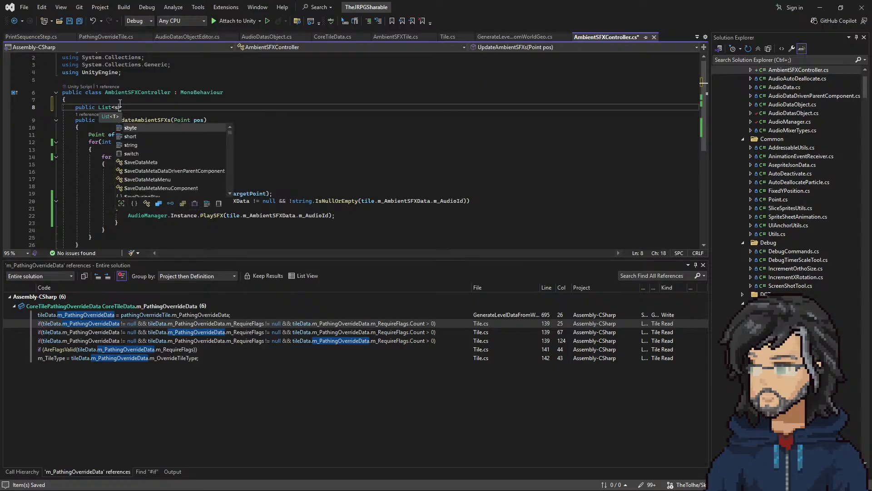
{"action": "type", "text": "tring>"}
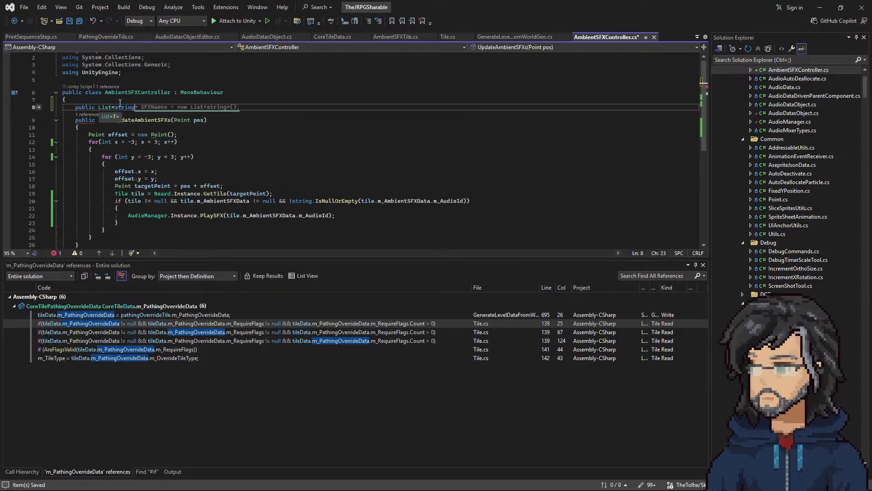
{"action": "key", "text": "Tab"}
Step: Rename the new string list field to m_AmbientAudioIds
{"action": "right_click", "coordinate": [120, 103]}
{"action": "left_click", "coordinate": [136, 117]}
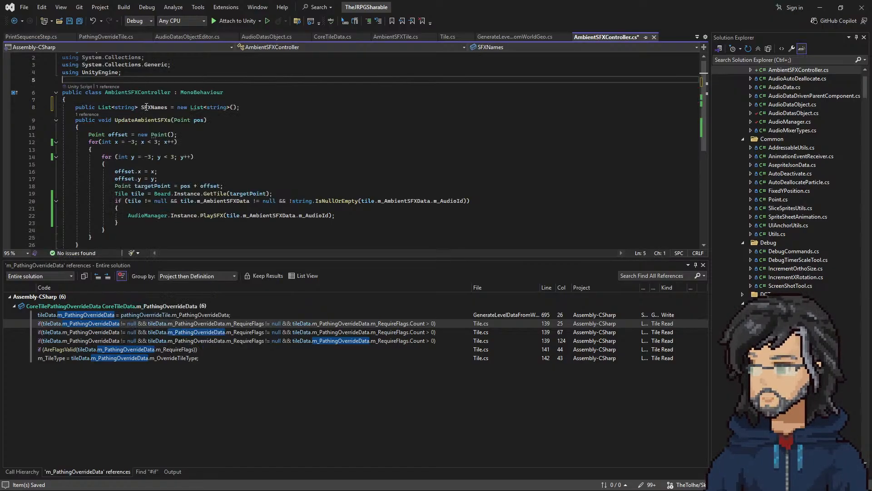
{"action": "type", "text": "ambient"}
{"action": "type", "text": "AudioI"}
{"action": "type", "text": "ds"}
{"action": "type", "text": "m_"}
{"action": "key", "text": "Delete"}
{"action": "type", "text": "A"}
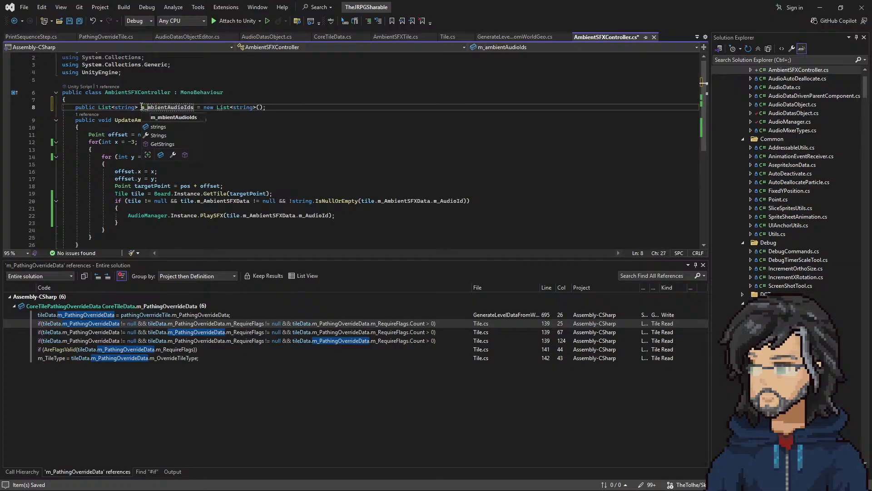
Step: Replace the PlaySFX call inside the tile check with m_AmbientAudioIds.Add(tile.m_AmbientSFXData.m_AudioId);
{"action": "key", "text": "Return"}
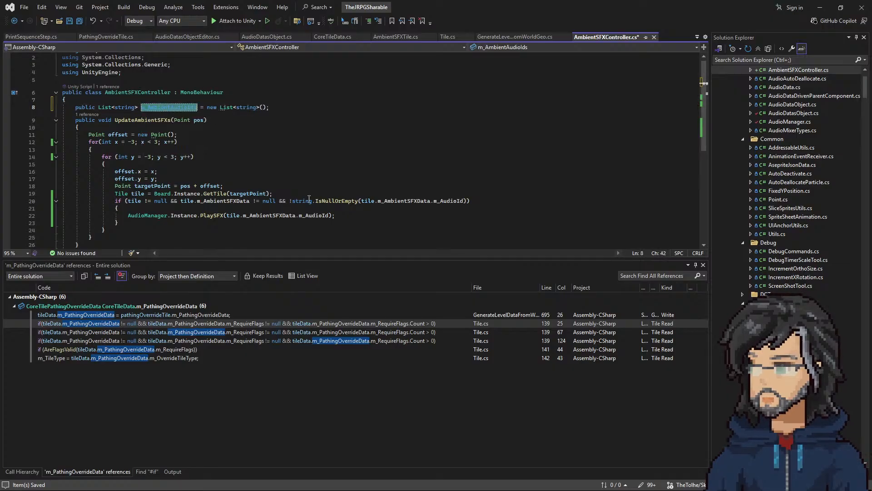
{"action": "left_click", "coordinate": [207, 210]}
{"action": "key", "text": "Return"}
{"action": "type", "text": "m_AmbientAudioIds."}
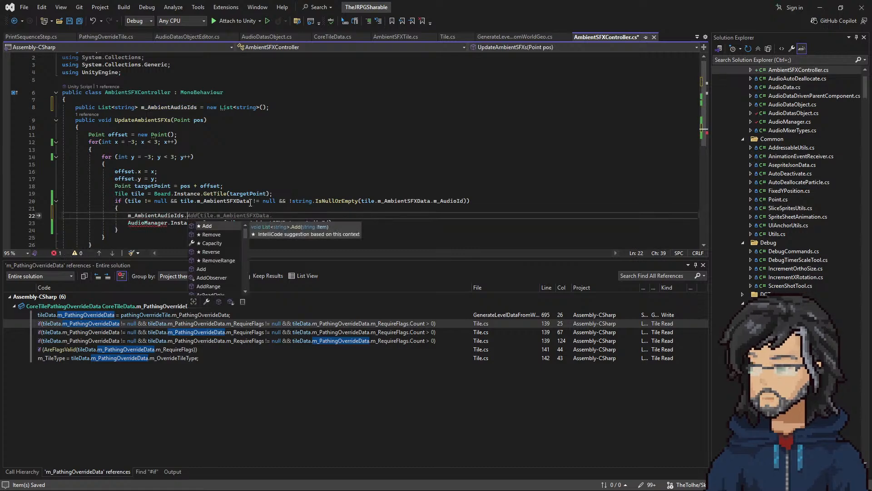
{"action": "key", "text": "Tab"}
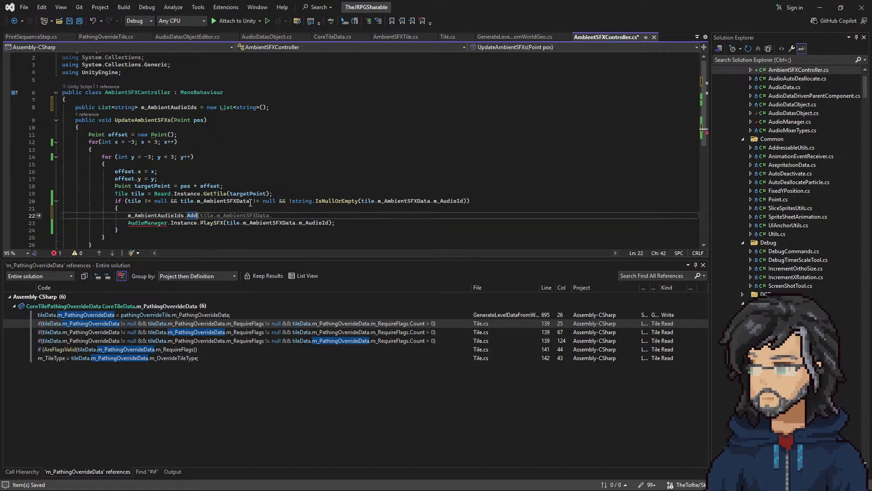
{"action": "type", "text": "m_AudioId);"}
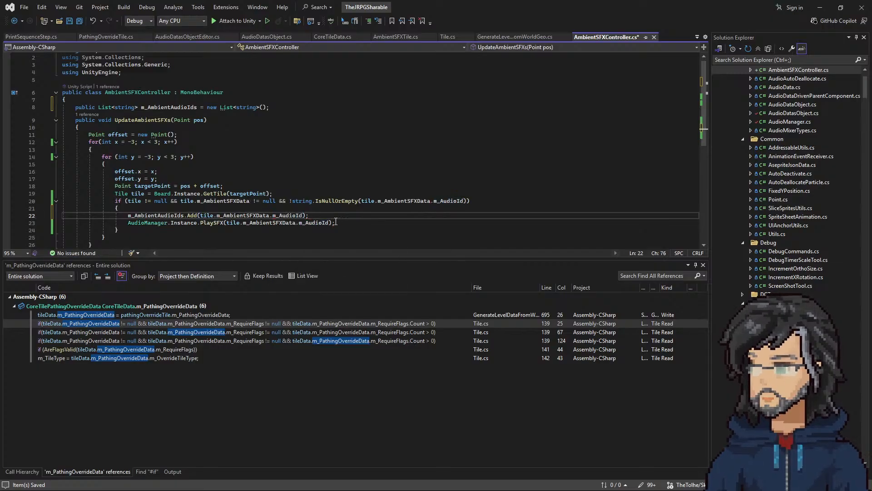
{"action": "left_click_drag", "start_coordinate": [342, 222], "coordinate": [342, 218]}
{"action": "key", "text": "BackSpace"}
{"action": "left_click", "coordinate": [186, 207]}
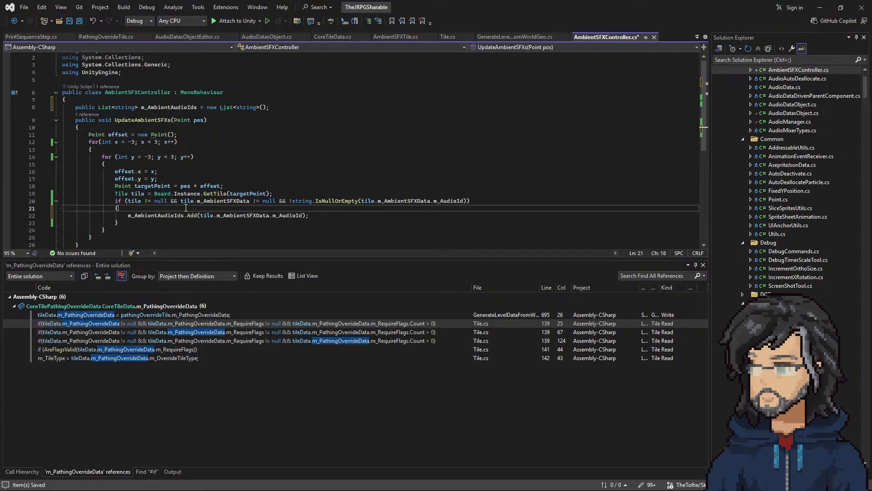
Step: Extend the tile if condition with && !m_AmbientAudioIds.Contains(tile.m_AmbientSFXData.m_AudioId)
{"action": "double_click", "coordinate": [150, 216]}
{"action": "double_click", "coordinate": [150, 216]}
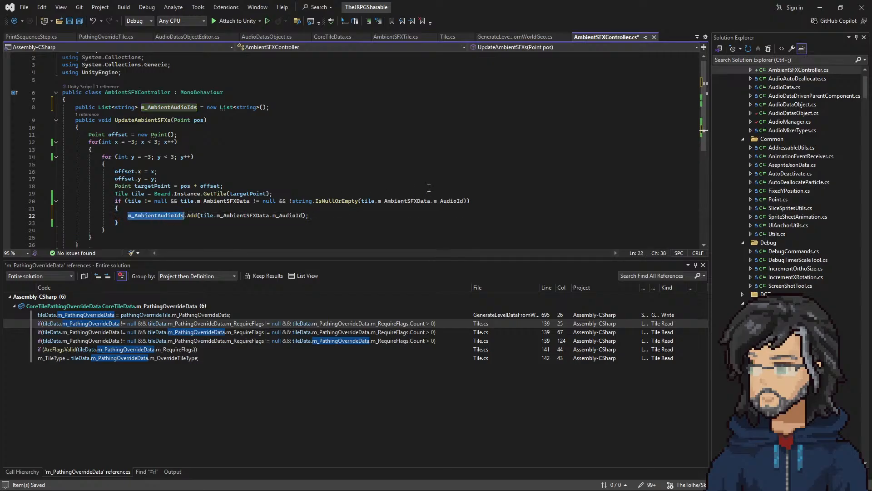
{"action": "left_click", "coordinate": [468, 201]}
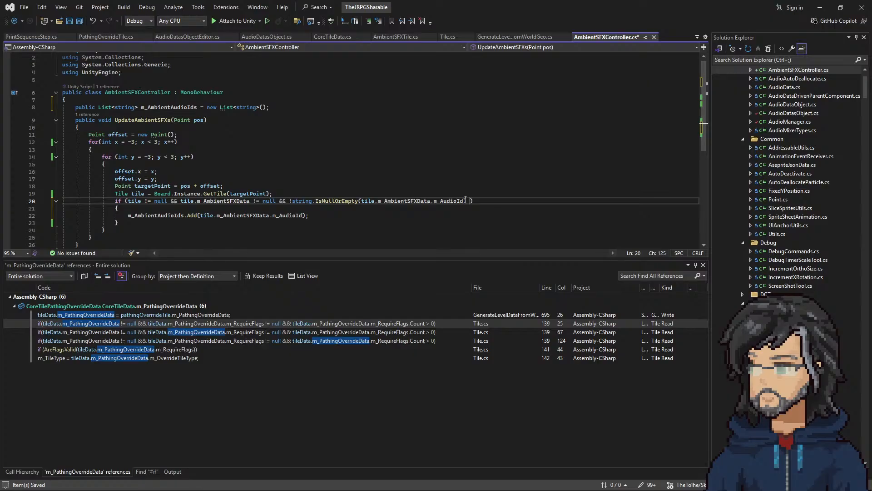
{"action": "type", "text": "&& m_AmbientAudioIds.con"}
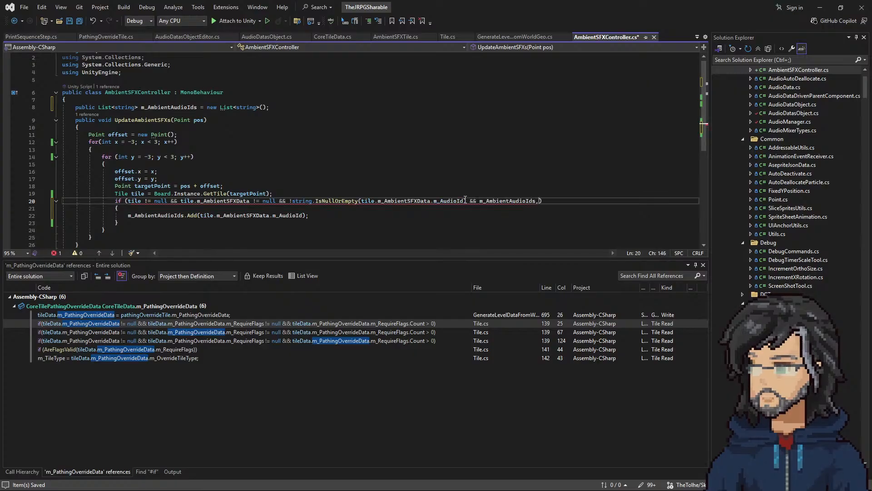
{"action": "type", "text": "()"}
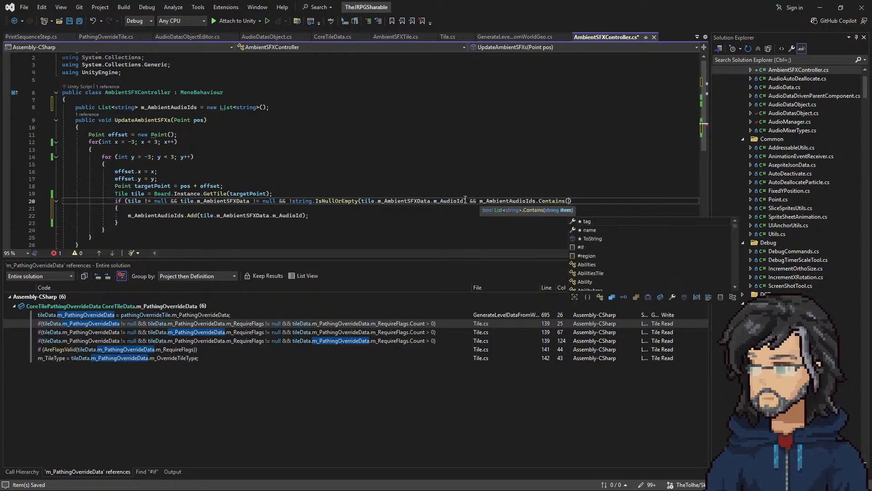
{"action": "left_click", "coordinate": [479, 200]}
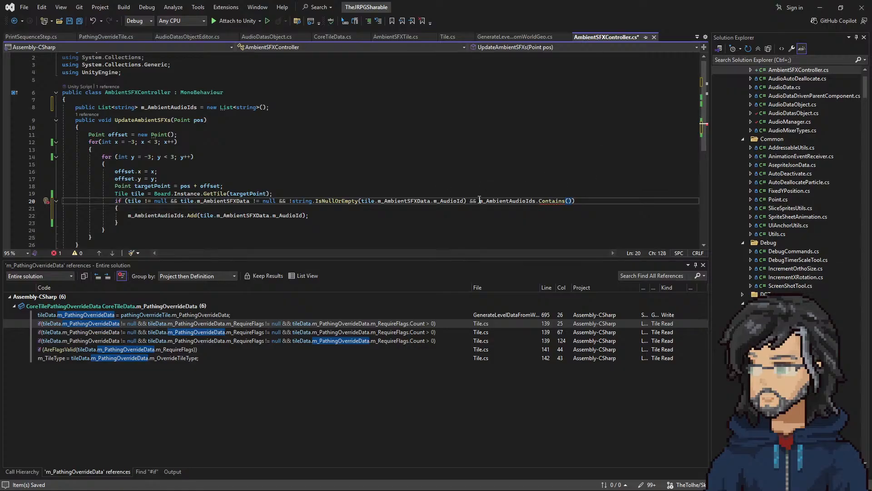
{"action": "left_click_drag", "start_coordinate": [201, 215], "coordinate": [305, 213]}
{"action": "key", "text": "ctrl+c"}
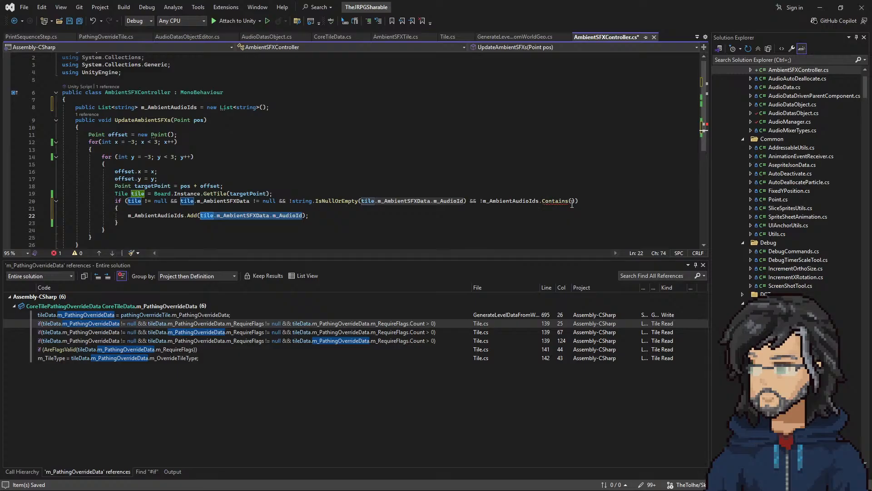
{"action": "left_click", "coordinate": [572, 202]}
{"action": "key", "text": "ctrl+v"}
{"action": "left_click", "coordinate": [337, 219]}
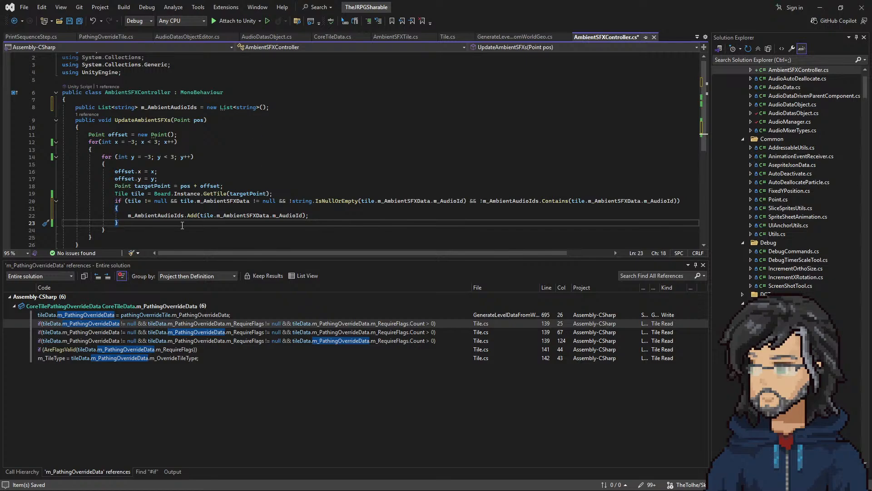
Step: Declare a local List<string> newAmbientAudioIds = new List<string>() at the start of UpdateAmbientSFXs, based on the class's list field
{"action": "scroll", "coordinate": [184, 223], "scroll_direction": "down", "scroll_amount": 1}
{"action": "left_click", "coordinate": [116, 210]}
{"action": "left_click", "coordinate": [111, 213]}
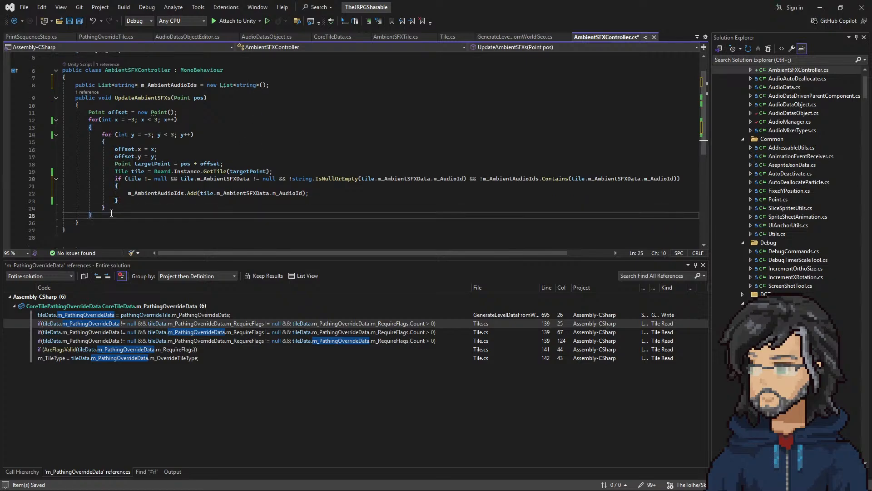
{"action": "key", "text": "Return"}
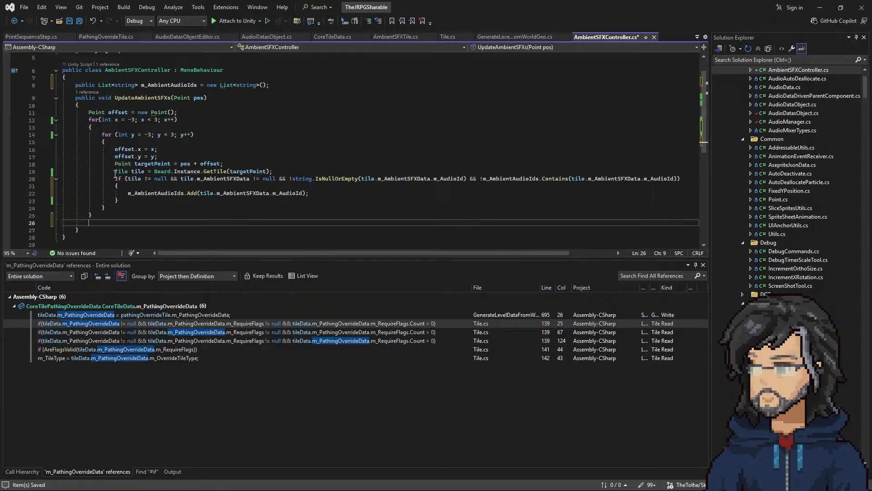
{"action": "left_click_drag", "start_coordinate": [278, 85], "coordinate": [280, 79]}
{"action": "key", "text": "ctrl+c"}
{"action": "left_click", "coordinate": [107, 104]}
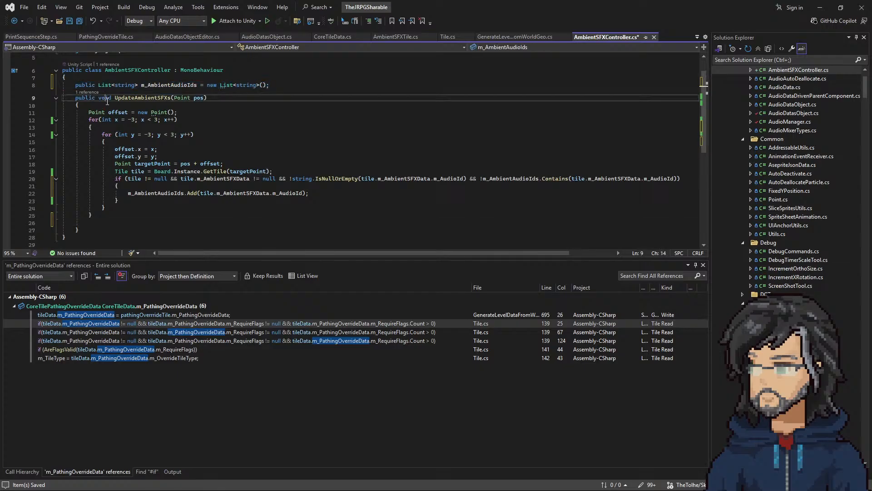
{"action": "key", "text": "ctrl+v"}
{"action": "left_click", "coordinate": [150, 111]}
{"action": "type", "text": "N"}
{"action": "key", "text": "BackSpace"}
{"action": "type", "text": "ne"}
{"action": "key", "text": "BackSpace"}
{"action": "key", "text": "BackSpace"}
{"action": "double_click", "coordinate": [85, 113]}
{"action": "key", "text": "BackSpace"}
{"action": "key", "text": "BackSpace"}
{"action": "left_click", "coordinate": [141, 113]}
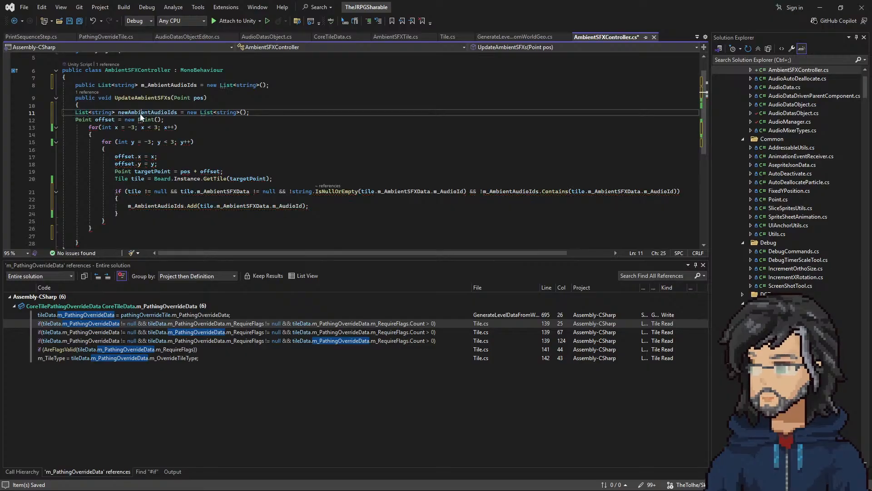
Step: Make the Add call inside the tile check target newAmbientAudioIds instead of the class field
{"action": "left_click", "coordinate": [153, 205]}
{"action": "key", "text": "End"}
{"action": "key", "text": "Return"}
{"action": "type", "text": "newAmbientAudioIds"}
{"action": "double_click", "coordinate": [153, 201]}
{"action": "key", "text": "ctrl+z"}
{"action": "double_click", "coordinate": [155, 199]}
{"action": "key", "text": "ctrl+v"}
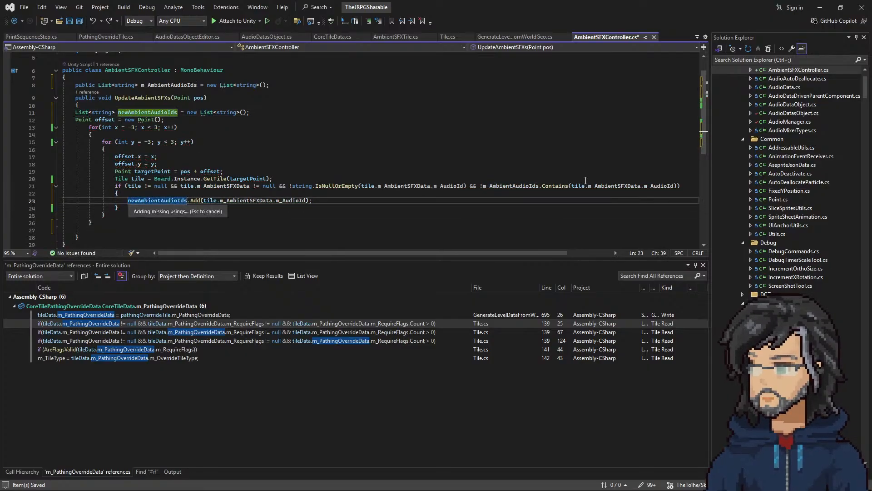
Step: Cut the !m_AmbientAudioIds.Contains condition from the tile check and indent the first two lines of the method body
{"action": "left_click_drag", "start_coordinate": [539, 186], "coordinate": [631, 189]}
{"action": "key", "text": "ctrl+x"}
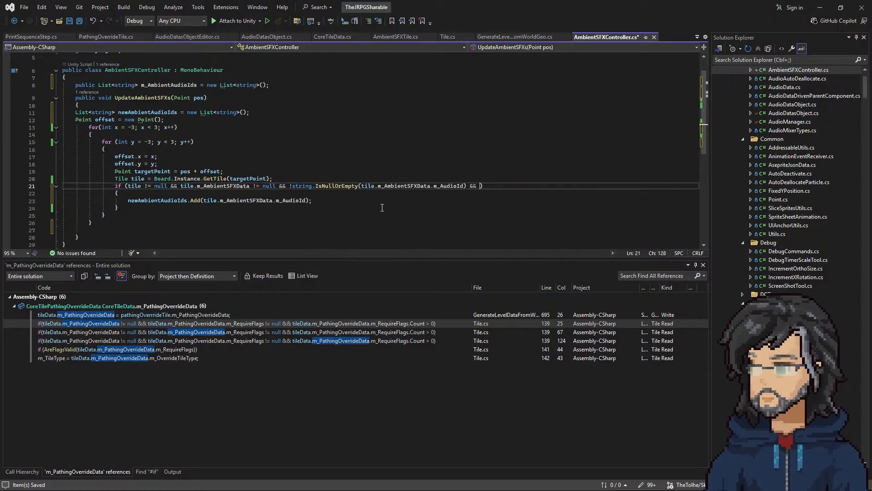
{"action": "left_click", "coordinate": [116, 215]}
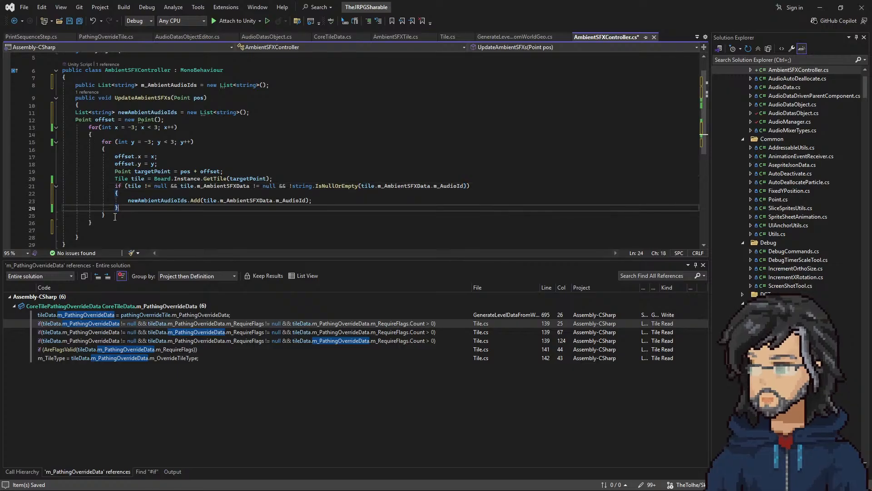
{"action": "left_click", "coordinate": [97, 224]}
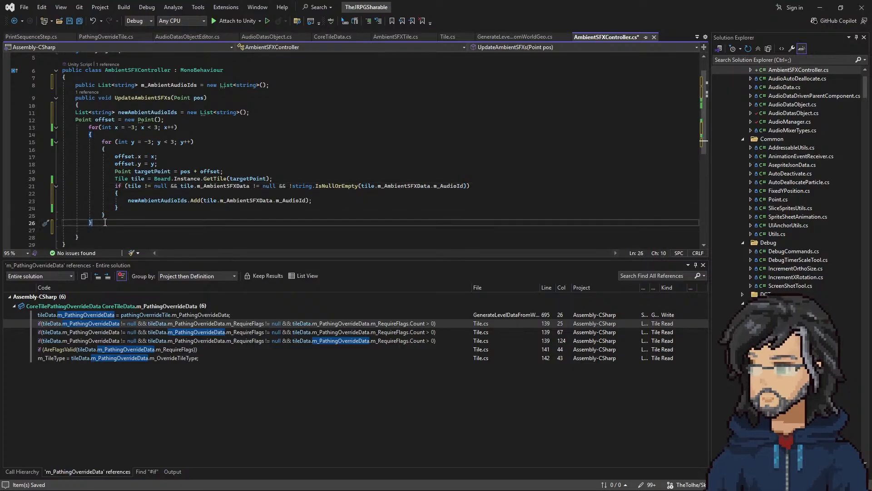
{"action": "left_click_drag", "start_coordinate": [80, 109], "coordinate": [73, 125]}
{"action": "key", "text": "Tab"}
Step: Below the nested for loops, add an if statement using the cut condition !m_AmbientAudioIds.Contains(tile.m_AmbientSFXData.m_AudioId)
{"action": "left_click", "coordinate": [157, 200]}
{"action": "left_click", "coordinate": [108, 217]}
{"action": "left_click", "coordinate": [100, 228]}
{"action": "key", "text": "Return"}
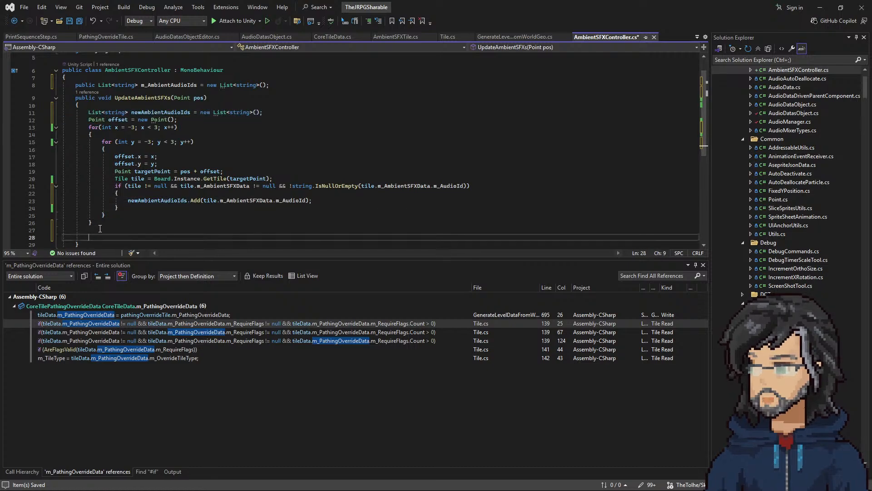
{"action": "type", "text": "if()"}
{"action": "key", "text": "BackSpace"}
{"action": "key", "text": "ctrl+v"}
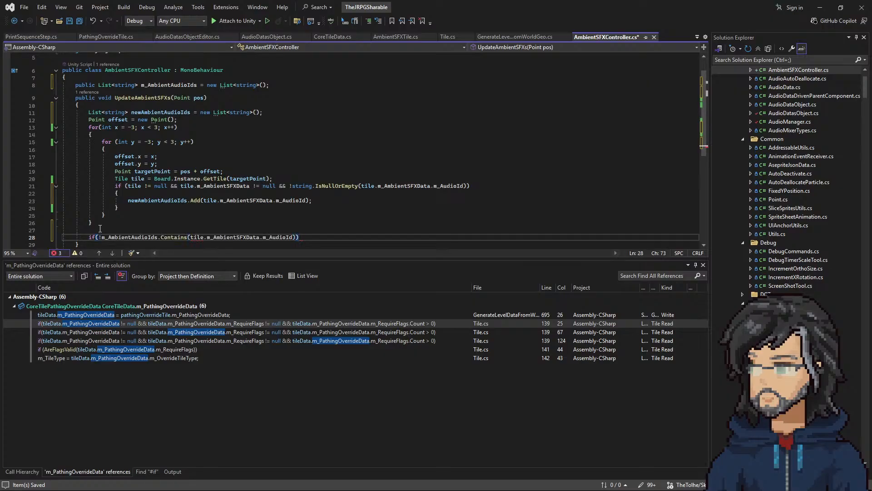
Step: Wrap the new if statement in a foreach (string id in newAmbientAudioIds) loop
{"action": "left_click_drag", "start_coordinate": [114, 134], "coordinate": [207, 122]}
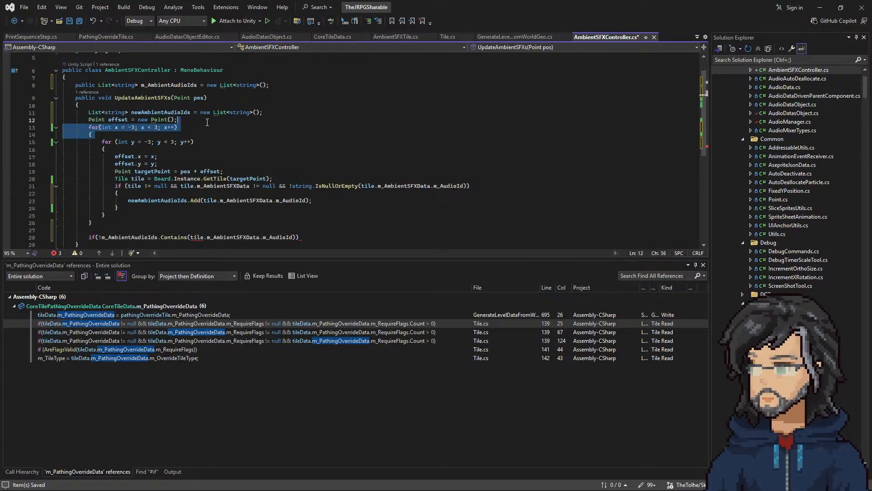
{"action": "left_click", "coordinate": [100, 225]}
{"action": "key", "text": "Down"}
{"action": "key", "text": "Return"}
{"action": "type", "text": "foreach("}
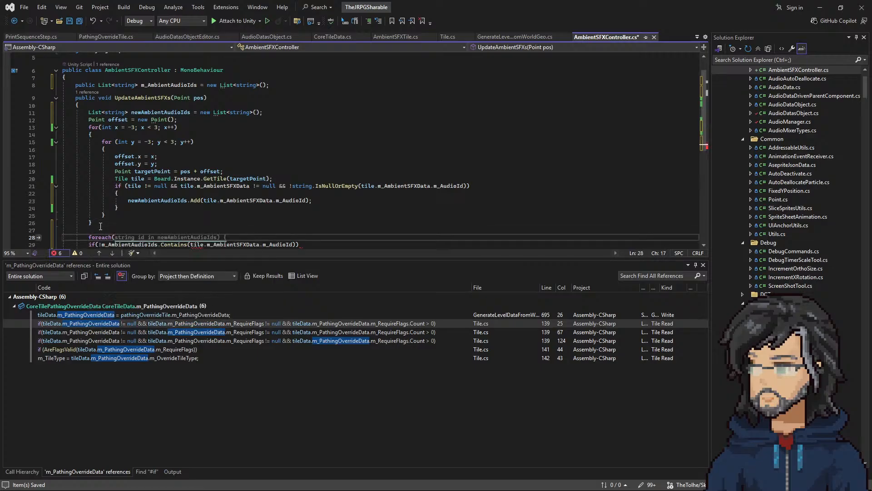
{"action": "key", "text": "Tab"}
{"action": "scroll", "coordinate": [159, 200], "scroll_direction": "down", "scroll_amount": 3}
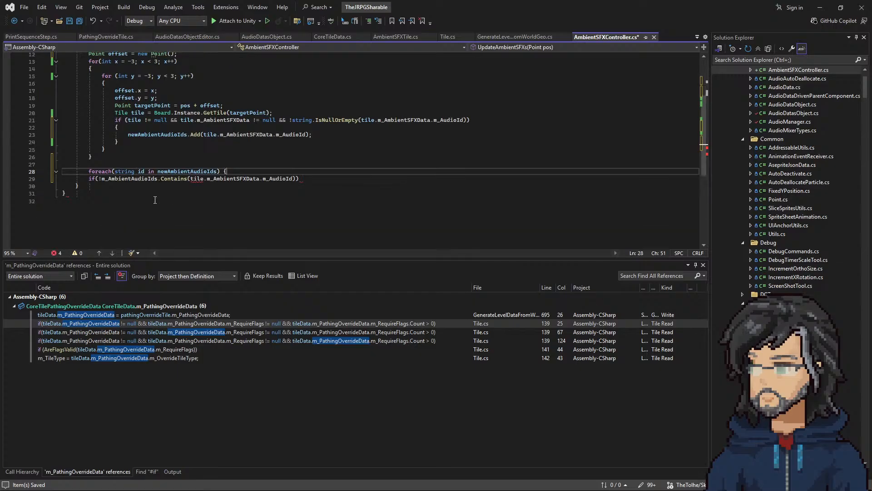
{"action": "left_click", "coordinate": [122, 181]}
{"action": "key", "text": "Return"}
{"action": "type", "text": "}"}
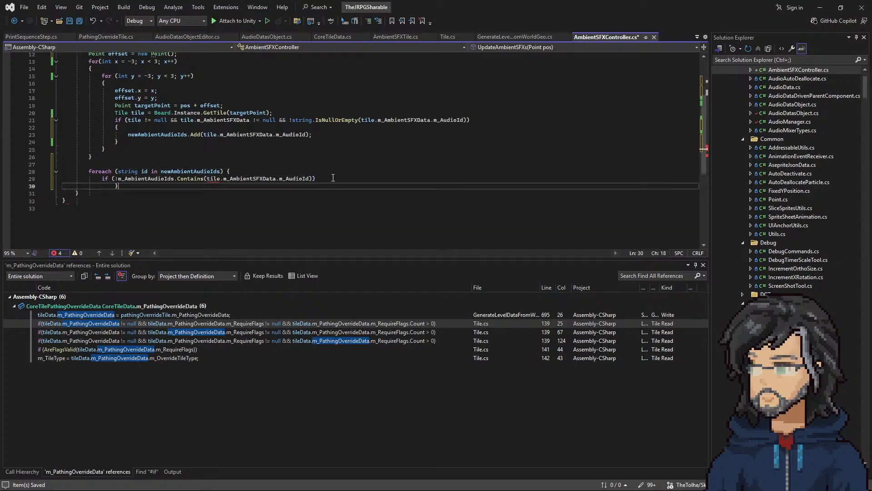
Step: Give the if statement an empty braced body and place the foreach loop's braces on their own lines
{"action": "left_click", "coordinate": [329, 180]}
{"action": "key", "text": "Return"}
{"action": "type", "text": "P"}
{"action": "key", "text": "BackSpace"}
{"action": "type", "text": "{"}
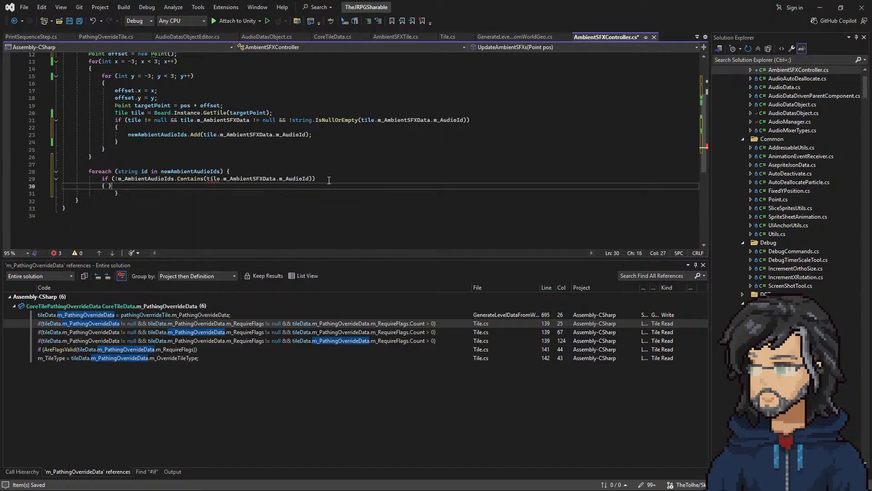
{"action": "key", "text": "Return"}
{"action": "left_click", "coordinate": [142, 203]}
{"action": "key", "text": "BackSpace"}
{"action": "type", "text": "}"}
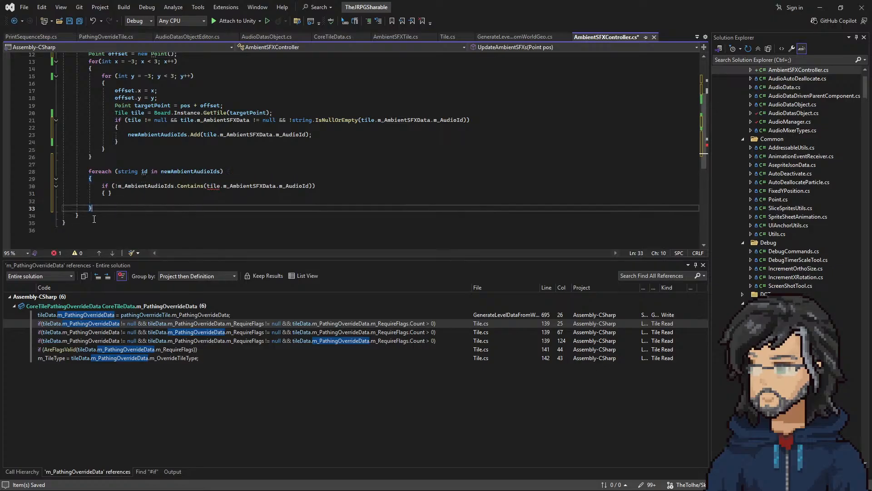
{"action": "left_click", "coordinate": [106, 192]}
{"action": "key", "text": "Return"}
Step: Replace the argument of the Contains check in the foreach loop with newAmbientAudioIds
{"action": "double_click", "coordinate": [186, 171]}
{"action": "mouse_move", "coordinate": [214, 186]}
{"action": "left_click_drag", "start_coordinate": [208, 186], "coordinate": [308, 186]}
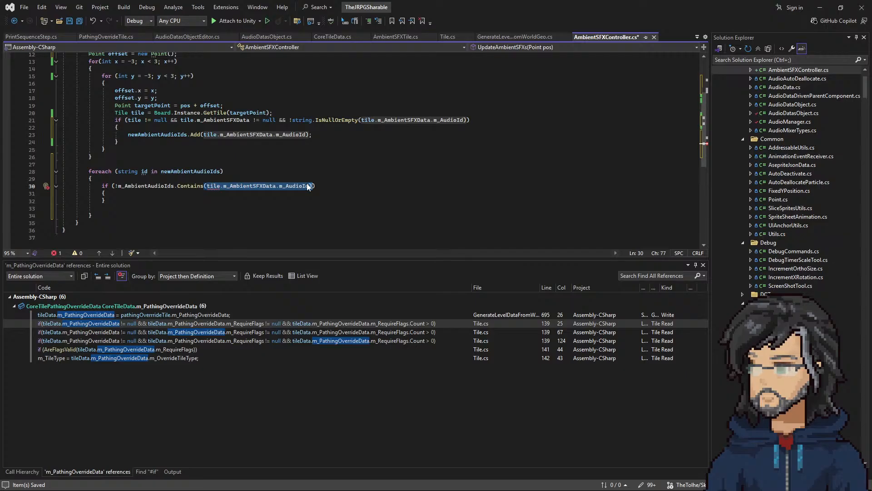
{"action": "key", "text": "Up"}
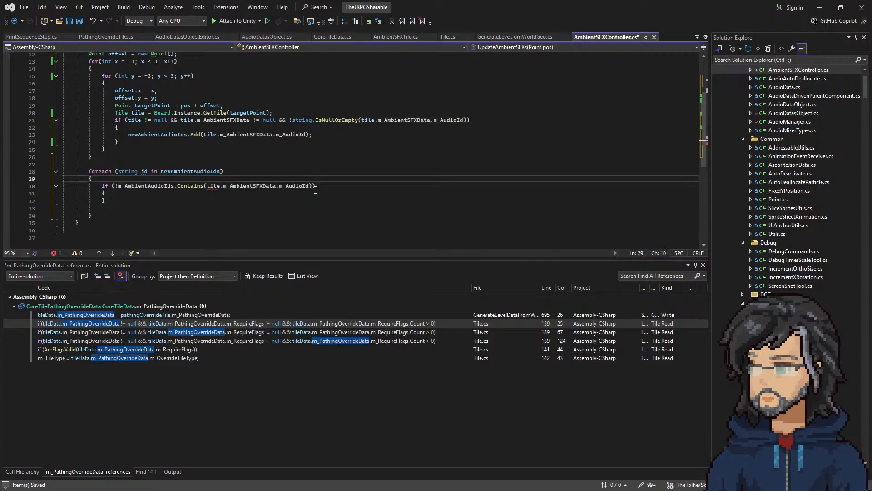
{"action": "double_click", "coordinate": [212, 186]}
{"action": "double_click", "coordinate": [177, 172]}
{"action": "key", "text": "ctrl+c"}
{"action": "left_click_drag", "start_coordinate": [207, 186], "coordinate": [312, 186]}
{"action": "key", "text": "ctrl+v"}
Step: Inside the foreach loop's if block, add the statement m_AmbientAudioIds.Add(m_AmbientAudioIds);
{"action": "double_click", "coordinate": [149, 186]}
{"action": "key", "text": "ctrl+c"}
{"action": "left_click", "coordinate": [119, 193]}
{"action": "key", "text": "Return"}
{"action": "key", "text": "ctrl+v"}
{"action": "type", "text": ".Add("}
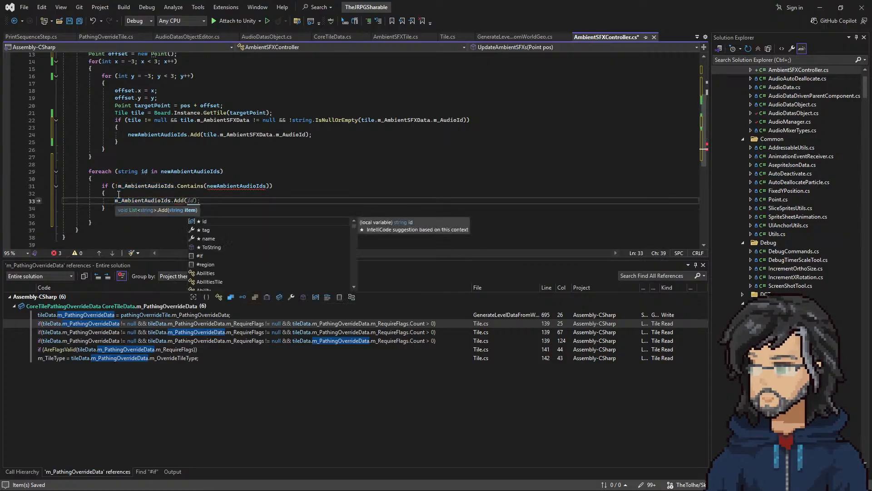
{"action": "key", "text": "ctrl+v"}
{"action": "type", "text": ");"}
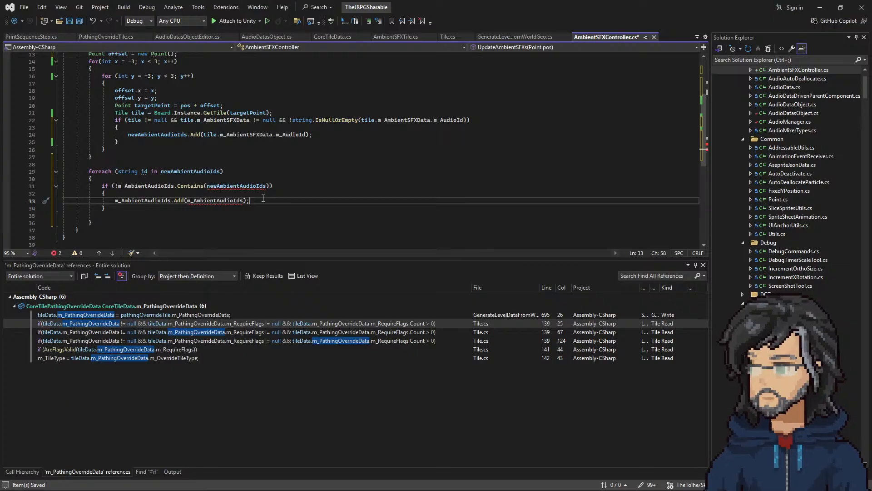
Step: Replace the argument of the m_AmbientAudioIds.Add call with newAmbientAudioIds
{"action": "double_click", "coordinate": [227, 186]}
{"action": "key", "text": "ctrl+c"}
{"action": "double_click", "coordinate": [212, 200]}
{"action": "key", "text": "ctrl+v"}
Step: Use the loop variable id as the argument of both the Contains check and the Add call in the foreach loop
{"action": "left_click", "coordinate": [148, 171]}
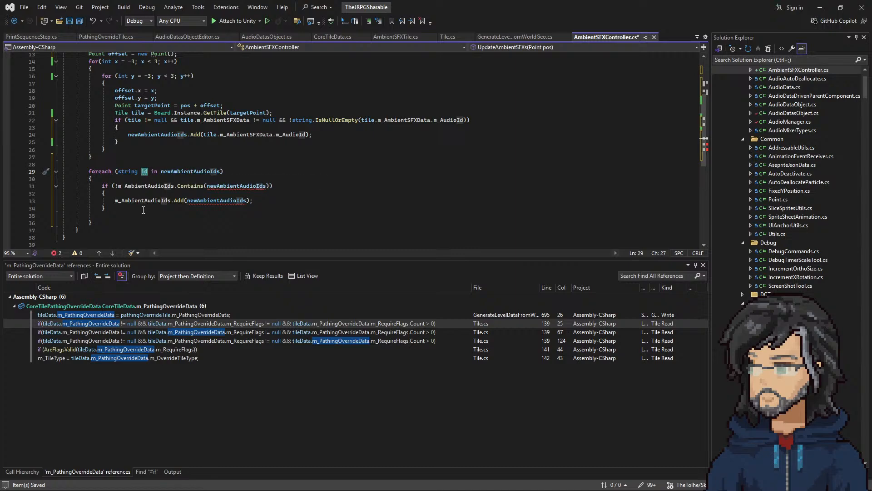
{"action": "double_click", "coordinate": [142, 173]}
{"action": "key", "text": "ctrl+c"}
{"action": "double_click", "coordinate": [238, 186]}
{"action": "key", "text": "ctrl+v"}
{"action": "left_click", "coordinate": [212, 196]}
{"action": "double_click", "coordinate": [209, 201]}
{"action": "key", "text": "ctrl+v"}
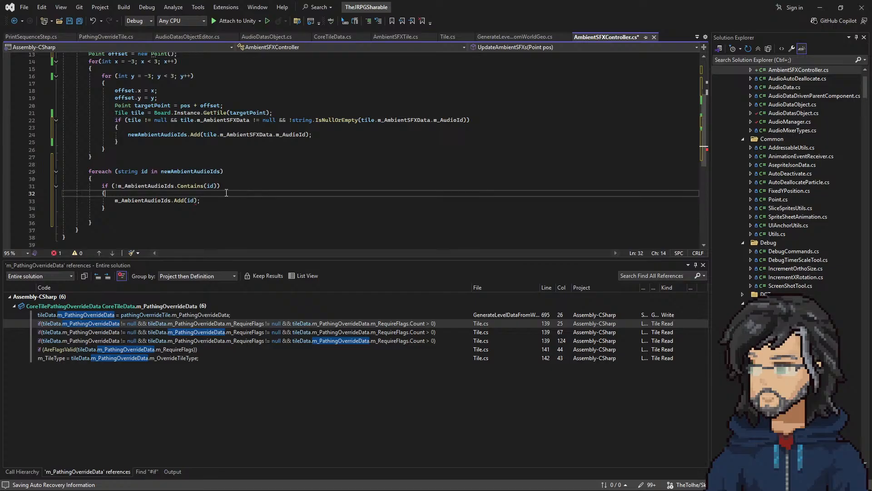
{"action": "scroll", "coordinate": [173, 198], "scroll_direction": "up", "scroll_amount": 3}
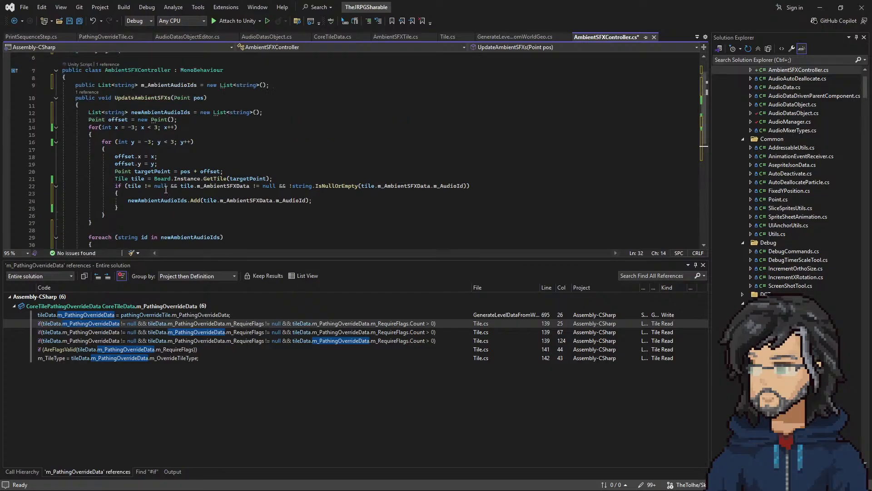
Step: Examine how the tile loops and the foreach block of UpdateAmbientSFXs use the two audio ID lists
{"action": "scroll", "coordinate": [150, 193], "scroll_direction": "down", "scroll_amount": 4}
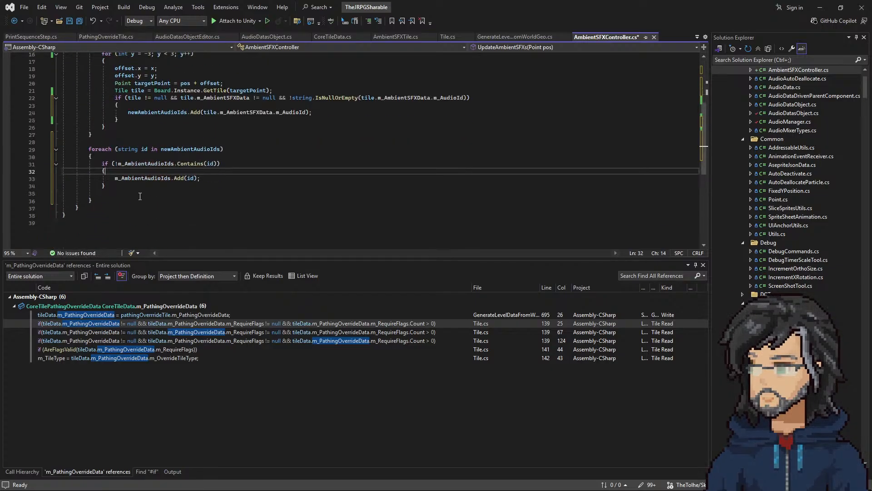
{"action": "scroll", "coordinate": [142, 195], "scroll_direction": "up", "scroll_amount": 3}
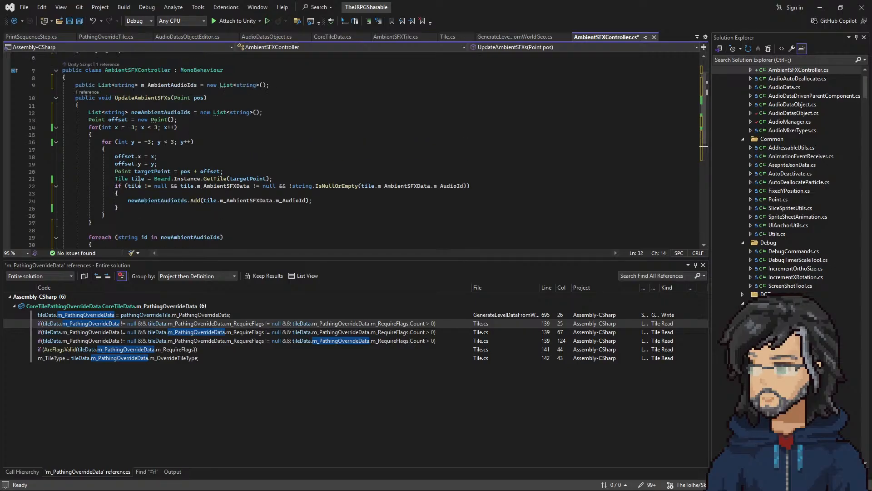
{"action": "scroll", "coordinate": [143, 192], "scroll_direction": "down", "scroll_amount": 2}
{"action": "double_click", "coordinate": [129, 200]}
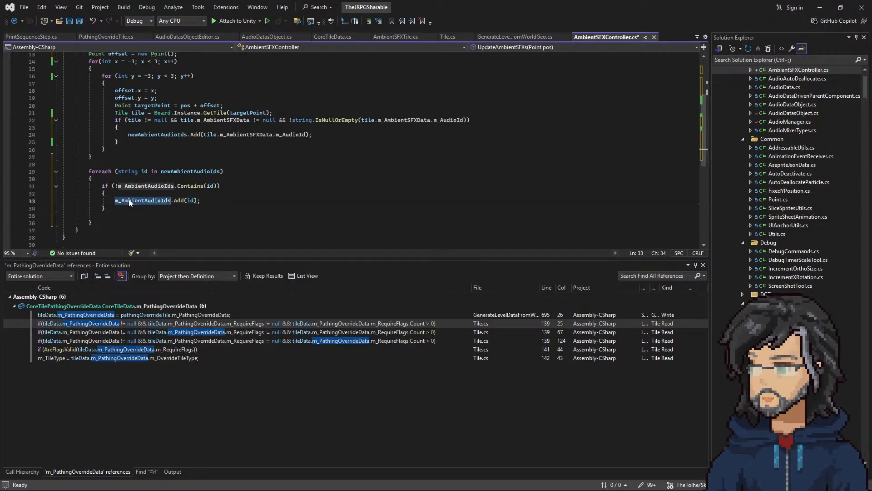
{"action": "double_click", "coordinate": [134, 186]}
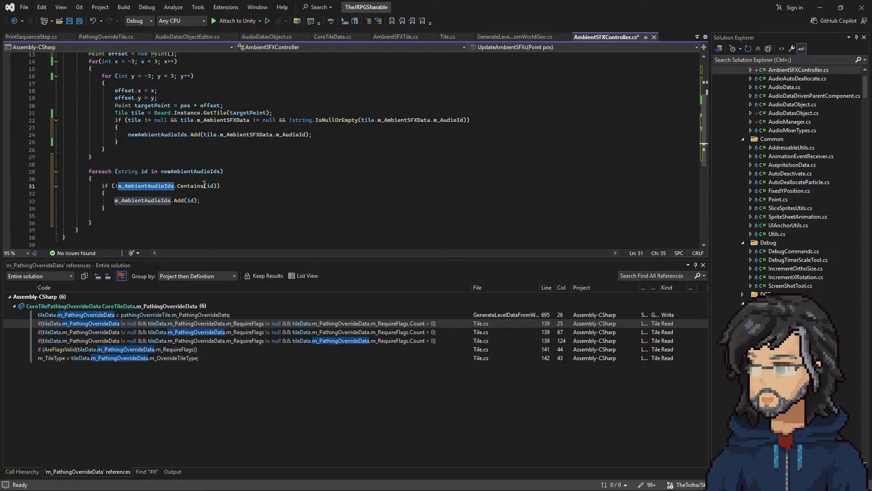
{"action": "left_click", "coordinate": [115, 155]}
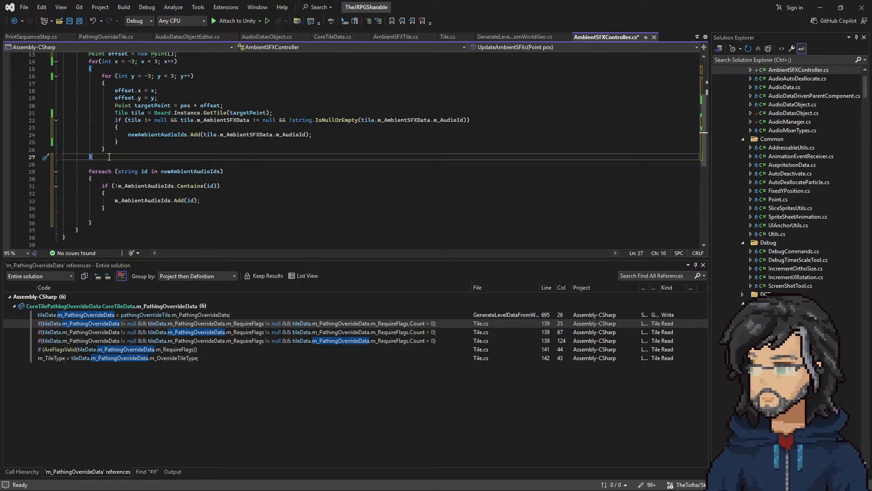
{"action": "scroll", "coordinate": [109, 156], "scroll_direction": "up", "scroll_amount": 3}
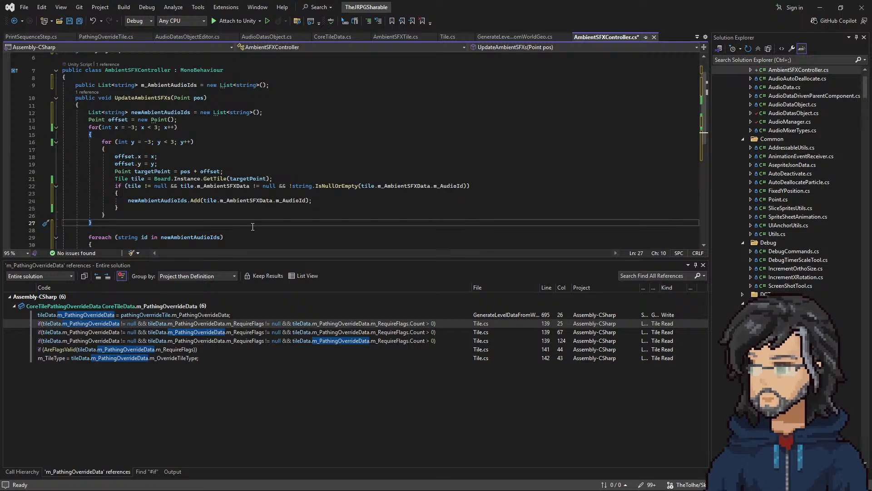
Step: Rename the local list newAmbientAudioIds to currentAmbientAudioIds in all its references
{"action": "left_click", "coordinate": [162, 200]}
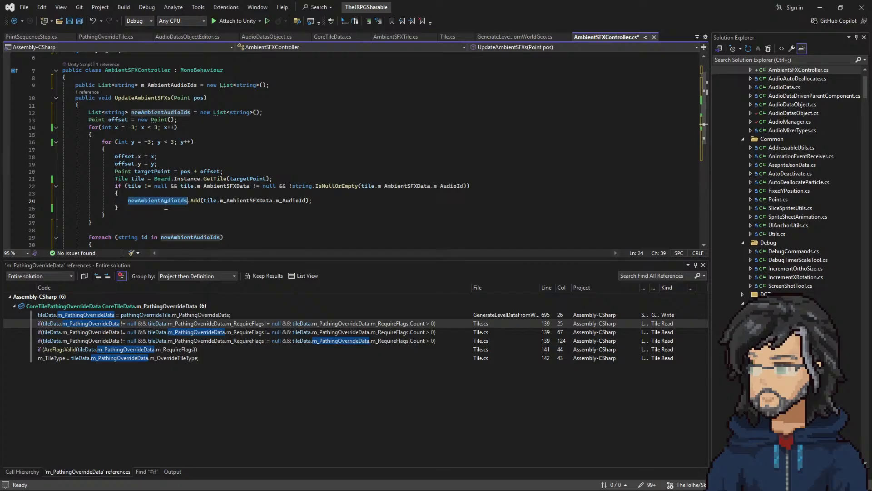
{"action": "left_click", "coordinate": [147, 112]}
{"action": "right_click", "coordinate": [147, 112]}
{"action": "left_click", "coordinate": [170, 127]}
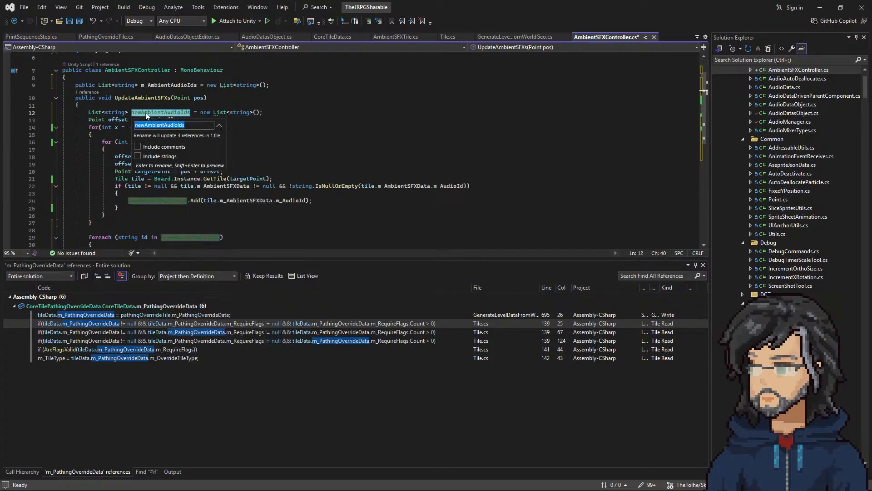
{"action": "left_click", "coordinate": [147, 124]}
{"action": "key", "text": "BackSpace"}
{"action": "key", "text": "BackSpace"}
{"action": "key", "text": "BackSpace"}
{"action": "type", "text": "cu"}
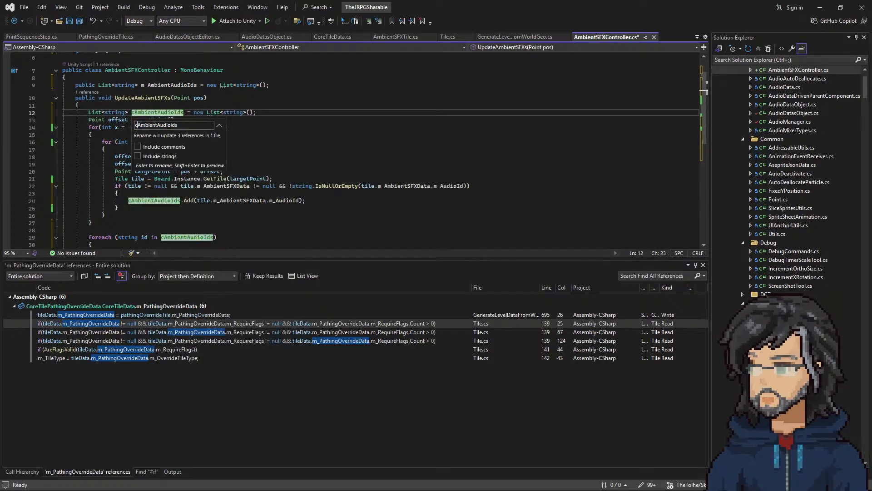
{"action": "type", "text": "rrent"}
{"action": "key", "text": "Return"}
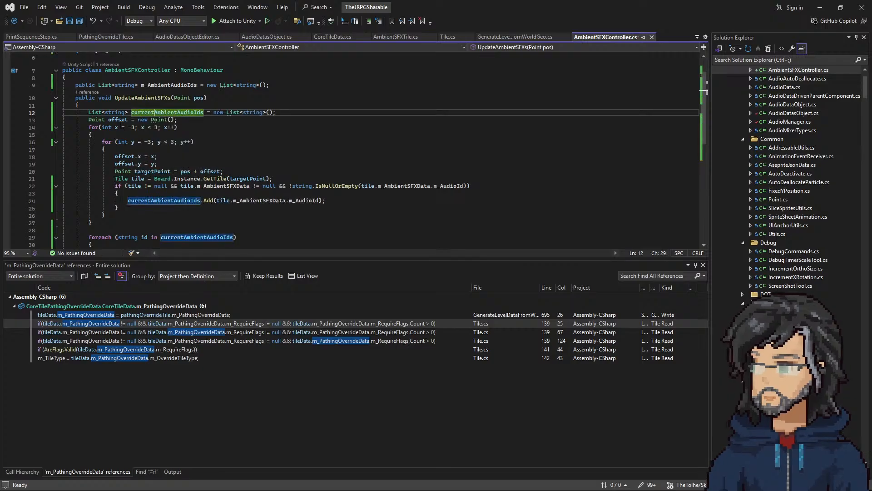
Step: Make the foreach loop's if condition call Contains on currentAmbientAudioIds, keeping the negation and the id argument
{"action": "scroll", "coordinate": [115, 163], "scroll_direction": "down", "scroll_amount": 3}
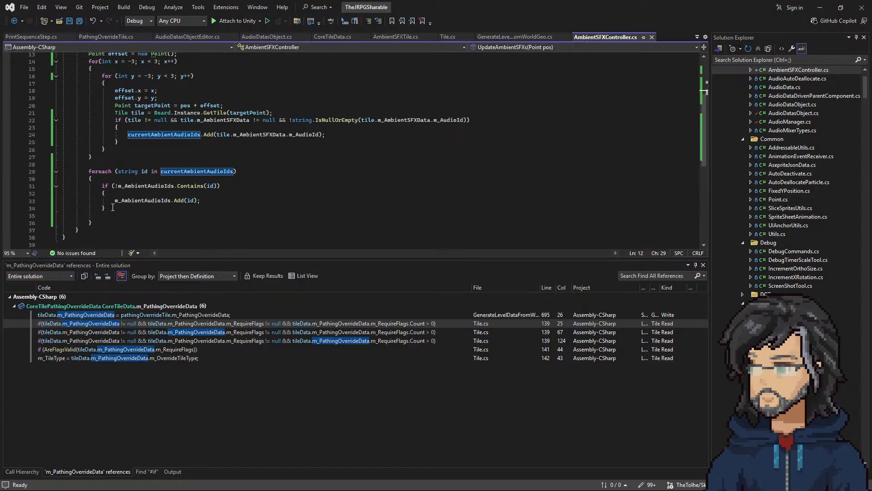
{"action": "double_click", "coordinate": [181, 172]}
{"action": "key", "text": "ctrl+c"}
{"action": "double_click", "coordinate": [143, 185]}
{"action": "key", "text": "ctrl+v"}
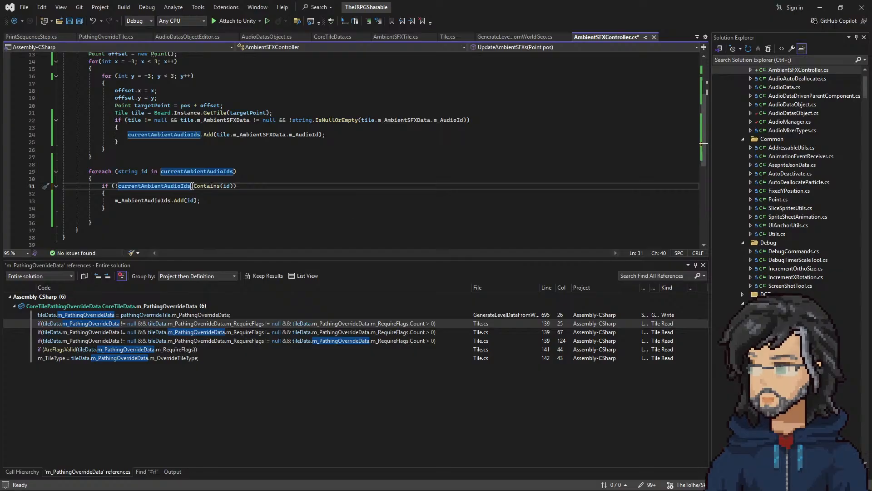
{"action": "double_click", "coordinate": [202, 186]}
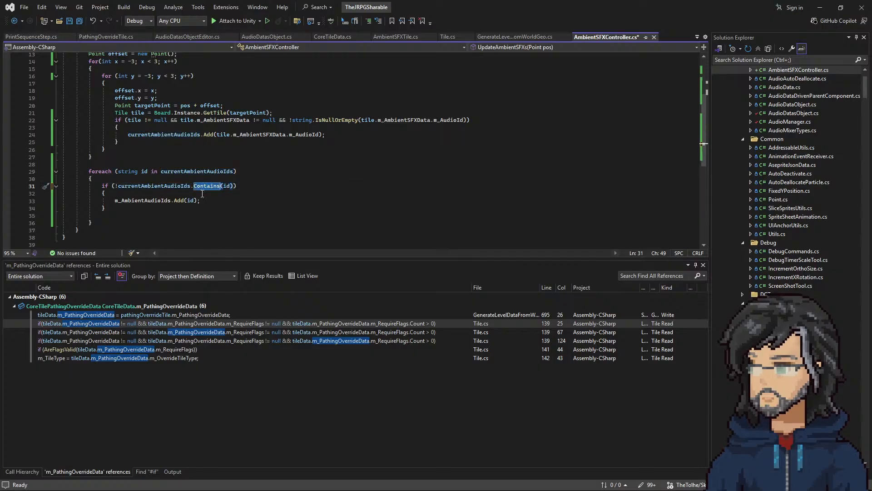
Step: Change the foreach loop to iterate over m_AmbientAudioIds
{"action": "scroll", "coordinate": [140, 191], "scroll_direction": "up", "scroll_amount": 2}
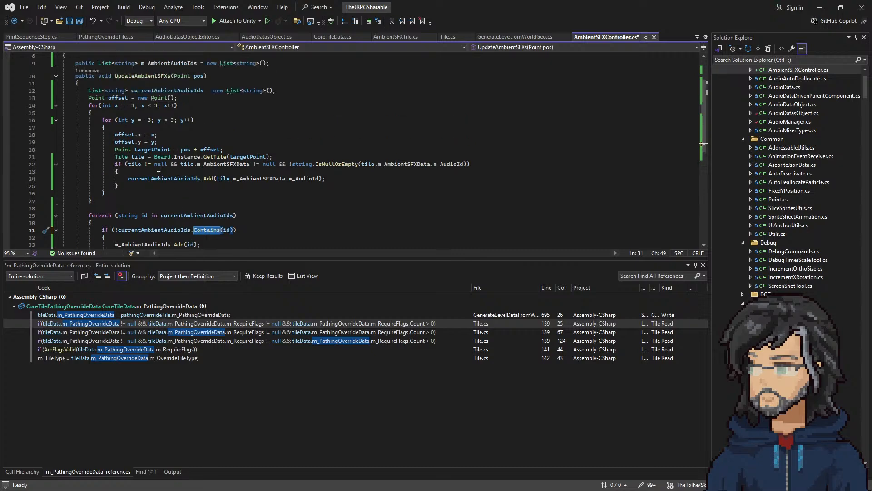
{"action": "double_click", "coordinate": [168, 63]}
{"action": "key", "text": "ctrl+c"}
{"action": "double_click", "coordinate": [197, 215]}
{"action": "key", "text": "ctrl+v"}
{"action": "scroll", "coordinate": [176, 232], "scroll_direction": "down", "scroll_amount": 3}
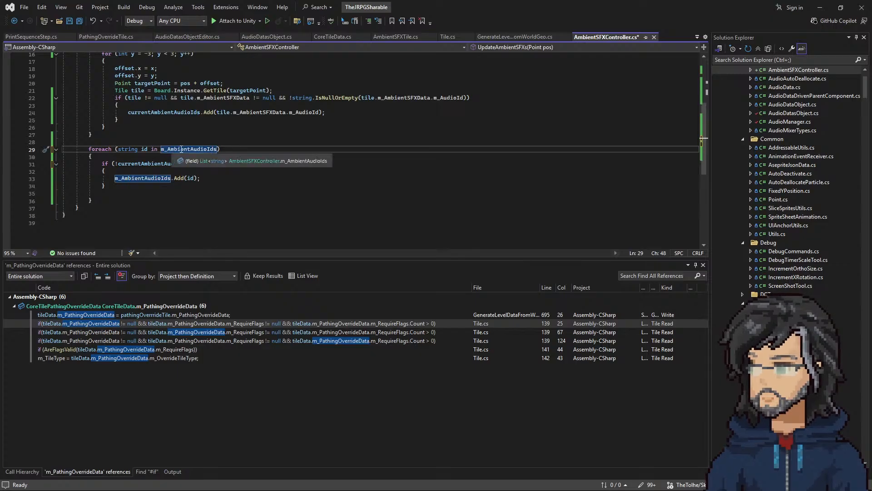
{"action": "left_click_drag", "start_coordinate": [117, 149], "coordinate": [215, 151]}
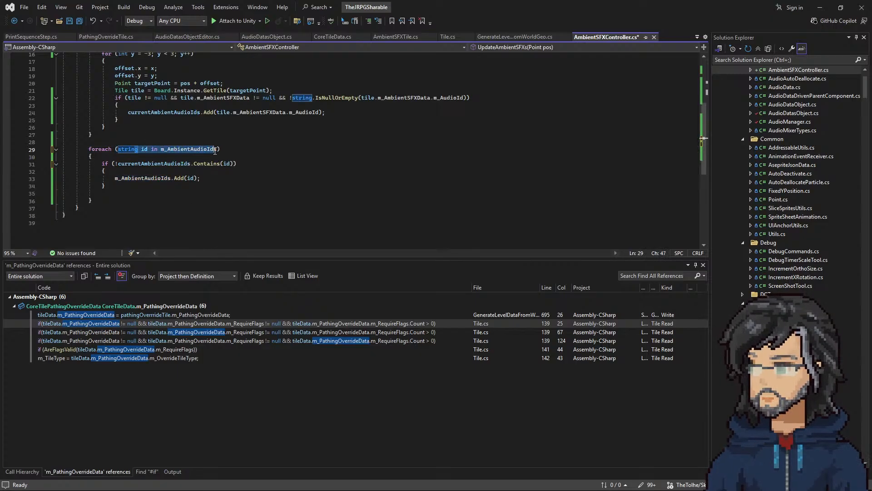
Step: Replace the Add statement inside the foreach loop's if block with currentAmbientAudioIds.Remove(id);
{"action": "left_click", "coordinate": [156, 178]}
{"action": "left_click", "coordinate": [156, 164]}
{"action": "key", "text": "ctrl+c"}
{"action": "double_click", "coordinate": [143, 178]}
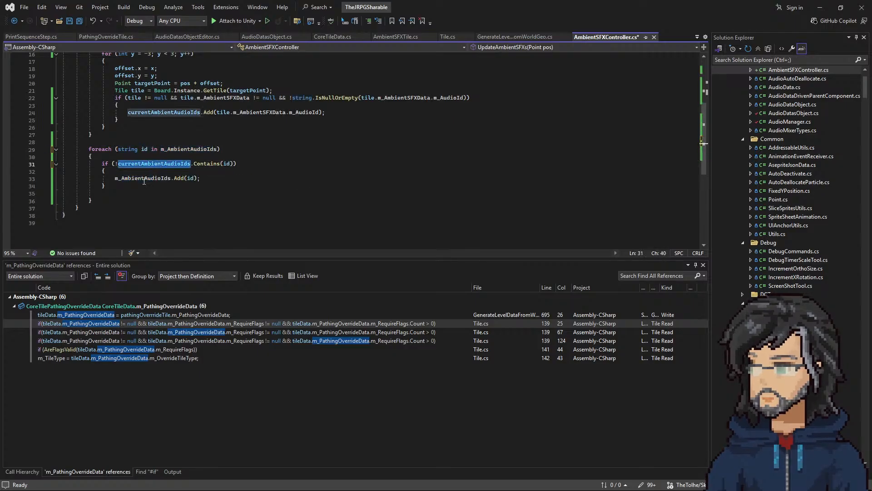
{"action": "key", "text": "ctrl+v"}
{"action": "double_click", "coordinate": [196, 178]}
{"action": "type", "text": "re"}
{"action": "double_click", "coordinate": [205, 190]}
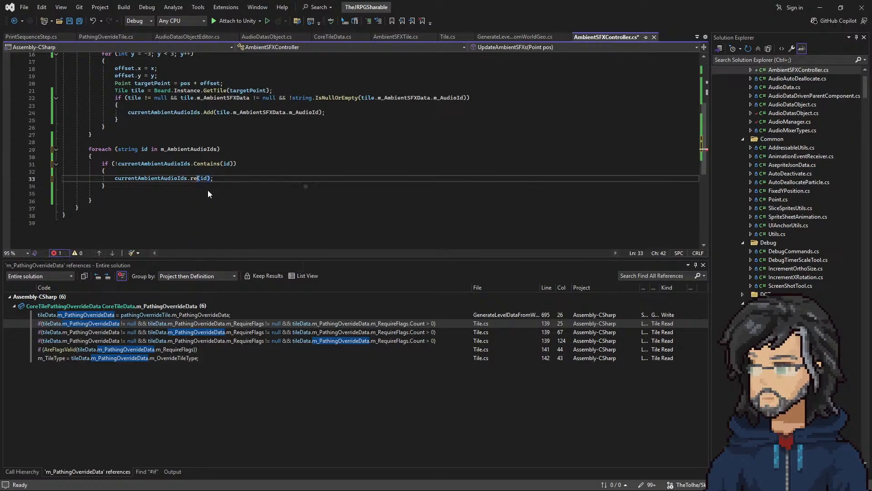
{"action": "left_click", "coordinate": [223, 179]}
Step: Rename the local list currentAmbientAudioIds to newAmbientAudioIds in all its references
{"action": "double_click", "coordinate": [156, 178]}
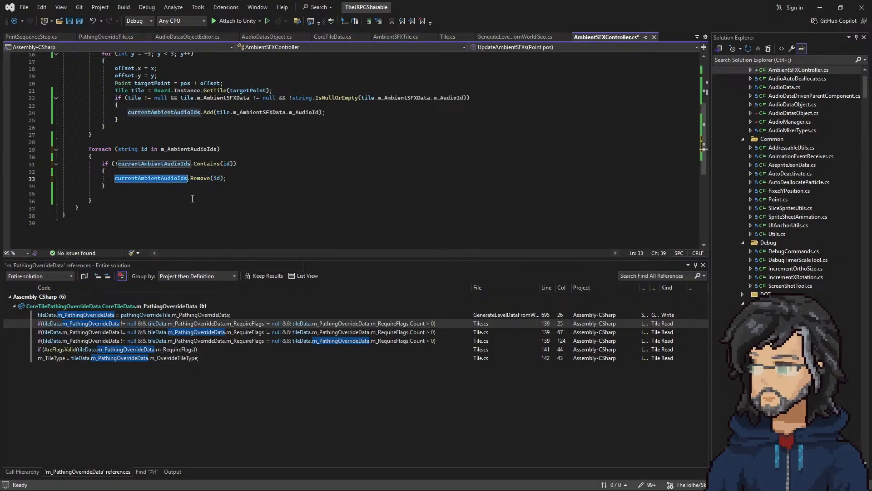
{"action": "scroll", "coordinate": [147, 142], "scroll_direction": "up", "scroll_amount": 3}
{"action": "right_click", "coordinate": [157, 91]}
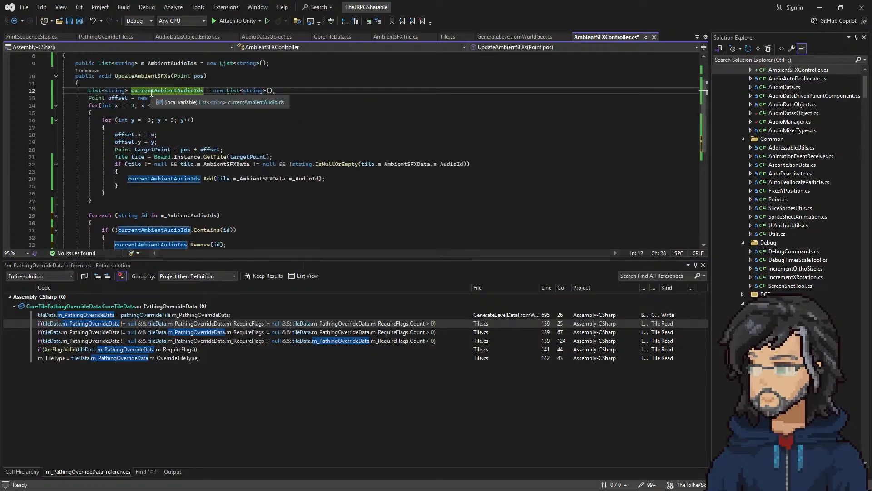
{"action": "left_click", "coordinate": [170, 107]}
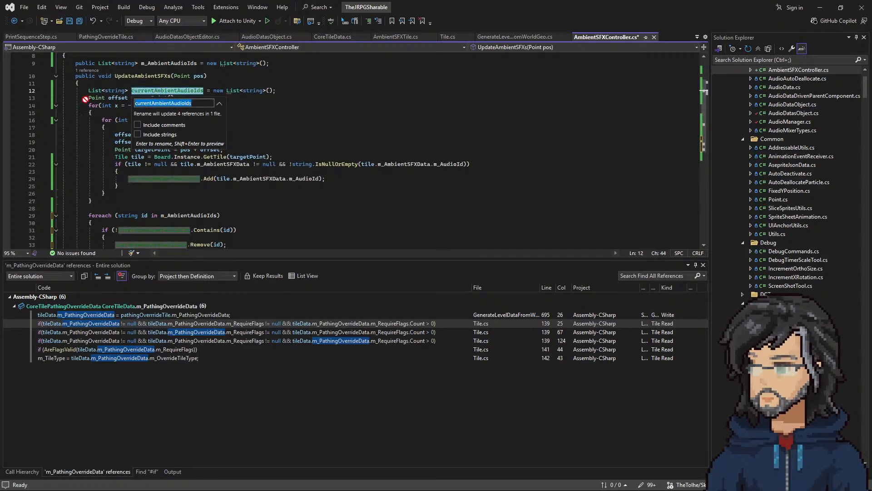
{"action": "left_click", "coordinate": [152, 104]}
{"action": "left_click_drag", "start_coordinate": [152, 104], "coordinate": [64, 99]}
{"action": "type", "text": "new"}
{"action": "key", "text": "Return"}
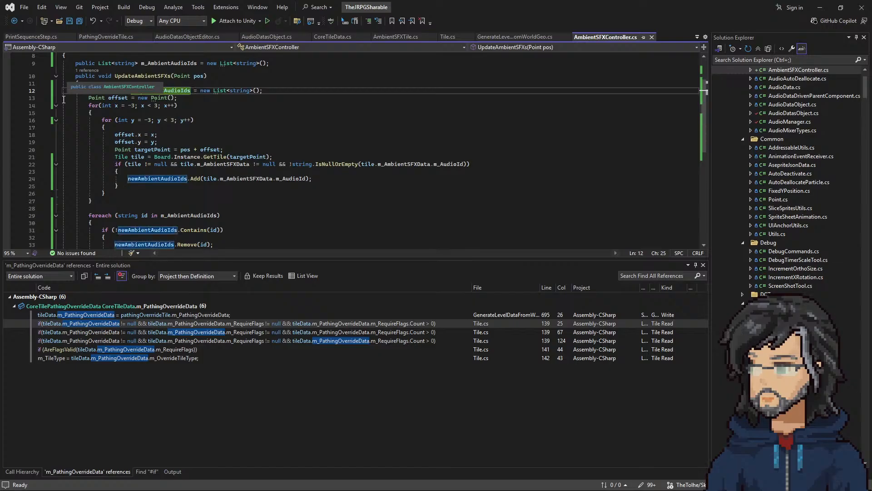
Step: Check the foreach loop's removal logic and delete the blank line after its if block
{"action": "scroll", "coordinate": [189, 157], "scroll_direction": "down", "scroll_amount": 2}
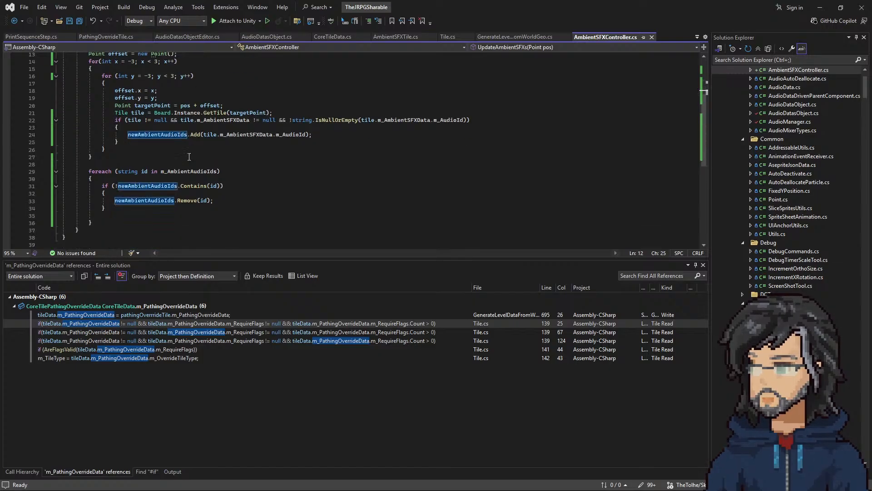
{"action": "left_click_drag", "start_coordinate": [112, 171], "coordinate": [205, 170]}
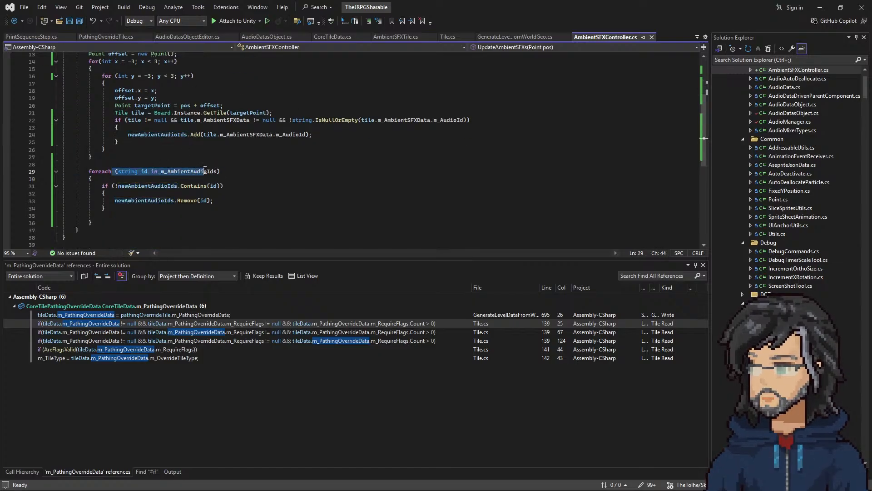
{"action": "left_click_drag", "start_coordinate": [112, 186], "coordinate": [135, 201]}
{"action": "left_click", "coordinate": [180, 180]}
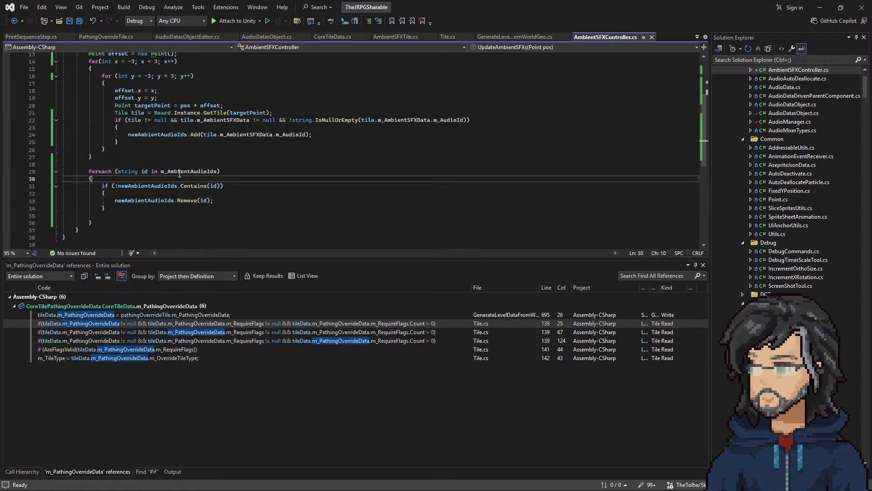
{"action": "double_click", "coordinate": [188, 172]}
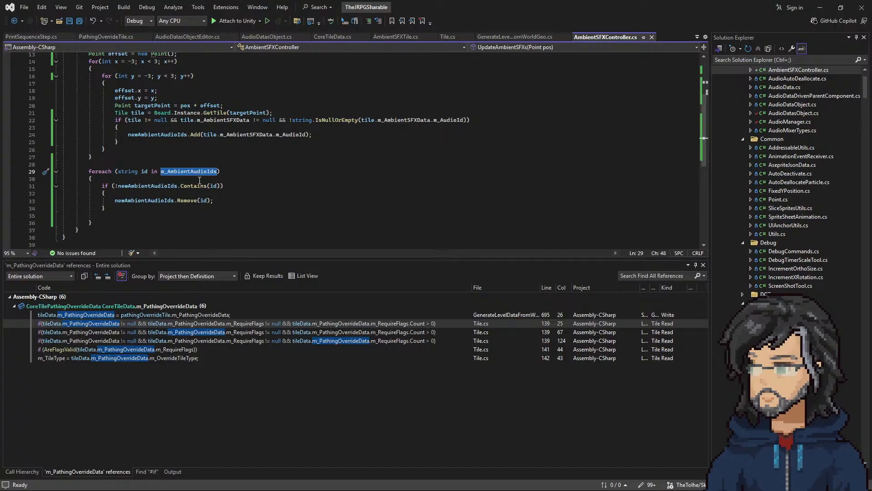
{"action": "left_click_drag", "start_coordinate": [116, 200], "coordinate": [214, 202]}
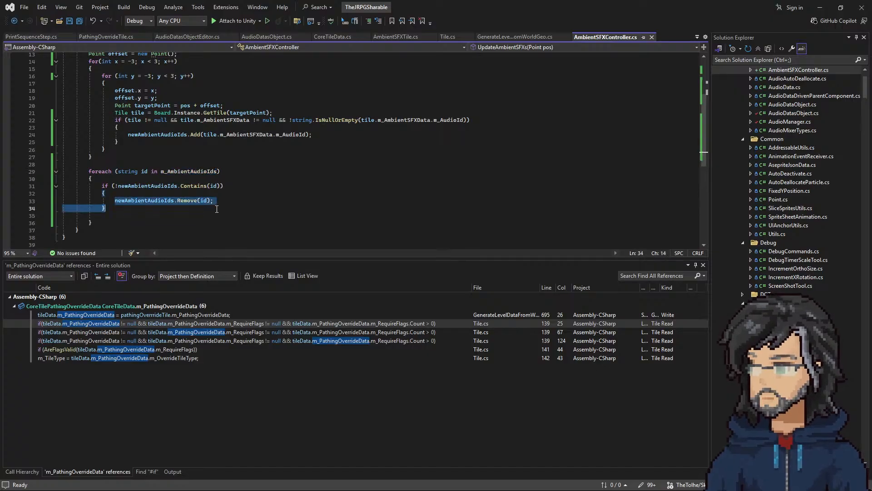
{"action": "left_click", "coordinate": [114, 209]}
{"action": "key", "text": "Delete"}
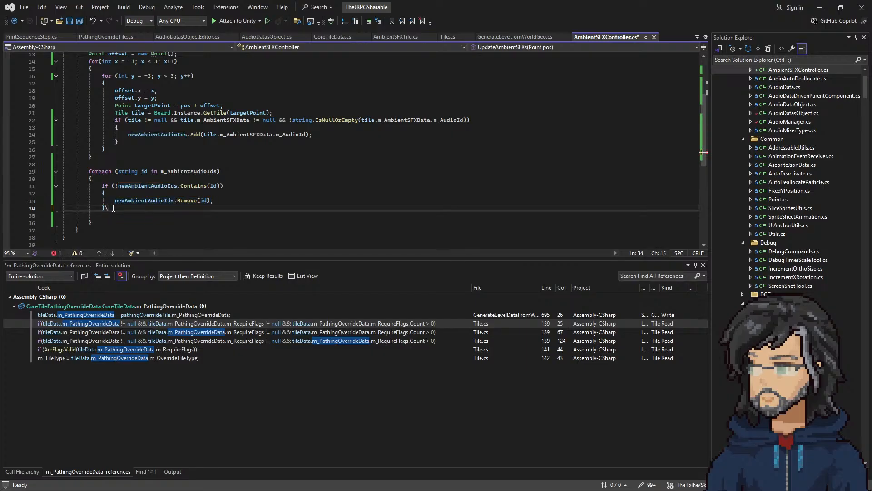
{"action": "key", "text": "Down"}
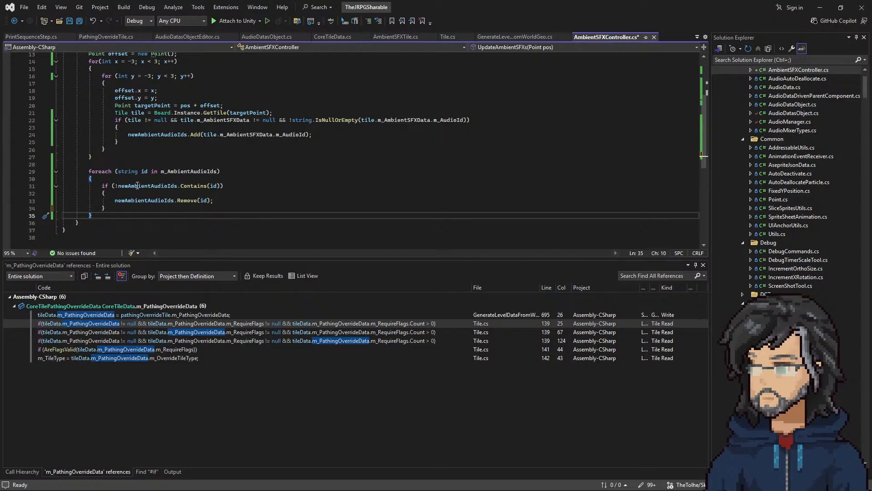
Step: Duplicate the newAmbientAudioIds list declaration at the start of UpdateAmbientSFXs
{"action": "scroll", "coordinate": [155, 184], "scroll_direction": "up", "scroll_amount": 3}
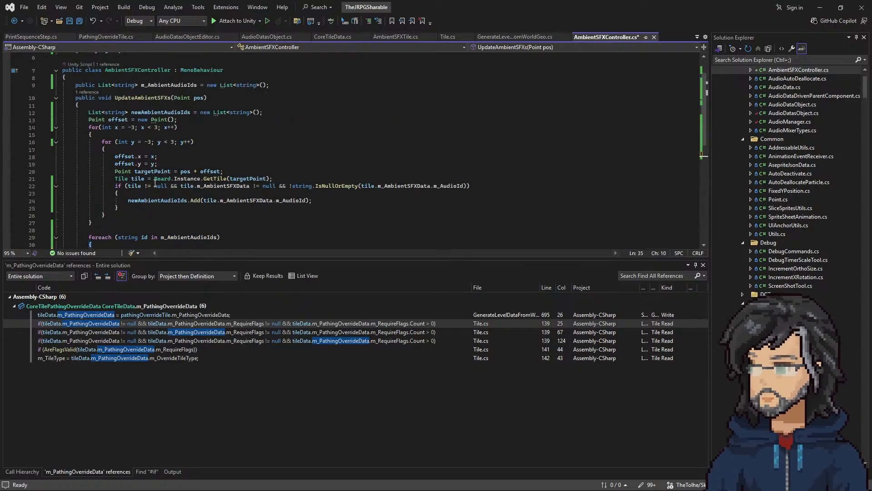
{"action": "left_click", "coordinate": [264, 113]}
{"action": "key", "text": "shift+Up"}
{"action": "key", "text": "ctrl+c"}
{"action": "key", "text": "Left"}
{"action": "key", "text": "ctrl+v"}
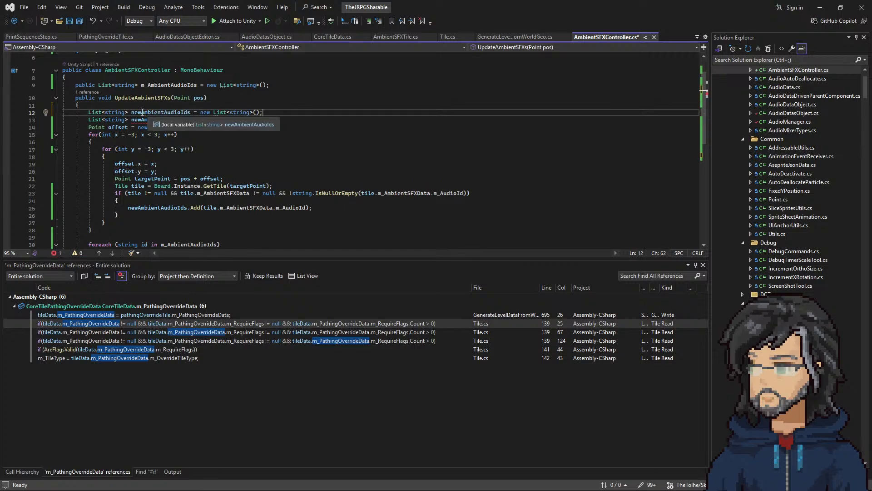
Step: Name the list in the first of the two duplicate declarations ToRemoveAmbientAudioIds
{"action": "left_click", "coordinate": [131, 112]}
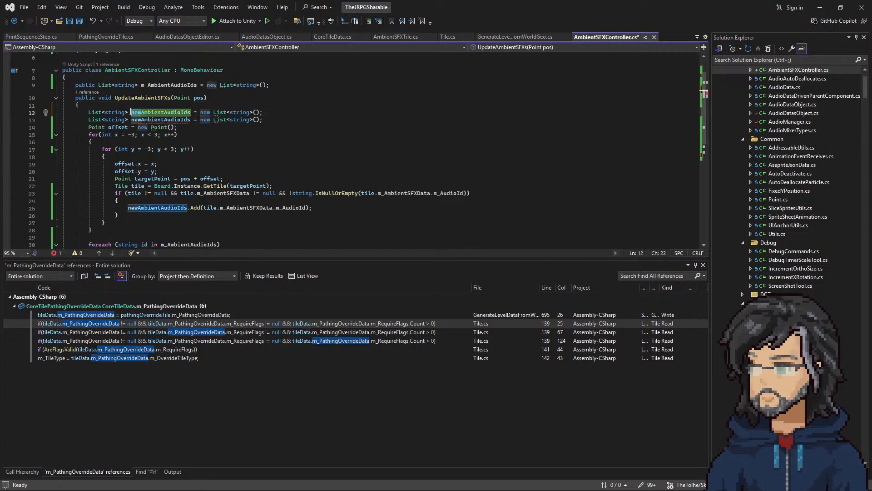
{"action": "key", "text": "Delete"}
{"action": "key", "text": "Delete"}
{"action": "key", "text": "Delete"}
{"action": "type", "text": "ToRemove"}
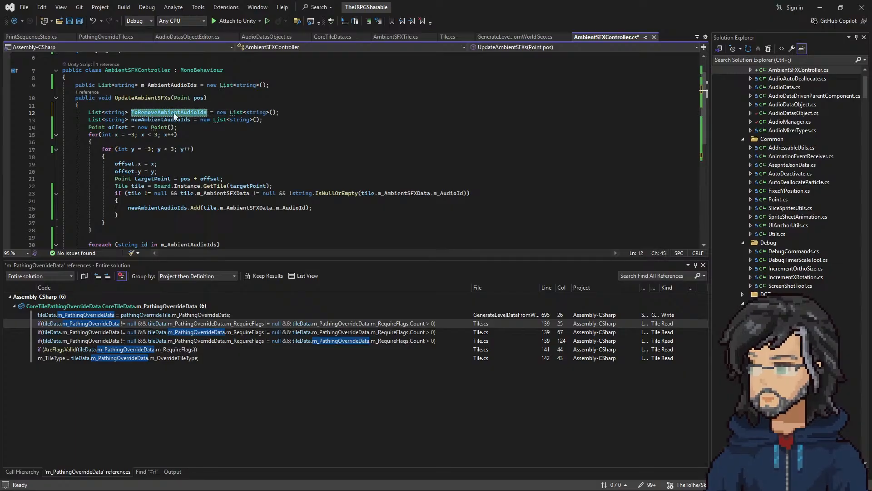
{"action": "scroll", "coordinate": [264, 171], "scroll_direction": "down", "scroll_amount": 5}
{"action": "scroll", "coordinate": [258, 168], "scroll_direction": "up", "scroll_amount": 4}
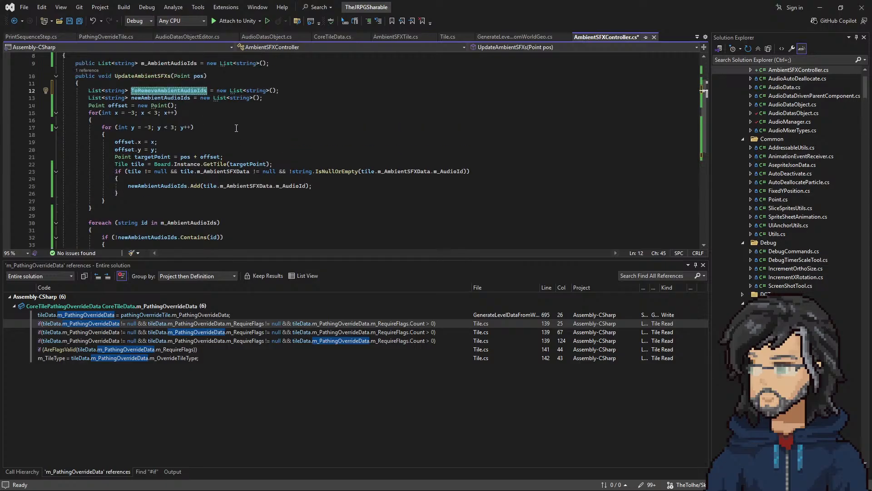
{"action": "left_click", "coordinate": [184, 83]}
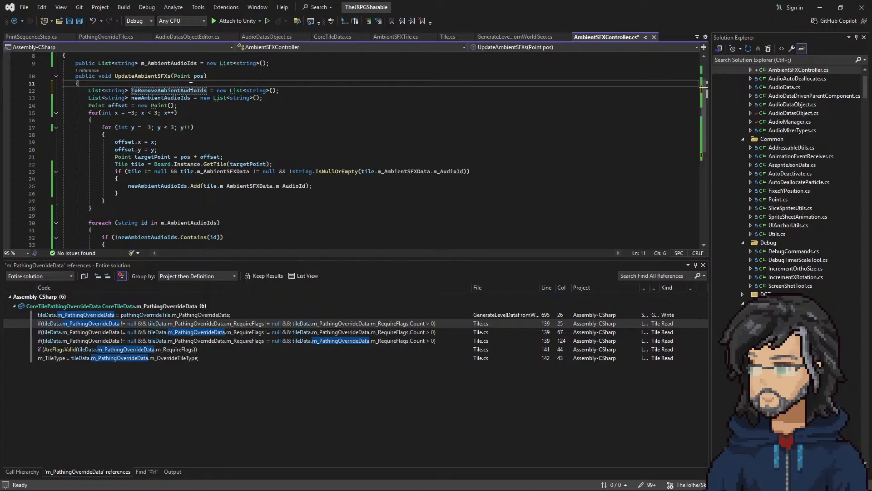
Step: Rename the local list newAmbientAudioIds to currentAmbientAudioIds in all its references
{"action": "double_click", "coordinate": [162, 108]}
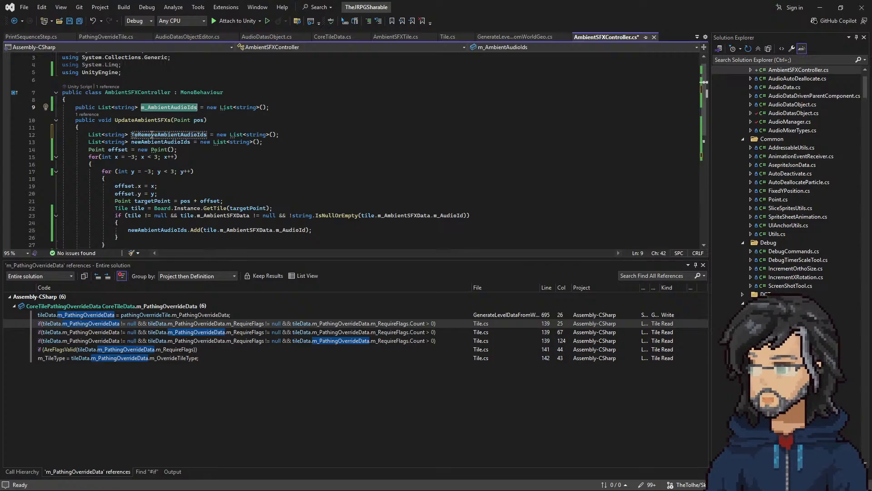
{"action": "double_click", "coordinate": [159, 141]}
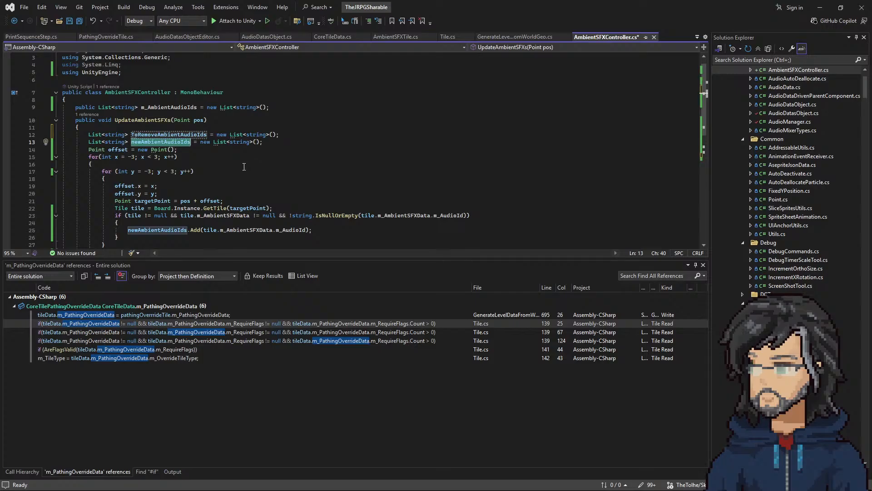
{"action": "right_click", "coordinate": [169, 143]}
{"action": "left_click", "coordinate": [195, 160]}
{"action": "left_click_drag", "start_coordinate": [144, 154], "coordinate": [88, 148]}
{"action": "type", "text": "currentAmbientAudioIds"}
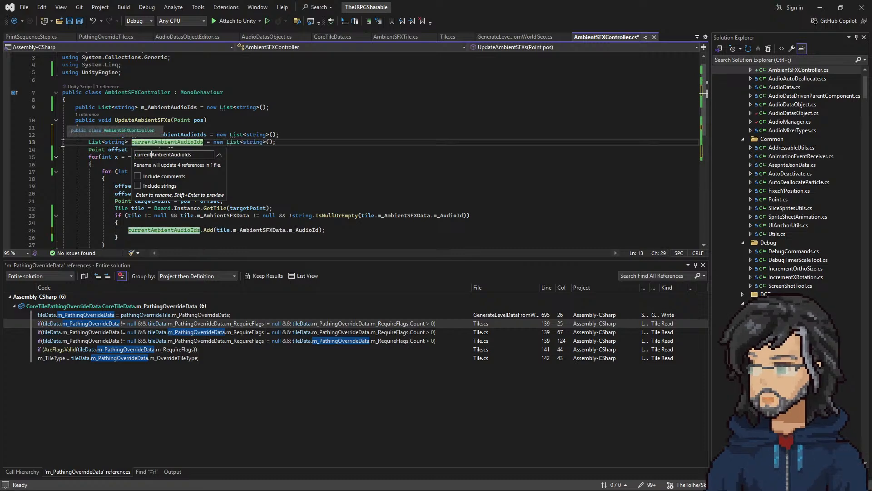
{"action": "key", "text": "Return"}
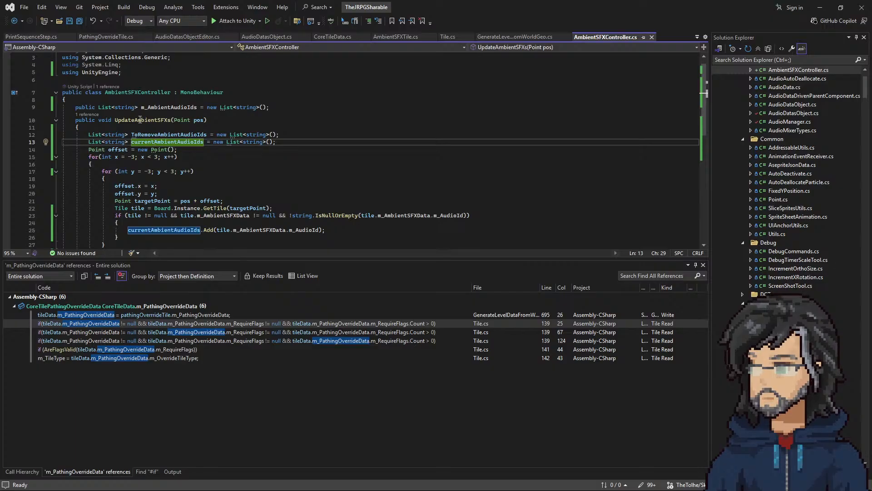
{"action": "left_click", "coordinate": [201, 120]}
{"action": "left_click", "coordinate": [181, 142]}
{"action": "scroll", "coordinate": [180, 146], "scroll_direction": "down", "scroll_amount": 3}
{"action": "left_click_drag", "start_coordinate": [114, 149], "coordinate": [124, 171]}
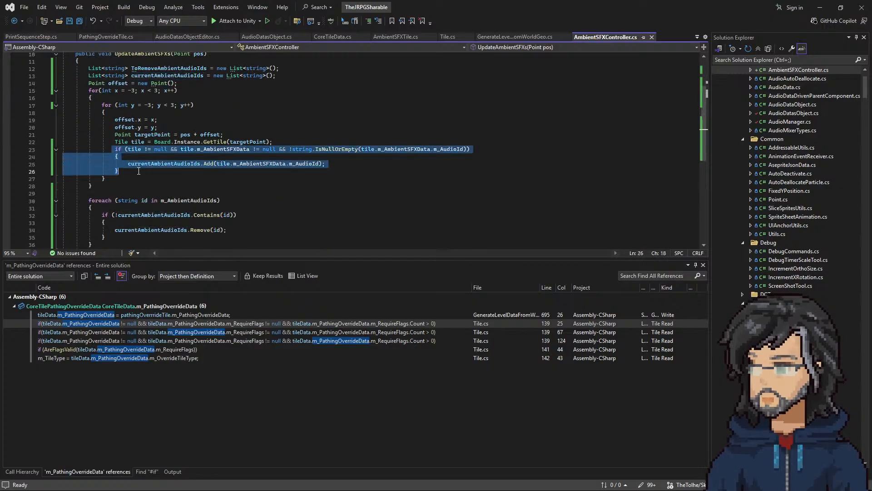
{"action": "left_click", "coordinate": [124, 171]}
{"action": "double_click", "coordinate": [160, 77]}
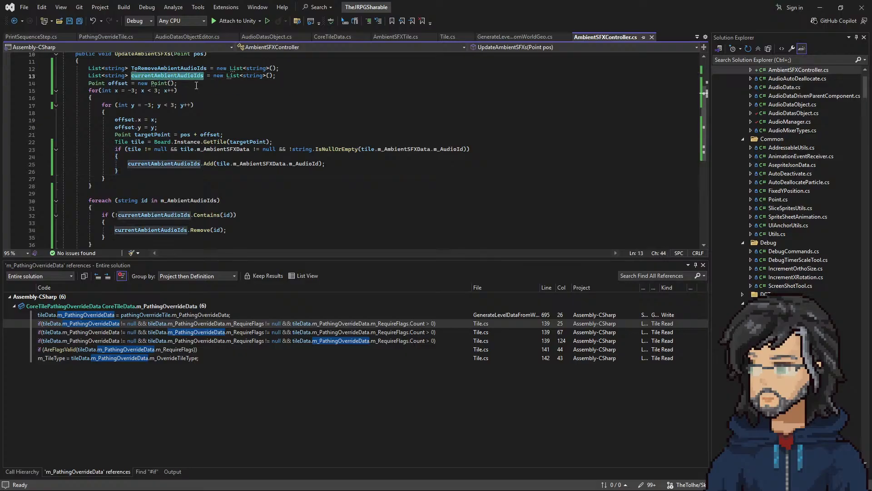
{"action": "right_click", "coordinate": [166, 78]}
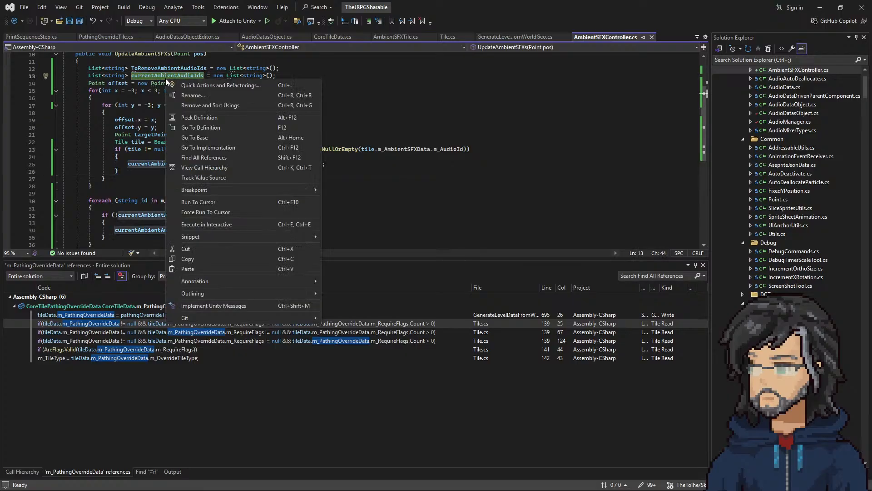
{"action": "left_click", "coordinate": [183, 96]}
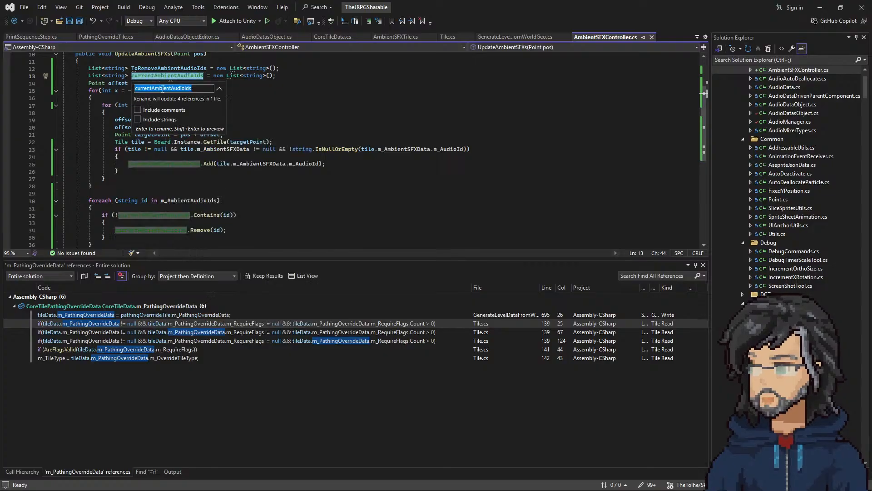
{"action": "left_click_drag", "start_coordinate": [151, 88], "coordinate": [103, 83]}
{"action": "left_click", "coordinate": [305, 111]}
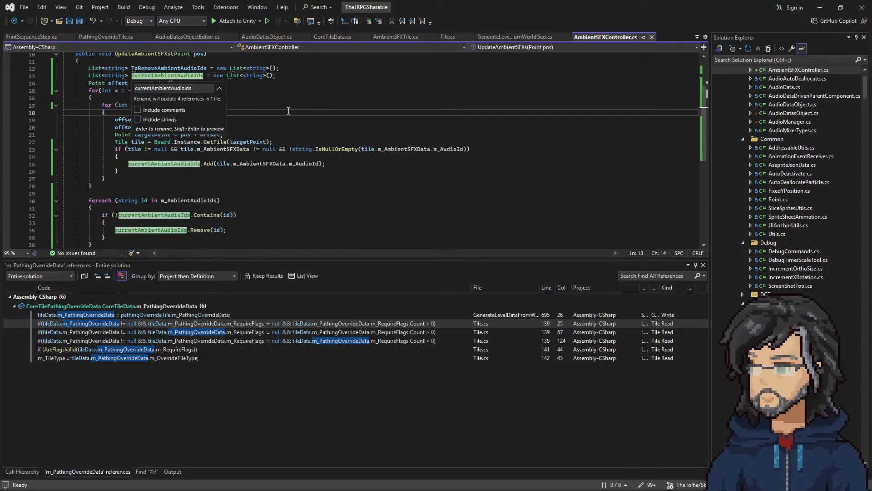
{"action": "key", "text": "Escape"}
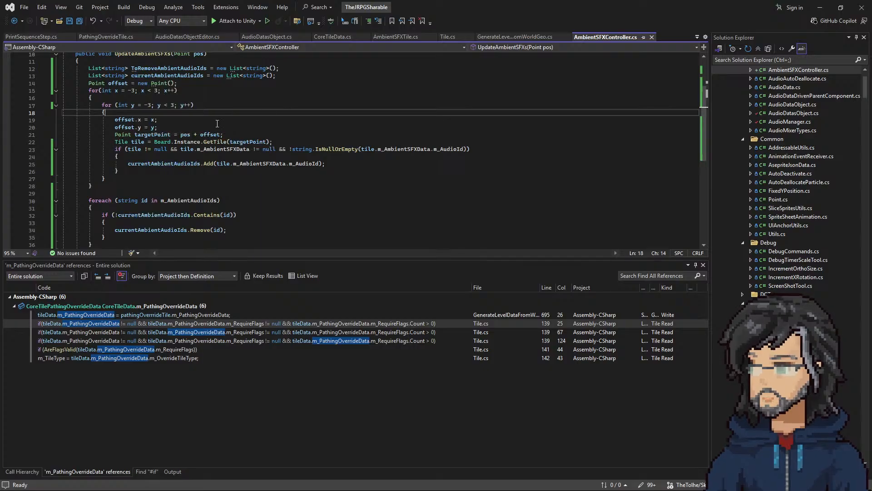
Step: Compare the m_AmbientAudioIds field with how the nested tile loops fill currentAmbientAudioIds
{"action": "scroll", "coordinate": [200, 121], "scroll_direction": "up", "scroll_amount": 1}
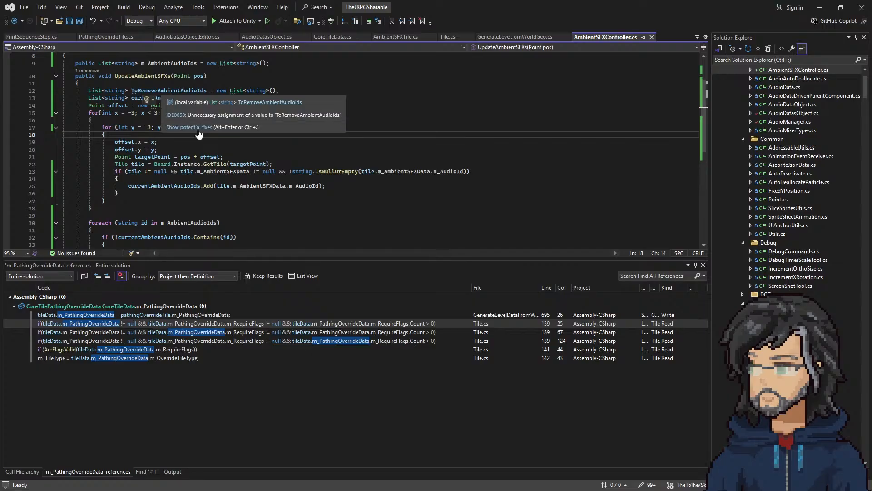
{"action": "scroll", "coordinate": [163, 130], "scroll_direction": "up", "scroll_amount": 2}
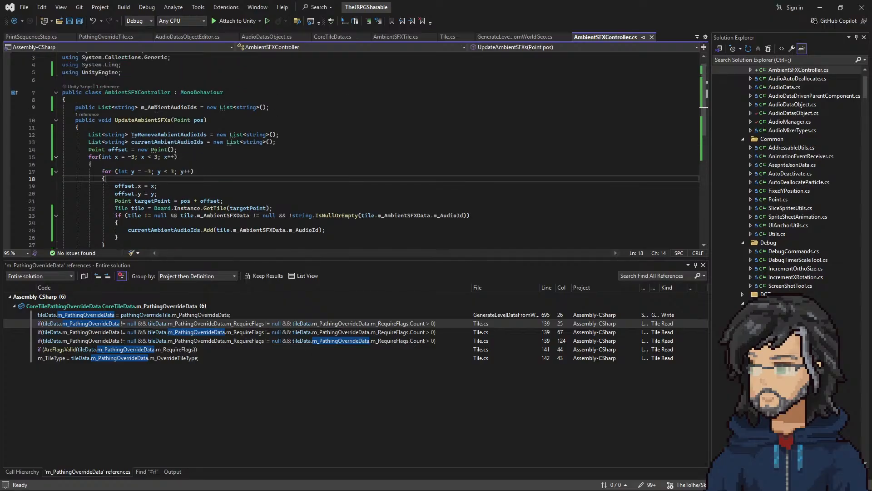
{"action": "left_click", "coordinate": [195, 108]}
{"action": "double_click", "coordinate": [196, 109]}
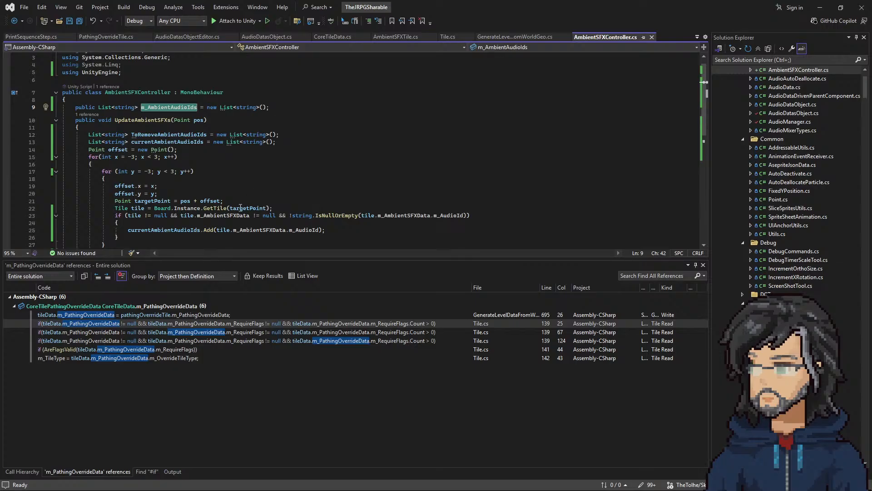
{"action": "scroll", "coordinate": [202, 111], "scroll_direction": "down", "scroll_amount": 2}
{"action": "left_click_drag", "start_coordinate": [115, 156], "coordinate": [189, 183]}
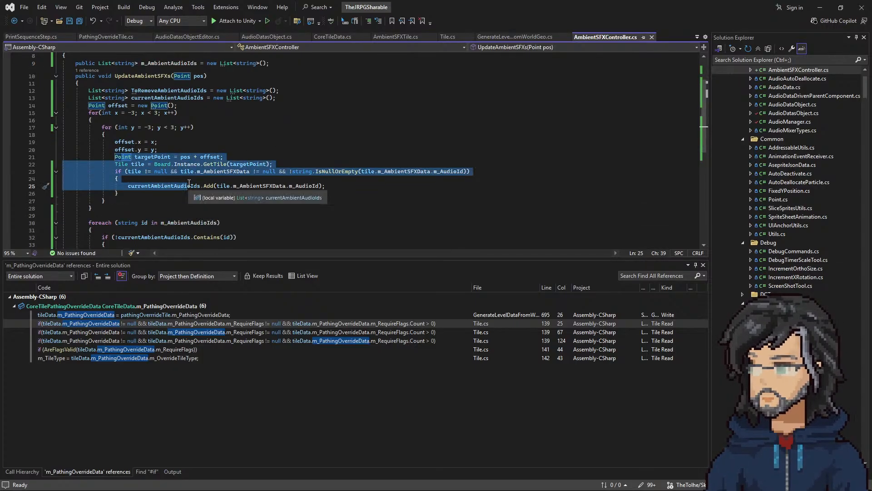
{"action": "scroll", "coordinate": [189, 183], "scroll_direction": "up", "scroll_amount": 3}
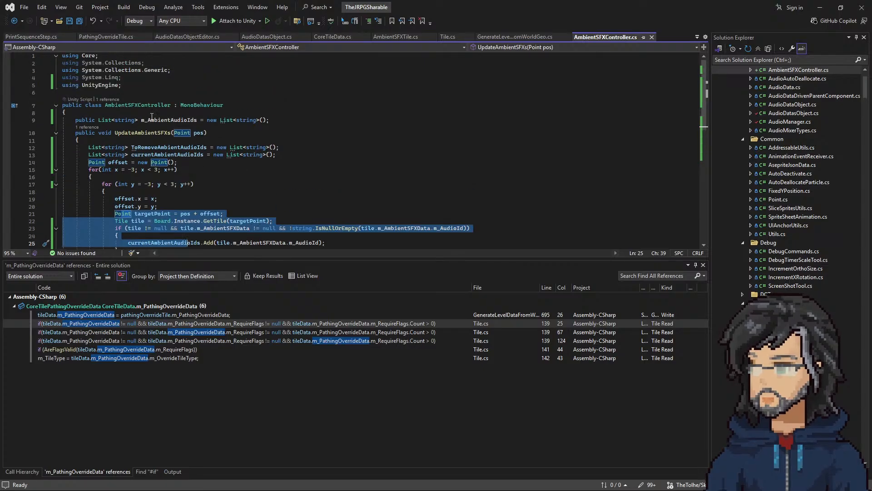
{"action": "left_click_drag", "start_coordinate": [147, 120], "coordinate": [194, 119]}
{"action": "double_click", "coordinate": [193, 120]}
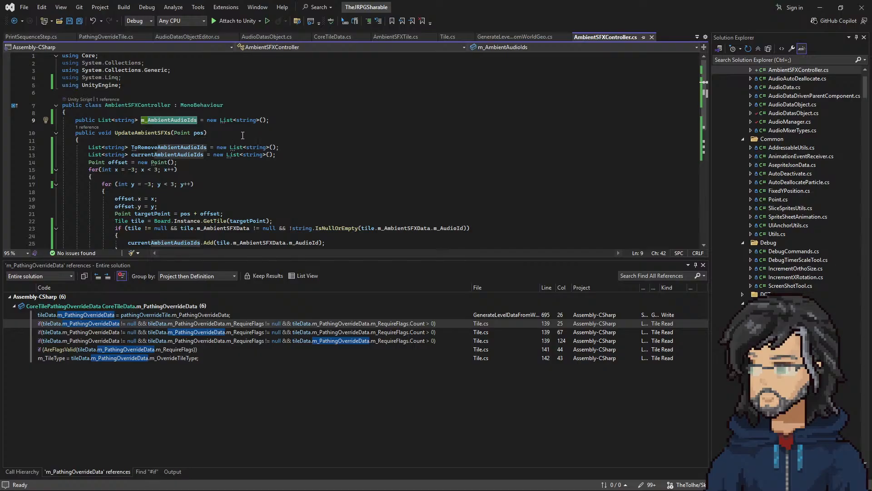
{"action": "scroll", "coordinate": [243, 135], "scroll_direction": "down", "scroll_amount": 2}
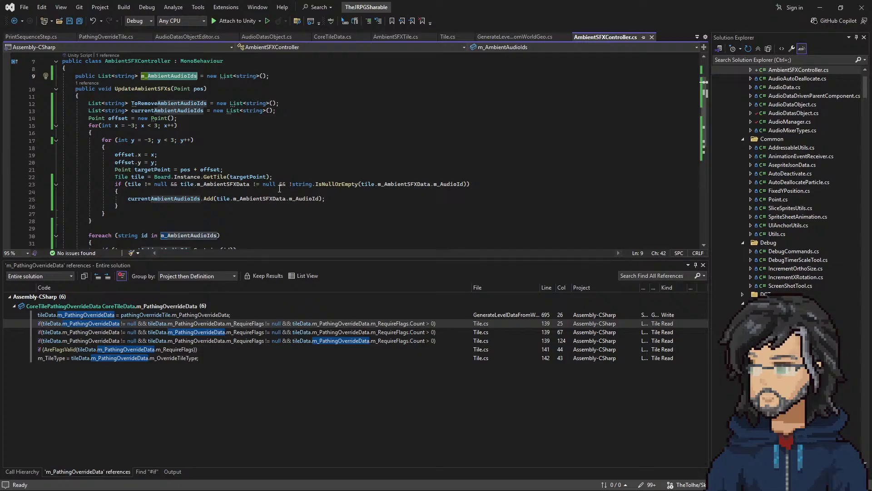
{"action": "double_click", "coordinate": [197, 198]}
{"action": "scroll", "coordinate": [272, 201], "scroll_direction": "down", "scroll_amount": 2}
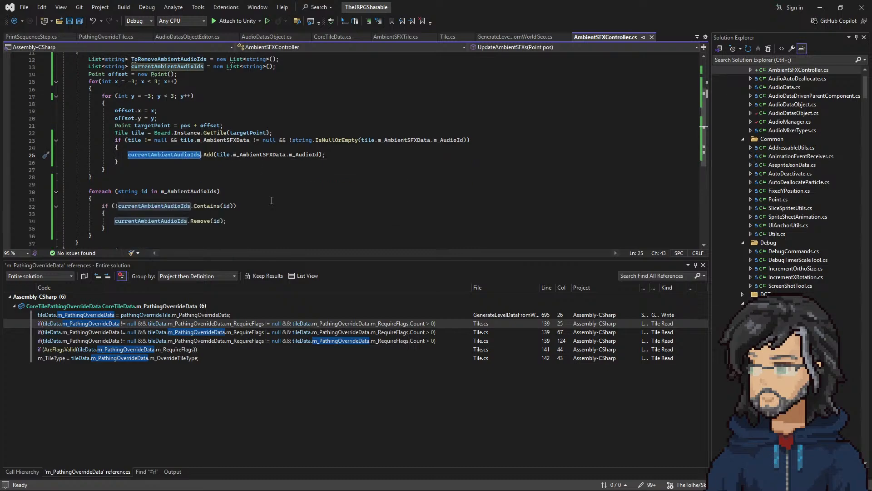
Step: Replace the Remove call in the foreach loop's if block with ToRemoveAmbientAudioIds.Add(id)
{"action": "scroll", "coordinate": [164, 201], "scroll_direction": "up", "scroll_amount": 1}
{"action": "left_click", "coordinate": [206, 81]}
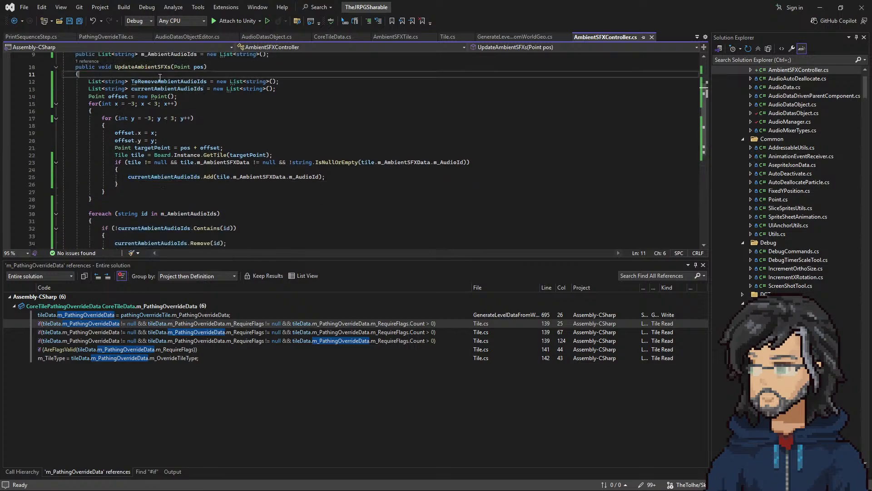
{"action": "scroll", "coordinate": [173, 161], "scroll_direction": "down", "scroll_amount": 5}
{"action": "double_click", "coordinate": [156, 132]}
{"action": "type", "text": "ToRemoveAmbientAudioIds"}
{"action": "double_click", "coordinate": [201, 132]}
{"action": "type", "text": "ad"}
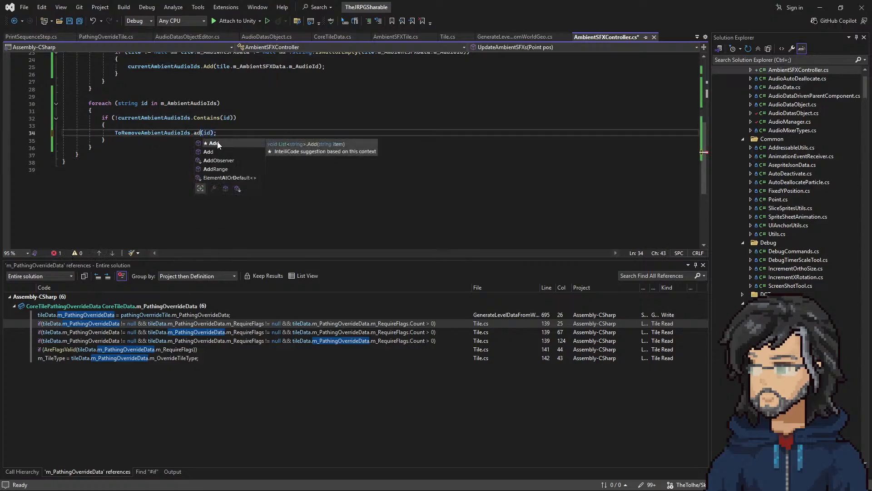
{"action": "double_click", "coordinate": [217, 143]}
Step: Review the foreach loop over m_AmbientAudioIds, its Contains condition and the statement inside the if block
{"action": "scroll", "coordinate": [227, 196], "scroll_direction": "up", "scroll_amount": 4}
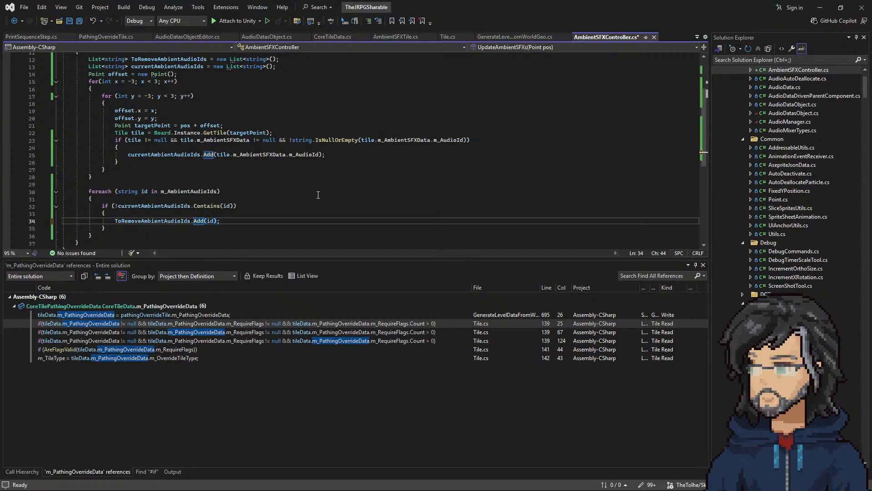
{"action": "double_click", "coordinate": [189, 192]}
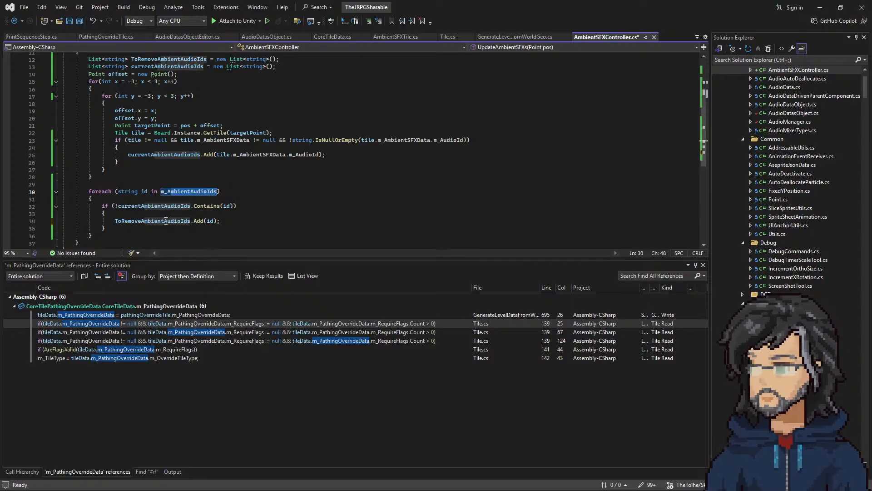
{"action": "left_click_drag", "start_coordinate": [115, 191], "coordinate": [222, 192]}
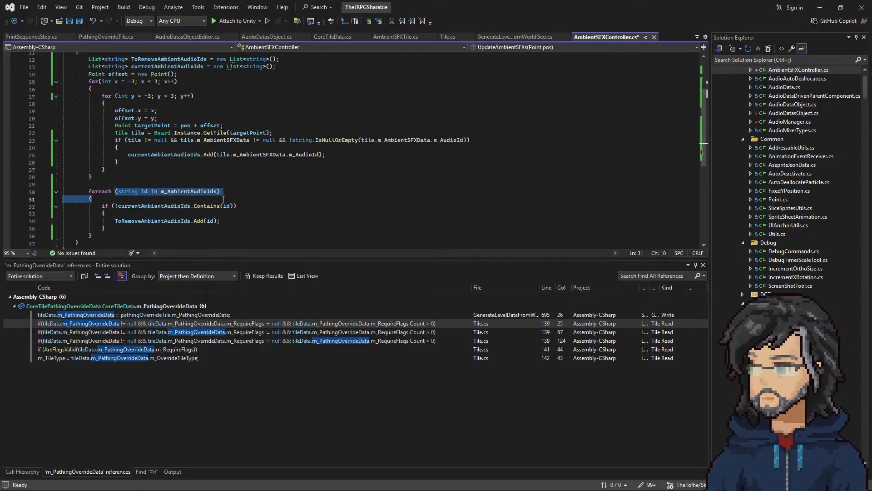
{"action": "left_click_drag", "start_coordinate": [113, 205], "coordinate": [235, 208]}
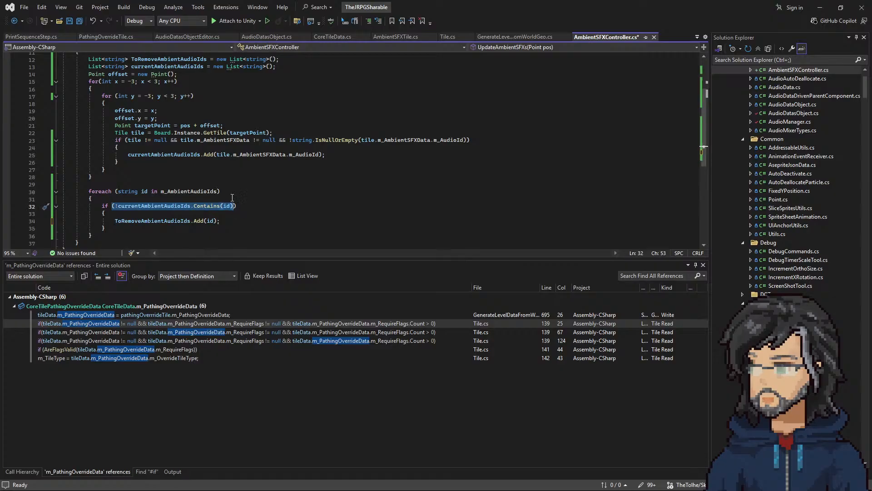
{"action": "left_click", "coordinate": [221, 223]}
{"action": "key", "text": "shift+Up"}
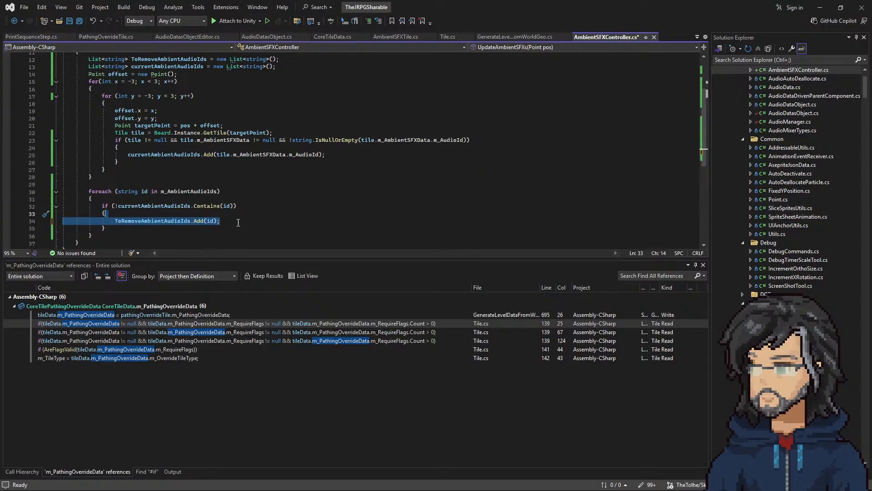
Step: Assign currentAmbientAudioIds to m_AmbientAudioIds directly after the foreach loop
{"action": "double_click", "coordinate": [199, 193]}
{"action": "key", "text": "ctrl+c"}
{"action": "left_click", "coordinate": [99, 234]}
{"action": "key", "text": "Return"}
{"action": "key", "text": "ctrl+v"}
{"action": "type", "text": "="}
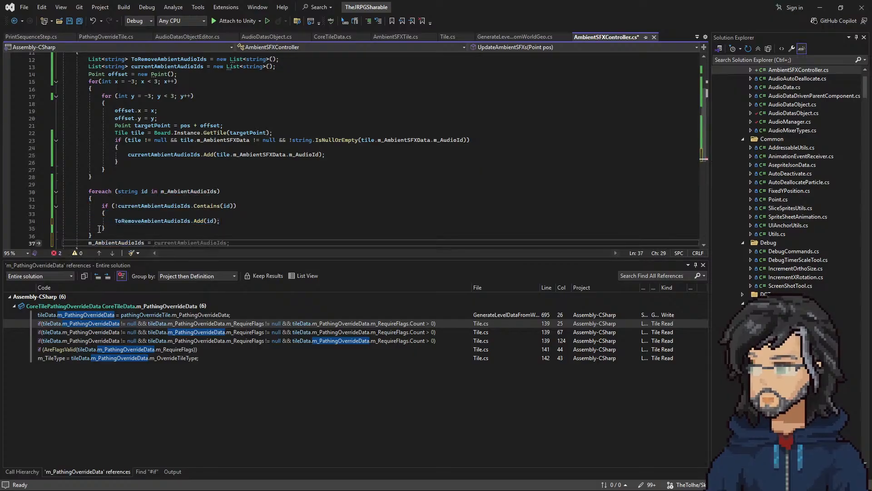
{"action": "key", "text": "Tab"}
Step: Add an empty foreach loop over each string id in ToRemoveAmbientAudioIds, below the m_AmbientAudioIds assignment
{"action": "scroll", "coordinate": [237, 249], "scroll_direction": "down", "scroll_amount": 2}
{"action": "double_click", "coordinate": [170, 176]}
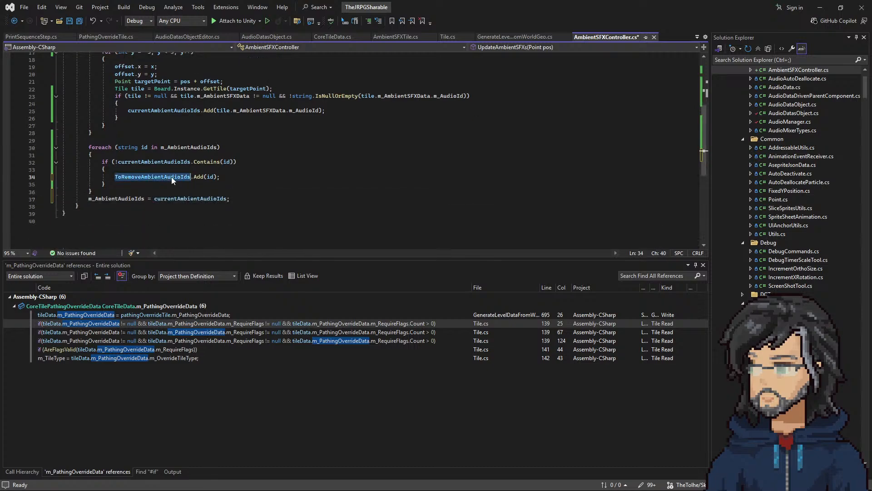
{"action": "left_click", "coordinate": [240, 195]}
{"action": "key", "text": "Return"}
{"action": "key", "text": "Return"}
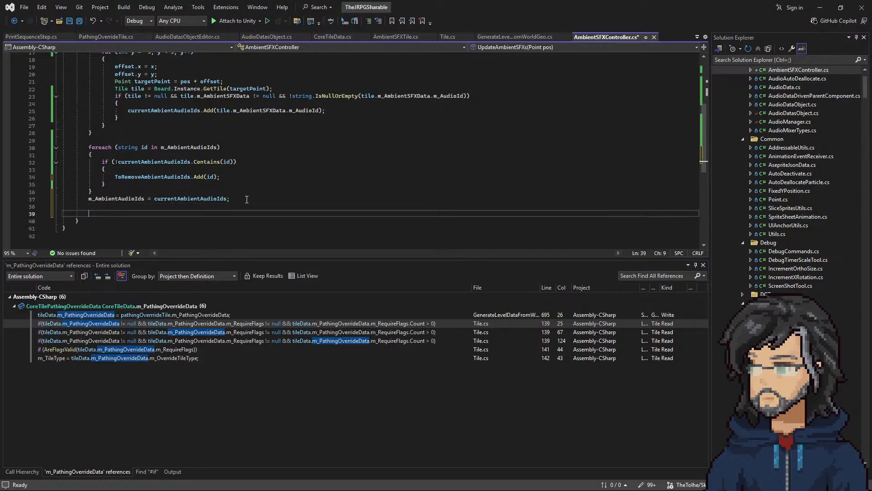
{"action": "type", "text": "fore"}
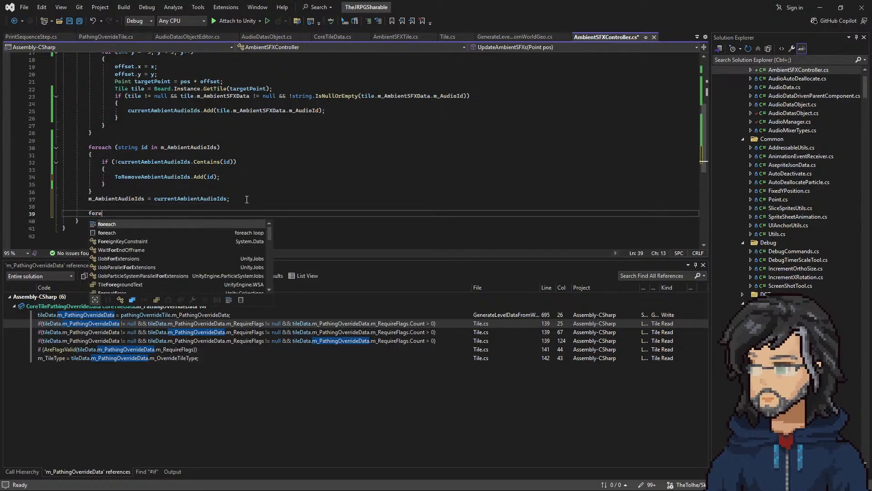
{"action": "type", "text": "ach("}
{"action": "key", "text": "ctrl+v"}
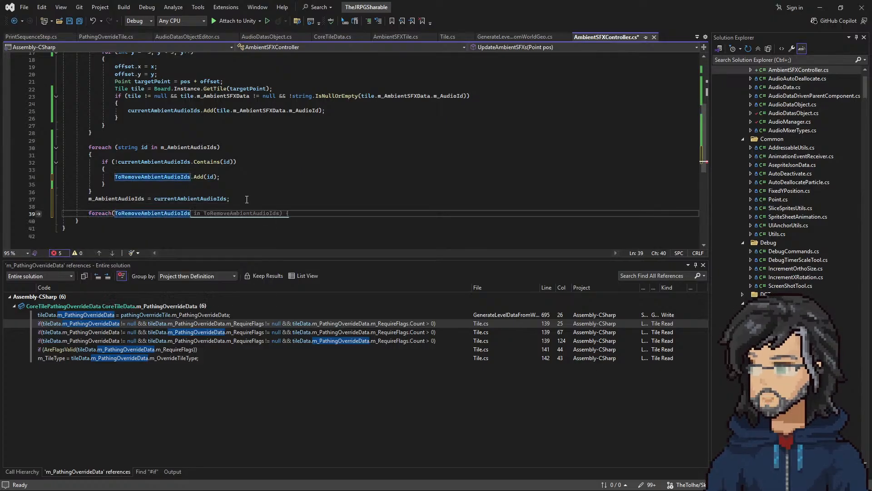
{"action": "key", "text": "ctrl+z"}
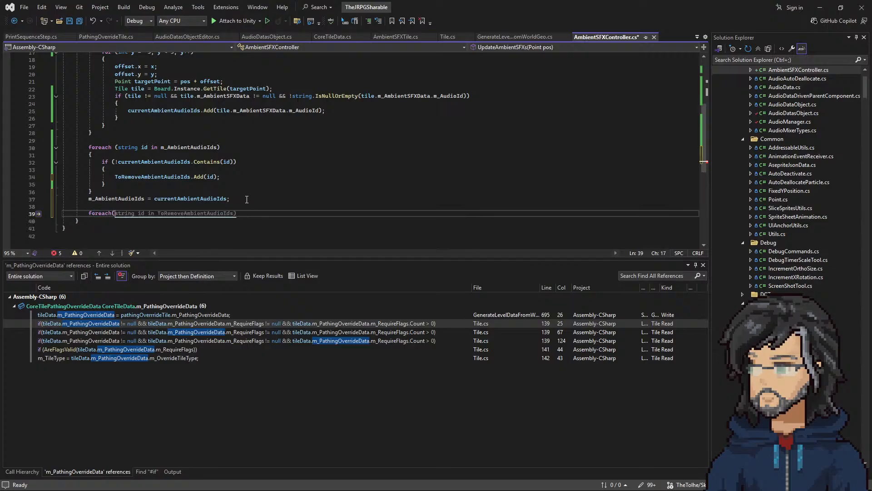
{"action": "key", "text": "Tab"}
{"action": "key", "text": "Return"}
{"action": "type", "text": "{"}
{"action": "key", "text": "Return"}
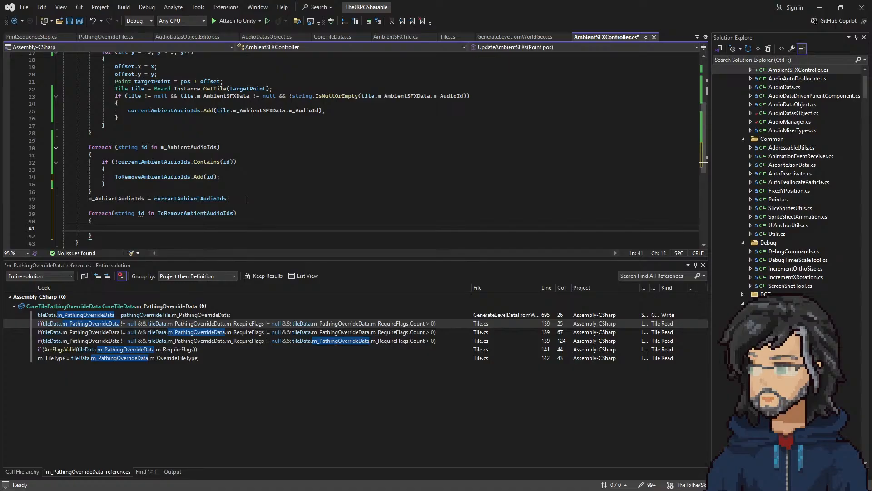
Step: Begin a statement with AudioManager.Instance inside the foreach loop over ToRemoveAmbientAudioIds
{"action": "type", "text": "audiop"}
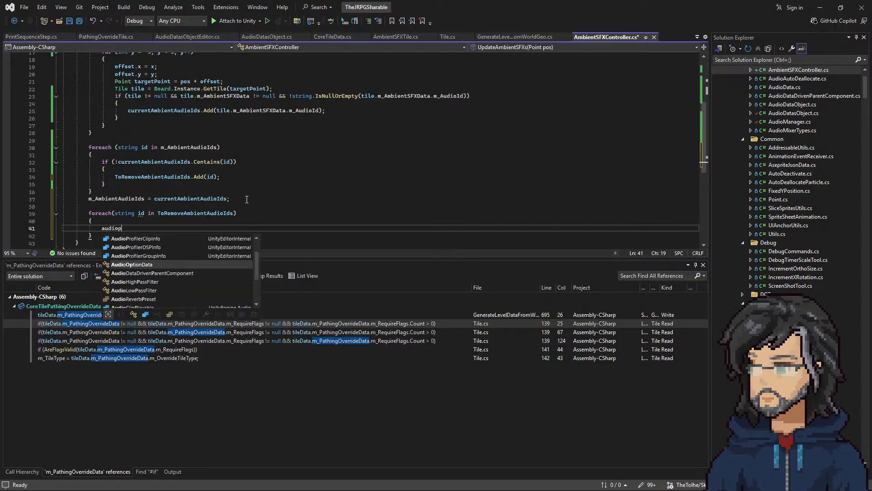
{"action": "key", "text": "BackSpace"}
{"action": "type", "text": "Manager.Instance"}
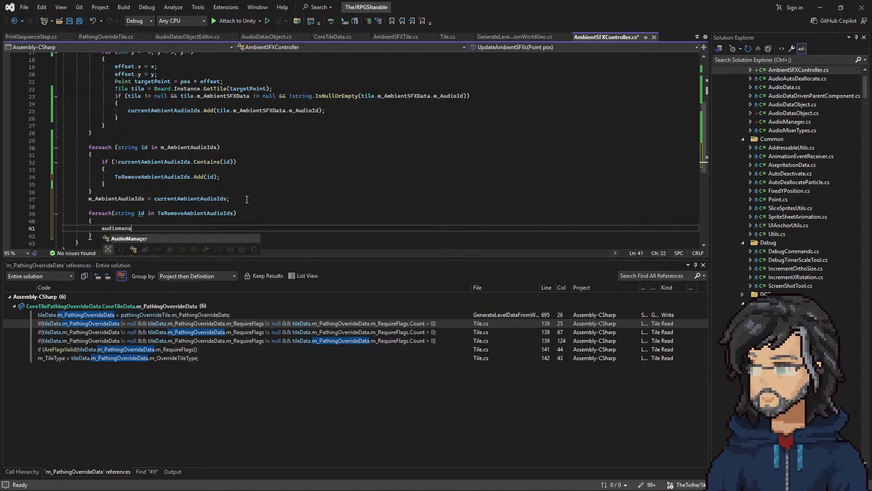
{"action": "type", "text": ".pla"}
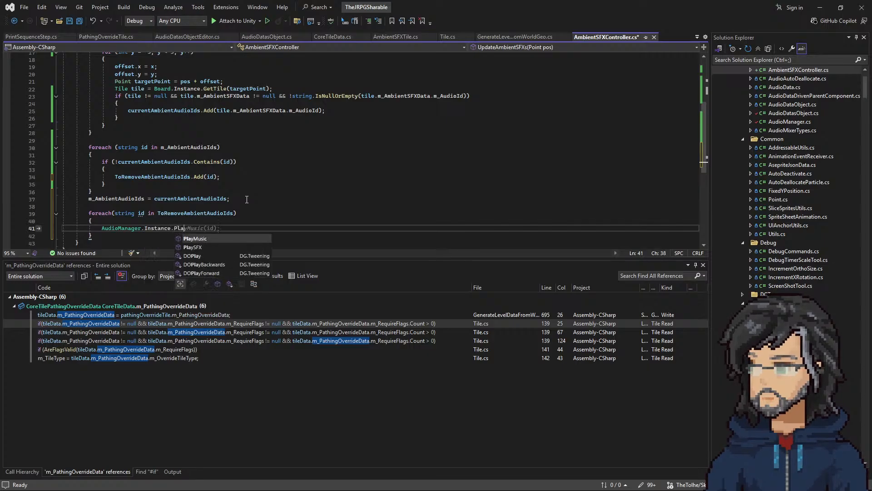
{"action": "type", "text": "ySFX();"}
{"action": "key", "text": "BackSpace"}
{"action": "key", "text": "BackSpace"}
{"action": "key", "text": "BackSpace"}
{"action": "key", "text": "BackSpace"}
{"action": "key", "text": "BackSpace"}
{"action": "key", "text": "BackSpace"}
{"action": "type", "text": "Sto"}
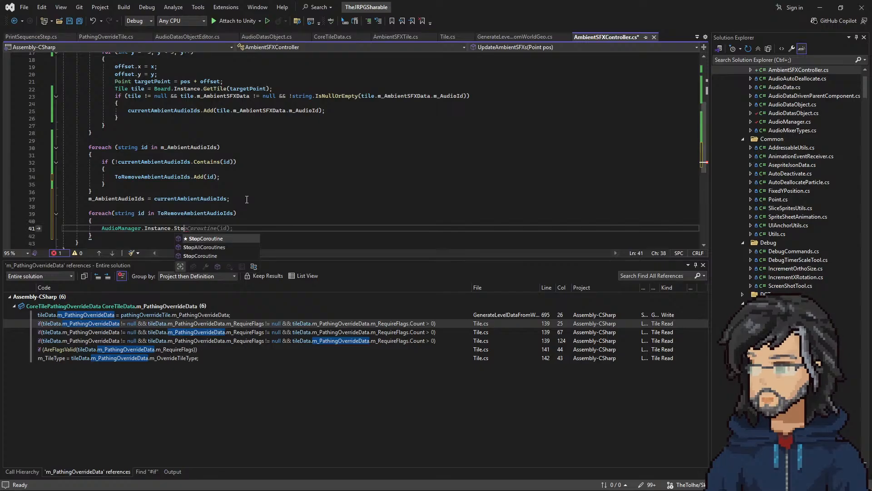
{"action": "key", "text": "BackSpace"}
{"action": "key", "text": "BackSpace"}
{"action": "key", "text": "BackSpace"}
{"action": "type", "text": "s"}
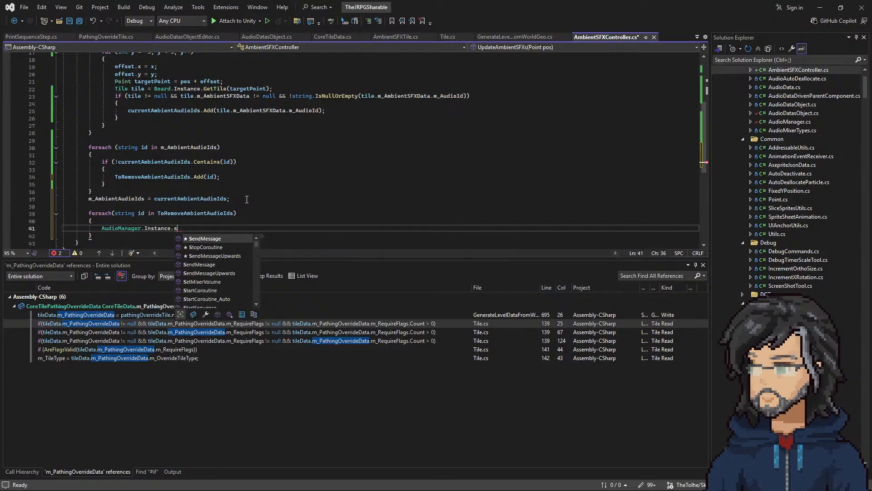
{"action": "type", "text": "t"}
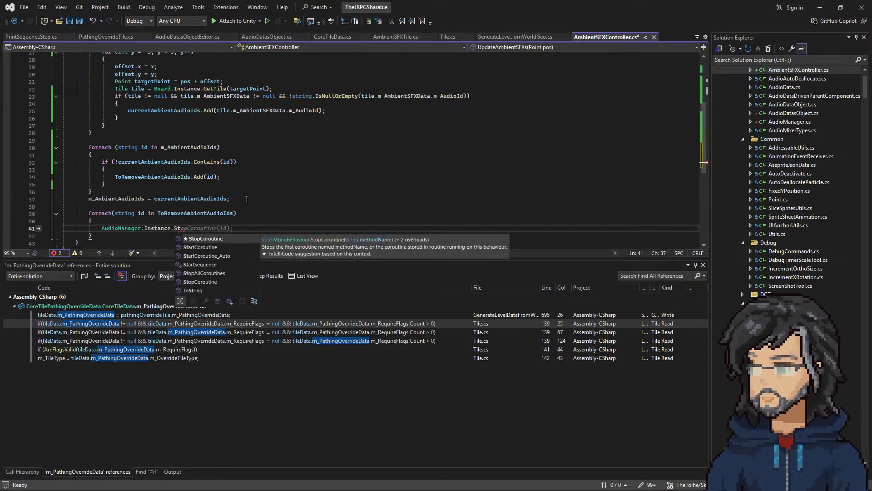
{"action": "key", "text": "BackSpace"}
{"action": "key", "text": "BackSpace"}
{"action": "key", "text": "BackSpace"}
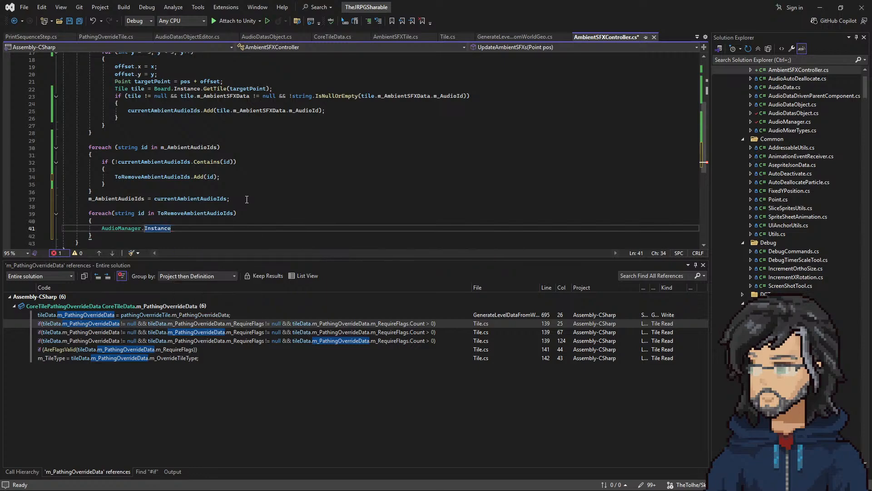
Step: Complete the AudioManager.Instance statement with PlayMusic and go to that method's definition in AudioManager.cs
{"action": "type", "text": "."}
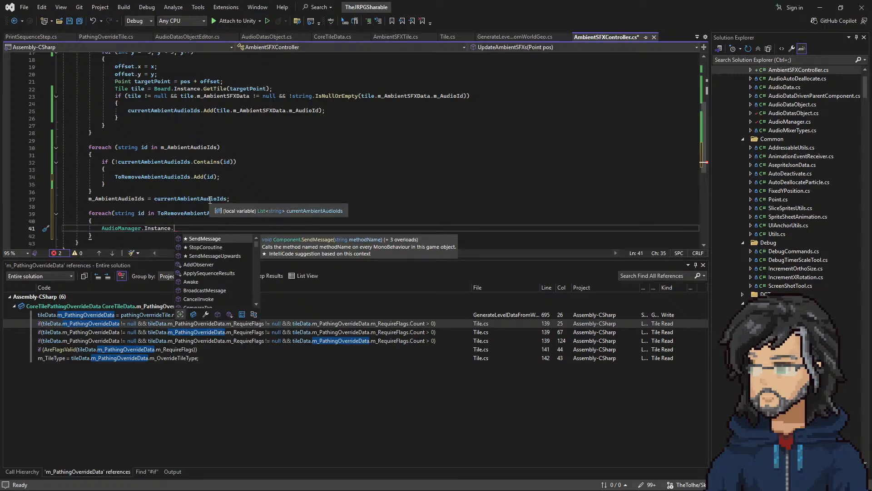
{"action": "type", "text": "Po"}
{"action": "key", "text": "BackSpace"}
{"action": "type", "text": "la"}
{"action": "key", "text": "Up"}
{"action": "key", "text": "Tab"}
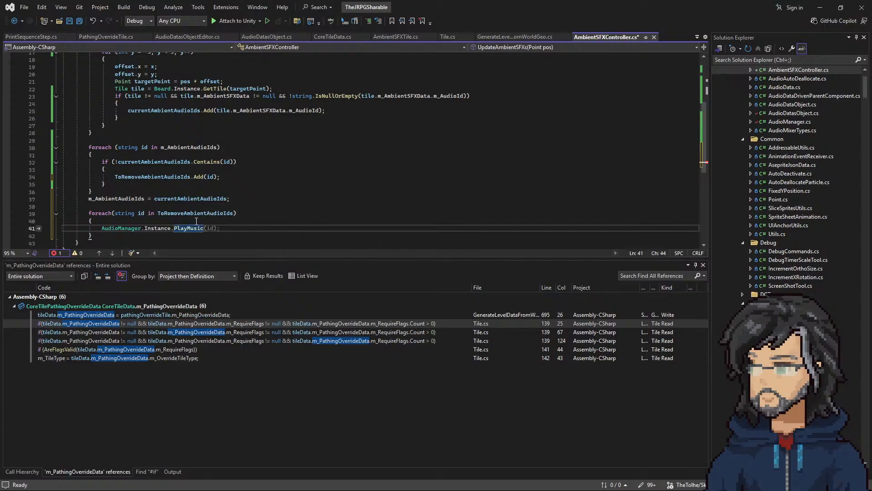
{"action": "right_click", "coordinate": [184, 227]}
{"action": "left_click", "coordinate": [218, 276]}
Step: Examine how PlayMusic sets up and plays musicAudioSource, and how RemoveMusicAudioSource is called and defined
{"action": "scroll", "coordinate": [215, 233], "scroll_direction": "down", "scroll_amount": 14}
{"action": "scroll", "coordinate": [200, 197], "scroll_direction": "up", "scroll_amount": 6}
{"action": "scroll", "coordinate": [197, 196], "scroll_direction": "down", "scroll_amount": 2}
{"action": "scroll", "coordinate": [153, 199], "scroll_direction": "up", "scroll_amount": 4}
{"action": "double_click", "coordinate": [124, 155]}
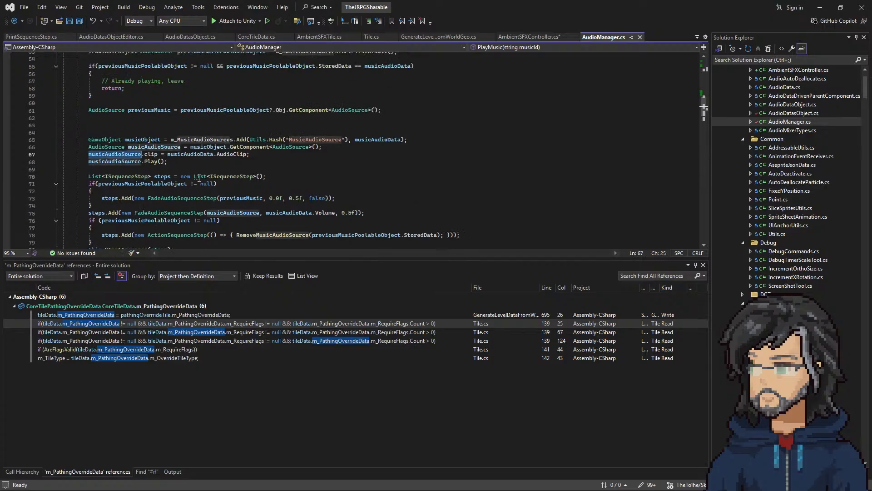
{"action": "scroll", "coordinate": [154, 154], "scroll_direction": "down", "scroll_amount": 4}
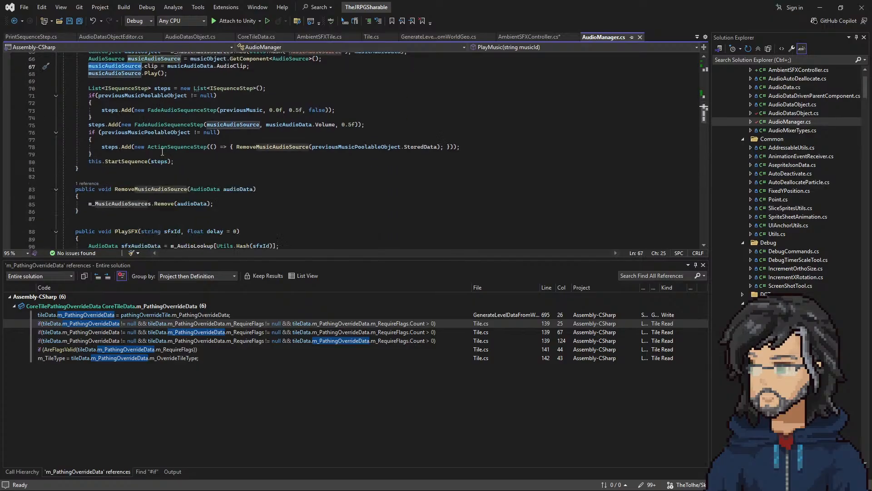
{"action": "left_click", "coordinate": [291, 146]}
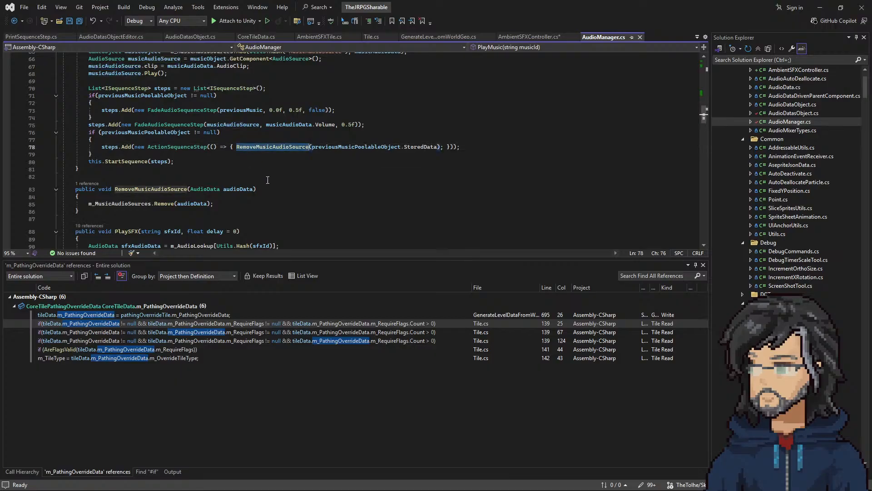
{"action": "scroll", "coordinate": [189, 175], "scroll_direction": "down", "scroll_amount": 1}
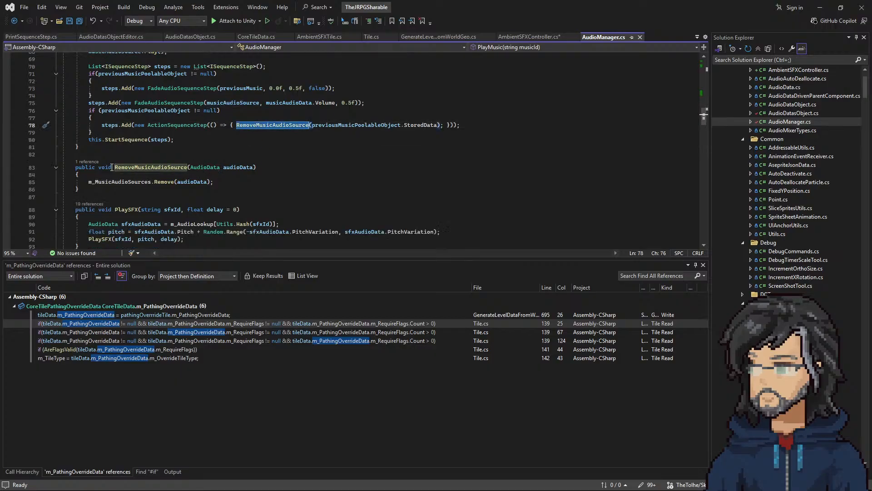
{"action": "scroll", "coordinate": [189, 175], "scroll_direction": "up", "scroll_amount": 10}
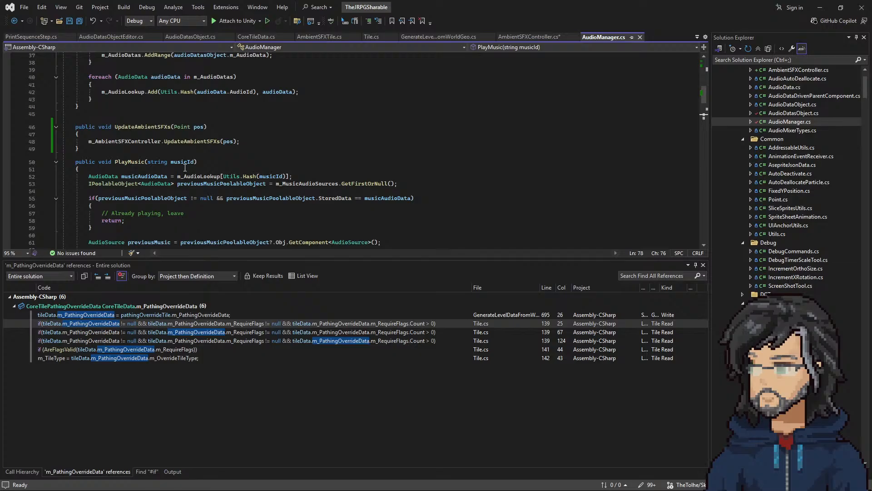
{"action": "scroll", "coordinate": [185, 168], "scroll_direction": "down", "scroll_amount": 3}
{"action": "scroll", "coordinate": [122, 121], "scroll_direction": "down", "scroll_amount": 12}
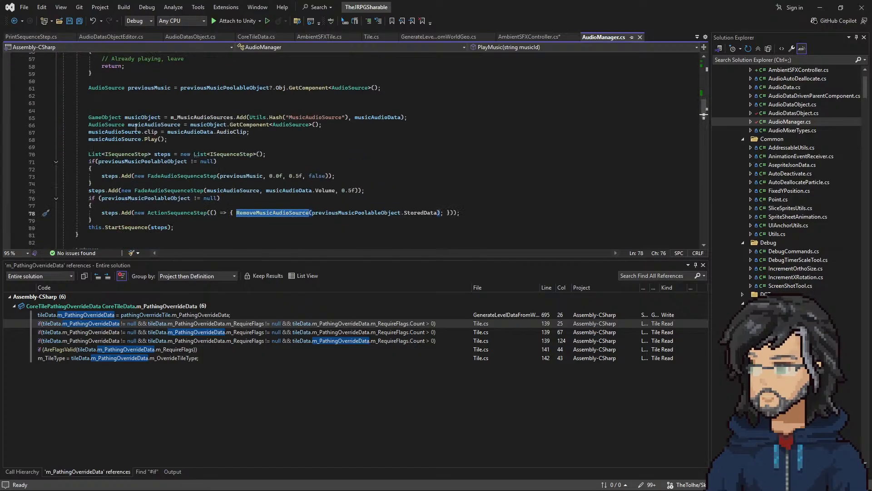
{"action": "scroll", "coordinate": [135, 172], "scroll_direction": "up", "scroll_amount": 5}
{"action": "scroll", "coordinate": [135, 171], "scroll_direction": "up", "scroll_amount": 6}
{"action": "scroll", "coordinate": [173, 195], "scroll_direction": "down", "scroll_amount": 3}
{"action": "scroll", "coordinate": [186, 183], "scroll_direction": "up", "scroll_amount": 3}
{"action": "scroll", "coordinate": [187, 183], "scroll_direction": "up", "scroll_amount": 1}
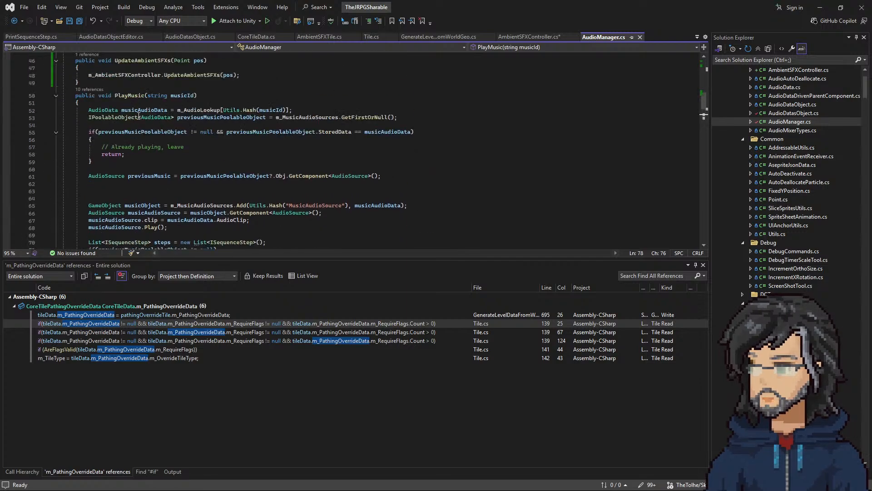
Step: Review PlayMusic from its signature through the already-playing check to the fade and source-removal sequence steps
{"action": "left_click", "coordinate": [184, 95]}
{"action": "scroll", "coordinate": [139, 122], "scroll_direction": "down", "scroll_amount": 4}
{"action": "left_click_drag", "start_coordinate": [137, 103], "coordinate": [186, 161]}
{"action": "scroll", "coordinate": [171, 176], "scroll_direction": "down", "scroll_amount": 1}
{"action": "left_click", "coordinate": [120, 161]}
{"action": "left_click_drag", "start_coordinate": [120, 161], "coordinate": [200, 200]}
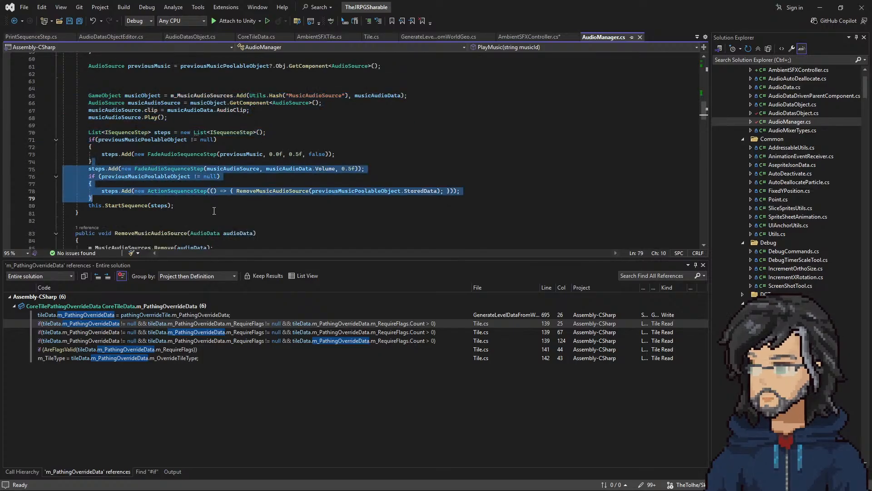
{"action": "scroll", "coordinate": [200, 202], "scroll_direction": "up", "scroll_amount": 5}
{"action": "scroll", "coordinate": [200, 206], "scroll_direction": "down", "scroll_amount": 3}
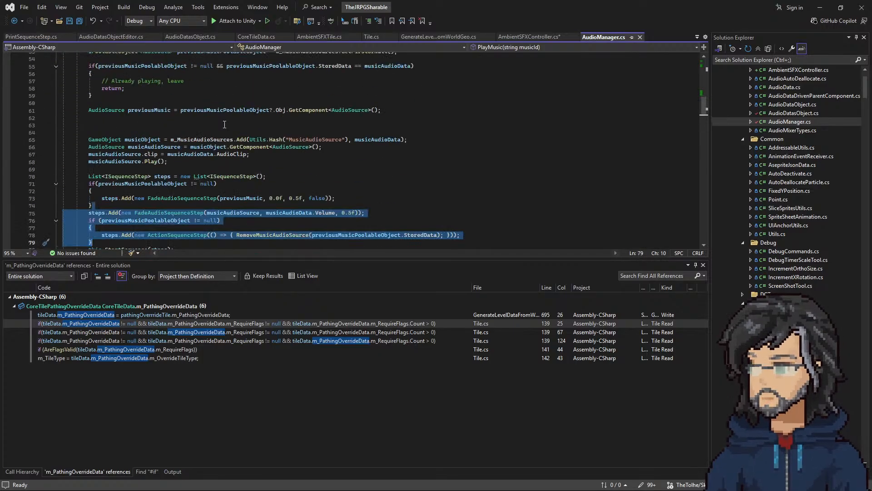
Step: Look through the rest of AudioManager.cs, covering the PlaySFX and SetMixerVolume methods
{"action": "scroll", "coordinate": [200, 205], "scroll_direction": "up", "scroll_amount": 2}
{"action": "scroll", "coordinate": [202, 207], "scroll_direction": "down", "scroll_amount": 9}
{"action": "scroll", "coordinate": [203, 207], "scroll_direction": "down", "scroll_amount": 4}
{"action": "scroll", "coordinate": [201, 204], "scroll_direction": "up", "scroll_amount": 5}
{"action": "scroll", "coordinate": [200, 203], "scroll_direction": "down", "scroll_amount": 6}
{"action": "scroll", "coordinate": [199, 201], "scroll_direction": "down", "scroll_amount": 18}
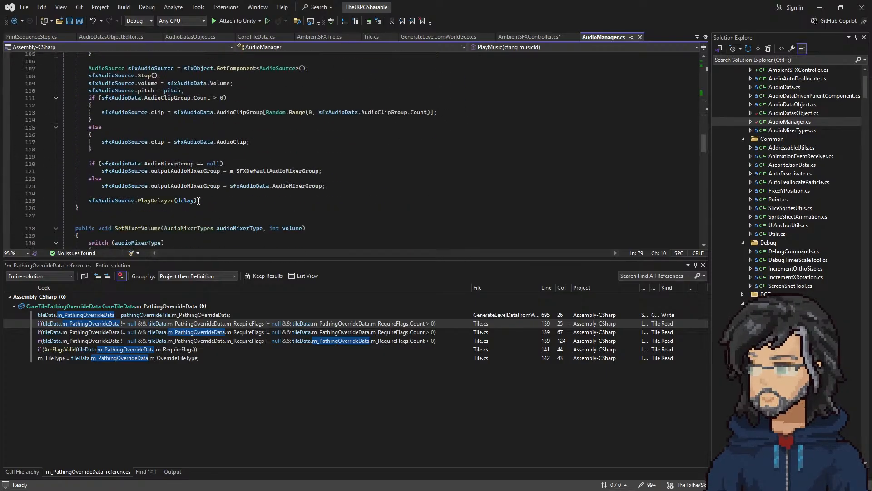
{"action": "scroll", "coordinate": [199, 197], "scroll_direction": "up", "scroll_amount": 8}
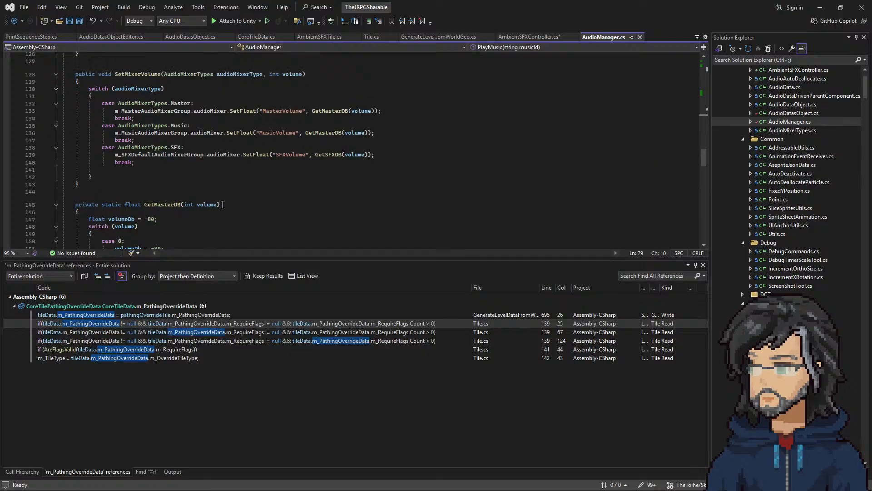
Step: Back in AmbientSFXController.cs, replace PlayMusic with StopAmbient(); in the ToRemoveAmbientAudioIds loop and comment out that statement
{"action": "left_click", "coordinate": [536, 37]}
{"action": "left_click", "coordinate": [211, 229]}
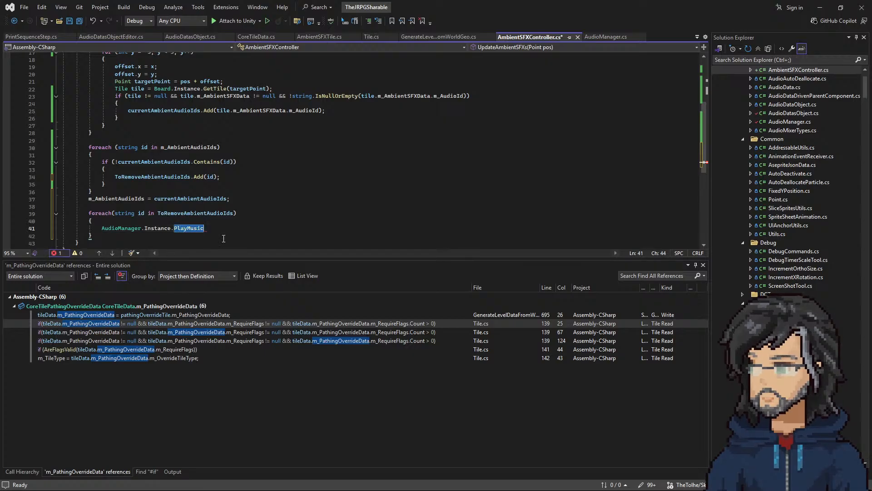
{"action": "type", "text": "sto"}
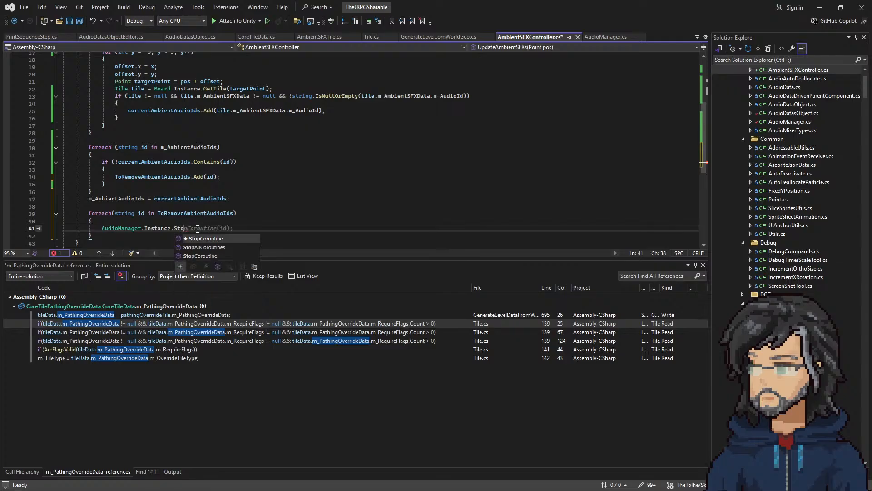
{"action": "type", "text": "p"}
{"action": "key", "text": "BackSpace"}
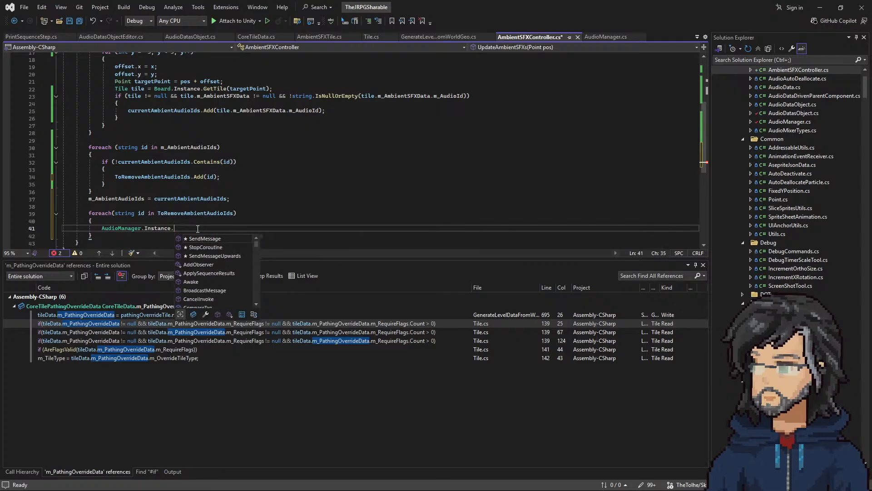
{"action": "type", "text": "pAmbine"}
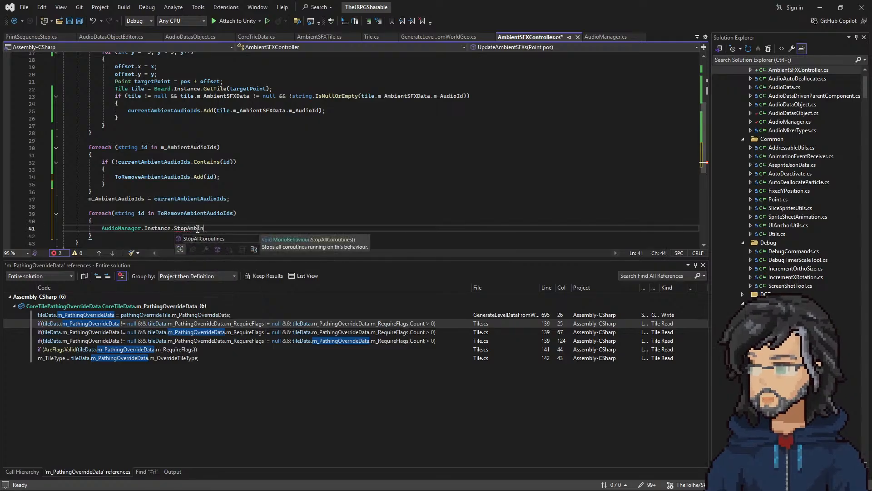
{"action": "key", "text": "BackSpace"}
{"action": "key", "text": "BackSpace"}
{"action": "type", "text": "ent();"}
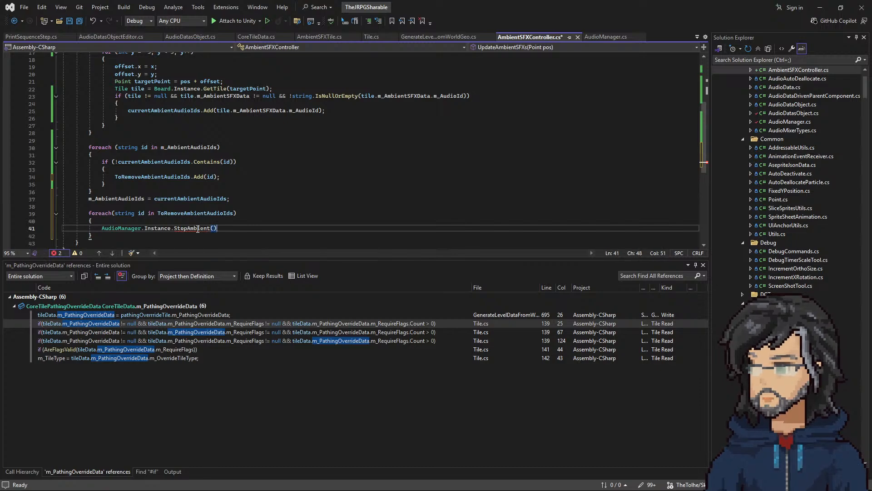
{"action": "key", "text": "Home"}
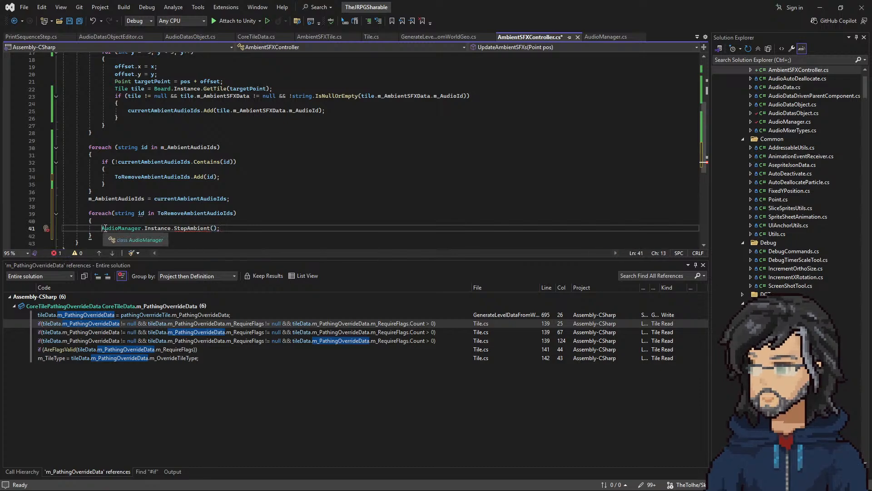
{"action": "type", "text": "//"}
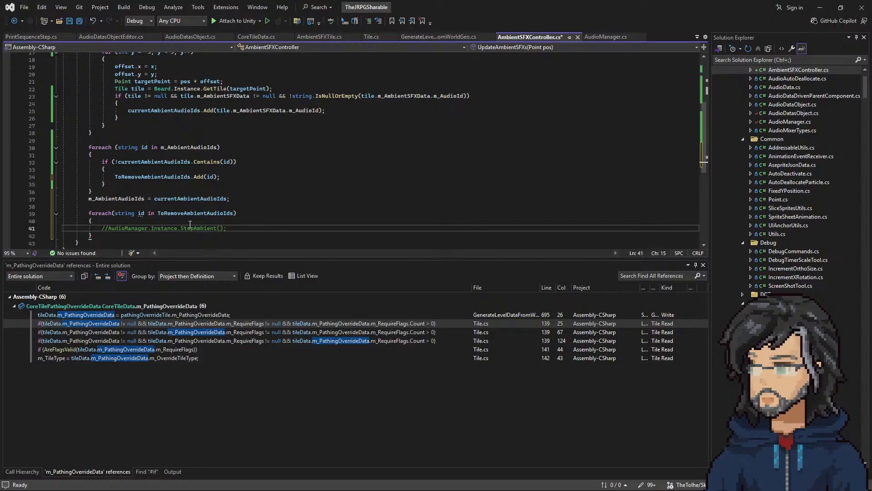
Step: Duplicate the ToRemoveAmbientAudioIds foreach loop and change the first copy's commented call to AudioManager.Instance.PlayAmbient()
{"action": "left_click_drag", "start_coordinate": [94, 235], "coordinate": [109, 209]}
{"action": "key", "text": "ctrl+d"}
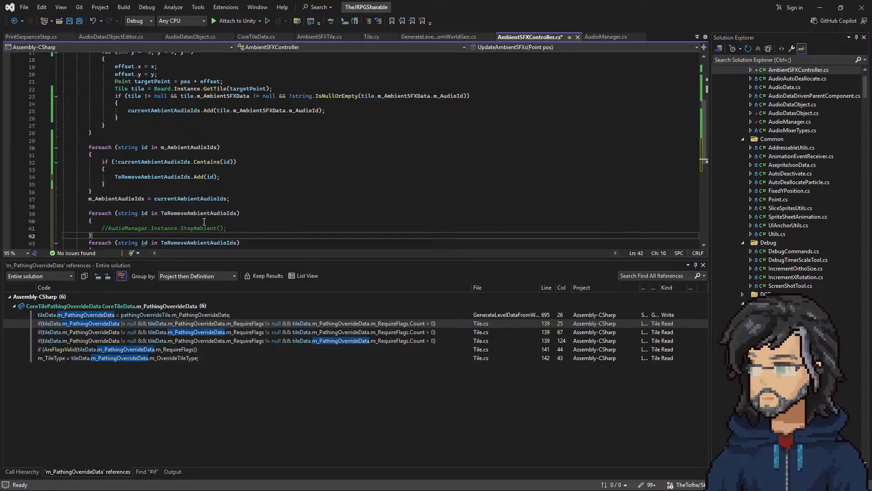
{"action": "scroll", "coordinate": [196, 183], "scroll_direction": "down", "scroll_amount": 2}
{"action": "double_click", "coordinate": [196, 183]}
{"action": "type", "text": "pla"}
{"action": "key", "text": "BackSpace"}
{"action": "key", "text": "BackSpace"}
{"action": "key", "text": "BackSpace"}
{"action": "type", "text": "Play"}
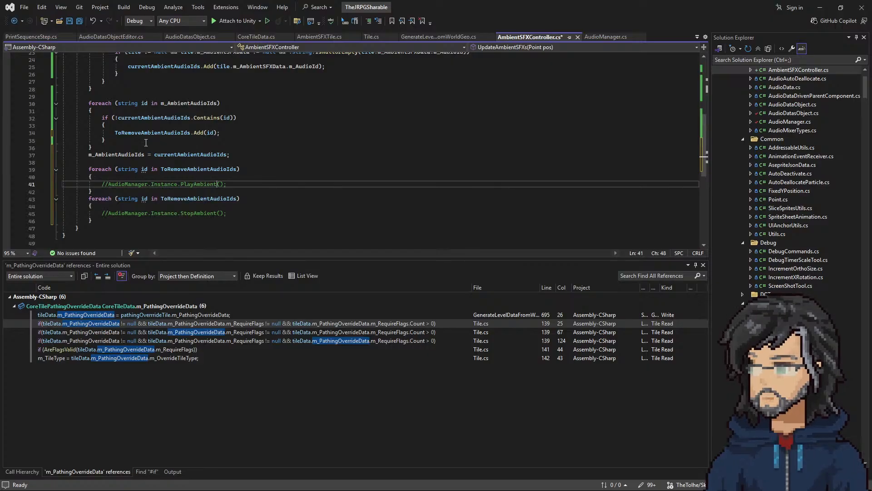
Step: Duplicate the m_AmbientAudioIds foreach loop, making the copy iterate currentAmbientAudioIds and check !m_AmbientAudioIds.Contains(id)
{"action": "left_click_drag", "start_coordinate": [123, 146], "coordinate": [126, 97]}
{"action": "key", "text": "ctrl+d"}
{"action": "double_click", "coordinate": [189, 155]}
{"action": "type", "text": "currentAmbientAudioIds"}
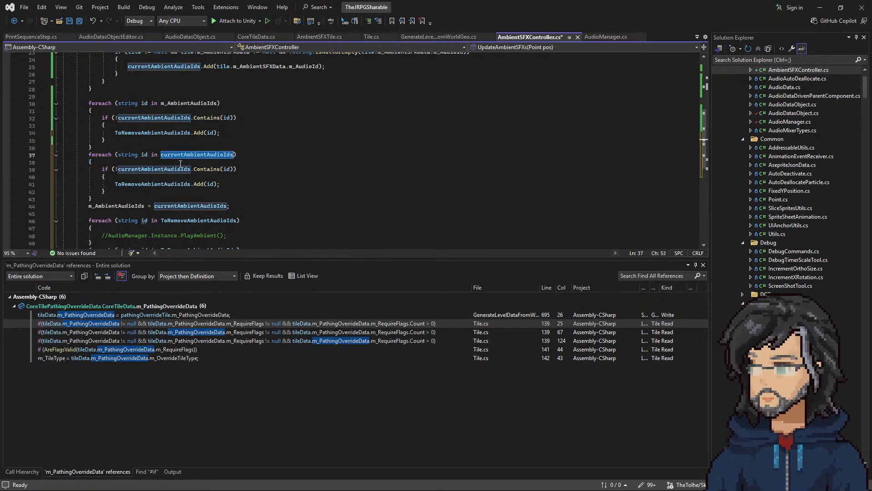
{"action": "scroll", "coordinate": [173, 139], "scroll_direction": "up", "scroll_amount": 6}
{"action": "left_click", "coordinate": [155, 76]}
{"action": "scroll", "coordinate": [154, 136], "scroll_direction": "down", "scroll_amount": 6}
{"action": "left_click", "coordinate": [153, 163]}
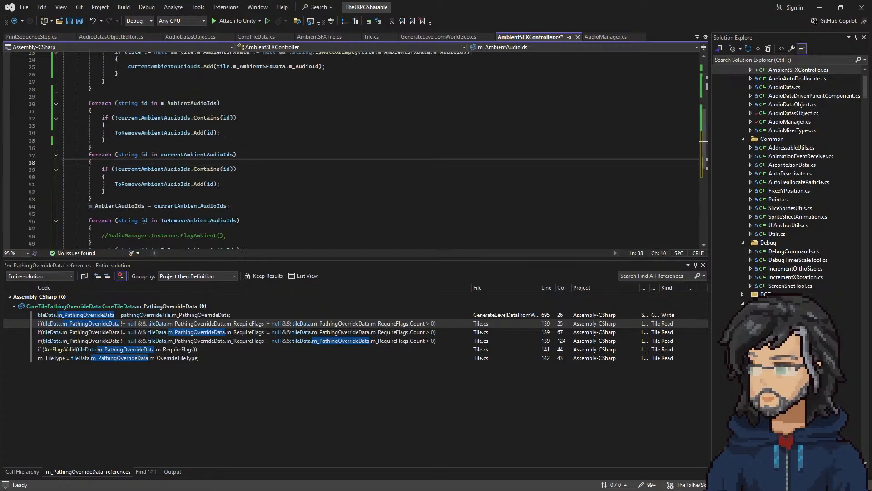
{"action": "double_click", "coordinate": [153, 169]}
{"action": "type", "text": "m_AmbientAudioIds"}
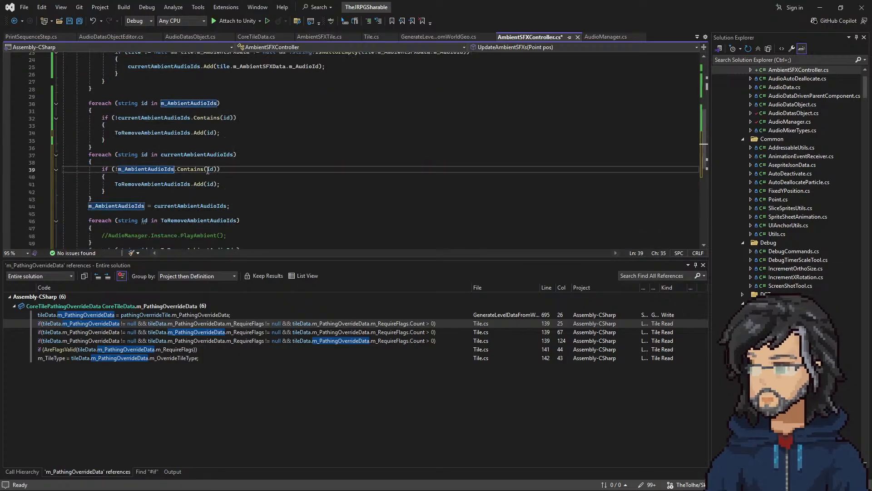
{"action": "left_click", "coordinate": [181, 155]}
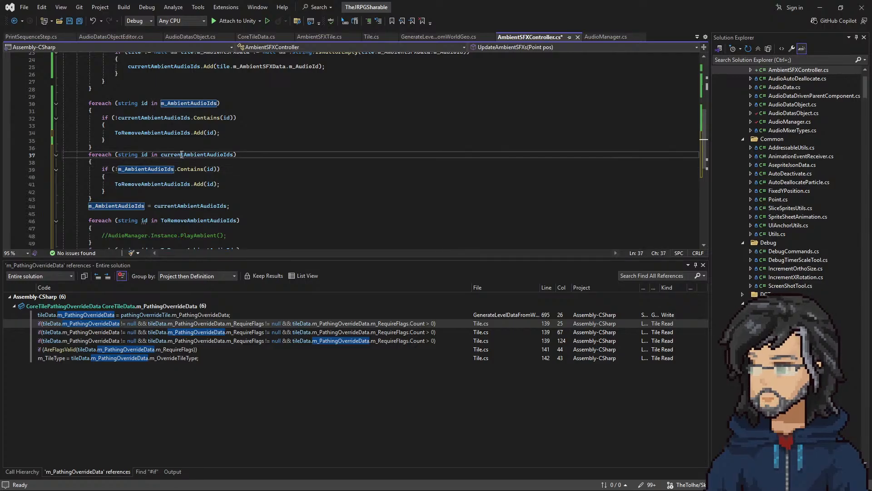
Step: Declare a string list named newAmbientAudioIds at the top of UpdateAmbientSFXs by copying the ToRemoveAmbientAudioIds declaration
{"action": "left_click", "coordinate": [190, 184]}
{"action": "scroll", "coordinate": [170, 160], "scroll_direction": "up", "scroll_amount": 7}
{"action": "left_click", "coordinate": [235, 127]}
{"action": "left_click_drag", "start_coordinate": [295, 124], "coordinate": [292, 120]}
{"action": "key", "text": "ctrl+c"}
{"action": "left_click", "coordinate": [292, 120]}
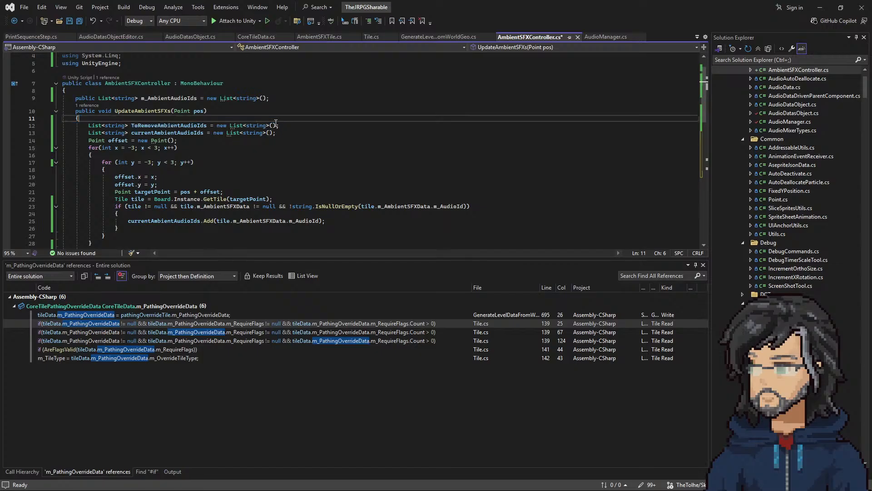
{"action": "key", "text": "ctrl+v"}
{"action": "left_click_drag", "start_coordinate": [158, 126], "coordinate": [133, 124]}
{"action": "type", "text": "new"}
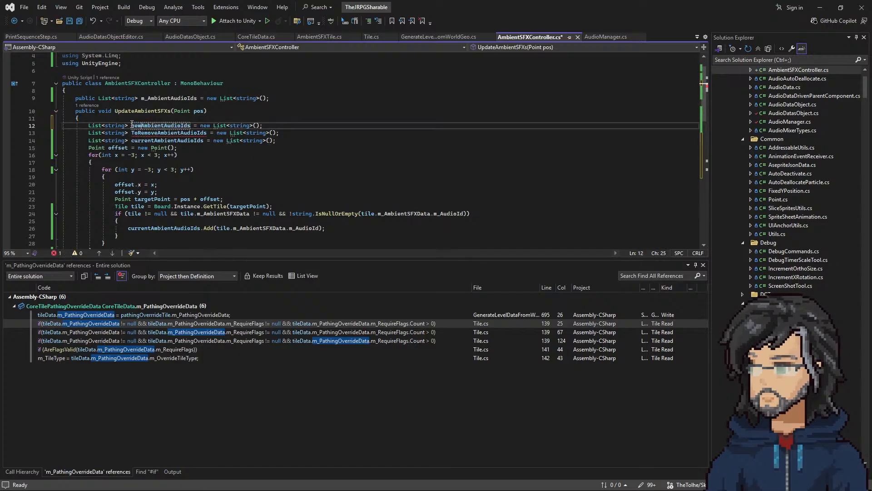
Step: Use newAmbientAudioIds for the Add call in the currentAmbientAudioIds loop and as the collection of the PlayAmbient loop
{"action": "double_click", "coordinate": [159, 126]}
{"action": "scroll", "coordinate": [146, 194], "scroll_direction": "down", "scroll_amount": 6}
{"action": "scroll", "coordinate": [147, 194], "scroll_direction": "down", "scroll_amount": 3}
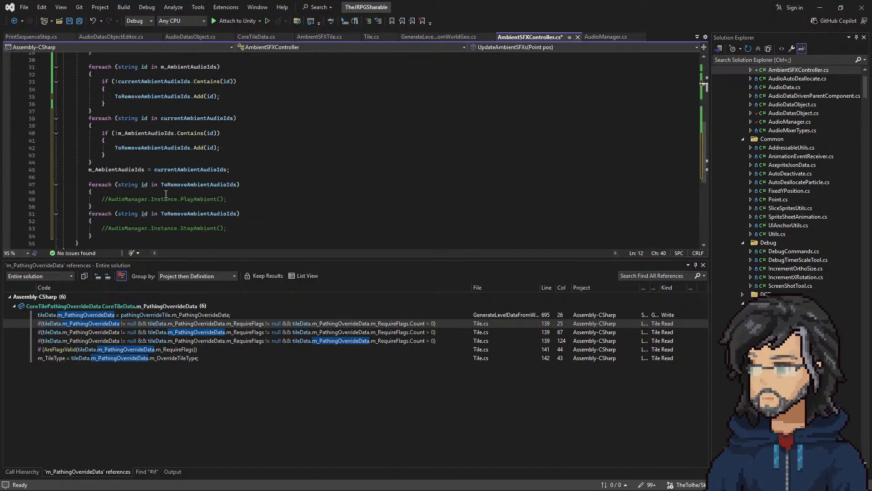
{"action": "double_click", "coordinate": [155, 148]}
{"action": "key", "text": "ctrl+v"}
{"action": "scroll", "coordinate": [198, 182], "scroll_direction": "up", "scroll_amount": 1}
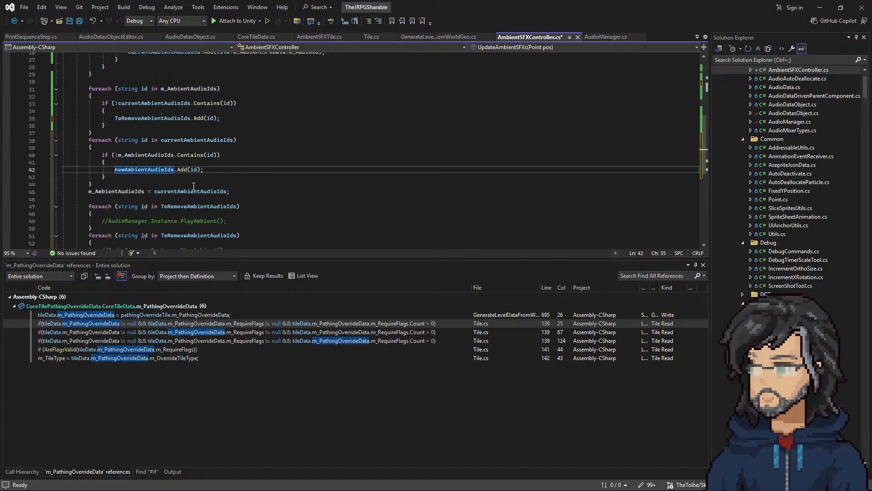
{"action": "scroll", "coordinate": [202, 186], "scroll_direction": "down", "scroll_amount": 1}
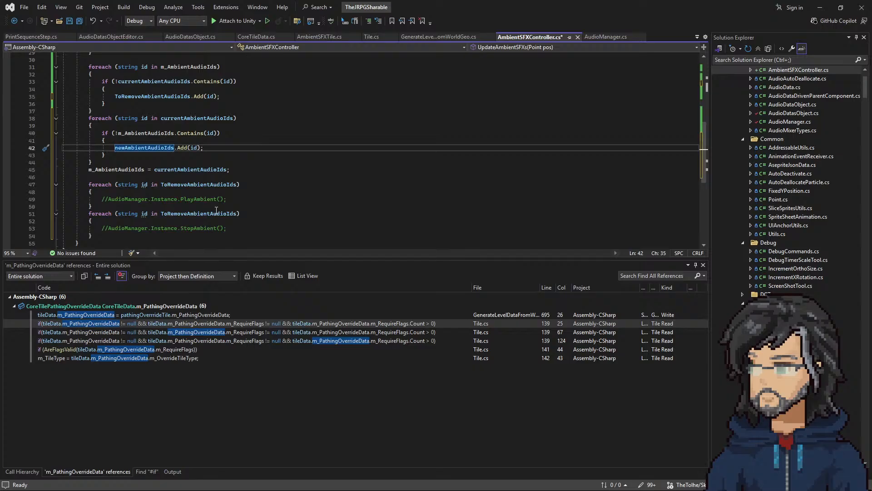
{"action": "left_click", "coordinate": [206, 212]}
{"action": "double_click", "coordinate": [207, 186]}
{"action": "key", "text": "ctrl+v"}
Step: Move the m_AmbientAudioIds = currentAmbientAudioIds assignment below the play and stop loops, separated by a blank line
{"action": "scroll", "coordinate": [218, 191], "scroll_direction": "up", "scroll_amount": 2}
{"action": "scroll", "coordinate": [228, 197], "scroll_direction": "down", "scroll_amount": 1}
{"action": "scroll", "coordinate": [228, 198], "scroll_direction": "down", "scroll_amount": 1}
{"action": "left_click_drag", "start_coordinate": [230, 170], "coordinate": [92, 162]}
{"action": "key", "text": "ctrl+x"}
{"action": "left_click", "coordinate": [100, 228]}
{"action": "key", "text": "ctrl+v"}
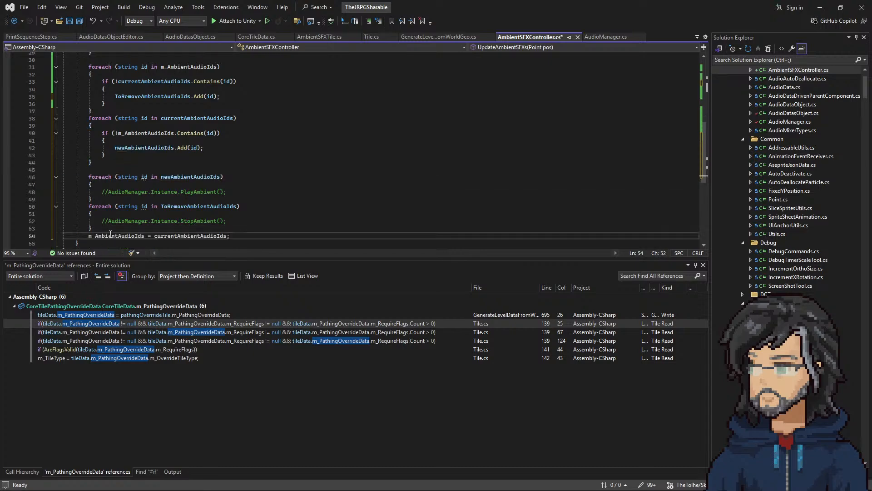
{"action": "key", "text": "Home"}
Step: Review UpdateAmbientSFXs from its list declarations down to the play and stop loops, checking whether the extra lists are needed
{"action": "scroll", "coordinate": [122, 218], "scroll_direction": "up", "scroll_amount": 5}
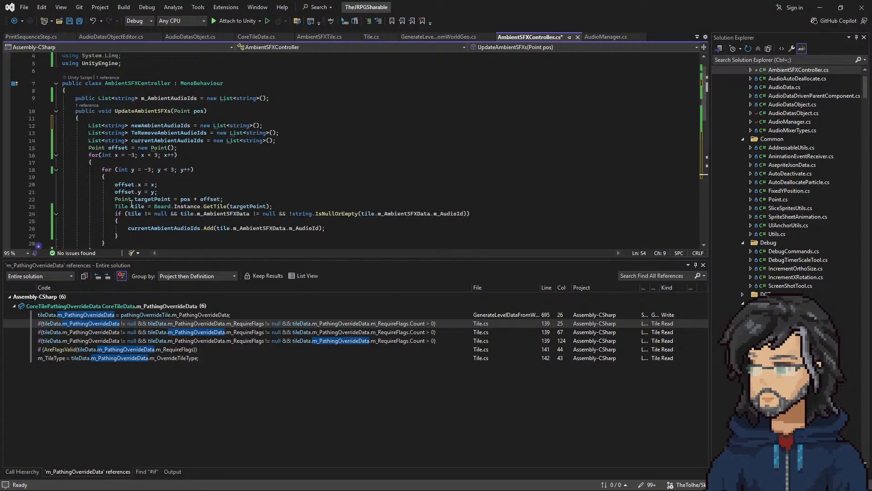
{"action": "scroll", "coordinate": [130, 203], "scroll_direction": "down", "scroll_amount": 5}
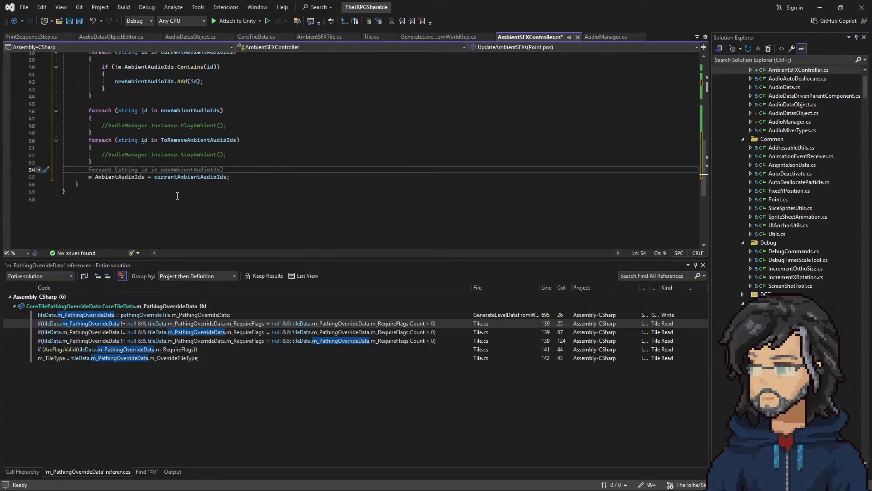
{"action": "scroll", "coordinate": [171, 192], "scroll_direction": "up", "scroll_amount": 8}
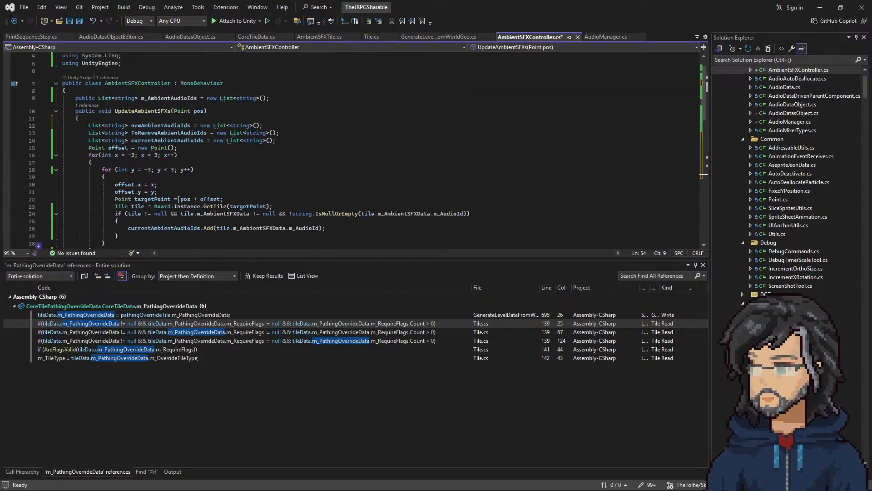
{"action": "left_click_drag", "start_coordinate": [279, 141], "coordinate": [293, 127]}
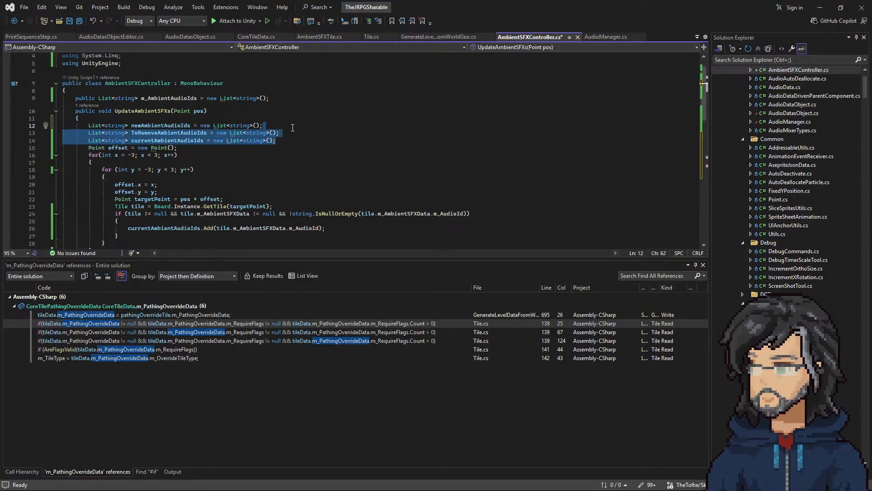
{"action": "scroll", "coordinate": [204, 169], "scroll_direction": "down", "scroll_amount": 7}
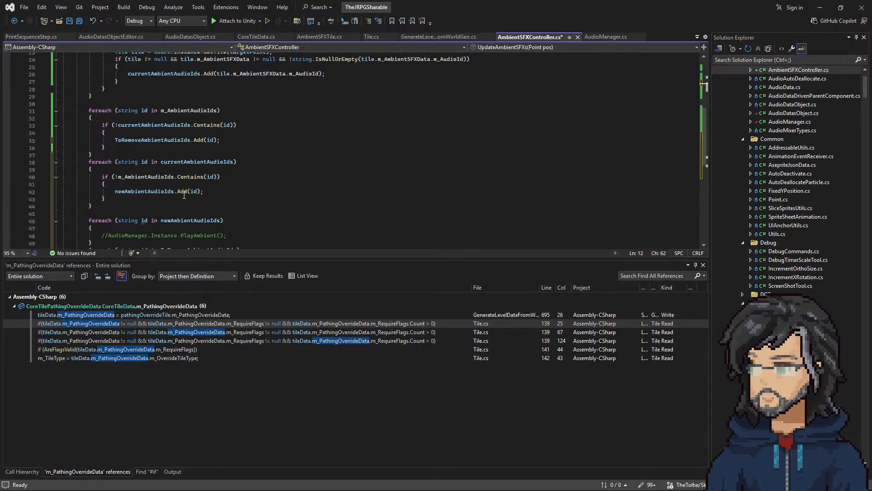
{"action": "mouse_move", "coordinate": [177, 196]}
{"action": "scroll", "coordinate": [222, 187], "scroll_direction": "down", "scroll_amount": 2}
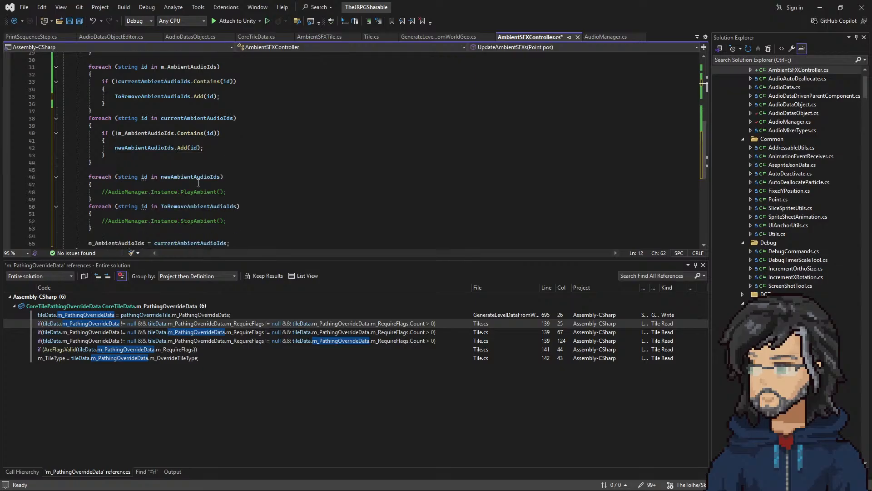
{"action": "mouse_move", "coordinate": [208, 210]}
Step: Remove the newAmbientAudioIds and ToRemoveAmbientAudioIds list declarations from UpdateAmbientSFXs
{"action": "scroll", "coordinate": [147, 146], "scroll_direction": "up", "scroll_amount": 9}
{"action": "left_click", "coordinate": [295, 131]}
{"action": "left_click_drag", "start_coordinate": [294, 131], "coordinate": [302, 120]}
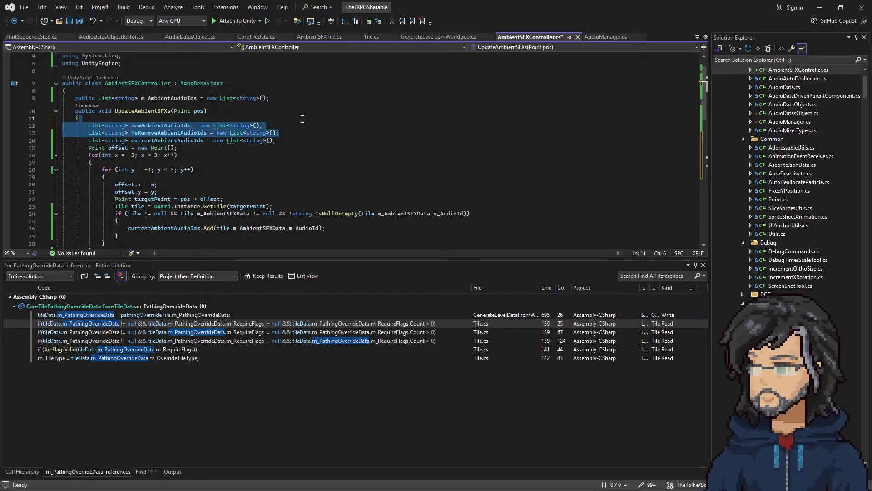
{"action": "key", "text": "ctrl+x"}
Step: Replace the newAmbientAudioIds and ToRemoveAmbientAudioIds Add calls with the commented PlayAmbient() and StopAmbient() calls respectively
{"action": "scroll", "coordinate": [236, 161], "scroll_direction": "down", "scroll_amount": 5}
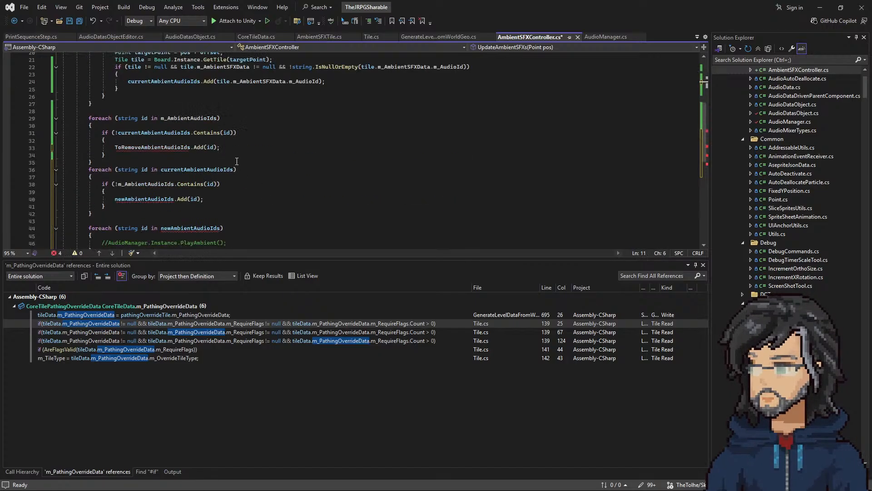
{"action": "scroll", "coordinate": [236, 162], "scroll_direction": "down", "scroll_amount": 3}
{"action": "scroll", "coordinate": [200, 154], "scroll_direction": "up", "scroll_amount": 1}
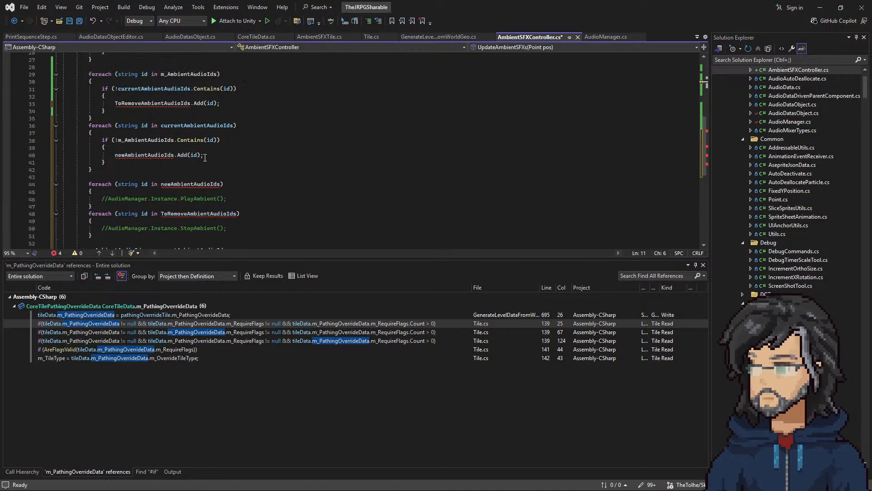
{"action": "left_click_drag", "start_coordinate": [227, 198], "coordinate": [106, 199]}
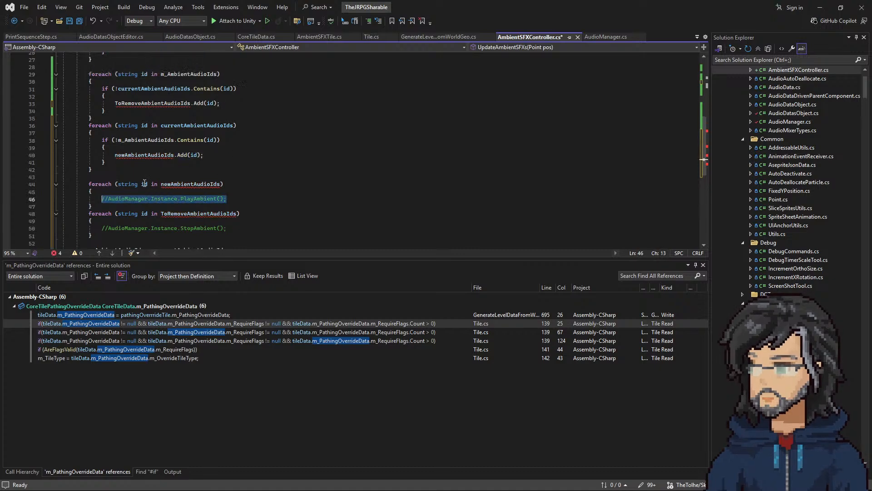
{"action": "left_click_drag", "start_coordinate": [205, 155], "coordinate": [126, 155]}
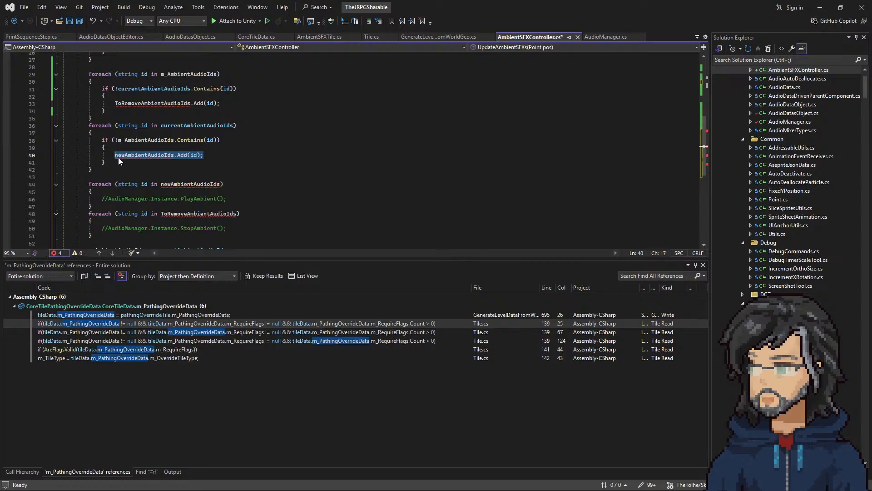
{"action": "key", "text": "ctrl+v"}
{"action": "key", "text": "ctrl+z"}
{"action": "key", "text": "ctrl+v"}
{"action": "left_click_drag", "start_coordinate": [227, 227], "coordinate": [103, 228]}
{"action": "left_click_drag", "start_coordinate": [220, 103], "coordinate": [115, 107]}
{"action": "key", "text": "ctrl+v"}
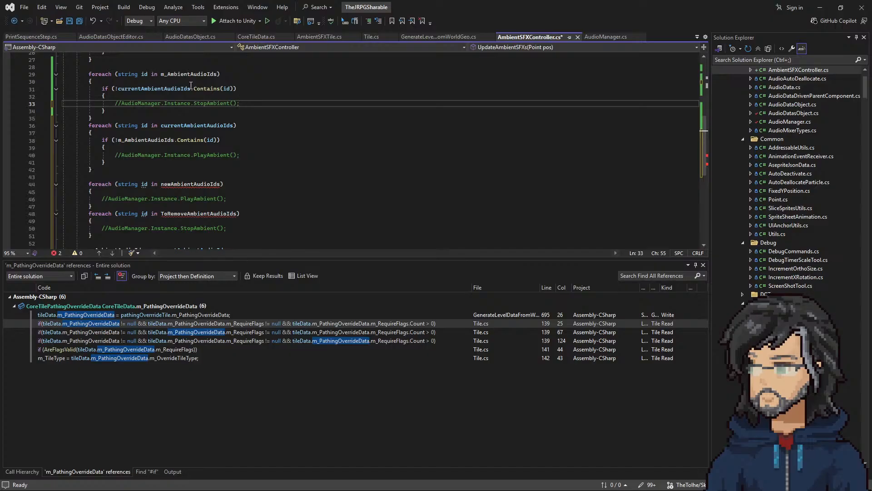
Step: Check the two foreach loops' collections and Contains conditions against their StopAmbient and PlayAmbient calls
{"action": "double_click", "coordinate": [188, 74]}
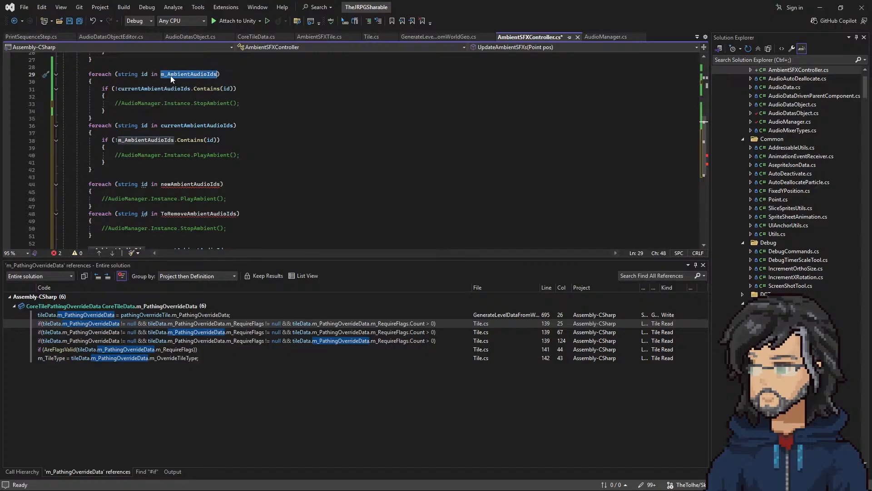
{"action": "scroll", "coordinate": [181, 77], "scroll_direction": "up", "scroll_amount": 2}
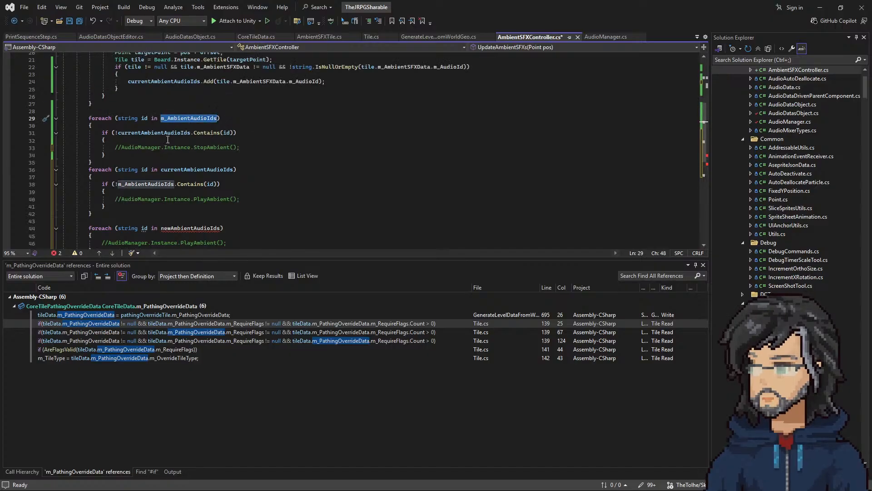
{"action": "double_click", "coordinate": [143, 133]}
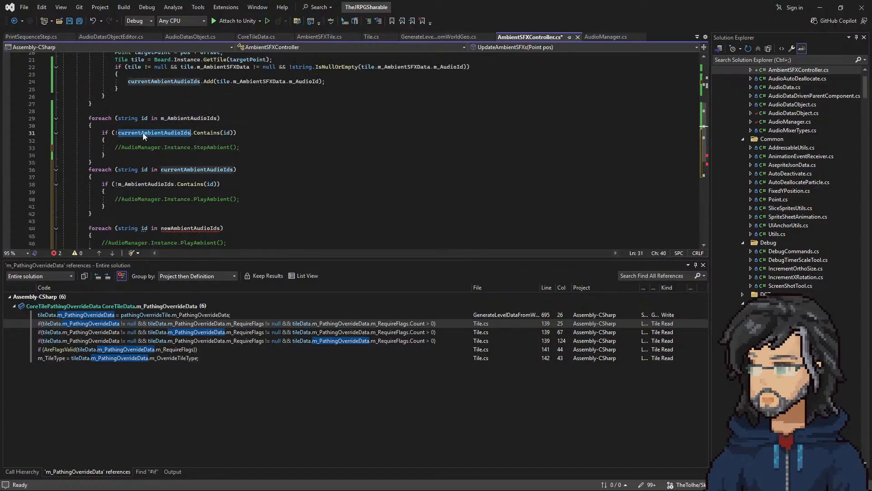
{"action": "double_click", "coordinate": [196, 118]}
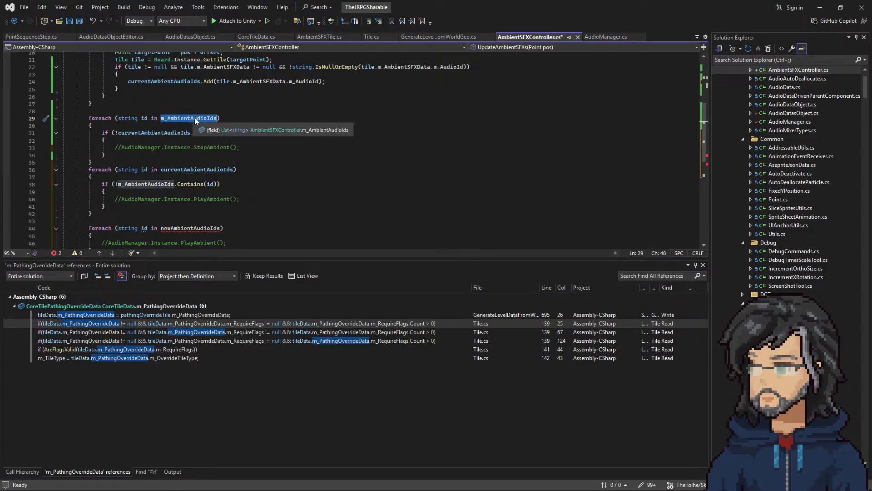
{"action": "left_click_drag", "start_coordinate": [165, 147], "coordinate": [240, 146]}
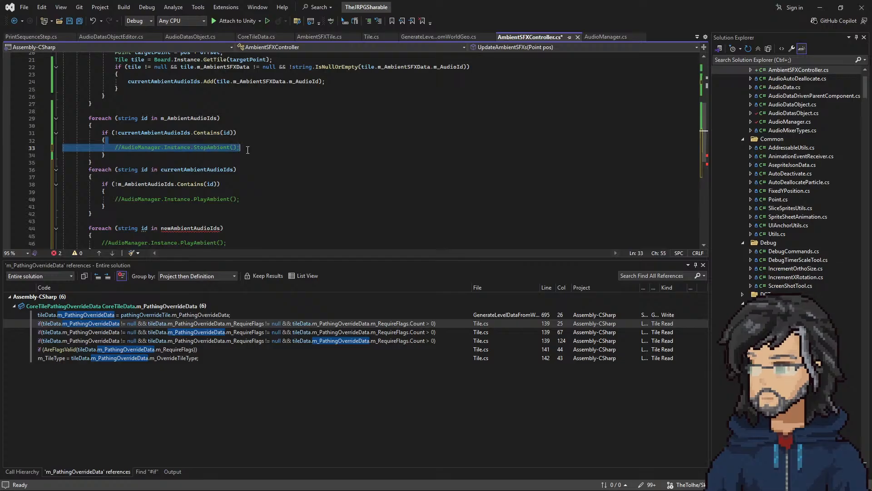
{"action": "double_click", "coordinate": [188, 170]}
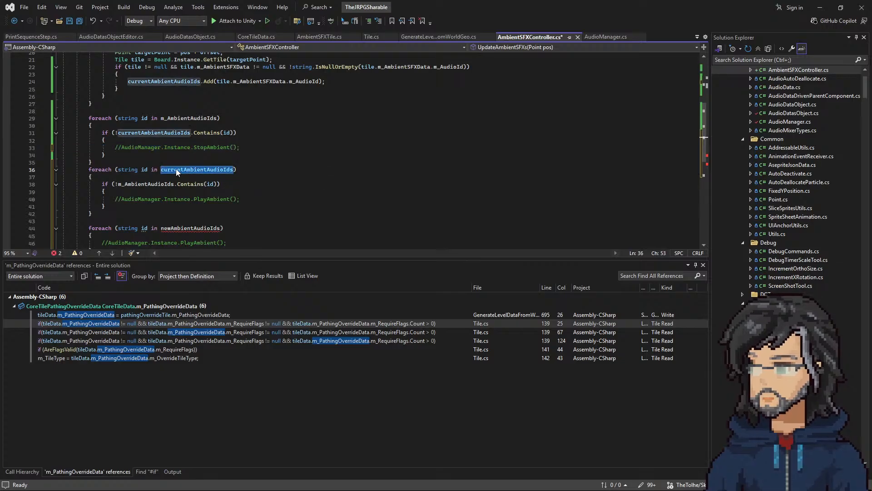
{"action": "double_click", "coordinate": [141, 184]}
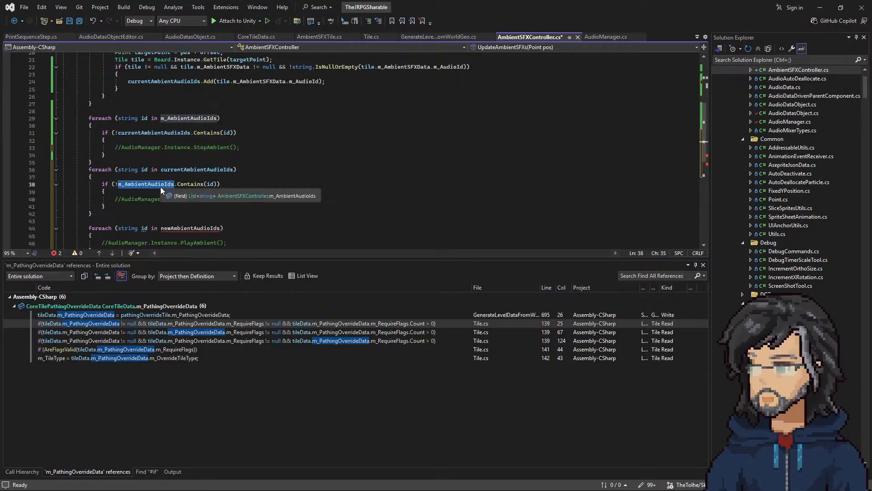
{"action": "double_click", "coordinate": [193, 170]}
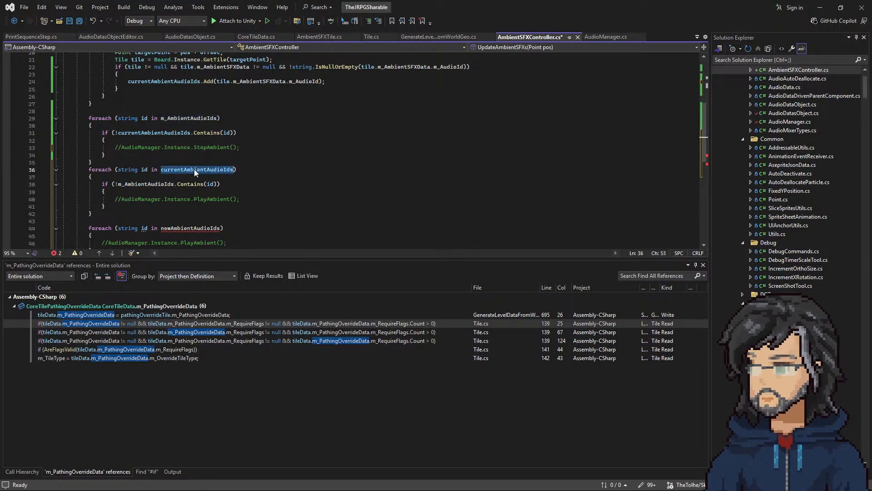
{"action": "left_click_drag", "start_coordinate": [149, 199], "coordinate": [238, 200]}
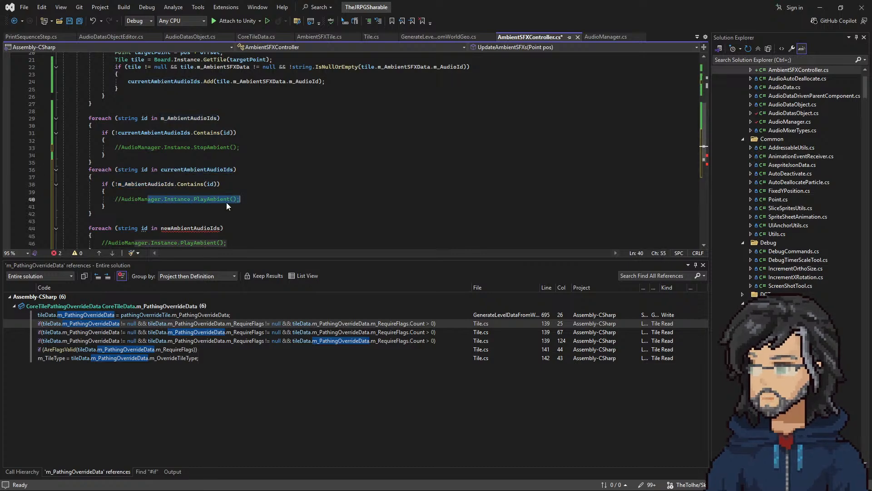
Step: Delete the leftover newAmbientAudioIds and ToRemoveAmbientAudioIds foreach loops, then check the simplified UpdateAmbientSFXs method
{"action": "scroll", "coordinate": [233, 200], "scroll_direction": "down", "scroll_amount": 5}
{"action": "left_click", "coordinate": [129, 106]}
{"action": "left_click_drag", "start_coordinate": [129, 107], "coordinate": [155, 169]}
{"action": "key", "text": "Delete"}
{"action": "scroll", "coordinate": [162, 164], "scroll_direction": "up", "scroll_amount": 3}
{"action": "scroll", "coordinate": [217, 198], "scroll_direction": "up", "scroll_amount": 4}
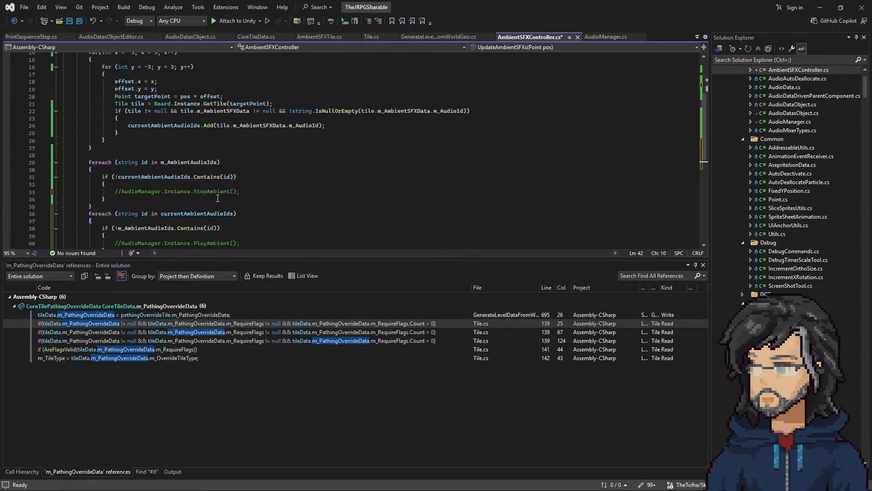
{"action": "scroll", "coordinate": [222, 188], "scroll_direction": "up", "scroll_amount": 5}
{"action": "scroll", "coordinate": [218, 178], "scroll_direction": "down", "scroll_amount": 3}
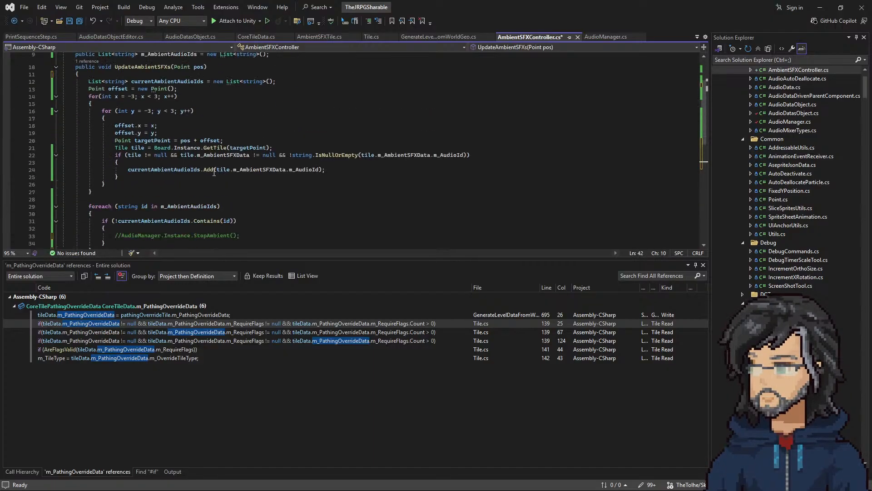
Step: Check the list assignment ending UpdateAmbientSFXs and rename the m_AmbientAudioIds field to m_PreviousAmbientAudioIds with all its references
{"action": "left_click", "coordinate": [211, 168]}
{"action": "scroll", "coordinate": [195, 180], "scroll_direction": "down", "scroll_amount": 5}
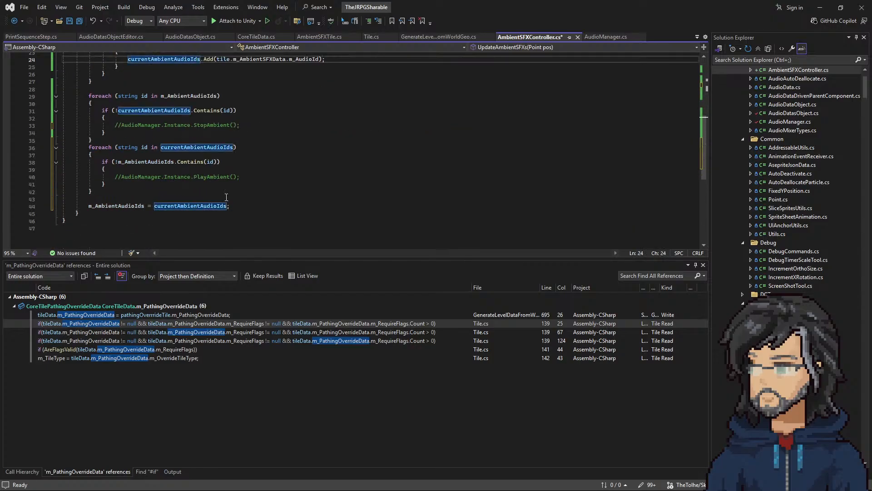
{"action": "left_click", "coordinate": [126, 207]}
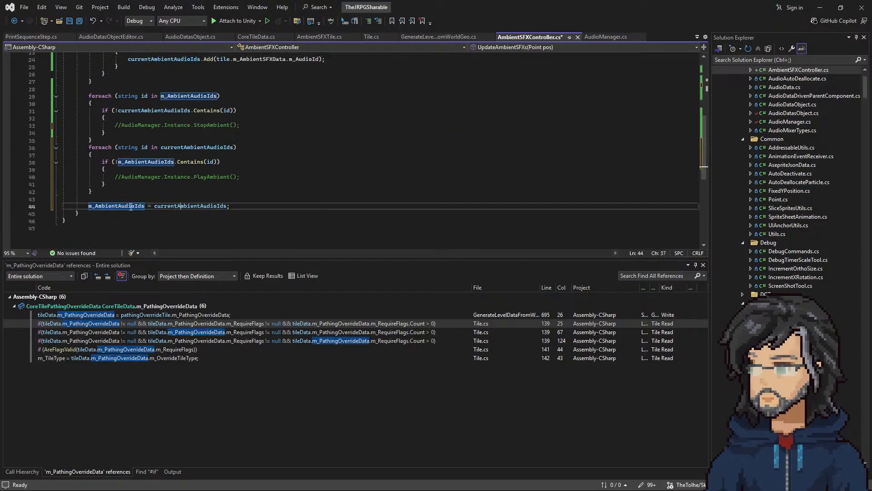
{"action": "left_click", "coordinate": [152, 207]}
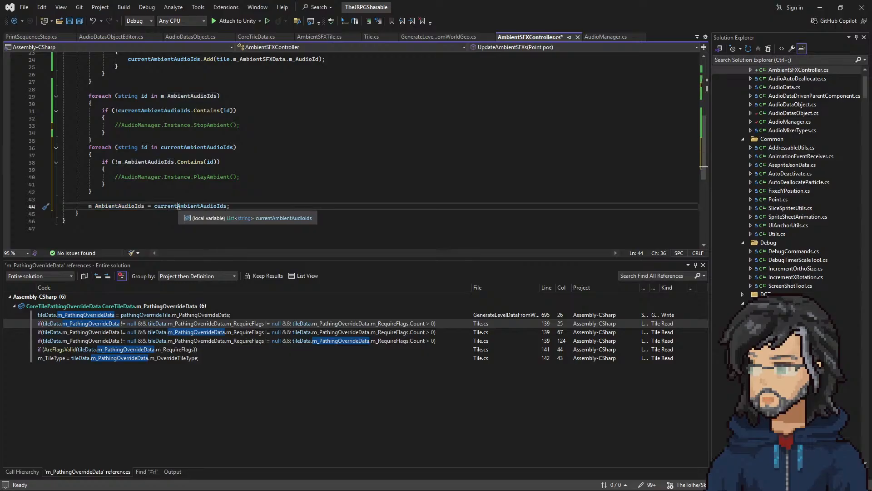
{"action": "left_click_drag", "start_coordinate": [153, 208], "coordinate": [220, 209]}
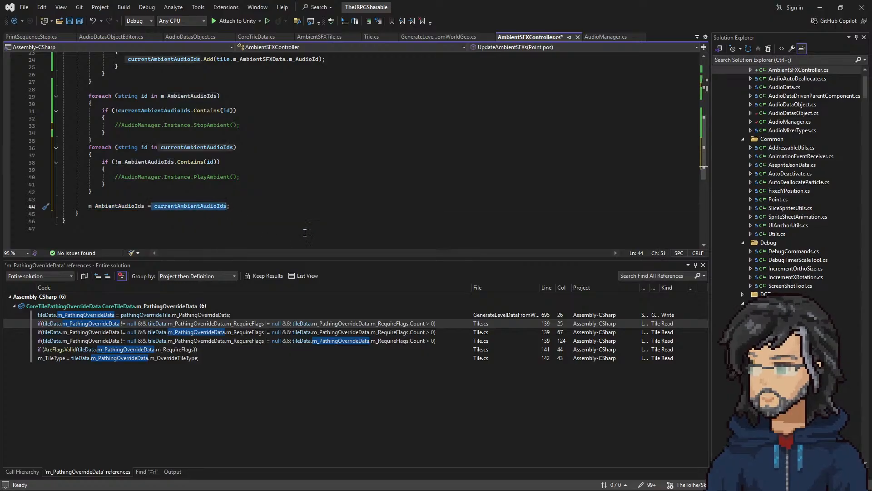
{"action": "scroll", "coordinate": [131, 131], "scroll_direction": "up", "scroll_amount": 7}
{"action": "left_click", "coordinate": [148, 120]}
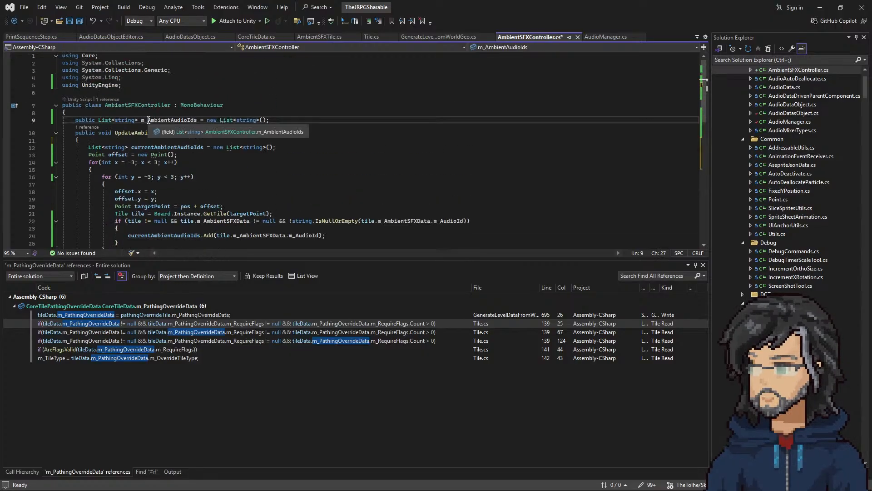
{"action": "right_click", "coordinate": [148, 120]}
{"action": "left_click", "coordinate": [175, 135]}
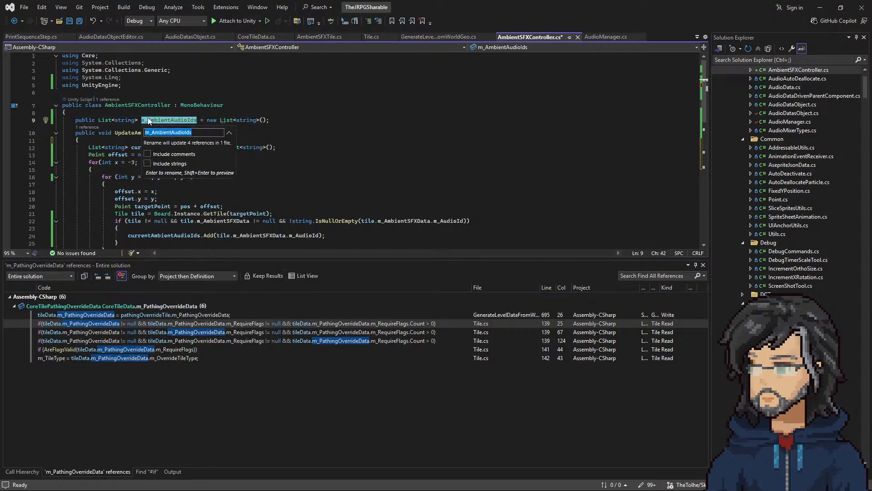
{"action": "type", "text": "Previo"}
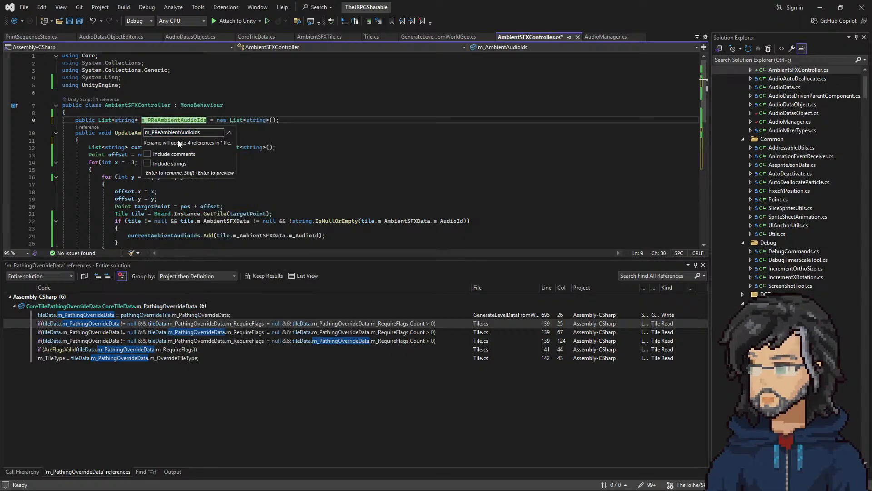
{"action": "type", "text": "us"}
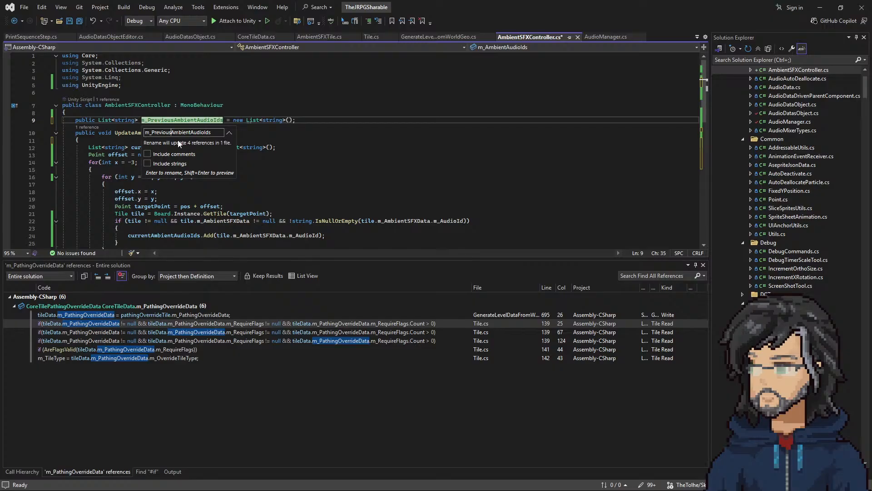
{"action": "key", "text": "Return"}
Step: Rename the id loop variable of the foreach over m_PreviousAmbientAudioIds to previous
{"action": "scroll", "coordinate": [224, 177], "scroll_direction": "down", "scroll_amount": 4}
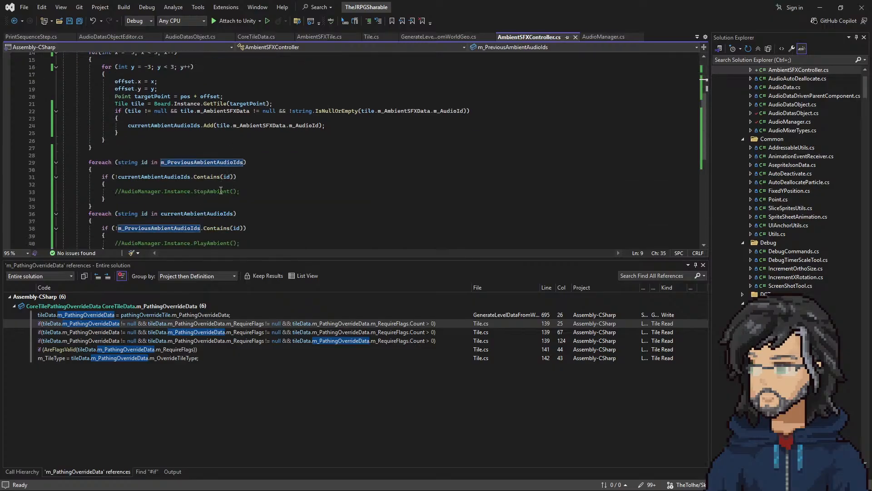
{"action": "left_click", "coordinate": [144, 162]}
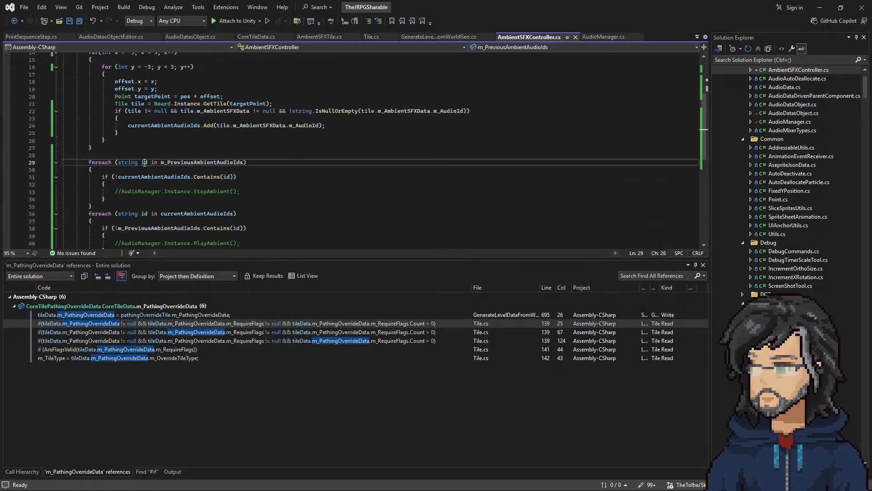
{"action": "right_click", "coordinate": [145, 163]}
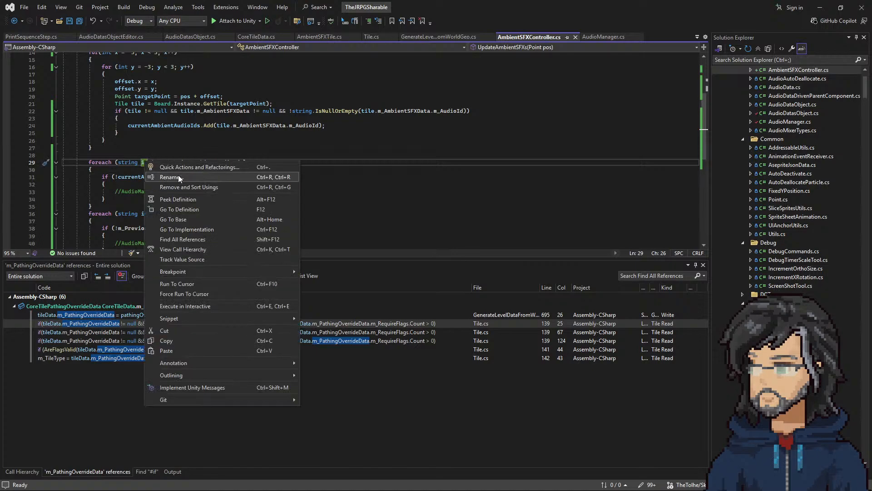
{"action": "left_click", "coordinate": [174, 179]}
{"action": "type", "text": "orevious"}
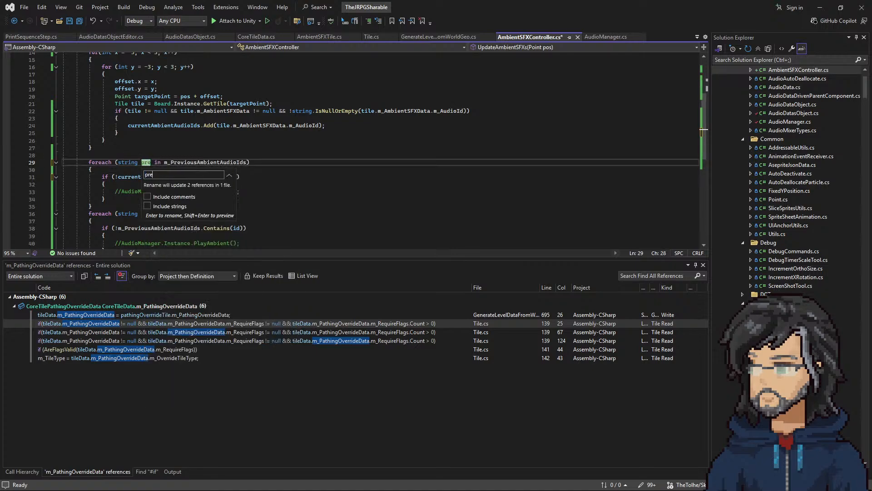
{"action": "key", "text": "Return"}
Step: Rename the id loop variable of the foreach over currentAmbientAudioIds to current
{"action": "scroll", "coordinate": [177, 174], "scroll_direction": "down", "scroll_amount": 2}
{"action": "right_click", "coordinate": [145, 169]}
{"action": "left_click", "coordinate": [170, 184]}
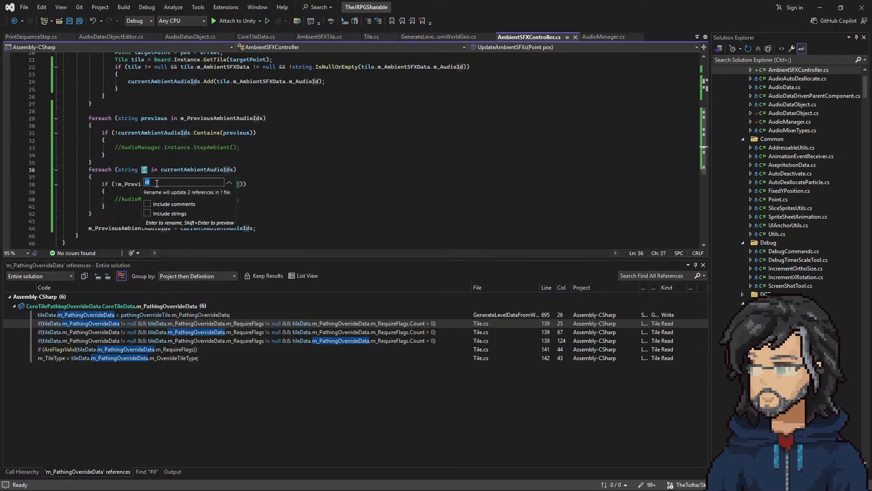
{"action": "type", "text": "current"}
{"action": "key", "text": "Return"}
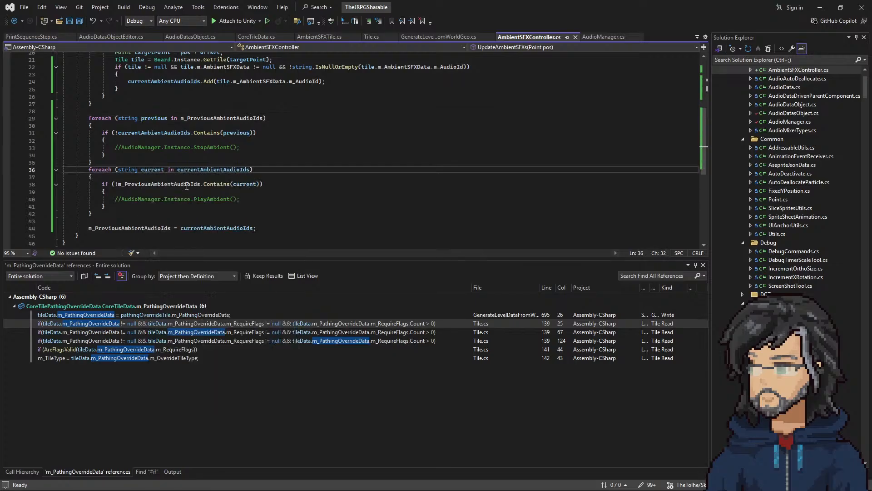
Step: Pass previous as the argument of the commented AudioManager.Instance.StopAmbient call
{"action": "double_click", "coordinate": [149, 133]}
{"action": "double_click", "coordinate": [237, 133]}
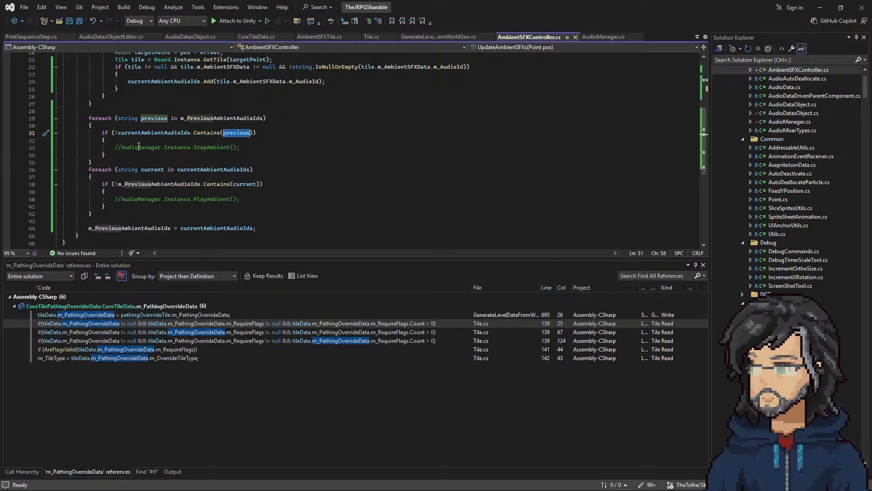
{"action": "left_click_drag", "start_coordinate": [139, 147], "coordinate": [233, 147]}
{"action": "left_click", "coordinate": [234, 147]}
{"action": "type", "text": "previous"}
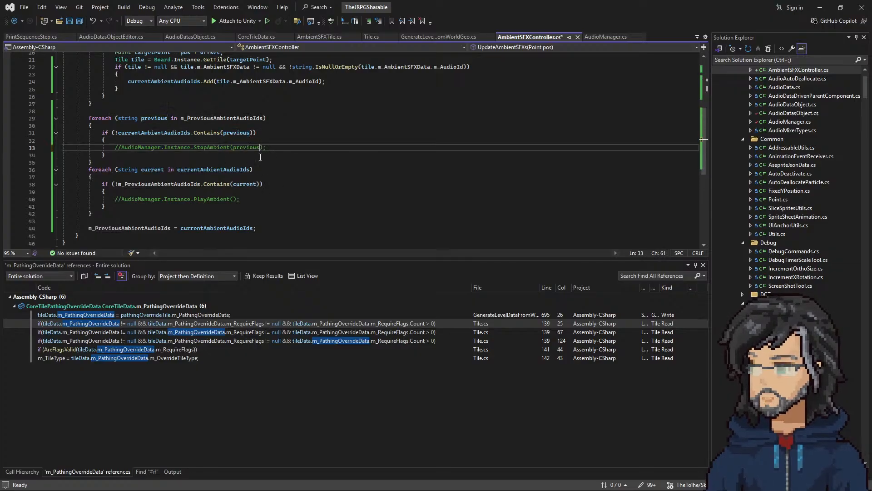
Step: Pass current as the argument of the commented AudioManager.Instance.PlayAmbient call and save AmbientSFXController.cs
{"action": "double_click", "coordinate": [205, 170]}
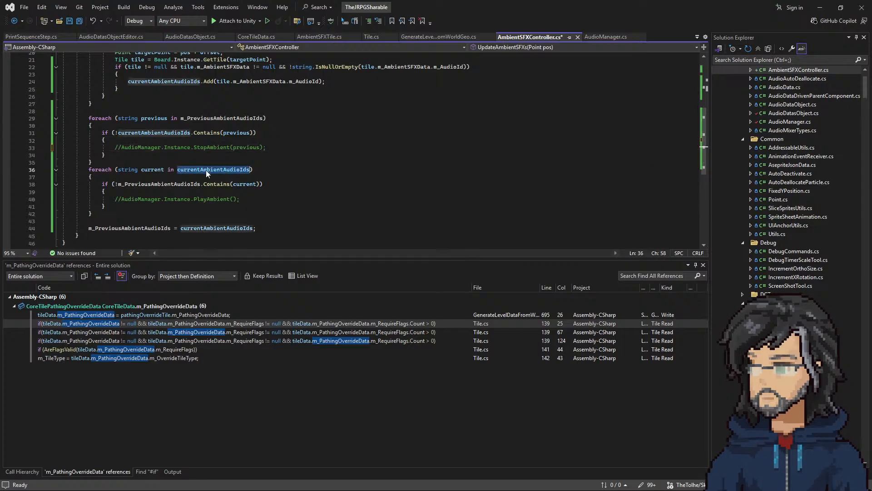
{"action": "double_click", "coordinate": [146, 184]}
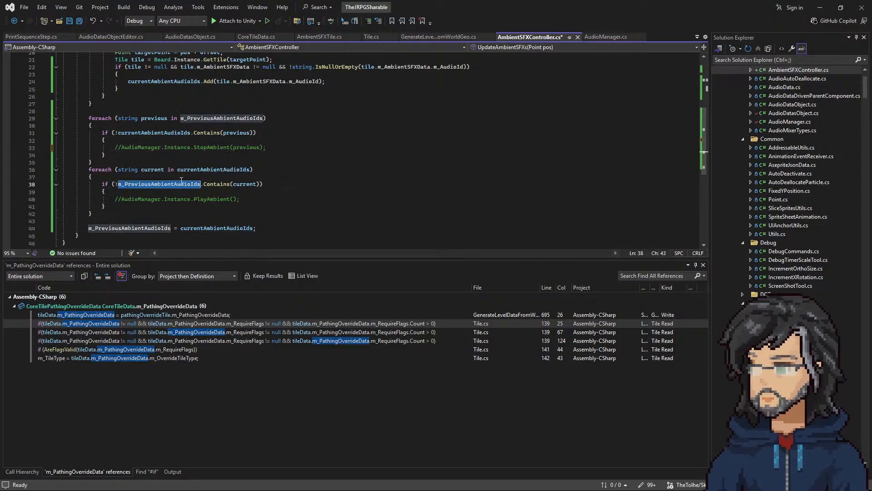
{"action": "double_click", "coordinate": [246, 184]}
{"action": "key", "text": "ctrl+c"}
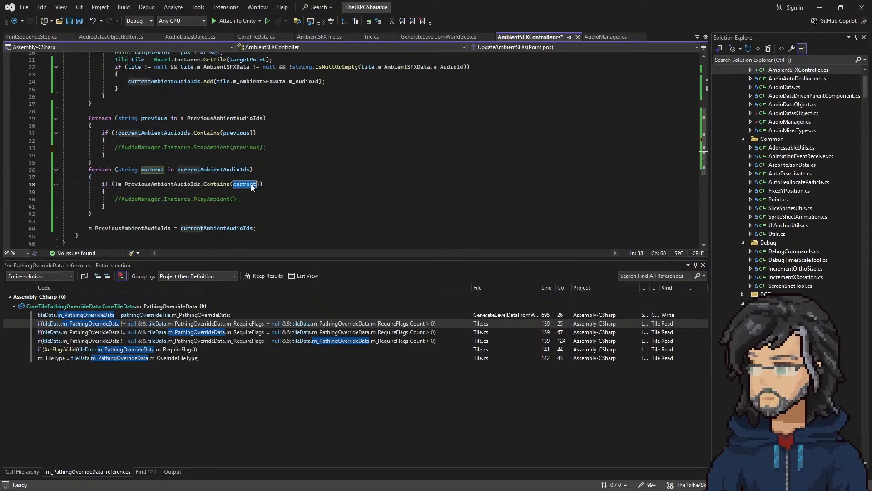
{"action": "left_click", "coordinate": [234, 199]}
{"action": "key", "text": "ctrl+v"}
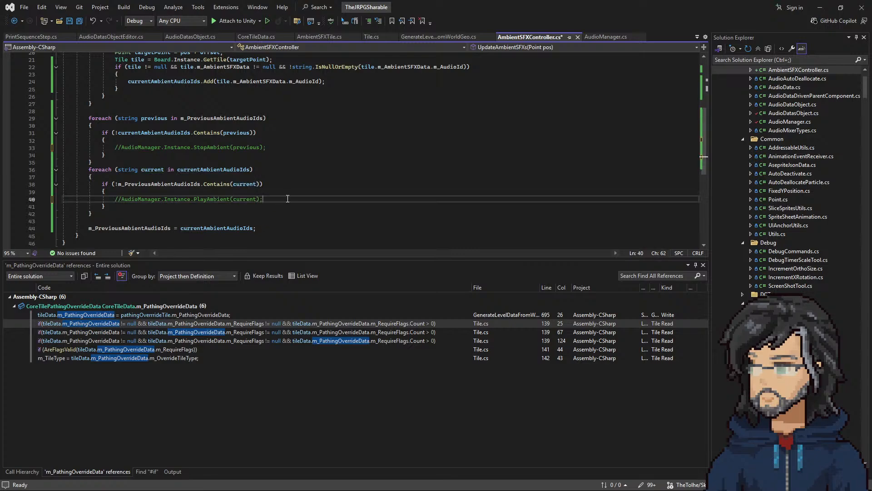
{"action": "scroll", "coordinate": [291, 201], "scroll_direction": "down", "scroll_amount": 2}
{"action": "scroll", "coordinate": [293, 203], "scroll_direction": "up", "scroll_amount": 8}
{"action": "scroll", "coordinate": [257, 183], "scroll_direction": "down", "scroll_amount": 8}
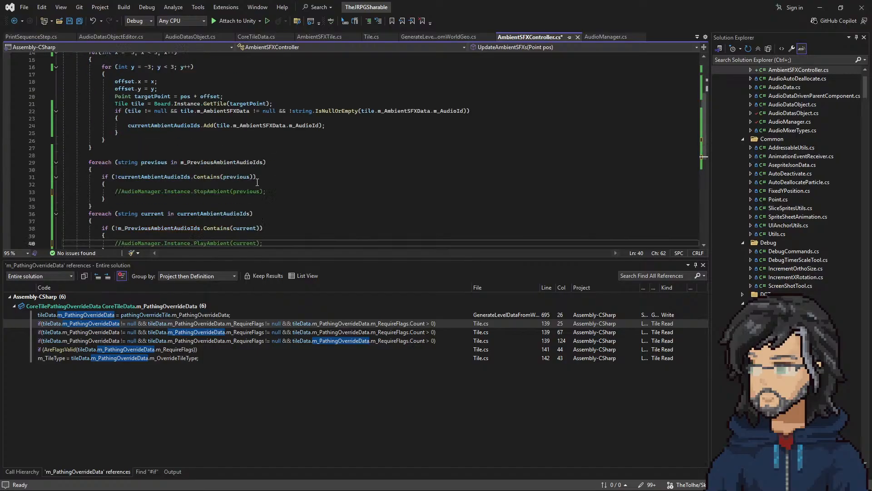
{"action": "left_click", "coordinate": [308, 171]}
{"action": "scroll", "coordinate": [324, 149], "scroll_direction": "up", "scroll_amount": 3}
{"action": "key", "text": "ctrl+s"}
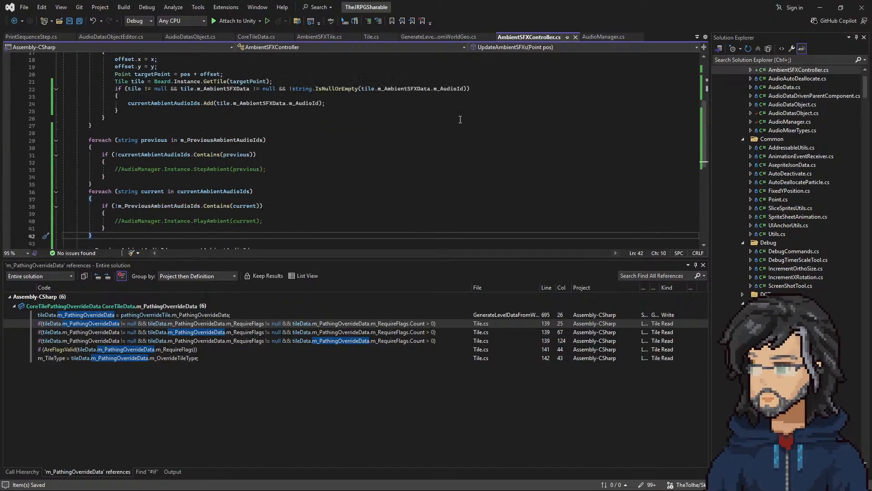
Step: Review the PlaySFX method and the mixer volume code in AudioManager.cs
{"action": "left_click", "coordinate": [613, 32]}
{"action": "scroll", "coordinate": [247, 160], "scroll_direction": "up", "scroll_amount": 8}
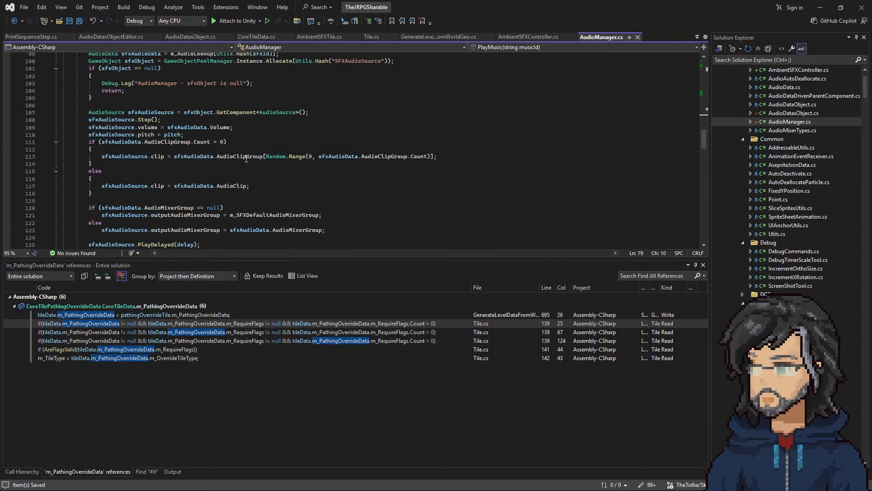
{"action": "scroll", "coordinate": [247, 160], "scroll_direction": "down", "scroll_amount": 12}
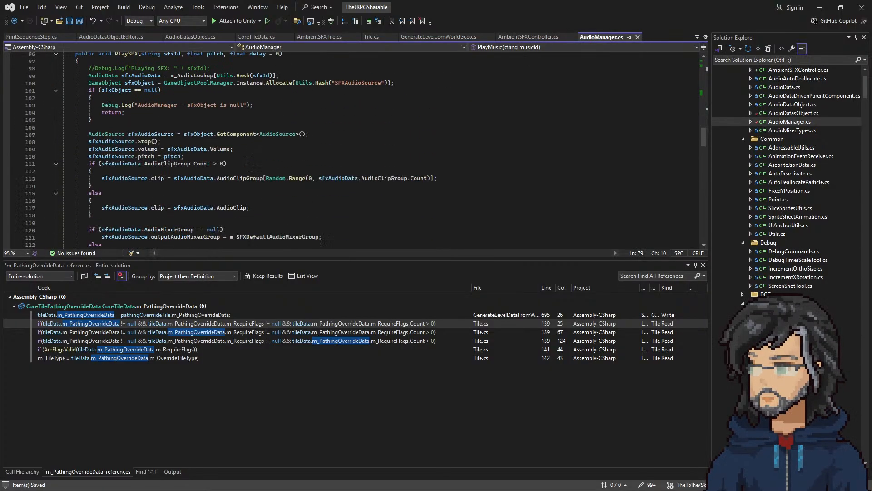
{"action": "scroll", "coordinate": [247, 161], "scroll_direction": "down", "scroll_amount": 3}
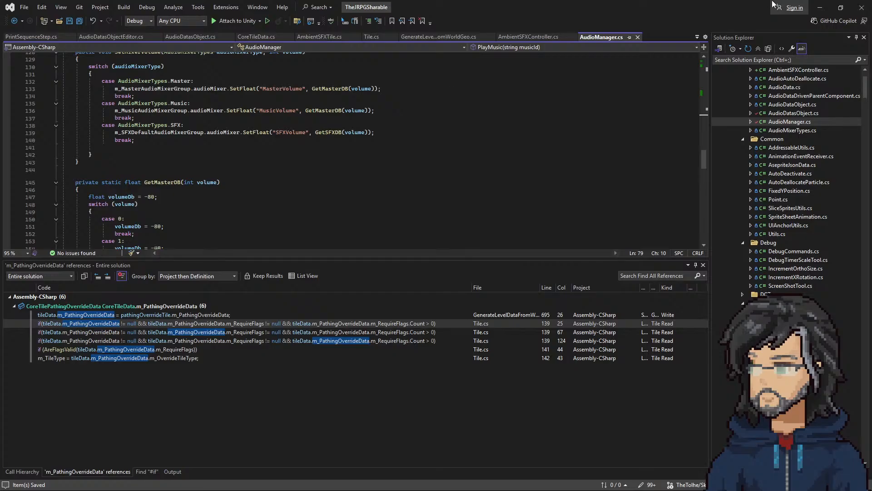
Step: Switch to Unity, find the AudioManager prefab with a project asset search, and open it with its hierarchy fully visible
{"action": "key", "text": "alt+Tab"}
{"action": "left_click_drag", "start_coordinate": [693, 64], "coordinate": [600, 66]}
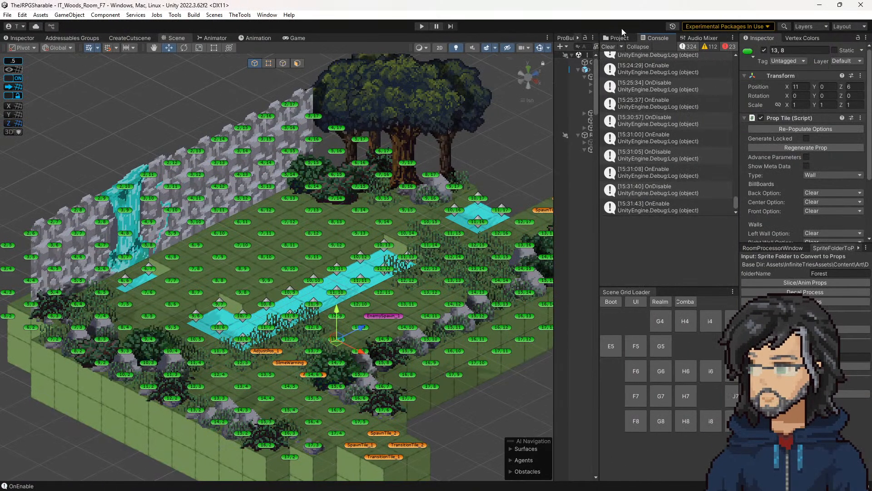
{"action": "left_click", "coordinate": [618, 37]}
{"action": "left_click", "coordinate": [652, 45]}
{"action": "type", "text": "audioman"}
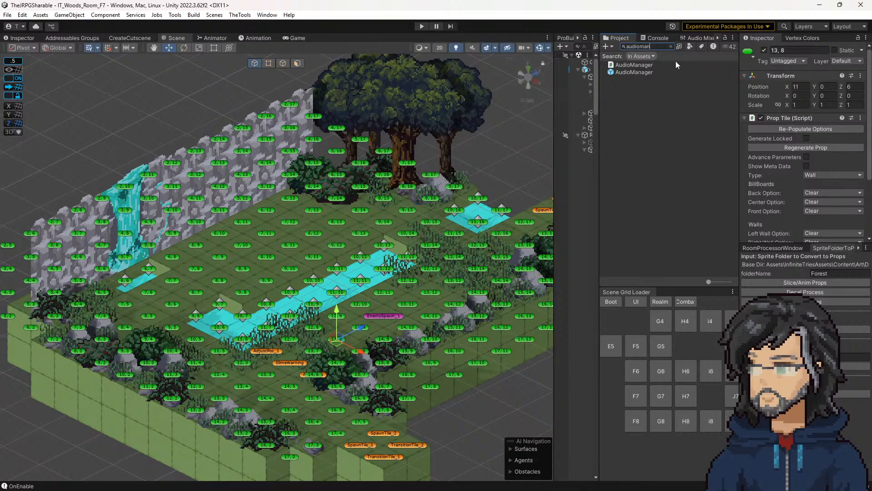
{"action": "left_click", "coordinate": [639, 73]}
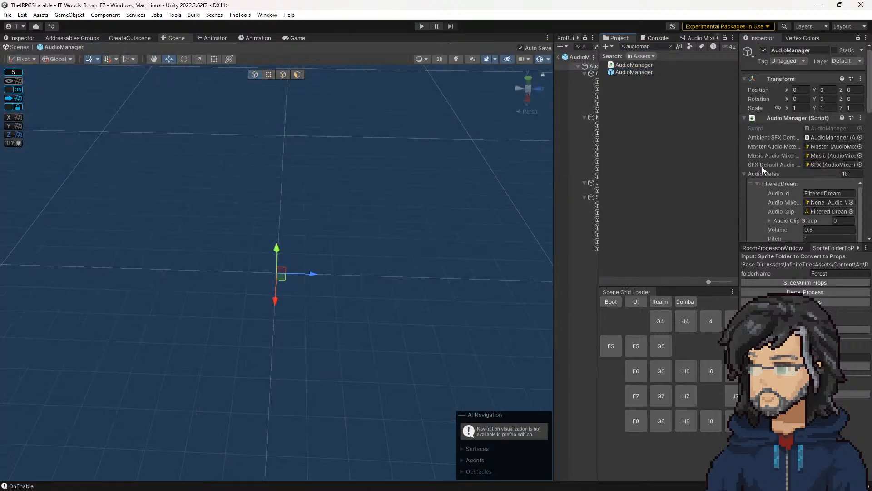
{"action": "left_click_drag", "start_coordinate": [554, 143], "coordinate": [476, 144]}
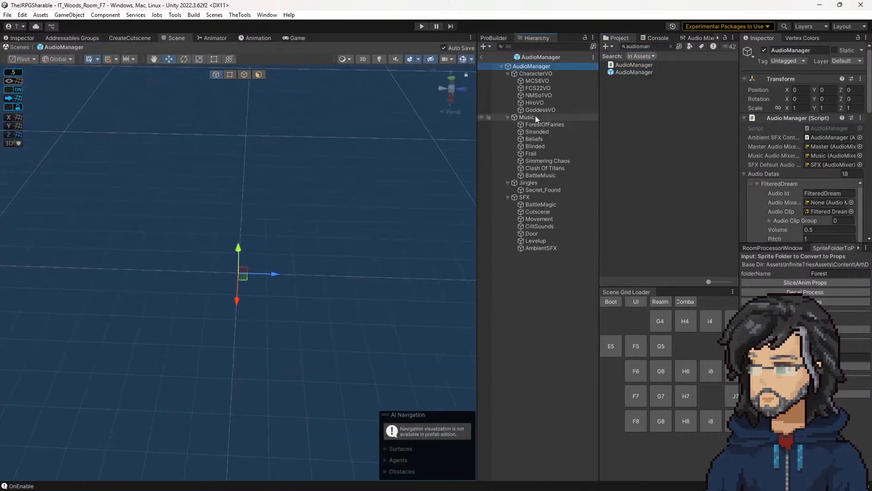
Step: Examine the AudioManager prefab's mixer group references and the prefabs used by its MusicAudioSource and SFXAudioSource object pools
{"action": "left_click", "coordinate": [818, 146]}
{"action": "left_click", "coordinate": [818, 155]}
{"action": "left_click", "coordinate": [816, 166]}
{"action": "left_click", "coordinate": [817, 155]}
{"action": "left_click", "coordinate": [819, 146]}
{"action": "left_click", "coordinate": [771, 174]}
{"action": "scroll", "coordinate": [787, 194], "scroll_direction": "down", "scroll_amount": 5}
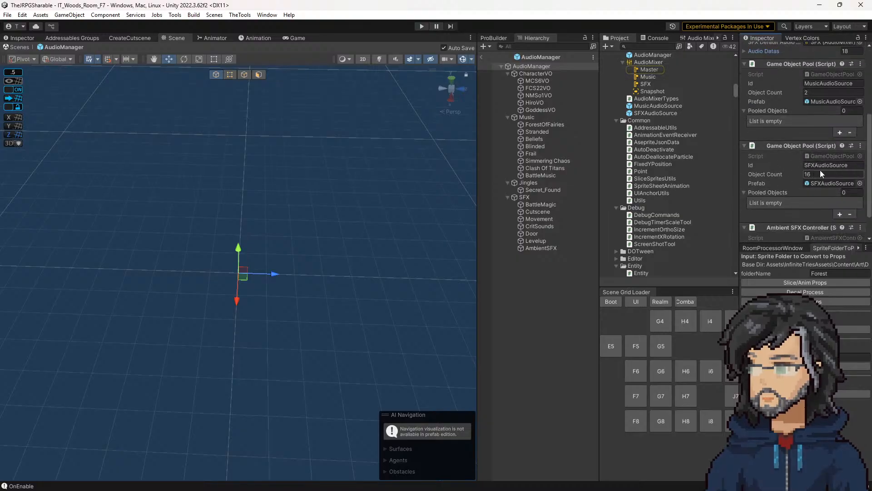
{"action": "scroll", "coordinate": [816, 172], "scroll_direction": "up", "scroll_amount": 3}
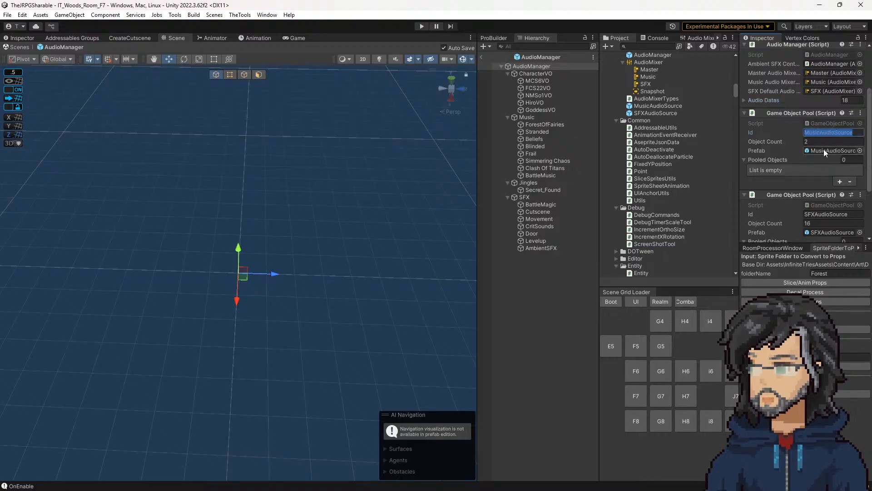
{"action": "left_click", "coordinate": [826, 152]}
{"action": "scroll", "coordinate": [825, 168], "scroll_direction": "down", "scroll_amount": 2}
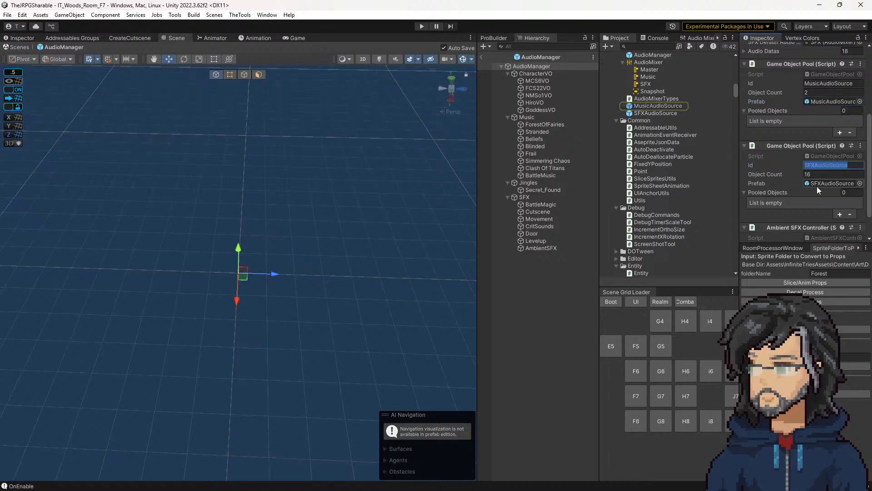
{"action": "left_click", "coordinate": [820, 184]}
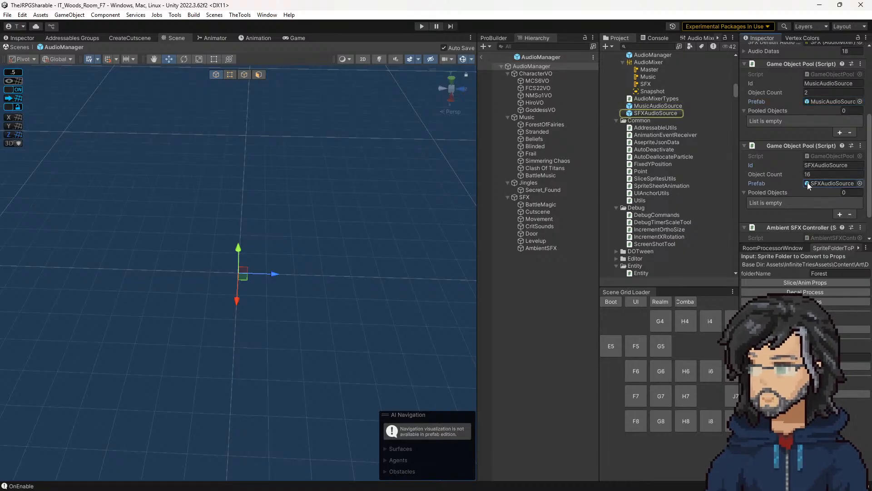
Step: Open the SFXAudioSource prefab and examine its Audio Source settings and Audio Auto Deallocate component
{"action": "left_click", "coordinate": [623, 113]}
{"action": "scroll", "coordinate": [780, 182], "scroll_direction": "up", "scroll_amount": 2}
{"action": "scroll", "coordinate": [780, 182], "scroll_direction": "up", "scroll_amount": 4}
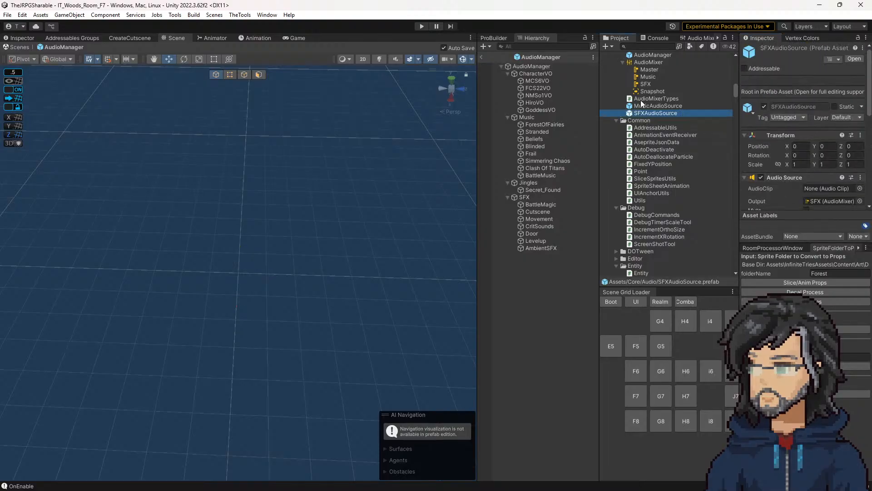
{"action": "double_click", "coordinate": [644, 113]}
{"action": "scroll", "coordinate": [802, 196], "scroll_direction": "down", "scroll_amount": 8}
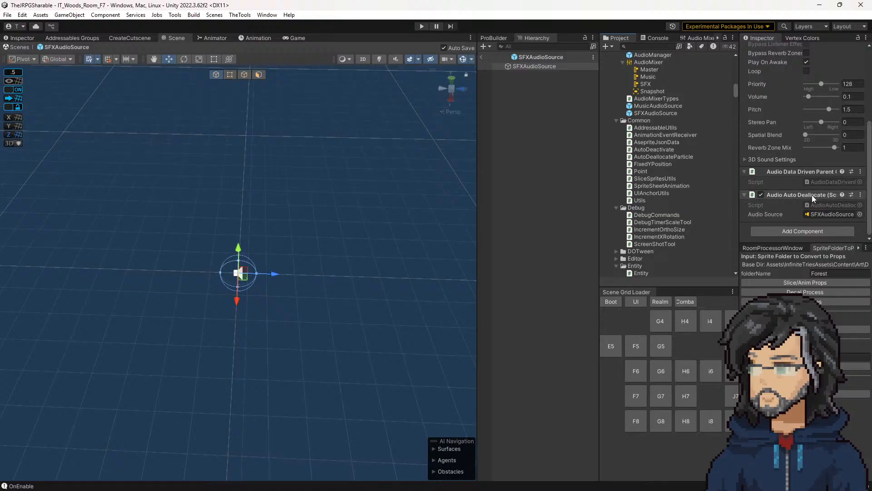
Step: Examine the components of the SFXAudioSource prefab and the Audio Source settings of the MusicAudioSource prefab, leaving each prefab again
{"action": "scroll", "coordinate": [814, 195], "scroll_direction": "up", "scroll_amount": 8}
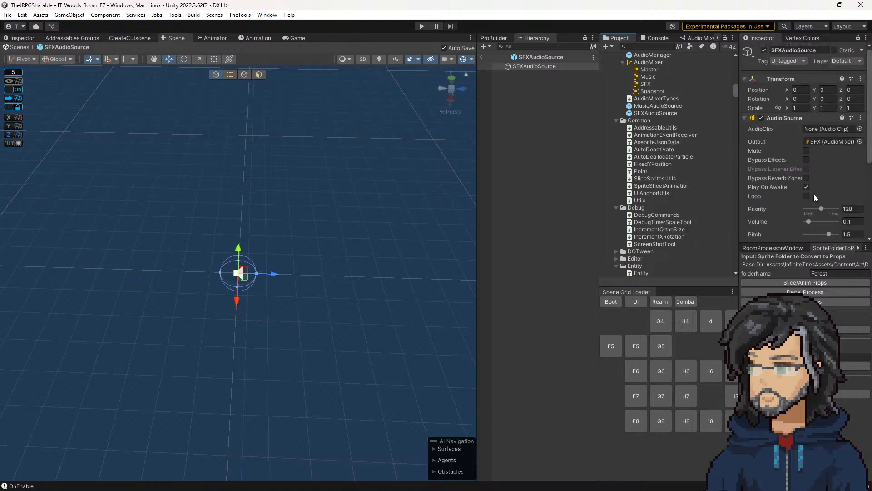
{"action": "scroll", "coordinate": [818, 186], "scroll_direction": "down", "scroll_amount": 8}
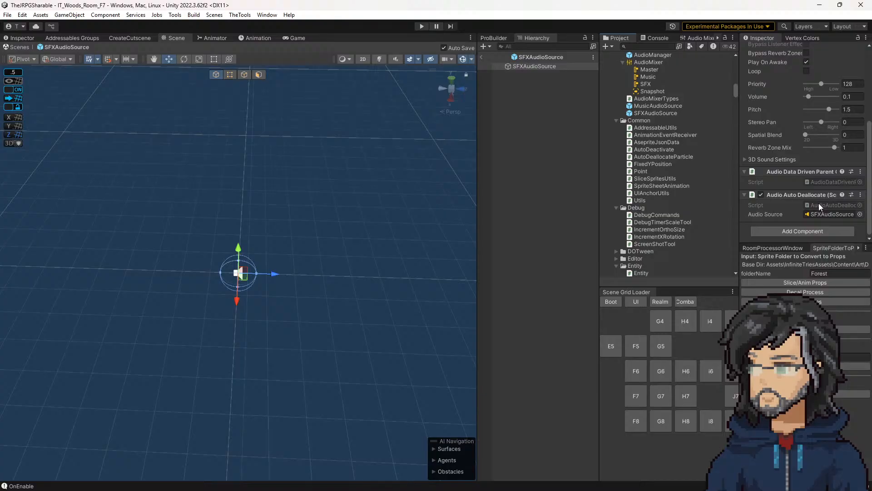
{"action": "scroll", "coordinate": [820, 207], "scroll_direction": "up", "scroll_amount": 5}
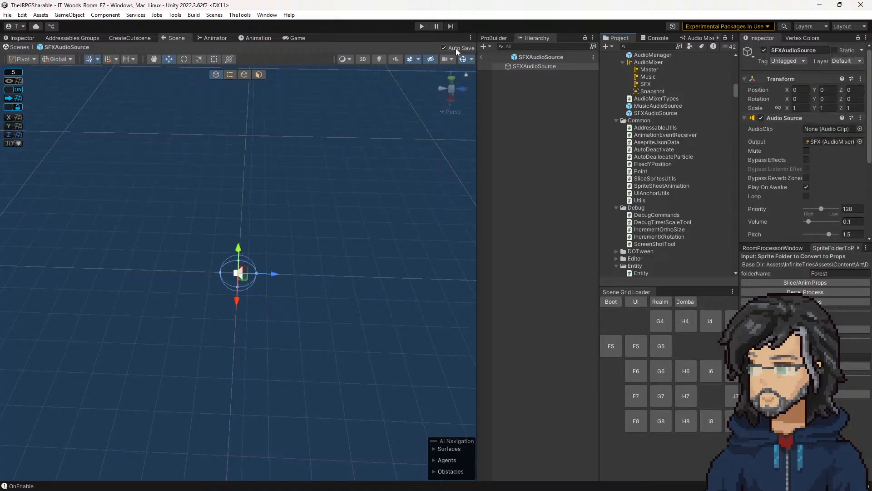
{"action": "left_click", "coordinate": [490, 58]}
{"action": "left_click", "coordinate": [660, 106]}
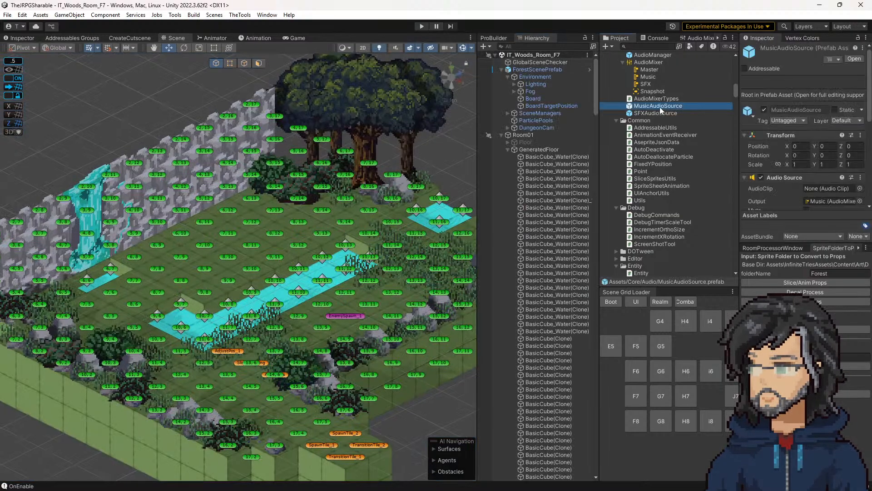
{"action": "double_click", "coordinate": [660, 107]}
{"action": "scroll", "coordinate": [808, 178], "scroll_direction": "down", "scroll_amount": 5}
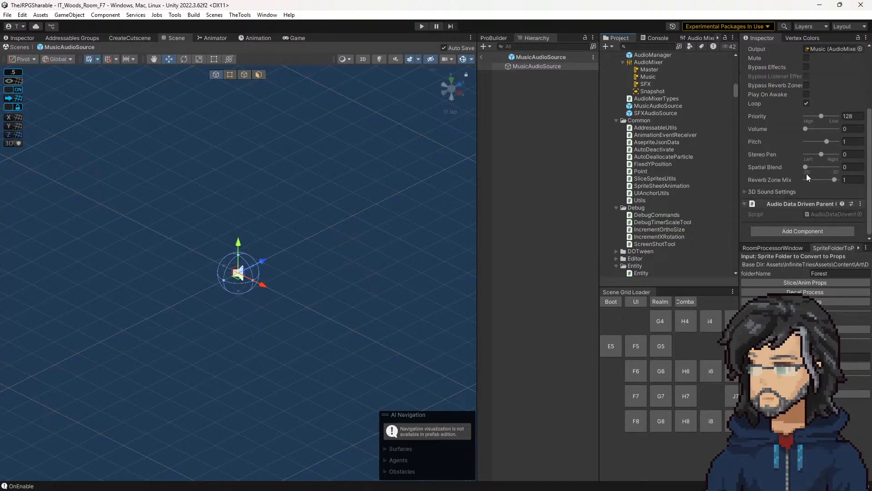
{"action": "scroll", "coordinate": [820, 182], "scroll_direction": "up", "scroll_amount": 5}
{"action": "left_click", "coordinate": [481, 57]}
Step: Duplicate the MusicAudioSource prefab and rename the copy AmbientAudioSource
{"action": "left_click", "coordinate": [650, 106]}
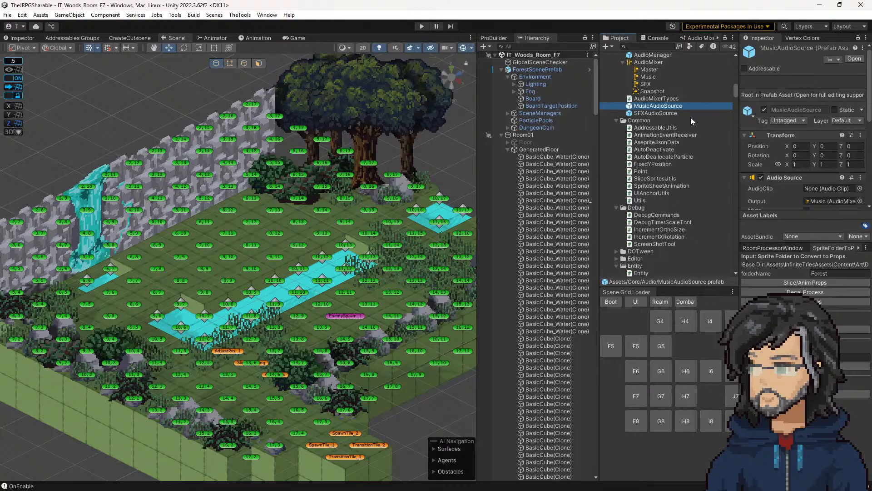
{"action": "key", "text": "ctrl+d"}
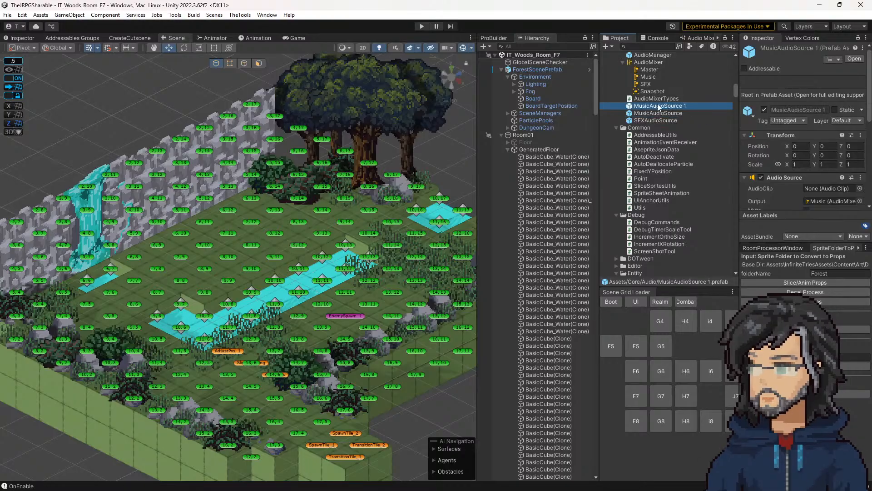
{"action": "key", "text": "F2"}
{"action": "left_click_drag", "start_coordinate": [649, 106], "coordinate": [559, 105]}
{"action": "type", "text": "Ab"}
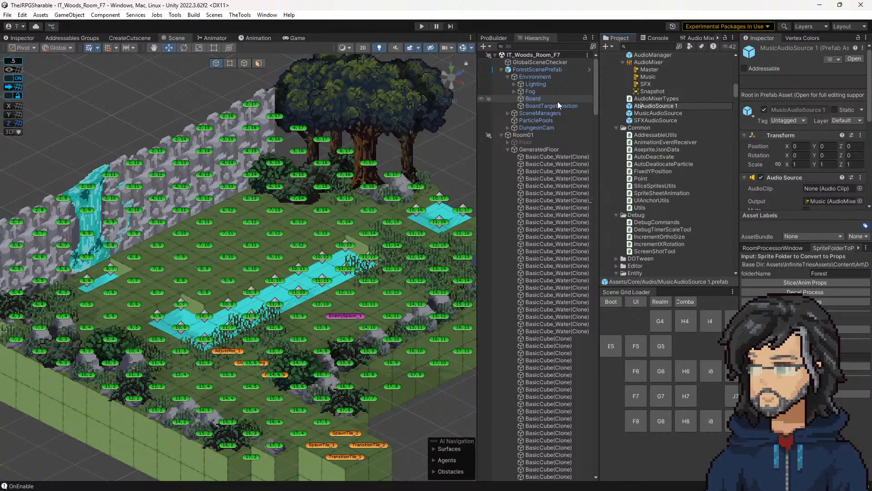
{"action": "type", "text": "ient"}
{"action": "key", "text": "Return"}
{"action": "type", "text": "m"}
{"action": "key", "text": "Right"}
{"action": "key", "text": "Return"}
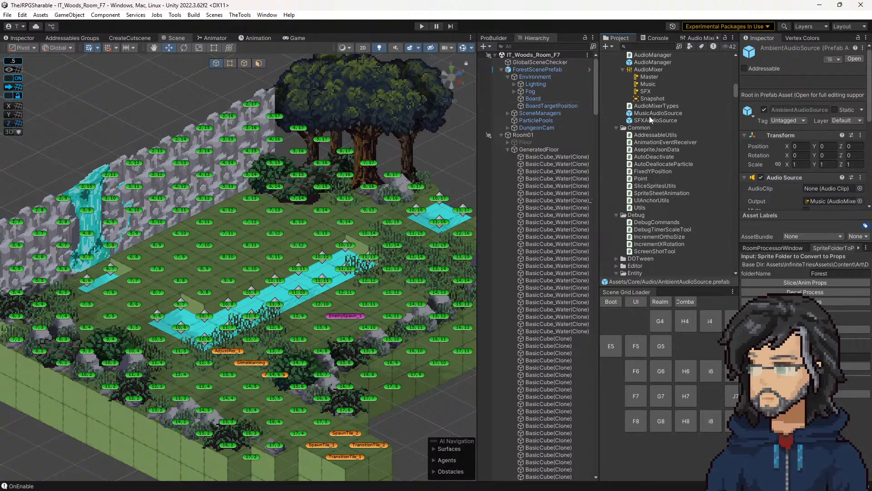
Step: Open the AudioManager prefab, collapse its two object pools and add an expanded third Game Object Pool component
{"action": "scroll", "coordinate": [650, 116], "scroll_direction": "up", "scroll_amount": 3}
{"action": "double_click", "coordinate": [649, 116]}
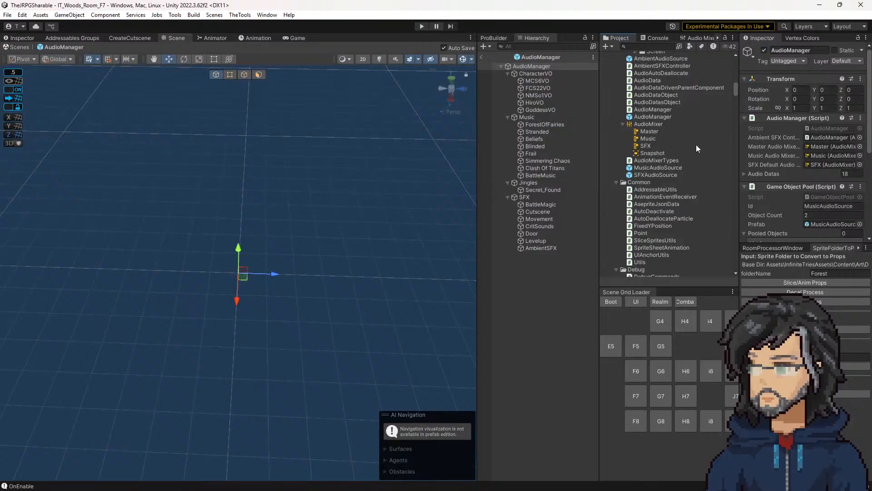
{"action": "scroll", "coordinate": [801, 191], "scroll_direction": "down", "scroll_amount": 5}
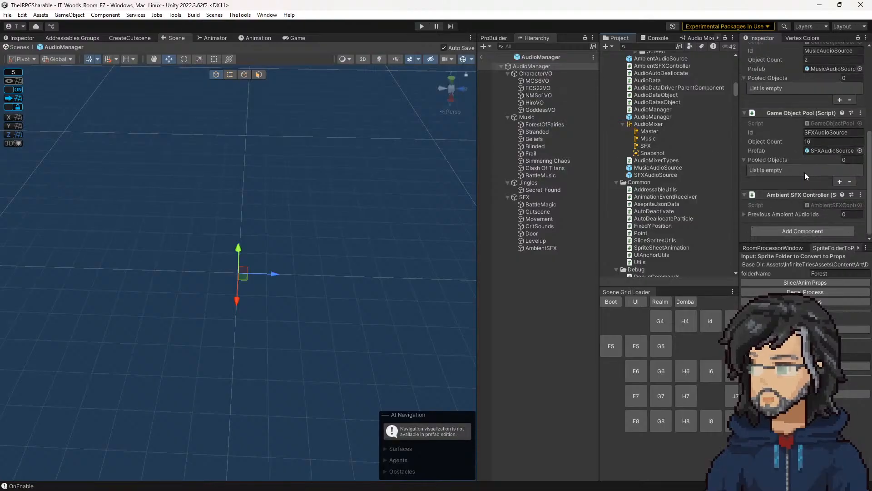
{"action": "left_click", "coordinate": [783, 112]}
{"action": "left_click", "coordinate": [784, 111]}
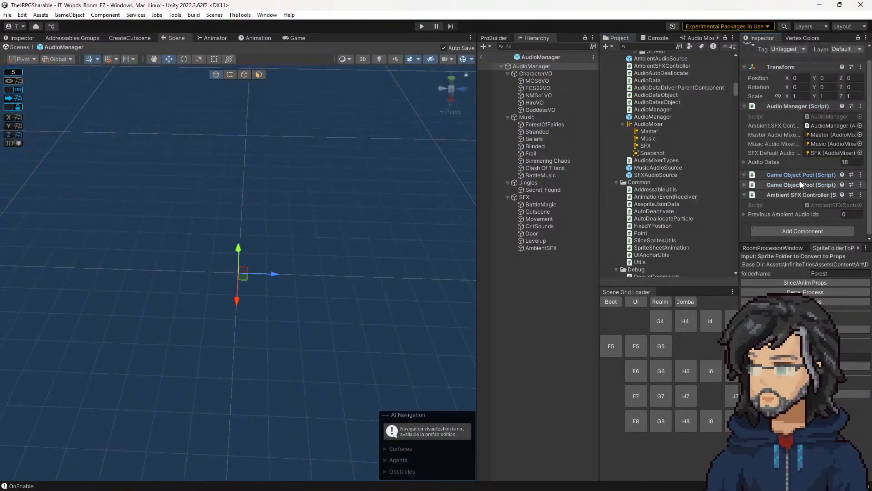
{"action": "left_click", "coordinate": [803, 229]}
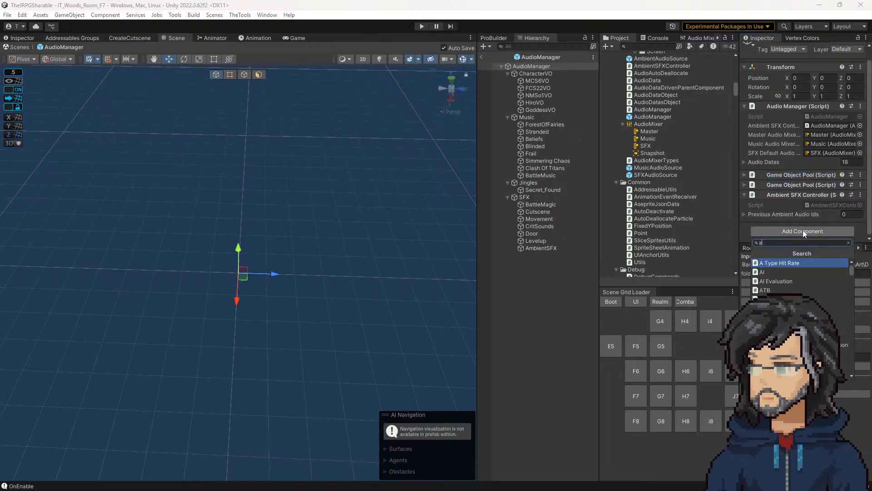
{"action": "type", "text": "gameo"}
{"action": "key", "text": "Return"}
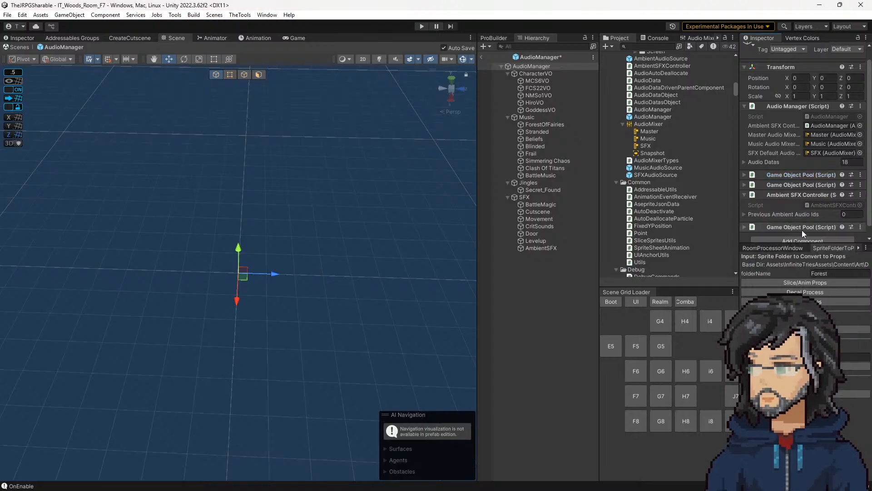
{"action": "scroll", "coordinate": [803, 230], "scroll_direction": "down", "scroll_amount": 1}
{"action": "left_click", "coordinate": [772, 217]}
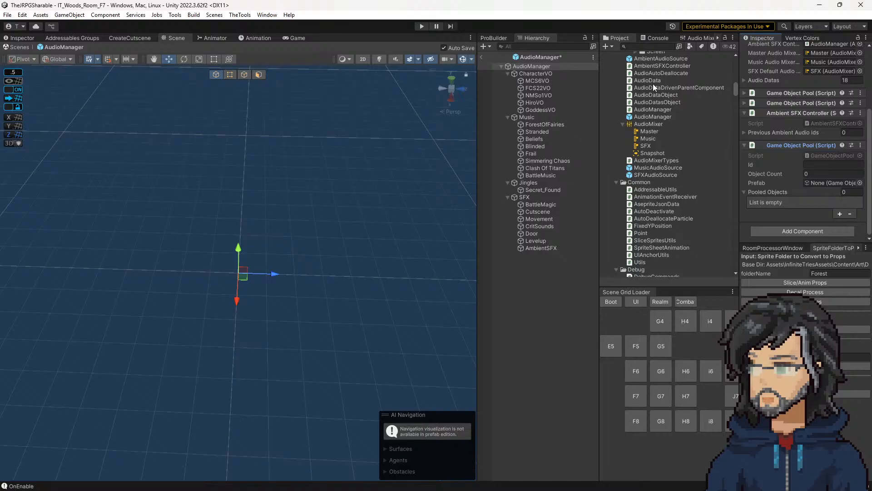
Step: Assign the AmbientAudioSource prefab to the new Game Object Pool and set the pool's Id to AmbientAudioSource
{"action": "left_click_drag", "start_coordinate": [656, 58], "coordinate": [814, 184]}
{"action": "left_click", "coordinate": [782, 103]}
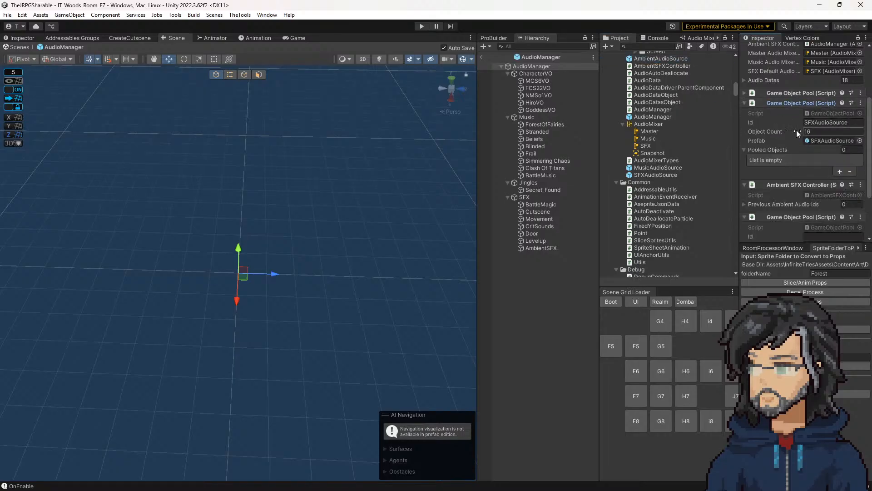
{"action": "left_click", "coordinate": [674, 60]}
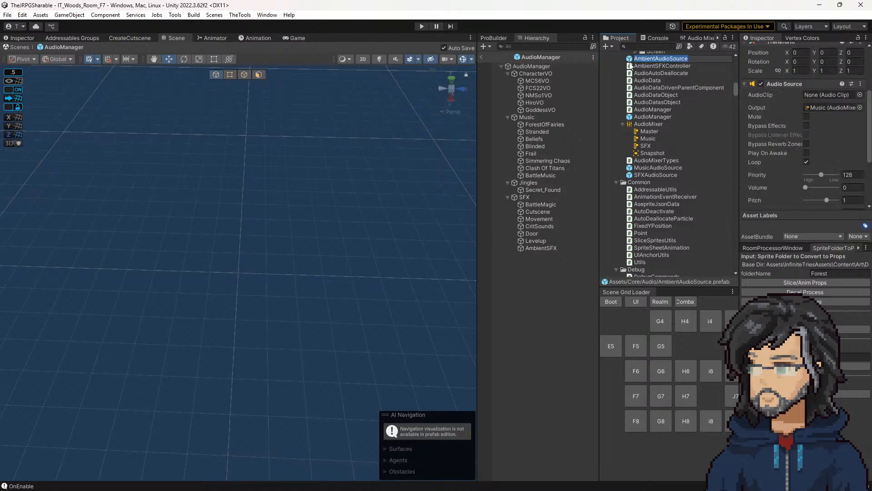
{"action": "left_click", "coordinate": [545, 69]}
{"action": "scroll", "coordinate": [814, 160], "scroll_direction": "down", "scroll_amount": 2}
{"action": "left_click", "coordinate": [819, 200]}
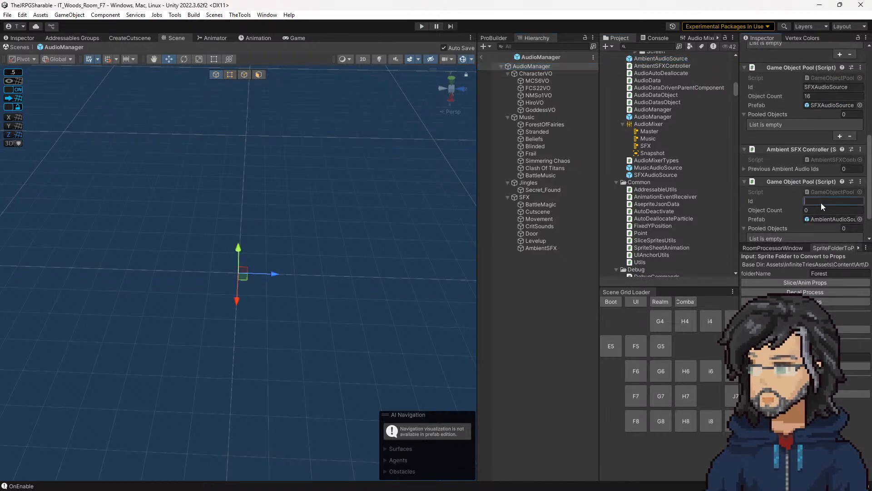
{"action": "left_click", "coordinate": [824, 210]}
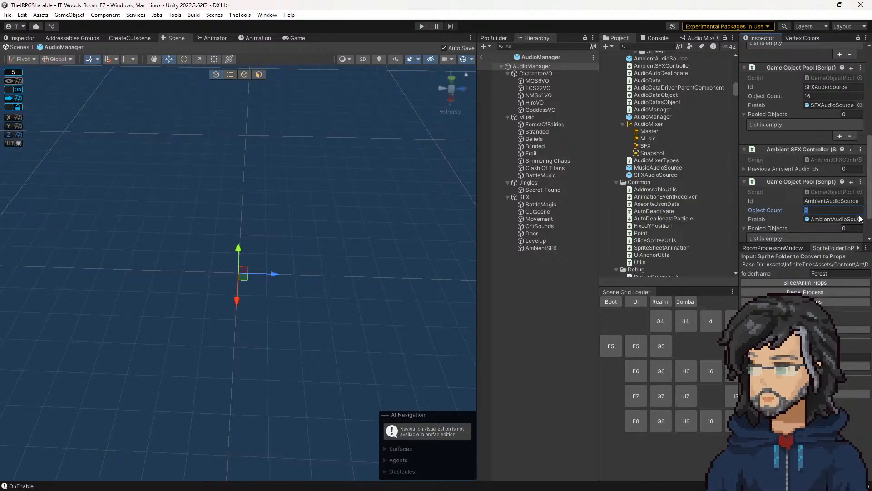
{"action": "left_click", "coordinate": [553, 301]}
Step: Open the AudioManager script, review the mixer group handling in SetMixerVolume and the end of PlaySFX, and return to Unity
{"action": "left_click", "coordinate": [539, 66]}
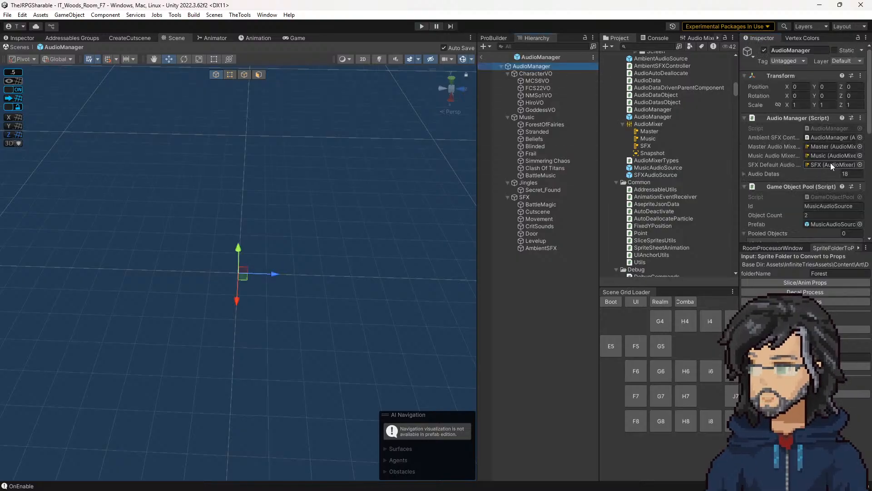
{"action": "double_click", "coordinate": [822, 128]}
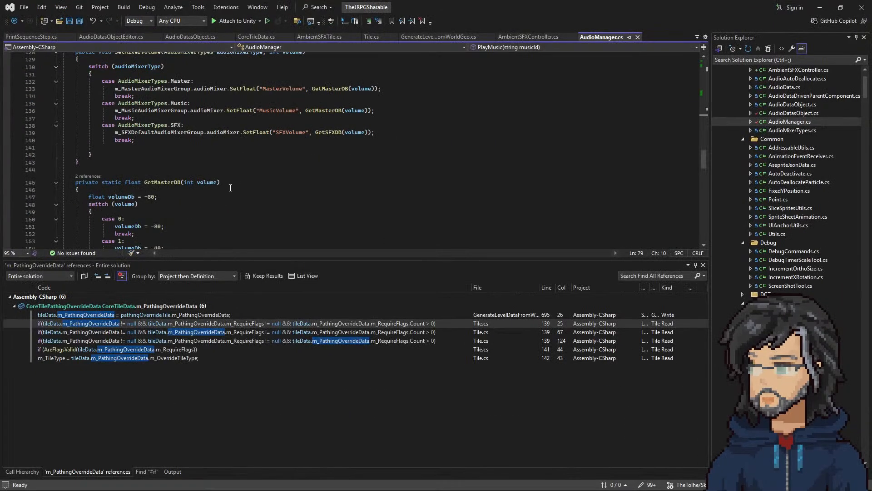
{"action": "scroll", "coordinate": [242, 193], "scroll_direction": "up", "scroll_amount": 2}
{"action": "scroll", "coordinate": [242, 193], "scroll_direction": "up", "scroll_amount": 10}
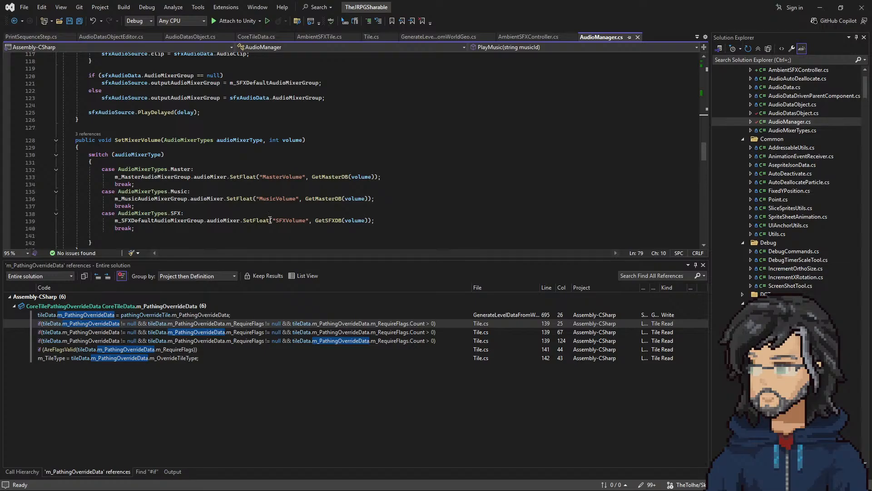
{"action": "double_click", "coordinate": [278, 198]}
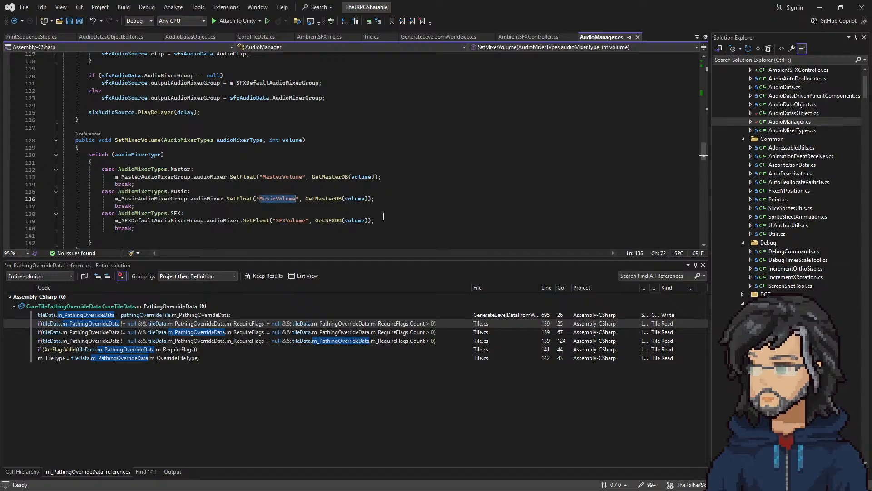
{"action": "double_click", "coordinate": [289, 220]}
{"action": "scroll", "coordinate": [311, 187], "scroll_direction": "up", "scroll_amount": 6}
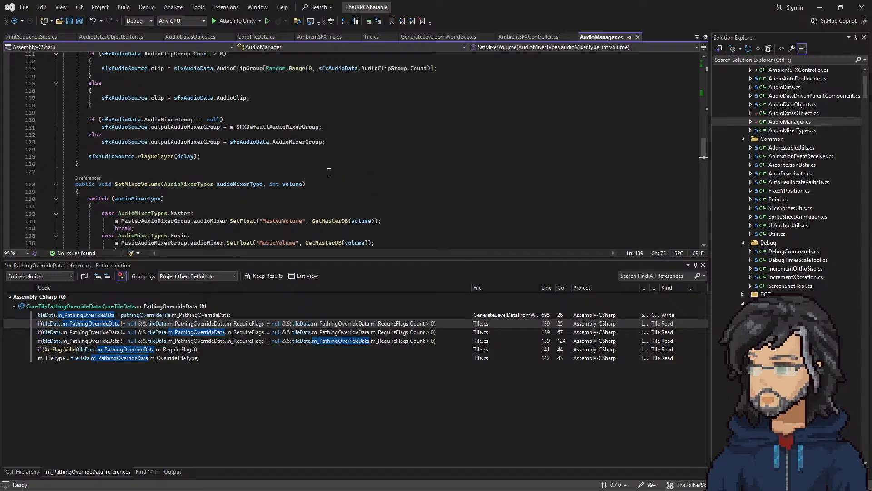
{"action": "scroll", "coordinate": [310, 187], "scroll_direction": "down", "scroll_amount": 6}
{"action": "left_click", "coordinate": [820, 7]}
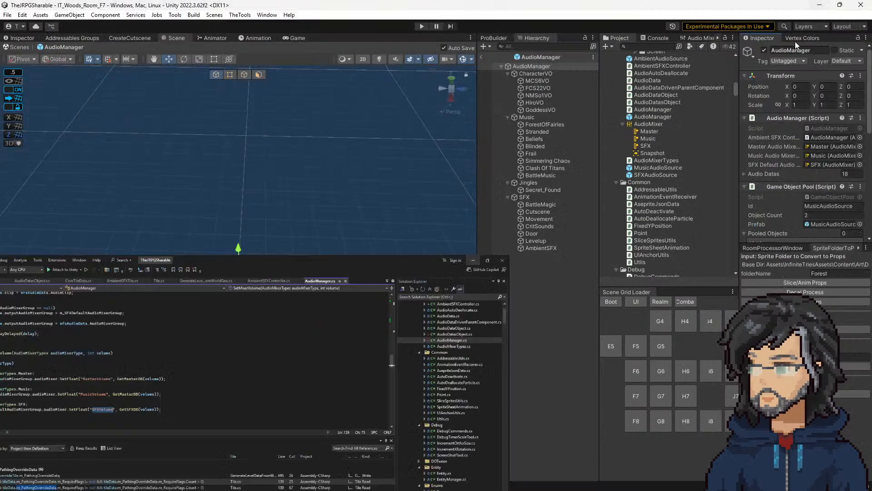
Step: Set the AmbientAudioSource prefab's Audio Source output to the SFX mixer group, toggle its Loop option and leave the prefab
{"action": "double_click", "coordinate": [656, 140]}
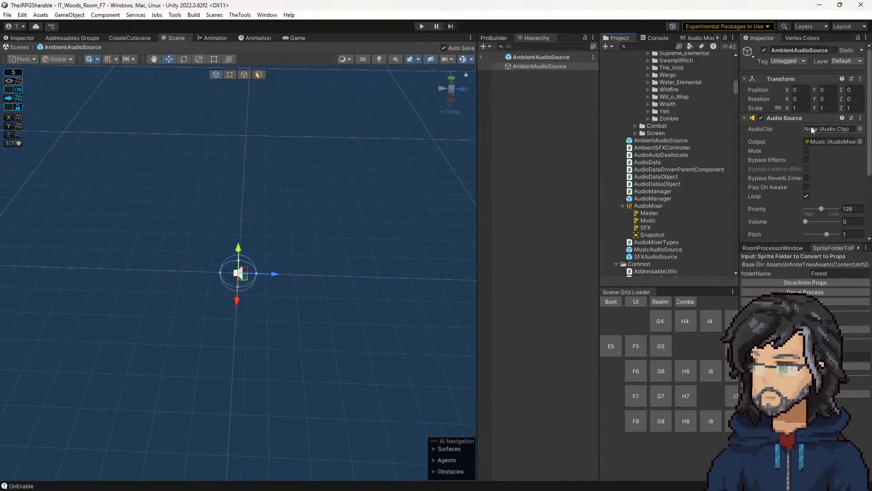
{"action": "scroll", "coordinate": [818, 132], "scroll_direction": "down", "scroll_amount": 2}
{"action": "left_click", "coordinate": [818, 93]}
{"action": "scroll", "coordinate": [814, 162], "scroll_direction": "up", "scroll_amount": 2}
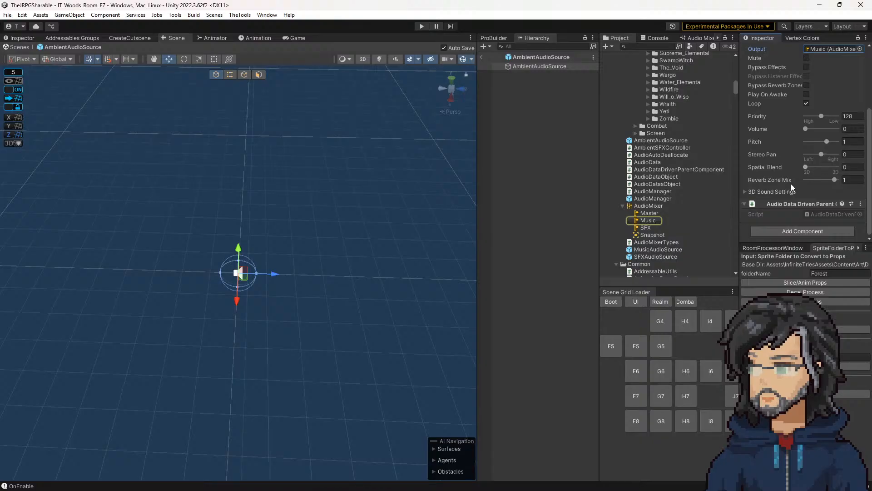
{"action": "left_click_drag", "start_coordinate": [645, 230], "coordinate": [817, 144]}
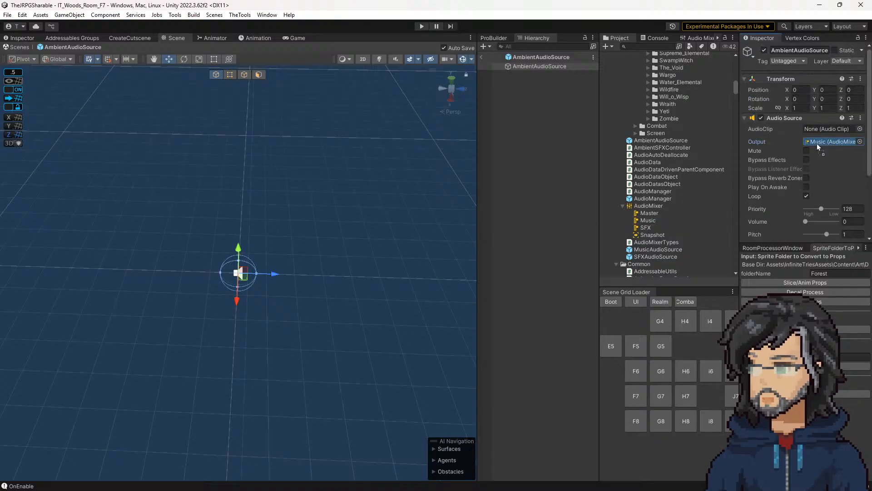
{"action": "left_click", "coordinate": [806, 195]}
{"action": "left_click", "coordinate": [481, 58]}
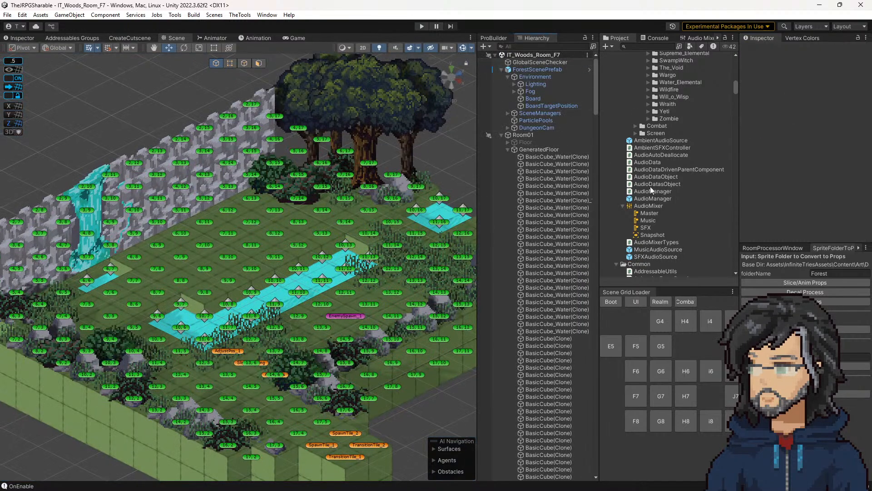
Step: Open the AudioManager prefab, look through its components and open the AudioManager script for editing
{"action": "double_click", "coordinate": [653, 198]}
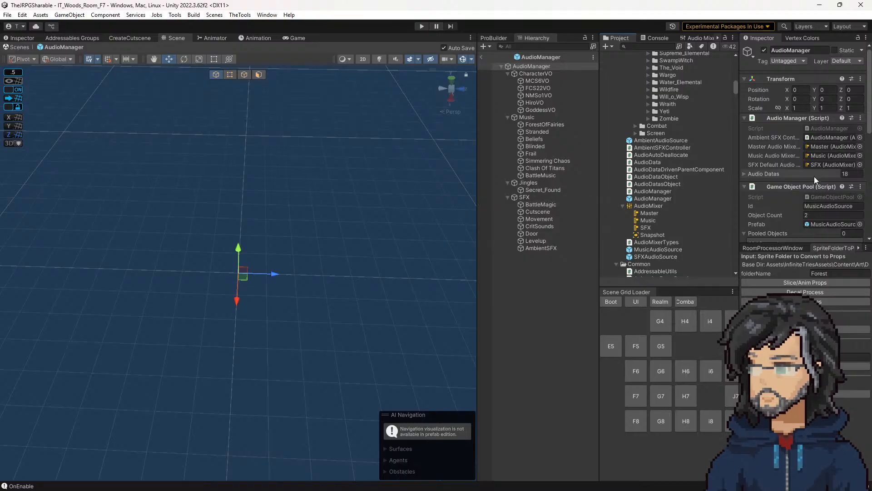
{"action": "scroll", "coordinate": [797, 181], "scroll_direction": "down", "scroll_amount": 5}
{"action": "scroll", "coordinate": [800, 172], "scroll_direction": "up", "scroll_amount": 3}
{"action": "double_click", "coordinate": [822, 124]}
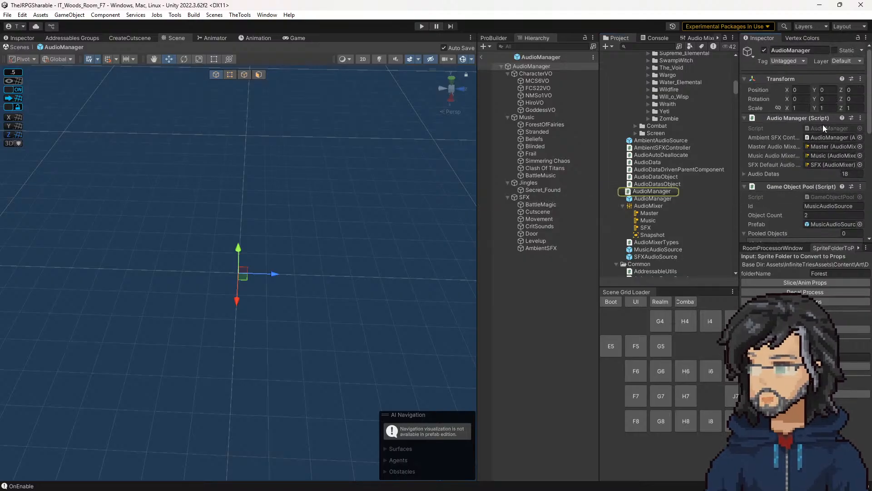
Step: Duplicate the PlayMusic method directly below the original in AudioManager.cs and rename the copy PlayAmbient
{"action": "scroll", "coordinate": [225, 169], "scroll_direction": "up", "scroll_amount": 13}
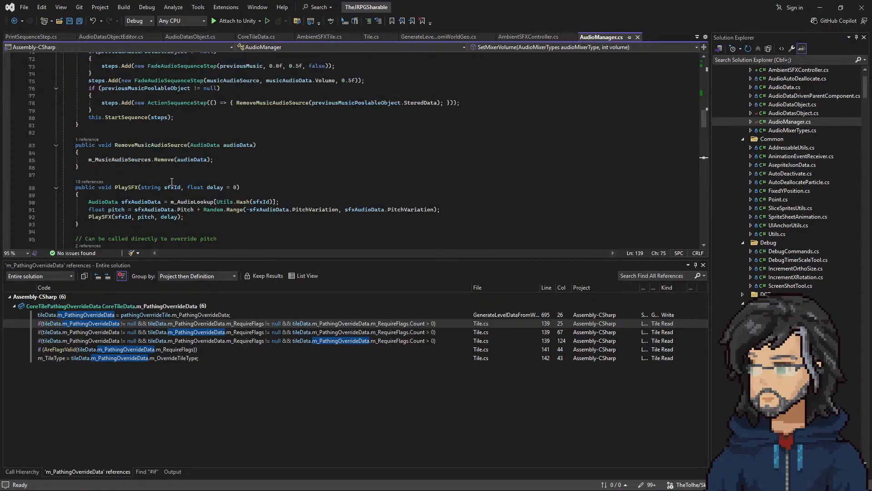
{"action": "scroll", "coordinate": [165, 185], "scroll_direction": "up", "scroll_amount": 11}
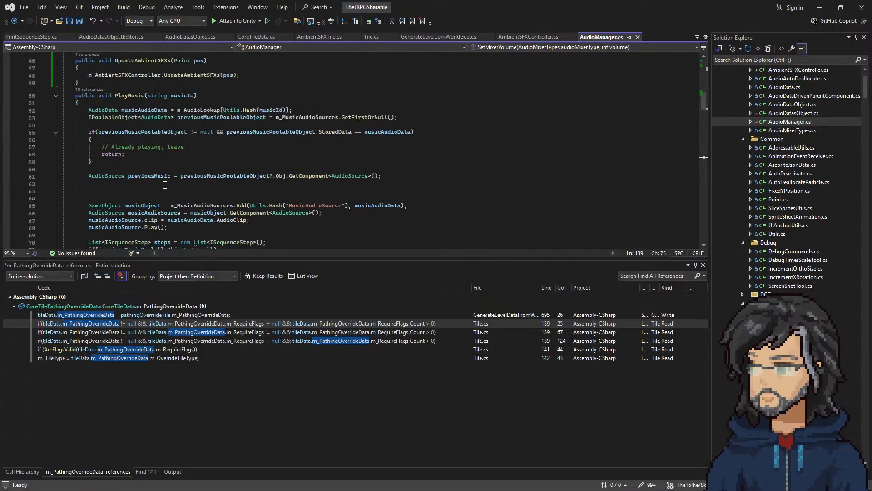
{"action": "left_click_drag", "start_coordinate": [119, 87], "coordinate": [96, 170]}
{"action": "key", "text": "ctrl+c"}
{"action": "left_click", "coordinate": [96, 170]}
{"action": "key", "text": "ctrl+v"}
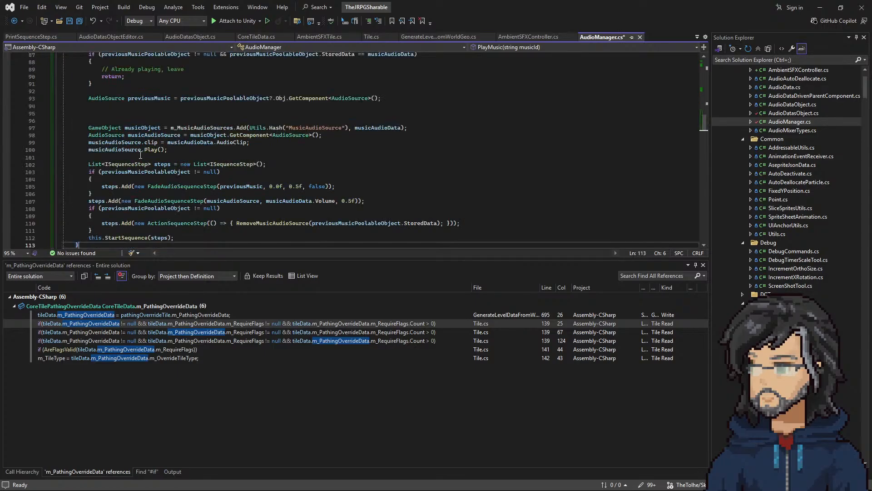
{"action": "scroll", "coordinate": [140, 162], "scroll_direction": "up", "scroll_amount": 6}
{"action": "double_click", "coordinate": [143, 150]}
{"action": "type", "text": "PlayA"}
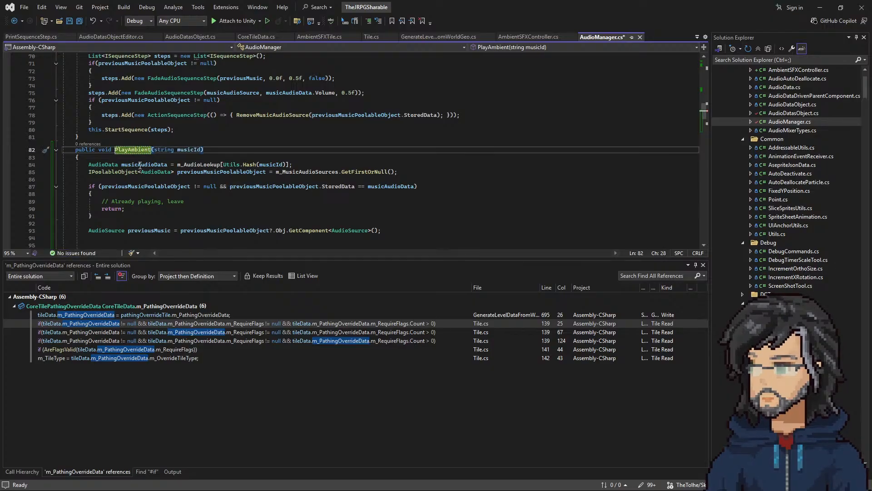
Step: Rename the musicAudioData variable to ambientAudioData in its declaration inside the PlayAmbient method
{"action": "left_click", "coordinate": [144, 165]}
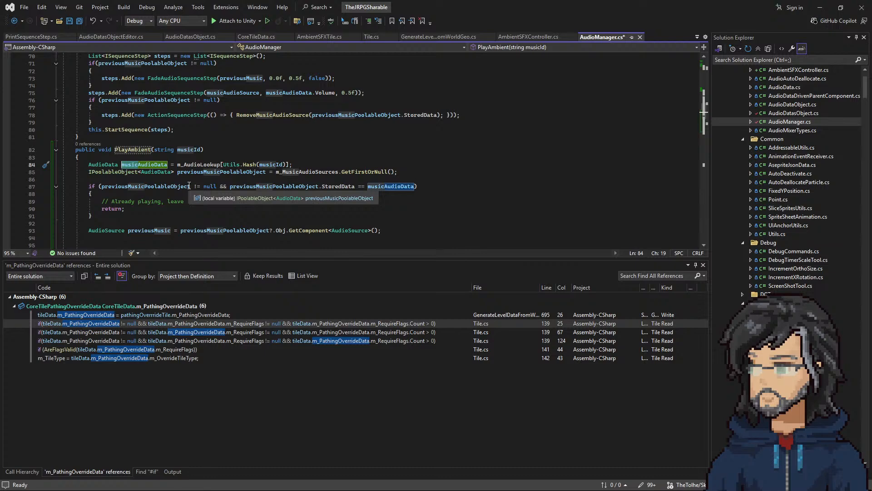
{"action": "key", "text": "shift+Right"}
{"action": "key", "text": "shift+Right"}
{"action": "key", "text": "shift+Right"}
{"action": "key", "text": "shift+Right"}
{"action": "key", "text": "shift+Right"}
{"action": "type", "text": "ambient"}
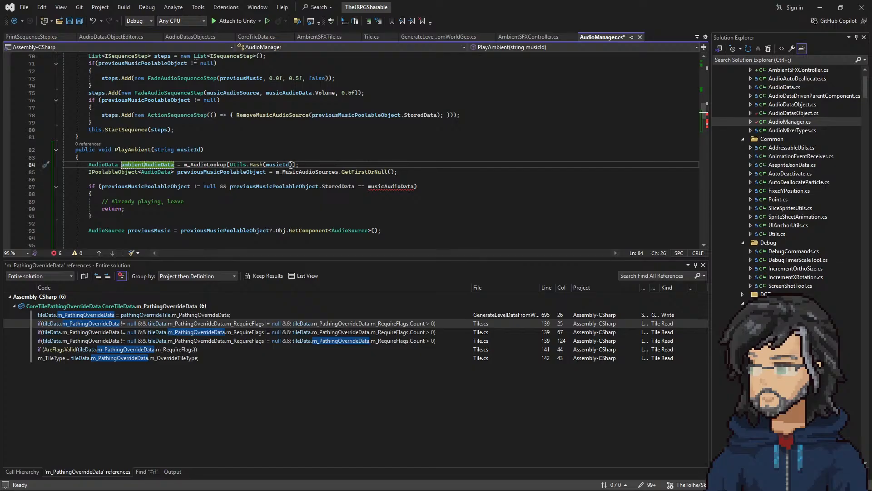
Step: Rename PlayAmbient's musicId parameter to ambientId, including its use in the audio lookup
{"action": "double_click", "coordinate": [207, 165]}
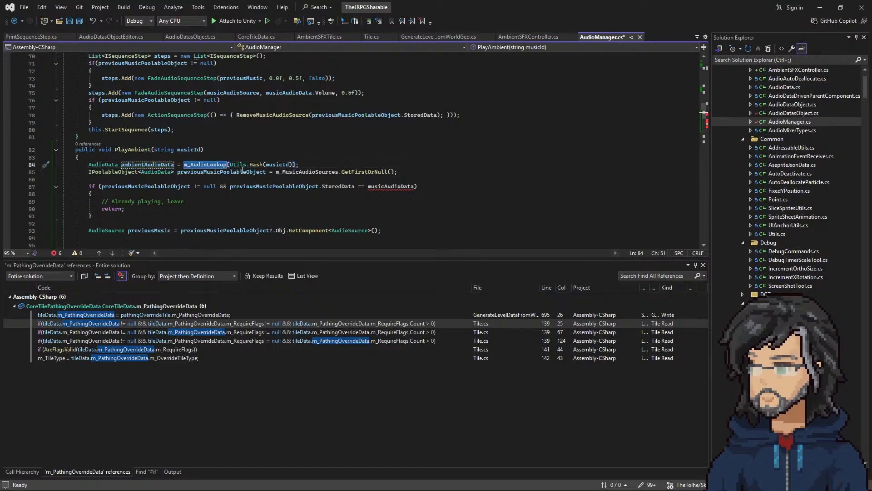
{"action": "left_click", "coordinate": [191, 150]}
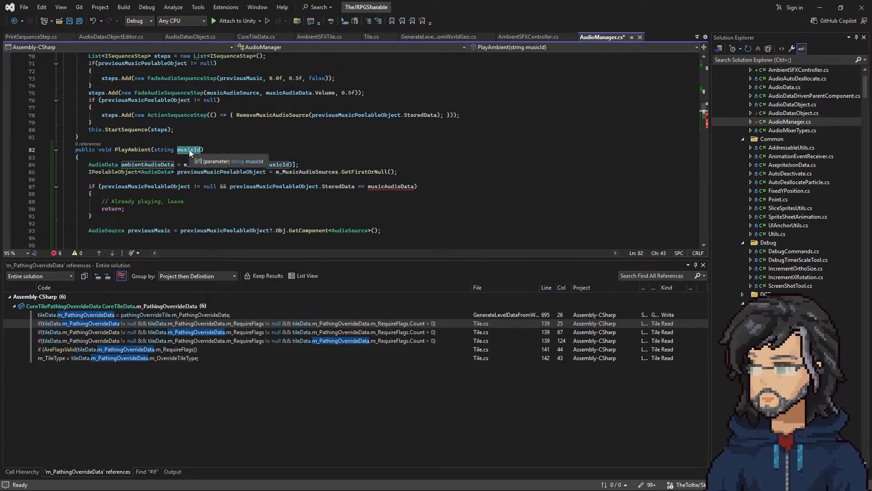
{"action": "right_click", "coordinate": [176, 156]}
{"action": "left_click", "coordinate": [203, 170]}
{"action": "type", "text": "ambientI"}
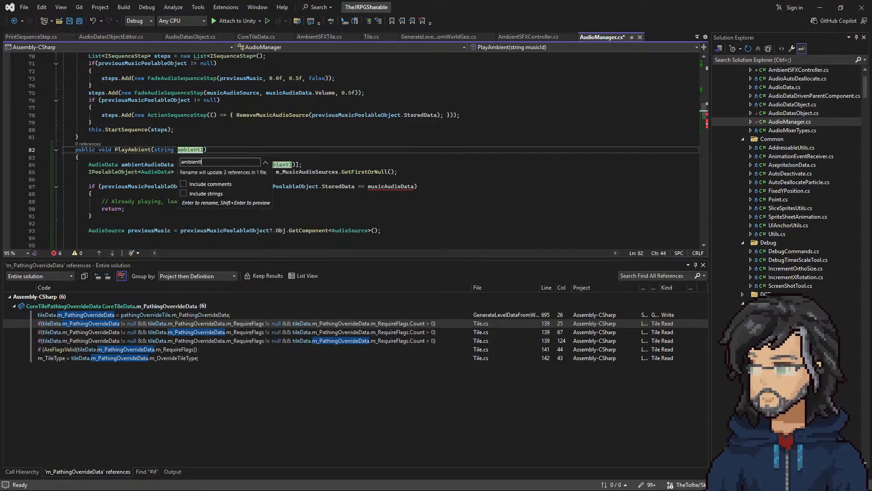
{"action": "type", "text": "d"}
{"action": "key", "text": "Return"}
Step: Replace musicAudioData with ambientAudioData in PlayAmbient's already-playing condition and in the m_MusicAudioSources.Add call
{"action": "double_click", "coordinate": [148, 164]}
{"action": "scroll", "coordinate": [172, 157], "scroll_direction": "down", "scroll_amount": 1}
{"action": "key", "text": "ctrl+c"}
{"action": "double_click", "coordinate": [391, 164]}
{"action": "key", "text": "ctrl+v"}
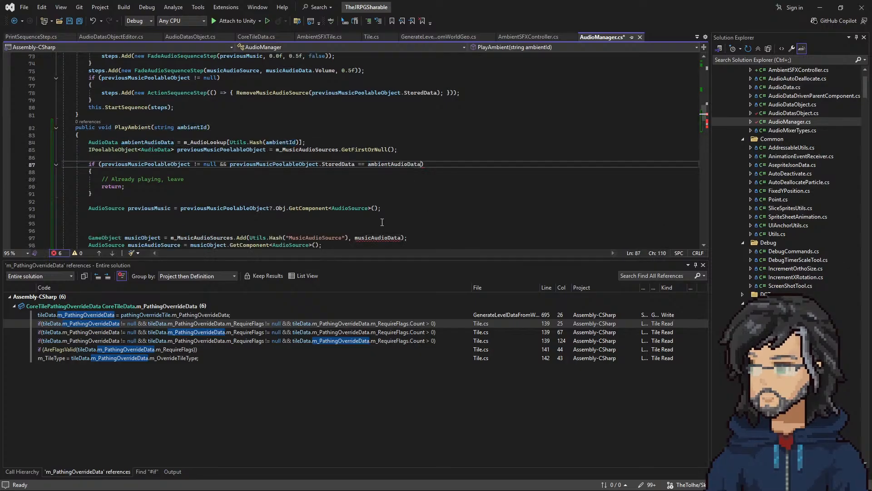
{"action": "double_click", "coordinate": [380, 238]}
{"action": "key", "text": "ctrl+v"}
Step: Replace the remaining musicAudioData references in PlayAmbient's clip assignment and volume fade step with ambientAudioData
{"action": "scroll", "coordinate": [230, 163], "scroll_direction": "down", "scroll_amount": 5}
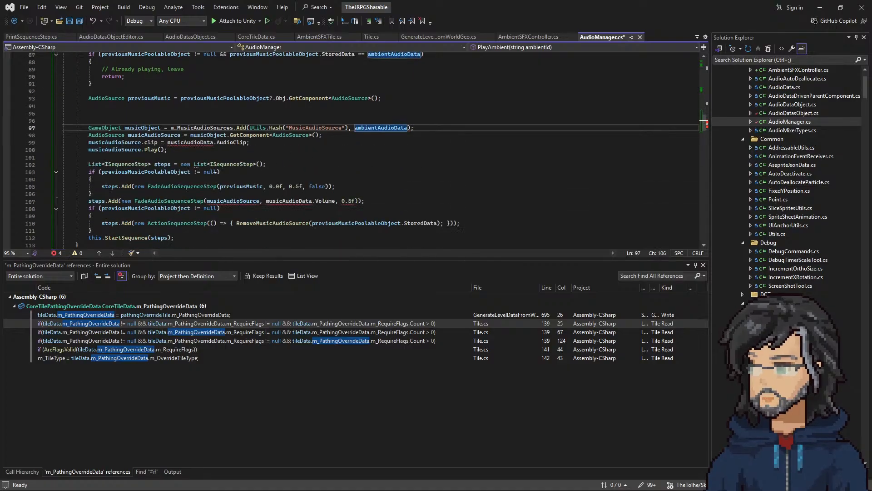
{"action": "double_click", "coordinate": [233, 200]}
{"action": "scroll", "coordinate": [191, 203], "scroll_direction": "up", "scroll_amount": 2}
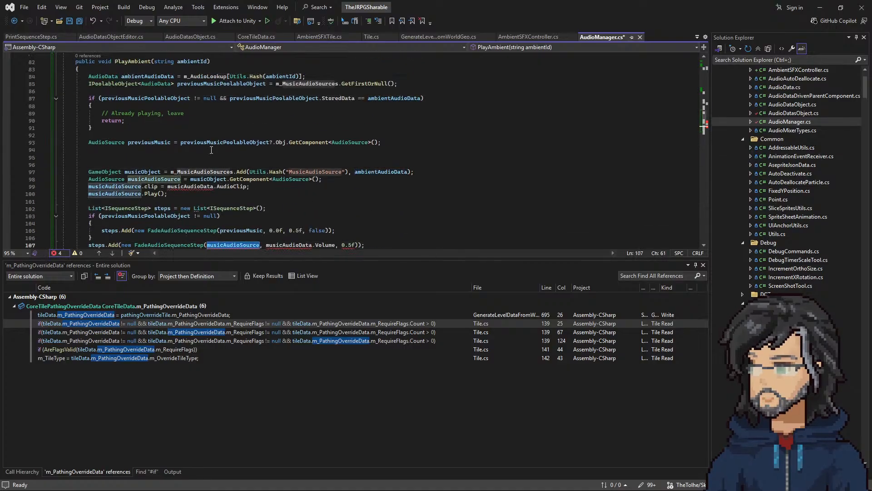
{"action": "scroll", "coordinate": [191, 203], "scroll_direction": "up", "scroll_amount": 2}
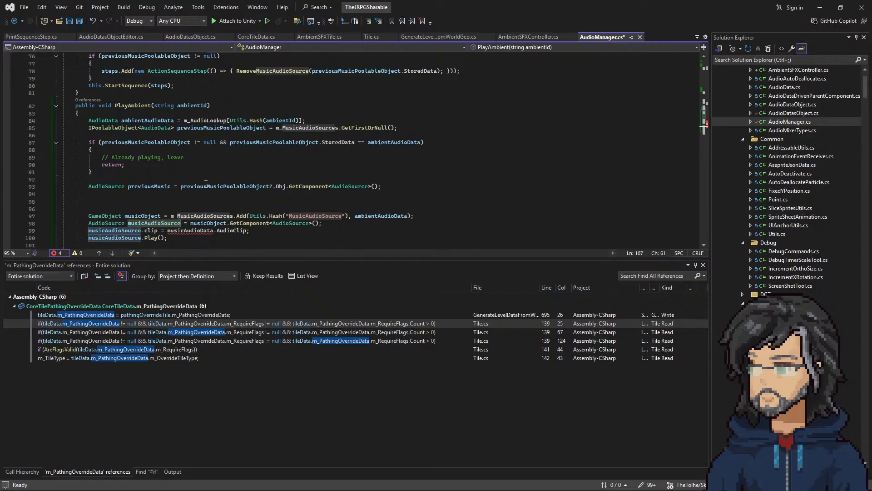
{"action": "scroll", "coordinate": [202, 182], "scroll_direction": "down", "scroll_amount": 3}
{"action": "double_click", "coordinate": [190, 164]}
{"action": "key", "text": "ctrl+v"}
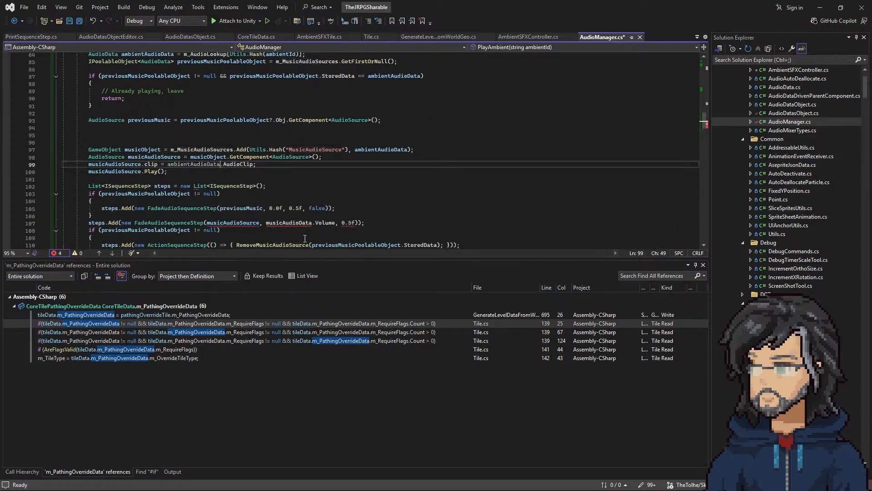
{"action": "double_click", "coordinate": [267, 222]}
{"action": "key", "text": "ctrl+v"}
{"action": "scroll", "coordinate": [267, 224], "scroll_direction": "down", "scroll_amount": 3}
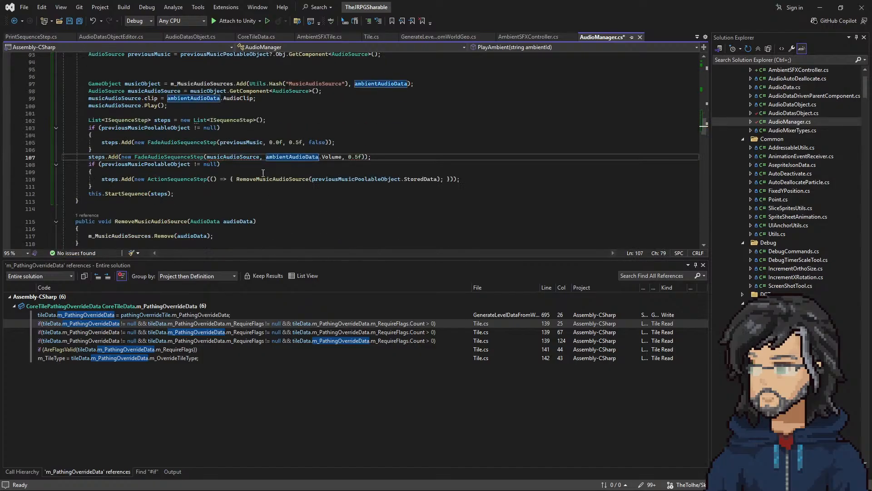
{"action": "scroll", "coordinate": [287, 192], "scroll_direction": "up", "scroll_amount": 6}
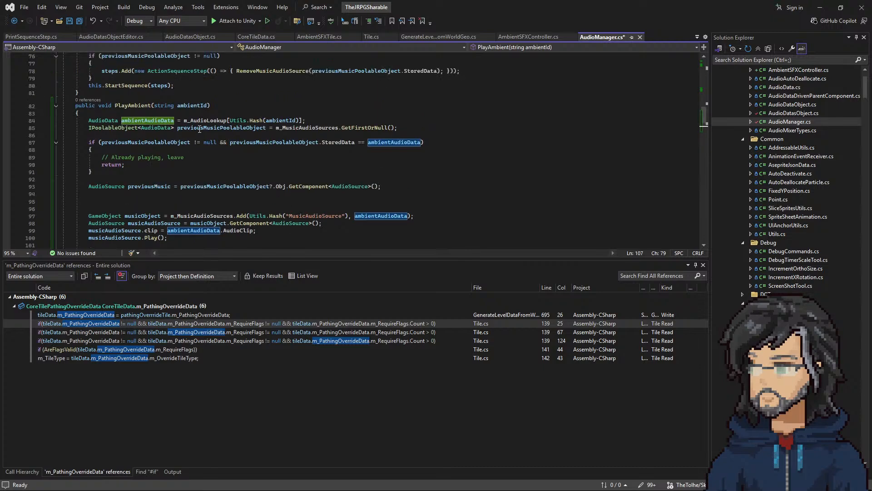
{"action": "right_click", "coordinate": [210, 128]}
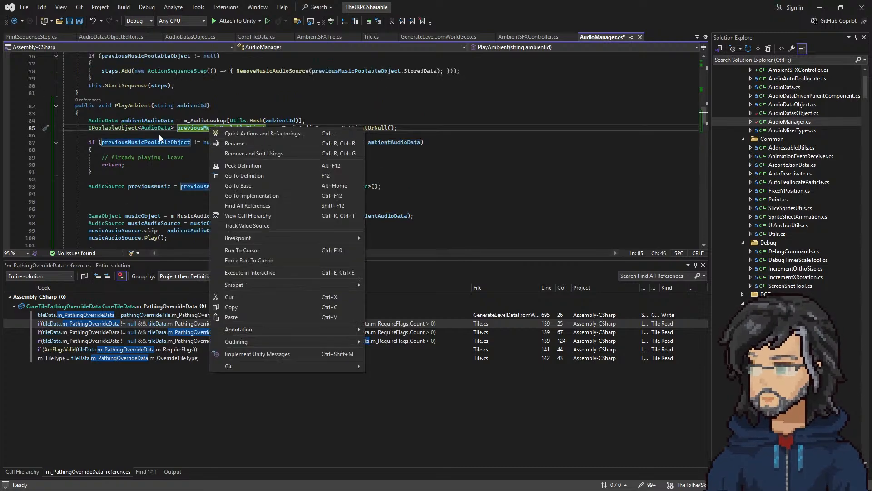
{"action": "left_click", "coordinate": [157, 138]}
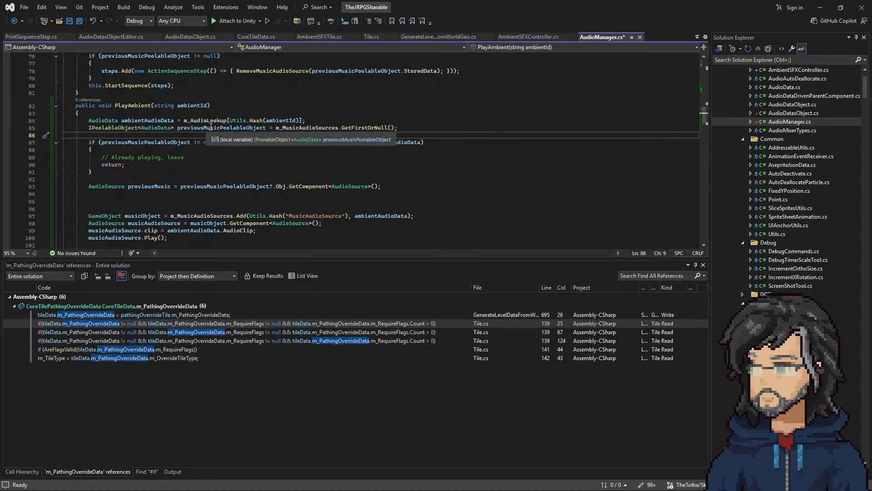
{"action": "right_click", "coordinate": [300, 128]}
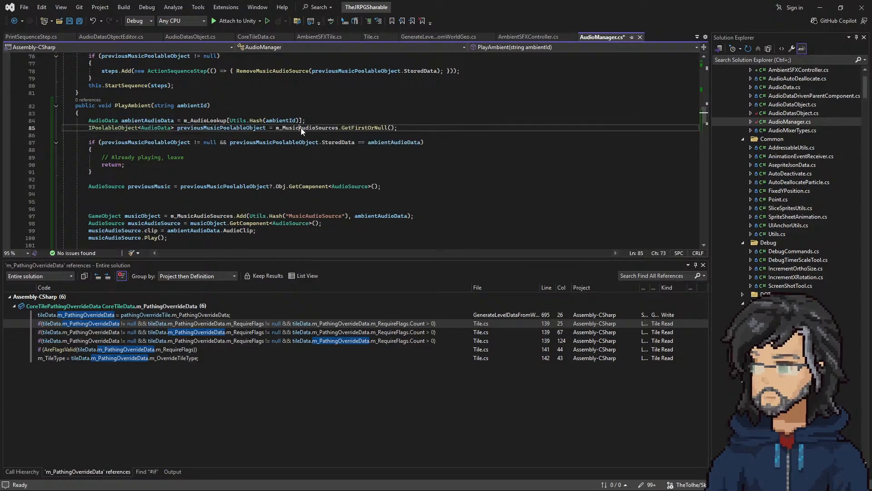
{"action": "left_click", "coordinate": [332, 144]}
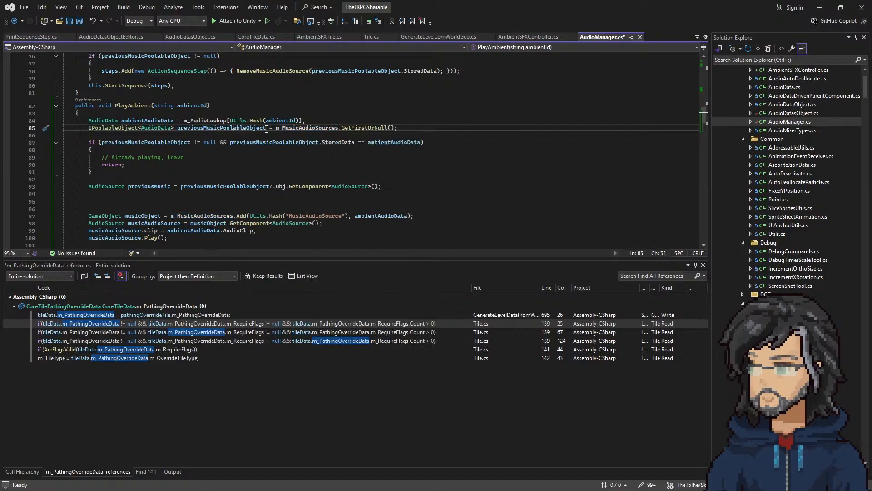
Step: Try to duplicate the m_MusicAudioSources pool field below the original, and undo the copy
{"action": "scroll", "coordinate": [291, 186], "scroll_direction": "up", "scroll_amount": 12}
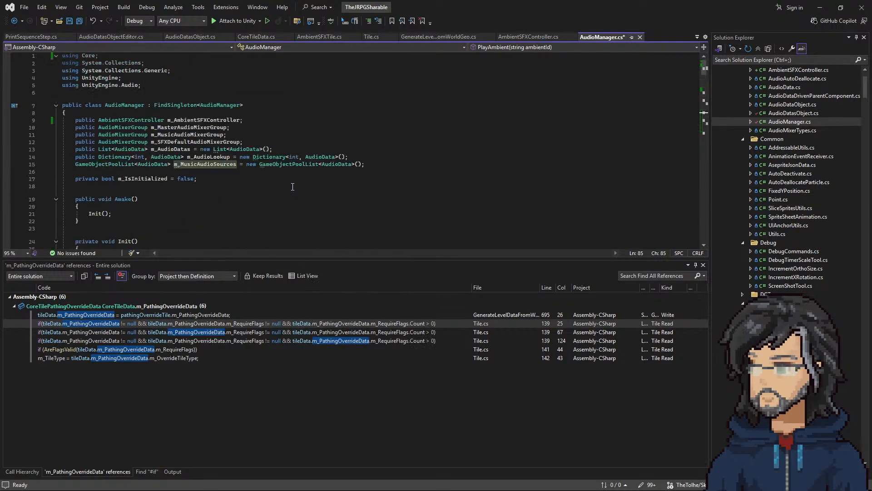
{"action": "left_click_drag", "start_coordinate": [371, 165], "coordinate": [372, 159]}
{"action": "key", "text": "ctrl+c"}
{"action": "left_click", "coordinate": [371, 165]}
{"action": "key", "text": "ctrl+v"}
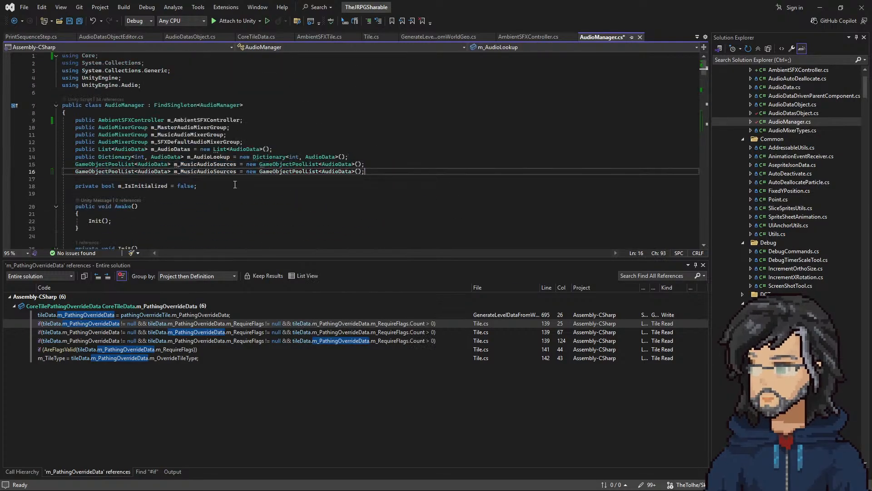
{"action": "left_click", "coordinate": [194, 178]}
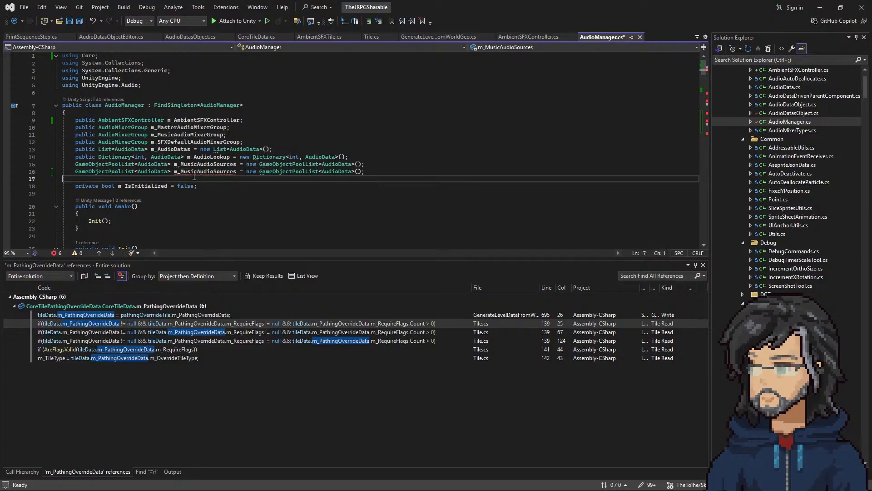
{"action": "double_click", "coordinate": [197, 171]}
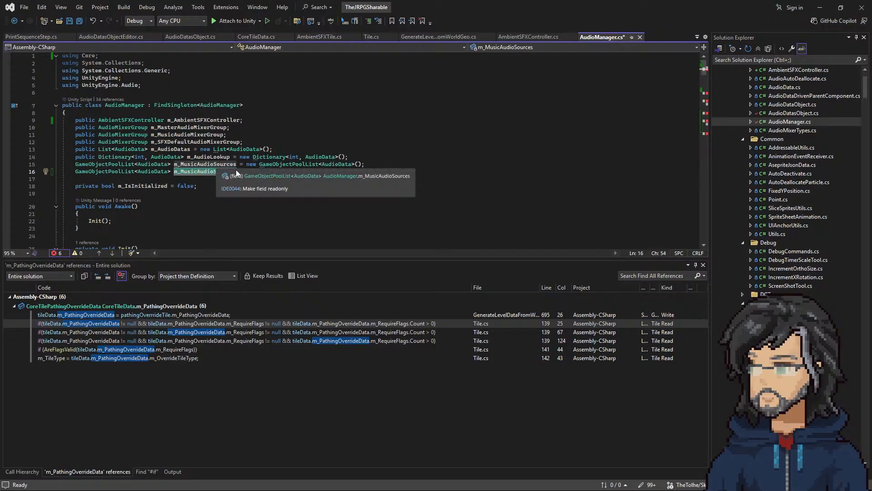
{"action": "key", "text": "ctrl+z"}
Step: Search the script for m_MusicAudioSources and review how PlayMusic uses it
{"action": "double_click", "coordinate": [213, 157]}
{"action": "double_click", "coordinate": [218, 165]}
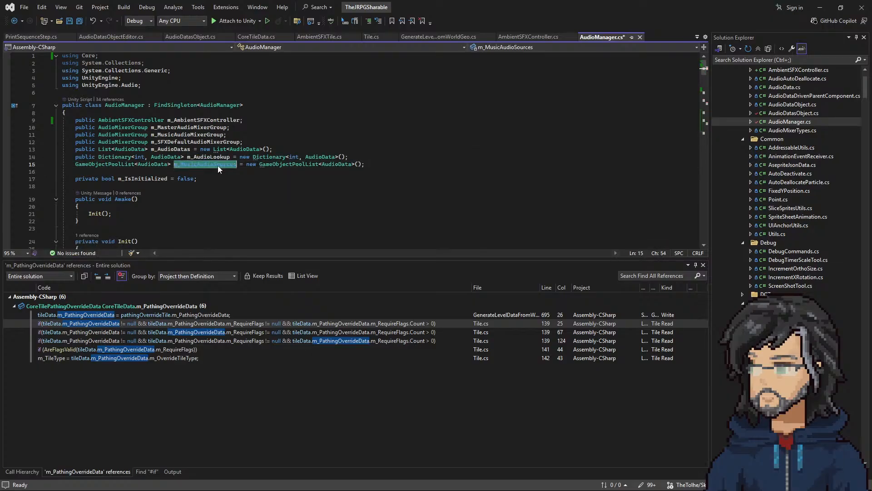
{"action": "key", "text": "ctrl+f"}
{"action": "key", "text": "Return"}
{"action": "scroll", "coordinate": [219, 166], "scroll_direction": "down", "scroll_amount": 12}
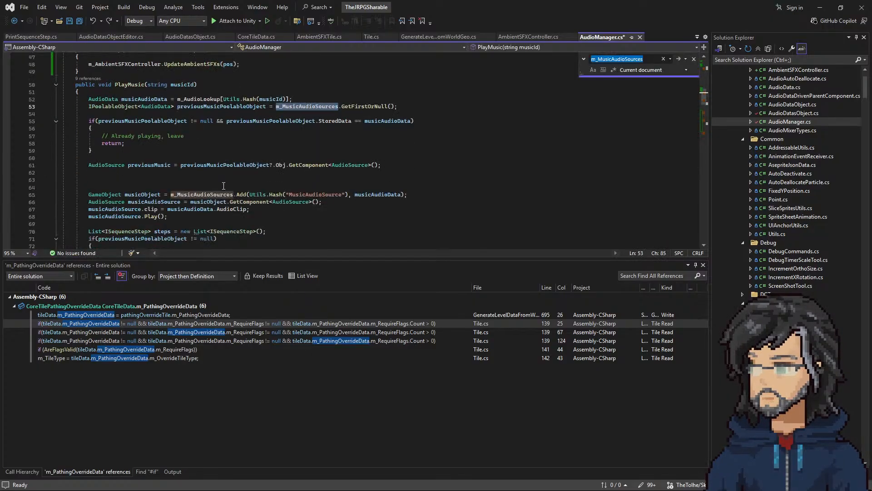
{"action": "scroll", "coordinate": [221, 189], "scroll_direction": "up", "scroll_amount": 11}
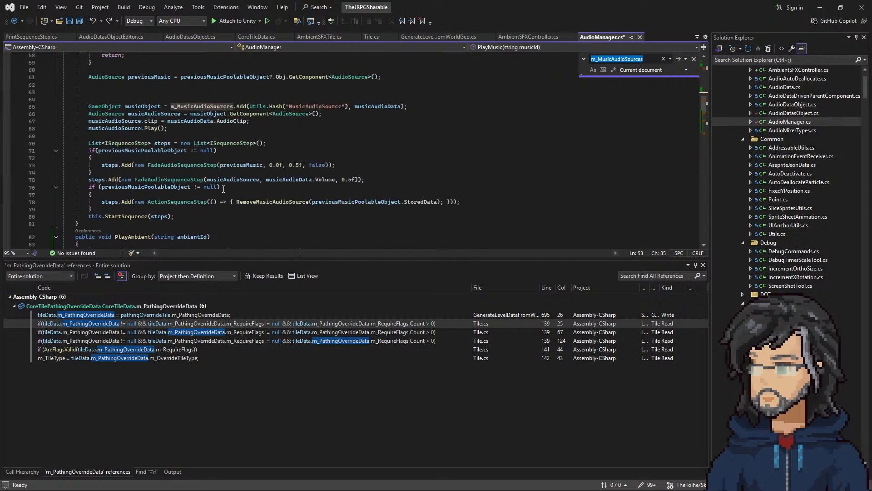
{"action": "scroll", "coordinate": [293, 162], "scroll_direction": "up", "scroll_amount": 15}
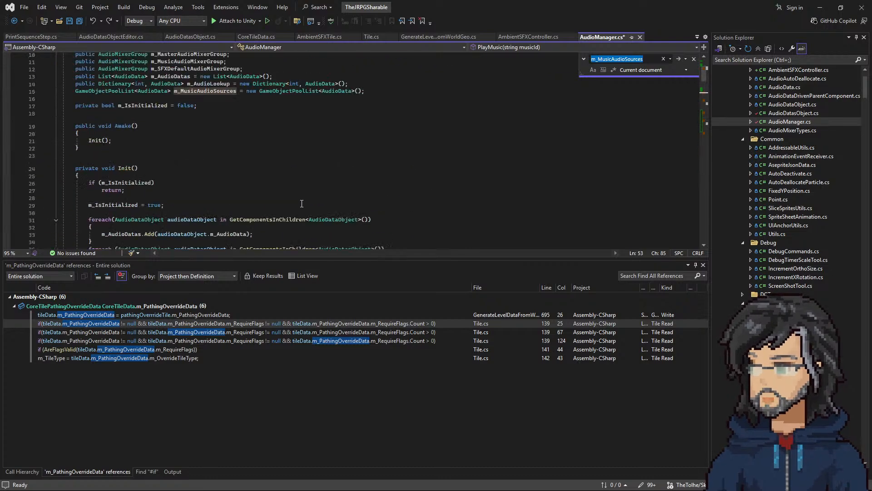
Step: Duplicate the m_MusicAudioSources field declaration directly below the original and rename the copy m_AmbientAudioSources
{"action": "left_click", "coordinate": [371, 166]}
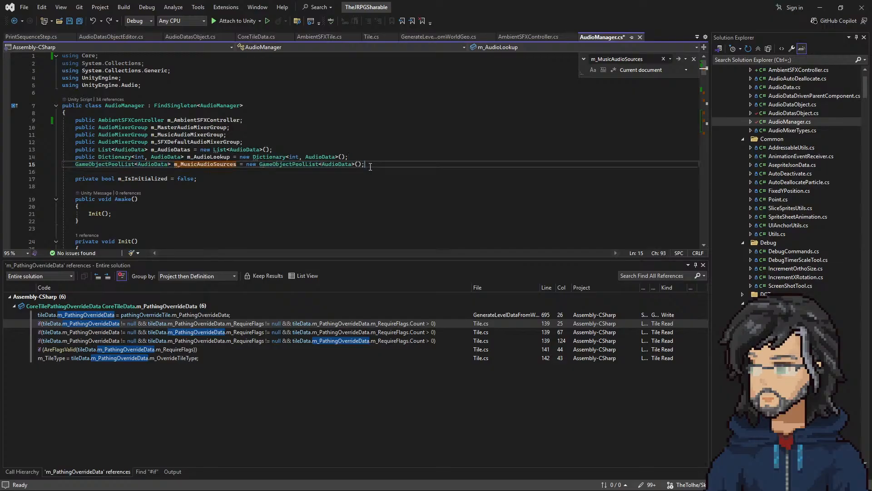
{"action": "key", "text": "ctrl+d"}
{"action": "left_click_drag", "start_coordinate": [197, 172], "coordinate": [181, 171]}
{"action": "type", "text": "Ambient"}
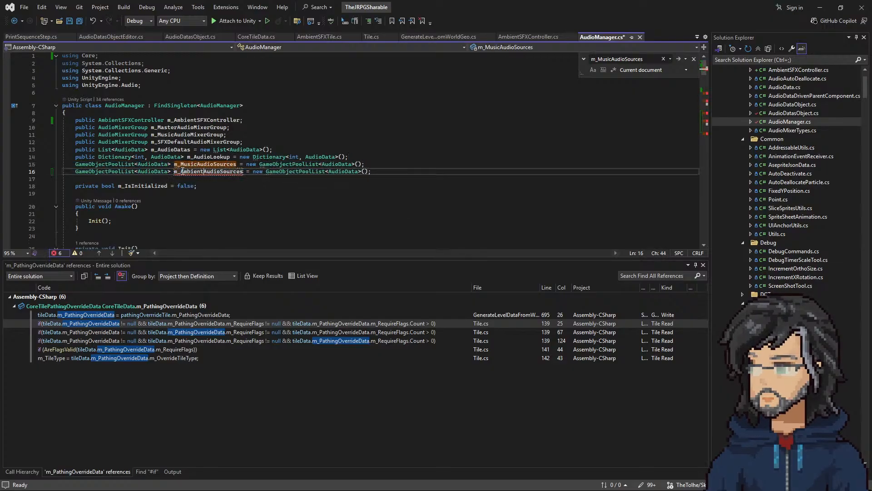
Step: Replace m_MusicAudioSources with m_AmbientAudioSources in the GetFirstOrNull line of the PlayMusic method
{"action": "double_click", "coordinate": [198, 173]}
{"action": "scroll", "coordinate": [302, 206], "scroll_direction": "down", "scroll_amount": 13}
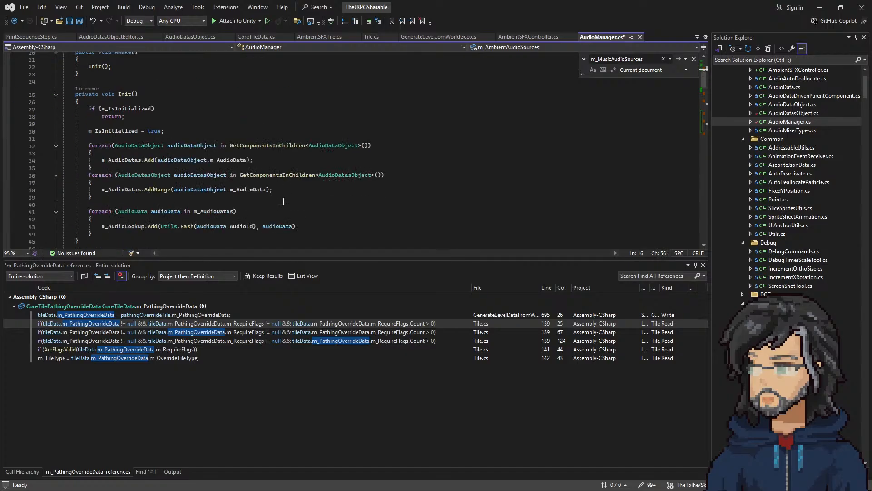
{"action": "double_click", "coordinate": [301, 165]}
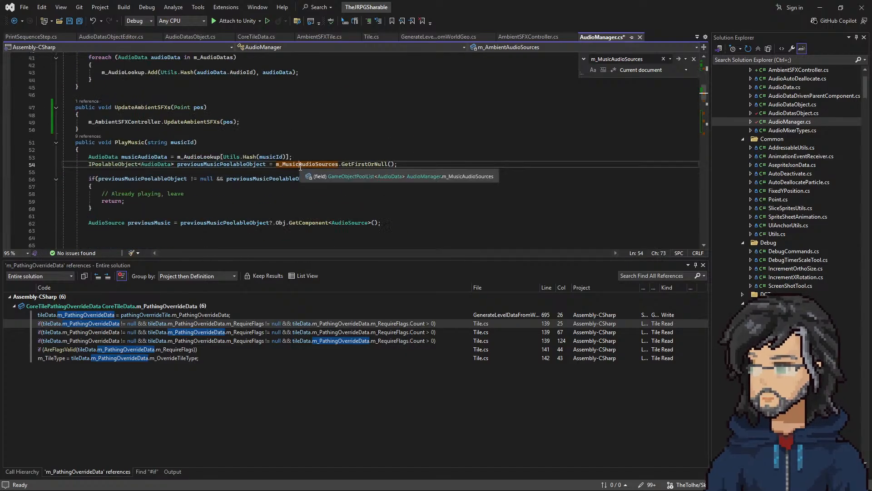
{"action": "key", "text": "ctrl+v"}
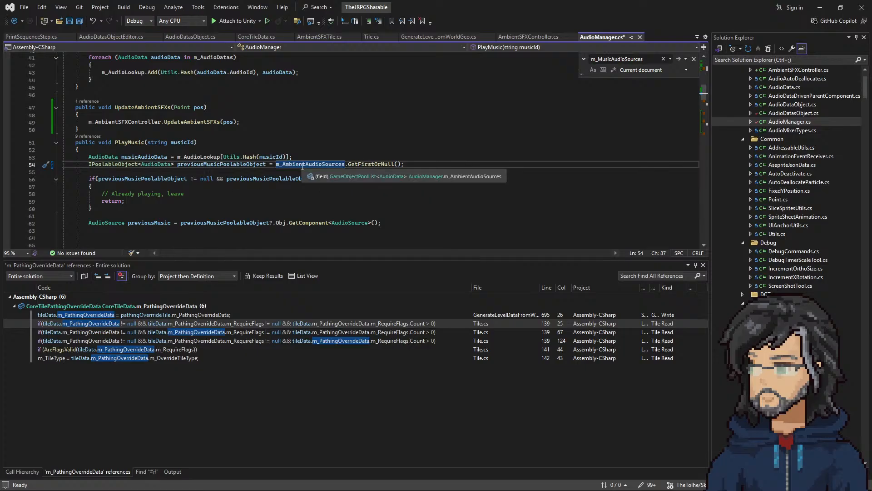
Step: Examine how previousMusicPoolableObject, the two audio source pool fields and the GetFirstOrNull call work together in PlayMusic
{"action": "double_click", "coordinate": [205, 165]}
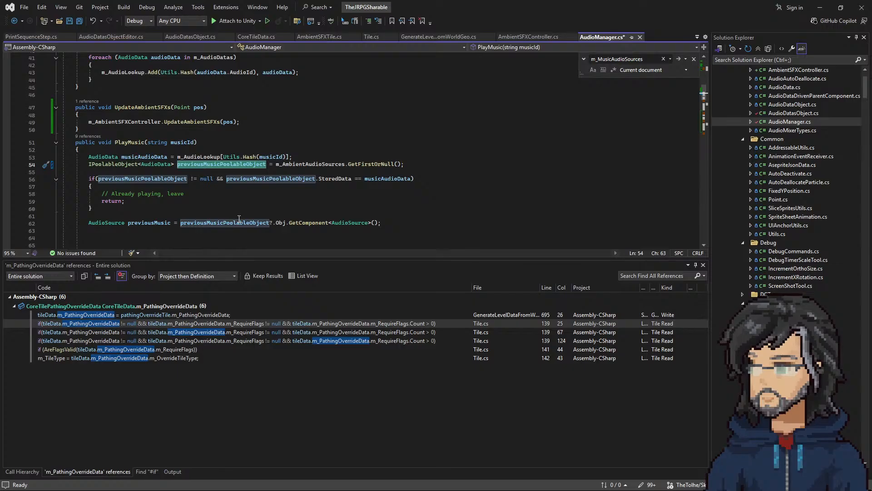
{"action": "scroll", "coordinate": [239, 218], "scroll_direction": "down", "scroll_amount": 2}
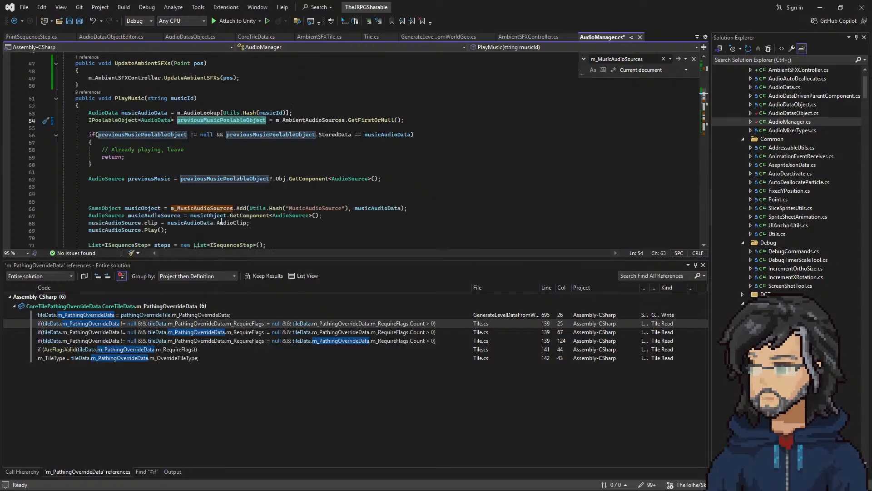
{"action": "scroll", "coordinate": [221, 193], "scroll_direction": "up", "scroll_amount": 15}
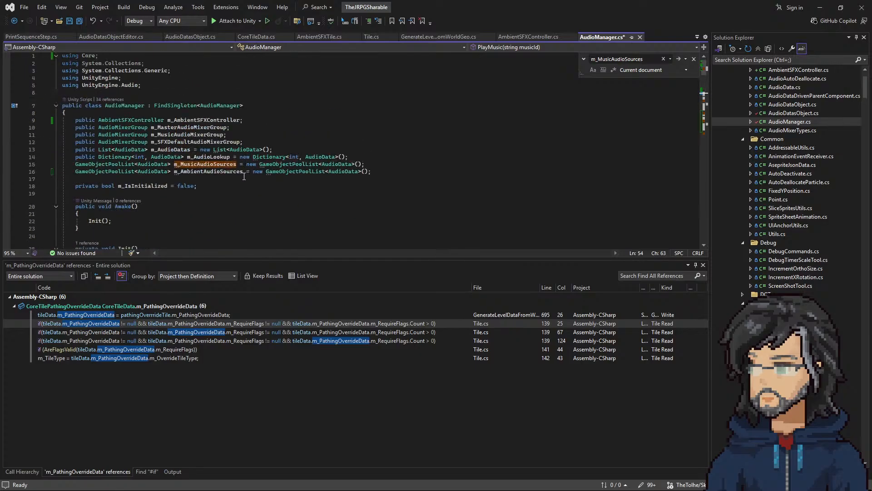
{"action": "left_click", "coordinate": [130, 165]}
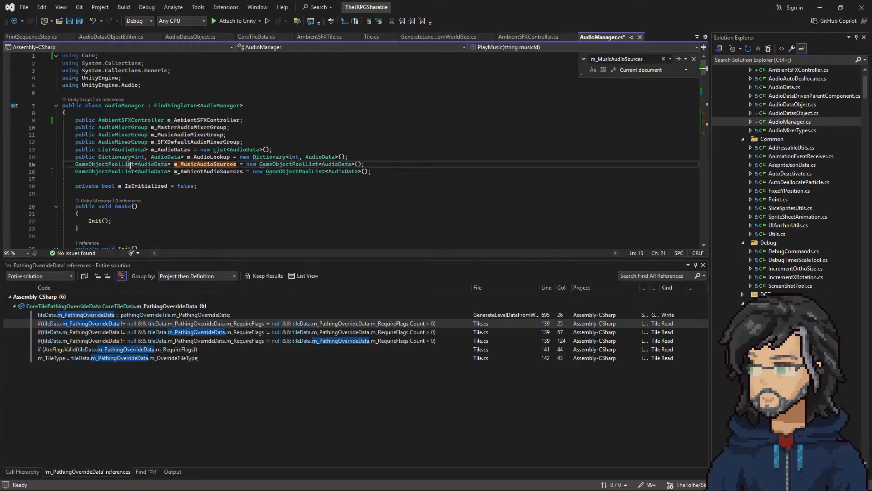
{"action": "double_click", "coordinate": [208, 172]}
{"action": "scroll", "coordinate": [278, 212], "scroll_direction": "down", "scroll_amount": 14}
{"action": "scroll", "coordinate": [268, 195], "scroll_direction": "up", "scroll_amount": 2}
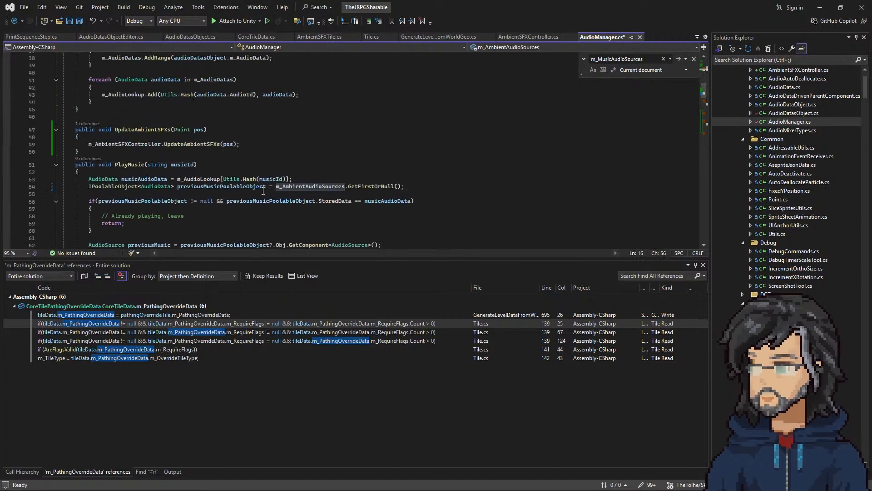
{"action": "double_click", "coordinate": [363, 187]}
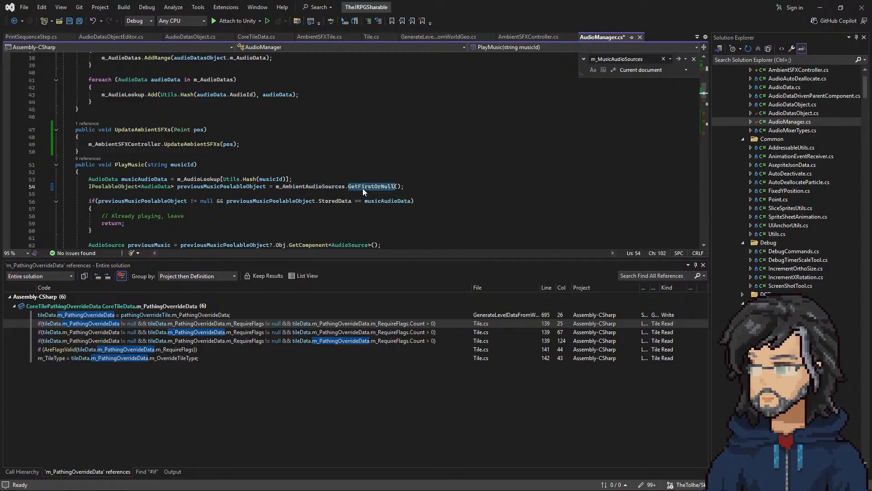
Step: Replace GetFirstOrNull with TryGet in the previousMusicPoolableObject line of the PlayMusic method
{"action": "type", "text": "hry"}
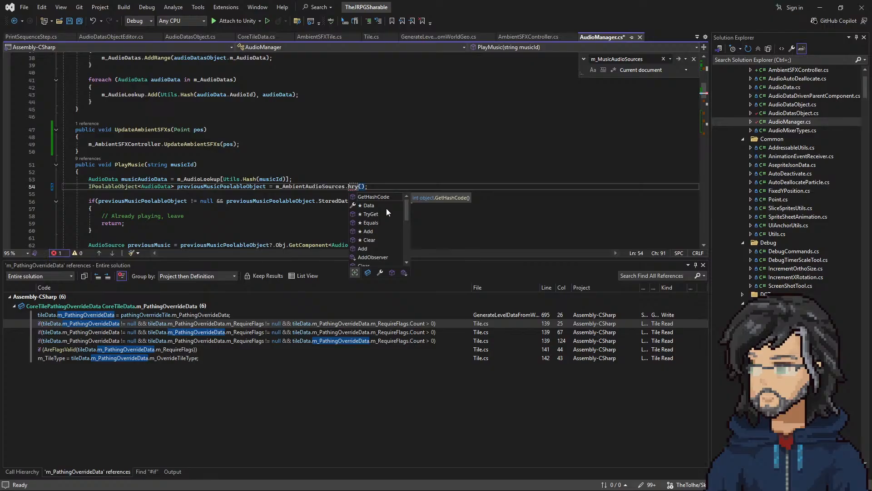
{"action": "key", "text": "BackSpace"}
{"action": "key", "text": "BackSpace"}
{"action": "key", "text": "BackSpace"}
{"action": "type", "text": "get"}
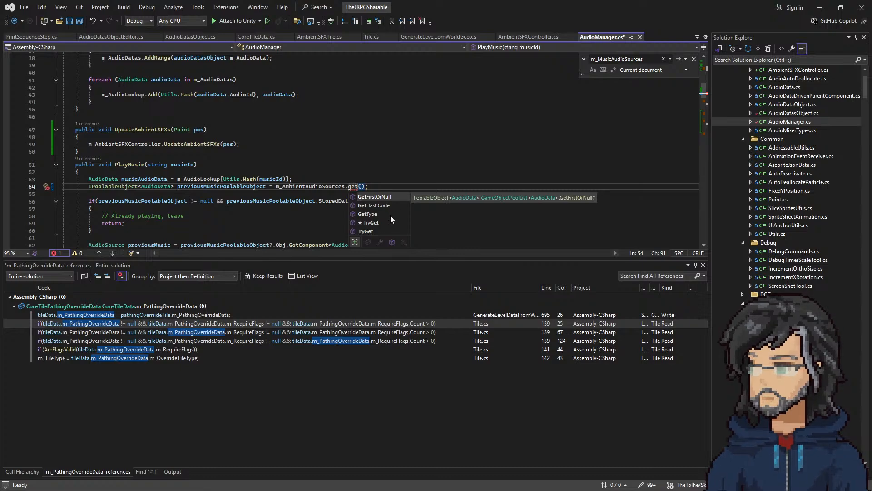
{"action": "double_click", "coordinate": [371, 222]}
Step: Examine the definition of TryGet in GameObjectPoolList.cs, including its parameters, and return to AudioManager.cs
{"action": "right_click", "coordinate": [359, 187]}
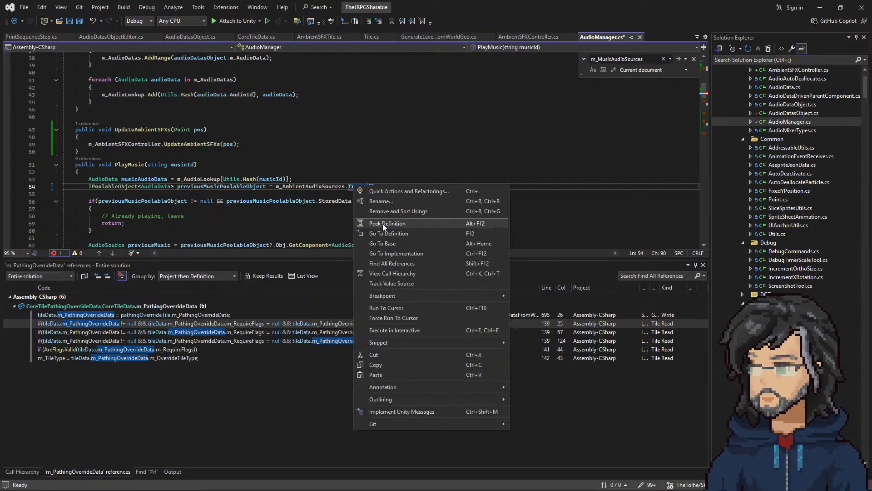
{"action": "left_click", "coordinate": [383, 233]}
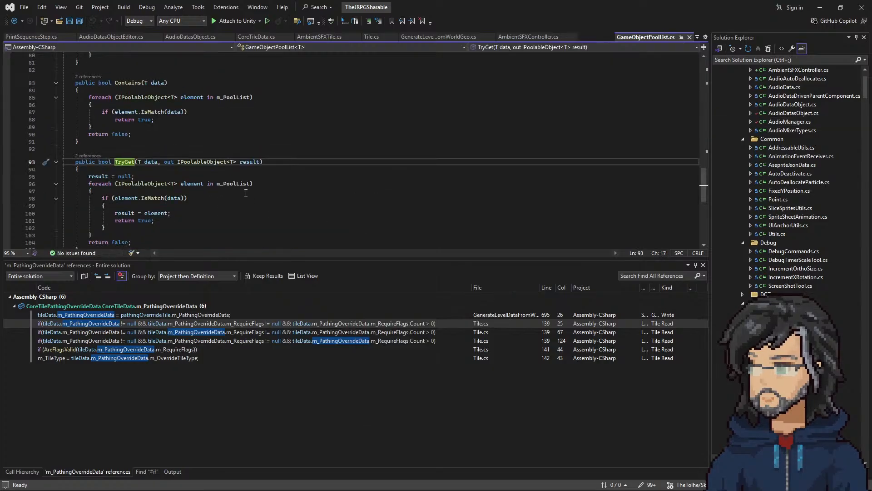
{"action": "key", "text": "ctrl+minus"}
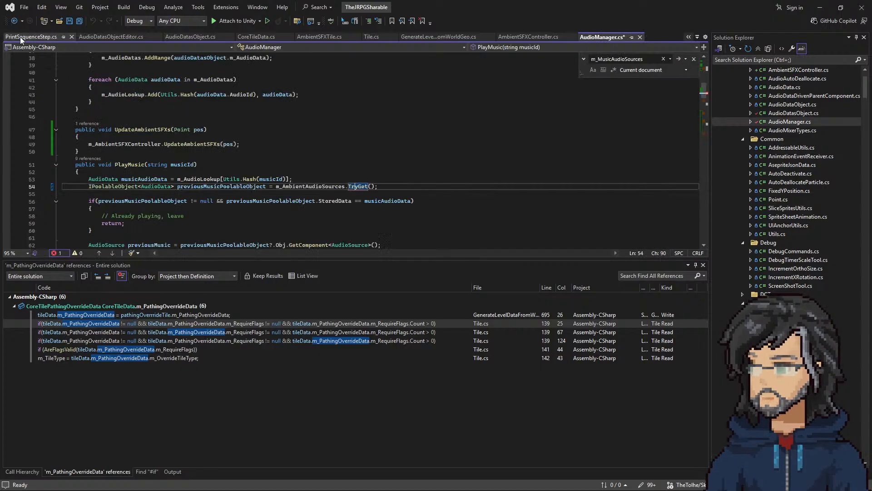
Step: Comment out the previousMusicPoolableObject declaration and the already-playing check in PlayMusic with a block comment
{"action": "scroll", "coordinate": [191, 164], "scroll_direction": "down", "scroll_amount": 2}
{"action": "left_click", "coordinate": [323, 132]}
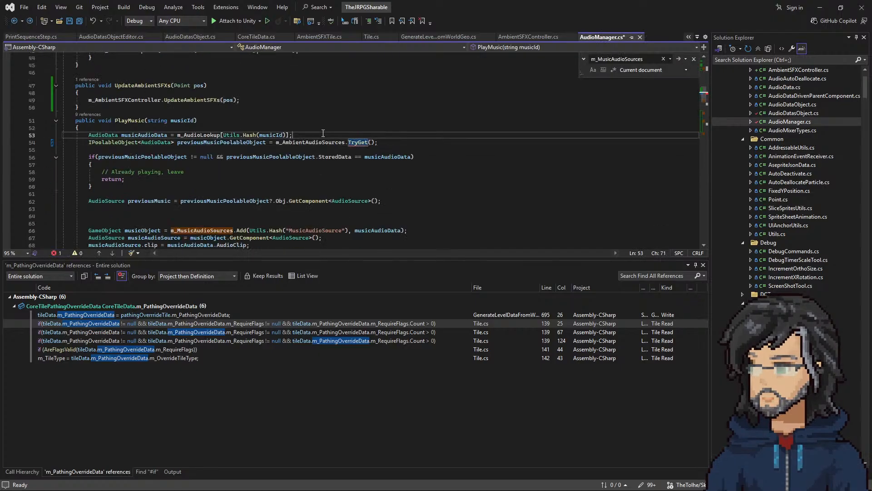
{"action": "key", "text": "Return"}
{"action": "type", "text": "/*"}
{"action": "key", "text": "Down"}
{"action": "key", "text": "Down"}
{"action": "key", "text": "Down"}
{"action": "key", "text": "Down"}
{"action": "key", "text": "Down"}
{"action": "key", "text": "Down"}
{"action": "key", "text": "Down"}
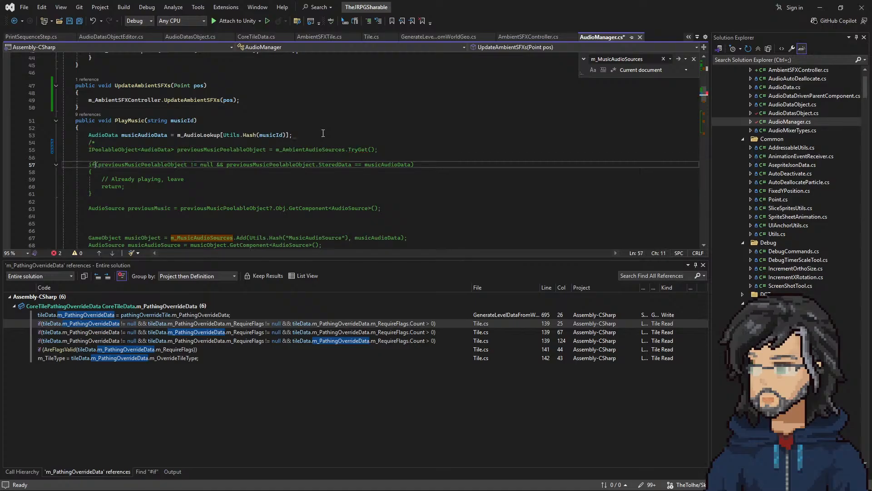
{"action": "key", "text": "Return"}
{"action": "type", "text": "*/"}
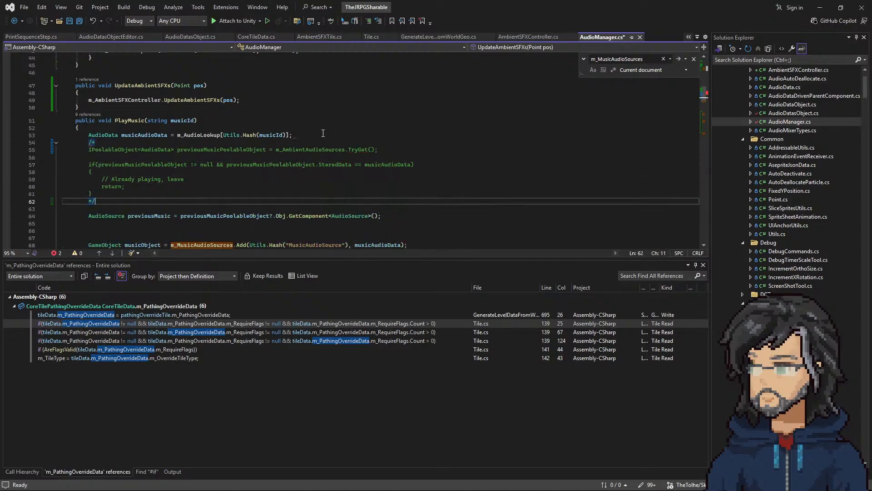
Step: Extend PlayMusic's first block comment to end below the AudioSource previousMusic line
{"action": "scroll", "coordinate": [258, 179], "scroll_direction": "down", "scroll_amount": 2}
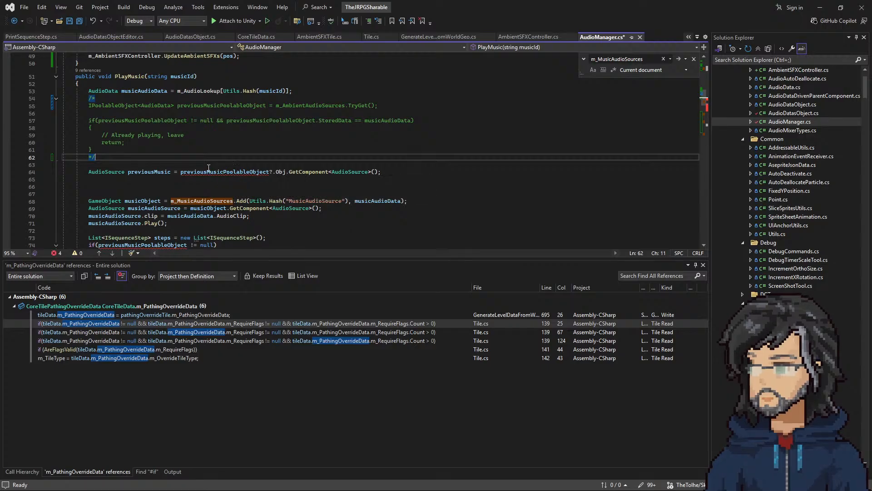
{"action": "scroll", "coordinate": [180, 129], "scroll_direction": "down", "scroll_amount": 1}
{"action": "double_click", "coordinate": [133, 150]}
{"action": "left_click_drag", "start_coordinate": [108, 135], "coordinate": [111, 129]}
{"action": "key", "text": "BackSpace"}
{"action": "left_click", "coordinate": [109, 149]}
{"action": "key", "text": "Return"}
{"action": "type", "text": "*/"}
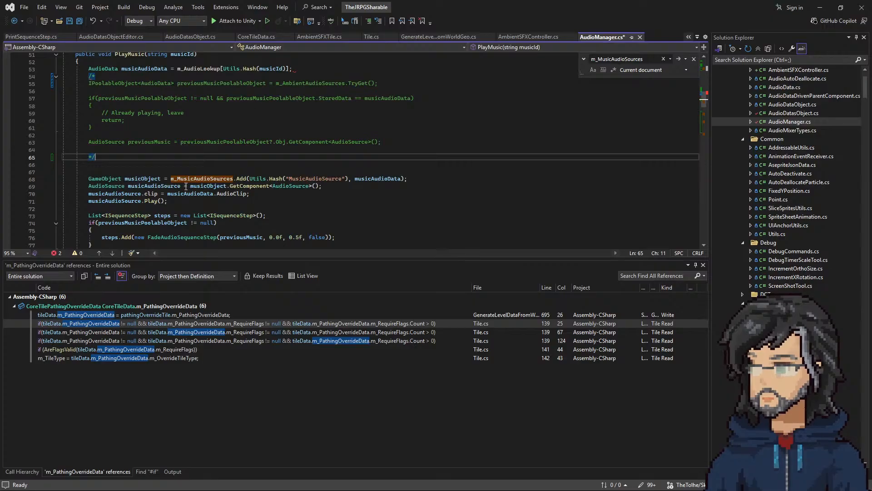
Step: Comment out PlayMusic's steps list and its fade and removal sequence steps with a second block comment
{"action": "scroll", "coordinate": [219, 166], "scroll_direction": "down", "scroll_amount": 3}
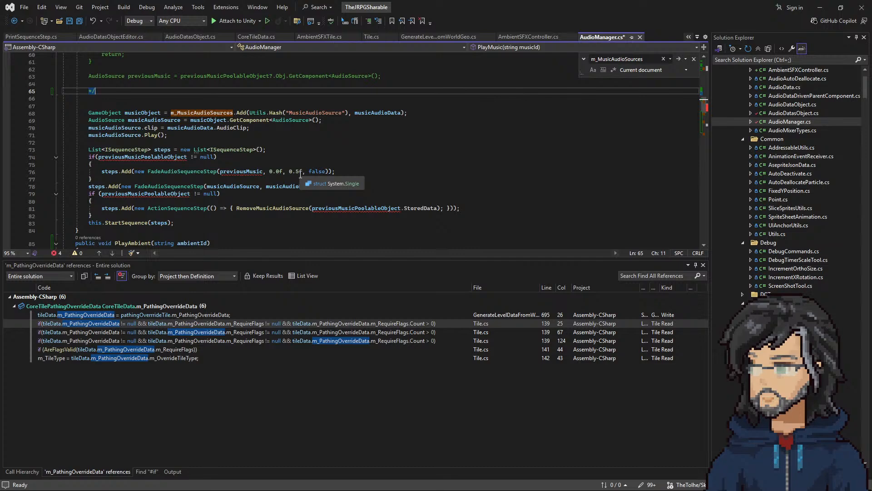
{"action": "left_click", "coordinate": [166, 142]}
{"action": "key", "text": "Return"}
{"action": "type", "text": "/"}
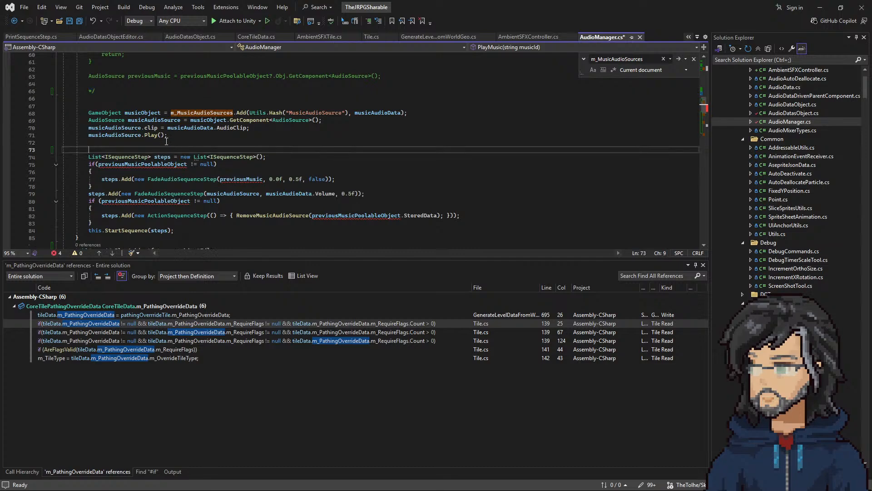
{"action": "type", "text": "*"}
{"action": "left_click", "coordinate": [106, 224]}
{"action": "key", "text": "Return"}
{"action": "type", "text": "*/"}
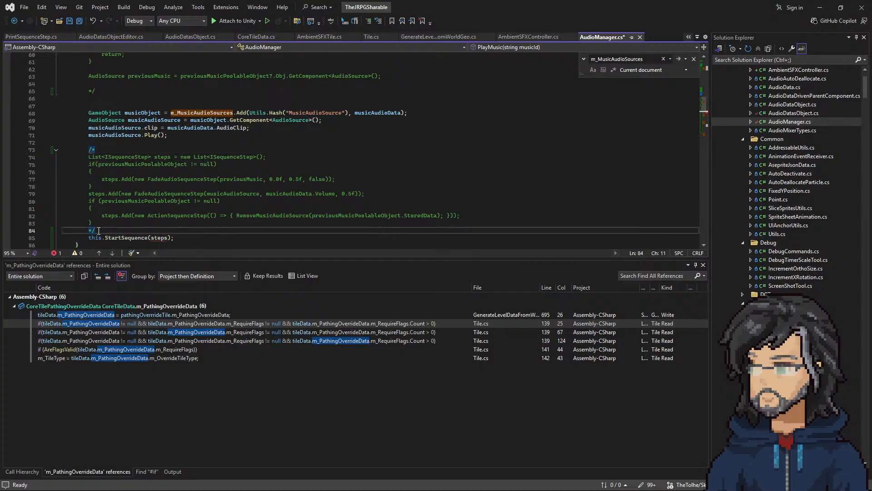
Step: Move the end of PlayMusic's second block comment below the this.StartSequence(steps) line
{"action": "key", "text": "shift+Up"}
{"action": "key", "text": "BackSpace"}
{"action": "left_click", "coordinate": [191, 232]}
{"action": "key", "text": "Return"}
{"action": "type", "text": "*/"}
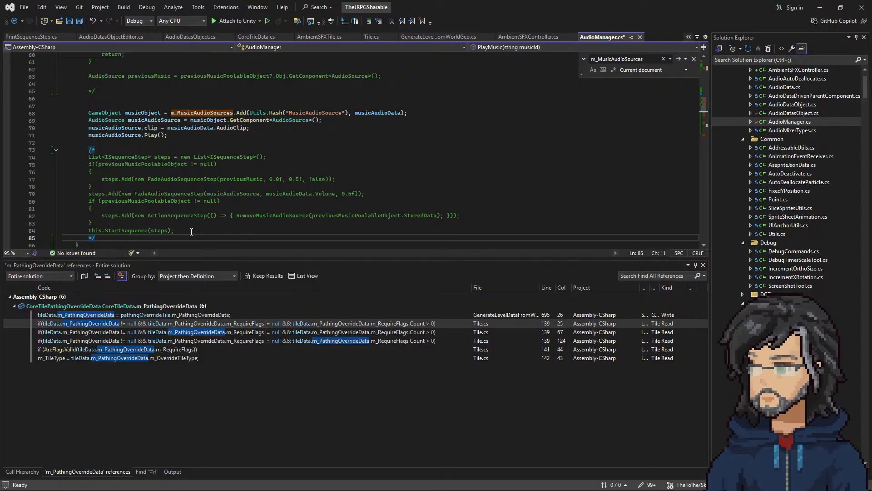
Step: Undo the block comments and the audio source lookup edits made in PlayMusic instead of PlayAmbient
{"action": "scroll", "coordinate": [168, 179], "scroll_direction": "up", "scroll_amount": 2}
{"action": "scroll", "coordinate": [179, 176], "scroll_direction": "up", "scroll_amount": 3}
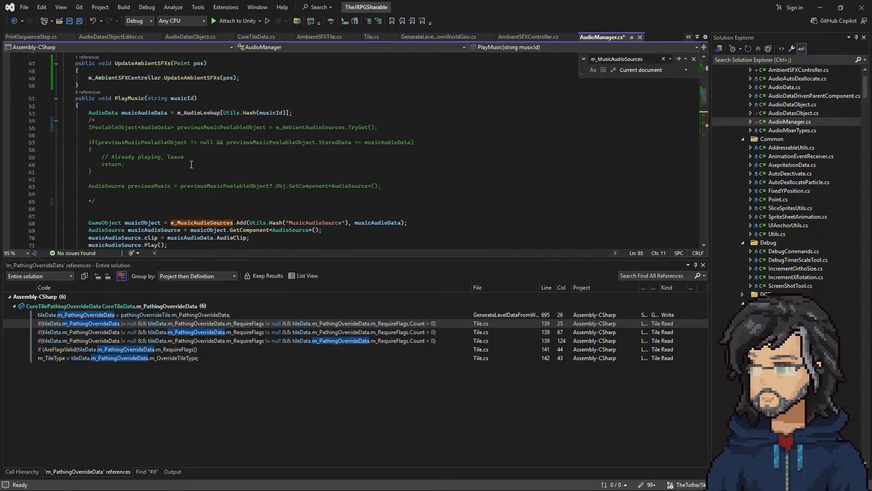
{"action": "double_click", "coordinate": [143, 112]}
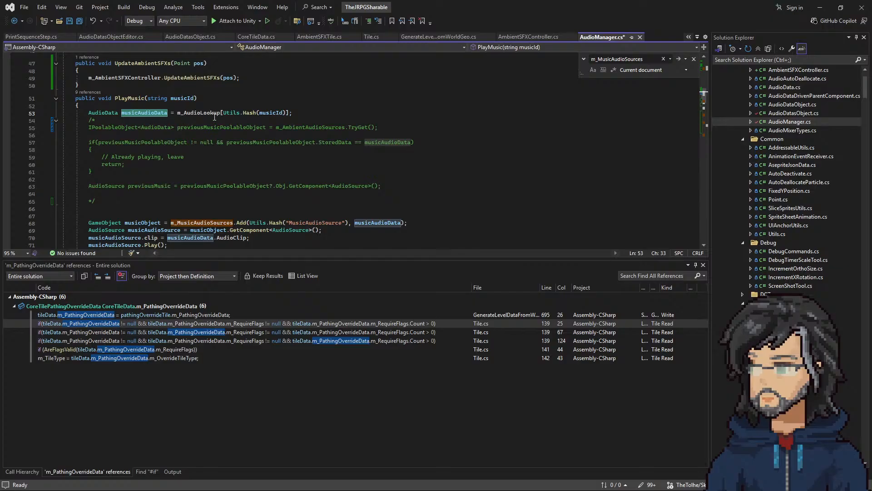
{"action": "scroll", "coordinate": [291, 137], "scroll_direction": "down", "scroll_amount": 8}
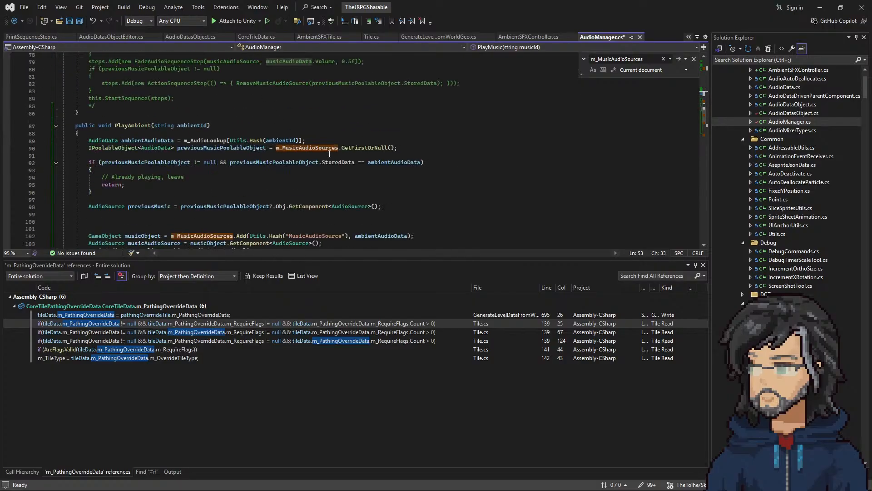
{"action": "scroll", "coordinate": [330, 153], "scroll_direction": "up", "scroll_amount": 5}
{"action": "key", "text": "ctrl+z"}
{"action": "key", "text": "ctrl+z"}
{"action": "key", "text": "ctrl+z"}
{"action": "key", "text": "ctrl+z"}
{"action": "key", "text": "ctrl+z"}
{"action": "key", "text": "ctrl+z"}
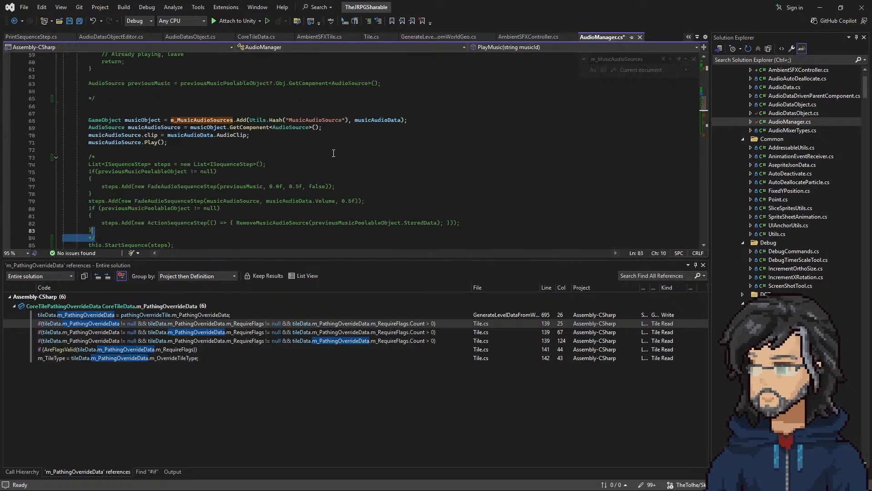
{"action": "key", "text": "ctrl+z"}
{"action": "key", "text": "ctrl+z"}
{"action": "key", "text": "ctrl+z"}
{"action": "key", "text": "ctrl+z"}
{"action": "key", "text": "ctrl+z"}
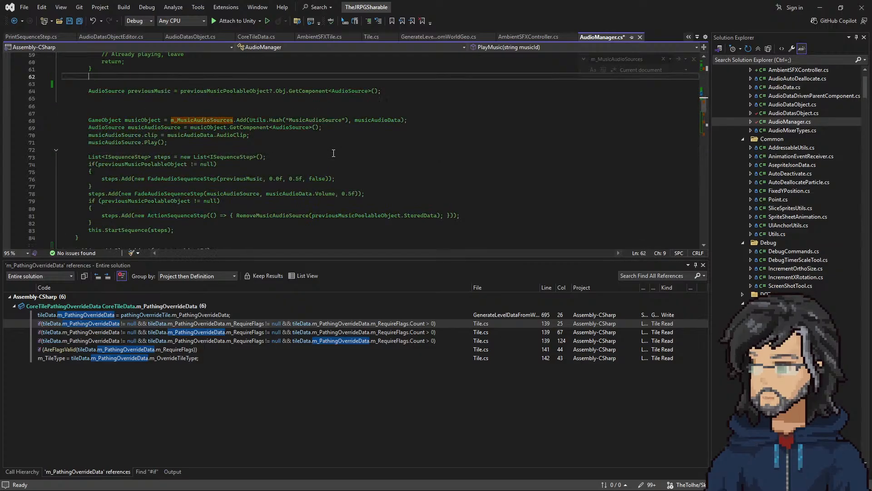
{"action": "key", "text": "ctrl+z"}
{"action": "key", "text": "ctrl+z"}
{"action": "key", "text": "ctrl+z"}
{"action": "key", "text": "ctrl+z"}
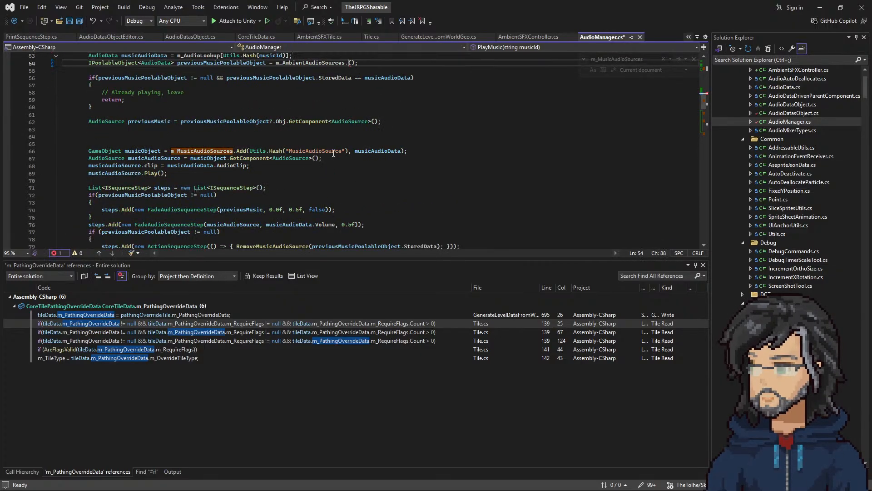
{"action": "key", "text": "ctrl+z"}
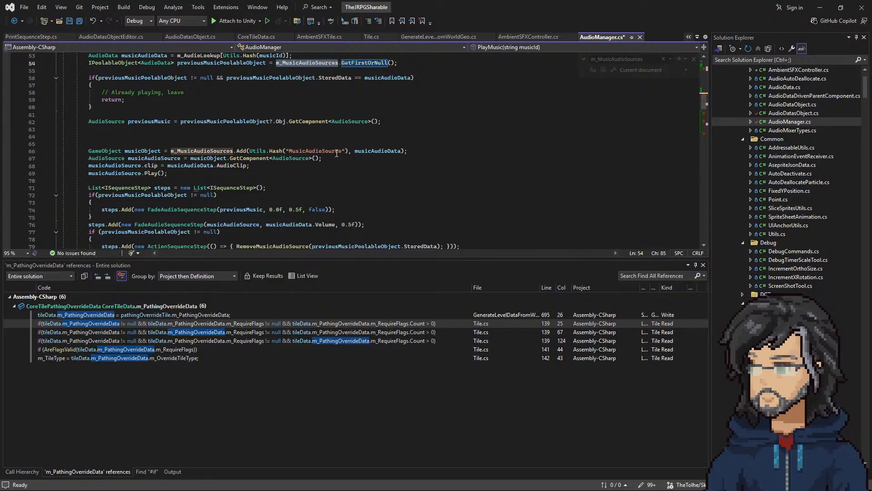
{"action": "key", "text": "ctrl+z"}
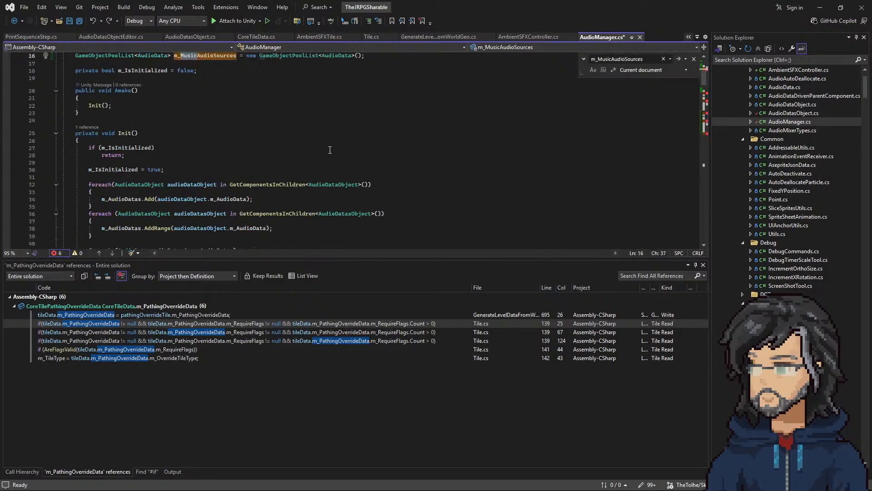
{"action": "key", "text": "ctrl+y"}
{"action": "scroll", "coordinate": [328, 151], "scroll_direction": "down", "scroll_amount": 6}
{"action": "key", "text": "ctrl+z"}
{"action": "key", "text": "ctrl+z"}
{"action": "key", "text": "ctrl+z"}
{"action": "key", "text": "ctrl+z"}
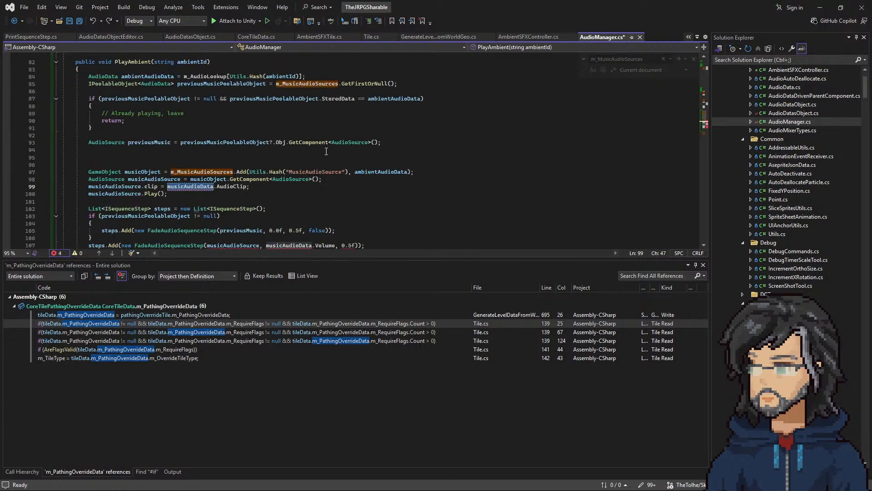
{"action": "key", "text": "ctrl+y"}
{"action": "key", "text": "ctrl+y"}
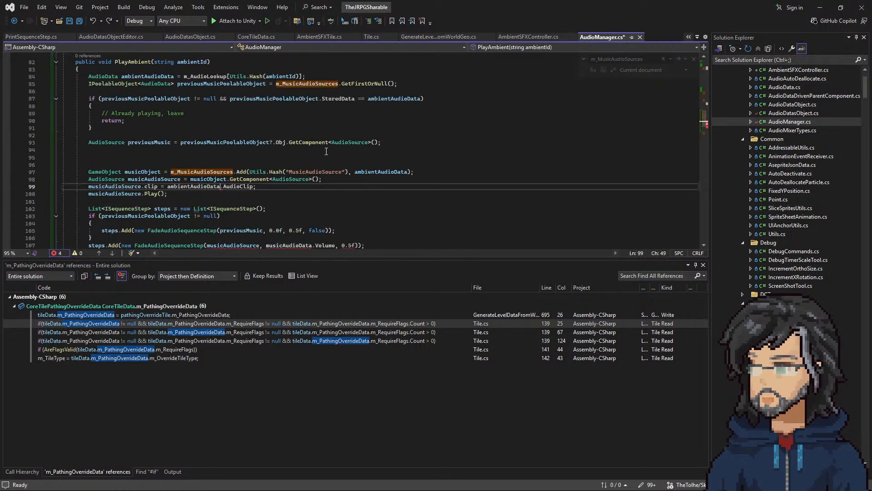
{"action": "key", "text": "ctrl+z"}
{"action": "key", "text": "ctrl+z"}
{"action": "key", "text": "ctrl+z"}
{"action": "key", "text": "ctrl+z"}
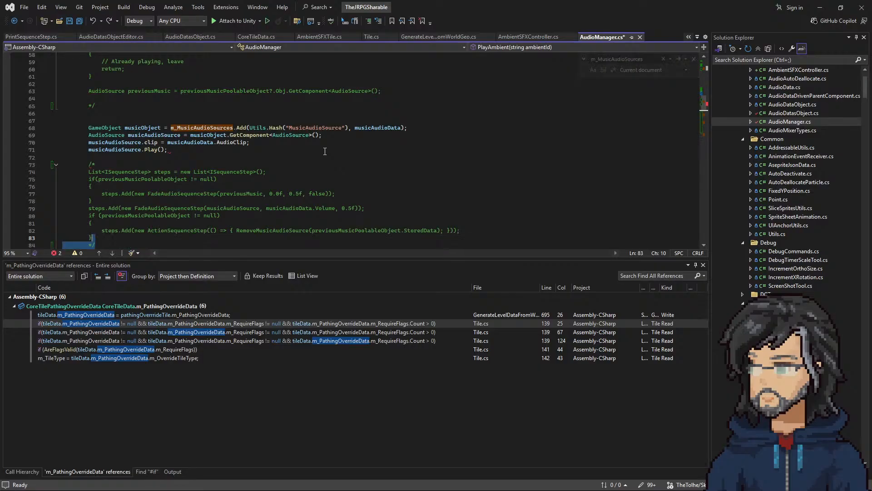
{"action": "key", "text": "ctrl+z"}
{"action": "key", "text": "ctrl+z"}
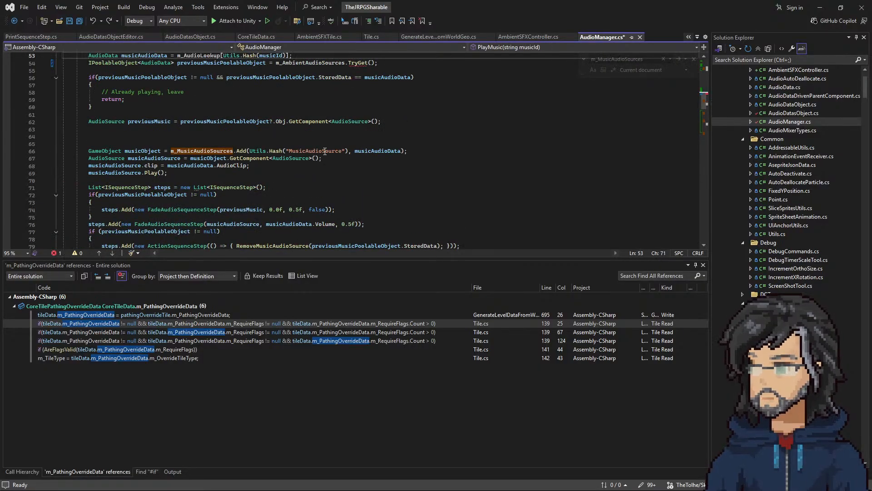
Step: Undo the TryGet and m_AmbientAudioSources replacements in PlayMusic, restoring m_MusicAudioSources.GetFirstOrNull()
{"action": "key", "text": "ctrl+z"}
{"action": "key", "text": "ctrl+z"}
{"action": "key", "text": "ctrl+z"}
{"action": "key", "text": "ctrl+z"}
{"action": "left_click", "coordinate": [217, 56]}
{"action": "double_click", "coordinate": [217, 56]}
Step: Comment out PlayAmbient's previousMusicPoolableObject lookup, already-playing check and previousMusic line with a block comment
{"action": "scroll", "coordinate": [282, 168], "scroll_direction": "down", "scroll_amount": 19}
{"action": "left_click", "coordinate": [335, 151]}
{"action": "key", "text": "Return"}
{"action": "type", "text": "/*"}
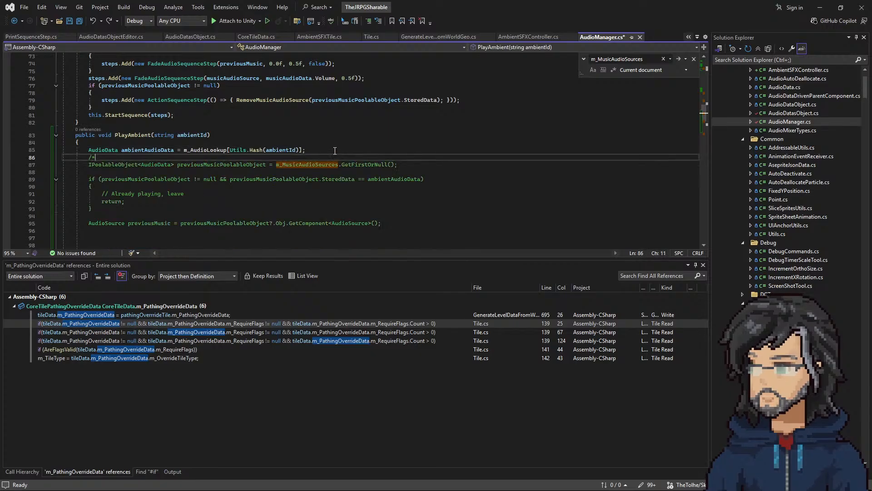
{"action": "left_click", "coordinate": [167, 232]}
{"action": "type", "text": "*"}
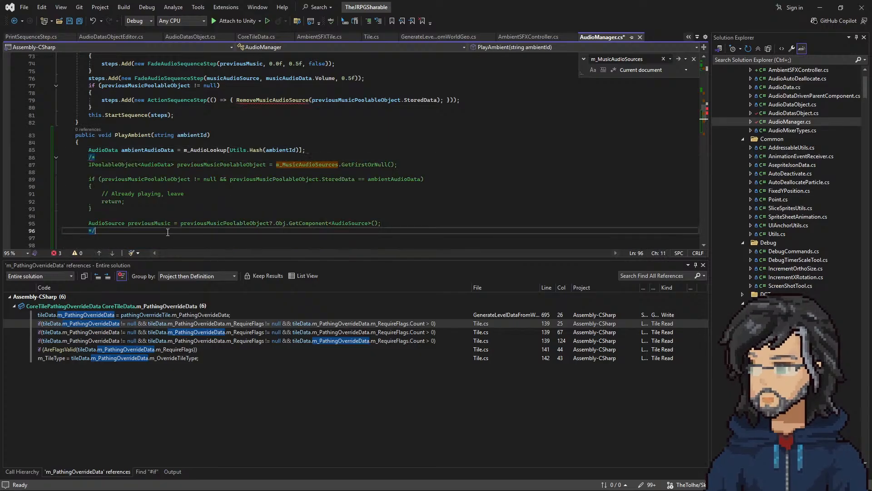
{"action": "type", "text": "/"}
Step: Comment out PlayAmbient's fade sequence code, from the steps list declaration through this.StartSequence(steps), with a block comment
{"action": "scroll", "coordinate": [157, 207], "scroll_direction": "down", "scroll_amount": 6}
{"action": "left_click", "coordinate": [116, 149]}
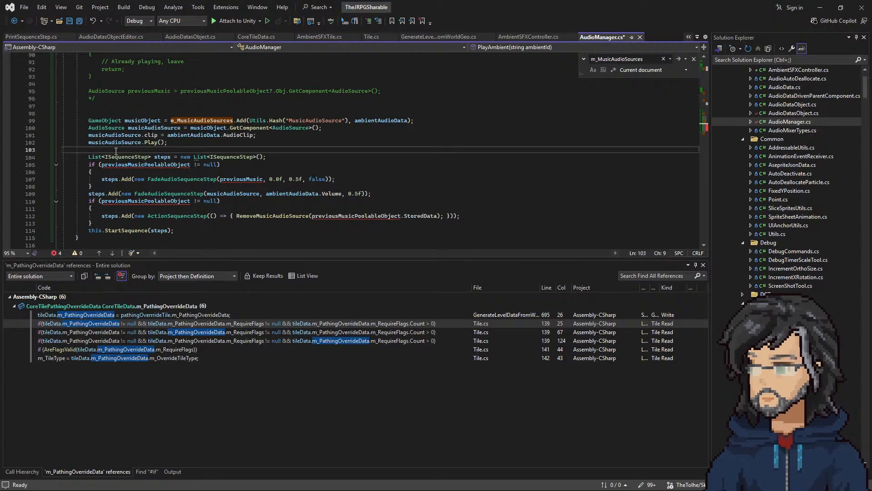
{"action": "key", "text": "Return"}
{"action": "type", "text": "/*"}
{"action": "scroll", "coordinate": [116, 151], "scroll_direction": "down", "scroll_amount": 3}
{"action": "left_click", "coordinate": [184, 171]}
{"action": "key", "text": "Return"}
{"action": "type", "text": "*/"}
Step: Replace m_MusicAudioSources with m_AmbientAudioSources in the musicObject Add call of PlayAmbient
{"action": "scroll", "coordinate": [182, 171], "scroll_direction": "up", "scroll_amount": 8}
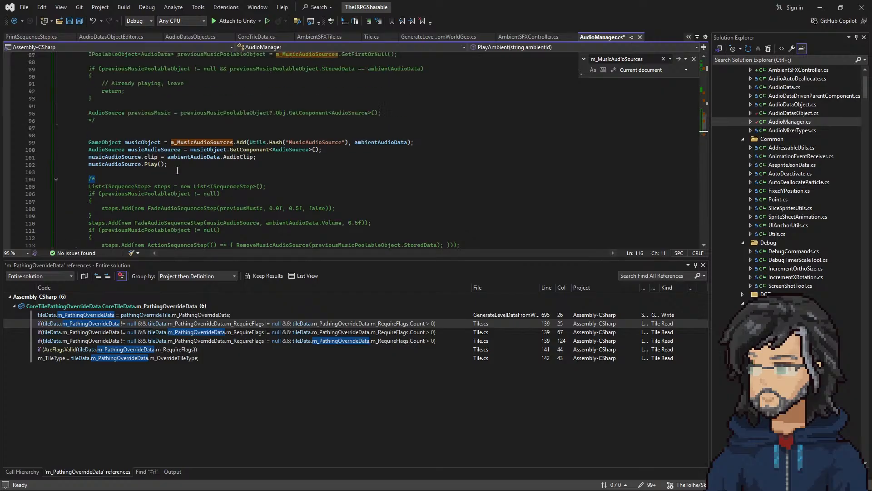
{"action": "left_click", "coordinate": [151, 112]}
{"action": "left_click", "coordinate": [207, 113]}
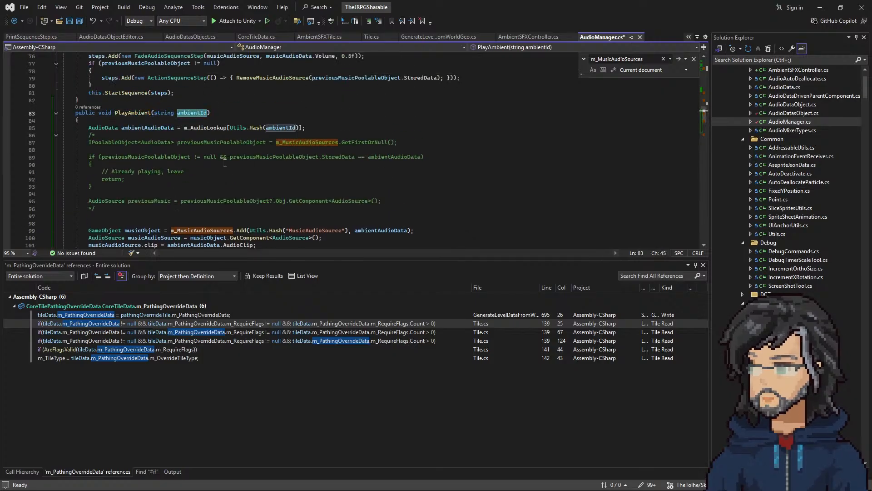
{"action": "double_click", "coordinate": [161, 127]}
{"action": "scroll", "coordinate": [251, 165], "scroll_direction": "down", "scroll_amount": 3}
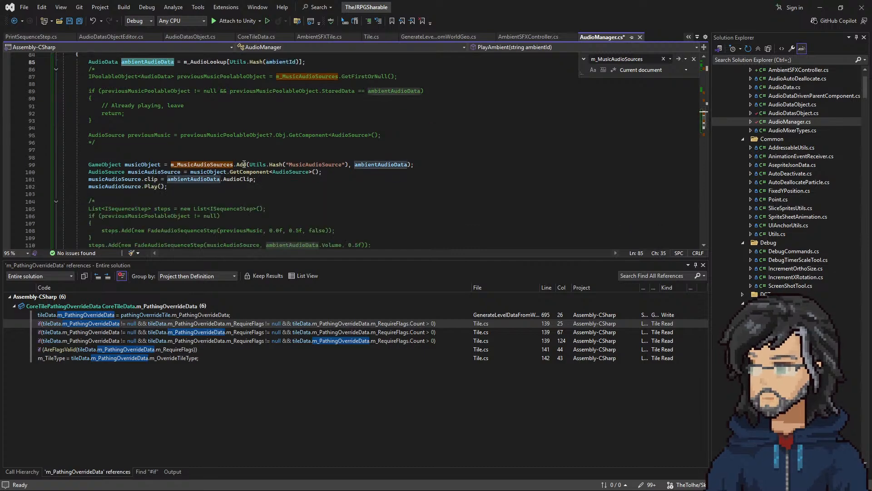
{"action": "double_click", "coordinate": [191, 163]}
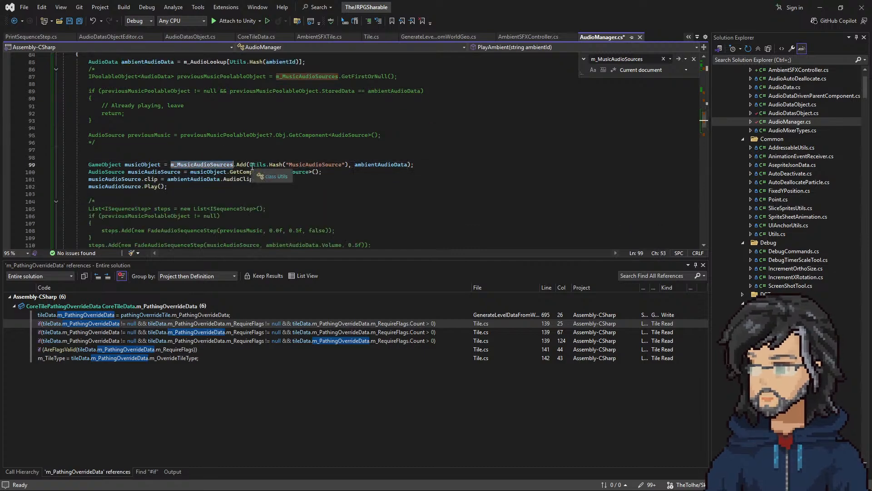
{"action": "type", "text": "m_am"}
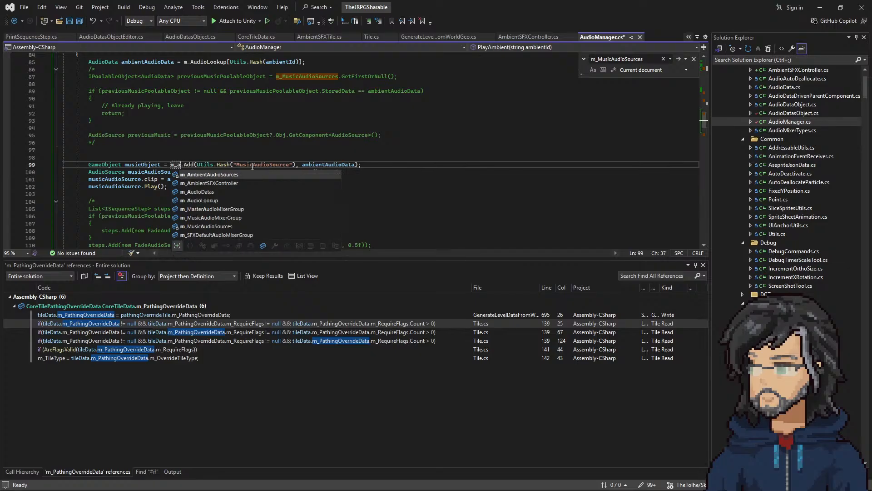
{"action": "key", "text": "Tab"}
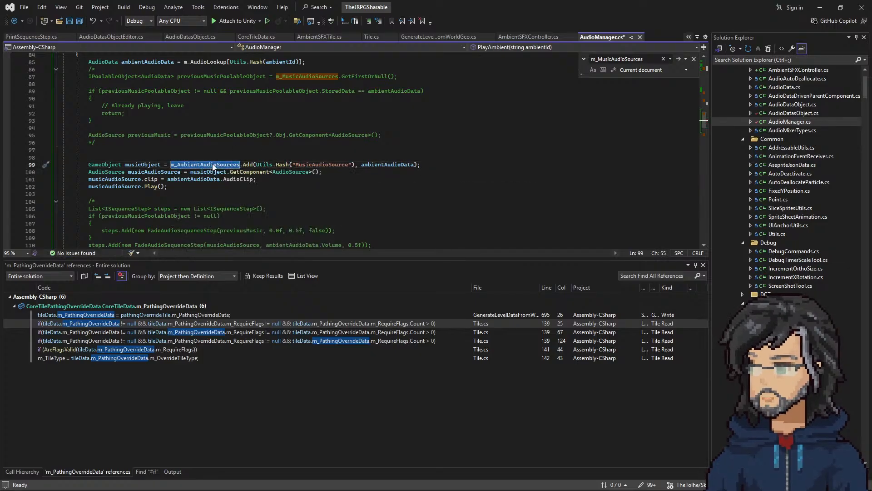
Step: Find every use of m_MusicAudioSources in AudioManager.cs, starting from its field declaration
{"action": "key", "text": "ctrl+Right"}
{"action": "scroll", "coordinate": [281, 132], "scroll_direction": "up", "scroll_amount": 13}
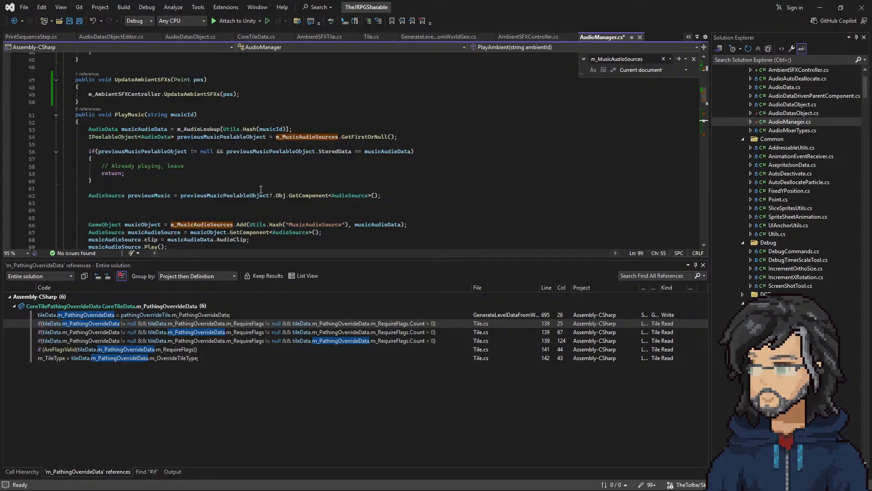
{"action": "scroll", "coordinate": [258, 187], "scroll_direction": "up", "scroll_amount": 15}
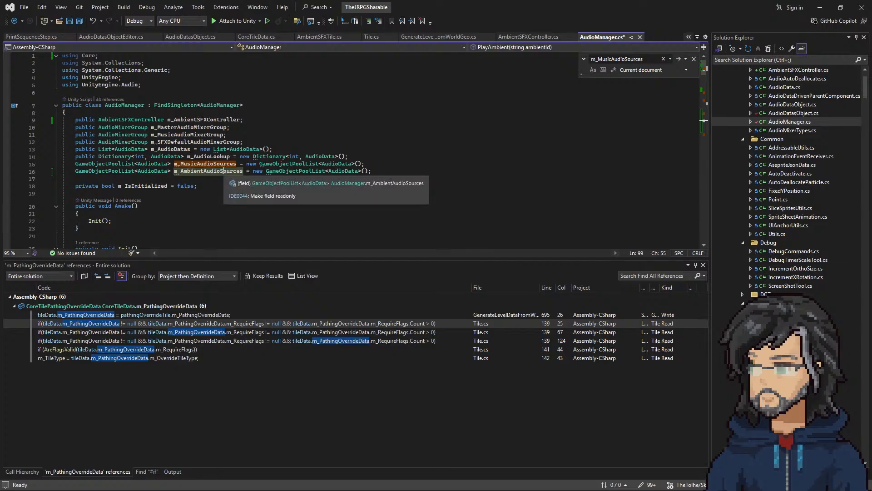
{"action": "mouse_move", "coordinate": [215, 164]}
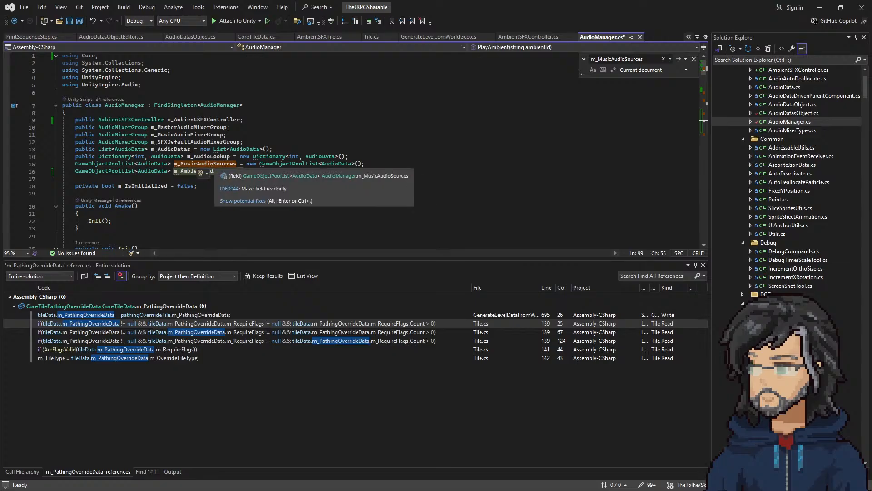
{"action": "double_click", "coordinate": [202, 165]}
{"action": "key", "text": "ctrl+f"}
{"action": "key", "text": "Return"}
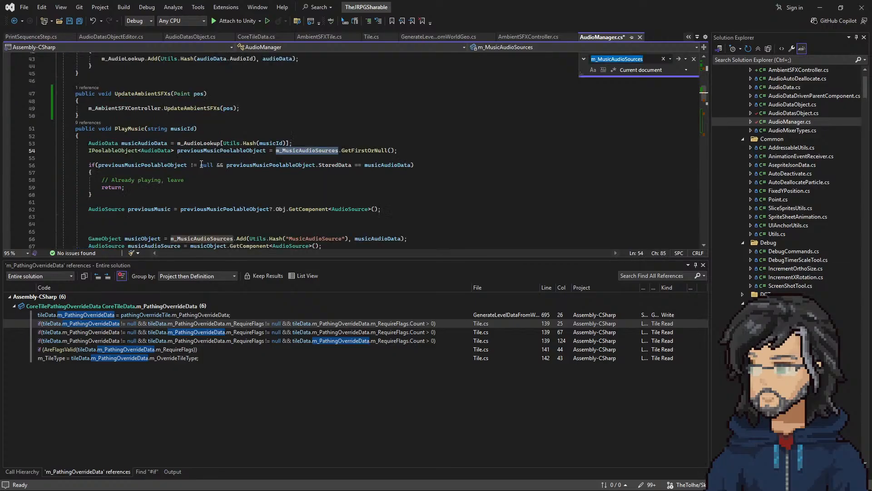
{"action": "key", "text": "Return"}
{"action": "key", "text": "Return"}
{"action": "key", "text": "Return"}
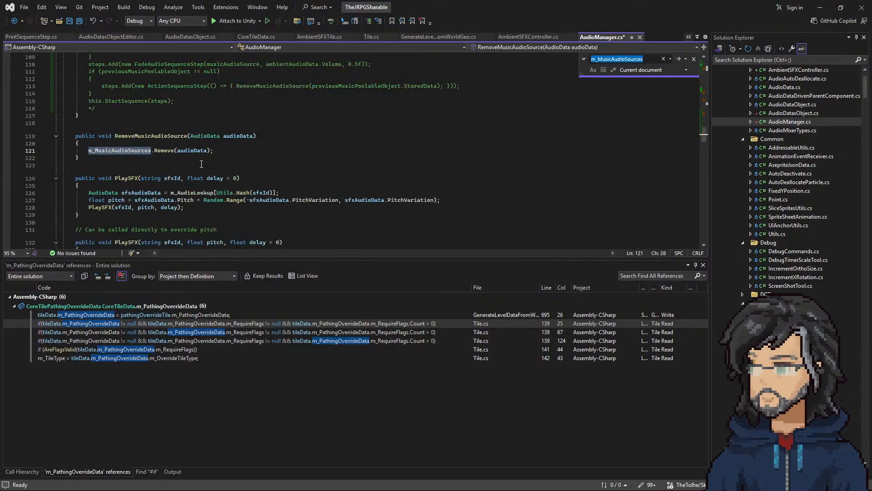
{"action": "key", "text": "Return"}
Step: Find where m_AmbientAudioSources is used and check the "MusicAudioSource" pool id passed to Add in PlayAmbient
{"action": "double_click", "coordinate": [192, 157]}
{"action": "key", "text": "ctrl+f"}
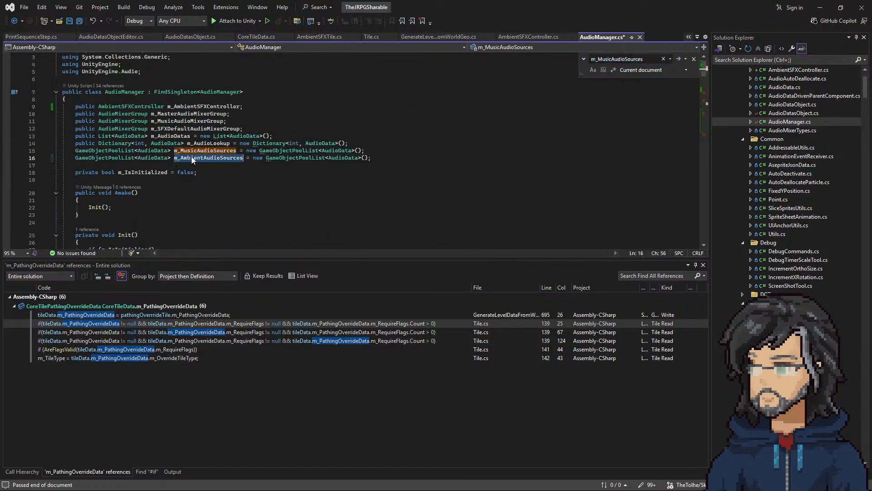
{"action": "key", "text": "Return"}
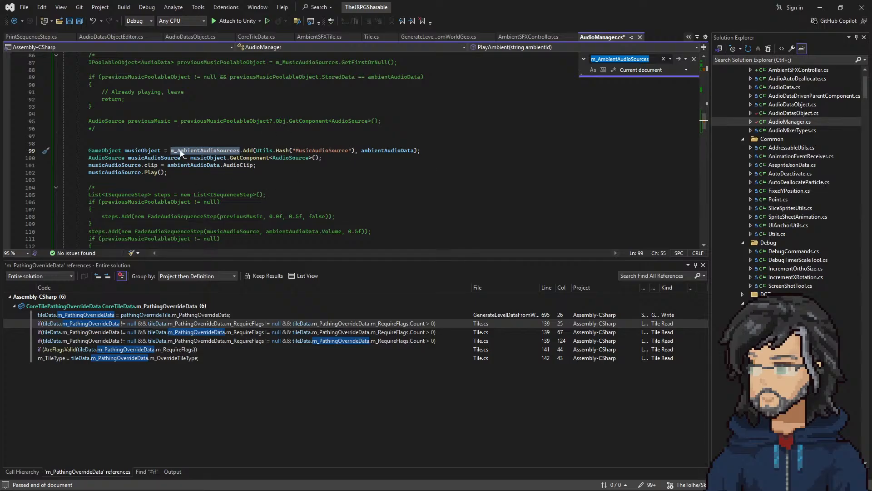
{"action": "double_click", "coordinate": [321, 151]}
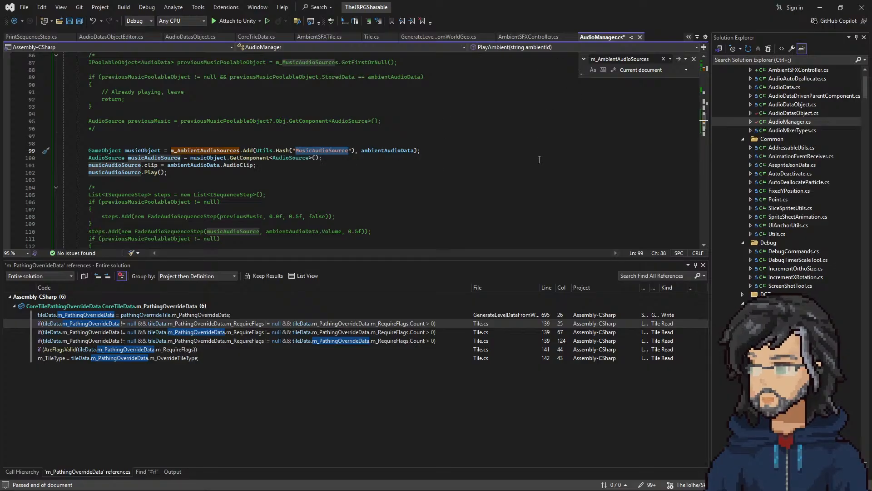
Step: Examine how PlaySFX allocates its sfxObject through GameObjectPoolManager, searching the file for other uses of that class
{"action": "scroll", "coordinate": [246, 210], "scroll_direction": "down", "scroll_amount": 10}
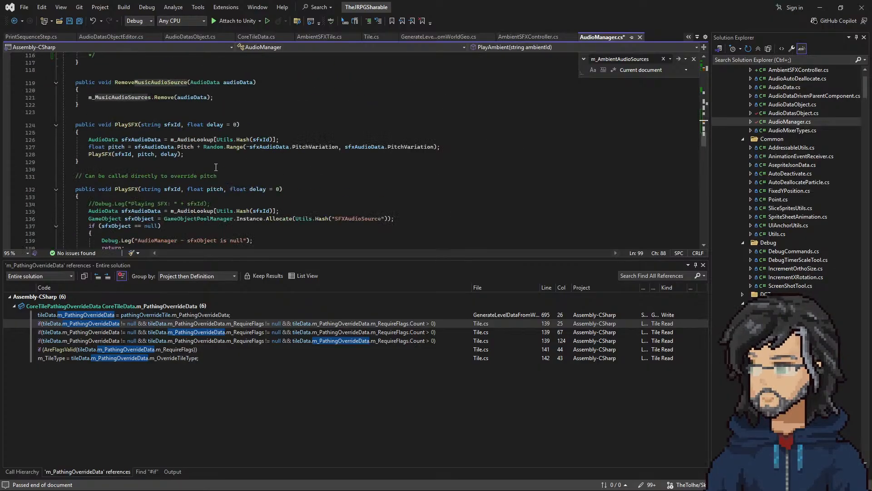
{"action": "scroll", "coordinate": [176, 142], "scroll_direction": "down", "scroll_amount": 2}
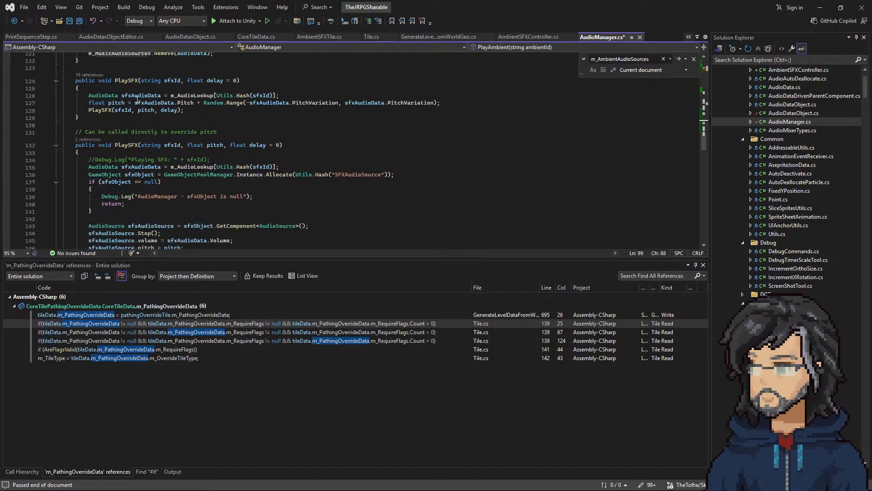
{"action": "left_click", "coordinate": [99, 104]}
{"action": "scroll", "coordinate": [170, 159], "scroll_direction": "down", "scroll_amount": 2}
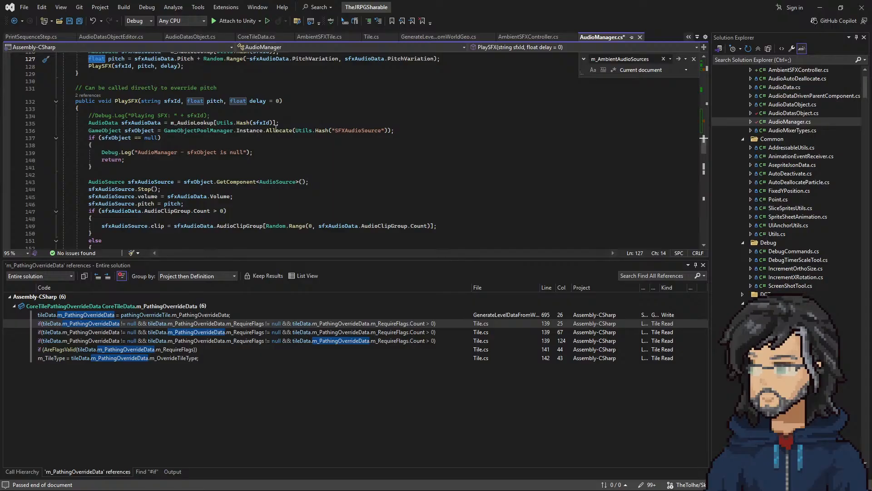
{"action": "left_click", "coordinate": [189, 130]}
{"action": "key", "text": "ctrl+f"}
{"action": "key", "text": "Return"}
{"action": "key", "text": "Return"}
{"action": "key", "text": "Return"}
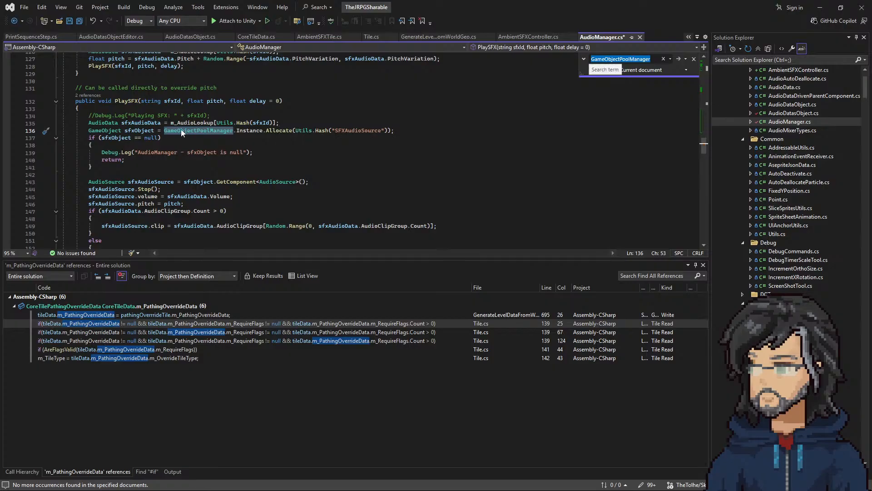
{"action": "left_click_drag", "start_coordinate": [159, 131], "coordinate": [385, 130]}
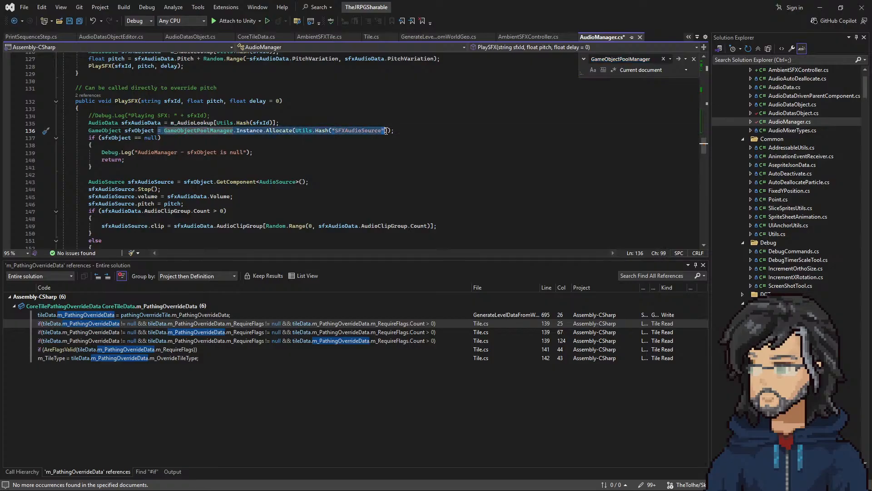
Step: Switch to Unity to check the AudioManager prefab's ambient Game Object Pool id, then return to Visual Studio
{"action": "key", "text": "alt+Tab"}
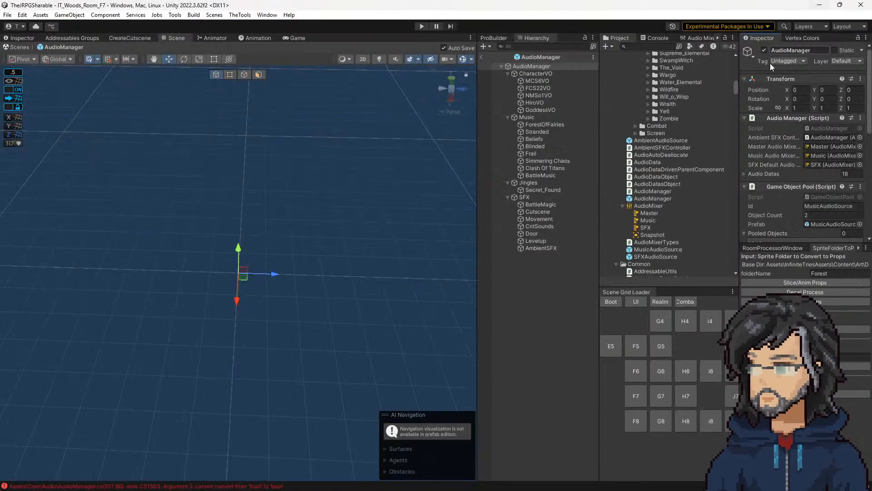
{"action": "scroll", "coordinate": [781, 208], "scroll_direction": "down", "scroll_amount": 3}
{"action": "scroll", "coordinate": [791, 200], "scroll_direction": "down", "scroll_amount": 4}
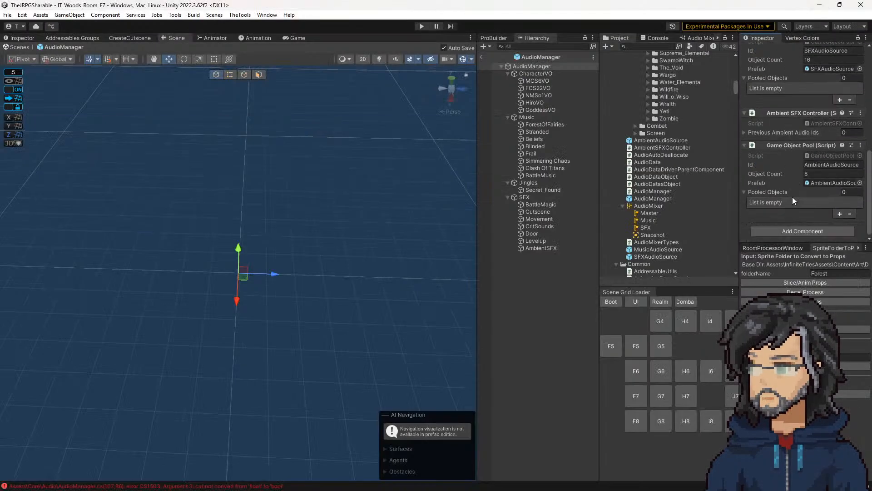
{"action": "left_click", "coordinate": [819, 165]}
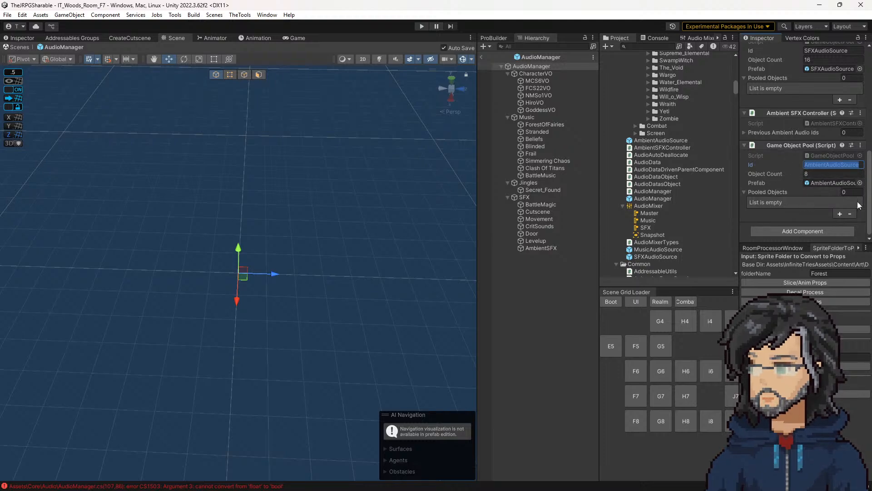
{"action": "left_click", "coordinate": [819, 5]}
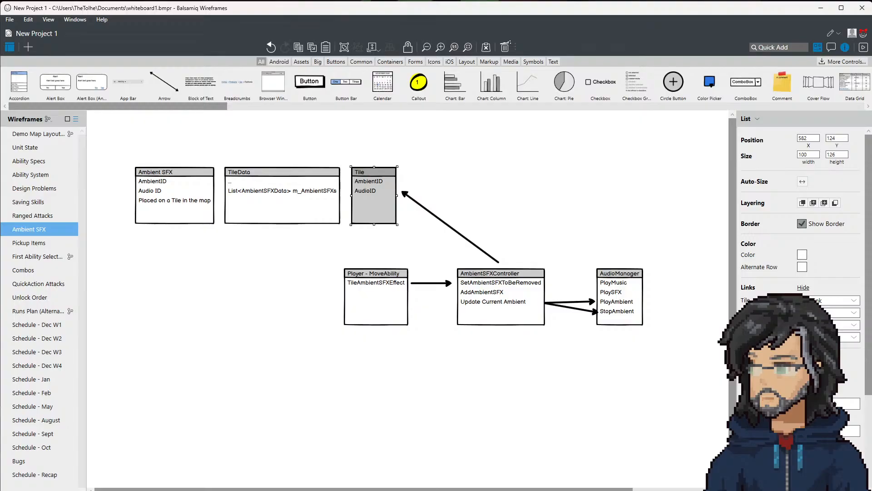
{"action": "key", "text": "alt+Tab"}
Step: Return to the m_AmbientAudioSources declaration in AudioManager.cs and search for its use in PlayAmbient
{"action": "scroll", "coordinate": [229, 184], "scroll_direction": "up", "scroll_amount": 14}
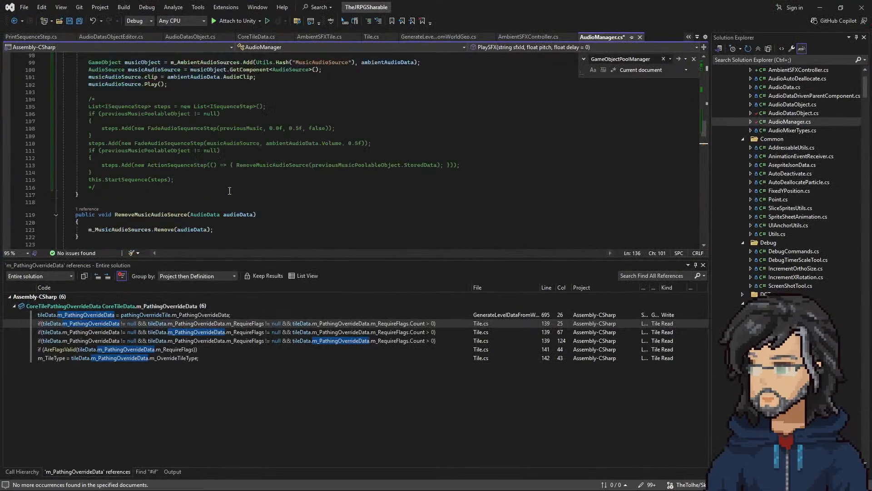
{"action": "scroll", "coordinate": [229, 184], "scroll_direction": "up", "scroll_amount": 20}
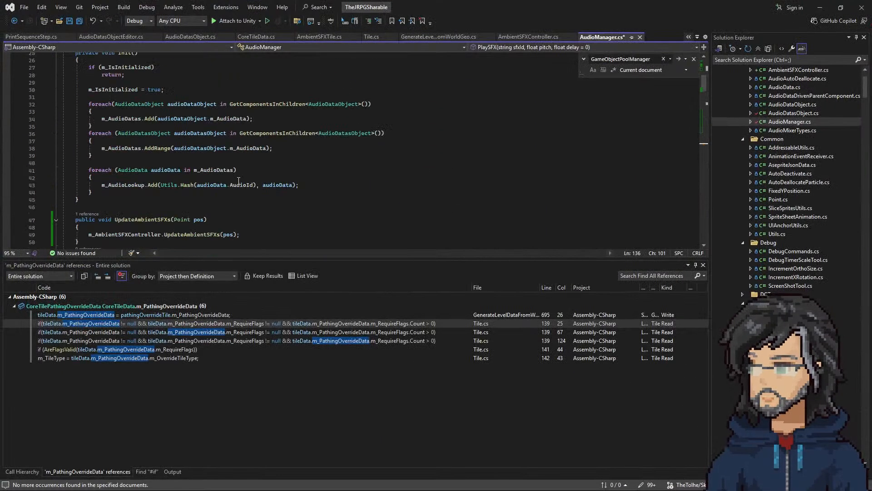
{"action": "scroll", "coordinate": [221, 188], "scroll_direction": "up", "scroll_amount": 2}
{"action": "left_click_drag", "start_coordinate": [151, 151], "coordinate": [248, 154]}
{"action": "double_click", "coordinate": [221, 153]}
{"action": "key", "text": "ctrl+f"}
{"action": "key", "text": "Return"}
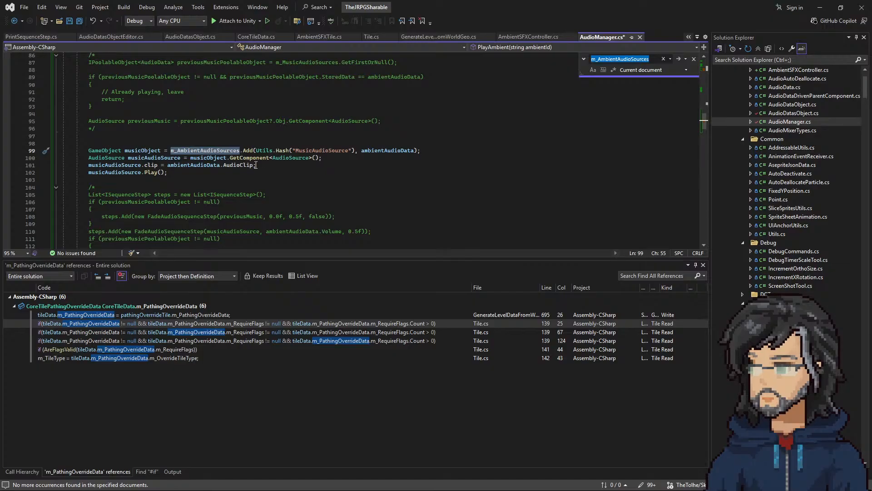
Step: Review PlayAmbient's active code against the field declarations, cycling through the m_AmbientAudioSources occurrences
{"action": "scroll", "coordinate": [253, 193], "scroll_direction": "down", "scroll_amount": 3}
{"action": "scroll", "coordinate": [246, 188], "scroll_direction": "up", "scroll_amount": 4}
{"action": "scroll", "coordinate": [239, 185], "scroll_direction": "down", "scroll_amount": 5}
{"action": "scroll", "coordinate": [239, 185], "scroll_direction": "up", "scroll_amount": 10}
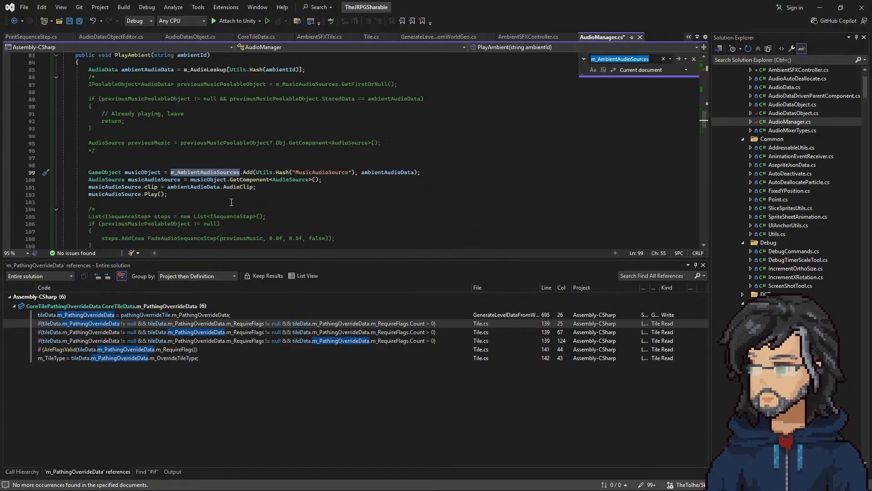
{"action": "scroll", "coordinate": [228, 195], "scroll_direction": "up", "scroll_amount": 20}
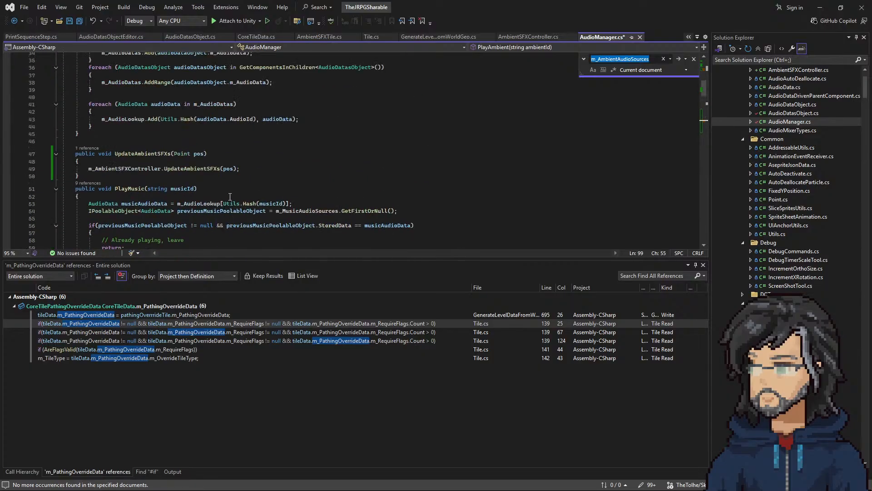
{"action": "double_click", "coordinate": [211, 129]}
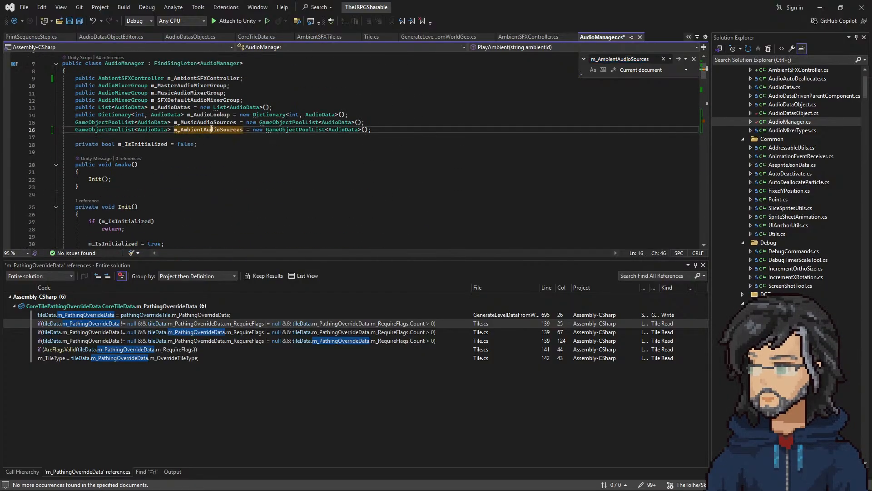
{"action": "key", "text": "ctrl+f"}
{"action": "key", "text": "Return"}
{"action": "key", "text": "Return"}
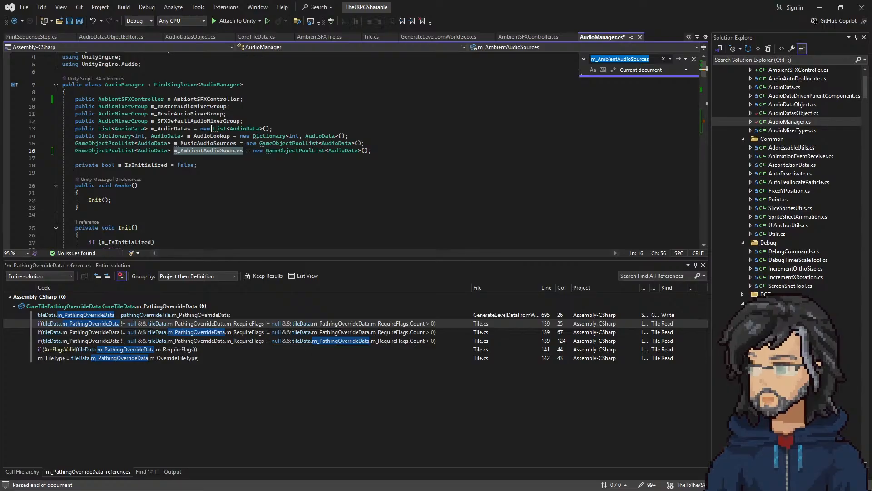
Step: Open the GameObjectPoolList class definition, look through its members, and return to AudioManager.cs
{"action": "right_click", "coordinate": [106, 143]}
{"action": "left_click", "coordinate": [155, 193]}
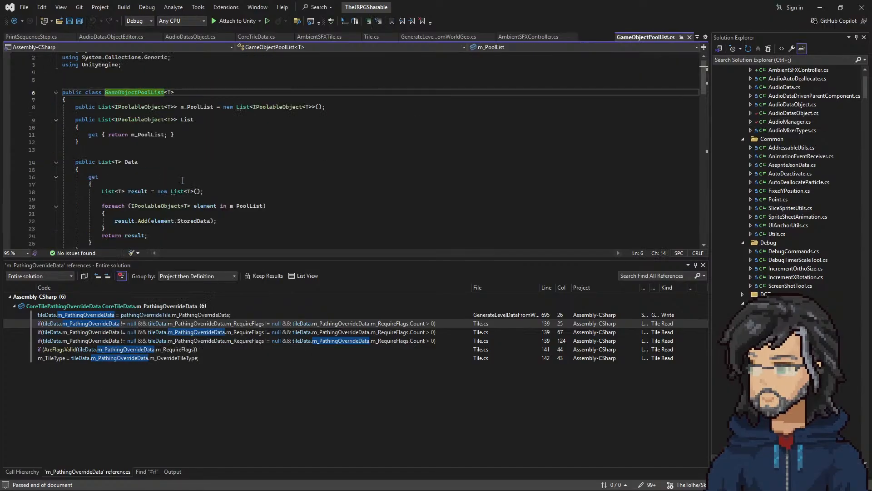
{"action": "scroll", "coordinate": [211, 164], "scroll_direction": "down", "scroll_amount": 5}
{"action": "scroll", "coordinate": [160, 171], "scroll_direction": "down", "scroll_amount": 18}
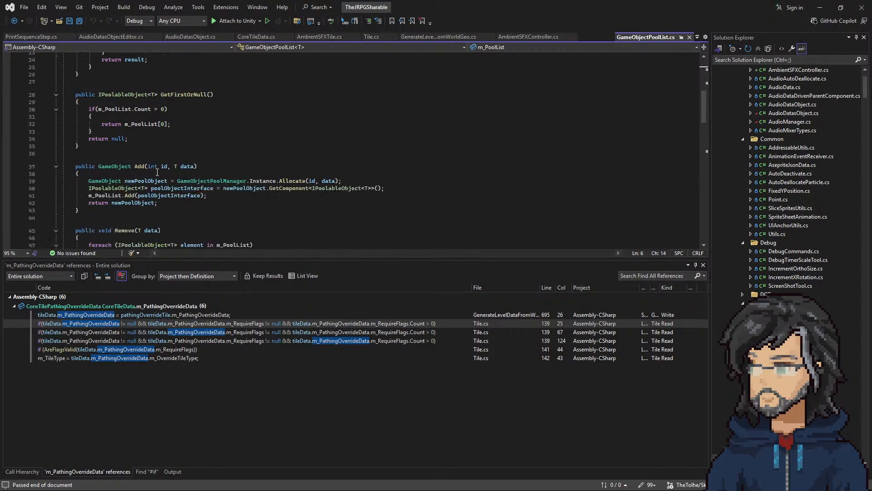
{"action": "scroll", "coordinate": [155, 168], "scroll_direction": "up", "scroll_amount": 11}
{"action": "scroll", "coordinate": [159, 167], "scroll_direction": "up", "scroll_amount": 13}
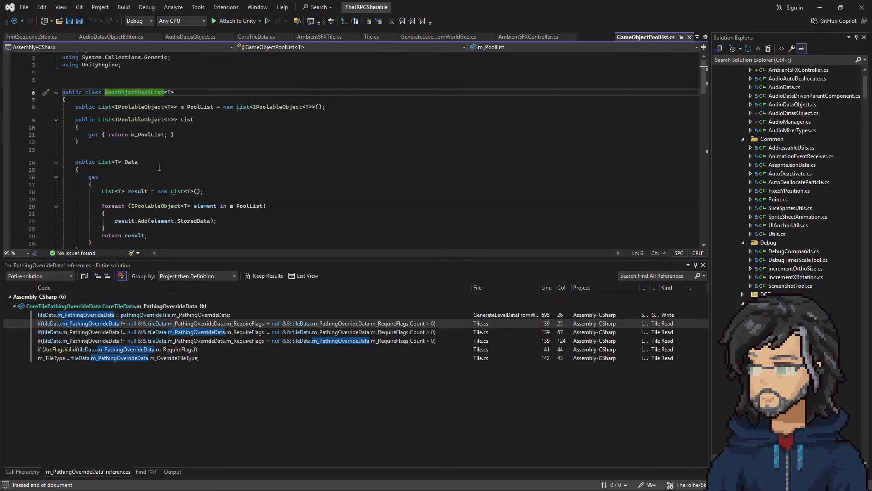
{"action": "left_click", "coordinate": [15, 20]}
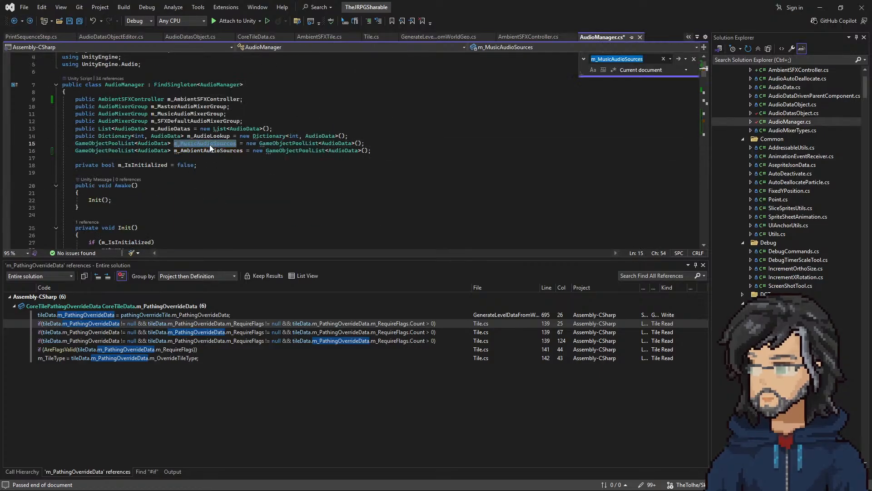
Step: Inspect the definition of the Add method called on m_MusicAudioSources in PlayMusic, including its Allocate call, and return to PlayMusic
{"action": "key", "text": "F3"}
{"action": "scroll", "coordinate": [282, 179], "scroll_direction": "down", "scroll_amount": 2}
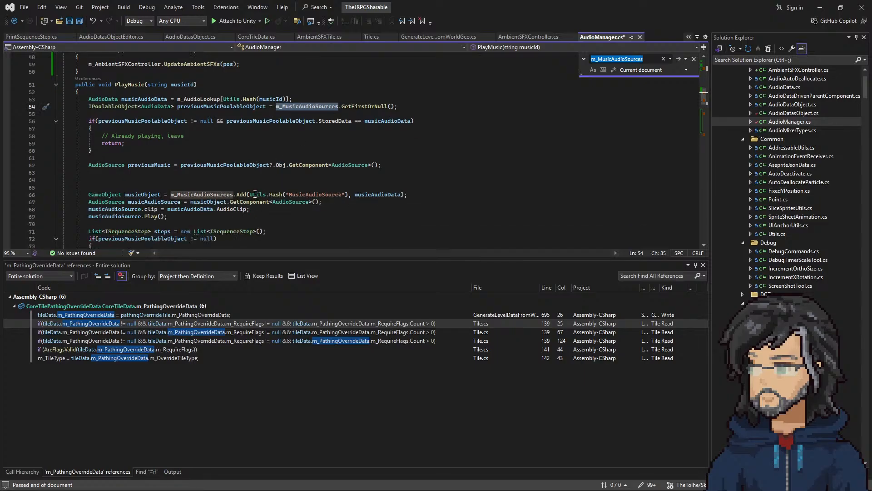
{"action": "mouse_move", "coordinate": [246, 195]}
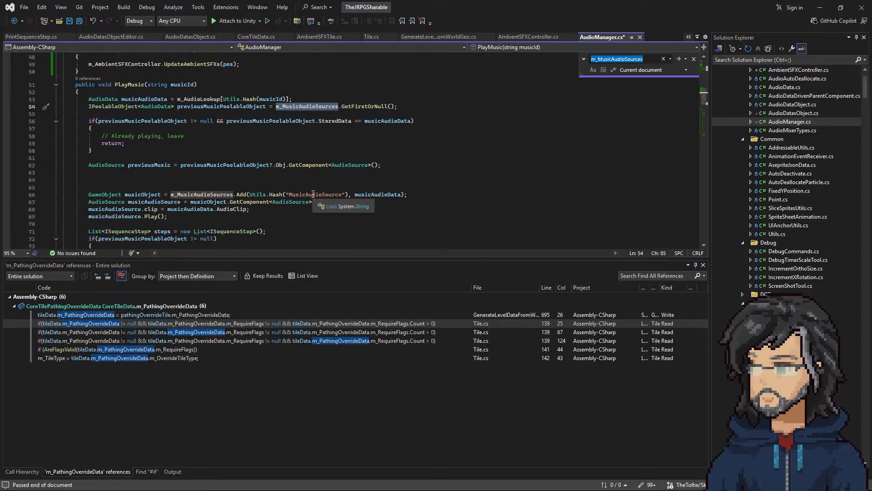
{"action": "right_click", "coordinate": [243, 193]}
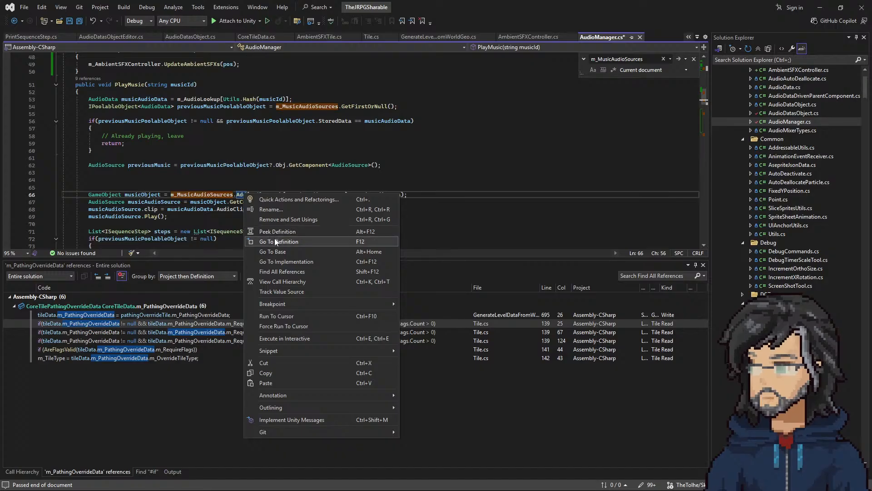
{"action": "left_click", "coordinate": [268, 232]}
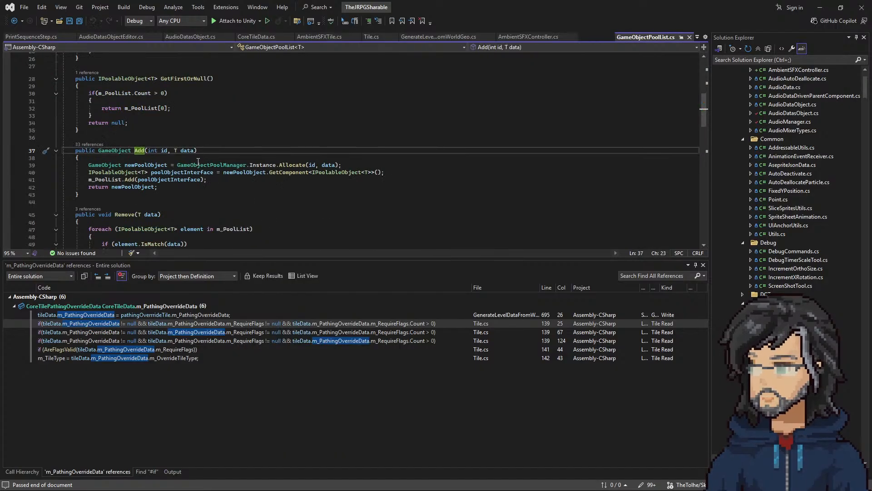
{"action": "left_click_drag", "start_coordinate": [172, 165], "coordinate": [356, 166]}
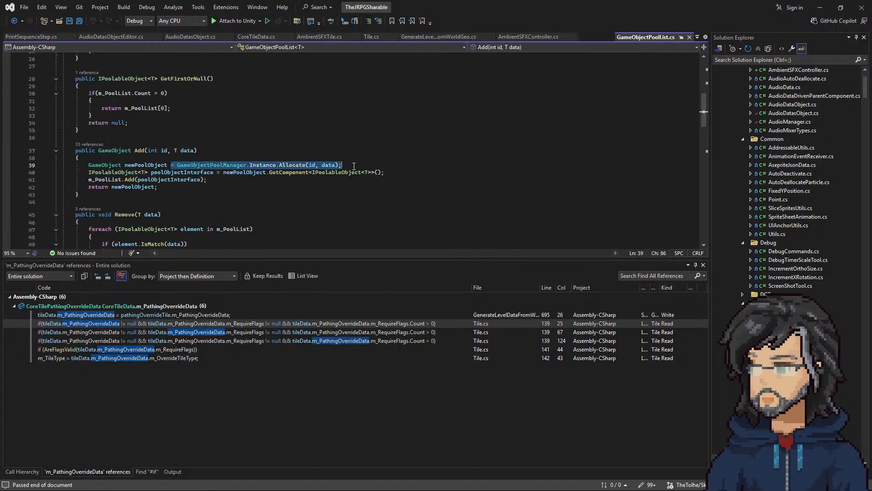
{"action": "left_click", "coordinate": [15, 21]}
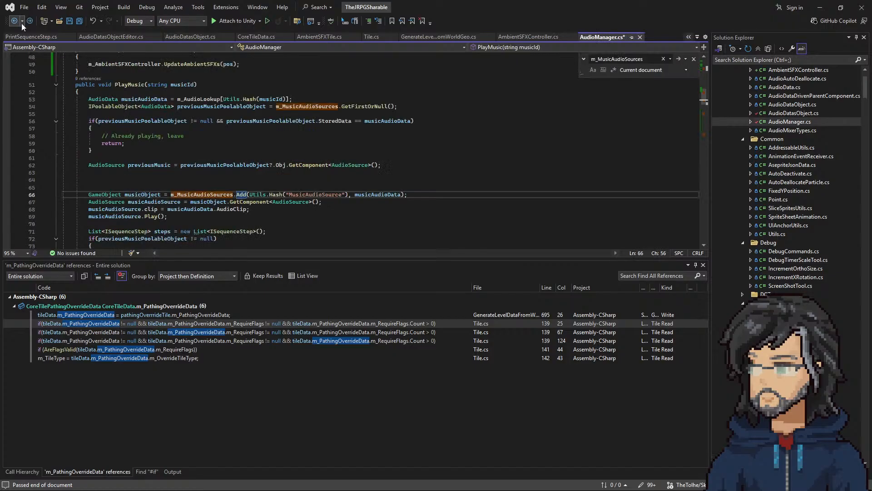
{"action": "left_click", "coordinate": [233, 195]}
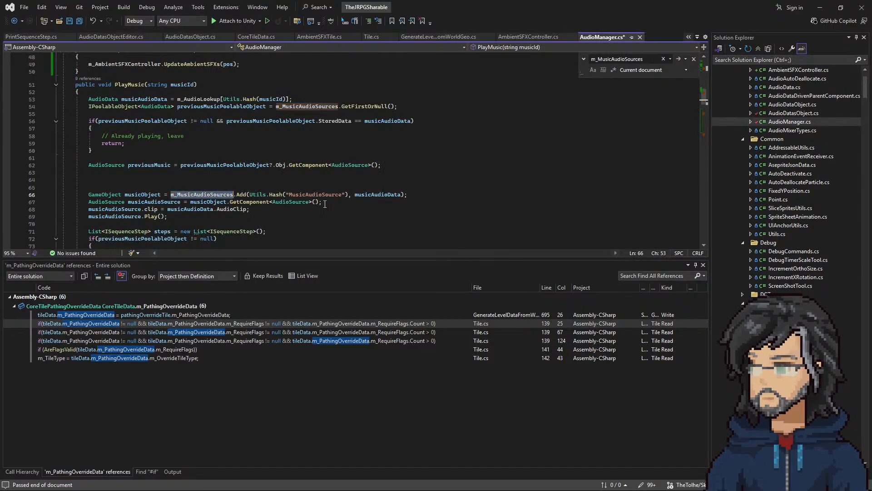
Step: Replace the hashed pool name in PlayAmbient's m_AmbientAudioSources.Add call with "AmbientAudioSource", matching the pool Id in the Unity AudioManager prefab
{"action": "scroll", "coordinate": [263, 190], "scroll_direction": "down", "scroll_amount": 6}
{"action": "scroll", "coordinate": [263, 190], "scroll_direction": "down", "scroll_amount": 5}
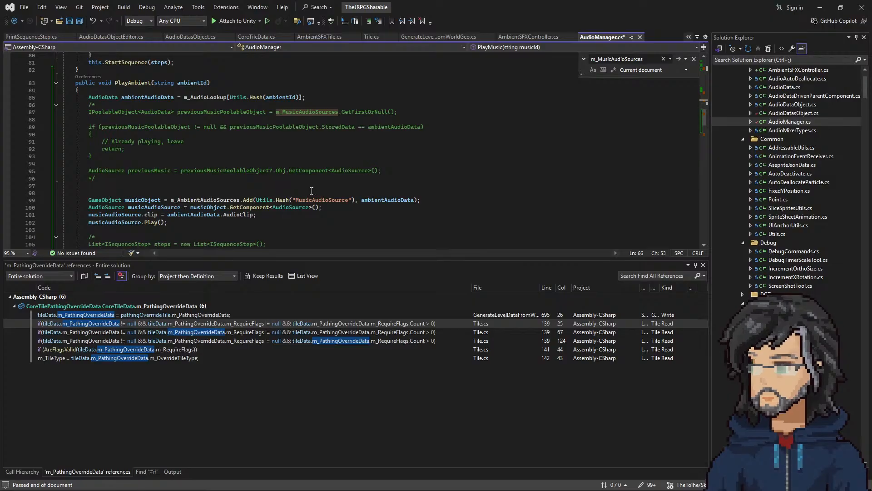
{"action": "double_click", "coordinate": [322, 200]}
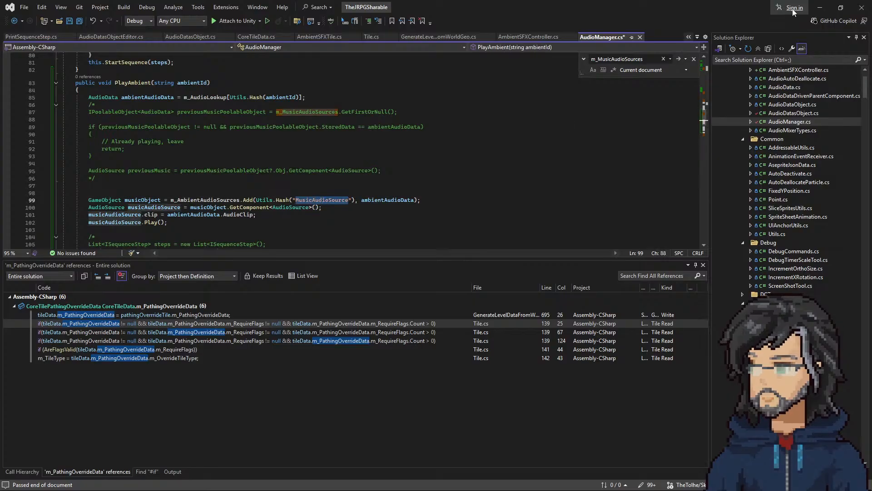
{"action": "left_click", "coordinate": [820, 8]}
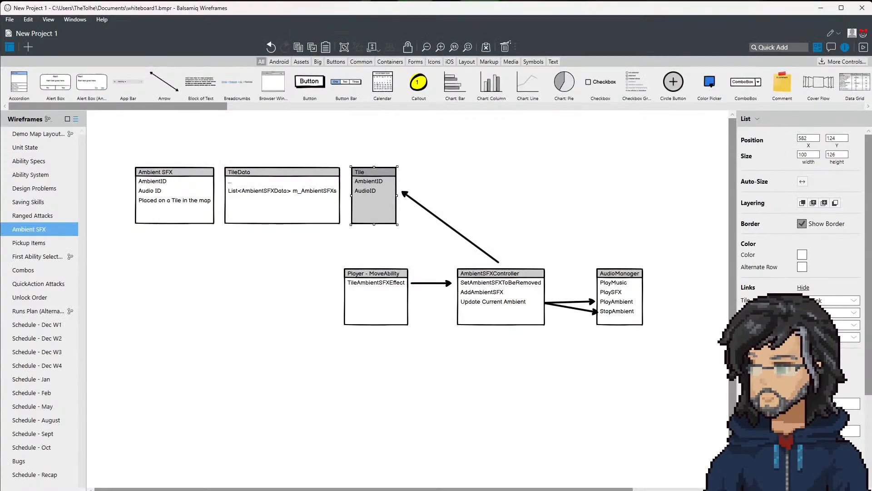
{"action": "key", "text": "alt+Tab"}
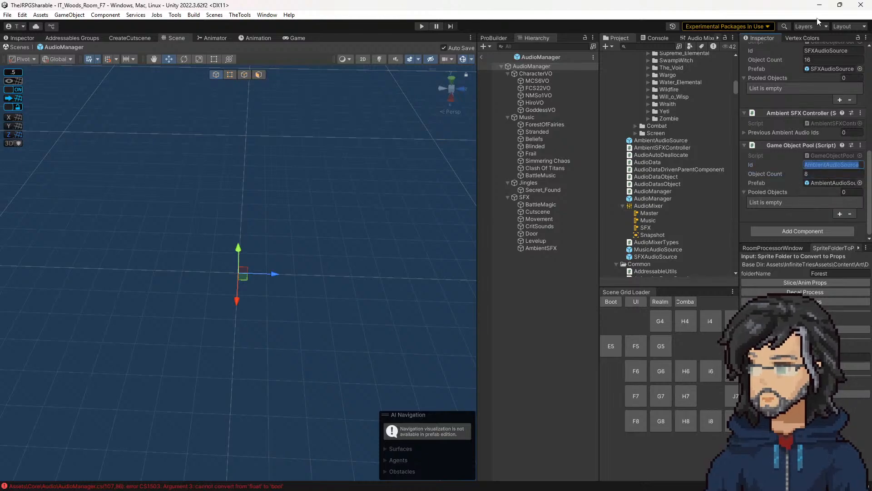
{"action": "left_click", "coordinate": [819, 5]}
{"action": "key", "text": "alt+Tab"}
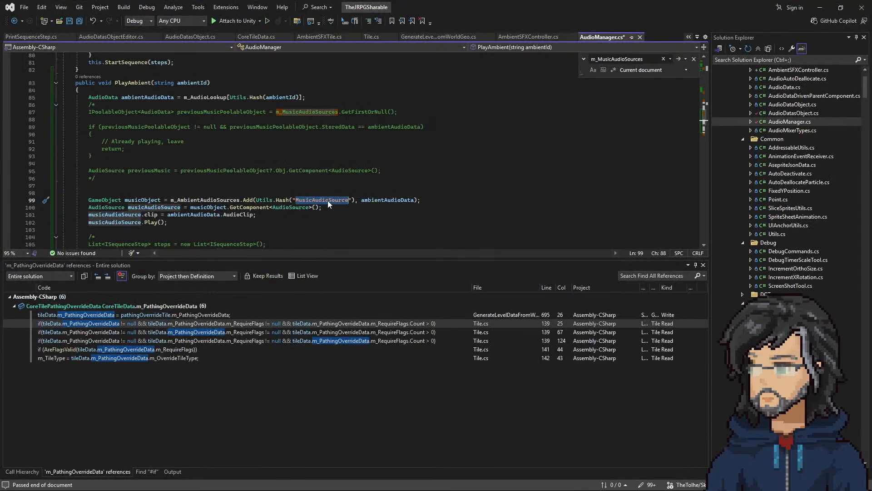
{"action": "type", "text": "AmbientAudioSource"}
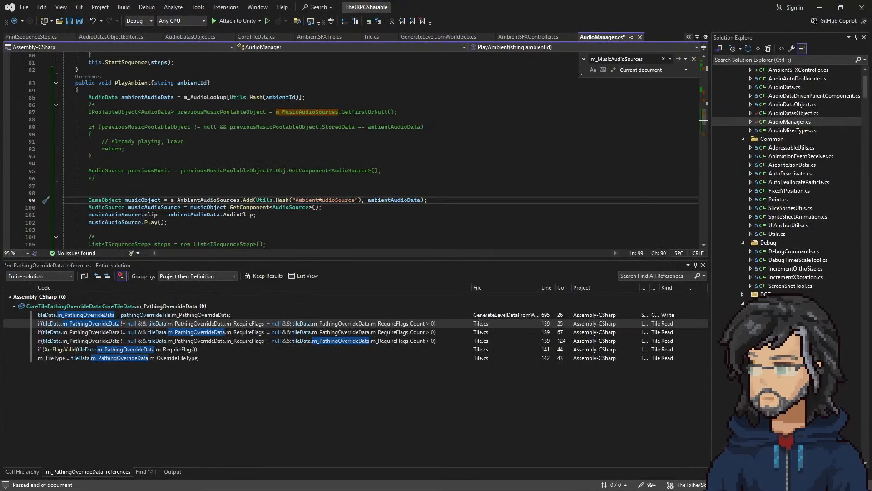
Step: Check the Add call's arguments in PlayAmbient, rename the local variable musicObject to ambientObject, and save the file
{"action": "scroll", "coordinate": [268, 207], "scroll_direction": "down", "scroll_amount": 2}
{"action": "double_click", "coordinate": [207, 156]}
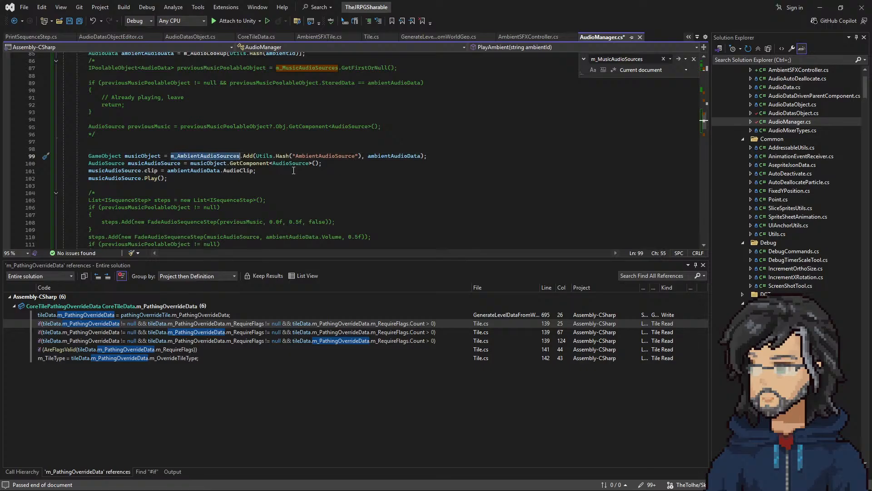
{"action": "double_click", "coordinate": [396, 156]}
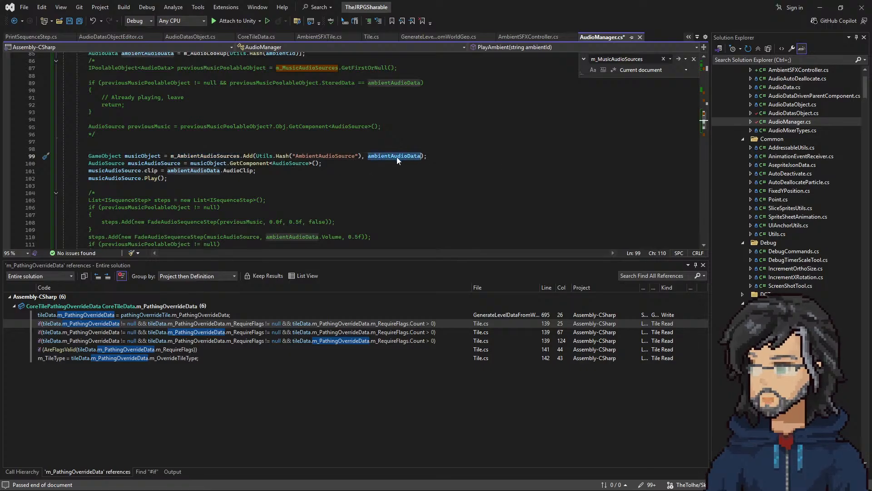
{"action": "scroll", "coordinate": [332, 197], "scroll_direction": "up", "scroll_amount": 3}
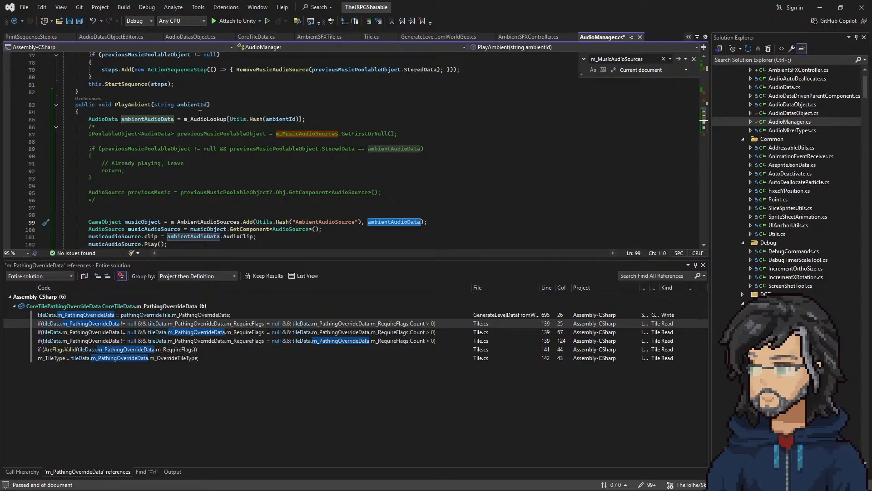
{"action": "scroll", "coordinate": [134, 171], "scroll_direction": "down", "scroll_amount": 2}
{"action": "right_click", "coordinate": [142, 178]}
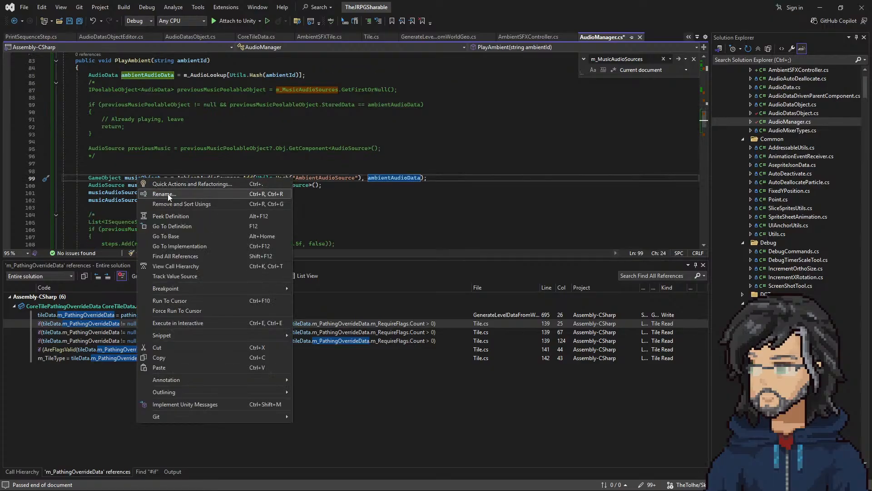
{"action": "left_click", "coordinate": [168, 195]}
{"action": "key", "text": "shift+Left"}
{"action": "key", "text": "shift+Left"}
{"action": "key", "text": "shift+Left"}
{"action": "key", "text": "shift+Left"}
{"action": "key", "text": "shift+Left"}
{"action": "key", "text": "shift+Left"}
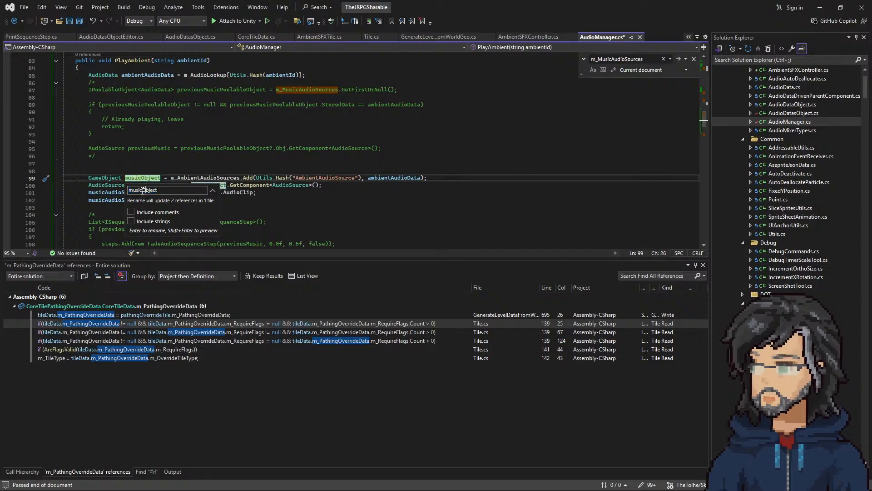
{"action": "type", "text": "ambient"}
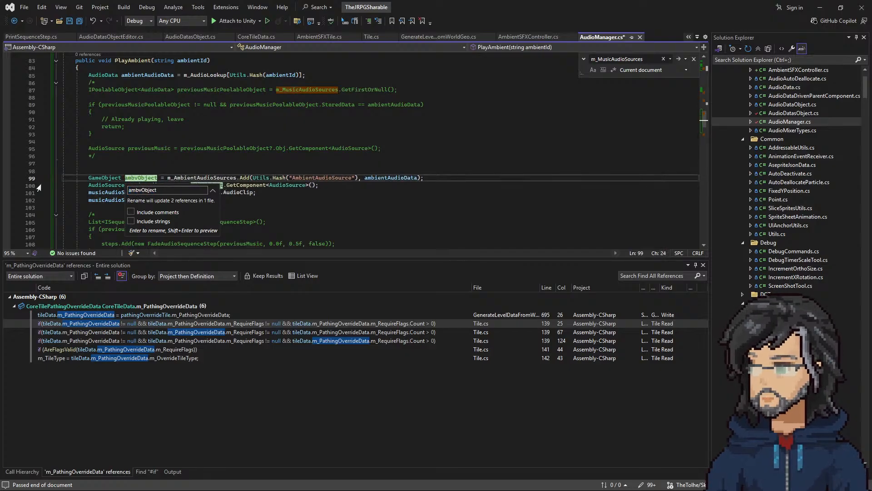
{"action": "key", "text": "Return"}
{"action": "key", "text": "ctrl+s"}
Step: Rename PlayAmbient's local variable musicAudioSource to ambientAudioSource and save AudioManager.cs
{"action": "right_click", "coordinate": [145, 184]}
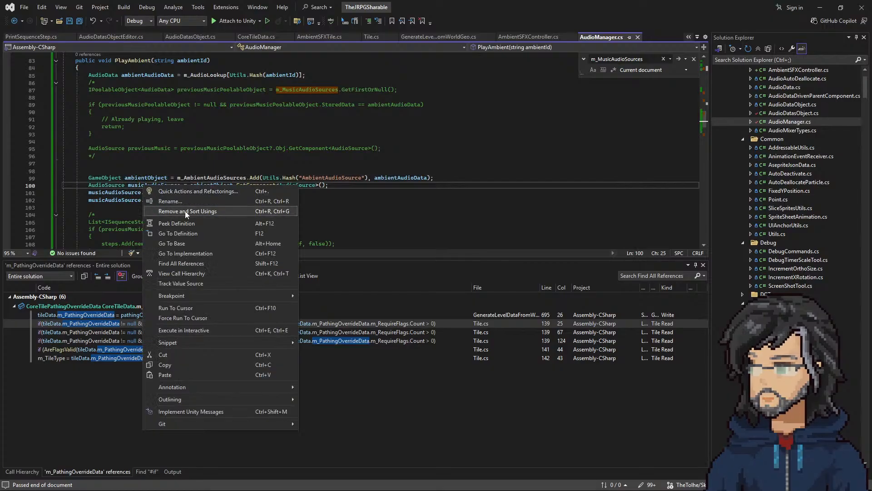
{"action": "left_click", "coordinate": [146, 200]}
{"action": "left_click_drag", "start_coordinate": [145, 200], "coordinate": [43, 201]}
{"action": "type", "text": "ambient"}
{"action": "key", "text": "Return"}
{"action": "key", "text": "ctrl+s"}
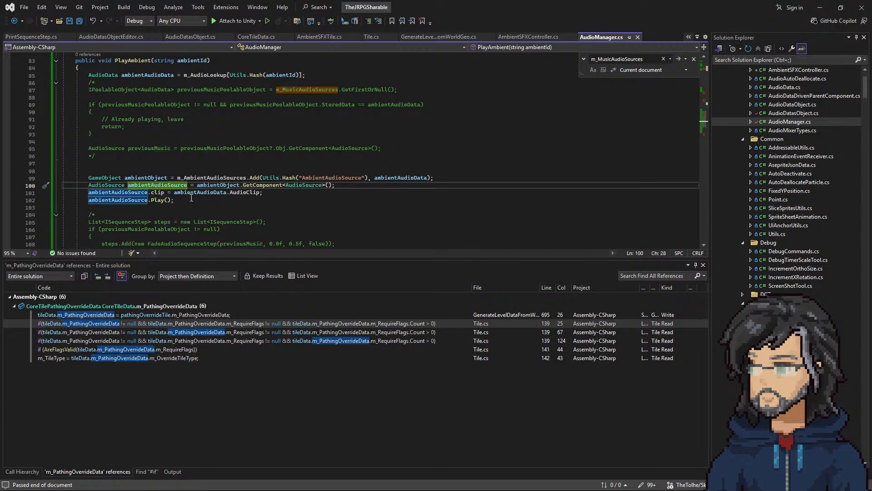
Step: Review PlayAmbient's four active lines that allocate the ambient object, get its AudioSource, assign the clip and play it
{"action": "scroll", "coordinate": [204, 190], "scroll_direction": "down", "scroll_amount": 2}
{"action": "left_click_drag", "start_coordinate": [190, 178], "coordinate": [22, 131]}
{"action": "left_click", "coordinate": [209, 150]}
{"action": "left_click_drag", "start_coordinate": [176, 156], "coordinate": [20, 133]}
{"action": "scroll", "coordinate": [354, 194], "scroll_direction": "up", "scroll_amount": 4}
{"action": "scroll", "coordinate": [354, 193], "scroll_direction": "down", "scroll_amount": 3}
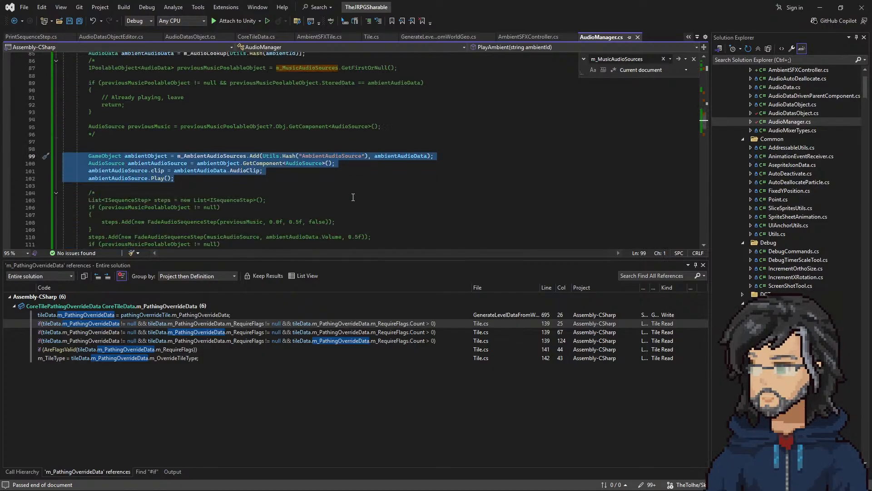
Step: Duplicate the PlayAmbient(string ambientId) signature with an empty body between PlayAmbient and RemoveMusicAudioSource
{"action": "scroll", "coordinate": [353, 197], "scroll_direction": "up", "scroll_amount": 4}
{"action": "left_click_drag", "start_coordinate": [105, 134], "coordinate": [80, 114]}
{"action": "key", "text": "ctrl+c"}
{"action": "scroll", "coordinate": [154, 183], "scroll_direction": "down", "scroll_amount": 10}
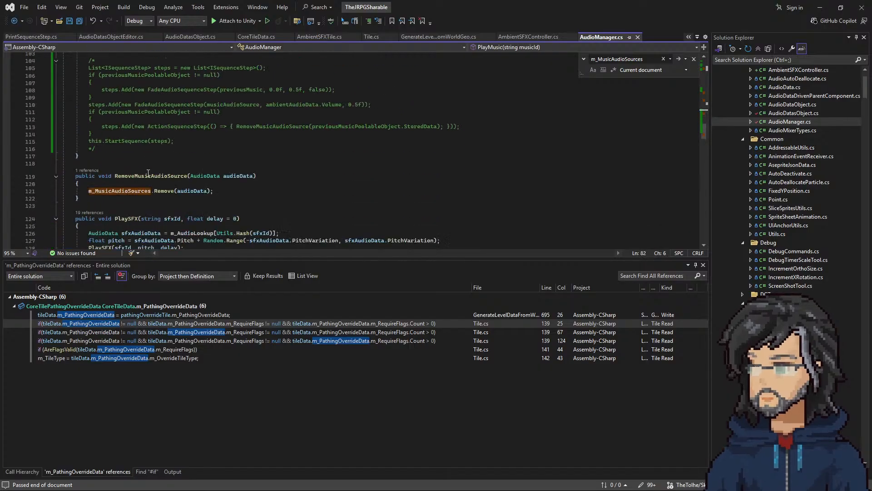
{"action": "left_click", "coordinate": [91, 159]}
{"action": "key", "text": "ctrl+v"}
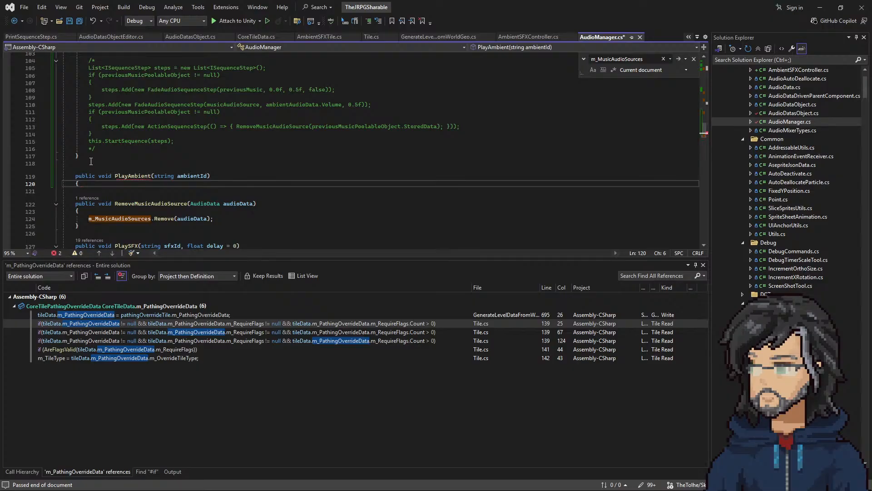
{"action": "key", "text": "Return"}
{"action": "type", "text": "}"}
Step: Rename the duplicated empty method to StopAmbient and return to PlayAmbient's body
{"action": "left_click", "coordinate": [128, 176]}
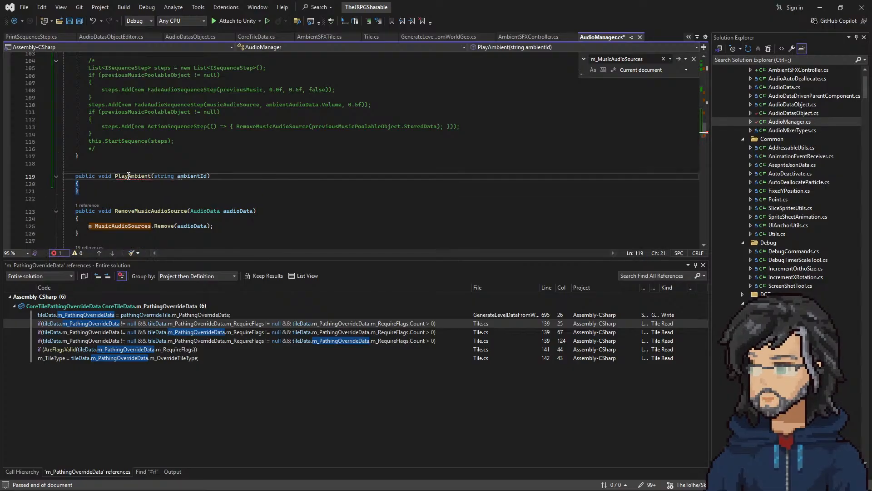
{"action": "key", "text": "BackSpace"}
{"action": "key", "text": "BackSpace"}
{"action": "key", "text": "BackSpace"}
{"action": "key", "text": "BackSpace"}
{"action": "type", "text": "Stop"}
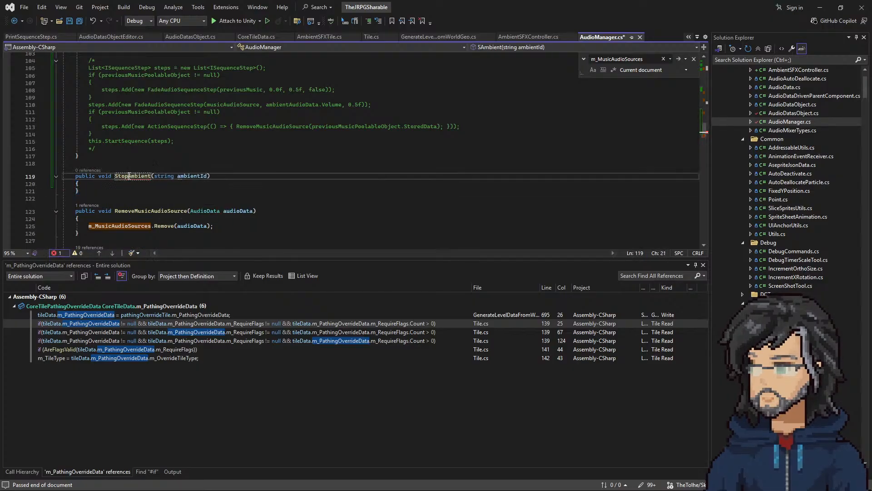
{"action": "scroll", "coordinate": [306, 167], "scroll_direction": "up", "scroll_amount": 9}
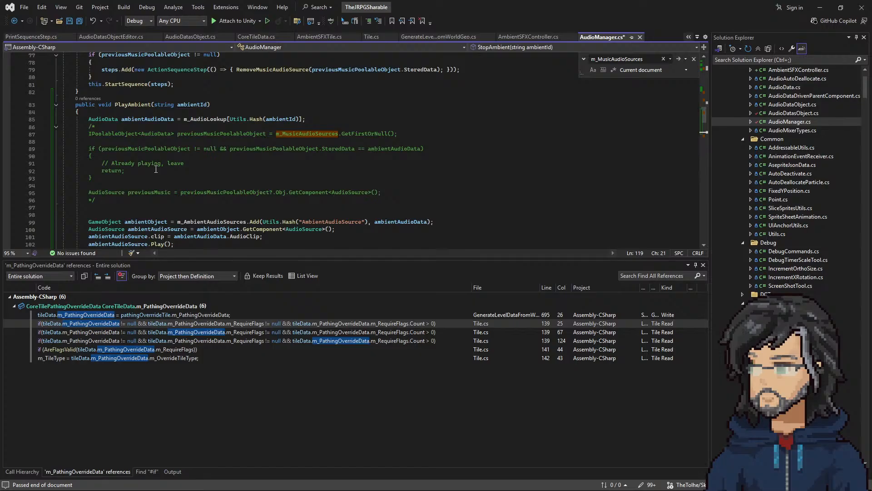
Step: Review PlayAmbient's commented-out previous-music lookup and already-playing check against the empty StopAmbient method
{"action": "left_click_drag", "start_coordinate": [95, 200], "coordinate": [91, 127]}
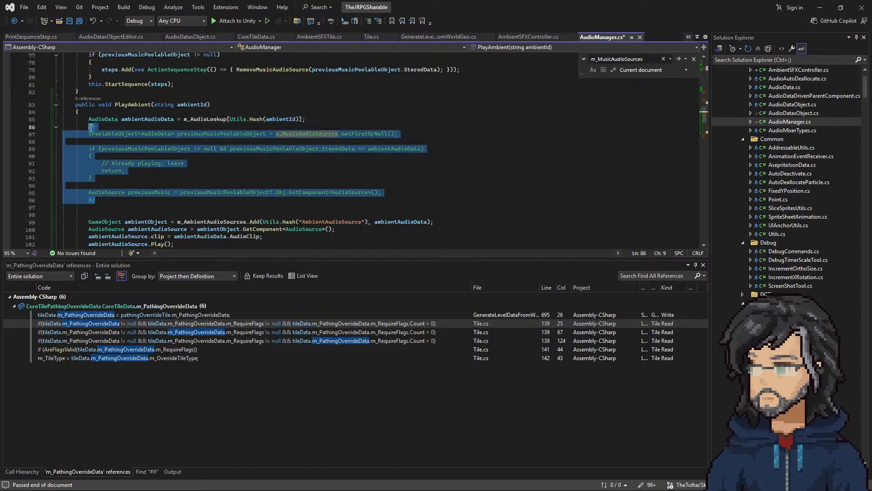
{"action": "left_click", "coordinate": [258, 171]}
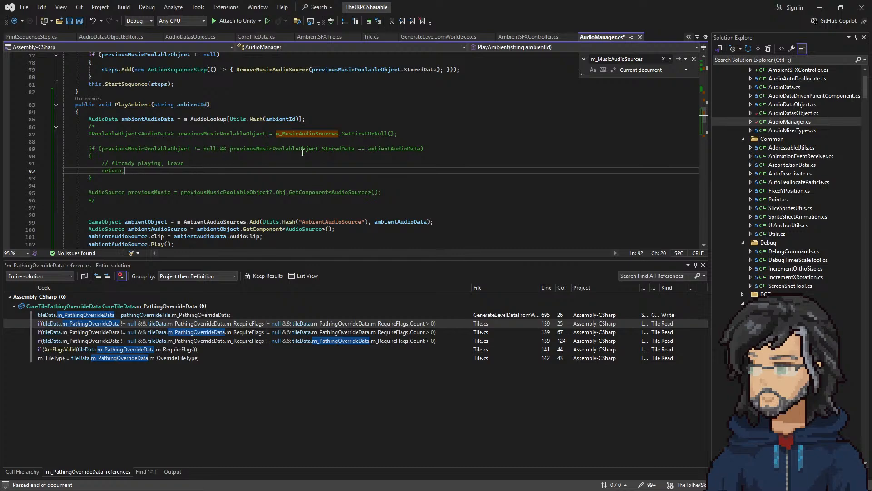
{"action": "left_click_drag", "start_coordinate": [136, 182], "coordinate": [83, 129]}
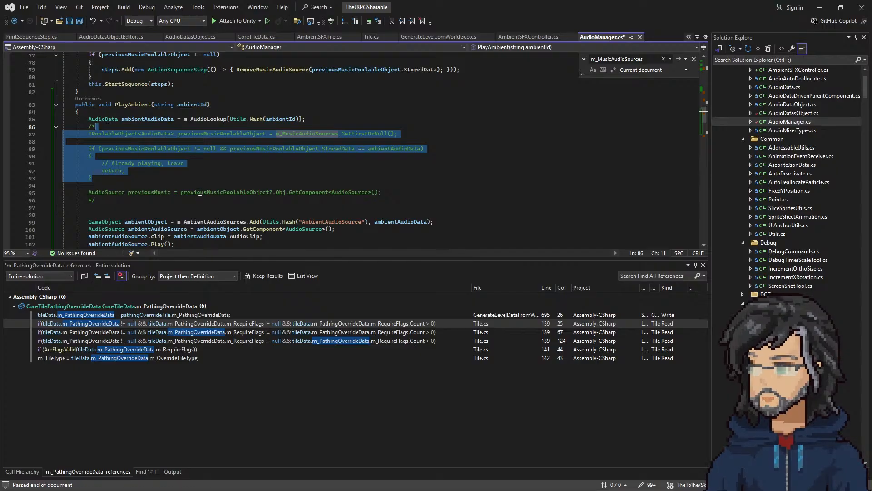
{"action": "scroll", "coordinate": [127, 141], "scroll_direction": "down", "scroll_amount": 12}
{"action": "left_click", "coordinate": [127, 125]}
{"action": "scroll", "coordinate": [136, 145], "scroll_direction": "up", "scroll_amount": 11}
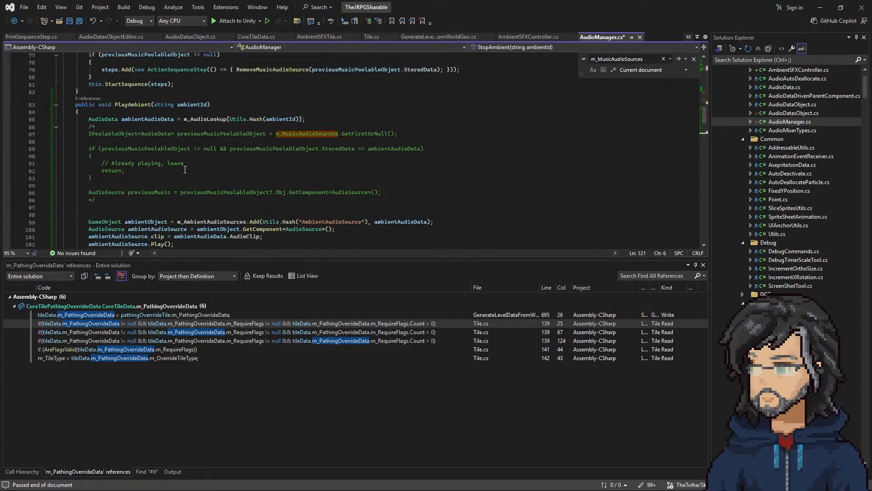
{"action": "scroll", "coordinate": [208, 181], "scroll_direction": "down", "scroll_amount": 6}
{"action": "scroll", "coordinate": [208, 180], "scroll_direction": "up", "scroll_amount": 5}
Step: Copy the commented already-playing if block from PlayAmbient into StopAmbient's empty body
{"action": "left_click_drag", "start_coordinate": [92, 134], "coordinate": [117, 99]}
{"action": "key", "text": "ctrl+c"}
{"action": "scroll", "coordinate": [118, 99], "scroll_direction": "down", "scroll_amount": 8}
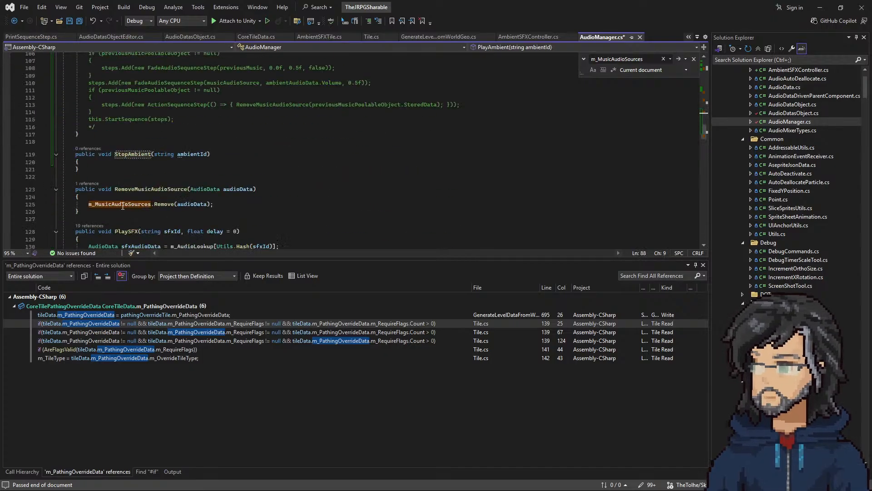
{"action": "left_click", "coordinate": [102, 165]}
{"action": "key", "text": "Return"}
{"action": "key", "text": "ctrl+v"}
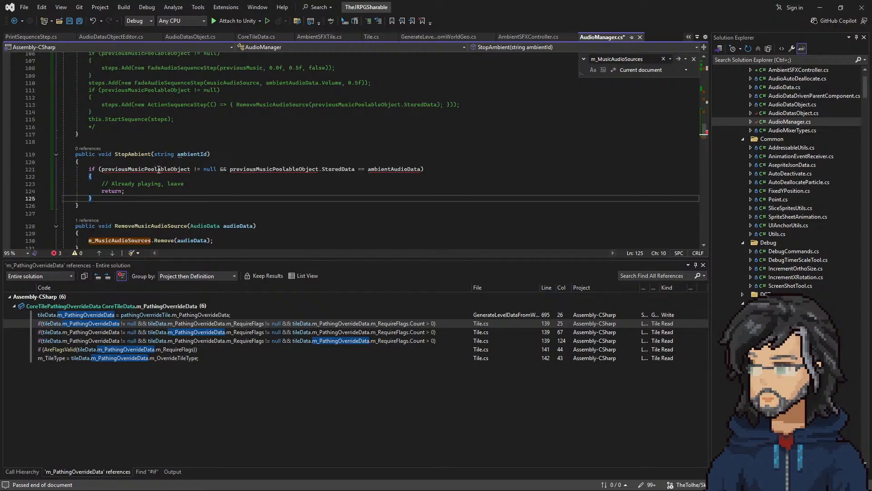
Step: Replace the pasted if condition in StopAmbient with a call to m_AmbientAudioSources.TryGet()
{"action": "double_click", "coordinate": [197, 154]}
{"action": "key", "text": "ctrl+c"}
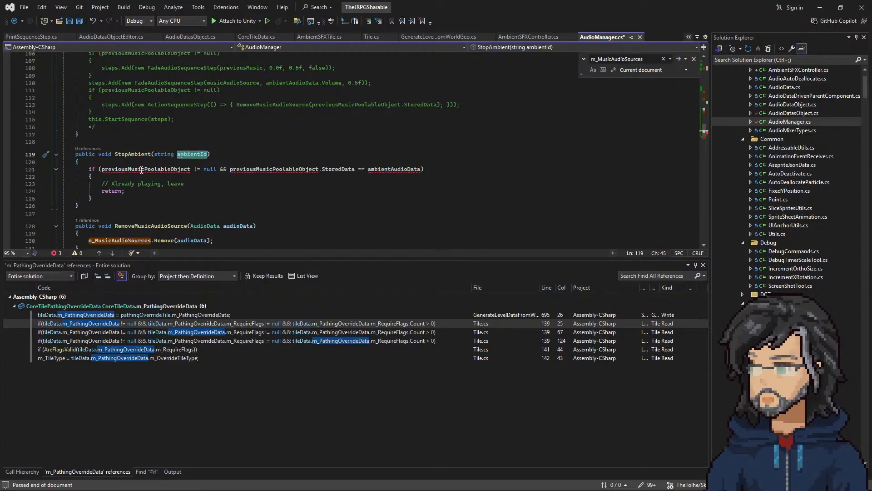
{"action": "scroll", "coordinate": [324, 140], "scroll_direction": "up", "scroll_amount": 6}
{"action": "double_click", "coordinate": [210, 133]}
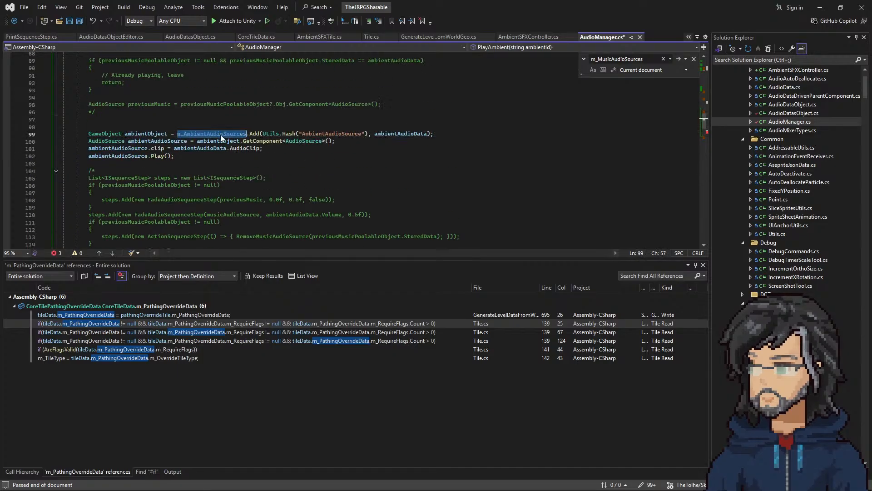
{"action": "scroll", "coordinate": [244, 134], "scroll_direction": "down", "scroll_amount": 5}
{"action": "left_click_drag", "start_coordinate": [422, 191], "coordinate": [112, 193]}
{"action": "key", "text": "ctrl+v"}
{"action": "type", "text": "s.tr"}
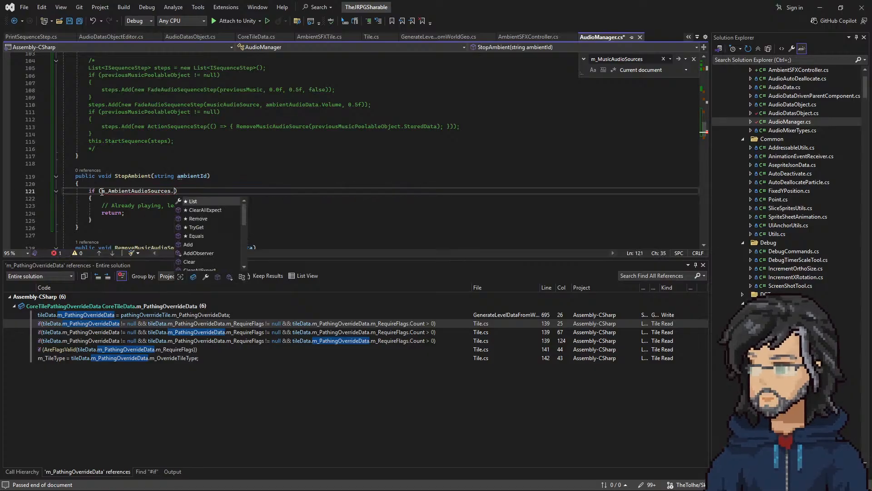
{"action": "type", "text": "y("}
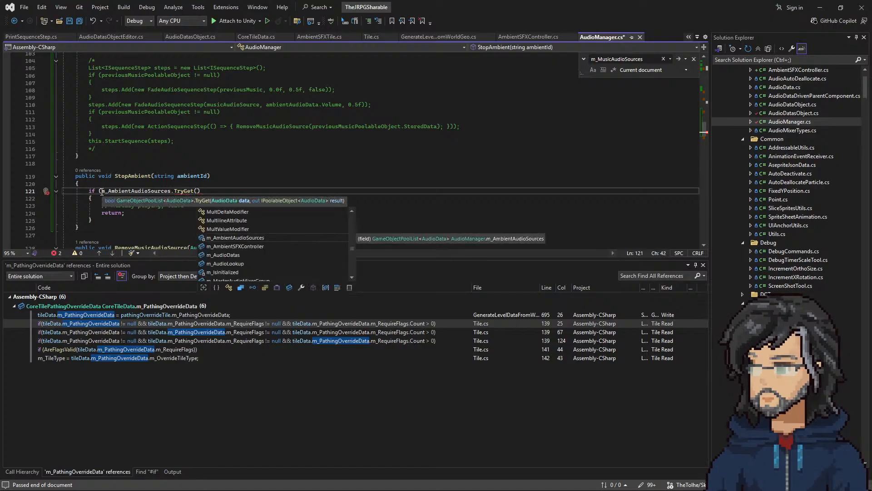
Step: Copy PlayAmbient's line AudioData ambientAudioData = m_AudioLookup[Utils.Hash(ambientId)]; to above the if statement in StopAmbient
{"action": "scroll", "coordinate": [250, 181], "scroll_direction": "up", "scroll_amount": 15}
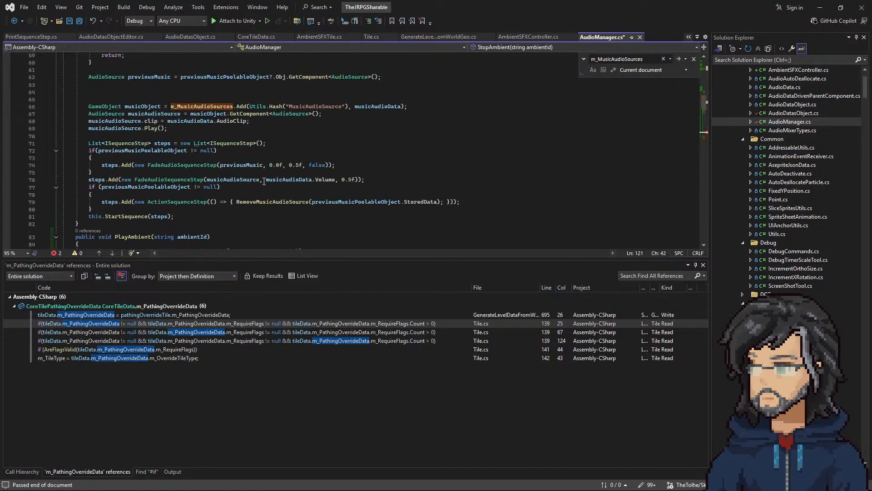
{"action": "scroll", "coordinate": [250, 182], "scroll_direction": "down", "scroll_amount": 2}
{"action": "left_click_drag", "start_coordinate": [308, 207], "coordinate": [313, 201]}
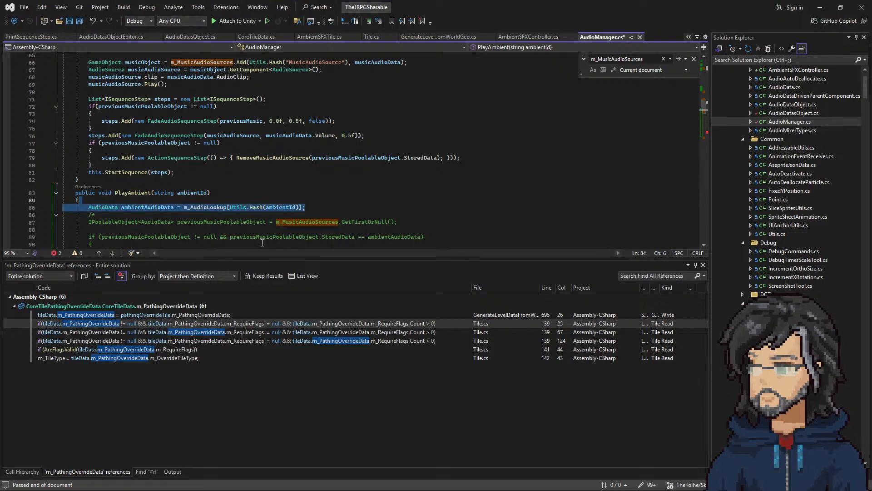
{"action": "scroll", "coordinate": [147, 195], "scroll_direction": "down", "scroll_amount": 12}
{"action": "left_click", "coordinate": [107, 207]}
{"action": "key", "text": "ctrl+v"}
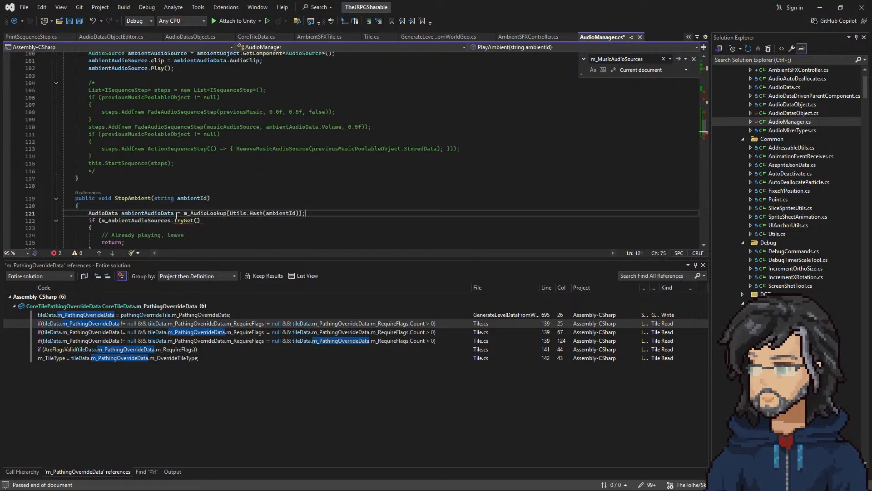
Step: Pass ambientAudioData as the TryGet call's first argument and begin the second with the out keyword
{"action": "left_click", "coordinate": [199, 220]}
{"action": "type", "text": "ambientAudioData"}
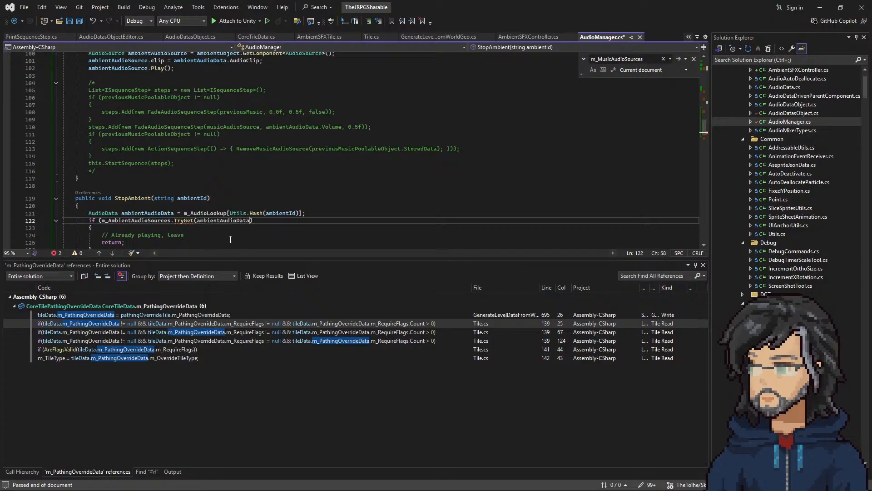
{"action": "type", "text": ","}
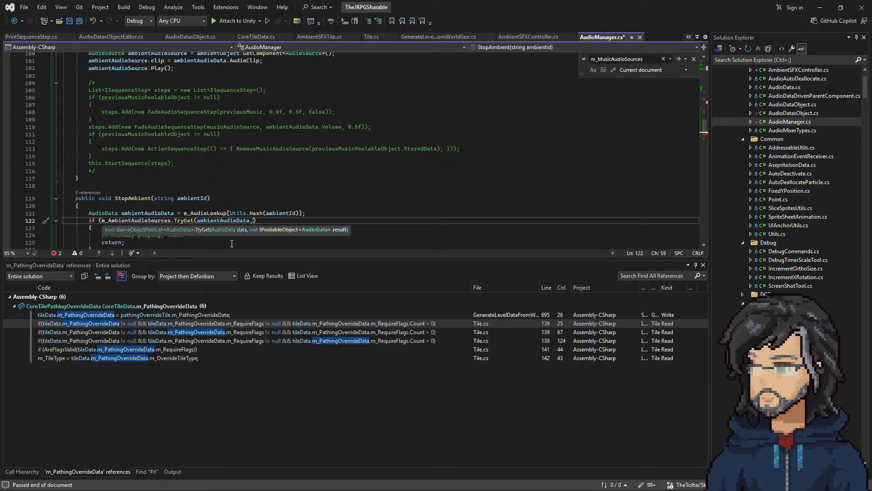
{"action": "type", "text": " out"}
Step: Find TryGet's usage in DialogueManager.cs and copy its out IPoolableObject<DialogueEntry> dialogue argument into StopAmbient's TryGet call
{"action": "right_click", "coordinate": [184, 220]}
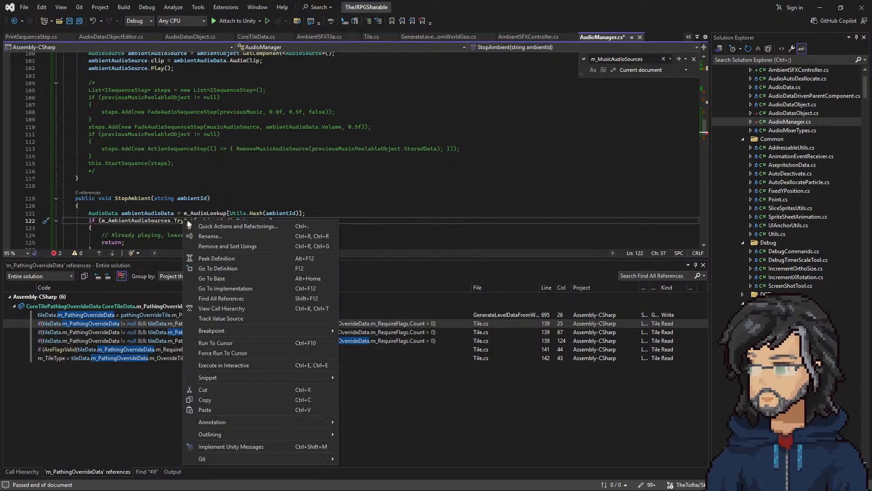
{"action": "left_click", "coordinate": [219, 298]}
{"action": "double_click", "coordinate": [208, 324]}
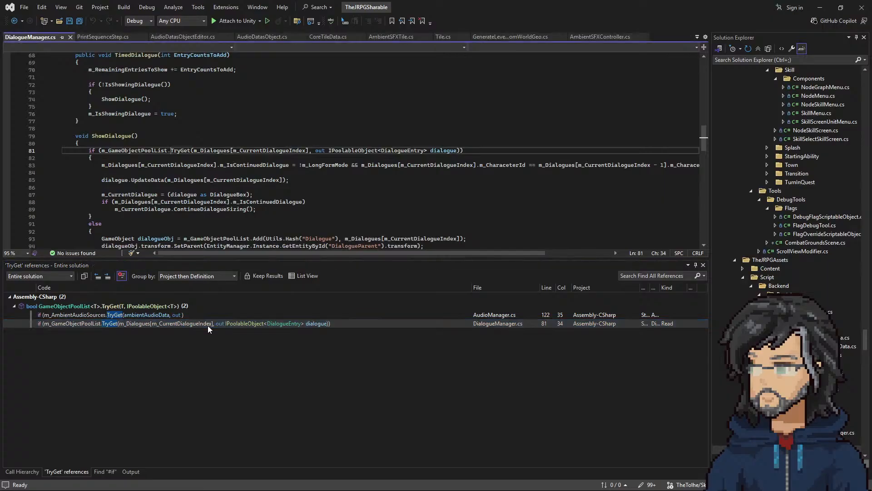
{"action": "left_click_drag", "start_coordinate": [317, 157], "coordinate": [461, 156]}
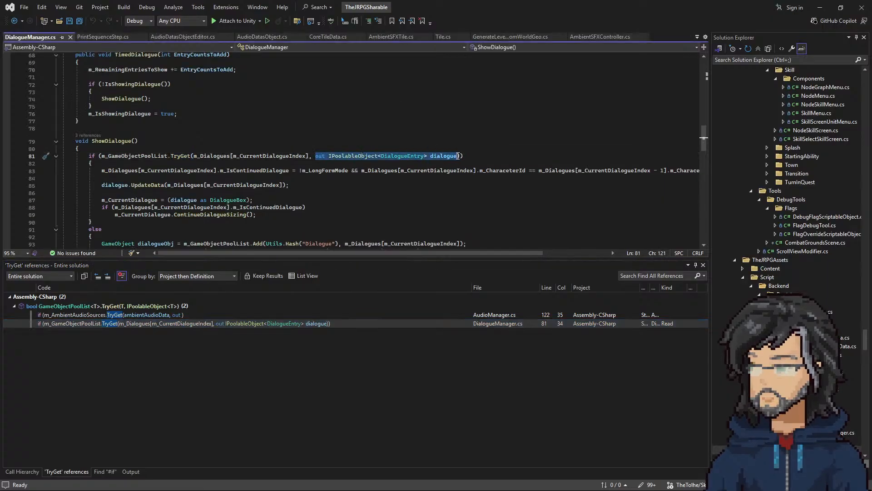
{"action": "left_click", "coordinate": [14, 21]}
{"action": "double_click", "coordinate": [256, 221]}
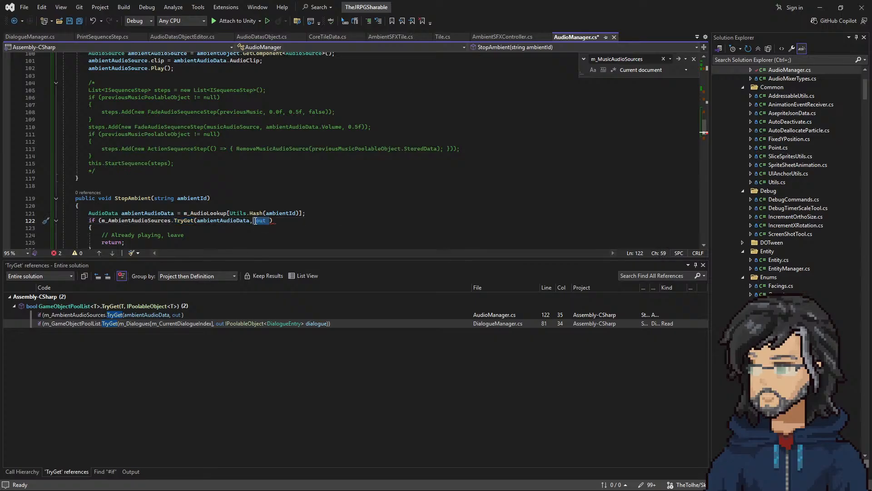
{"action": "key", "text": "ctrl+v"}
{"action": "double_click", "coordinate": [344, 221]}
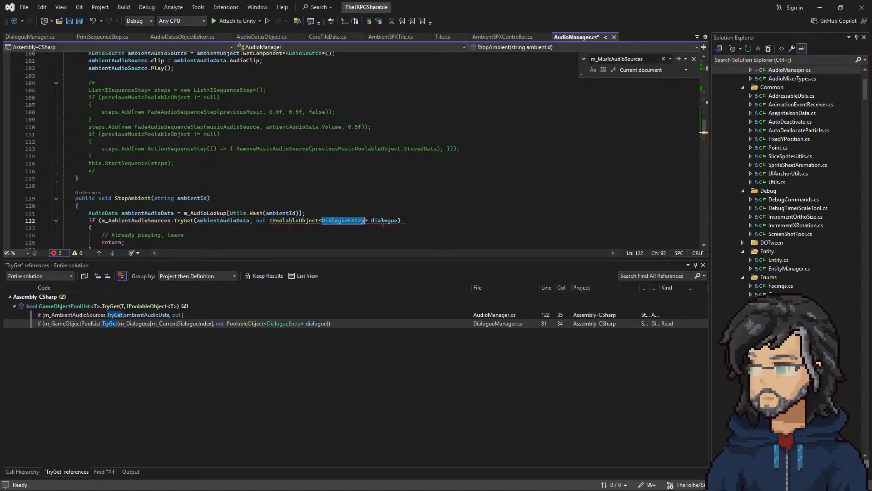
{"action": "type", "text": "amb"}
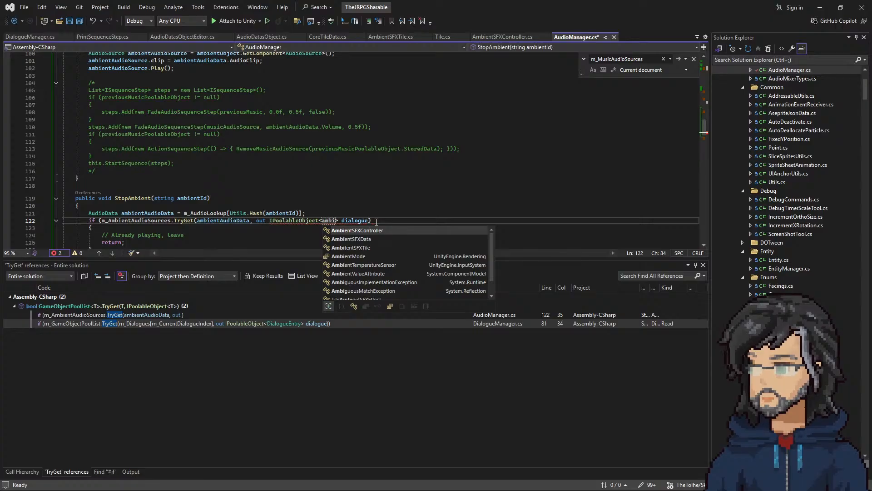
{"action": "type", "text": "i"}
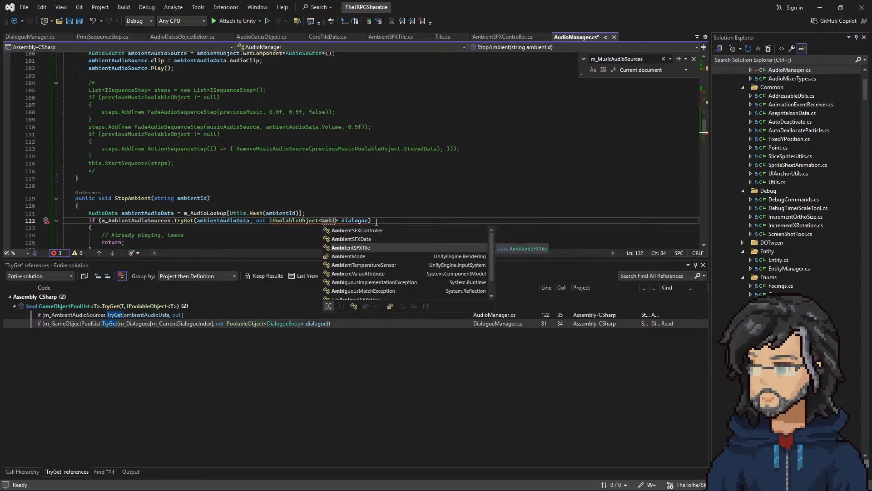
{"action": "type", "text": "ent"}
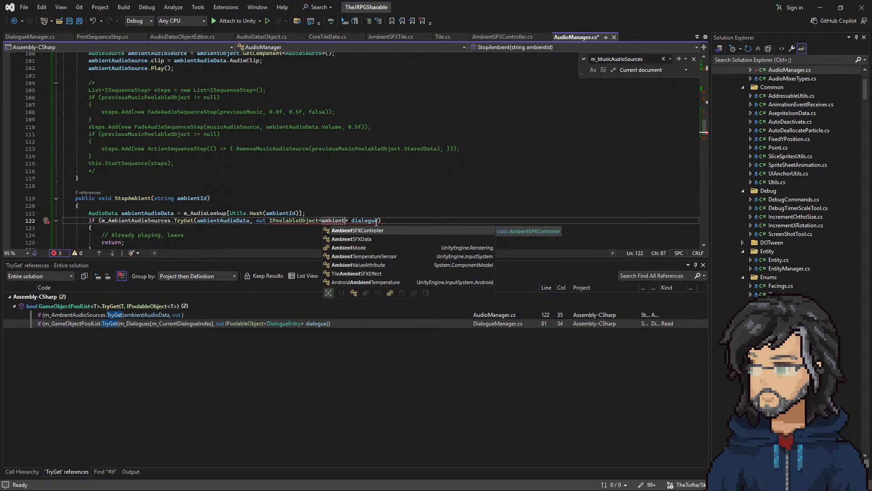
{"action": "key", "text": "ctrl+z"}
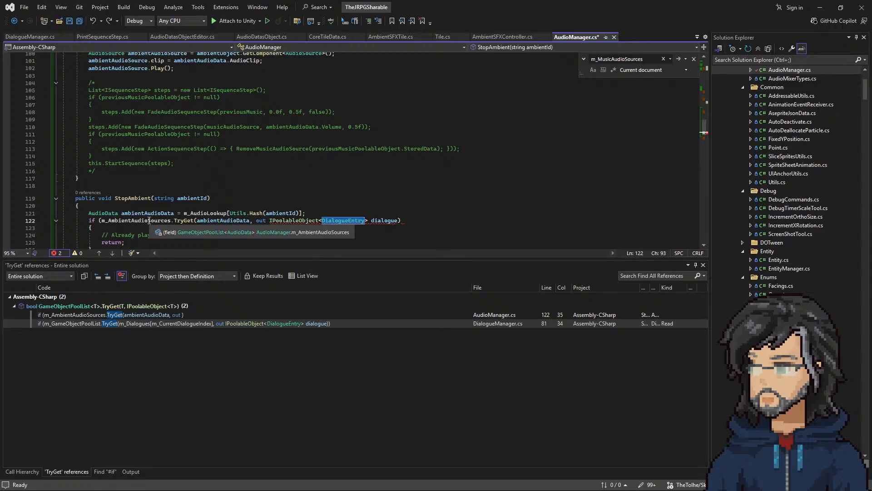
Step: Change the out argument's generic type to AudioData, making it IPoolableObject<AudioData>
{"action": "type", "text": "audio"}
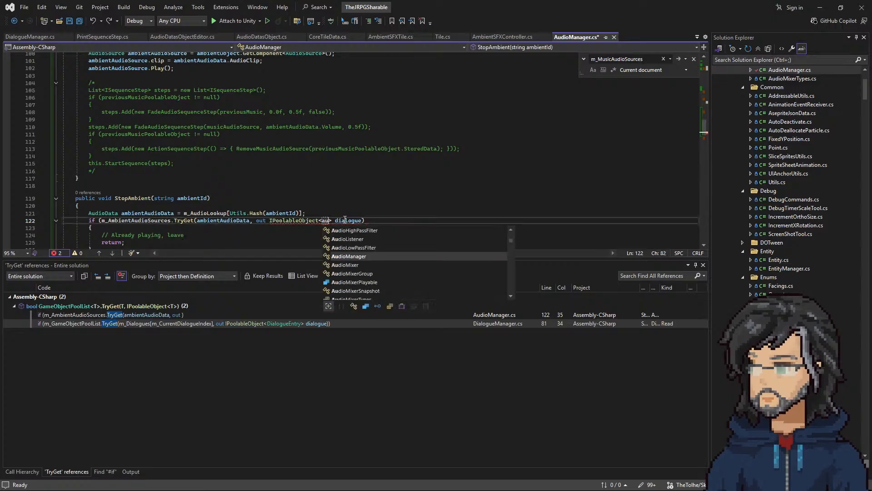
{"action": "key", "text": "Tab"}
{"action": "key", "text": "BackSpace"}
{"action": "key", "text": "BackSpace"}
{"action": "key", "text": "BackSpace"}
{"action": "key", "text": "BackSpace"}
{"action": "key", "text": "BackSpace"}
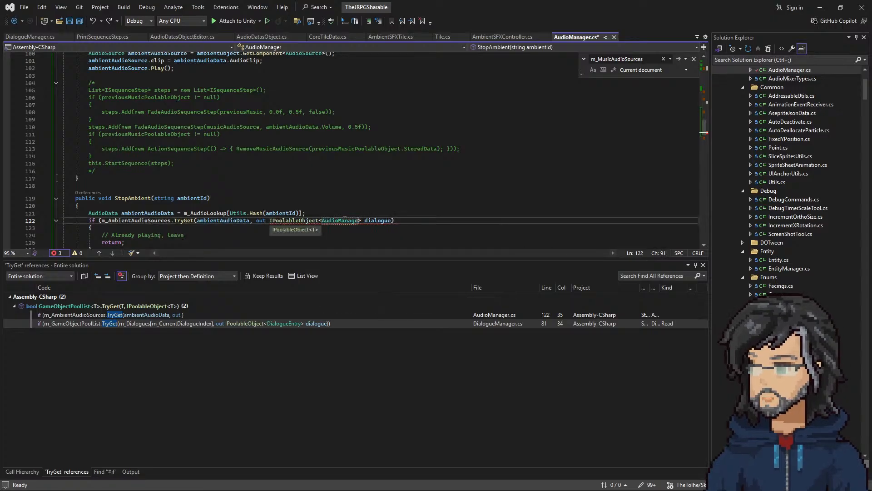
{"action": "key", "text": "Tab"}
Step: Rename the out variable dialogue to ambientAudioSource and add the if condition's missing closing parenthesis
{"action": "double_click", "coordinate": [368, 221]}
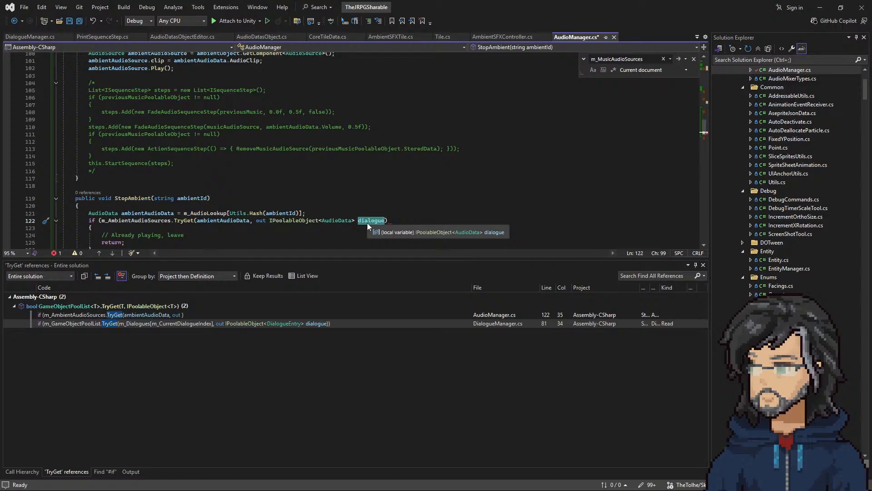
{"action": "type", "text": "ambientAudioS"}
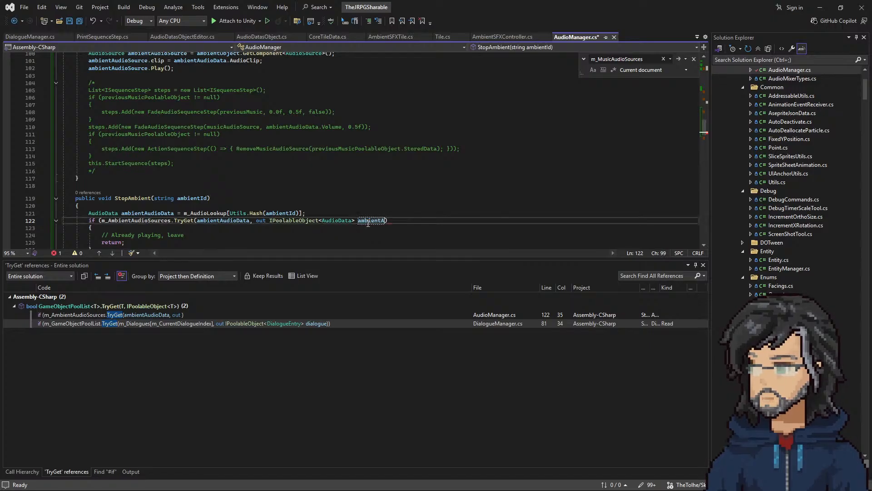
{"action": "type", "text": "ource"}
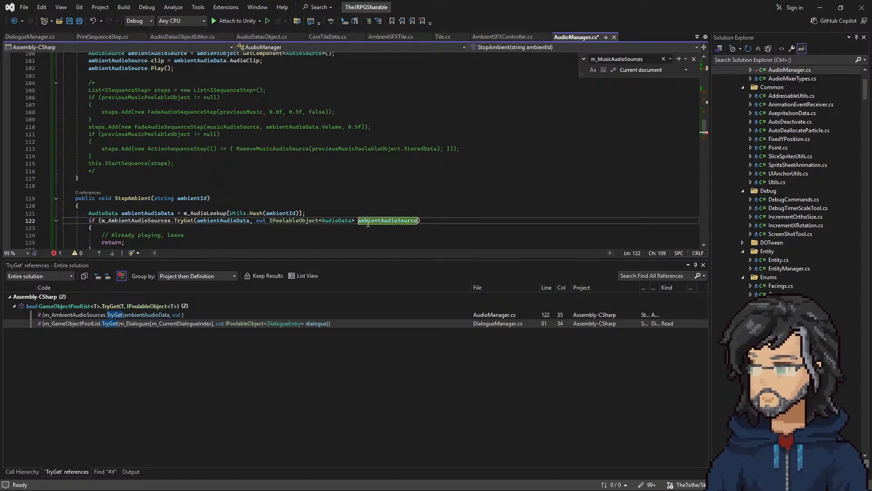
{"action": "scroll", "coordinate": [204, 207], "scroll_direction": "down", "scroll_amount": 1}
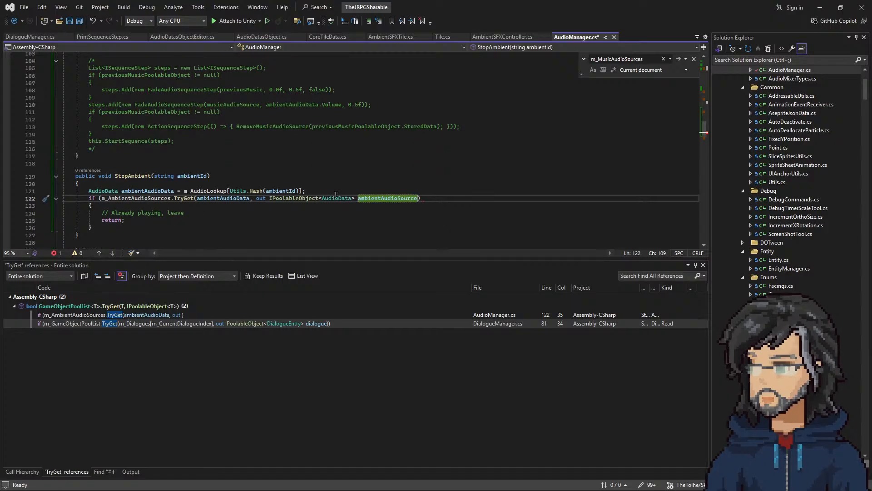
{"action": "left_click_drag", "start_coordinate": [101, 199], "coordinate": [417, 199]}
{"action": "left_click", "coordinate": [430, 199]}
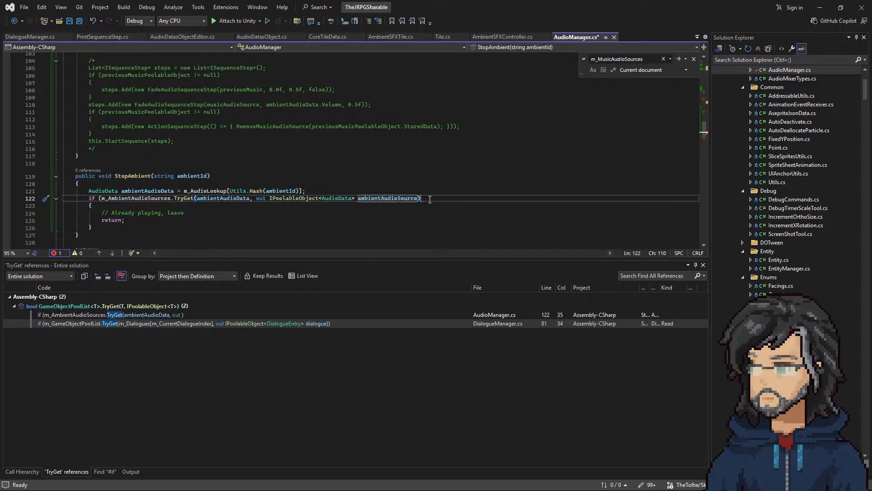
Step: Delete the "// Already playing, leave" comment and the return statement from StopAmbient's if block
{"action": "left_click", "coordinate": [151, 176]}
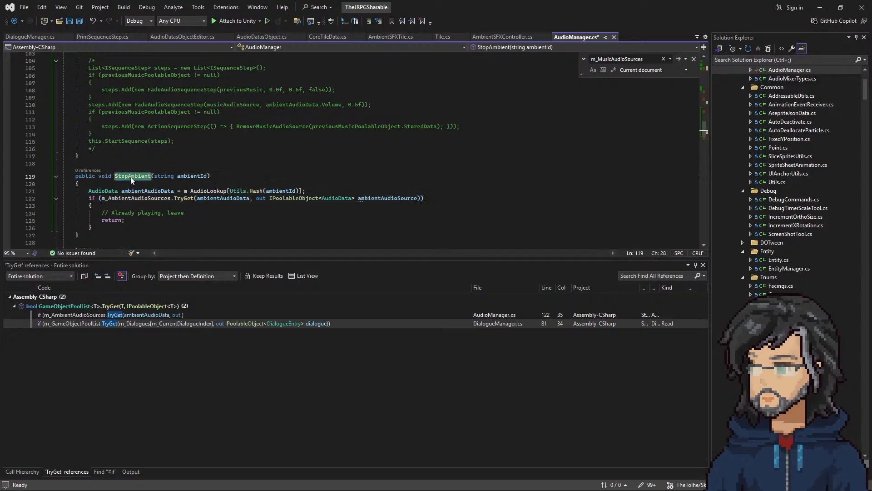
{"action": "left_click_drag", "start_coordinate": [193, 213], "coordinate": [114, 214]}
{"action": "left_click", "coordinate": [140, 219]}
{"action": "left_click_drag", "start_coordinate": [196, 213], "coordinate": [128, 206]}
{"action": "key", "text": "Delete"}
{"action": "key", "text": "Delete"}
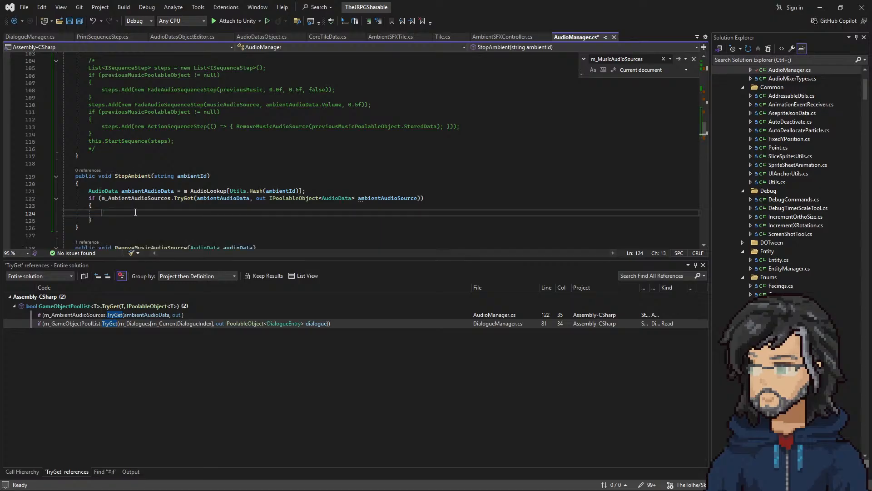
Step: Negate the TryGet condition in StopAmbient with ! and remove the blank line inside its braces
{"action": "left_click", "coordinate": [102, 198]}
{"action": "type", "text": "!"}
{"action": "left_click", "coordinate": [112, 206]}
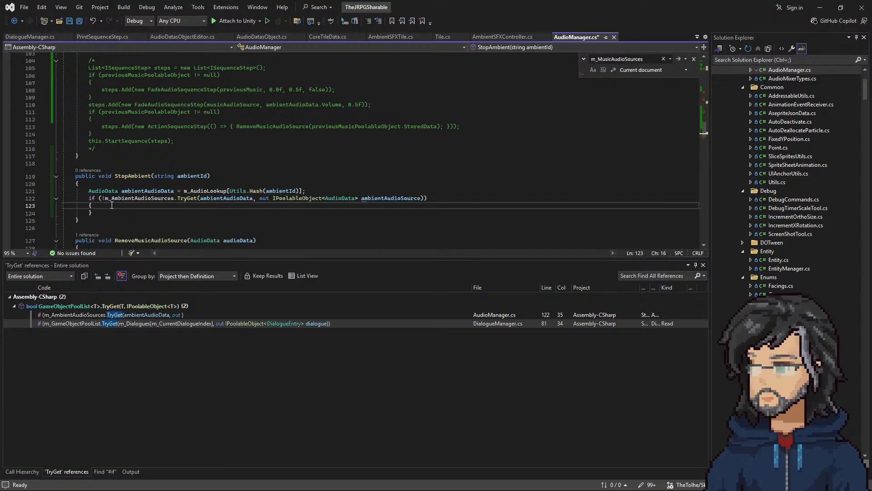
Step: Replace the empty braces under StopAmbient's negated TryGet condition with a return statement commented "// No Ambient Playing"
{"action": "left_click", "coordinate": [96, 210]}
{"action": "left_click_drag", "start_coordinate": [97, 210], "coordinate": [89, 205]}
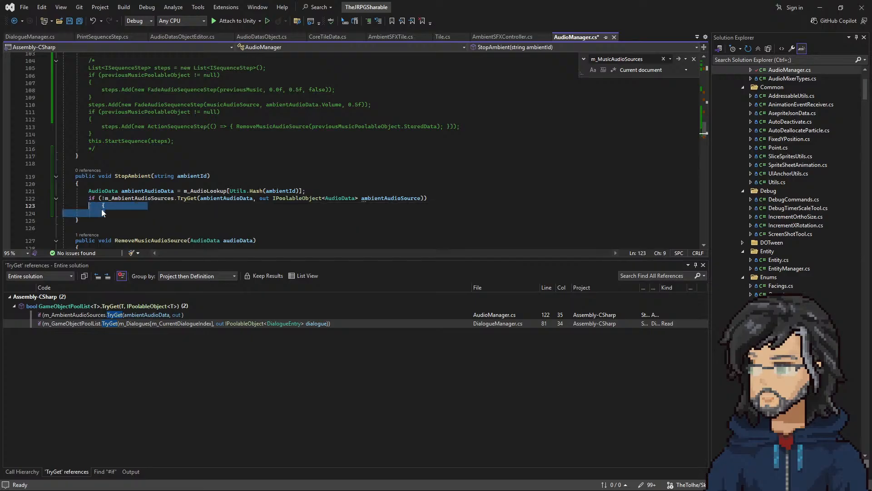
{"action": "type", "text": "return;"}
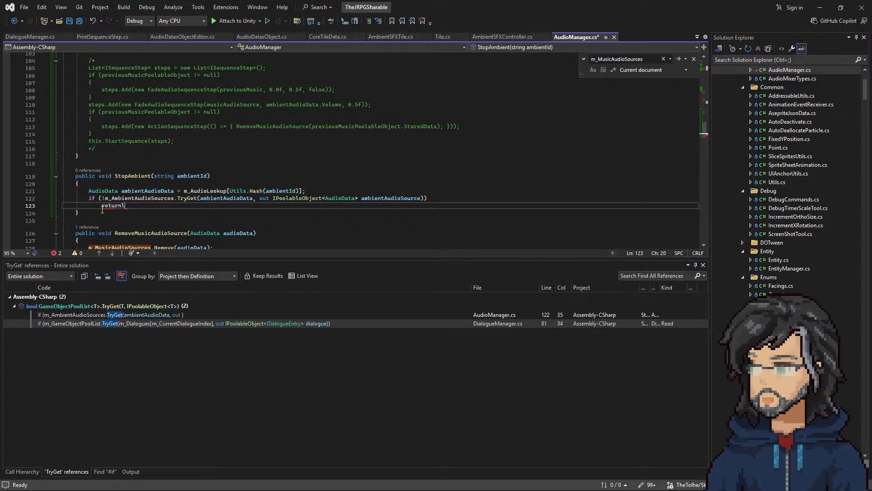
{"action": "type", "text": " // No Ambient Playing"}
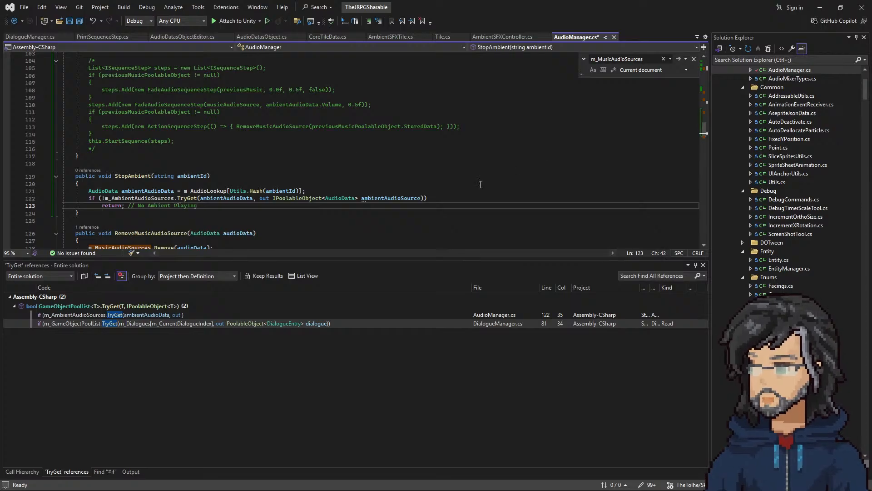
Step: Wrap the return statement under StopAmbient's TryGet condition in braces
{"action": "left_click", "coordinate": [453, 198]}
{"action": "key", "text": "Return"}
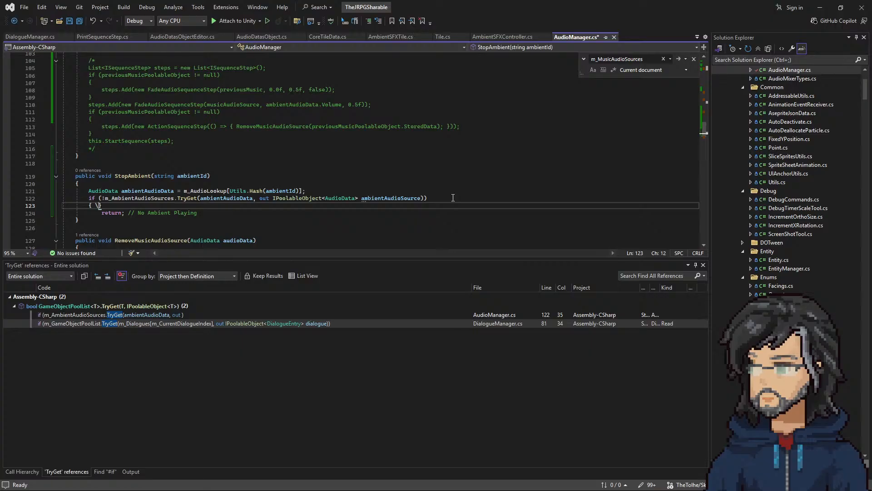
{"action": "key", "text": "BackSpace"}
{"action": "key", "text": "BackSpace"}
{"action": "key", "text": "Down"}
{"action": "key", "text": "End"}
{"action": "key", "text": "Return"}
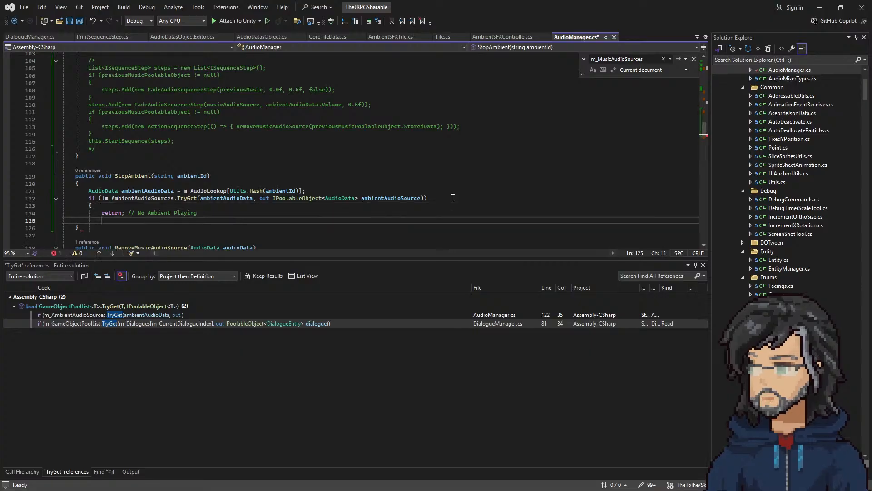
Step: Add a Debug.LogError call above the return with the message "Failed to Find Ambient SFX " followed by ambientId
{"action": "left_click", "coordinate": [105, 207]}
{"action": "key", "text": "Return"}
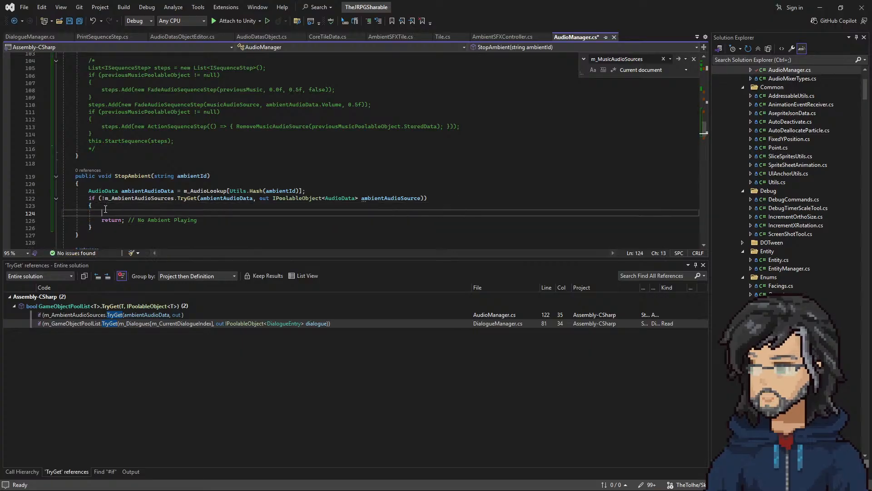
{"action": "type", "text": "L"}
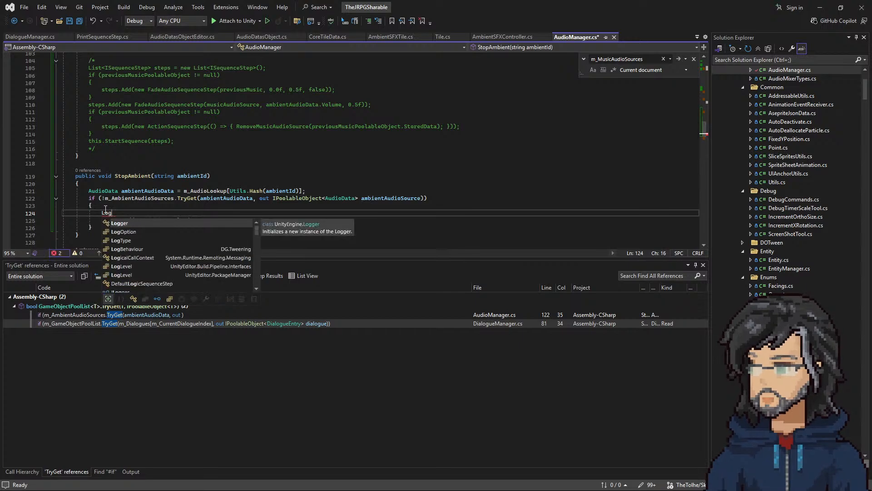
{"action": "key", "text": "BackSpace"}
{"action": "type", "text": "Debug.log"}
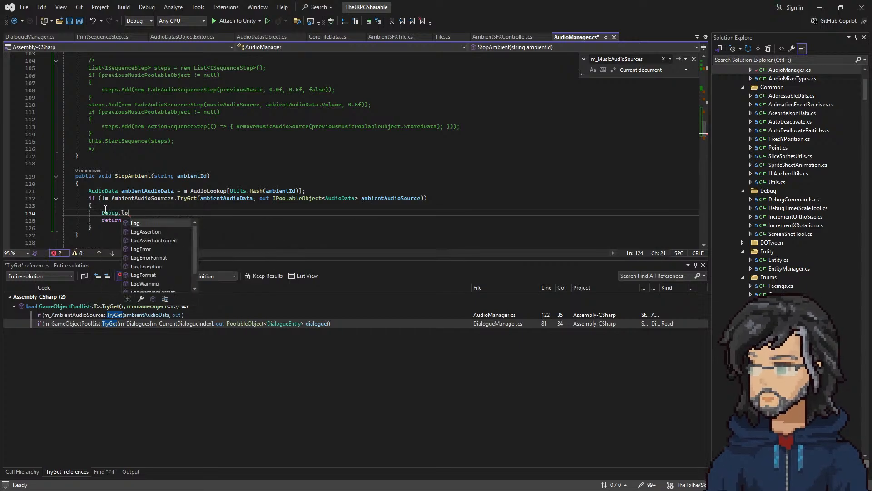
{"action": "type", "text": "Error(\"Failed to F"}
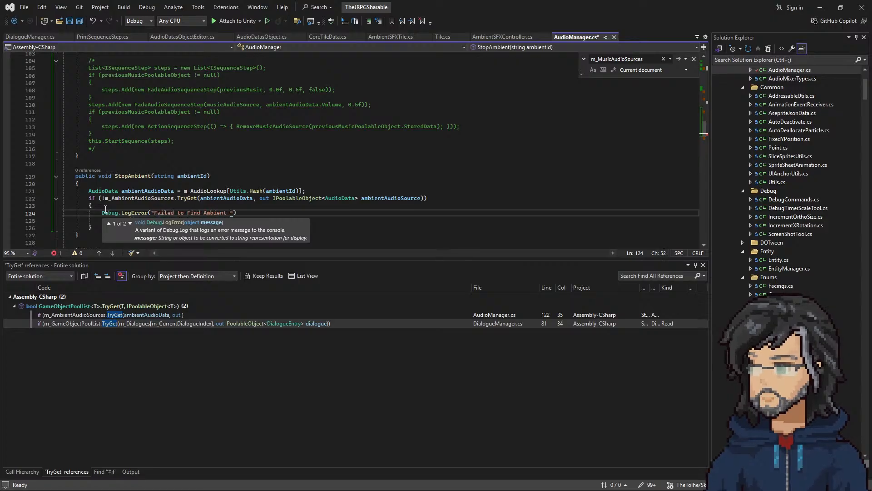
{"action": "type", "text": "ind Ambient SFX \""}
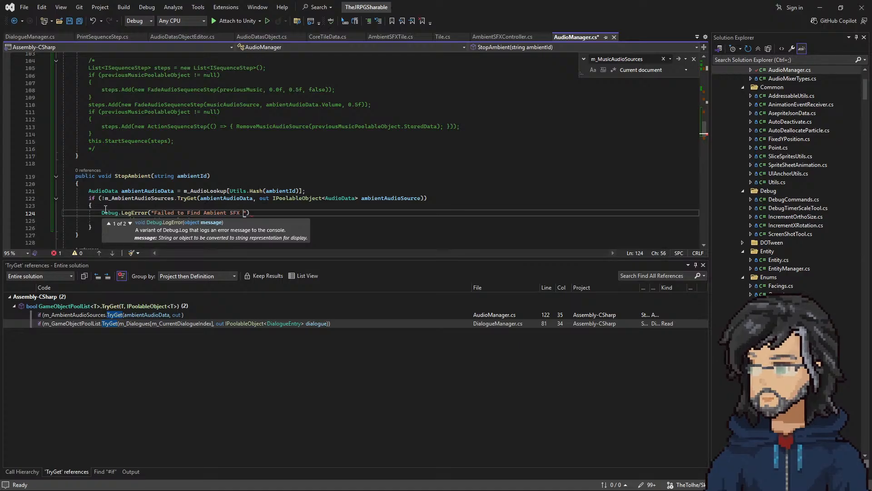
{"action": "type", "text": ": "}
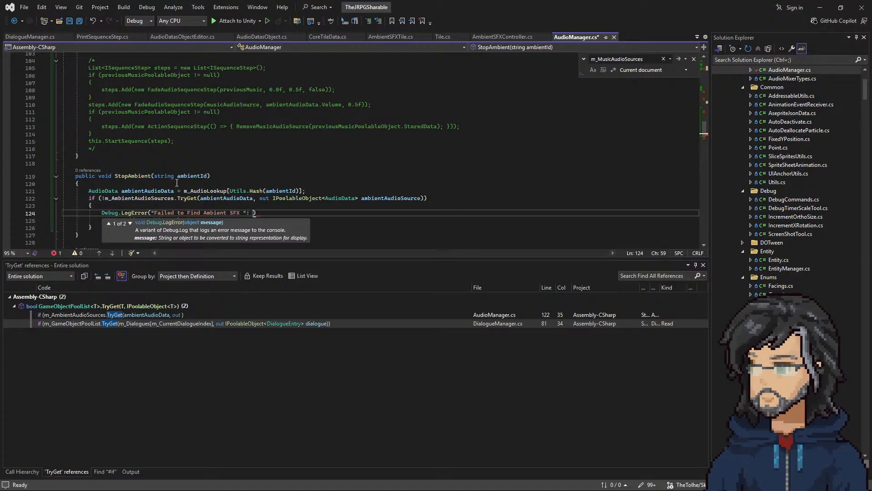
{"action": "type", "text": "ambientId"}
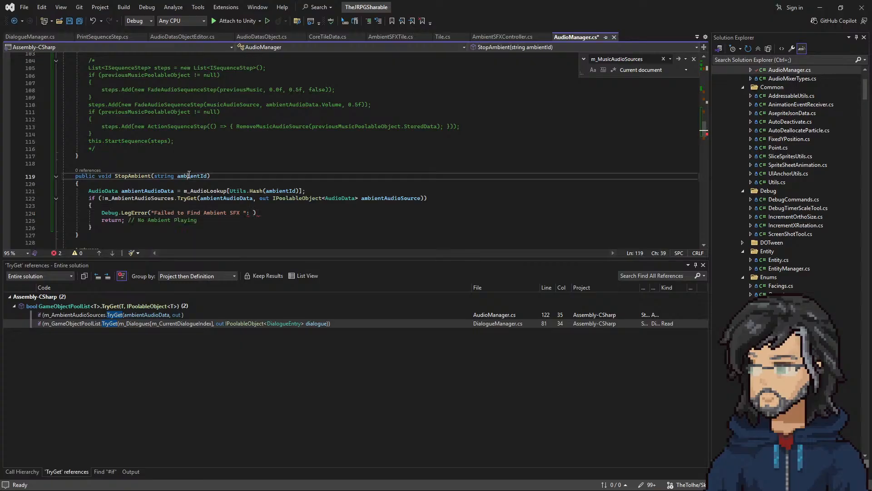
Step: Move the colon inside the error string, join ambientId to it with +, and end the LogError statement with a semicolon
{"action": "key", "text": "Left"}
{"action": "key", "text": "Left"}
{"action": "key", "text": "Left"}
{"action": "key", "text": "Left"}
{"action": "key", "text": "Left"}
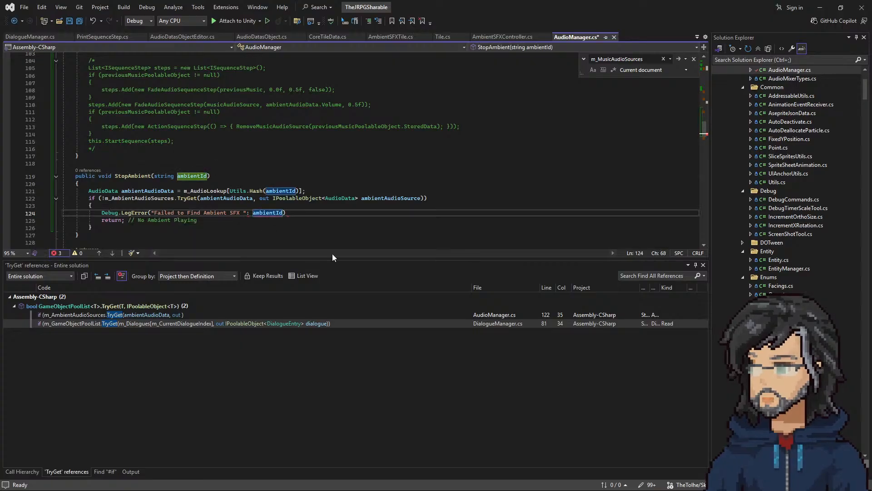
{"action": "key", "text": "Left"}
{"action": "key", "text": "Left"}
{"action": "key", "text": "Left"}
{"action": "key", "text": "Left"}
{"action": "key", "text": "Left"}
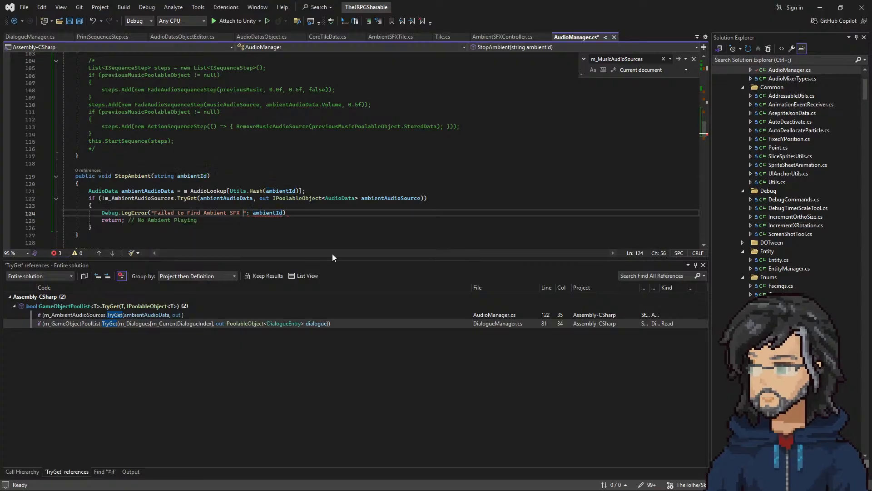
{"action": "key", "text": "BackSpace"}
{"action": "key", "text": "Left"}
{"action": "type", "text": ":"}
{"action": "key", "text": "Right"}
{"action": "type", "text": "+"}
{"action": "key", "text": "Down"}
{"action": "key", "text": "Down"}
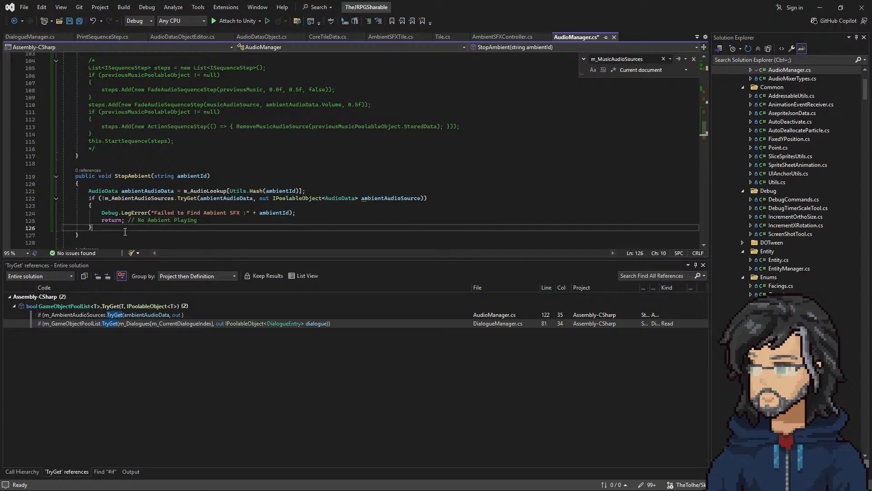
Step: Extend the return statement's comment to "// No Ambient Playing to stop" and add blank lines below the if block
{"action": "left_click", "coordinate": [203, 220]}
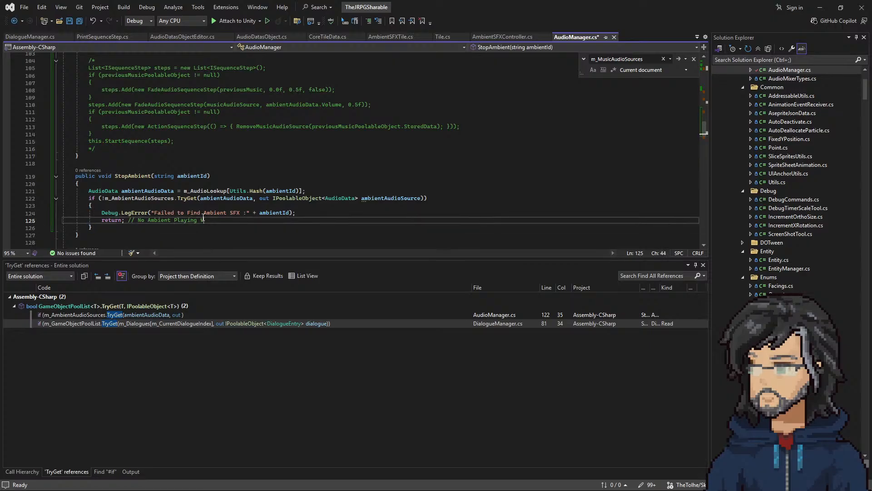
{"action": "key", "text": "Down"}
{"action": "key", "text": "Down"}
{"action": "key", "text": "Down"}
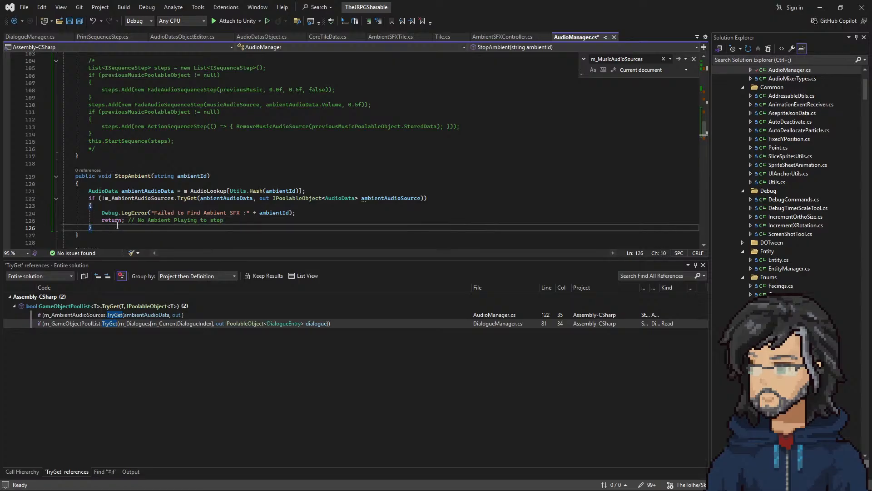
{"action": "left_click", "coordinate": [177, 212]}
{"action": "type", "text": "Stop"}
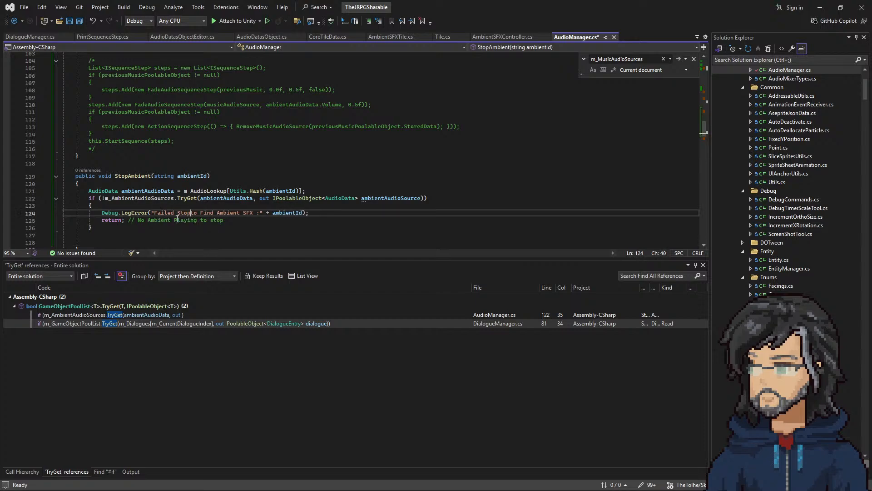
{"action": "key", "text": "Delete"}
{"action": "key", "text": "Delete"}
{"action": "key", "text": "Delete"}
{"action": "key", "text": "Delete"}
{"action": "key", "text": "Delete"}
{"action": "key", "text": "Delete"}
{"action": "key", "text": "Delete"}
{"action": "key", "text": "Delete"}
{"action": "key", "text": "Delete"}
{"action": "key", "text": "Delete"}
{"action": "key", "text": "Delete"}
{"action": "key", "text": "Delete"}
{"action": "type", "text": "to Finb"}
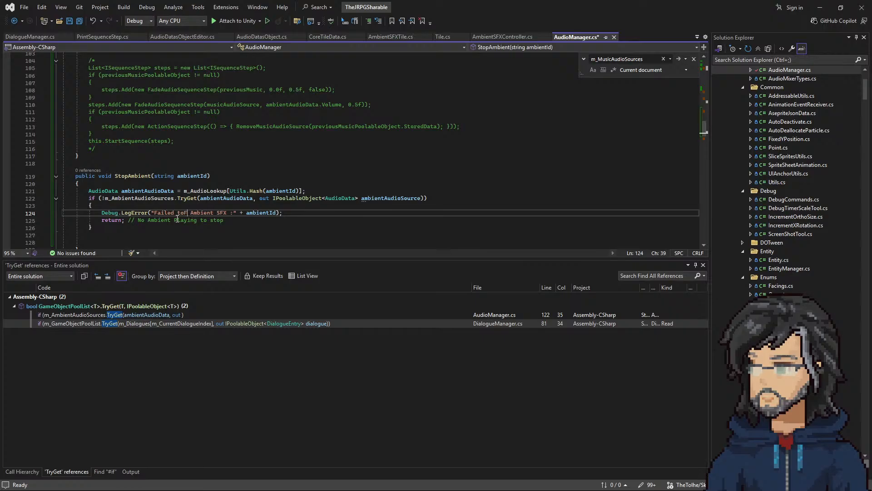
{"action": "key", "text": "BackSpace"}
{"action": "type", "text": "d"}
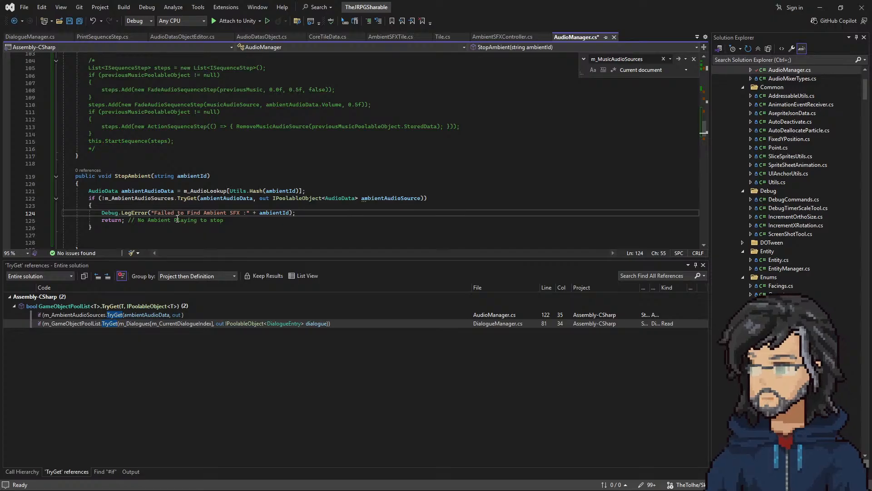
{"action": "type", "text": " while P"}
{"action": "key", "text": "BackSpace"}
{"action": "key", "text": "BackSpace"}
{"action": "key", "text": "BackSpace"}
{"action": "key", "text": "BackSpace"}
{"action": "key", "text": "BackSpace"}
{"action": "key", "text": "BackSpace"}
{"action": "key", "text": "BackSpace"}
{"action": "key", "text": "BackSpace"}
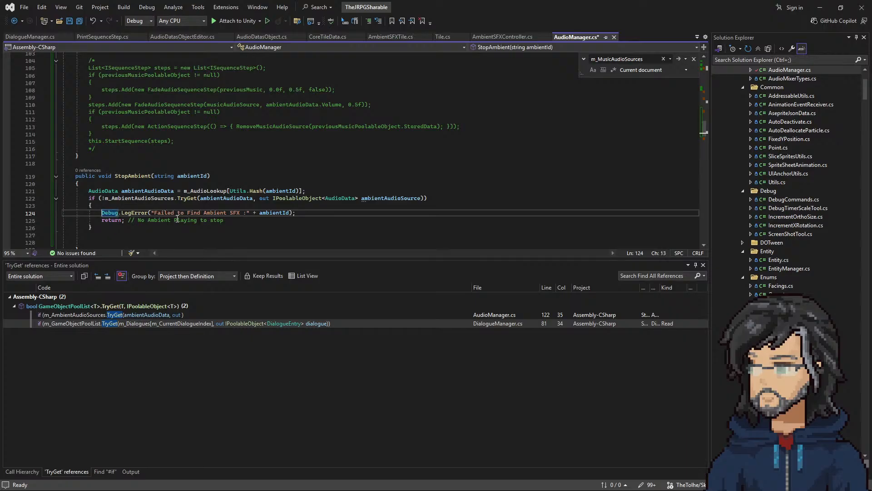
Step: Reword the start of the LogError message to "Failed Stop Ambient", removing "to Find Ambient"
{"action": "left_click", "coordinate": [175, 212]}
{"action": "type", "text": "Stop"}
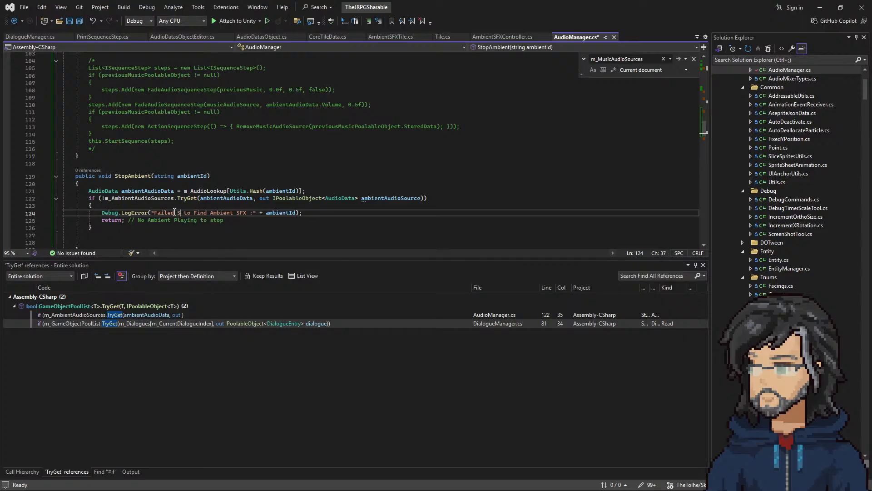
{"action": "type", "text": " Ambient"}
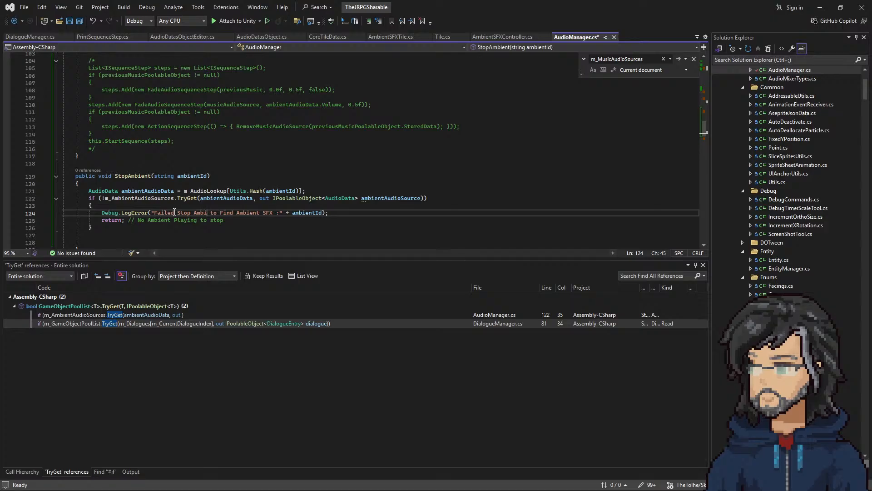
{"action": "key", "text": "Delete"}
{"action": "key", "text": "Delete"}
{"action": "key", "text": "Delete"}
{"action": "key", "text": "Delete"}
{"action": "key", "text": "Delete"}
{"action": "key", "text": "Delete"}
{"action": "key", "text": "Delete"}
{"action": "key", "text": "Delete"}
{"action": "key", "text": "Delete"}
{"action": "key", "text": "Delete"}
{"action": "key", "text": "Delete"}
{"action": "key", "text": "Delete"}
{"action": "key", "text": "Delete"}
{"action": "key", "text": "Delete"}
{"action": "key", "text": "Delete"}
{"action": "key", "text": "Delete"}
{"action": "key", "text": "Delete"}
{"action": "key", "text": "Delete"}
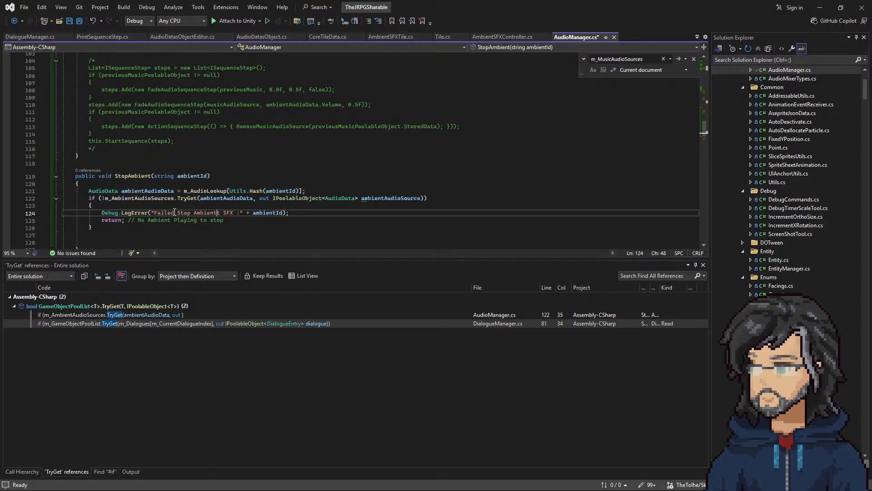
{"action": "key", "text": "Delete"}
Step: Replace the "SFX :" ending of the error message with ", Id: " ahead of the concatenated ambientId
{"action": "type", "text": ", Id :"}
{"action": "key", "text": "BackSpace"}
{"action": "key", "text": "BackSpace"}
{"action": "type", "text": ":"}
{"action": "key", "text": "Right"}
{"action": "key", "text": "Right"}
{"action": "key", "text": "Right"}
{"action": "key", "text": "Right"}
{"action": "key", "text": "Right"}
{"action": "key", "text": "Right"}
{"action": "key", "text": "Right"}
{"action": "key", "text": "Right"}
{"action": "key", "text": "Right"}
{"action": "key", "text": "Right"}
{"action": "key", "text": "Right"}
{"action": "key", "text": "Right"}
{"action": "key", "text": "Right"}
{"action": "key", "text": "Right"}
{"action": "key", "text": "Left"}
{"action": "key", "text": "BackSpace"}
{"action": "key", "text": "BackSpace"}
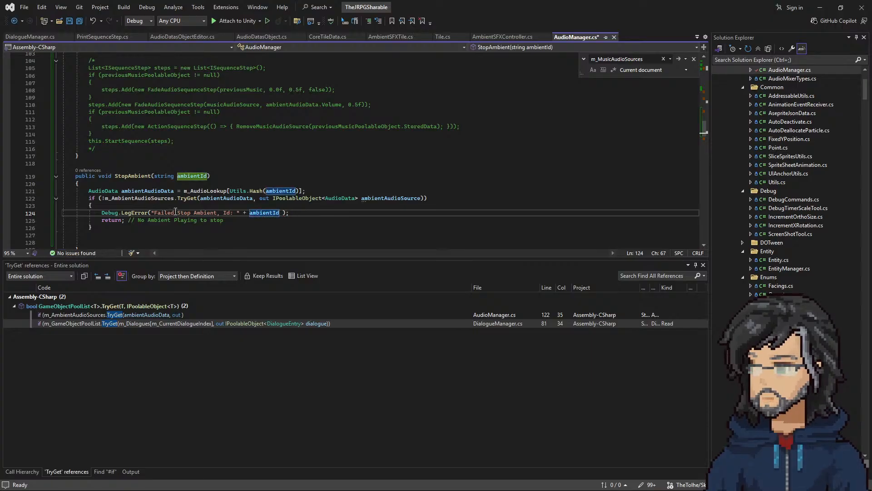
Step: Insert a copy of the ambientAudioSource variable name on a blank line below StopAmbient's if block
{"action": "key", "text": "Down"}
{"action": "key", "text": "Down"}
{"action": "key", "text": "Down"}
{"action": "key", "text": "Down"}
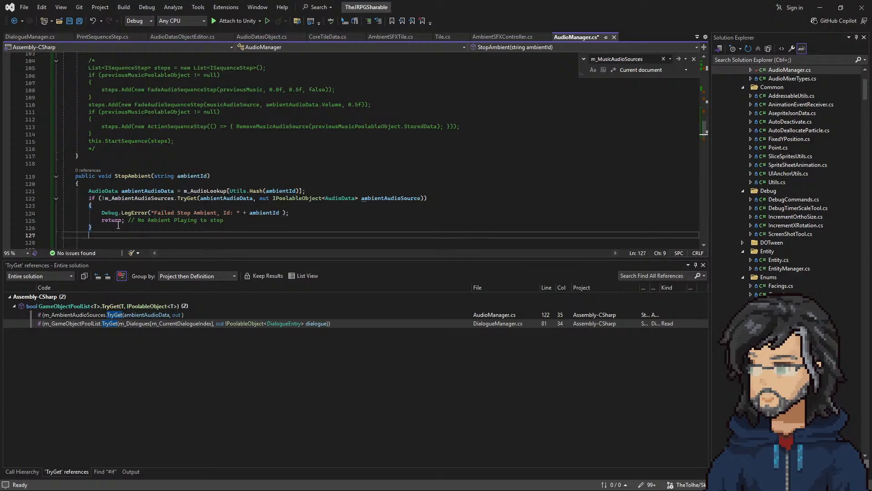
{"action": "scroll", "coordinate": [172, 218], "scroll_direction": "down", "scroll_amount": 3}
{"action": "double_click", "coordinate": [390, 132]}
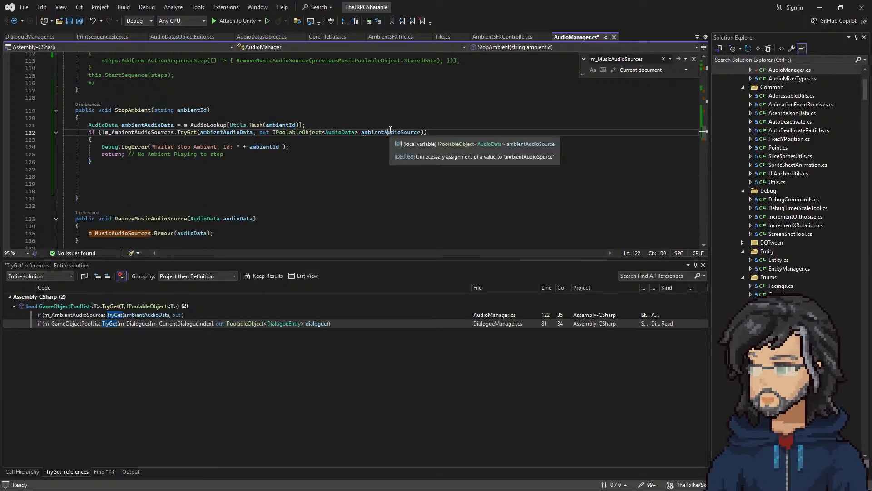
{"action": "key", "text": "ctrl+c"}
{"action": "left_click", "coordinate": [115, 184]}
{"action": "key", "text": "ctrl+v"}
Step: Copy the commented-out sequence code in PlayAmbient, from the steps list through this.StartSequence(steps), into StopAmbient below the if block
{"action": "scroll", "coordinate": [197, 194], "scroll_direction": "up", "scroll_amount": 7}
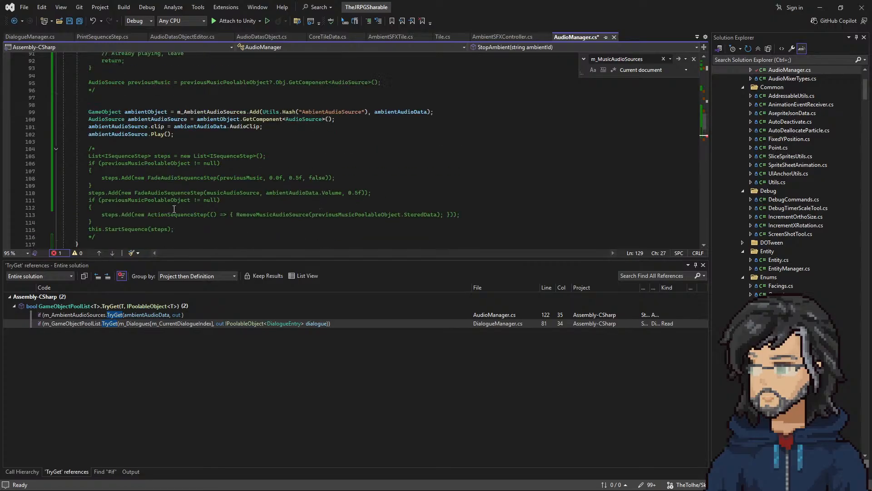
{"action": "double_click", "coordinate": [280, 217]}
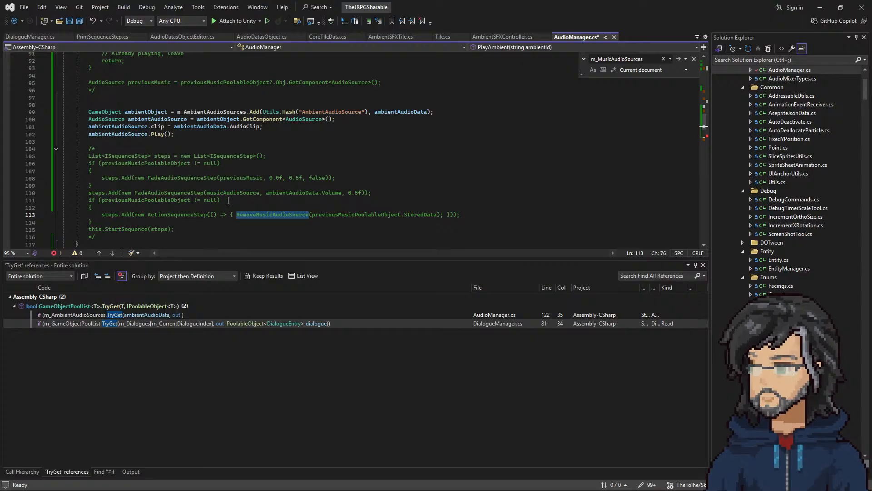
{"action": "left_click_drag", "start_coordinate": [231, 200], "coordinate": [230, 178]}
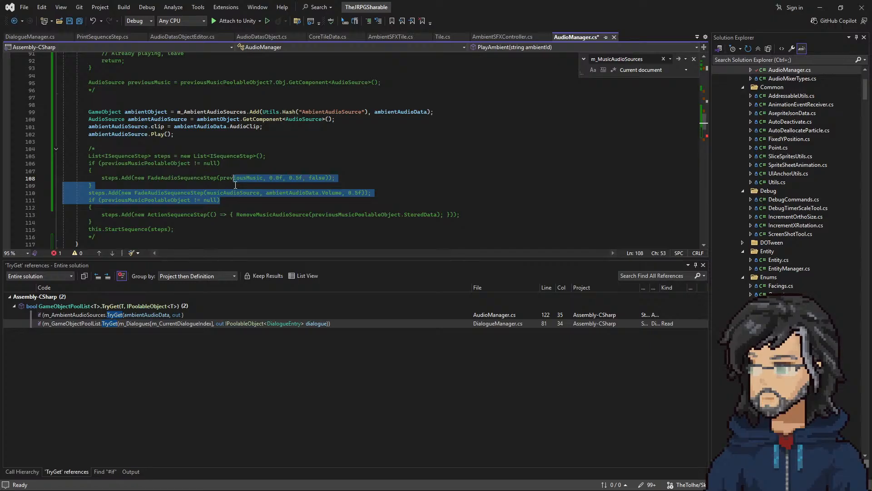
{"action": "left_click", "coordinate": [223, 185]}
{"action": "scroll", "coordinate": [155, 207], "scroll_direction": "down", "scroll_amount": 2}
{"action": "left_click_drag", "start_coordinate": [175, 185], "coordinate": [190, 104]}
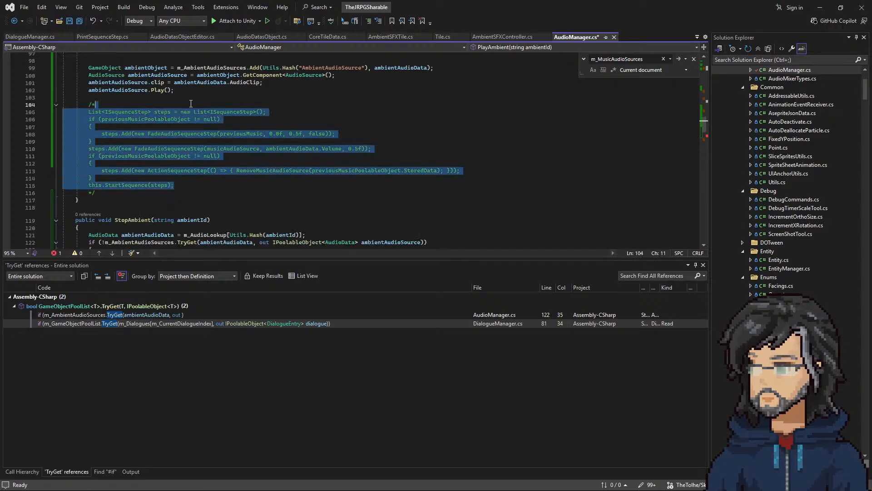
{"action": "scroll", "coordinate": [185, 225], "scroll_direction": "down", "scroll_amount": 6}
{"action": "left_click", "coordinate": [157, 153]}
{"action": "key", "text": "ctrl+v"}
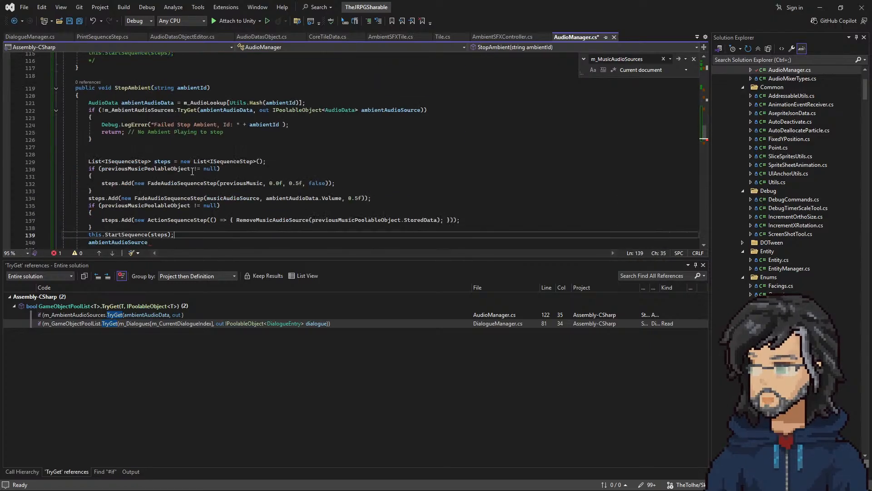
Step: Copy PlayAmbient's commented-out AudioSource previousMusic declaration into StopAmbient, above the steps list
{"action": "scroll", "coordinate": [192, 171], "scroll_direction": "down", "scroll_amount": 1}
{"action": "scroll", "coordinate": [193, 171], "scroll_direction": "down", "scroll_amount": 1}
{"action": "scroll", "coordinate": [142, 164], "scroll_direction": "up", "scroll_amount": 2}
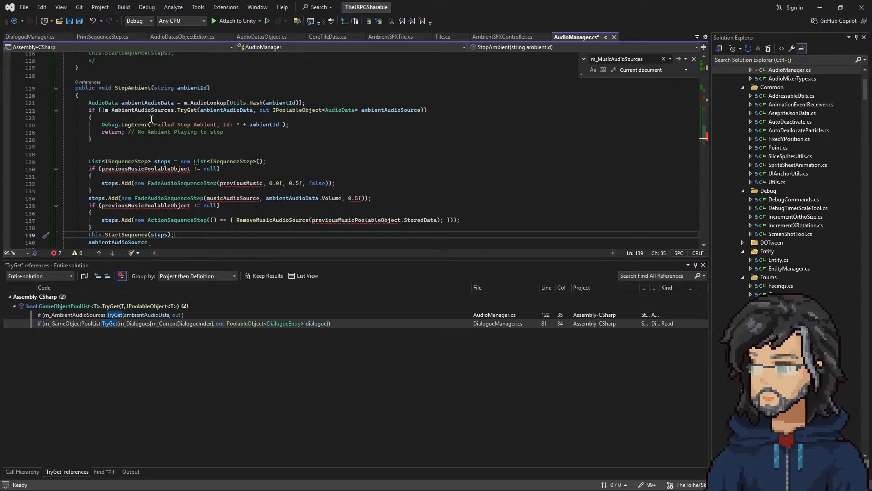
{"action": "double_click", "coordinate": [378, 110]}
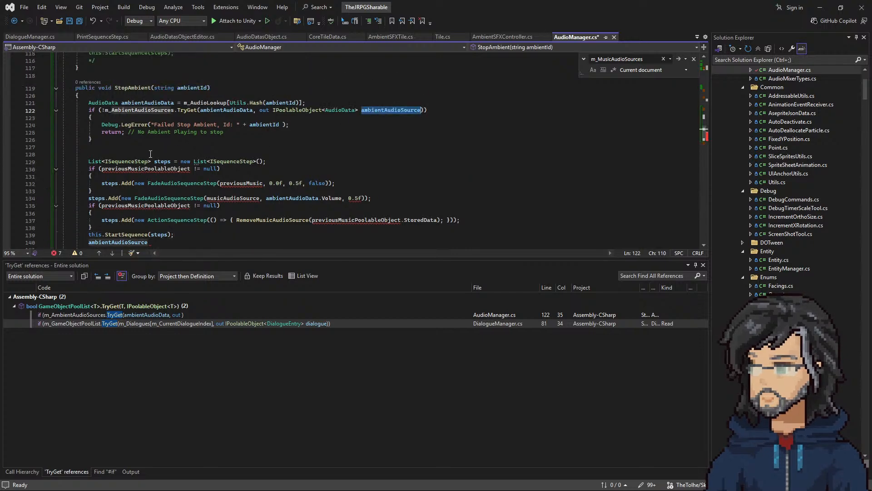
{"action": "double_click", "coordinate": [144, 169]}
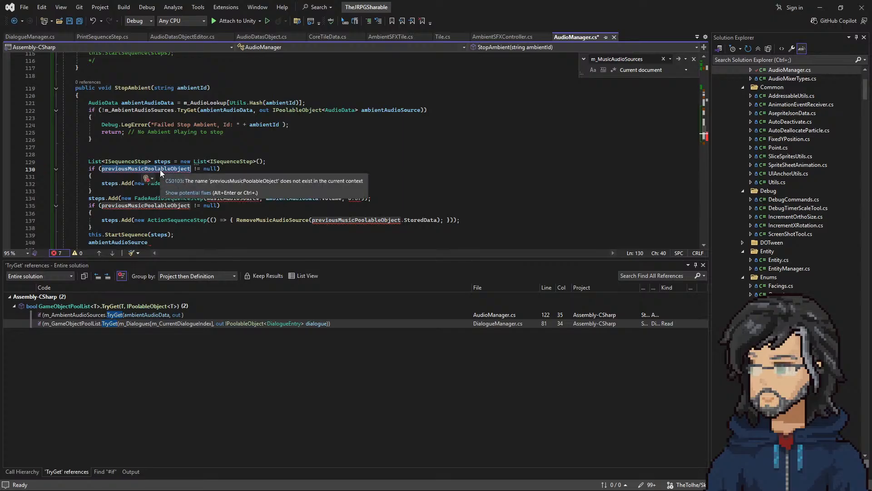
{"action": "scroll", "coordinate": [159, 170], "scroll_direction": "up", "scroll_amount": 18}
{"action": "scroll", "coordinate": [173, 176], "scroll_direction": "down", "scroll_amount": 4}
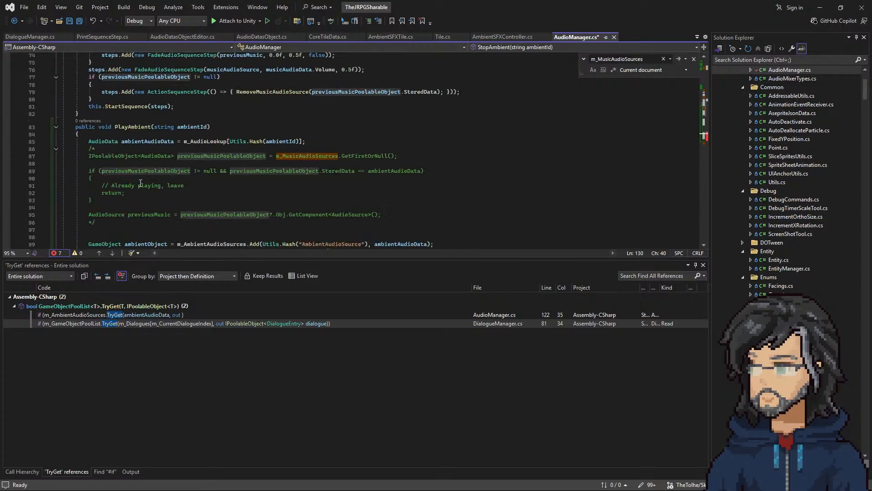
{"action": "left_click_drag", "start_coordinate": [106, 222], "coordinate": [23, 152]}
{"action": "left_click", "coordinate": [220, 215]}
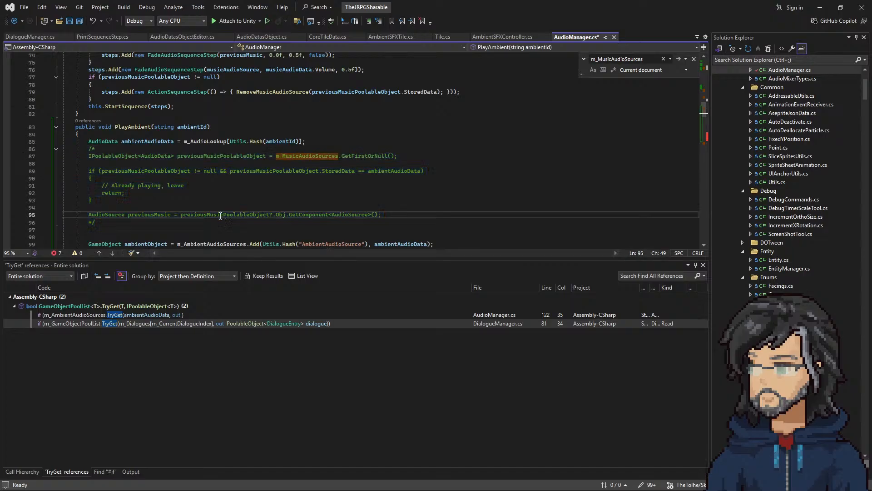
{"action": "left_click_drag", "start_coordinate": [385, 214], "coordinate": [392, 207]}
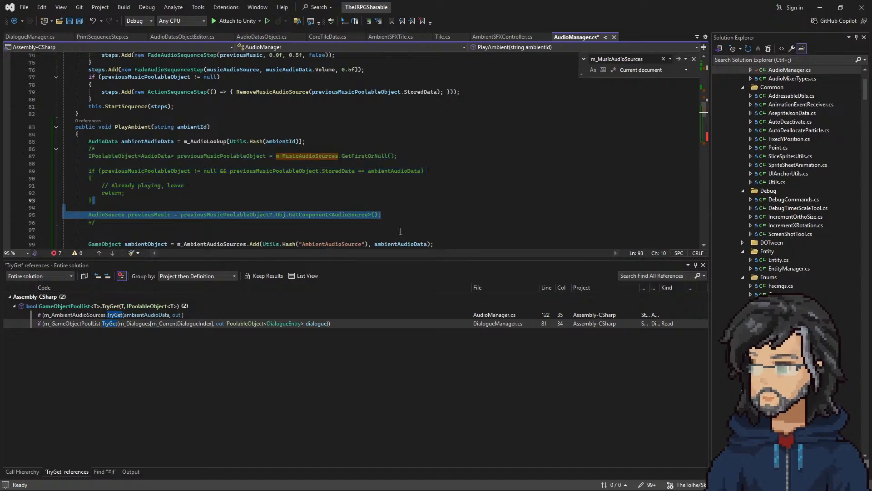
{"action": "scroll", "coordinate": [121, 153], "scroll_direction": "down", "scroll_amount": 14}
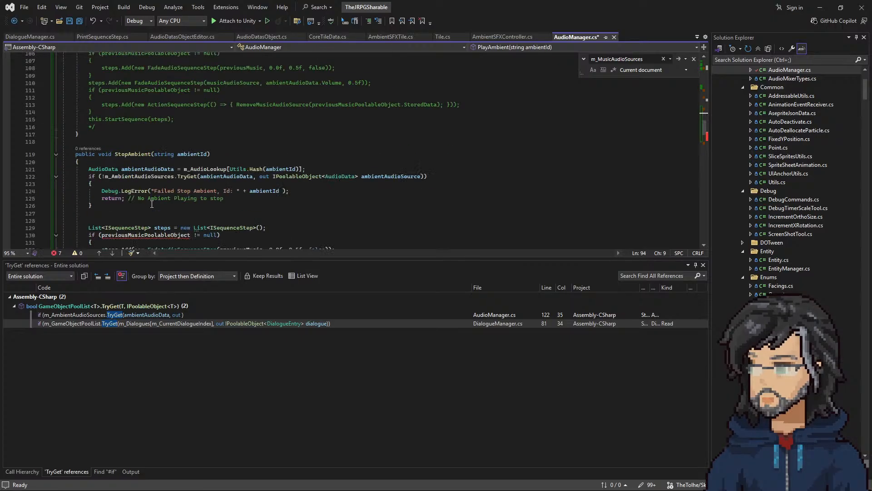
{"action": "left_click", "coordinate": [121, 154]}
{"action": "key", "text": "ctrl+v"}
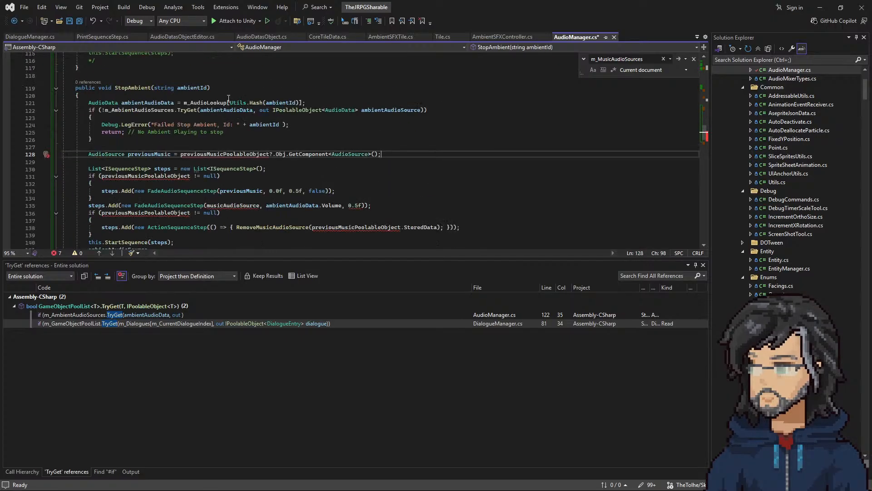
Step: Delete the pasted AudioSource previousMusic line from StopAmbient
{"action": "double_click", "coordinate": [224, 153]}
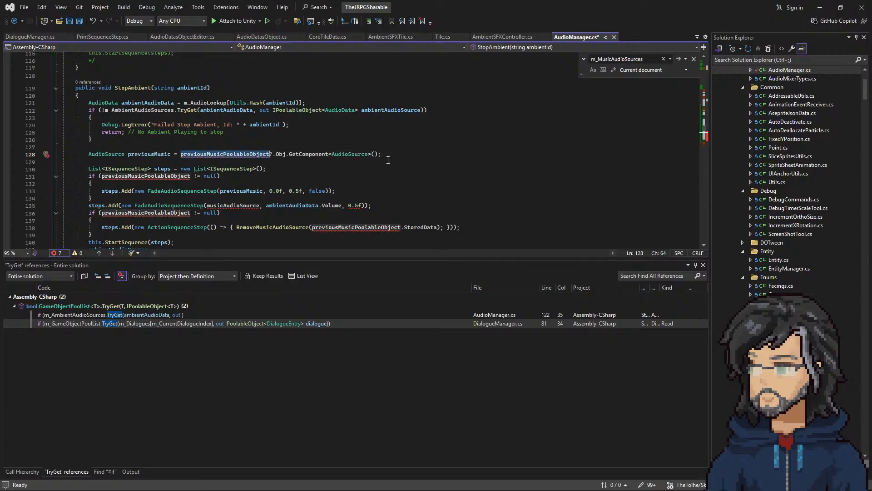
{"action": "left_click_drag", "start_coordinate": [394, 153], "coordinate": [391, 146]}
{"action": "key", "text": "BackSpace"}
Step: Change the out variable name in StopAmbient's TryGet call to previousAmbientAudioSource
{"action": "scroll", "coordinate": [379, 157], "scroll_direction": "up", "scroll_amount": 8}
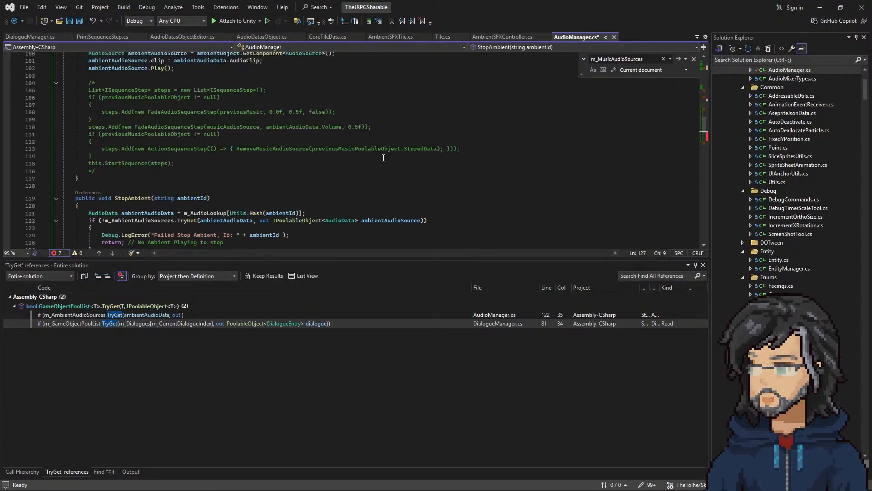
{"action": "scroll", "coordinate": [282, 166], "scroll_direction": "up", "scroll_amount": 3}
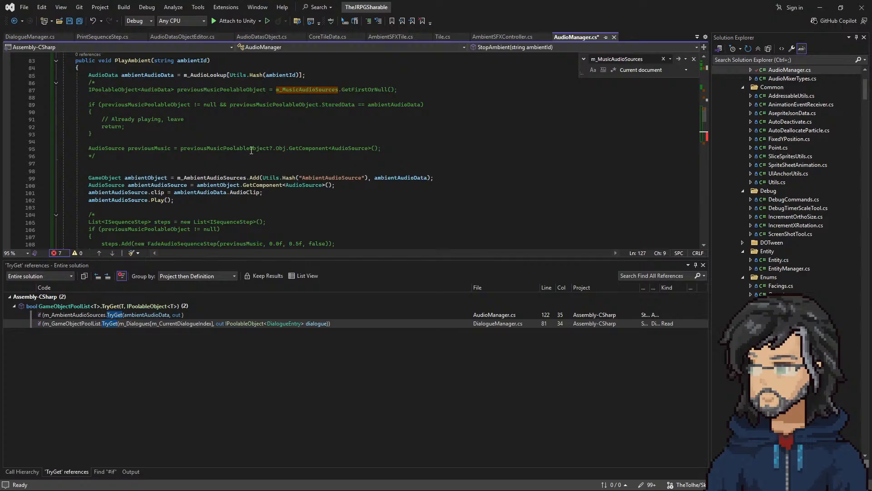
{"action": "double_click", "coordinate": [242, 149]}
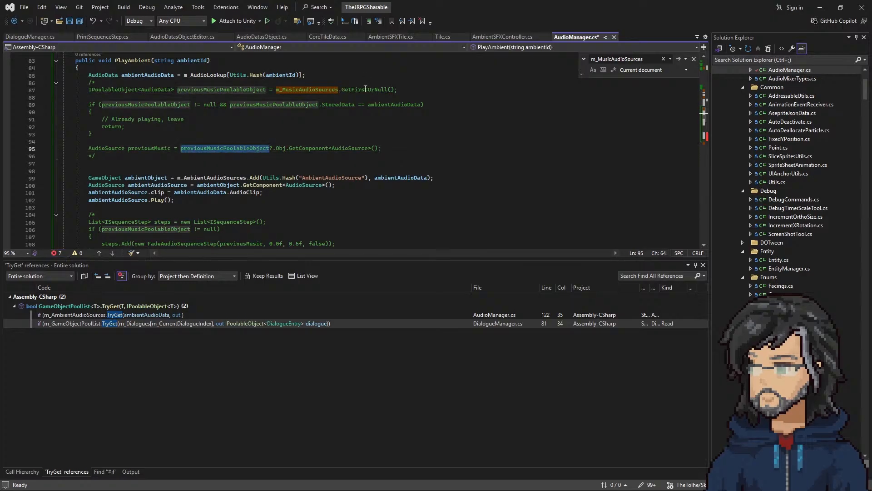
{"action": "left_click", "coordinate": [232, 89]}
{"action": "scroll", "coordinate": [375, 156], "scroll_direction": "down", "scroll_amount": 9}
{"action": "double_click", "coordinate": [374, 156]}
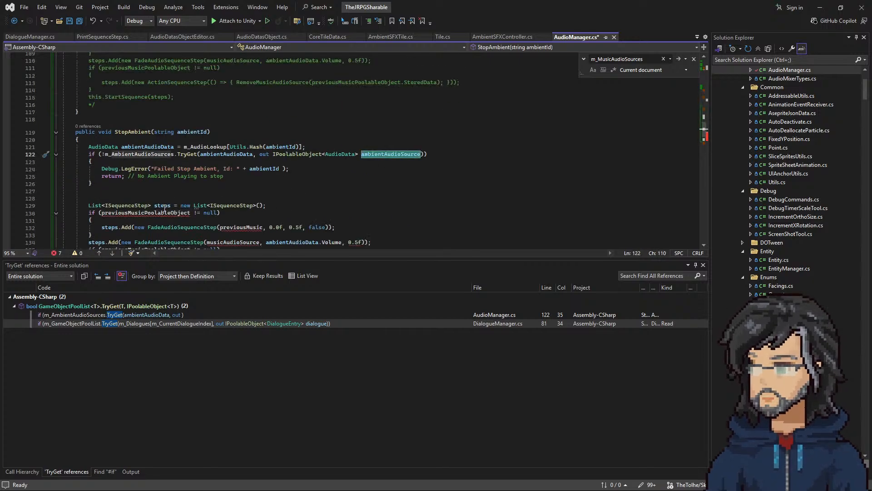
{"action": "left_click", "coordinate": [362, 153]}
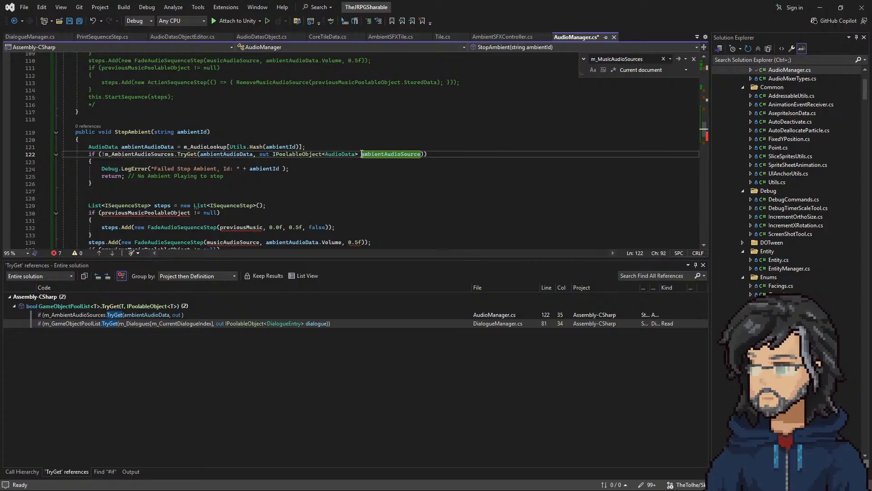
{"action": "type", "text": "poevious"}
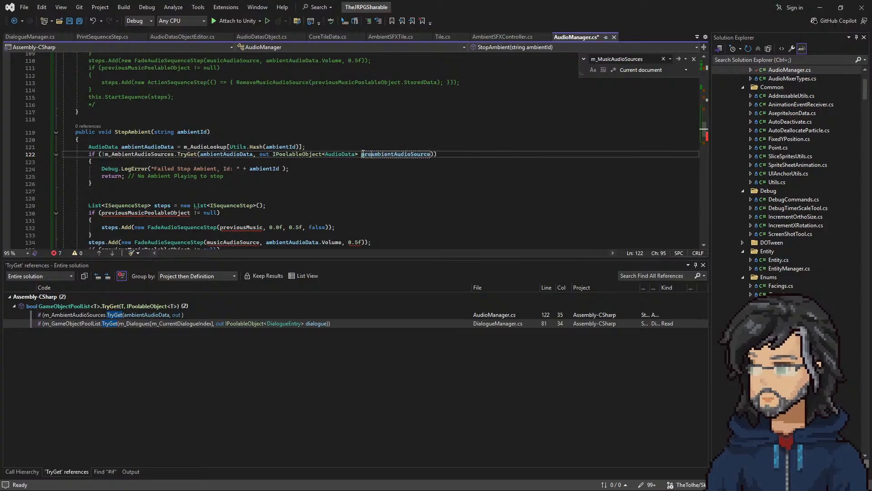
{"action": "key", "text": "Delete"}
{"action": "type", "text": "A"}
Step: Replace previousMusicPoolableObject with previousAmbientAudioSource in StopAmbient's first null check
{"action": "double_click", "coordinate": [386, 154]}
{"action": "key", "text": "ctrl+c"}
{"action": "double_click", "coordinate": [173, 213]}
{"action": "key", "text": "ctrl+v"}
Step: Copy PlayAmbient's AudioSource previousMusic line below StopAmbient's error-handling block and make it get its component from previousAmbientAudioSource
{"action": "scroll", "coordinate": [234, 204], "scroll_direction": "down", "scroll_amount": 2}
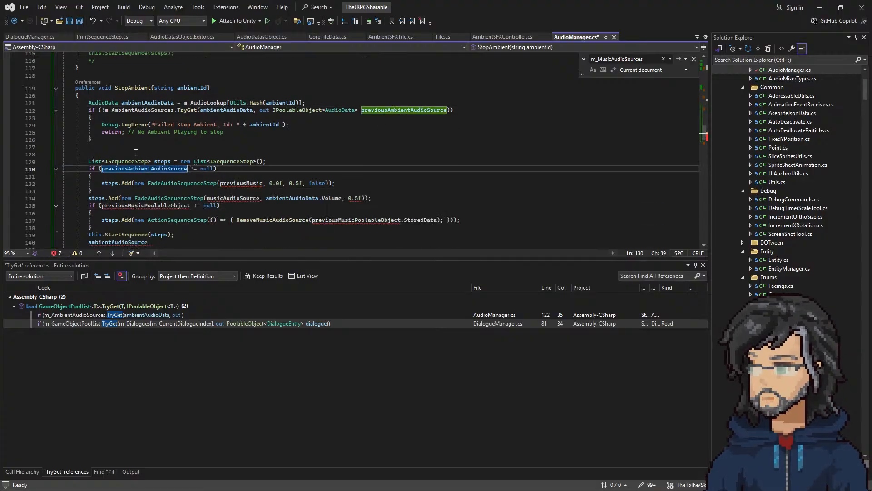
{"action": "double_click", "coordinate": [259, 182]}
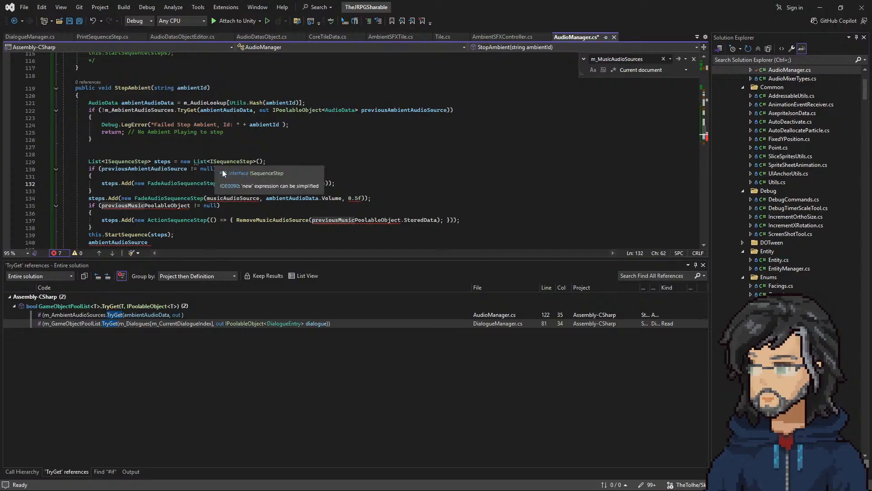
{"action": "scroll", "coordinate": [261, 173], "scroll_direction": "up", "scroll_amount": 1}
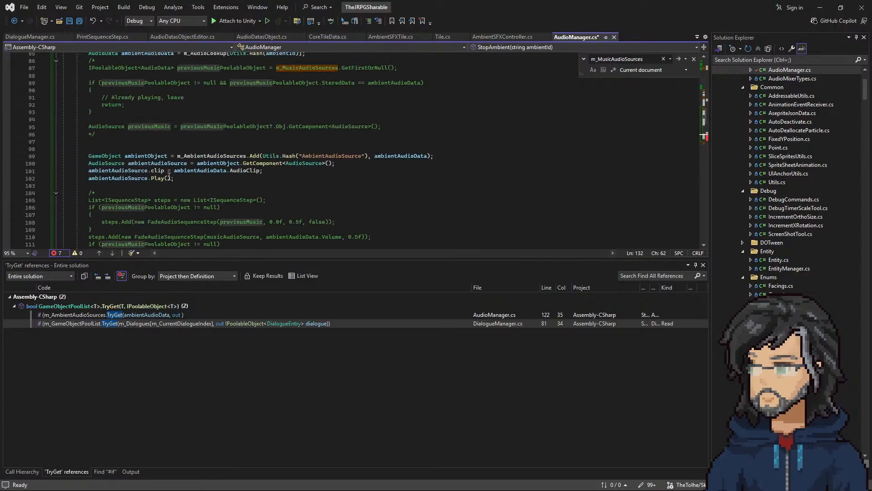
{"action": "scroll", "coordinate": [219, 203], "scroll_direction": "up", "scroll_amount": 1}
{"action": "scroll", "coordinate": [219, 203], "scroll_direction": "up", "scroll_amount": 3}
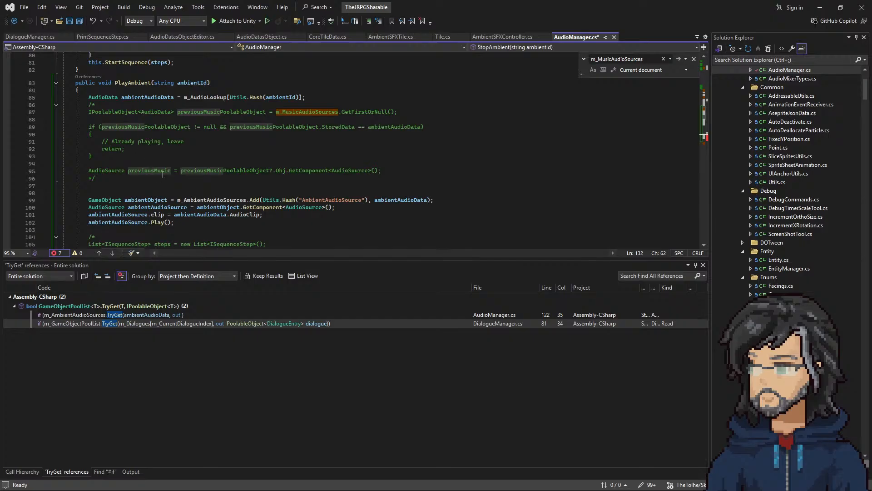
{"action": "left_click", "coordinate": [153, 164]}
{"action": "scroll", "coordinate": [165, 187], "scroll_direction": "down", "scroll_amount": 11}
{"action": "left_click", "coordinate": [248, 164]}
{"action": "key", "text": "ctrl+v"}
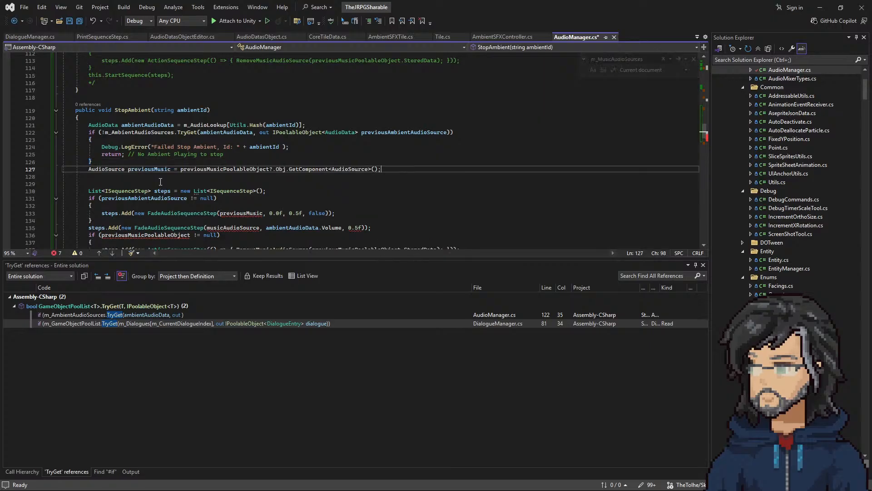
{"action": "double_click", "coordinate": [240, 169]}
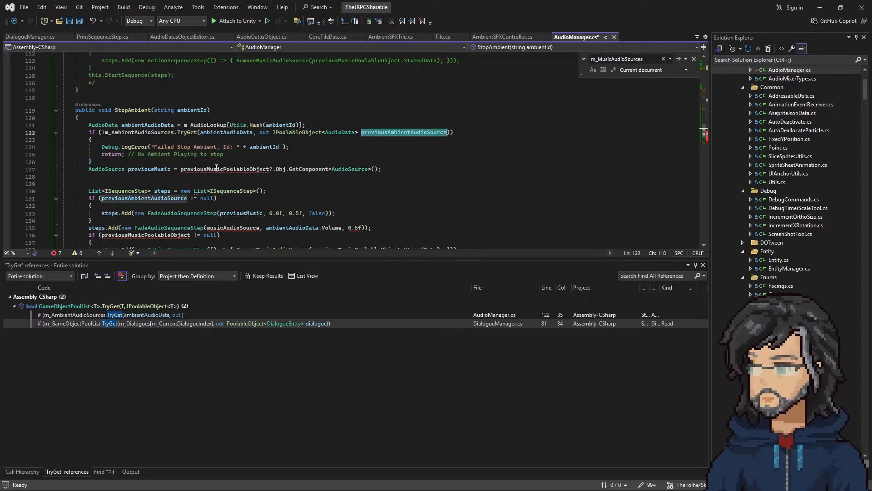
{"action": "key", "text": "ctrl+v"}
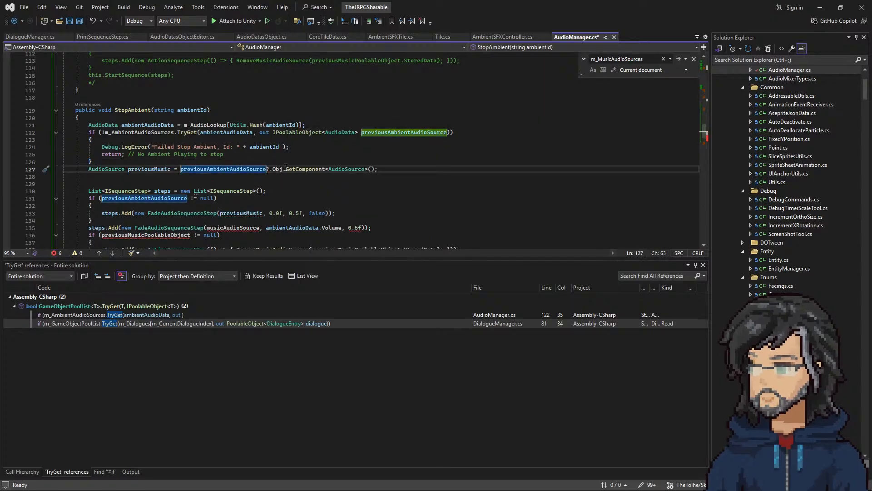
Step: Rename the previousMusic variable in StopAmbient to previousAmbient, updating its references
{"action": "right_click", "coordinate": [156, 169]}
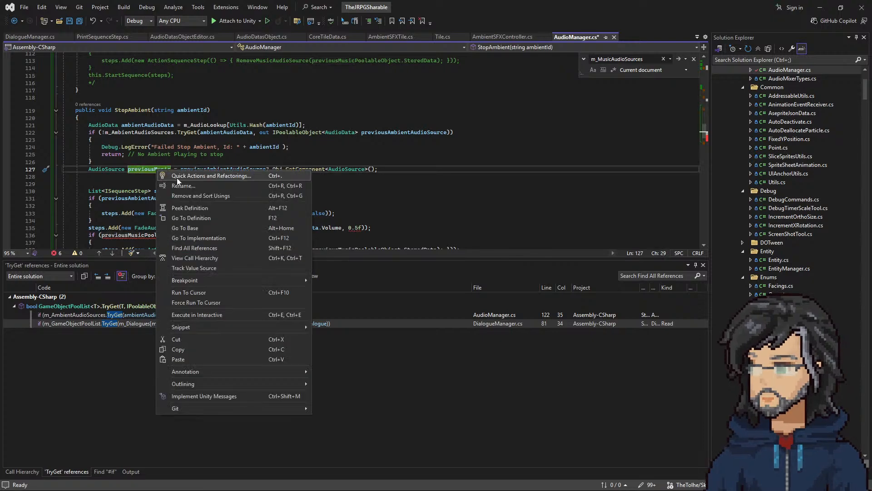
{"action": "left_click", "coordinate": [187, 186]}
{"action": "key", "text": "End"}
{"action": "key", "text": "BackSpace"}
{"action": "key", "text": "BackSpace"}
{"action": "key", "text": "BackSpace"}
{"action": "key", "text": "BackSpace"}
{"action": "key", "text": "BackSpace"}
{"action": "type", "text": "Ambien"}
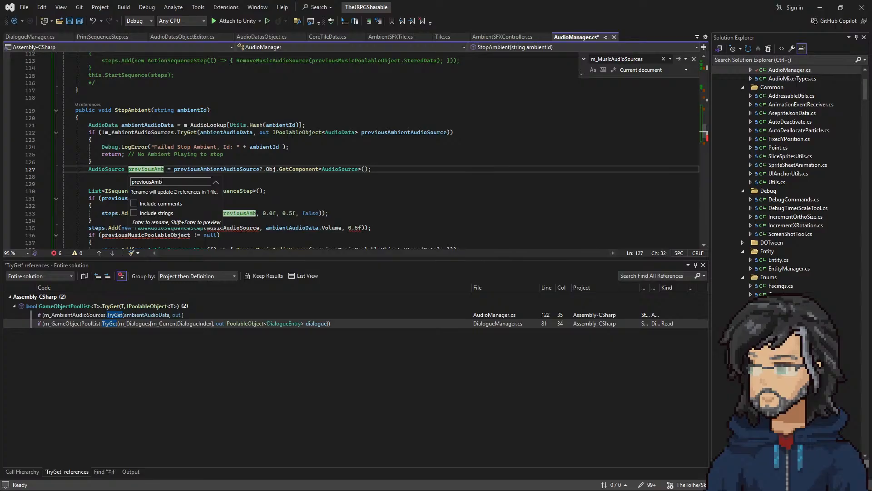
{"action": "type", "text": "t"}
{"action": "key", "text": "Return"}
Step: Delete the line in StopAmbient that adds a FadeAudioSequenceStep for musicAudioSource
{"action": "scroll", "coordinate": [201, 181], "scroll_direction": "down", "scroll_amount": 2}
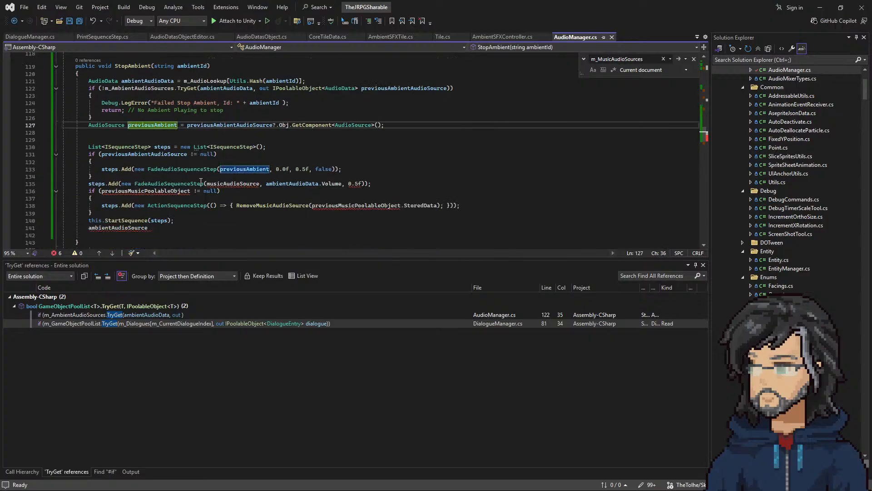
{"action": "double_click", "coordinate": [227, 168]}
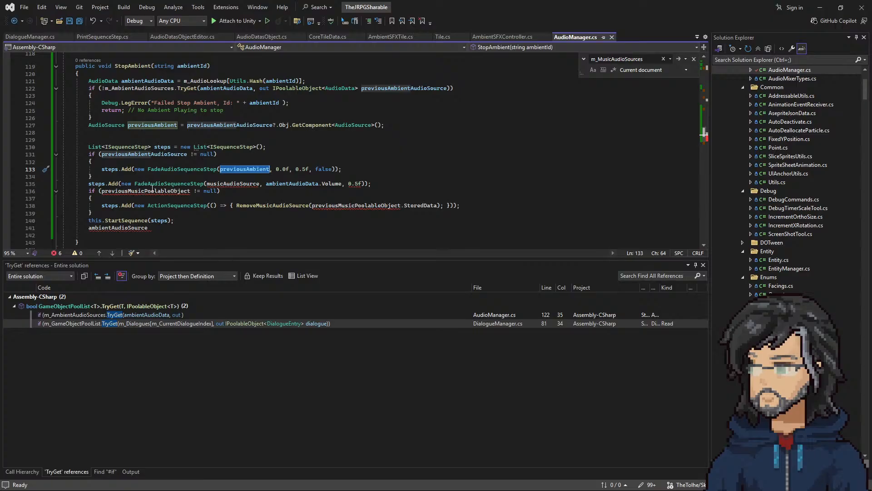
{"action": "double_click", "coordinate": [245, 184]}
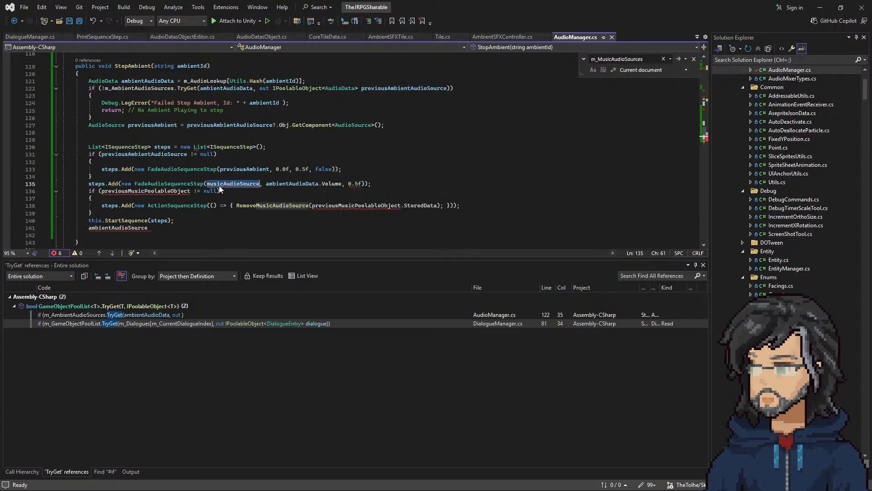
{"action": "left_click_drag", "start_coordinate": [383, 185], "coordinate": [386, 179]}
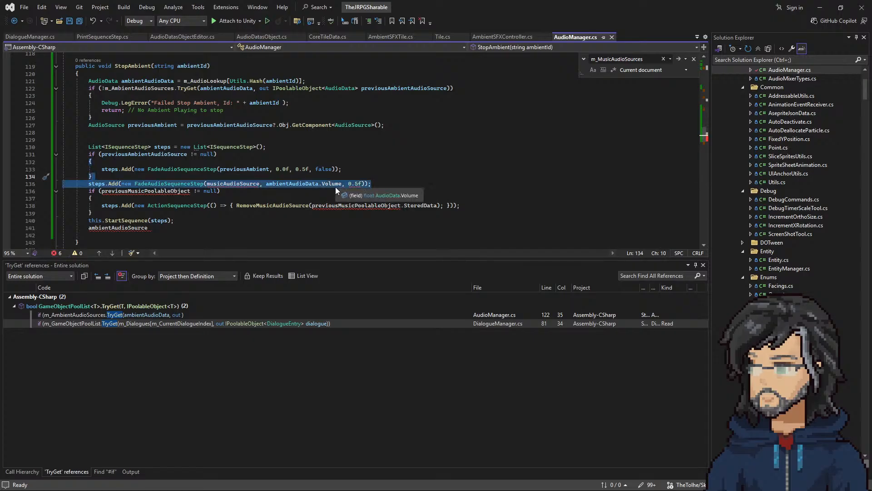
{"action": "key", "text": "Delete"}
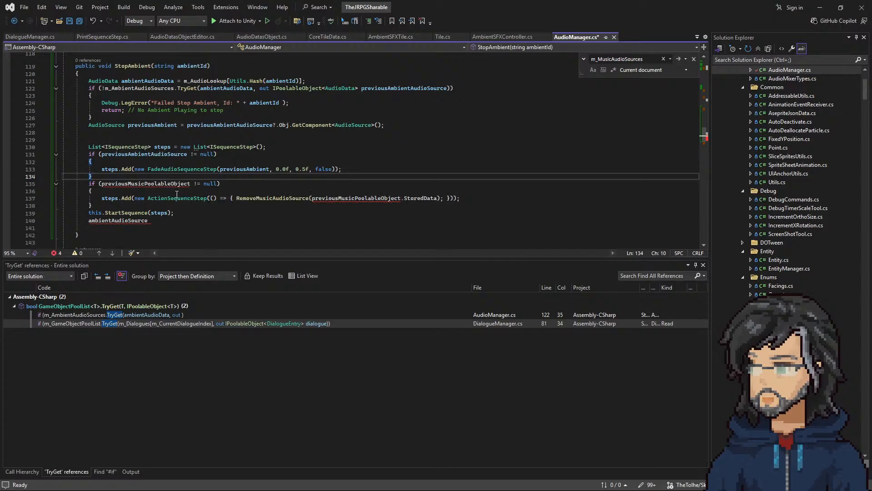
Step: Replace previousMusicPoolableObject with previousAmbientAudioSource in StopAmbient's second null check
{"action": "scroll", "coordinate": [168, 199], "scroll_direction": "up", "scroll_amount": 1}
{"action": "scroll", "coordinate": [179, 179], "scroll_direction": "down", "scroll_amount": 2}
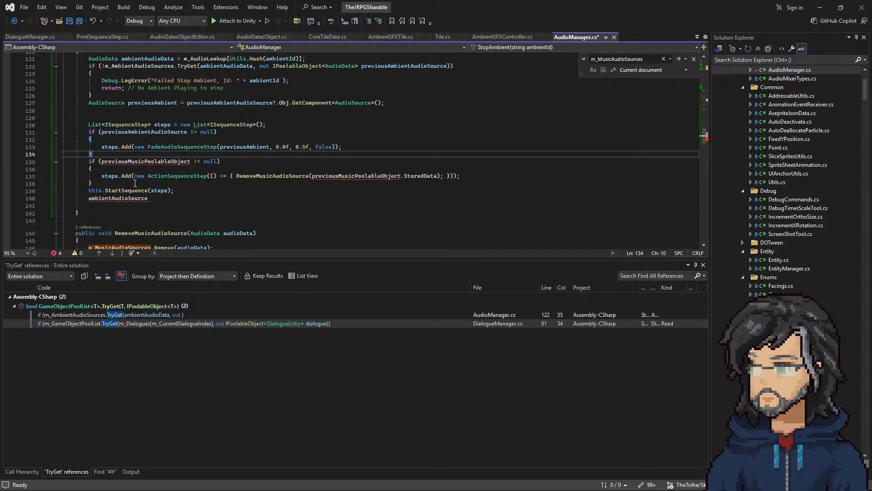
{"action": "double_click", "coordinate": [130, 161]}
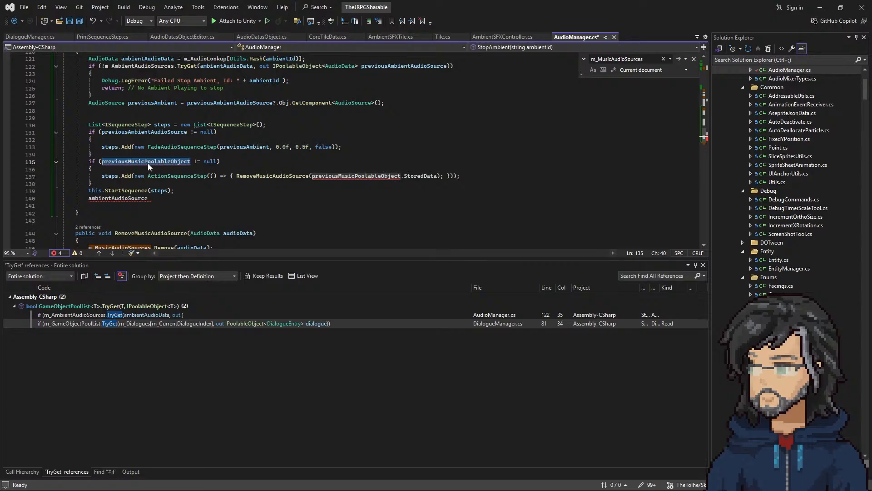
{"action": "double_click", "coordinate": [157, 132]}
{"action": "key", "text": "ctrl+c"}
{"action": "double_click", "coordinate": [146, 161]}
{"action": "key", "text": "ctrl+v"}
Step: In StopAmbient's ActionSequenceStep, replace previousMusicPoolableObject with a m_AmbientAudioSources.Remove( call wrapped around .StoredData, including its closing parenthesis
{"action": "double_click", "coordinate": [270, 176]}
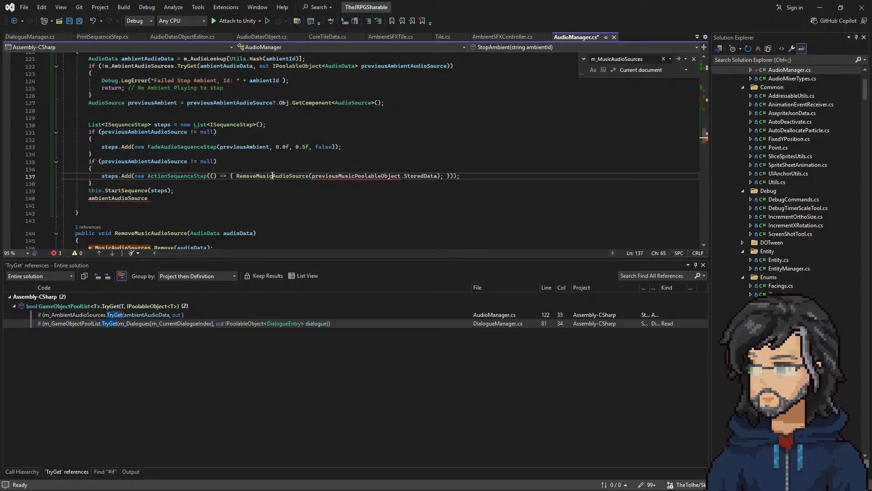
{"action": "scroll", "coordinate": [199, 186], "scroll_direction": "down", "scroll_amount": 4}
{"action": "scroll", "coordinate": [156, 184], "scroll_direction": "up", "scroll_amount": 1}
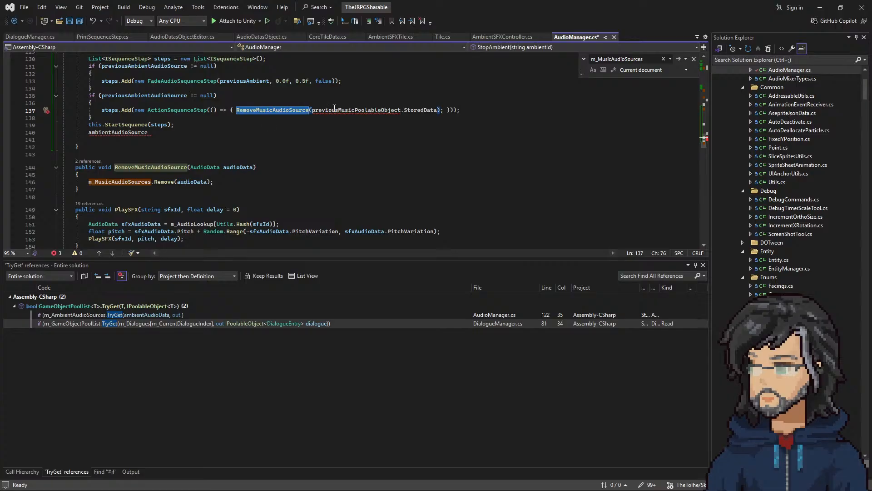
{"action": "scroll", "coordinate": [260, 150], "scroll_direction": "up", "scroll_amount": 10}
{"action": "scroll", "coordinate": [259, 163], "scroll_direction": "down", "scroll_amount": 3}
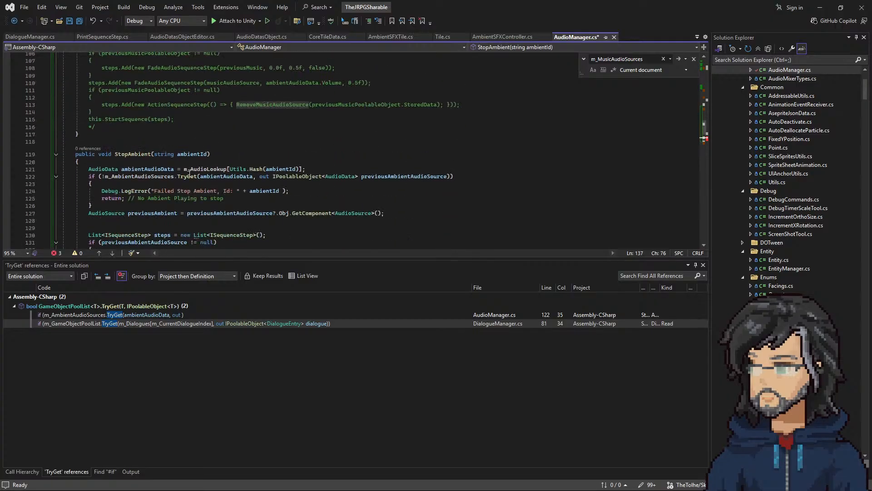
{"action": "left_click", "coordinate": [144, 176]}
{"action": "double_click", "coordinate": [143, 176]}
{"action": "key", "text": "ctrl+c"}
{"action": "scroll", "coordinate": [318, 159], "scroll_direction": "down", "scroll_amount": 6}
{"action": "double_click", "coordinate": [337, 154]}
{"action": "key", "text": "ctrl+v"}
{"action": "type", "text": ".Remove("}
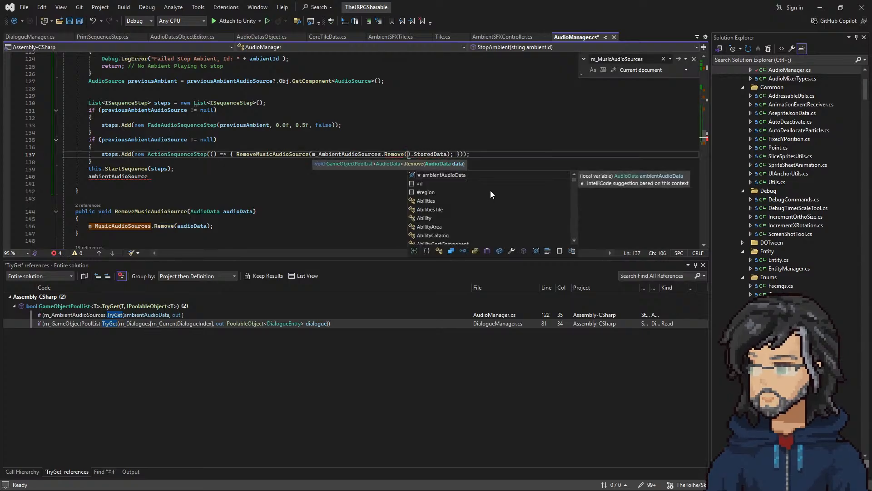
{"action": "key", "text": "Delete"}
{"action": "left_click", "coordinate": [445, 153]}
{"action": "type", "text": ")"}
Step: Insert previousAmbientAudioSource before .StoredData inside the m_AmbientAudioSources.Remove call
{"action": "scroll", "coordinate": [391, 173], "scroll_direction": "up", "scroll_amount": 7}
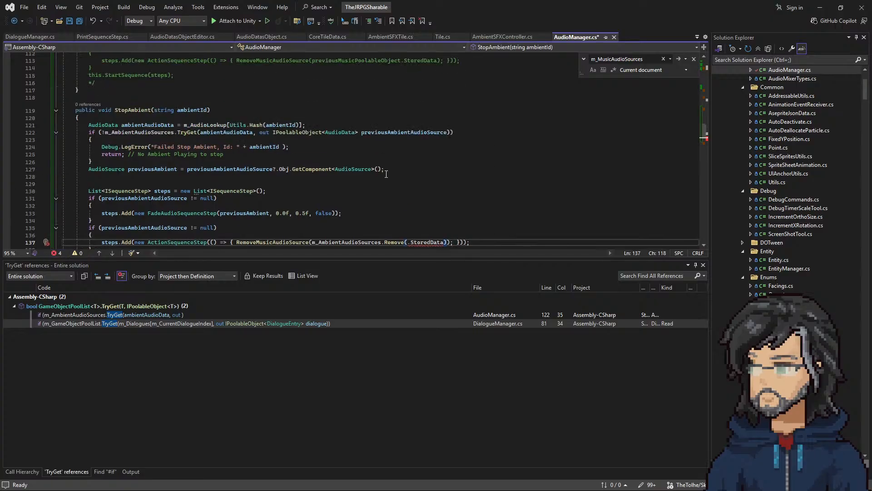
{"action": "double_click", "coordinate": [345, 126]}
{"action": "scroll", "coordinate": [391, 180], "scroll_direction": "down", "scroll_amount": 6}
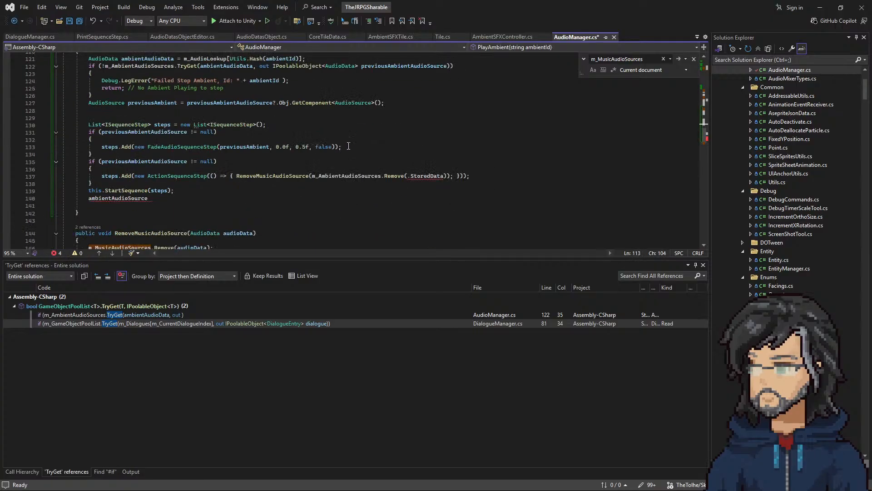
{"action": "double_click", "coordinate": [384, 66]}
{"action": "key", "text": "ctrl+c"}
{"action": "left_click", "coordinate": [407, 175]}
{"action": "key", "text": "ctrl+v"}
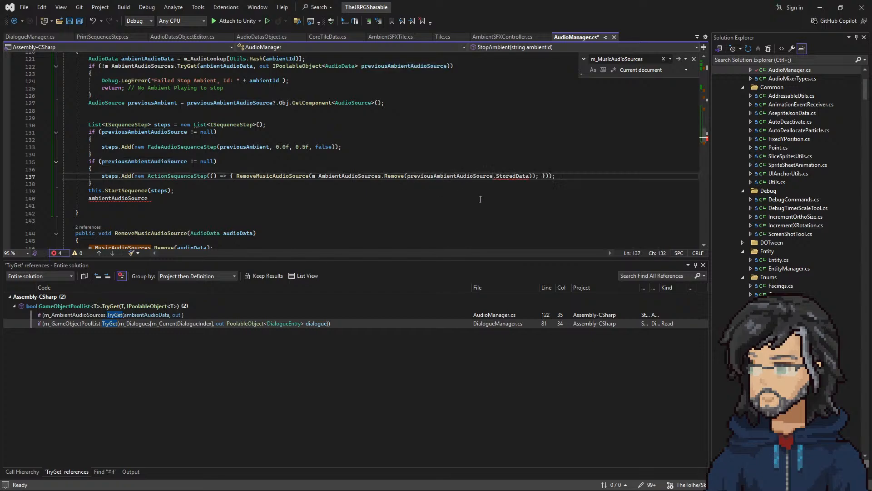
Step: Remove the RemoveMusicAudioSource wrapper and its extra closing parenthesis, leaving m_AmbientAudioSources.Remove called directly in the ActionSequenceStep
{"action": "scroll", "coordinate": [467, 196], "scroll_direction": "down", "scroll_amount": 3}
{"action": "scroll", "coordinate": [392, 157], "scroll_direction": "up", "scroll_amount": 2}
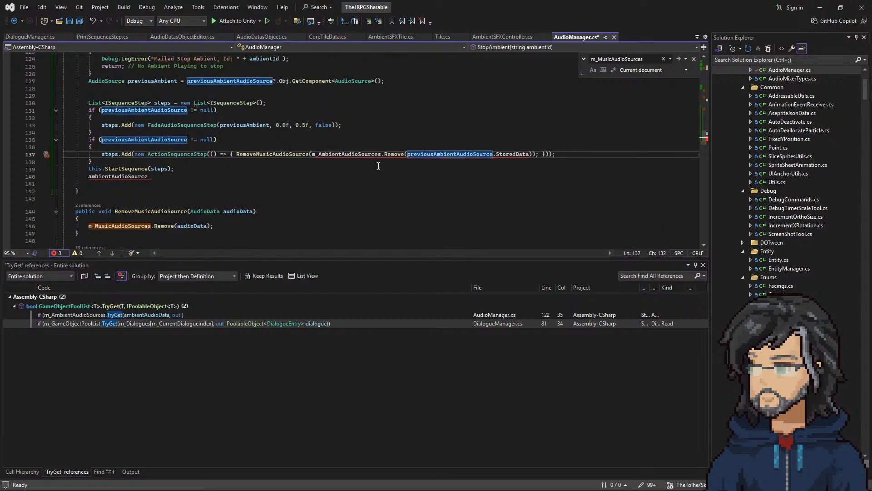
{"action": "double_click", "coordinate": [275, 154]}
{"action": "key", "text": "Delete"}
{"action": "key", "text": "Delete"}
{"action": "left_click", "coordinate": [457, 154]}
{"action": "key", "text": "BackSpace"}
{"action": "key", "text": "Up"}
{"action": "key", "text": "Up"}
{"action": "key", "text": "Up"}
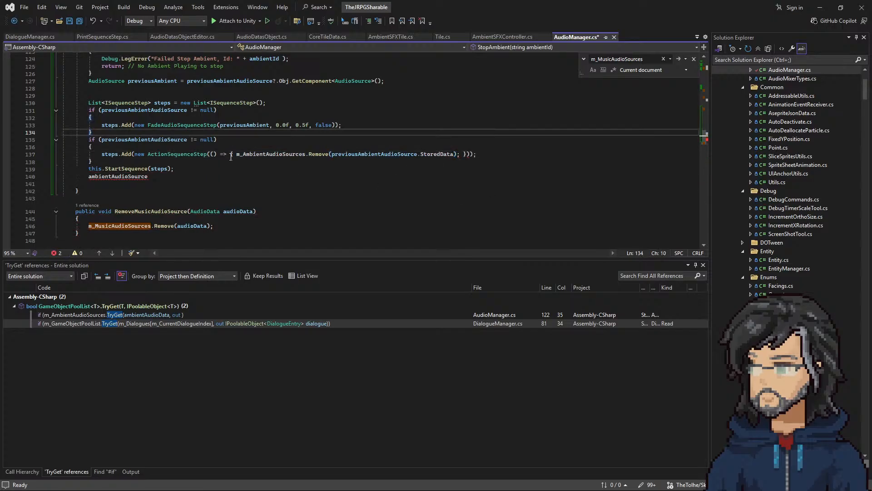
Step: Delete the stray ambientAudioSource line and the empty line below this.StartSequence(steps) in StopAmbient
{"action": "left_click_drag", "start_coordinate": [170, 176], "coordinate": [180, 170]}
{"action": "key", "text": "BackSpace"}
{"action": "scroll", "coordinate": [150, 105], "scroll_direction": "up", "scroll_amount": 3}
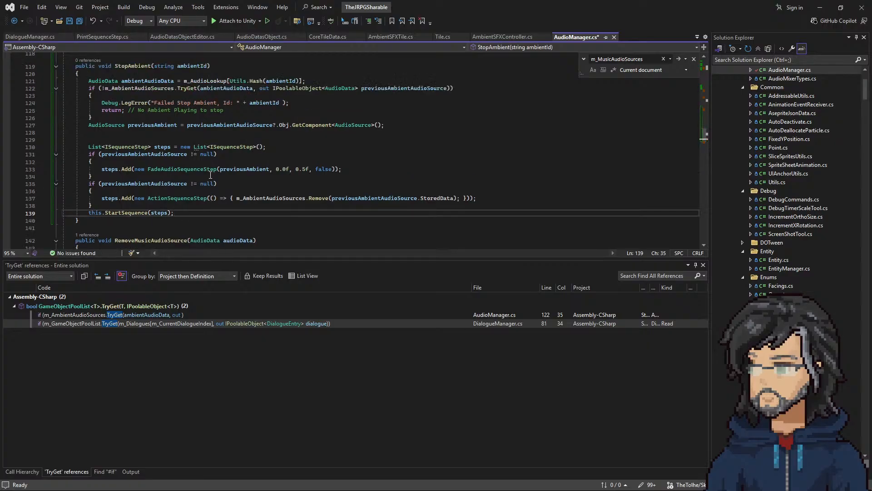
Step: Review StopAmbient's lookup and error handling, and delete one extra blank line below the previousAmbient declaration
{"action": "double_click", "coordinate": [132, 88]}
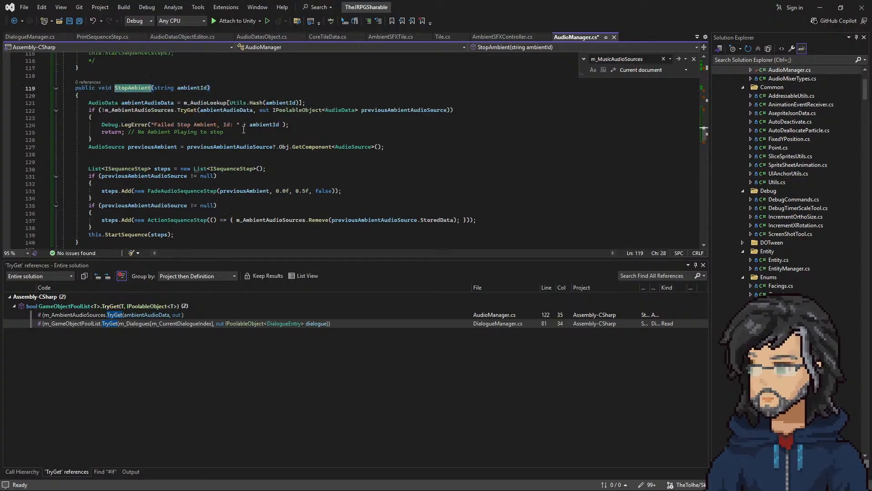
{"action": "double_click", "coordinate": [148, 103]}
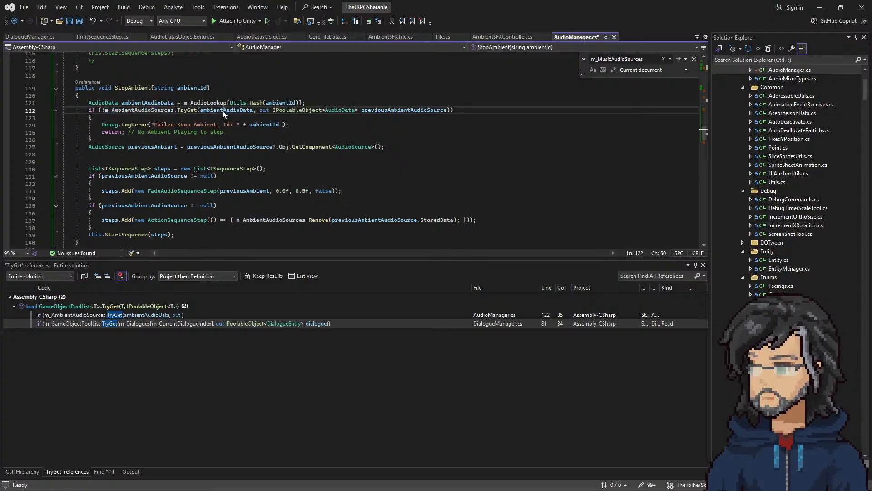
{"action": "double_click", "coordinate": [227, 110]}
{"action": "left_click_drag", "start_coordinate": [101, 125], "coordinate": [246, 134]}
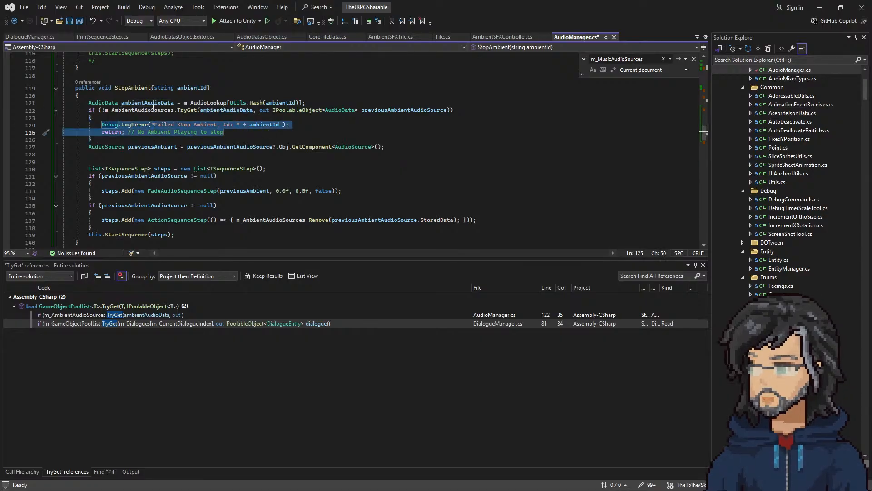
{"action": "left_click", "coordinate": [157, 146]}
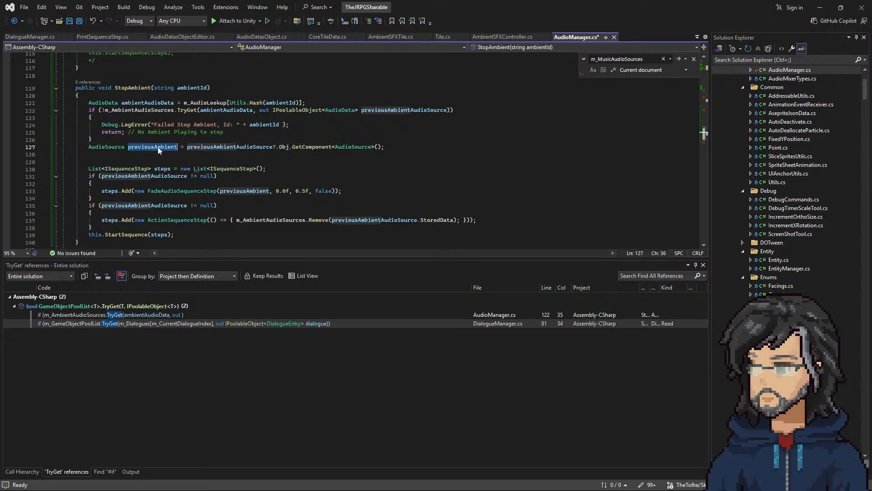
{"action": "left_click", "coordinate": [394, 147]}
{"action": "key", "text": "Delete"}
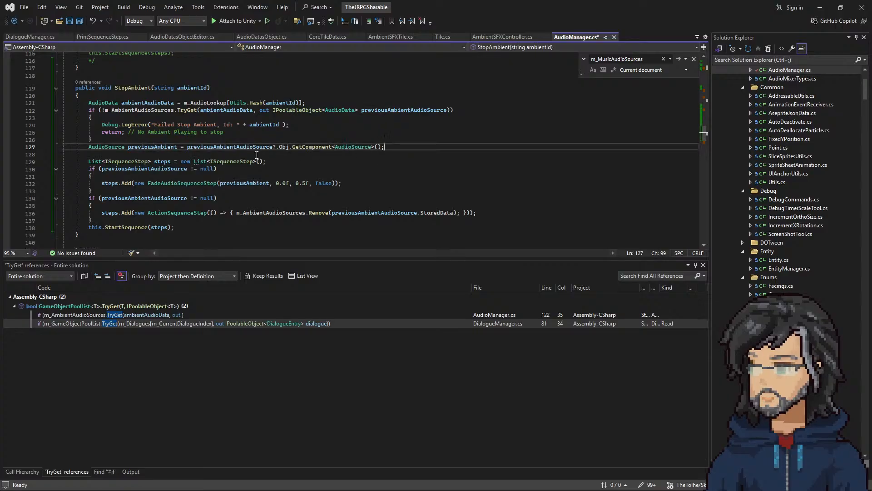
Step: Change the last argument of StopAmbient's FadeAudioSequenceStep to true
{"action": "double_click", "coordinate": [246, 147]}
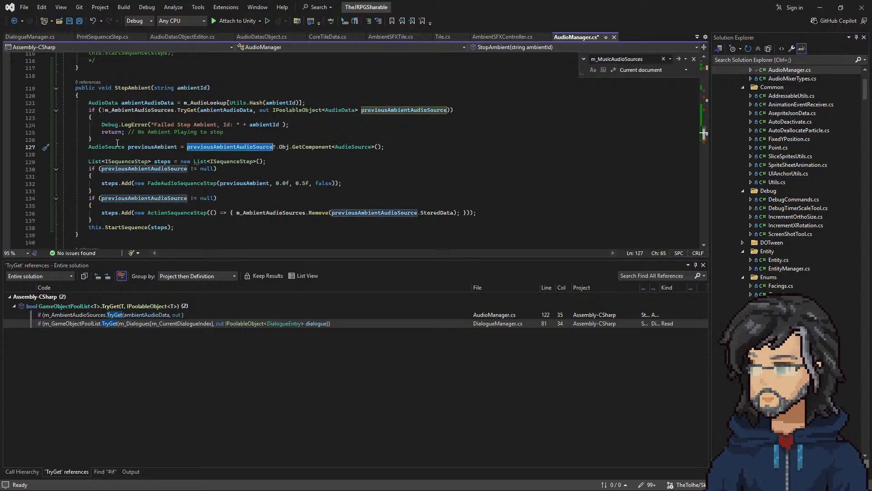
{"action": "left_click_drag", "start_coordinate": [148, 183], "coordinate": [340, 183]}
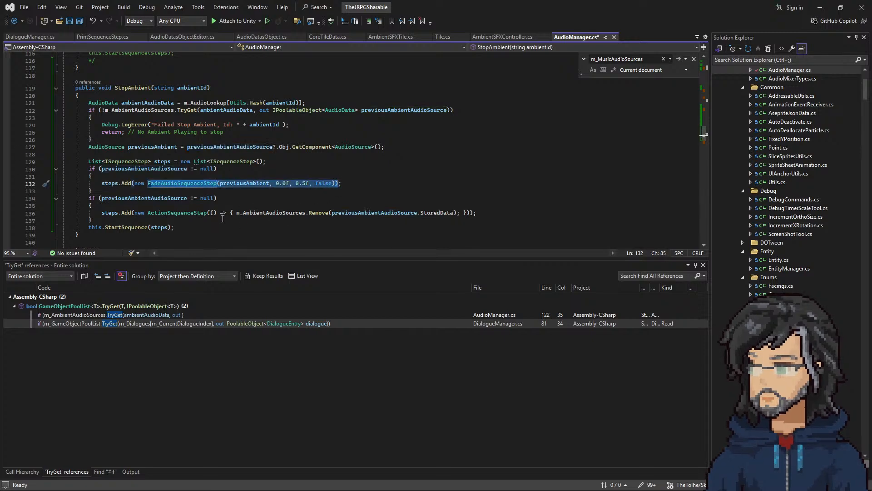
{"action": "left_click", "coordinate": [201, 146]}
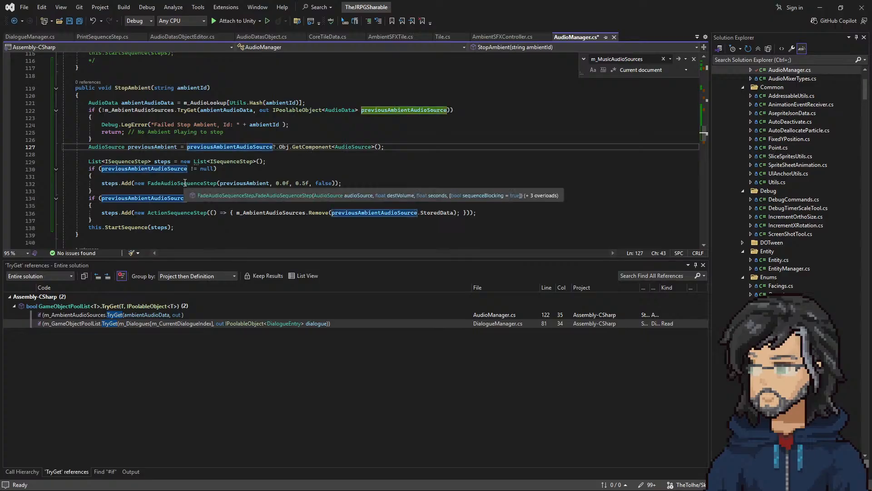
{"action": "double_click", "coordinate": [323, 183]}
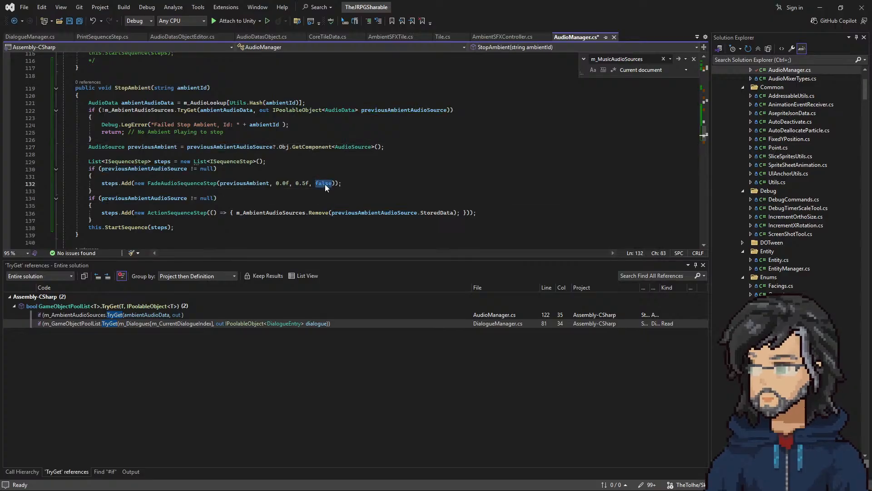
{"action": "type", "text": "tru"}
{"action": "key", "text": "Tab"}
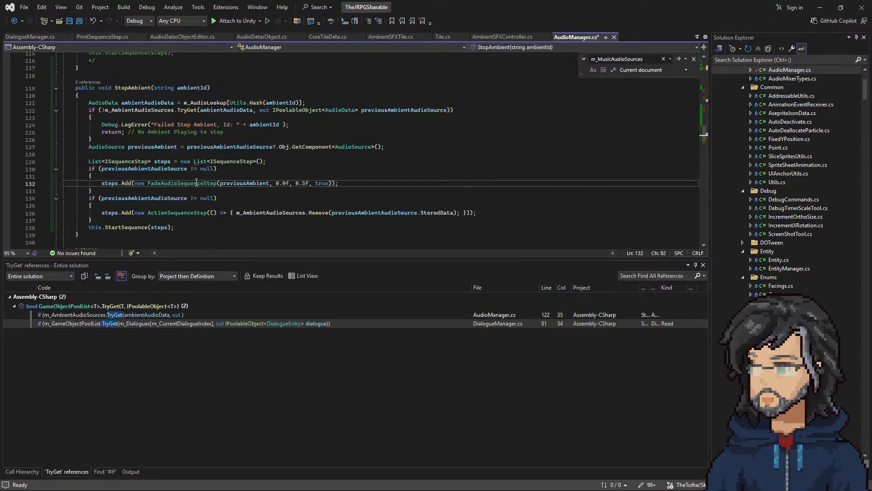
Step: Remove the optional sequenceBlocking argument from StopAmbient's FadeAudioSequenceStep call, keeping previousAmbient, 0.0f and 0.5f
{"action": "left_click", "coordinate": [174, 199]}
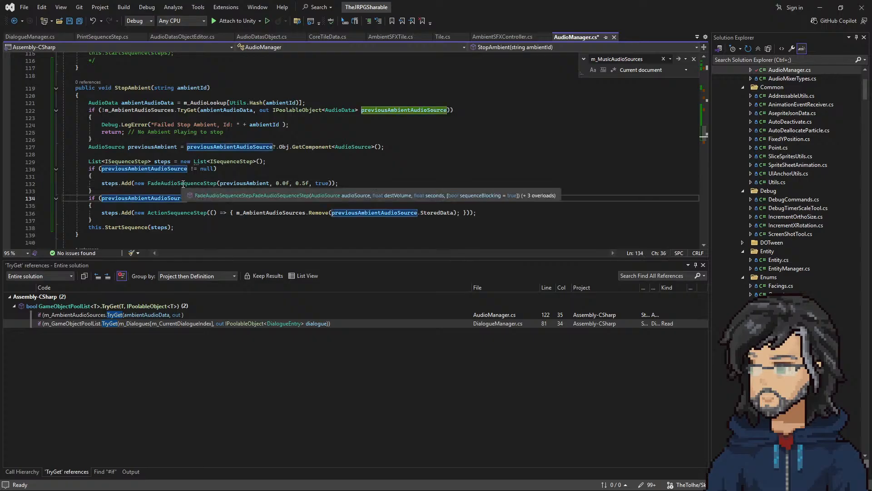
{"action": "left_click", "coordinate": [328, 184]}
{"action": "key", "text": "BackSpace"}
{"action": "key", "text": "BackSpace"}
{"action": "key", "text": "BackSpace"}
{"action": "key", "text": "BackSpace"}
{"action": "key", "text": "BackSpace"}
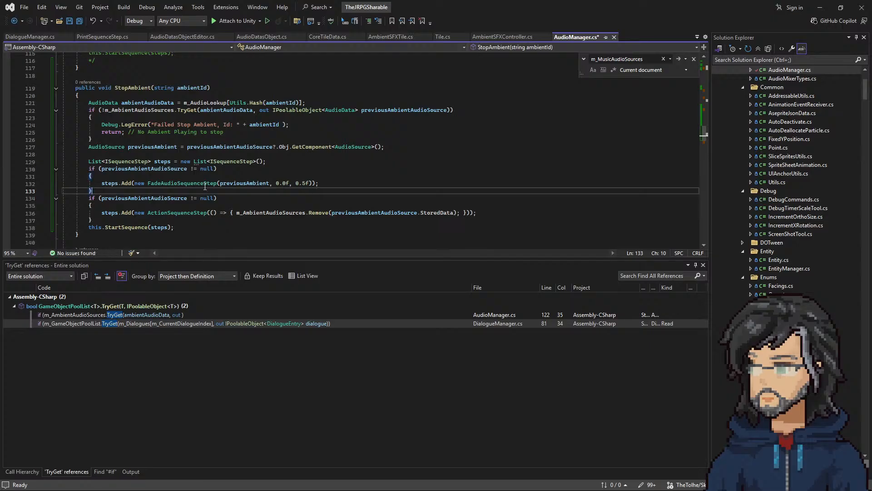
Step: Remove the second previousAmbientAudioSource null check in StopAmbient so both steps.Add calls share one if block
{"action": "double_click", "coordinate": [182, 184]}
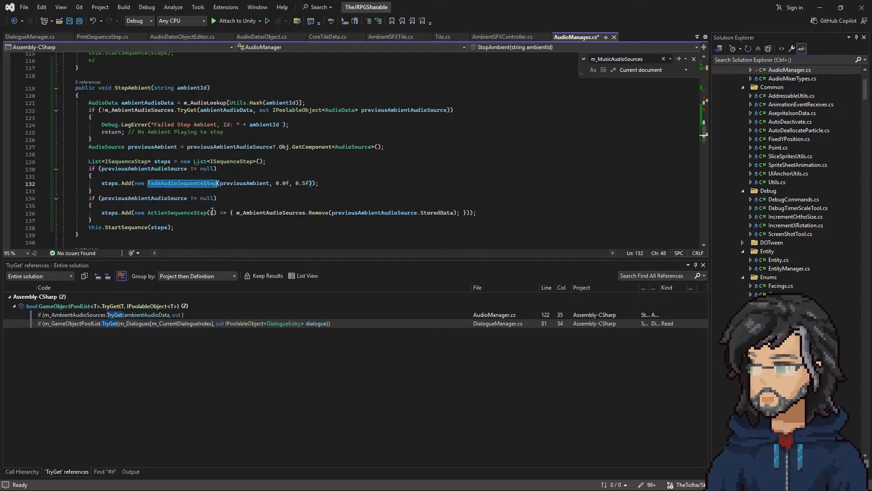
{"action": "double_click", "coordinate": [132, 198]}
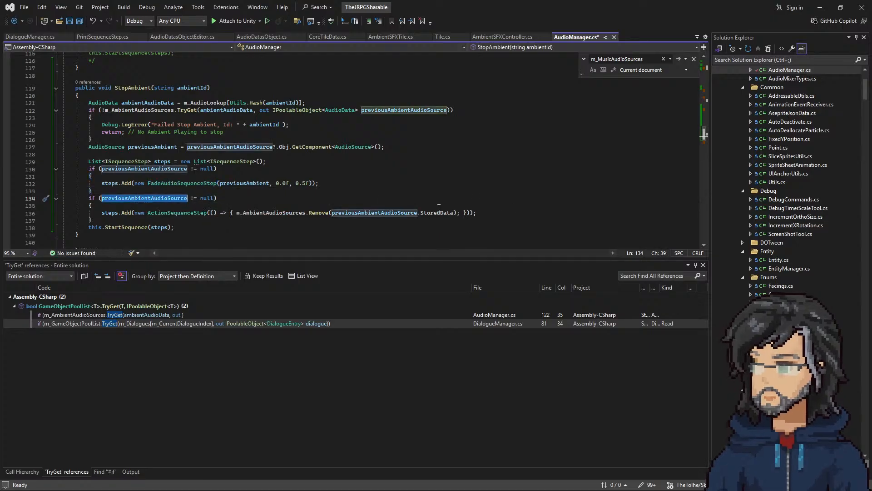
{"action": "left_click_drag", "start_coordinate": [100, 207], "coordinate": [108, 192]}
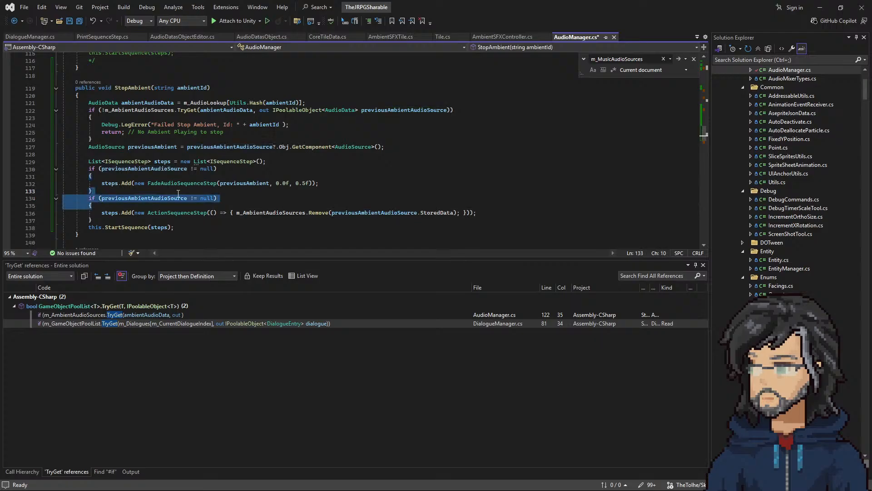
{"action": "key", "text": "Delete"}
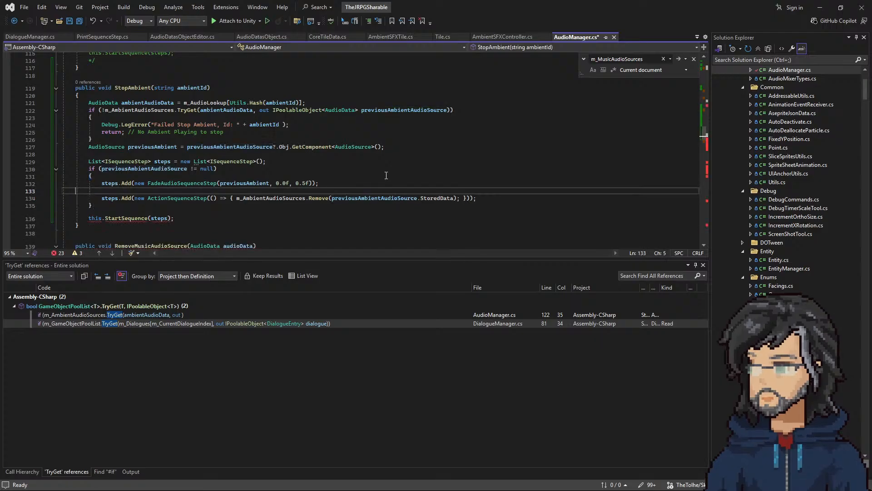
{"action": "key", "text": "BackSpace"}
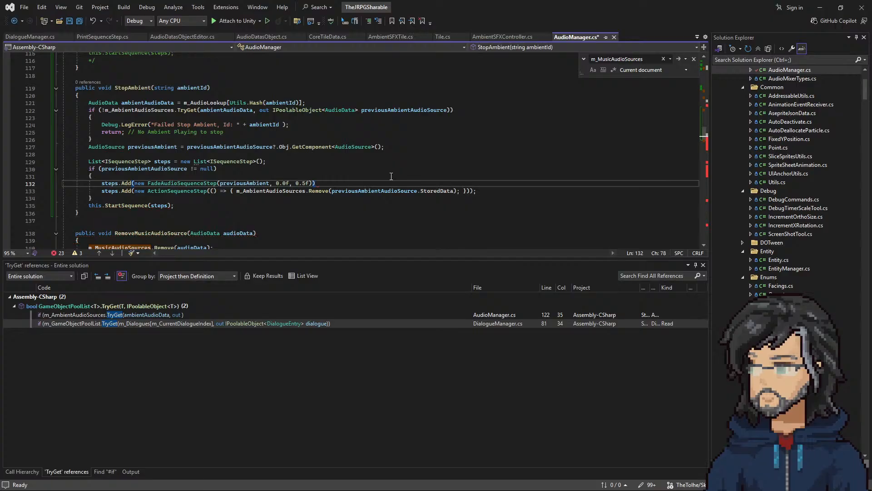
{"action": "type", "text": ";"}
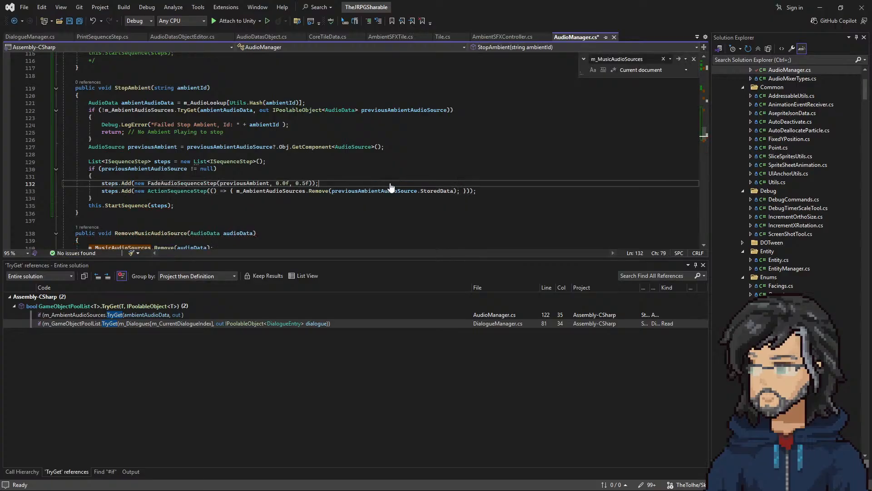
{"action": "key", "text": "Return"}
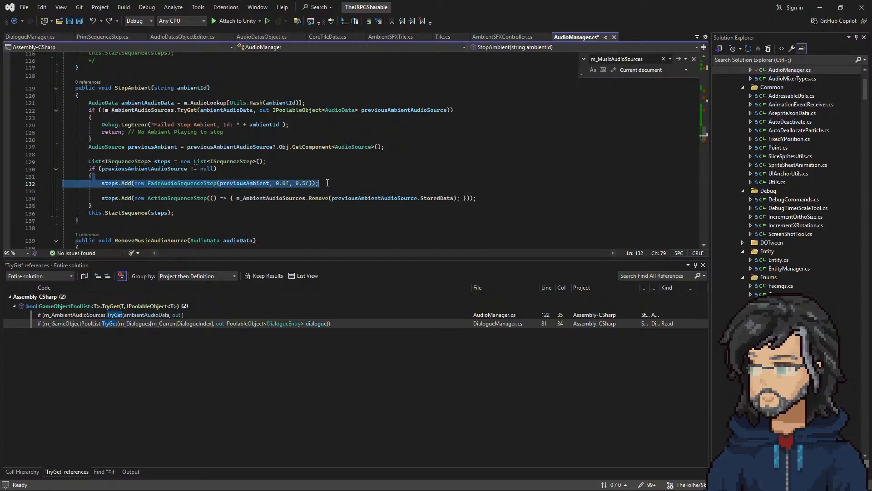
{"action": "key", "text": "BackSpace"}
{"action": "key", "text": "Up"}
{"action": "key", "text": "Up"}
{"action": "key", "text": "Up"}
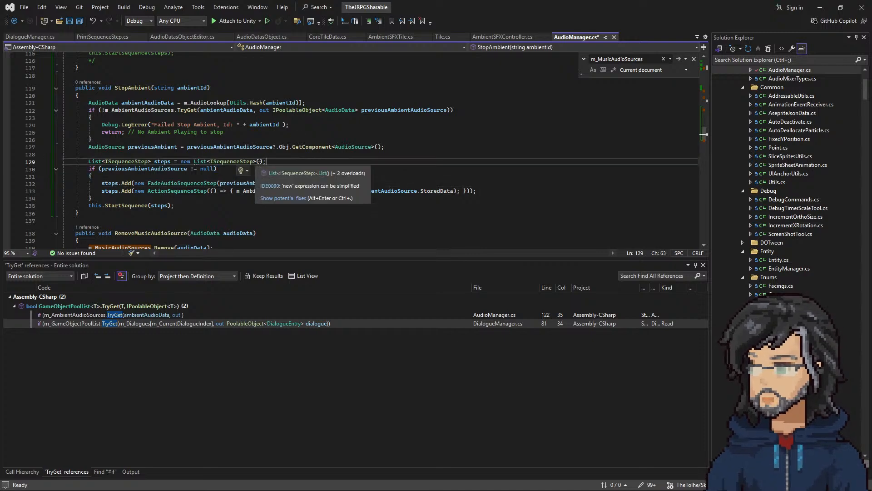
Step: Delete the remaining previousAmbientAudioSource null check and its braces, keeping the two steps.Add calls
{"action": "double_click", "coordinate": [245, 182]}
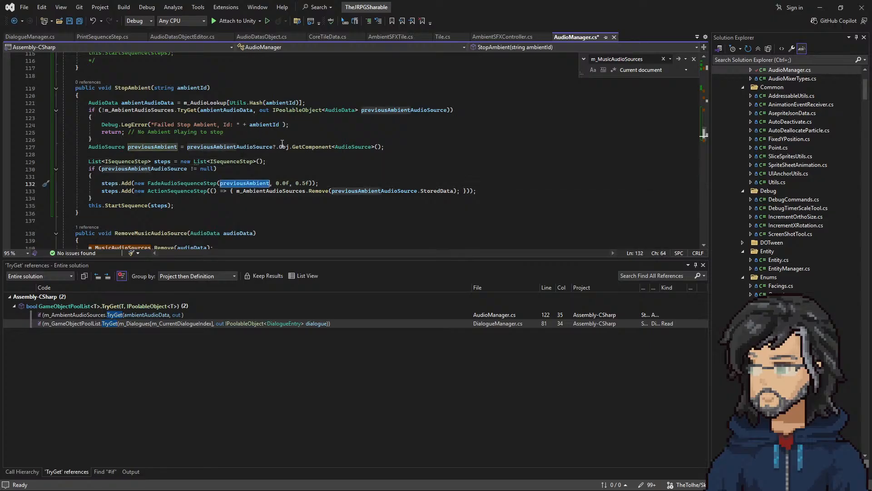
{"action": "double_click", "coordinate": [144, 168]}
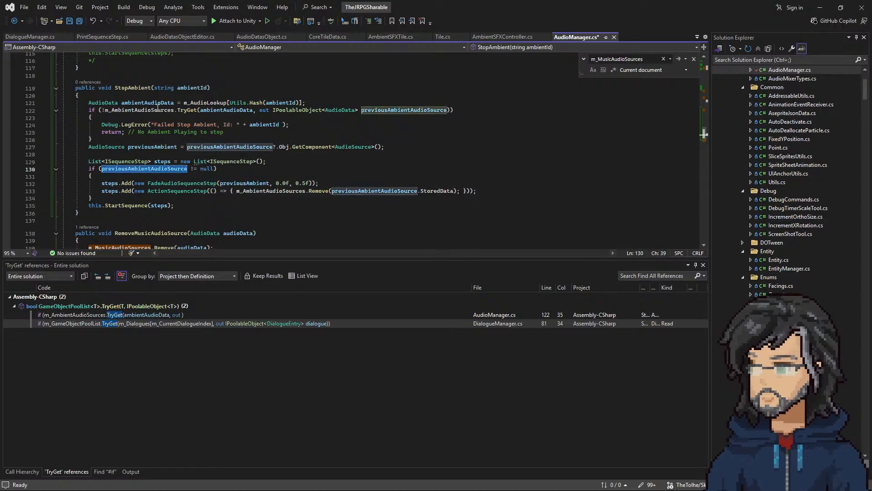
{"action": "left_click_drag", "start_coordinate": [190, 176], "coordinate": [292, 164]}
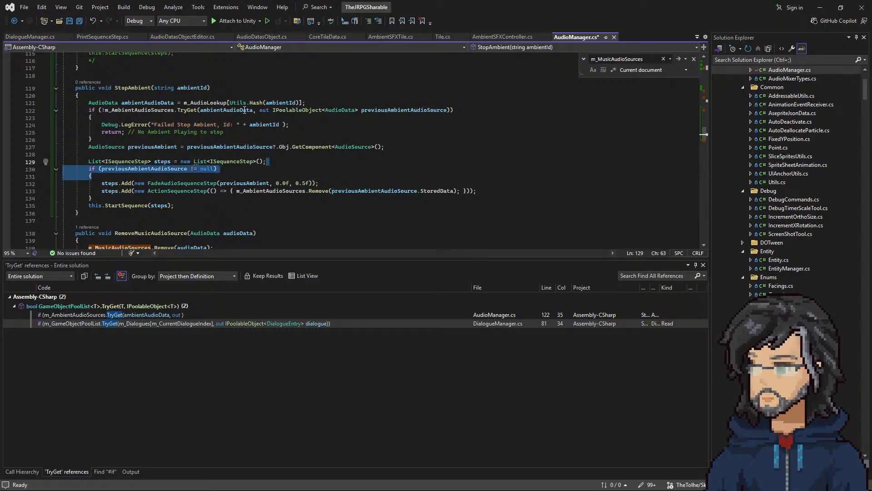
{"action": "key", "text": "Delete"}
{"action": "key", "text": "Down"}
{"action": "key", "text": "Down"}
{"action": "key", "text": "End"}
{"action": "key", "text": "shift+Down"}
{"action": "key", "text": "Delete"}
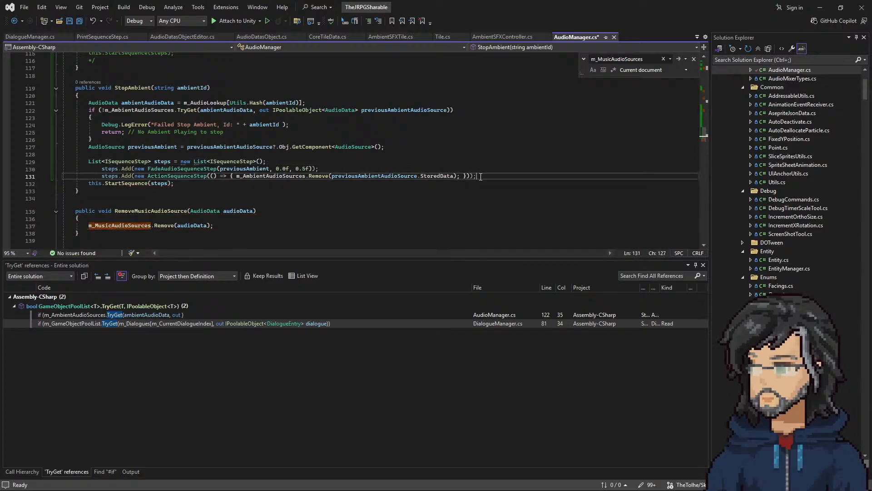
Step: Unindent the two steps.Add lines in StopAmbient by one level
{"action": "key", "text": "shift+Home"}
{"action": "key", "text": "shift+Up"}
{"action": "key", "text": "shift+Tab"}
{"action": "left_click", "coordinate": [331, 146]}
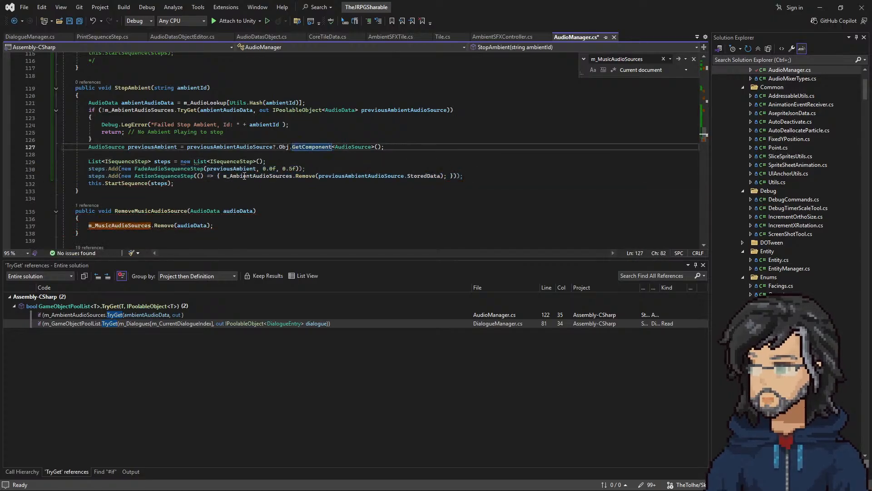
Step: Delete the commented-out music fade sequence block at the end of PlayAmbient in AudioManager
{"action": "scroll", "coordinate": [160, 161], "scroll_direction": "up", "scroll_amount": 6}
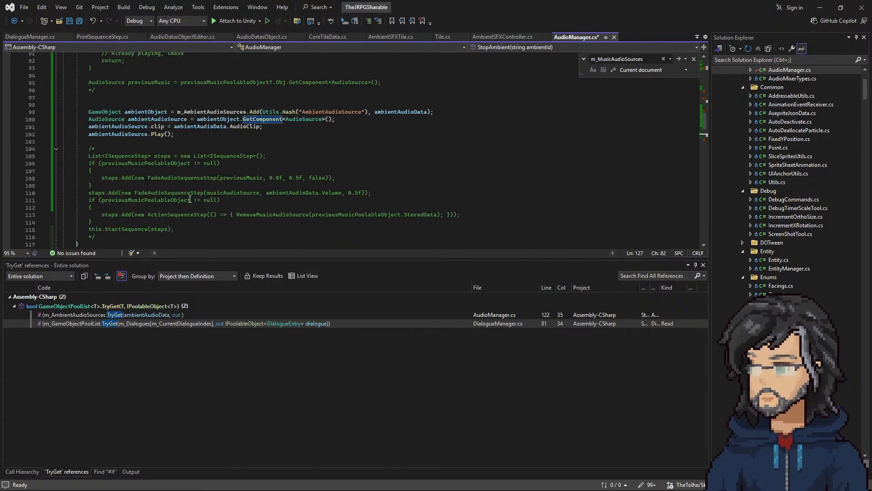
{"action": "left_click_drag", "start_coordinate": [102, 195], "coordinate": [22, 107]}
{"action": "key", "text": "BackSpace"}
{"action": "key", "text": "BackSpace"}
{"action": "key", "text": "BackSpace"}
Step: Delete the commented-out previous-music check and surplus blank lines at the start of PlayAmbient, and save AudioManager.cs
{"action": "scroll", "coordinate": [195, 160], "scroll_direction": "up", "scroll_amount": 4}
{"action": "scroll", "coordinate": [195, 160], "scroll_direction": "up", "scroll_amount": 2}
{"action": "left_click_drag", "start_coordinate": [98, 179], "coordinate": [10, 106]}
{"action": "key", "text": "BackSpace"}
{"action": "key", "text": "BackSpace"}
{"action": "key", "text": "Delete"}
{"action": "key", "text": "Delete"}
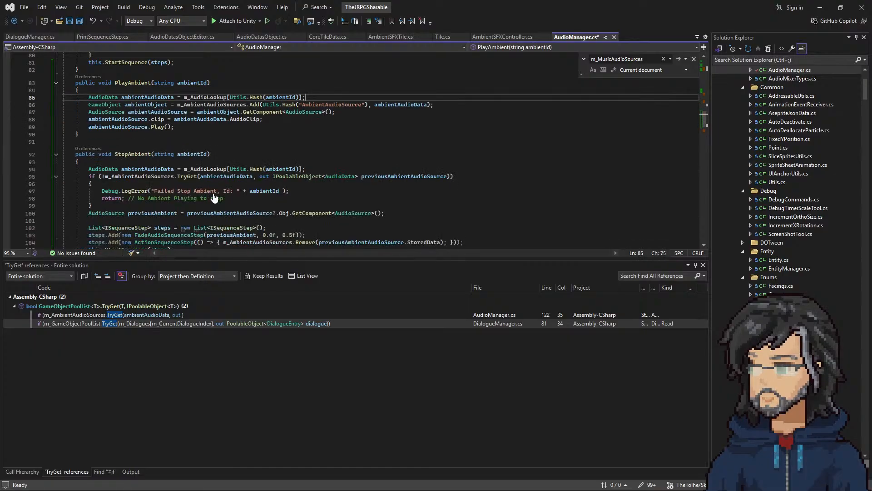
{"action": "key", "text": "ctrl+s"}
Step: Review PlayMusic's fade sequence against the cleaned-up PlayAmbient and StopAmbient methods
{"action": "scroll", "coordinate": [214, 193], "scroll_direction": "up", "scroll_amount": 10}
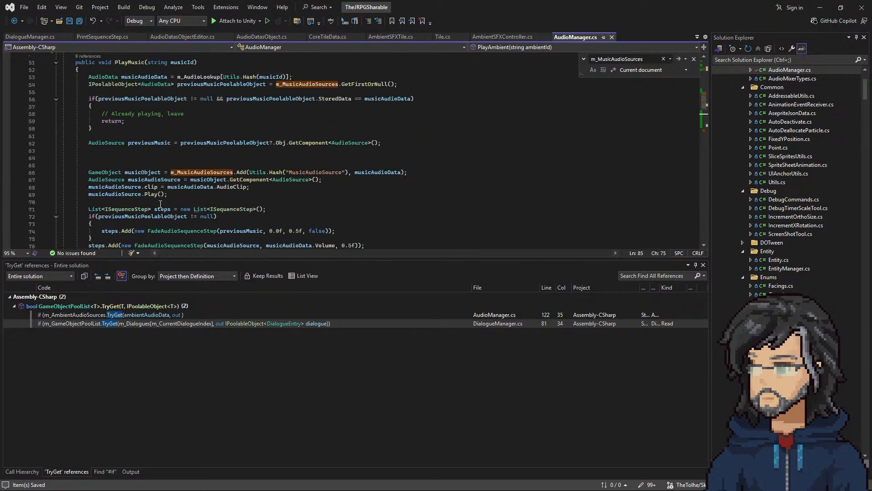
{"action": "scroll", "coordinate": [159, 198], "scroll_direction": "up", "scroll_amount": 3}
{"action": "scroll", "coordinate": [151, 185], "scroll_direction": "down", "scroll_amount": 8}
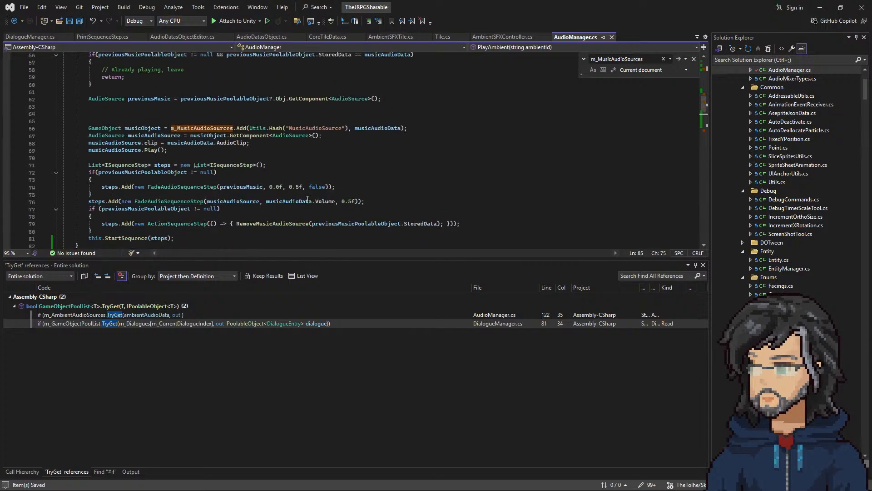
{"action": "scroll", "coordinate": [256, 175], "scroll_direction": "up", "scroll_amount": 7}
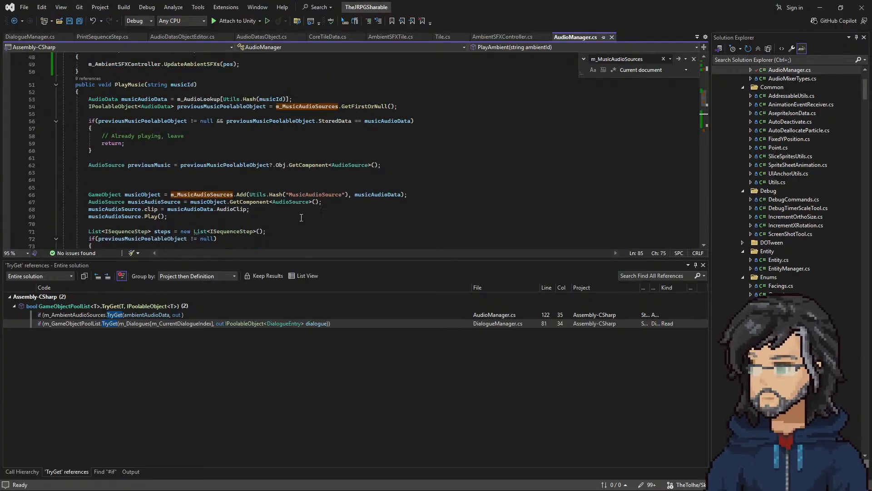
{"action": "scroll", "coordinate": [227, 204], "scroll_direction": "down", "scroll_amount": 14}
{"action": "scroll", "coordinate": [176, 193], "scroll_direction": "up", "scroll_amount": 1}
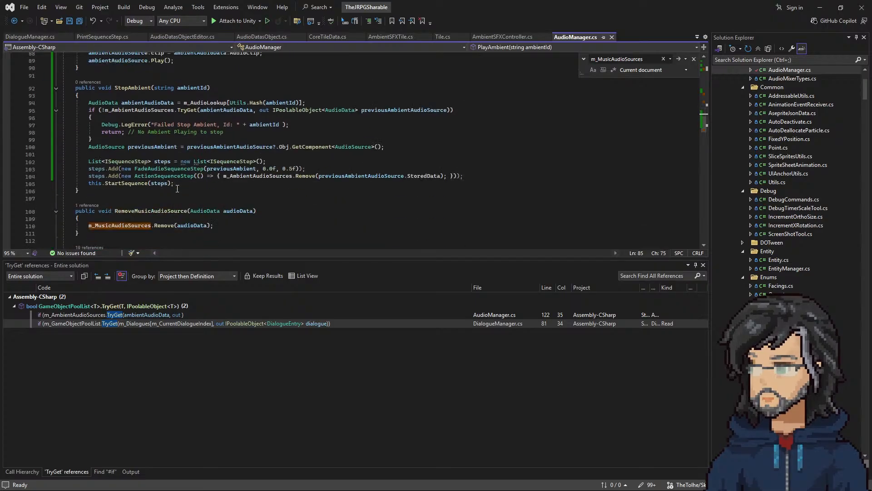
{"action": "scroll", "coordinate": [177, 188], "scroll_direction": "down", "scroll_amount": 3}
{"action": "scroll", "coordinate": [172, 194], "scroll_direction": "up", "scroll_amount": 5}
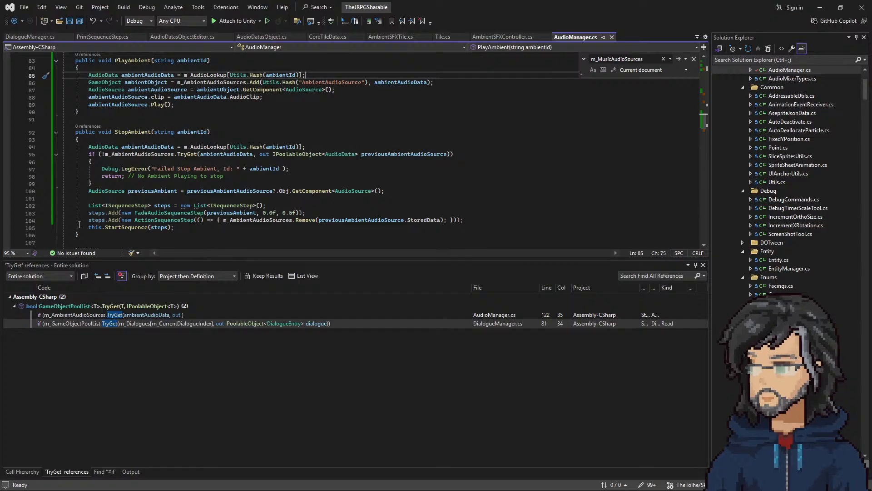
Step: Examine StopAmbient's TryGet check, its fade duration argument and the step that removes the ambient source
{"action": "double_click", "coordinate": [97, 214]}
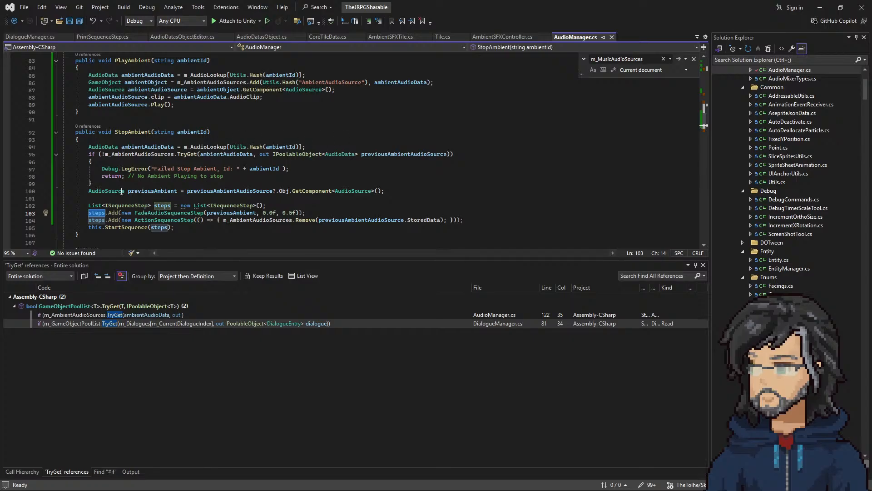
{"action": "left_click", "coordinate": [132, 131]}
{"action": "left_click_drag", "start_coordinate": [108, 214], "coordinate": [323, 213]}
{"action": "left_click_drag", "start_coordinate": [135, 220], "coordinate": [426, 221]}
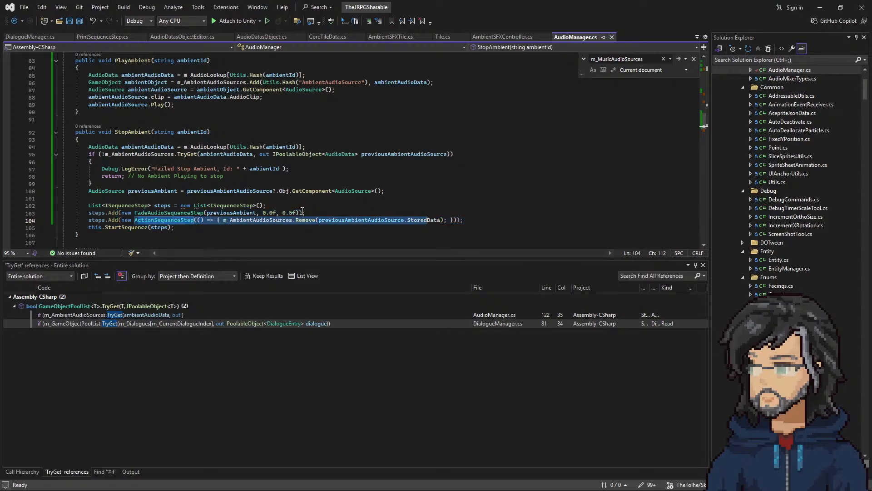
{"action": "left_click", "coordinate": [291, 213]}
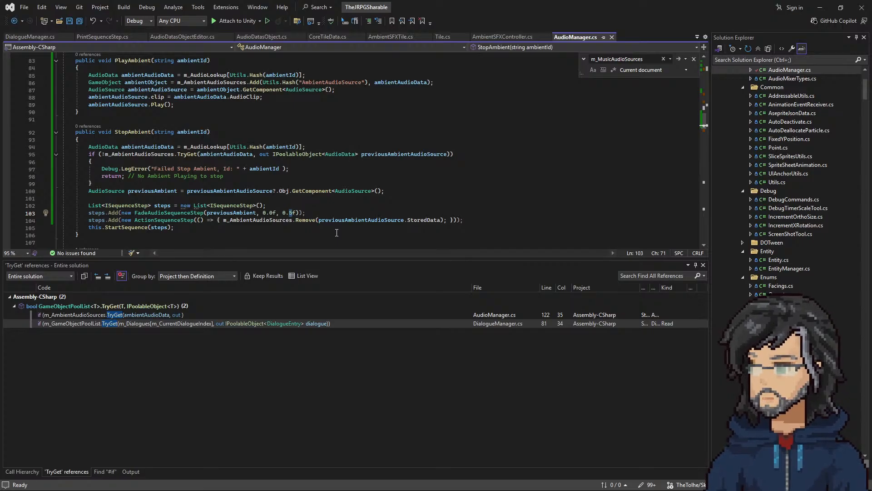
{"action": "left_click", "coordinate": [190, 131]}
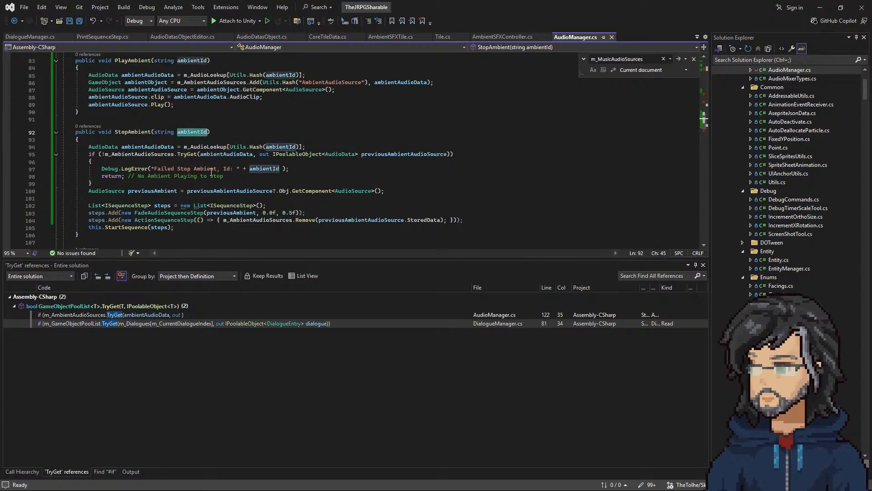
{"action": "left_click_drag", "start_coordinate": [105, 154], "coordinate": [380, 154]}
{"action": "double_click", "coordinate": [146, 155]}
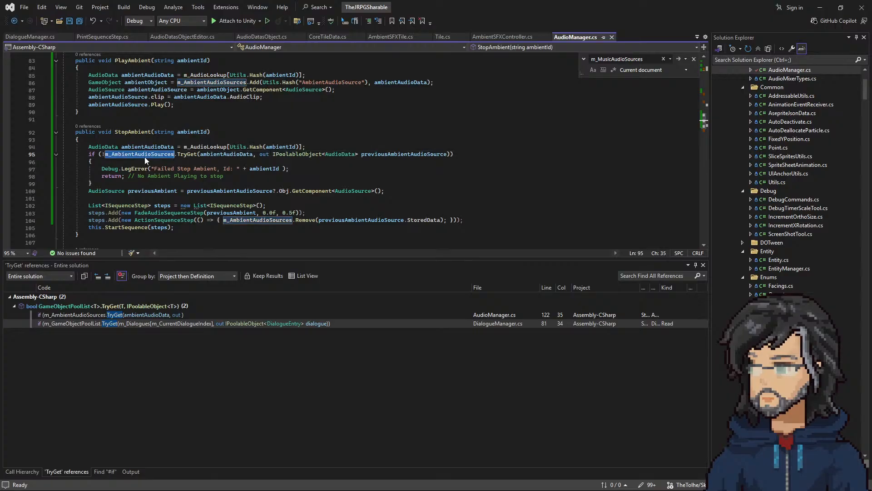
{"action": "left_click_drag", "start_coordinate": [266, 213], "coordinate": [305, 213]}
{"action": "left_click_drag", "start_coordinate": [177, 220], "coordinate": [287, 221]}
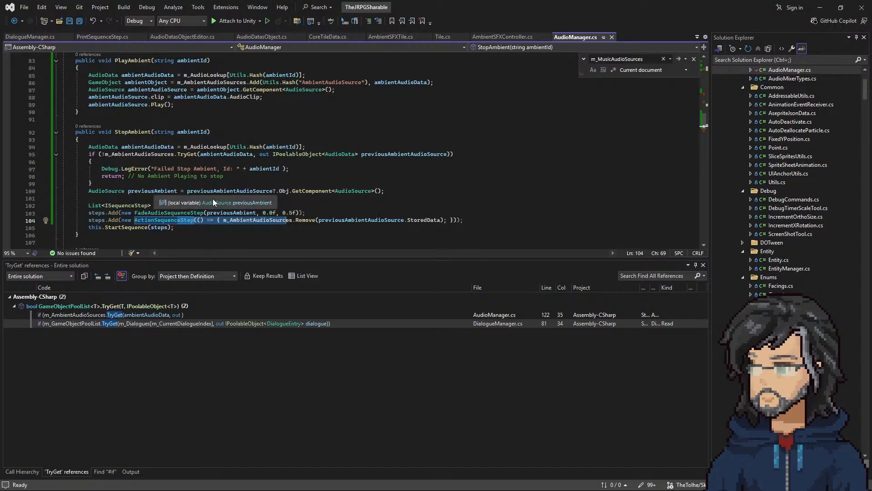
{"action": "left_click_drag", "start_coordinate": [269, 206], "coordinate": [303, 212]}
{"action": "left_click", "coordinate": [292, 213]}
{"action": "left_click", "coordinate": [292, 214]}
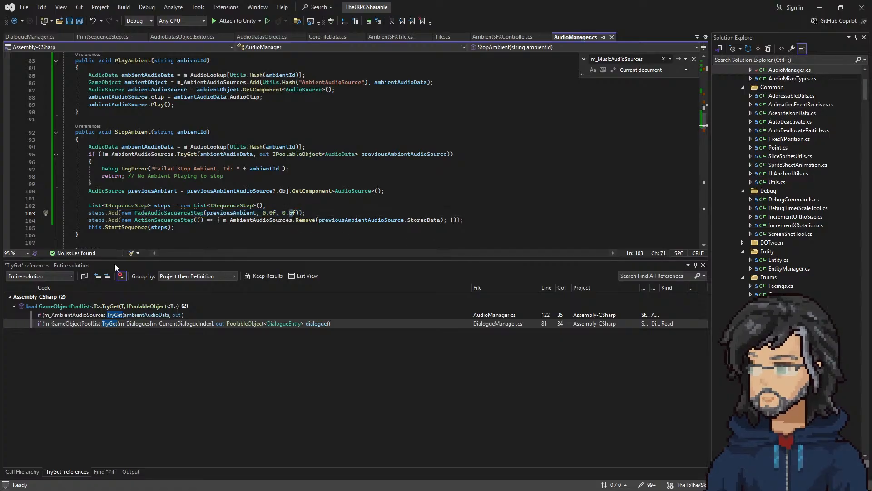
Step: Switch to Aseprite and go back through the Hiro_Animation timeline to the NW_Walk_Loop frames
{"action": "key", "text": "alt+Tab"}
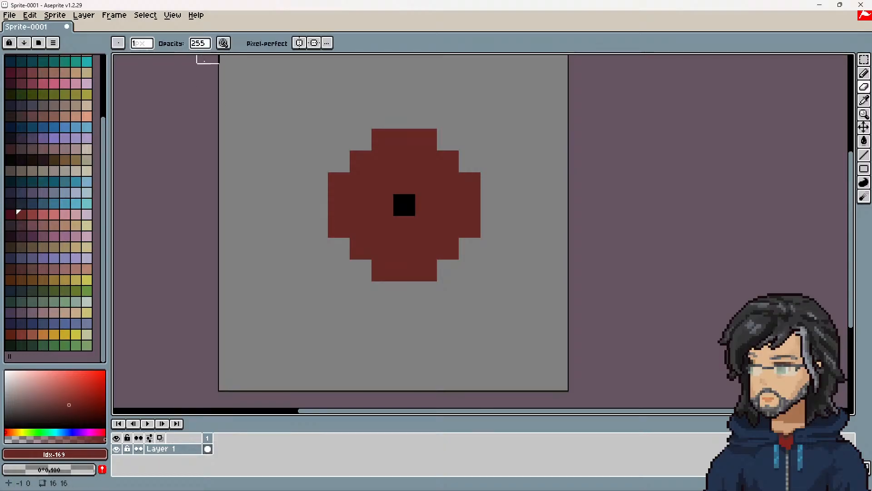
{"action": "key", "text": "alt+Tab"}
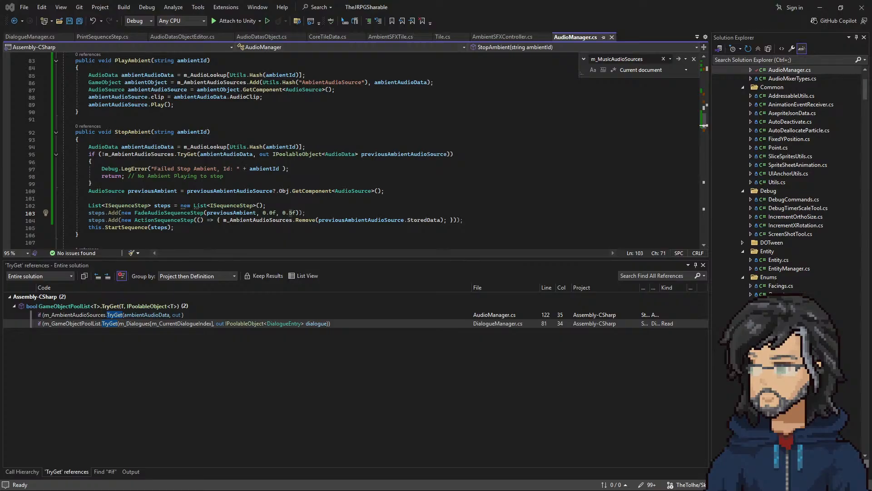
{"action": "key", "text": "alt+Tab"}
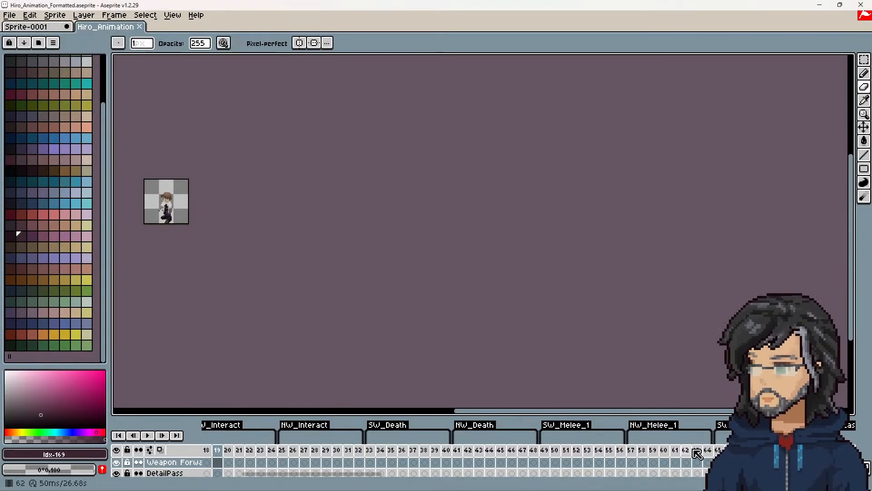
{"action": "left_click", "coordinate": [619, 454]}
{"action": "key", "text": "Left"}
{"action": "key", "text": "Left"}
{"action": "key", "text": "Left"}
{"action": "key", "text": "Left"}
{"action": "key", "text": "Left"}
{"action": "key", "text": "Left"}
{"action": "key", "text": "Left"}
{"action": "key", "text": "Left"}
{"action": "key", "text": "Left"}
{"action": "key", "text": "Left"}
{"action": "key", "text": "Left"}
{"action": "key", "text": "Left"}
{"action": "key", "text": "Left"}
{"action": "key", "text": "Left"}
{"action": "key", "text": "Left"}
{"action": "key", "text": "Left"}
{"action": "key", "text": "Left"}
{"action": "key", "text": "Left"}
{"action": "key", "text": "Left"}
{"action": "key", "text": "Left"}
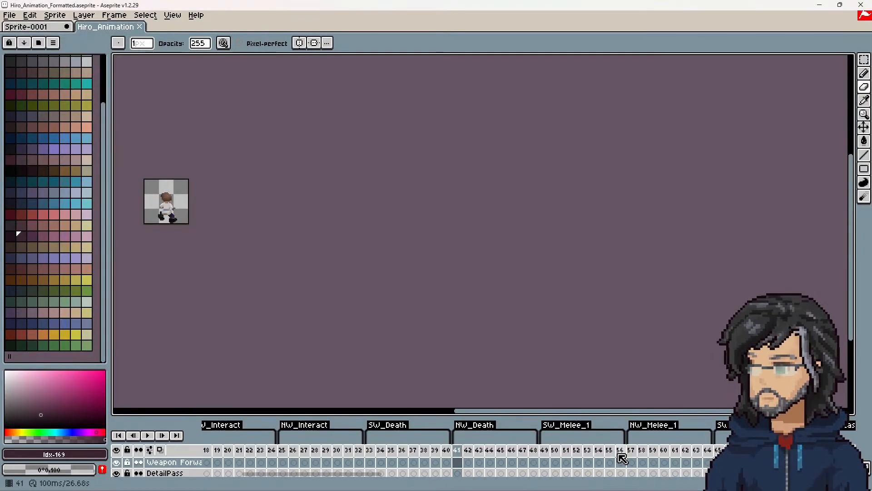
{"action": "key", "text": "Left"}
{"action": "key", "text": "Left"}
{"action": "key", "text": "Left"}
{"action": "key", "text": "Left"}
{"action": "key", "text": "Left"}
{"action": "key", "text": "Left"}
{"action": "key", "text": "Left"}
{"action": "key", "text": "Left"}
{"action": "key", "text": "Left"}
{"action": "key", "text": "Left"}
{"action": "key", "text": "Left"}
{"action": "key", "text": "Left"}
{"action": "key", "text": "Left"}
{"action": "key", "text": "Left"}
{"action": "key", "text": "Left"}
{"action": "key", "text": "Left"}
{"action": "key", "text": "Left"}
{"action": "key", "text": "Left"}
{"action": "key", "text": "Left"}
{"action": "key", "text": "Left"}
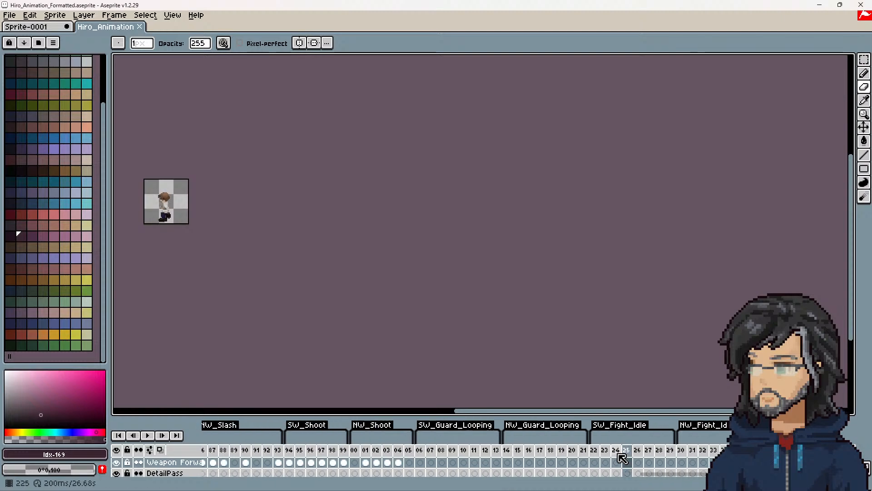
{"action": "key", "text": "Left"}
{"action": "key", "text": "Left"}
{"action": "key", "text": "Left"}
{"action": "key", "text": "Left"}
{"action": "key", "text": "Left"}
{"action": "key", "text": "Left"}
{"action": "key", "text": "Left"}
{"action": "key", "text": "Left"}
{"action": "key", "text": "Left"}
{"action": "key", "text": "Left"}
{"action": "key", "text": "Left"}
{"action": "key", "text": "Left"}
{"action": "key", "text": "Left"}
{"action": "key", "text": "Left"}
{"action": "key", "text": "Left"}
{"action": "key", "text": "Left"}
{"action": "key", "text": "Left"}
{"action": "key", "text": "Left"}
{"action": "key", "text": "Left"}
{"action": "key", "text": "Left"}
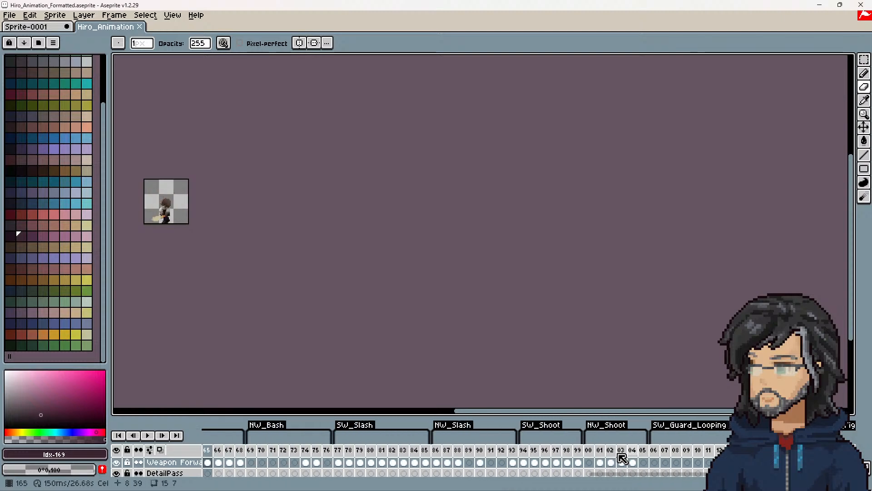
{"action": "key", "text": "Left"}
{"action": "key", "text": "Left"}
{"action": "key", "text": "Left"}
{"action": "key", "text": "Left"}
{"action": "key", "text": "Left"}
{"action": "key", "text": "Left"}
{"action": "key", "text": "Left"}
{"action": "key", "text": "Left"}
{"action": "key", "text": "Left"}
{"action": "key", "text": "Left"}
{"action": "key", "text": "Left"}
{"action": "key", "text": "Left"}
{"action": "key", "text": "Left"}
{"action": "key", "text": "Left"}
{"action": "key", "text": "Left"}
{"action": "key", "text": "Left"}
{"action": "key", "text": "Left"}
{"action": "key", "text": "Left"}
{"action": "key", "text": "Left"}
{"action": "key", "text": "Left"}
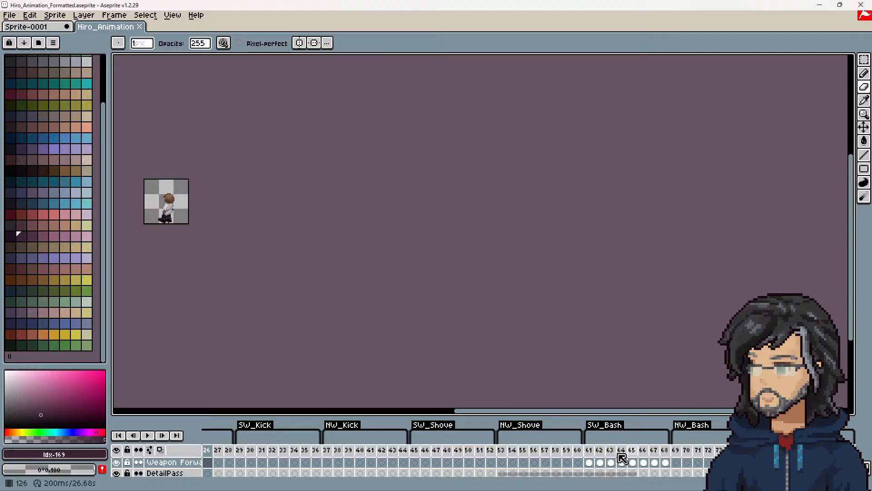
{"action": "key", "text": "Left"}
{"action": "key", "text": "Left"}
{"action": "key", "text": "Left"}
{"action": "key", "text": "Left"}
{"action": "key", "text": "Left"}
{"action": "key", "text": "Left"}
{"action": "key", "text": "Left"}
{"action": "key", "text": "Left"}
{"action": "key", "text": "Left"}
{"action": "key", "text": "Left"}
{"action": "key", "text": "Left"}
{"action": "key", "text": "Left"}
{"action": "key", "text": "Left"}
{"action": "key", "text": "Left"}
{"action": "key", "text": "Left"}
{"action": "key", "text": "Left"}
{"action": "key", "text": "Left"}
{"action": "key", "text": "Left"}
{"action": "key", "text": "Left"}
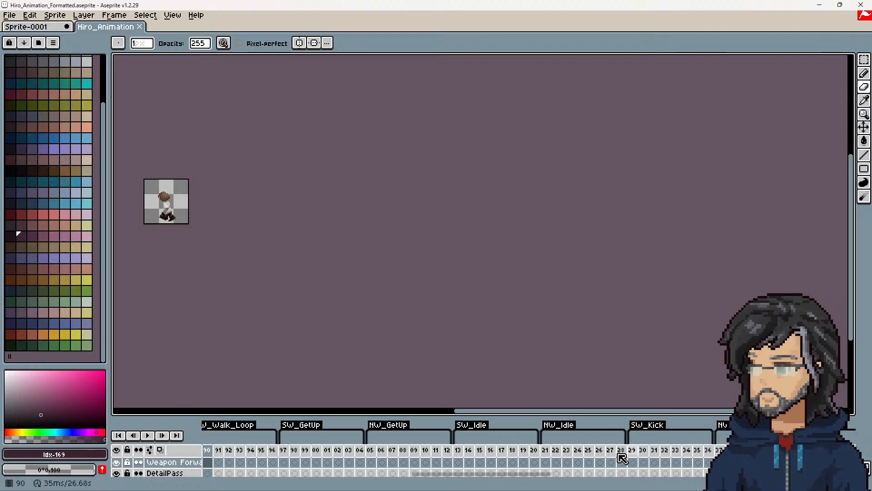
Step: Select frames 89 to 96 of NW_Walk_Loop to check their total duration, and return to Visual Studio
{"action": "left_click", "coordinate": [262, 450]}
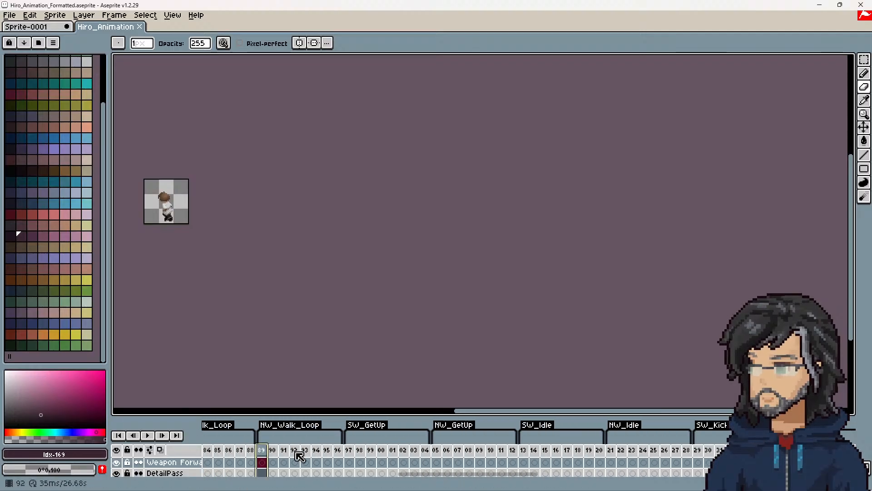
{"action": "left_click", "coordinate": [340, 451], "text": "shift"}
{"action": "left_click_drag", "start_coordinate": [262, 450], "coordinate": [339, 450]}
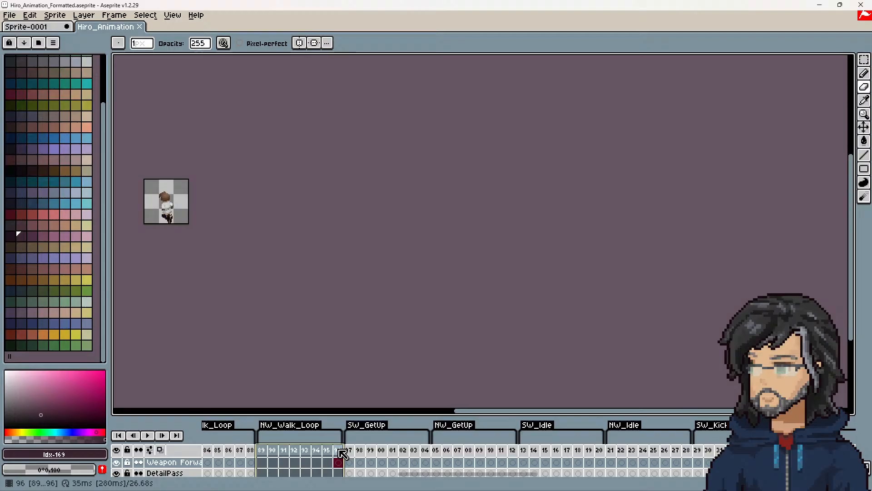
{"action": "left_click", "coordinate": [819, 5]}
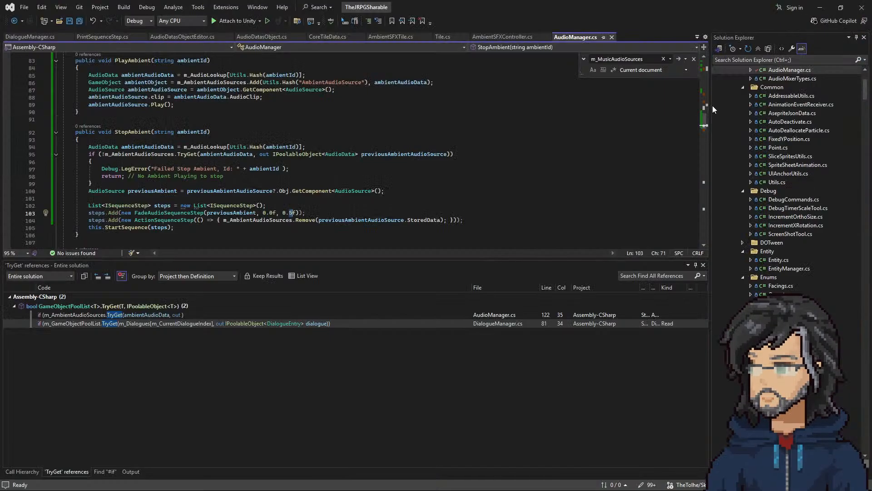
Step: Set the fade duration in StopAmbient's FadeAudioSequenceStep to 0.2f and save the file
{"action": "key", "text": "Left"}
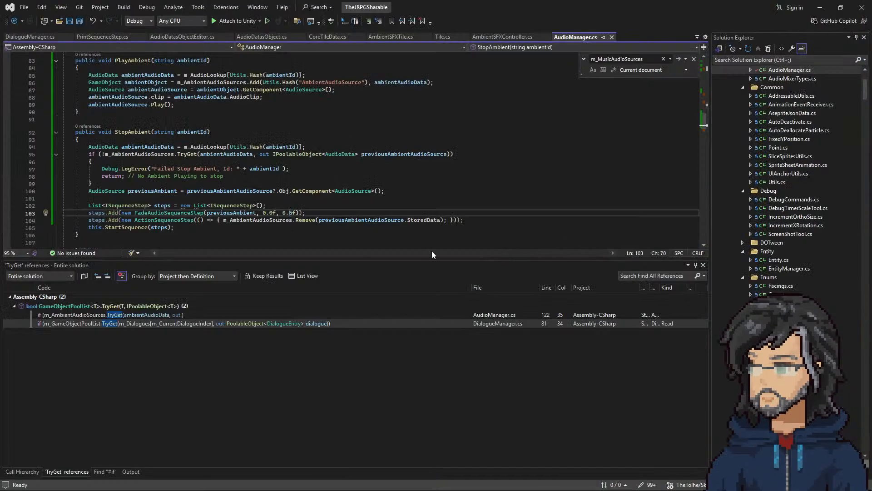
{"action": "key", "text": "Delete"}
{"action": "type", "text": "2"}
{"action": "key", "text": "ctrl+s"}
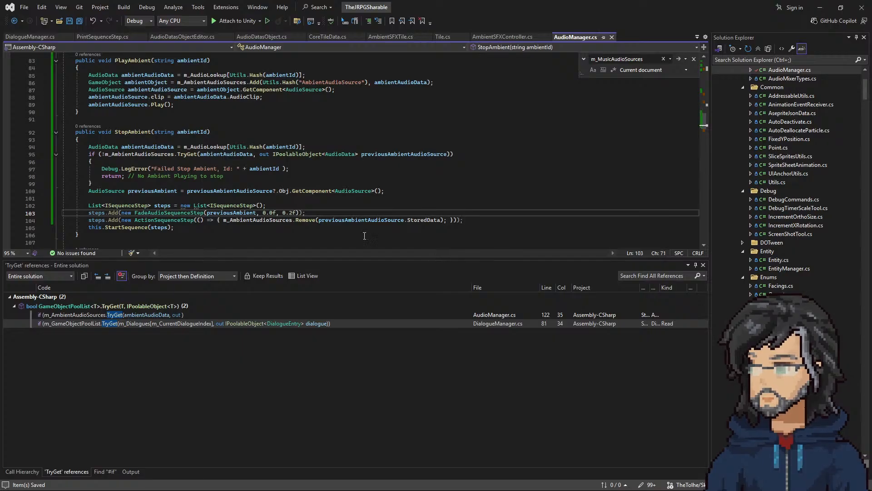
Step: Refine the fade duration in StopAmbient's FadeAudioSequenceStep to 0.25f
{"action": "double_click", "coordinate": [295, 213]}
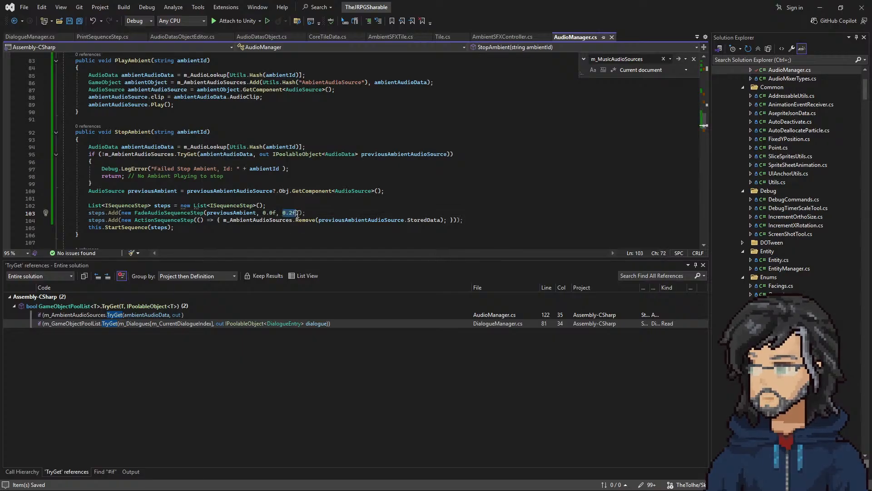
{"action": "key", "text": "Up"}
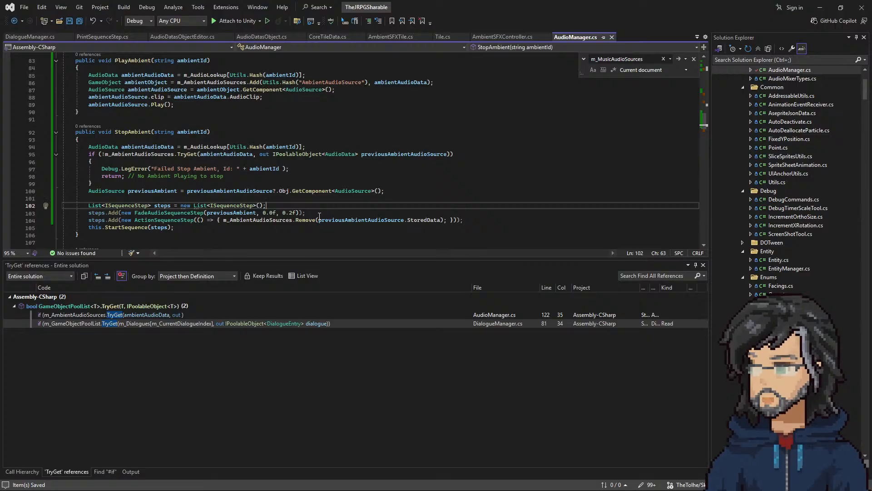
{"action": "left_click", "coordinate": [292, 213]}
{"action": "type", "text": "5"}
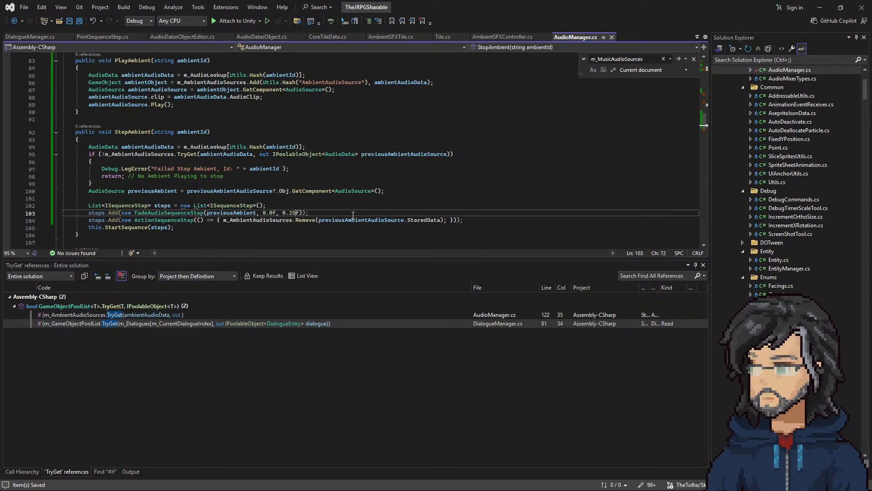
{"action": "left_click_drag", "start_coordinate": [337, 217], "coordinate": [59, 214]}
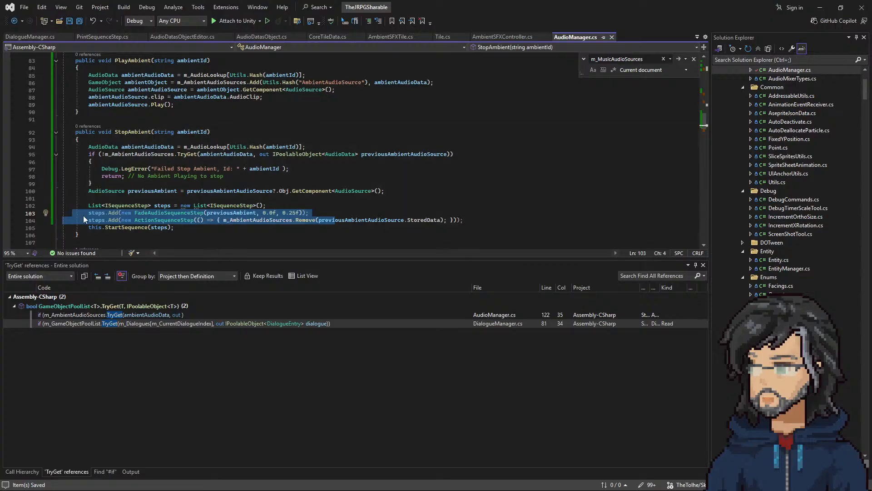
{"action": "left_click", "coordinate": [267, 215]}
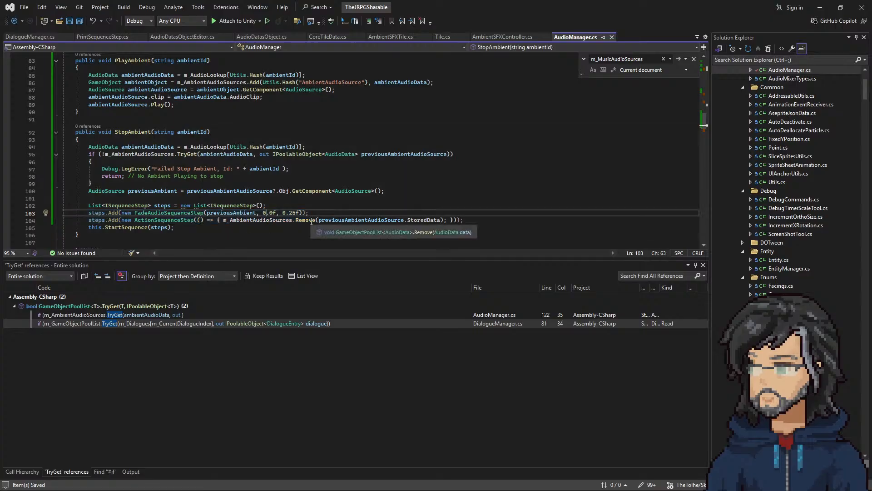
{"action": "left_click", "coordinate": [372, 212]}
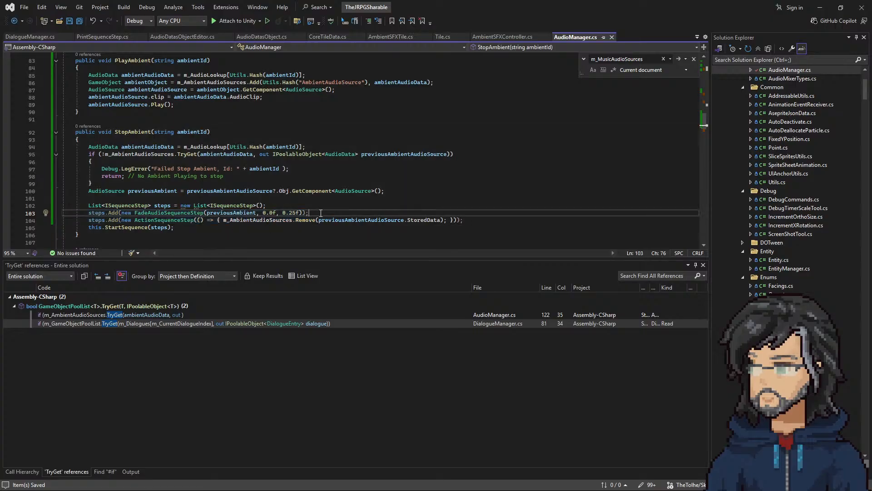
Step: Uncomment the AudioManager PlayAmbient(current) and StopAmbient(previous) calls in AmbientSFXController.cs, save it, and return to AudioManager.cs
{"action": "left_click", "coordinate": [498, 38]}
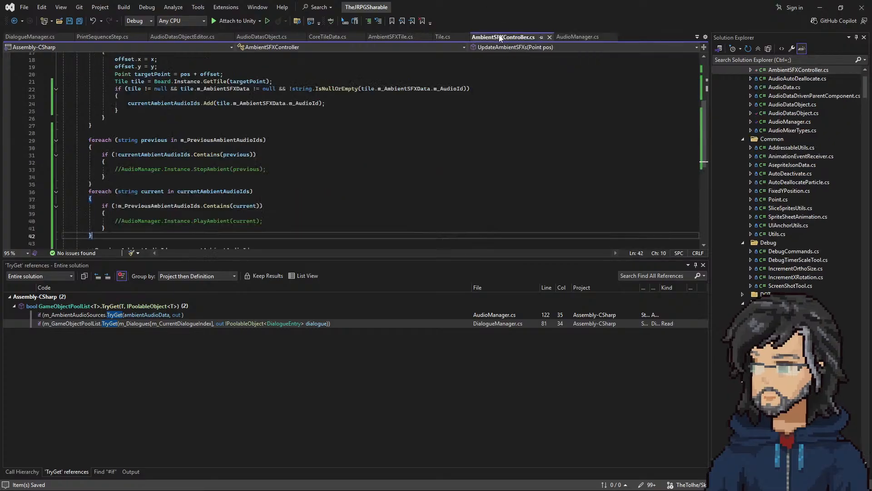
{"action": "left_click", "coordinate": [121, 220]}
{"action": "key", "text": "BackSpace"}
{"action": "key", "text": "BackSpace"}
{"action": "left_click", "coordinate": [121, 169]}
{"action": "key", "text": "BackSpace"}
{"action": "key", "text": "BackSpace"}
{"action": "left_click", "coordinate": [273, 200]}
{"action": "key", "text": "ctrl+s"}
{"action": "left_click", "coordinate": [576, 36]}
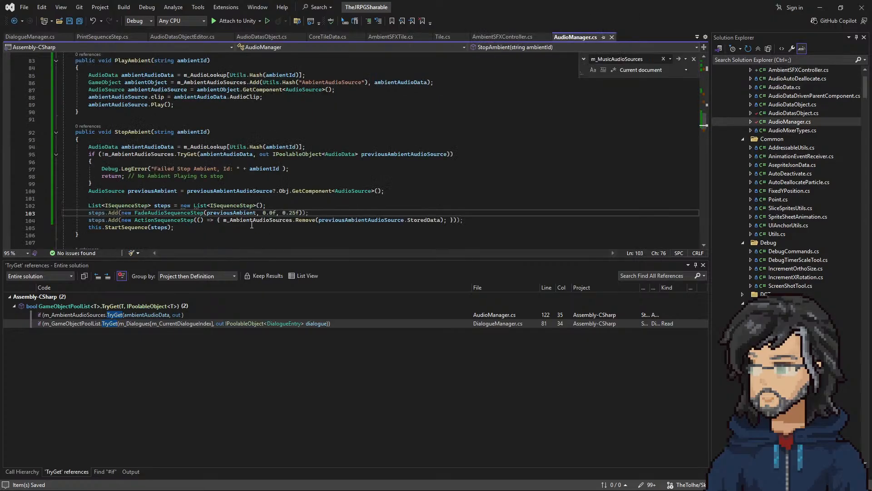
Step: Review PlayAmbient and StopAmbient in AudioManager.cs, then switch to Unity and run the IT_Woods_Room_F7 scene
{"action": "scroll", "coordinate": [230, 210], "scroll_direction": "up", "scroll_amount": 1}
{"action": "scroll", "coordinate": [230, 209], "scroll_direction": "up", "scroll_amount": 4}
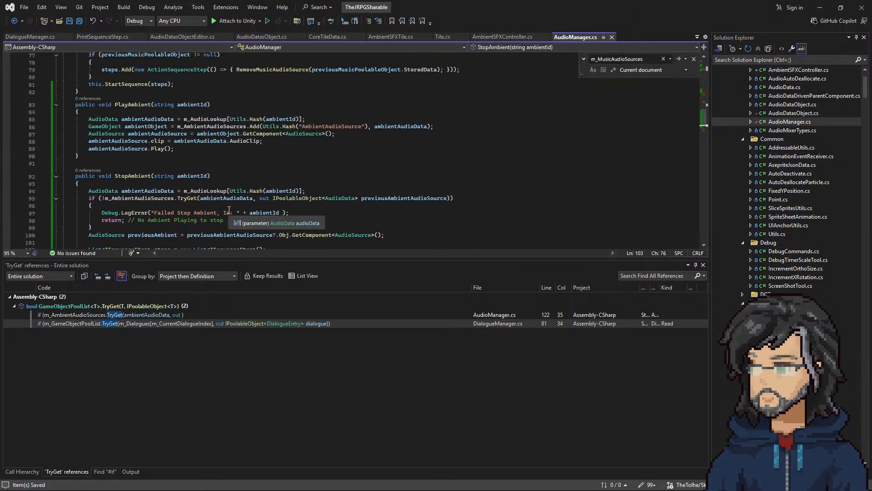
{"action": "scroll", "coordinate": [230, 210], "scroll_direction": "down", "scroll_amount": 4}
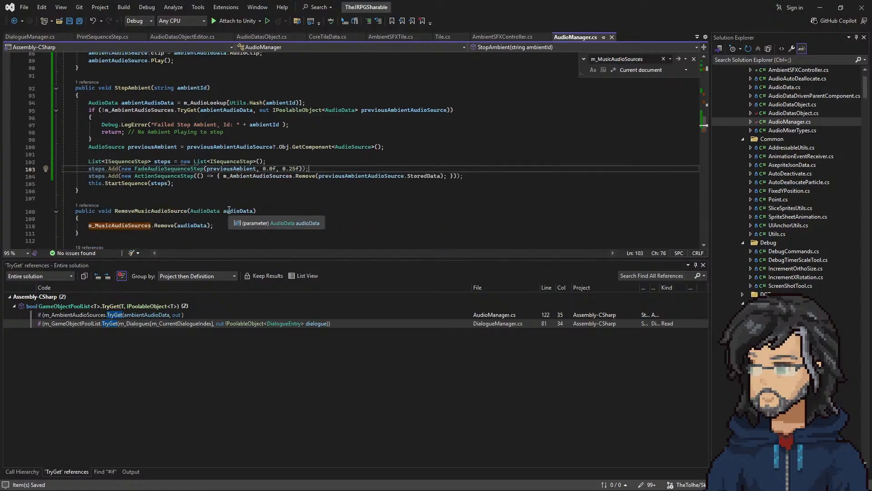
{"action": "scroll", "coordinate": [229, 210], "scroll_direction": "up", "scroll_amount": 5}
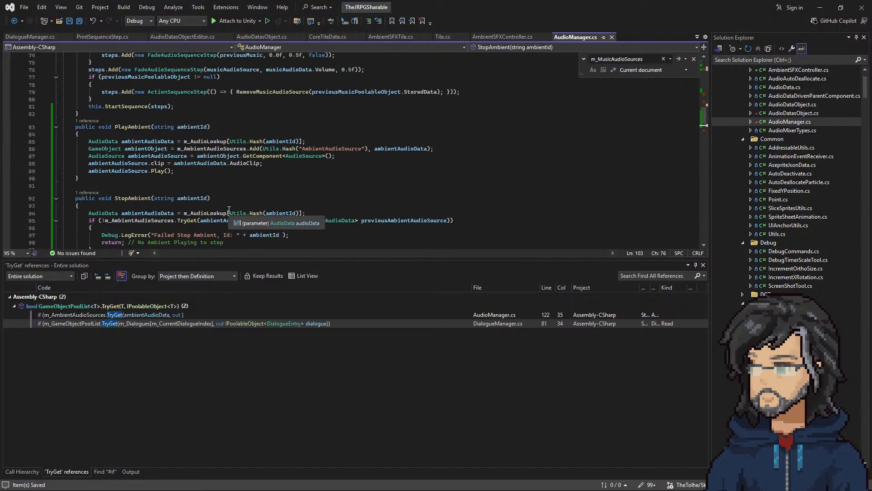
{"action": "scroll", "coordinate": [229, 209], "scroll_direction": "down", "scroll_amount": 3}
{"action": "left_click", "coordinate": [820, 7]}
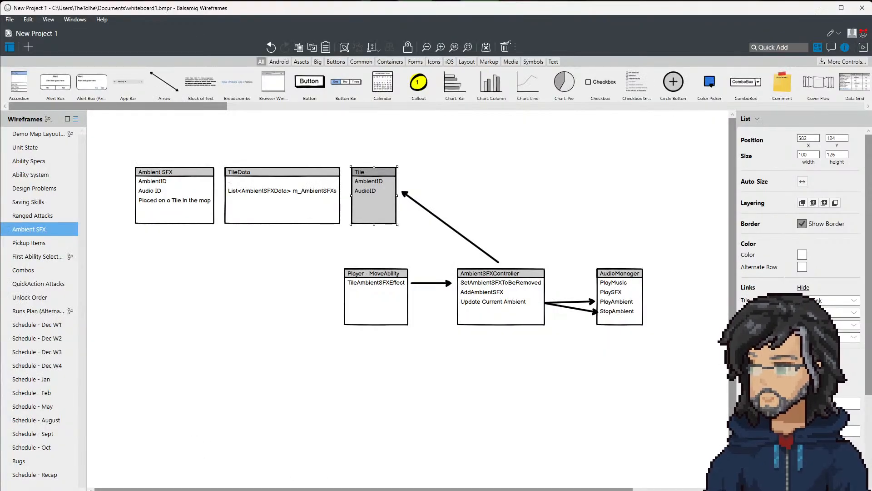
{"action": "key", "text": "alt+Tab"}
{"action": "left_click", "coordinate": [481, 58]}
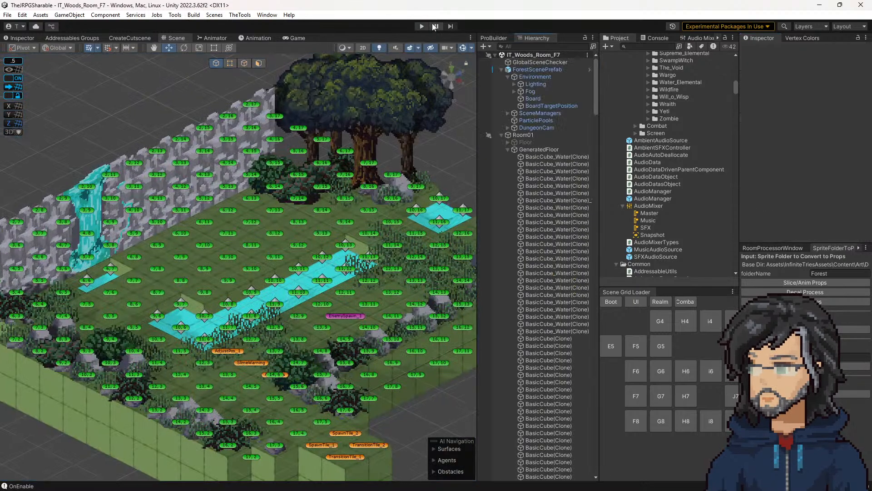
{"action": "left_click", "coordinate": [421, 27]}
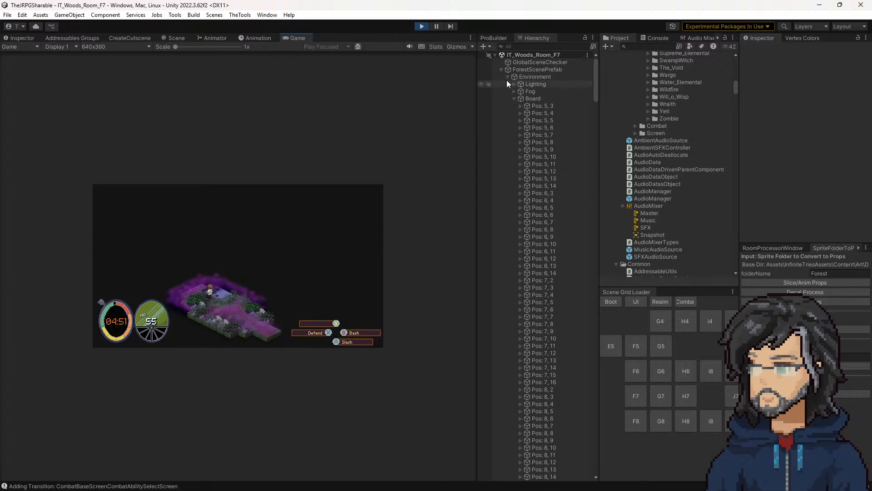
Step: Search the Hierarchy for "audioman", select the running AudioManager, and expand it in the full object list
{"action": "left_click", "coordinate": [520, 46]}
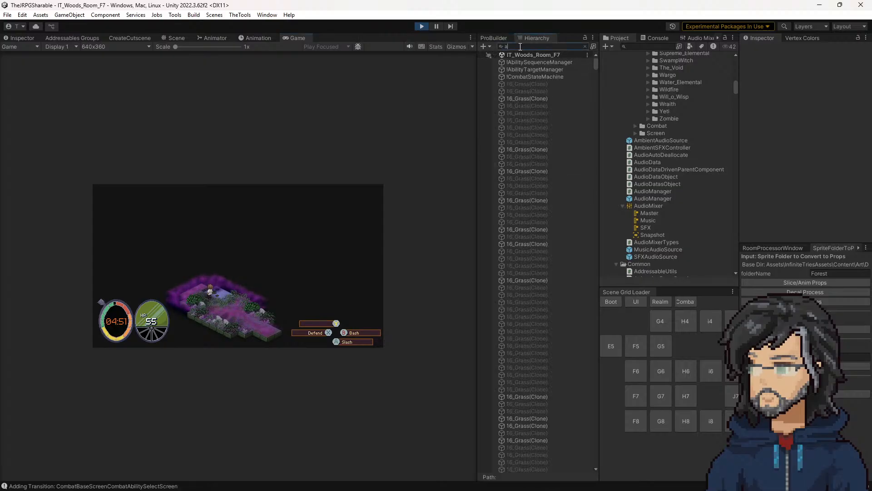
{"action": "type", "text": "audioman"}
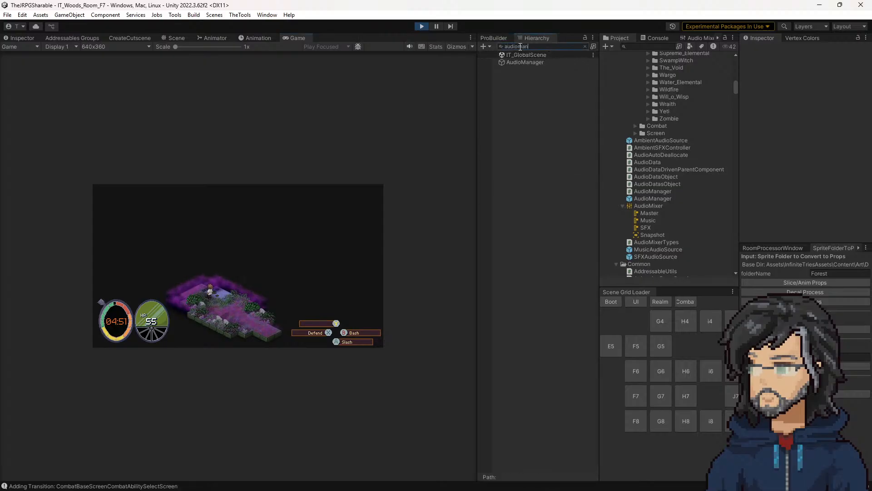
{"action": "left_click", "coordinate": [519, 62]}
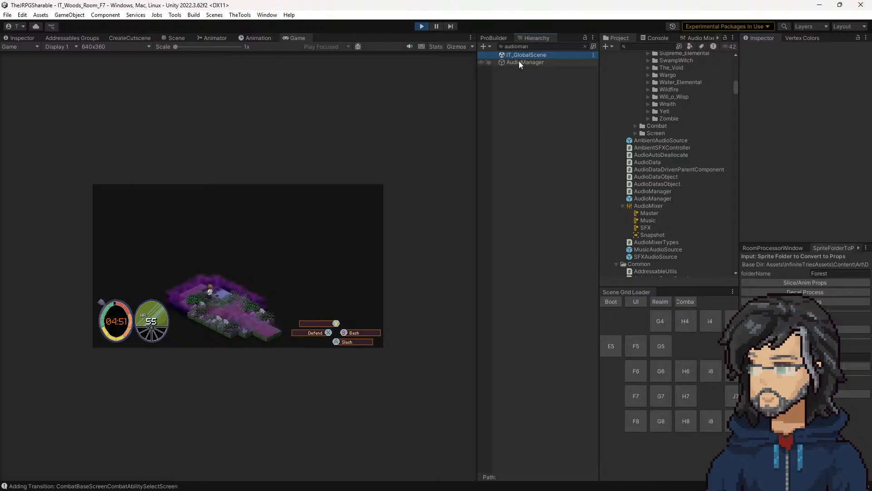
{"action": "left_click", "coordinate": [585, 47]}
{"action": "left_click", "coordinate": [507, 411]}
Step: Inspect the active music and ambient audio source clones, raise the ambient clone's volume to 0.86, and stop play mode
{"action": "left_click", "coordinate": [551, 431]}
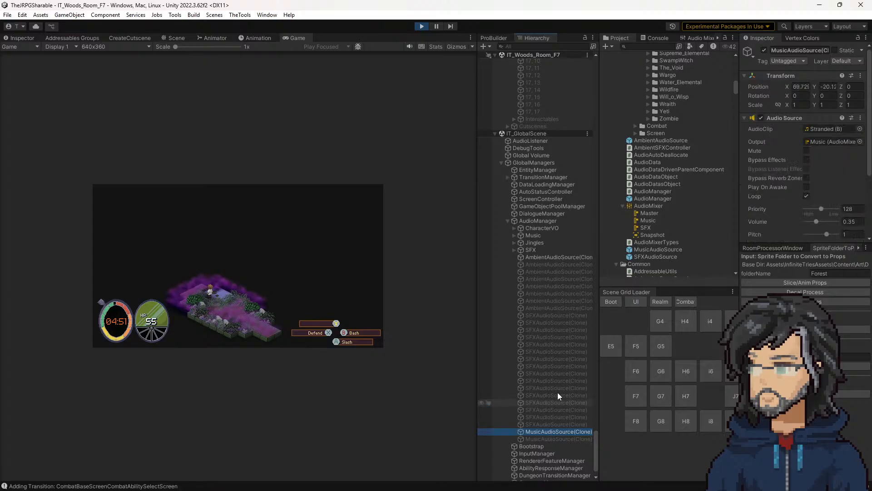
{"action": "left_click", "coordinate": [567, 257]}
{"action": "scroll", "coordinate": [794, 169], "scroll_direction": "down", "scroll_amount": 5}
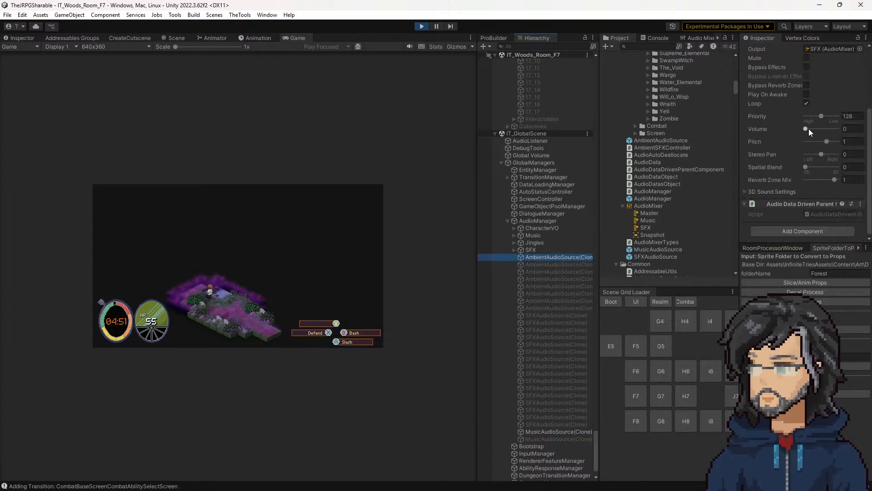
{"action": "left_click_drag", "start_coordinate": [806, 129], "coordinate": [823, 130]}
{"action": "left_click", "coordinate": [424, 25]}
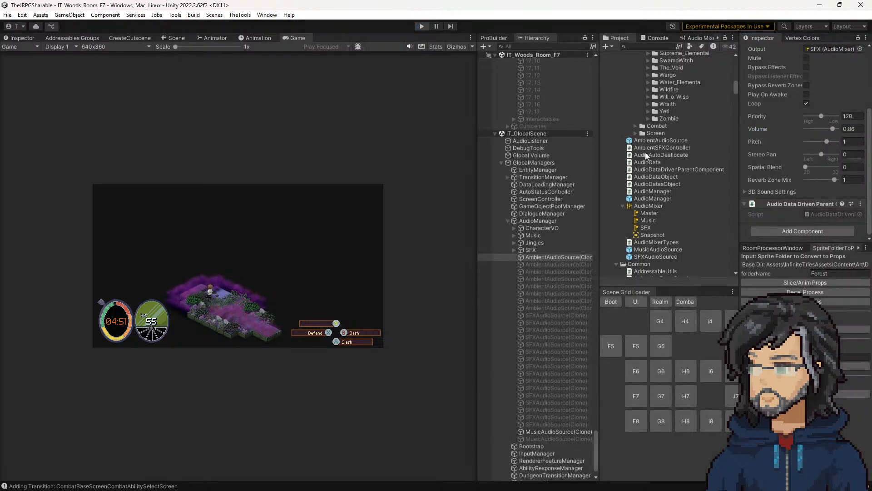
Step: Open the SFXAudioSource and AmbientAudioSource prefabs to compare their Audio Source volume settings
{"action": "double_click", "coordinate": [659, 256]}
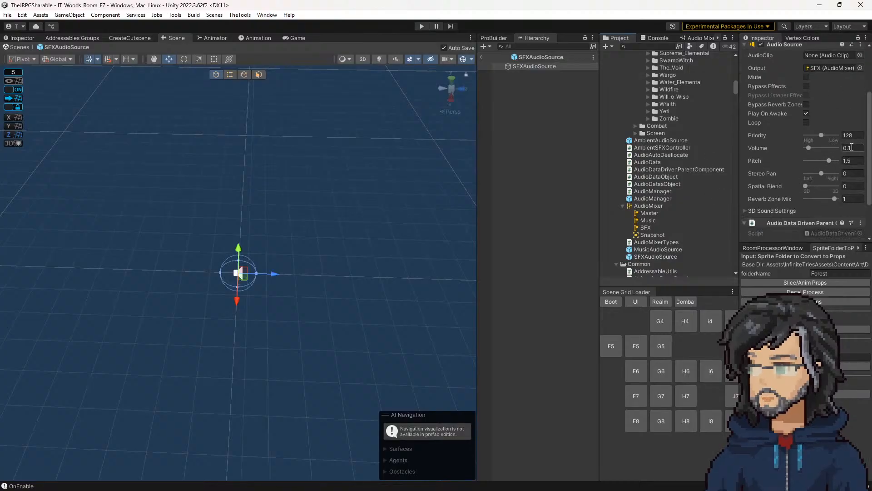
{"action": "double_click", "coordinate": [660, 140]}
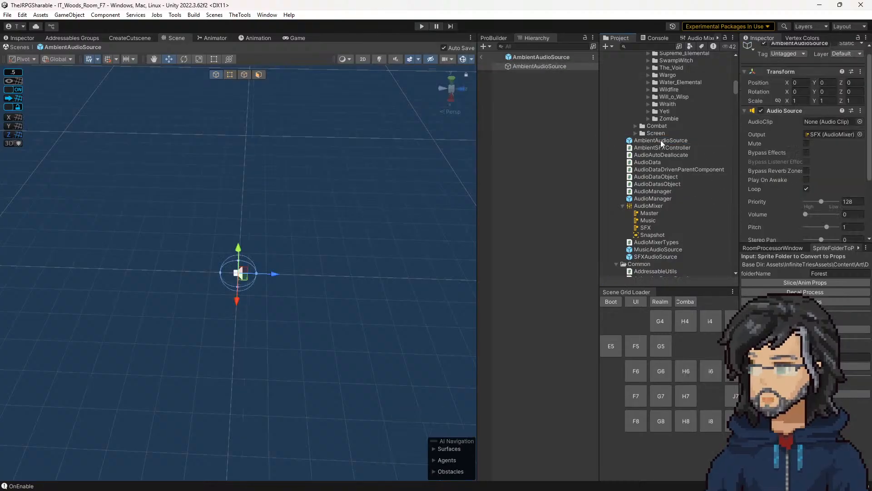
{"action": "scroll", "coordinate": [804, 173], "scroll_direction": "down", "scroll_amount": 1}
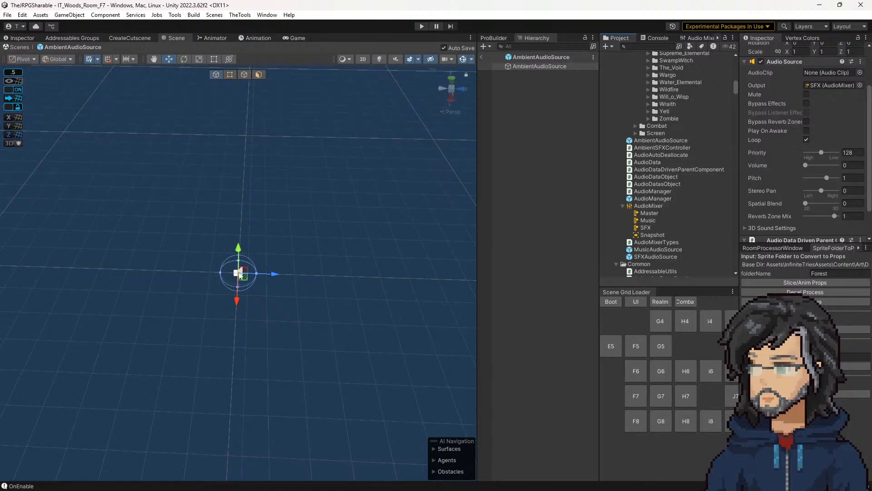
Step: In Visual Studio, examine how PlayMusic and PlaySFX apply volume, and copy PlaySFX's sfxAudioSource.volume assignment line
{"action": "key", "text": "alt+Tab"}
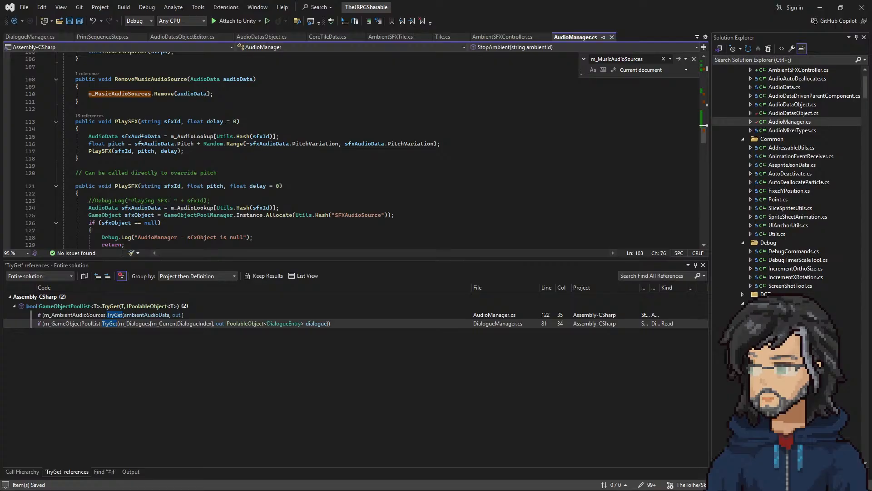
{"action": "scroll", "coordinate": [218, 159], "scroll_direction": "up", "scroll_amount": 15}
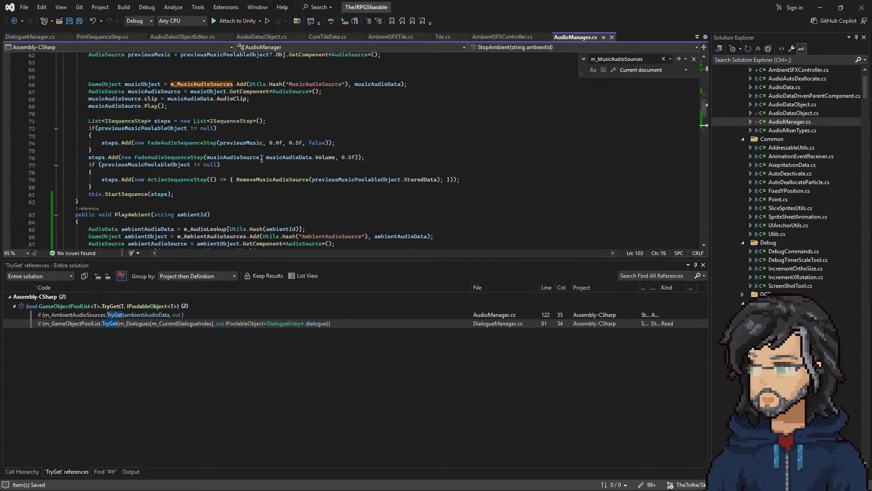
{"action": "double_click", "coordinate": [273, 157]}
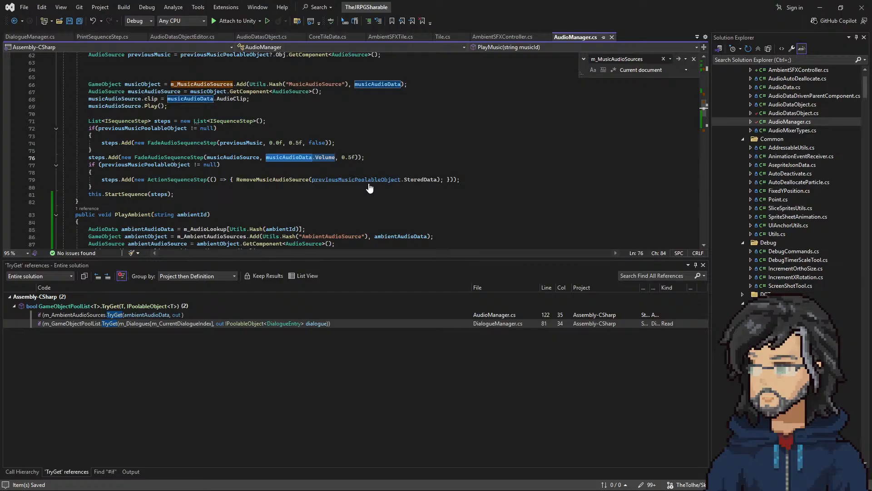
{"action": "scroll", "coordinate": [364, 184], "scroll_direction": "down", "scroll_amount": 15}
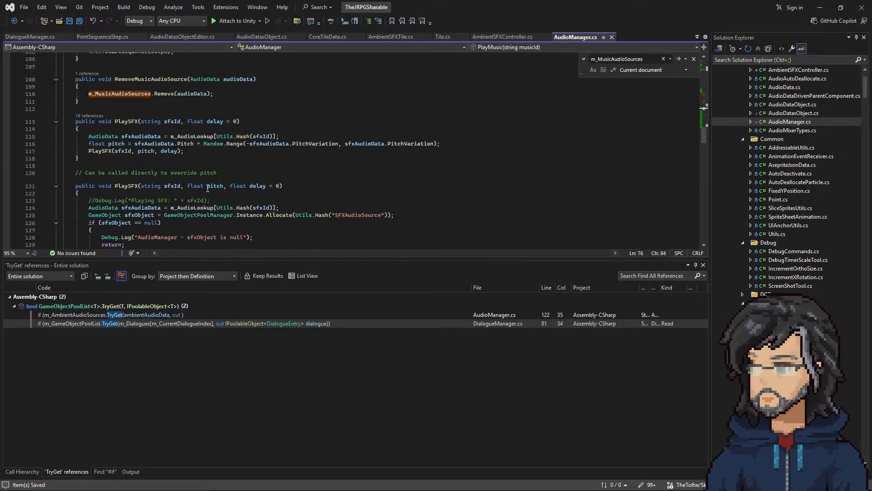
{"action": "double_click", "coordinate": [106, 152]}
{"action": "scroll", "coordinate": [167, 180], "scroll_direction": "down", "scroll_amount": 2}
{"action": "scroll", "coordinate": [167, 180], "scroll_direction": "down", "scroll_amount": 1}
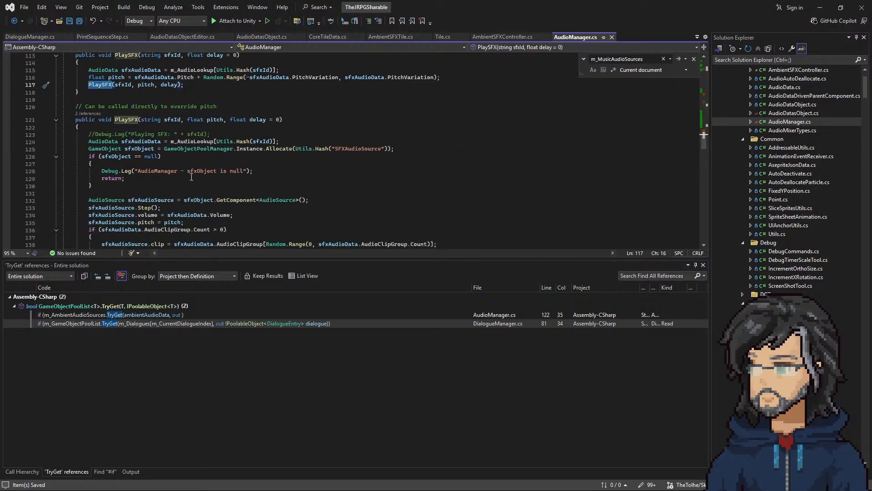
{"action": "scroll", "coordinate": [250, 172], "scroll_direction": "down", "scroll_amount": 2}
{"action": "left_click_drag", "start_coordinate": [249, 171], "coordinate": [247, 166]}
{"action": "key", "text": "ctrl+c"}
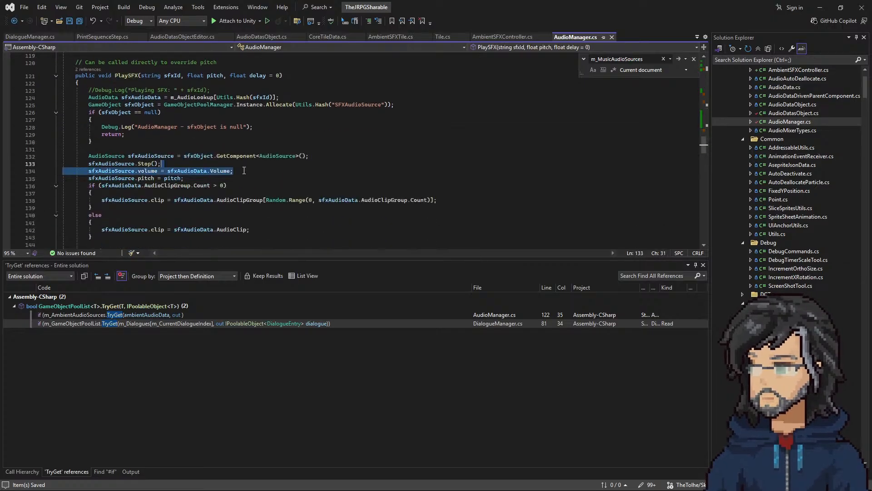
{"action": "scroll", "coordinate": [290, 177], "scroll_direction": "up", "scroll_amount": 12}
{"action": "scroll", "coordinate": [250, 177], "scroll_direction": "up", "scroll_amount": 11}
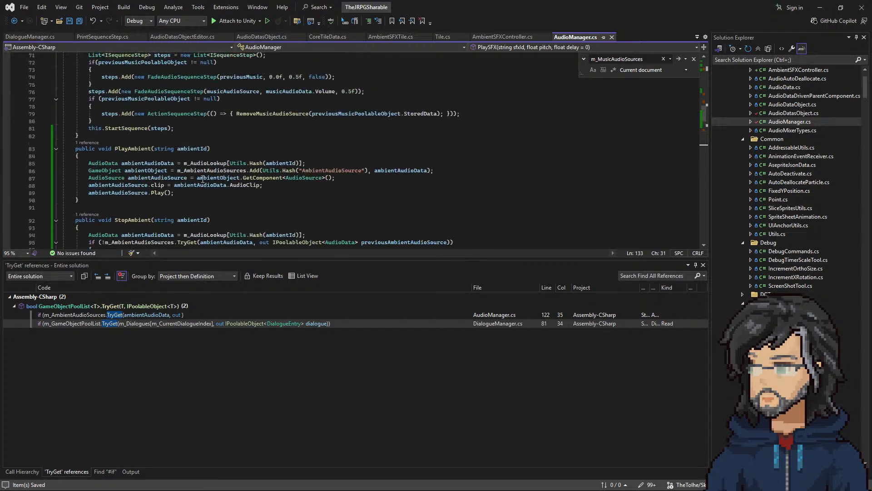
{"action": "left_click", "coordinate": [333, 159]}
{"action": "key", "text": "ctrl+v"}
{"action": "key", "text": "ctrl+z"}
Step: Insert the copied volume assignment after the clip assignment in PlayAmbient, and replace sfxAudioSource with ambientAudioSource
{"action": "scroll", "coordinate": [256, 180], "scroll_direction": "up", "scroll_amount": 2}
{"action": "scroll", "coordinate": [209, 177], "scroll_direction": "down", "scroll_amount": 5}
{"action": "scroll", "coordinate": [208, 176], "scroll_direction": "down", "scroll_amount": 8}
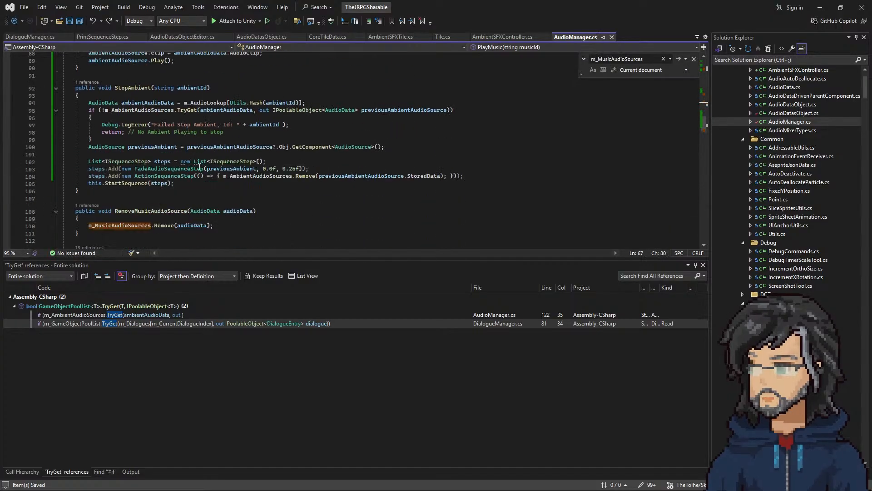
{"action": "scroll", "coordinate": [208, 158], "scroll_direction": "up", "scroll_amount": 3}
{"action": "left_click", "coordinate": [274, 119]}
{"action": "key", "text": "ctrl+v"}
{"action": "double_click", "coordinate": [131, 126]}
{"action": "left_click", "coordinate": [130, 119]}
{"action": "double_click", "coordinate": [129, 120]}
{"action": "key", "text": "ctrl+c"}
{"action": "double_click", "coordinate": [129, 127]}
{"action": "key", "text": "ctrl+v"}
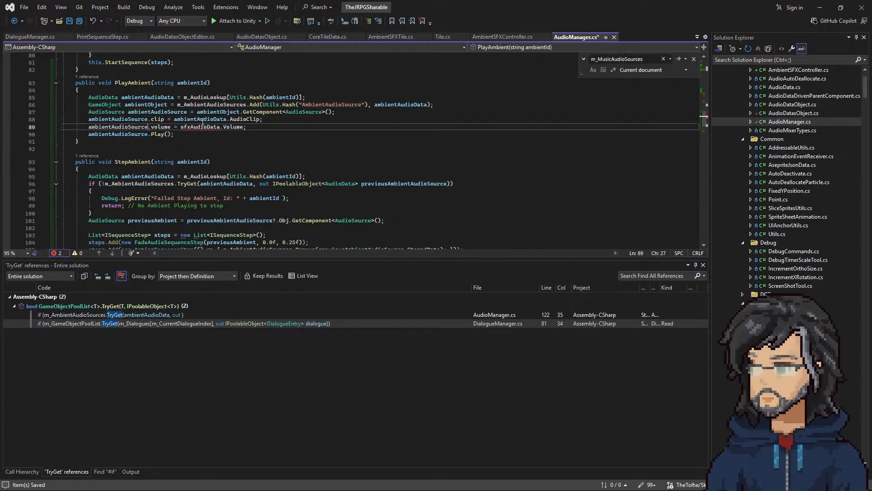
Step: Replace sfxAudioData with ambientAudioData in PlayAmbient's volume assignment and save AudioManager.cs
{"action": "double_click", "coordinate": [201, 119]}
{"action": "key", "text": "ctrl+c"}
{"action": "double_click", "coordinate": [200, 126]}
{"action": "key", "text": "ctrl+v"}
{"action": "key", "text": "ctrl+s"}
{"action": "left_click_drag", "start_coordinate": [182, 138], "coordinate": [62, 97]}
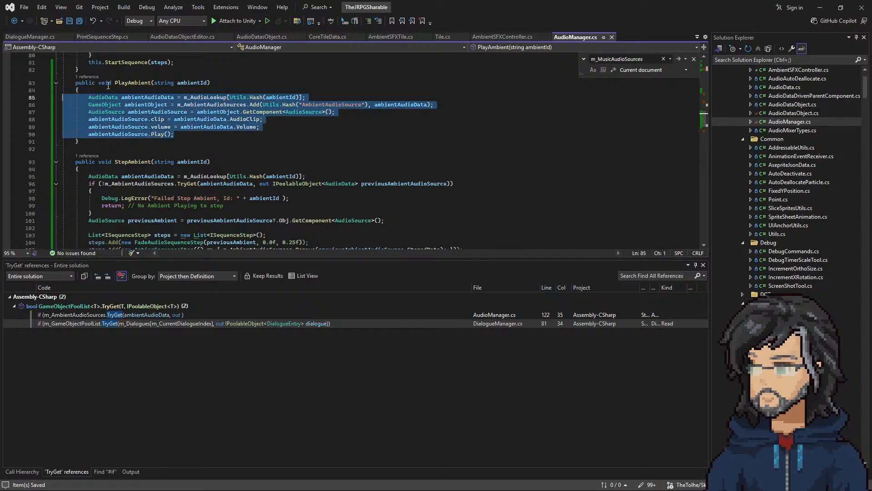
{"action": "left_click", "coordinate": [209, 83]}
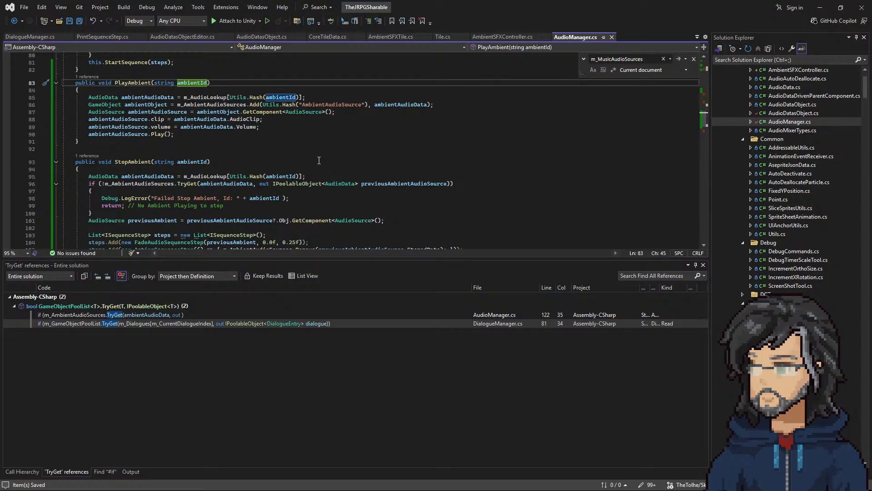
Step: Return to Unity, clear the Console, and run the scene again
{"action": "left_click", "coordinate": [820, 7]}
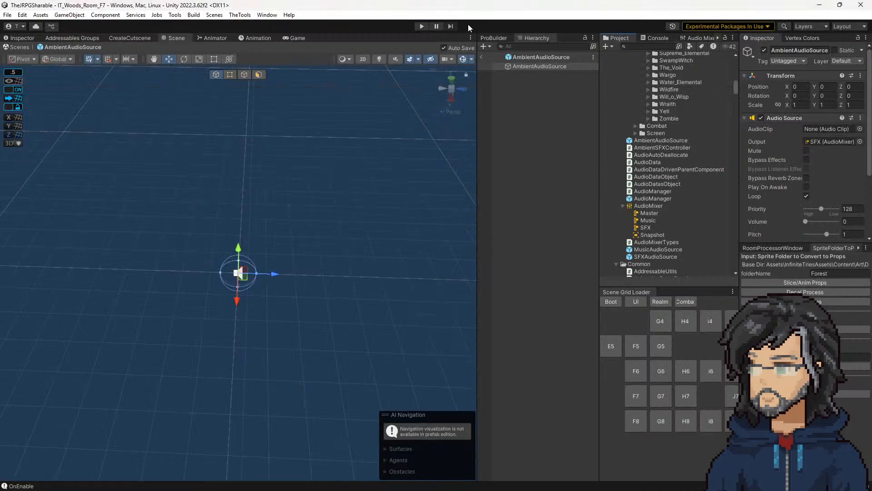
{"action": "left_click", "coordinate": [656, 39]}
{"action": "left_click", "coordinate": [608, 46]}
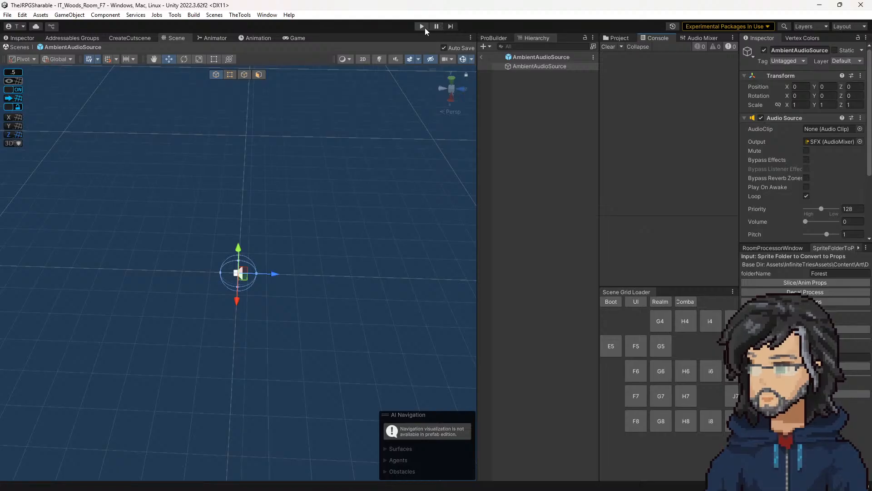
{"action": "left_click", "coordinate": [421, 26]}
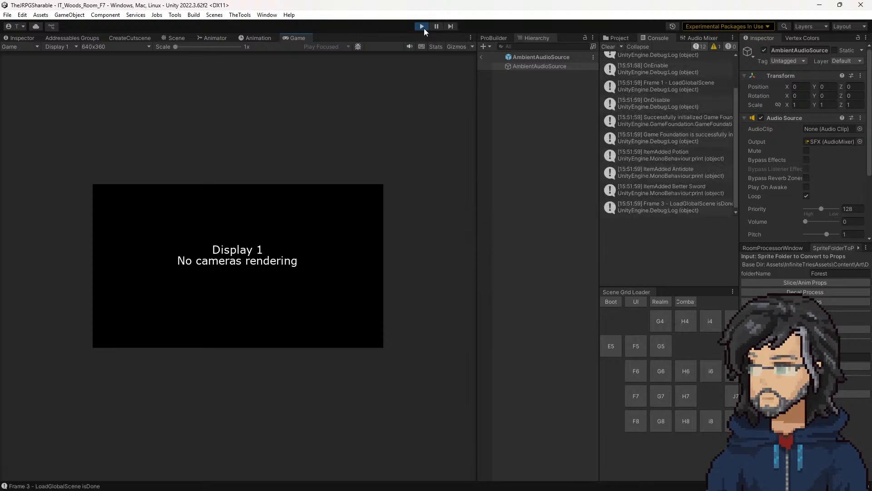
Step: Widen the Game view, scale it to 2x, and walk the character up and down the forest path to test the ambient audio
{"action": "left_click_drag", "start_coordinate": [476, 210], "coordinate": [554, 219]}
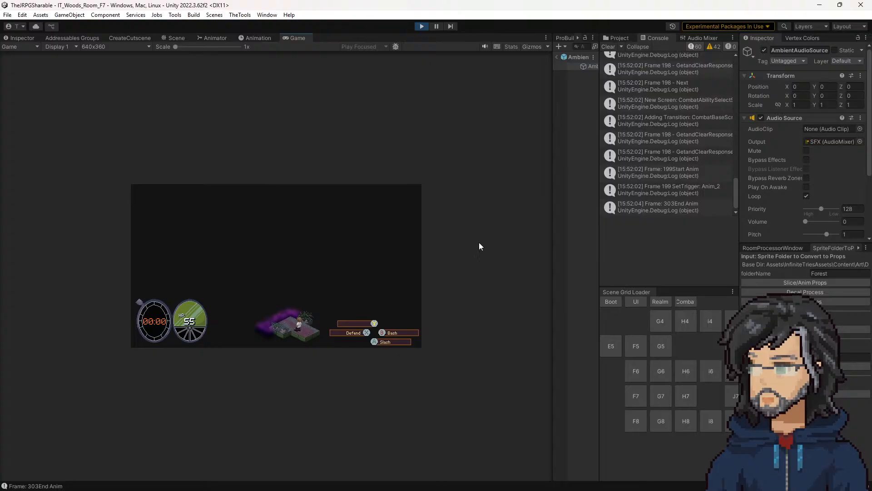
{"action": "left_click", "coordinate": [203, 47]}
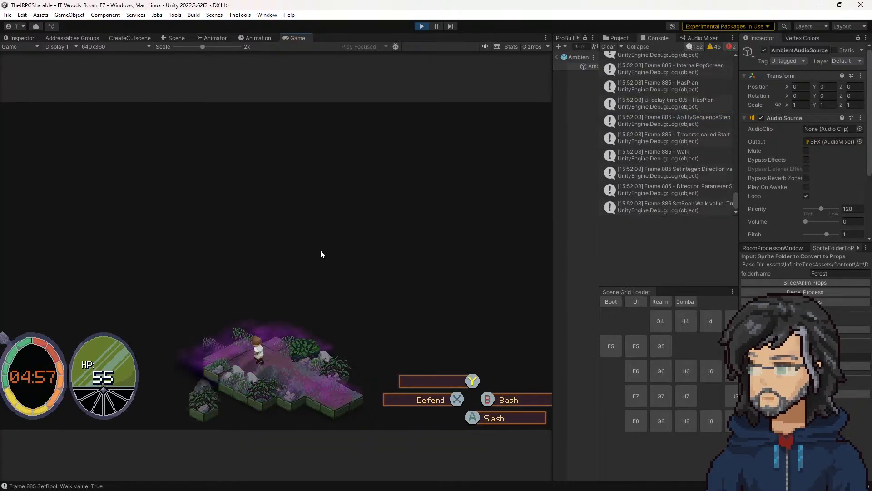
{"action": "key", "text": "w"}
{"action": "key", "text": "w"}
{"action": "key", "text": "d"}
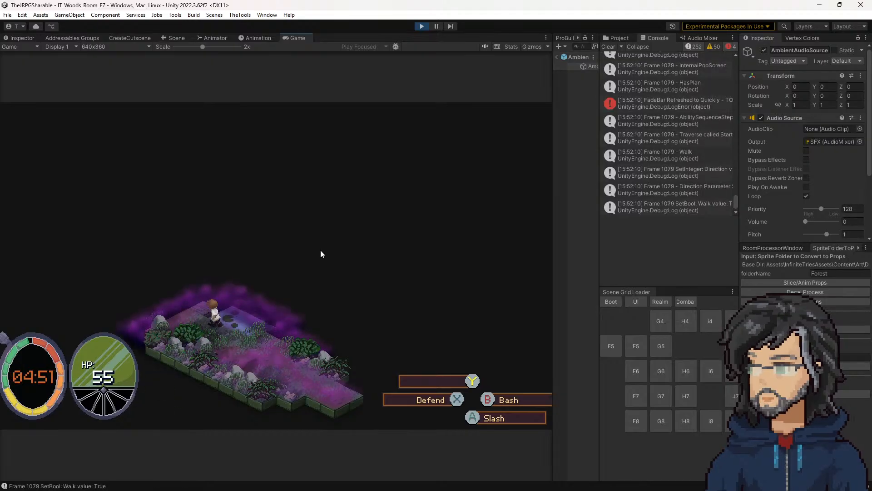
{"action": "key", "text": "a"}
{"action": "key", "text": "d"}
{"action": "key", "text": "s"}
{"action": "key", "text": "s"}
{"action": "key", "text": "s"}
{"action": "key", "text": "s"}
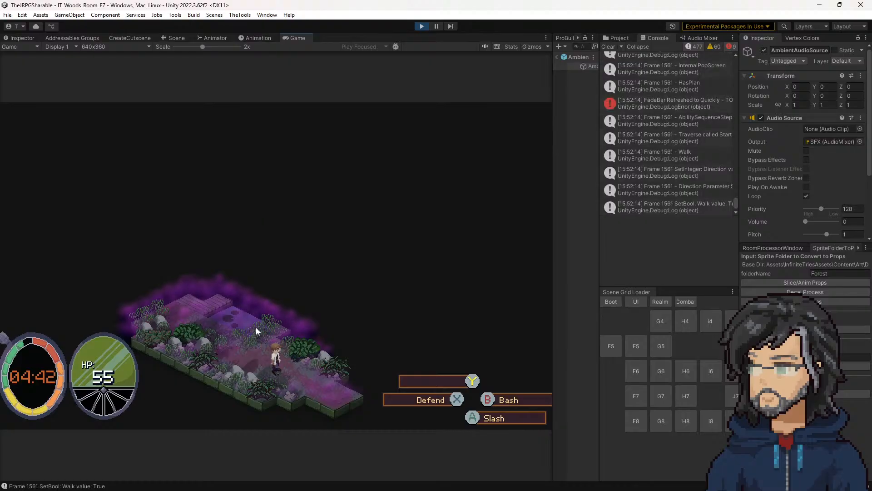
{"action": "key", "text": "w"}
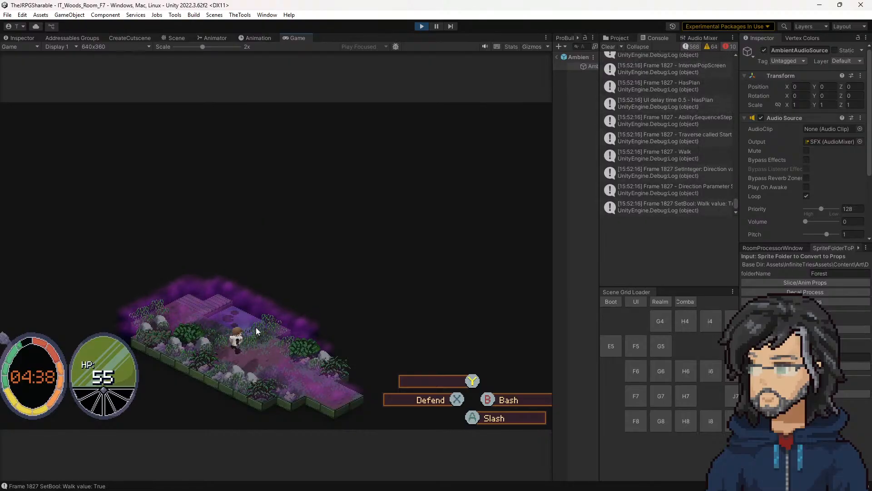
{"action": "key", "text": "w"}
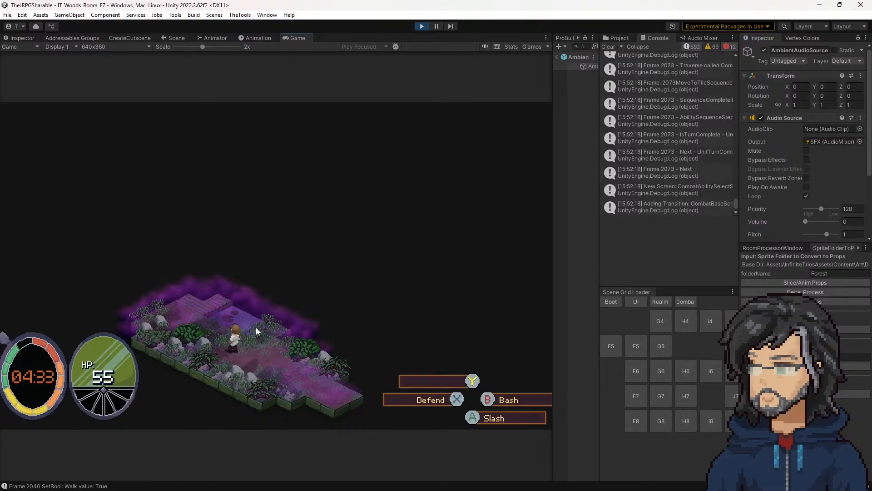
Step: Open the source of the FadeBar error logged in the Console, comment out its Debug.LogError line, and save the script
{"action": "left_click", "coordinate": [693, 47]}
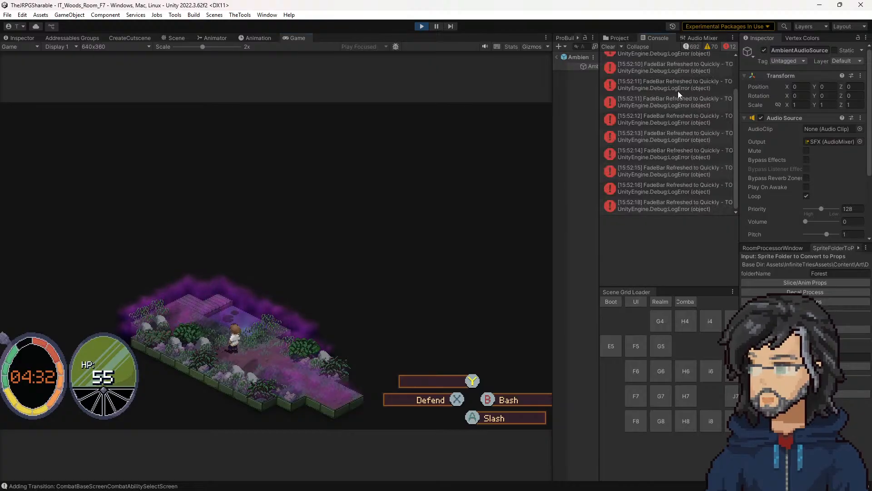
{"action": "double_click", "coordinate": [685, 155]}
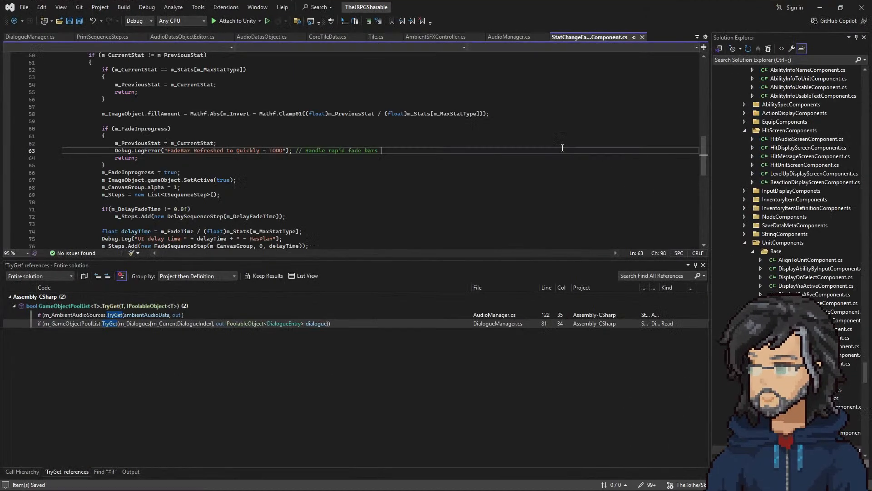
{"action": "left_click", "coordinate": [114, 151]}
{"action": "type", "text": "//"}
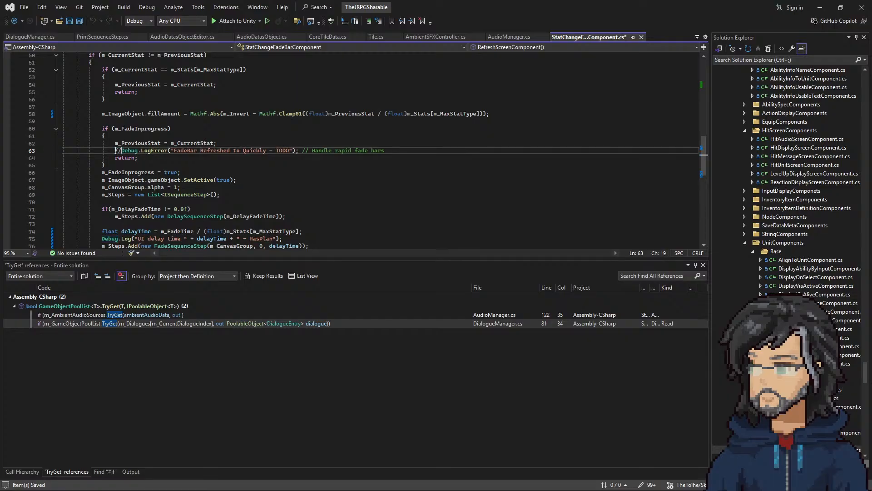
{"action": "right_click", "coordinate": [106, 146]}
Step: Return to Unity, end the current run, clear the Console, and run the scene again briefly to test the ambient audio
{"action": "key", "text": "alt+Tab"}
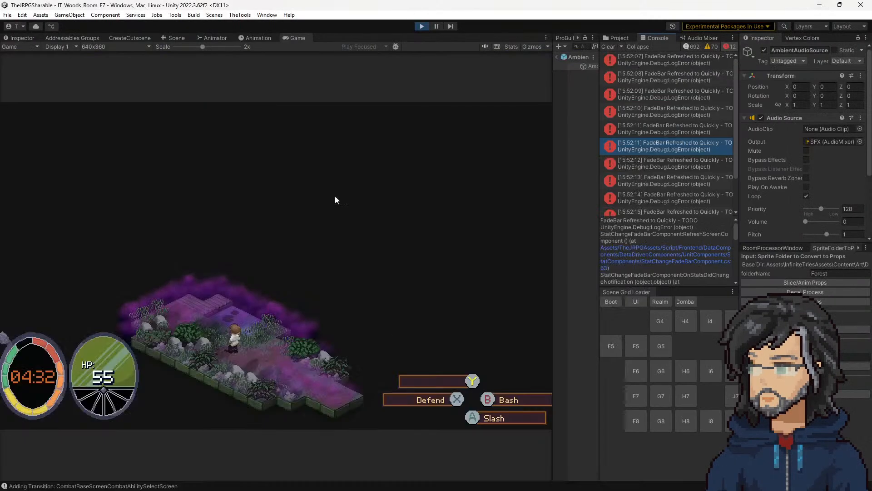
{"action": "left_click", "coordinate": [422, 27]}
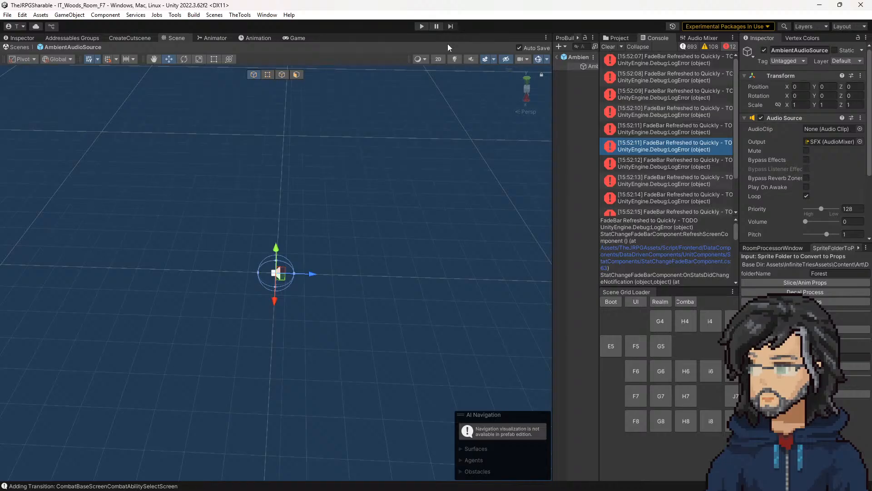
{"action": "left_click", "coordinate": [608, 47]}
{"action": "left_click", "coordinate": [421, 26]}
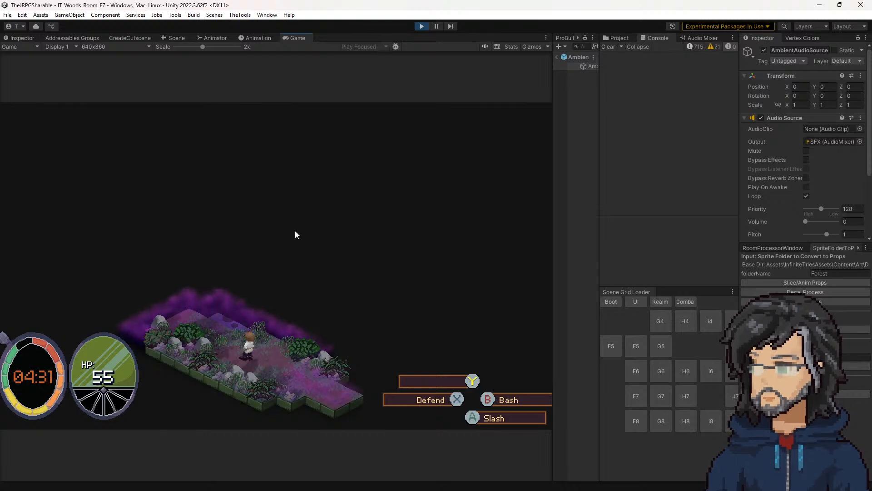
{"action": "left_click", "coordinate": [421, 27]}
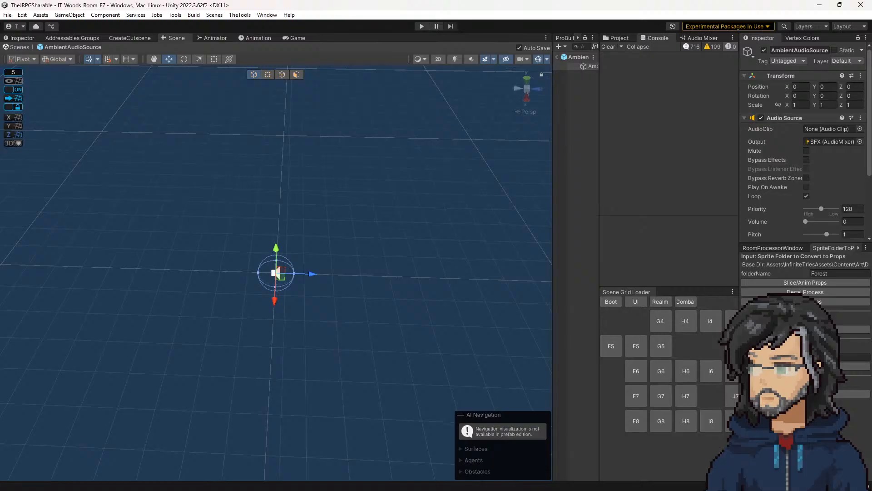
Step: In AudioManager.cs, copy PlayMusic's fade sequence block and insert it after the Play() call in PlayAmbient
{"action": "key", "text": "alt+Tab"}
{"action": "scroll", "coordinate": [274, 173], "scroll_direction": "down", "scroll_amount": 4}
{"action": "scroll", "coordinate": [274, 174], "scroll_direction": "up", "scroll_amount": 6}
{"action": "scroll", "coordinate": [275, 174], "scroll_direction": "up", "scroll_amount": 12}
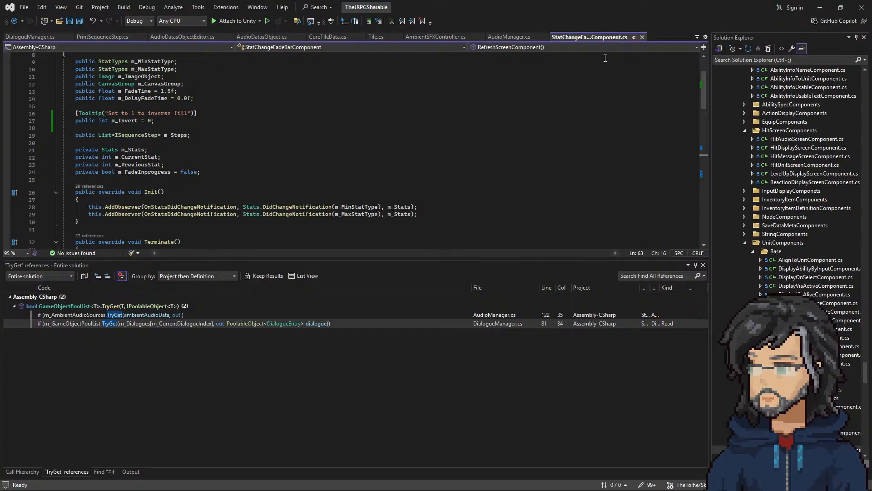
{"action": "left_click", "coordinate": [511, 36]}
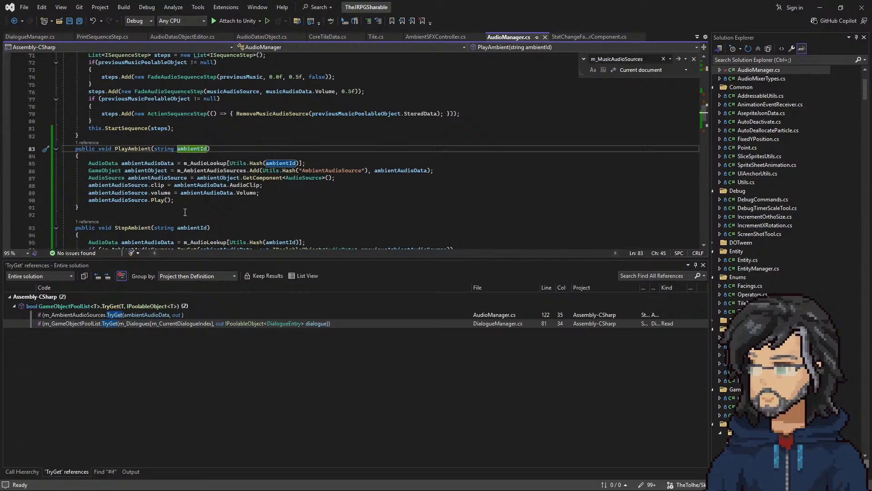
{"action": "left_click_drag", "start_coordinate": [89, 185], "coordinate": [88, 92]}
{"action": "scroll", "coordinate": [276, 190], "scroll_direction": "up", "scroll_amount": 2}
{"action": "scroll", "coordinate": [173, 195], "scroll_direction": "down", "scroll_amount": 3}
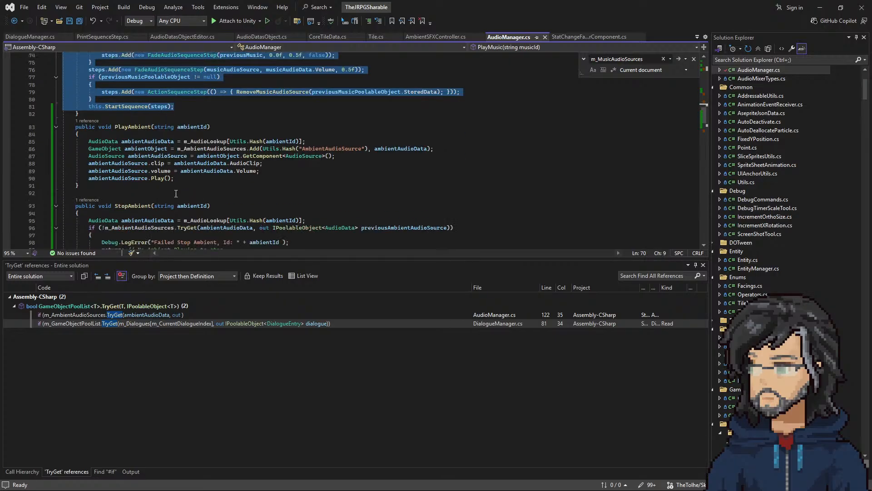
{"action": "left_click", "coordinate": [177, 178]}
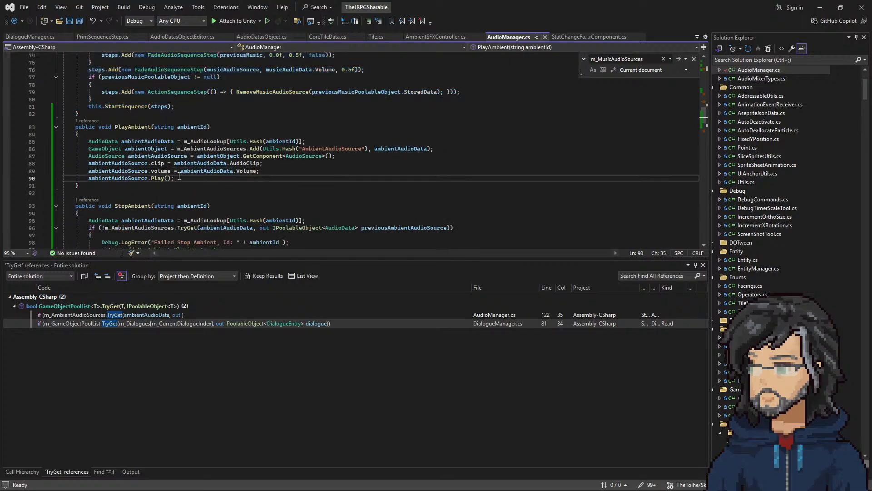
{"action": "key", "text": "Return"}
{"action": "type", "text": "List<ISequenceStep> steps = new List<ISequenceStep>();         if (previousMusicPoolableObject != null)         {             steps.Add(new FadeAudioSequenceStep(previousMusic, 0.0f, 0.5f, false));         }         steps.Add(new FadeAudioSequenceStep(musicAudioSource, musicAudioData.Volume, 0.5f));         if (previousMusicPoolableObject != null)         {             steps.Add(new ActionSequenceStep(() => { RemoveMusicAudioSource(previousMusicPoolableObject.StoredData); }));         }         this.StartSequence(steps);"}
Step: Remove both previousMusicPoolableObject if-blocks and the leftover blank lines from PlayAmbient's fade sequence
{"action": "scroll", "coordinate": [177, 194], "scroll_direction": "down", "scroll_amount": 2}
{"action": "left_click_drag", "start_coordinate": [93, 195], "coordinate": [29, 175]}
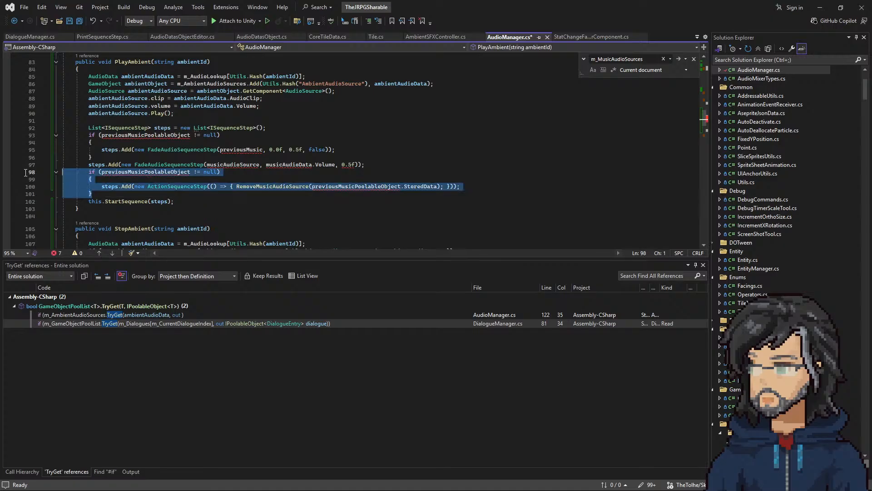
{"action": "key", "text": "Delete"}
{"action": "left_click_drag", "start_coordinate": [92, 157], "coordinate": [47, 135]}
{"action": "key", "text": "Delete"}
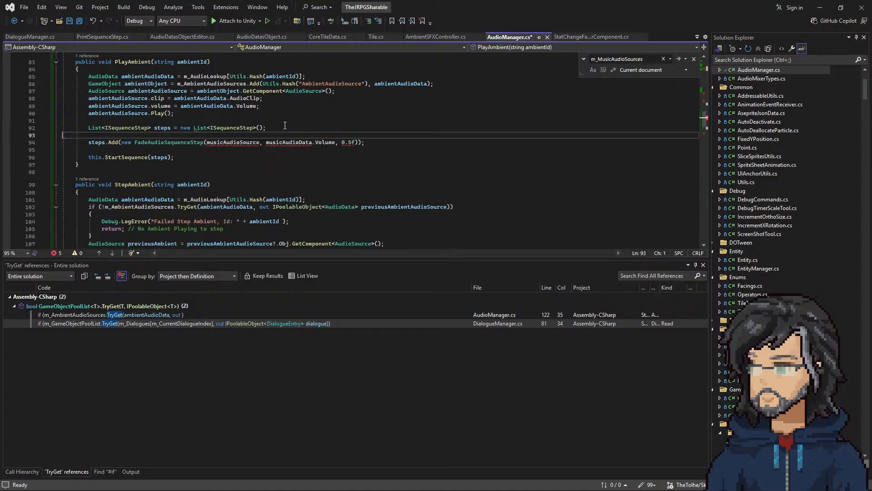
{"action": "key", "text": "Delete"}
{"action": "key", "text": "End"}
{"action": "key", "text": "Delete"}
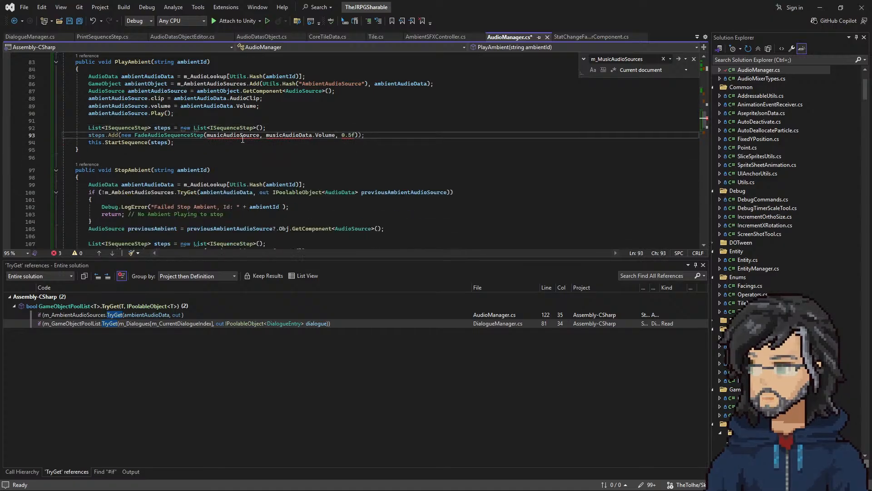
Step: In PlayAmbient's FadeAudioSequenceStep, replace musicAudioSource with ambientAudioSource and musicAudioData with ambientAudioData
{"action": "scroll", "coordinate": [243, 139], "scroll_direction": "up", "scroll_amount": 2}
{"action": "left_click", "coordinate": [245, 178]}
{"action": "double_click", "coordinate": [244, 178]}
{"action": "type", "text": "ambientAudioSource"}
{"action": "double_click", "coordinate": [199, 150]}
{"action": "key", "text": "ctrl+c"}
{"action": "double_click", "coordinate": [305, 179]}
{"action": "key", "text": "ctrl+v"}
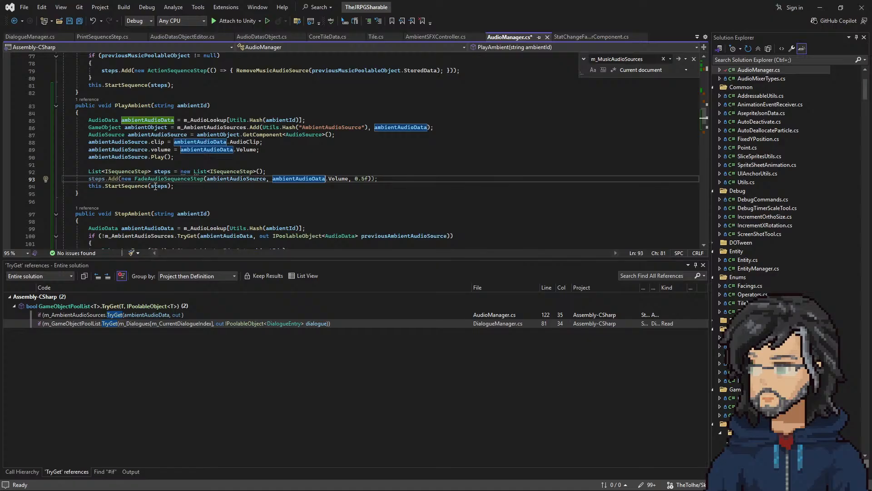
Step: Set the fade duration in PlayAmbient to 0.25f and save AudioManager.cs
{"action": "double_click", "coordinate": [243, 179]}
{"action": "left_click_drag", "start_coordinate": [299, 178], "coordinate": [342, 184]}
{"action": "left_click", "coordinate": [359, 179]}
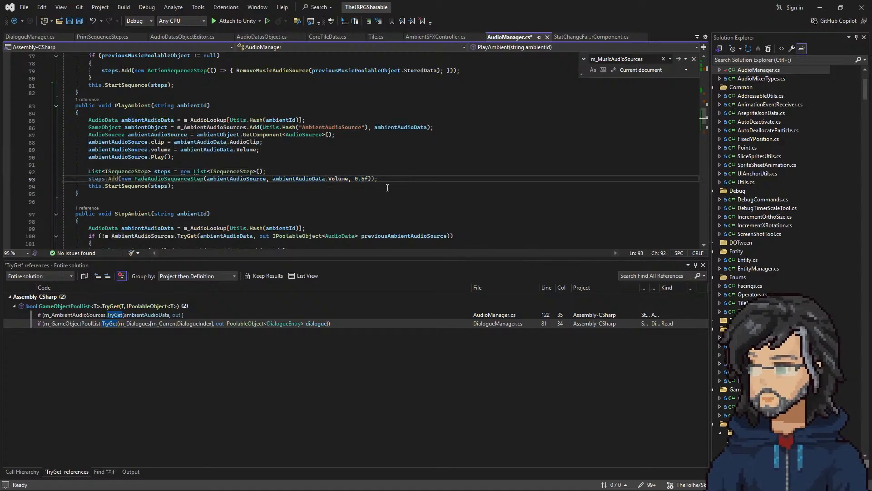
{"action": "type", "text": "2"}
{"action": "key", "text": "ctrl+s"}
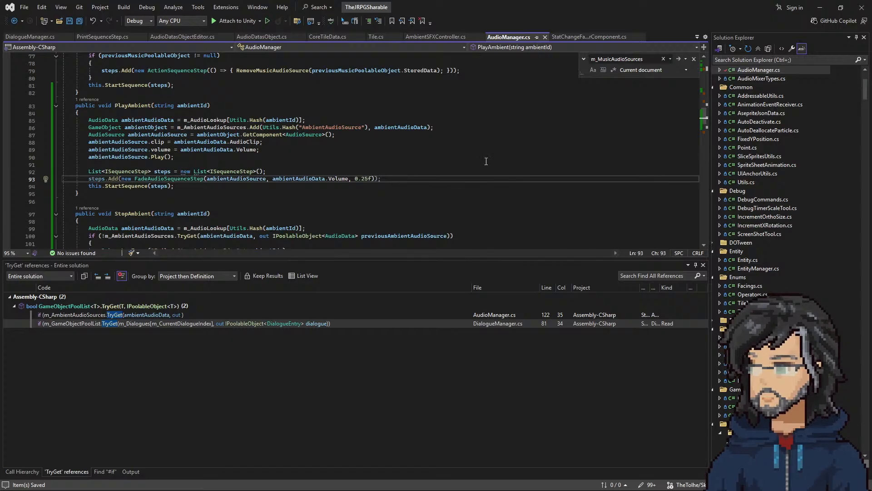
Step: Return to Unity, run the scene with a wider Game view, walk the character to test the ambient fade-in, and end the run
{"action": "left_click", "coordinate": [820, 7]}
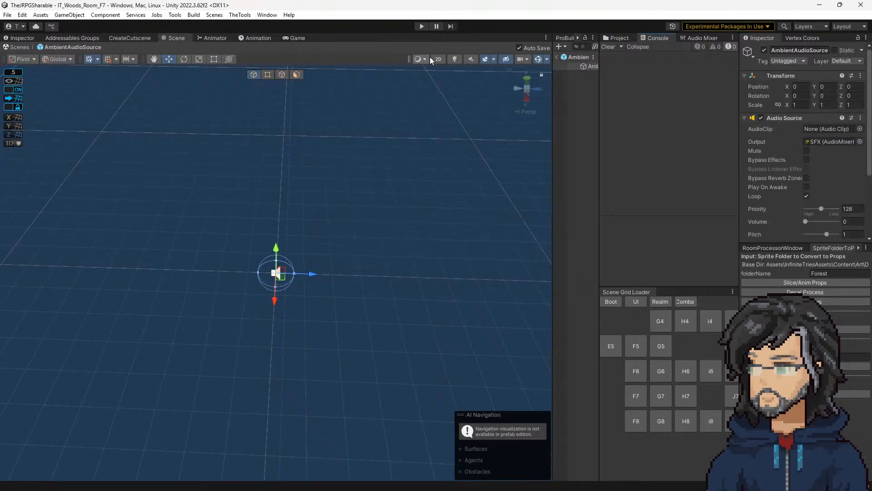
{"action": "left_click", "coordinate": [420, 26]}
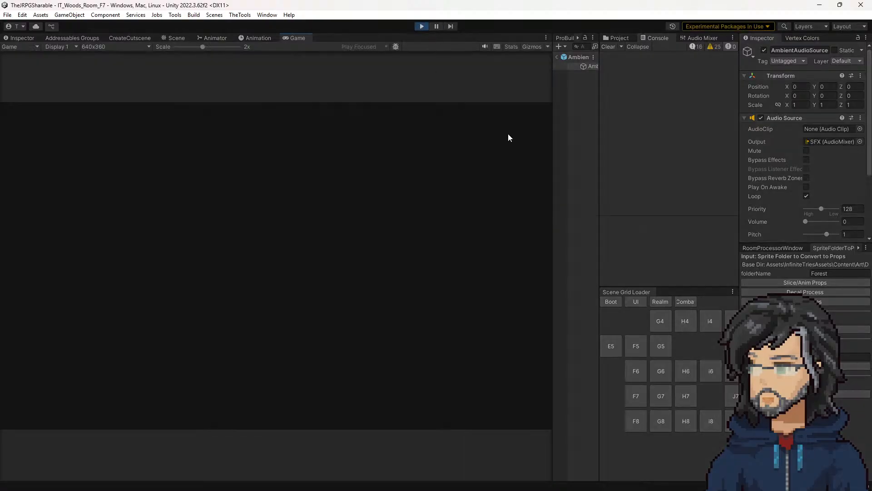
{"action": "left_click_drag", "start_coordinate": [551, 176], "coordinate": [588, 179]}
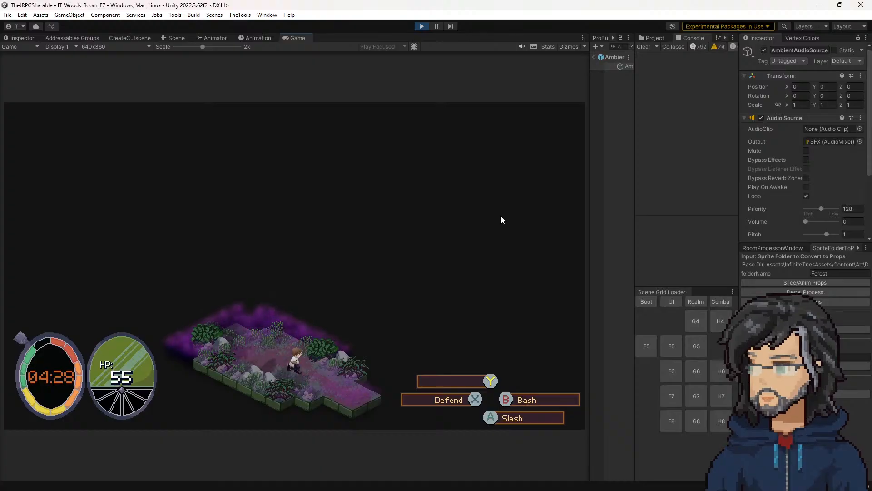
{"action": "left_click", "coordinate": [422, 26]}
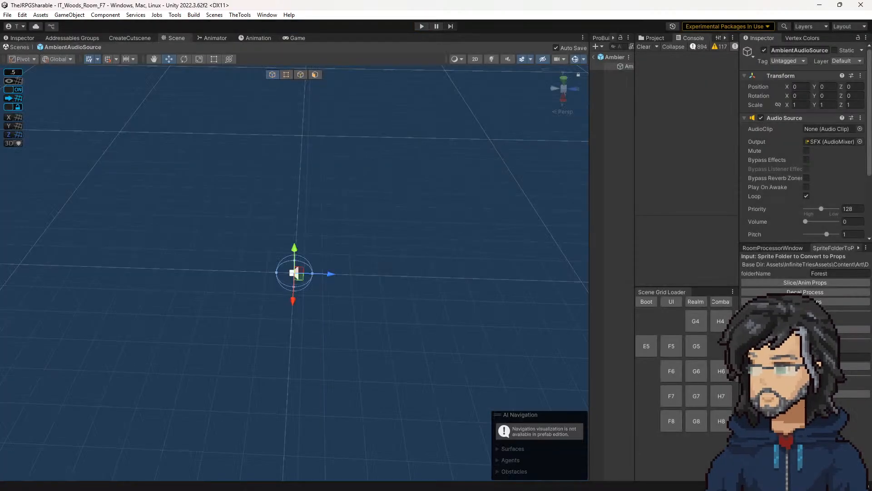
Step: Set the fade duration in both PlayAmbient and StopAmbient to 0.5f and save AudioManager.cs
{"action": "key", "text": "alt+Tab"}
{"action": "left_click", "coordinate": [352, 177]}
{"action": "left_click_drag", "start_coordinate": [361, 179], "coordinate": [367, 179]}
{"action": "type", "text": "5"}
{"action": "scroll", "coordinate": [365, 180], "scroll_direction": "down", "scroll_amount": 4}
{"action": "left_click", "coordinate": [293, 207]}
{"action": "key", "text": "BackSpace"}
{"action": "left_click", "coordinate": [375, 185]}
{"action": "key", "text": "ctrl+s"}
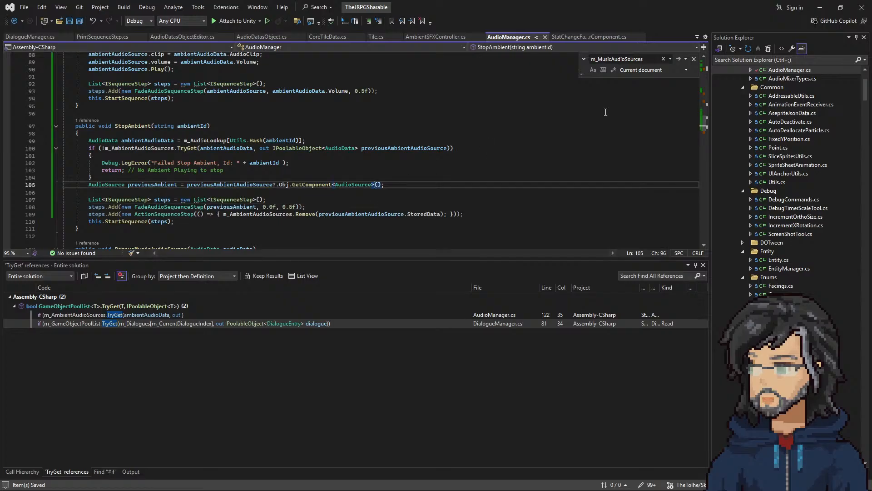
Step: Return to Unity, clear the Console, and run the scene to test the adjusted ambient fades
{"action": "left_click", "coordinate": [820, 7]}
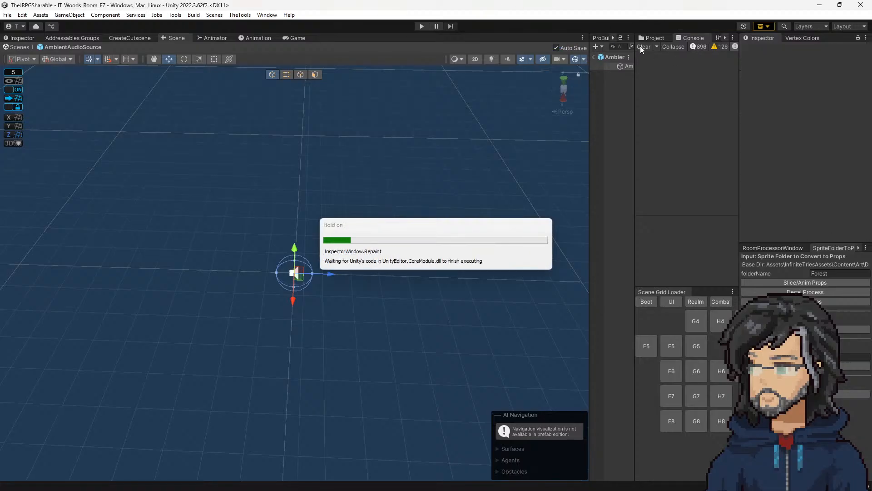
{"action": "left_click", "coordinate": [418, 27]}
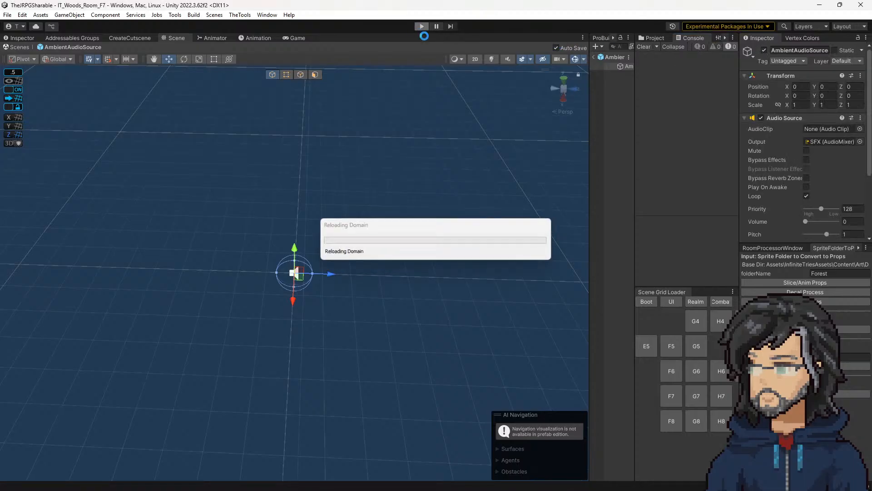
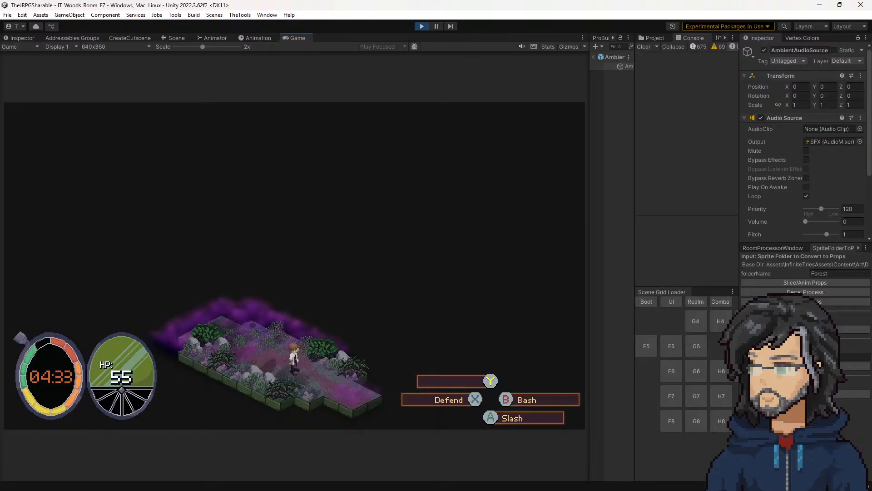
Step: Switch to Visual Studio, comment out the ambientAudioSource.volume assignment in PlayAmbient, and save AudioManager.cs
{"action": "key", "text": "alt+Tab"}
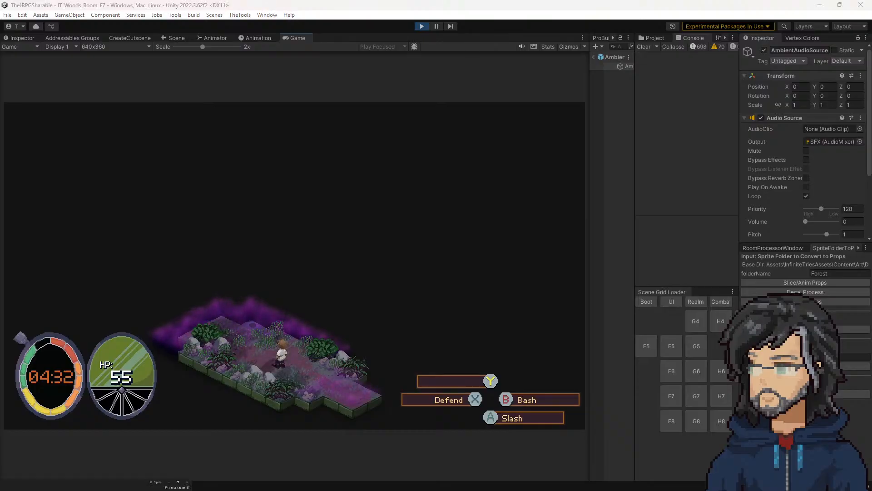
{"action": "scroll", "coordinate": [142, 128], "scroll_direction": "up", "scroll_amount": 3}
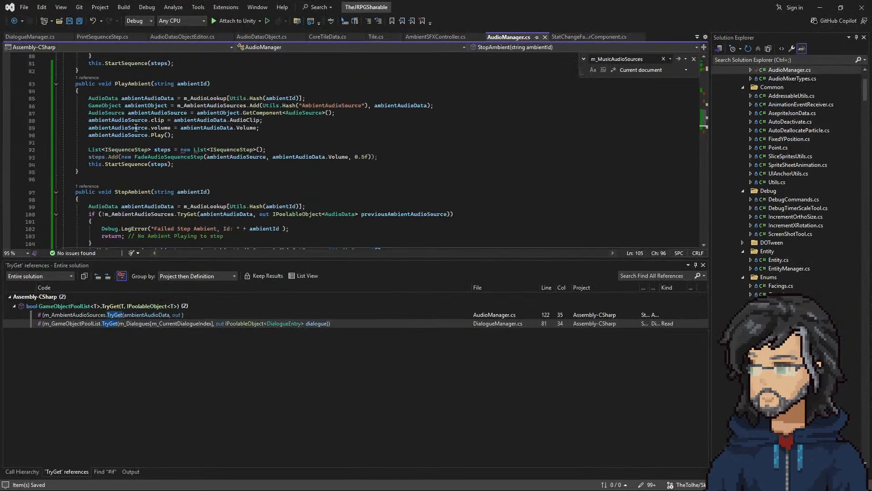
{"action": "left_click", "coordinate": [88, 128]}
{"action": "type", "text": "//"}
{"action": "key", "text": "ctrl+s"}
Step: Return to Unity, restart the scene to test the ambient fade-in with the updated script, and end the run
{"action": "left_click", "coordinate": [820, 7]}
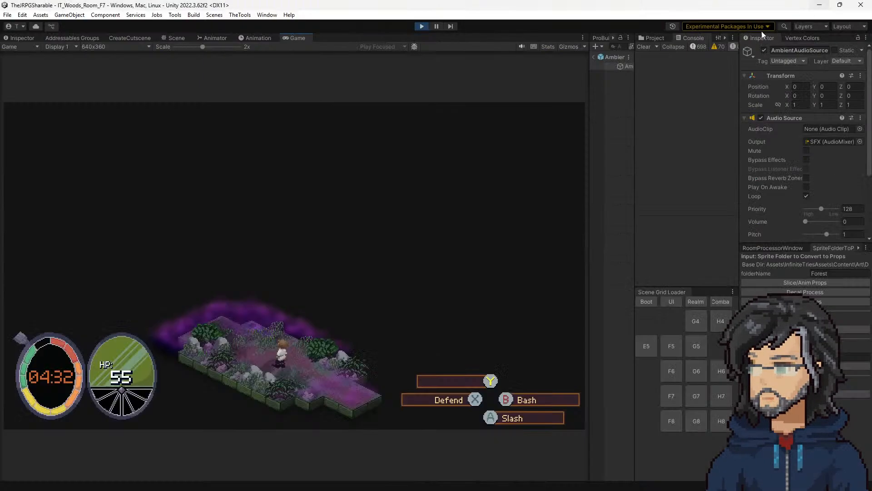
{"action": "left_click", "coordinate": [422, 26]}
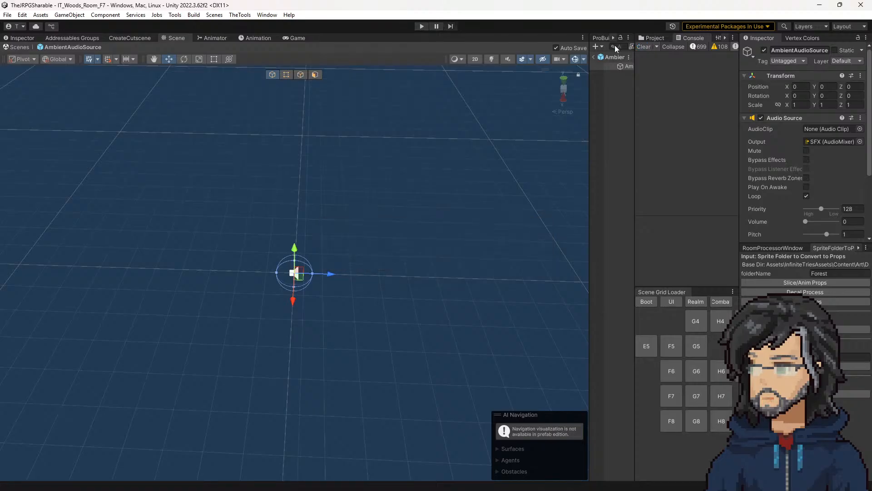
{"action": "left_click", "coordinate": [422, 27]}
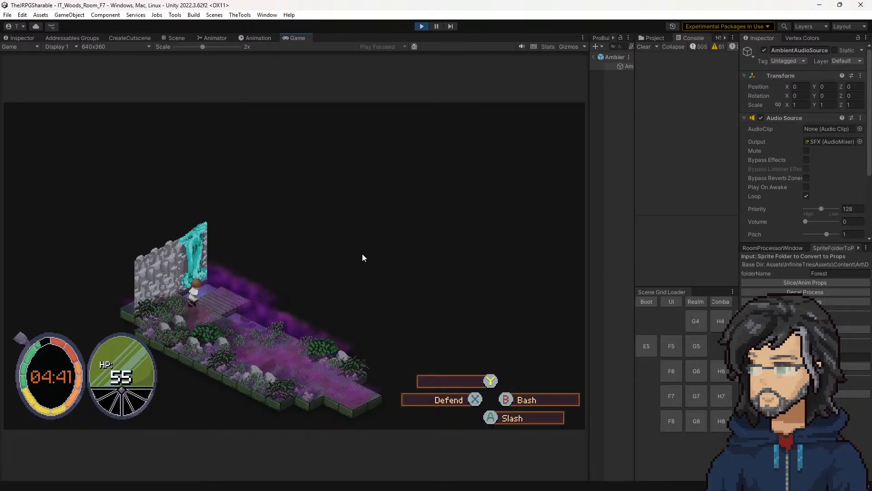
{"action": "key", "text": "ctrl+p"}
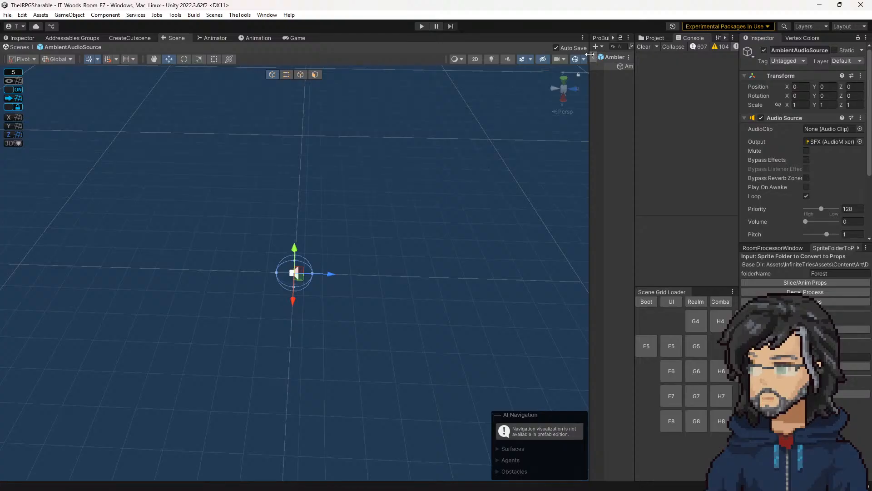
Step: Leave the prefab view and move the RiverSFX_24 and RiverSFX_25 tiles at the foot of the waterfall to X 5.5
{"action": "left_click", "coordinate": [594, 58]}
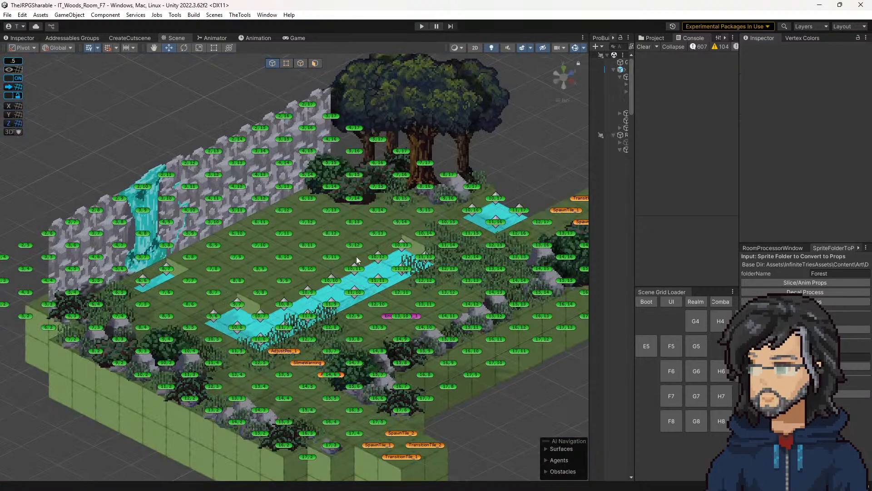
{"action": "left_click", "coordinate": [166, 268]}
{"action": "left_click", "coordinate": [153, 269]}
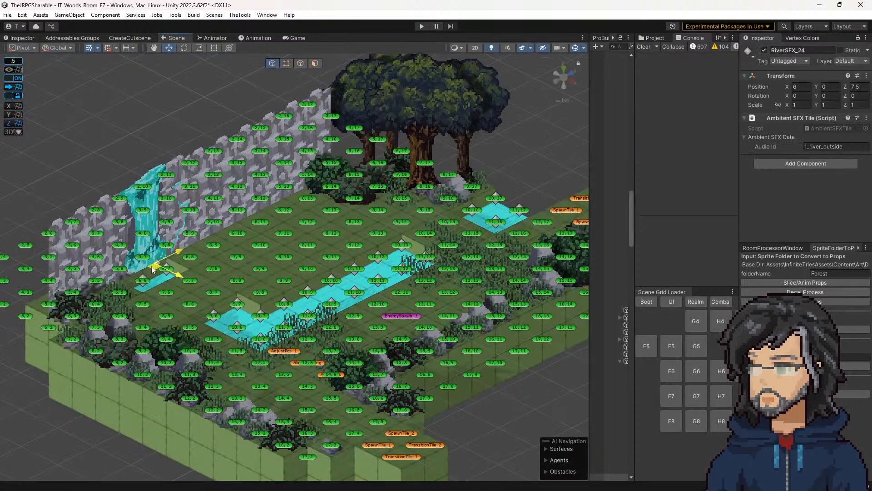
{"action": "left_click_drag", "start_coordinate": [142, 266], "coordinate": [132, 264]}
{"action": "middle_click_drag", "start_coordinate": [228, 282], "coordinate": [309, 300]}
{"action": "middle_click_drag", "start_coordinate": [247, 253], "coordinate": [271, 263]}
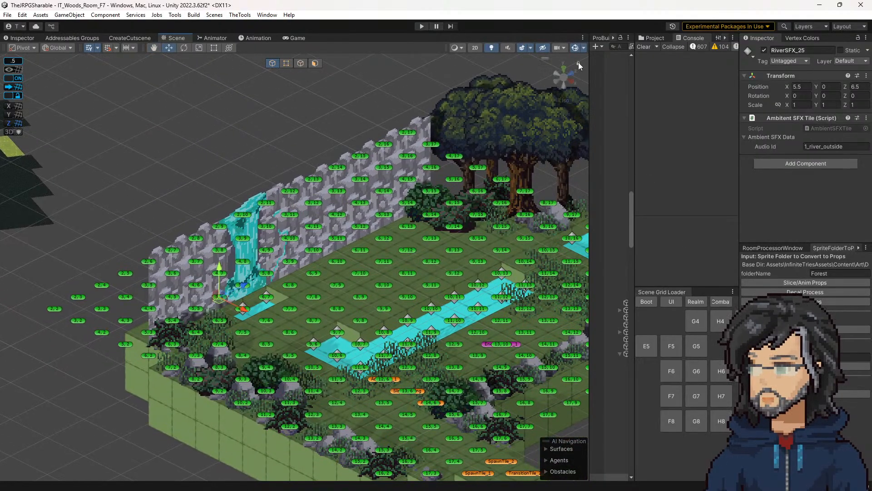
{"action": "right_click_drag", "start_coordinate": [251, 287], "coordinate": [324, 296]}
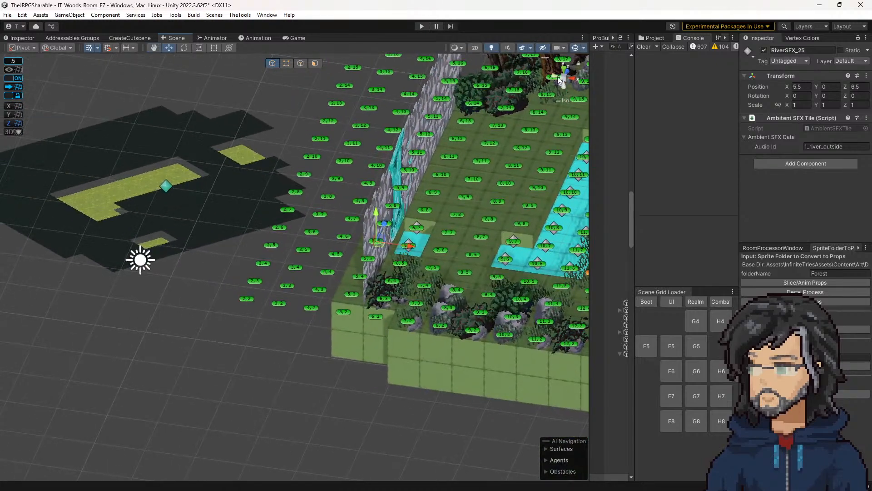
{"action": "left_click", "coordinate": [563, 76]}
{"action": "right_click_drag", "start_coordinate": [377, 229], "coordinate": [272, 262]}
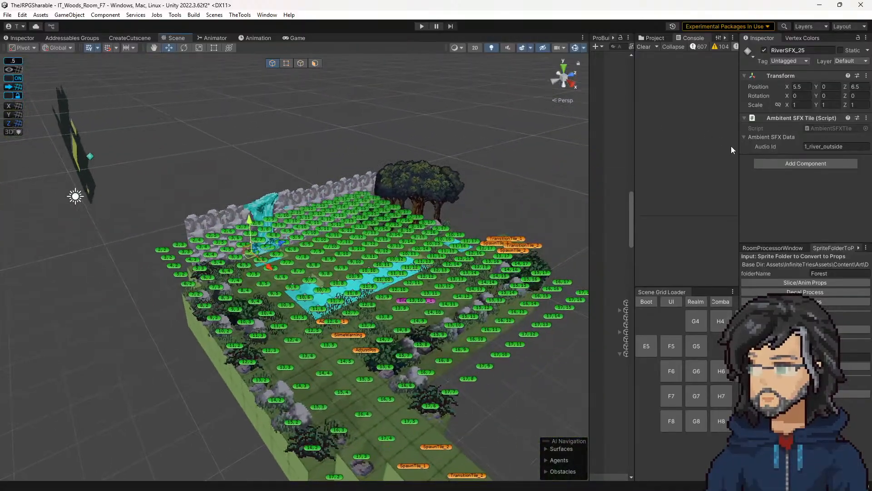
Step: Widen the Hierarchy and rename both RiverSFX_24 and RiverSFX_25 under AmbientSFX to WaterfallSFX
{"action": "left_click_drag", "start_coordinate": [635, 134], "coordinate": [691, 136]}
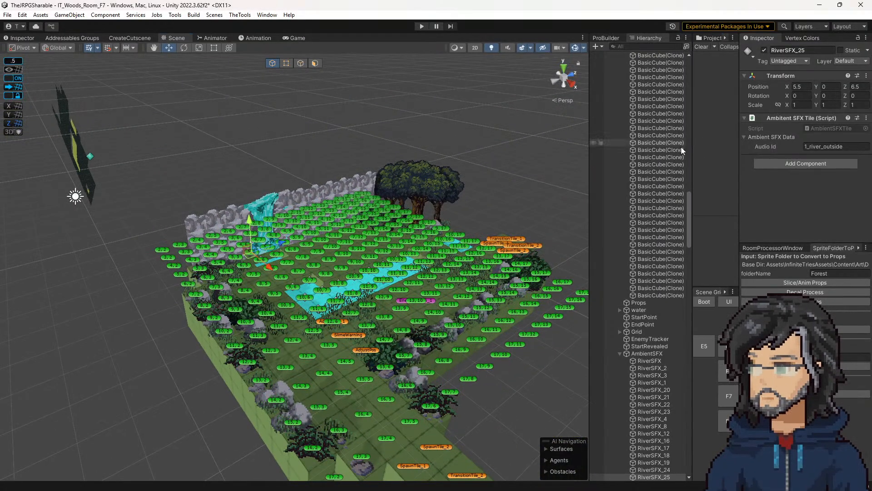
{"action": "scroll", "coordinate": [641, 363], "scroll_direction": "down", "scroll_amount": 6}
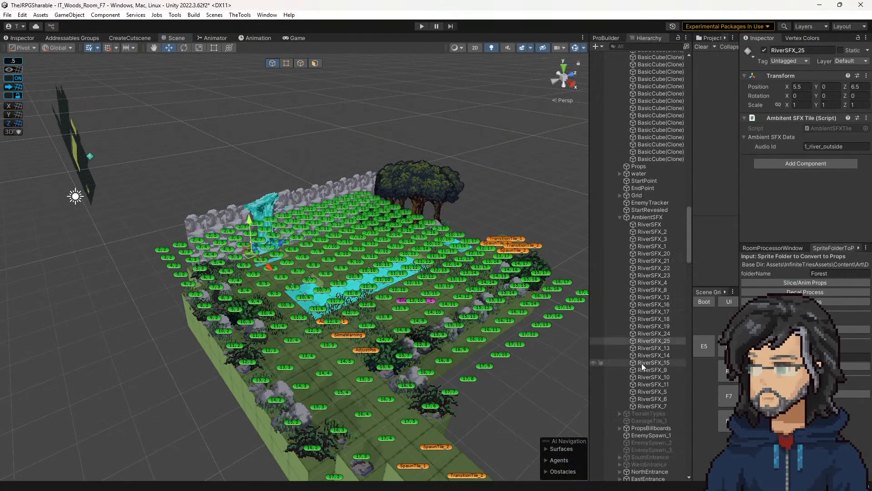
{"action": "left_click", "coordinate": [656, 333]}
{"action": "left_click", "coordinate": [661, 337]}
{"action": "type", "text": "Waterfall"}
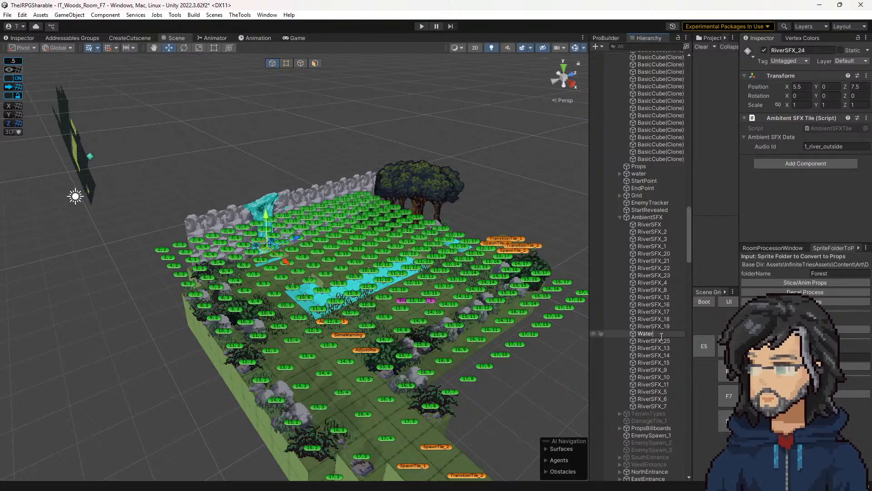
{"action": "key", "text": "BackSpace"}
{"action": "key", "text": "BackSpace"}
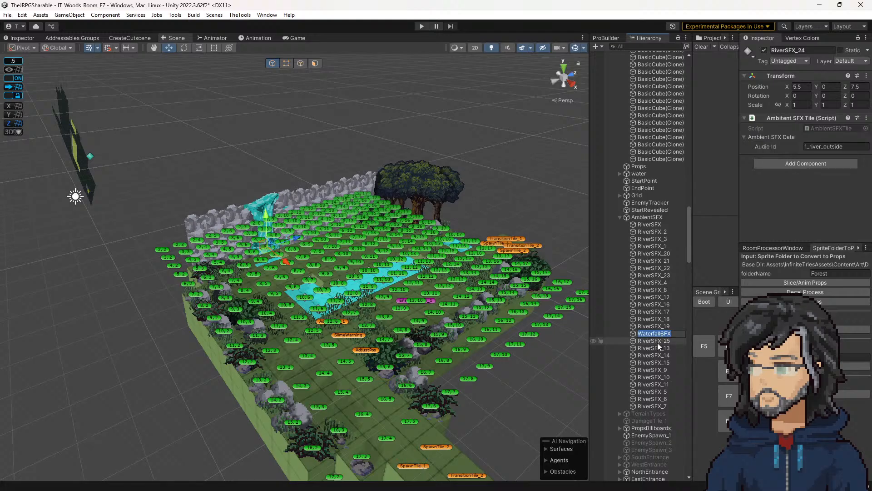
{"action": "left_click", "coordinate": [658, 342]}
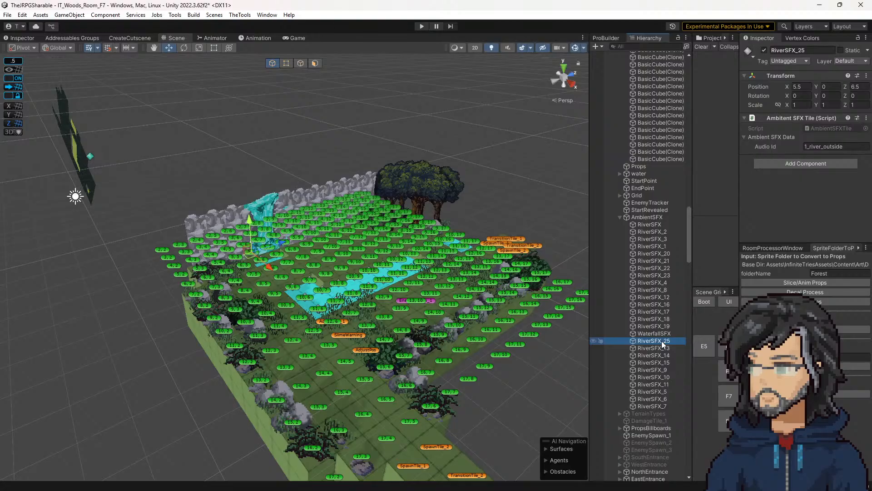
{"action": "key", "text": "F2"}
{"action": "type", "text": "WaterfallSFX"}
{"action": "left_click", "coordinate": [659, 348]}
{"action": "left_click", "coordinate": [657, 340]}
{"action": "left_click", "coordinate": [658, 334]}
Step: Search the project for "audioman", open the AudioManager prefab, and select its AmbientSFX object
{"action": "left_click_drag", "start_coordinate": [693, 141], "coordinate": [586, 138]}
{"action": "left_click", "coordinate": [608, 38]}
{"action": "left_click", "coordinate": [651, 48]}
{"action": "type", "text": "a"}
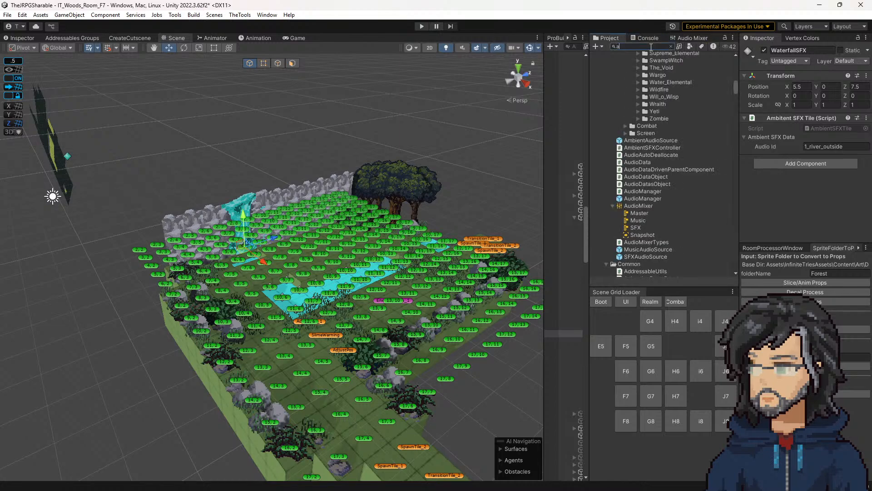
{"action": "type", "text": "i"}
{"action": "key", "text": "BackSpace"}
{"action": "type", "text": "udioman"}
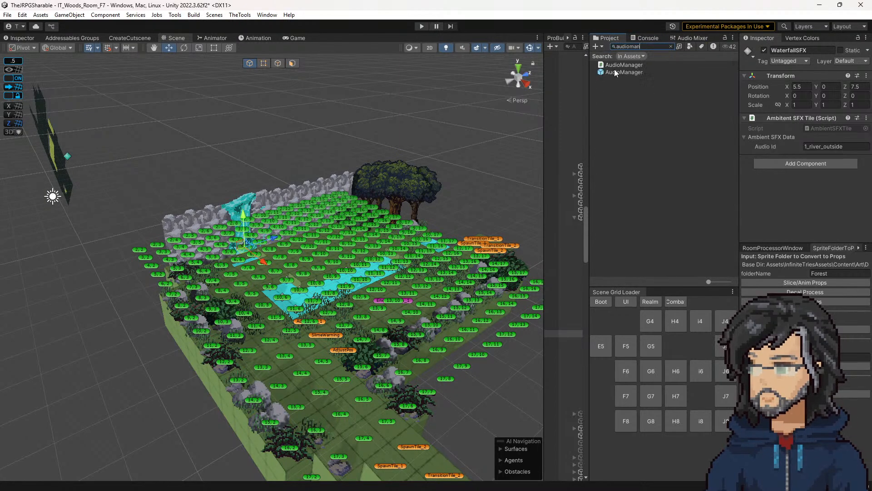
{"action": "double_click", "coordinate": [612, 73]}
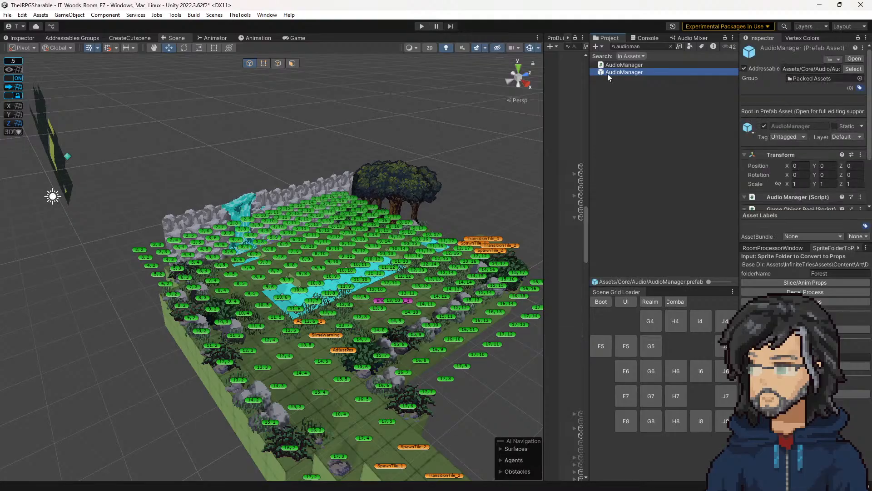
{"action": "left_click_drag", "start_coordinate": [544, 127], "coordinate": [386, 141]}
{"action": "left_click", "coordinate": [464, 248]}
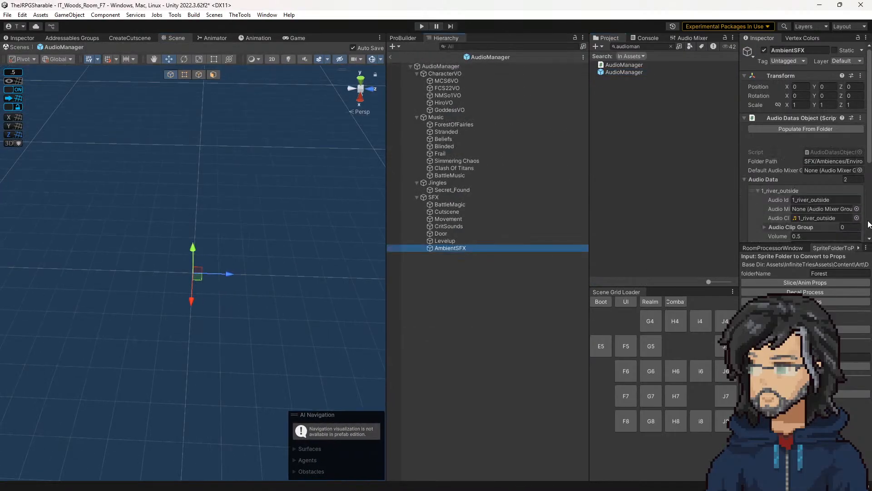
Step: Assign the 1_waterfall_outside clip to AmbientSFX's second audio entry and set its Audio Id to 1_waterfall_outside
{"action": "scroll", "coordinate": [809, 137], "scroll_direction": "down", "scroll_amount": 5}
{"action": "left_click", "coordinate": [803, 164]}
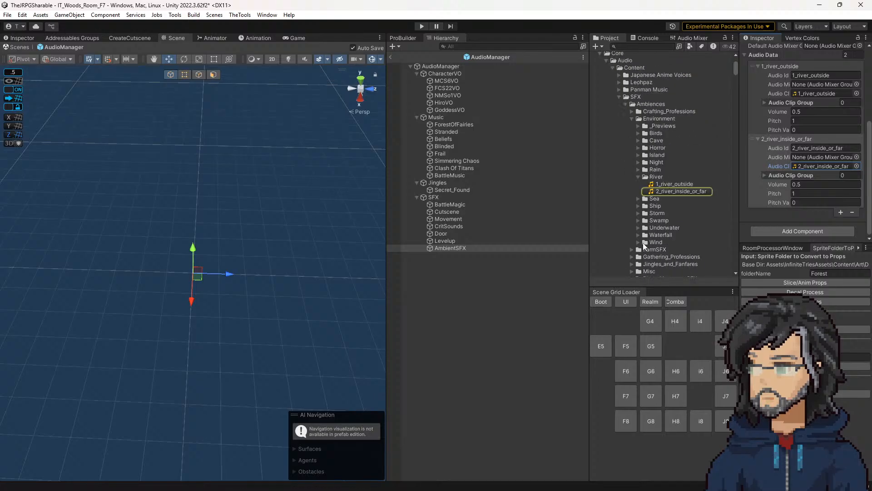
{"action": "left_click", "coordinate": [638, 235]}
{"action": "left_click_drag", "start_coordinate": [667, 241], "coordinate": [813, 167]}
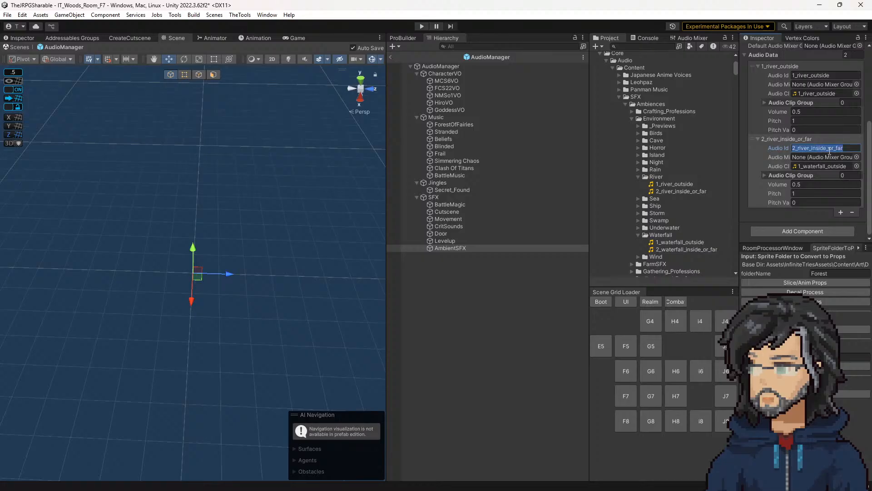
{"action": "type", "text": "1_waterfall_"}
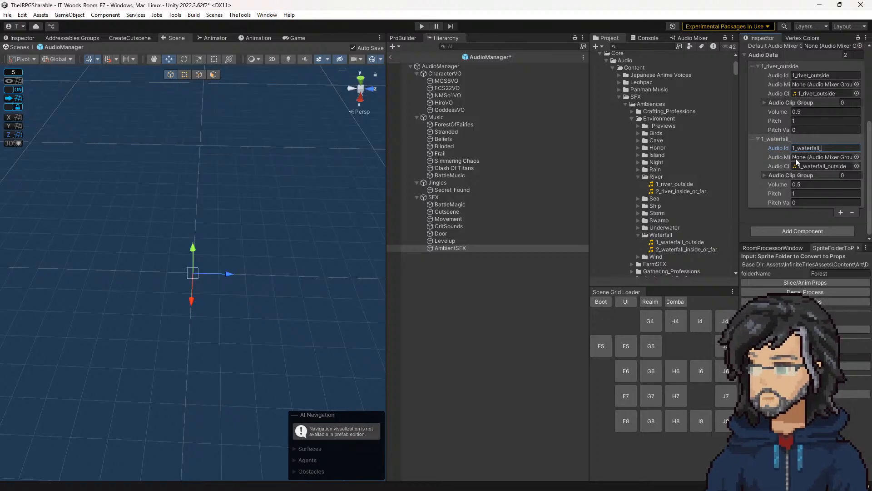
{"action": "type", "text": "outside"}
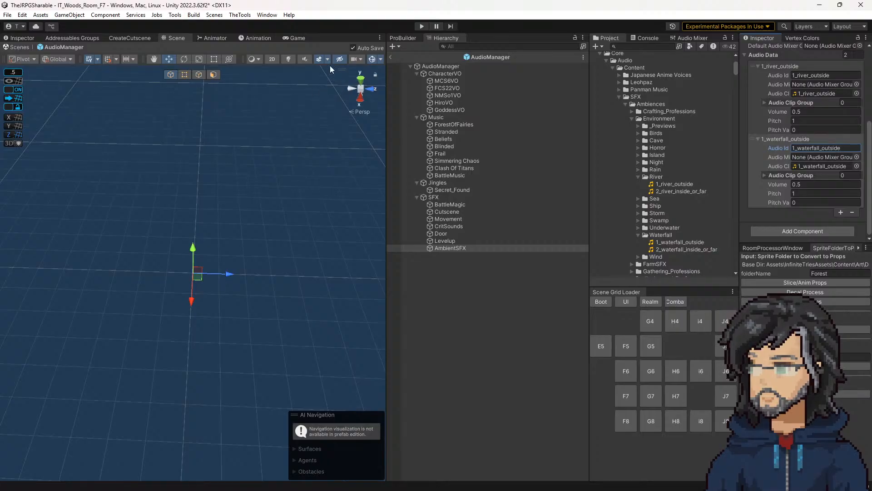
Step: Leave the AudioManager prefab and run the room scene with a wider Game view to test the ambience by the waterfall
{"action": "left_click", "coordinate": [390, 57]}
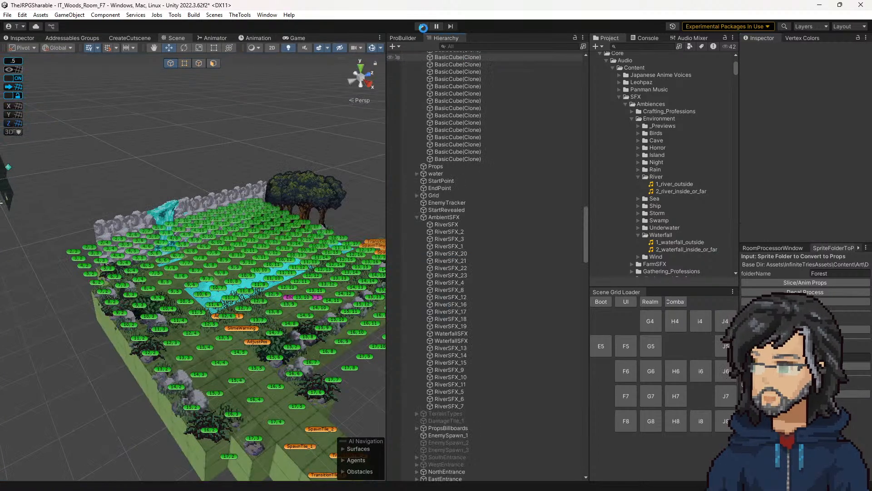
{"action": "left_click", "coordinate": [422, 26]}
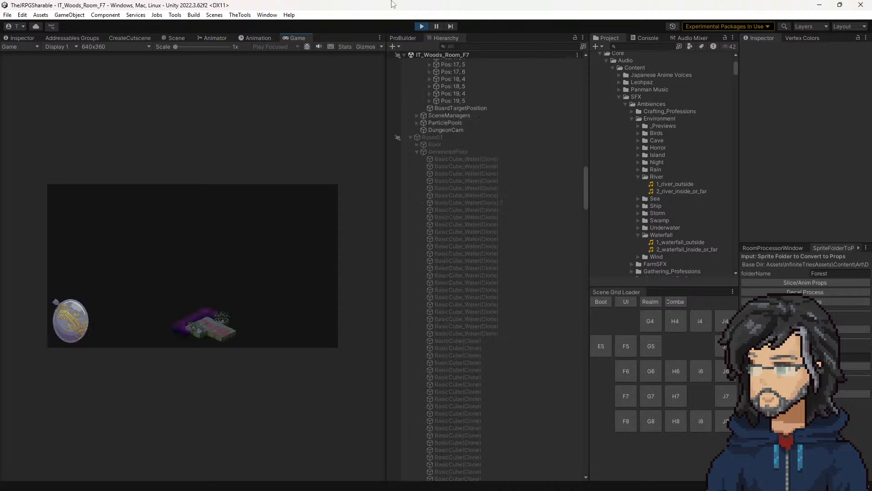
{"action": "left_click_drag", "start_coordinate": [386, 109], "coordinate": [600, 125]}
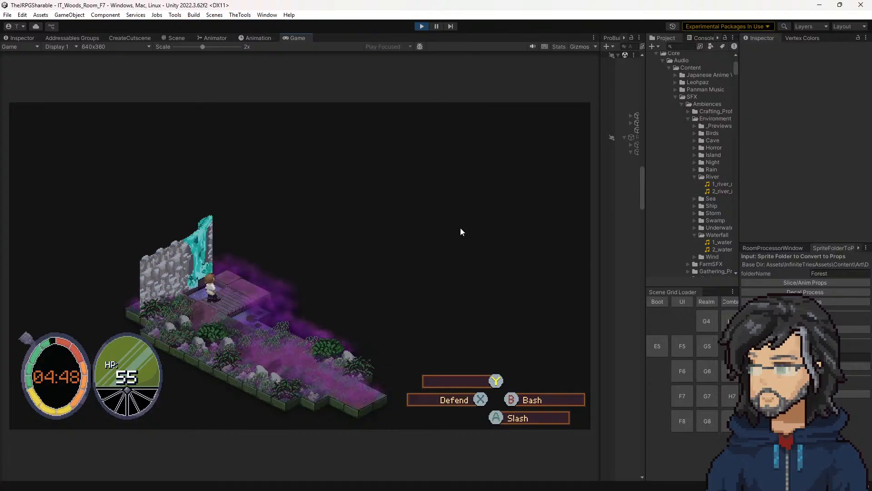
Step: Widen the Hierarchy, collapse ForestScenePrefab, and search the running scene for "waterfa" objects
{"action": "left_click_drag", "start_coordinate": [601, 146], "coordinate": [510, 160]}
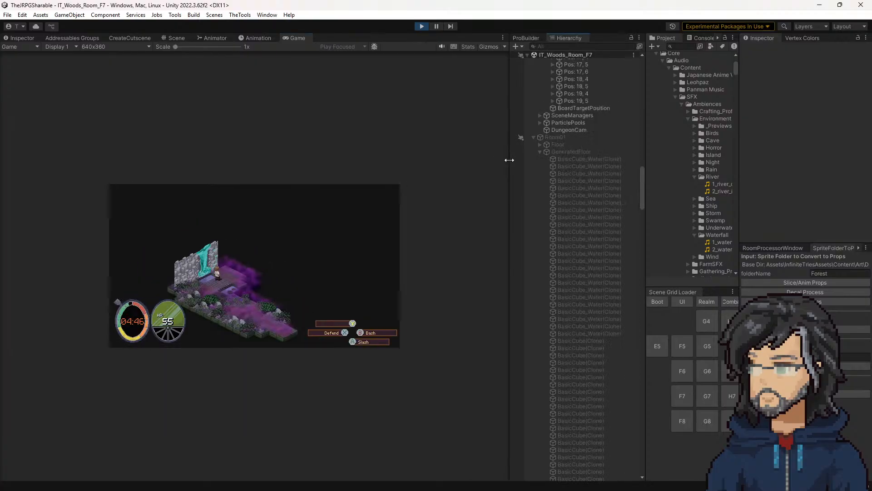
{"action": "scroll", "coordinate": [574, 206], "scroll_direction": "up", "scroll_amount": 6}
{"action": "scroll", "coordinate": [575, 252], "scroll_direction": "up", "scroll_amount": 20}
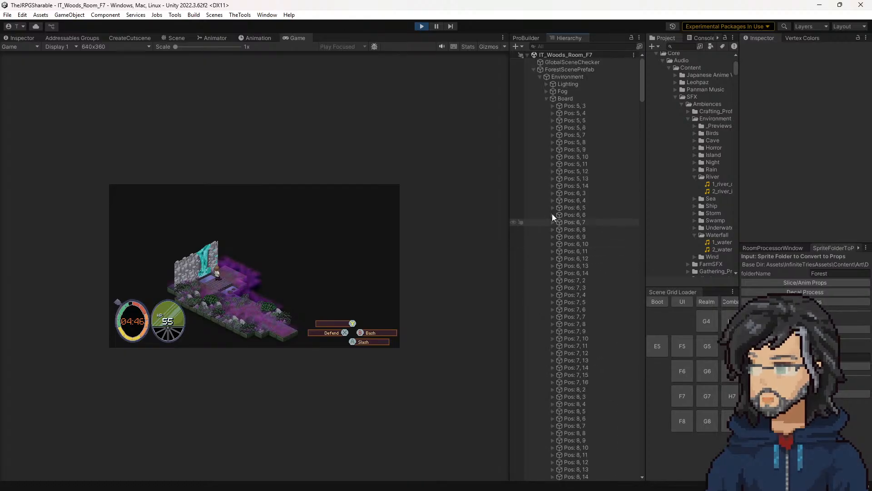
{"action": "left_click", "coordinate": [534, 69]}
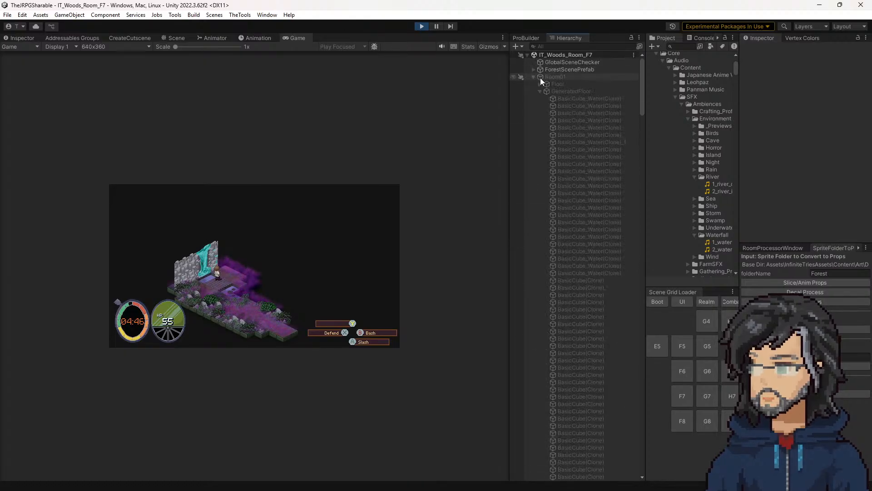
{"action": "left_click", "coordinate": [547, 46]}
{"action": "type", "text": "waterfa"}
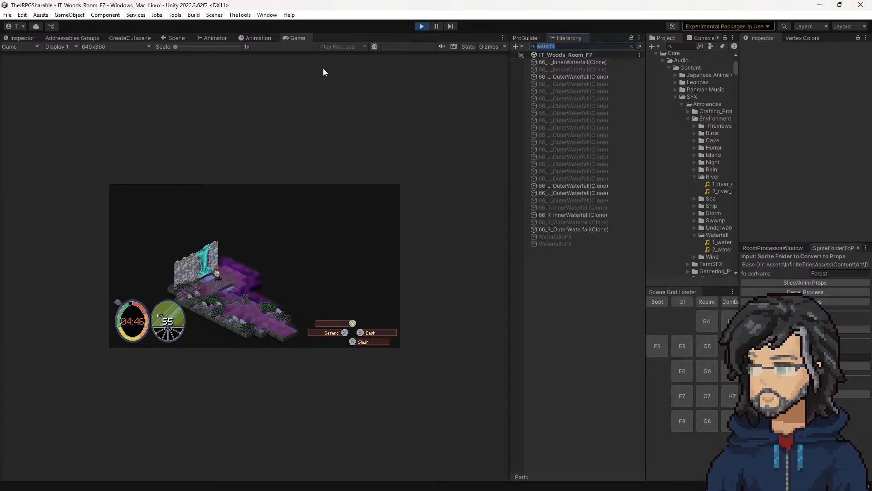
{"action": "type", "text": "audi"}
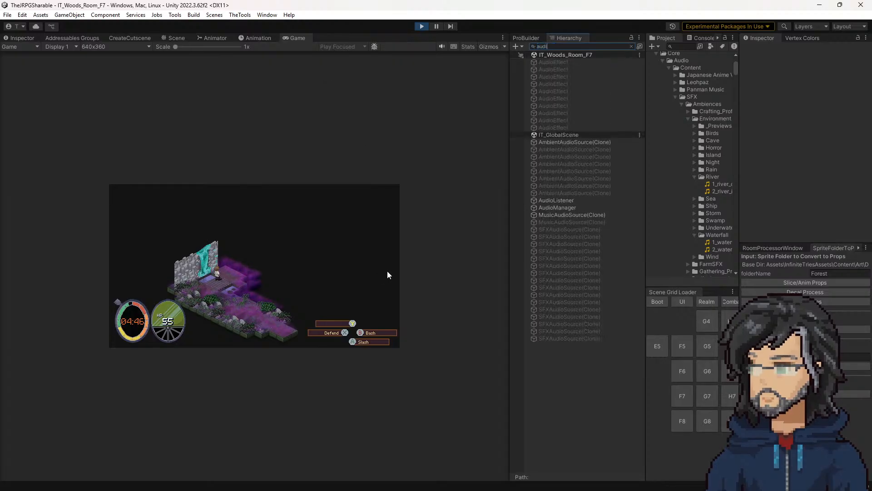
Step: Find AudioManager in the running scene, inspect its active AmbientAudioSource clone, and end the run
{"action": "left_click", "coordinate": [566, 206]}
{"action": "left_click", "coordinate": [632, 47]}
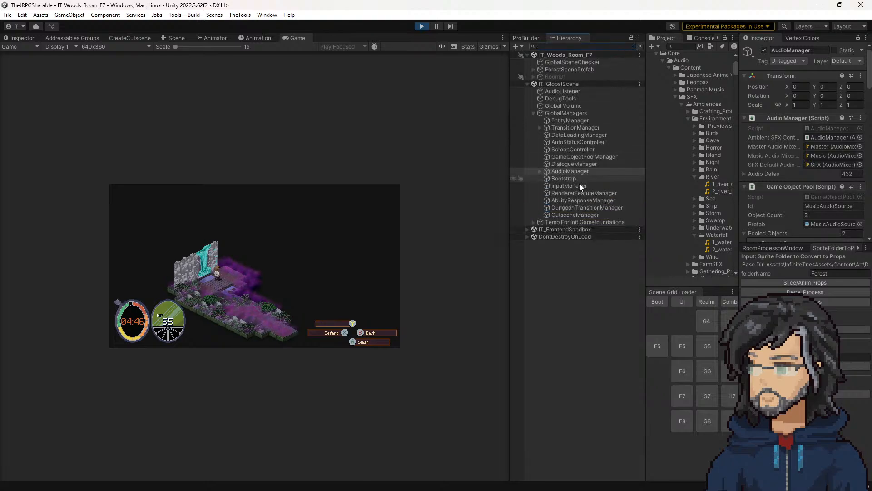
{"action": "left_click", "coordinate": [540, 171]}
{"action": "left_click", "coordinate": [561, 208]}
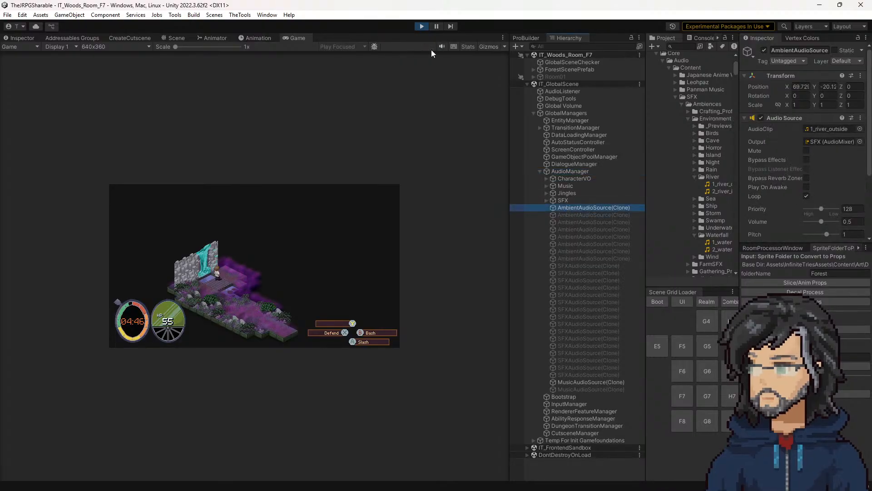
{"action": "left_click", "coordinate": [422, 25]}
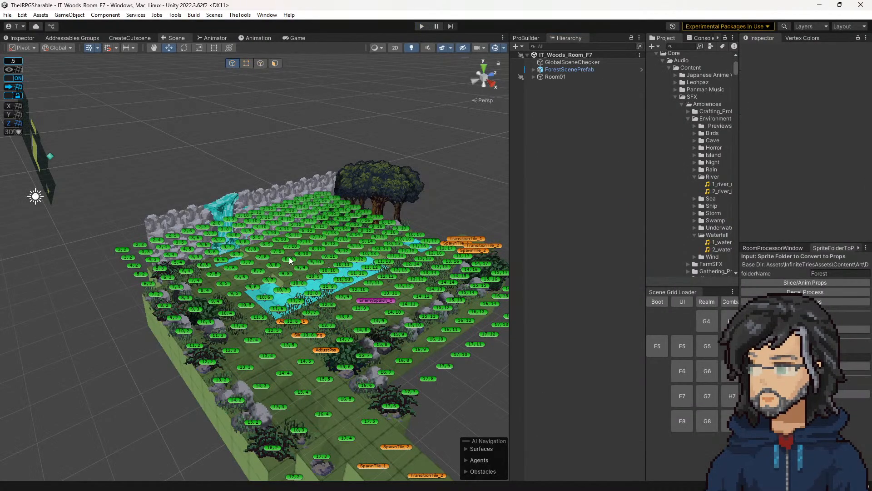
Step: Set the Audio Id of the WaterfallSFX tile at Z 7.5 to 1_waterfall_outside, matching the waterfall clip's name
{"action": "left_click_drag", "start_coordinate": [380, 241], "coordinate": [359, 231], "text": "alt"}
{"action": "key", "text": "w"}
{"action": "scroll", "coordinate": [370, 224], "scroll_direction": "up", "scroll_amount": 1}
{"action": "right_click_drag", "start_coordinate": [359, 232], "coordinate": [436, 249]}
{"action": "scroll", "coordinate": [434, 218], "scroll_direction": "down", "scroll_amount": 1}
{"action": "left_click", "coordinate": [436, 247]}
{"action": "key", "text": "f"}
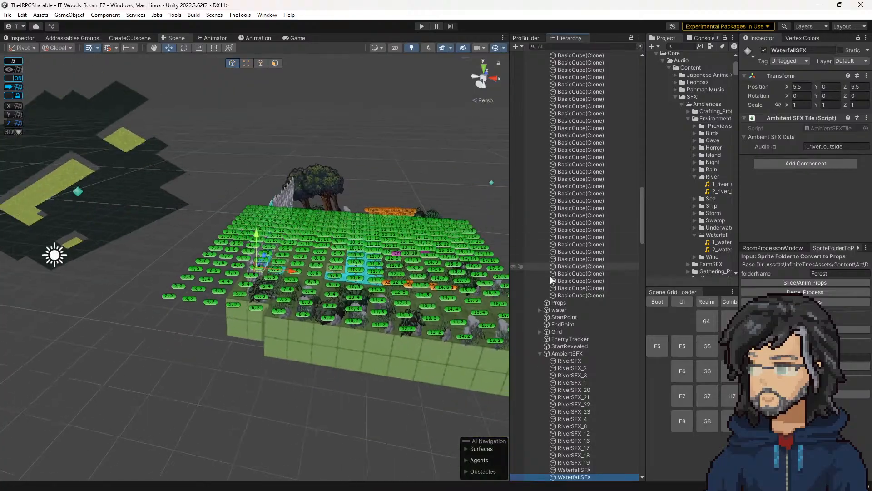
{"action": "left_click", "coordinate": [586, 470]}
{"action": "left_click", "coordinate": [722, 242]}
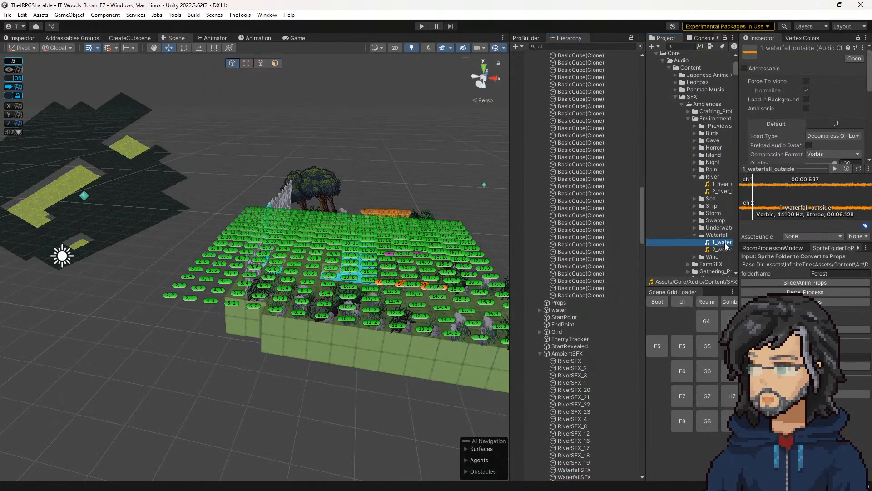
{"action": "left_click", "coordinate": [585, 470]}
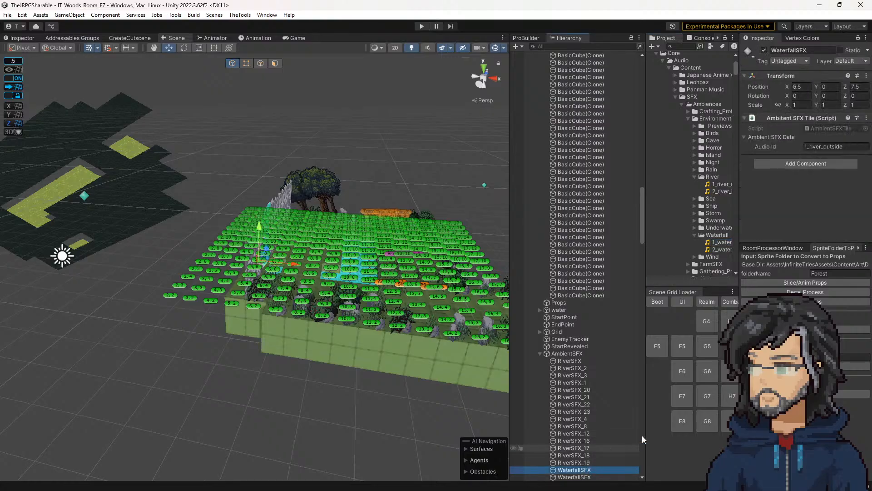
{"action": "double_click", "coordinate": [815, 146]}
{"action": "type", "text": "waterfall"}
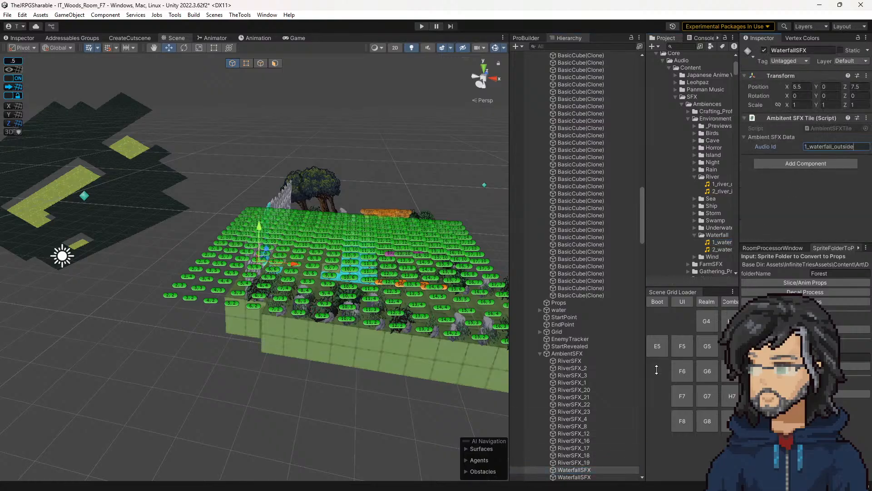
Step: Set the Audio Id of the second WaterfallSFX tile, at Z 6.5, to 1_waterfall_outside
{"action": "left_click", "coordinate": [591, 477]}
{"action": "left_click", "coordinate": [826, 146]}
{"action": "type", "text": "1_waterfall_outside"}
Step: Run the room scene with a wider Game view, test the ambience, and open the first console error's details
{"action": "left_click", "coordinate": [423, 26]}
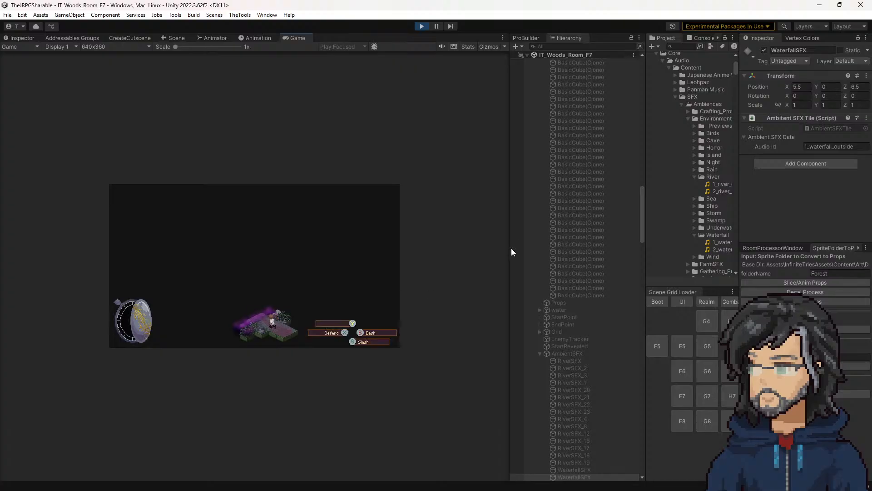
{"action": "left_click_drag", "start_coordinate": [511, 244], "coordinate": [594, 245]}
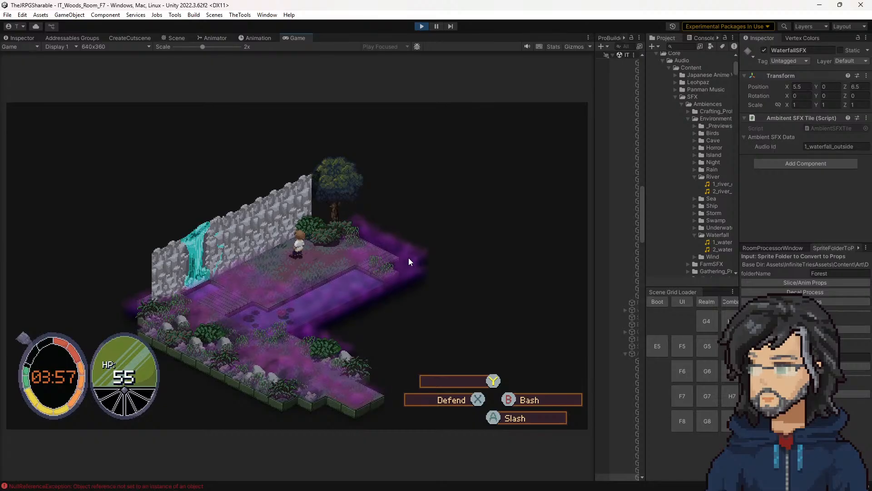
{"action": "left_click", "coordinate": [702, 37]}
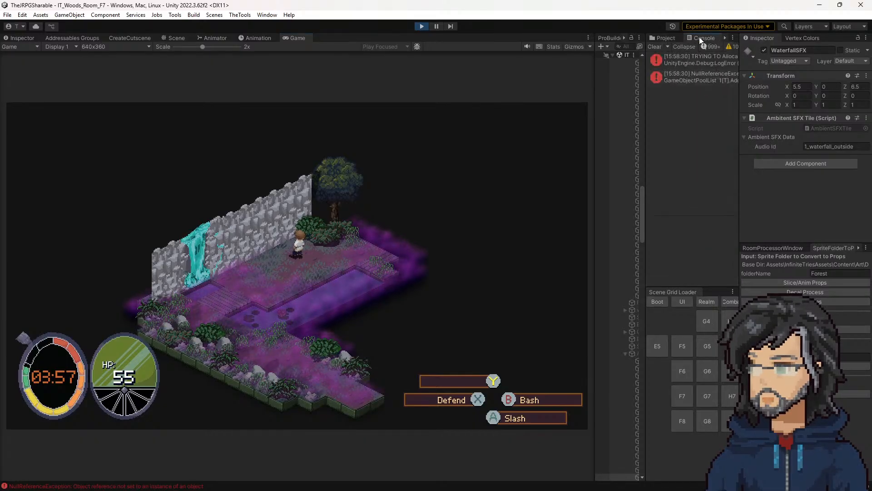
{"action": "left_click", "coordinate": [691, 58]}
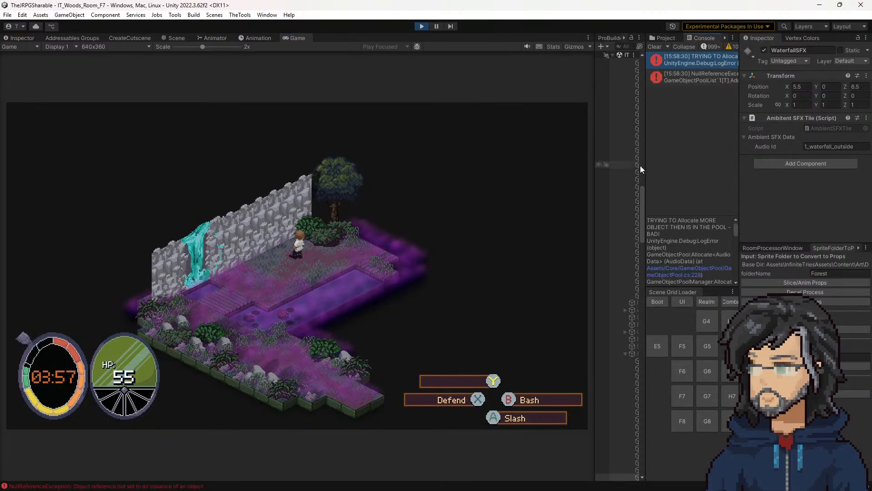
Step: Widen the Hierarchy, search the running scene for "ambient" objects, and clear the search
{"action": "left_click_drag", "start_coordinate": [646, 165], "coordinate": [489, 166]}
{"action": "scroll", "coordinate": [553, 334], "scroll_direction": "down", "scroll_amount": 6}
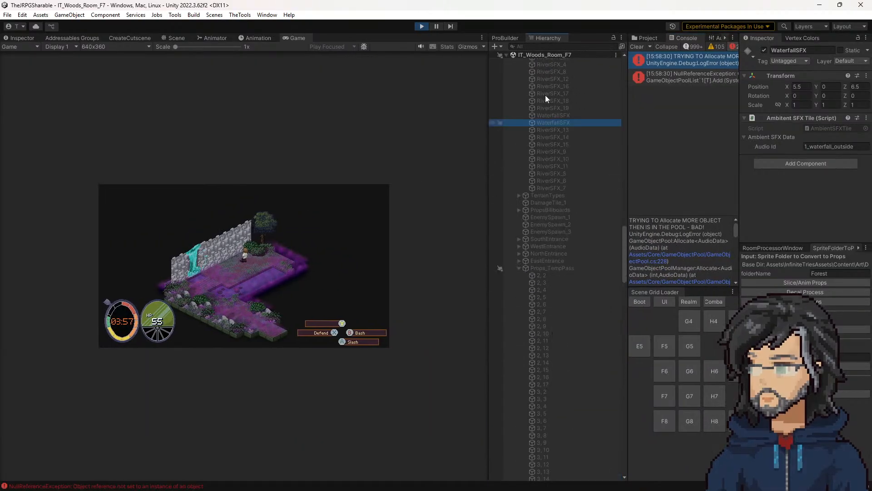
{"action": "left_click", "coordinate": [534, 46]}
{"action": "type", "text": "ambient"}
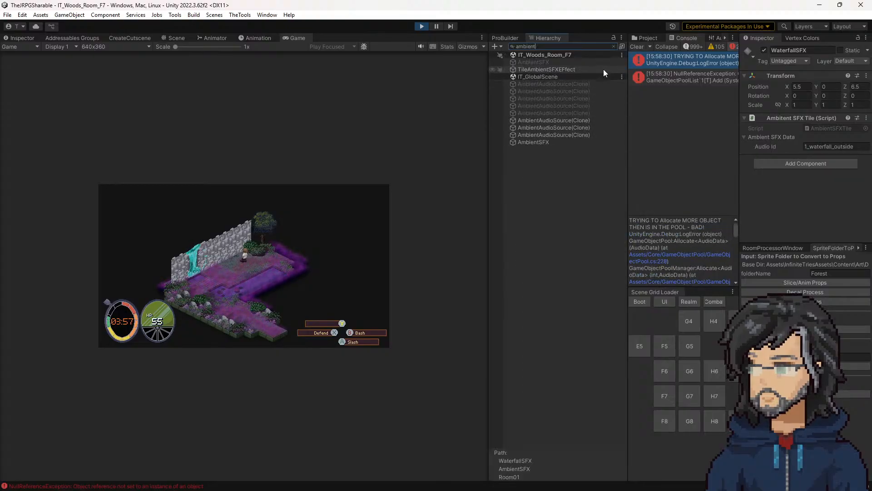
{"action": "left_click", "coordinate": [614, 46]}
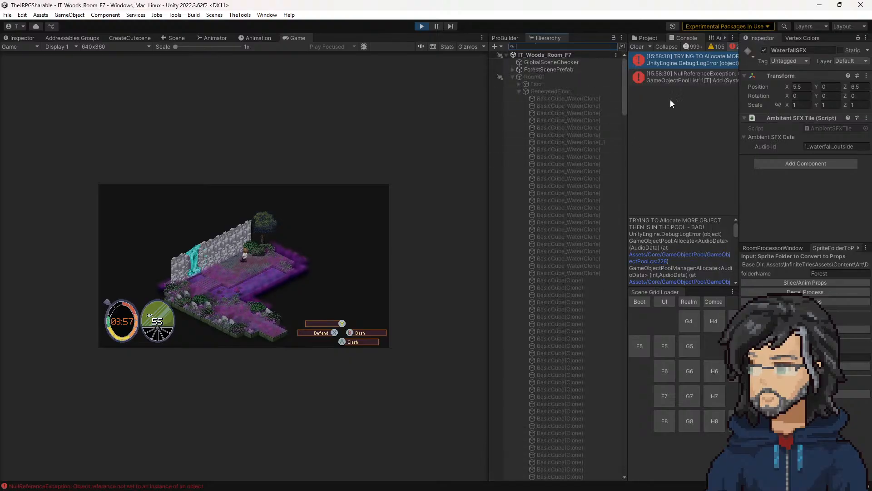
Step: Examine the NullReferenceException and pool allocation error details, and look through the running scene's objects
{"action": "left_click", "coordinate": [679, 78]}
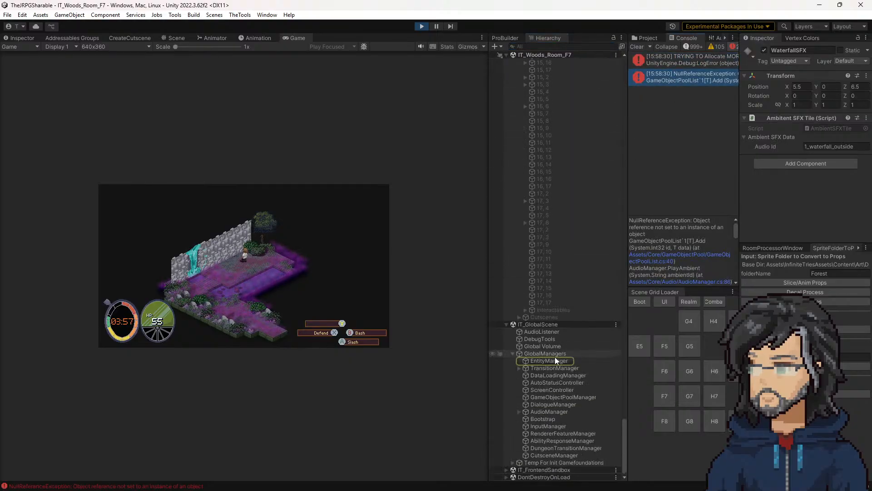
{"action": "left_click", "coordinate": [663, 64]}
{"action": "scroll", "coordinate": [560, 252], "scroll_direction": "up", "scroll_amount": 15}
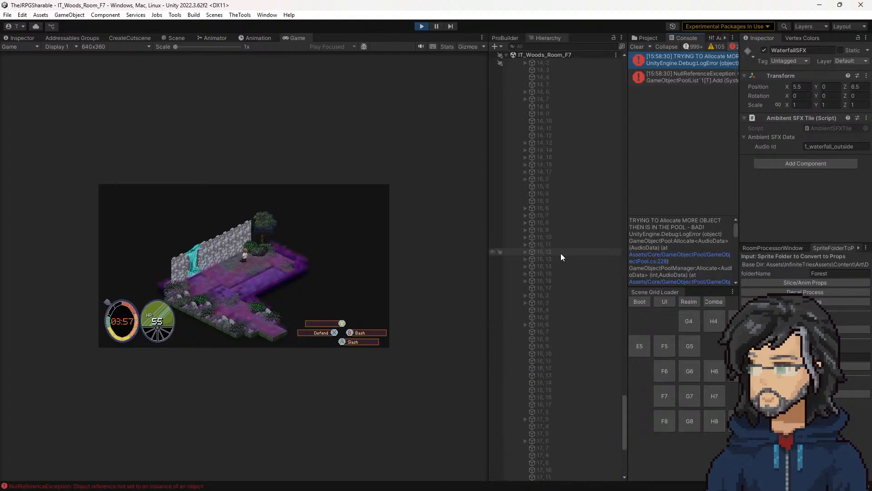
{"action": "scroll", "coordinate": [560, 252], "scroll_direction": "up", "scroll_amount": 15}
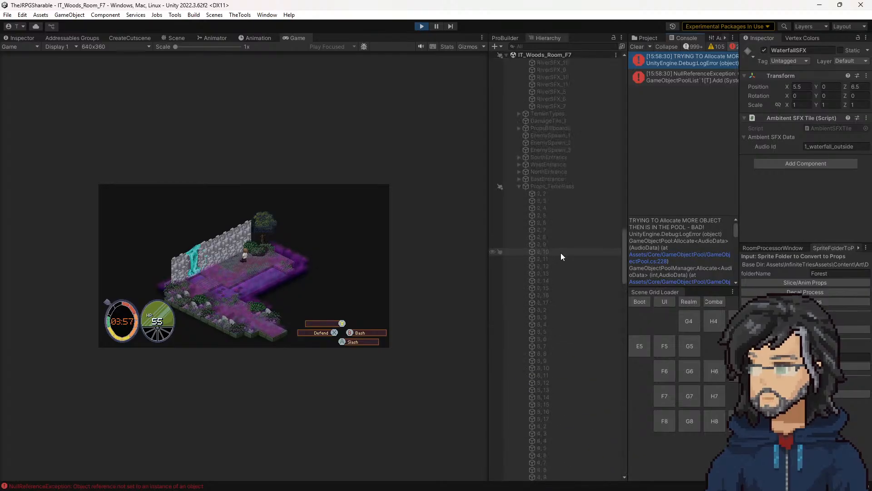
{"action": "scroll", "coordinate": [561, 252], "scroll_direction": "up", "scroll_amount": 15}
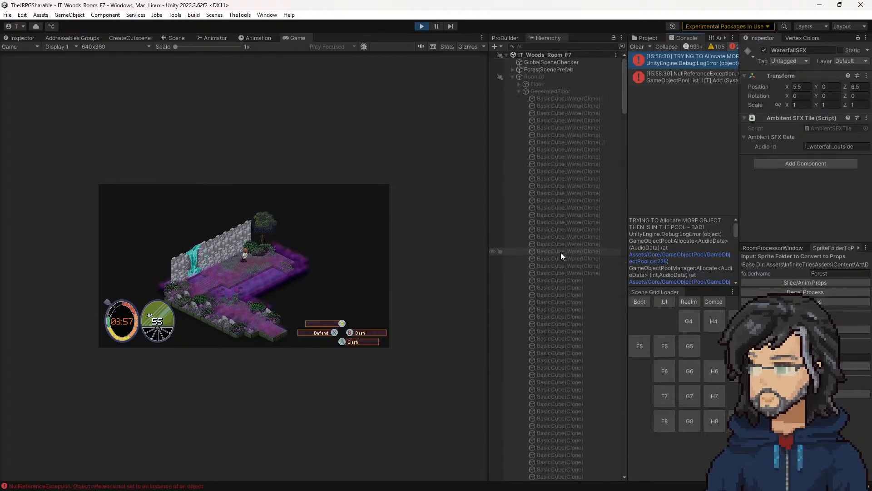
Step: Search for "ambient", locate the active AmbientAudioSource clones under AudioManager, and compare their Audio Source settings
{"action": "left_click", "coordinate": [547, 46]}
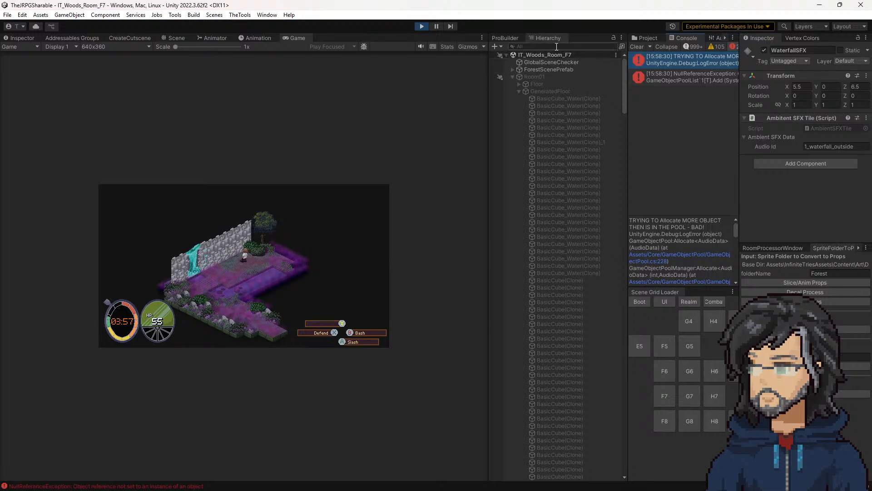
{"action": "type", "text": "ambien"}
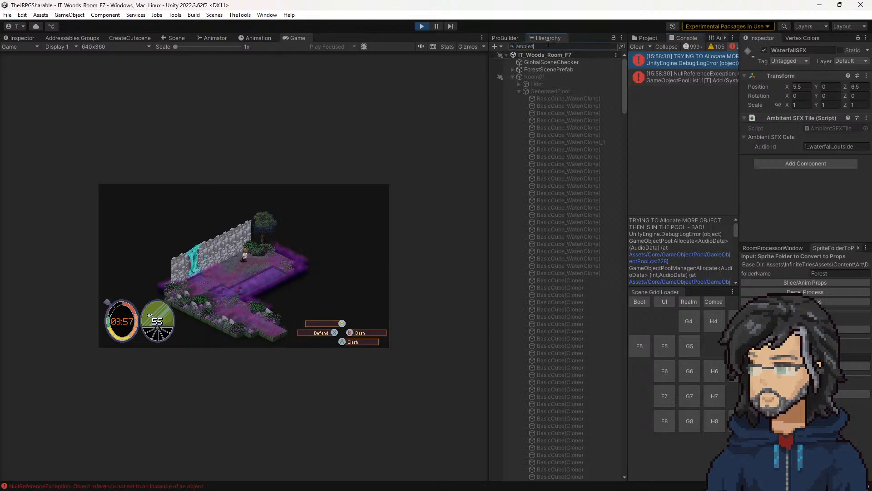
{"action": "type", "text": "t"}
{"action": "left_click", "coordinate": [582, 120]}
{"action": "left_click", "coordinate": [614, 46]}
{"action": "left_click", "coordinate": [571, 343]}
{"action": "left_click", "coordinate": [567, 350]}
{"action": "key", "text": "Up"}
{"action": "key", "text": "Up"}
{"action": "key", "text": "Down"}
{"action": "key", "text": "Down"}
{"action": "key", "text": "Up"}
{"action": "key", "text": "Up"}
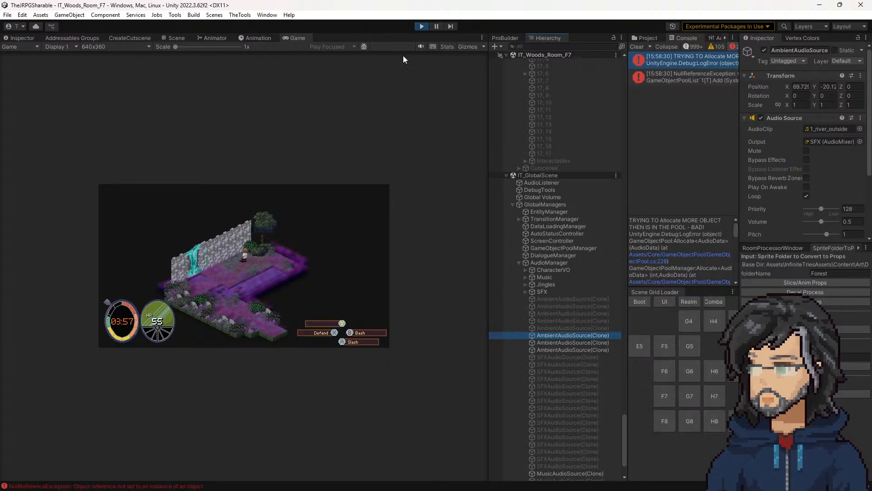
Step: Switch to Visual Studio and review the PlayMusic, PlayAmbient and StopAmbient methods in AudioManager.cs
{"action": "key", "text": "alt+Tab"}
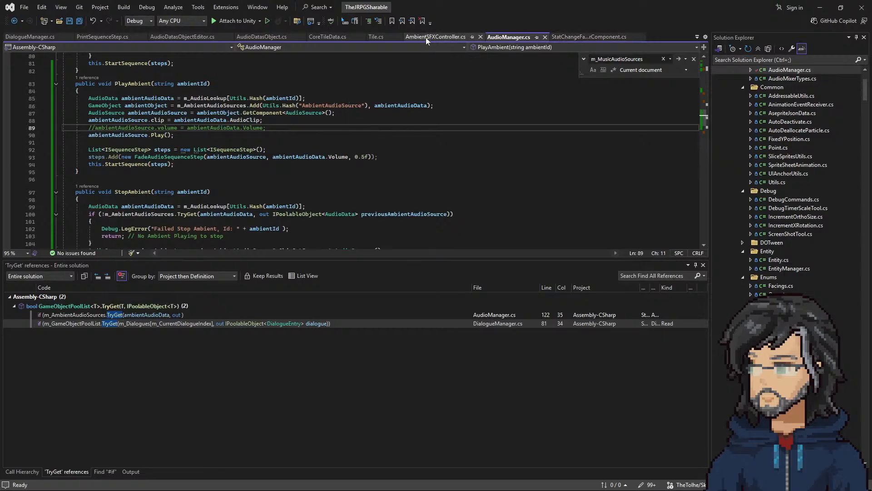
{"action": "scroll", "coordinate": [307, 159], "scroll_direction": "up", "scroll_amount": 4}
{"action": "scroll", "coordinate": [307, 159], "scroll_direction": "up", "scroll_amount": 4}
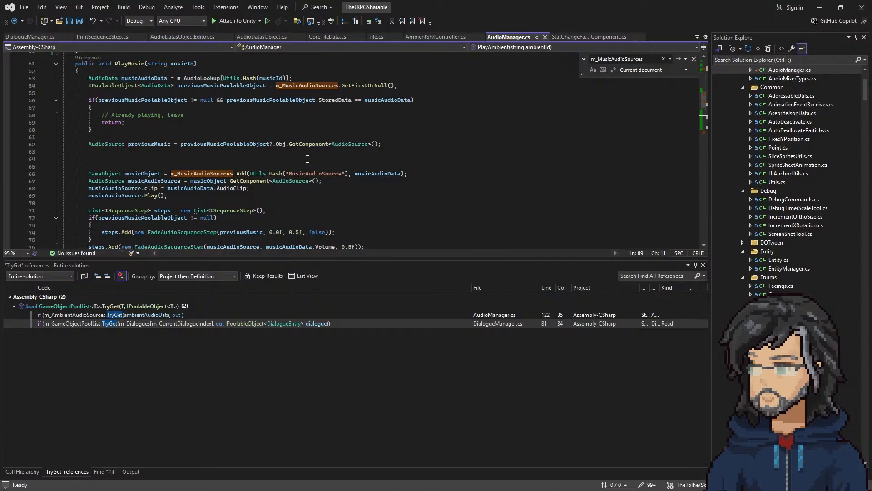
{"action": "scroll", "coordinate": [290, 159], "scroll_direction": "down", "scroll_amount": 6}
{"action": "scroll", "coordinate": [131, 200], "scroll_direction": "down", "scroll_amount": 6}
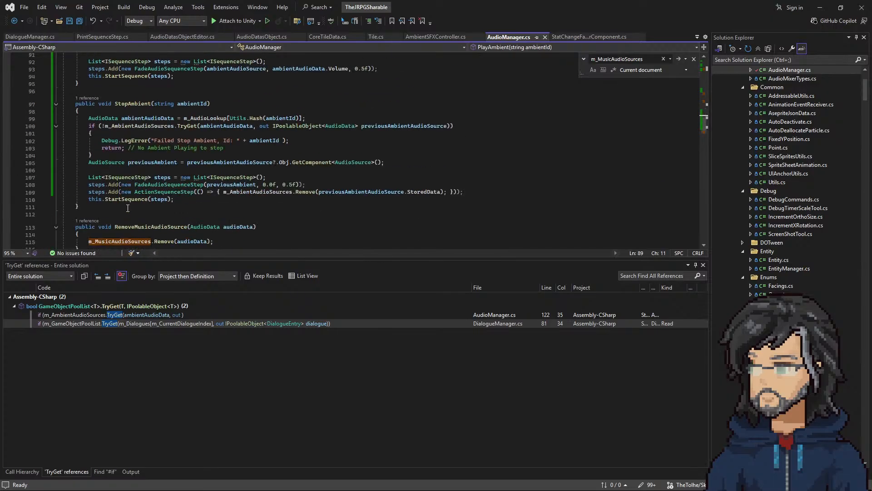
Step: Examine how UpdateAmbientSFXs in AmbientSFXController.cs collects nearby audio IDs and compares previous and current ones
{"action": "left_click", "coordinate": [455, 37]}
{"action": "scroll", "coordinate": [262, 191], "scroll_direction": "up", "scroll_amount": 6}
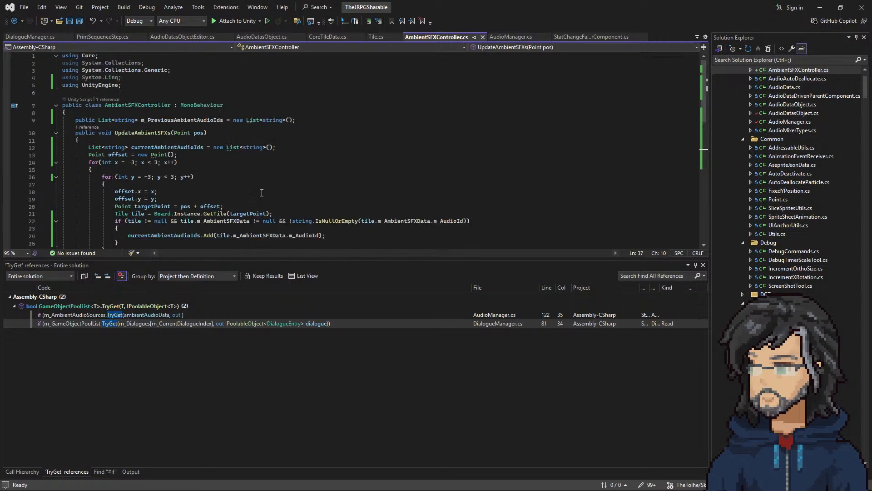
{"action": "scroll", "coordinate": [261, 192], "scroll_direction": "down", "scroll_amount": 6}
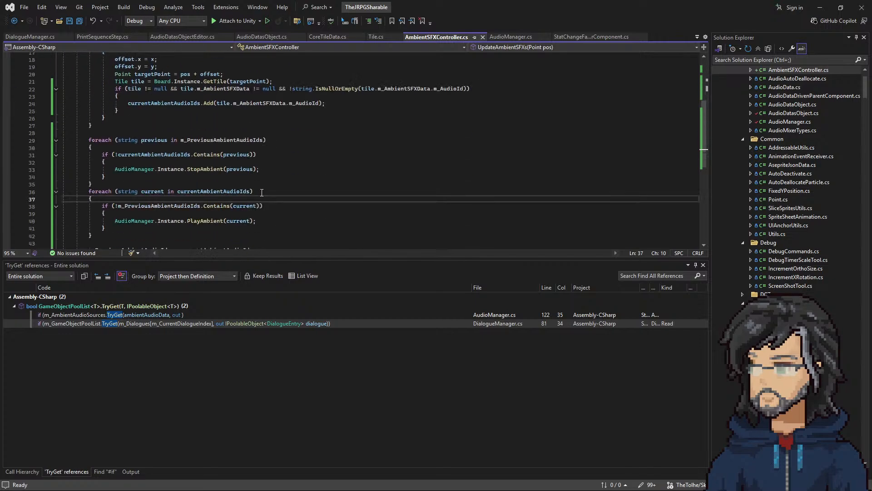
{"action": "scroll", "coordinate": [262, 193], "scroll_direction": "up", "scroll_amount": 5}
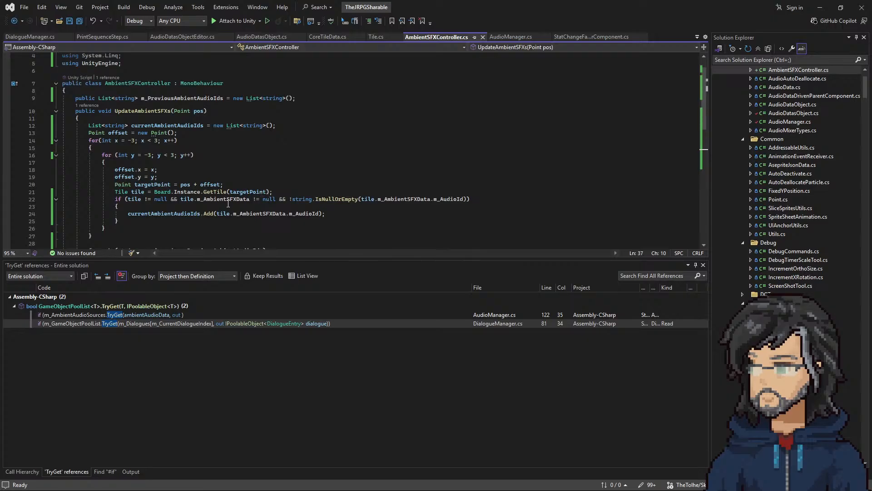
{"action": "scroll", "coordinate": [228, 204], "scroll_direction": "down", "scroll_amount": 5}
{"action": "left_click_drag", "start_coordinate": [158, 200], "coordinate": [268, 201]}
{"action": "left_click_drag", "start_coordinate": [160, 186], "coordinate": [254, 186]}
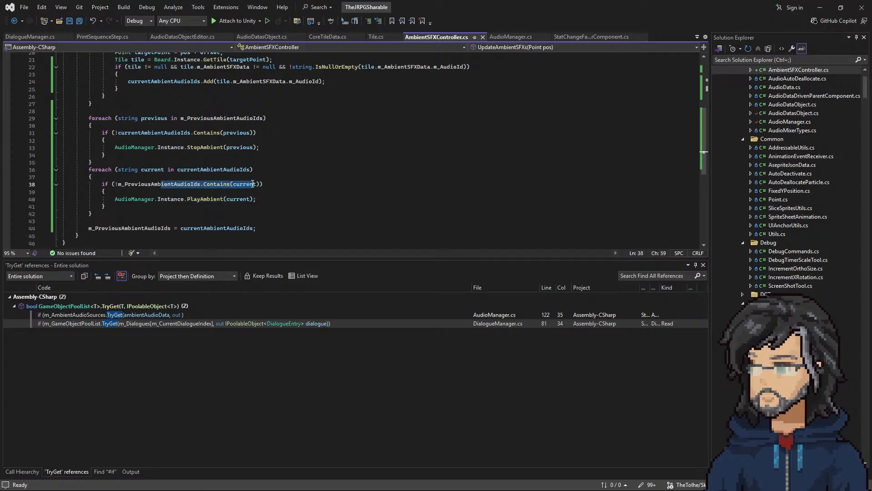
{"action": "scroll", "coordinate": [245, 221], "scroll_direction": "up", "scroll_amount": 6}
{"action": "scroll", "coordinate": [242, 222], "scroll_direction": "down", "scroll_amount": 5}
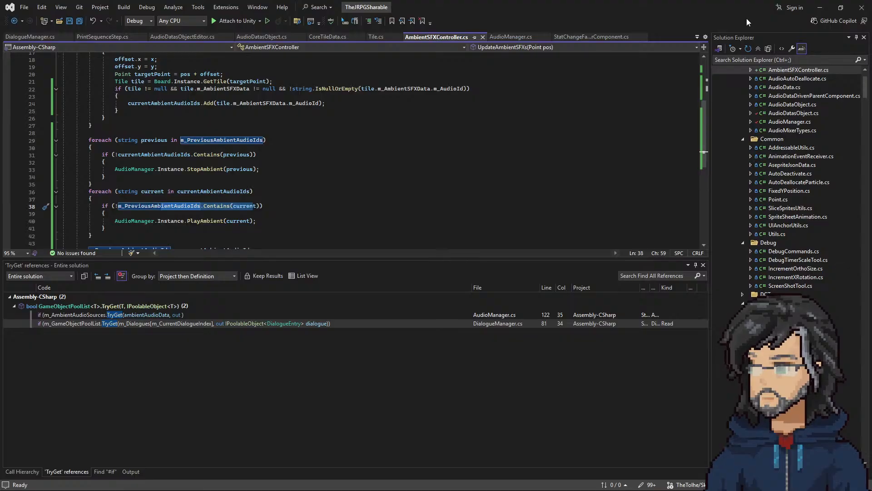
Step: Return to Unity and stop the running room scene
{"action": "key", "text": "alt+Tab"}
{"action": "left_click", "coordinate": [279, 269]}
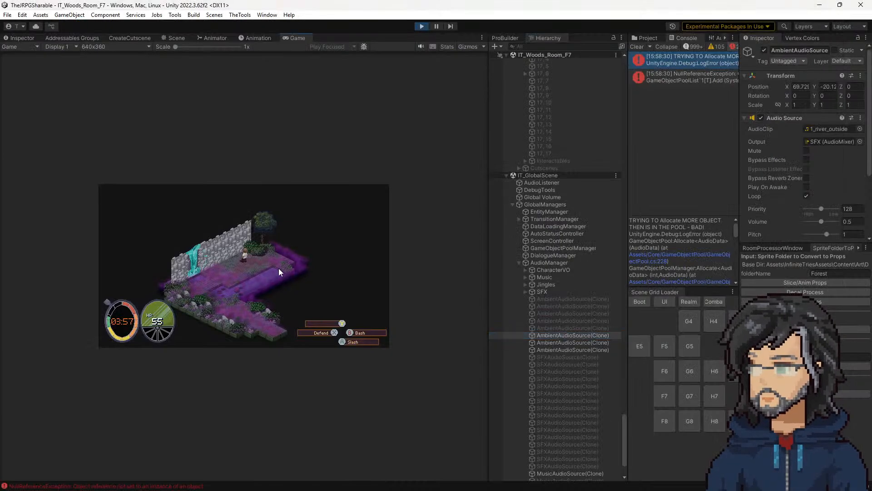
{"action": "left_click", "coordinate": [422, 27]}
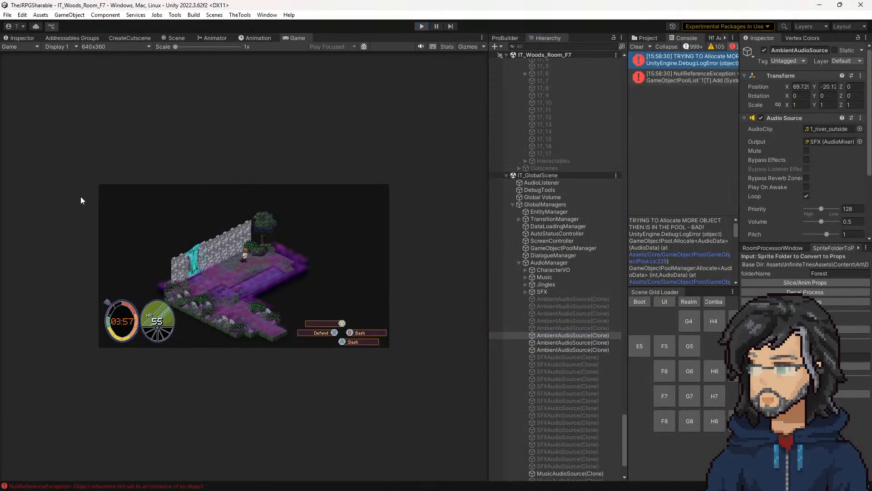
Step: In Visual Studio, set the fade-out duration in AudioManager.cs's StopAmbient method to 0.25f
{"action": "key", "text": "alt+Tab"}
{"action": "scroll", "coordinate": [364, 150], "scroll_direction": "up", "scroll_amount": 6}
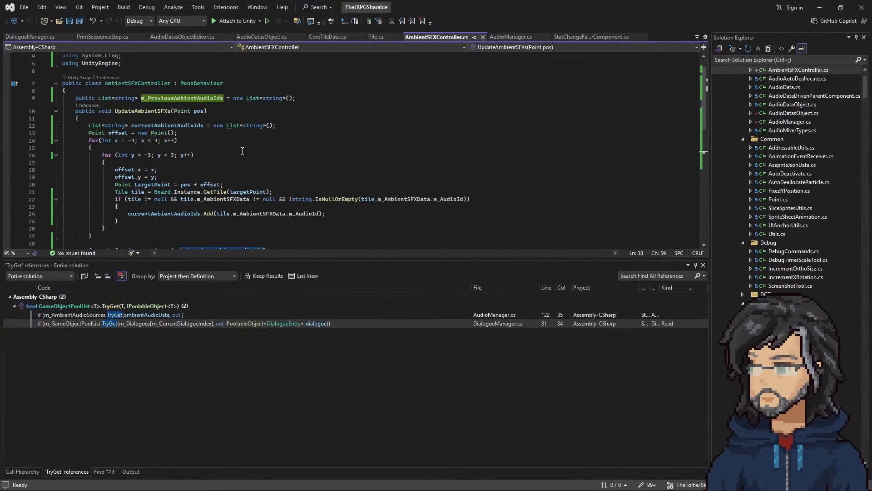
{"action": "left_click", "coordinate": [507, 38]}
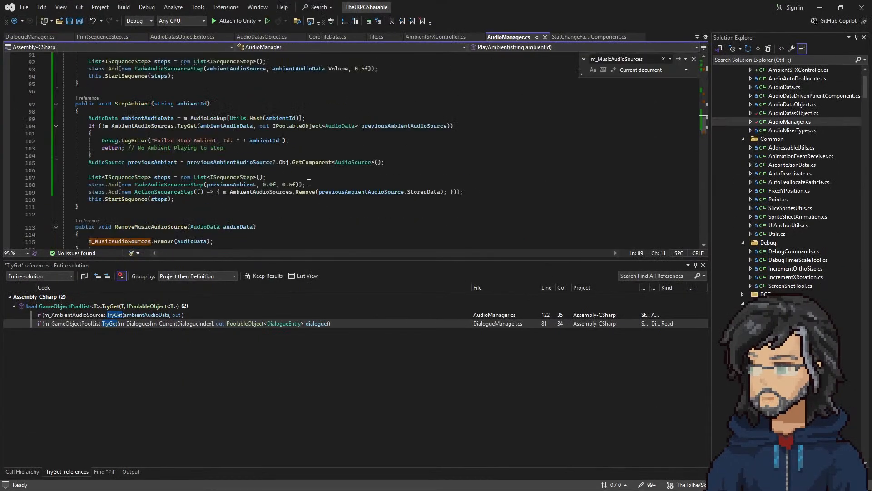
{"action": "left_click", "coordinate": [290, 186]}
{"action": "type", "text": "2"}
Step: Set the fade-in duration in the PlayAmbient method to 0.25f and save AudioManager.cs
{"action": "scroll", "coordinate": [263, 200], "scroll_direction": "down", "scroll_amount": 7}
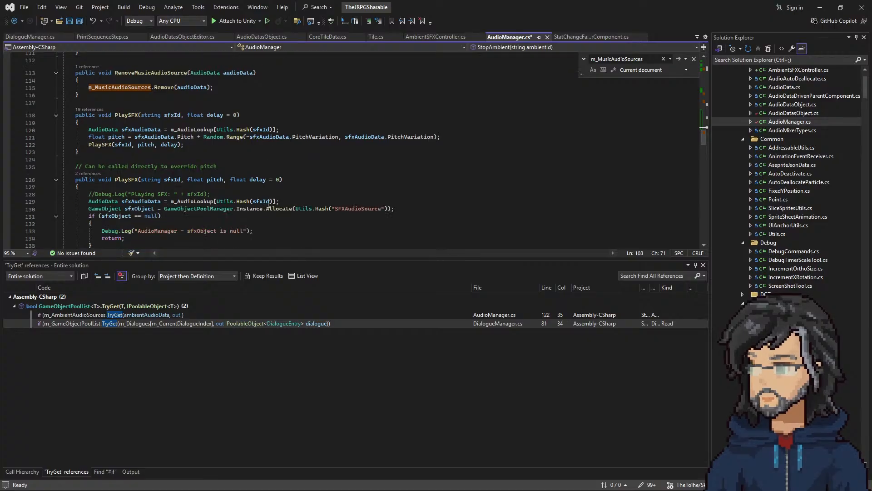
{"action": "scroll", "coordinate": [278, 207], "scroll_direction": "down", "scroll_amount": 10}
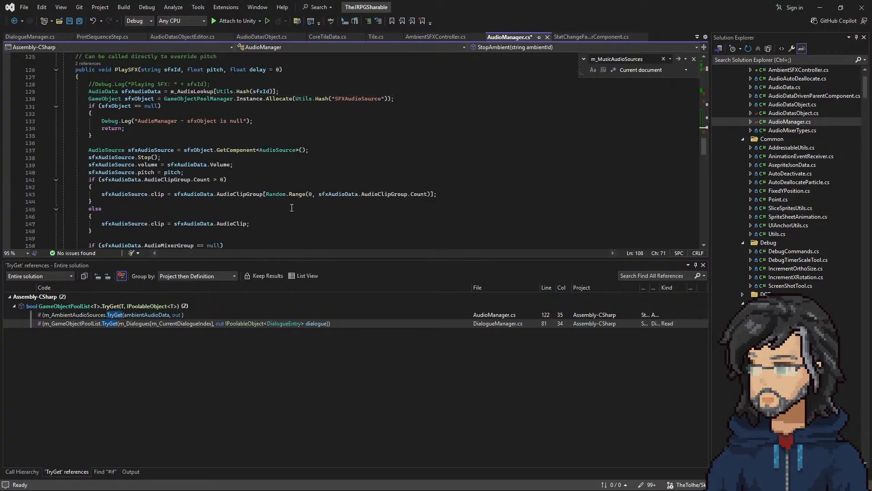
{"action": "scroll", "coordinate": [278, 200], "scroll_direction": "up", "scroll_amount": 20}
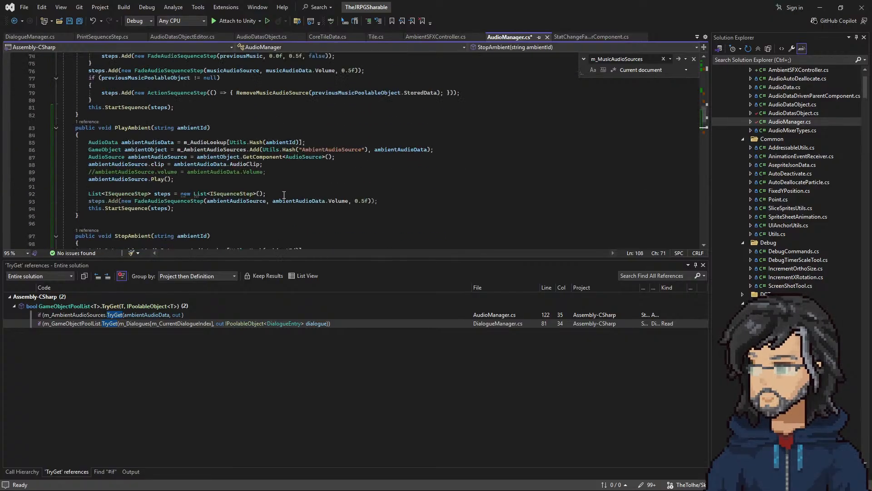
{"action": "left_click", "coordinate": [361, 200]}
{"action": "type", "text": "2"}
{"action": "left_click", "coordinate": [318, 186]}
{"action": "key", "text": "ctrl+s"}
Step: Return to Unity and run the room scene again with the recompiled fade durations
{"action": "left_click", "coordinate": [820, 7]}
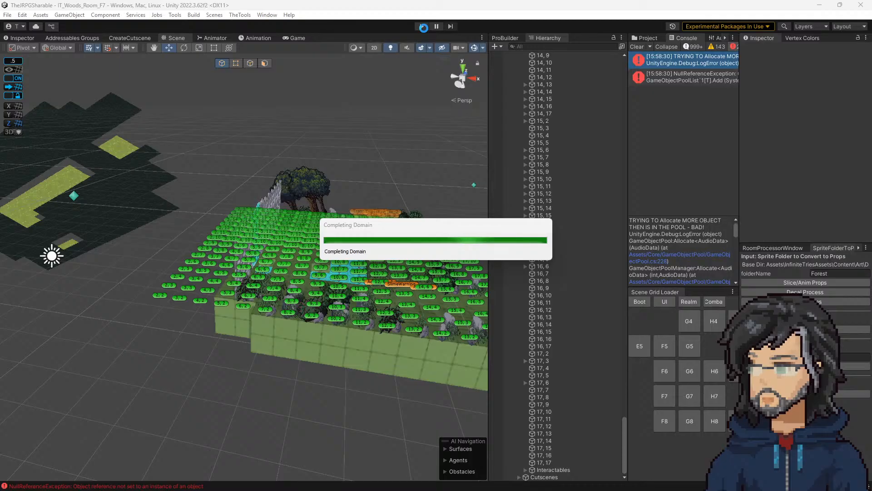
{"action": "left_click", "coordinate": [422, 26]}
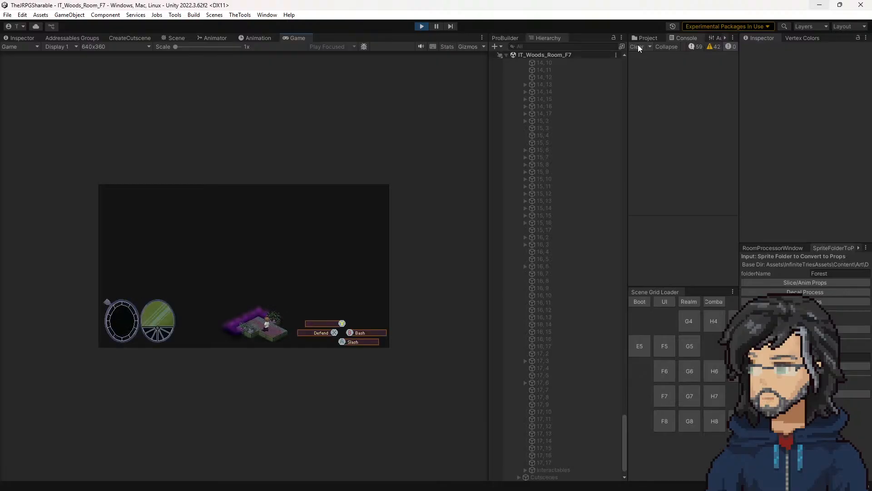
Step: Walk the character through the running room to the grass beside the stone wall to test the ambient audio transitions
{"action": "key", "text": "w"}
{"action": "key", "text": "a"}
{"action": "key", "text": "a"}
{"action": "key", "text": "a"}
{"action": "key", "text": "a"}
{"action": "key", "text": "a"}
{"action": "key", "text": "a"}
{"action": "key", "text": "a"}
{"action": "key", "text": "w"}
{"action": "key", "text": "w"}
{"action": "key", "text": "w"}
{"action": "key", "text": "w"}
{"action": "key", "text": "w"}
{"action": "key", "text": "w"}
{"action": "key", "text": "w"}
{"action": "key", "text": "w"}
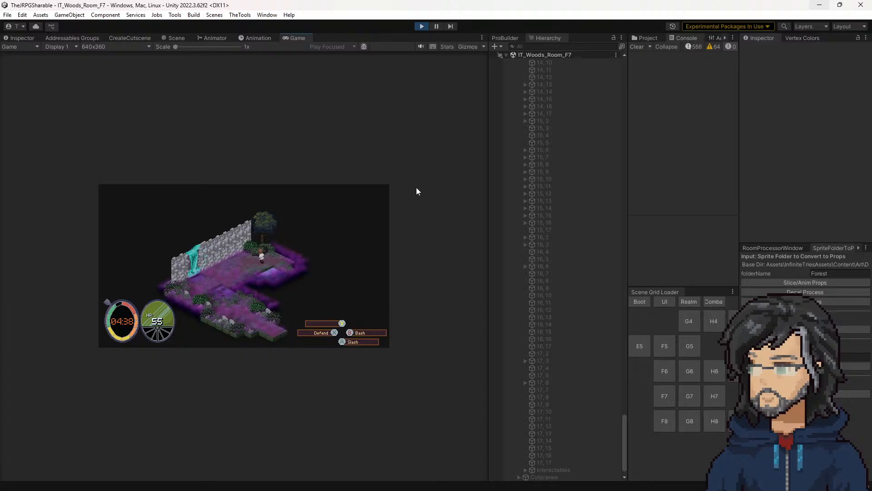
{"action": "key", "text": "a"}
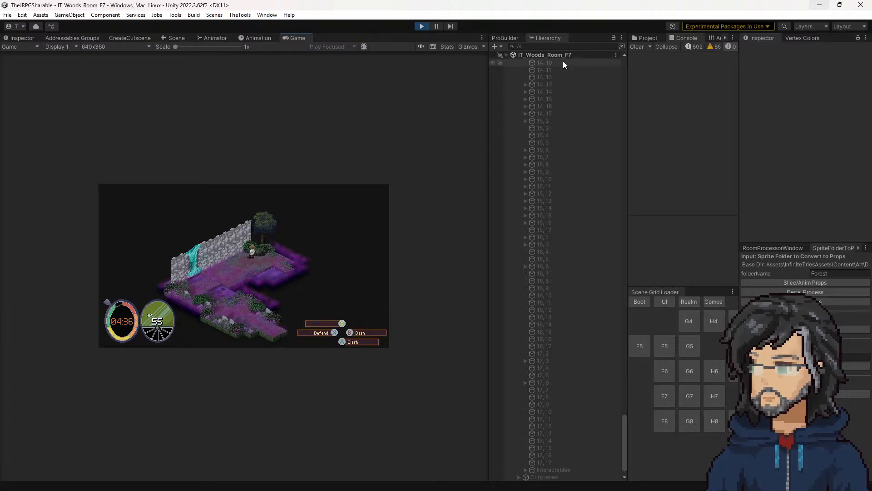
Step: Expand IT_GlobalScene down to the AudioManager's children and inspect the active AmbientAudioSource(Clone)
{"action": "left_click", "coordinate": [536, 47]}
{"action": "scroll", "coordinate": [554, 157], "scroll_direction": "up", "scroll_amount": 20}
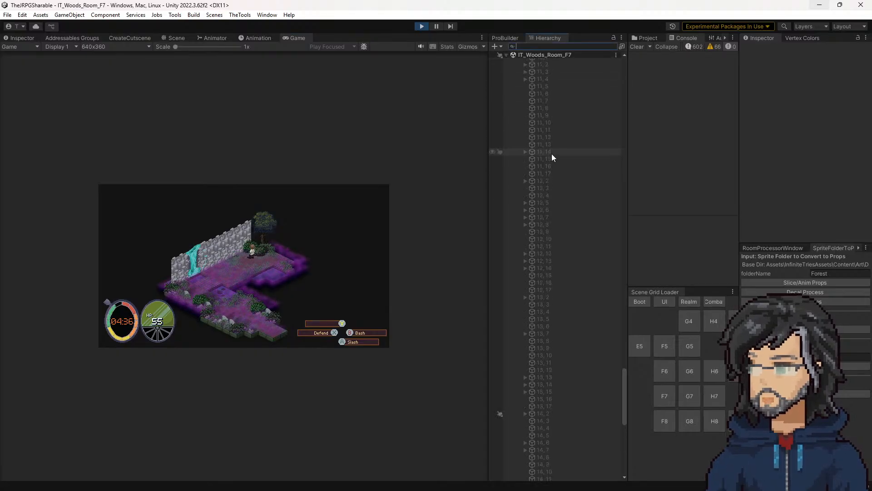
{"action": "scroll", "coordinate": [555, 156], "scroll_direction": "up", "scroll_amount": 20}
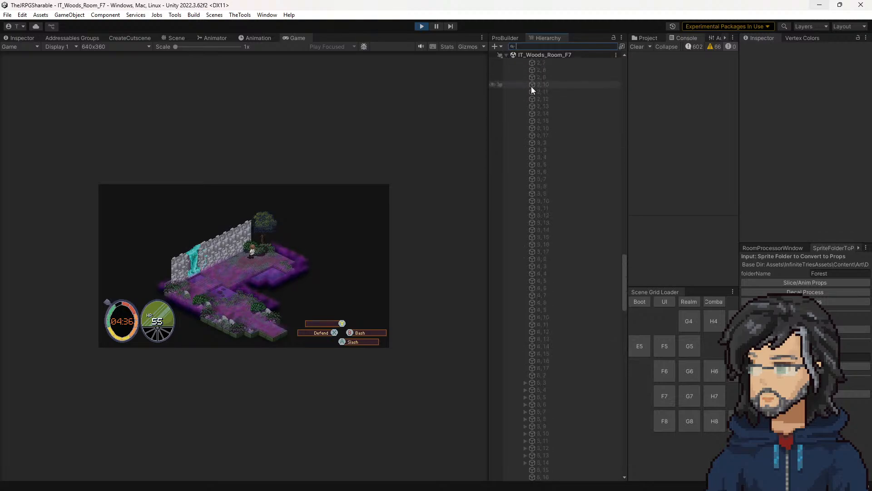
{"action": "scroll", "coordinate": [548, 118], "scroll_direction": "up", "scroll_amount": 20}
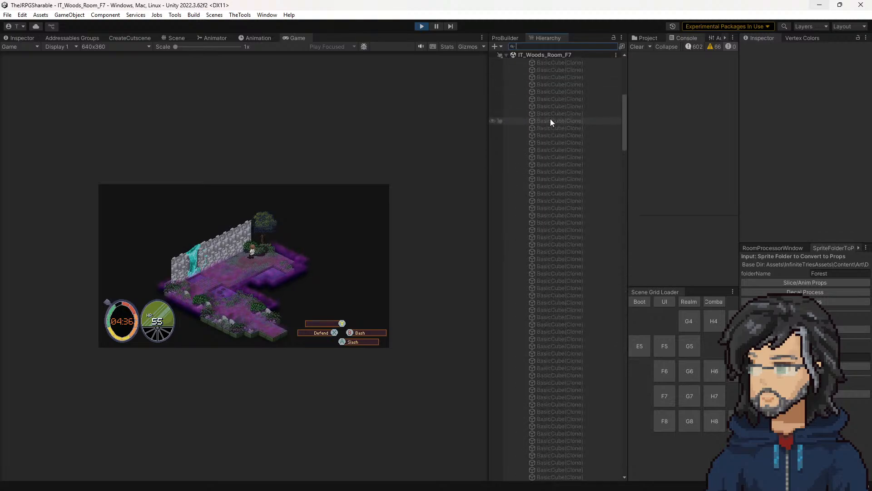
{"action": "left_click", "coordinate": [512, 77]}
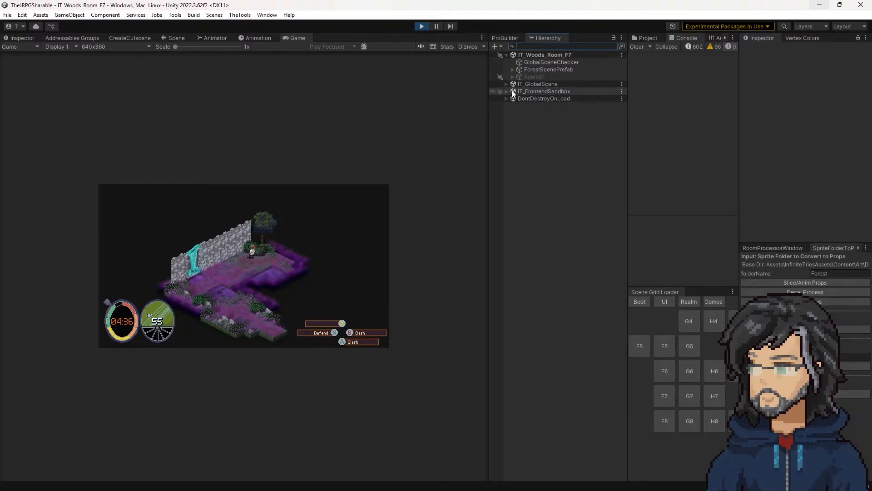
{"action": "left_click", "coordinate": [506, 91]}
{"action": "left_click", "coordinate": [506, 84]}
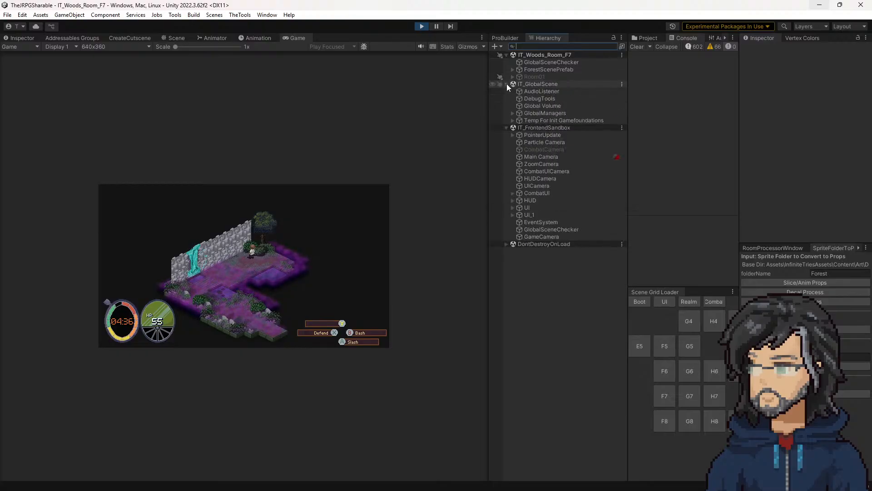
{"action": "left_click", "coordinate": [512, 114]}
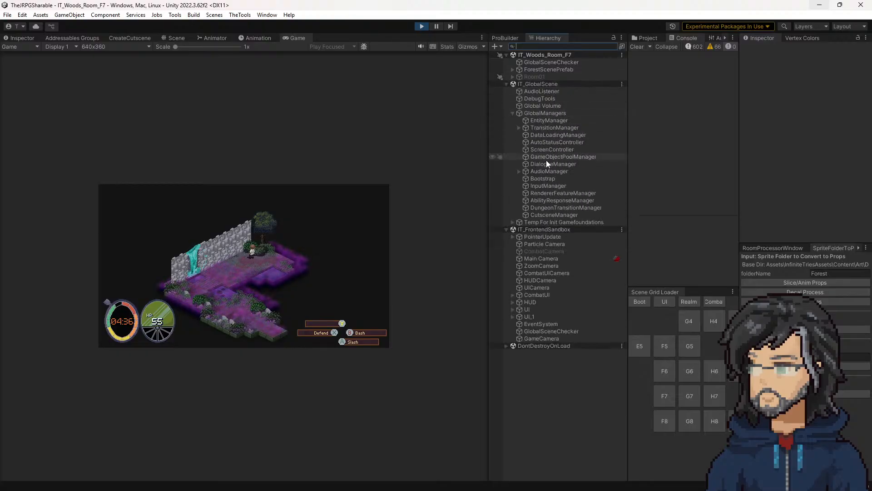
{"action": "left_click", "coordinate": [518, 171]}
{"action": "left_click", "coordinate": [560, 220]}
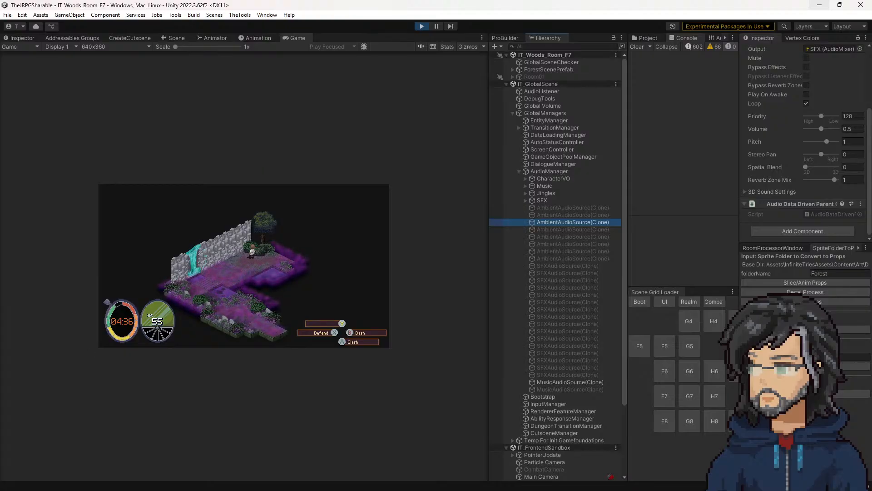
Step: In Visual Studio, open AmbientSFXController.cs and examine the tile scan and the stop and play loops in UpdateAmbientSFXs
{"action": "key", "text": "alt+Tab"}
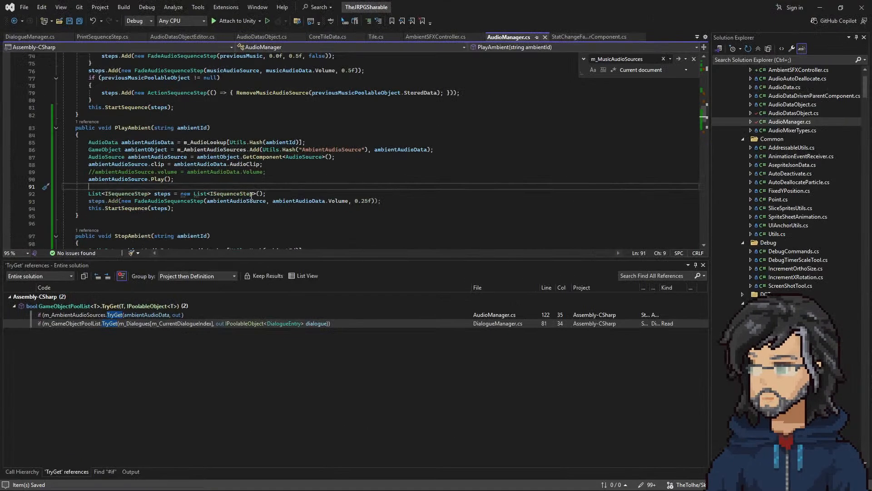
{"action": "left_click", "coordinate": [436, 37]}
{"action": "scroll", "coordinate": [316, 167], "scroll_direction": "down", "scroll_amount": 3}
{"action": "left_click_drag", "start_coordinate": [93, 110], "coordinate": [227, 199]}
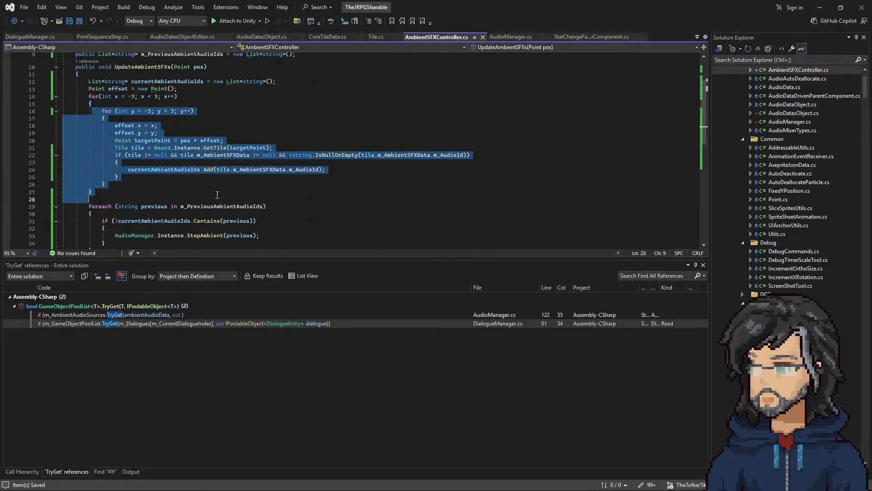
{"action": "scroll", "coordinate": [253, 206], "scroll_direction": "down", "scroll_amount": 4}
{"action": "left_click_drag", "start_coordinate": [141, 118], "coordinate": [211, 207]}
{"action": "left_click_drag", "start_coordinate": [104, 214], "coordinate": [106, 113]}
{"action": "left_click", "coordinate": [111, 111]}
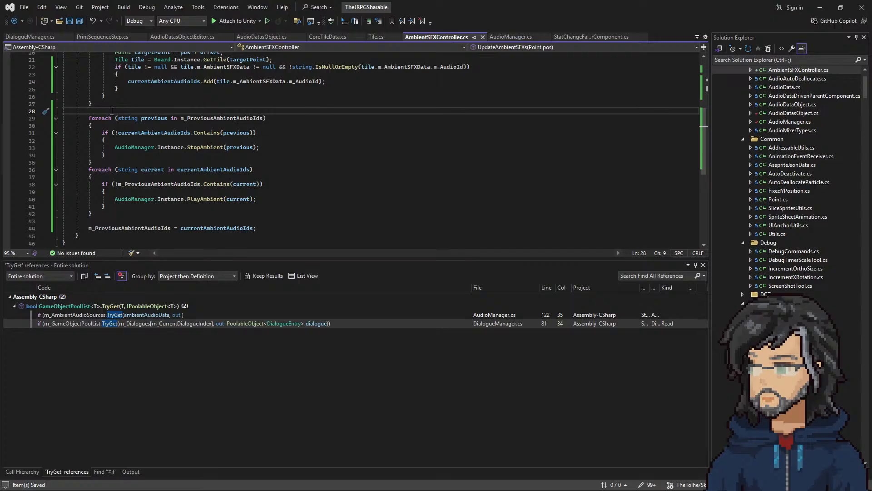
Step: Examine how UpdateAmbientSFXs derives targetPoint from pos and offset and fetches each tile, with a brief check of AudioManager.cs
{"action": "scroll", "coordinate": [214, 164], "scroll_direction": "up", "scroll_amount": 3}
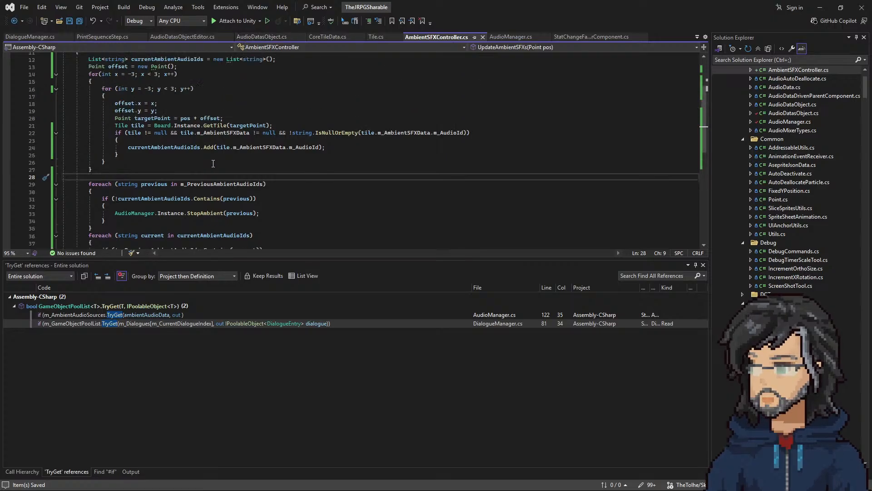
{"action": "scroll", "coordinate": [214, 164], "scroll_direction": "up", "scroll_amount": 3}
{"action": "scroll", "coordinate": [179, 148], "scroll_direction": "down", "scroll_amount": 3}
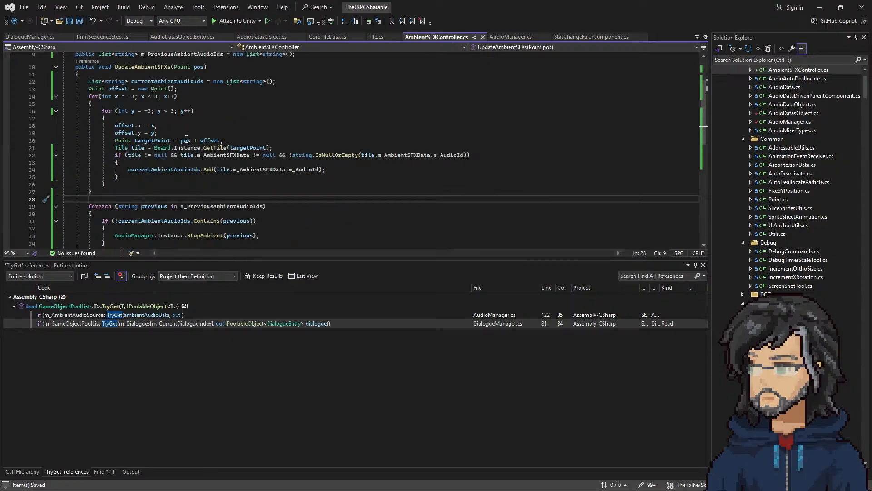
{"action": "left_click", "coordinate": [166, 133]}
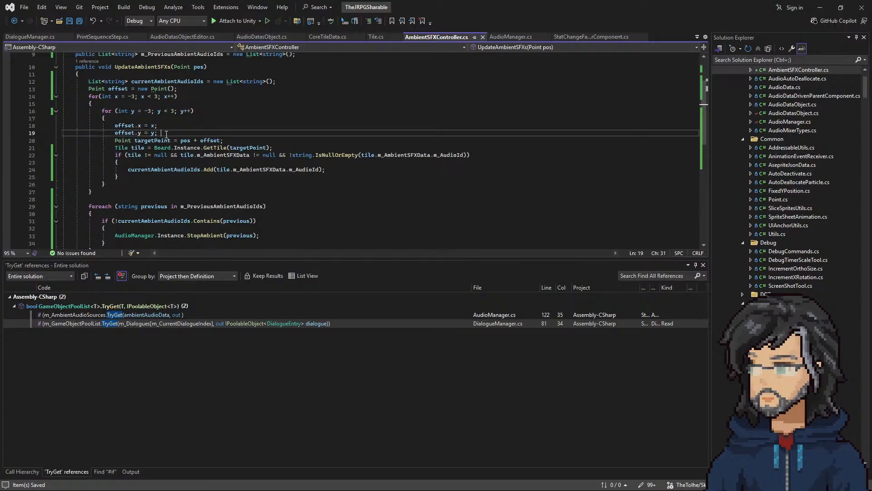
{"action": "left_click", "coordinate": [156, 141]}
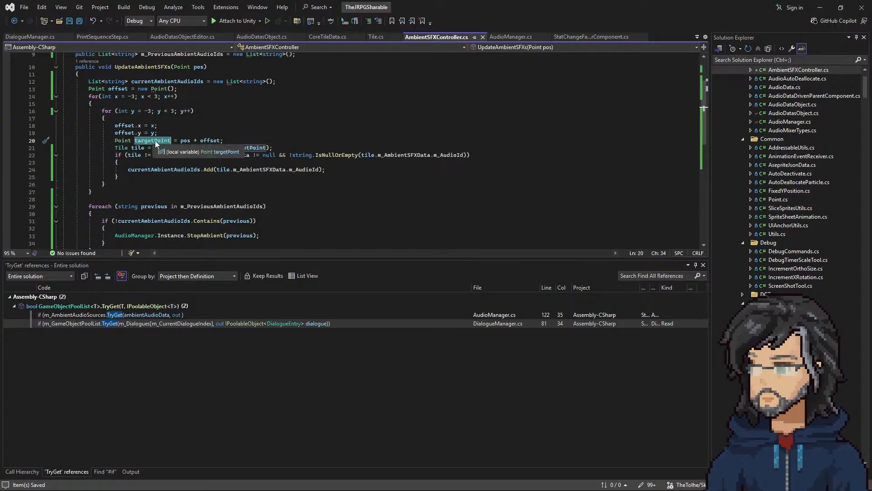
{"action": "scroll", "coordinate": [177, 111], "scroll_direction": "up", "scroll_amount": 1}
{"action": "left_click", "coordinate": [198, 89]}
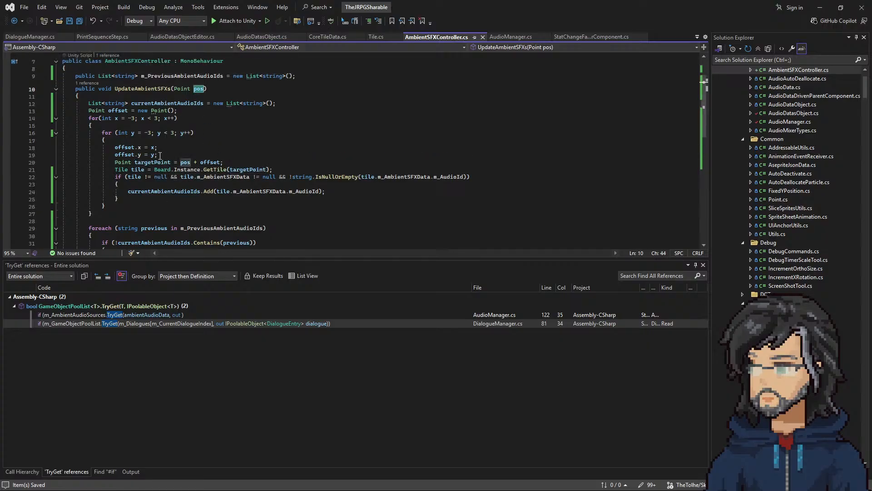
{"action": "left_click_drag", "start_coordinate": [114, 147], "coordinate": [231, 169]}
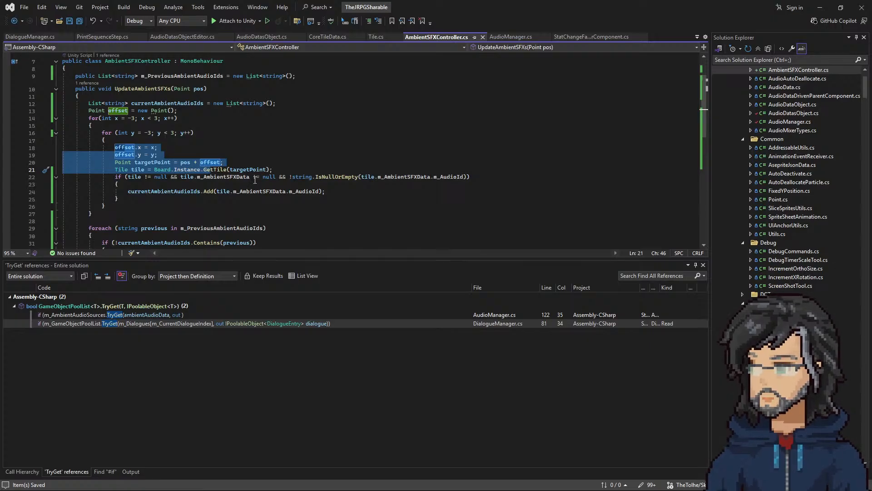
{"action": "left_click", "coordinate": [512, 41]}
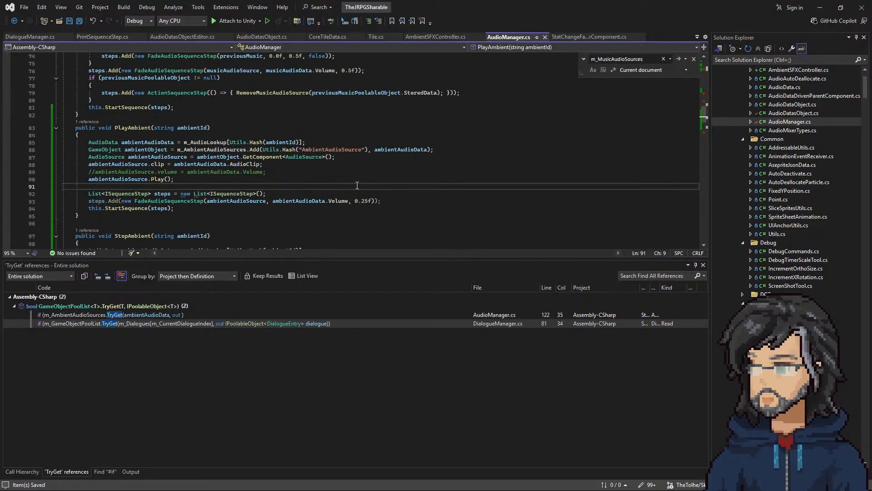
{"action": "left_click", "coordinate": [419, 40]}
Step: Return to Unity, inspect the running room around the character in the Scene view, and go back to the Game view
{"action": "left_click", "coordinate": [820, 8]}
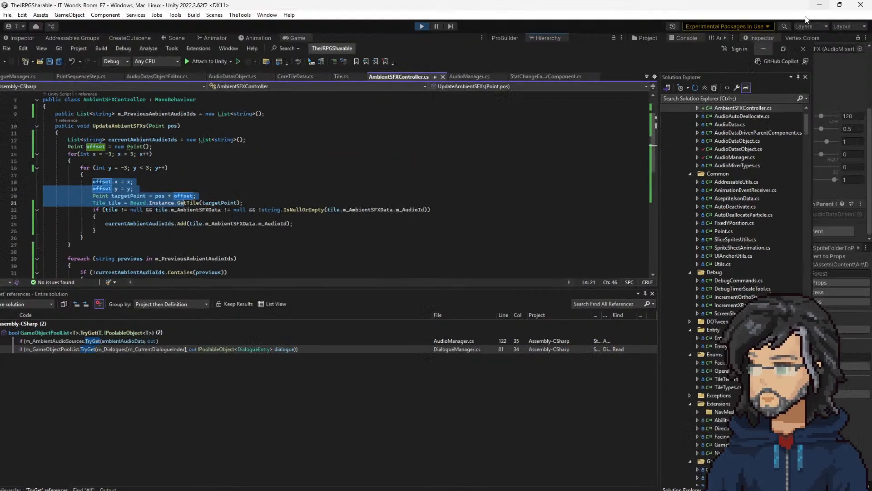
{"action": "left_click", "coordinate": [182, 38]}
{"action": "middle_click_drag", "start_coordinate": [332, 235], "coordinate": [255, 254]}
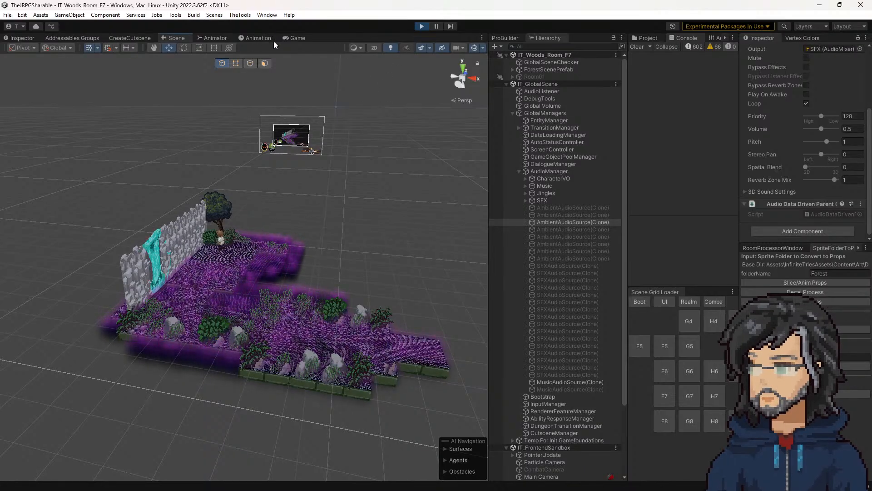
{"action": "left_click", "coordinate": [295, 38]}
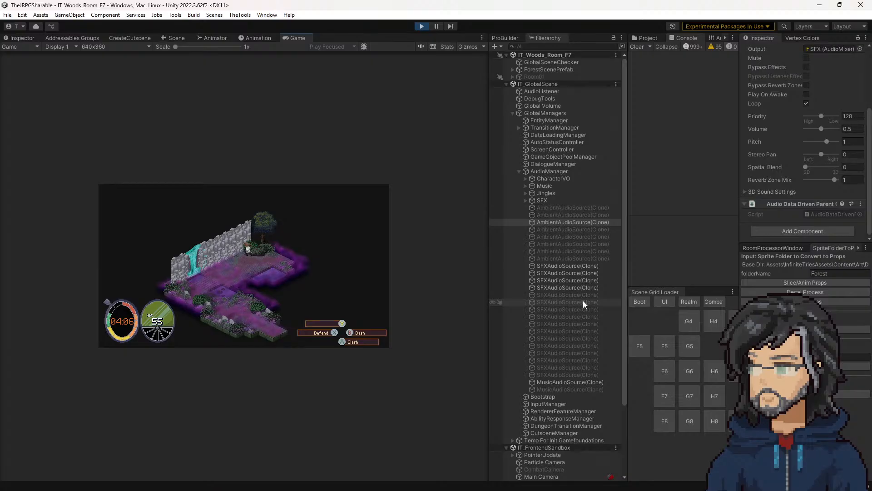
Step: Move the character near the river and compare the Audio Source settings of several AmbientAudioSource(Clone) objects under AudioManager
{"action": "left_click", "coordinate": [574, 235]}
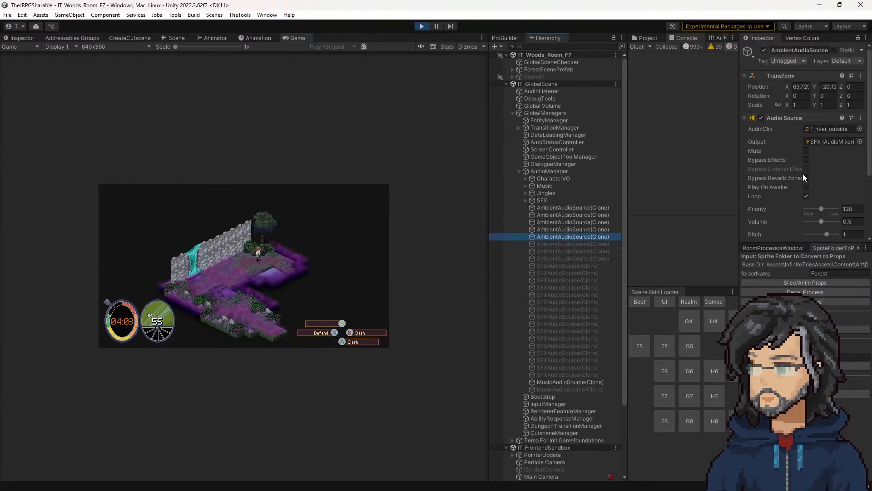
{"action": "left_click", "coordinate": [279, 255]}
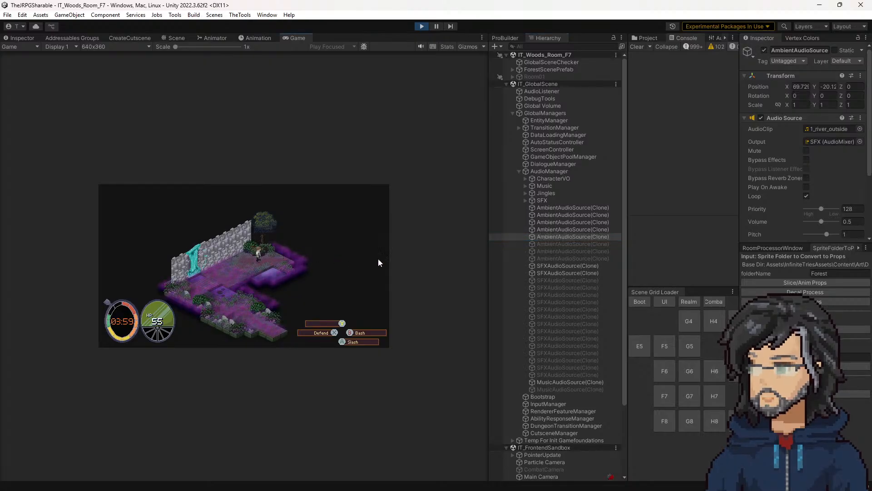
{"action": "left_click", "coordinate": [572, 230]}
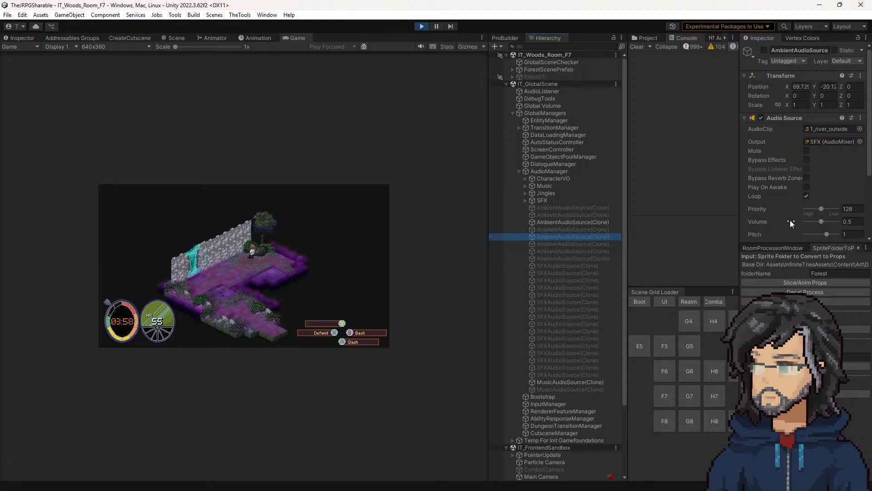
{"action": "left_click", "coordinate": [574, 215]}
{"action": "left_click", "coordinate": [238, 249]}
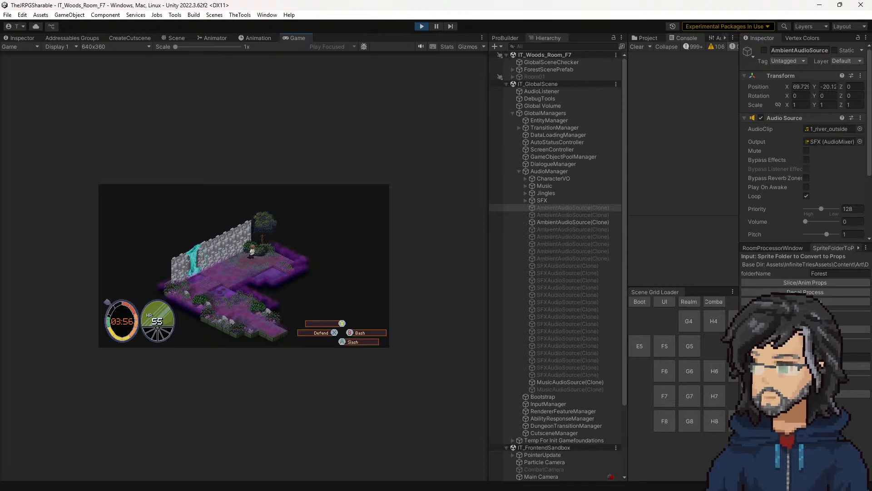
Step: Review in Visual Studio how currentAmbientAudioIds is filled and compared with m_PreviousAmbientAudioIds, and return to Unity
{"action": "key", "text": "alt+Tab"}
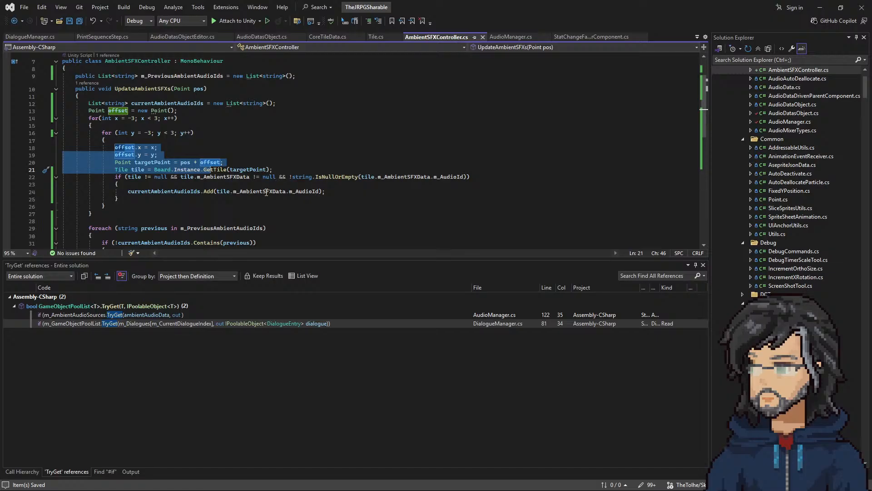
{"action": "scroll", "coordinate": [206, 206], "scroll_direction": "up", "scroll_amount": 1}
{"action": "left_click_drag", "start_coordinate": [132, 165], "coordinate": [199, 219]}
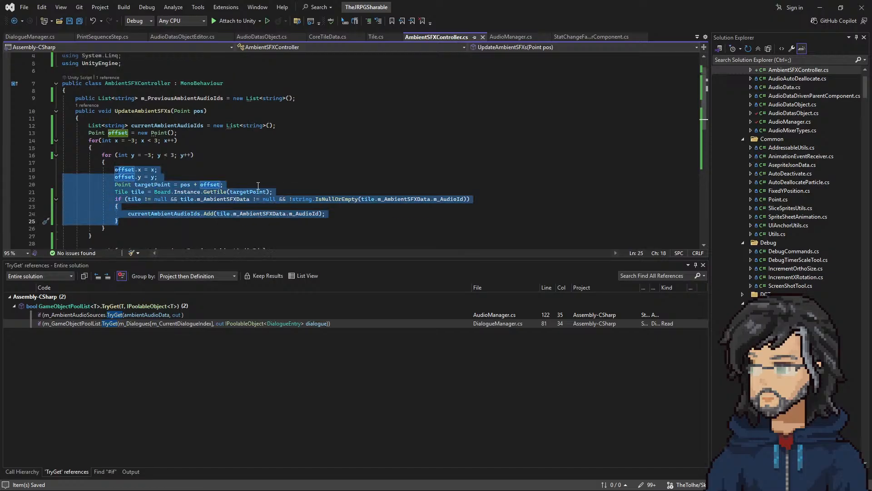
{"action": "scroll", "coordinate": [264, 182], "scroll_direction": "down", "scroll_amount": 2}
{"action": "left_click", "coordinate": [204, 191]}
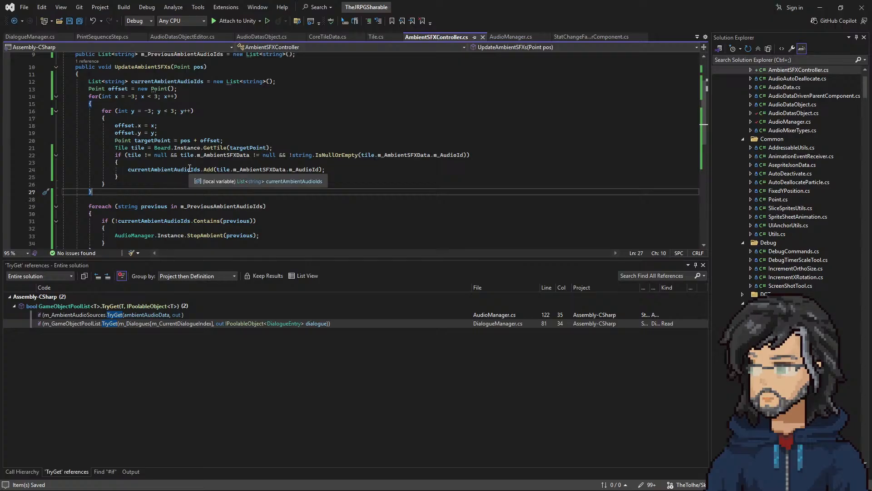
{"action": "scroll", "coordinate": [222, 167], "scroll_direction": "down", "scroll_amount": 4}
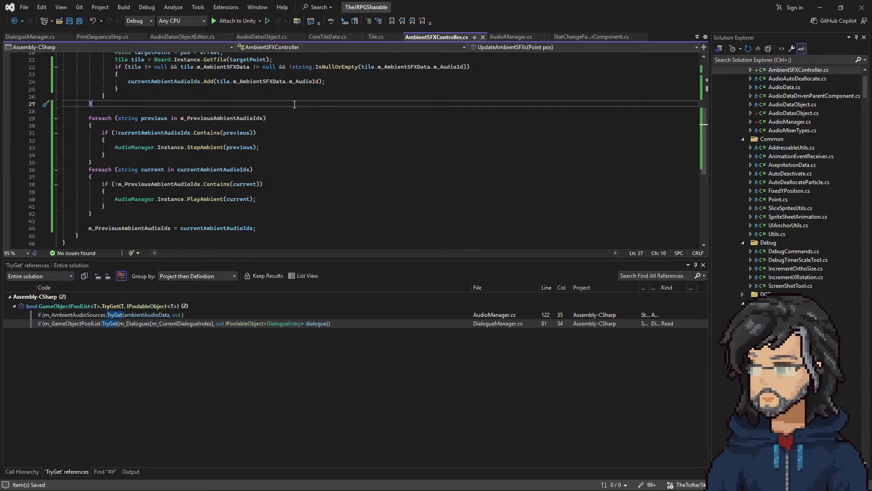
{"action": "left_click", "coordinate": [819, 5]}
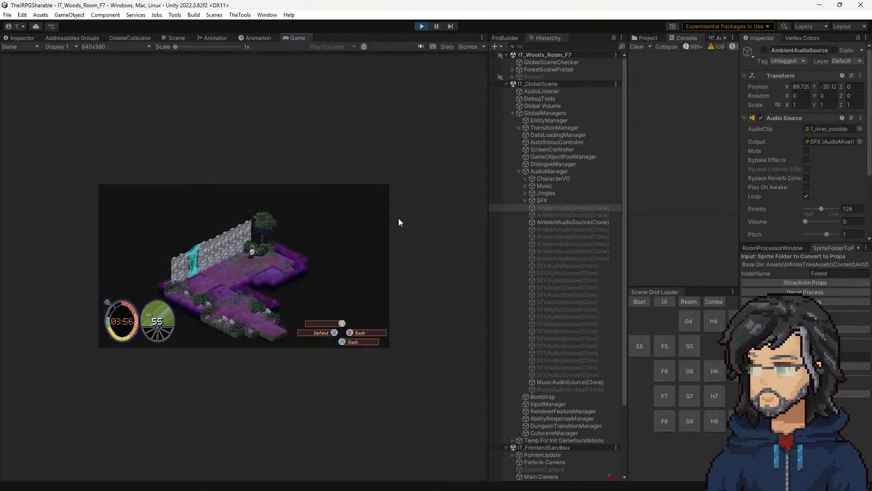